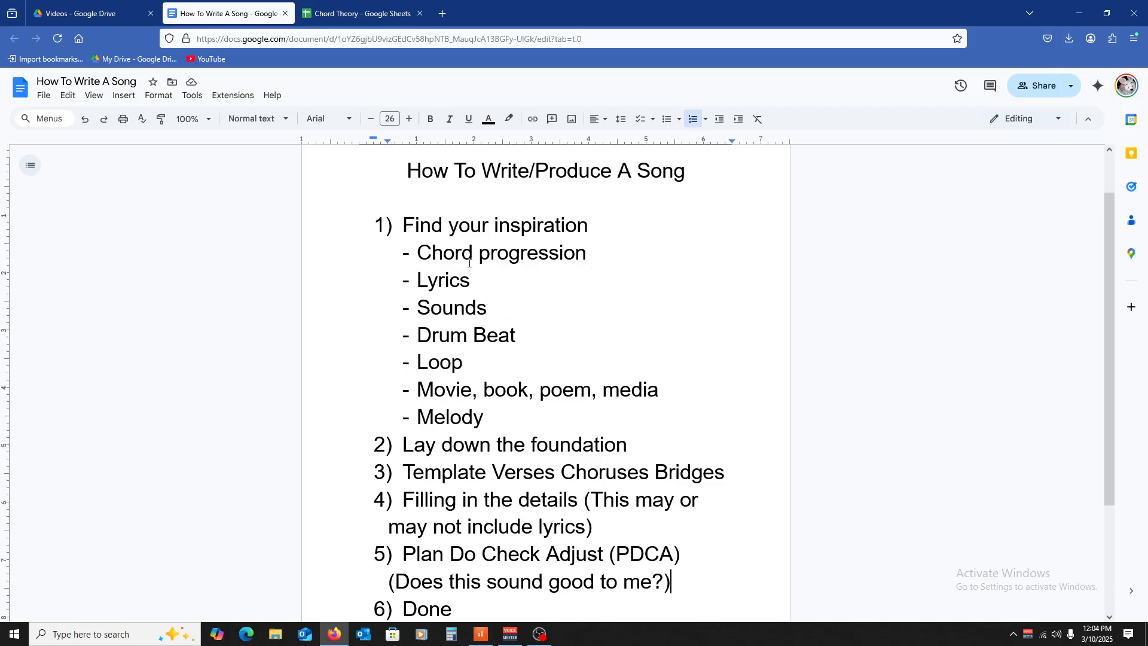
- Read through the How To Write A Song outline and switch to the Chord Theory spreadsheet
scroll(492, 415, down, 1)
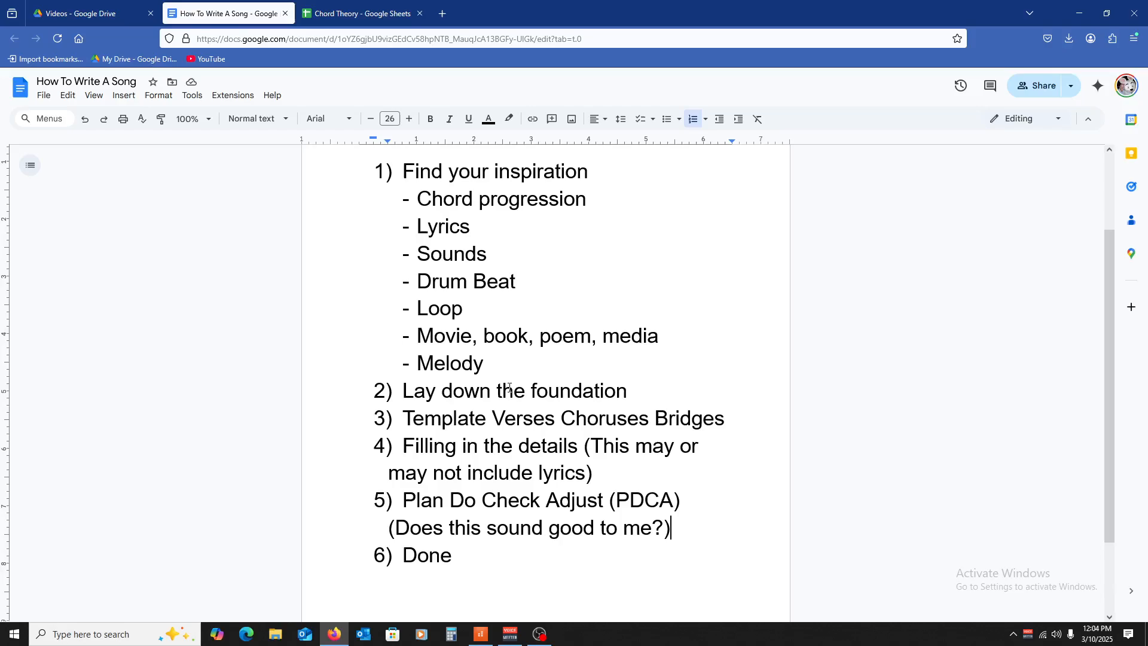
scroll(504, 406, up, 1)
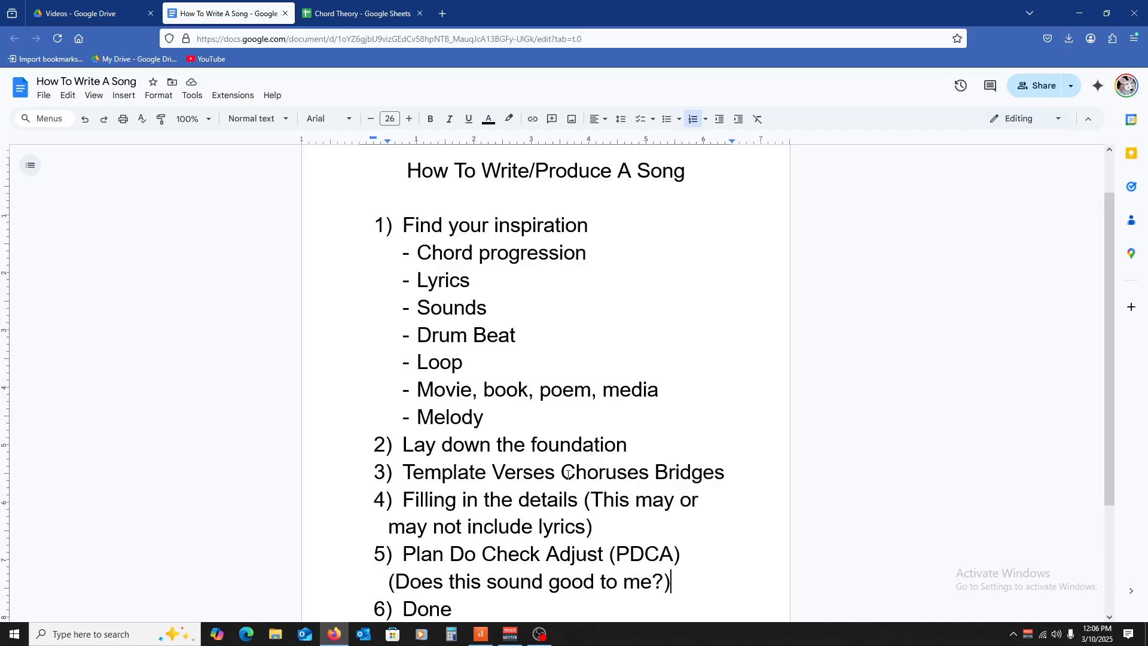
scroll(658, 427, down, 1)
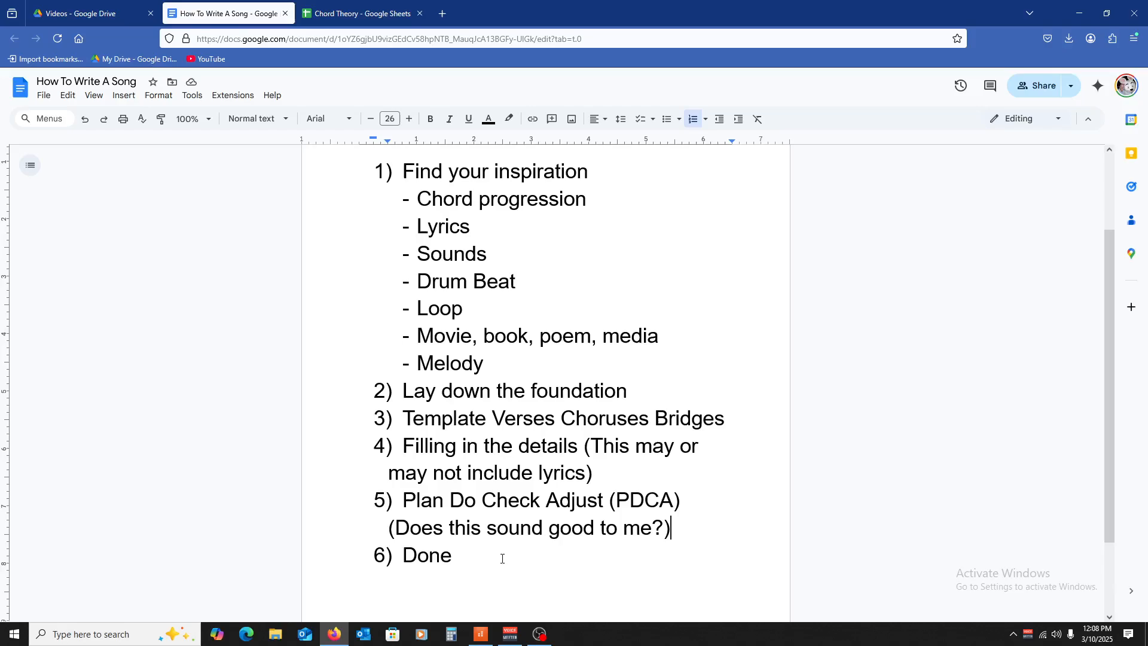
scroll(459, 536, up, 1)
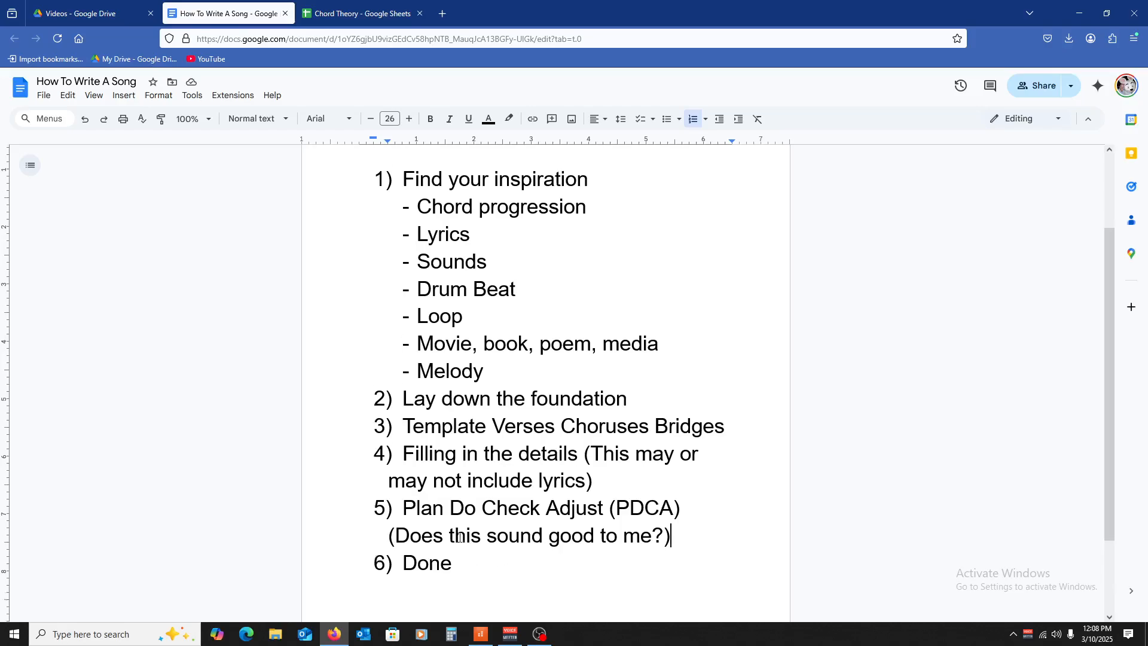
scroll(459, 536, up, 2)
scroll(459, 537, down, 1)
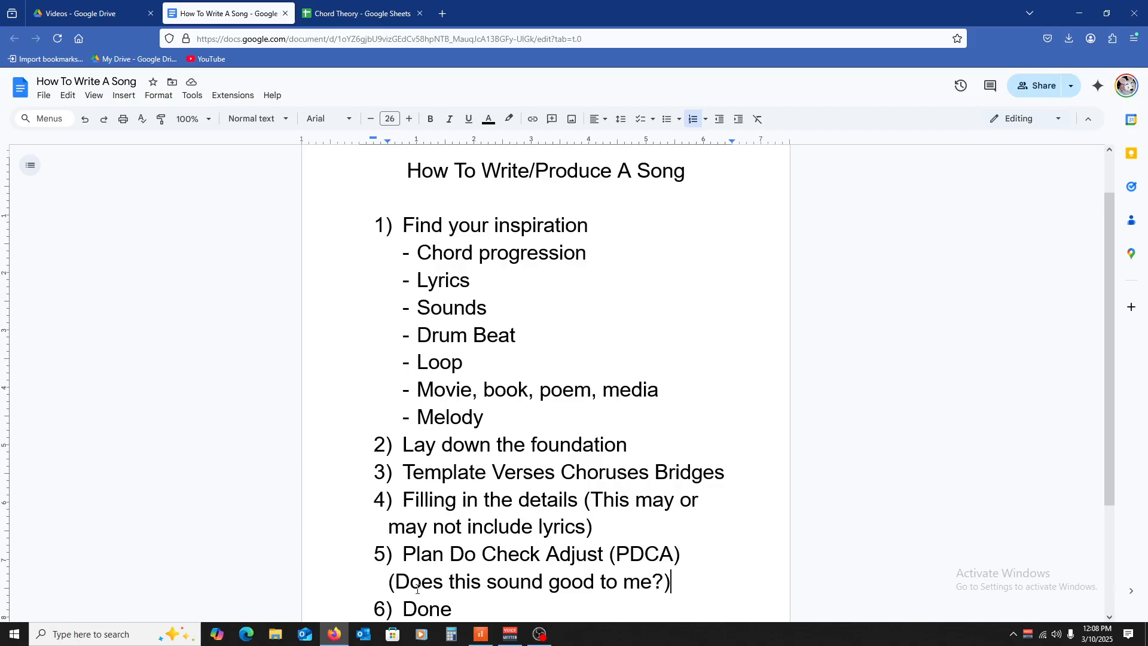
mouse_move(481, 634)
click(353, 15)
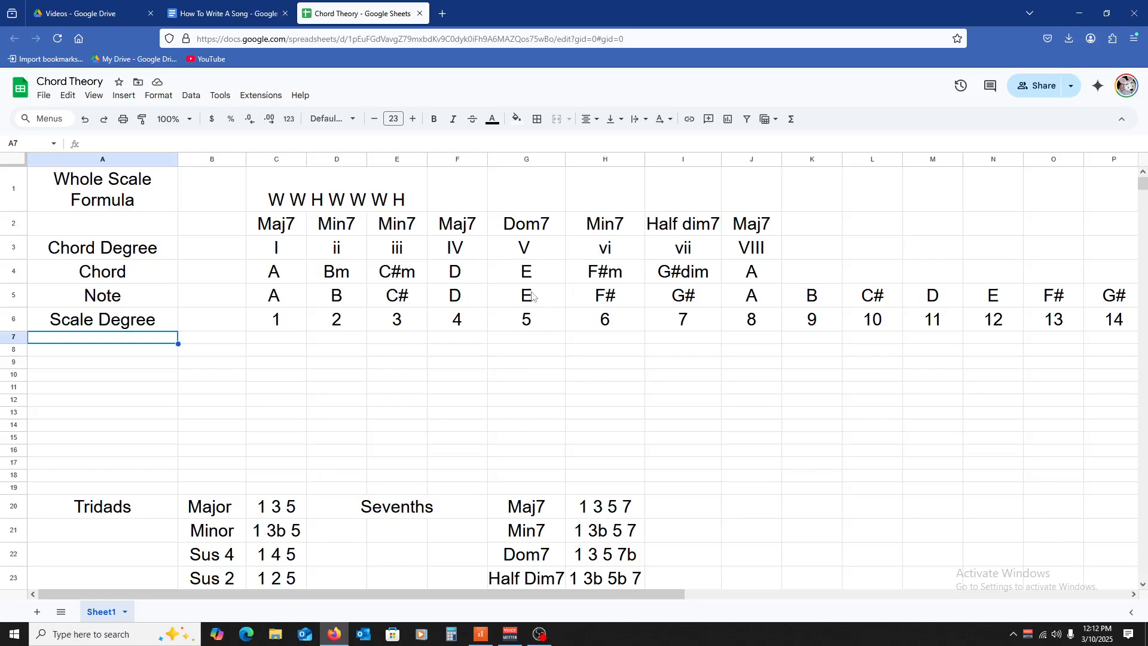
- Switch to Cakewalk and insert a Kontakt 5 soft synth track into the project
click(488, 634)
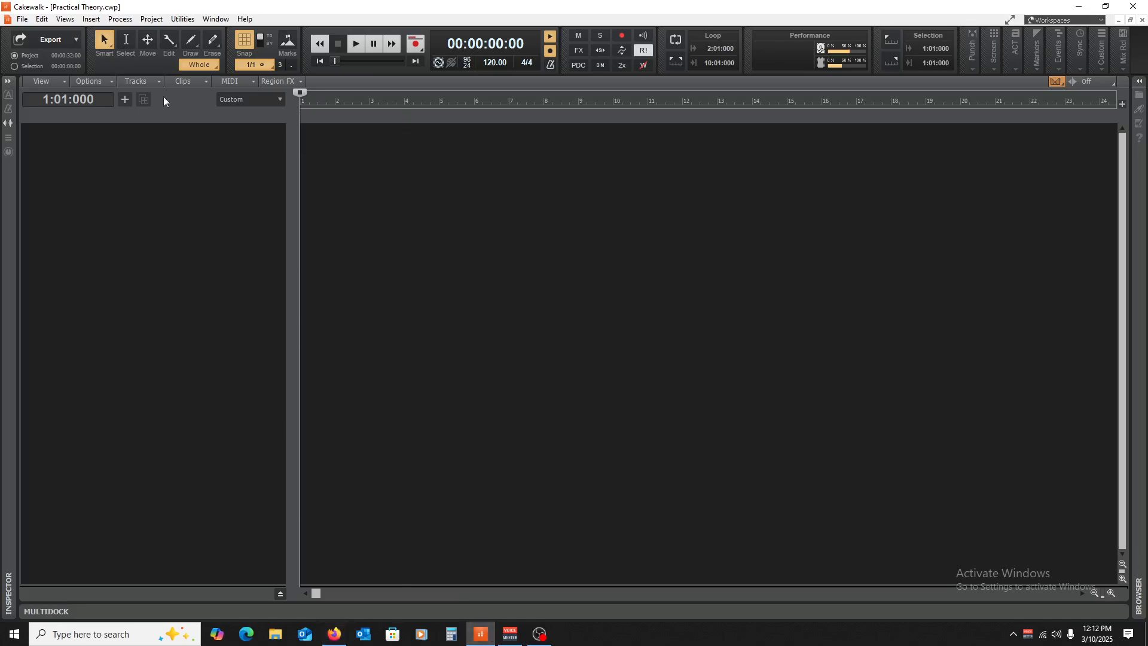
click(91, 19)
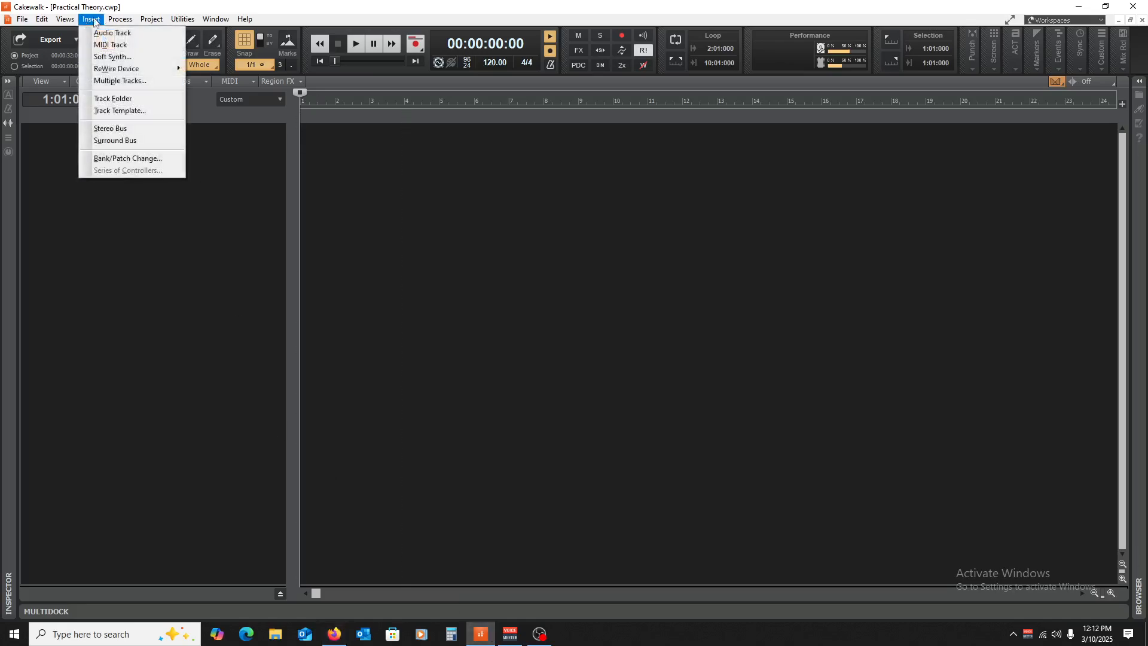
click(108, 58)
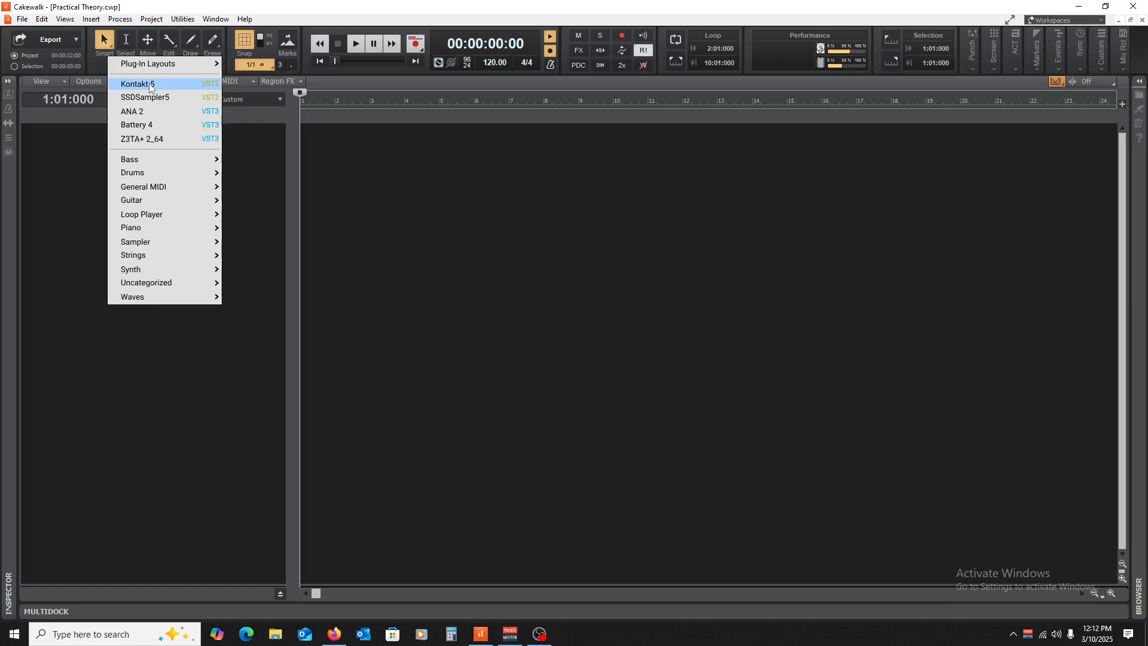
click(149, 84)
click(692, 207)
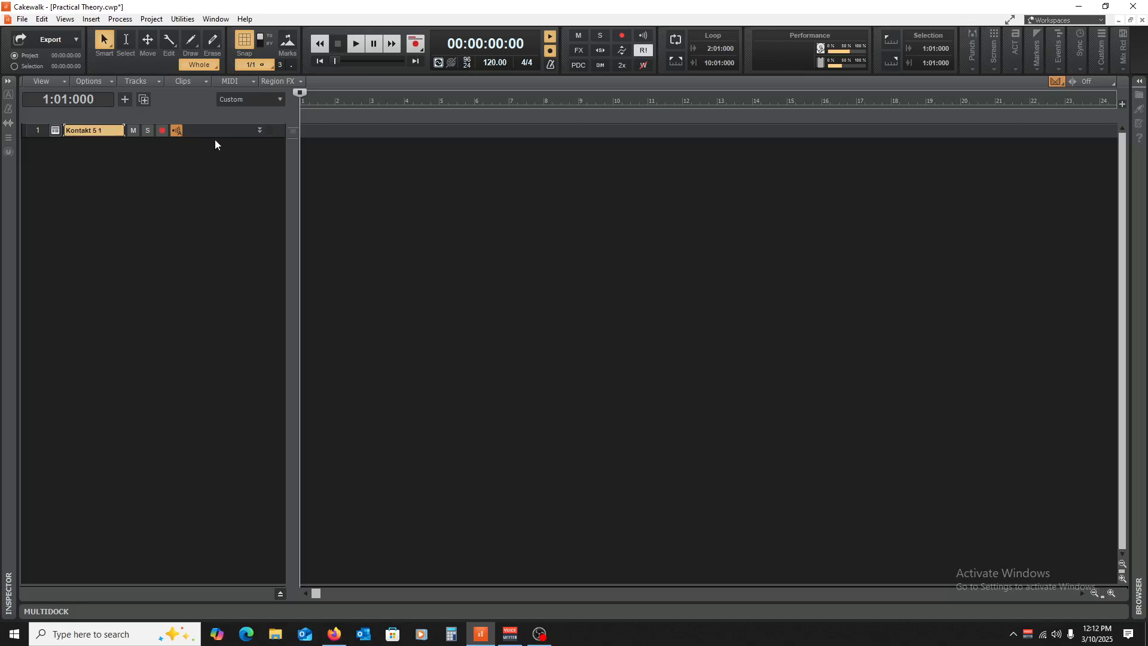
- Expand the Kontakt 5 track to show its controls and enable the SH-01 MIDI input device in the preferences
drag(211, 138, 212, 258)
click(173, 175)
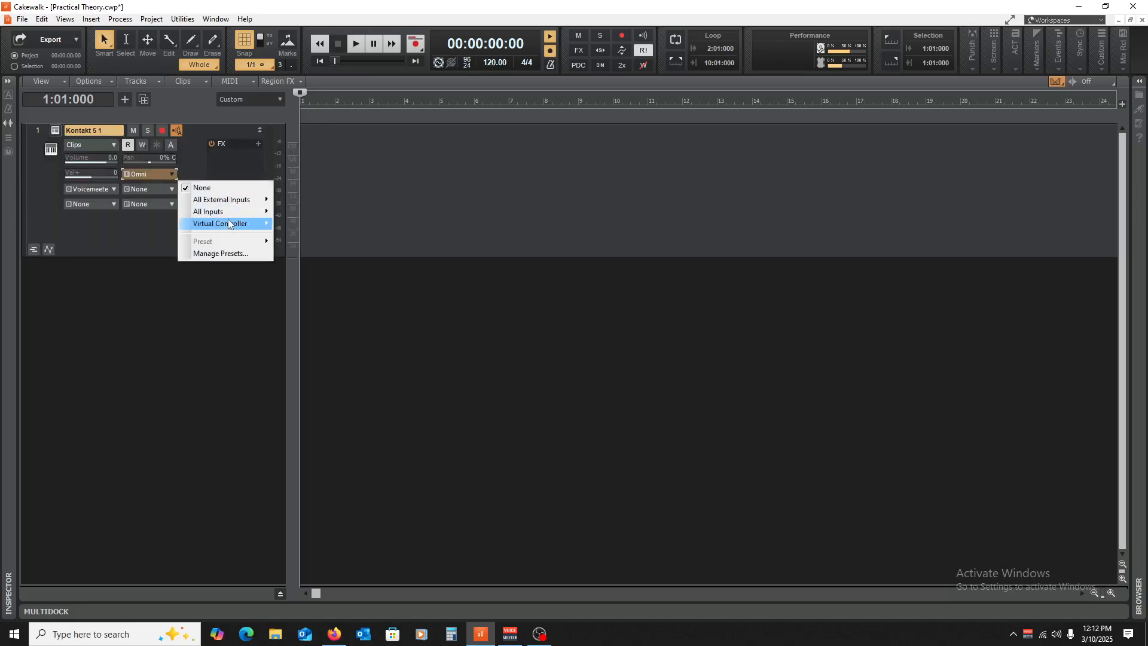
mouse_move(230, 204)
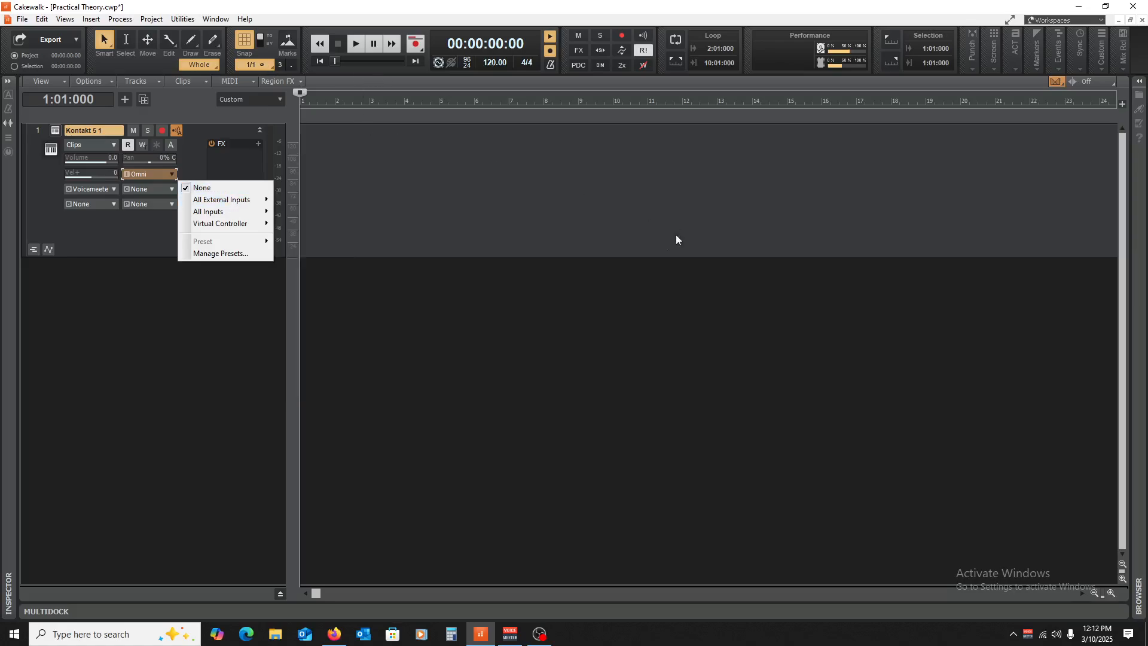
click(361, 264)
key(p)
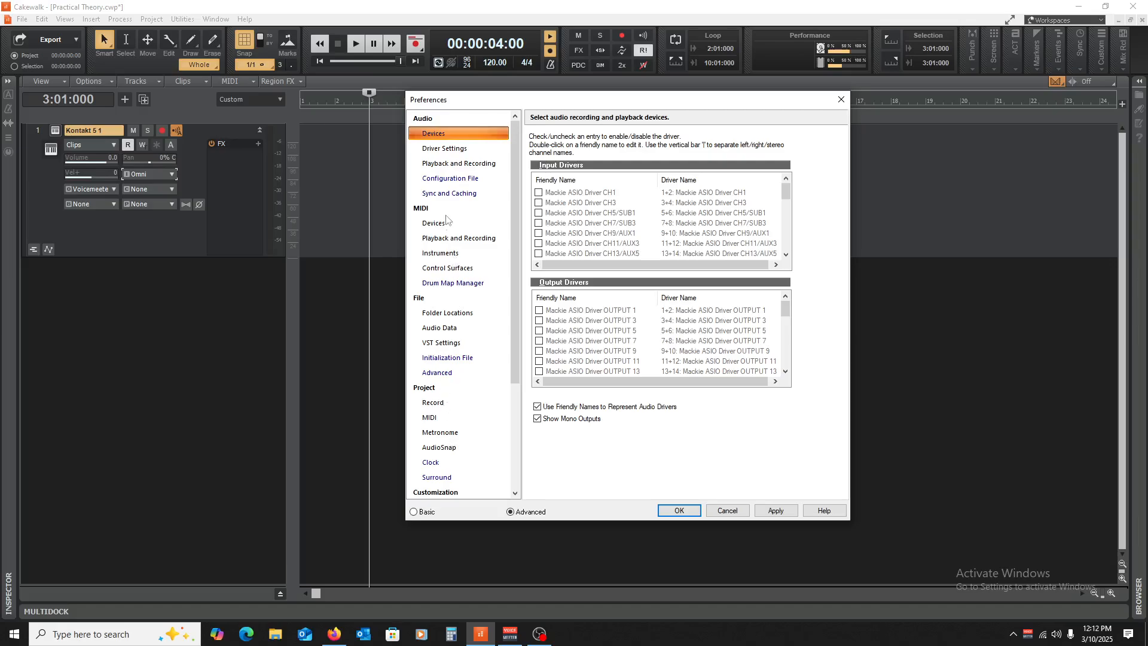
click(433, 223)
click(557, 187)
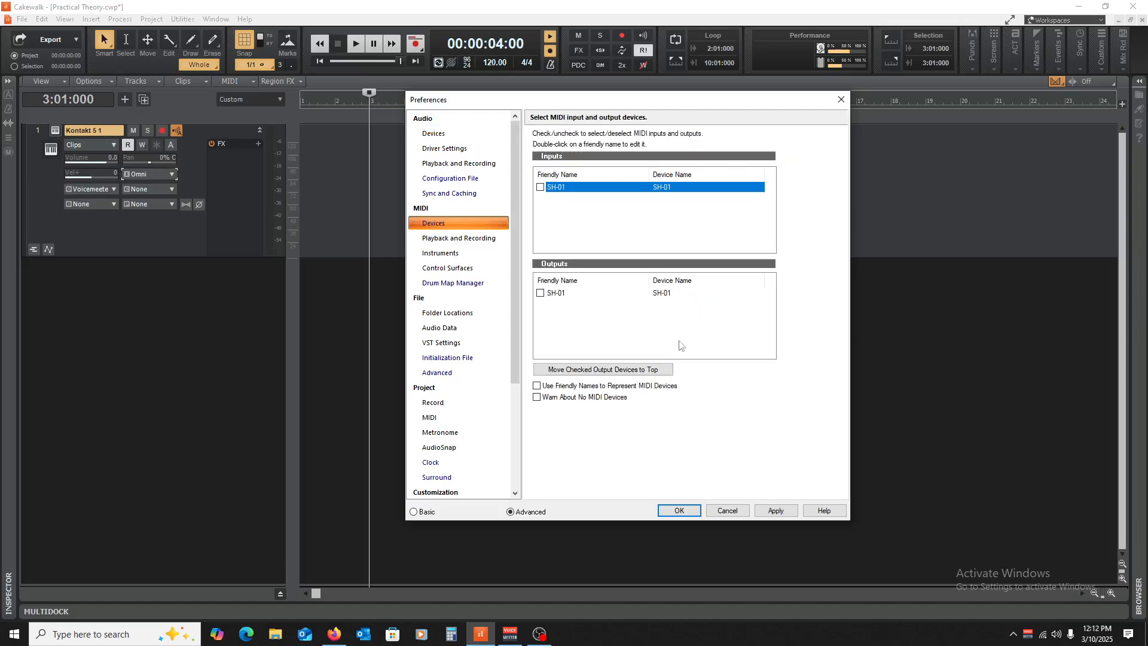
click(680, 511)
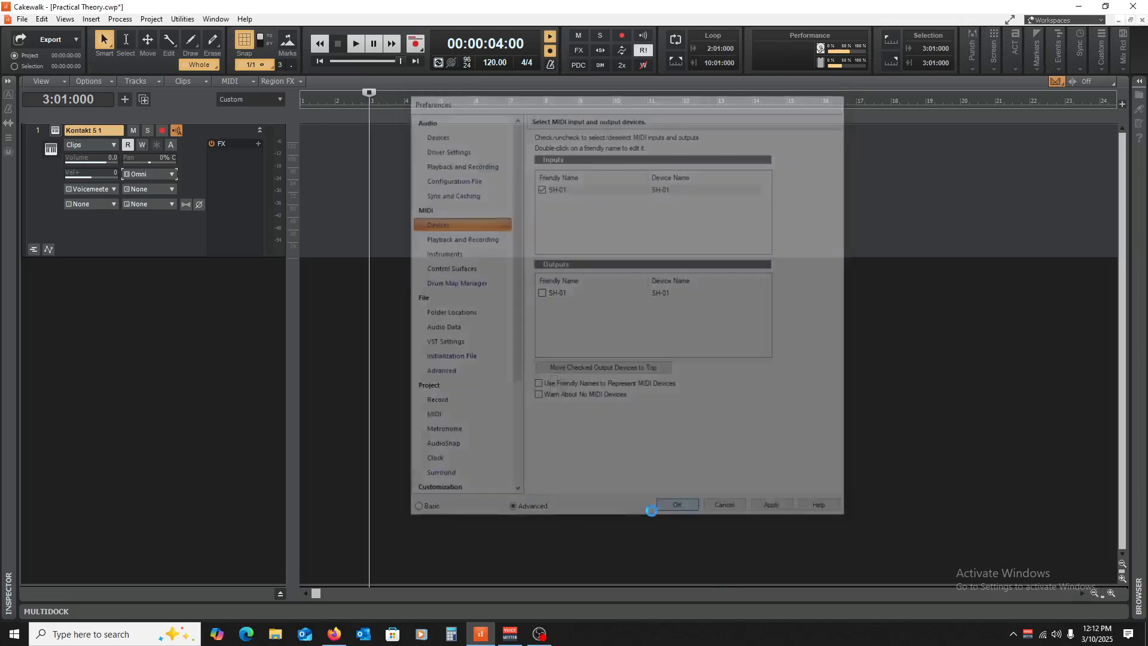
- Set the Kontakt 5 track's input to SH-01 MIDI Ch. 1 and its output to Master
click(159, 175)
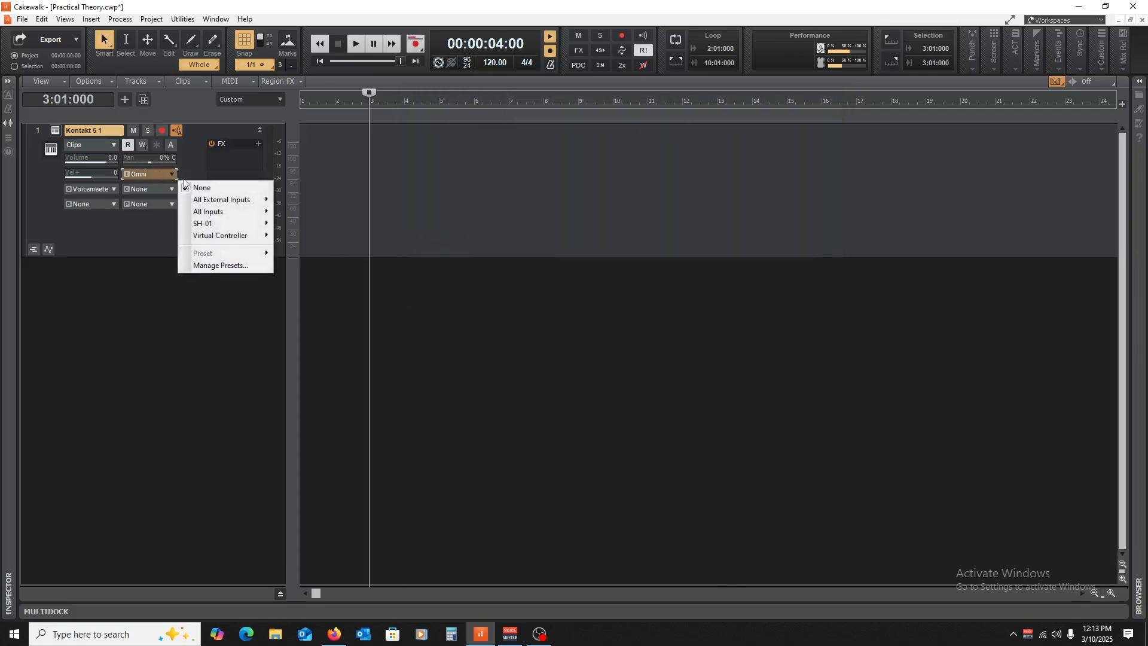
mouse_move(243, 224)
click(308, 235)
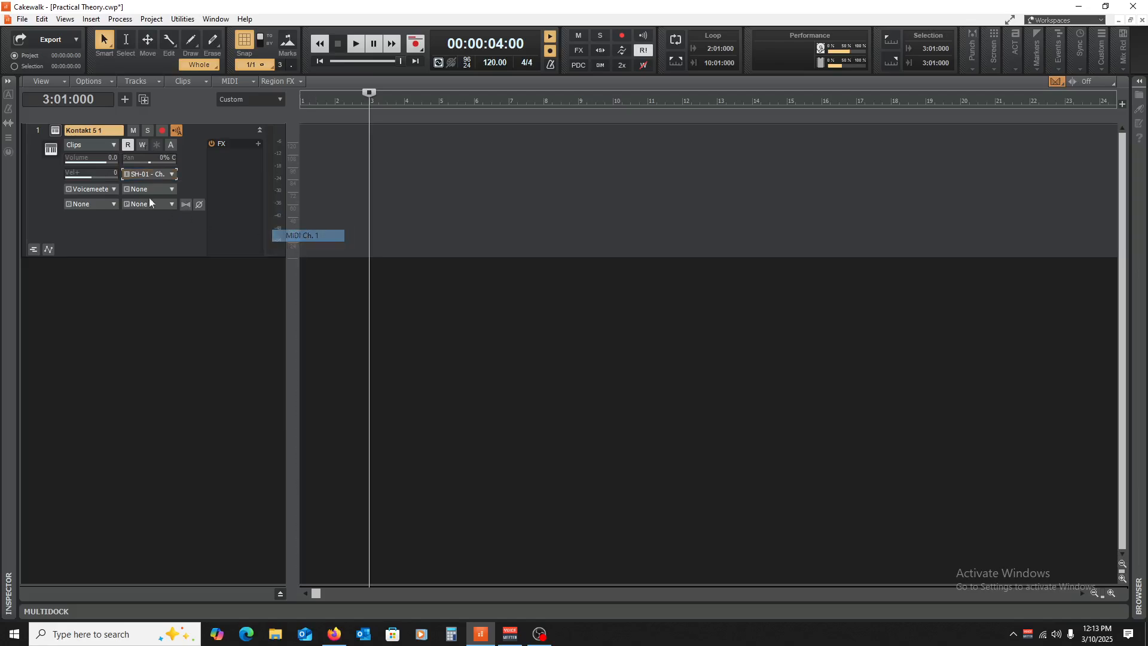
click(99, 189)
click(192, 364)
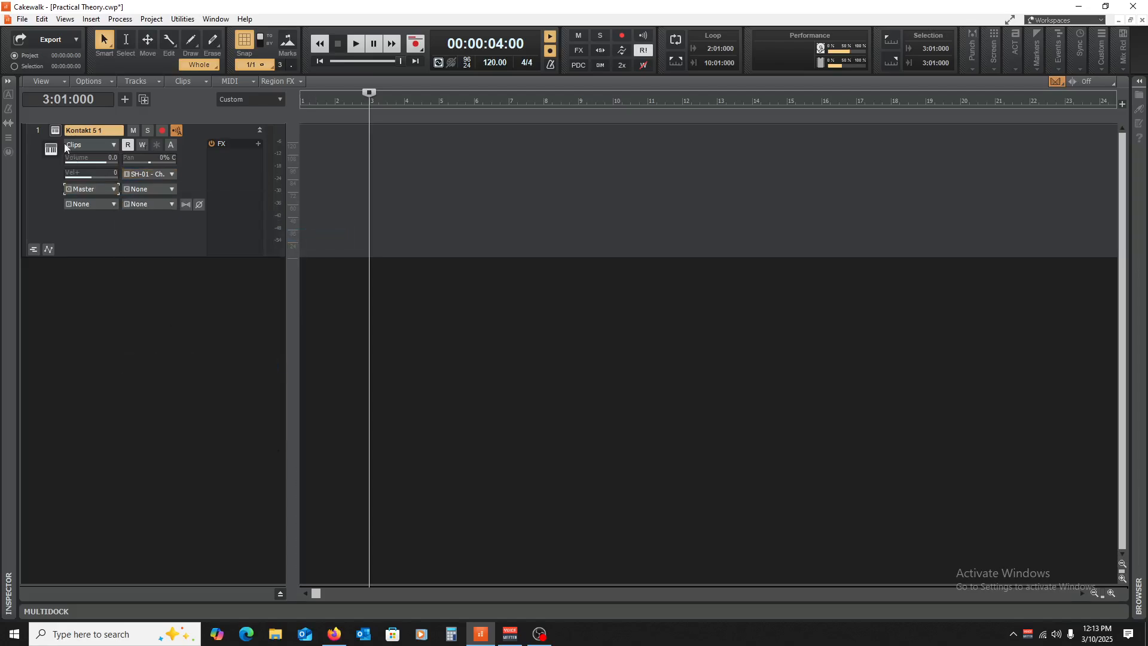
- Load The Grandeur piano instrument in Kontakt for the track and close the synth window
click(53, 130)
scroll(149, 191, down, 20)
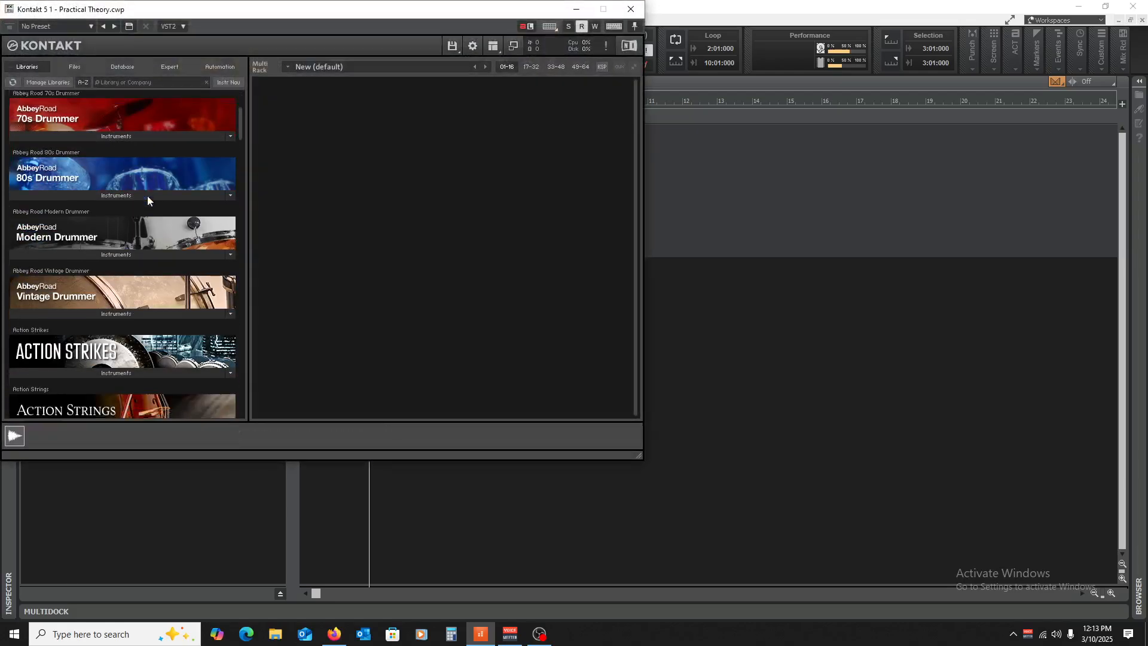
scroll(154, 204, down, 20)
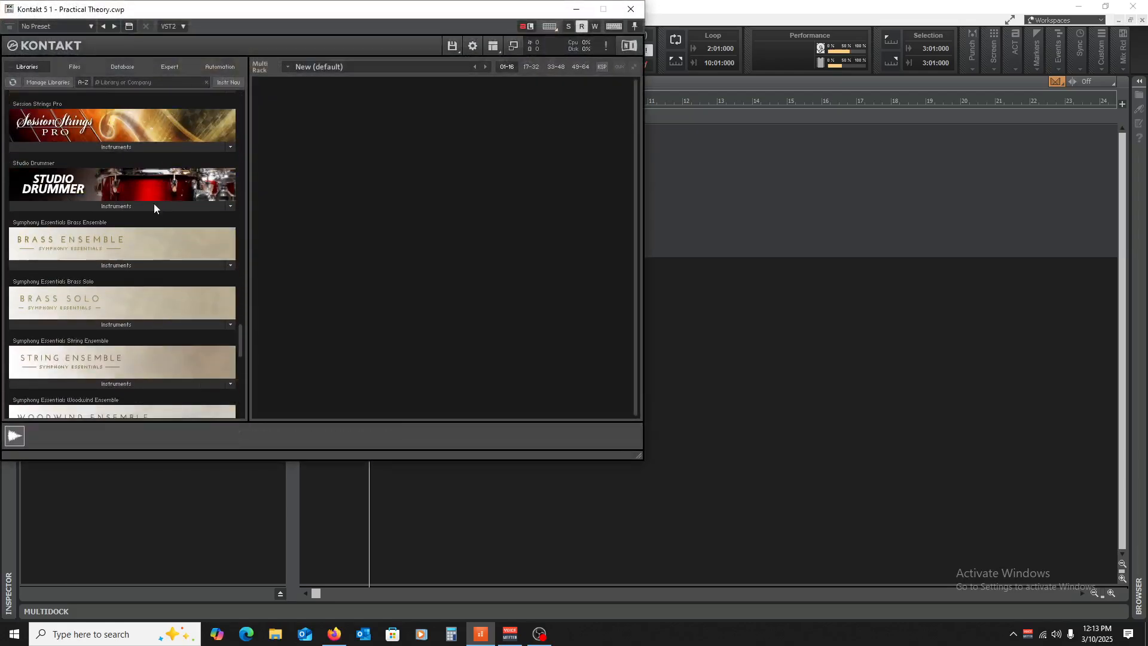
click(79, 174)
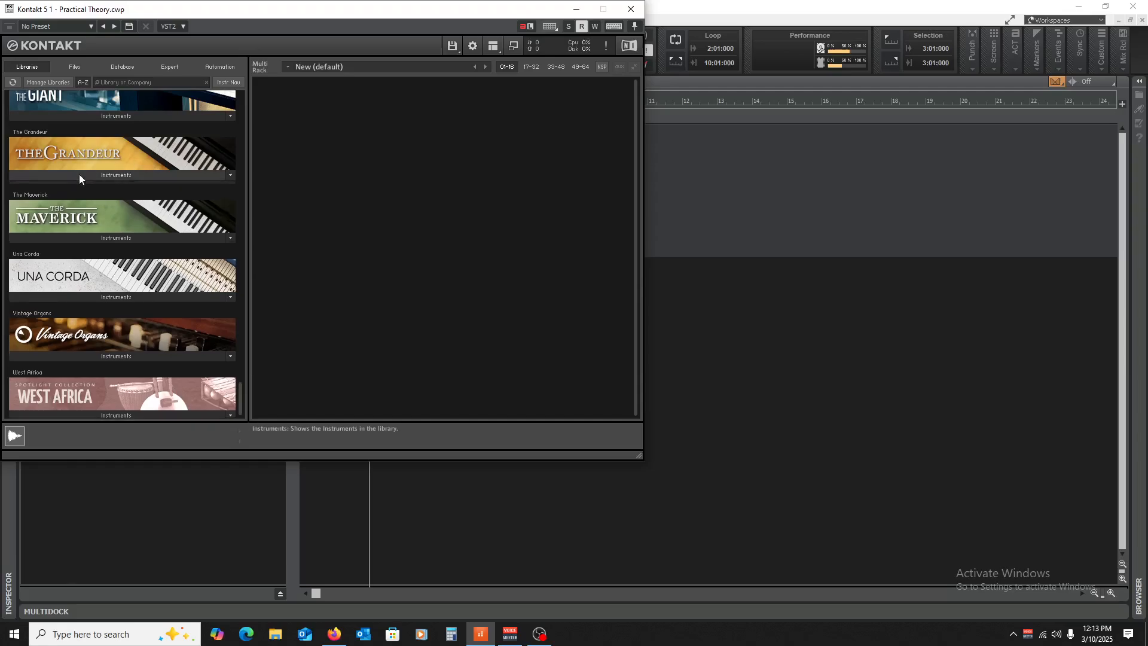
double_click(79, 189)
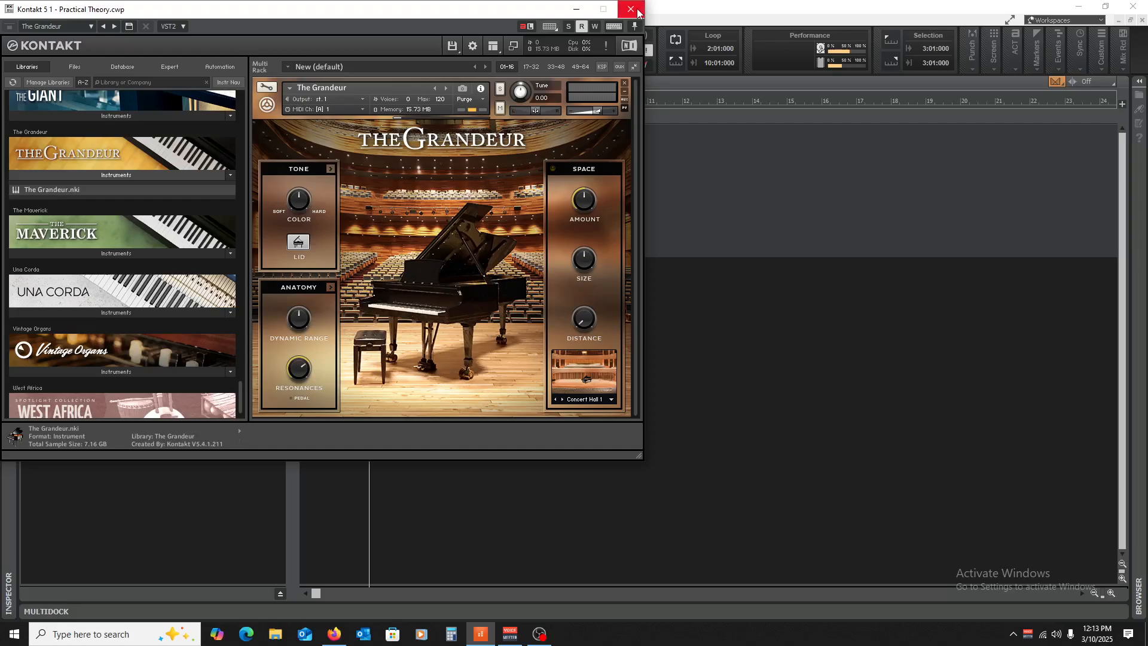
click(637, 11)
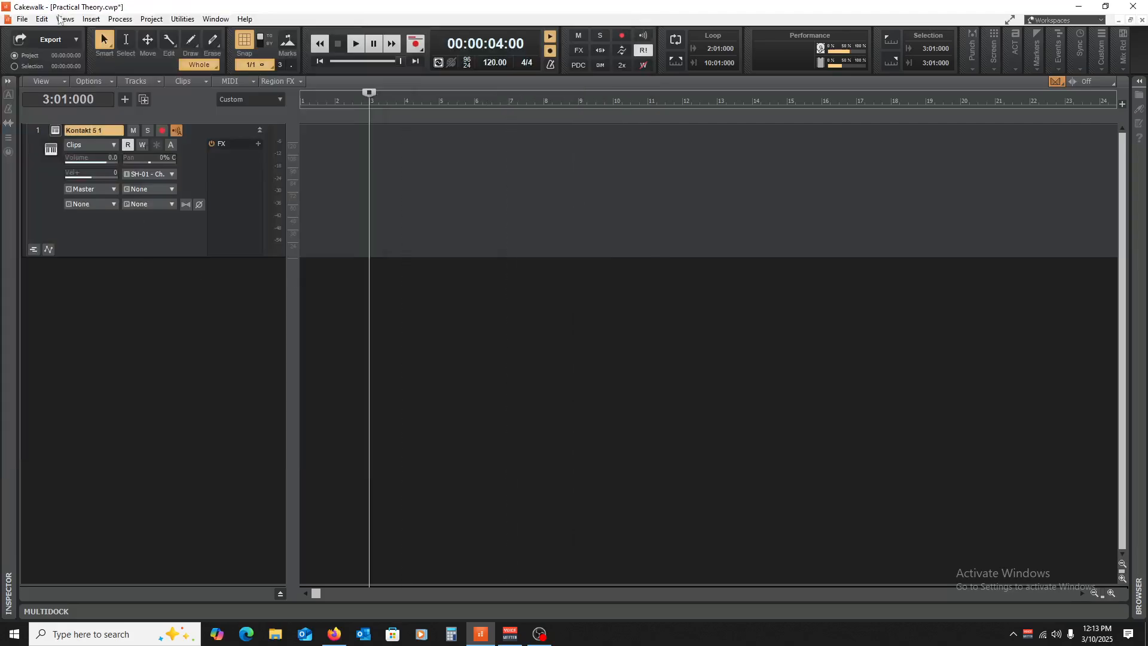
- Open the Piano Roll view for the Kontakt 5 track and enlarge it to fill most of the workspace
click(65, 19)
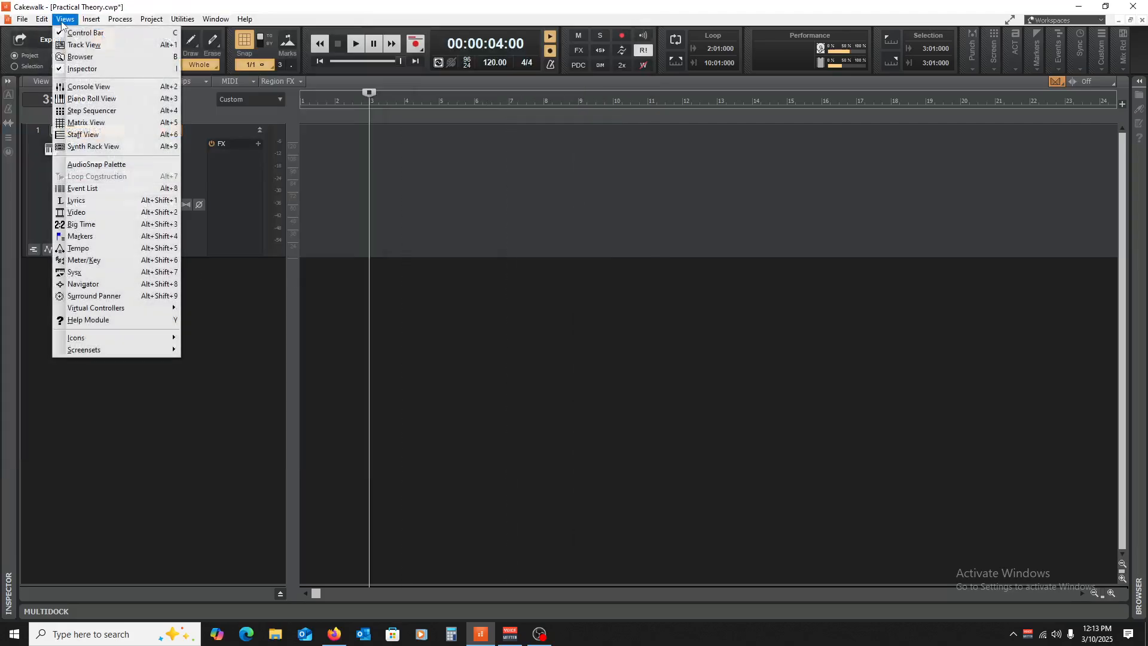
click(92, 99)
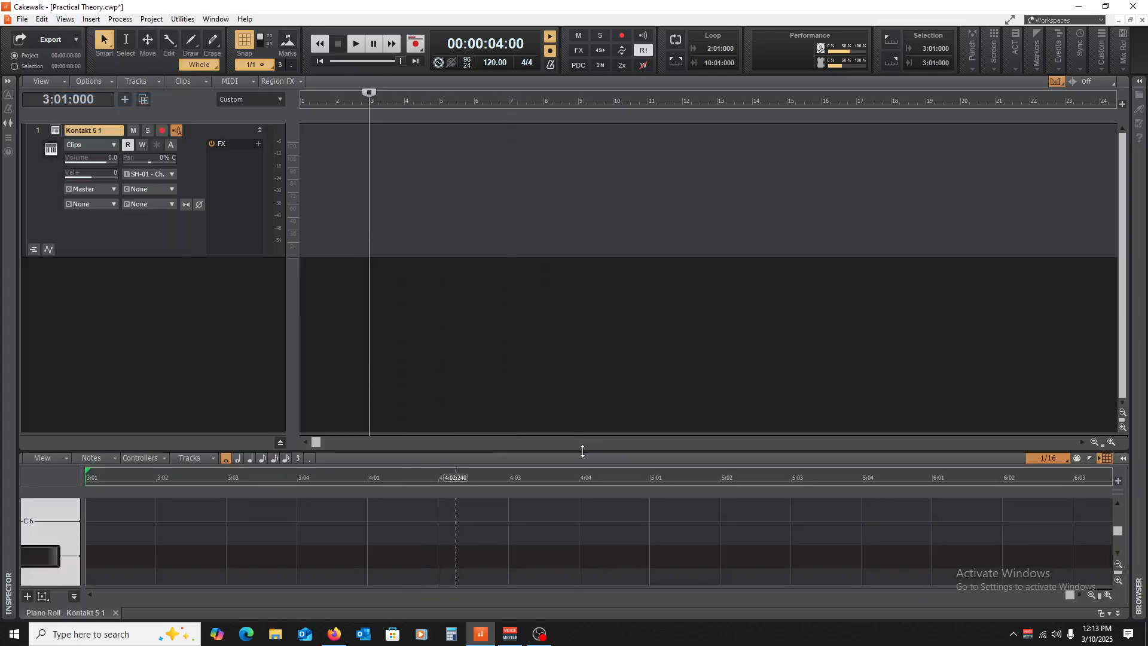
drag(582, 451, 585, 161)
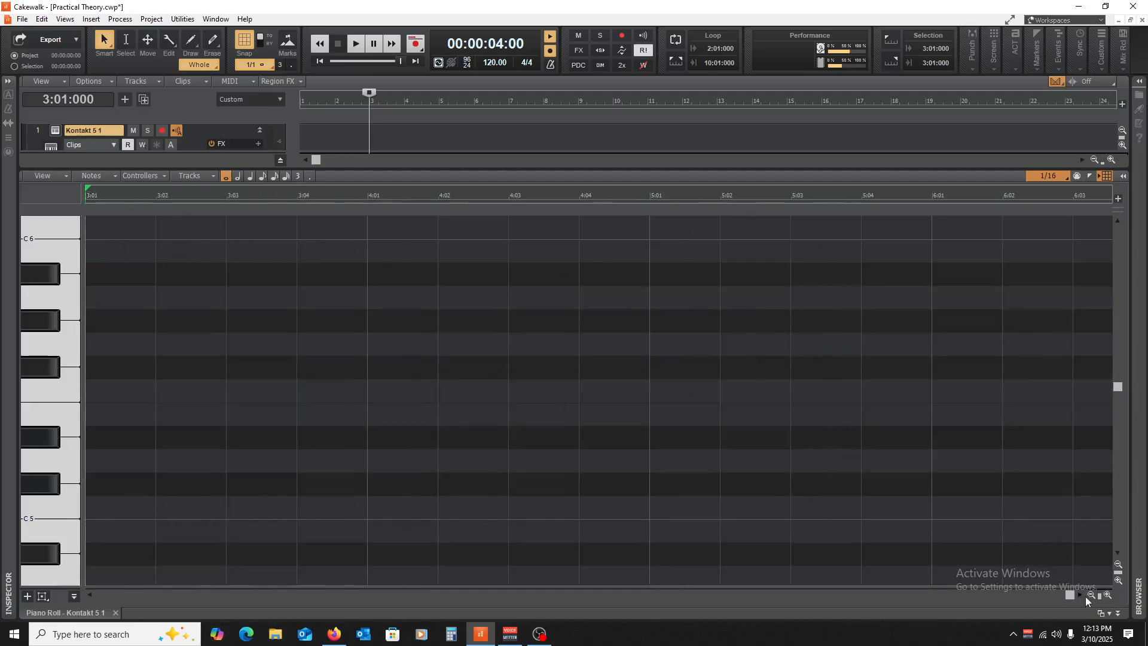
click(1089, 593)
click(1090, 594)
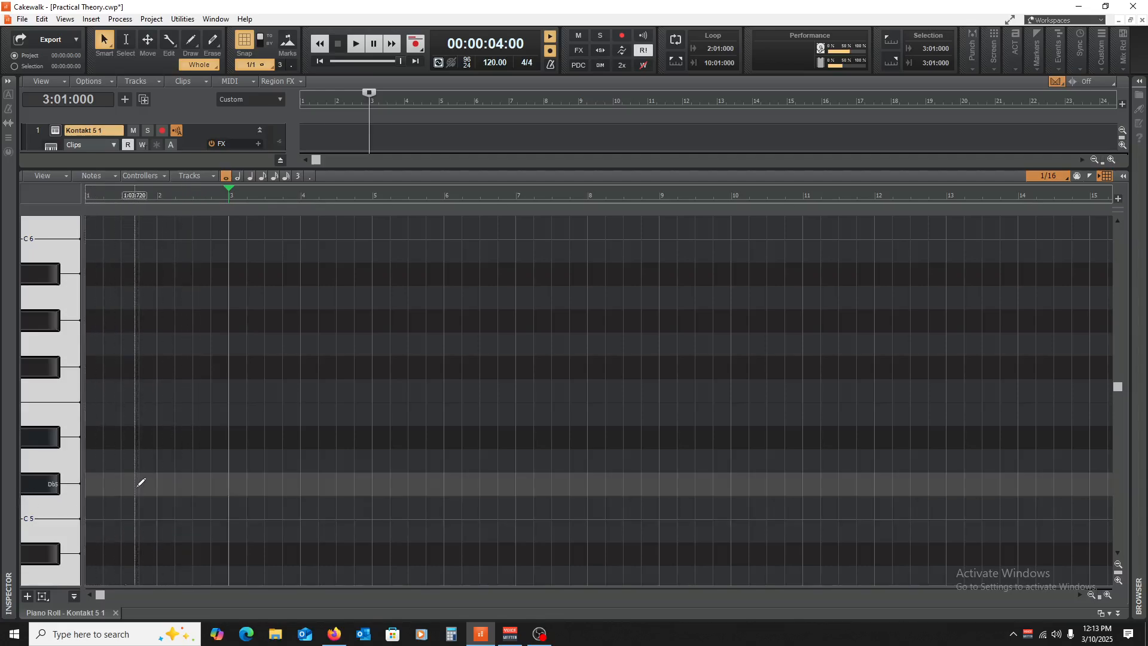
- In the Chord Theory spreadsheet, number the notes D through A from 1 to 5 in cells F7 to J7
click(335, 634)
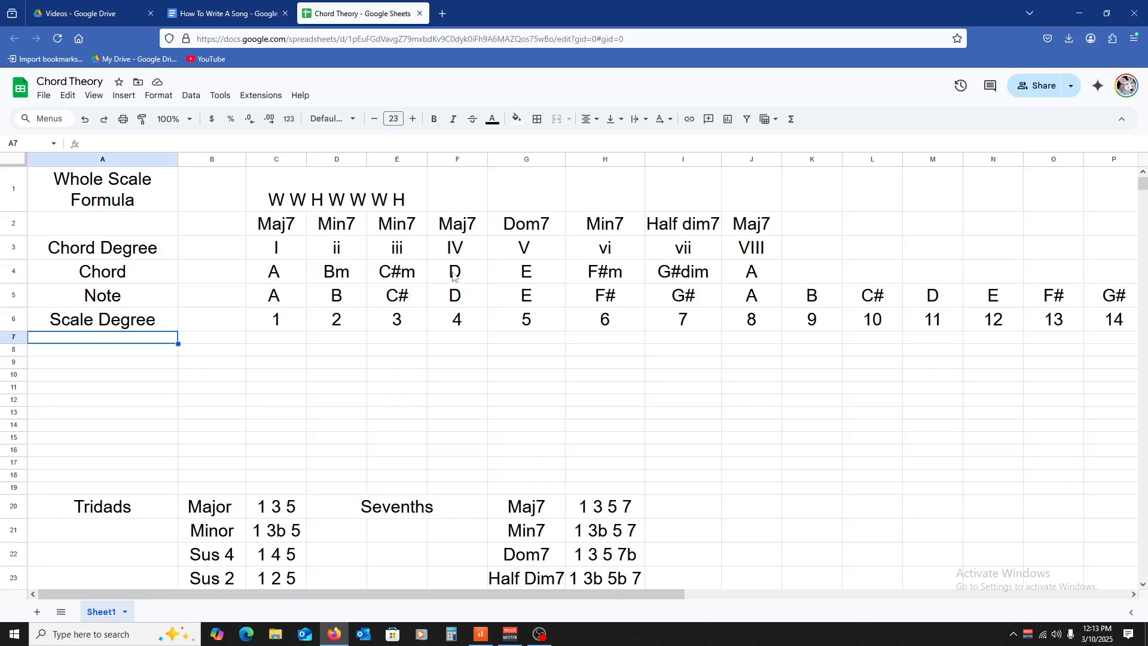
click(468, 340)
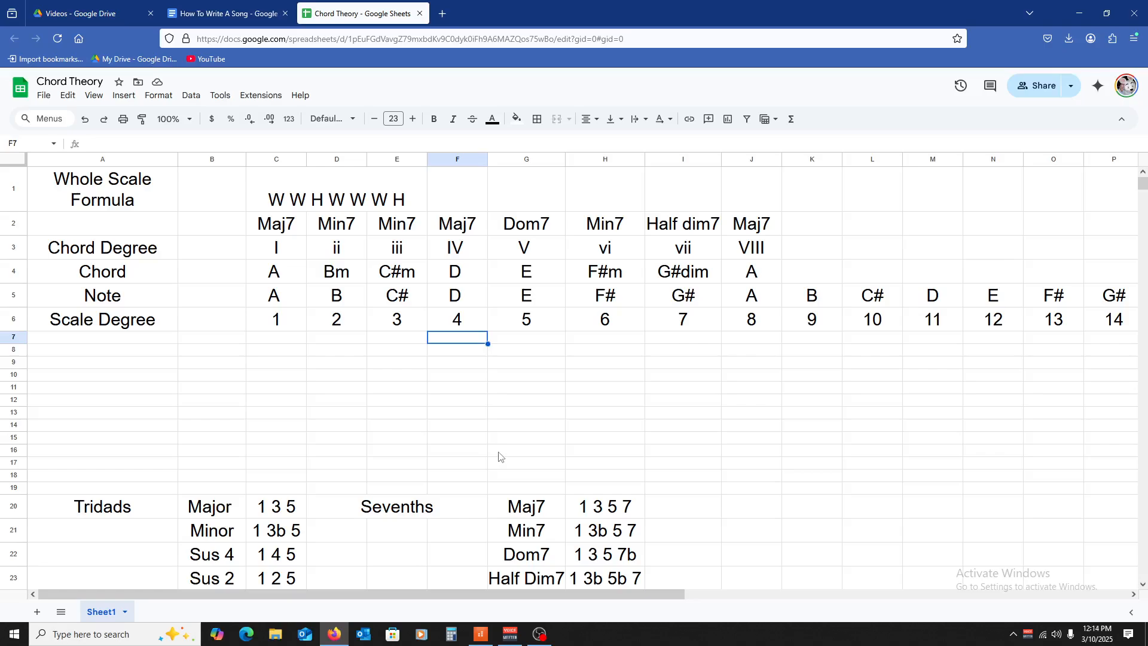
text(1)
key(Tab)
text(2)
key(Tab)
text(3)
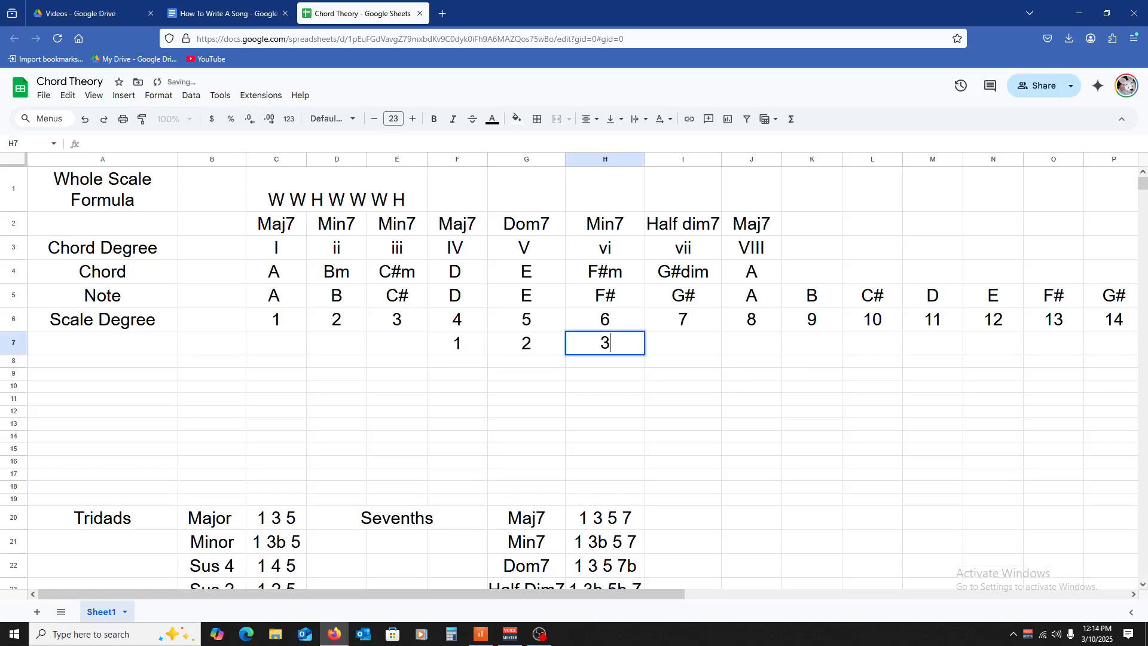
key(Tab)
text(4)
key(Tab)
text(5)
key(Tab)
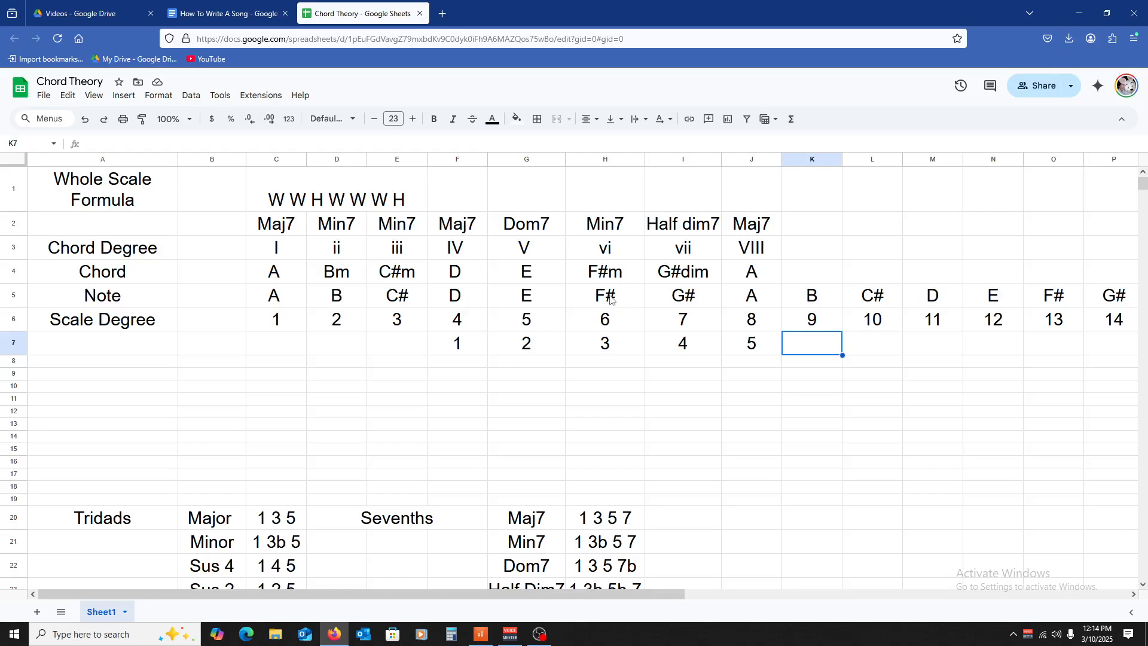
- Switch back to Cakewalk and build a D major triad in bar 1 with whole notes on D5, F#5 and A5
click(481, 634)
click(55, 462)
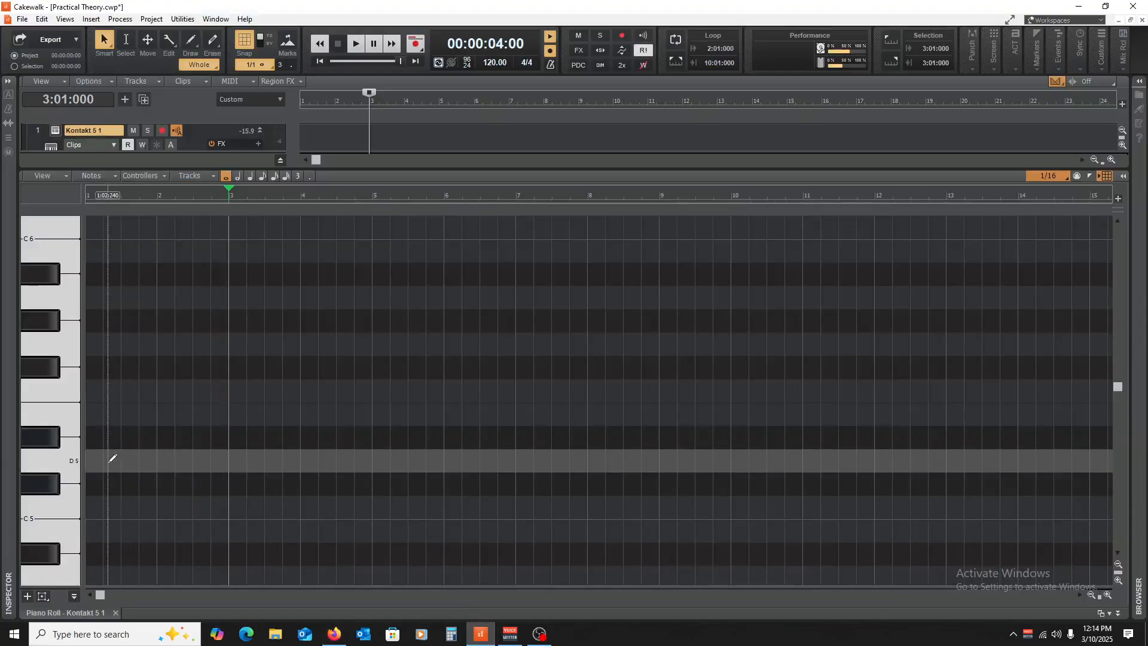
click(90, 458)
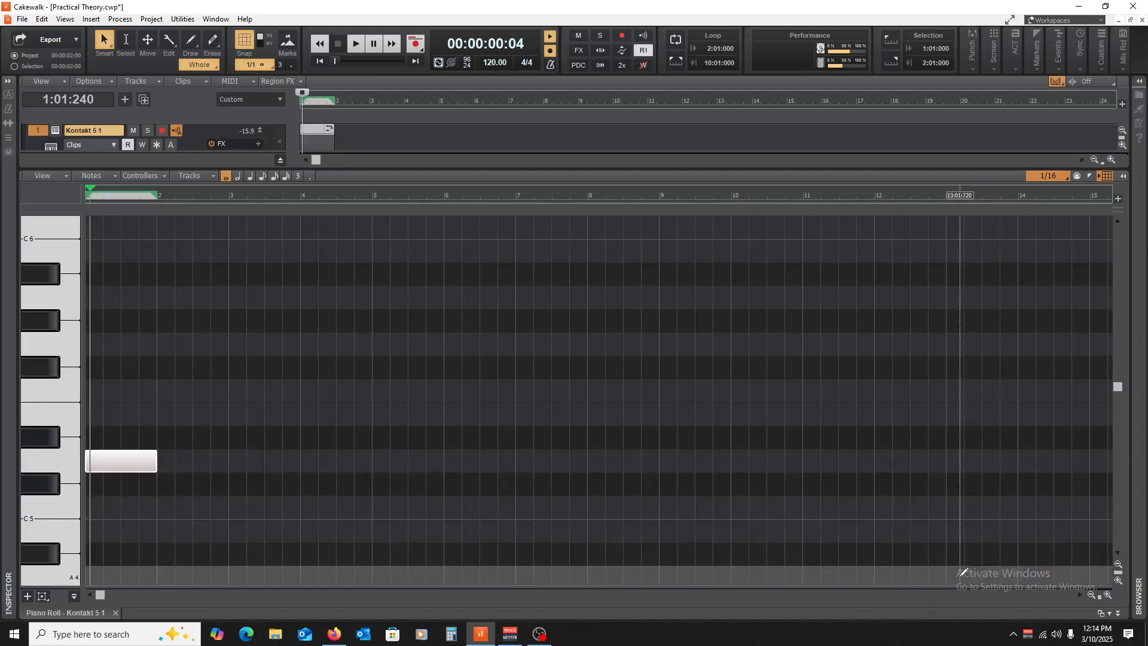
click(1109, 595)
click(1109, 595)
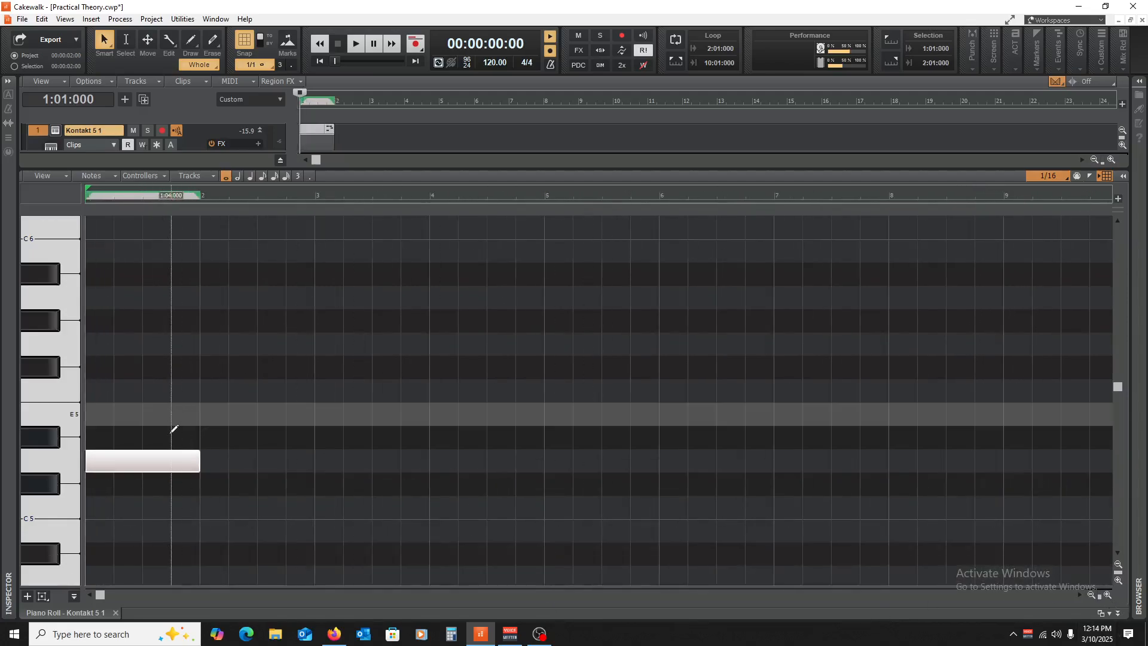
drag(153, 461, 128, 298)
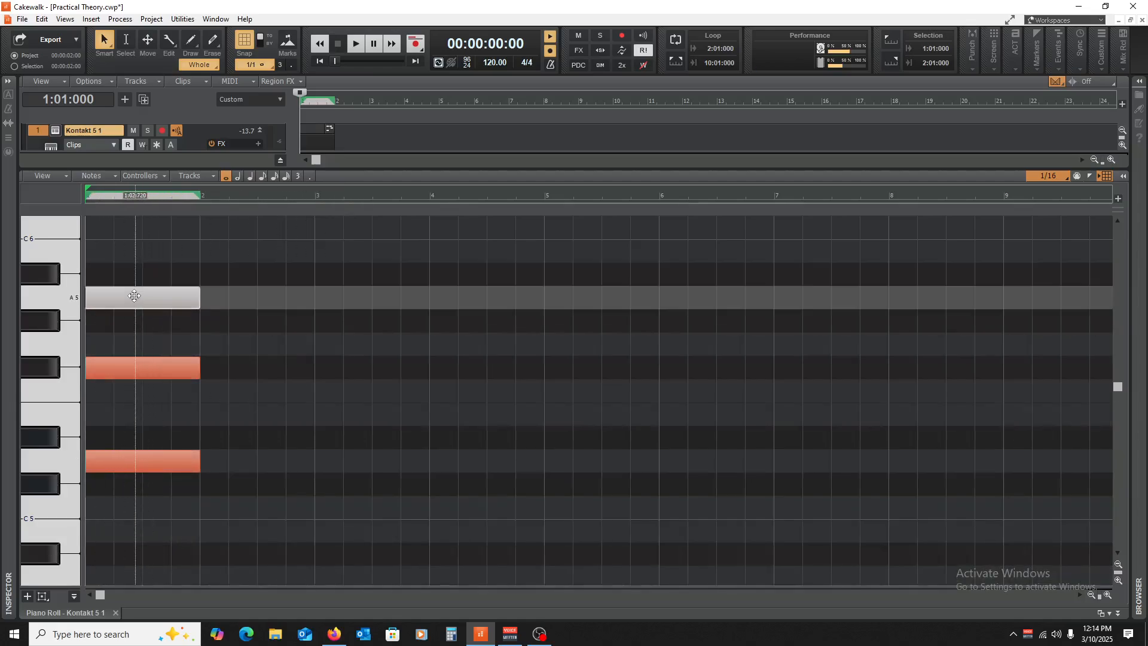
- Switch to the Chord Theory spreadsheet and clear the 1 to 5 numbering from cells F7 to K7
click(334, 634)
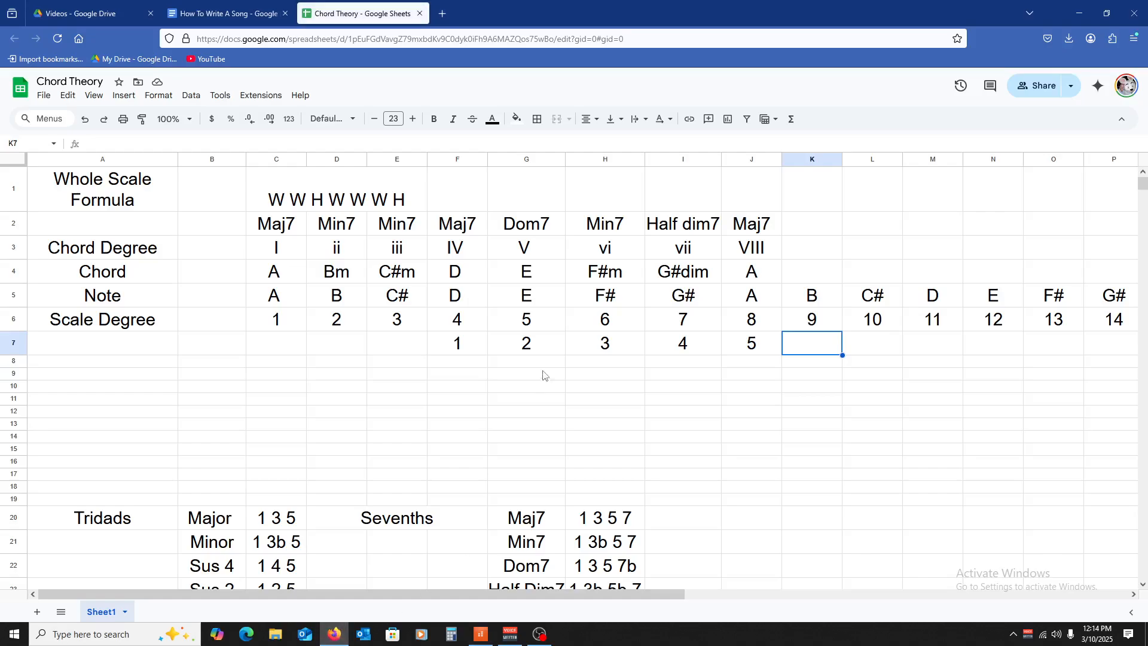
drag(444, 349, 807, 351)
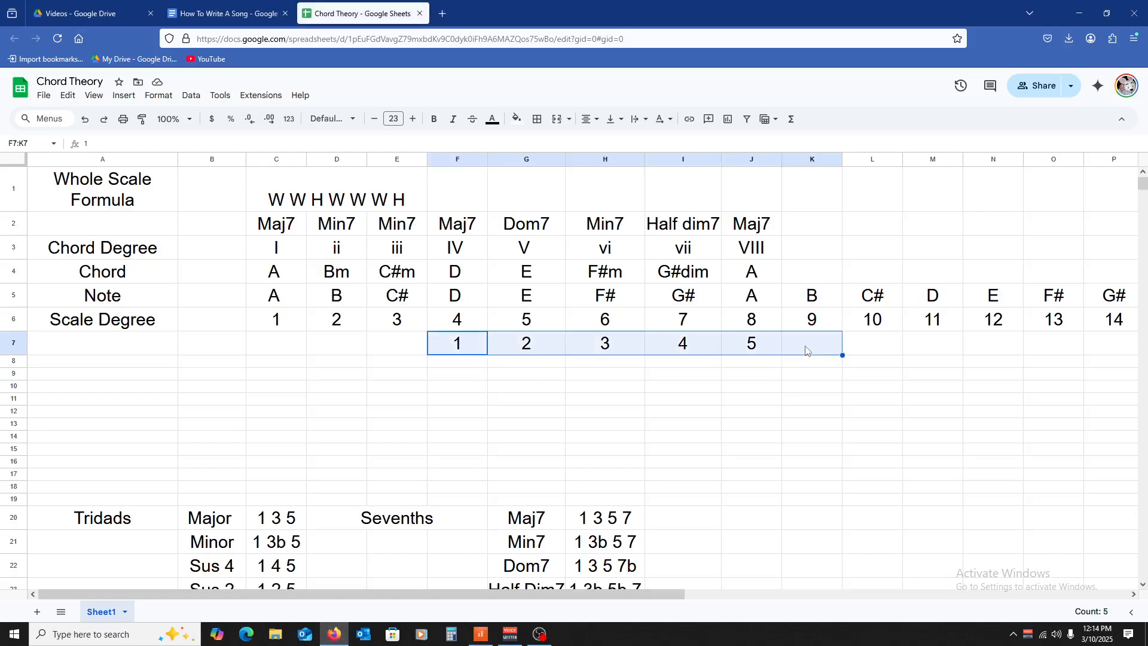
key(Delete)
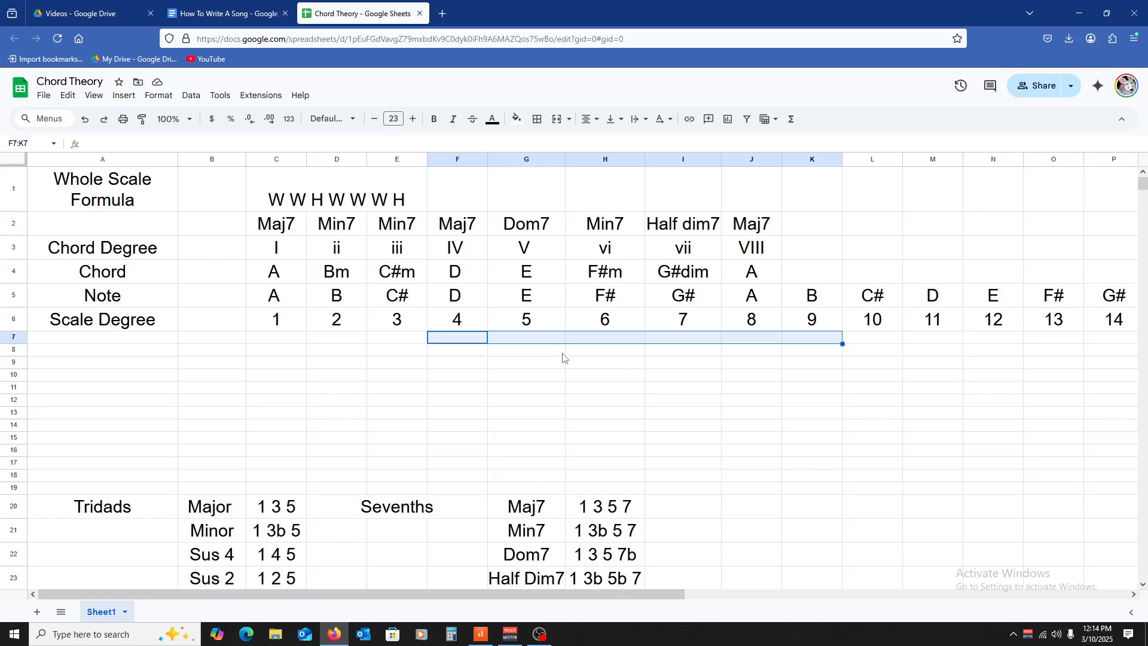
- Number the notes F# through C# from 1 to 5 in cells H7 to L7
click(602, 339)
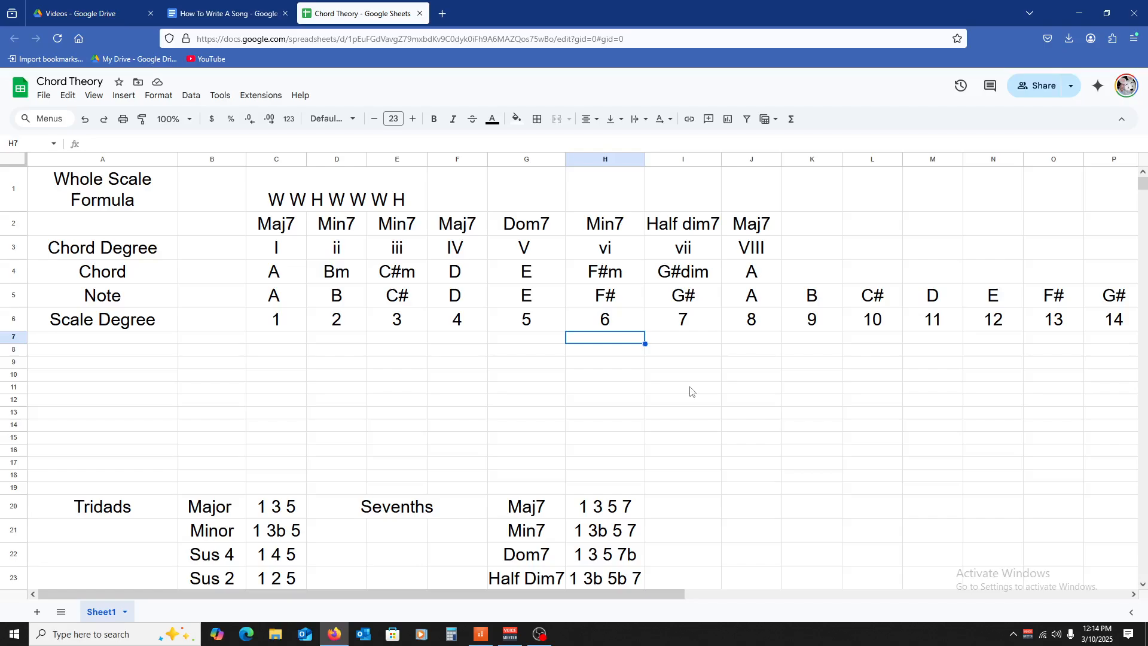
text(1)
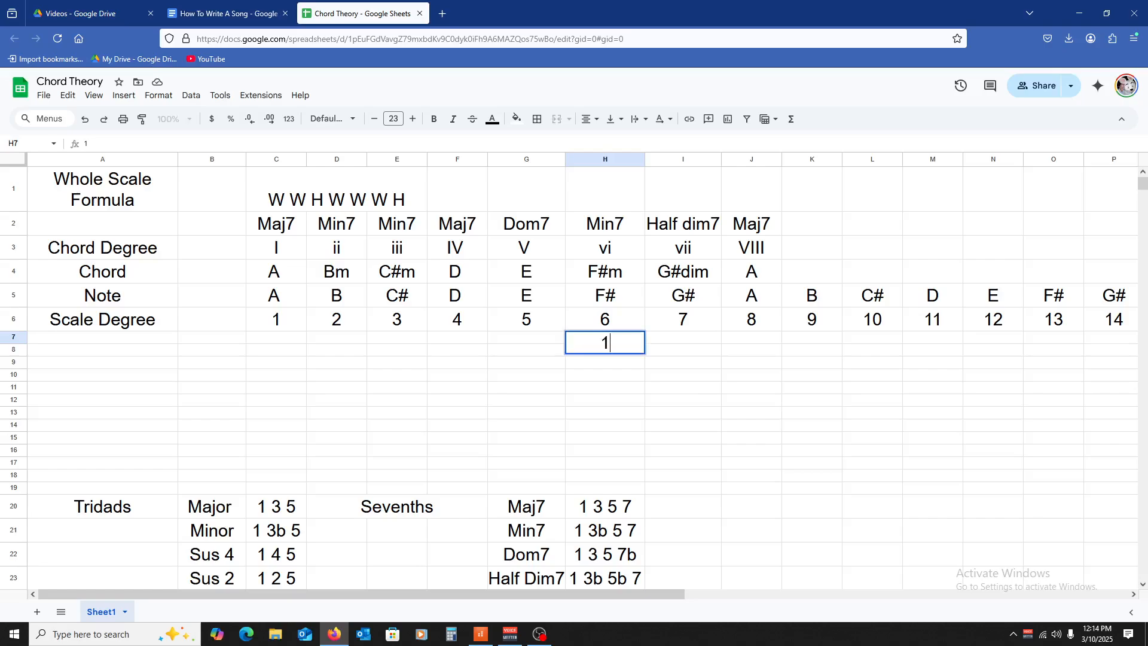
key(Tab)
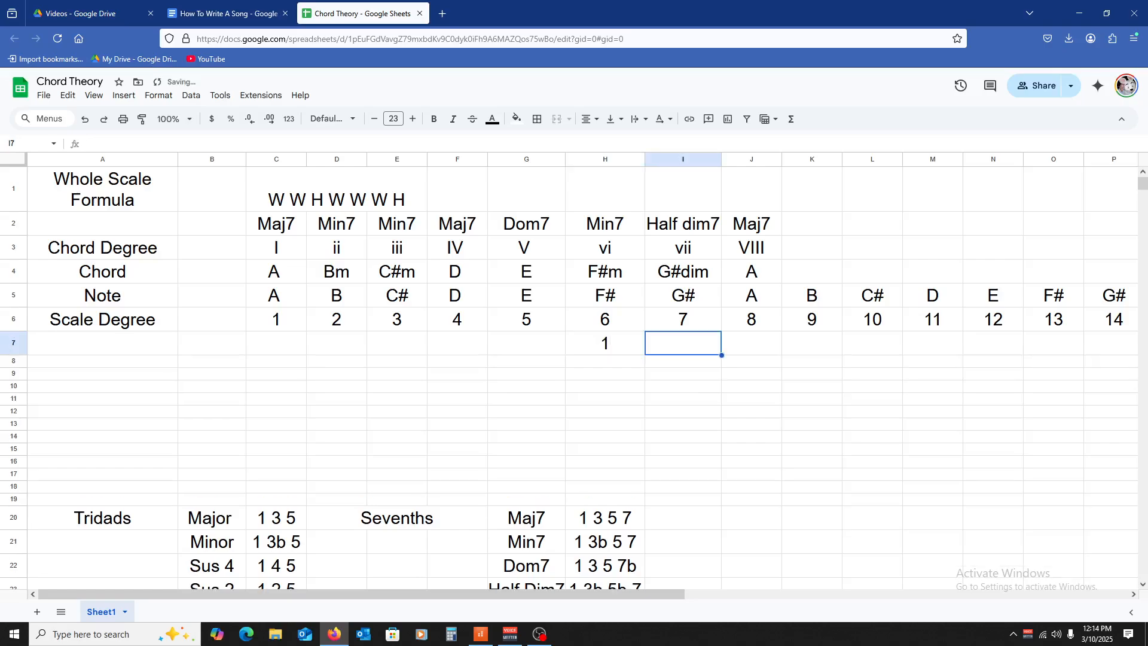
text(2)
key(Tab)
text(3)
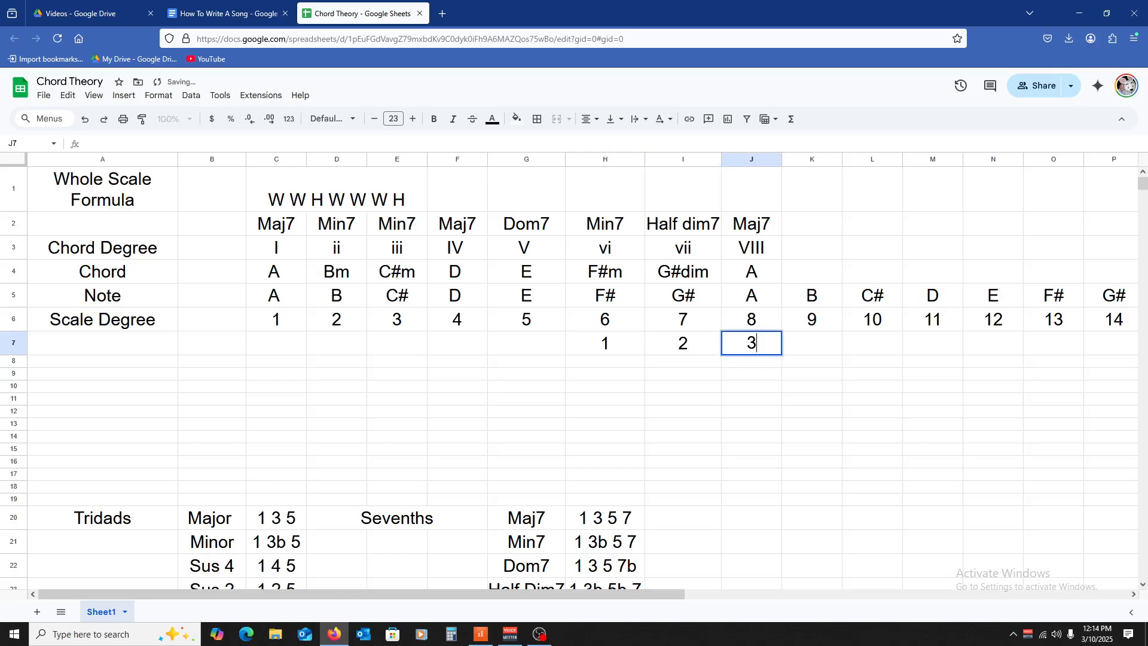
key(Tab)
text(4)
key(Tab)
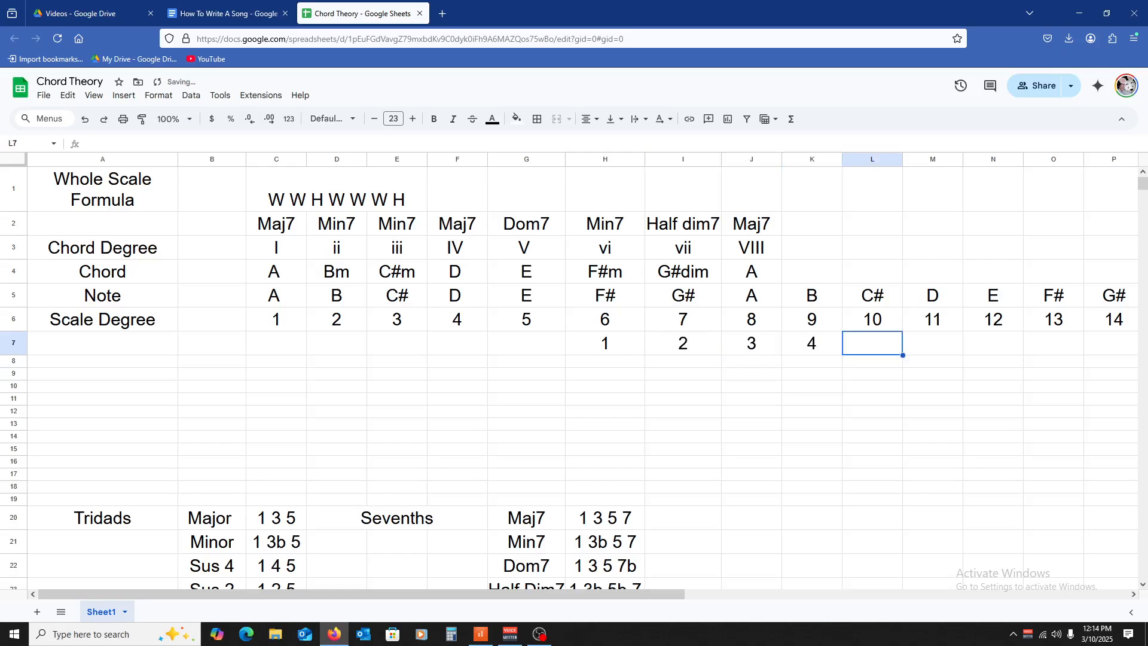
text(5)
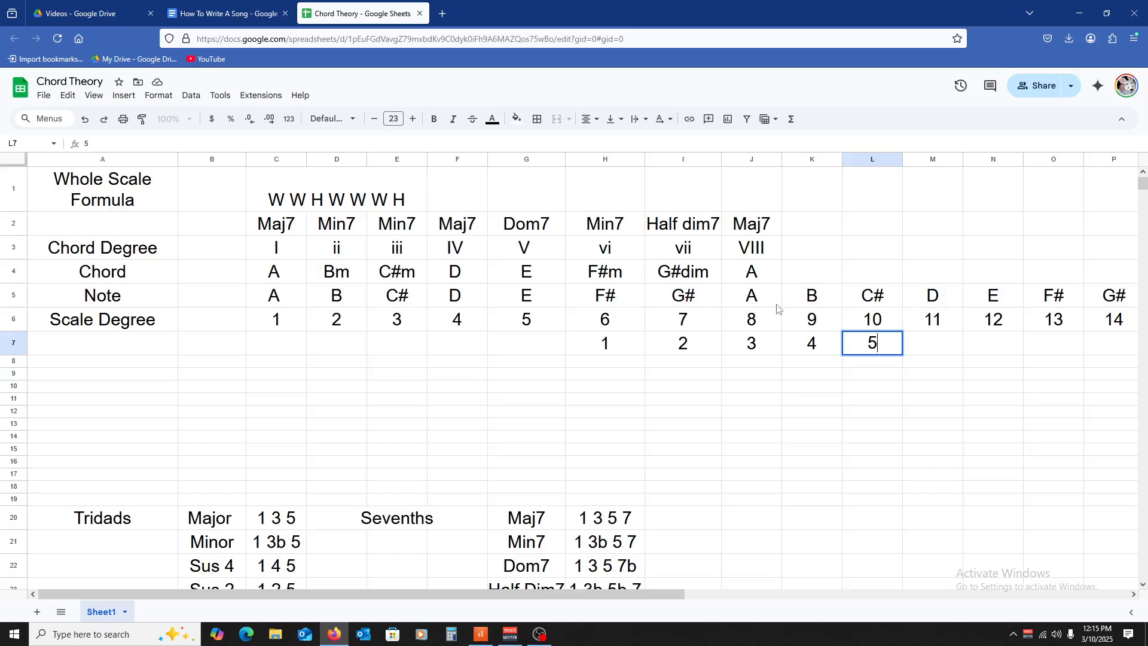
- Switch to Cakewalk and build an F# minor triad in bar 2 with whole notes on F#5, A5 and C#6
click(481, 634)
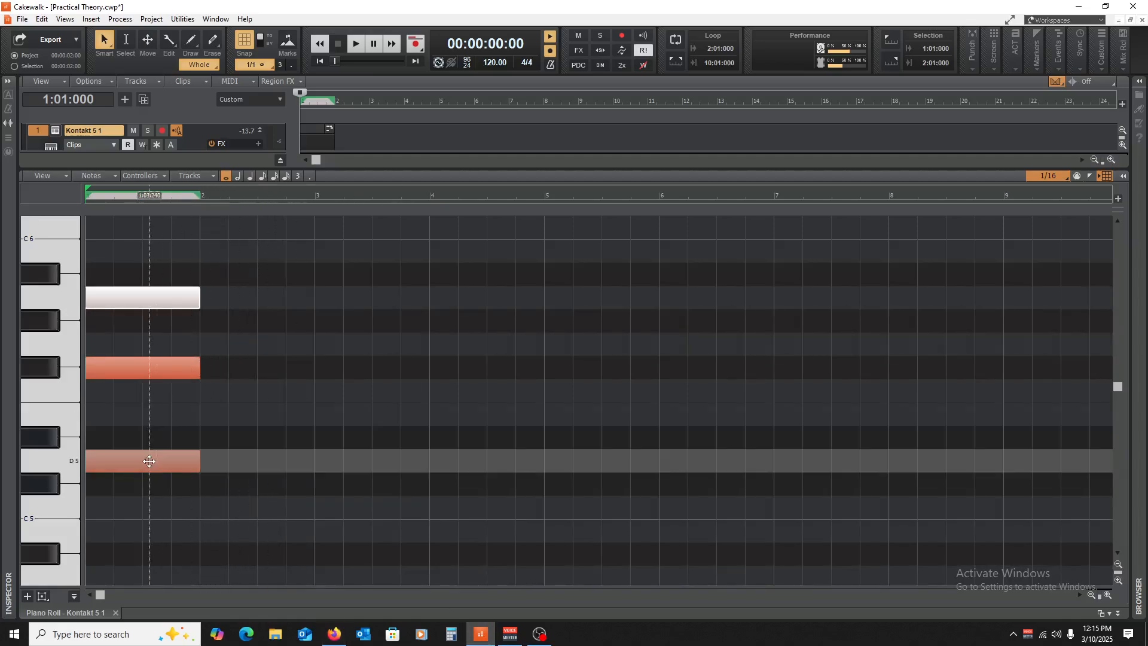
scroll(212, 449, up, 2)
click(244, 471)
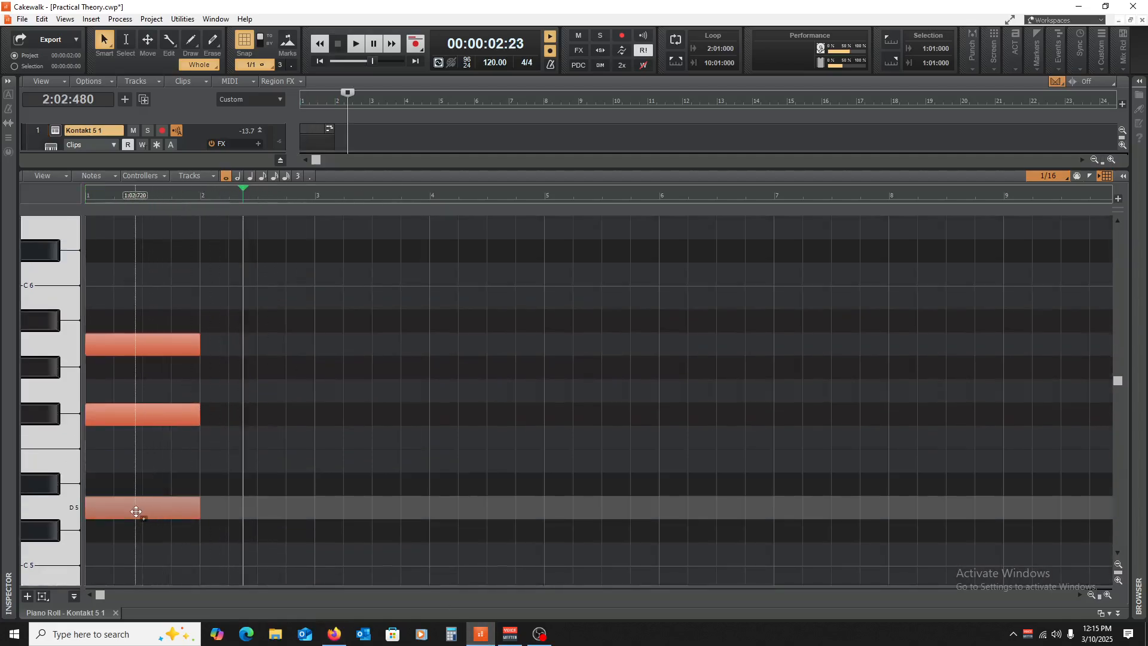
drag(133, 508, 249, 352)
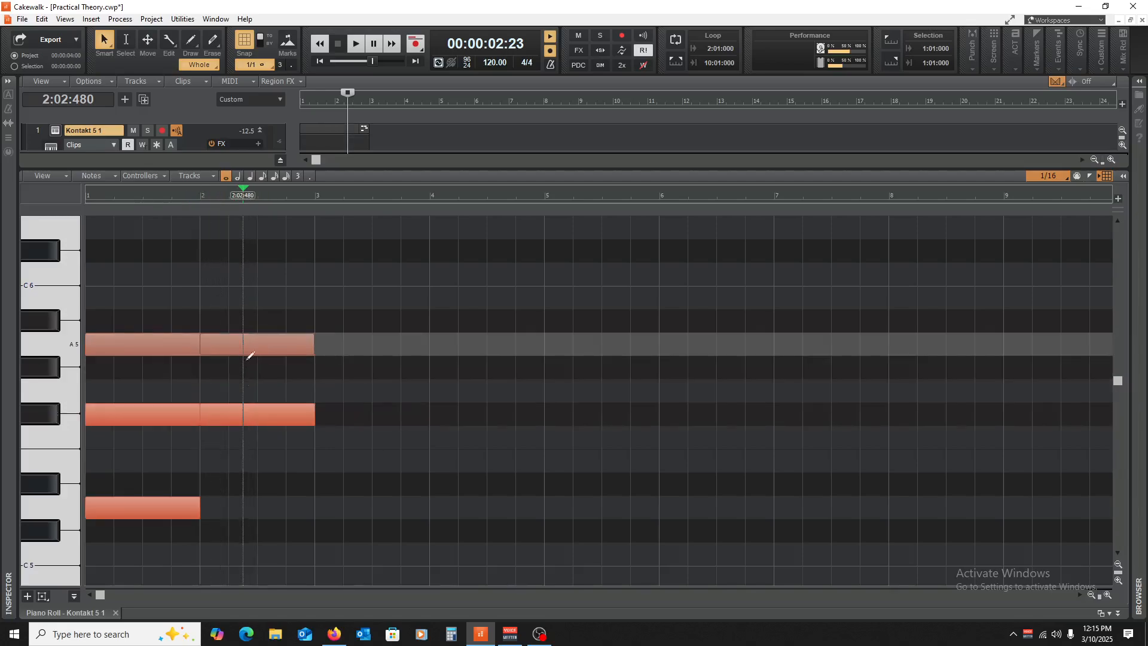
scroll(249, 352, up, 3)
drag(251, 415, 237, 322)
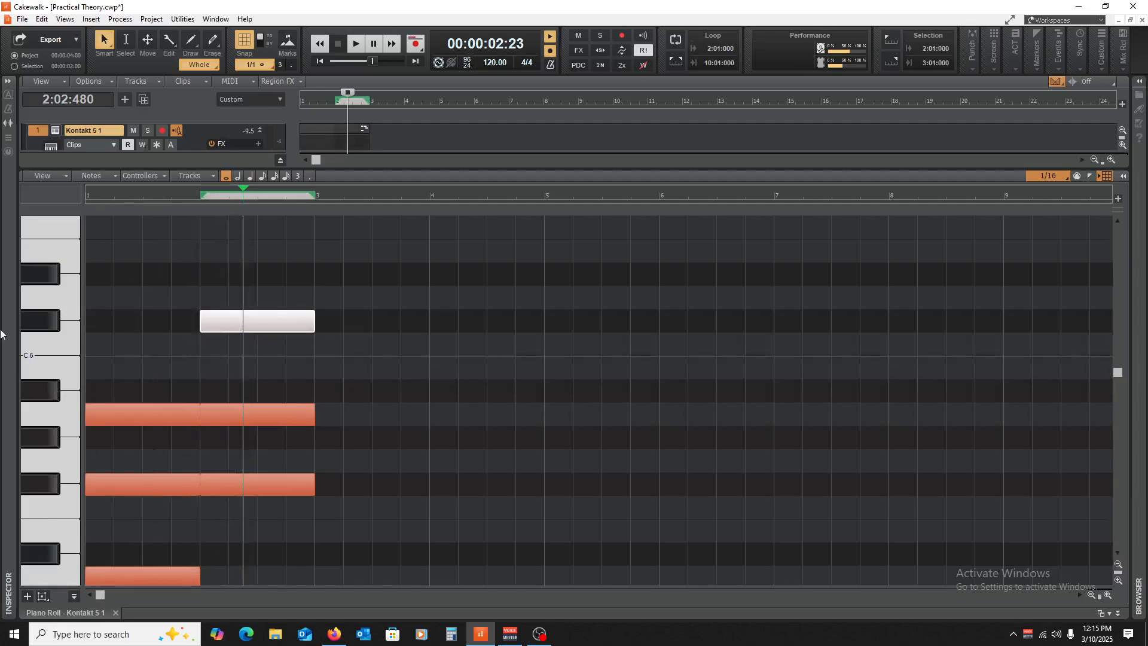
scroll(446, 477, down, 4)
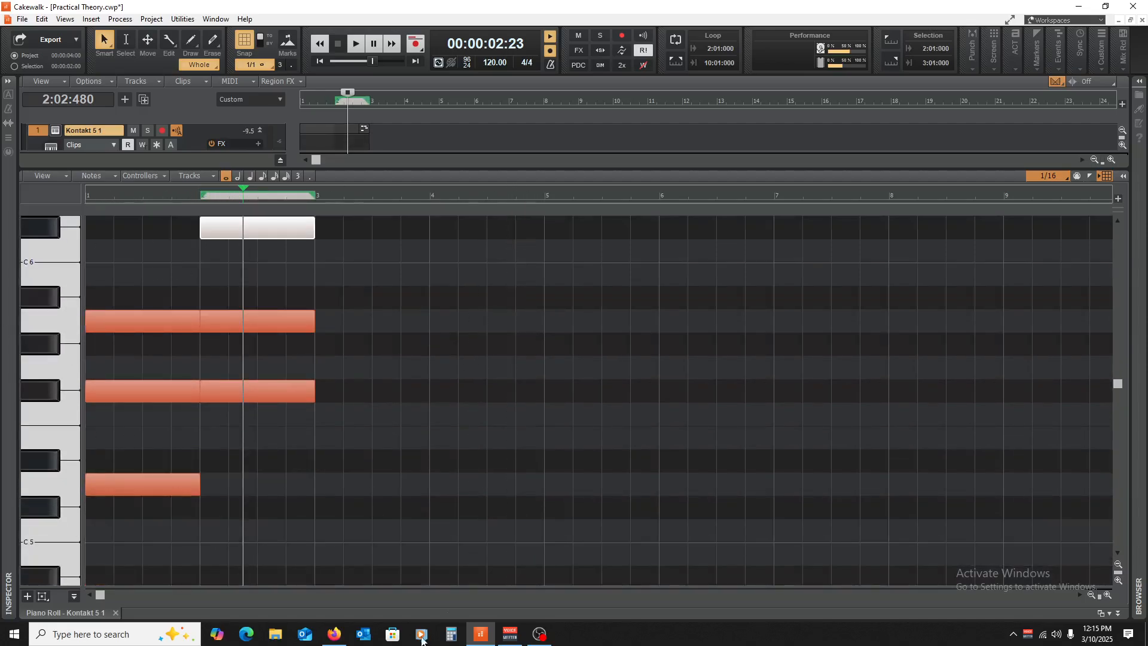
- Return to the Chord Theory spreadsheet and clear the F# minor numbering by emptying cells H7 to M8
click(334, 634)
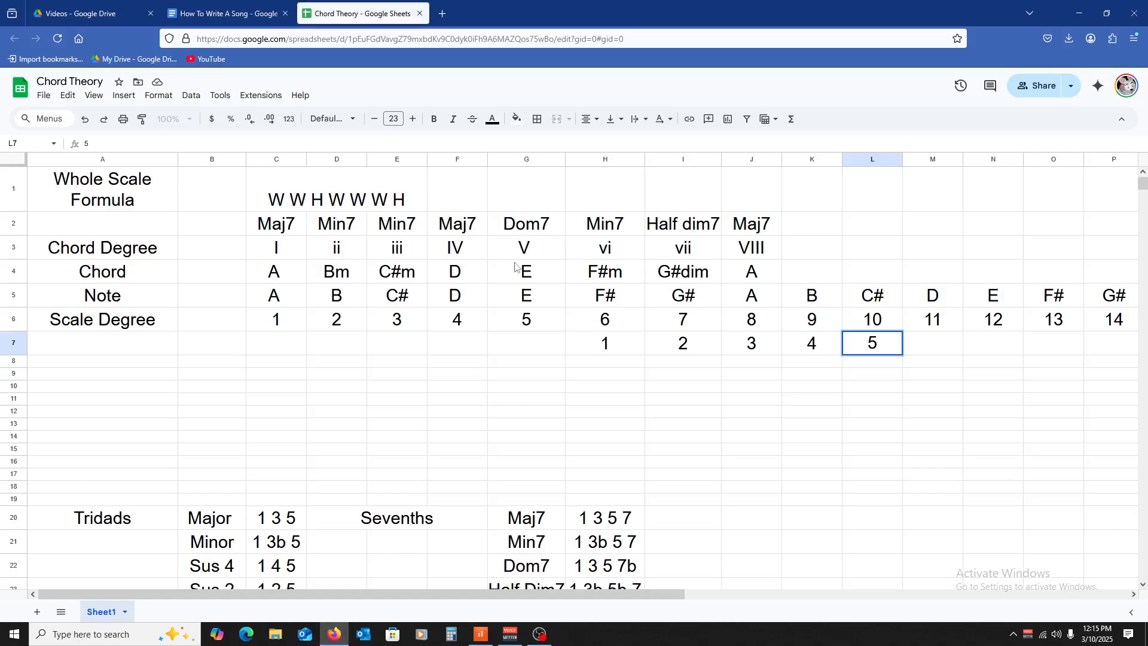
drag(577, 351, 910, 363)
key(Delete)
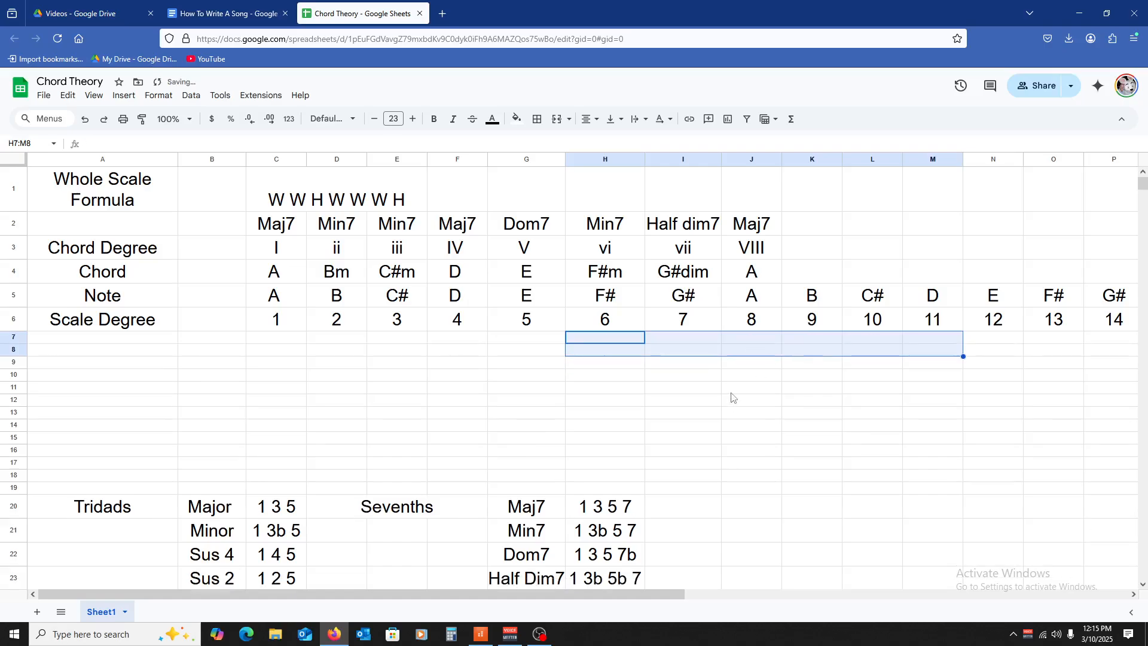
- Number the notes E through B from 1 to 5 in cells G7 to K7
click(537, 338)
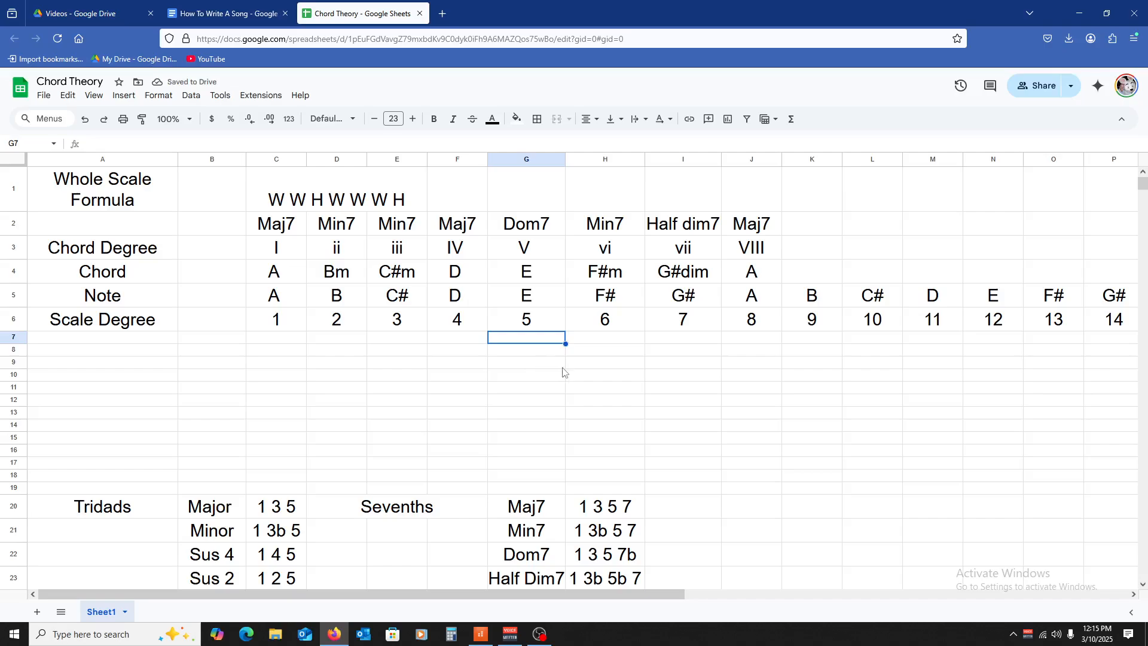
text(1)
key(Tab)
text(2)
key(Tab)
text(3)
key(Tab)
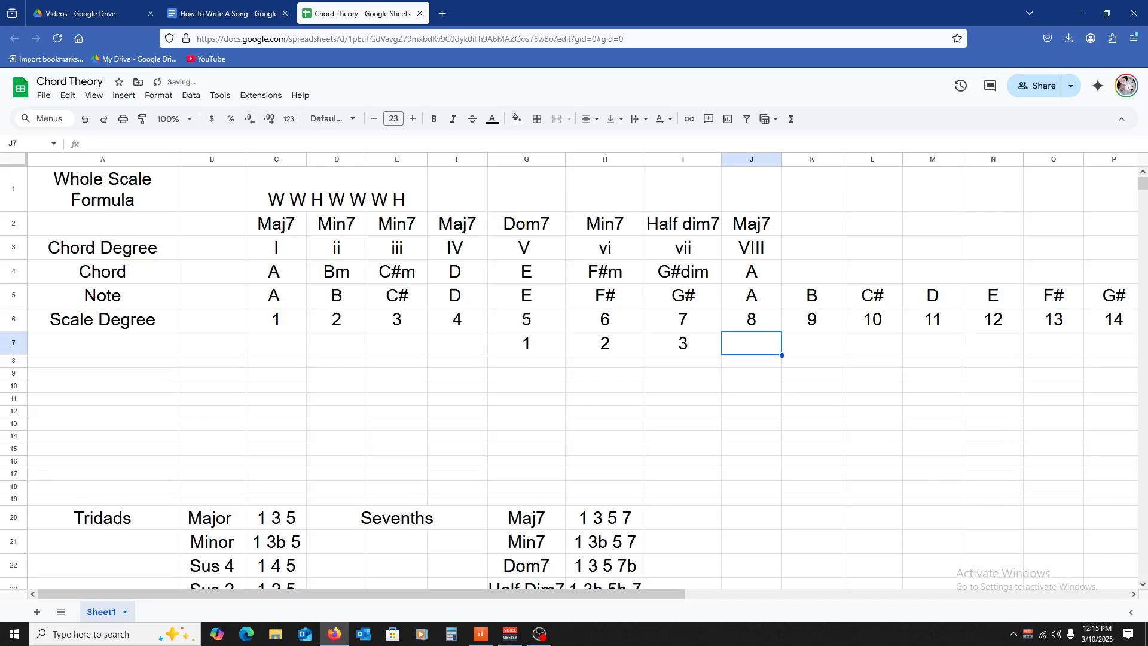
text(4	5)
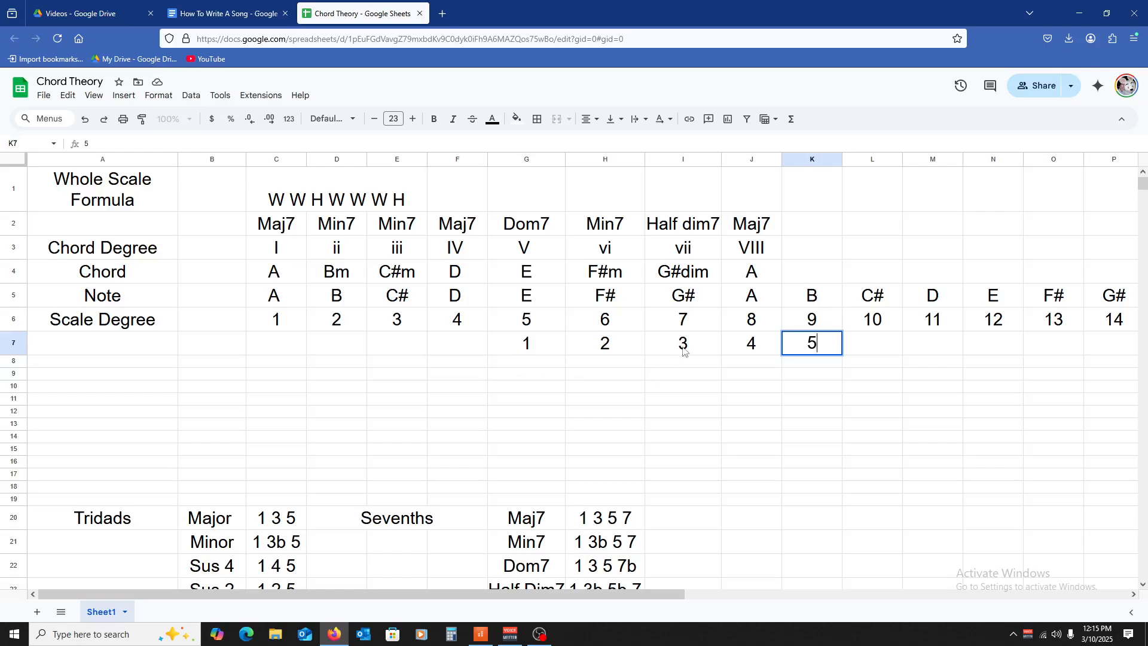
- Switch to Cakewalk and build an E major triad in bar 3 with whole notes on E5, G#5 and B5
click(481, 634)
scroll(418, 359, up, 3)
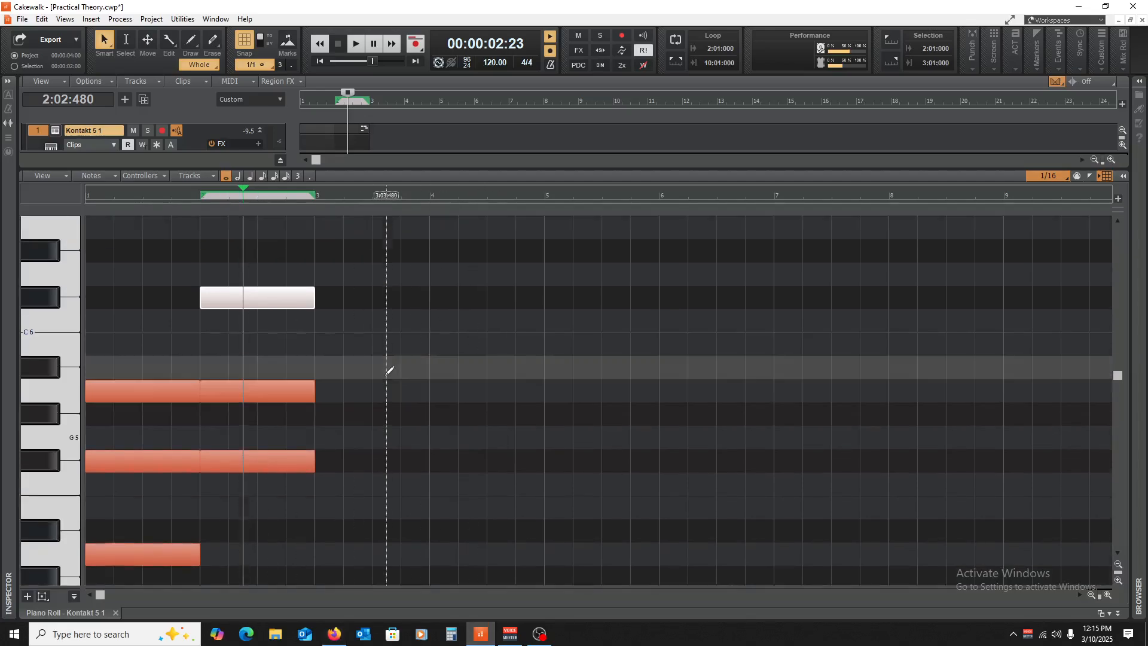
scroll(91, 476, down, 1)
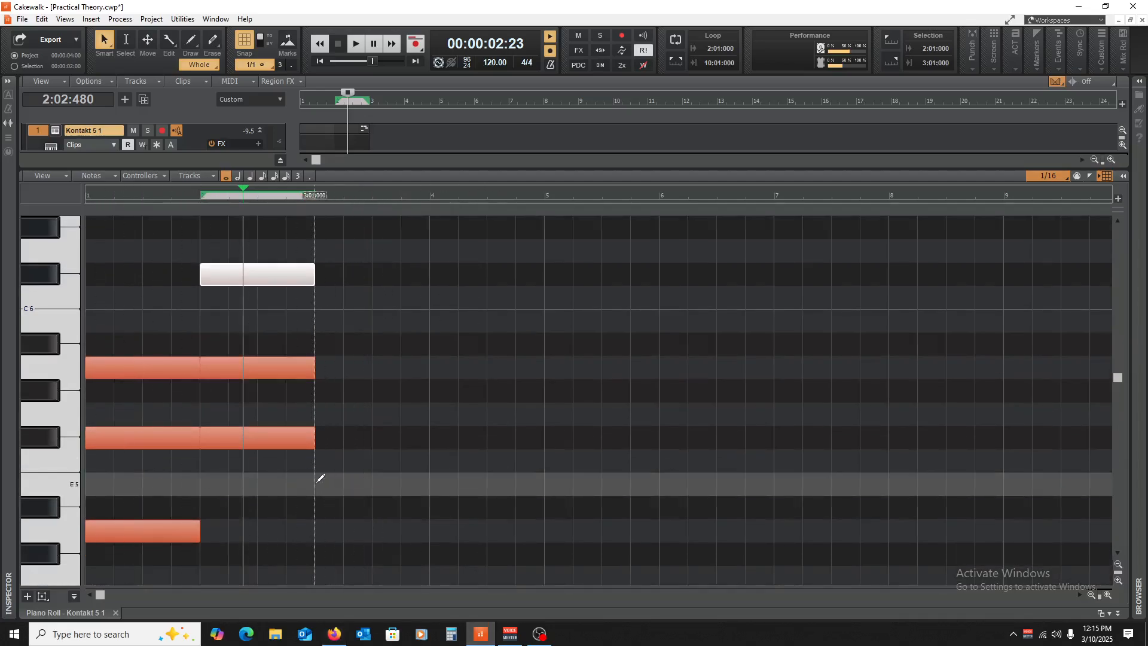
click(321, 477)
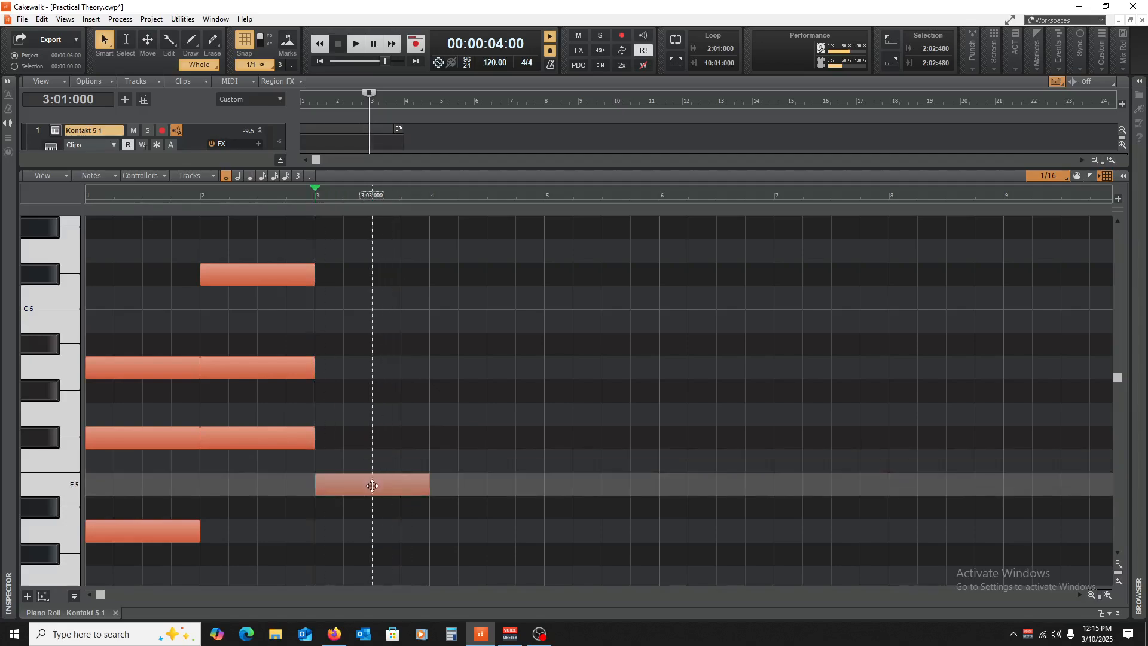
drag(372, 485, 374, 326)
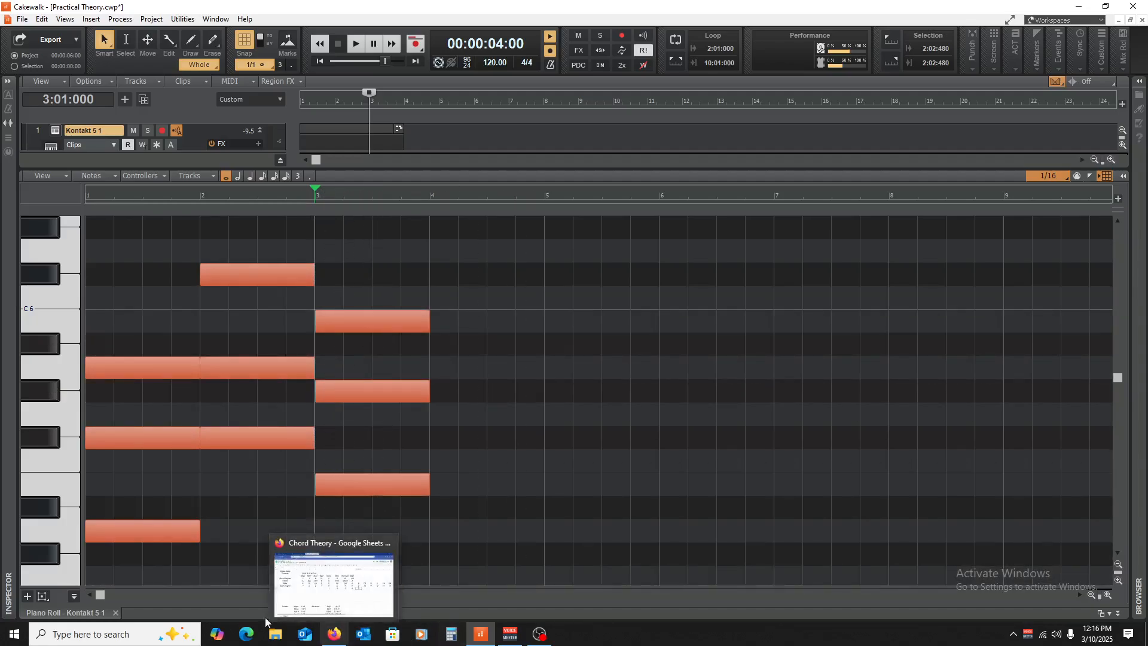
- Go back to the Chord Theory spreadsheet, empty cells F7 to L11 and deselect the range
click(342, 639)
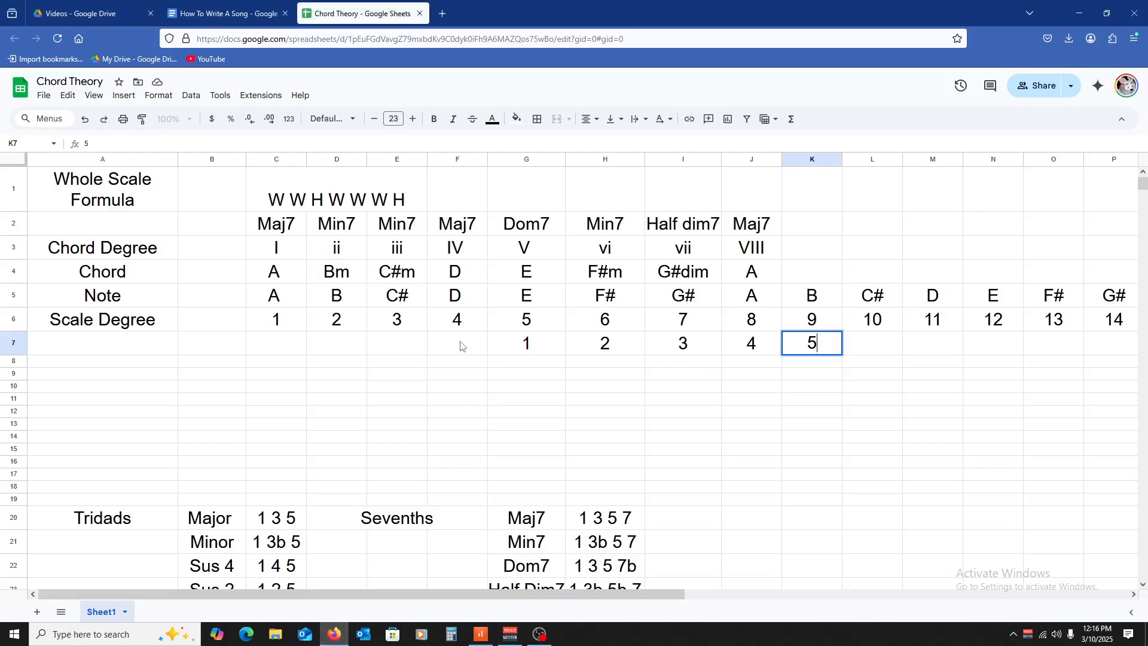
drag(461, 346, 862, 400)
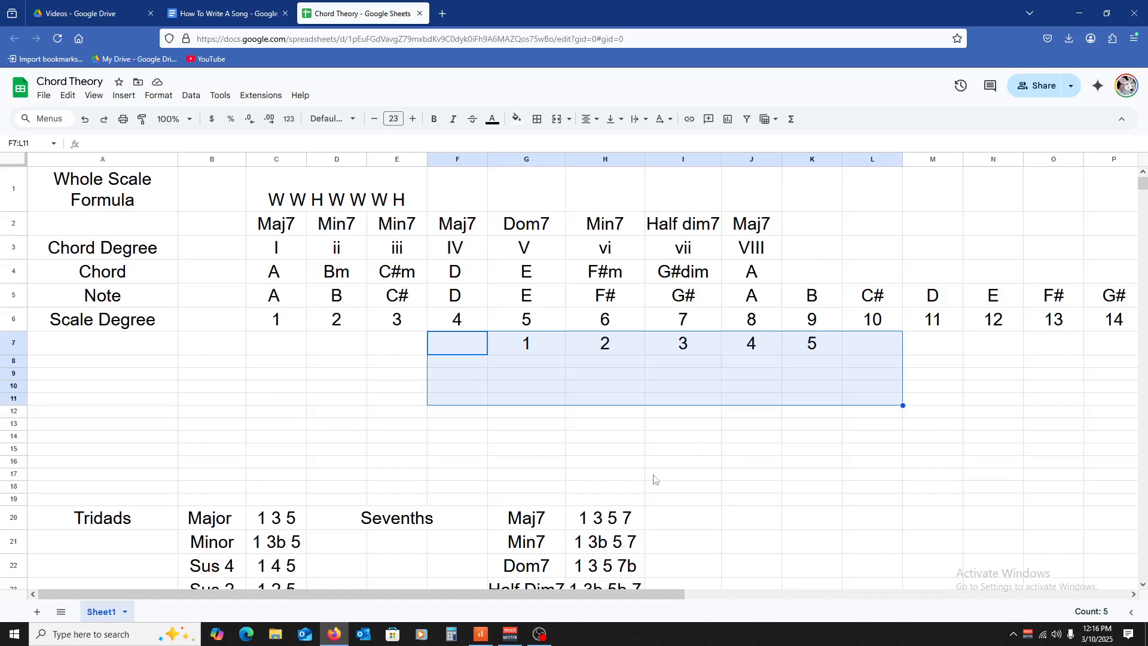
key(Delete)
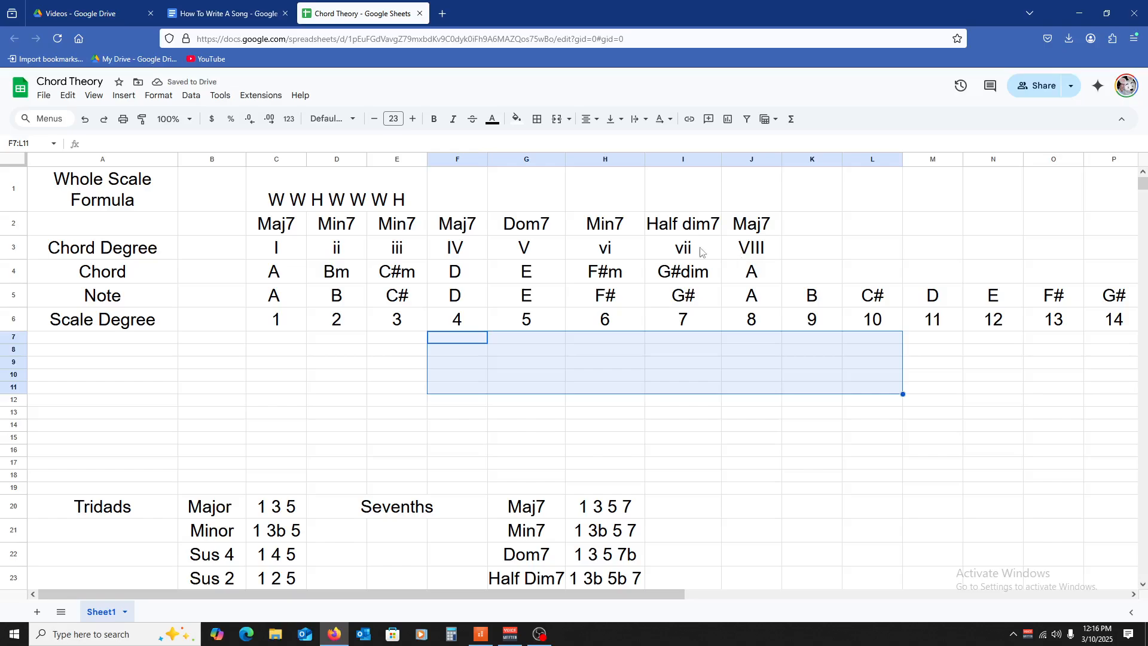
click(408, 368)
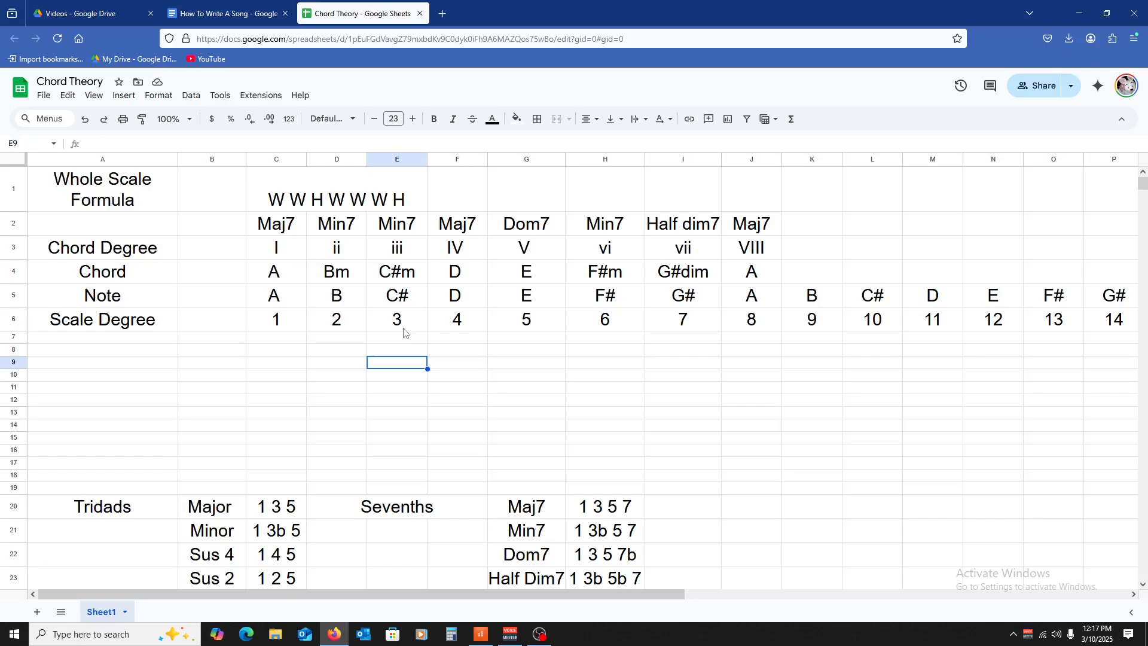
- Examine the triad and seventh chord formulas listed below the scale degree table
scroll(281, 354, down, 2)
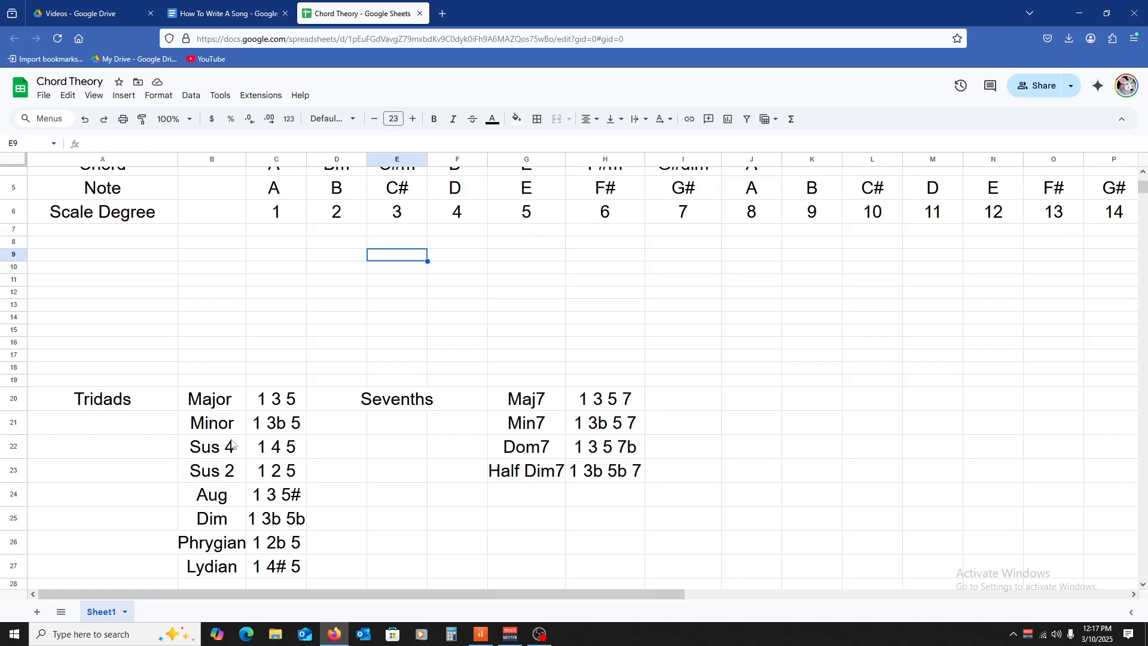
scroll(233, 445, up, 2)
scroll(228, 442, down, 1)
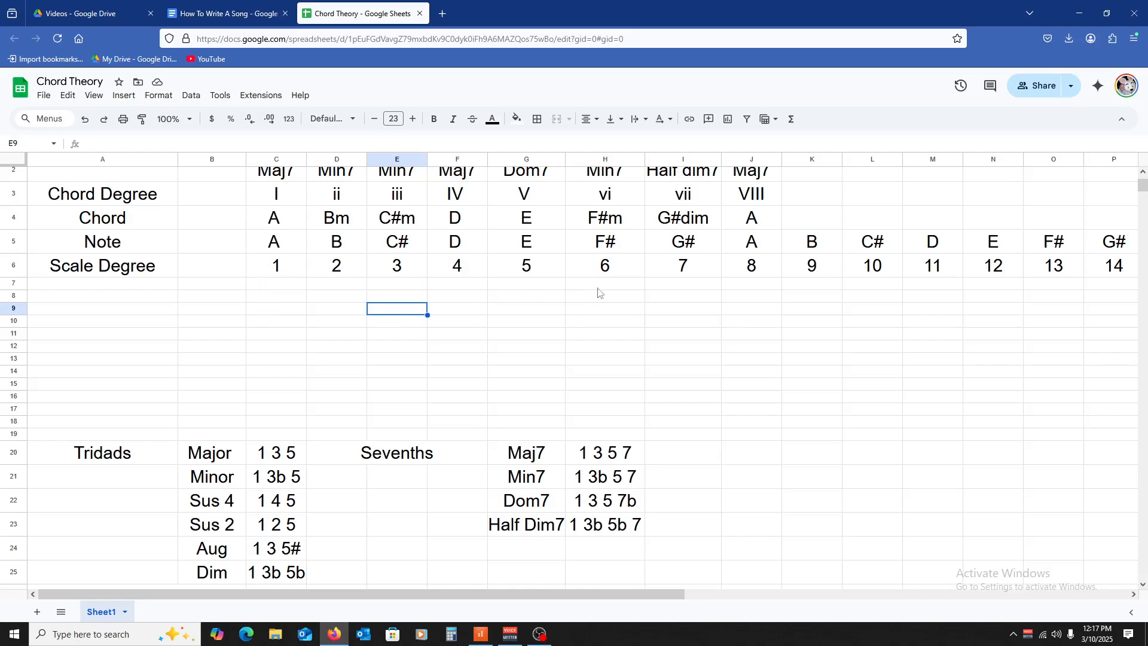
scroll(599, 292, up, 2)
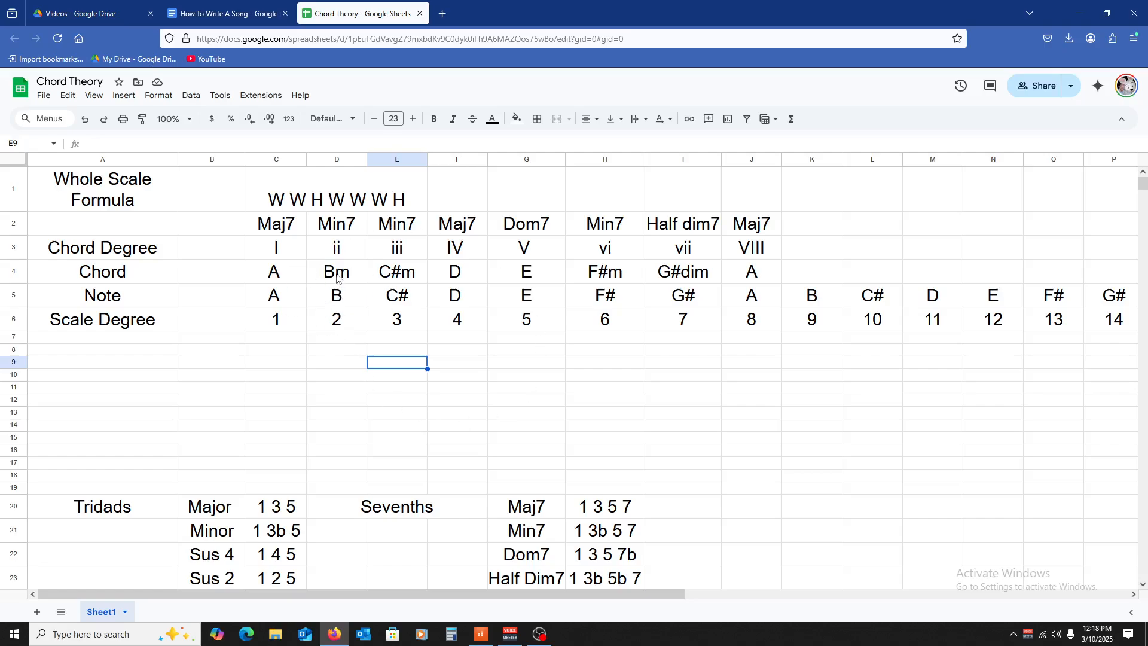
- Number the notes B through F# from 1 to 5 in cells D7 to H7, and clear that numbering again
click(342, 340)
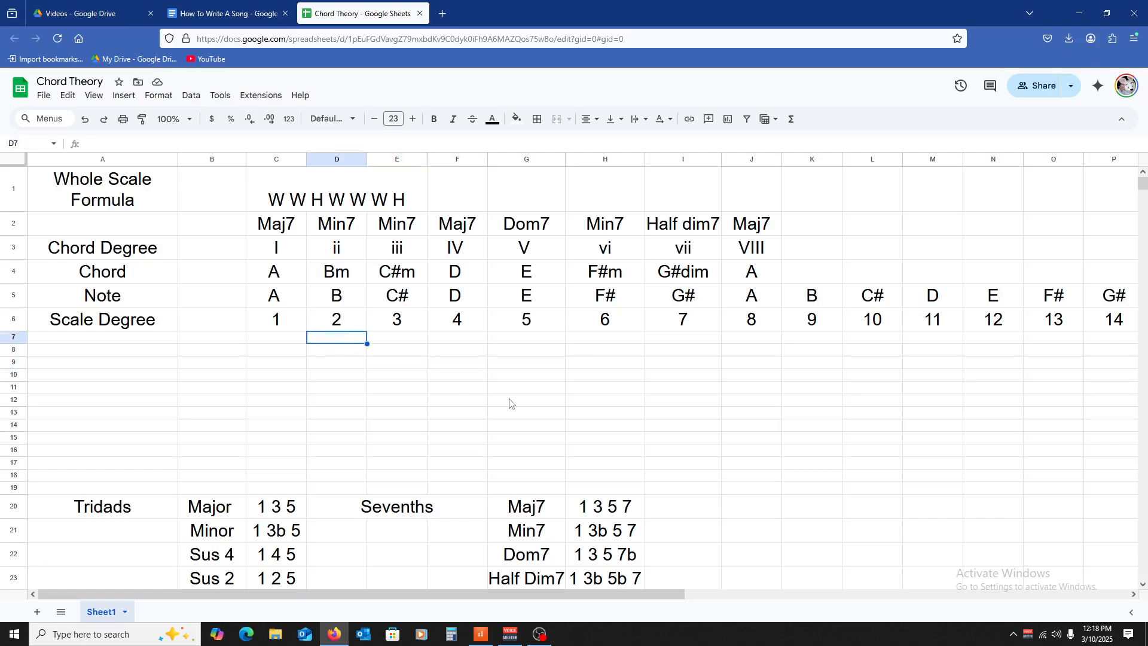
text(1)
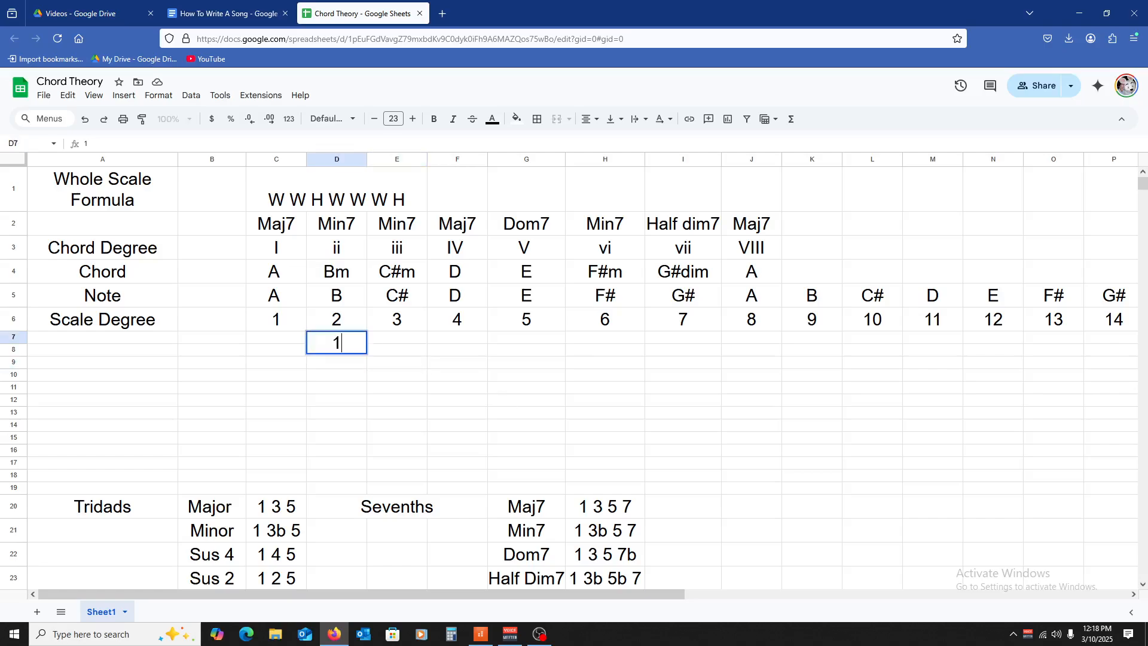
key(Tab)
text(2)
key(Tab)
text(3)
key(Tab)
text(4	5)
key(Tab)
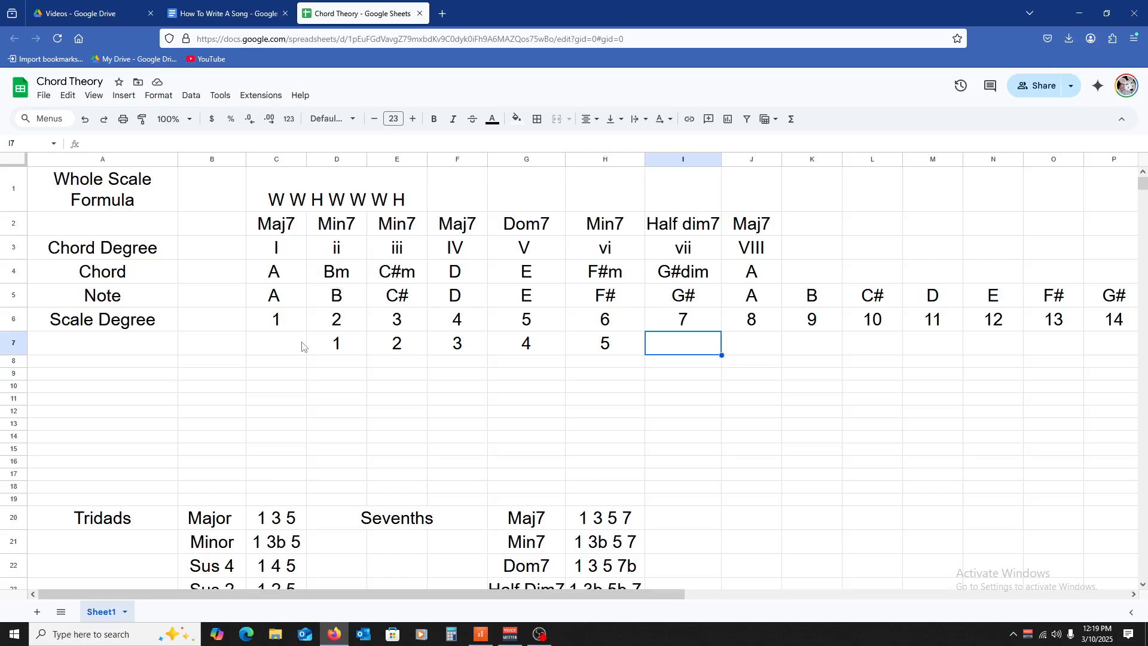
drag(275, 344, 657, 363)
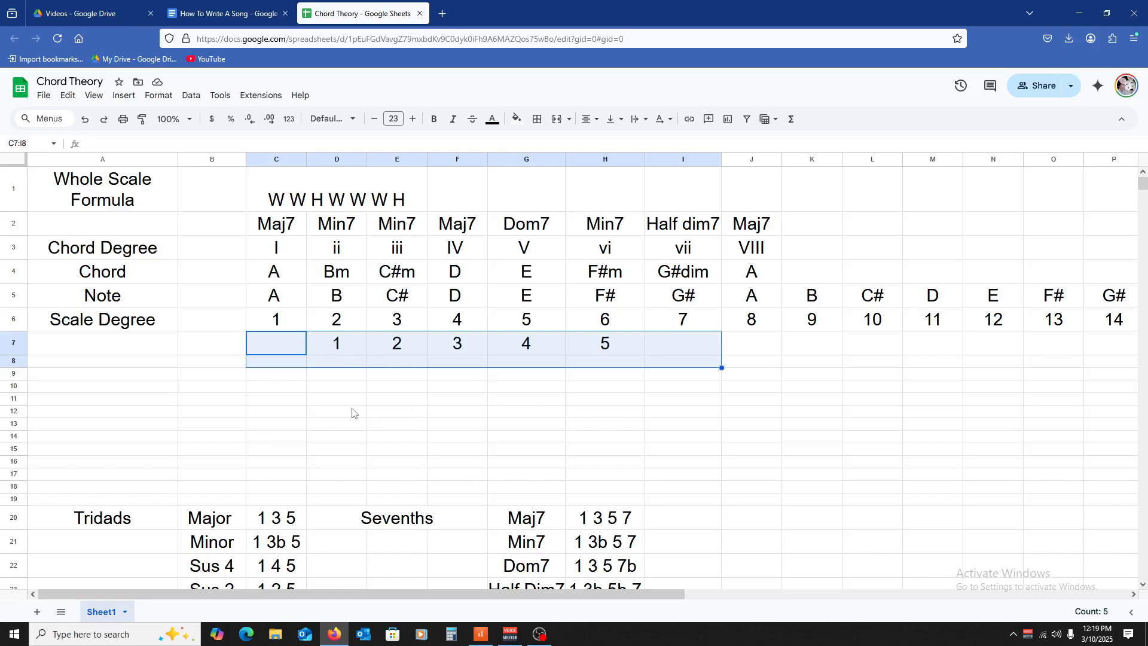
key(Delete)
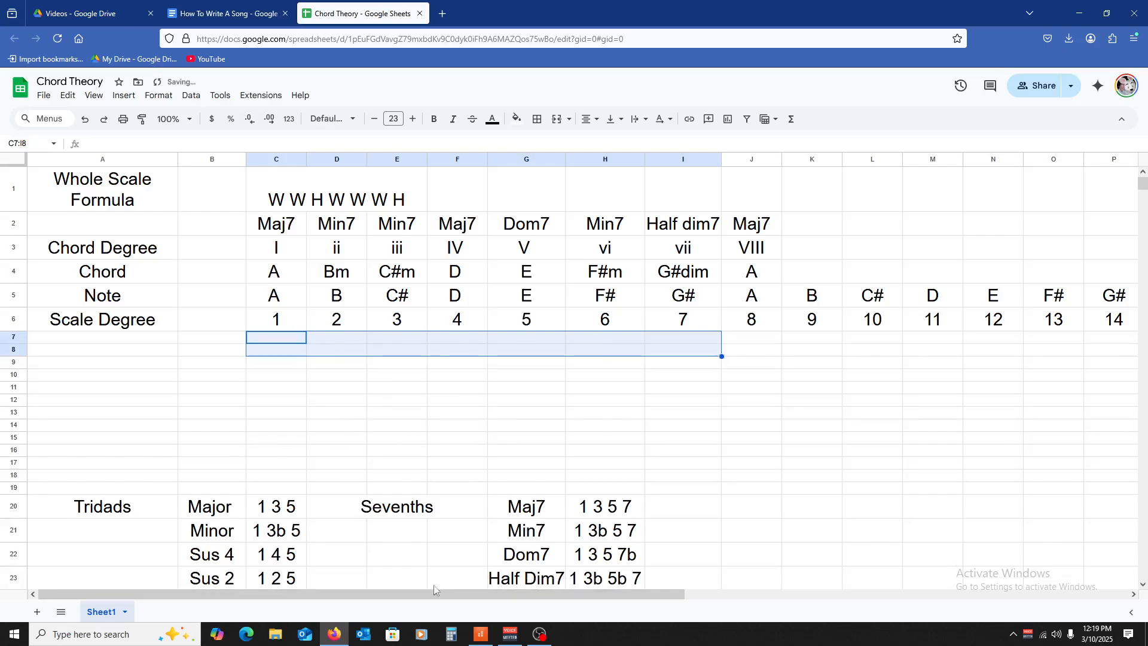
- Switch to Cakewalk and build an A major triad in bar 4 with whole notes on A5, C#6 and E6
click(334, 639)
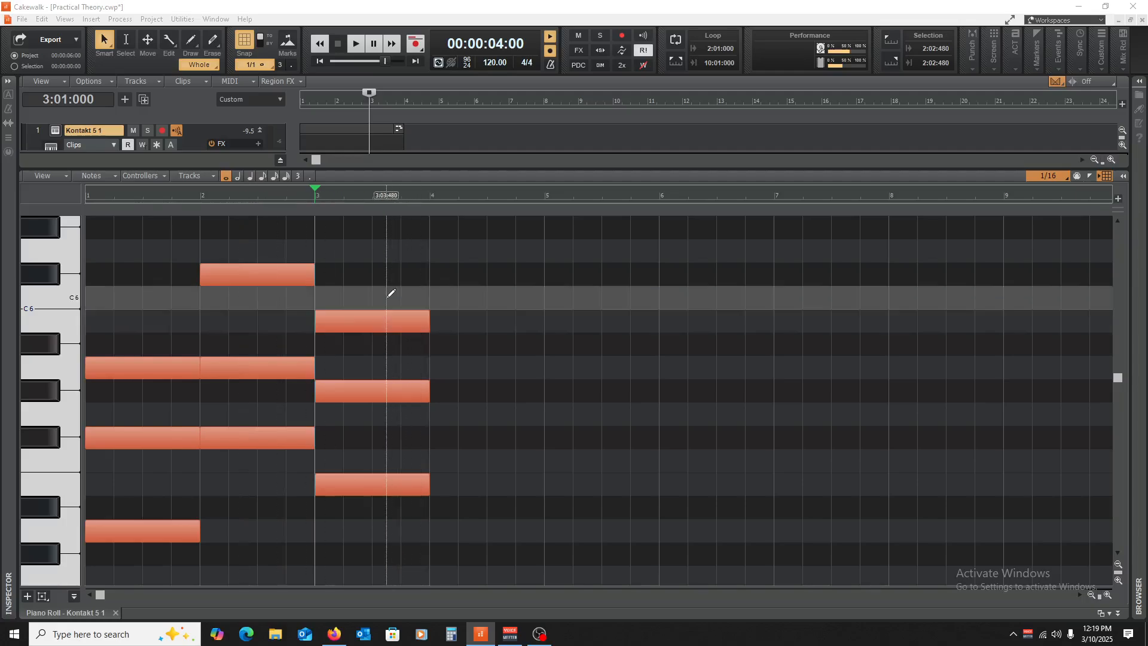
click(334, 636)
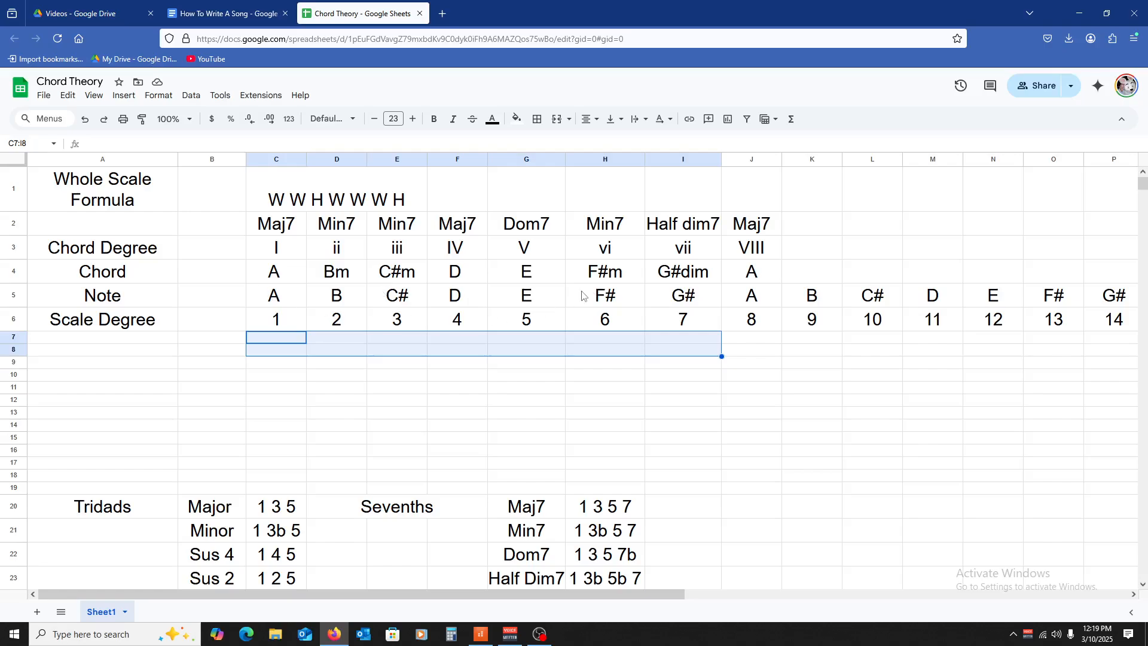
click(482, 634)
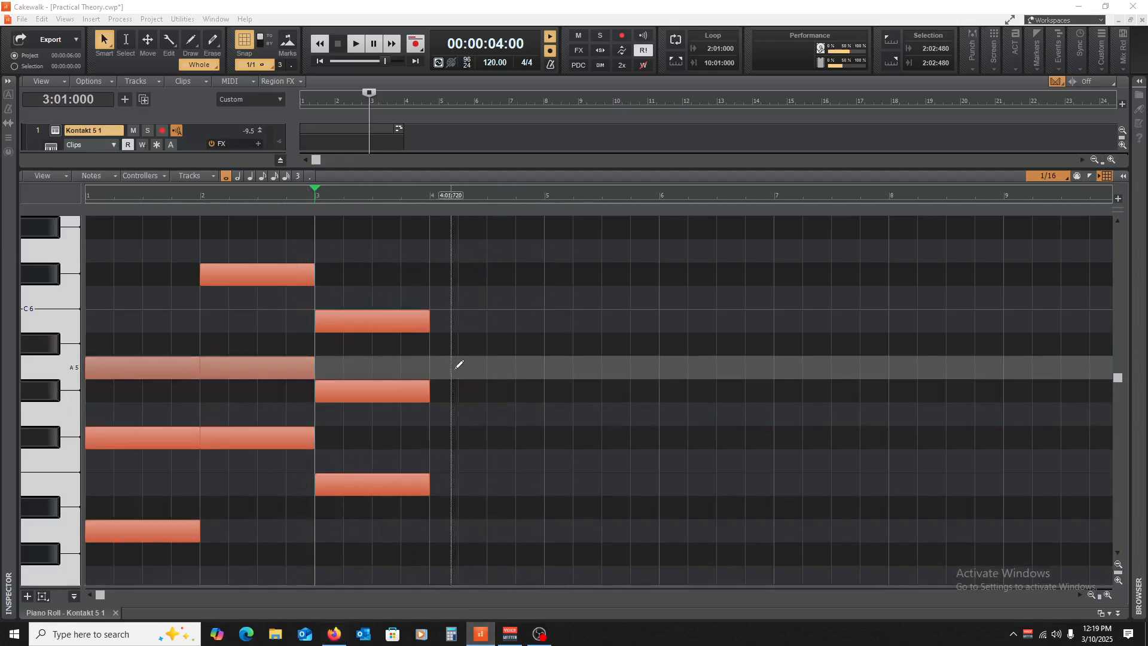
click(433, 367)
scroll(521, 446, up, 3)
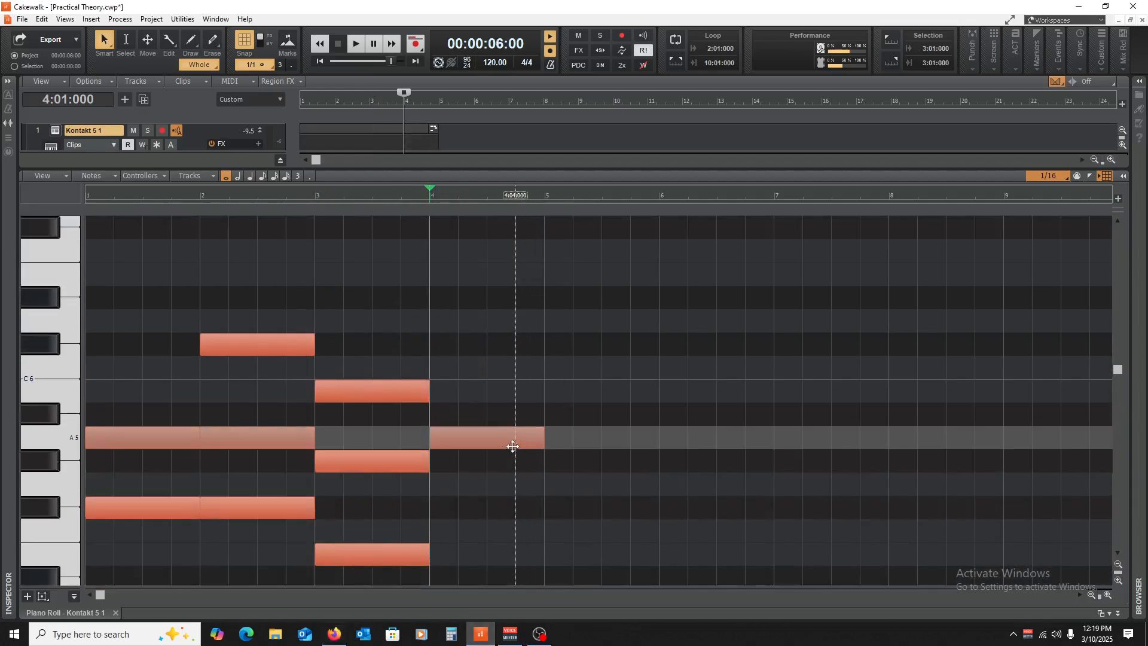
drag(498, 440, 509, 275)
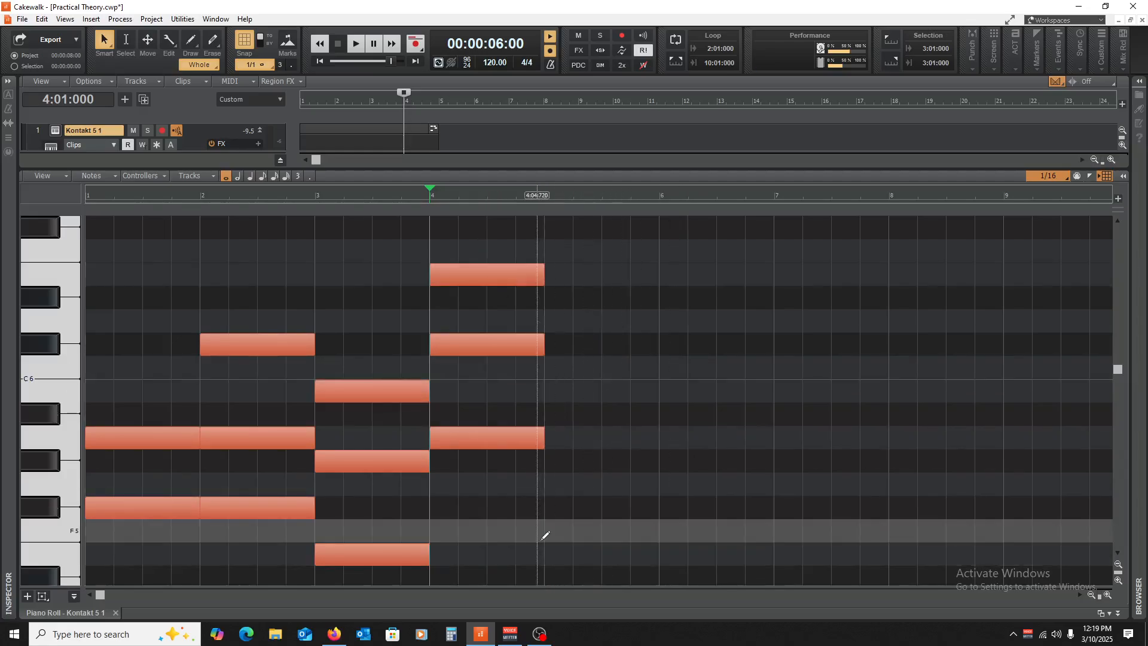
click(549, 535)
key(w)
scroll(550, 531, down, 4)
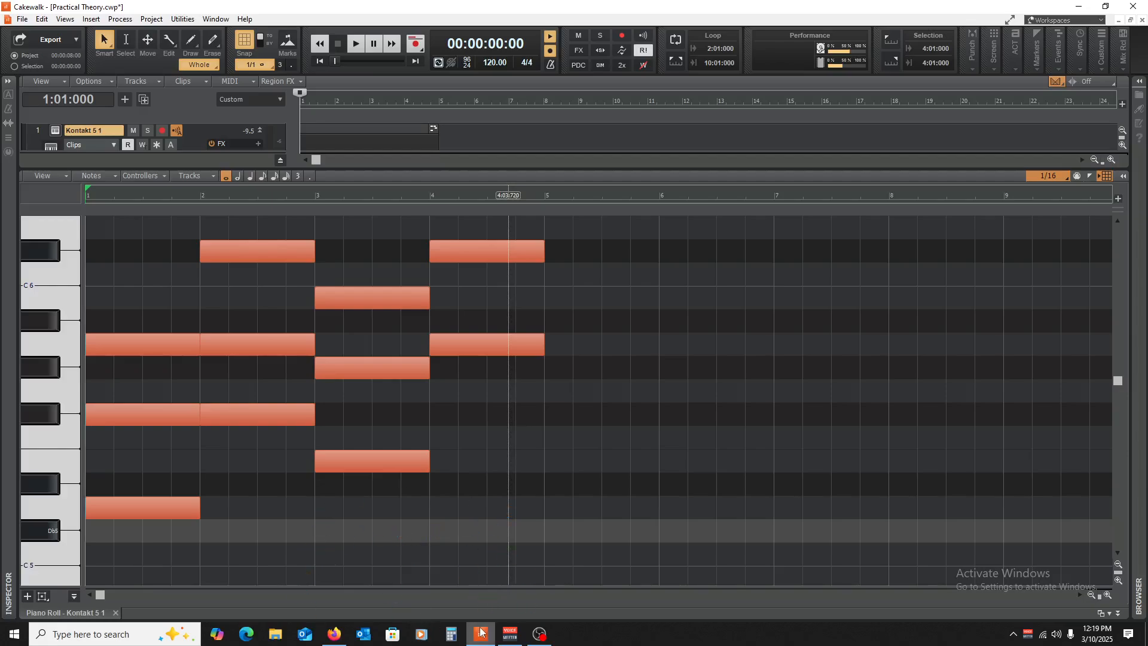
- Consult the scale degree table in the Chord Theory spreadsheet, then play the four-chord progression from the start in Cakewalk
click(341, 635)
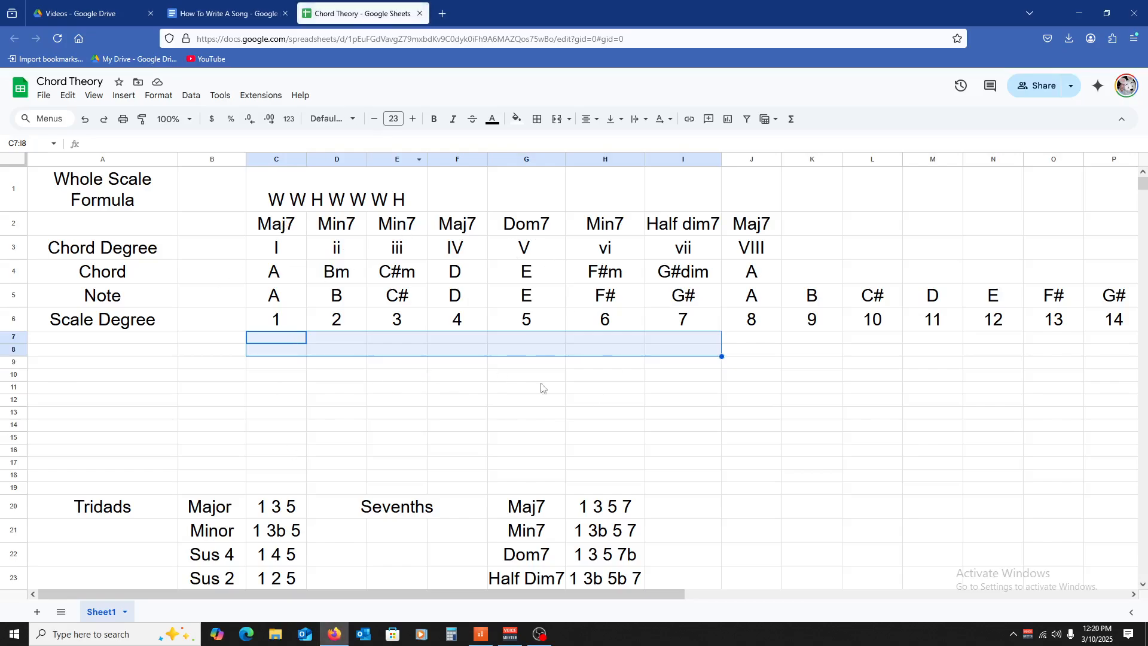
click(478, 635)
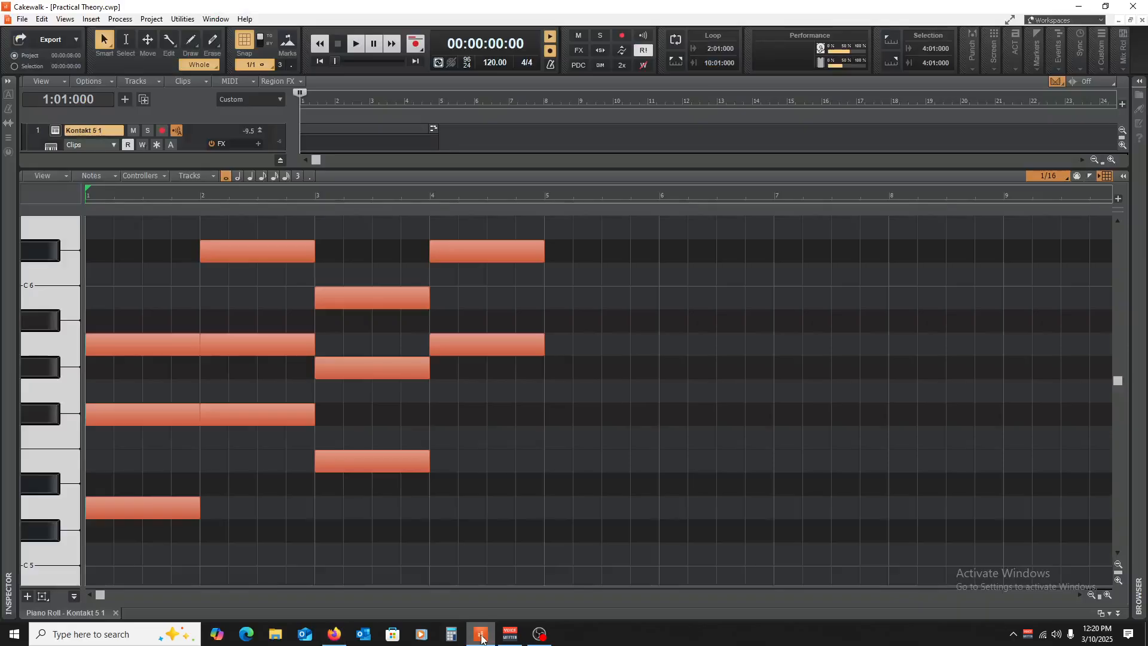
scroll(121, 263, up, 3)
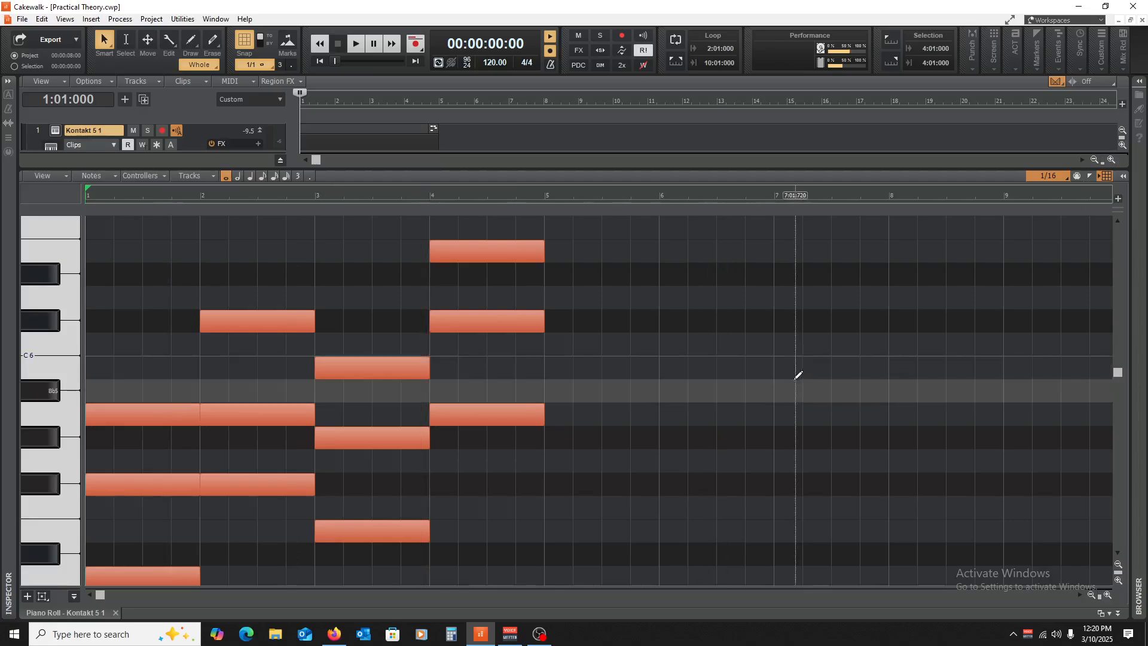
scroll(240, 437, down, 3)
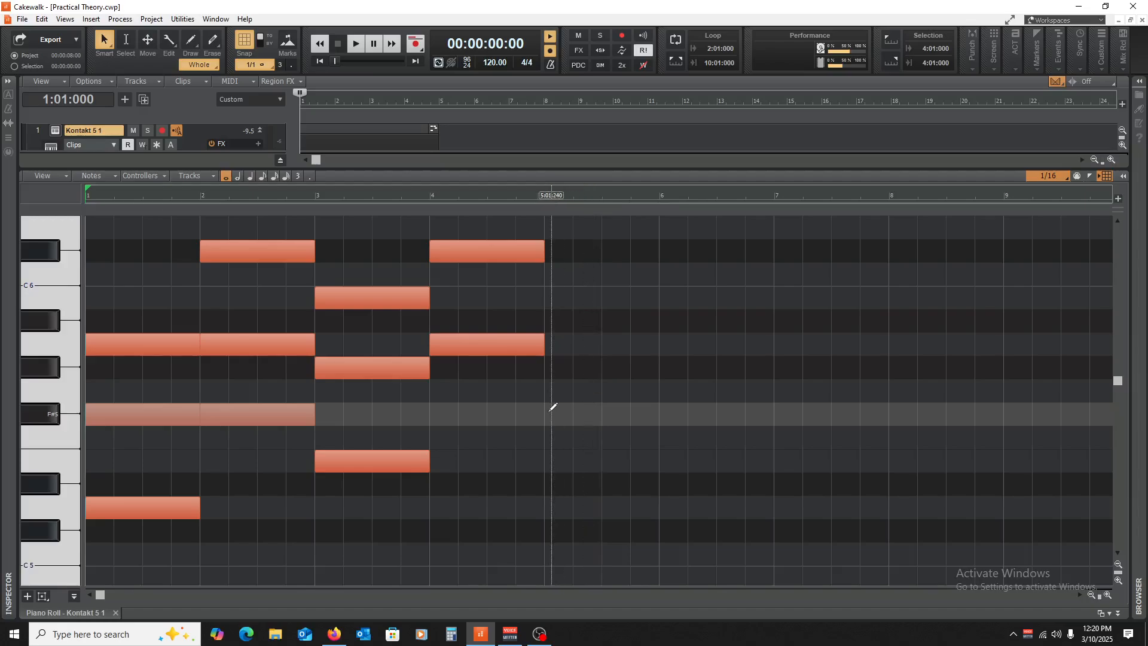
click(543, 493)
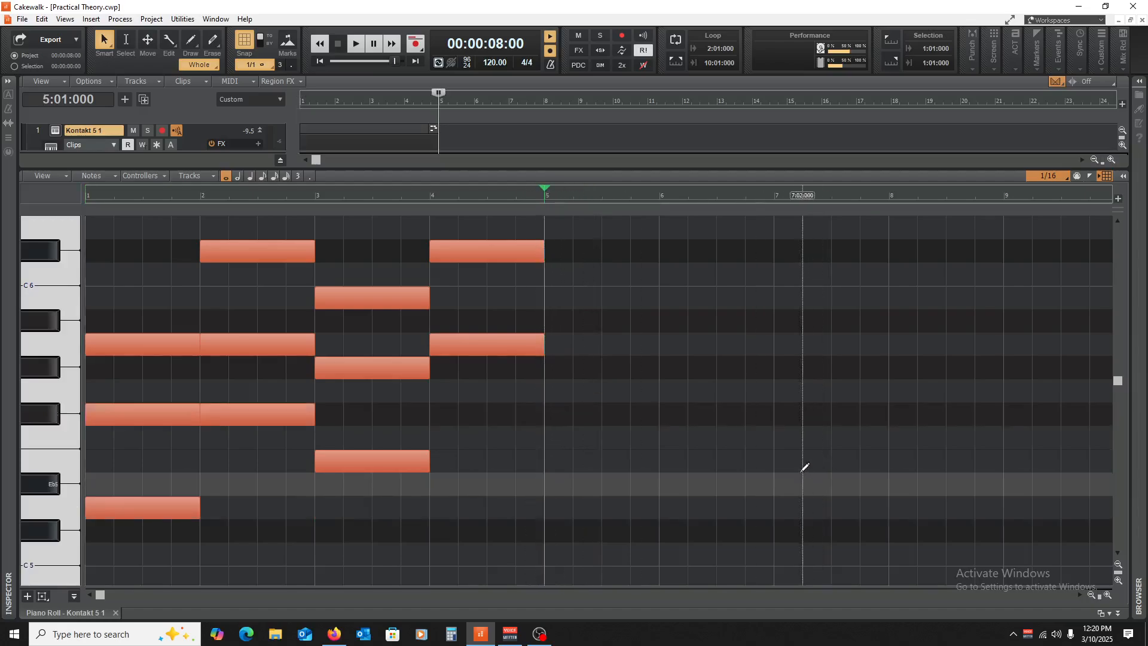
key(w)
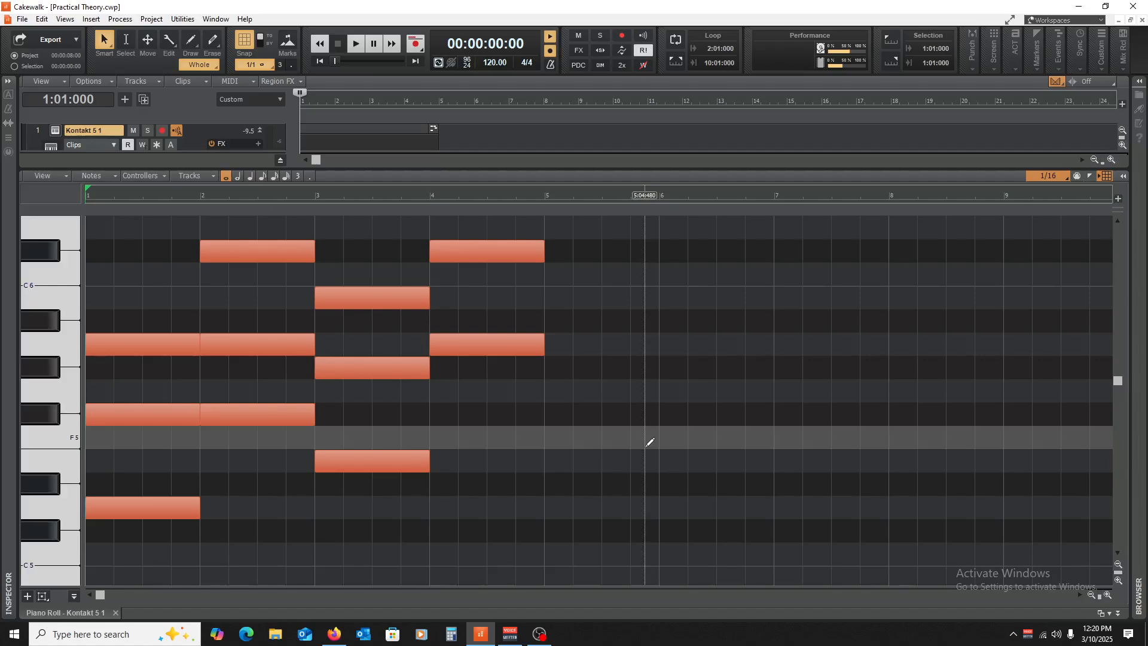
key(space)
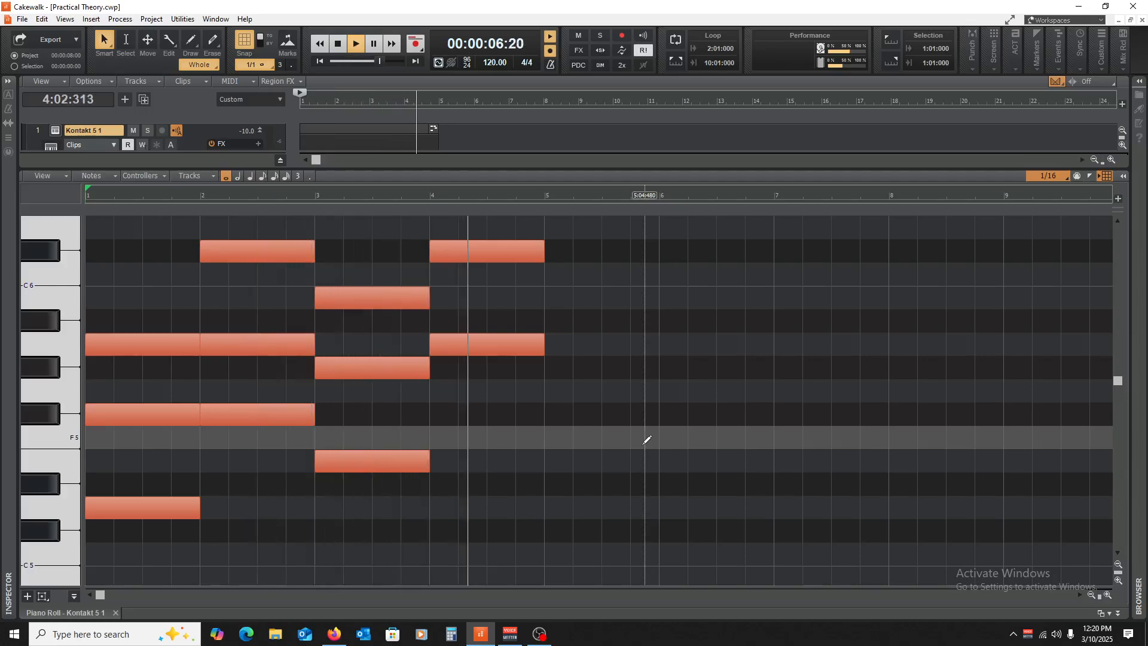
key(space)
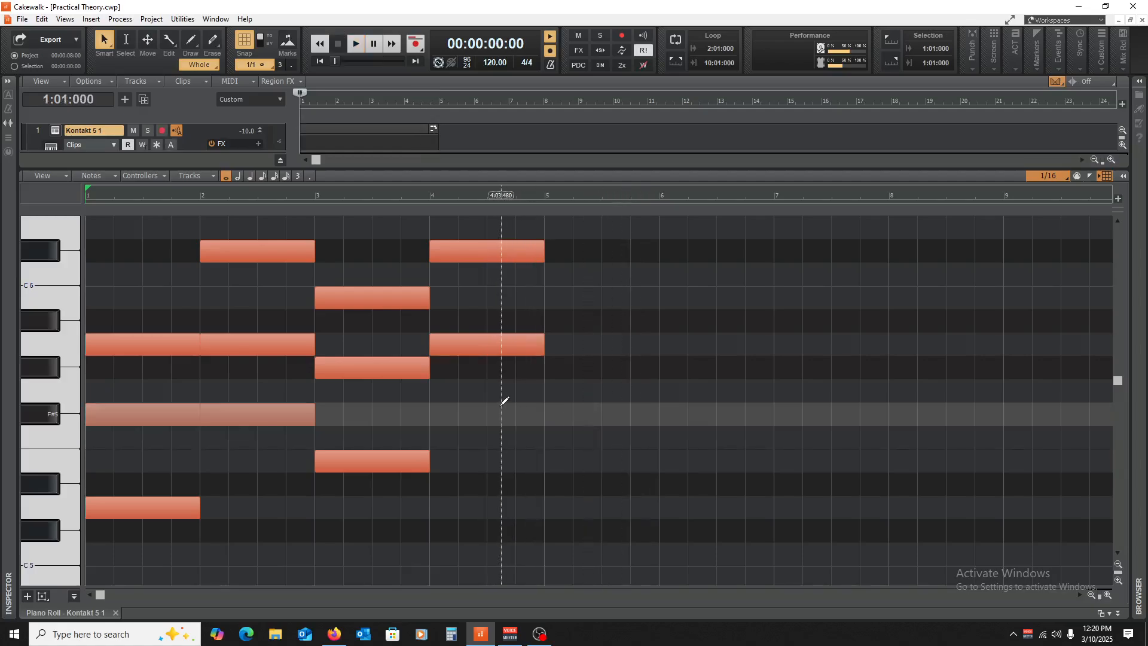
- Delete the A major triad from bar 4 and play the remaining three chords from the start
scroll(504, 400, up, 3)
scroll(504, 401, up, 1)
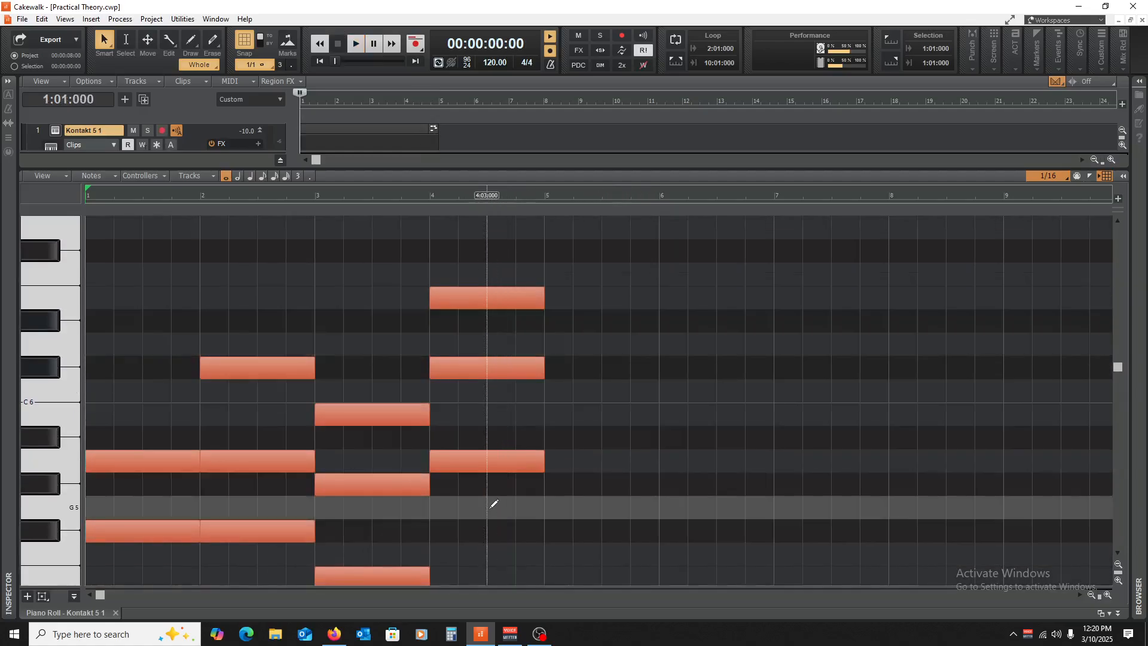
drag(494, 507, 519, 242)
scroll(505, 444, down, 3)
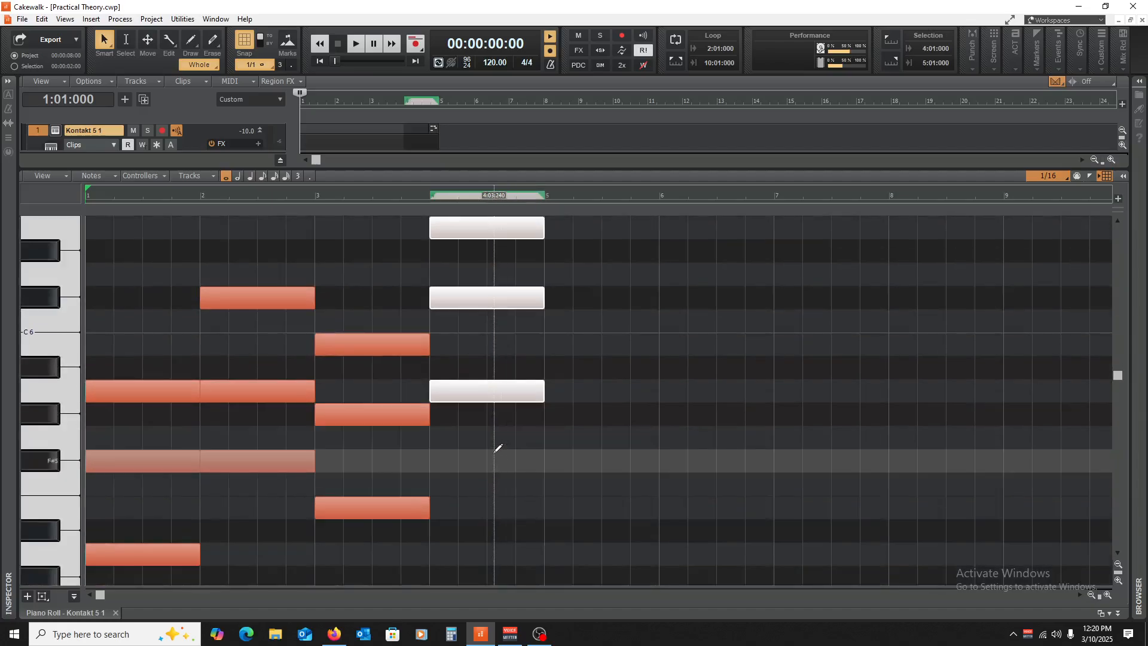
scroll(497, 447, down, 1)
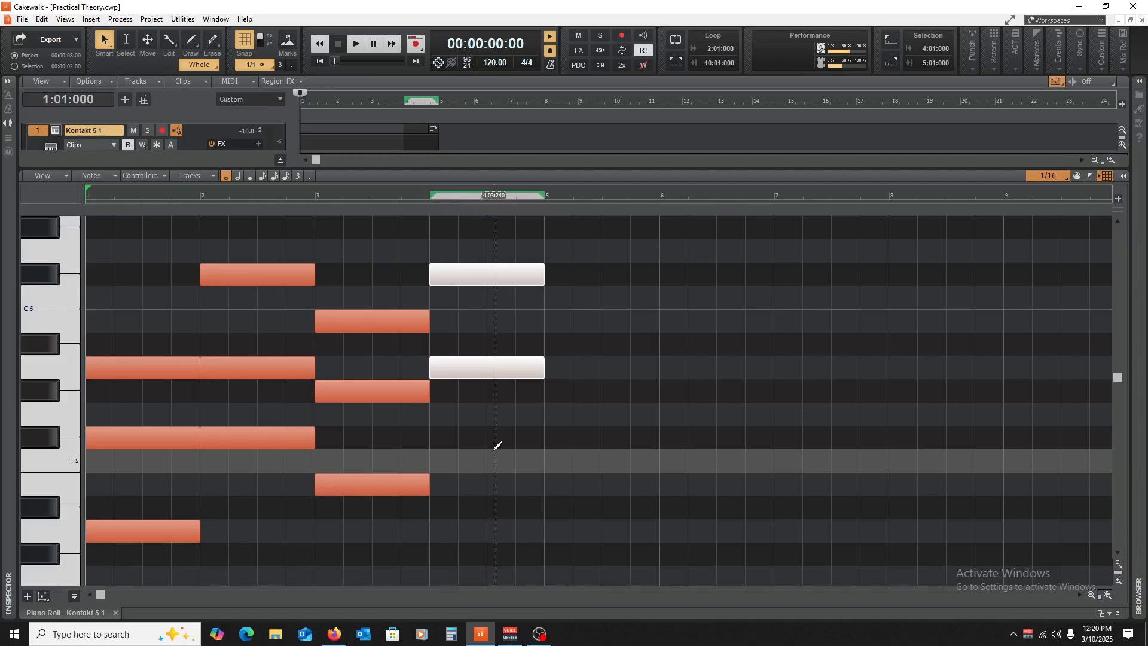
key(Delete)
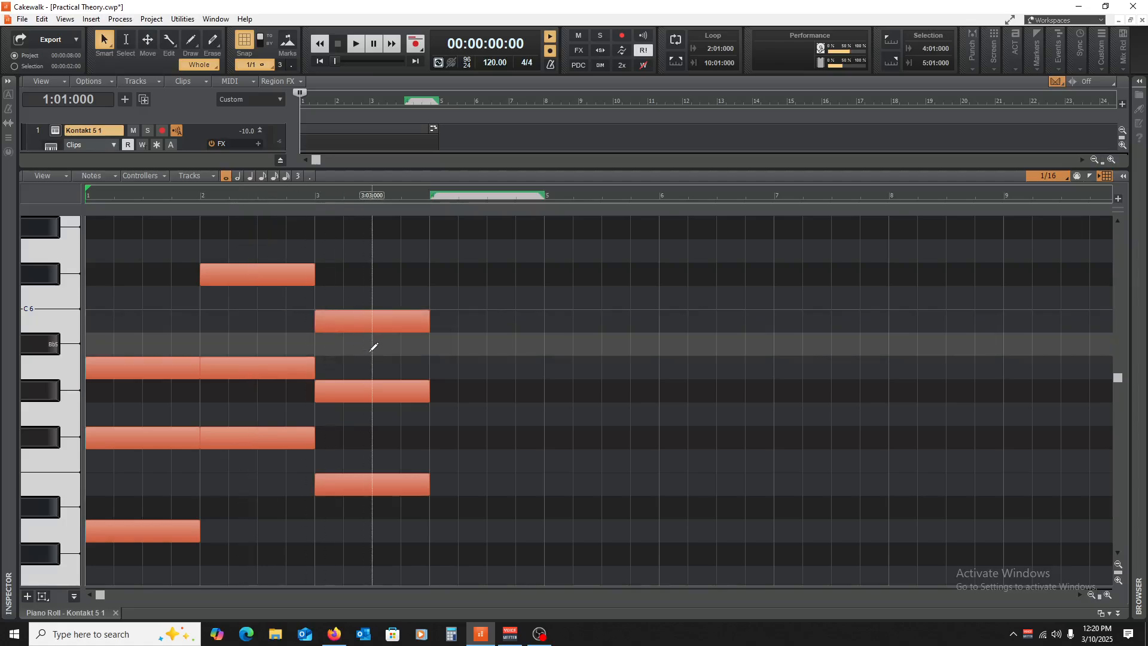
key(space)
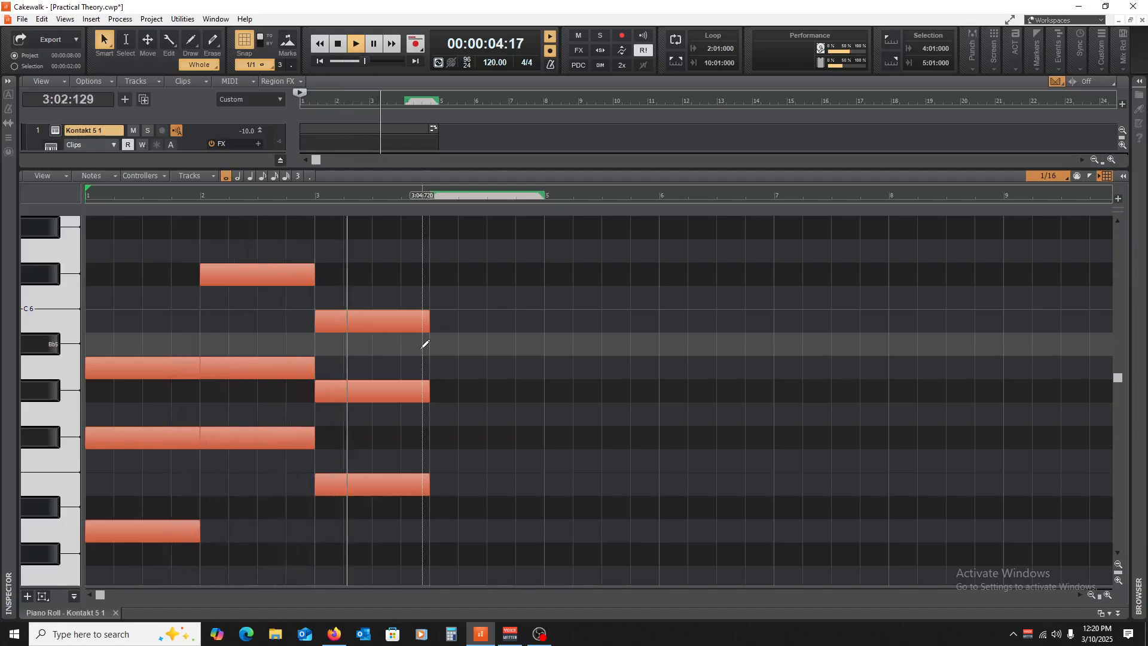
key(space)
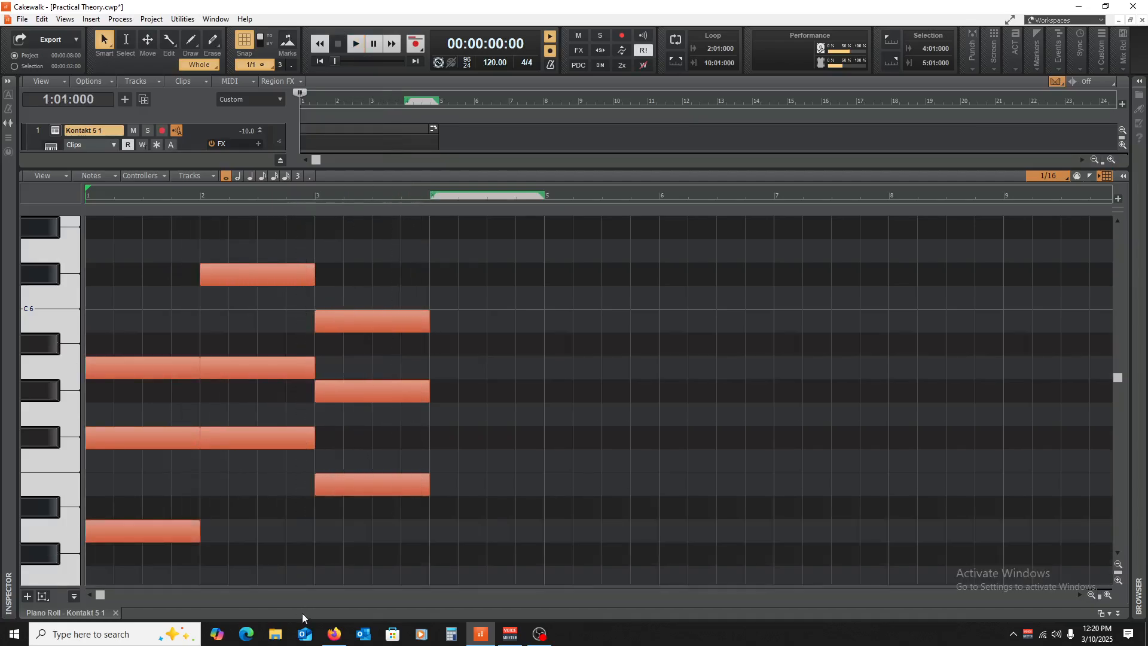
- Switch to the Chord Theory spreadsheet and number the notes B through F# from 1 to 5 in cells D7 to H7
click(335, 634)
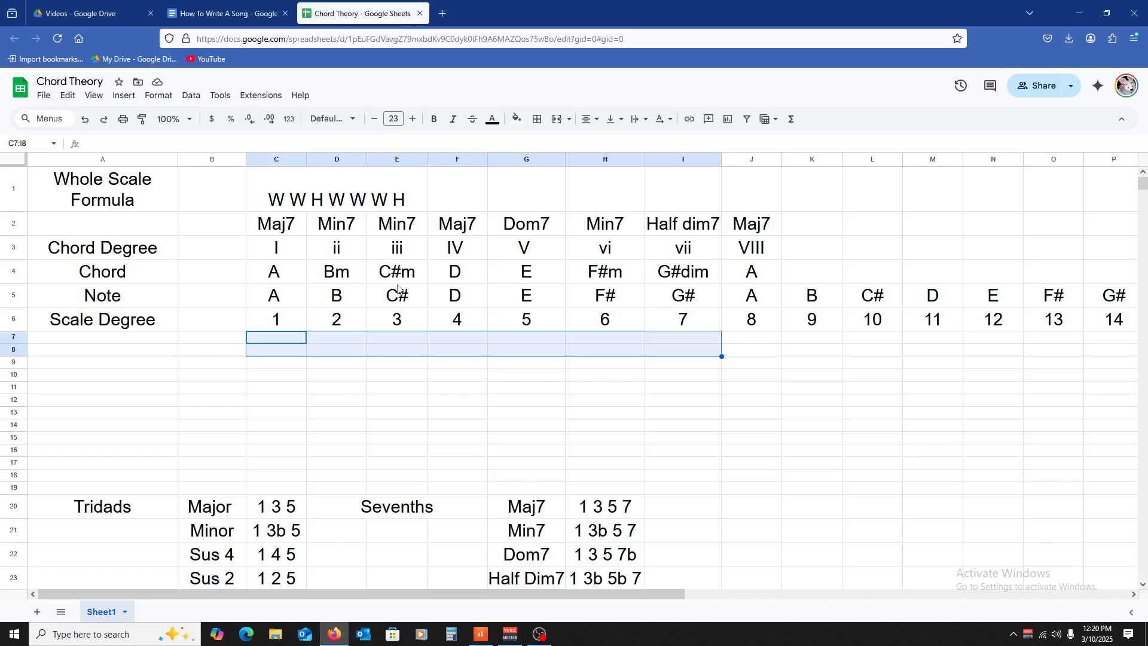
click(343, 340)
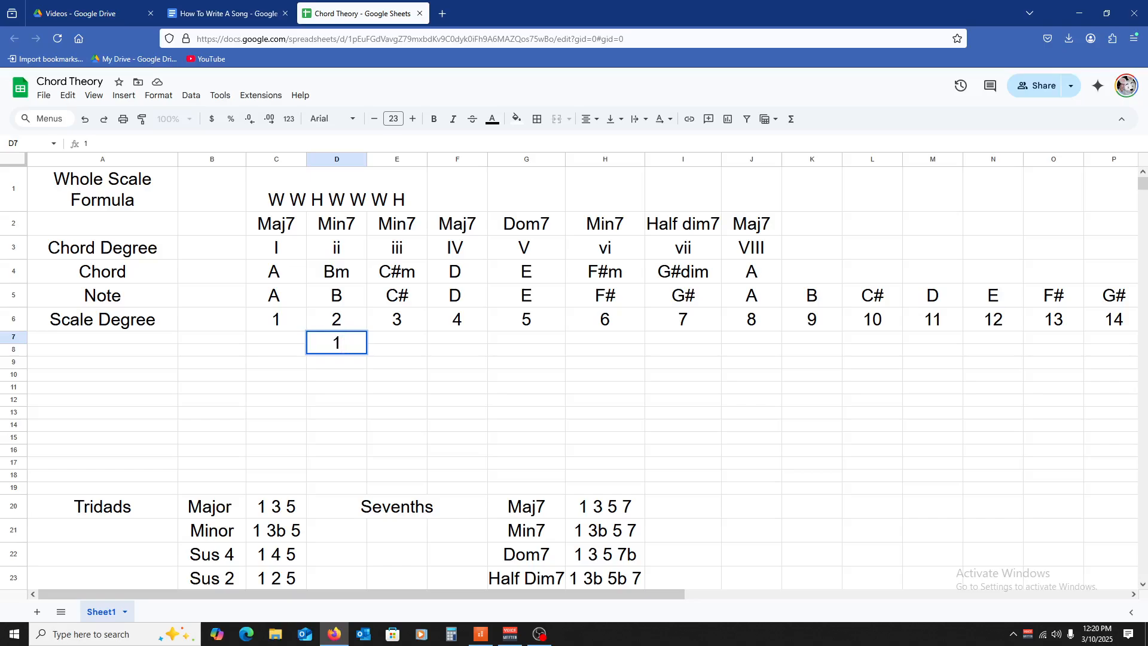
text(12)
key(Tab)
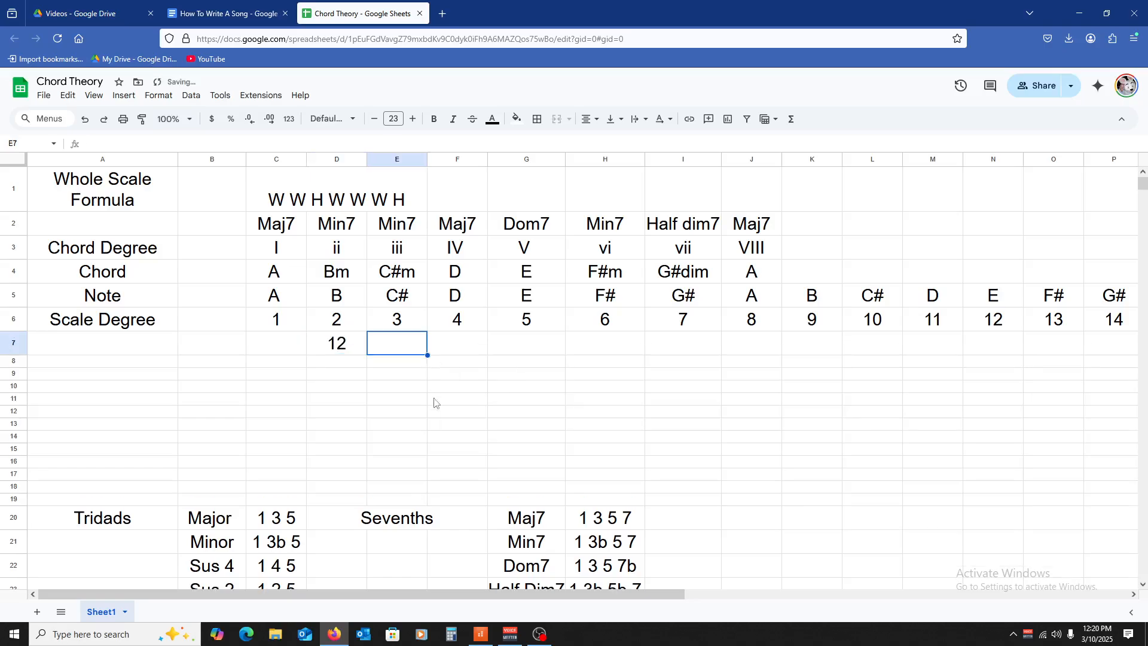
click(342, 344)
key(Delete)
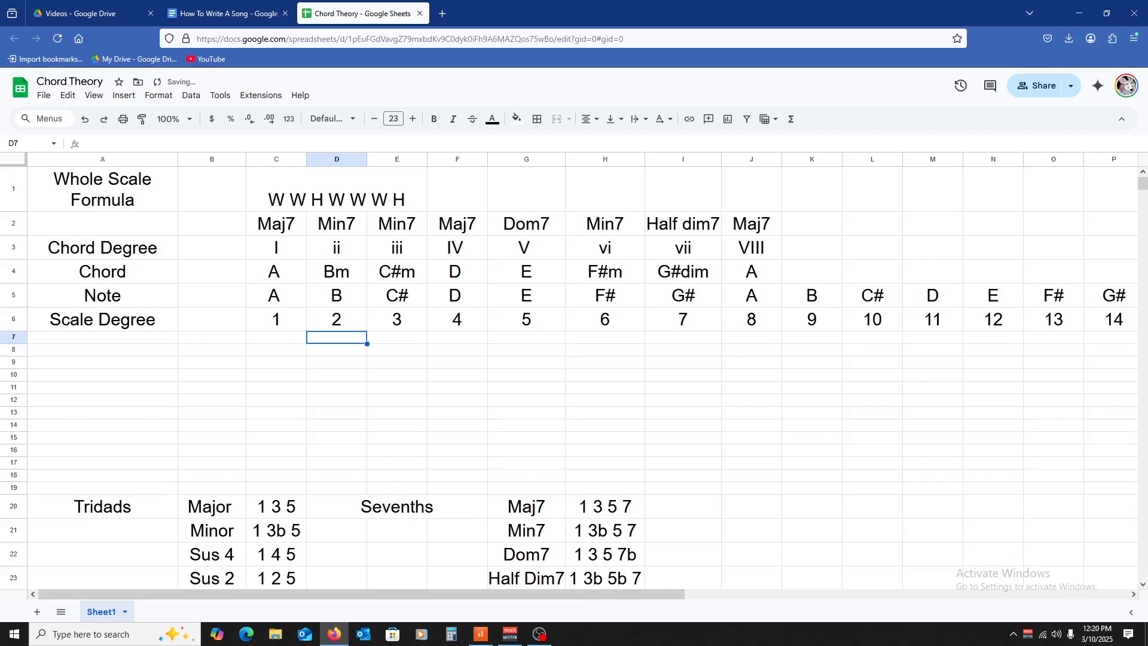
key(Tab)
text(2)
key(Tab)
text(3)
key(Tab)
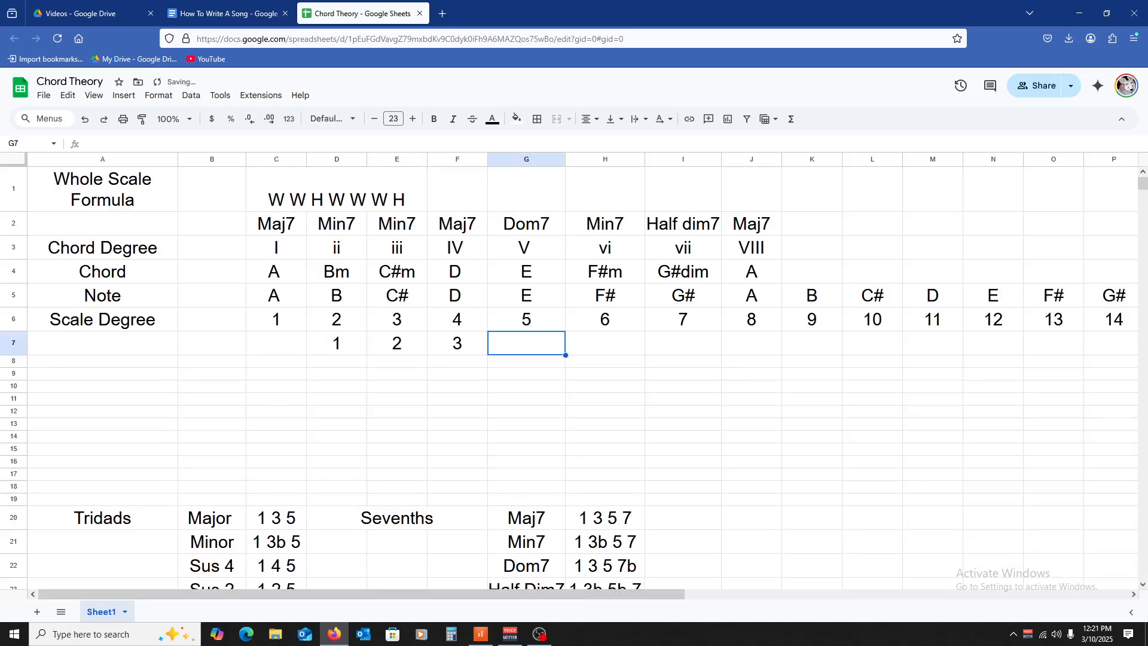
text(4)
key(Tab)
text(5)
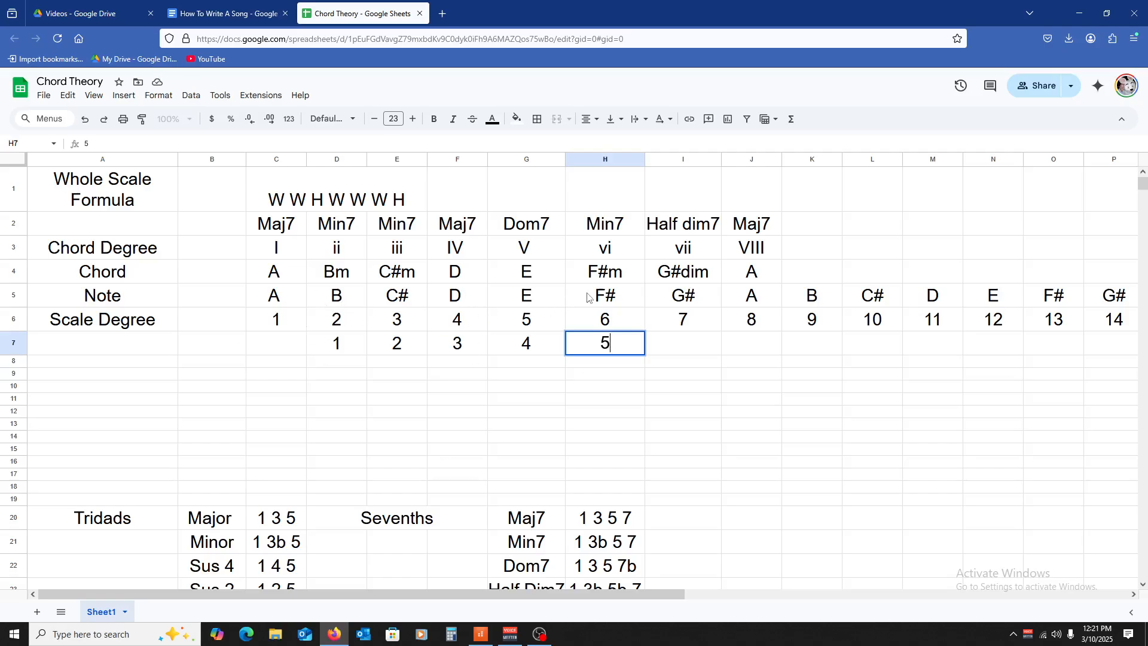
- Return to Cakewalk and build a B minor triad in bar 4 with whole notes on B4, D5 and F#5
click(478, 636)
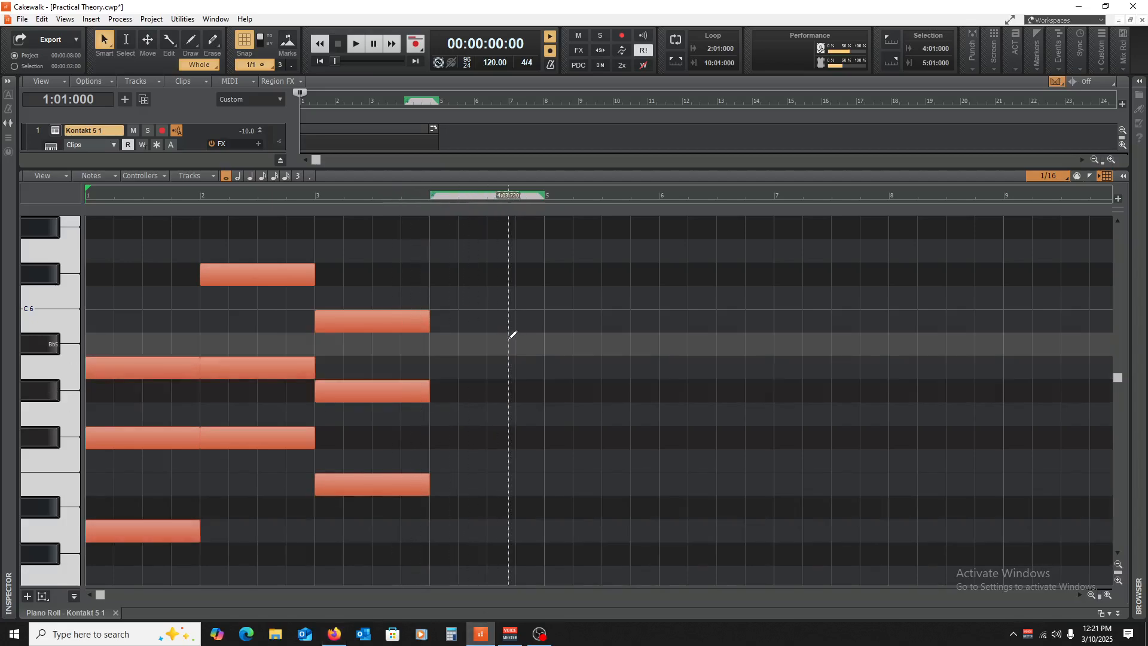
click(433, 319)
scroll(494, 458, up, 2)
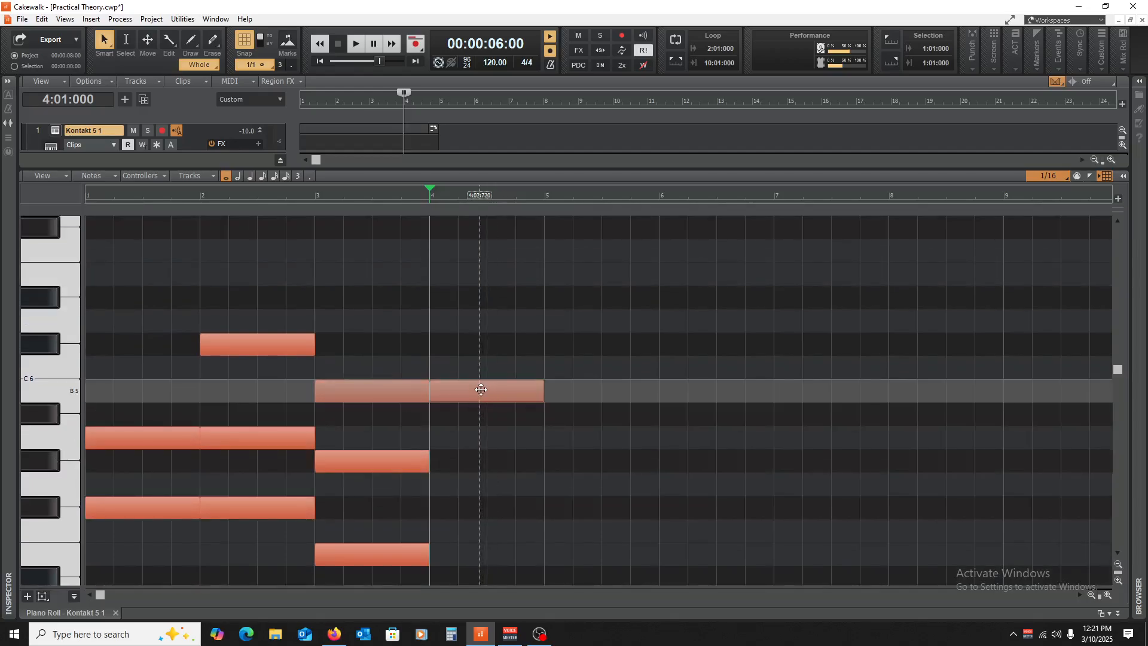
drag(481, 390, 476, 319)
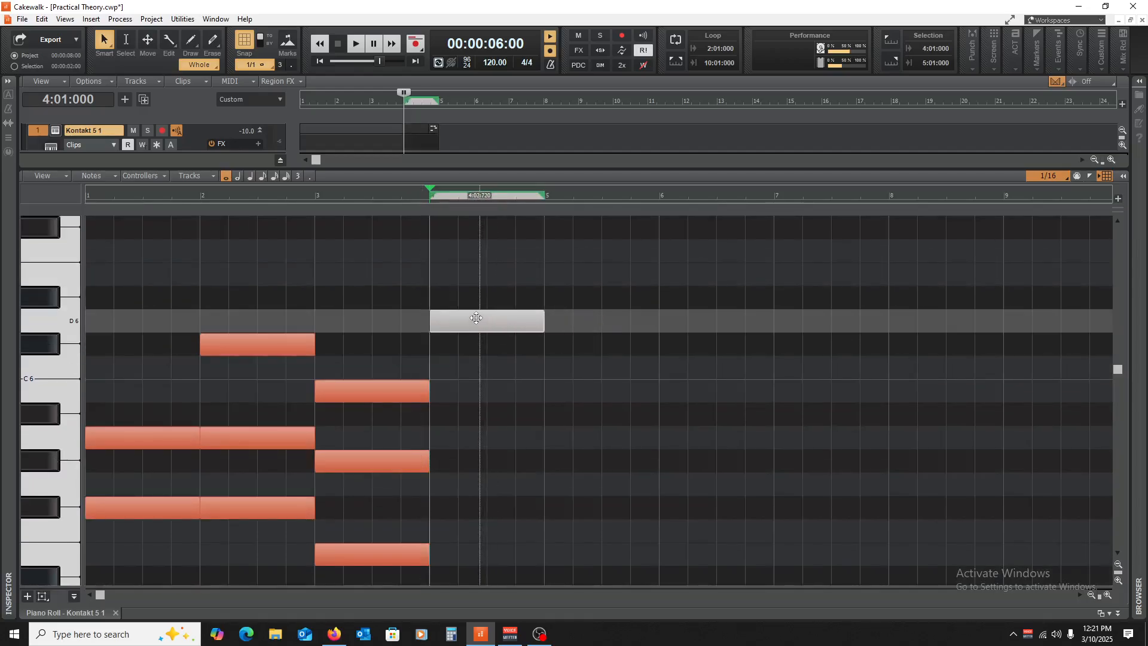
scroll(477, 320, down, 4)
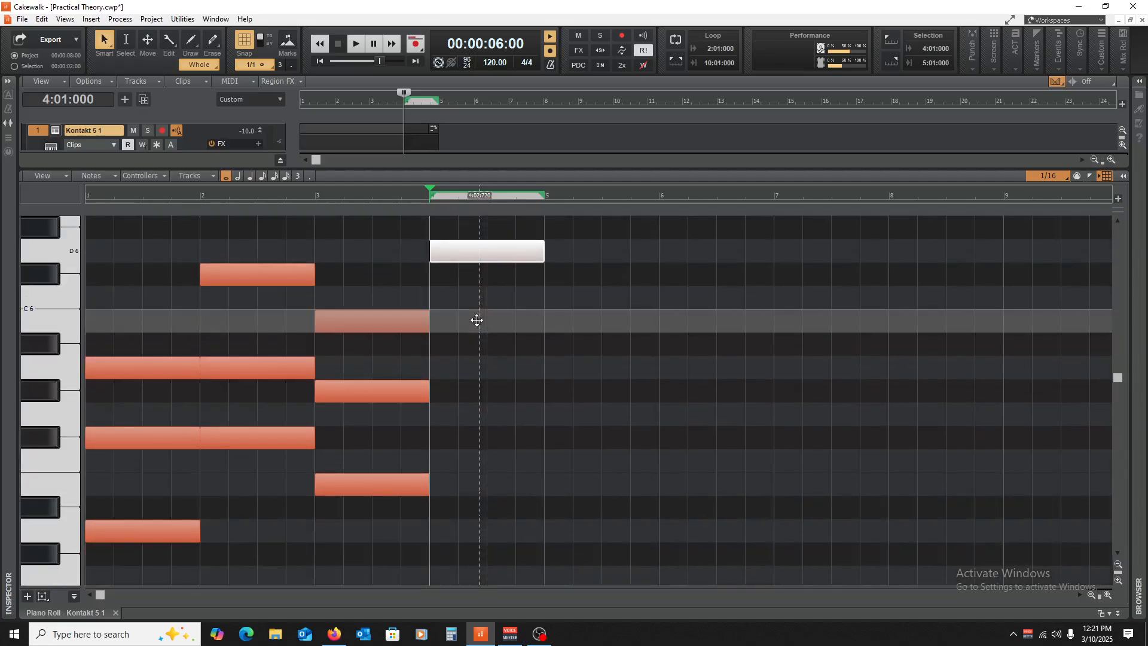
scroll(485, 240, up, 1)
scroll(485, 239, up, 1)
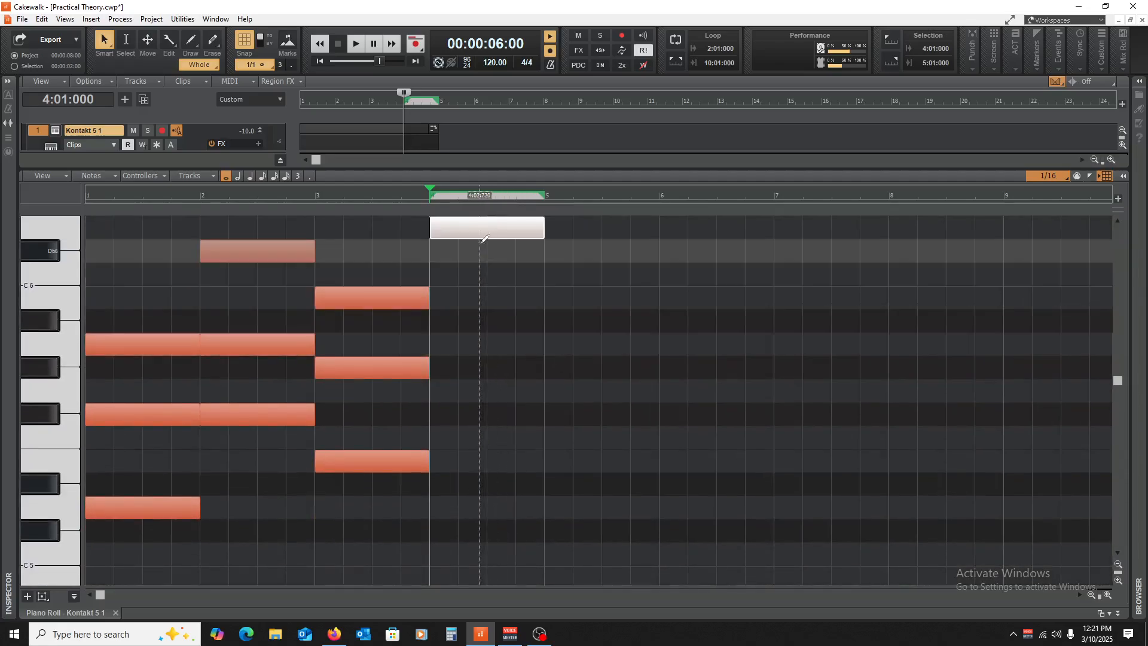
drag(480, 233, 475, 344)
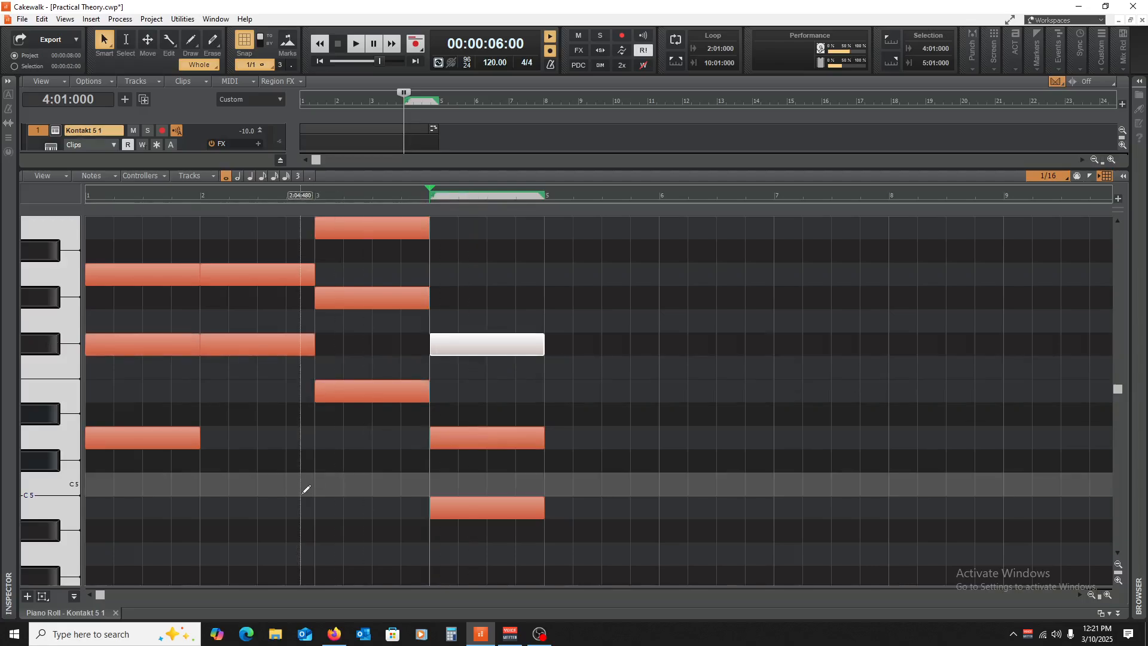
- Play the progression with the B minor triad from the start, and delete that triad from bar 4
key(w)
key(space)
scroll(803, 385, up, 2)
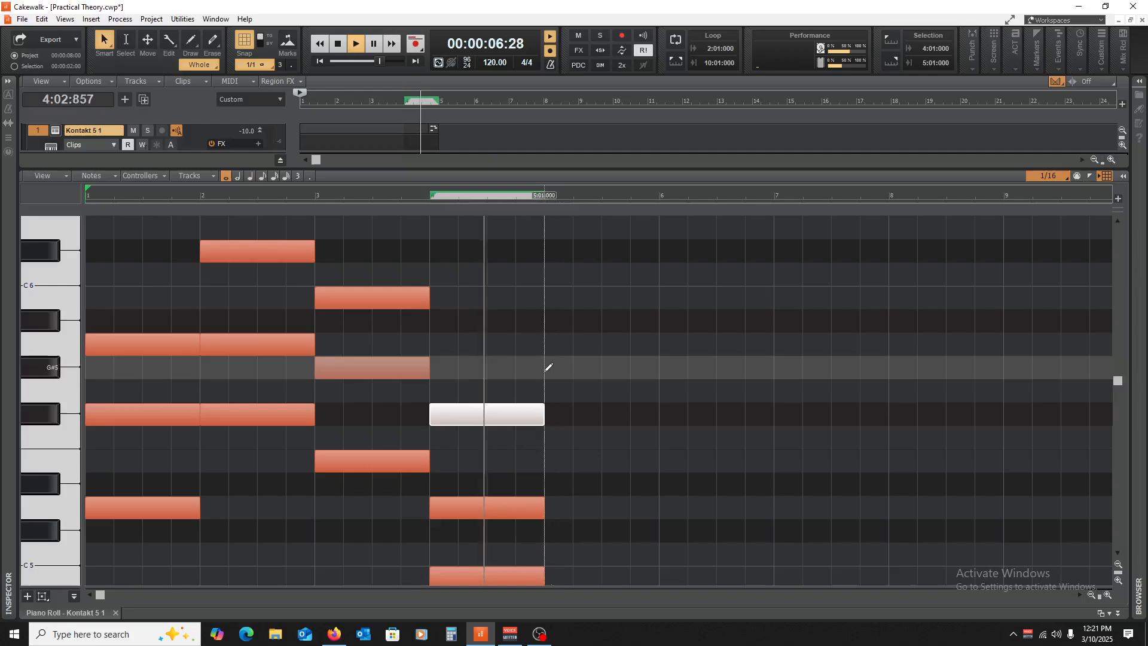
key(space)
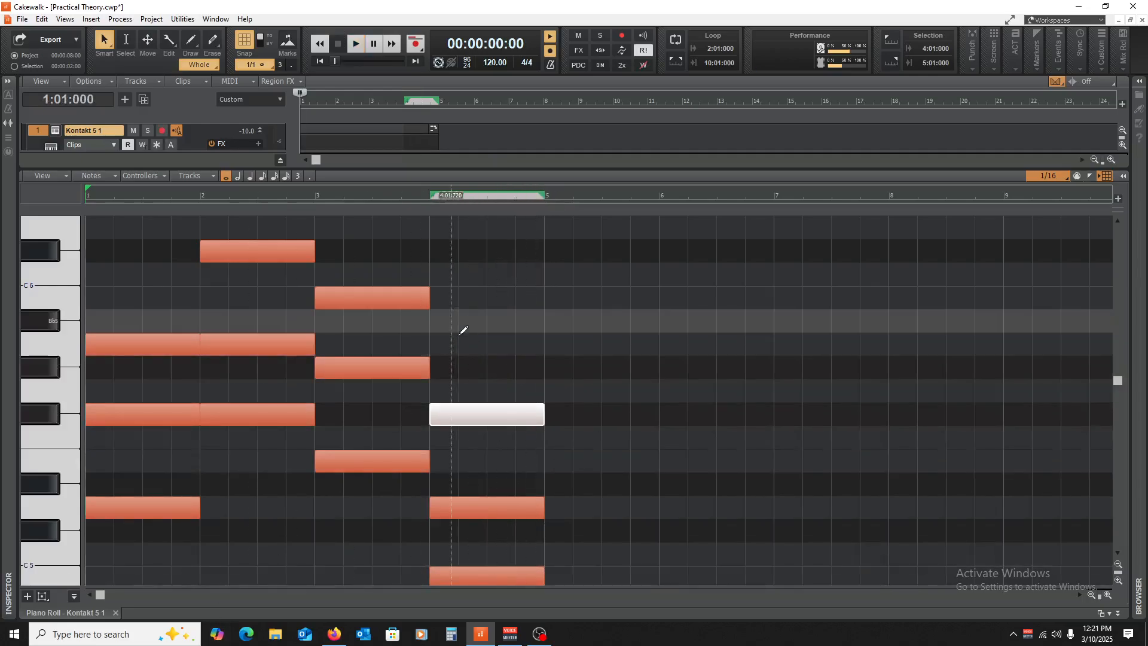
drag(461, 333, 577, 593)
key(Delete)
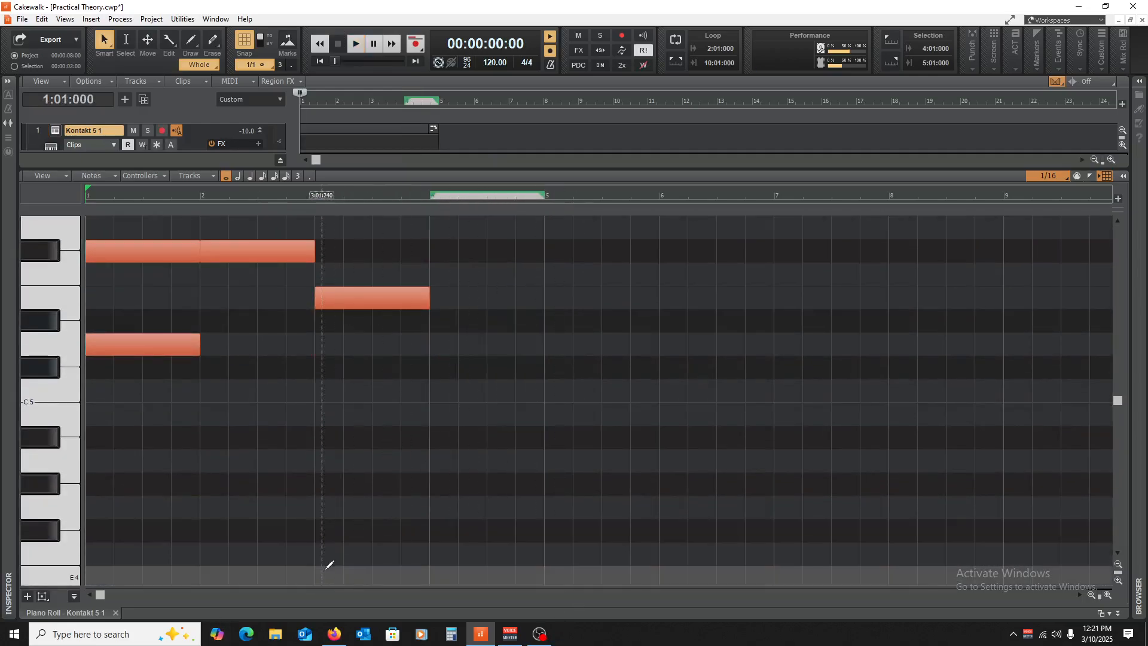
- Switch to the Chord Theory spreadsheet and clear the interval numbers beneath the scale degrees in cells C7 to I10
click(337, 635)
drag(269, 351, 711, 389)
key(Delete)
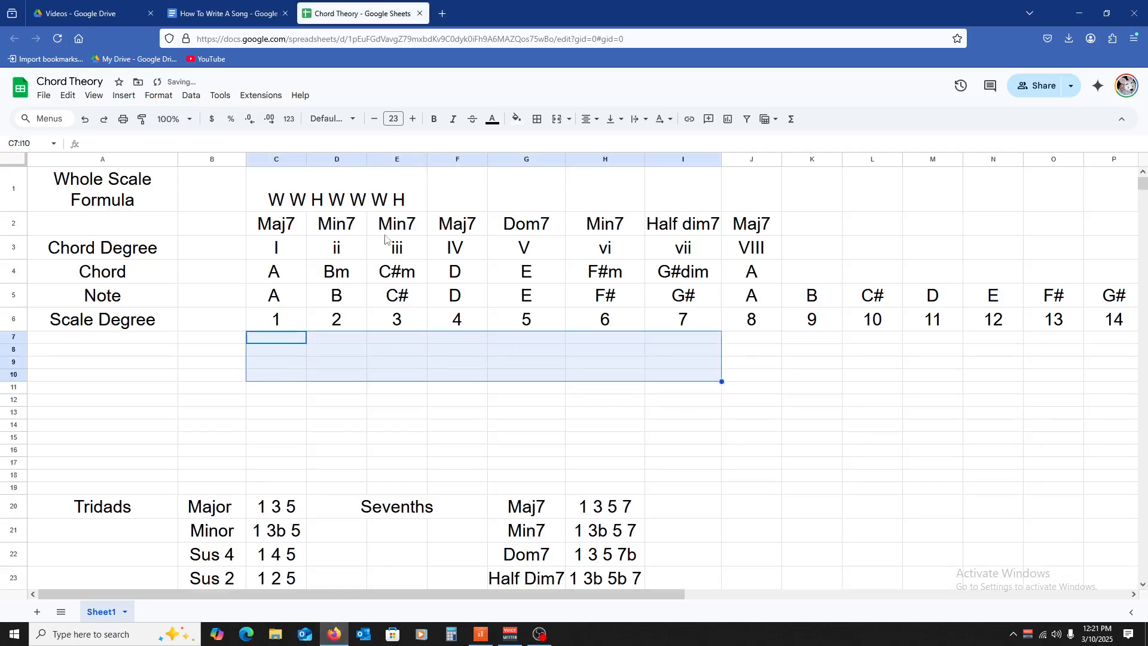
- Return to Cakewalk and place a whole note on C#5 at the start of bar 4
click(494, 635)
scroll(383, 463, up, 3)
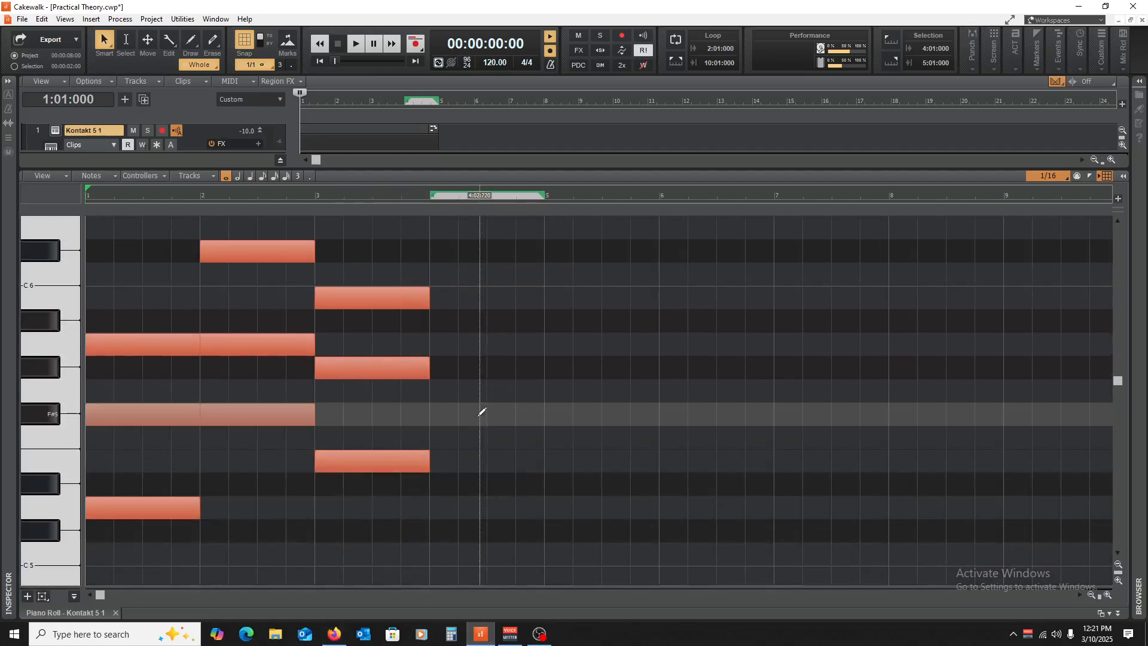
click(434, 414)
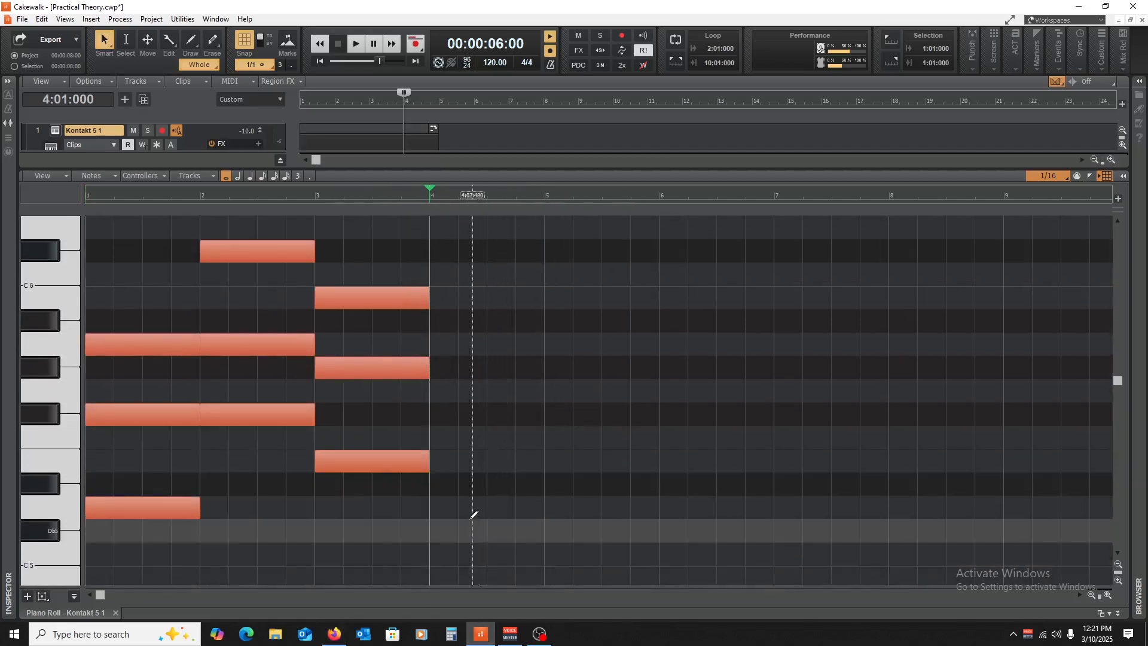
click(430, 529)
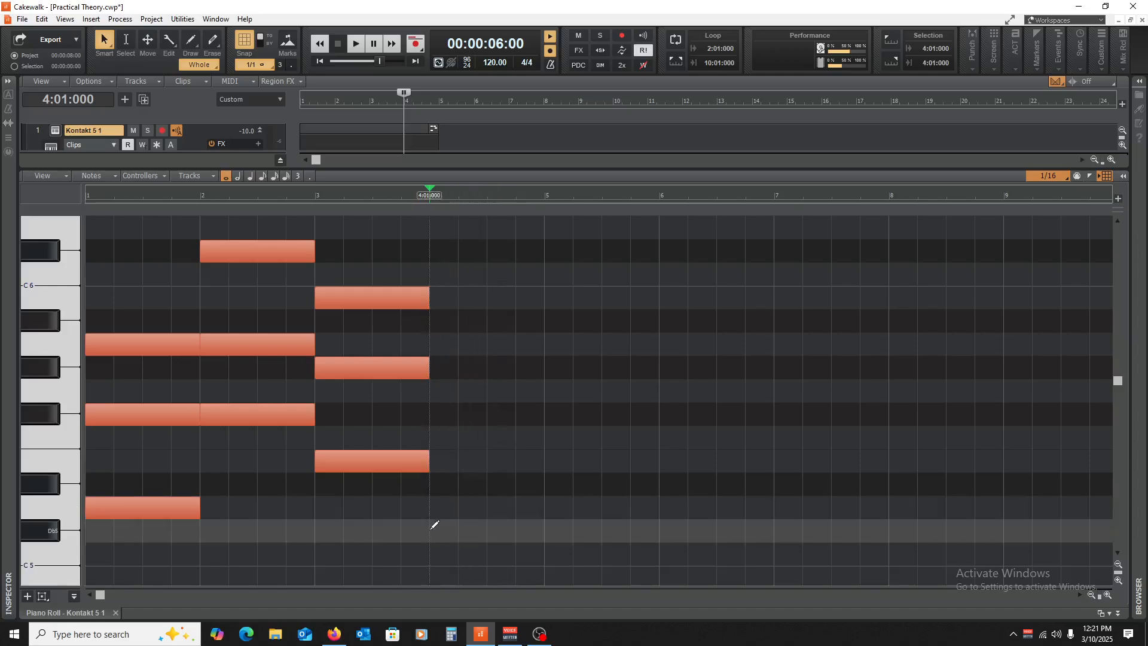
click(432, 531)
- Switch to the Chord Theory spreadsheet and number the notes C# through G# from 1 to 5 in cells E7 to I7
click(335, 635)
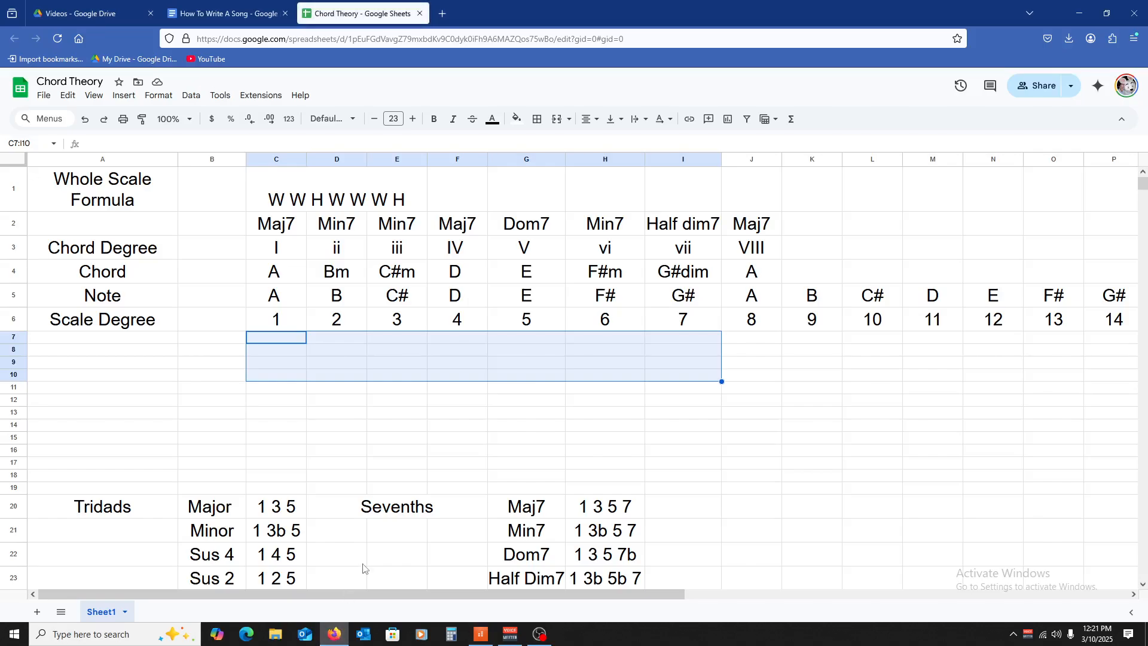
click(400, 339)
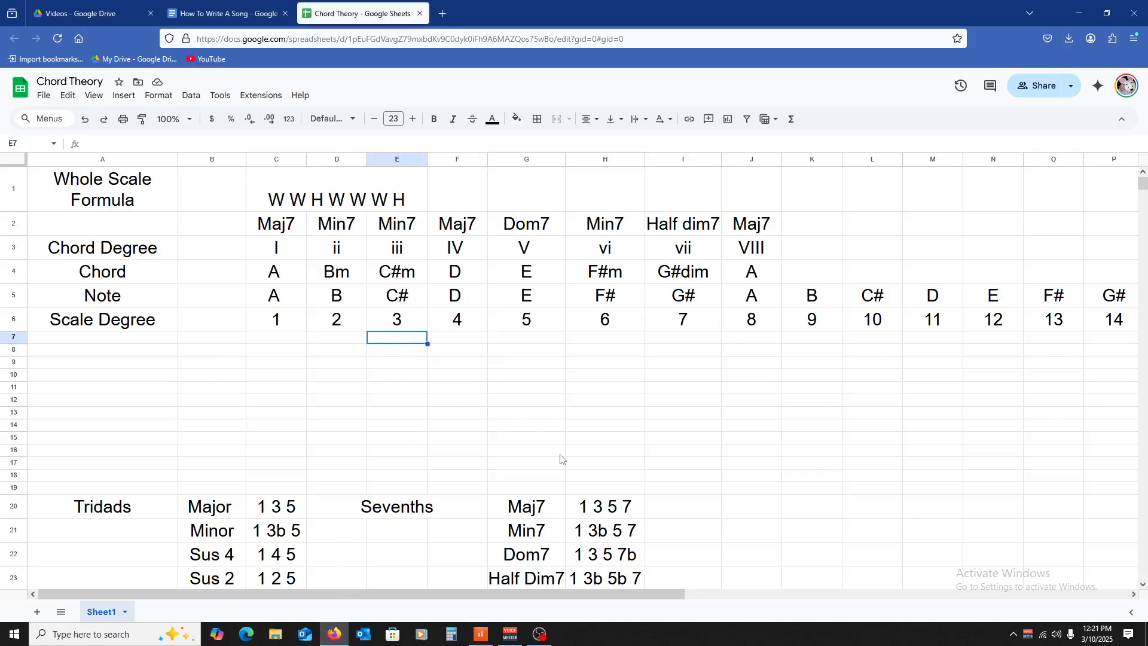
key(Tab)
text(2)
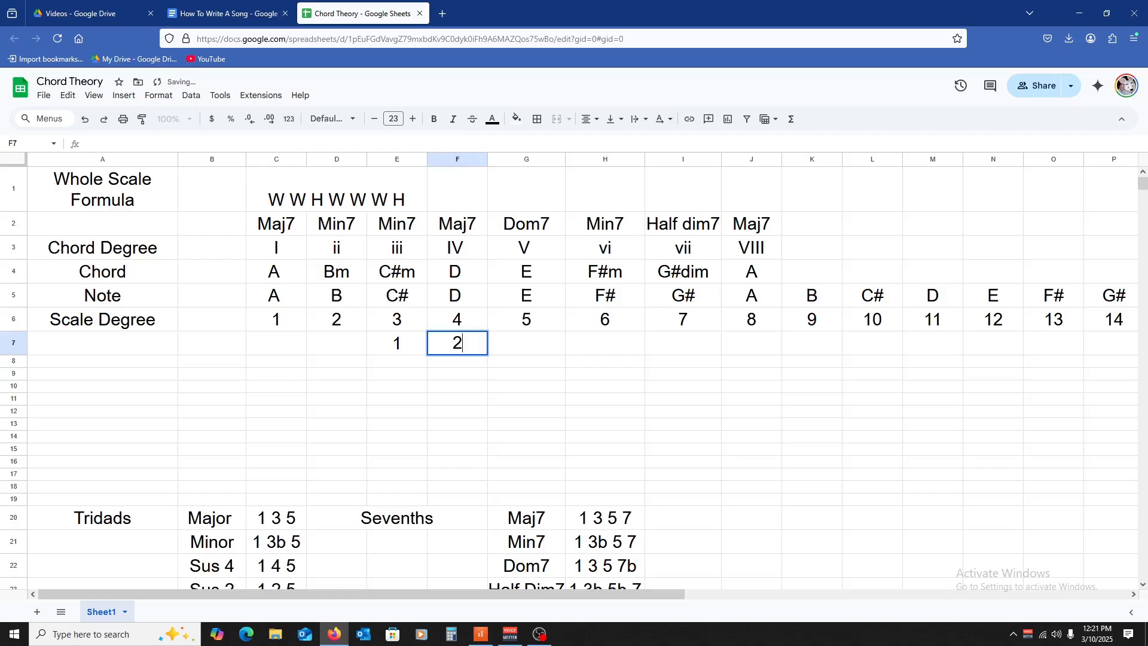
key(Tab)
text(3)
key(Tab)
text(4)
key(Tab)
text(5)
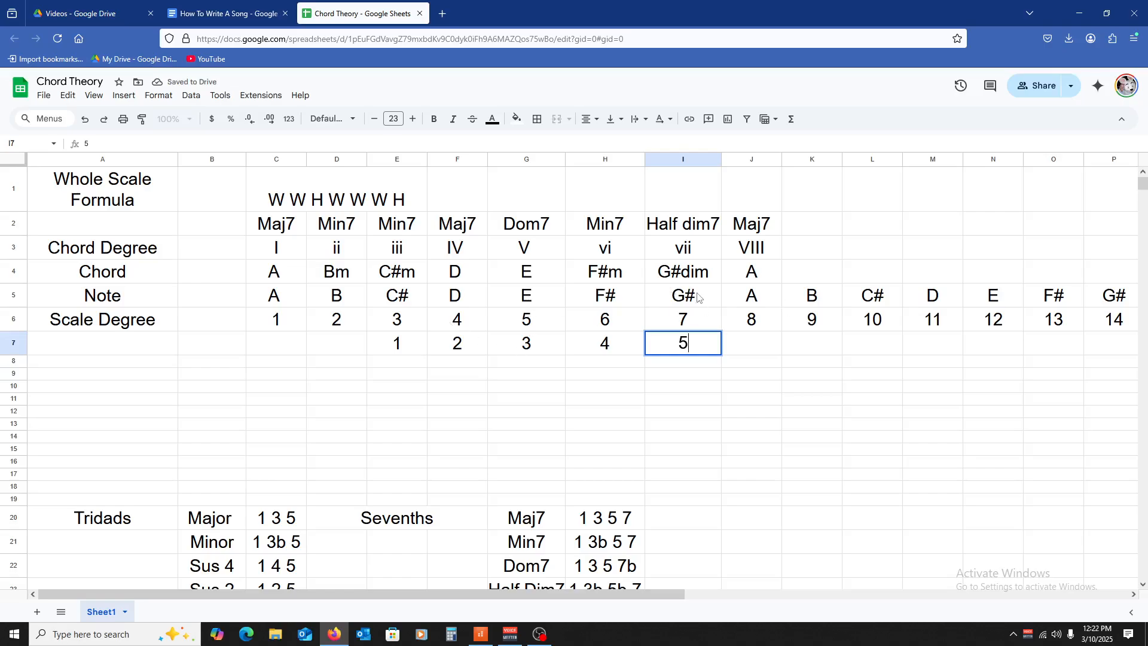
- Return to Cakewalk and complete the C# minor triad in bar 4 with whole notes on E5 and G#5
click(484, 635)
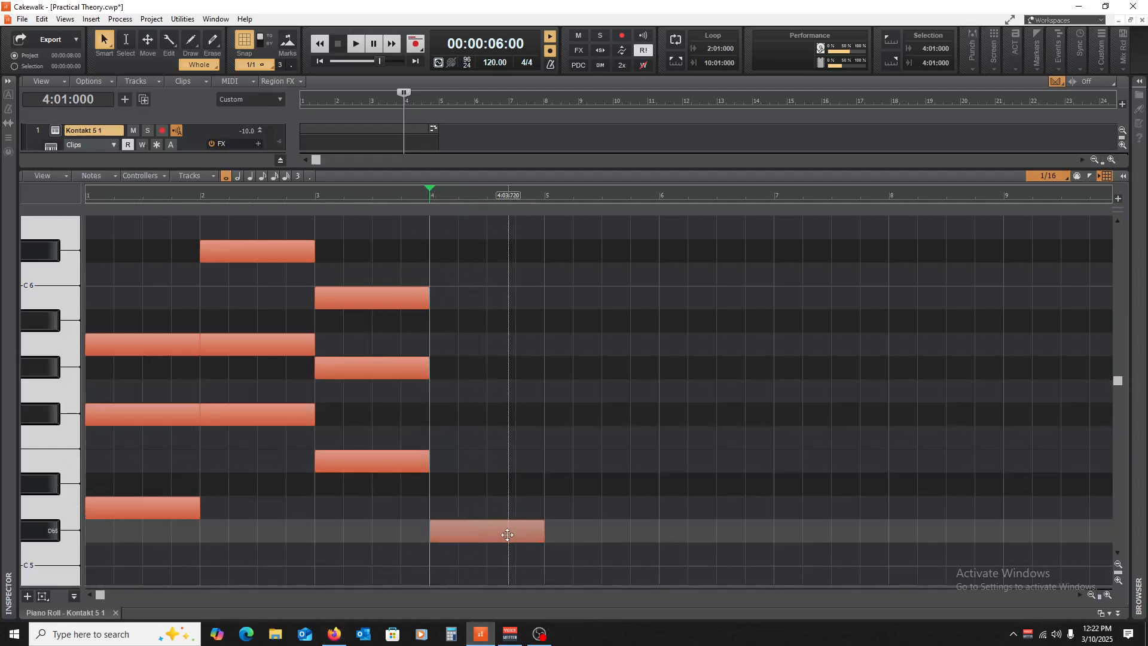
drag(508, 535, 493, 463)
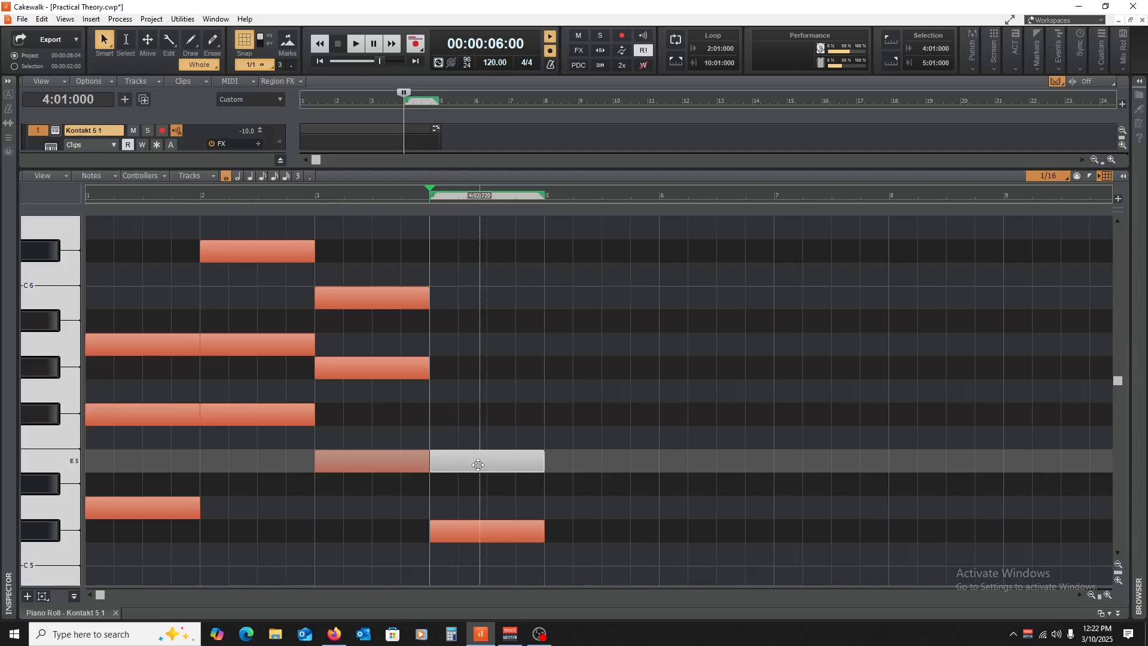
drag(478, 465, 478, 368)
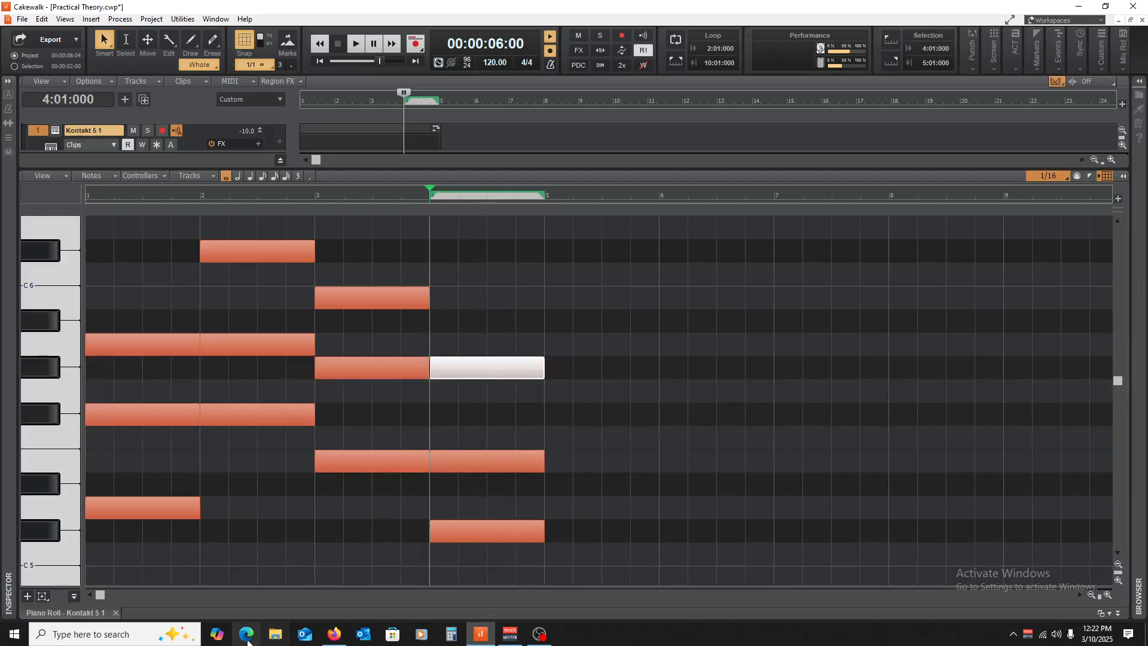
- Switch to the Chord Theory spreadsheet and clear the interval numbers beneath notes C# through G# in row 7
click(335, 635)
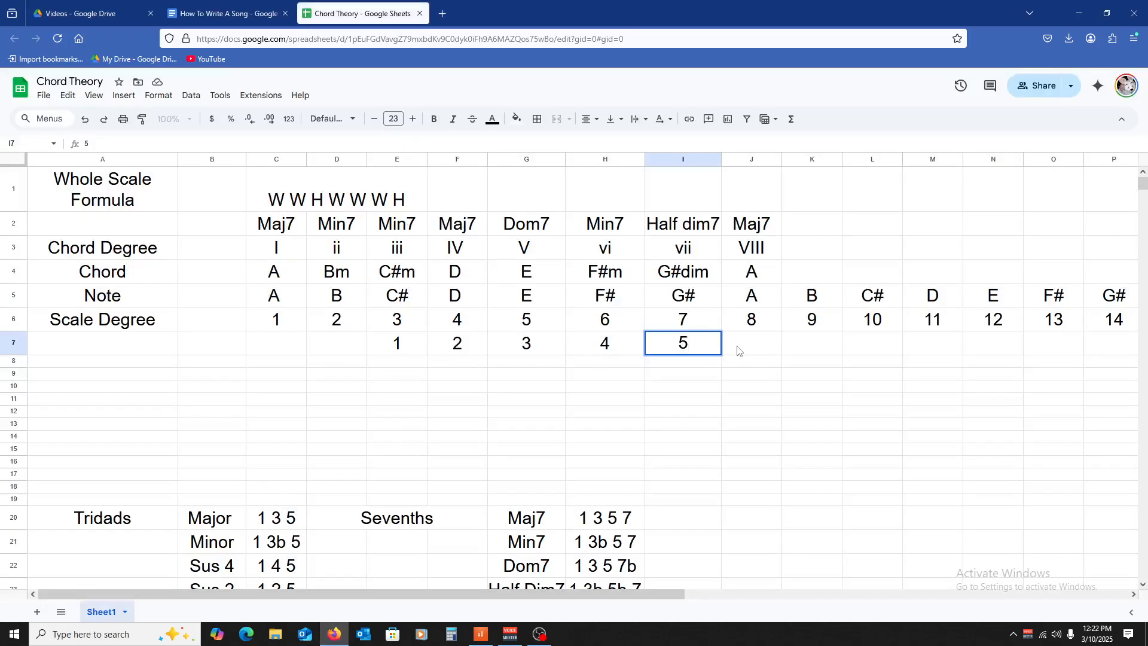
drag(739, 351, 367, 375)
key(Delete)
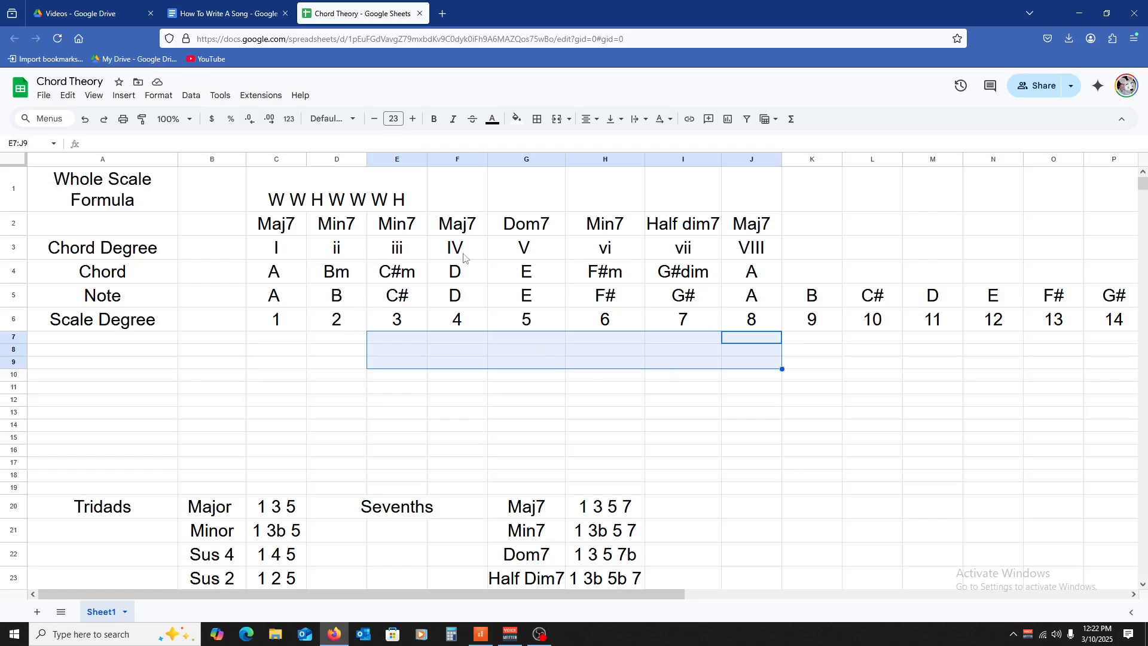
- Return to Cakewalk, play the progression with the C# minor triad from the start, and deselect the bar 4 note
click(483, 635)
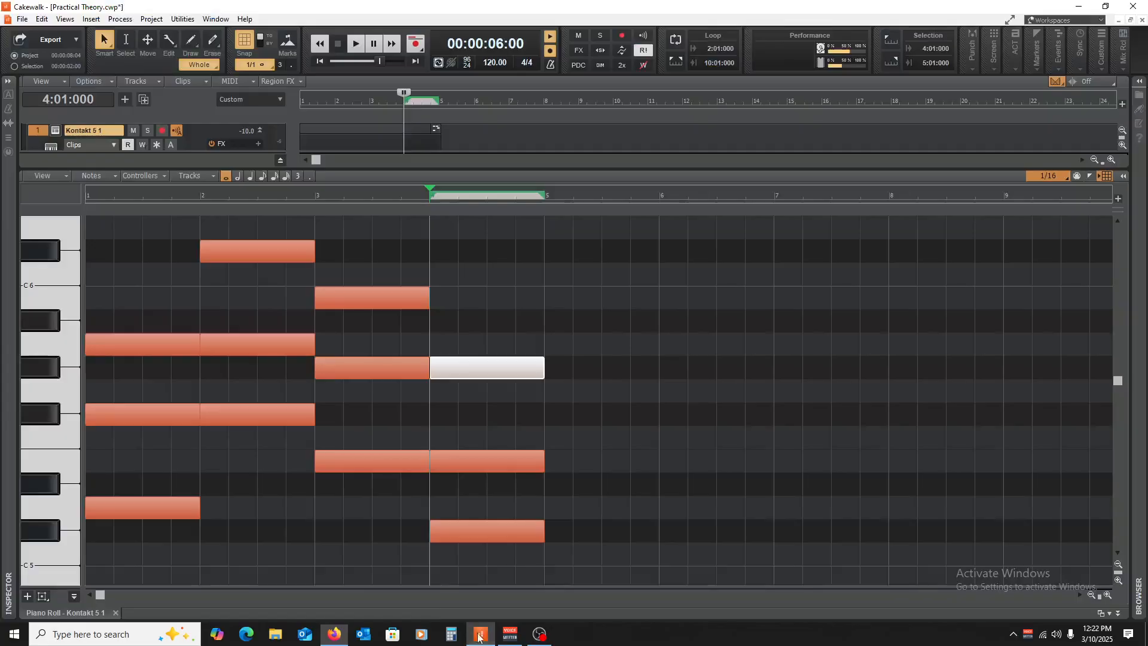
key(w)
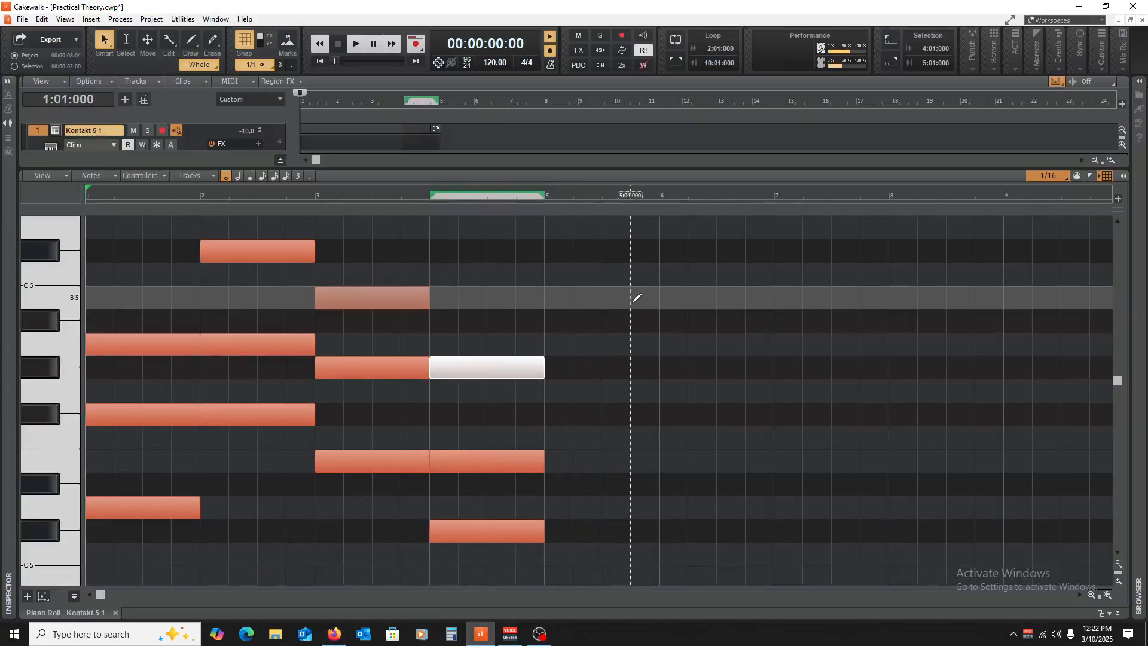
key(space)
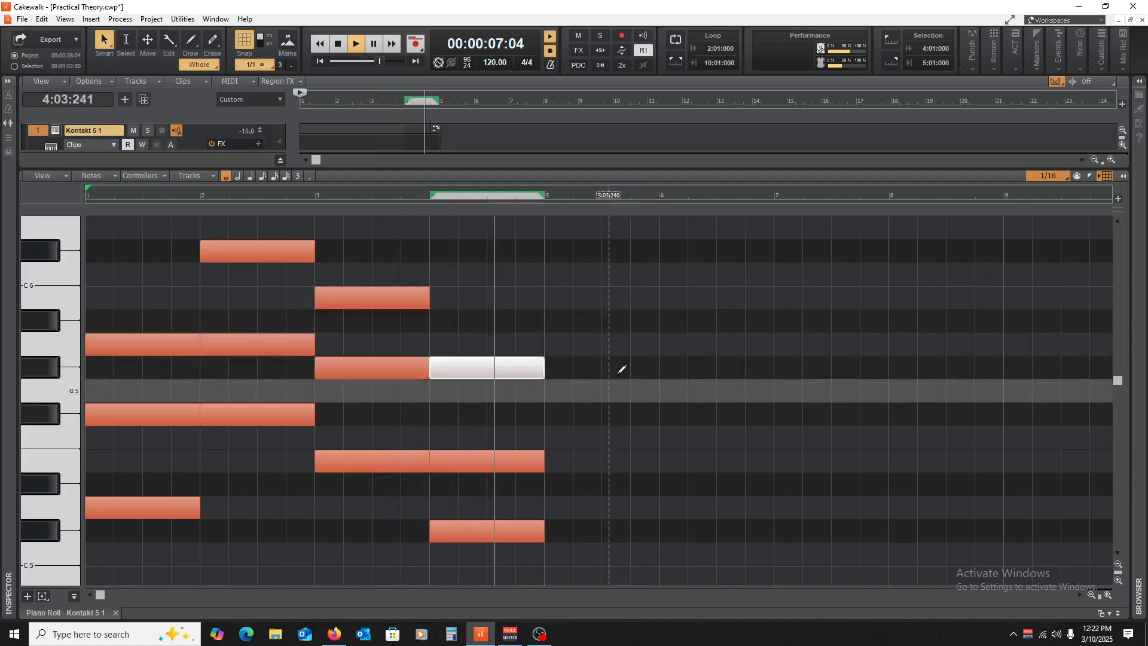
key(space)
scroll(623, 353, down, 3)
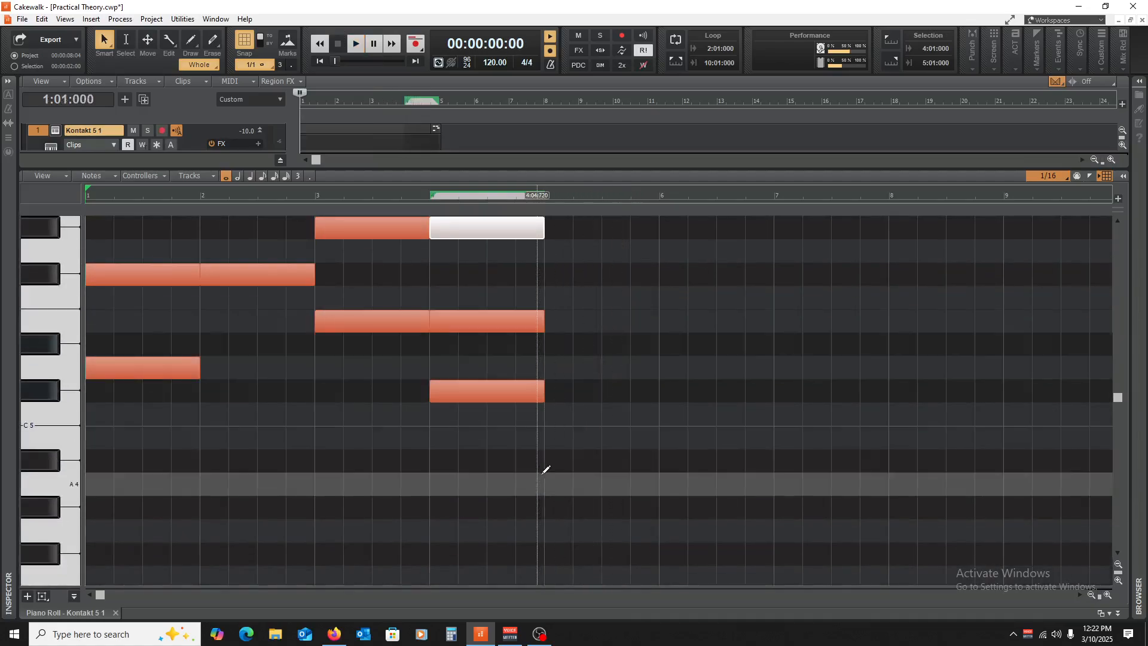
click(545, 471)
key(w)
- Examine how the notes of the four chords are stacked in the piano roll, from the lowest to the highest pitches
scroll(602, 468, up, 1)
scroll(606, 464, up, 2)
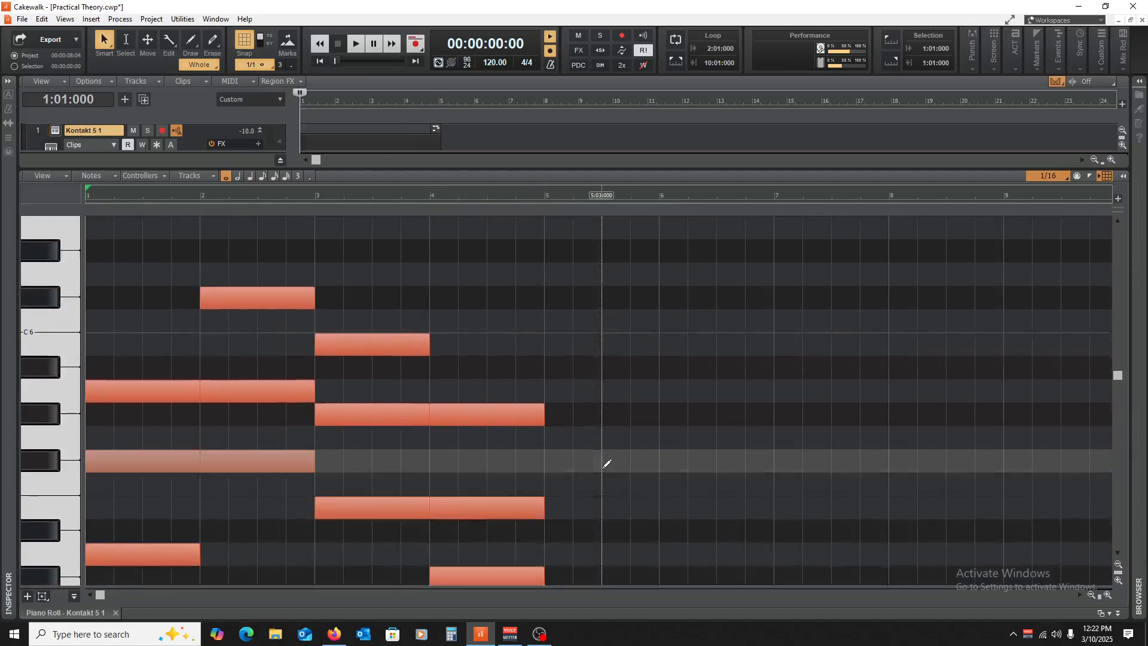
scroll(605, 464, down, 1)
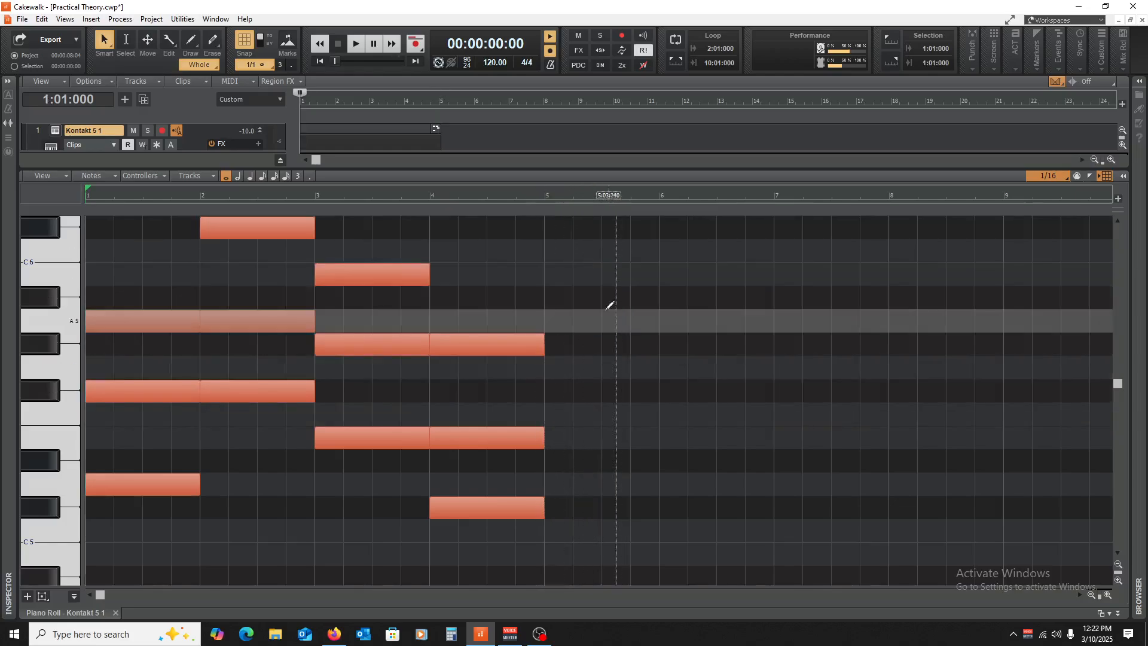
scroll(203, 350, up, 2)
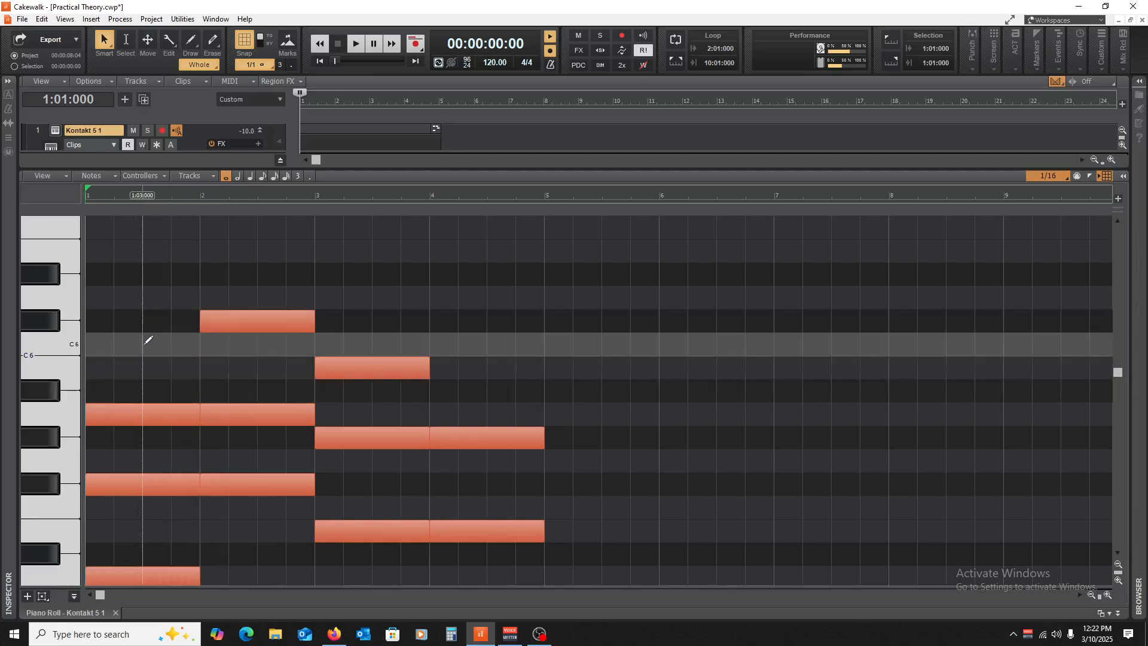
scroll(147, 335, down, 6)
scroll(149, 336, up, 5)
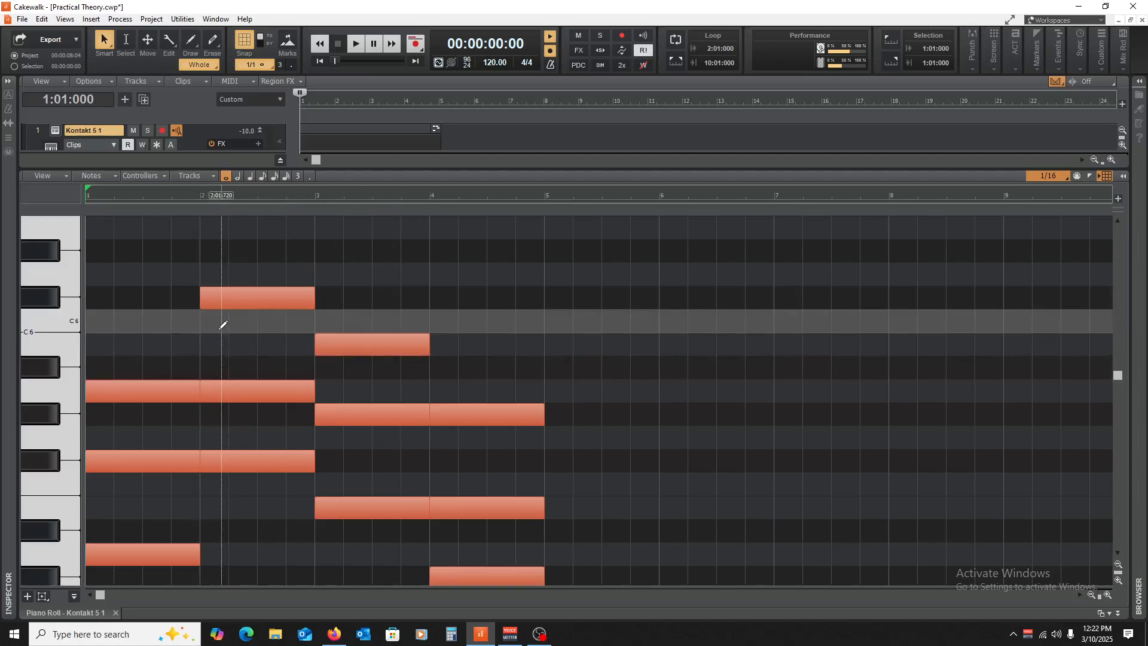
scroll(244, 389, down, 3)
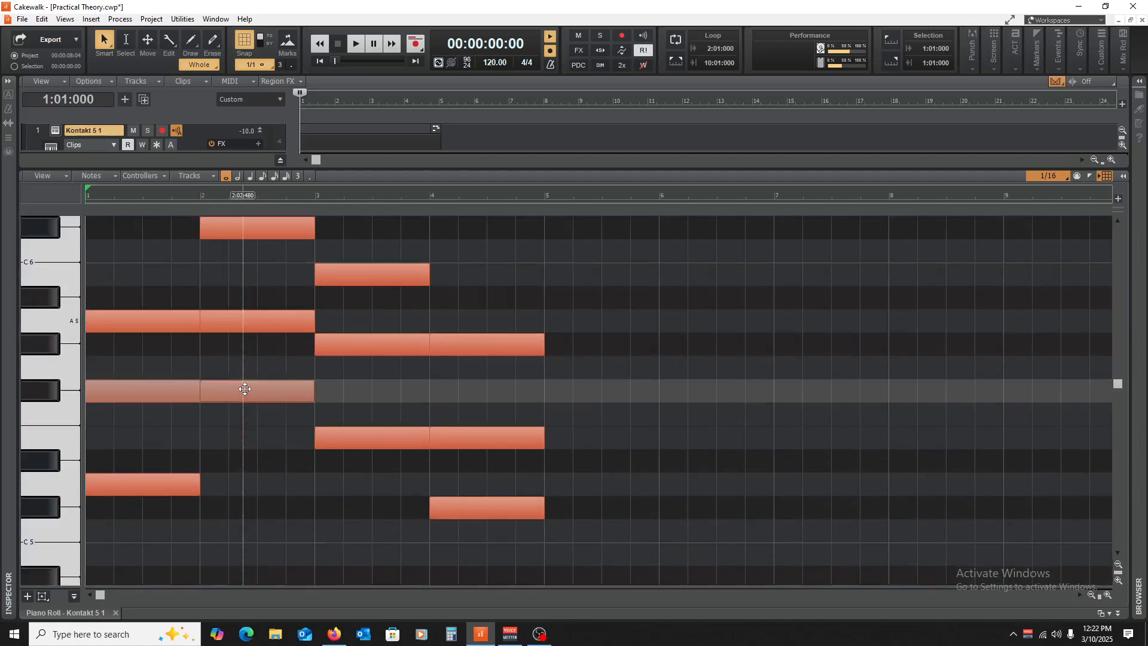
scroll(245, 389, down, 2)
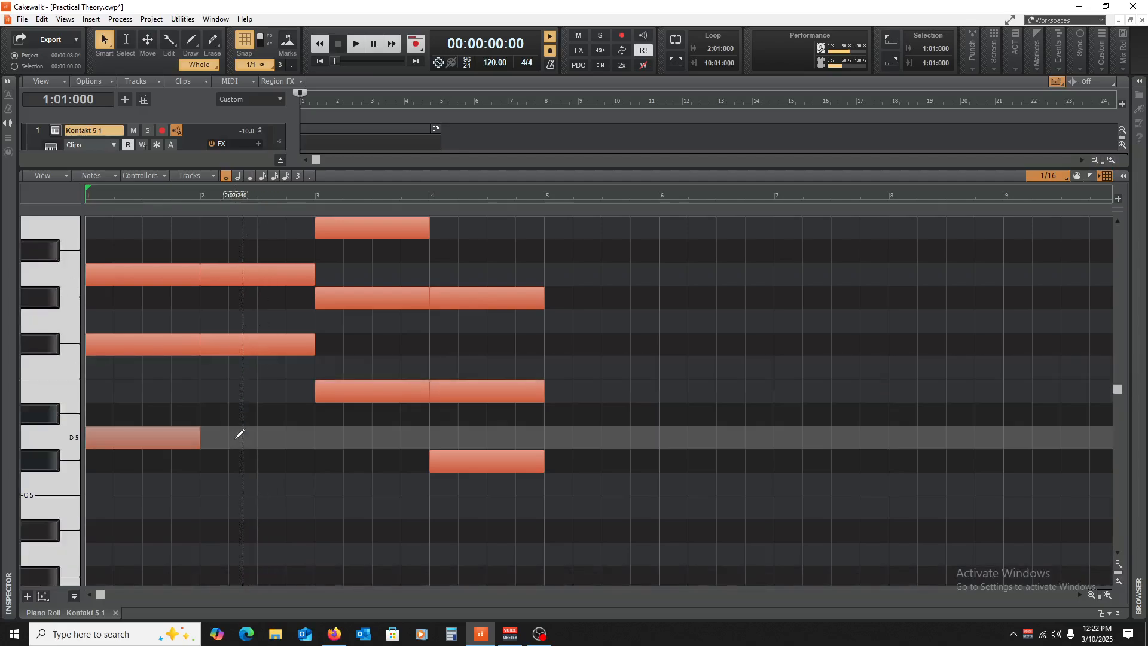
scroll(239, 433, up, 3)
scroll(244, 438, up, 2)
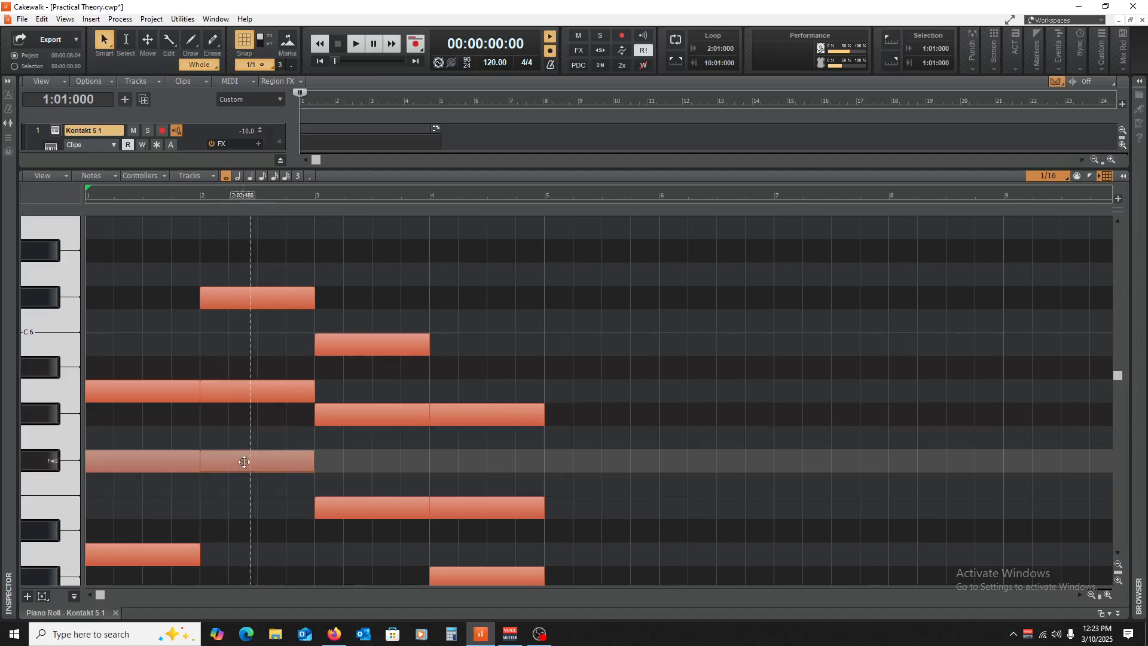
scroll(128, 560, down, 1)
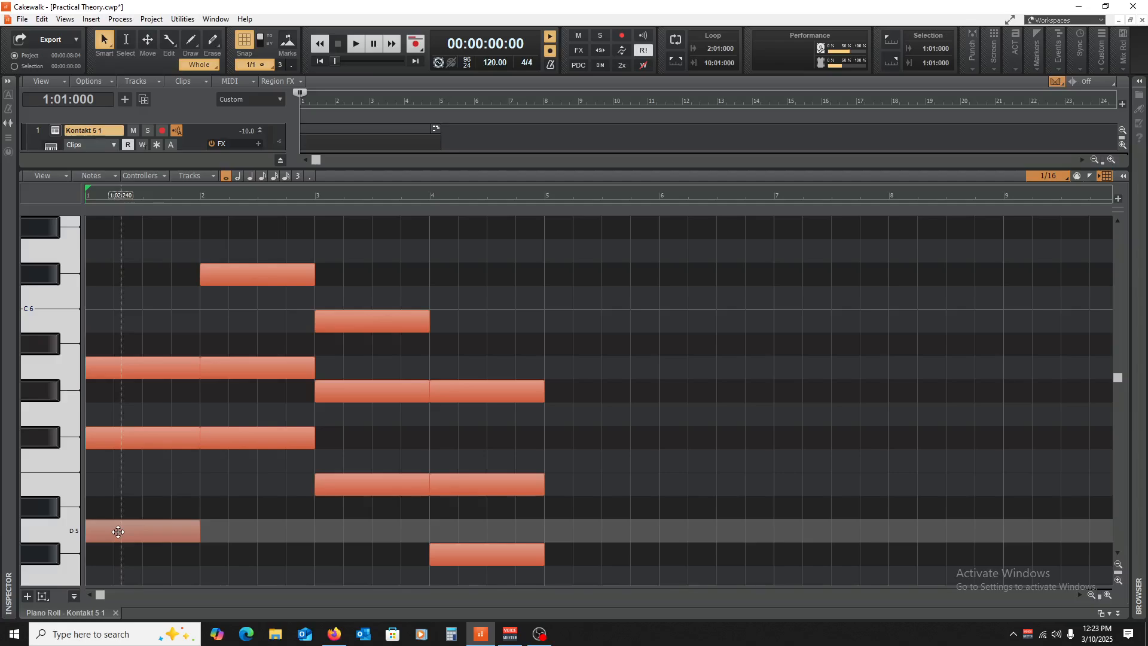
- Invert the D major chord in bar 1 by moving its D5 note up an octave to D6, and play from the start
drag(138, 531, 140, 257)
scroll(454, 413, up, 2)
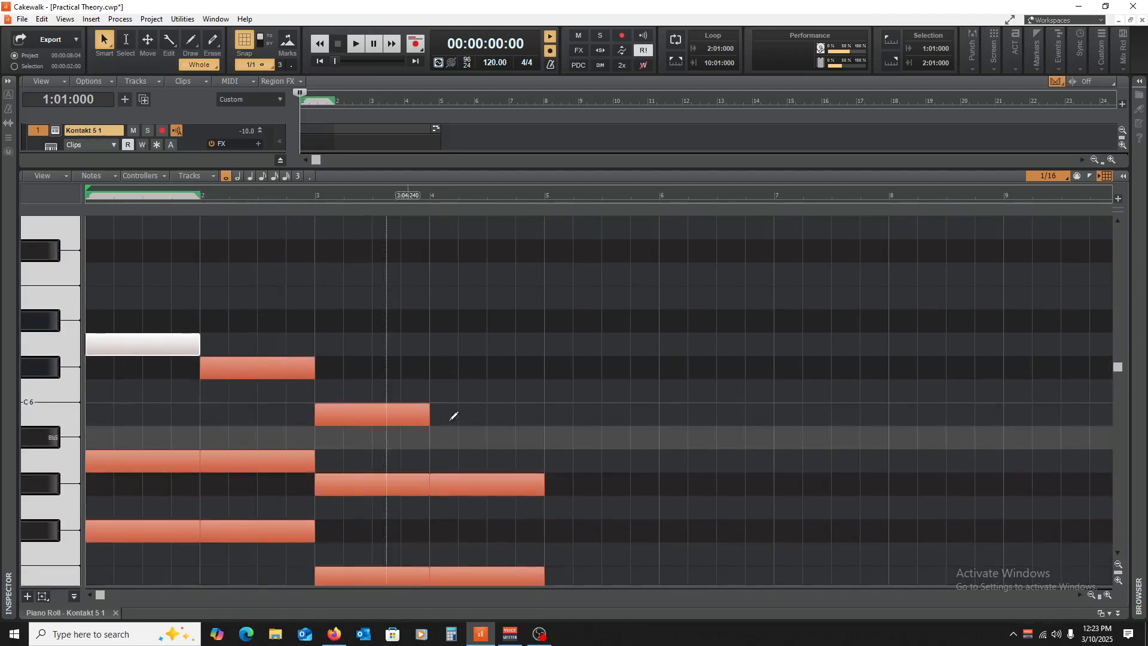
key(space)
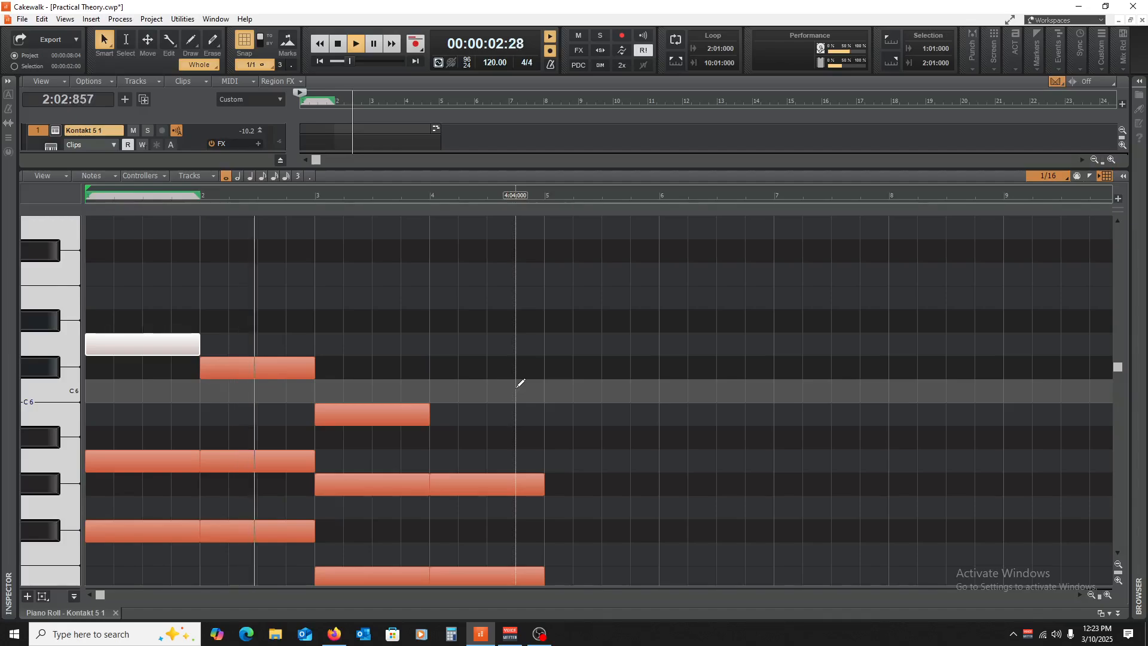
key(space)
- Invert the E major chord in bar 3 by moving its E5 note up an octave to E6, and play from the start
scroll(365, 359, down, 3)
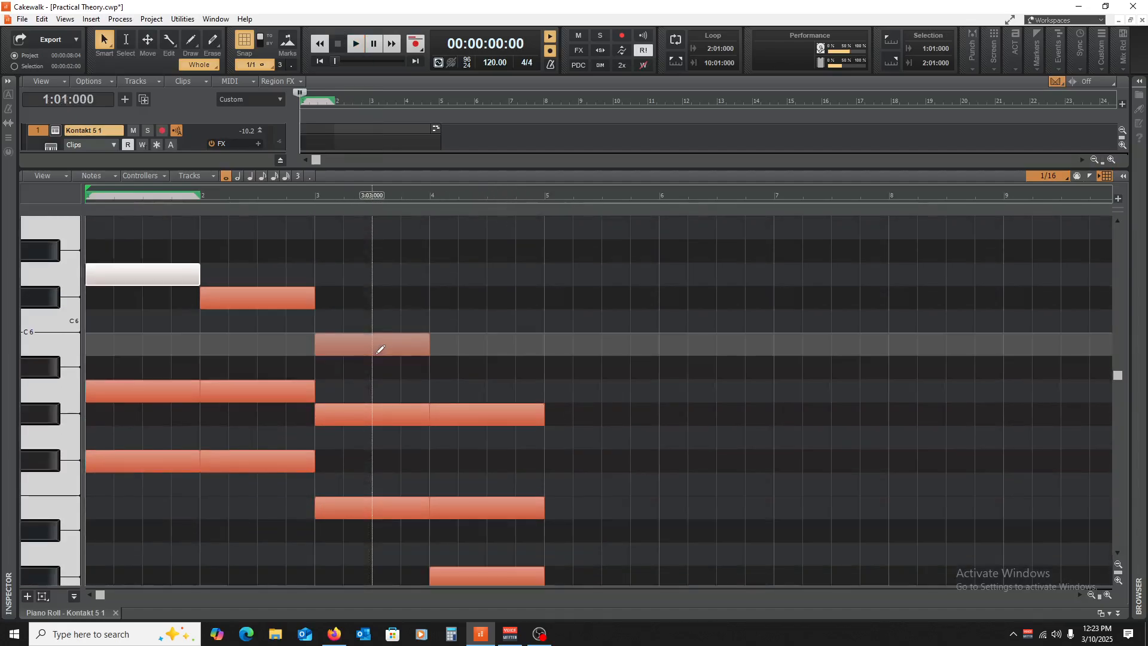
scroll(187, 541, down, 2)
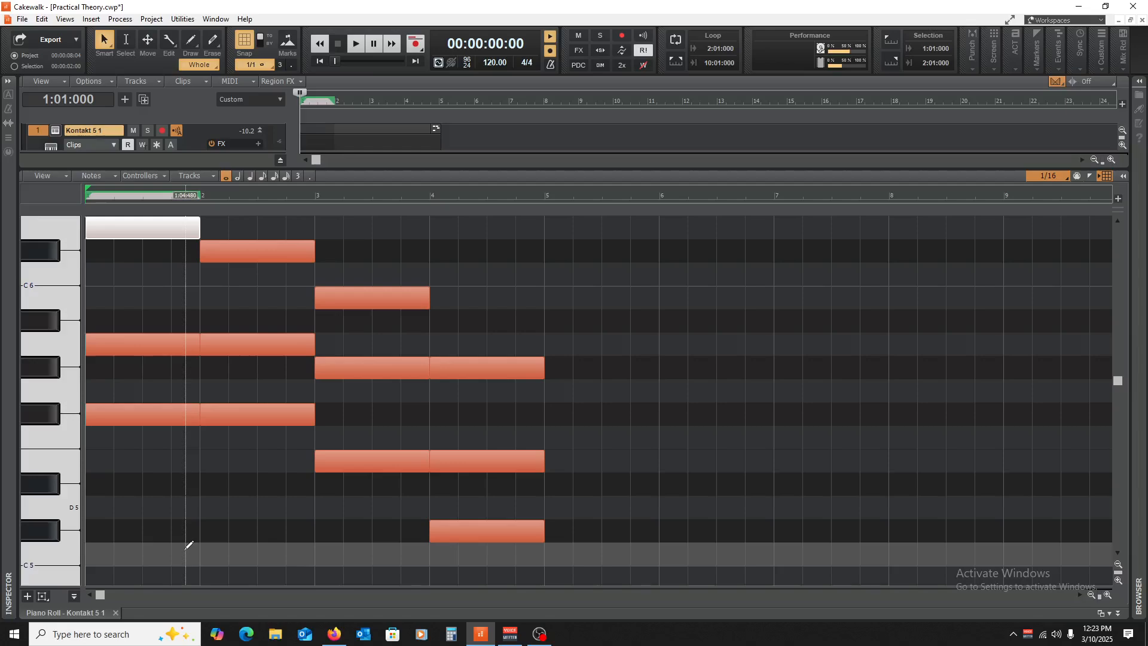
scroll(285, 541, up, 3)
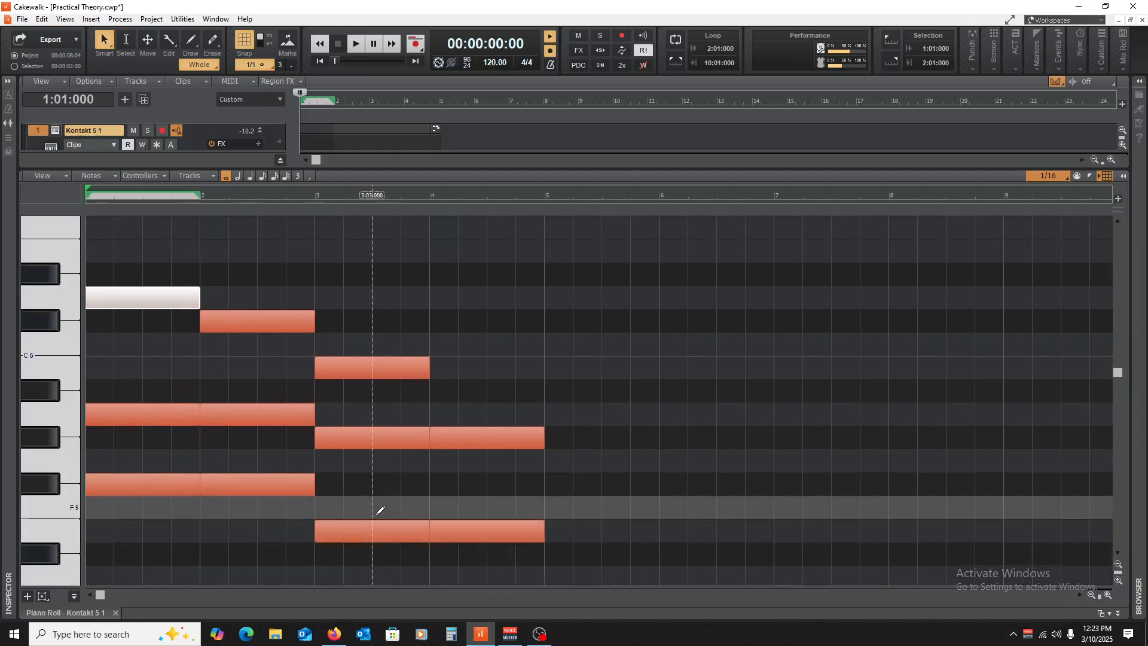
drag(371, 531, 370, 252)
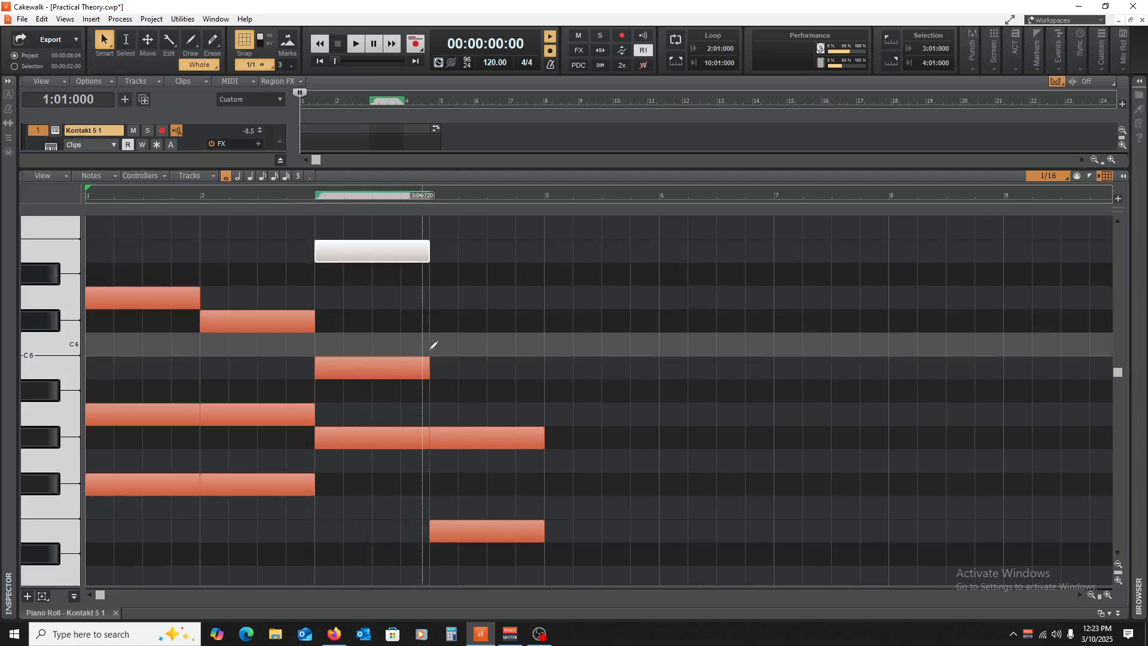
key(space)
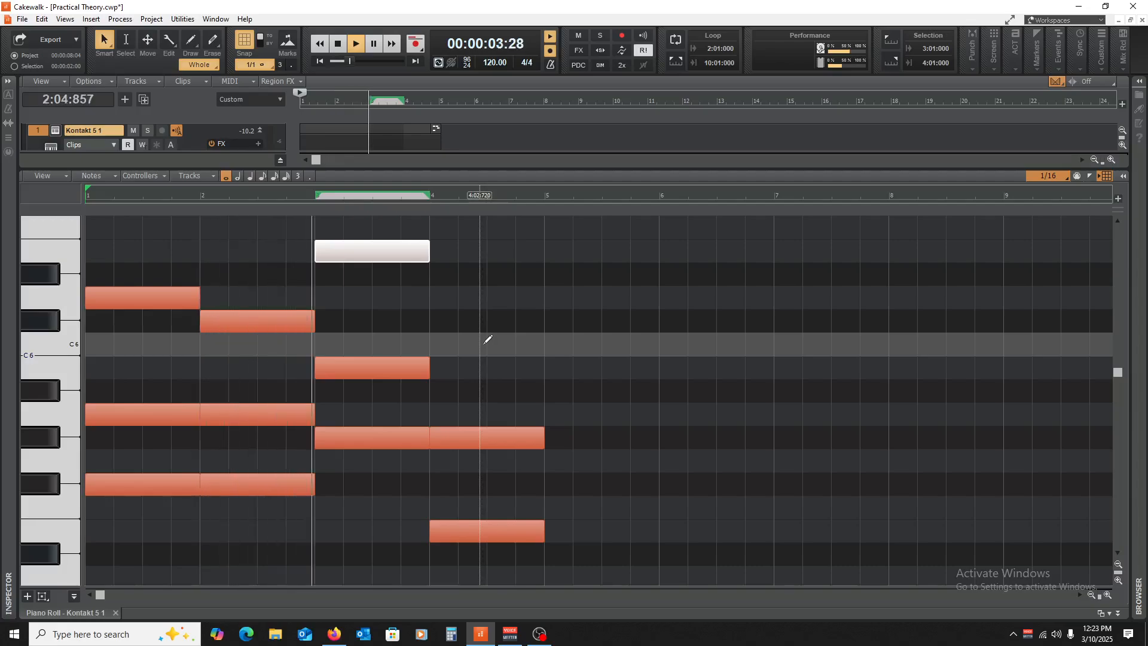
key(space)
- Invert the C# minor chord in bar 4 by moving its C#5 note up an octave to C#6
scroll(564, 410, down, 5)
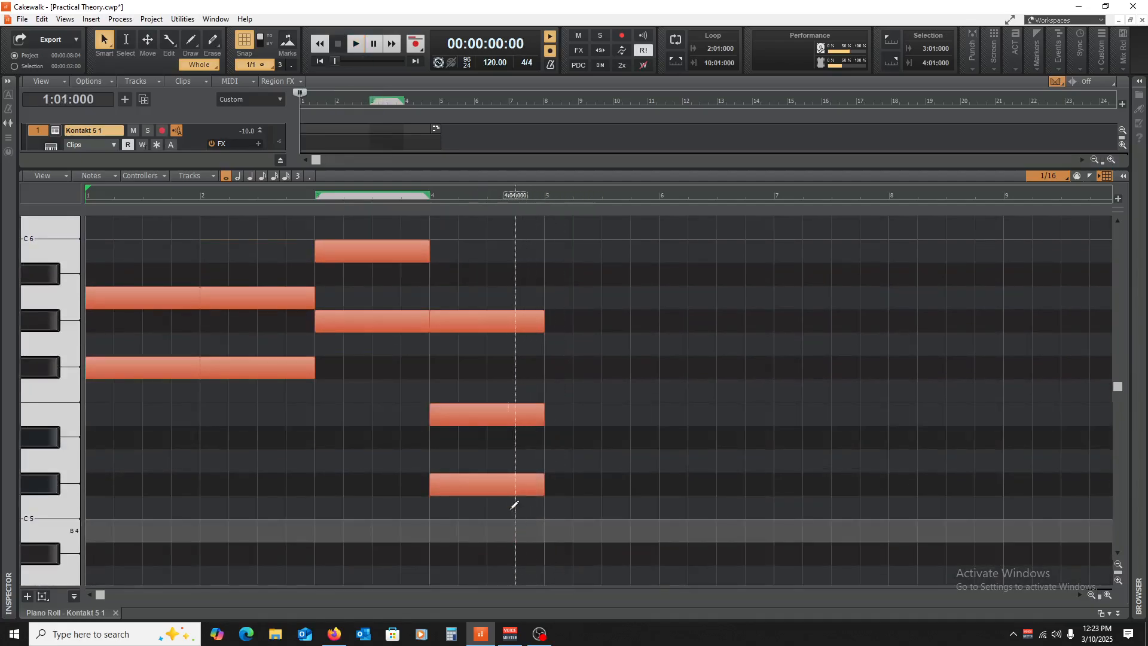
scroll(501, 540, up, 2)
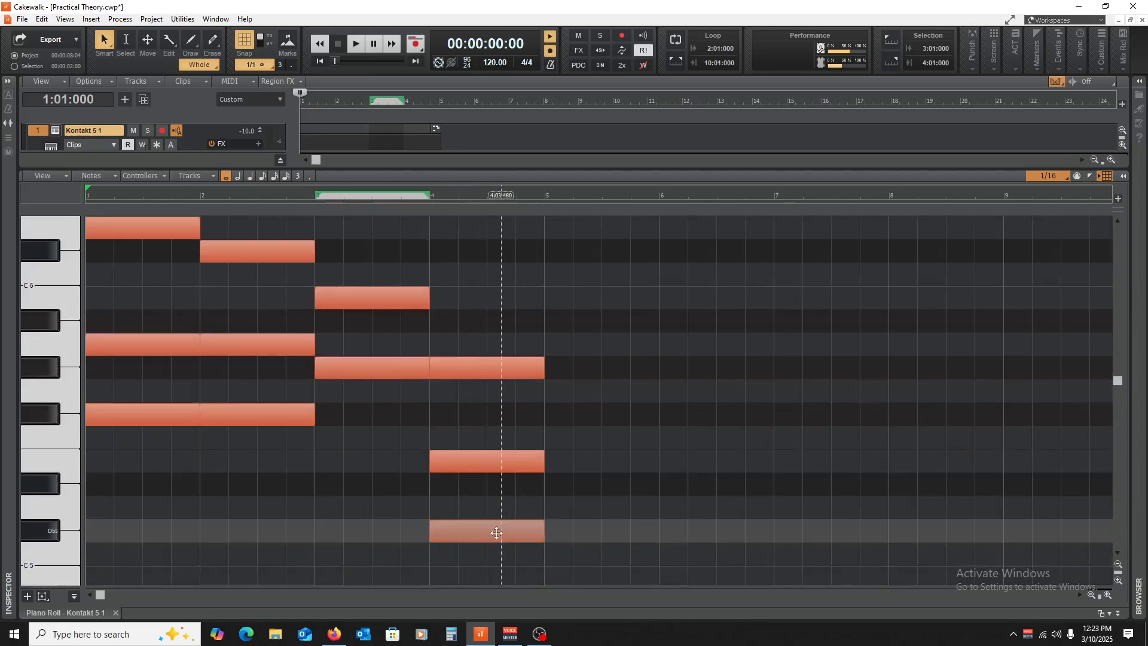
drag(492, 530, 492, 256)
scroll(520, 559, up, 3)
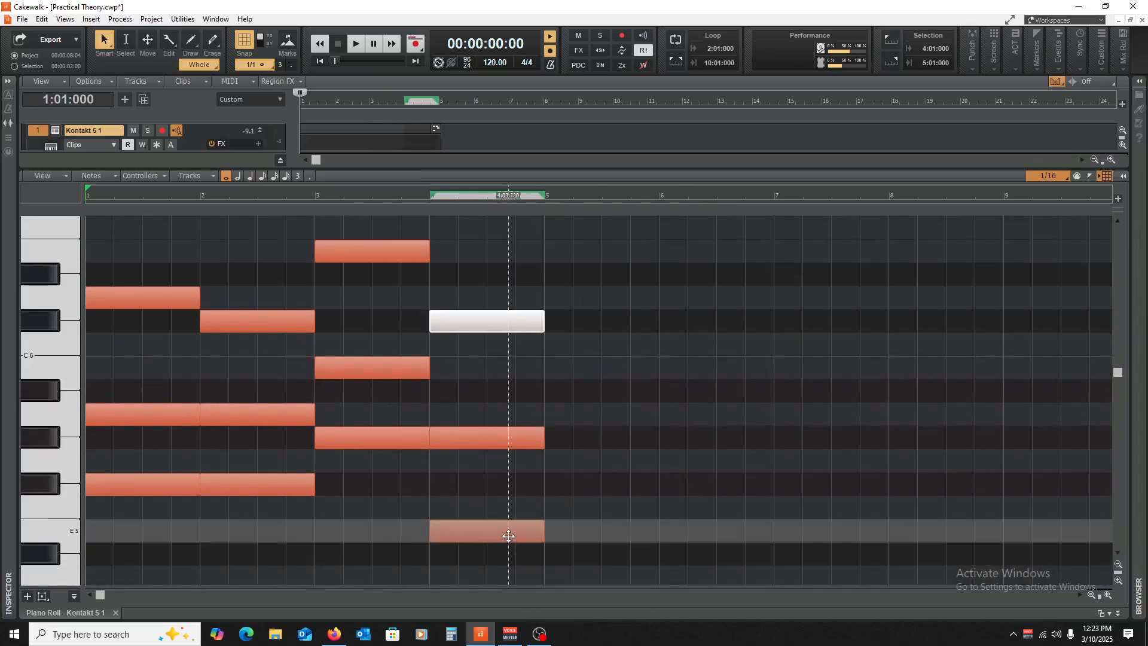
- Move the C# minor chord's E5 note in bar 4 up an octave to E6, clear the selection, and return to the start
drag(495, 529, 496, 256)
scroll(647, 442, up, 3)
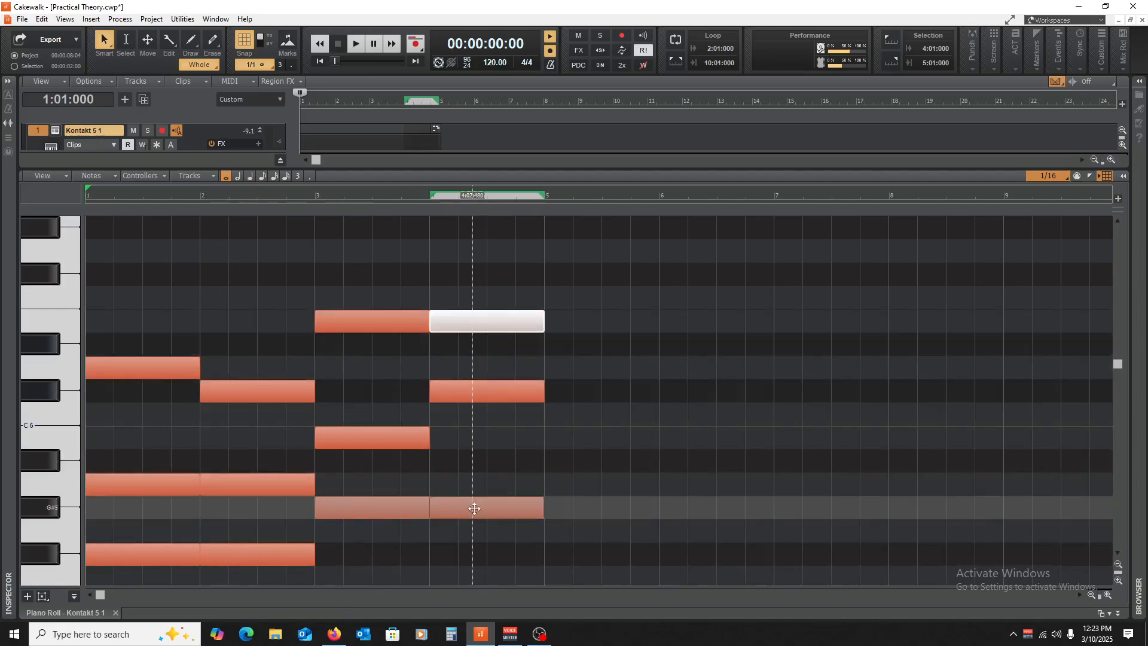
scroll(153, 376, down, 2)
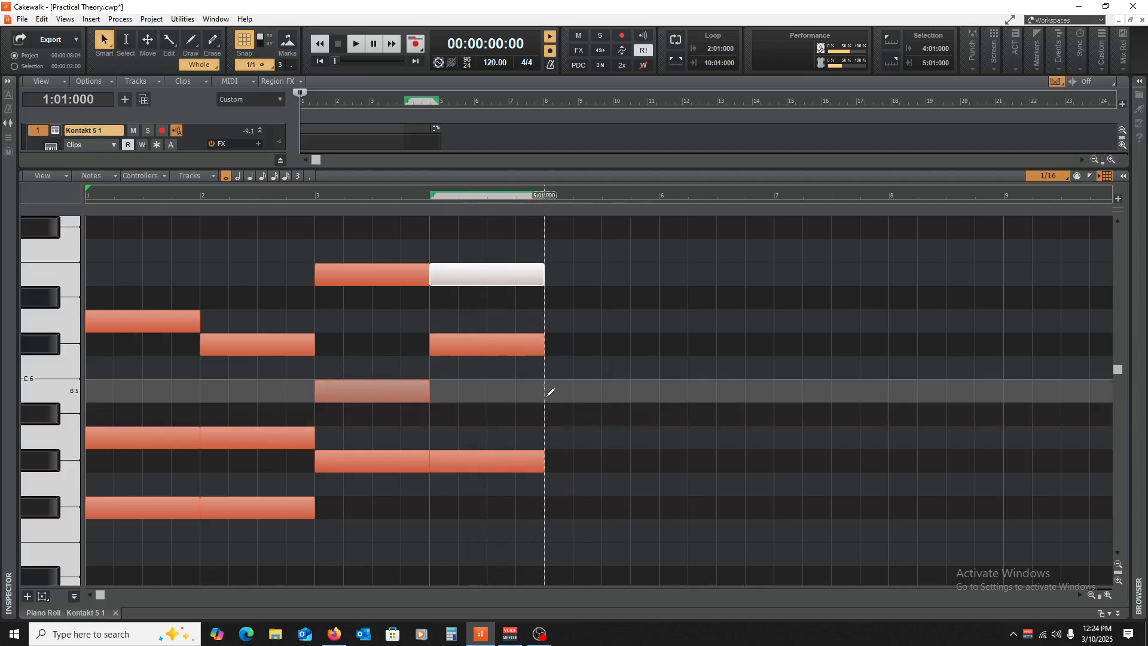
click(546, 392)
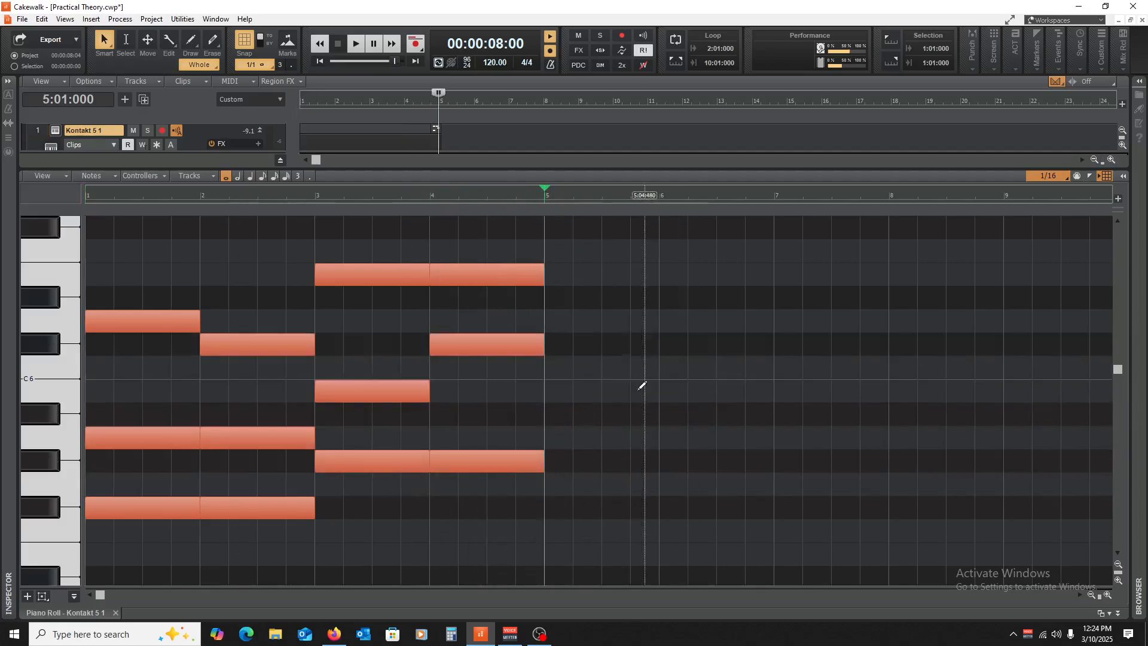
key(w)
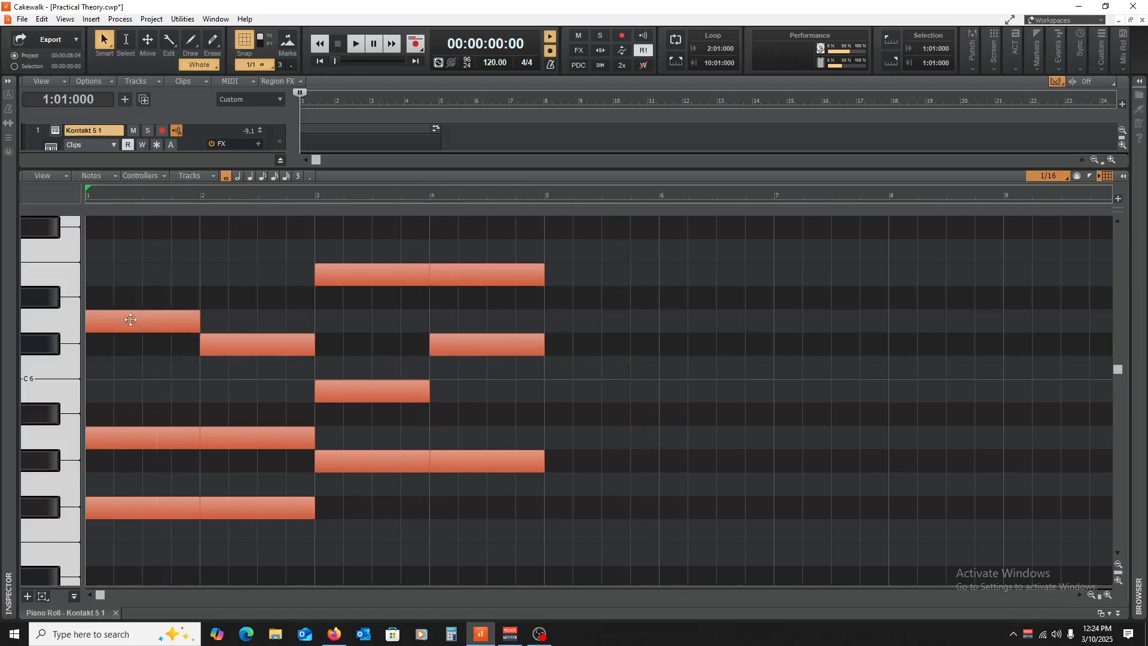
- Play the four-bar progression from the start to hear the inverted chords
key(ctrl+End)
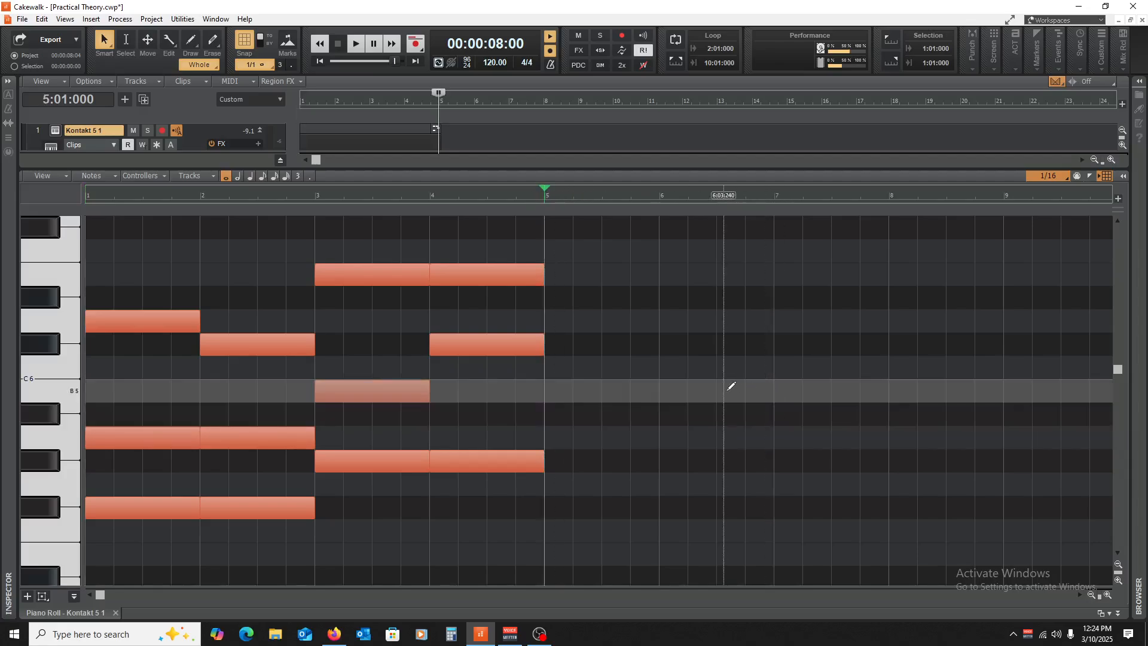
key(ctrl+Home)
key(space)
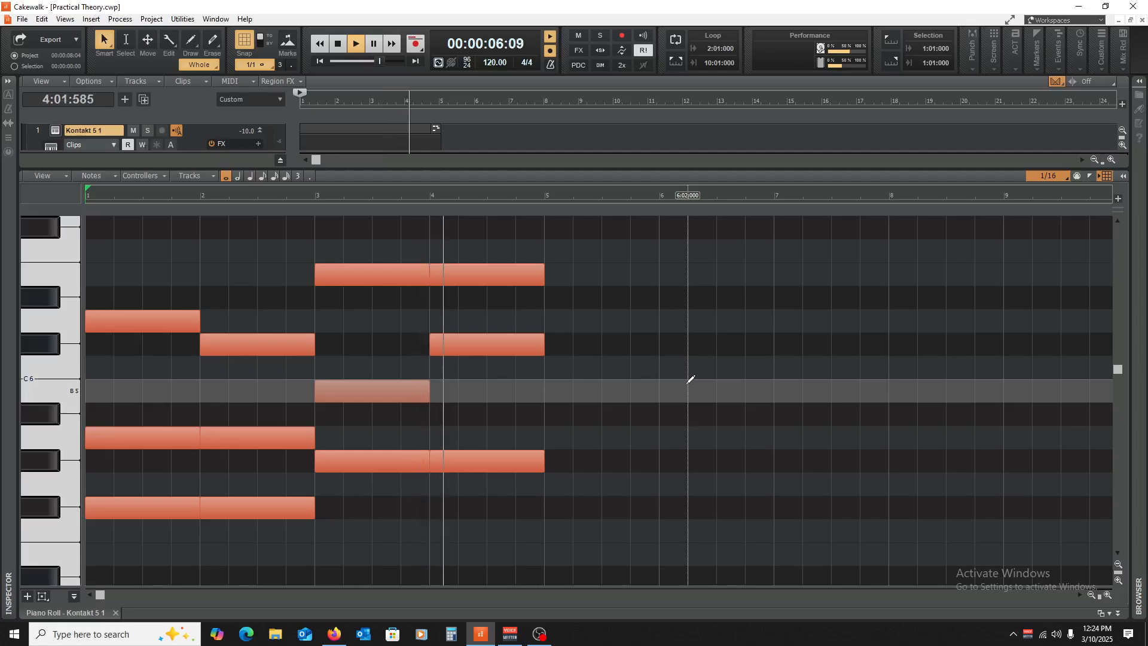
key(space)
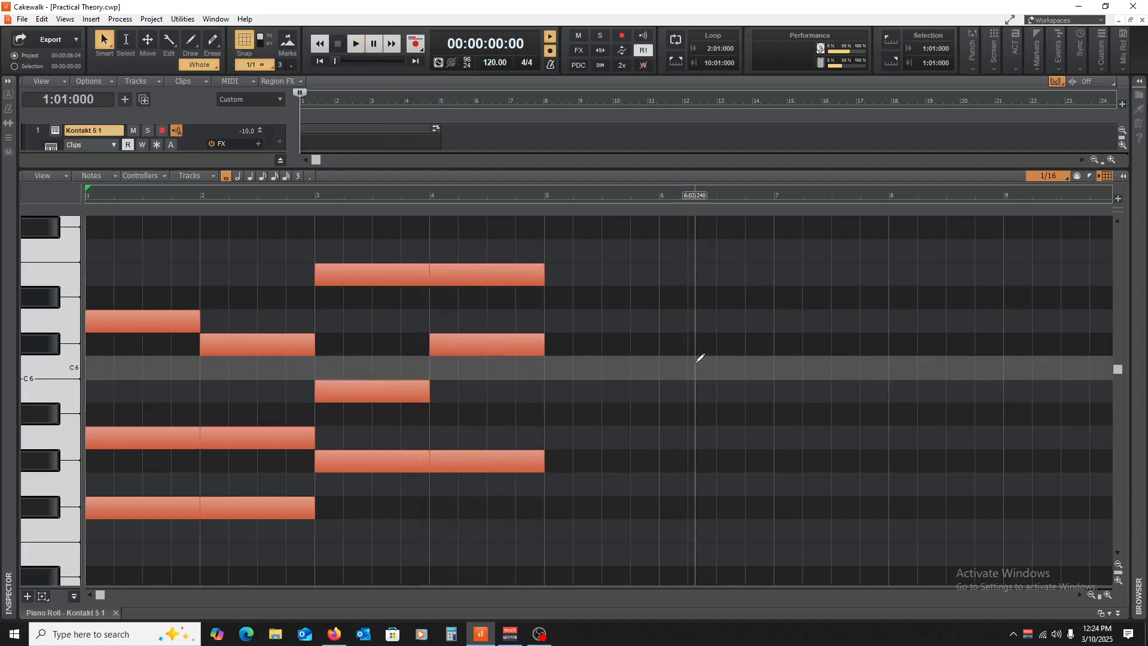
scroll(229, 416, up, 3)
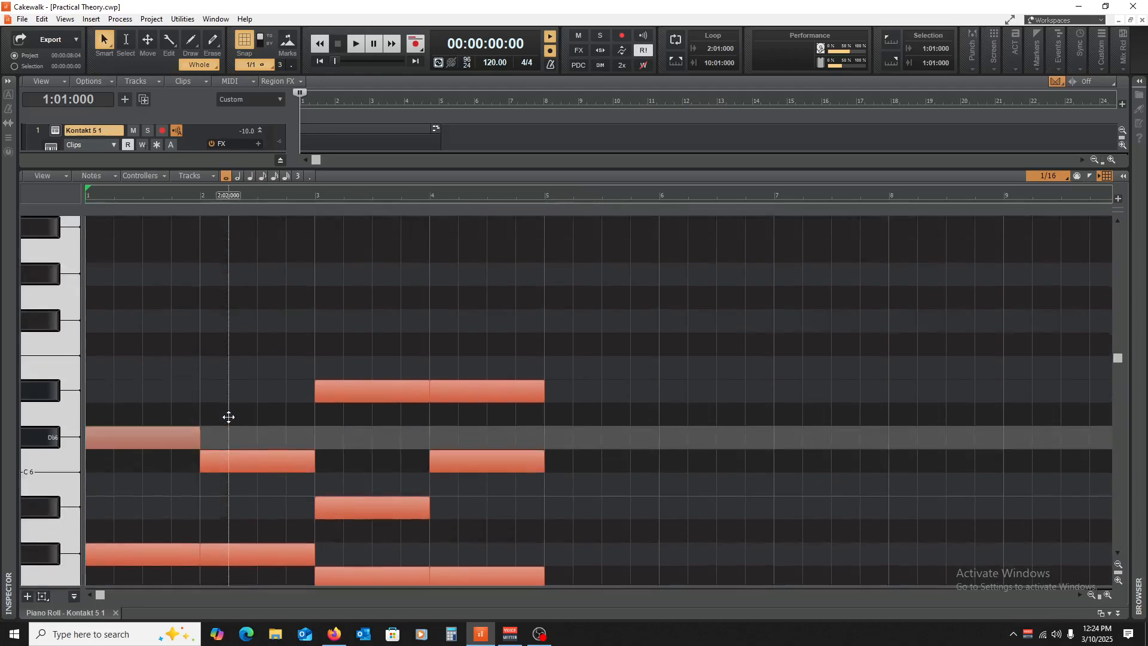
scroll(228, 417, down, 3)
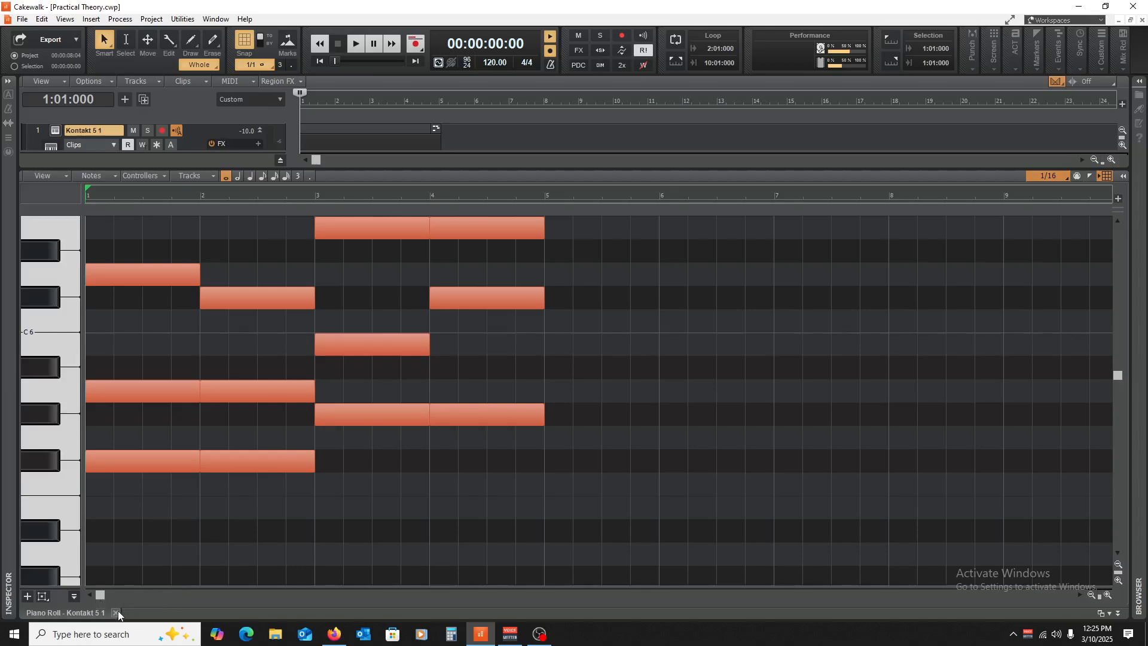
- Set the project tempo to 132 and play the progression from the start
double_click(492, 62)
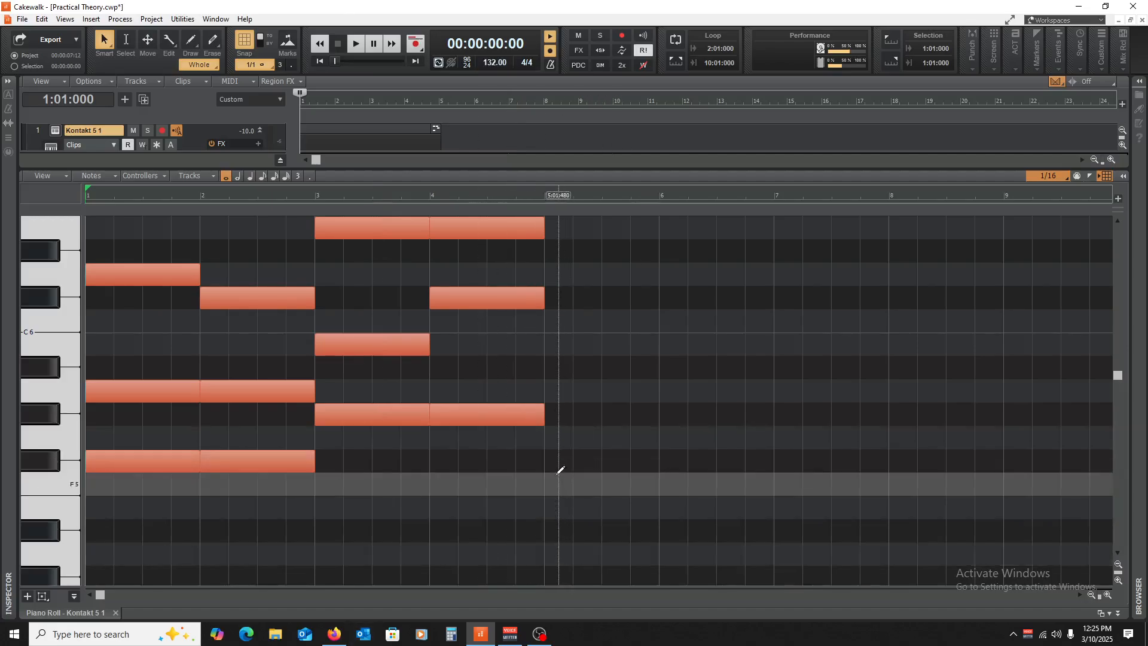
scroll(216, 403, up, 1)
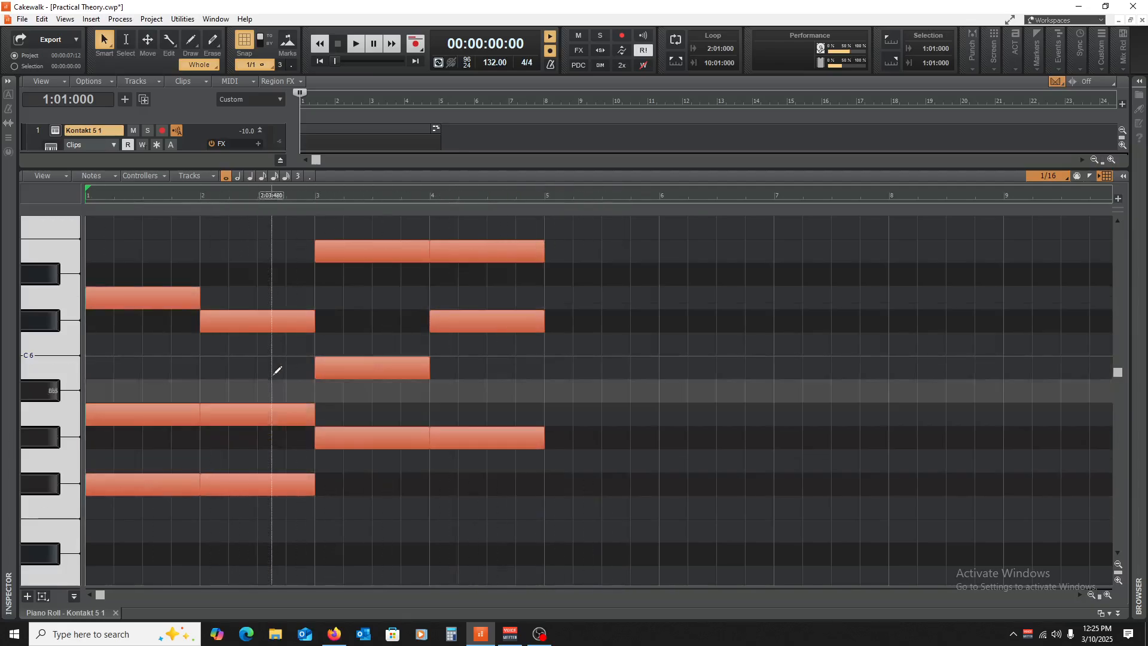
scroll(279, 455, up, 3)
scroll(280, 454, down, 4)
scroll(280, 454, up, 1)
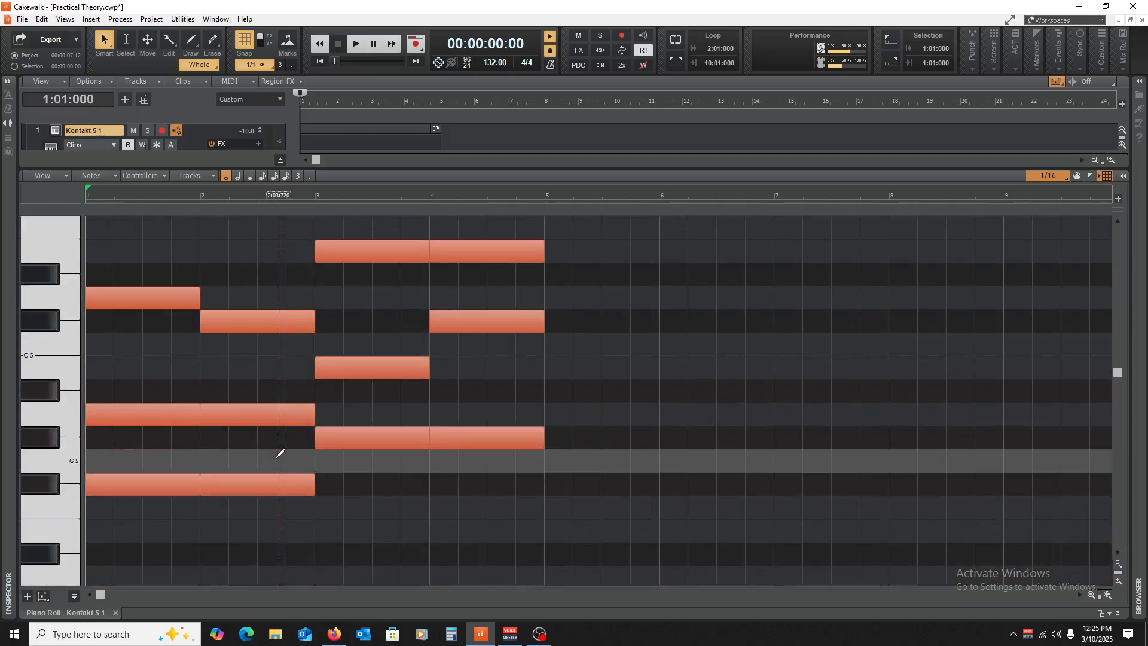
key(w)
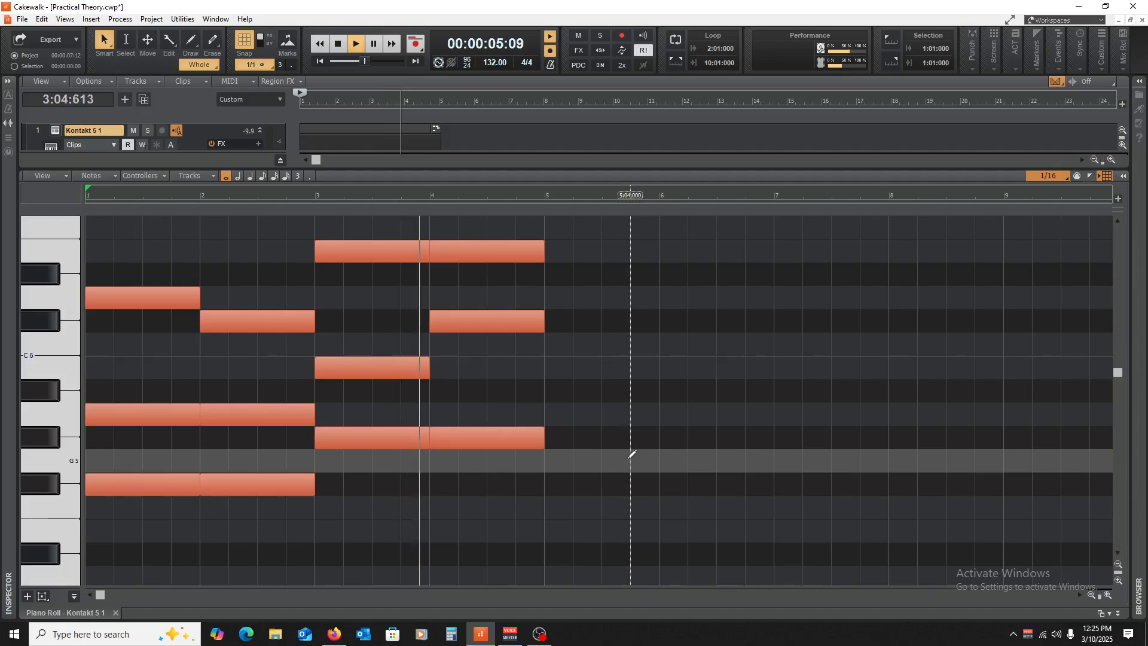
key(space)
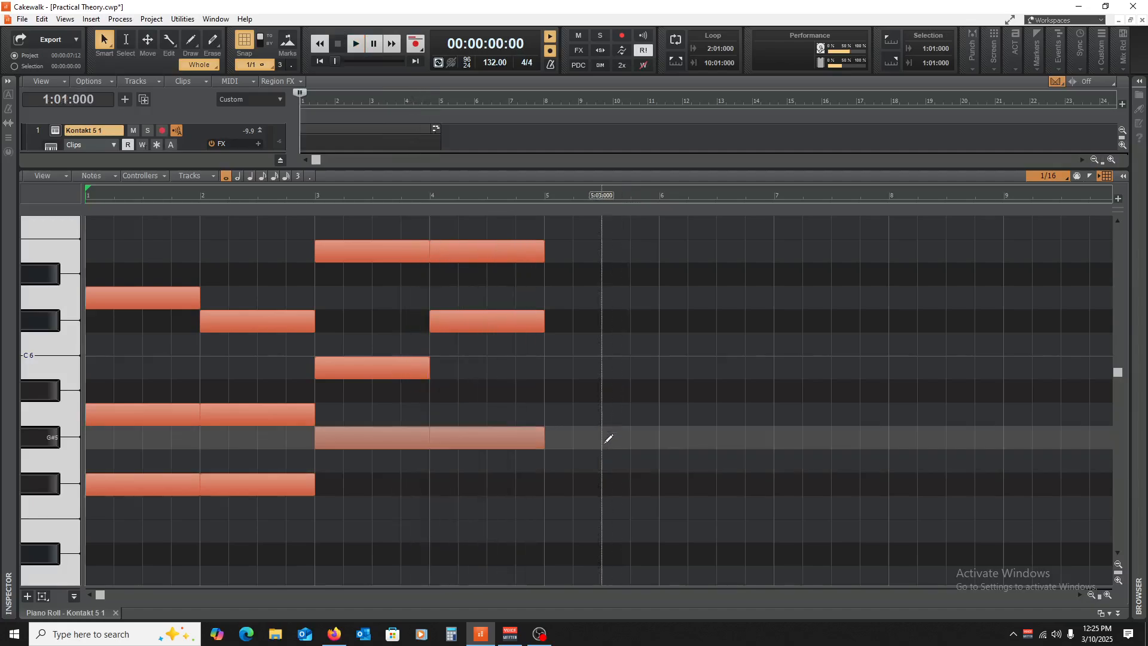
- Copy all the chord notes of bars 1 to 4 into bars 5 to 8, and clear the selection
drag(590, 223, 151, 533)
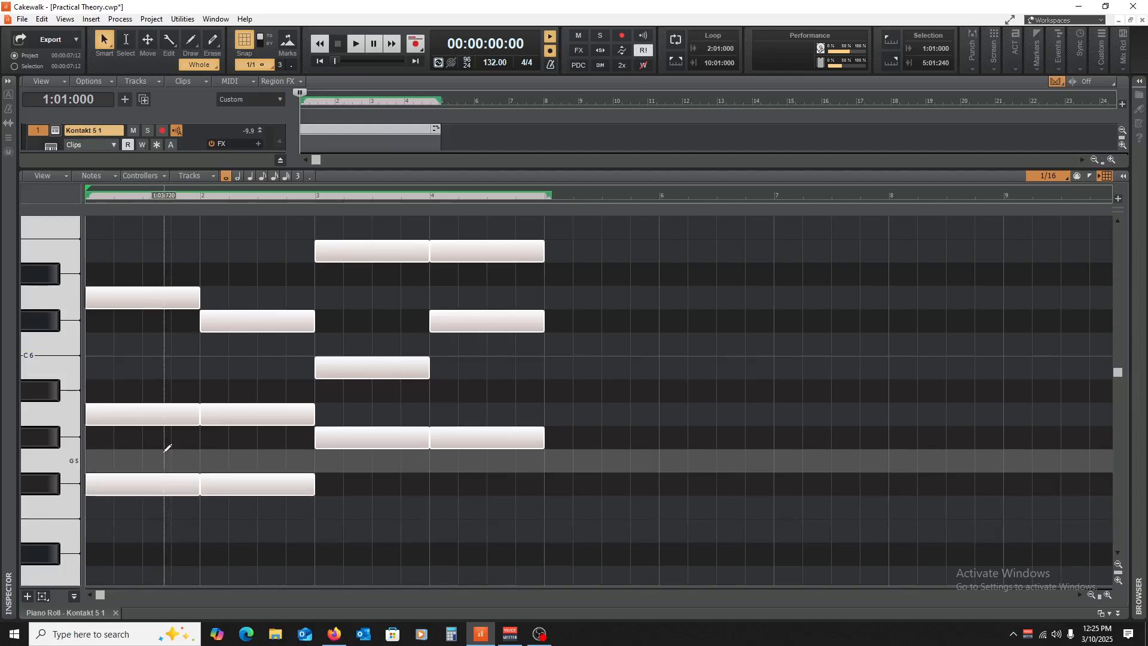
drag(133, 488, 614, 497)
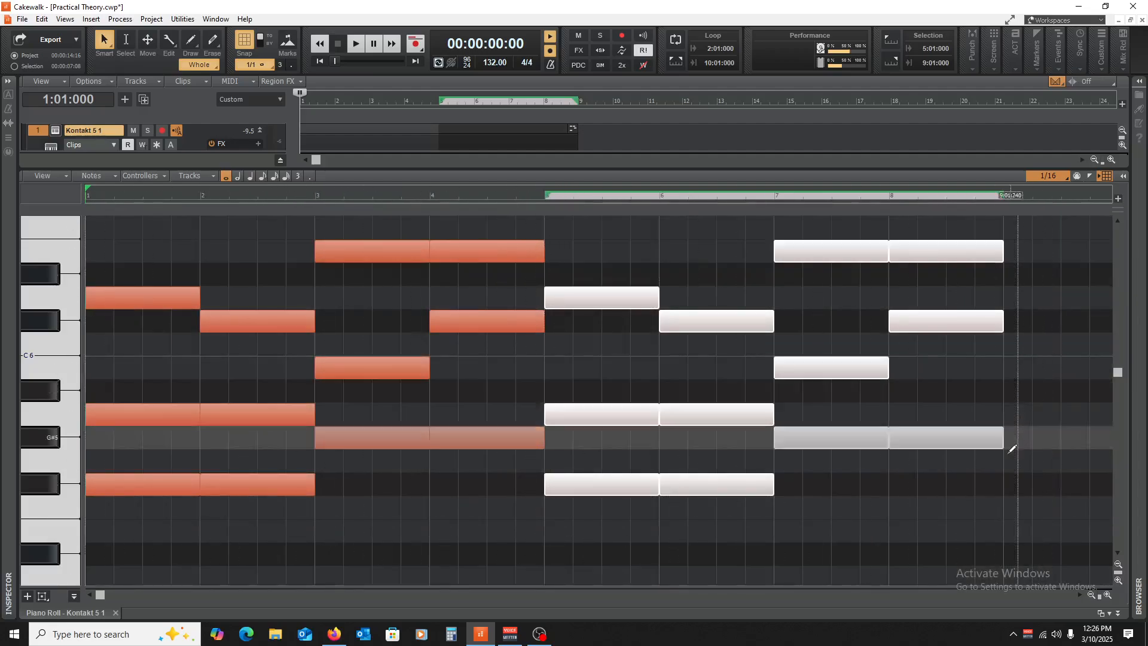
click(1005, 464)
scroll(347, 474, up, 3)
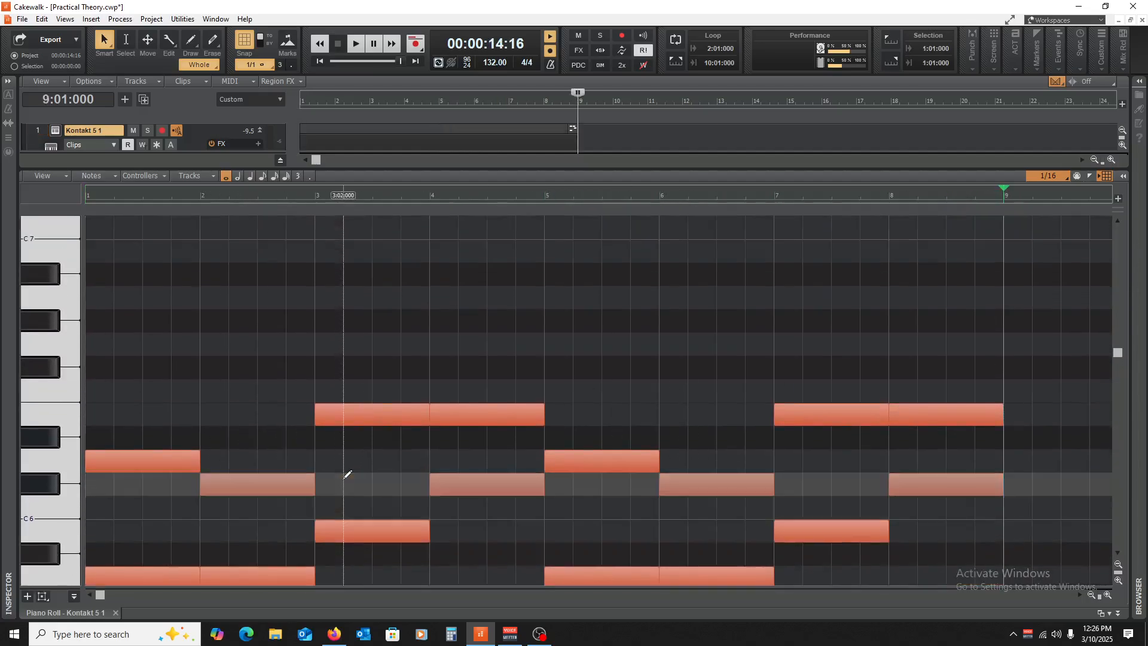
scroll(347, 474, down, 3)
scroll(335, 420, up, 1)
scroll(335, 419, up, 1)
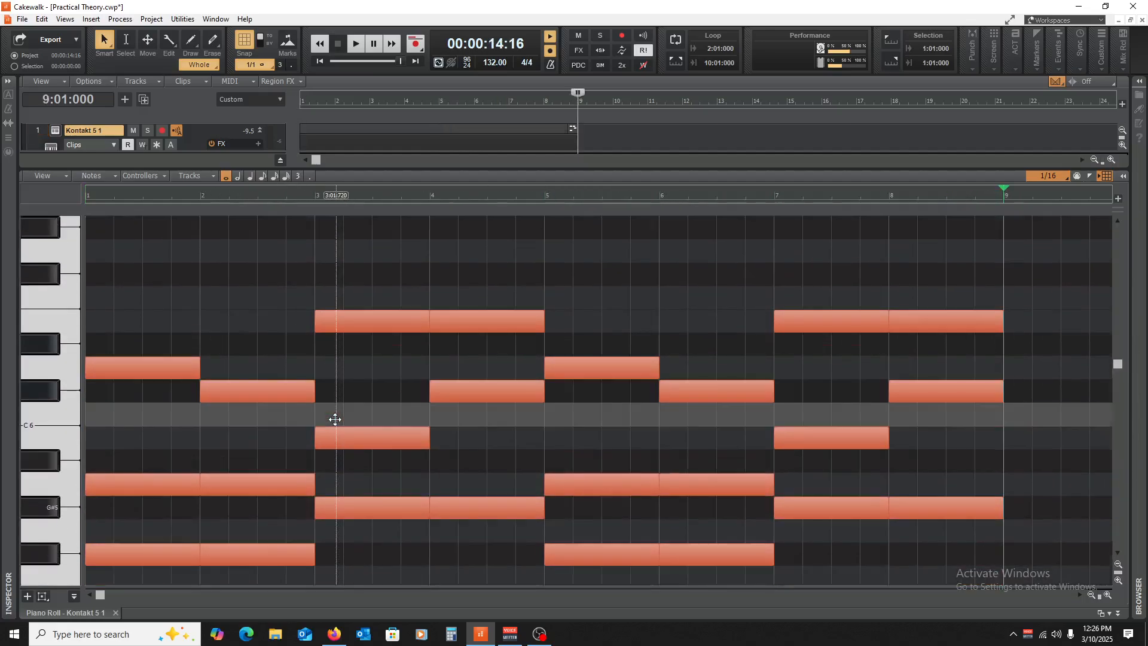
scroll(336, 420, down, 5)
scroll(335, 419, up, 4)
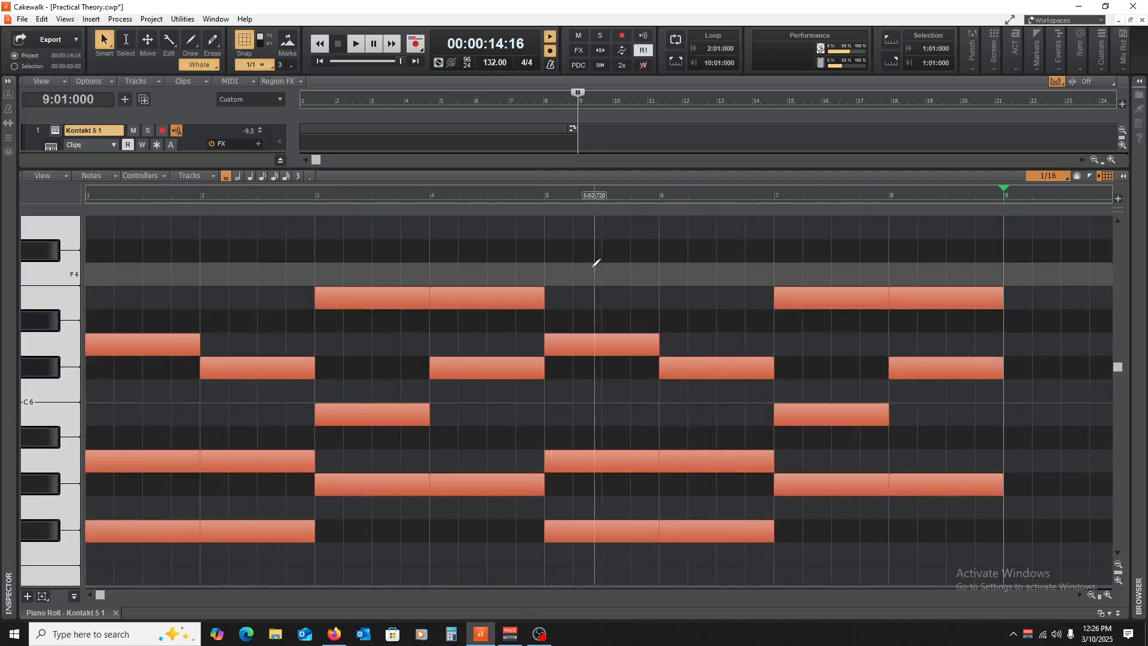
- Switch to the Chord Theory sheet in the browser and examine the chord, note and scale degree rows around the seventh degree
click(335, 634)
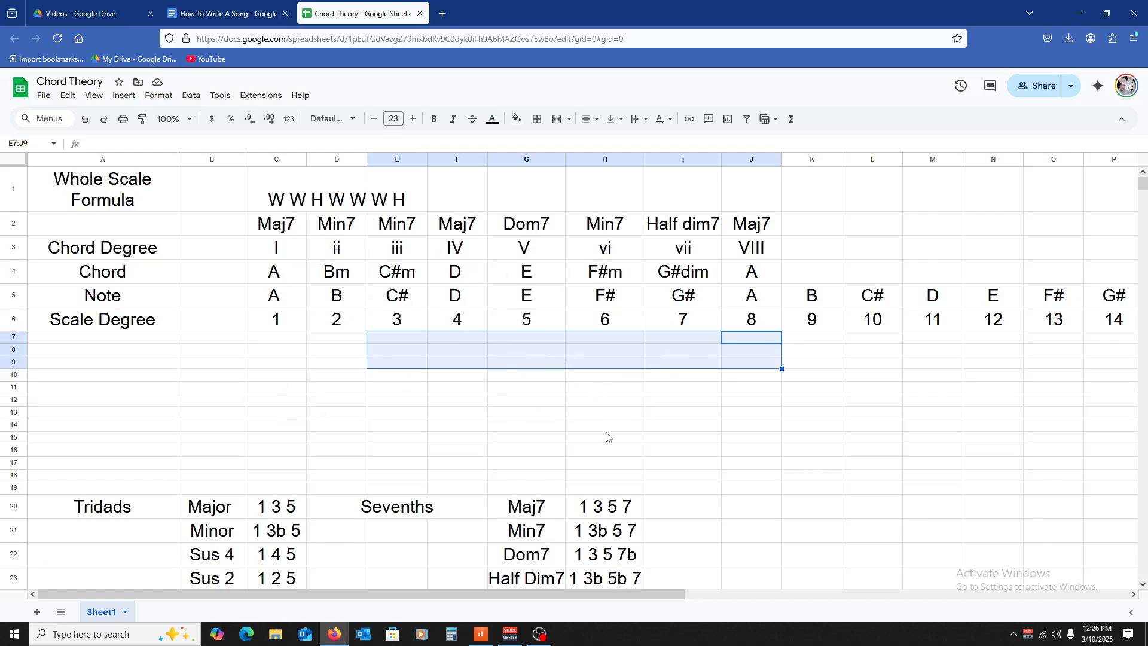
click(480, 635)
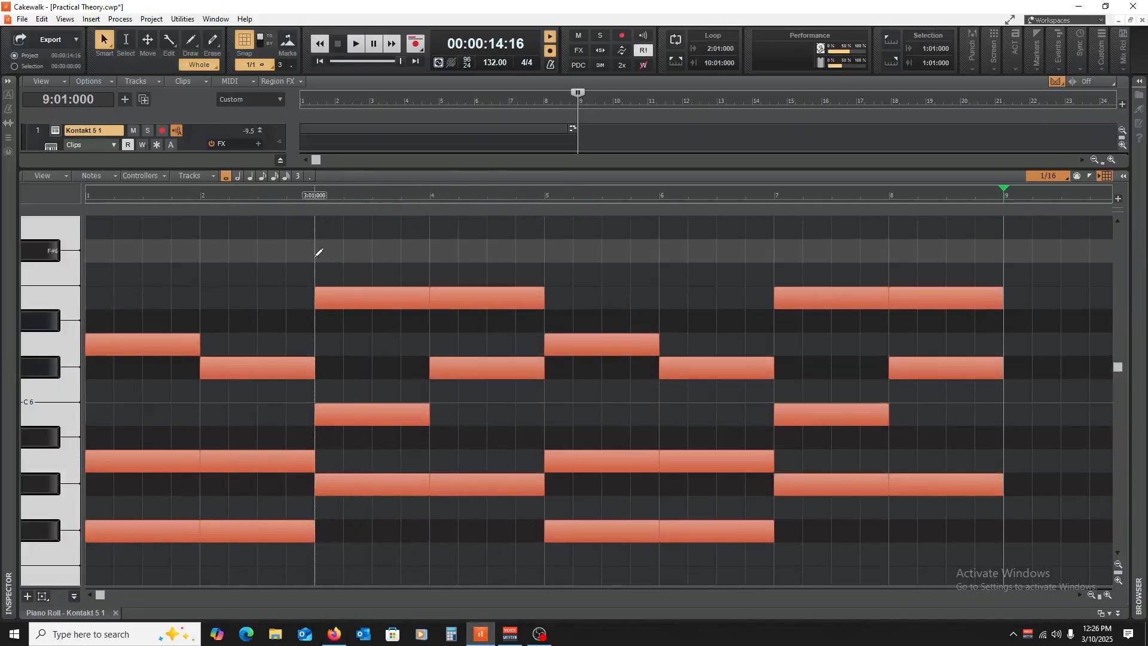
key(w)
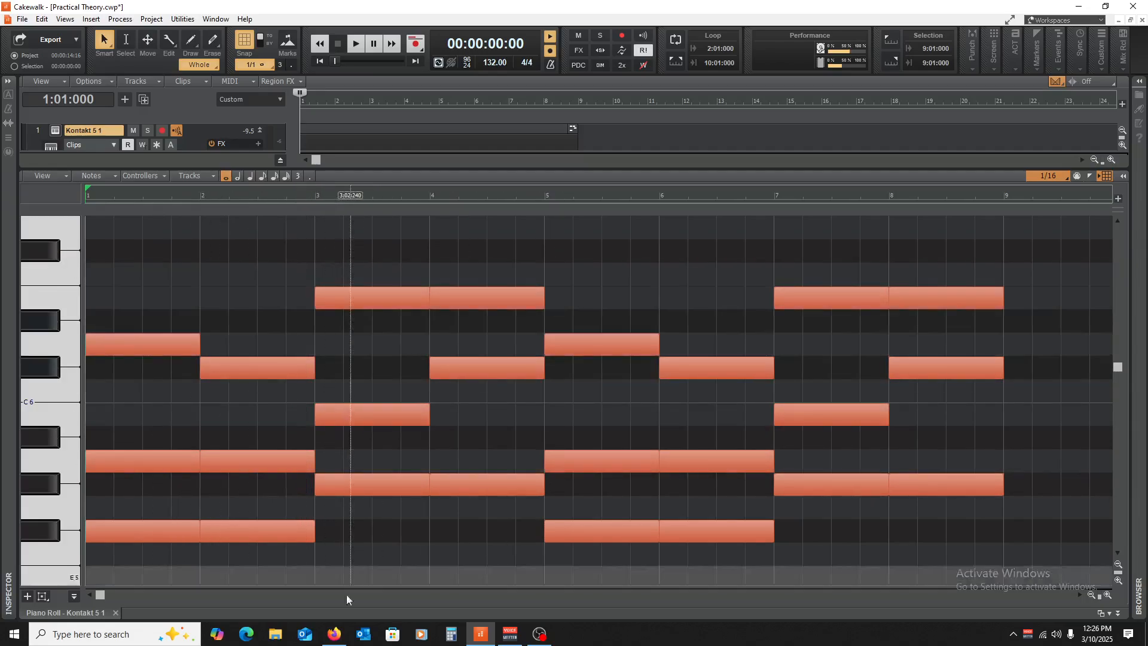
click(339, 637)
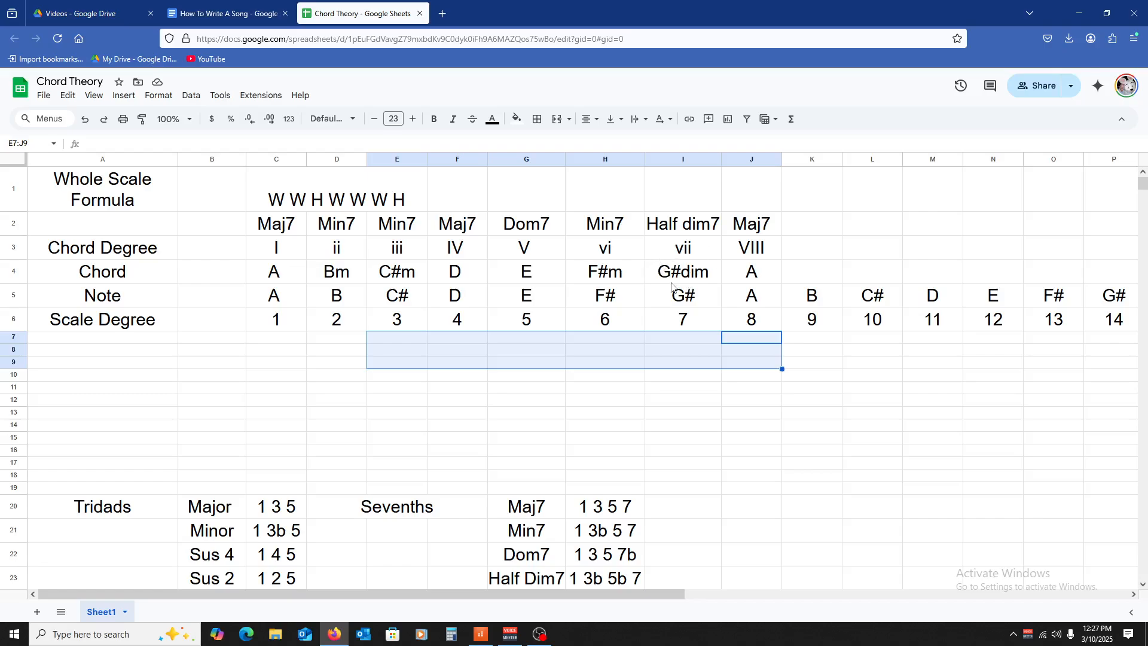
click(672, 337)
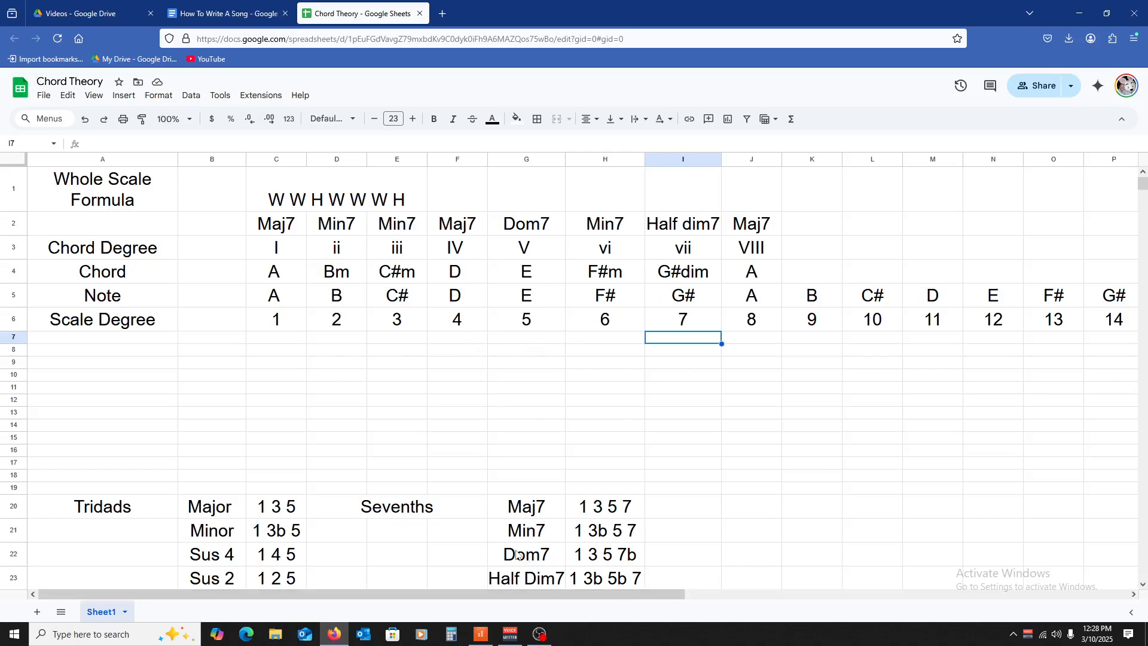
- Switch back to Cakewalk and examine the low and high note ranges of the eight-bar progression in the piano roll
click(481, 634)
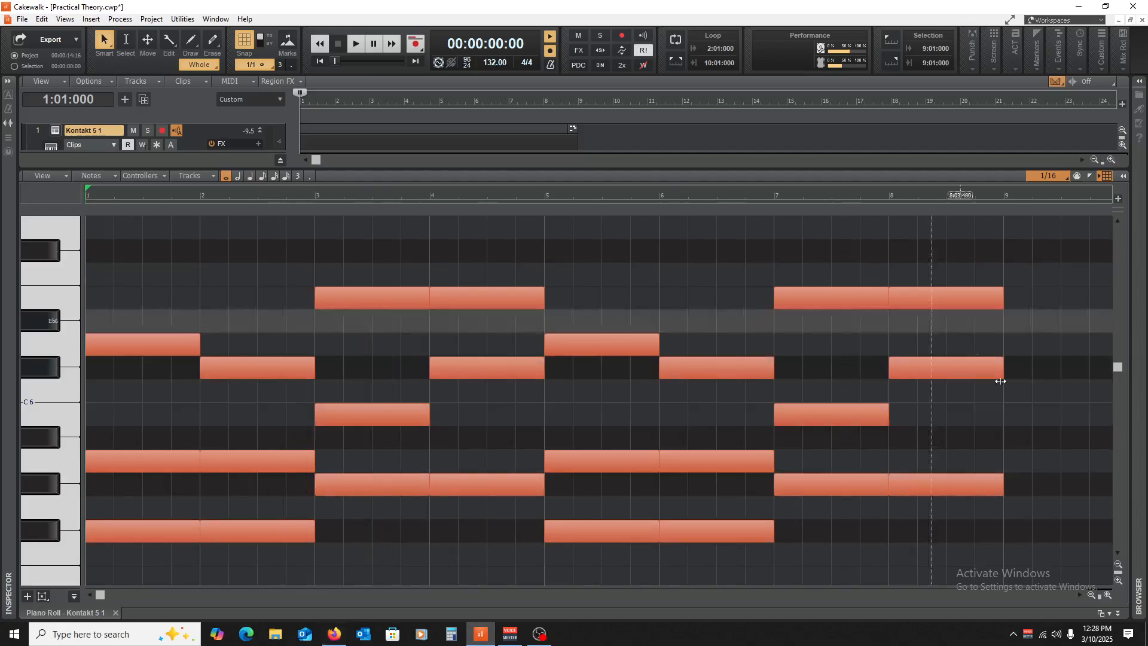
click(1092, 595)
click(1091, 595)
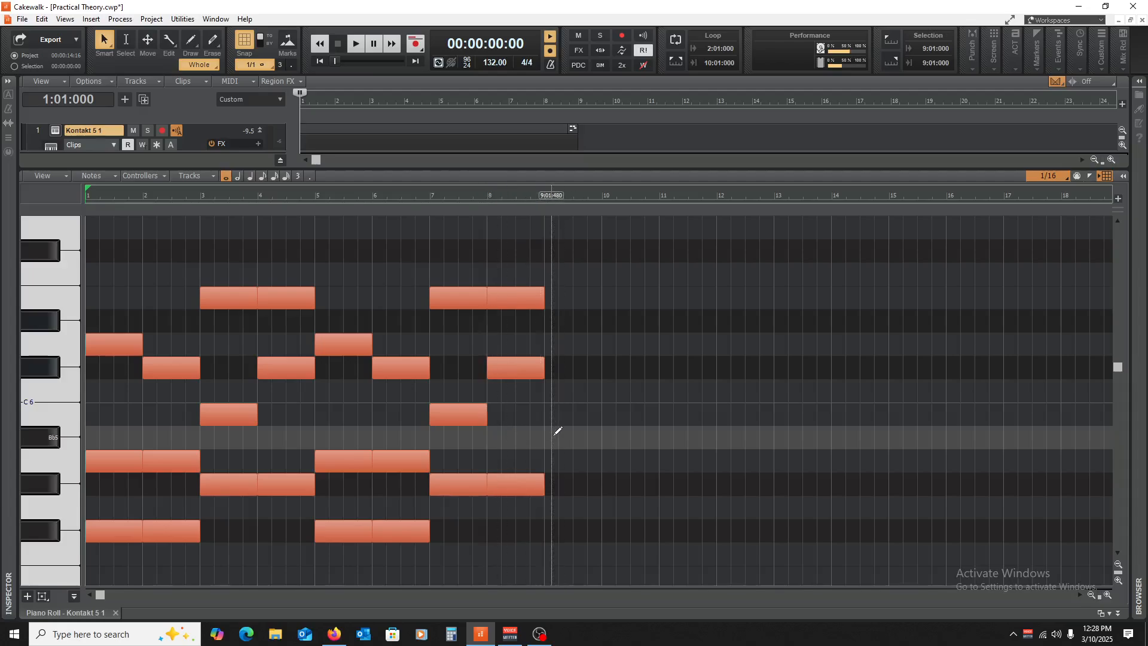
scroll(551, 430, down, 3)
scroll(551, 430, up, 3)
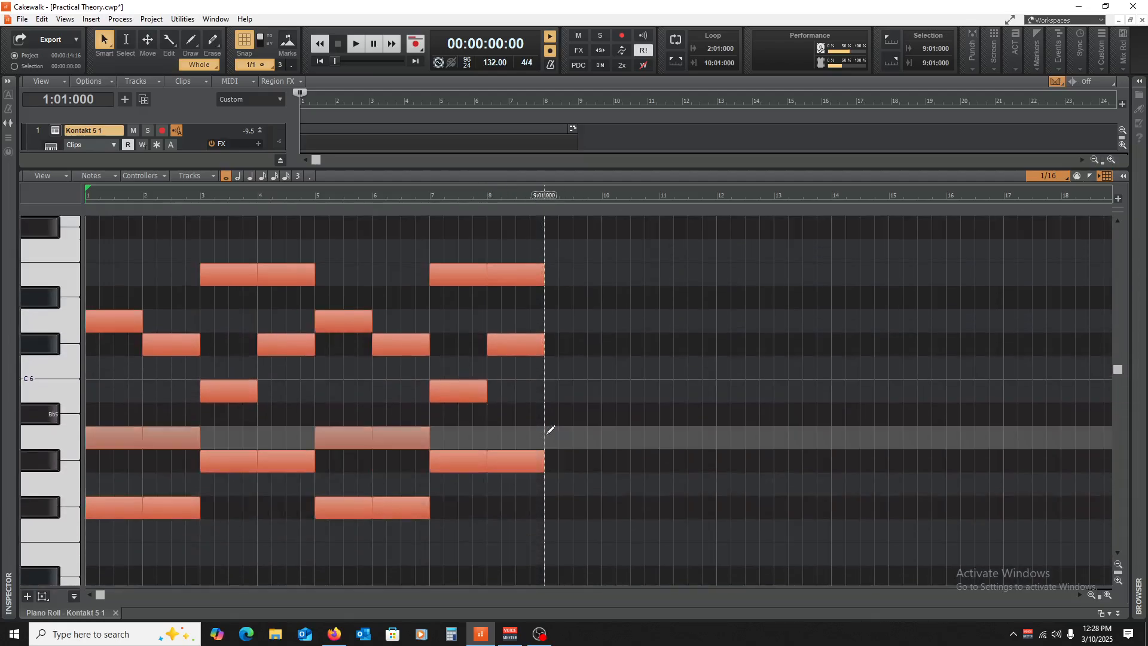
scroll(551, 430, up, 6)
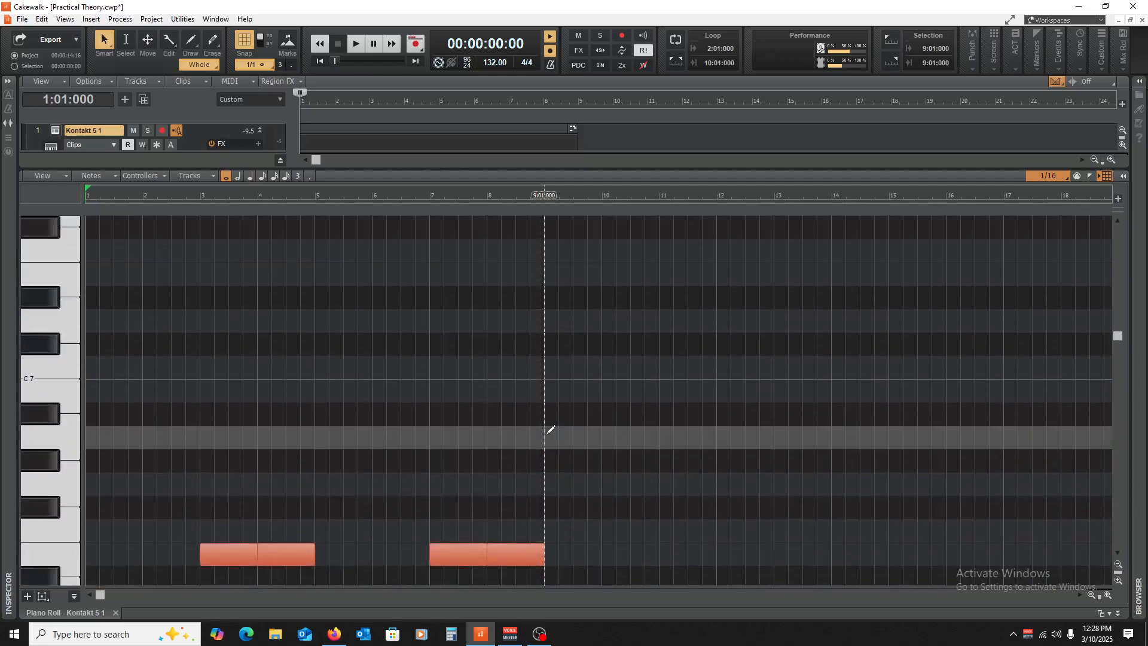
scroll(551, 429, down, 6)
scroll(551, 430, down, 1)
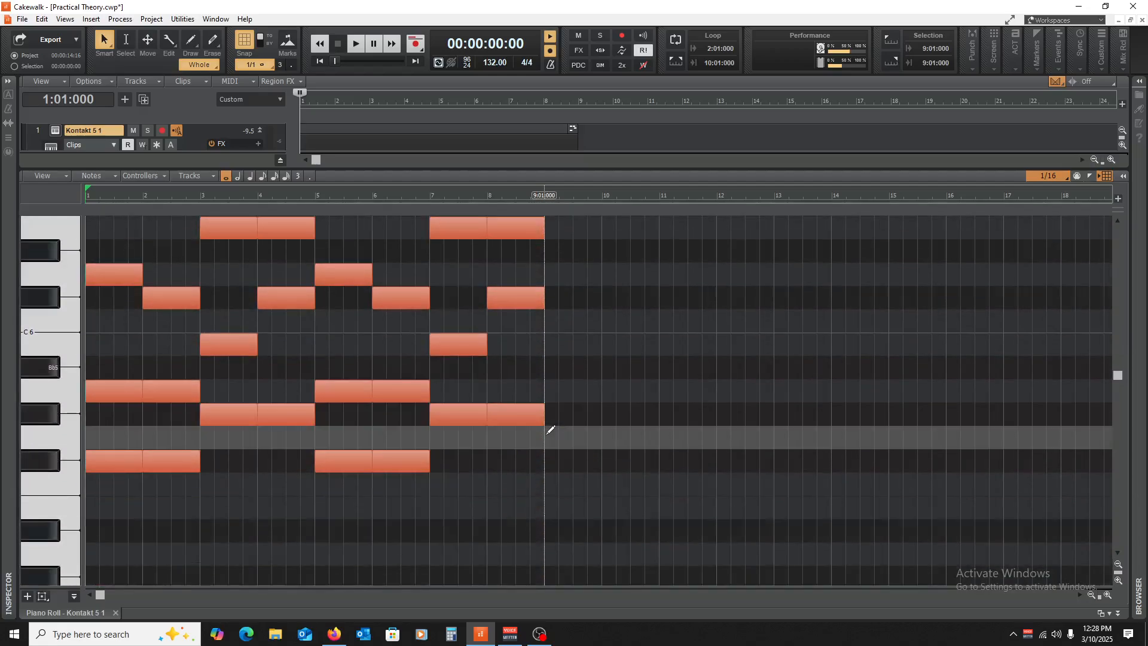
scroll(551, 430, up, 6)
scroll(551, 430, down, 7)
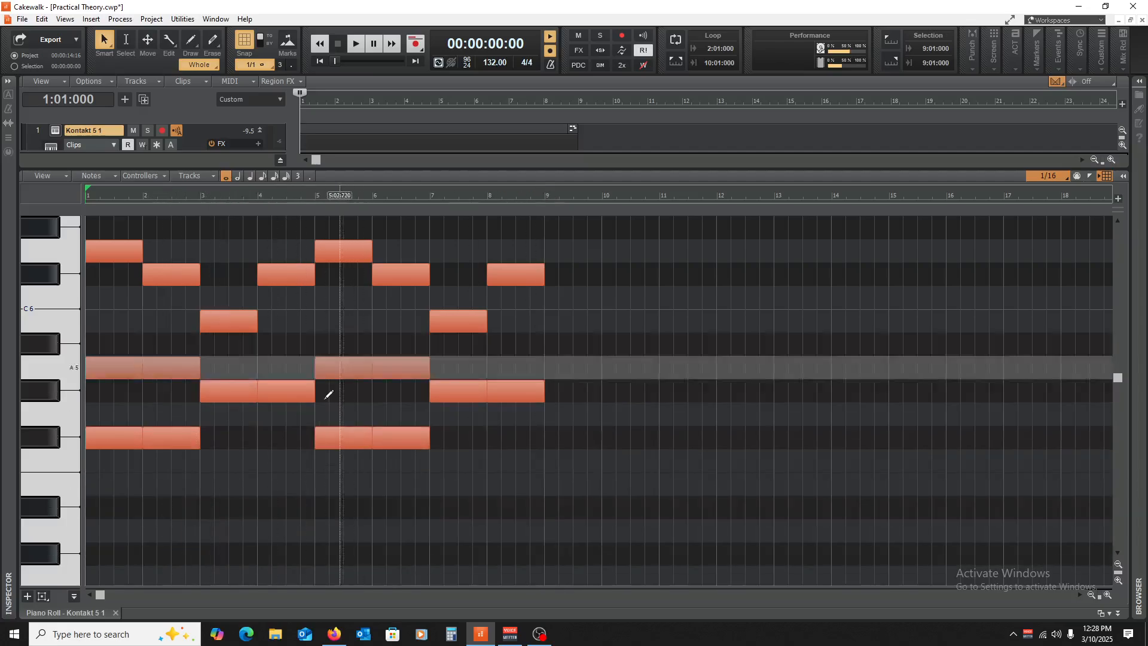
scroll(383, 371, up, 6)
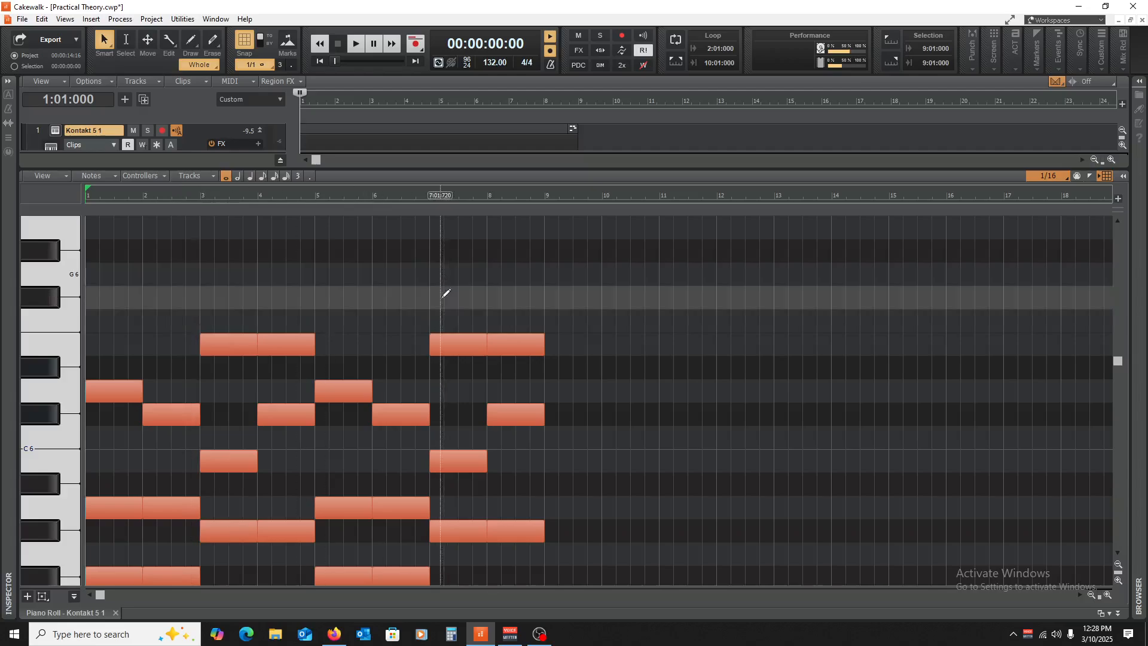
scroll(403, 442, down, 5)
scroll(404, 443, up, 2)
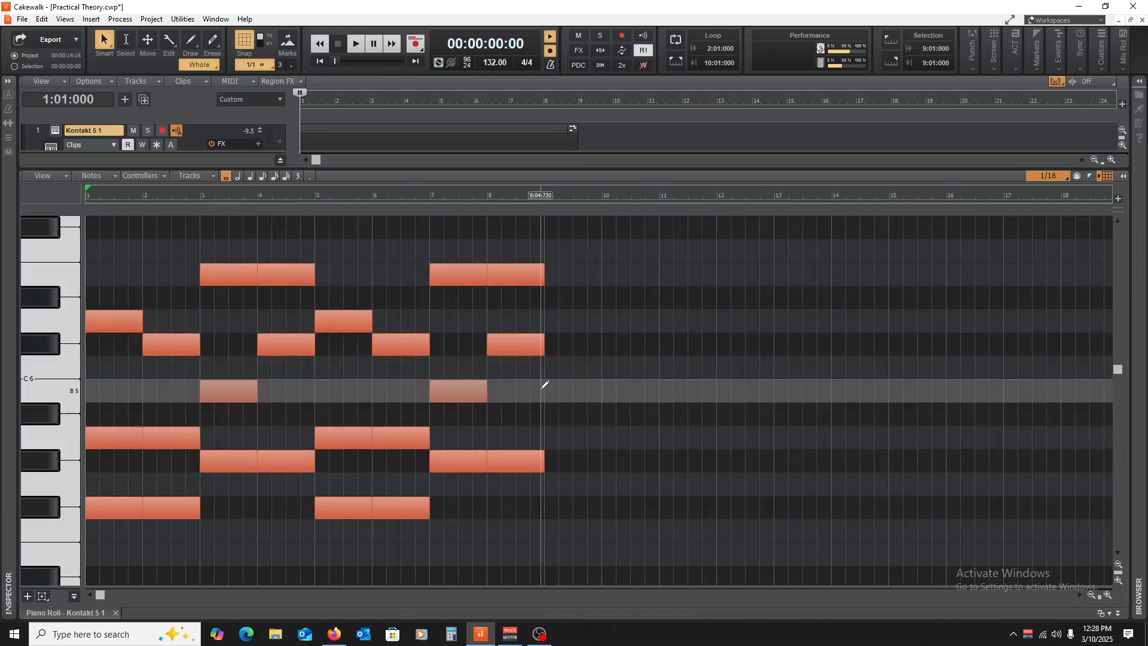
click(547, 388)
key(w)
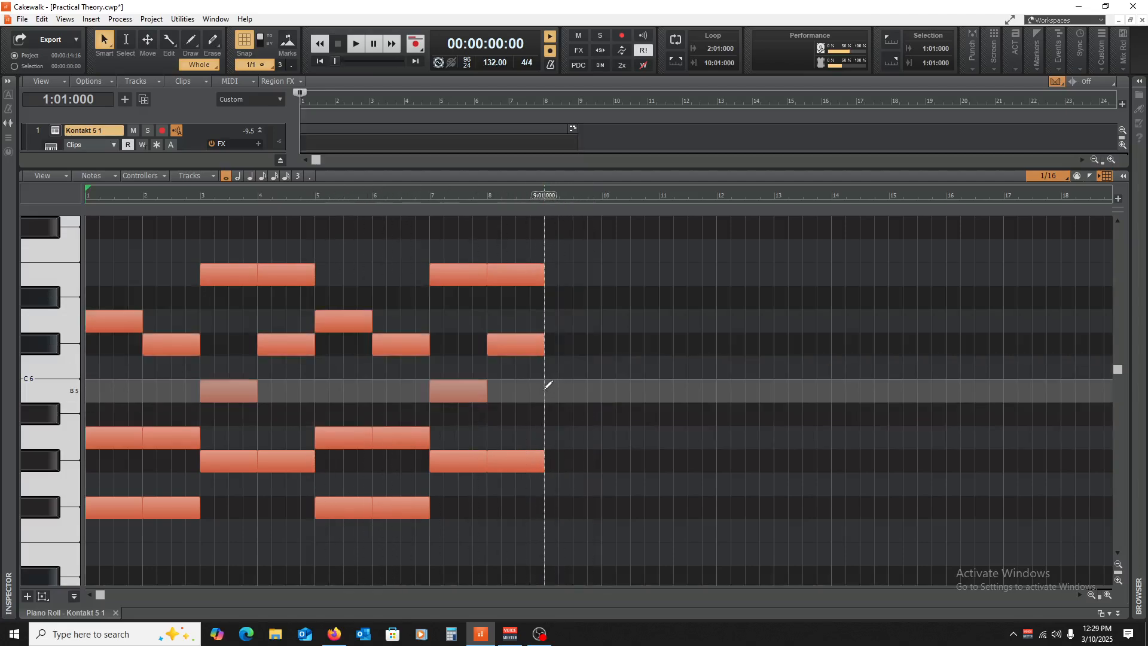
- Close the piano roll and switch to the How To Write A Song document in the browser
click(117, 613)
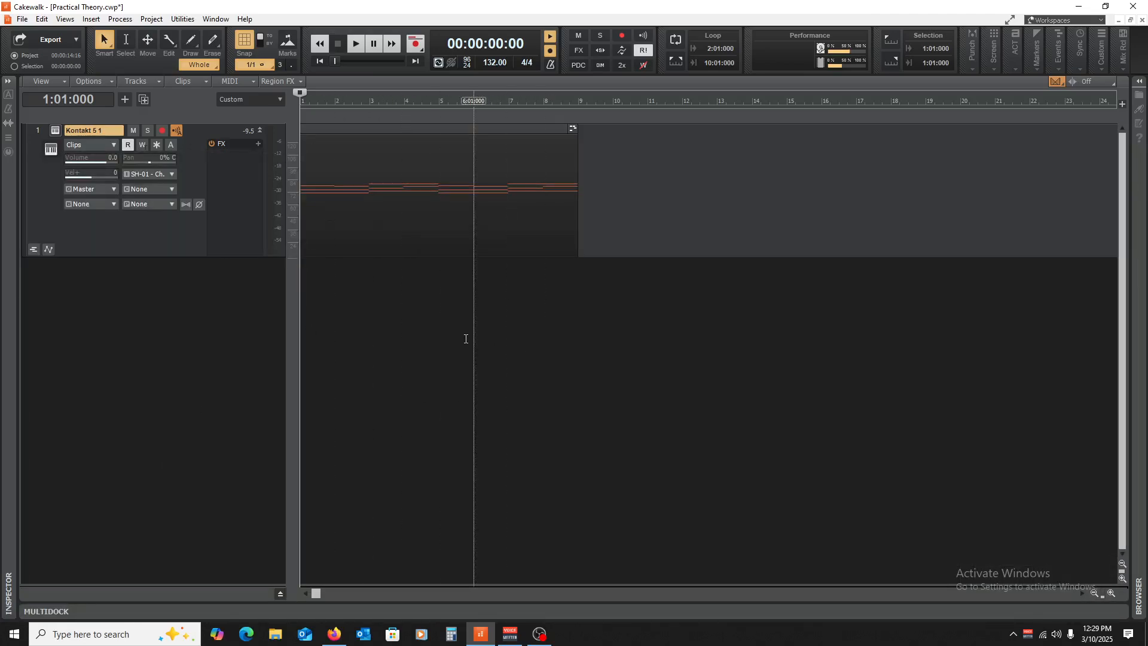
click(333, 634)
click(225, 13)
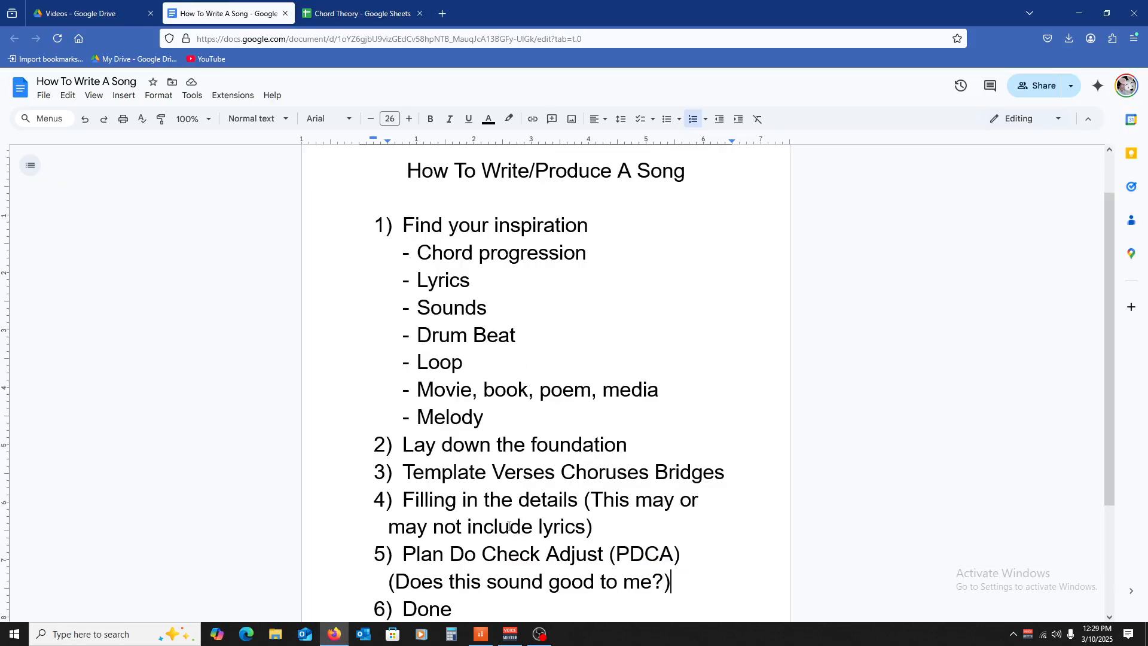
- Switch back to Cakewalk, collapse the Kontakt 5 track, and insert an ANA 2 soft synth as a simple instrument track
click(481, 633)
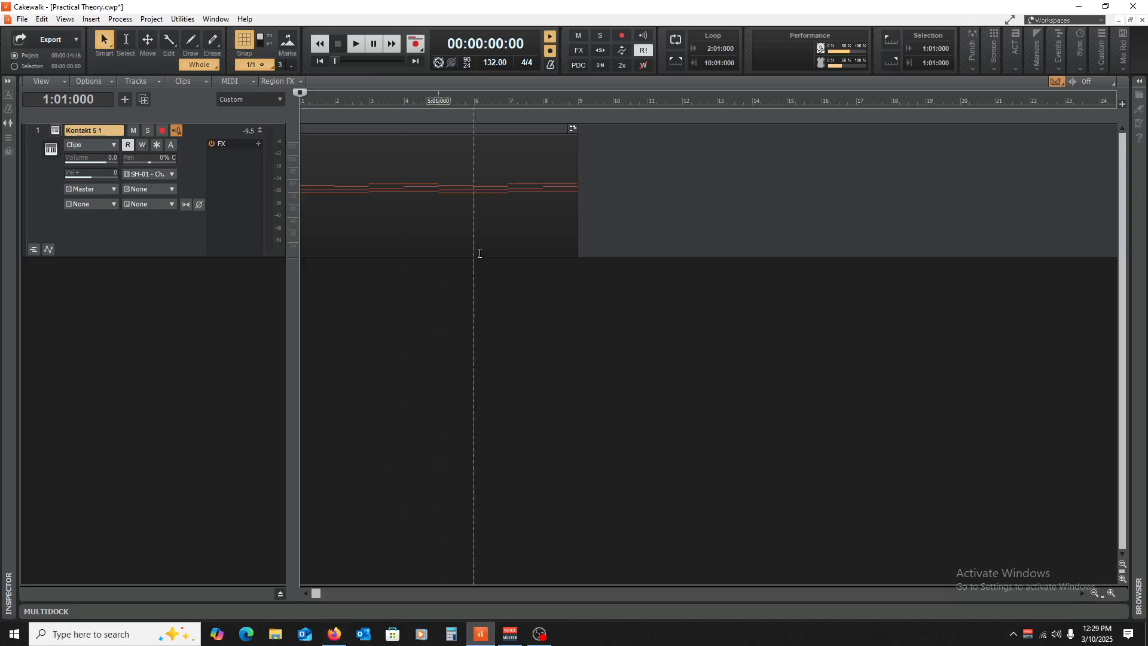
click(566, 324)
key(w)
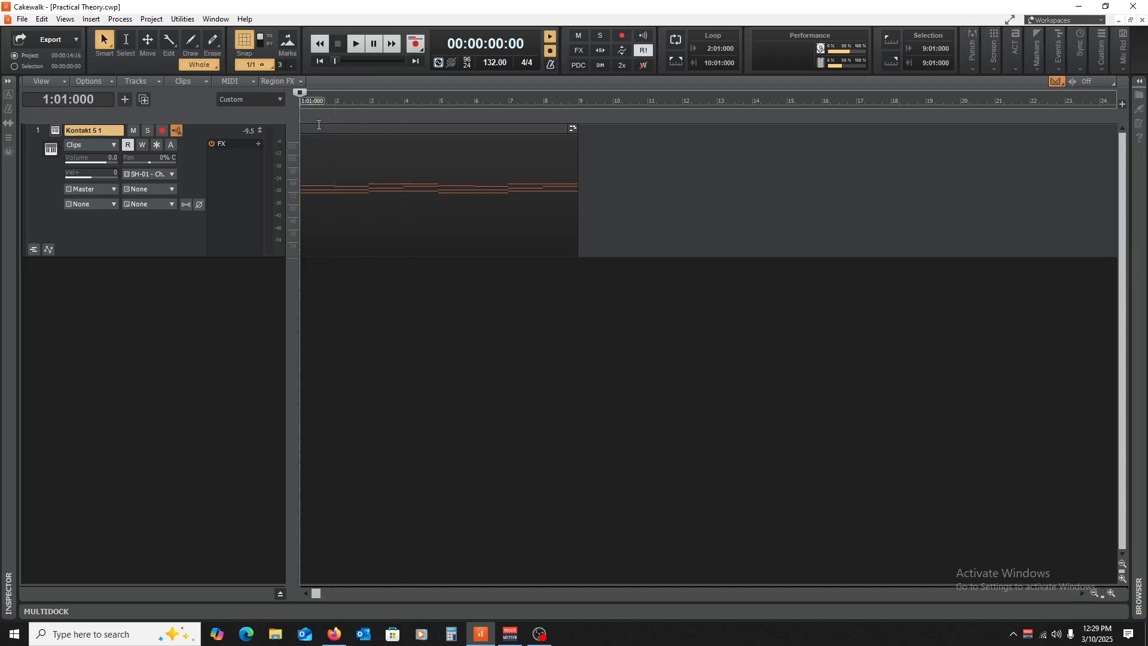
click(259, 130)
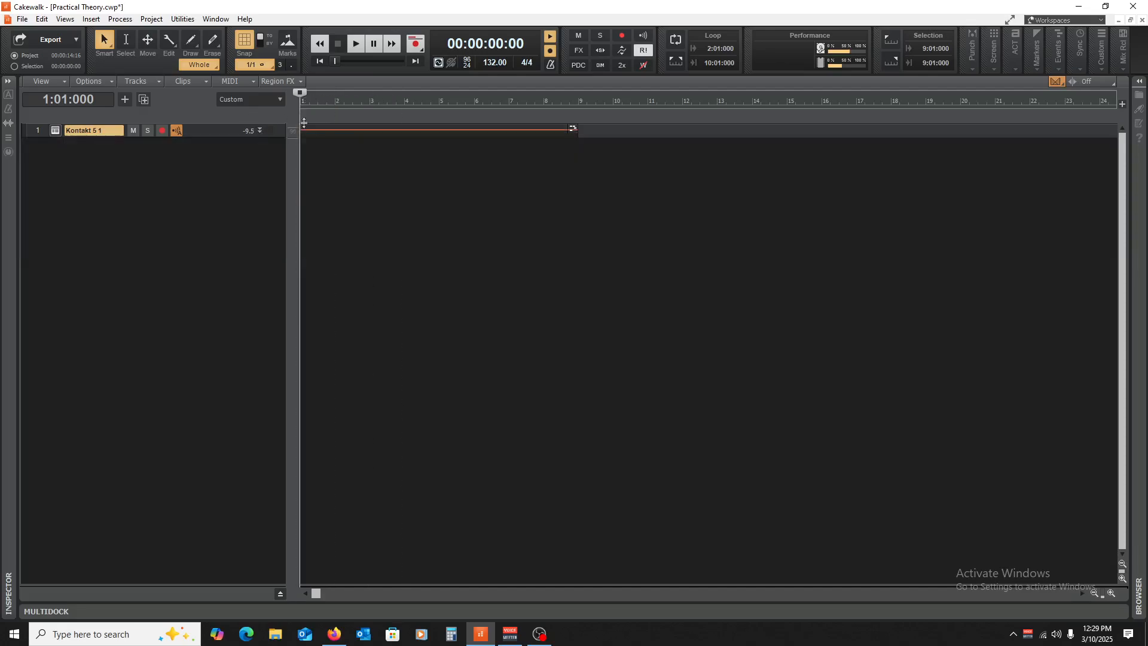
click(91, 19)
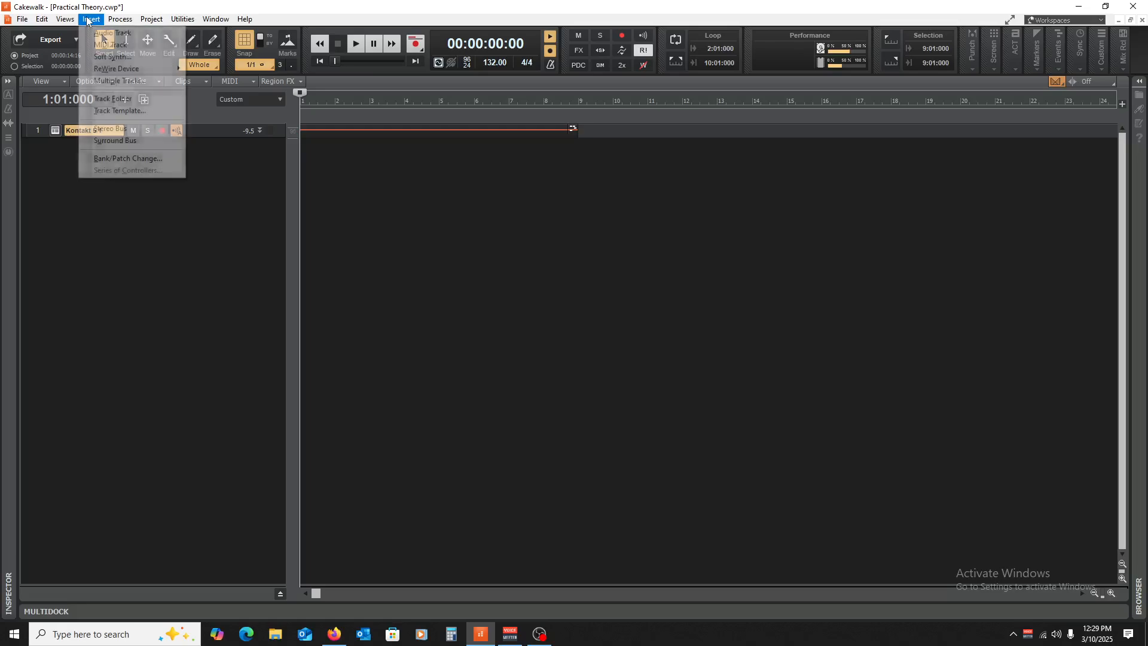
click(108, 58)
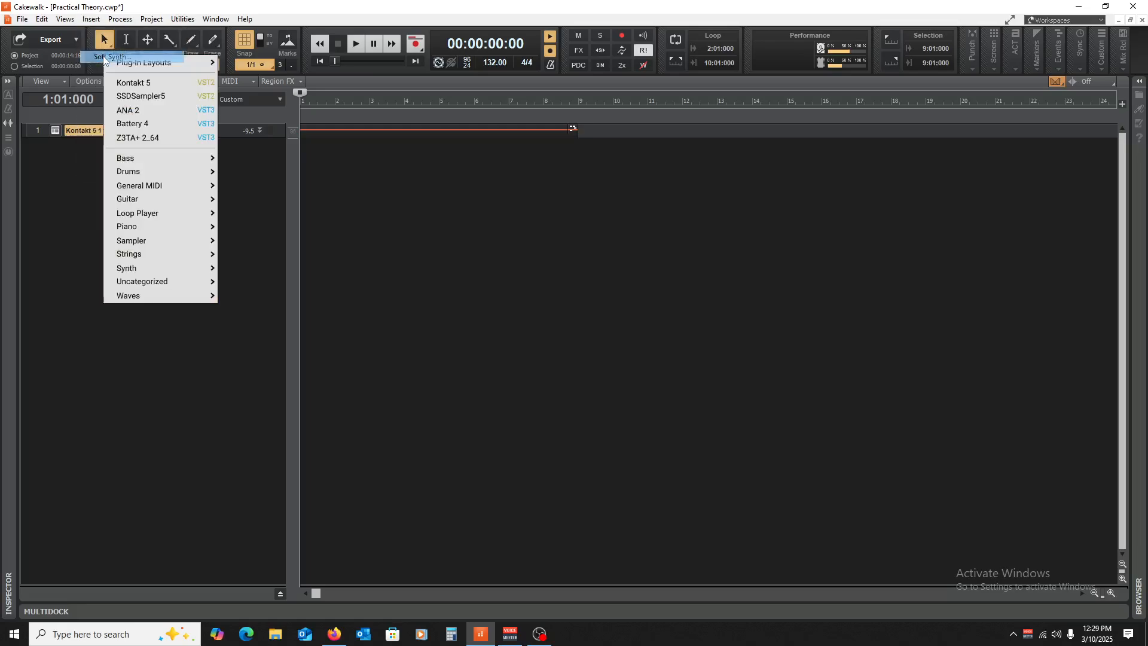
click(149, 112)
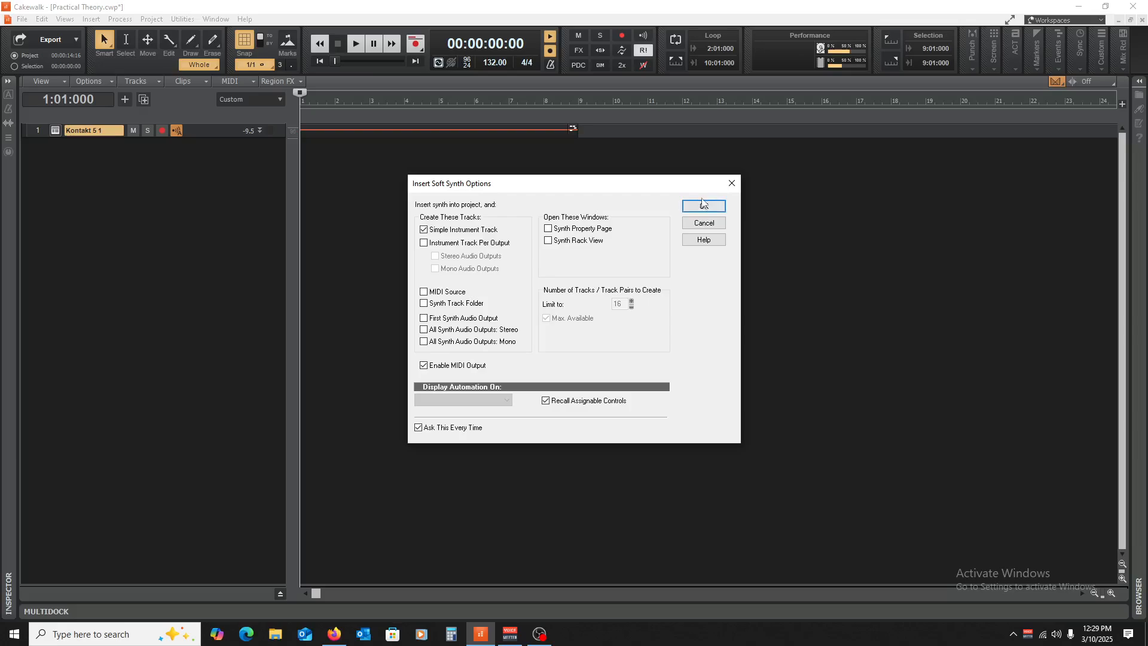
click(703, 207)
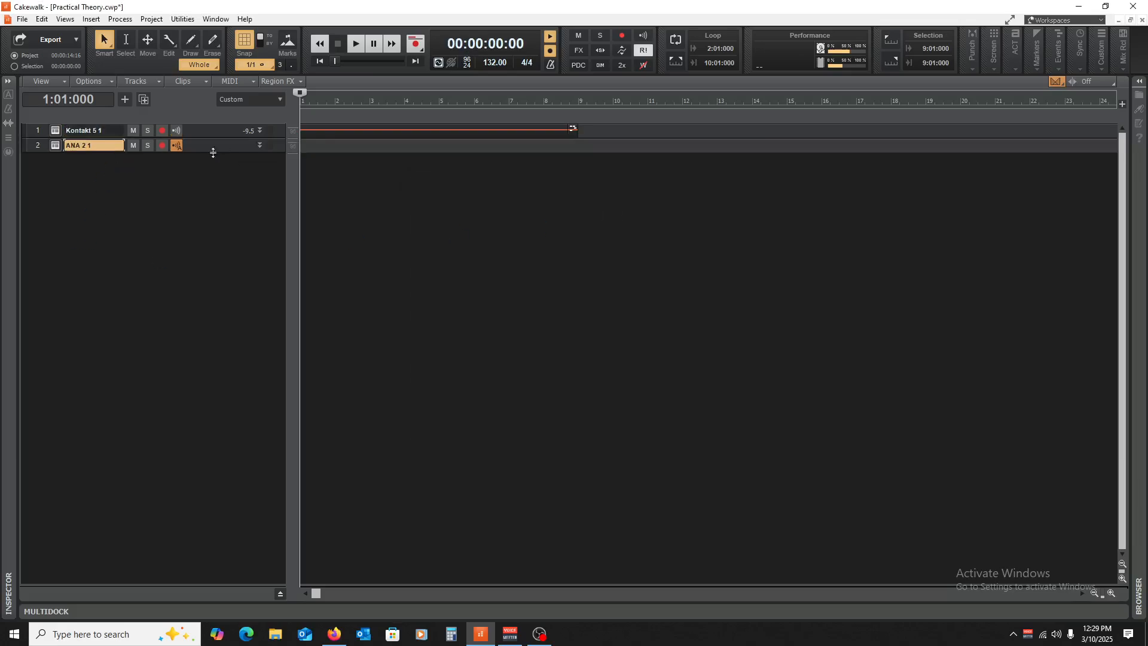
- Set the ANA 2 track's input to SH-01 MIDI channel 1, its output to Master, and its volume to -10.0
drag(206, 151, 228, 285)
click(160, 189)
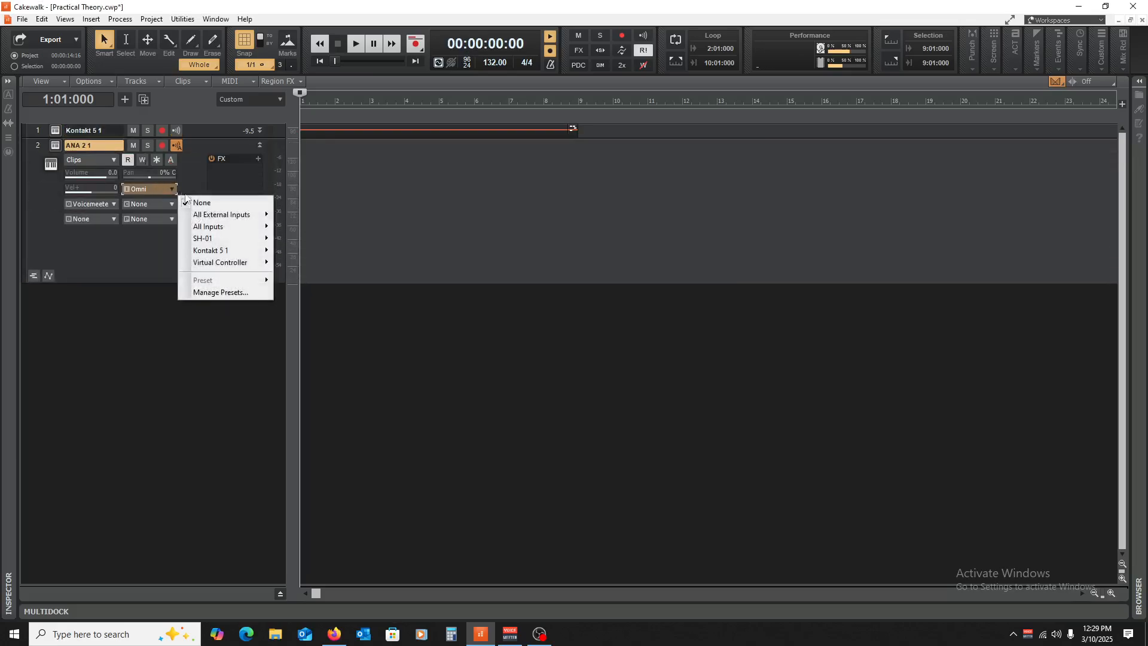
mouse_move(229, 244)
click(310, 250)
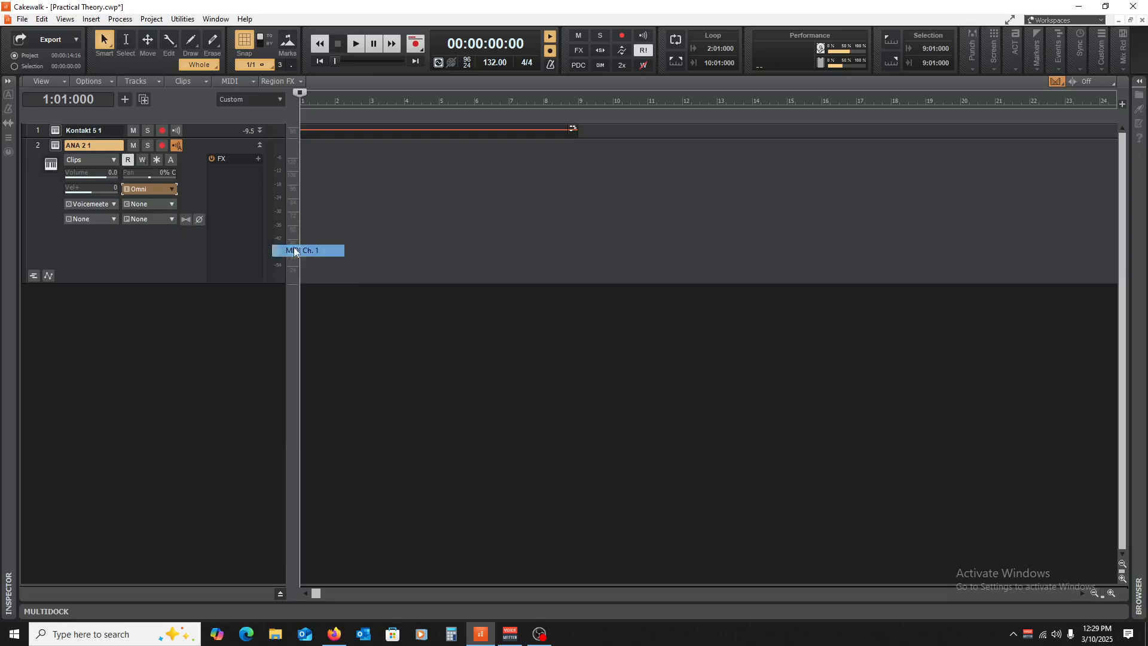
click(98, 205)
click(179, 380)
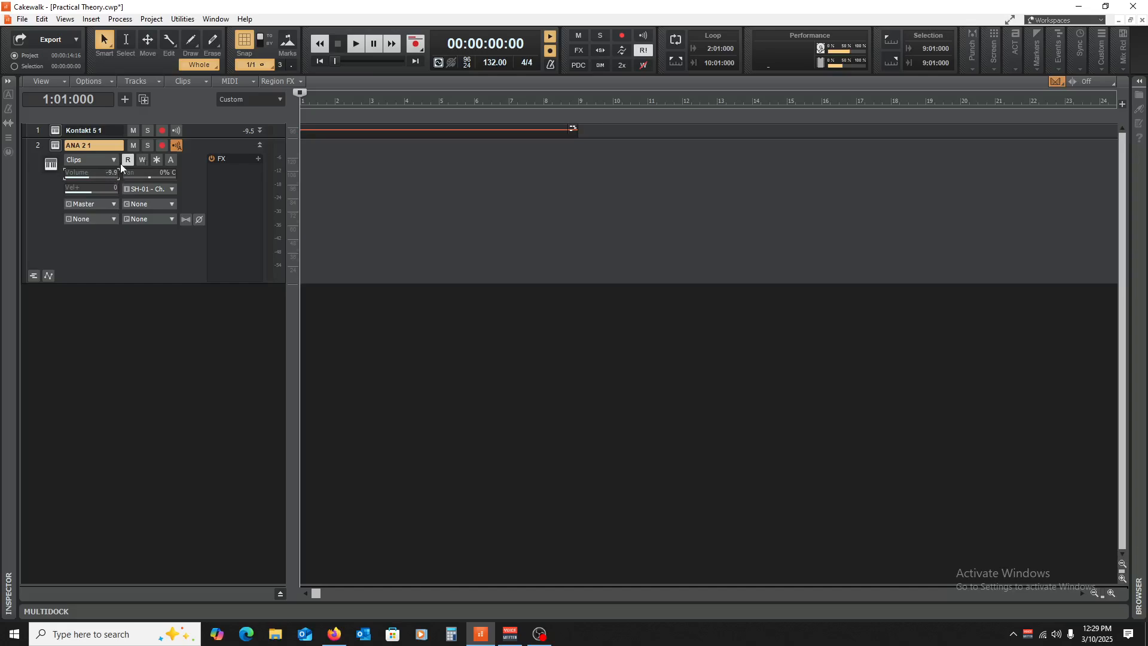
drag(89, 174, 88, 175)
- Expand the Kontakt 5 track, then open the ANA 2 synth and load the Rise of Iron preset from the Pads category
drag(218, 137, 240, 235)
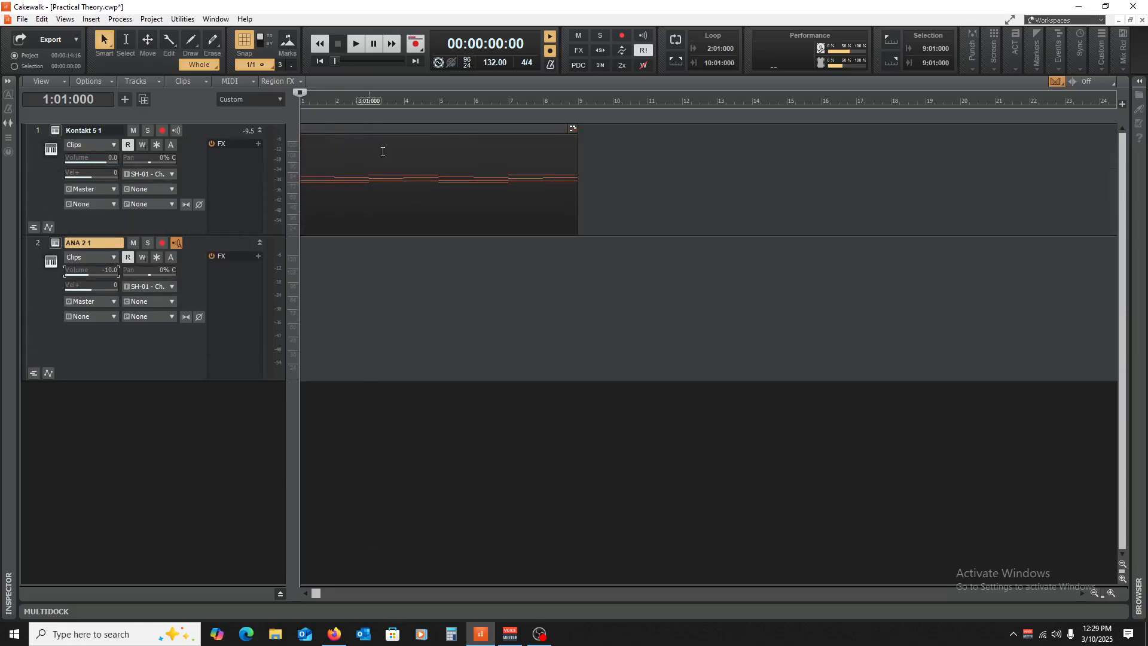
click(55, 243)
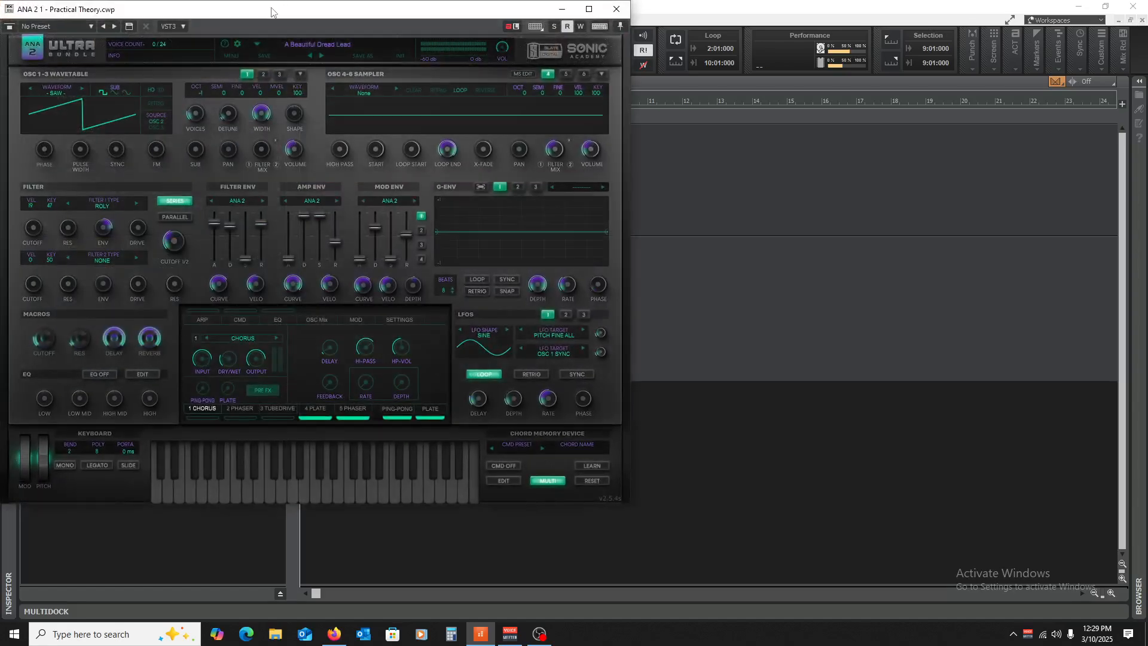
drag(271, 7, 503, 43)
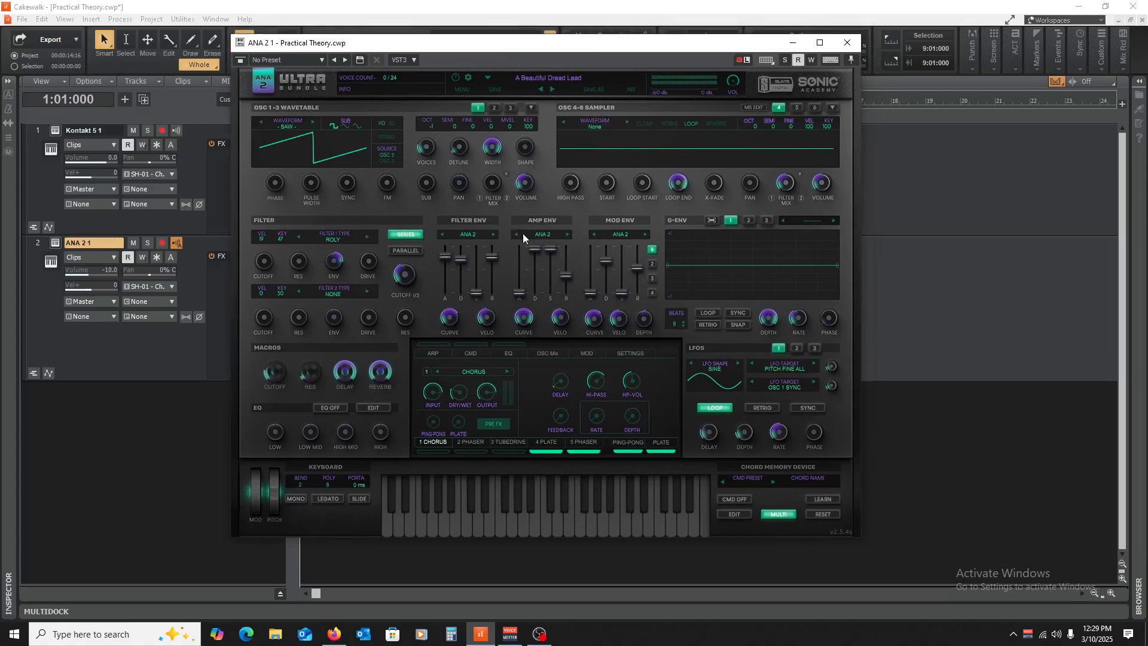
click(550, 77)
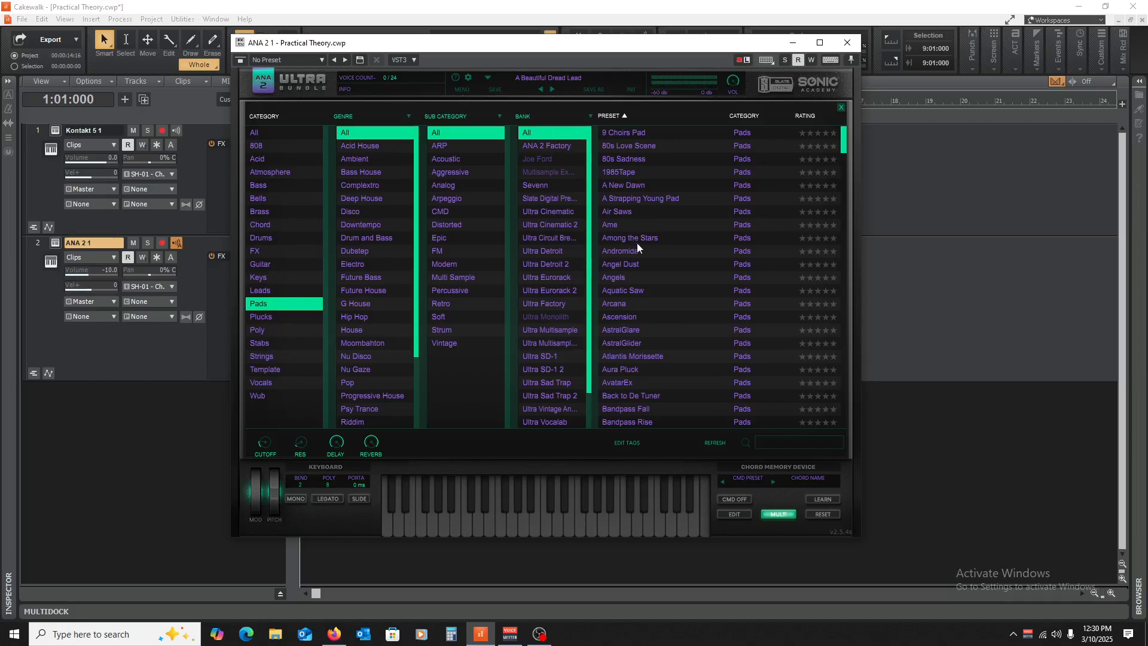
scroll(640, 251, down, 20)
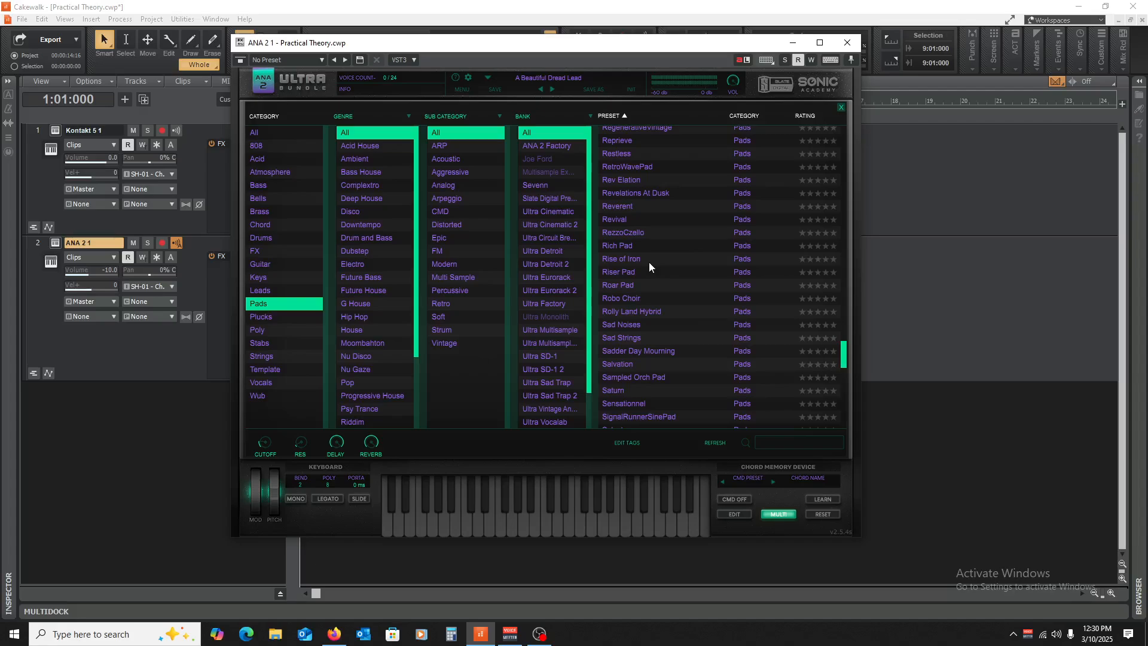
click(650, 263)
drag(600, 49, 848, 53)
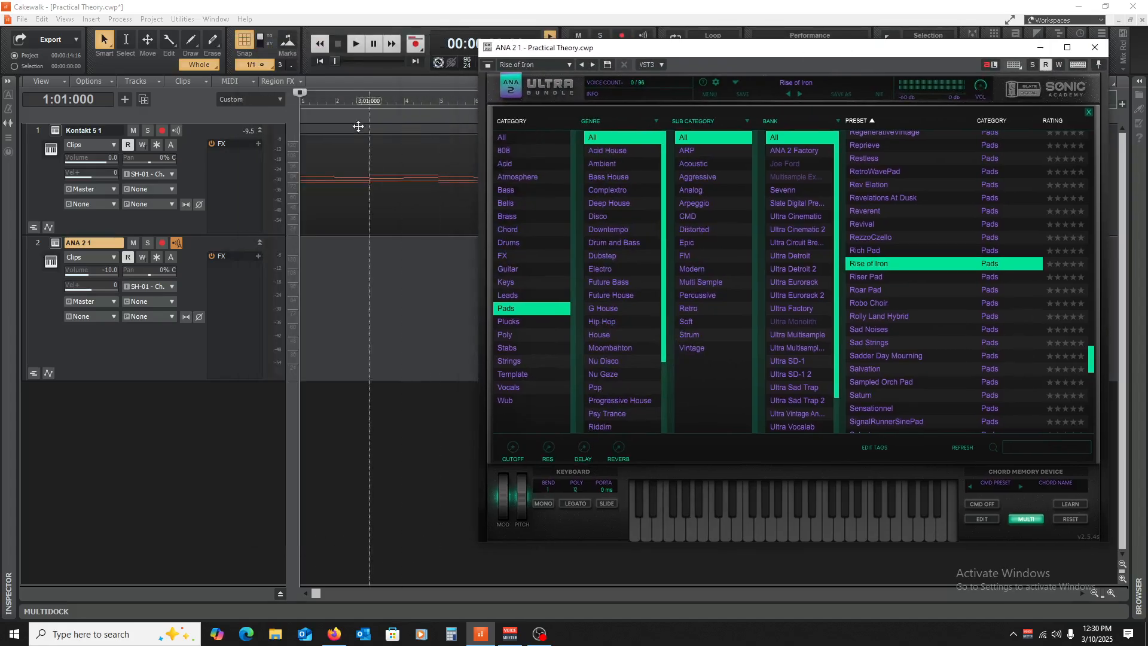
- Move the eight-bar chord clip from the Kontakt 5 track to the ANA 2 track, audition it, and close the synth window
click(327, 253)
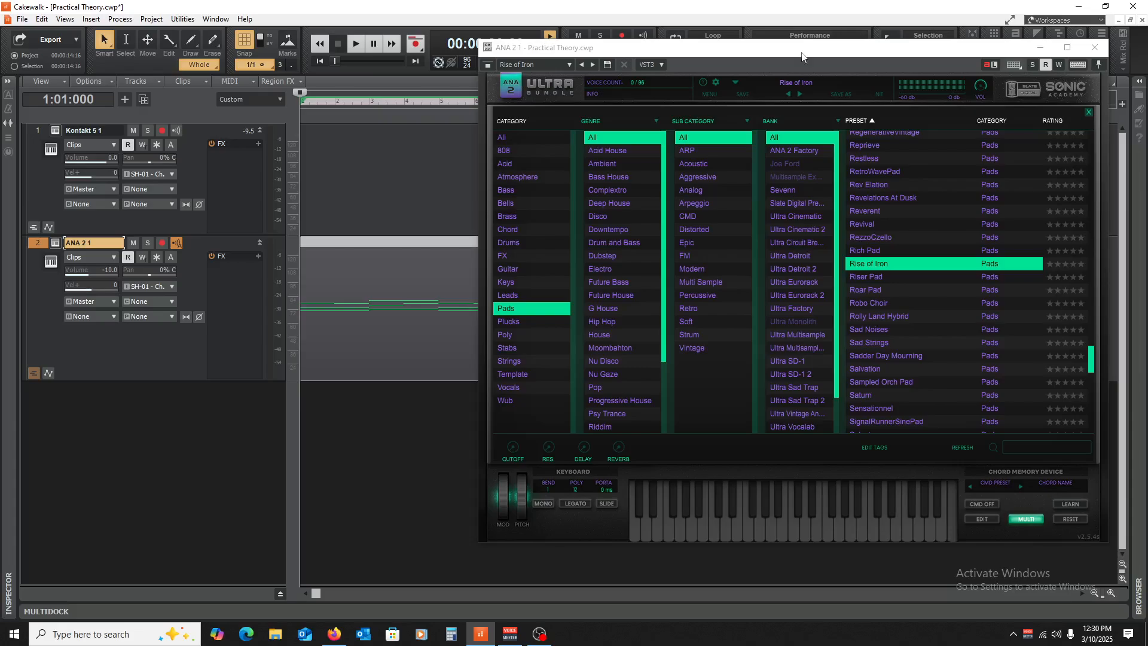
drag(802, 57, 693, 30)
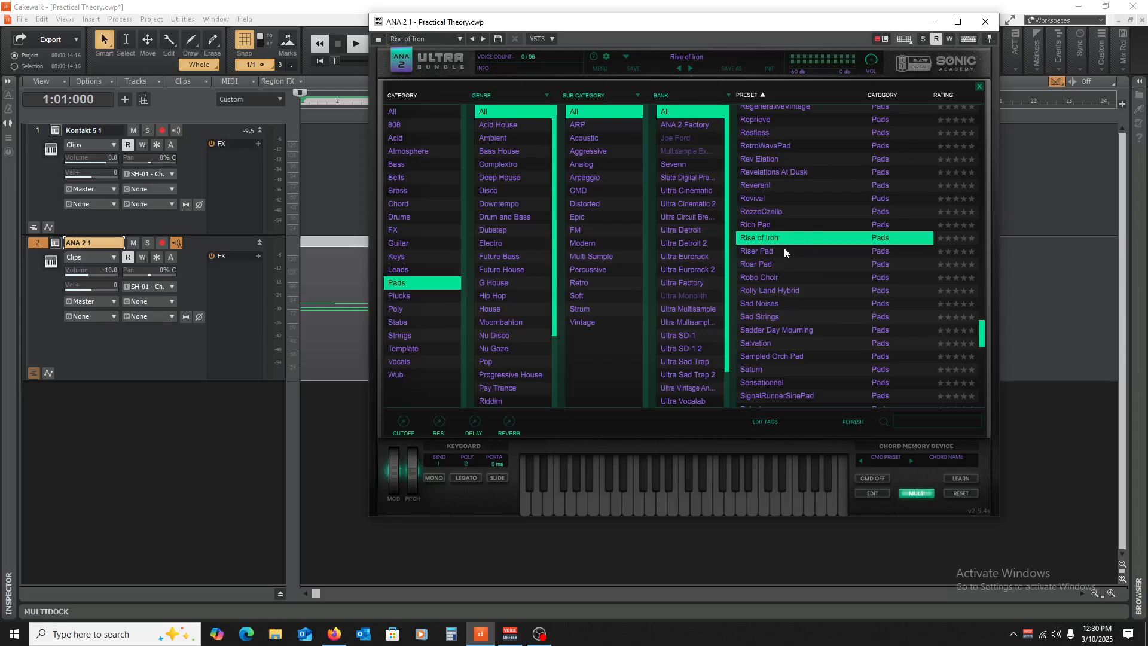
key(space)
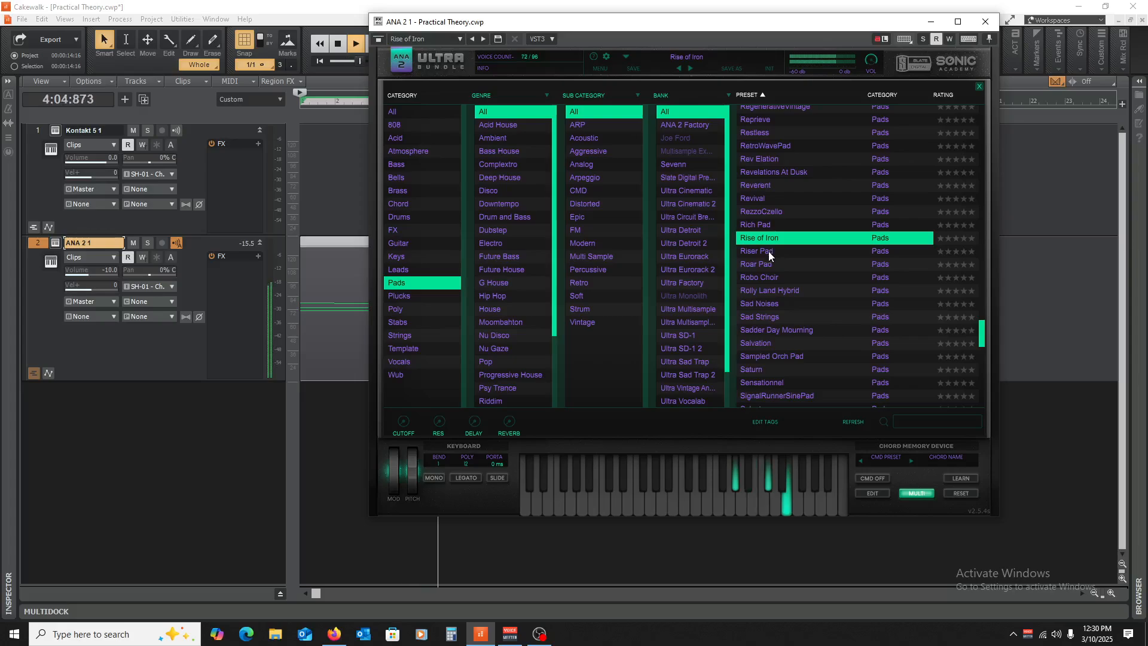
key(space)
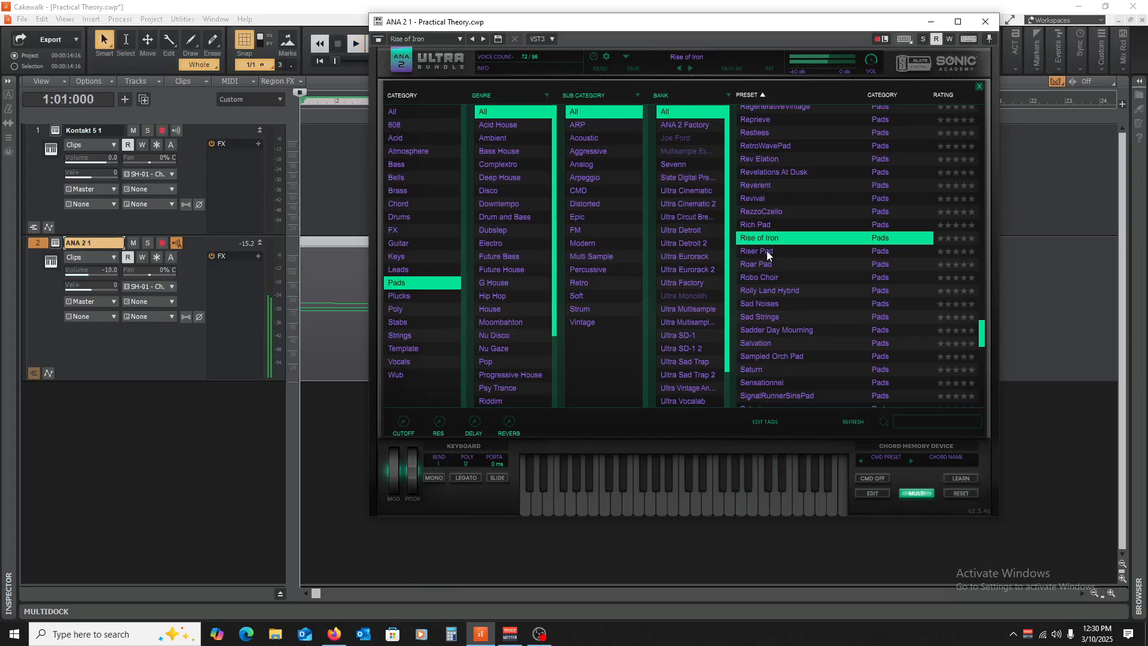
click(985, 22)
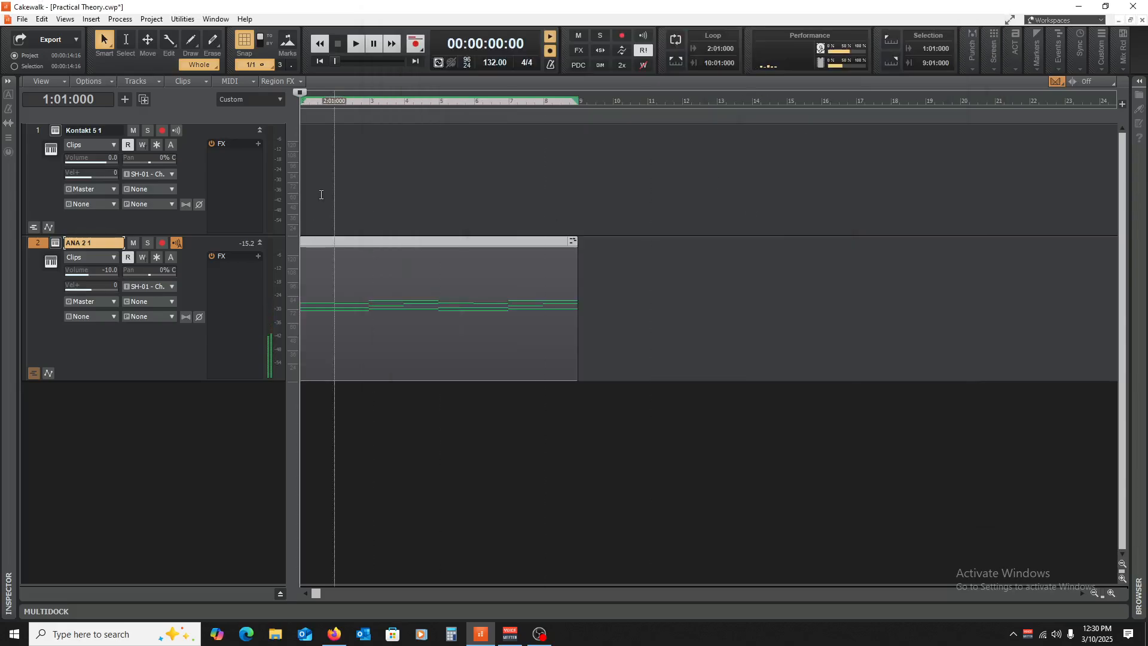
- Collapse the Kontakt 5 track, enlarge the ANA 2 track to play through its eight-bar progression, and collapse it again
click(260, 130)
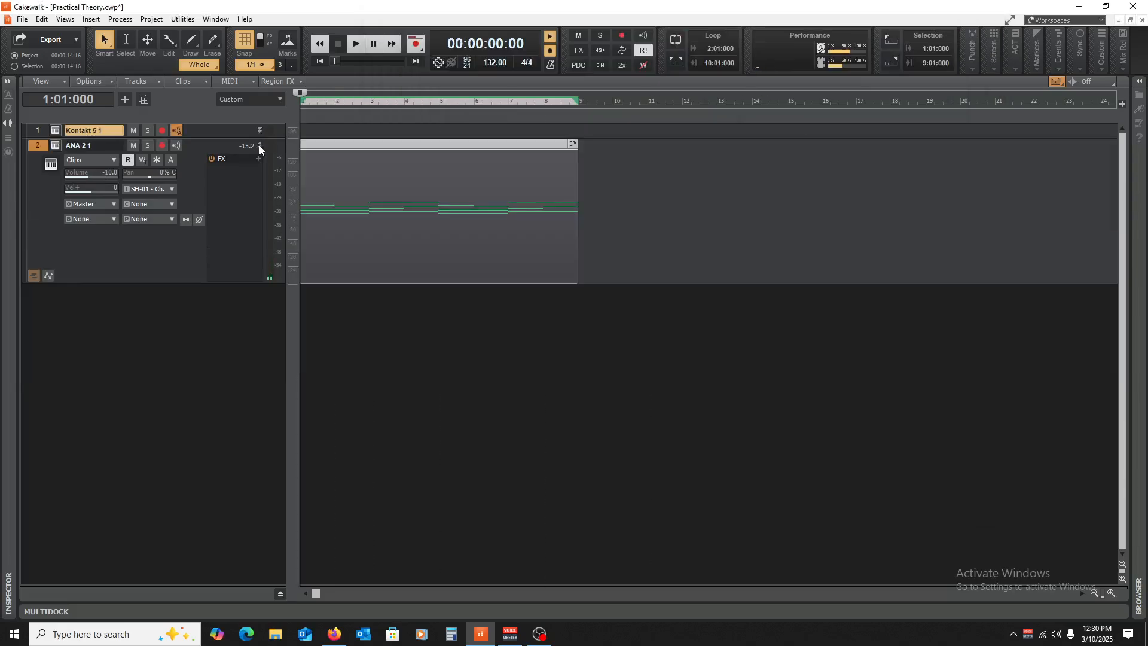
click(259, 145)
click(428, 266)
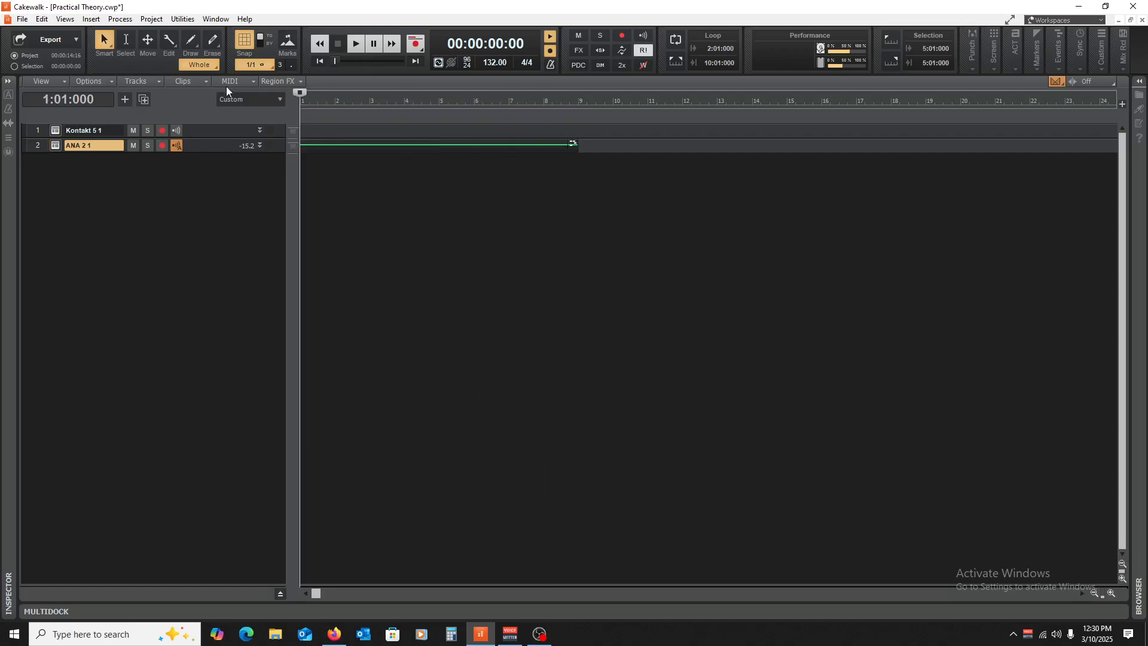
drag(200, 151, 188, 358)
key(space)
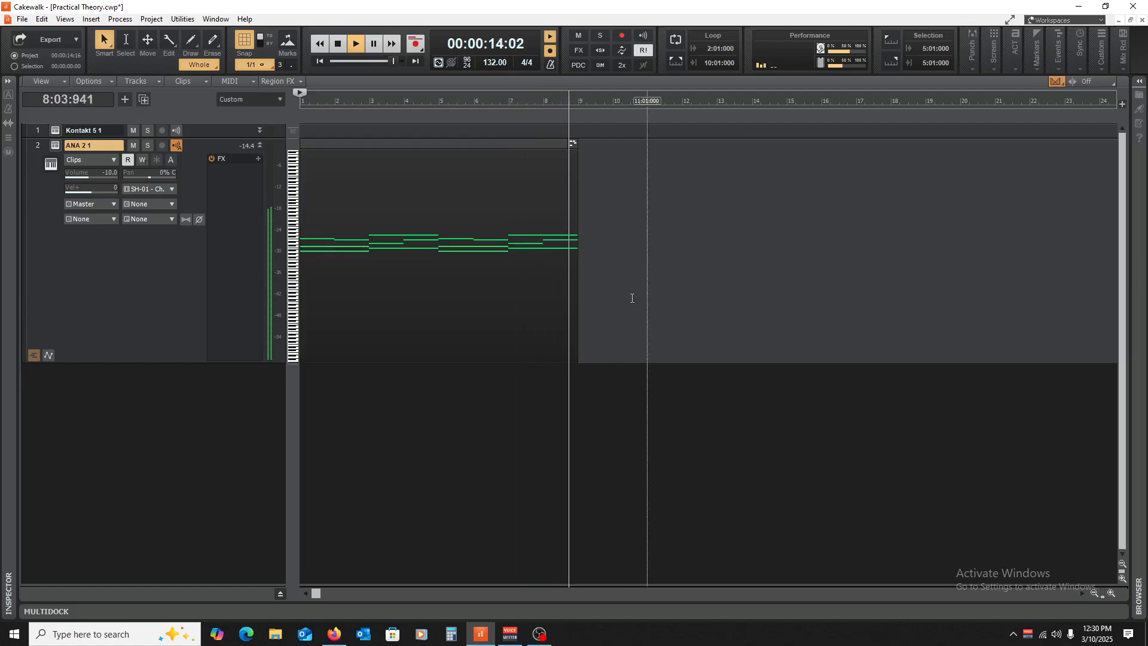
key(space)
click(260, 145)
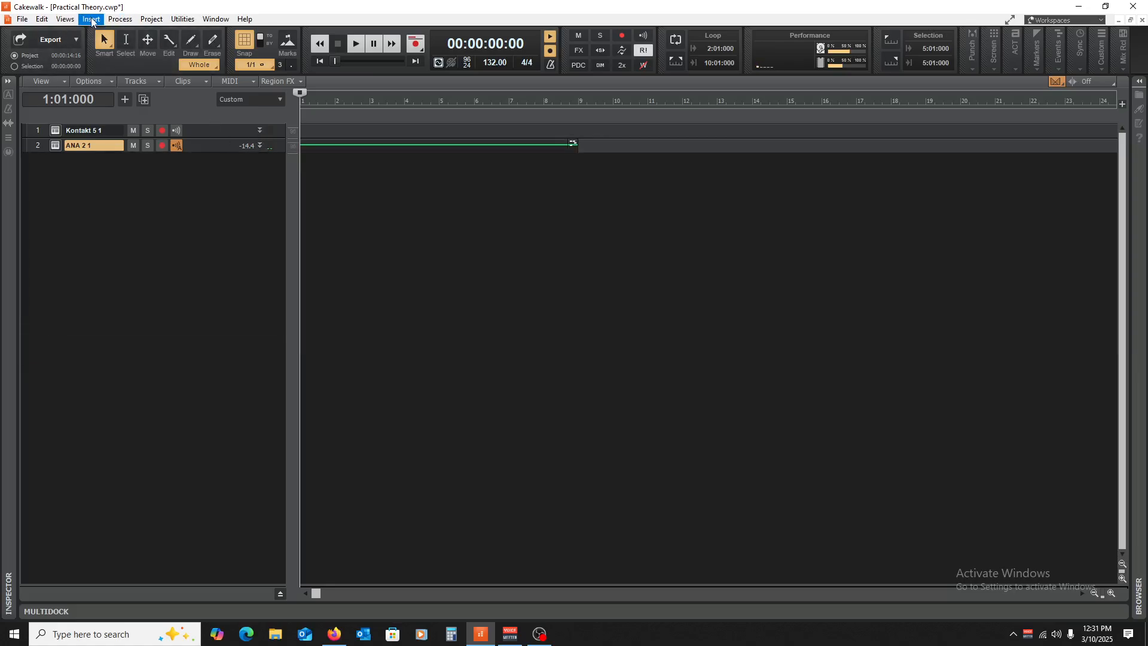
- Insert a Battery 4 soft synth as a simple instrument track
click(91, 21)
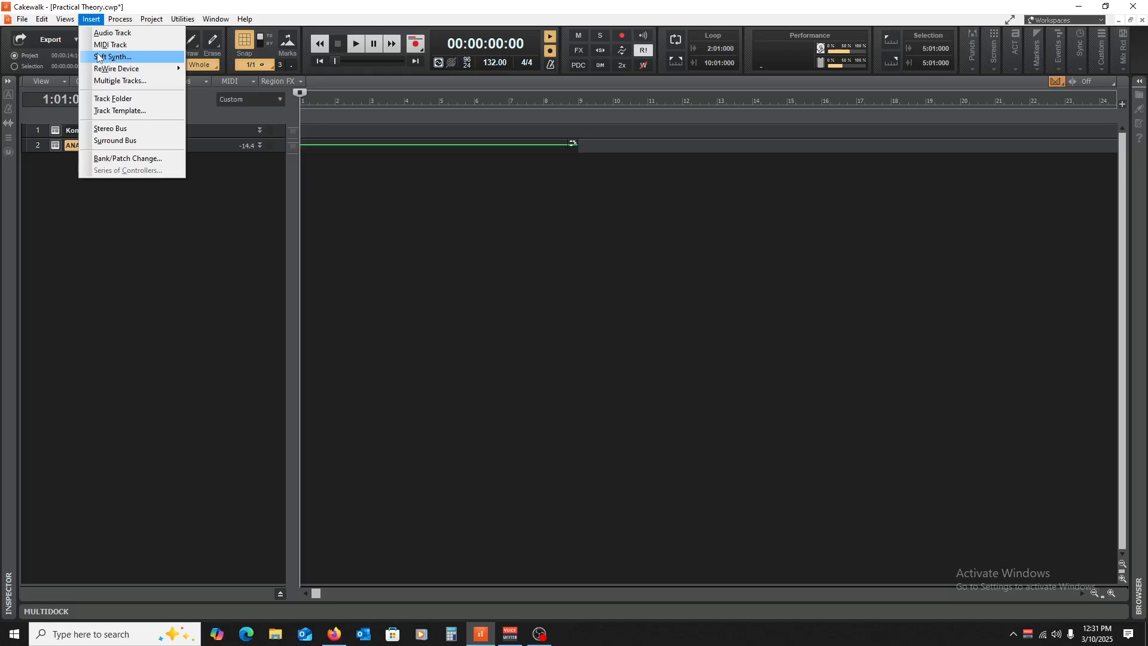
click(99, 56)
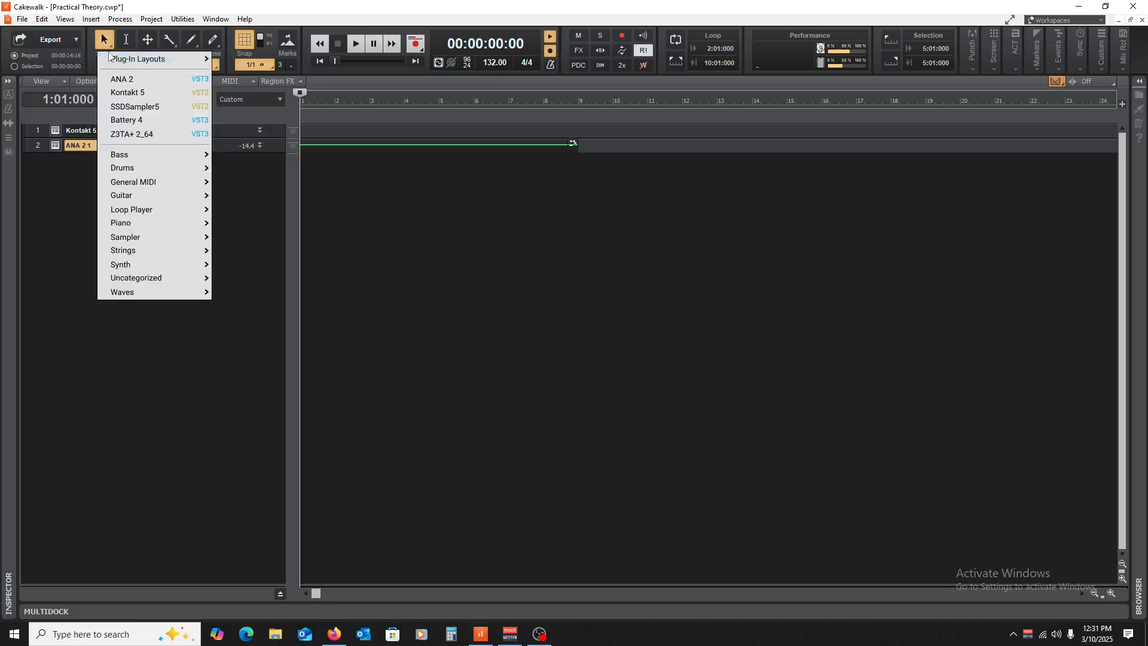
click(149, 120)
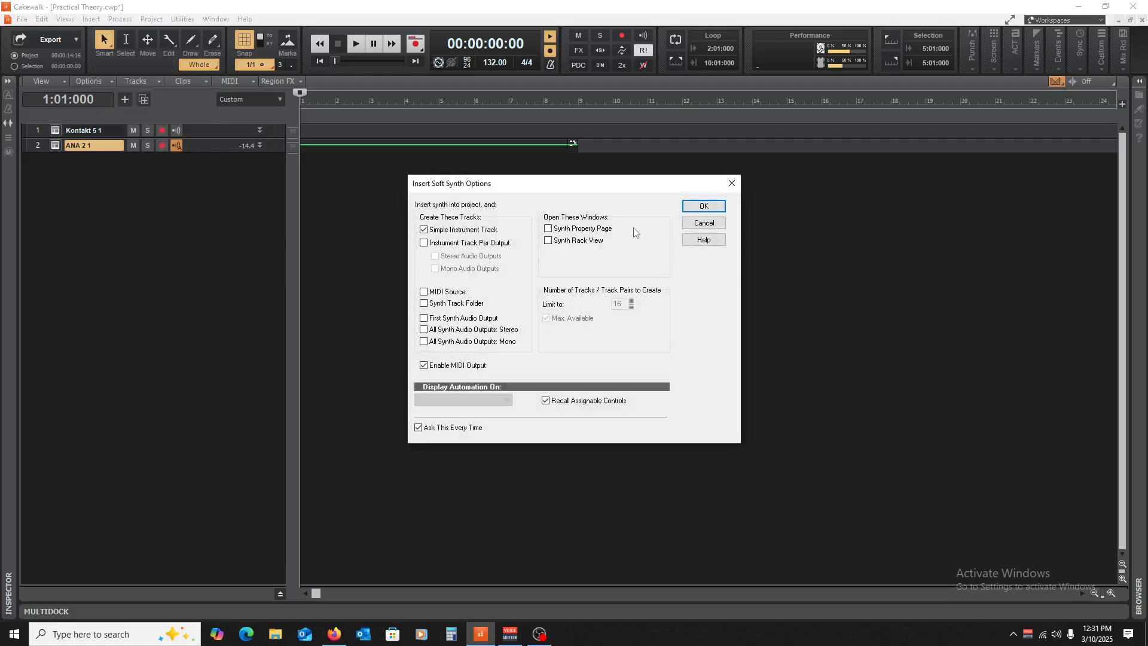
click(703, 206)
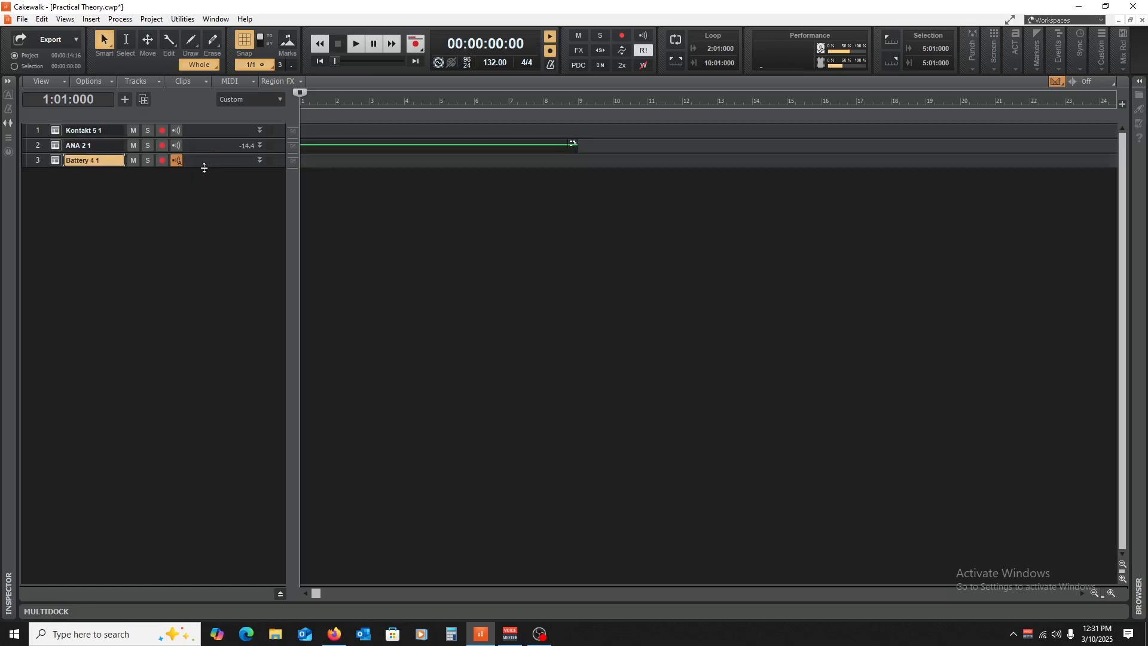
- Expand the Battery 4 track and set its input to SH-01 MIDI channel 1 and its output to Master
drag(204, 168, 194, 296)
click(165, 204)
mouse_move(233, 252)
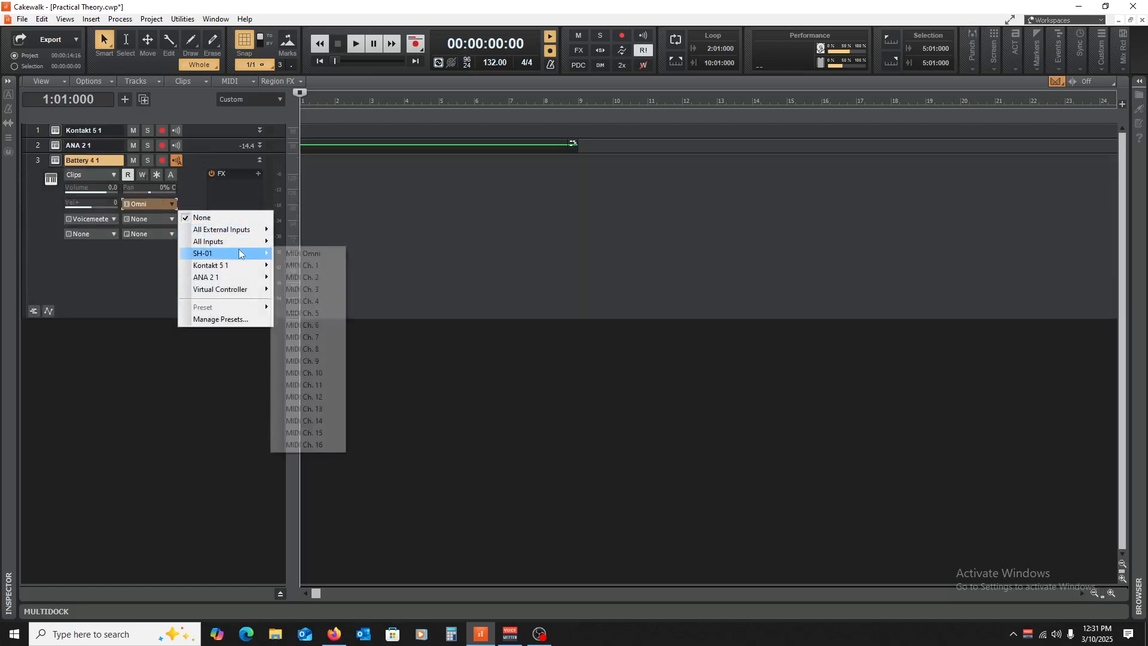
click(311, 265)
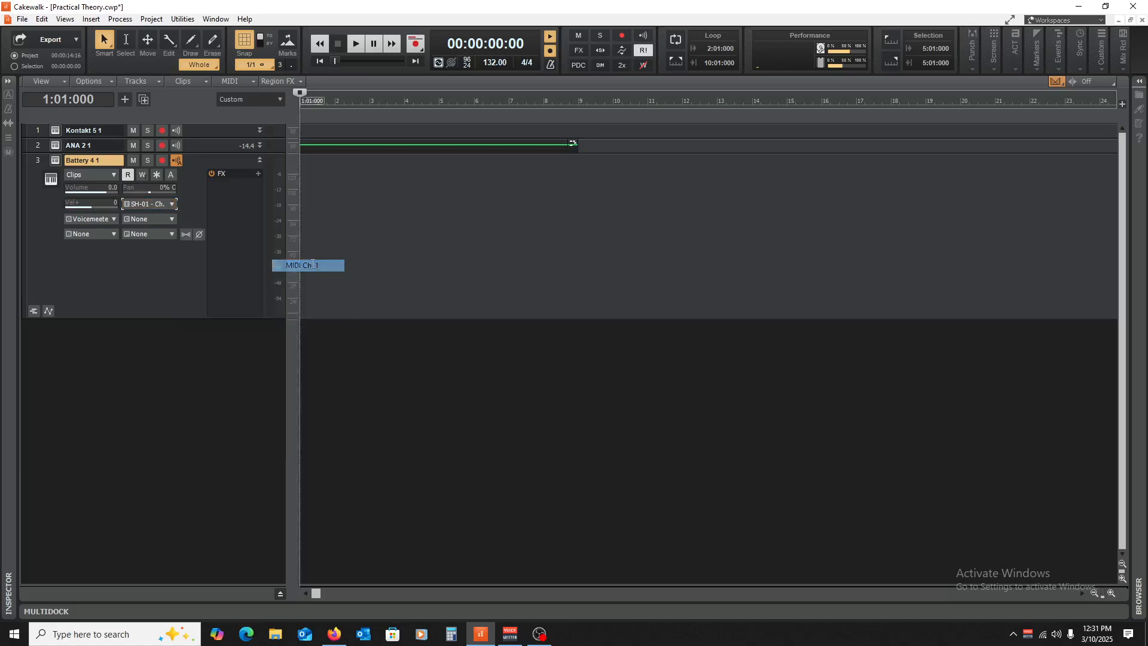
click(89, 219)
click(184, 394)
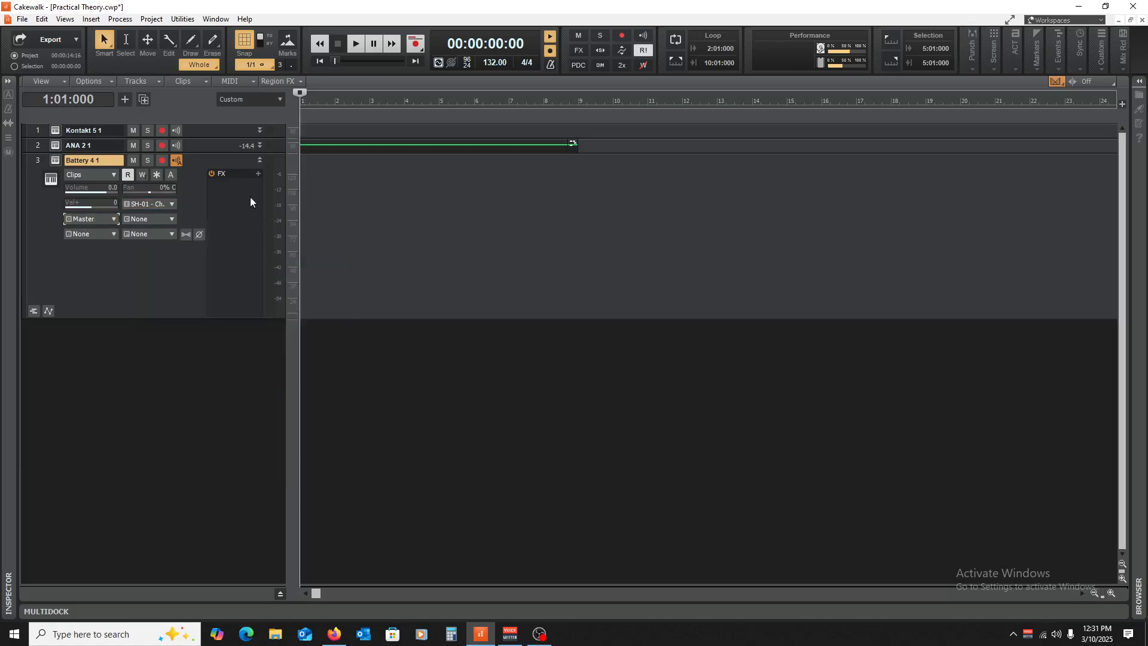
- Rename the ANA 2 track as Pad and the Battery 4 track as Drums
double_click(113, 147)
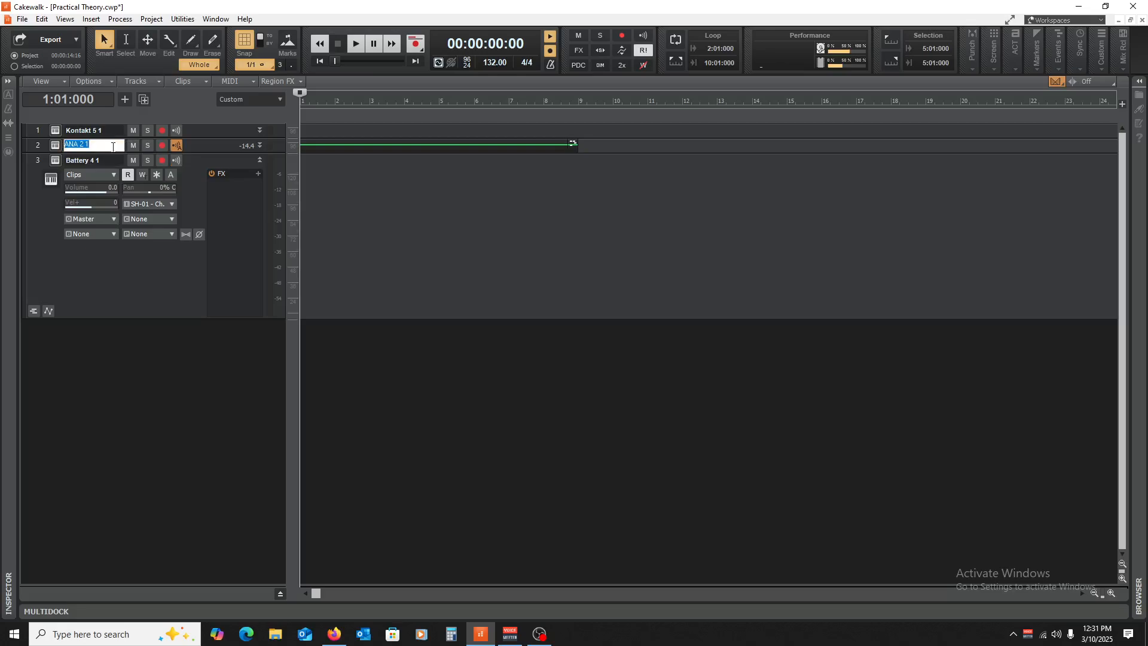
text(Pad)
double_click(95, 160)
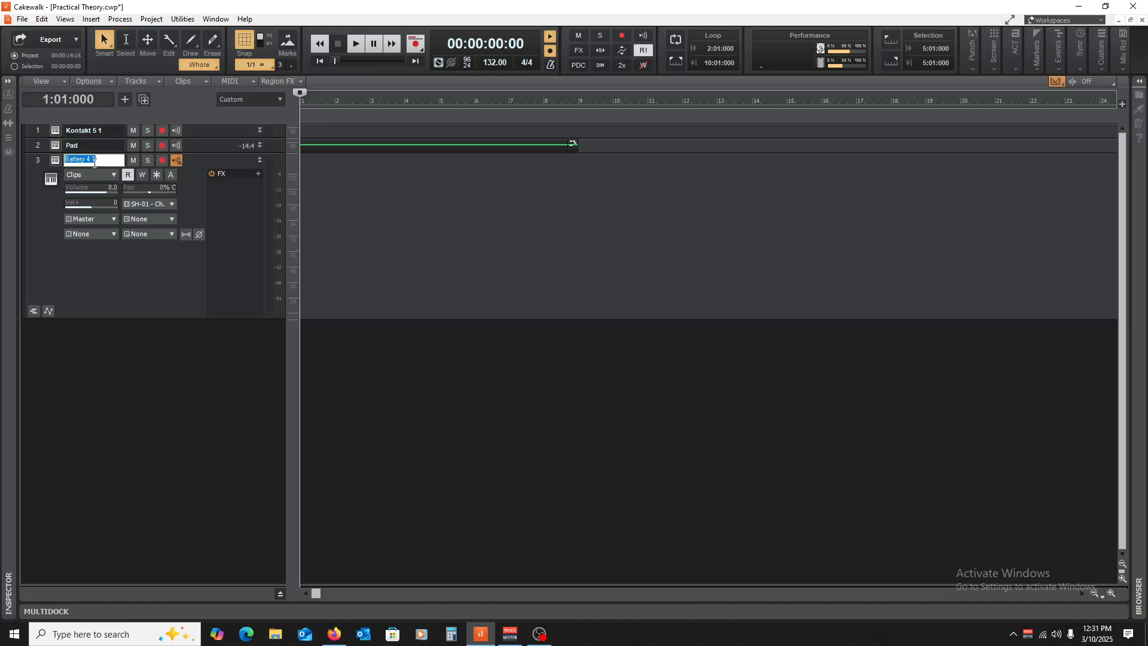
text(Drums)
click(334, 258)
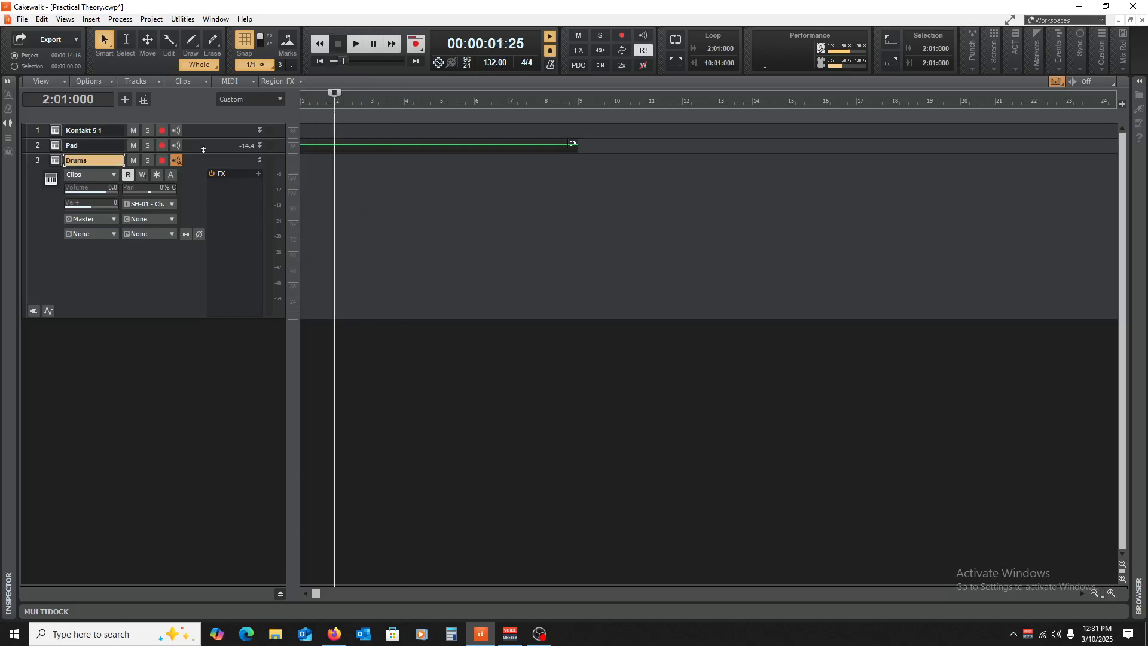
- Enlarge the Pad track, shorten the Drums track, return the playhead to the project start, and save the project
drag(212, 154, 200, 233)
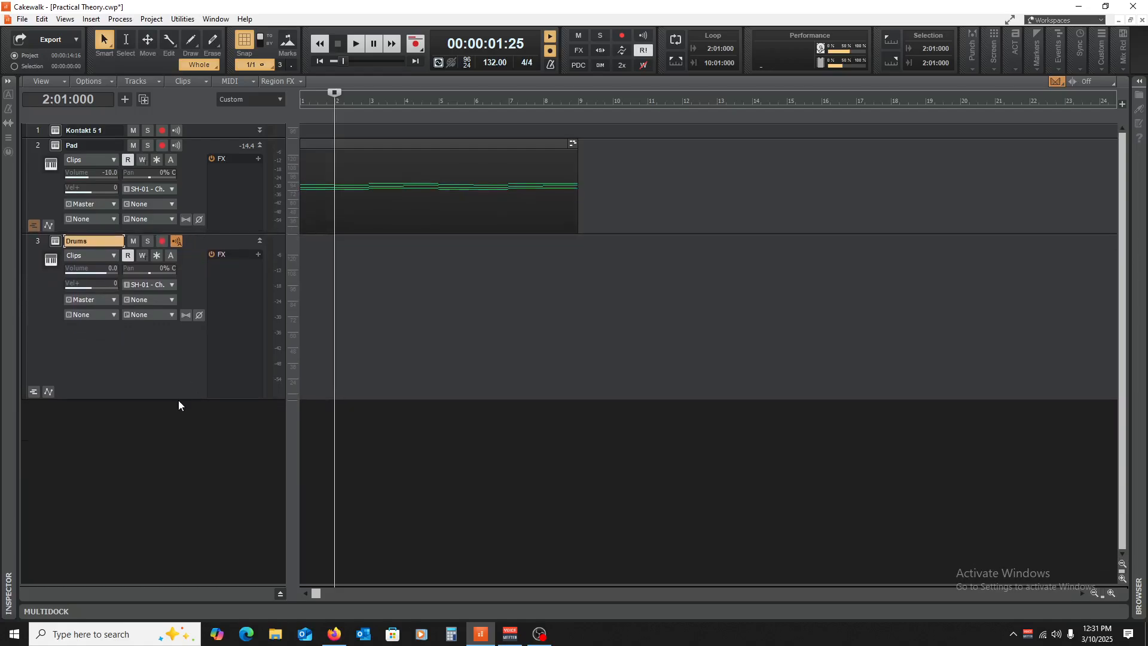
drag(178, 398, 185, 330)
click(430, 378)
key(w)
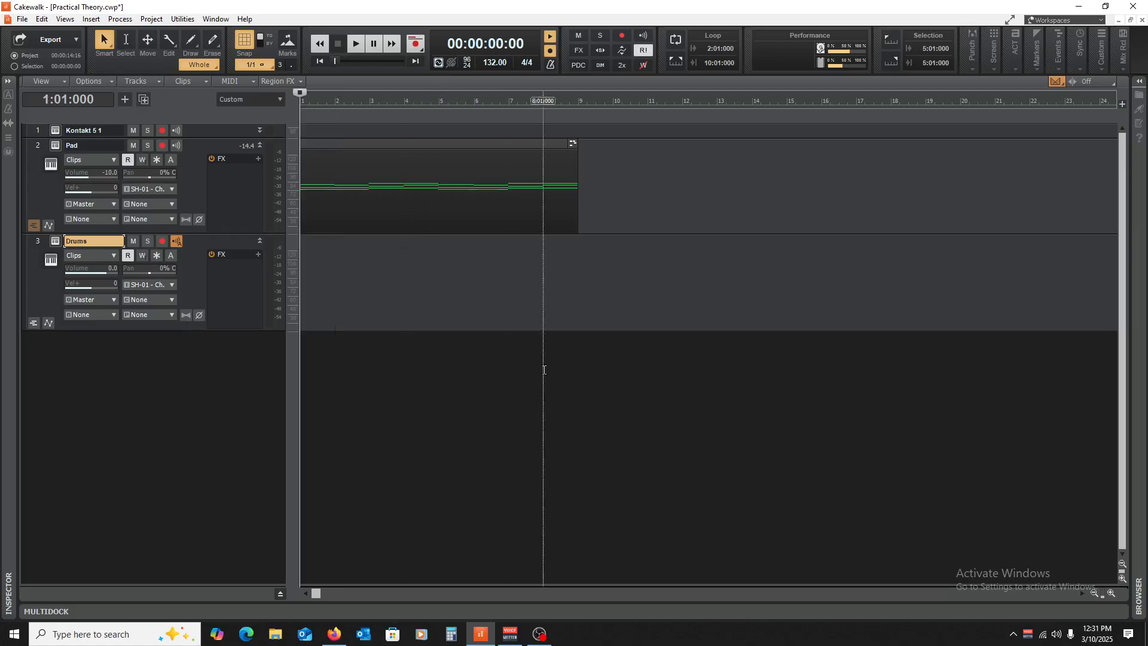
key(ctrl+s)
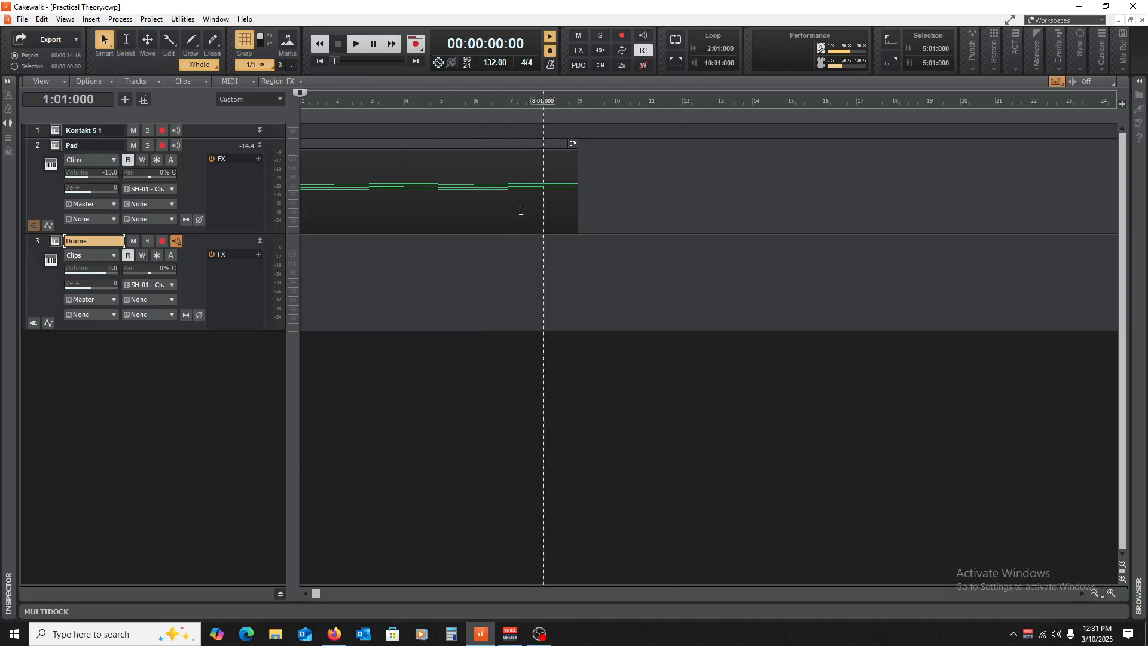
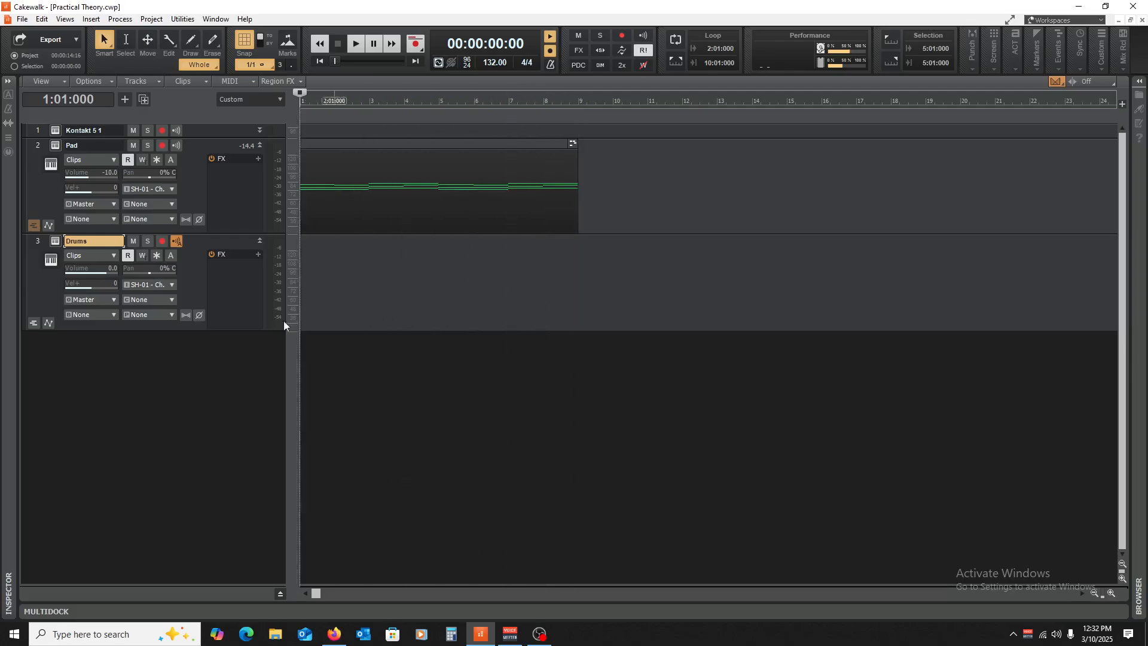
- Open the Battery 4 instrument of the Drums track and load the Glowstix Kit from its factory kits
click(55, 242)
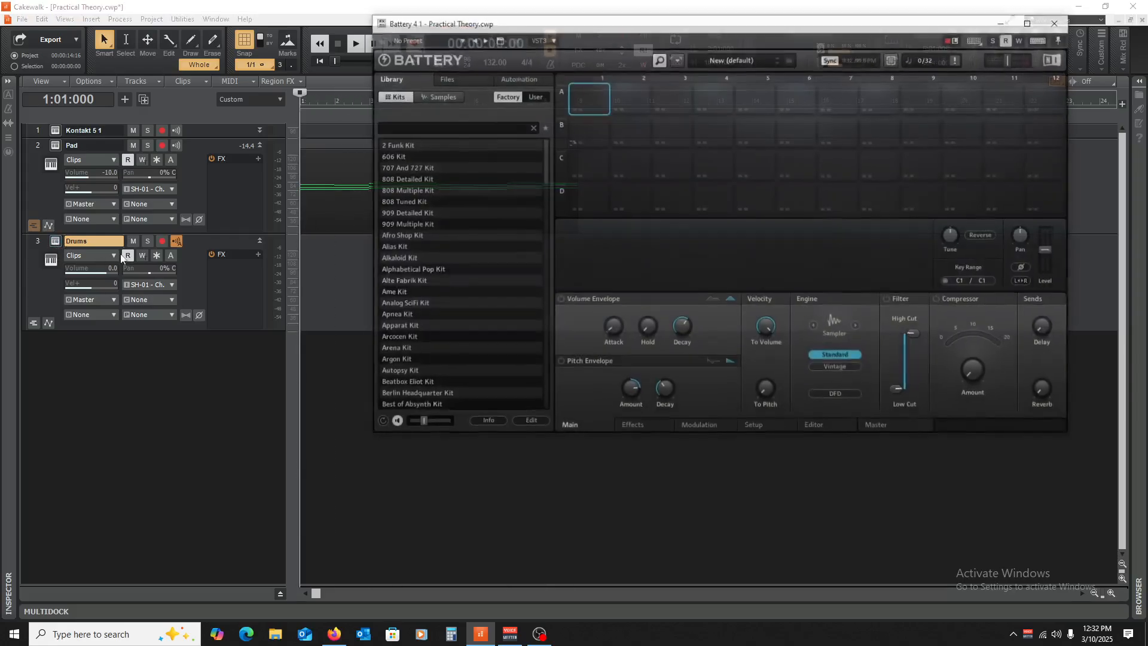
drag(721, 27, 595, 63)
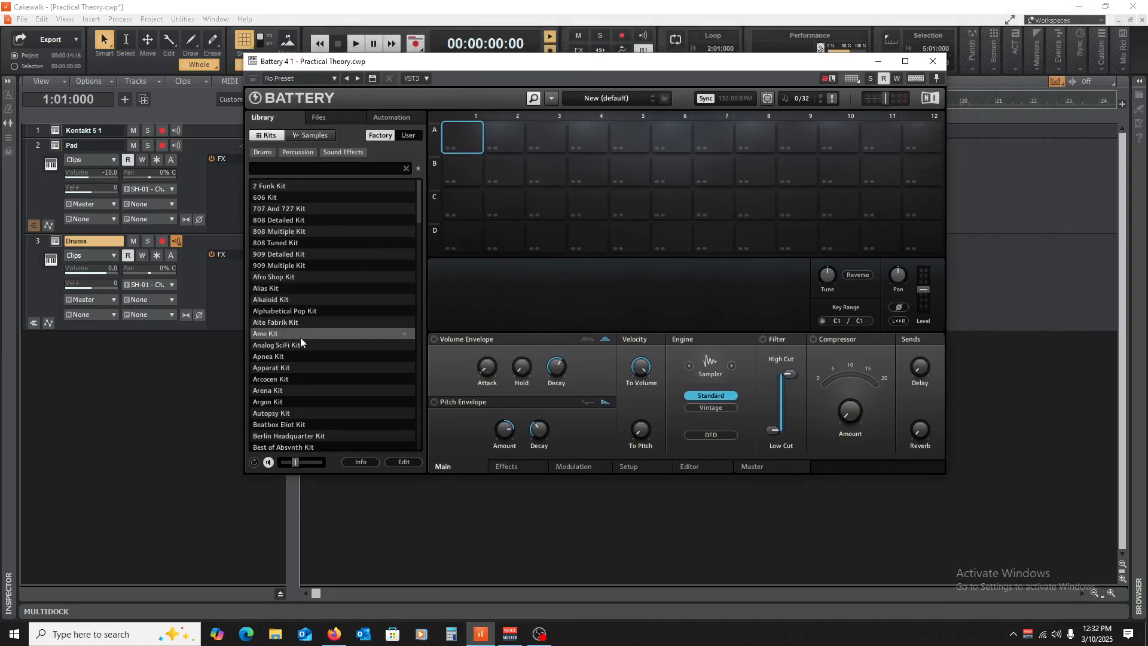
scroll(330, 325, down, 10)
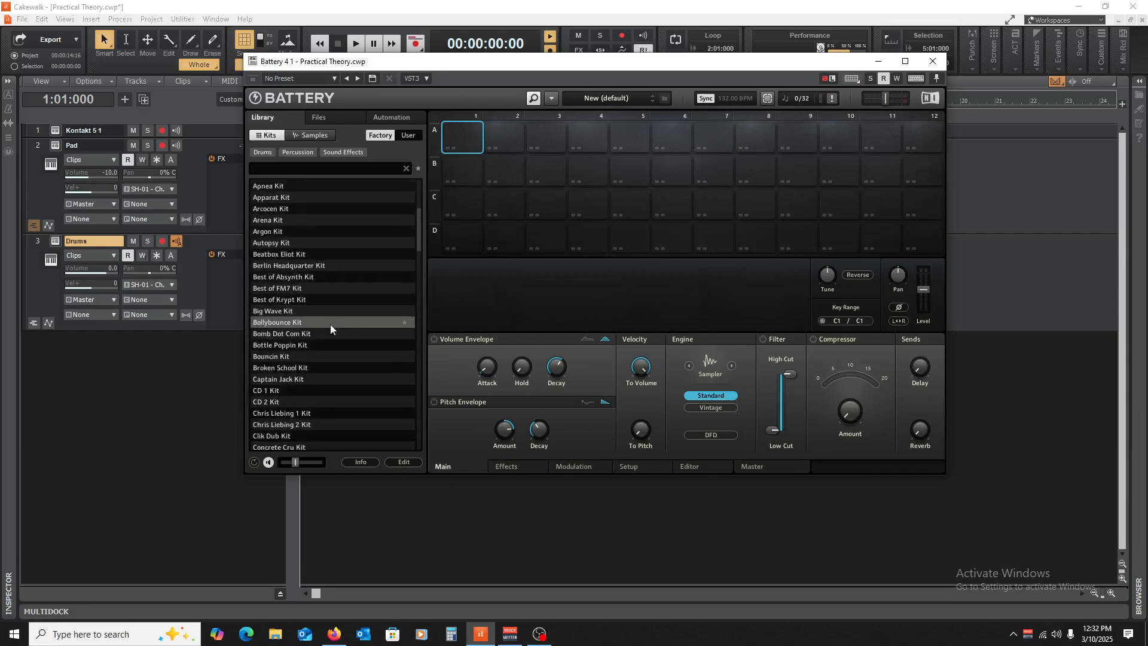
scroll(333, 326, down, 5)
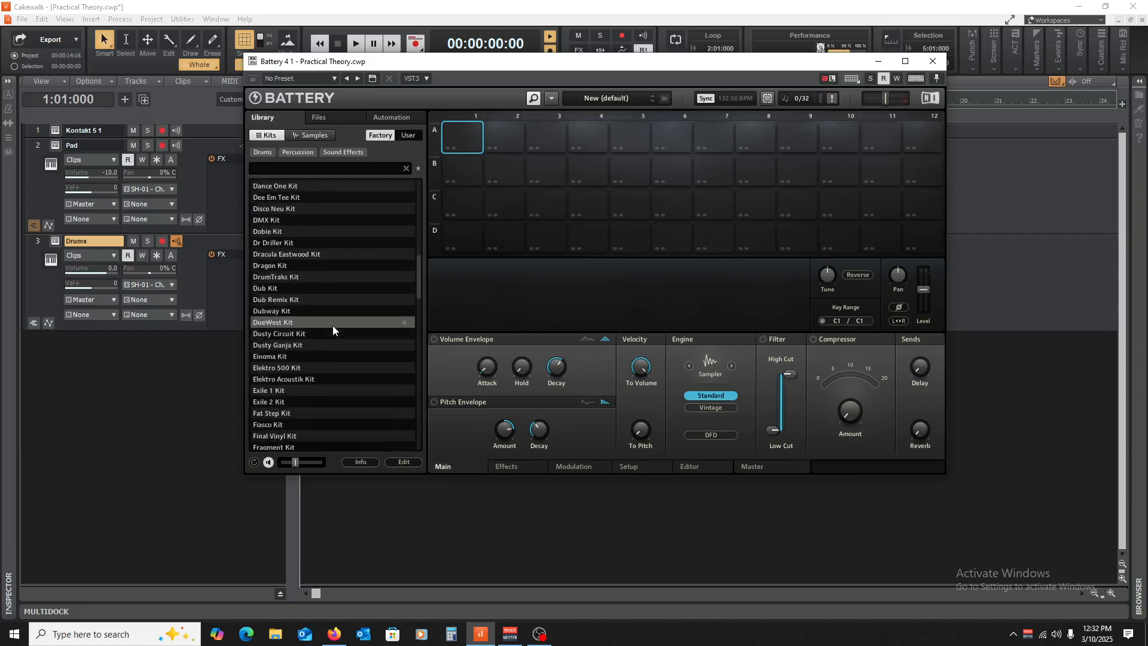
scroll(333, 326, down, 3)
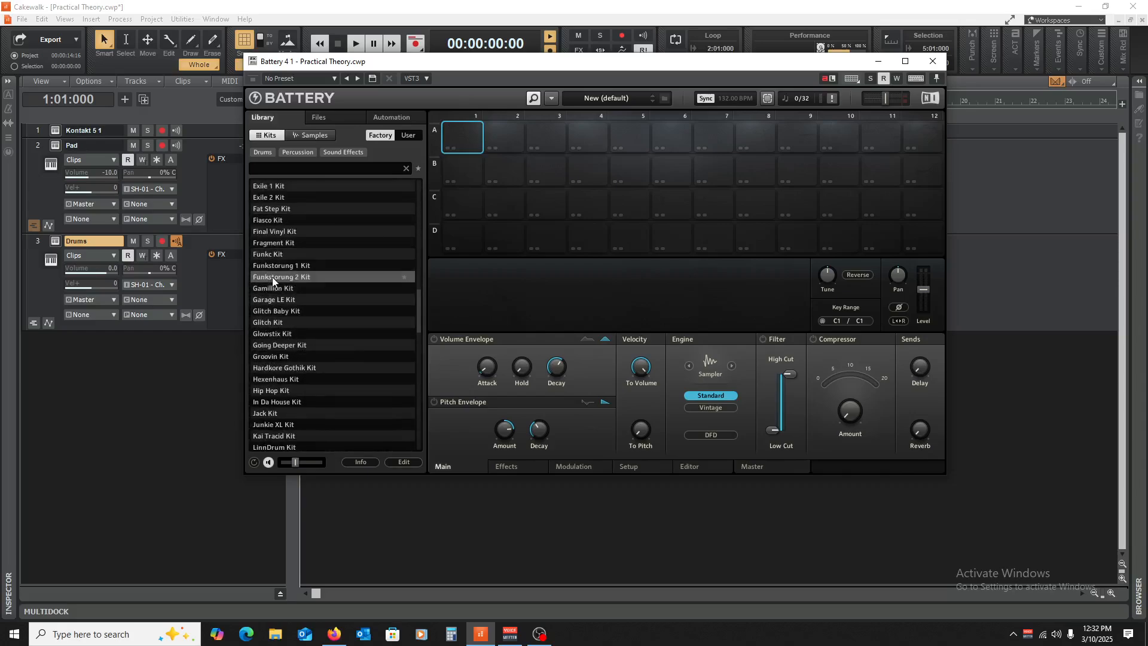
double_click(296, 333)
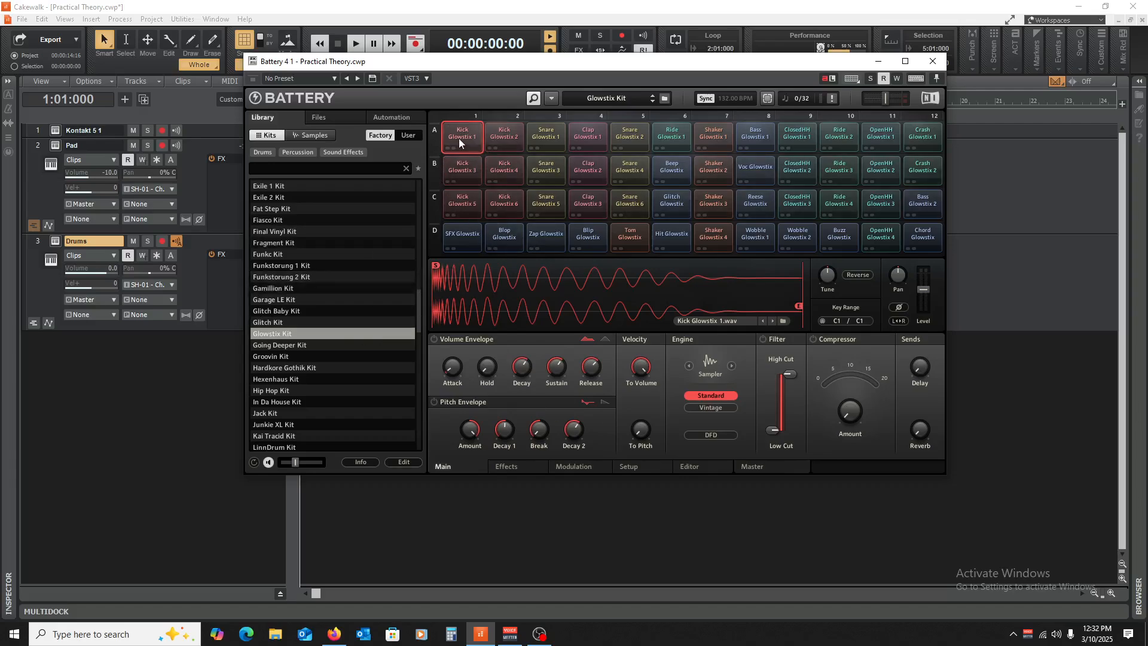
- Audition several kick, snare and clap cells of the Glowstix Kit
click(496, 135)
click(630, 145)
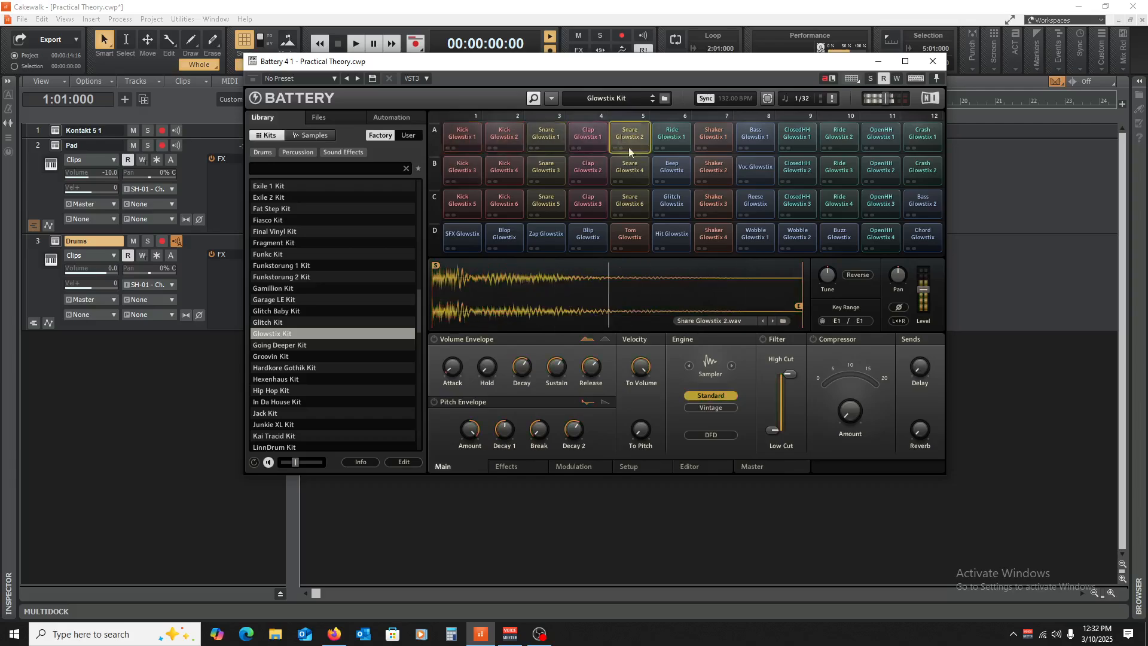
click(460, 170)
click(500, 171)
click(516, 201)
click(547, 206)
click(583, 207)
click(585, 174)
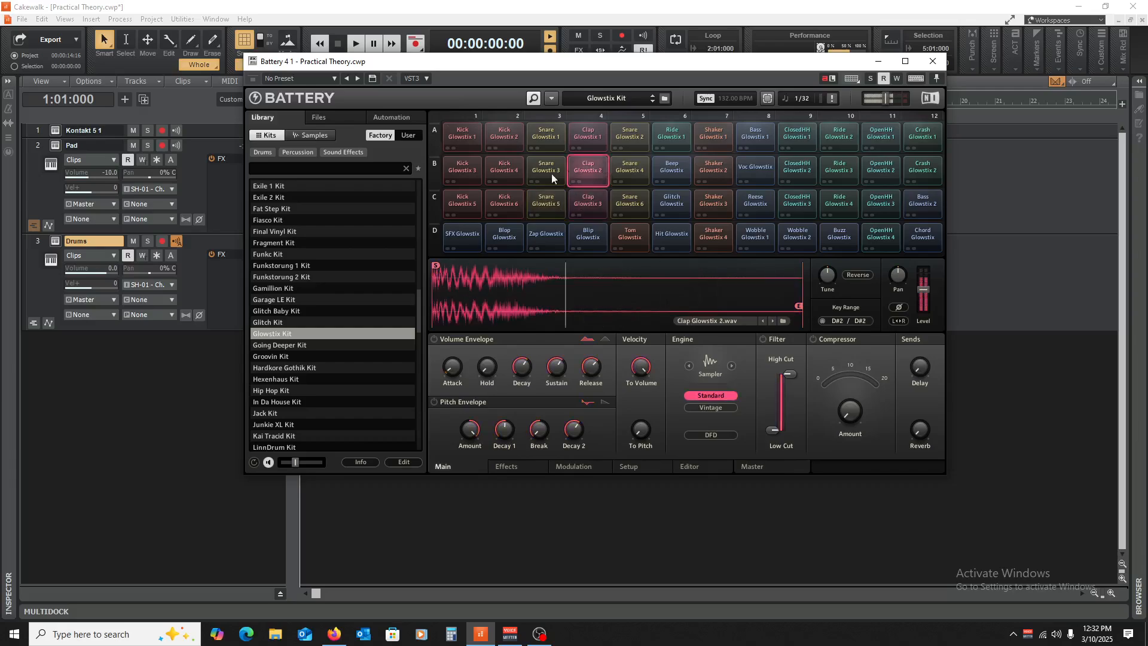
click(550, 172)
- Load the Groovin Kit and audition its kick cells along with Snare Groovin 1
scroll(341, 269, down, 4)
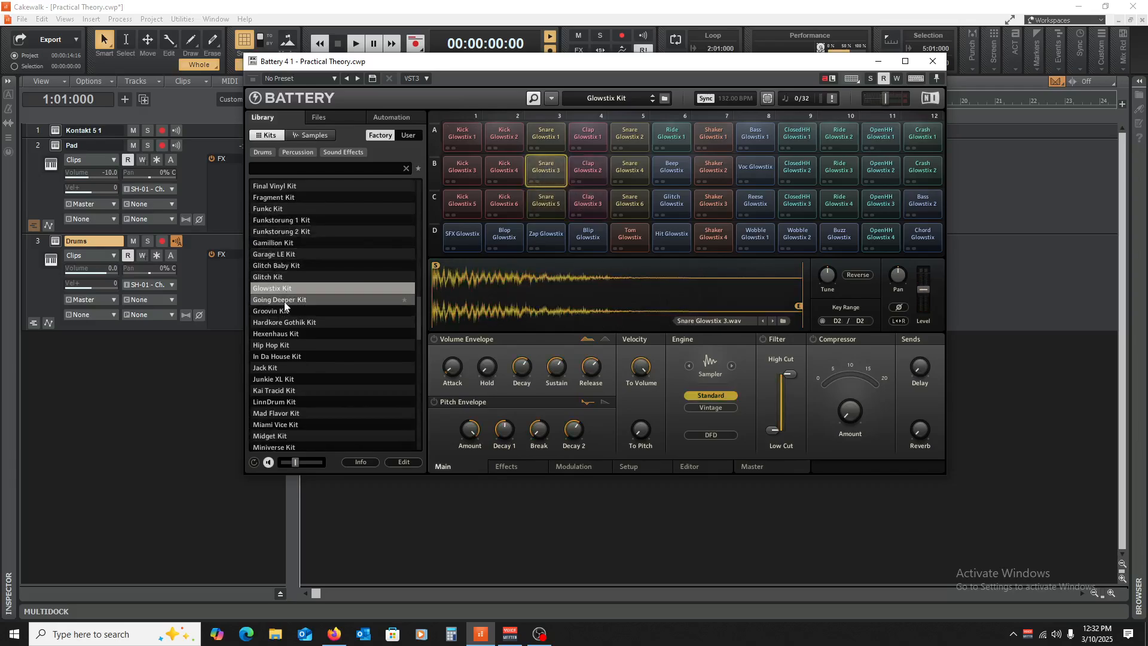
double_click(287, 312)
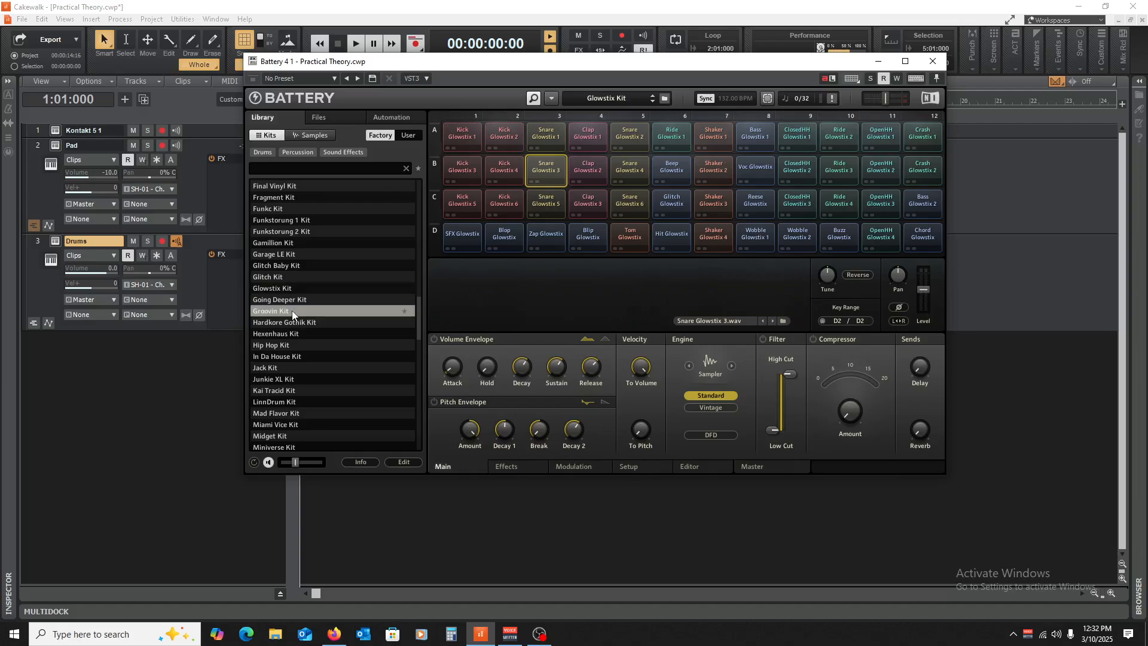
click(467, 138)
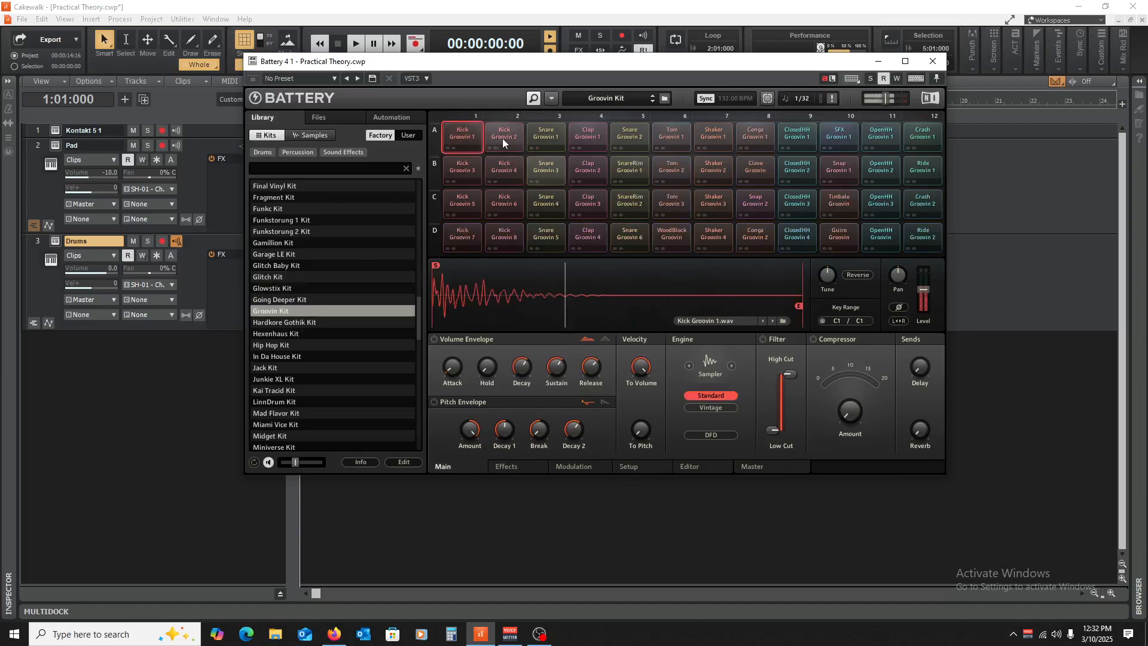
click(503, 138)
click(547, 139)
click(463, 173)
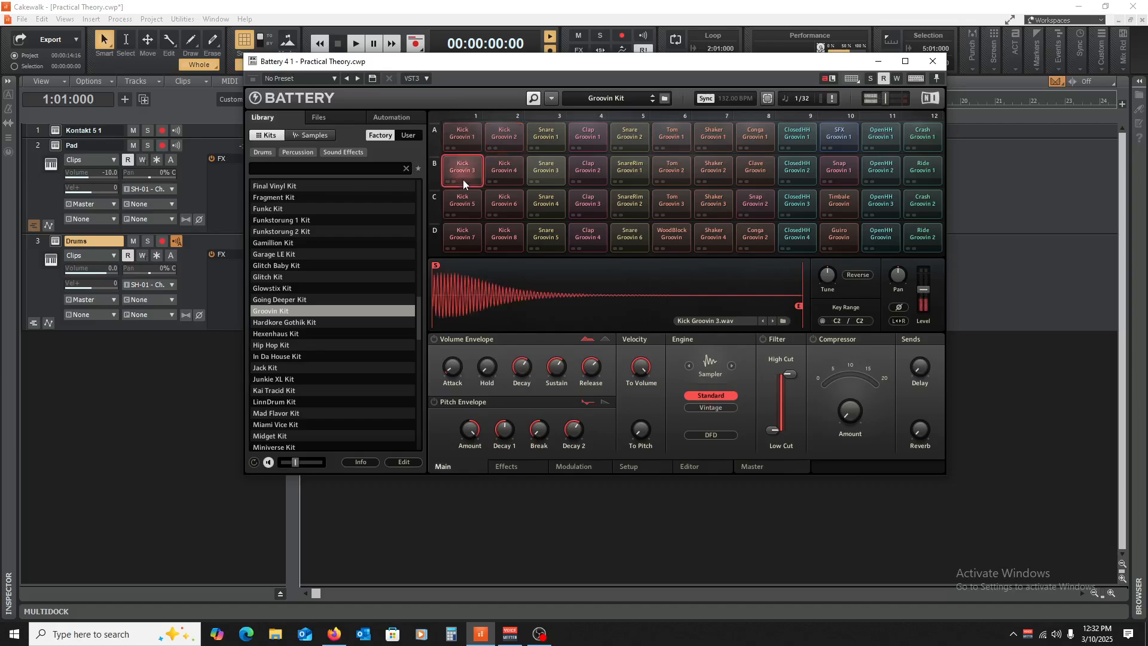
click(466, 201)
click(500, 203)
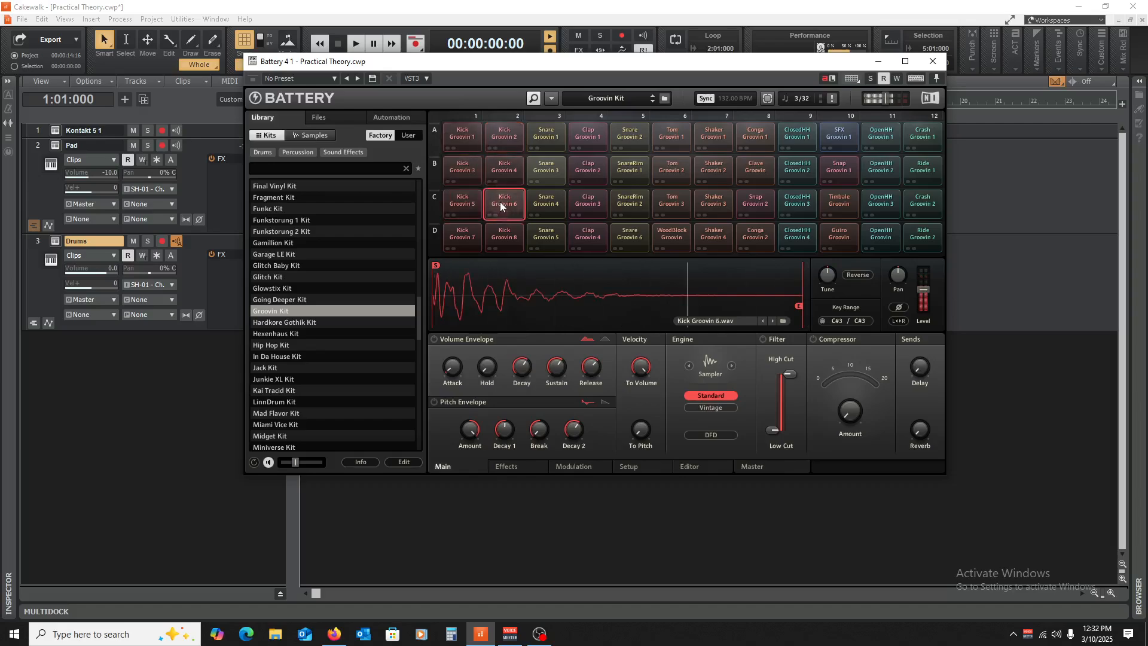
click(467, 234)
click(501, 235)
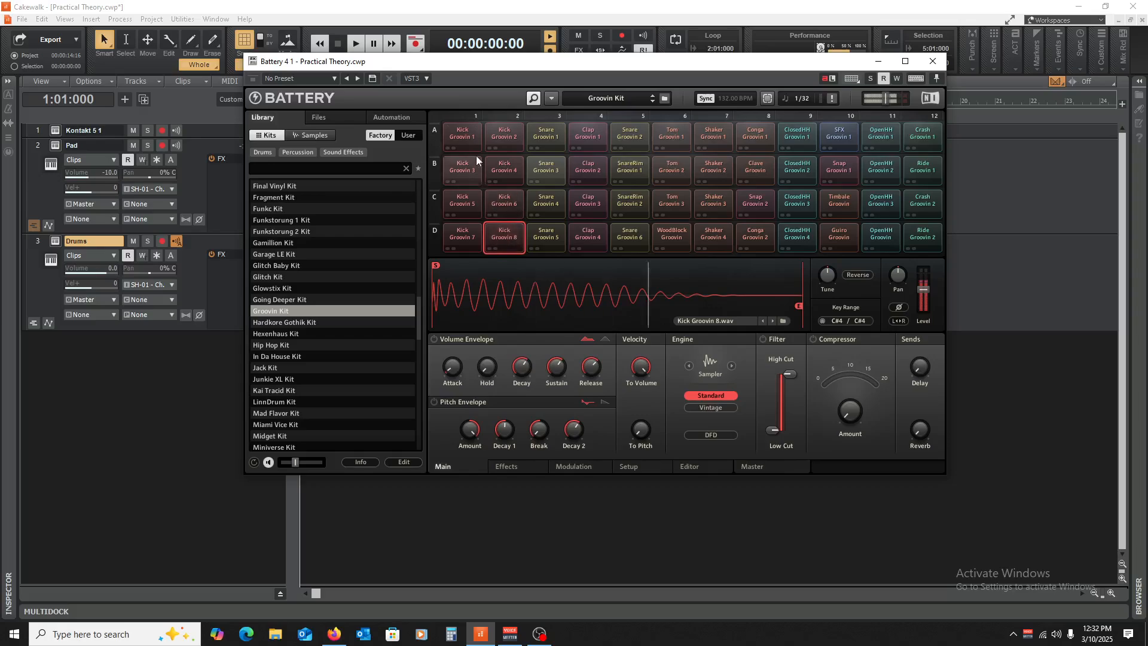
- Alternate Kick Groovin 1 with Snare Groovin 3 and Snare Groovin 1 to compare how they sound together
click(462, 137)
click(547, 170)
click(463, 133)
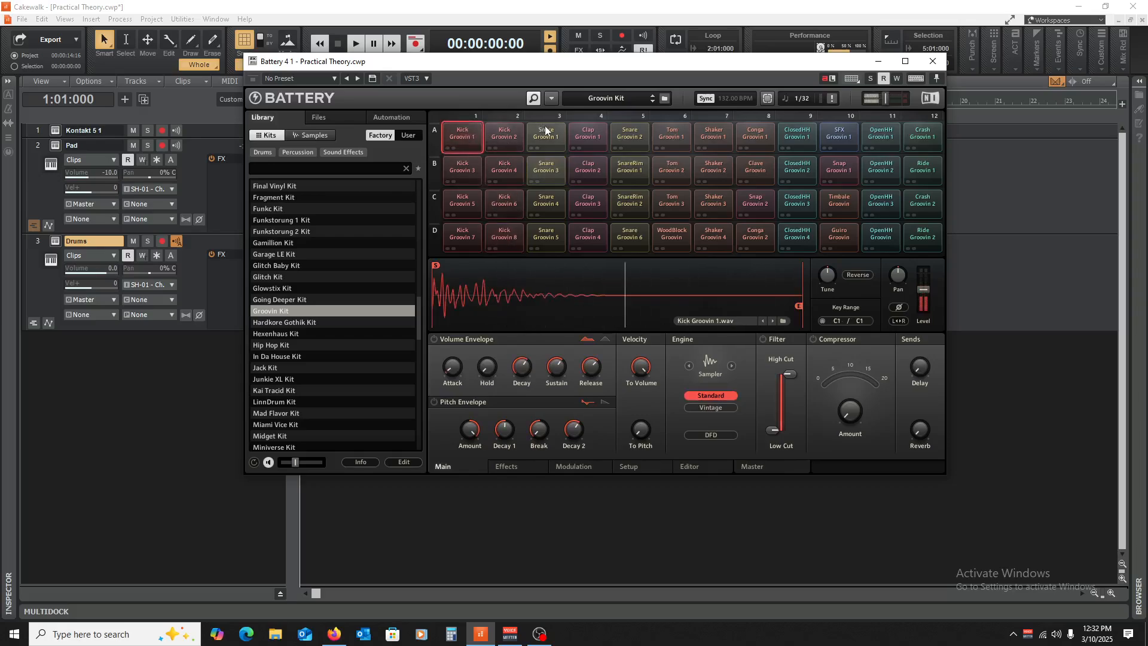
click(544, 133)
click(468, 134)
click(549, 138)
click(479, 141)
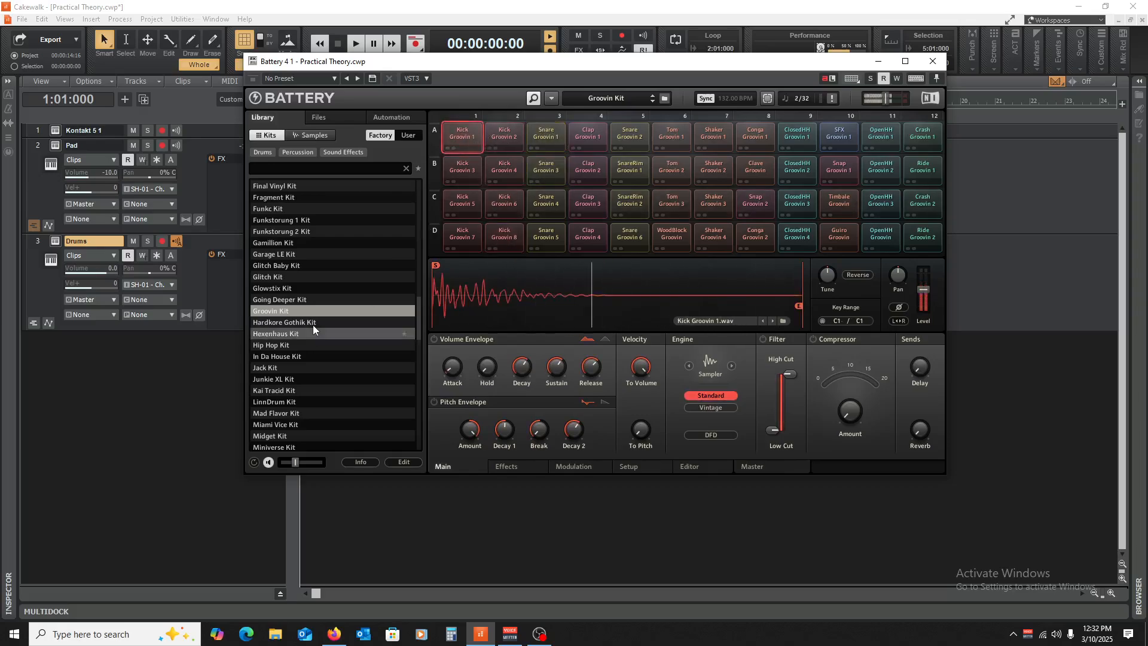
- Load the Hardkore Gothik Kit and audition its kicks against Snare Gothik 1
double_click(313, 323)
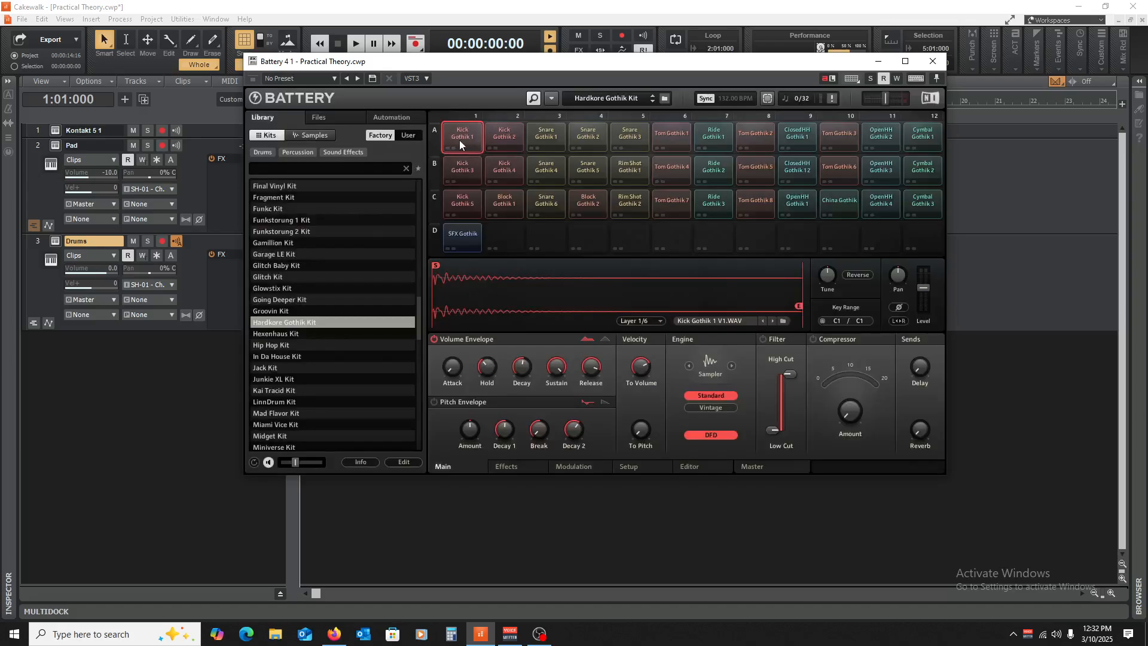
click(545, 137)
click(467, 140)
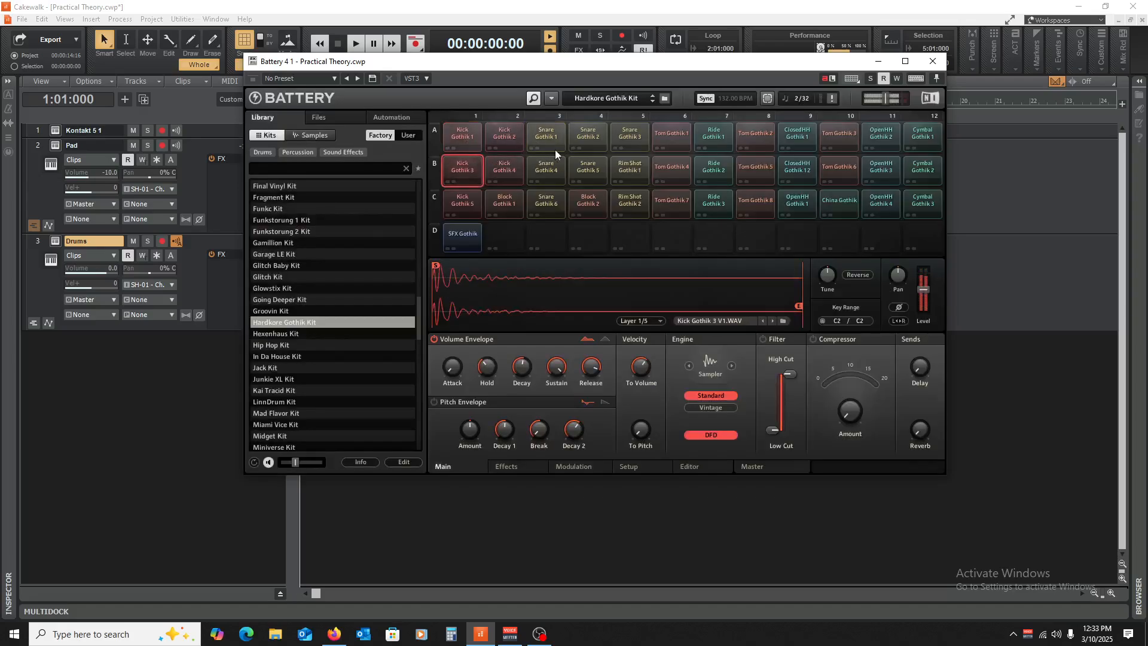
click(553, 143)
click(469, 206)
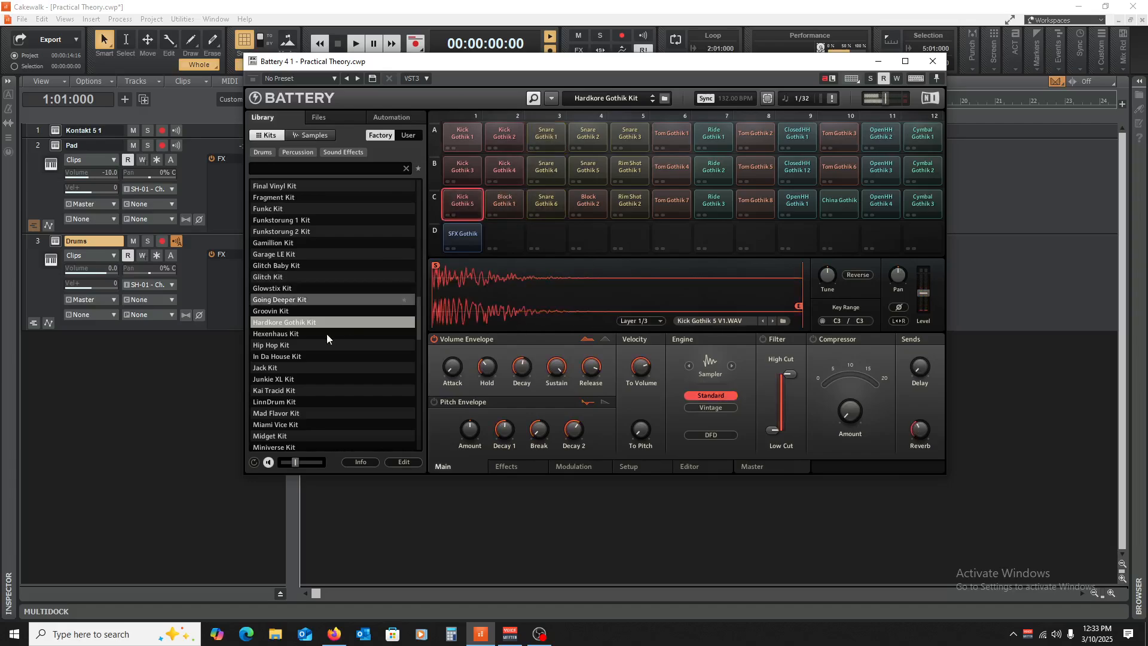
- Load the Hexenhaus Kit and audition Kick Hexen 1 to 3 with Snare Hexen 1 and 3
double_click(297, 334)
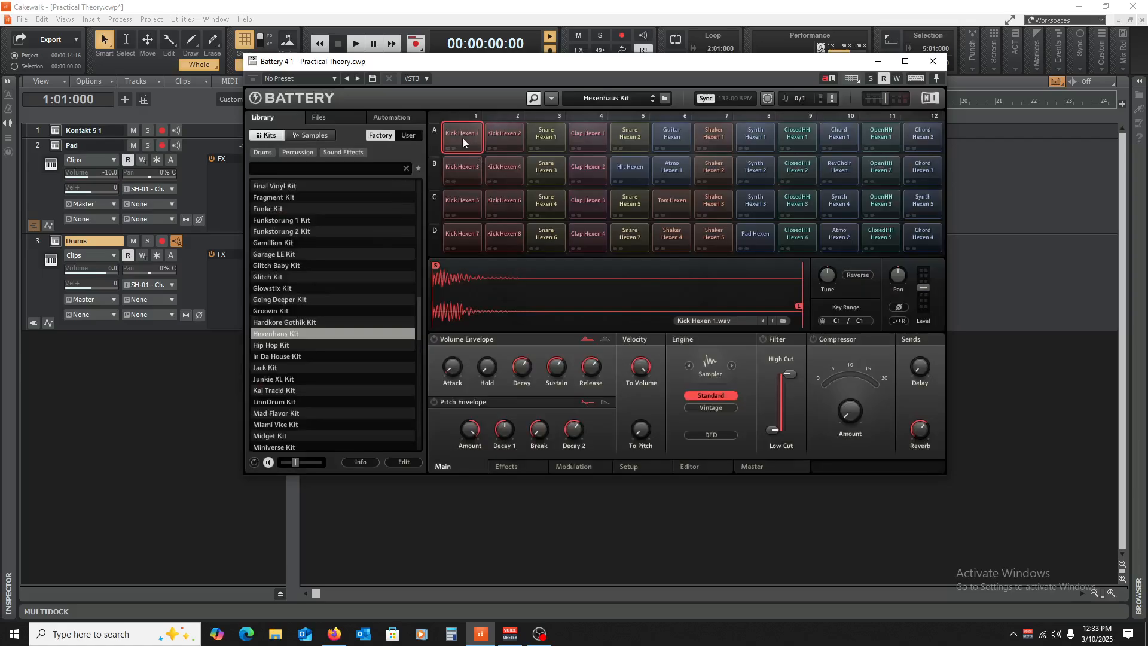
click(503, 137)
click(540, 136)
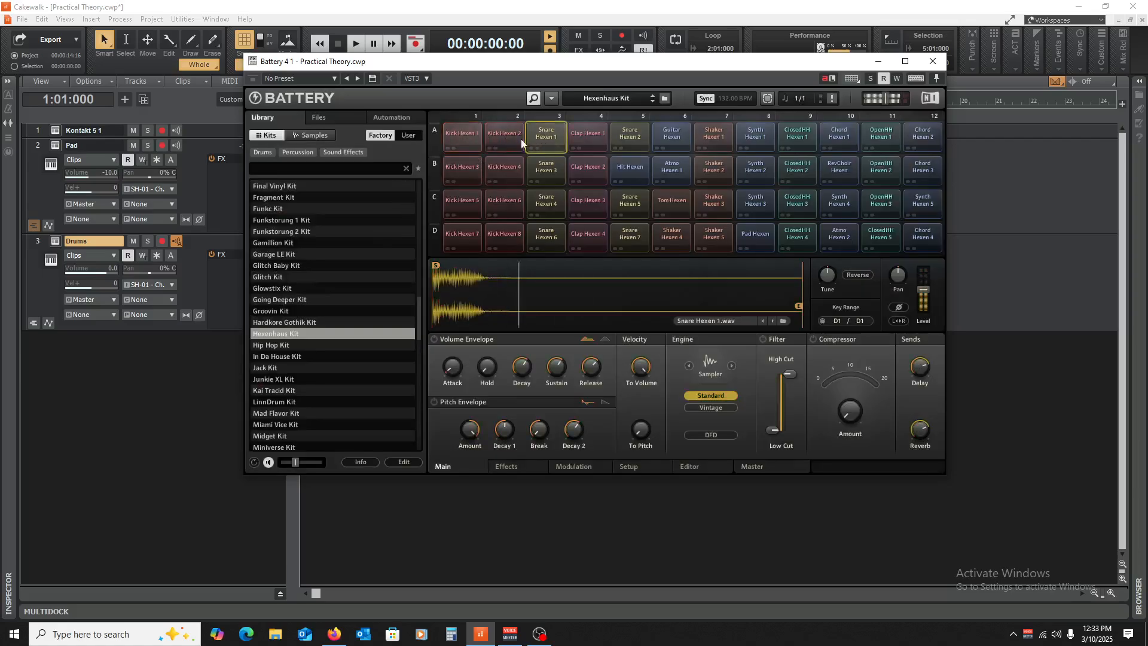
click(508, 141)
click(472, 141)
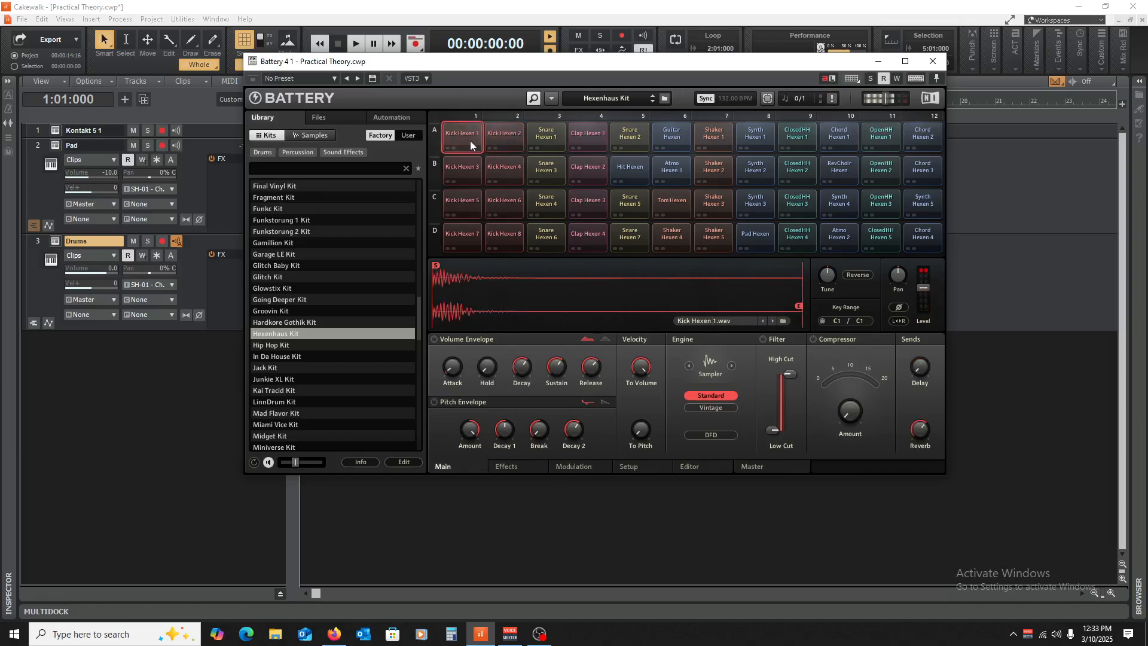
click(529, 138)
click(470, 167)
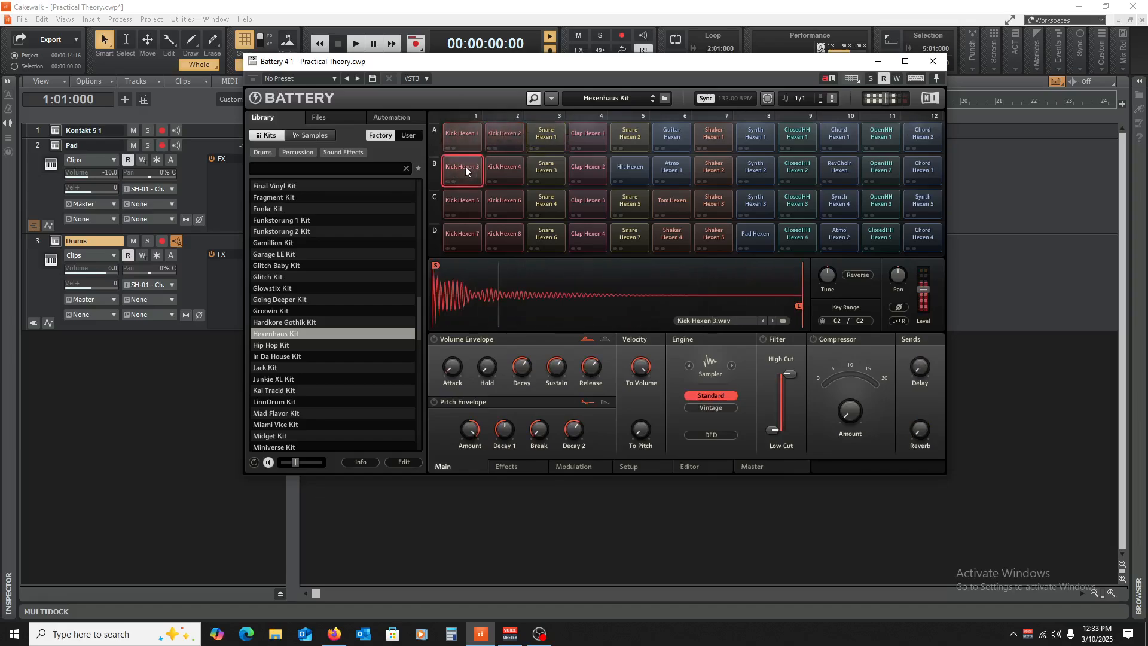
click(540, 169)
- Audition Clap Hexen 1 and Snare Hexen 2, alternating the clap with Kick Hexen 1 and Kick Hexen 2
click(583, 135)
click(620, 131)
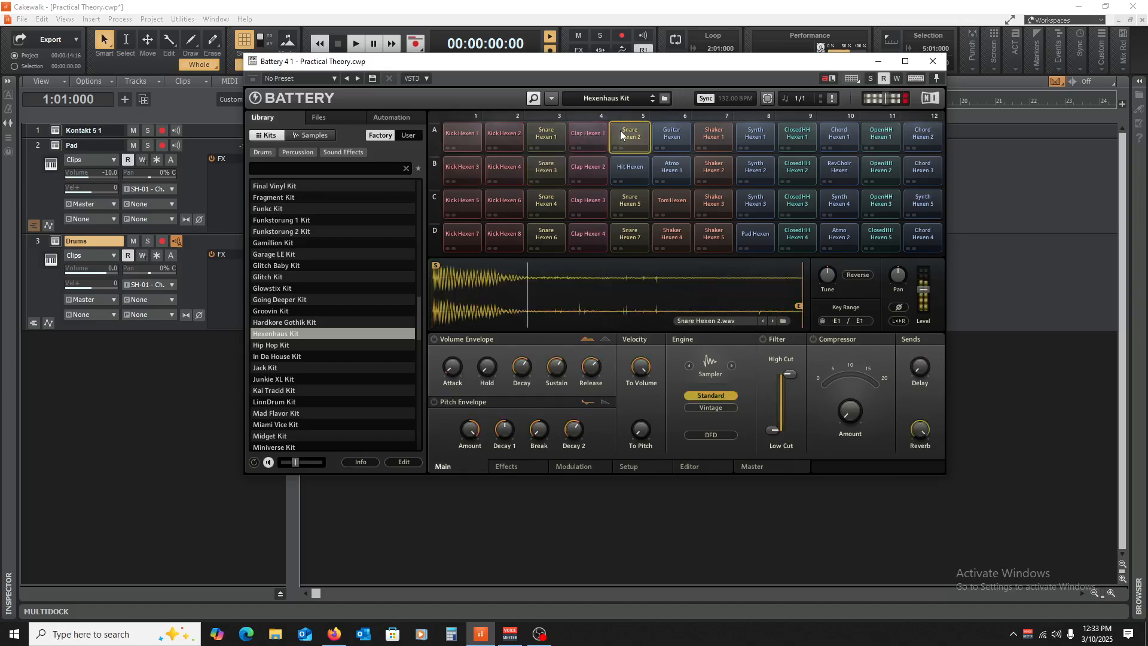
click(576, 140)
click(470, 137)
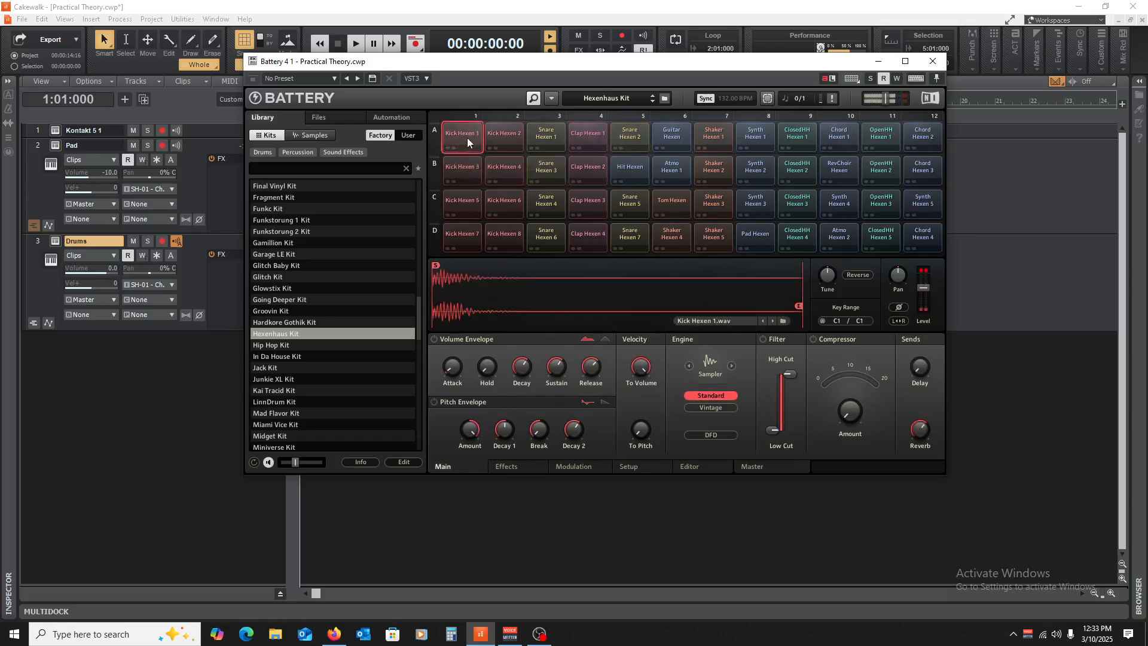
click(566, 139)
click(517, 139)
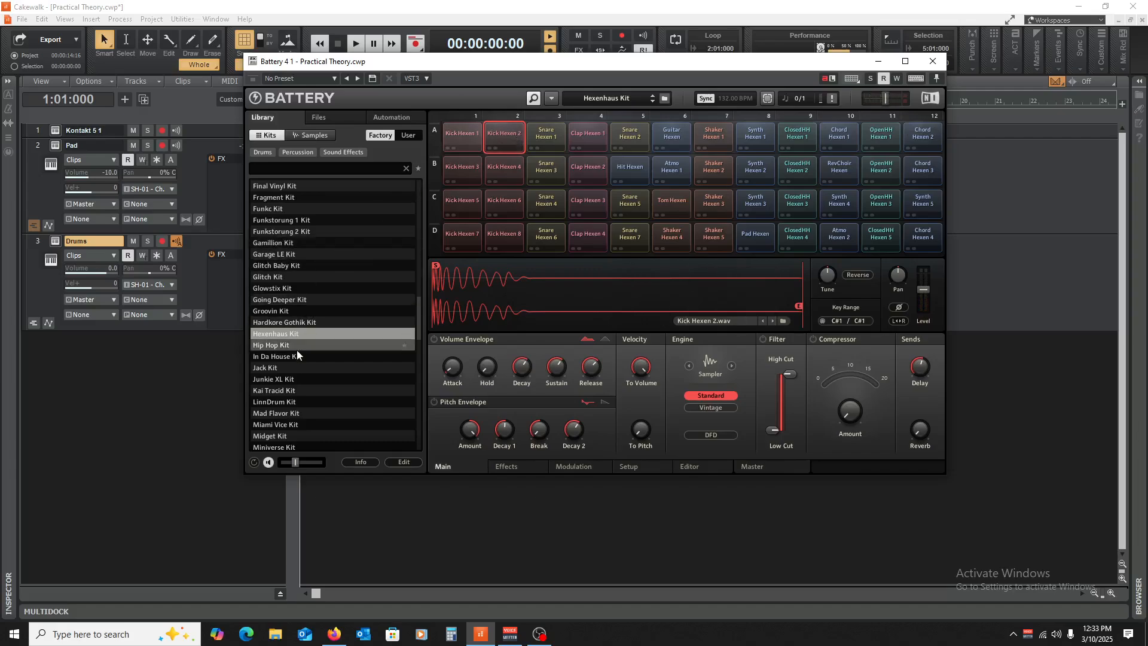
click(507, 137)
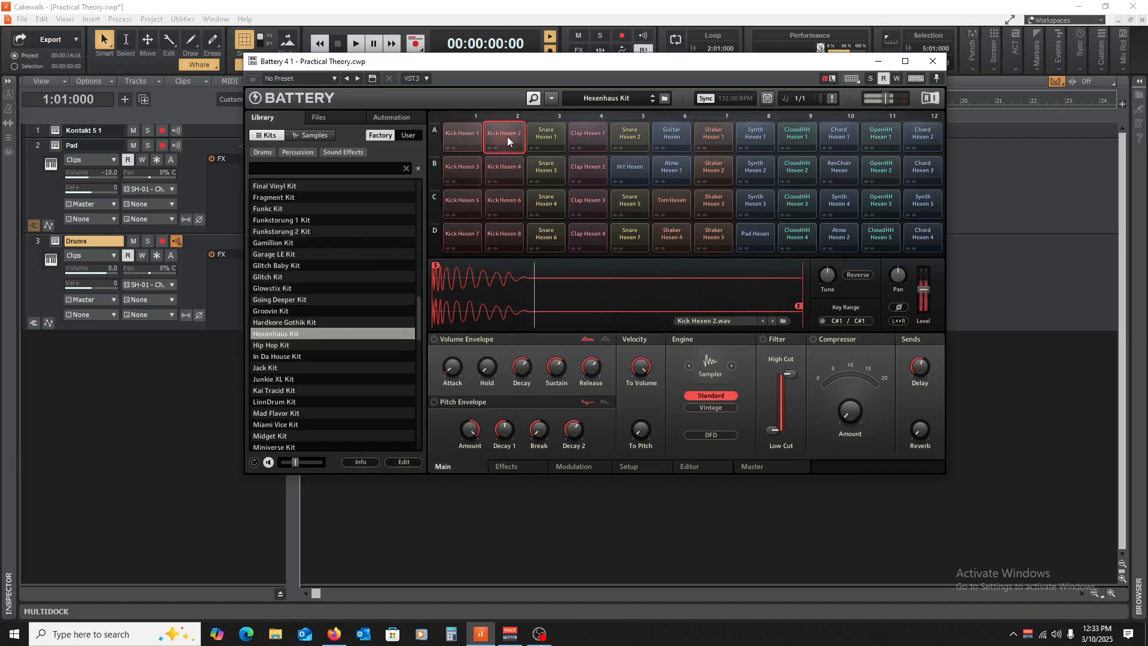
click(577, 139)
click(511, 137)
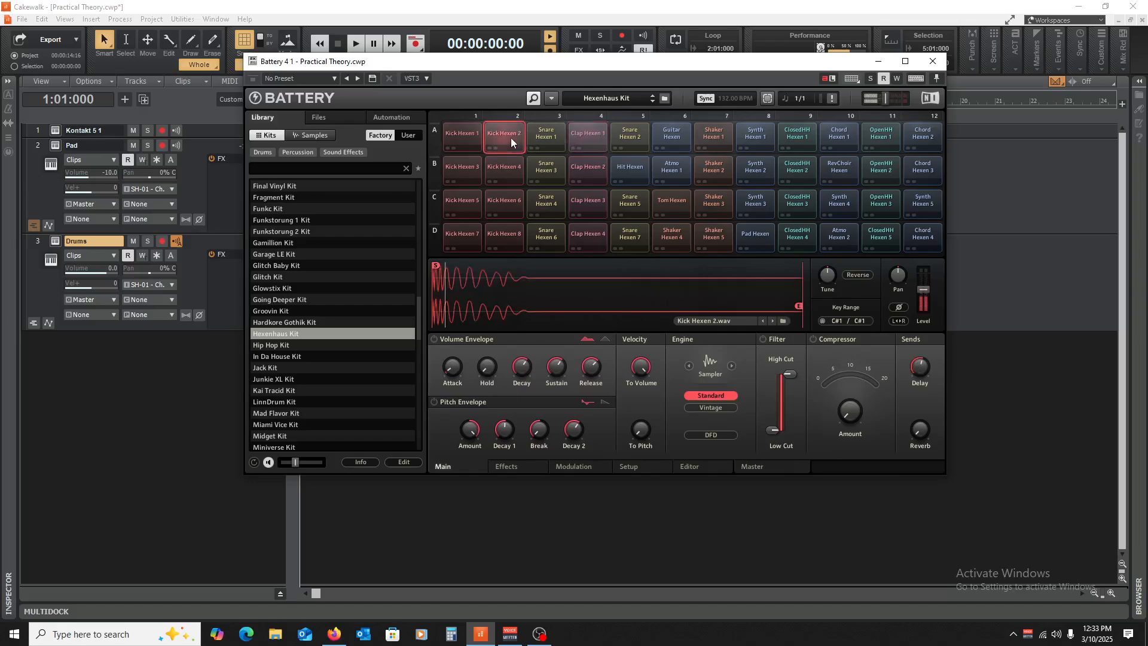
click(511, 137)
click(574, 133)
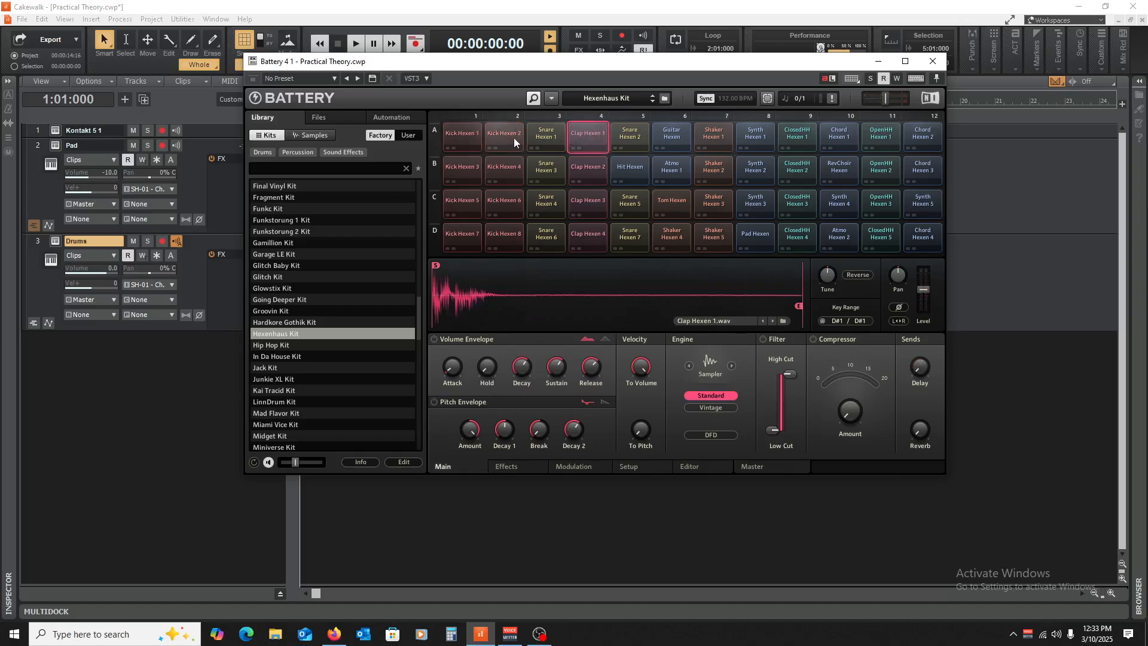
- Compare Kick Hexen 1 to 4 in combination with Clap Hexen 1 and Snare Hexen 1
click(508, 139)
click(468, 139)
click(573, 133)
click(511, 136)
click(547, 137)
click(603, 138)
click(511, 142)
click(506, 165)
click(468, 162)
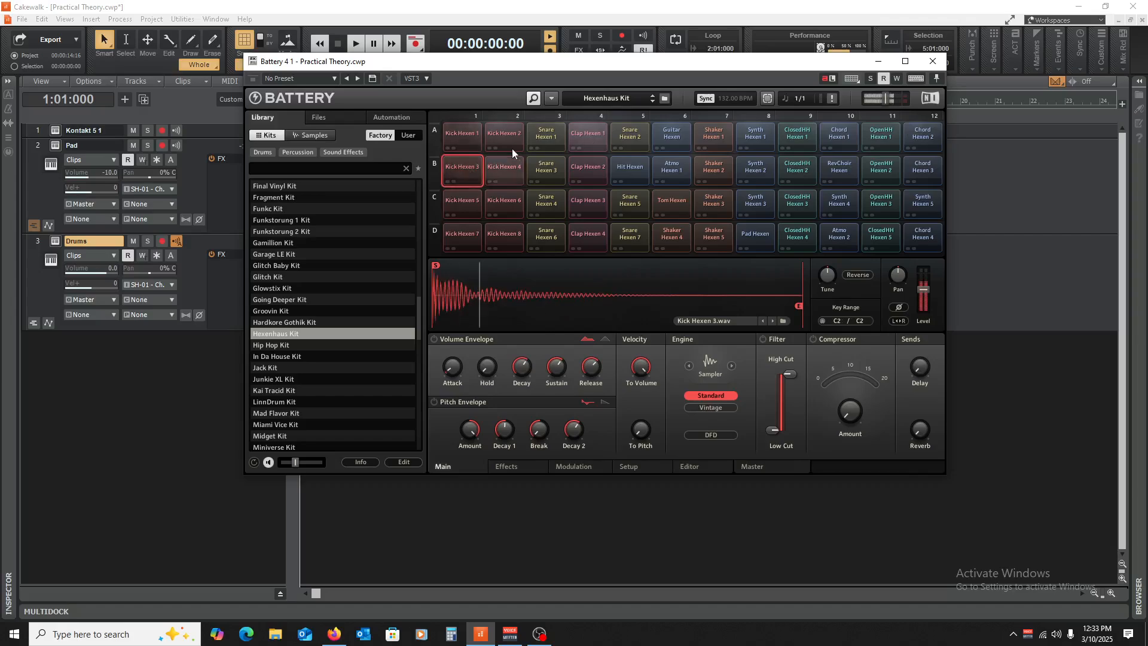
click(514, 143)
click(460, 166)
click(548, 137)
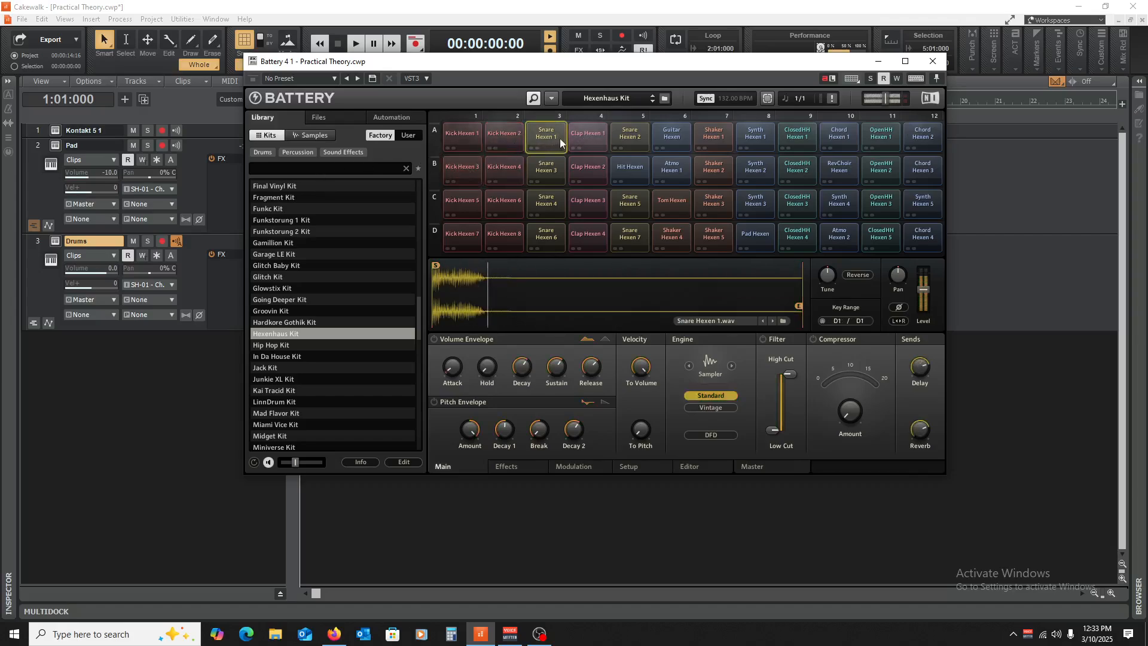
- Audition Clap Hexen 1 and 2 against Kick Hexen 2, 4 and 8, then close the Battery 4 window
click(587, 136)
click(505, 139)
click(504, 168)
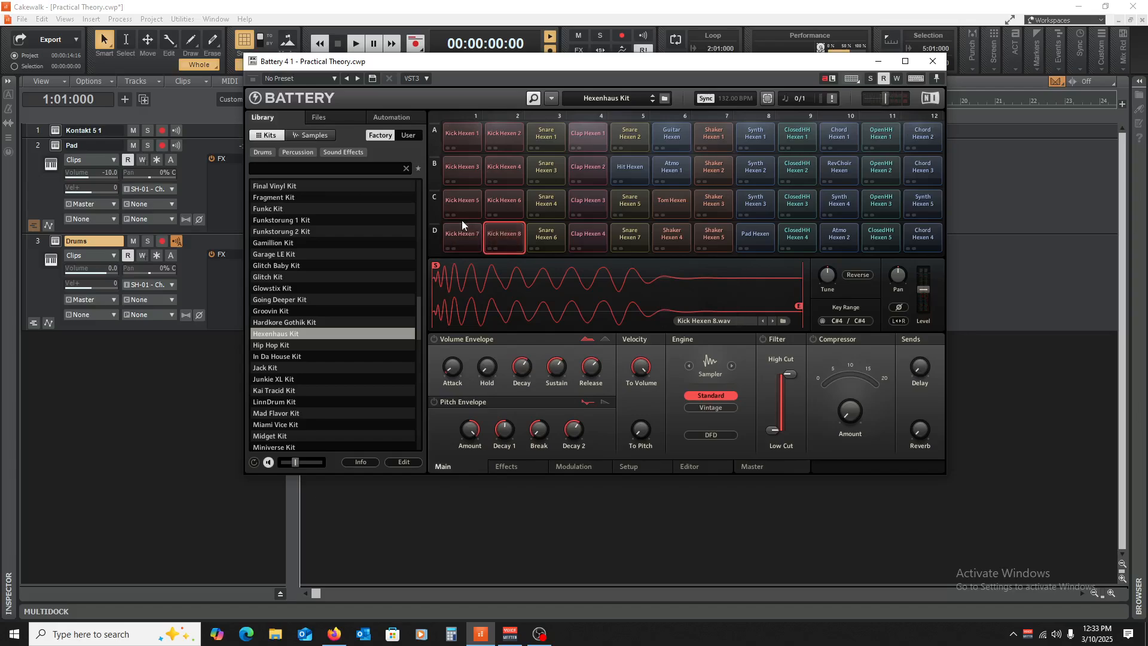
click(501, 134)
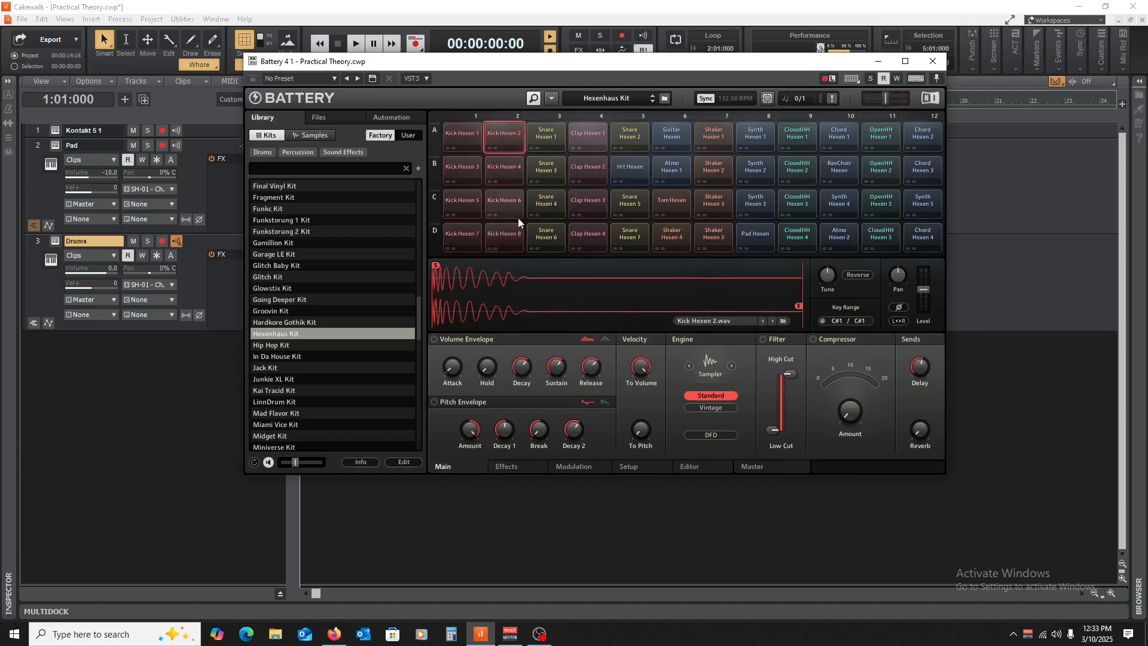
click(508, 234)
click(588, 149)
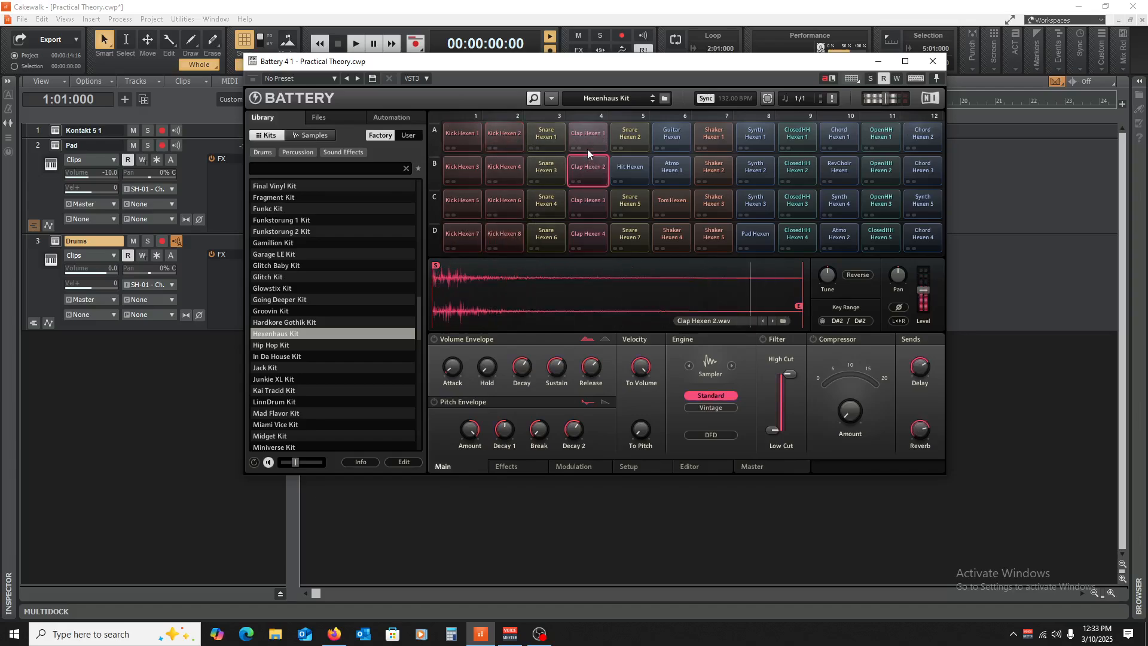
click(510, 136)
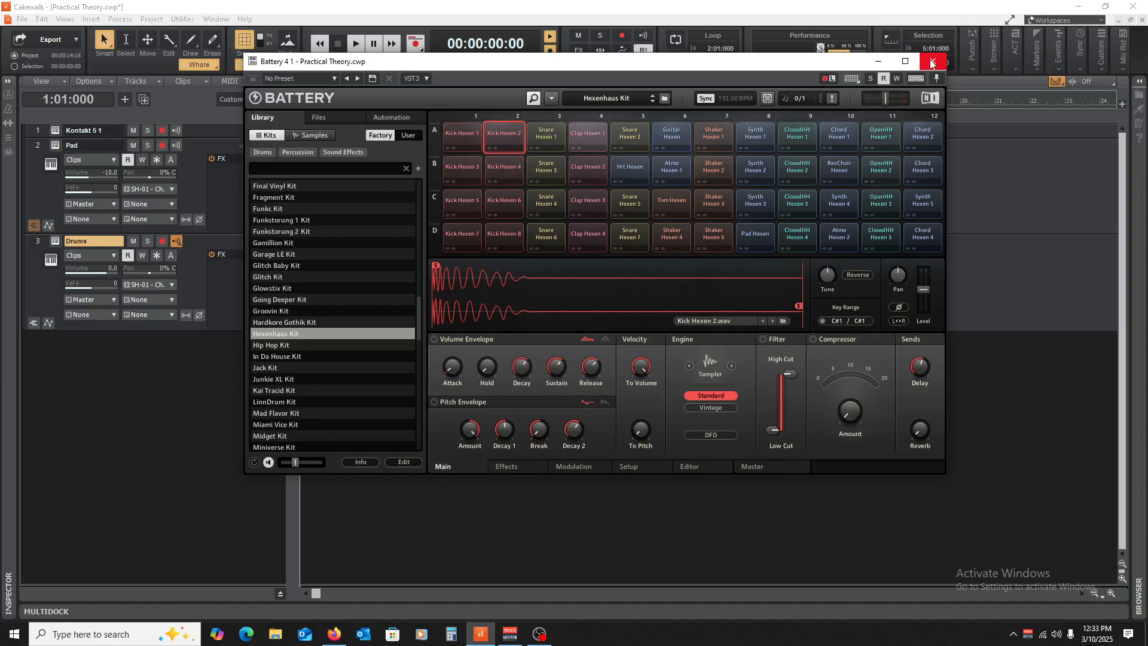
click(931, 62)
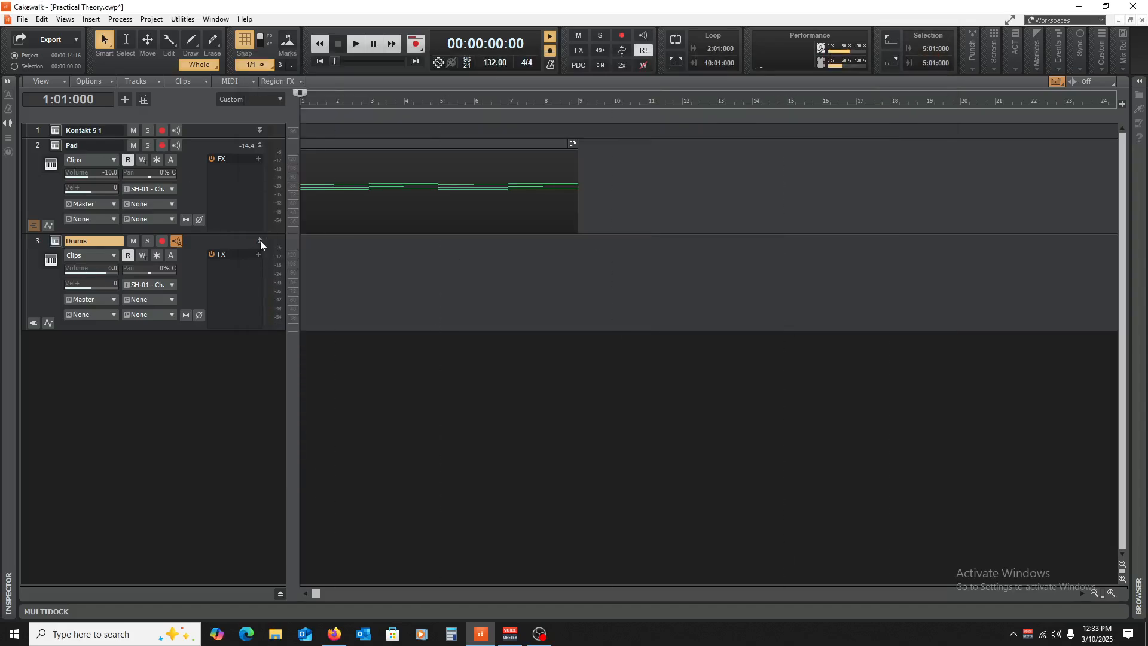
- Open the Piano Roll view for the drum track and audition its keys from around C3 up to the octave below C6
click(66, 20)
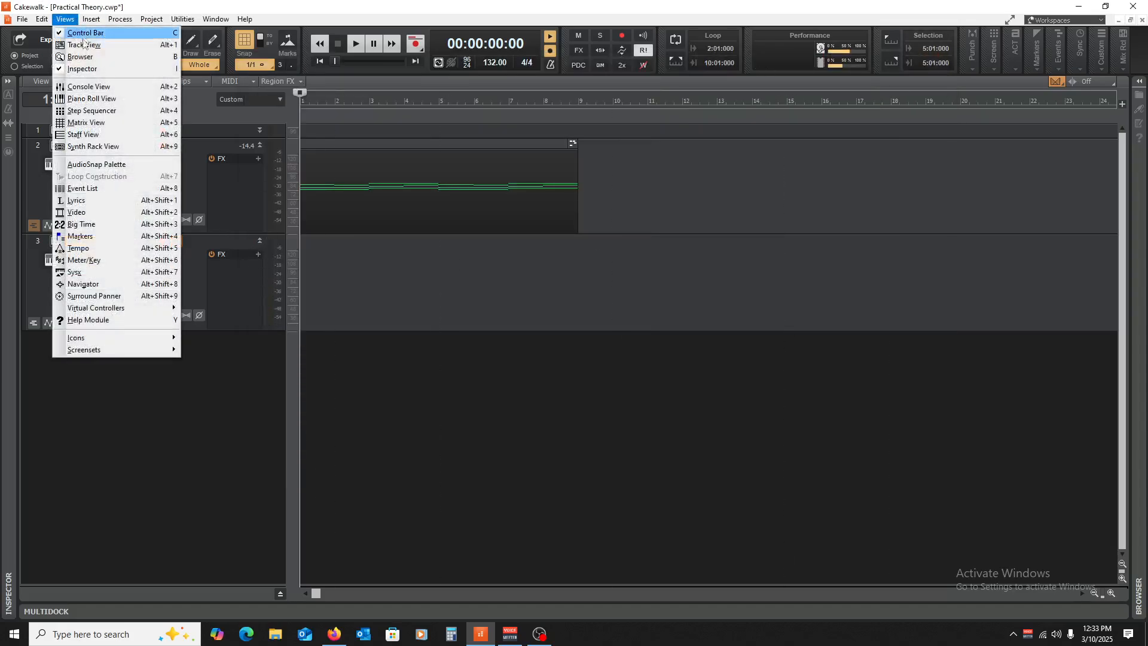
click(89, 97)
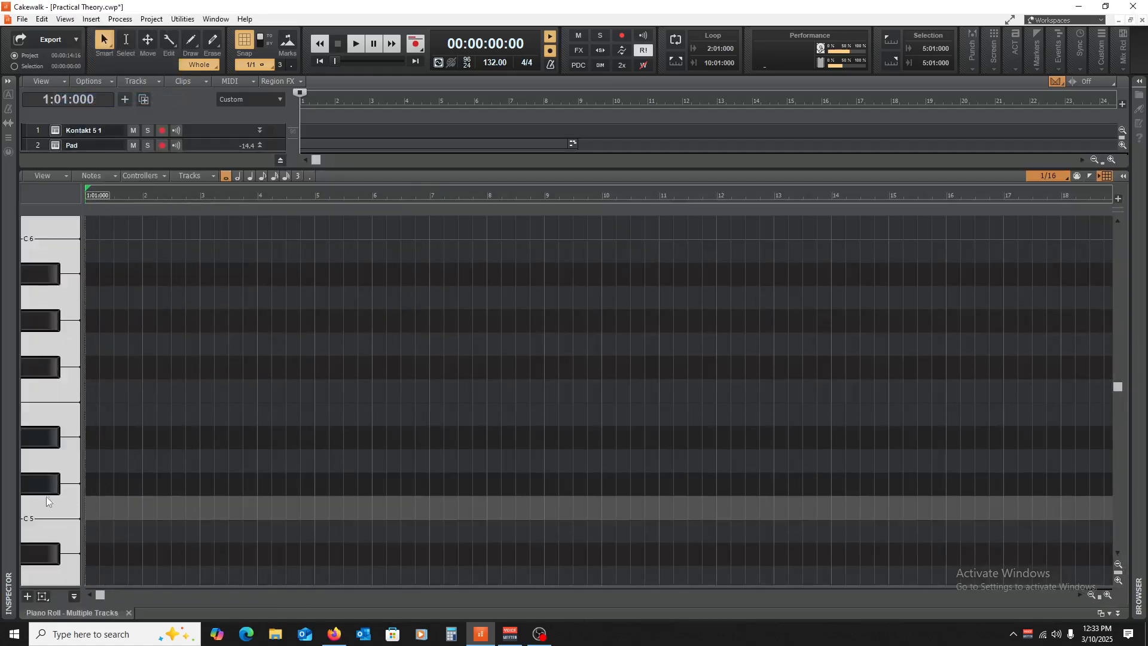
scroll(46, 498, down, 10)
scroll(47, 504, down, 1)
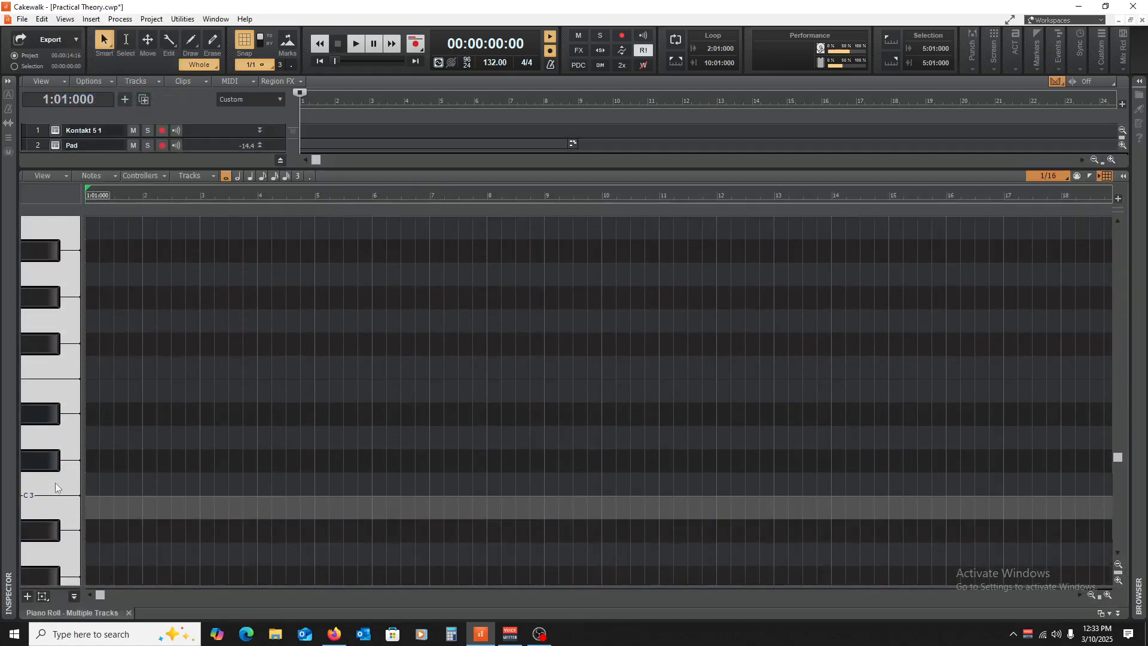
click(58, 460)
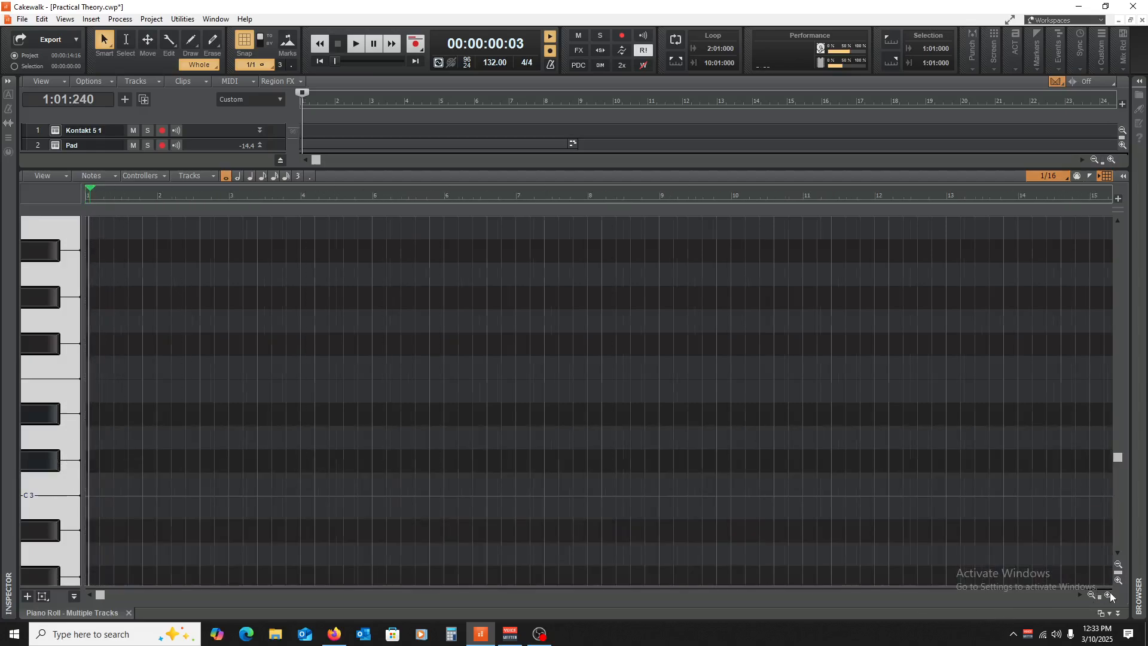
click(1110, 596)
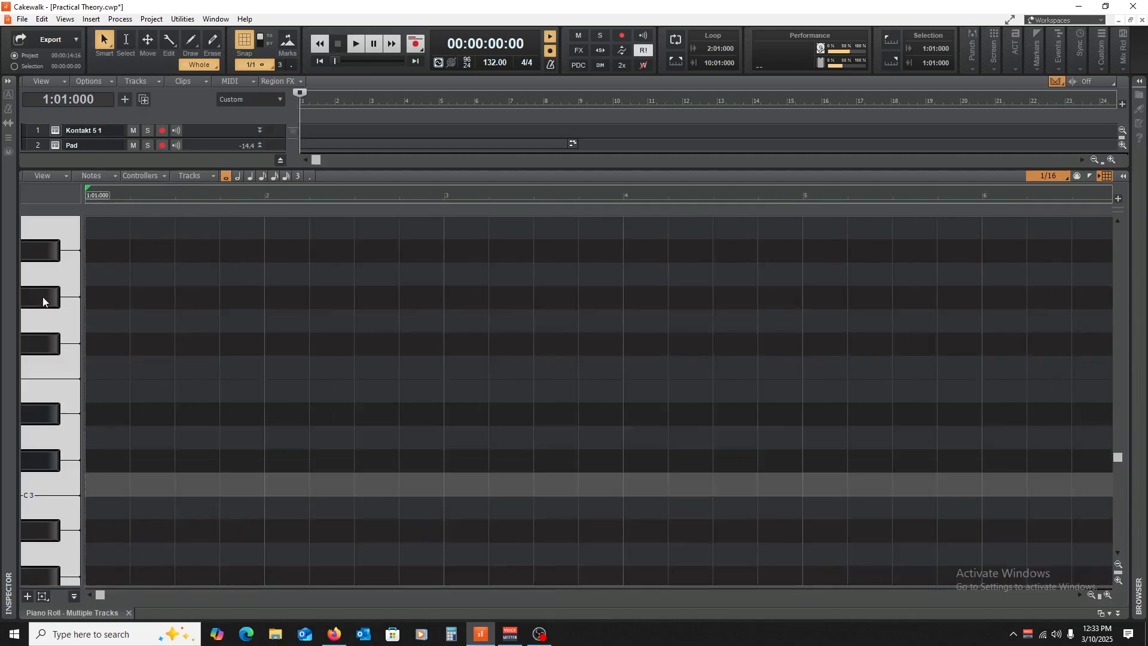
scroll(47, 307, up, 1)
scroll(50, 364, up, 4)
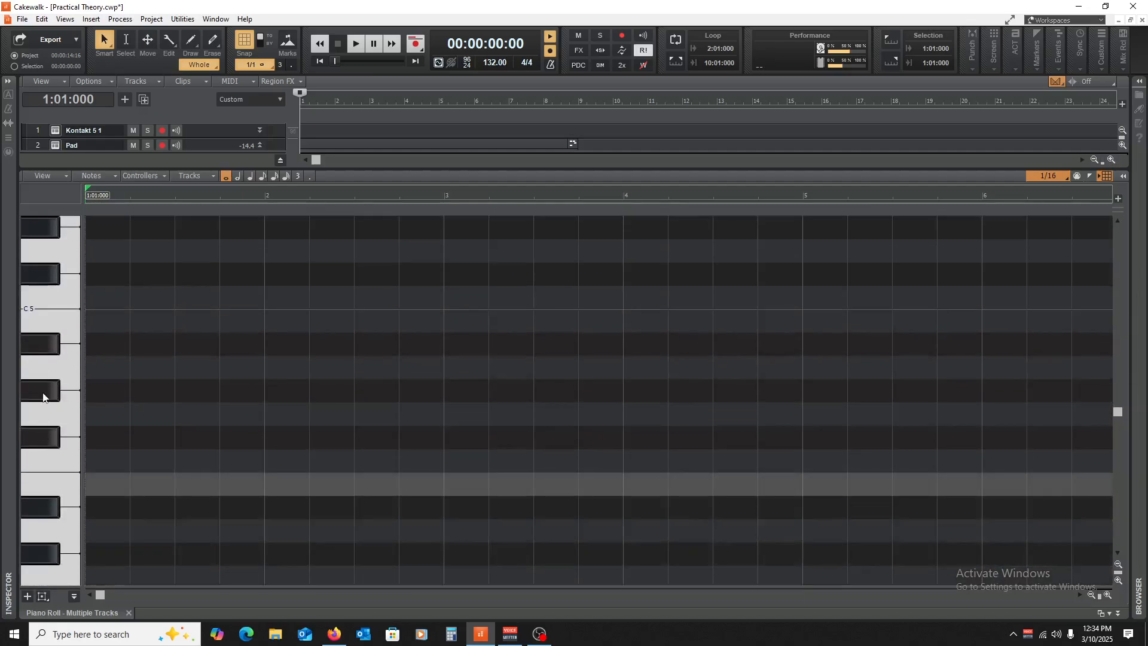
scroll(33, 346, up, 3)
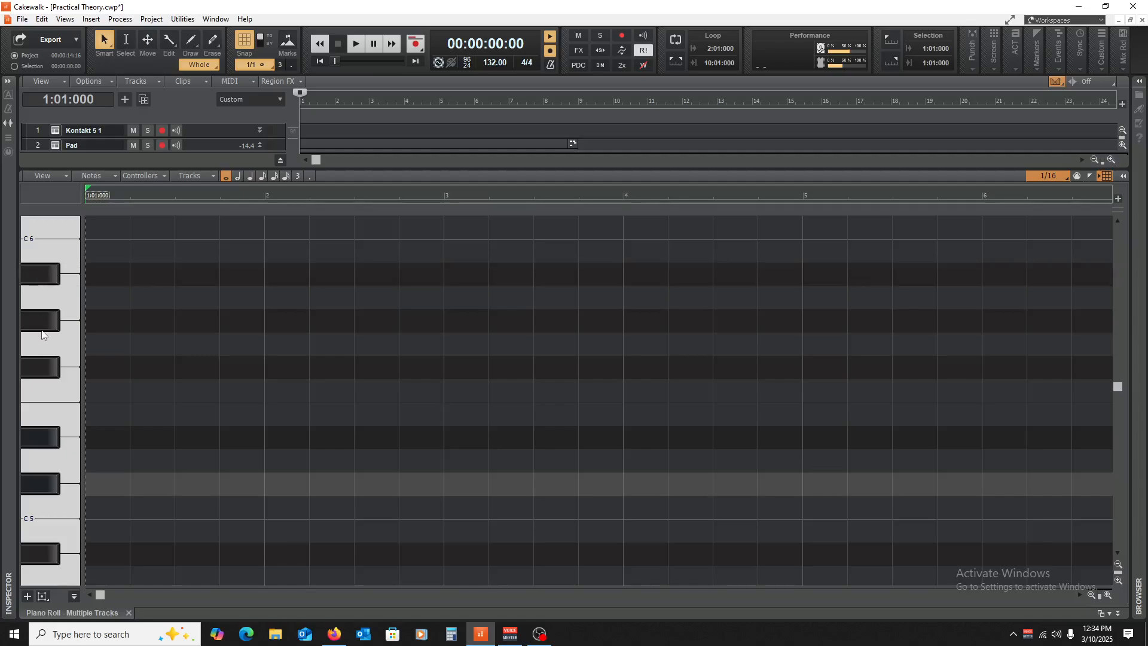
- Fill bar 1 on G#5 with eight eighth notes, alternating stronger and weaker velocities
click(90, 316)
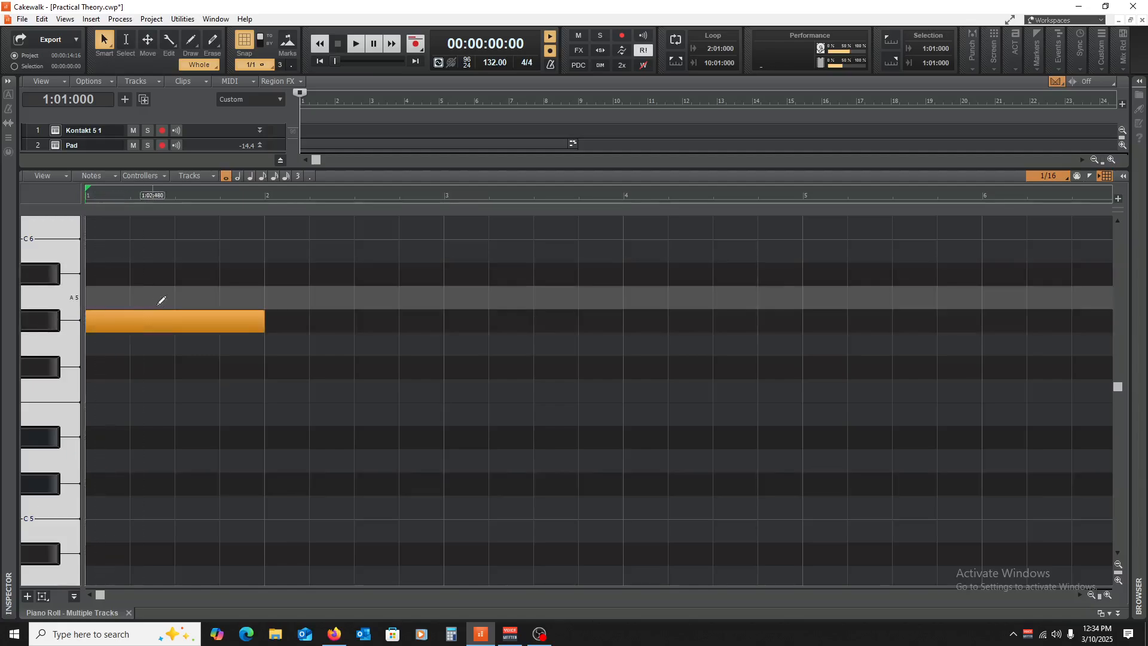
mouse_move(263, 320)
mouse_down()
mouse_move(104, 353)
mouse_move(117, 332)
mouse_up()
mouse_move(165, 283)
mouse_down()
mouse_move(87, 357)
mouse_move(154, 329)
mouse_up()
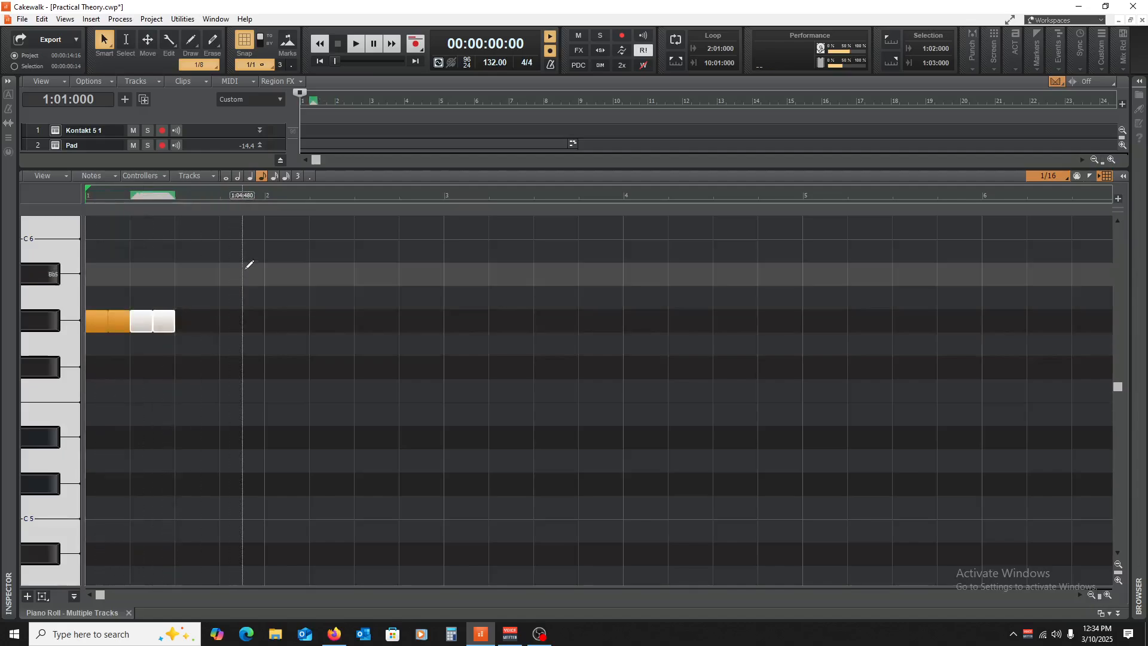
drag(243, 271, 186, 330)
click(120, 303)
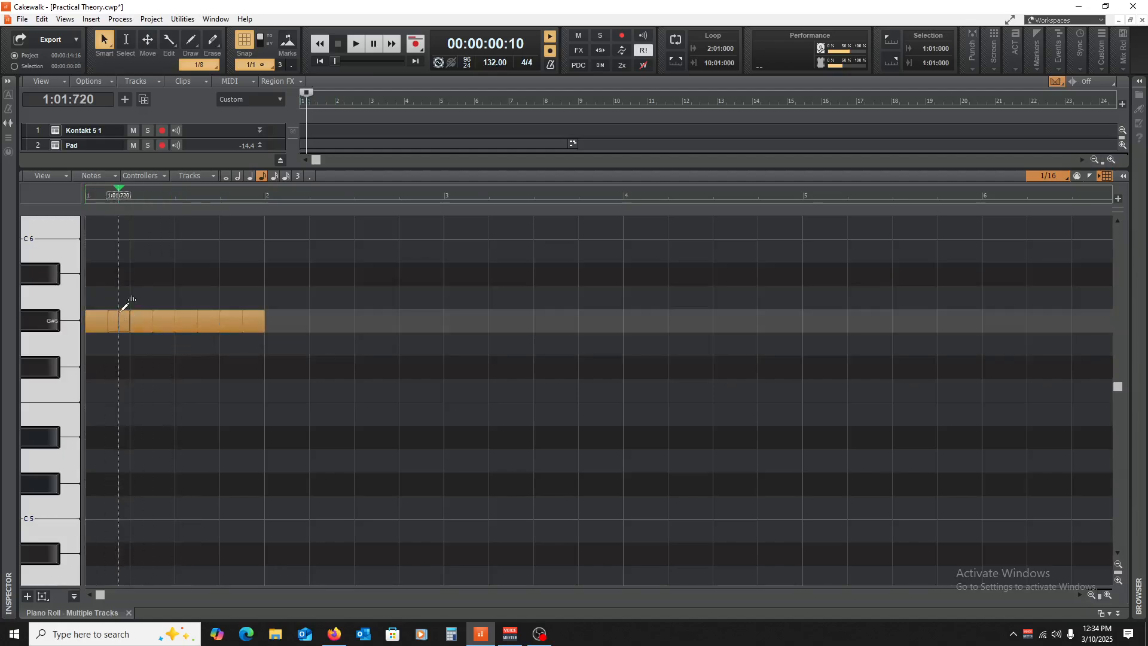
drag(121, 313, 266, 333)
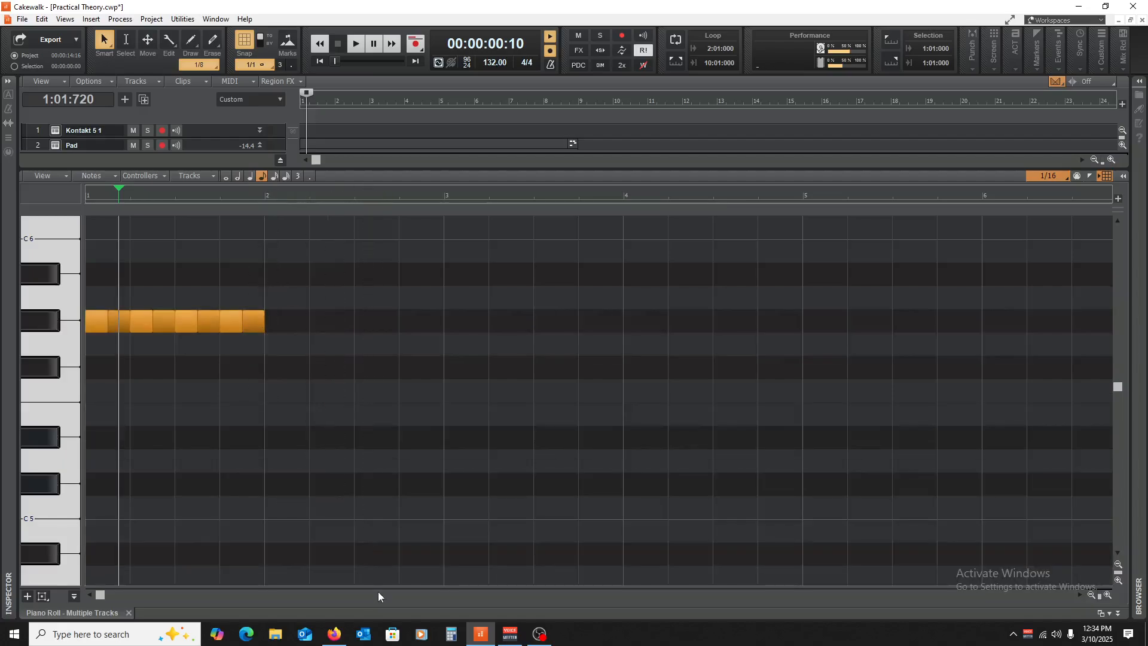
- Reveal the velocity lane below the notes and play bar 1 from the start of the project
drag(376, 587, 393, 428)
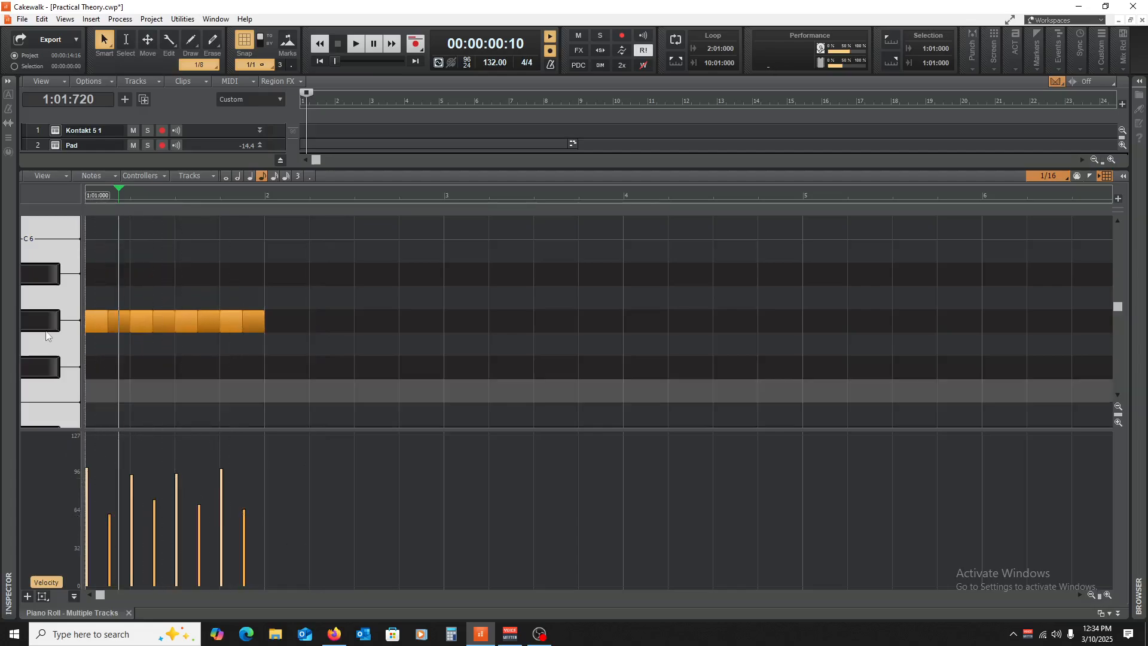
key(w)
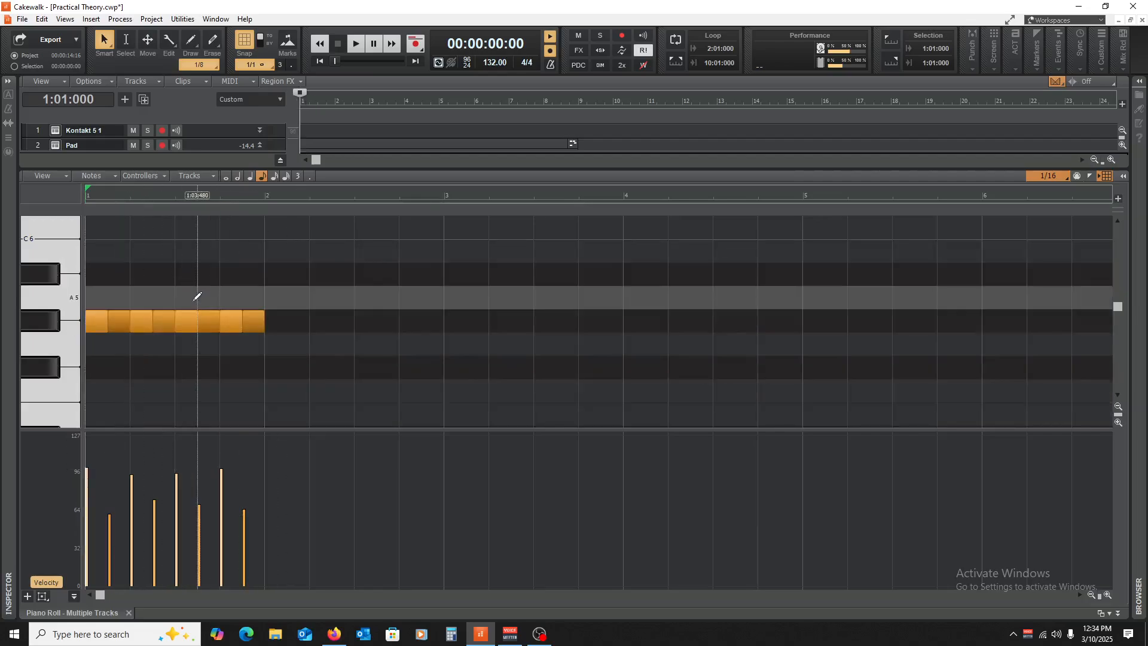
key(space)
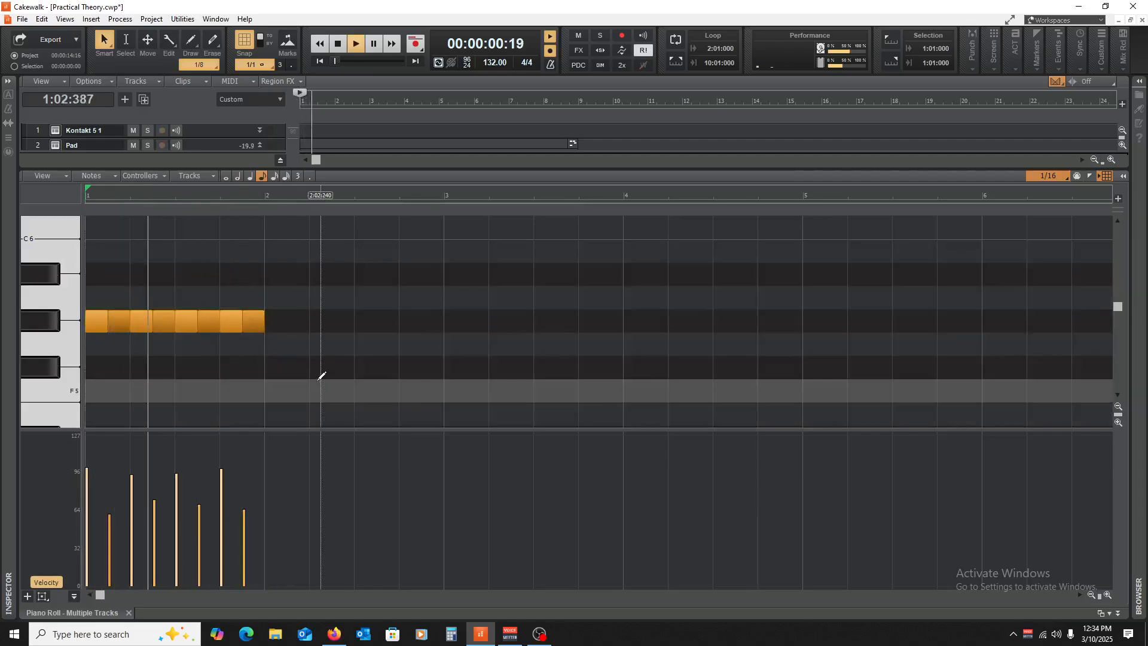
key(space)
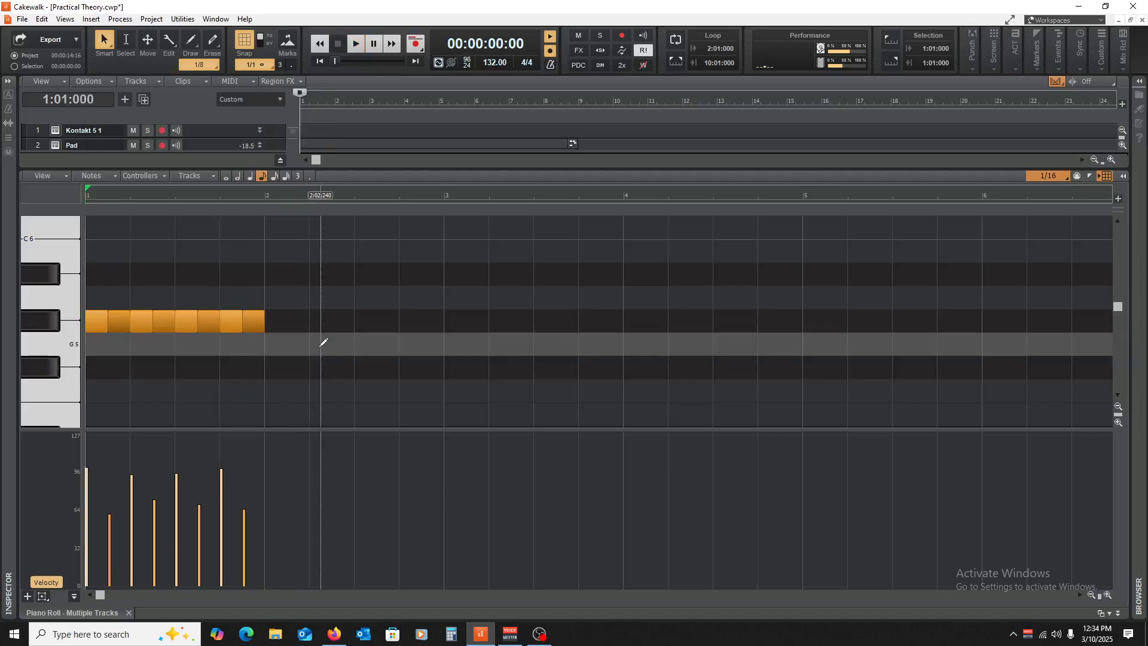
key(space)
key(space)
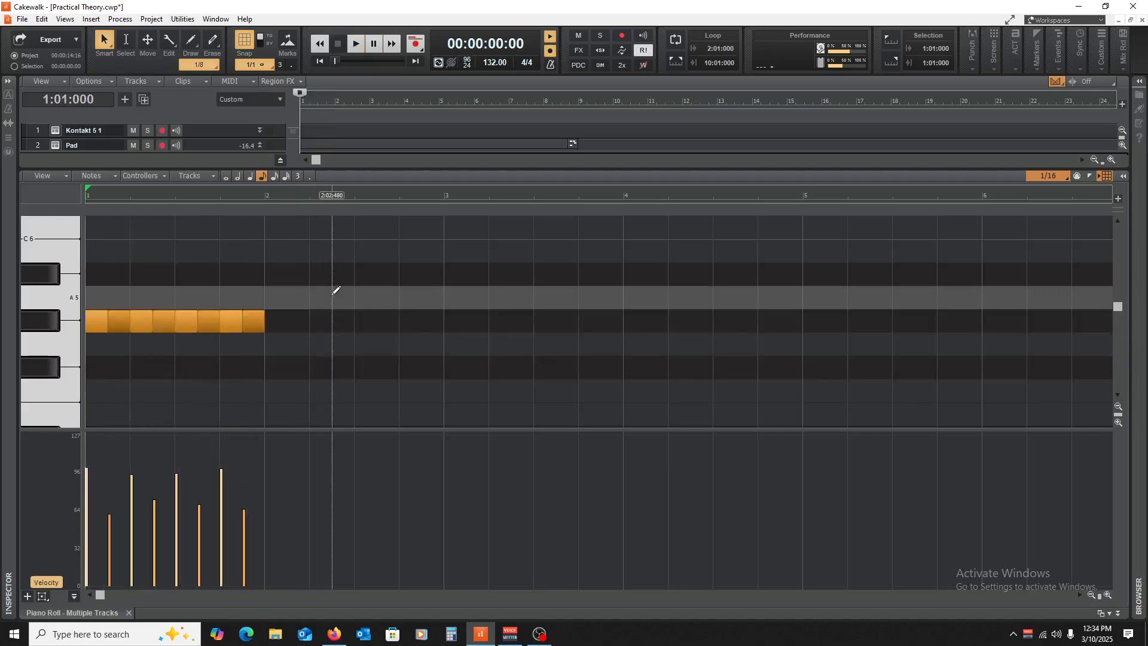
- Copy the G#5 eighth-note pattern from bar 1 into bar 2, play it back, and duplicate both bars into bars 3 and 4
drag(337, 291, 285, 323)
key(space)
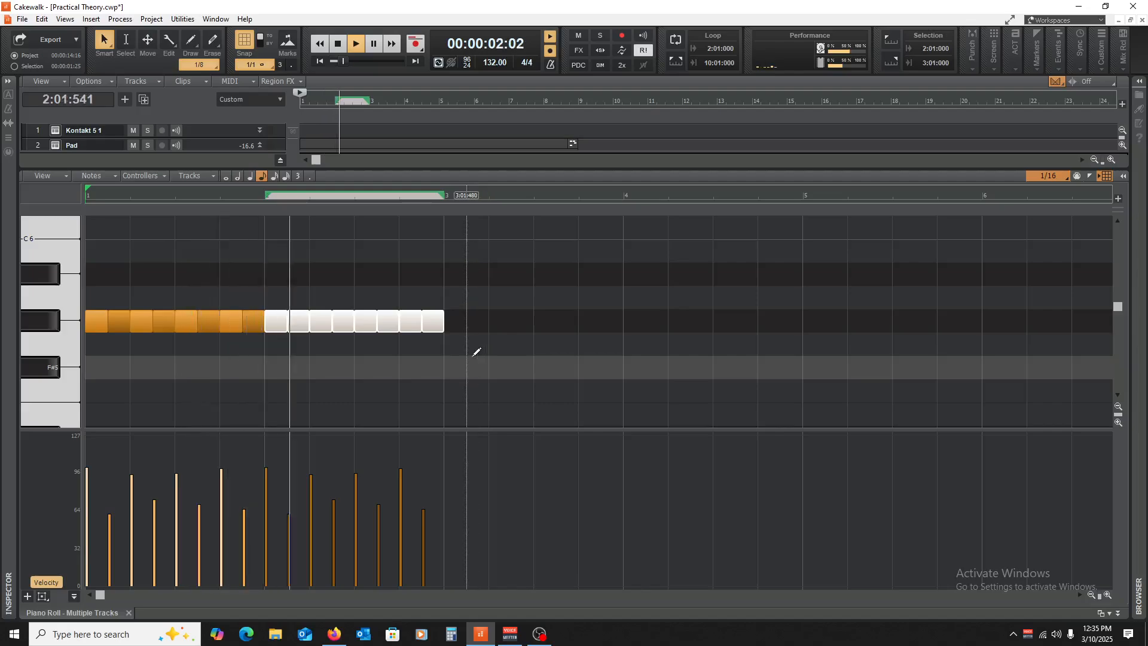
key(space)
drag(506, 284, 443, 337)
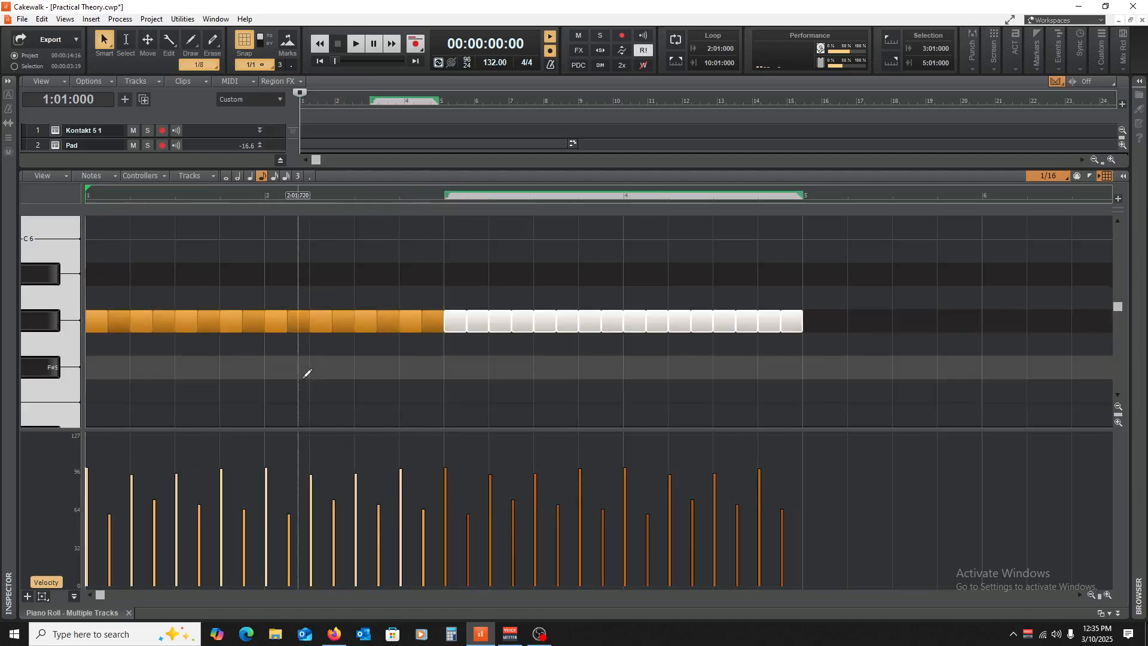
- Play the four-bar G#5 pattern repeatedly while sounding the F#5 key against it to try out rhythmic placements
key(space)
click(41, 376)
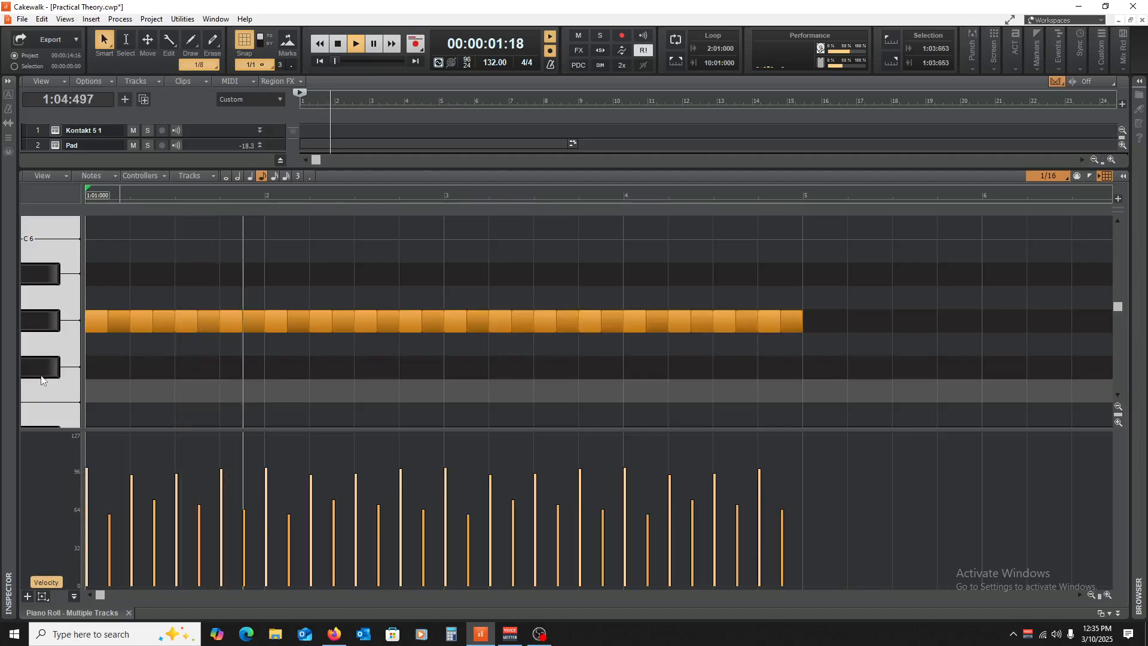
click(44, 372)
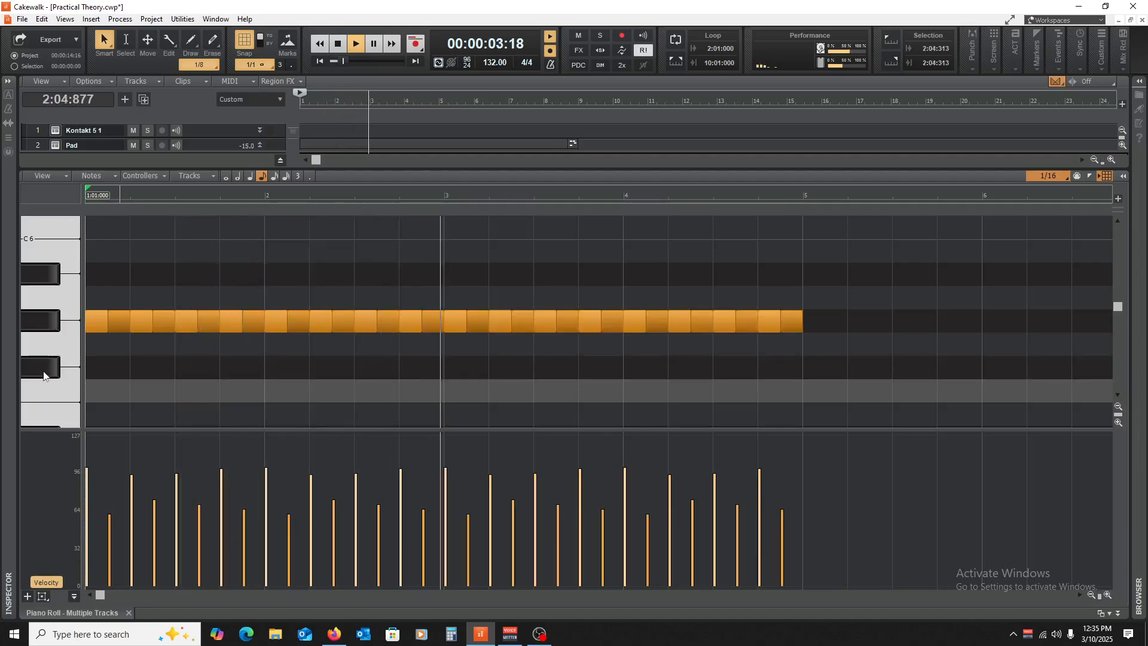
click(44, 372)
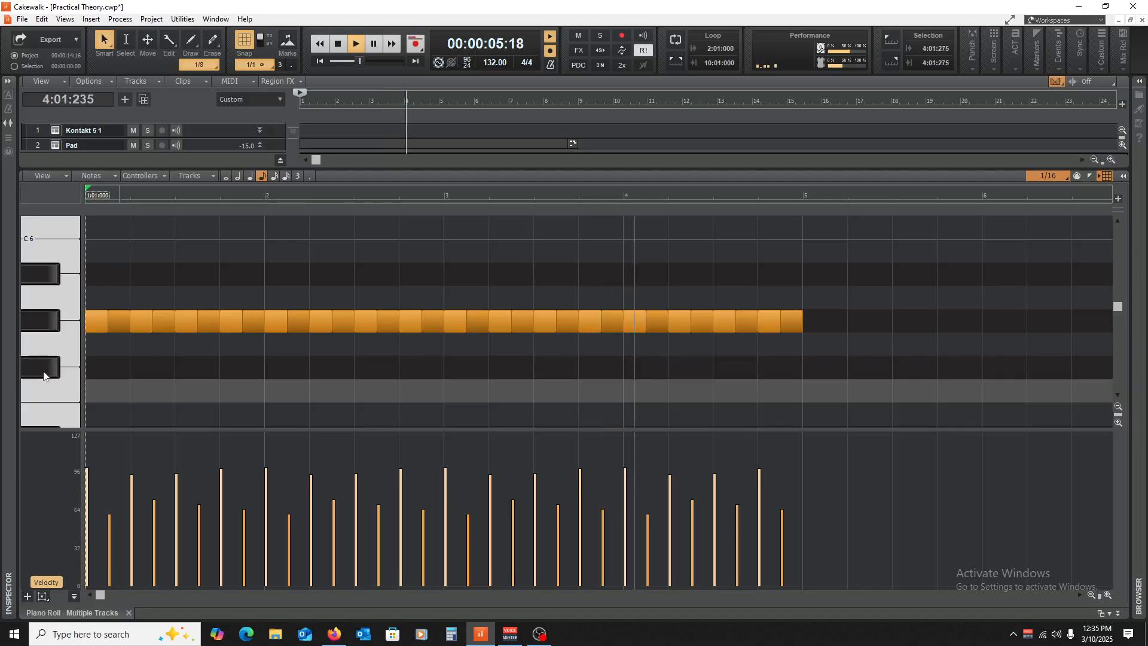
click(43, 372)
key(space)
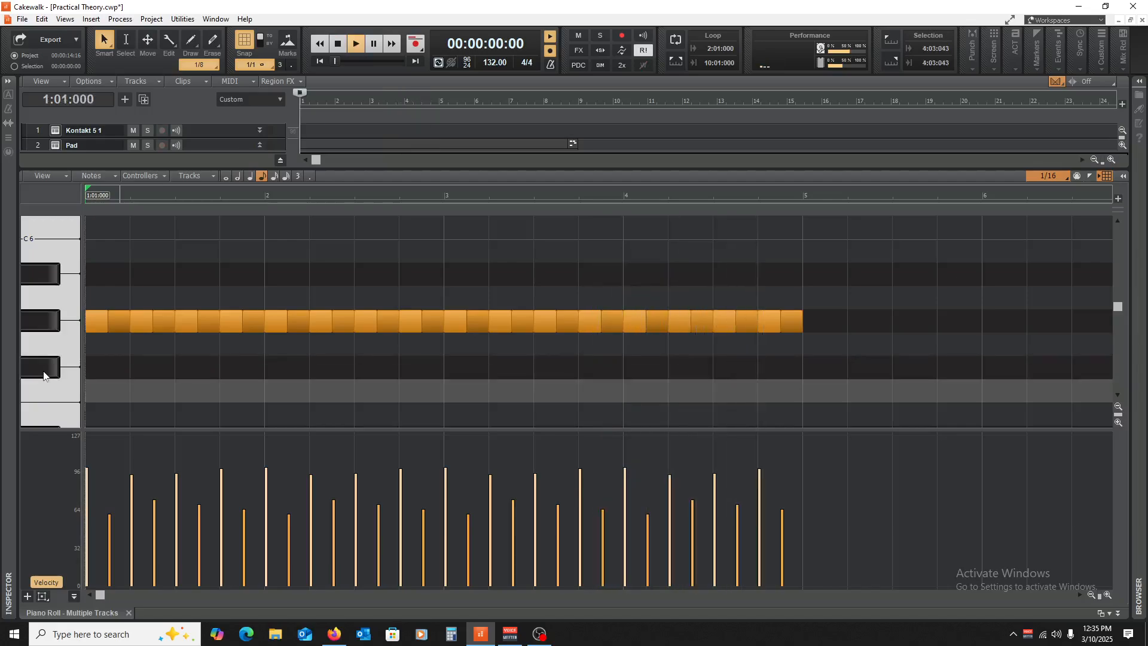
click(43, 372)
click(43, 372)
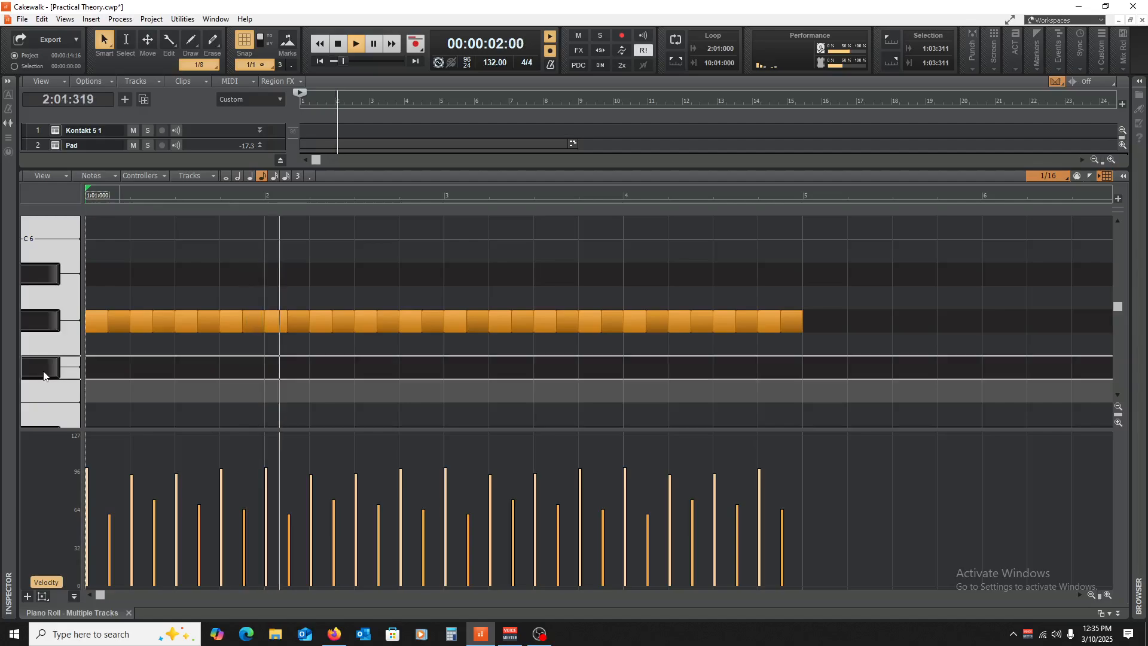
click(44, 372)
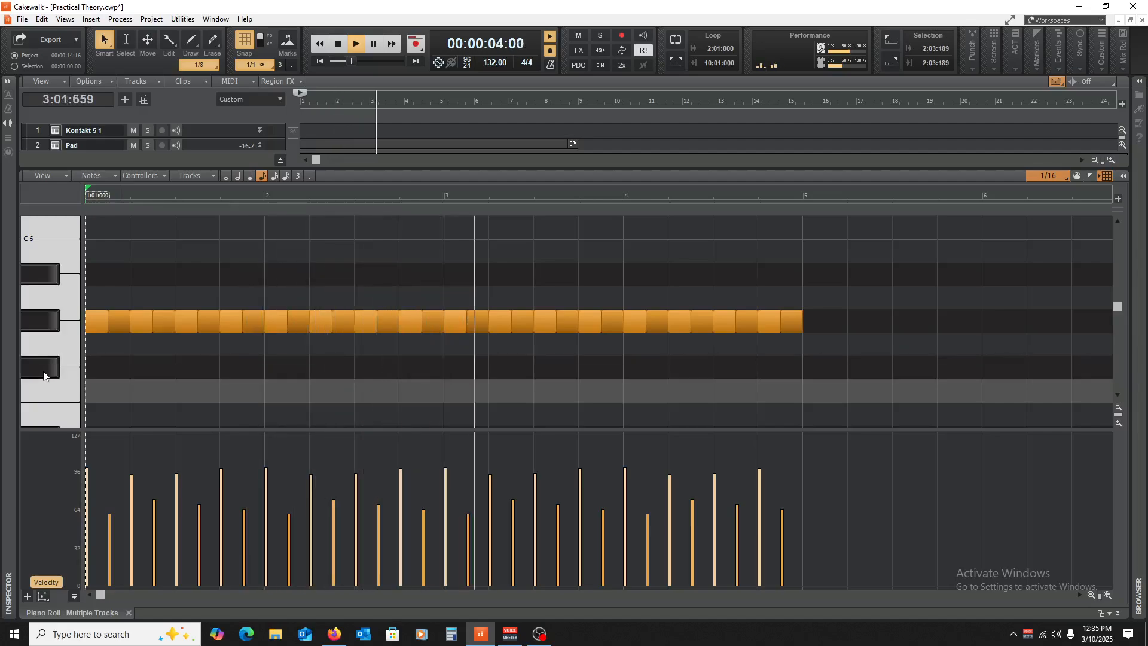
click(44, 372)
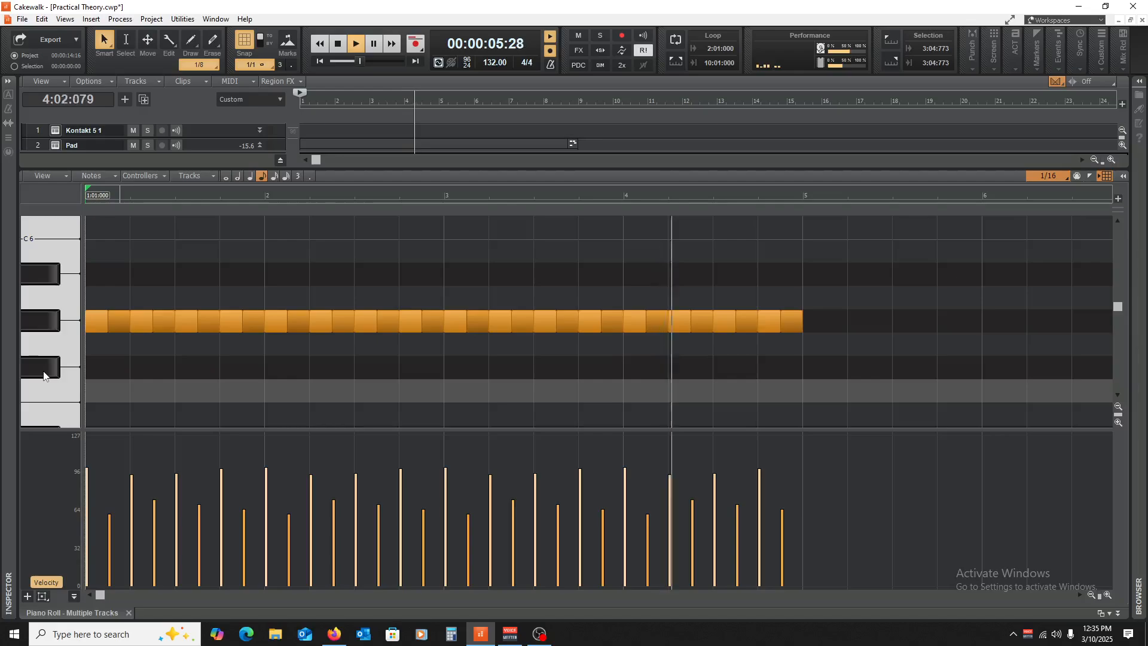
click(44, 375)
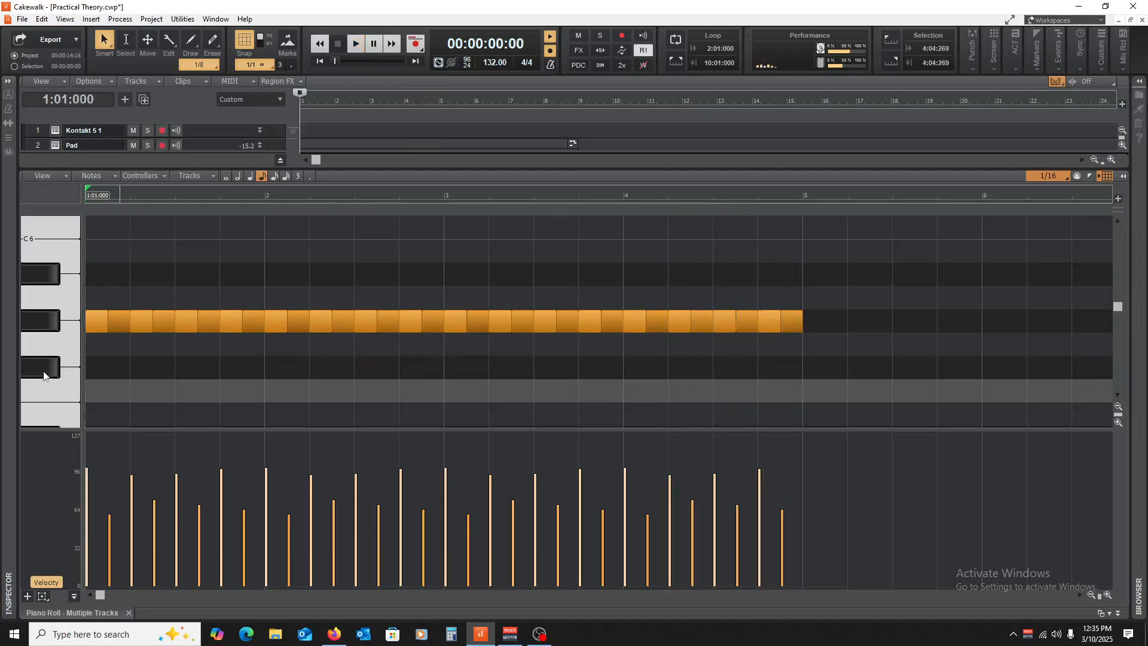
key(space)
click(44, 372)
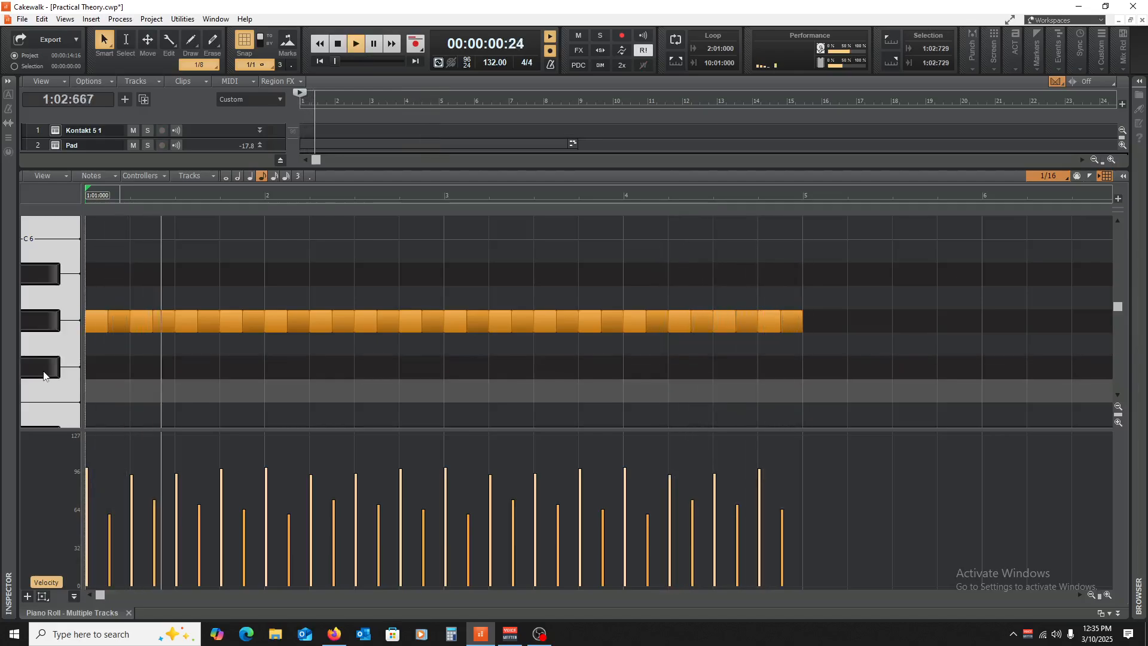
key(space)
- Add an eighth note on F#5 at 1:02:480 in bar 1 and play it against the G#5 pattern
click(156, 366)
key(space)
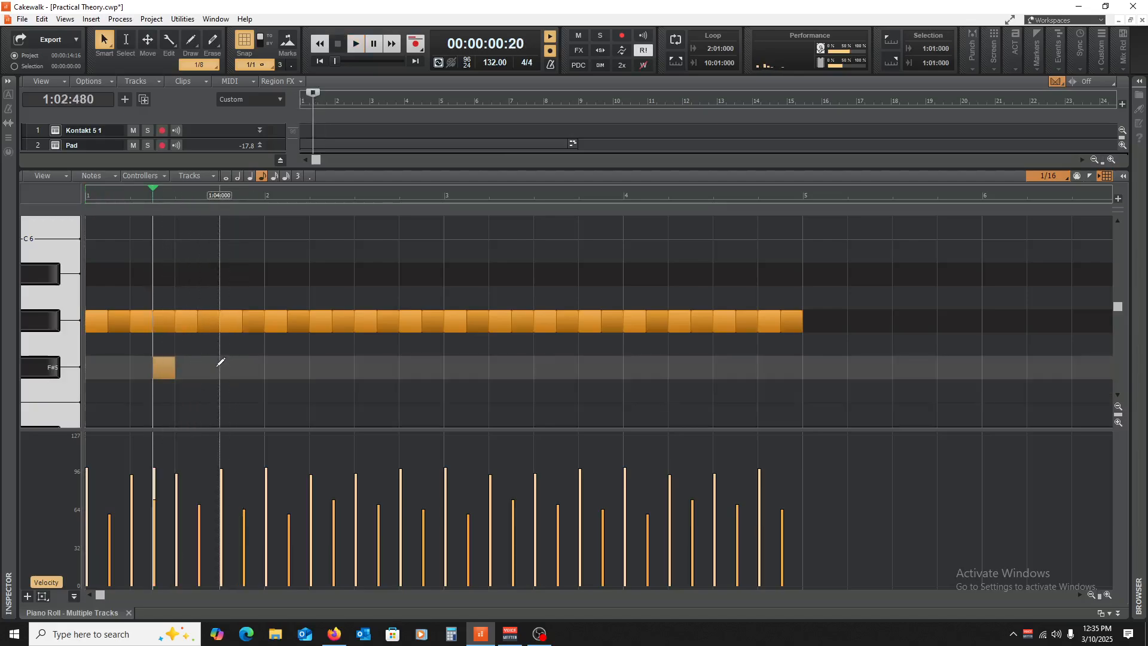
key(space)
key(space)
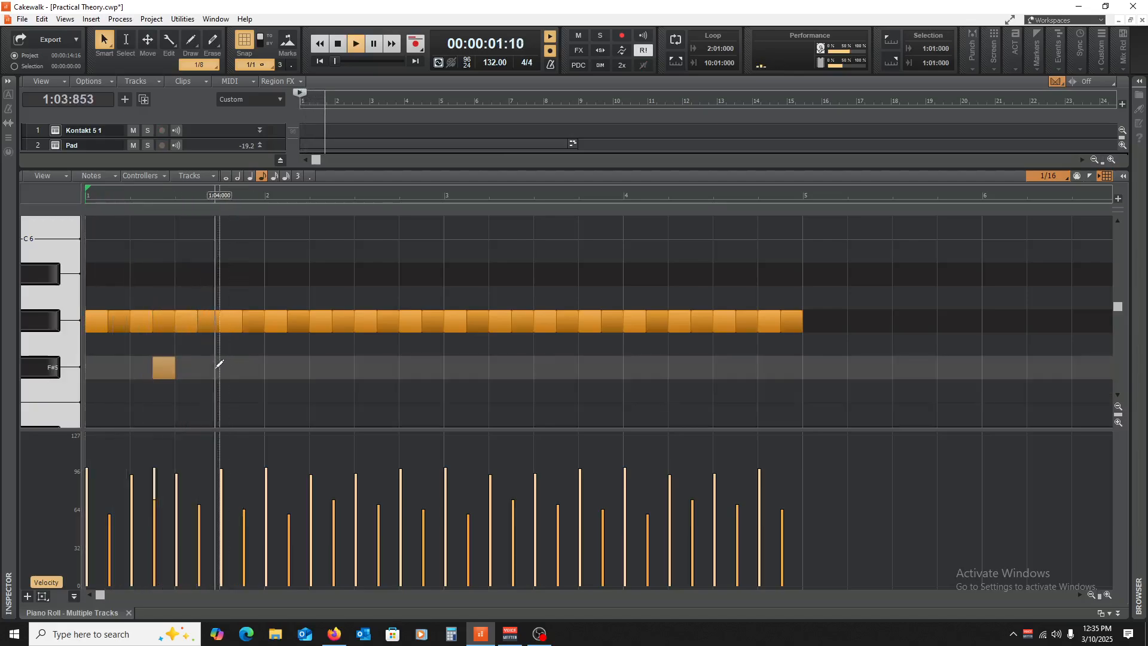
key(space)
key(space)
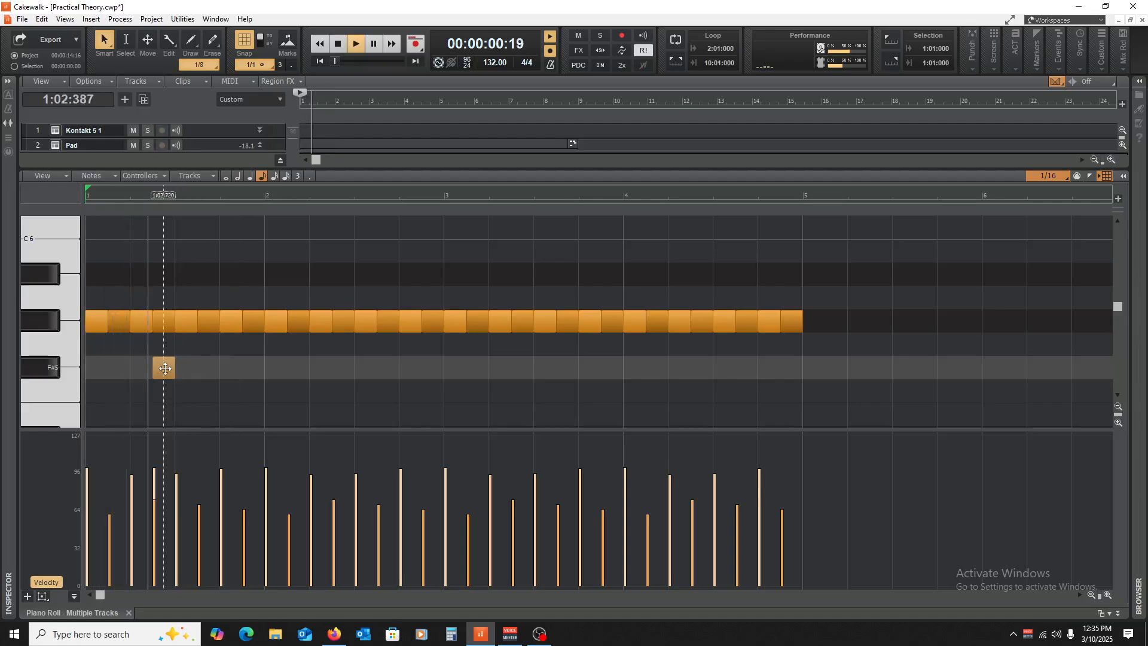
- Copy the F#5 note from 1:02:480 to 1:04:000 in bar 1 and play both notes against the G#5 pattern
key(space)
drag(165, 368, 236, 375)
key(space)
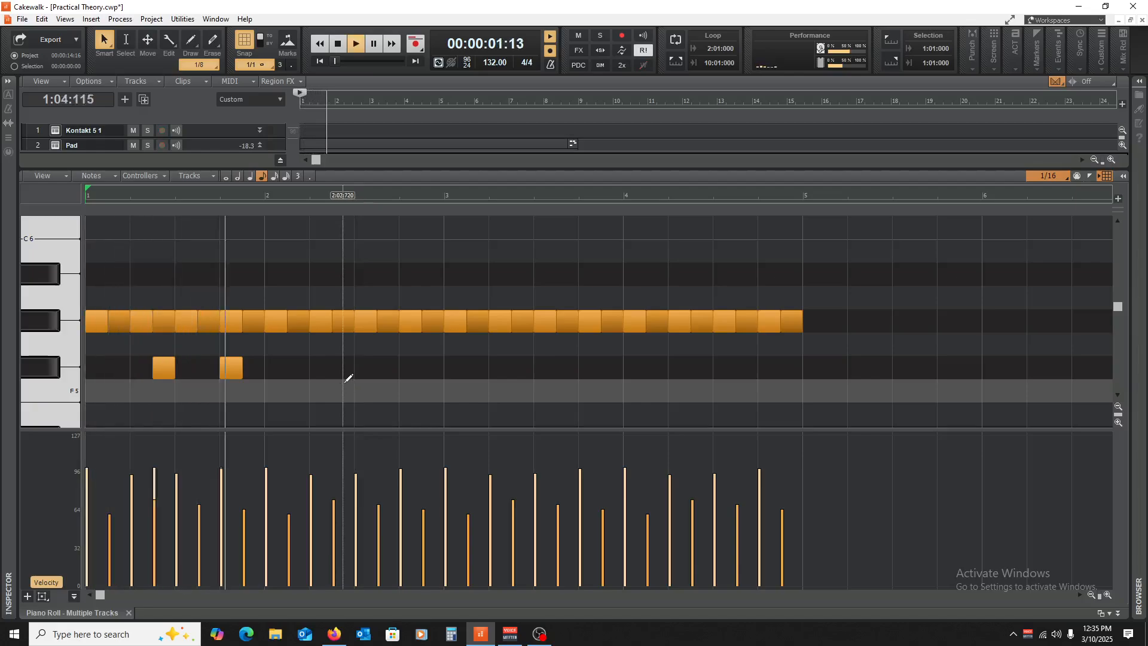
key(space)
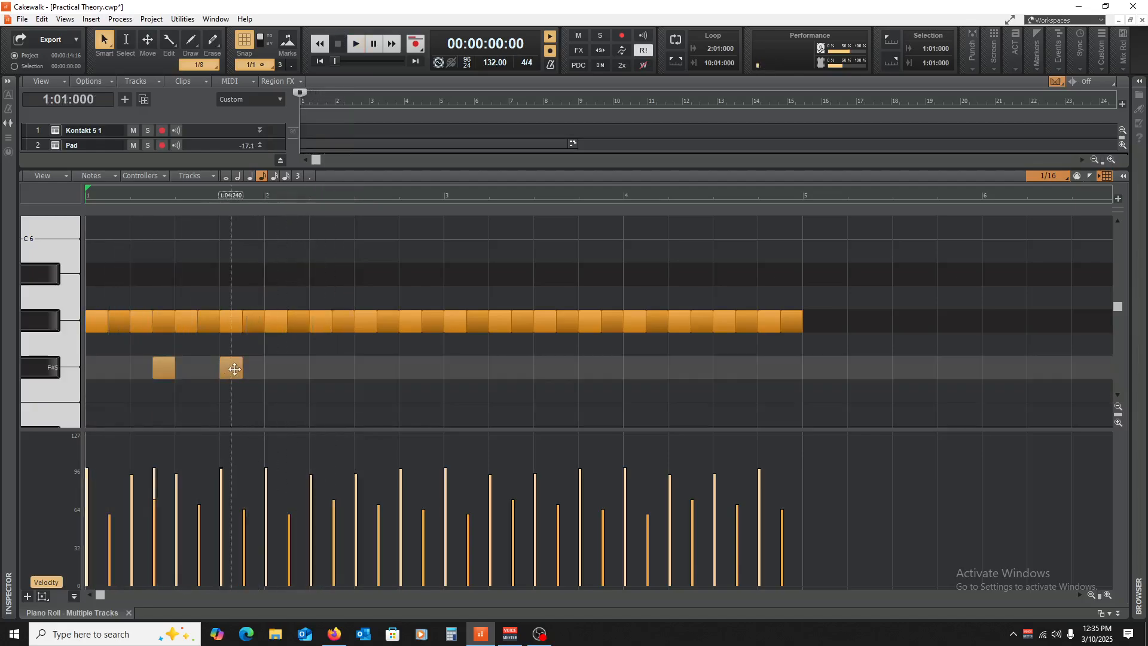
- Copy the F#5 note to 2:03:000, play it back, and duplicate the three F#5 notes into bars 3 and 4 starting at 3:02:480
drag(234, 370, 369, 369)
key(space)
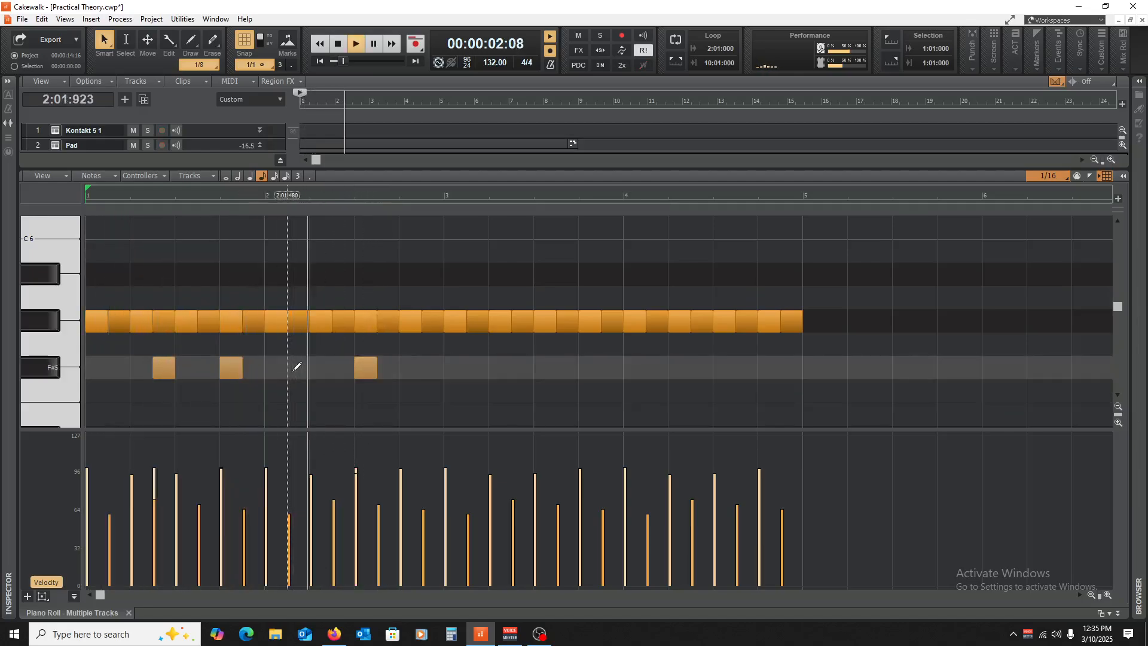
key(space)
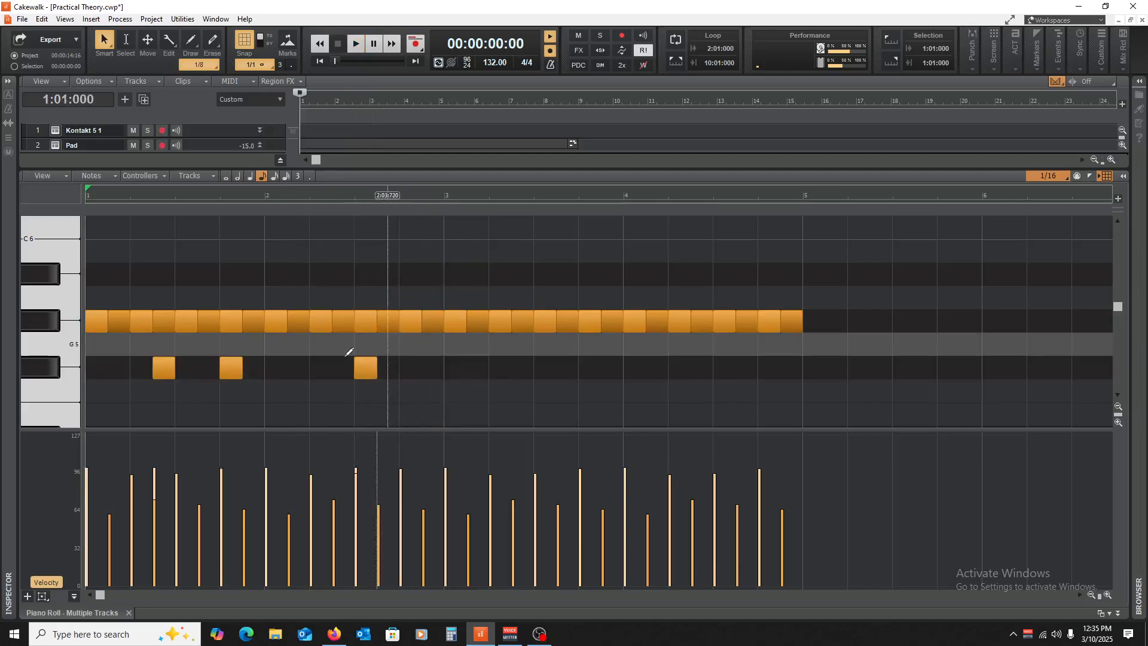
mouse_move(420, 358)
mouse_down()
mouse_move(142, 370)
mouse_move(522, 371)
mouse_up()
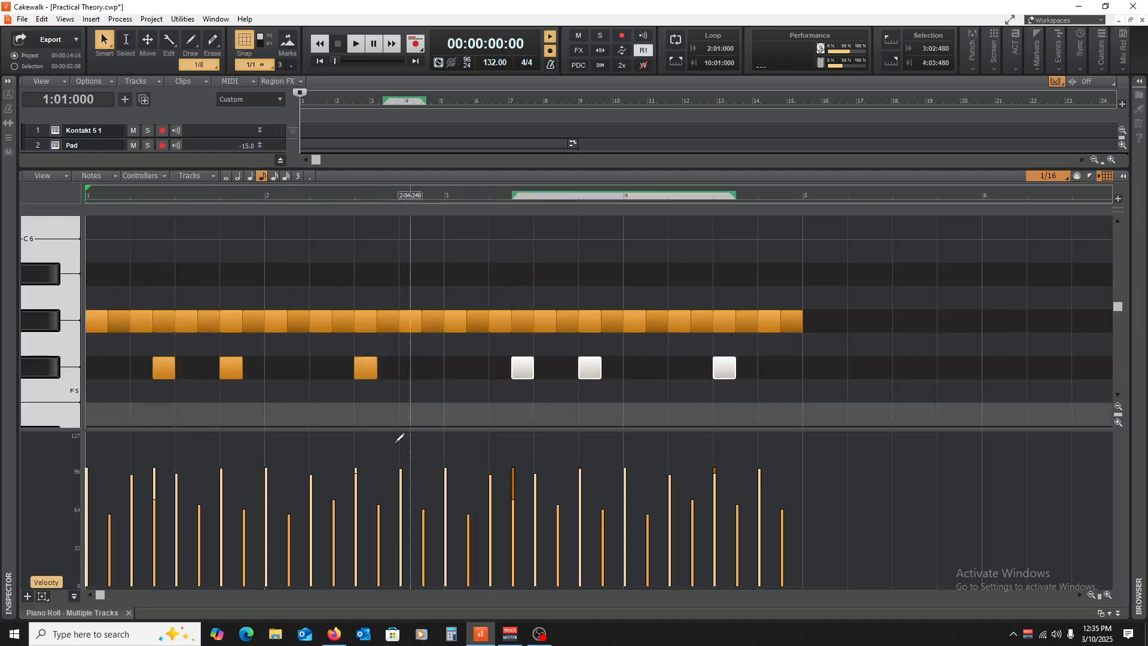
- Enlarge the note area until the velocity lane is hidden, and clear the note selection
drag(349, 429, 347, 561)
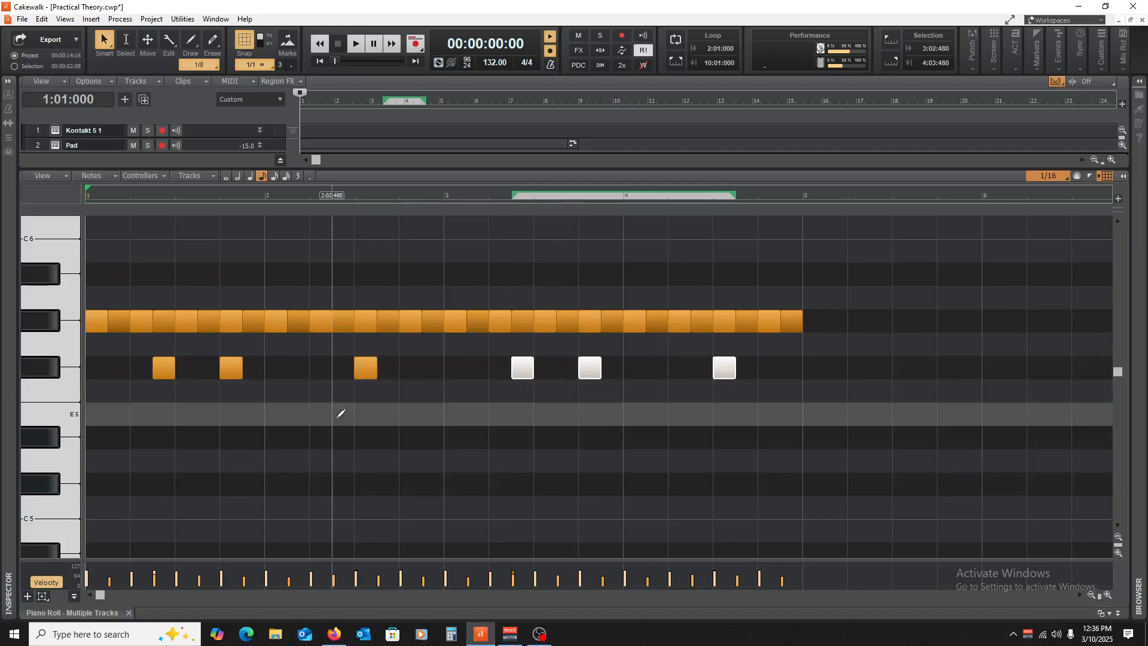
click(448, 415)
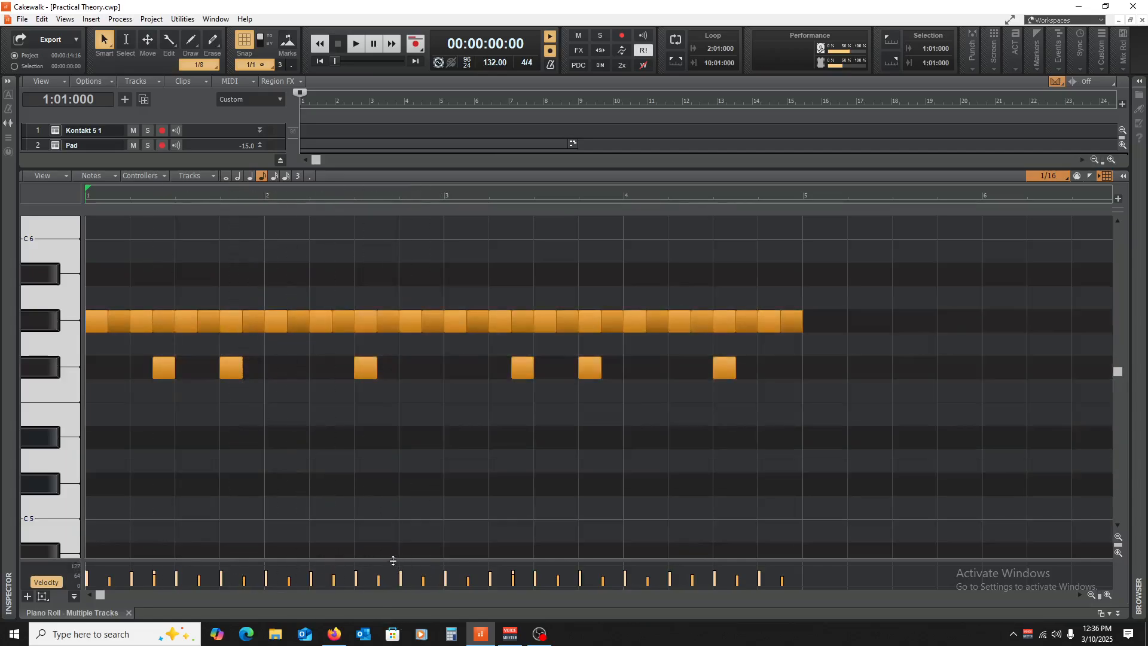
drag(393, 561, 392, 589)
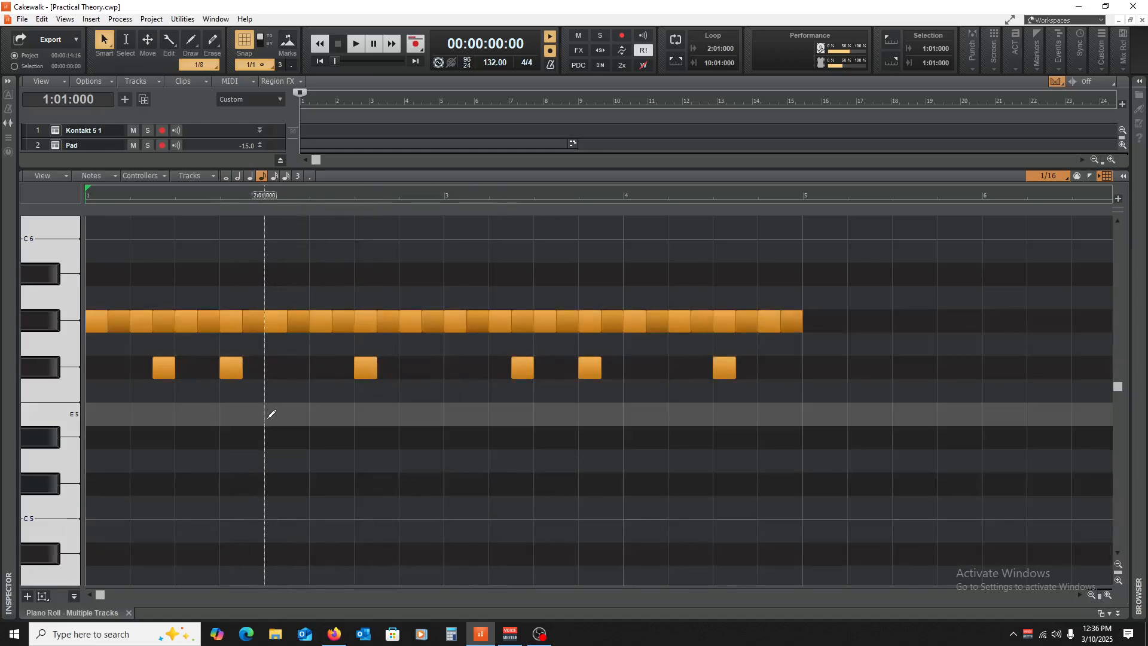
click(441, 444)
key(w)
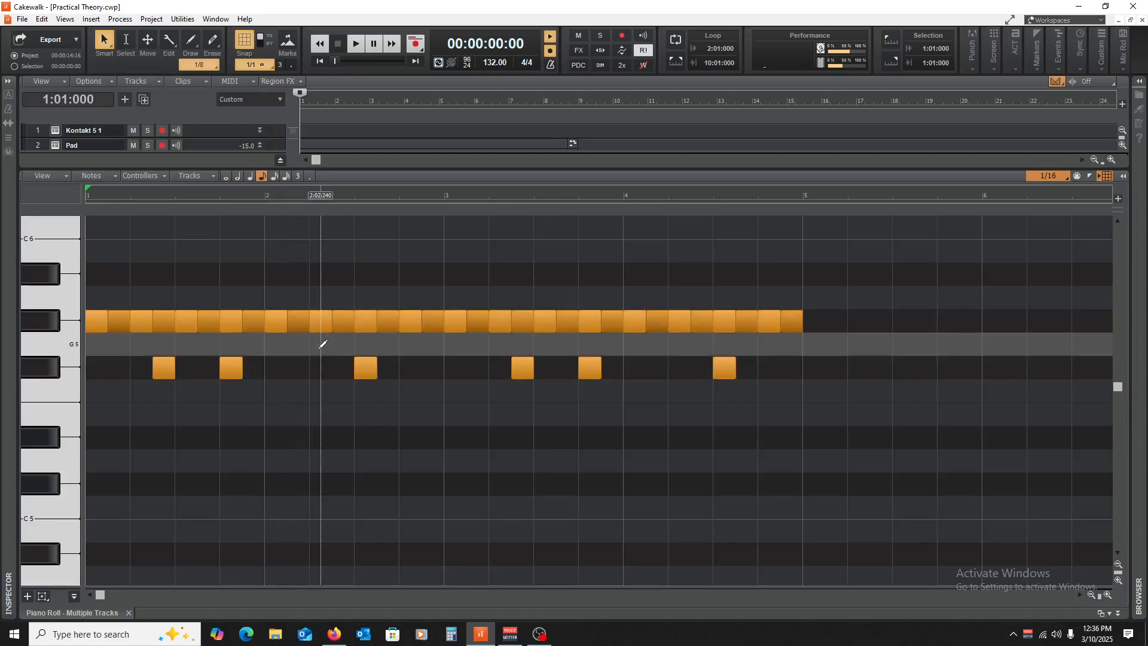
- Try deleting the G#5 note at 2:01:480 and play the pattern with the gap
right_click(296, 323)
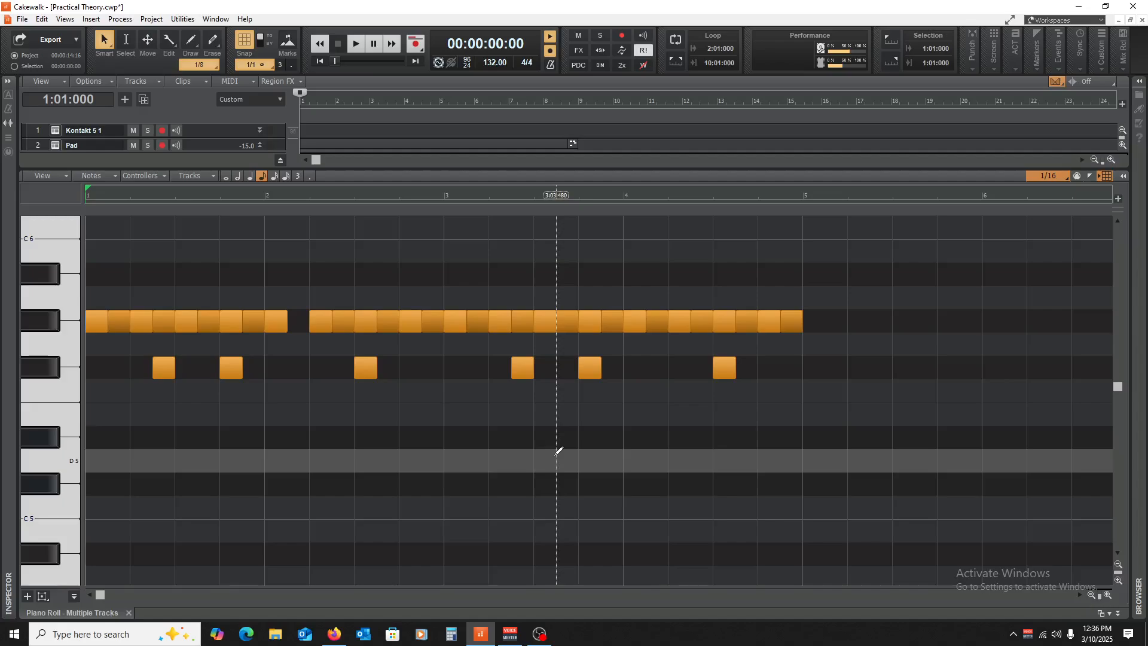
key(space)
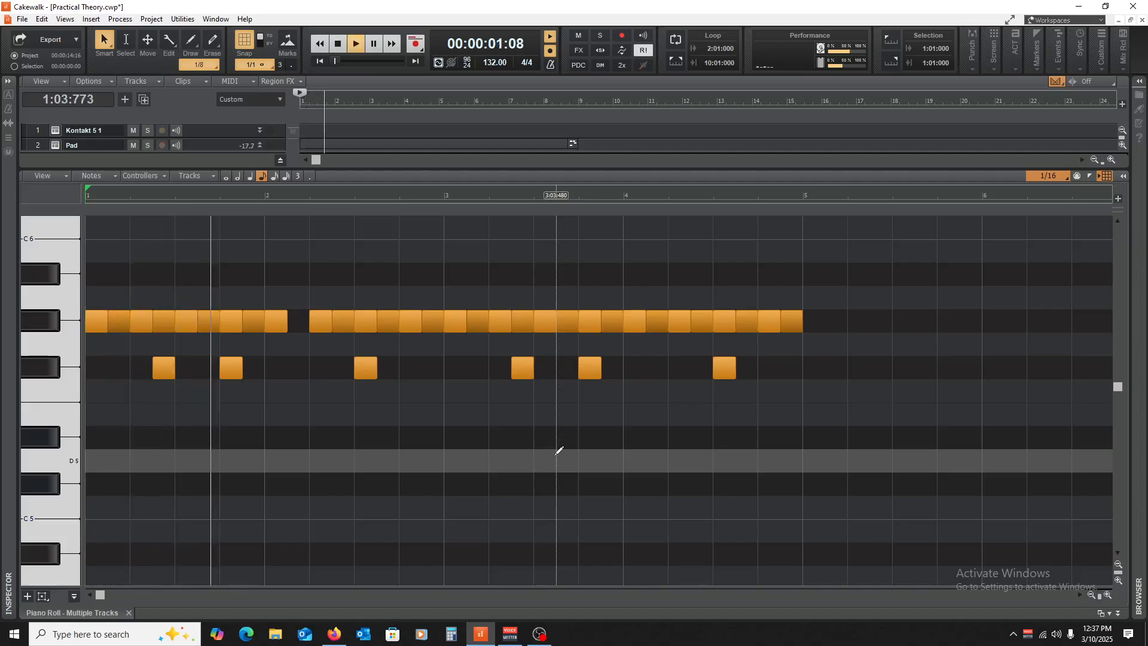
key(space)
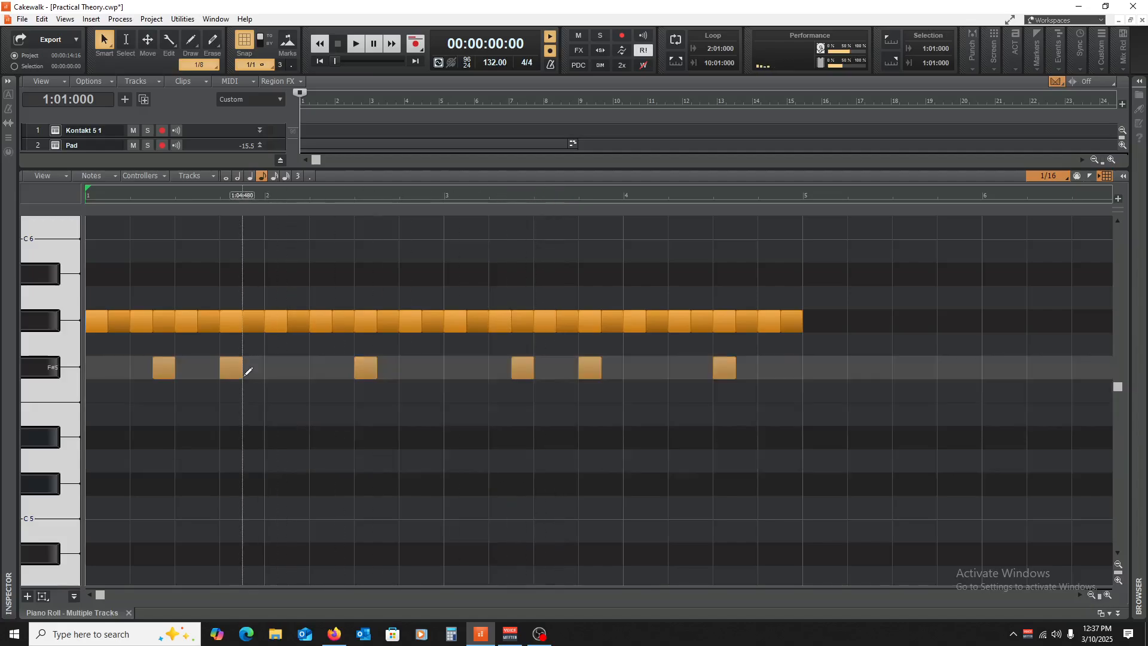
- Add an eighth note on Db3 at 1:01:000 and play it from the start of the project
scroll(70, 401, down, 3)
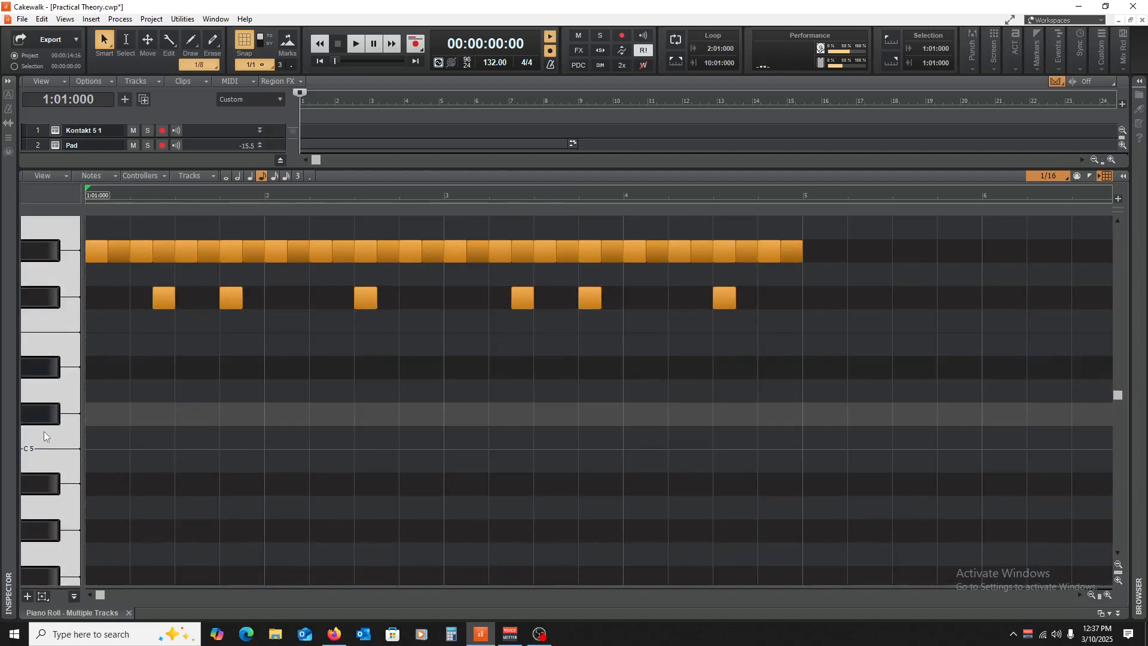
scroll(61, 428, down, 9)
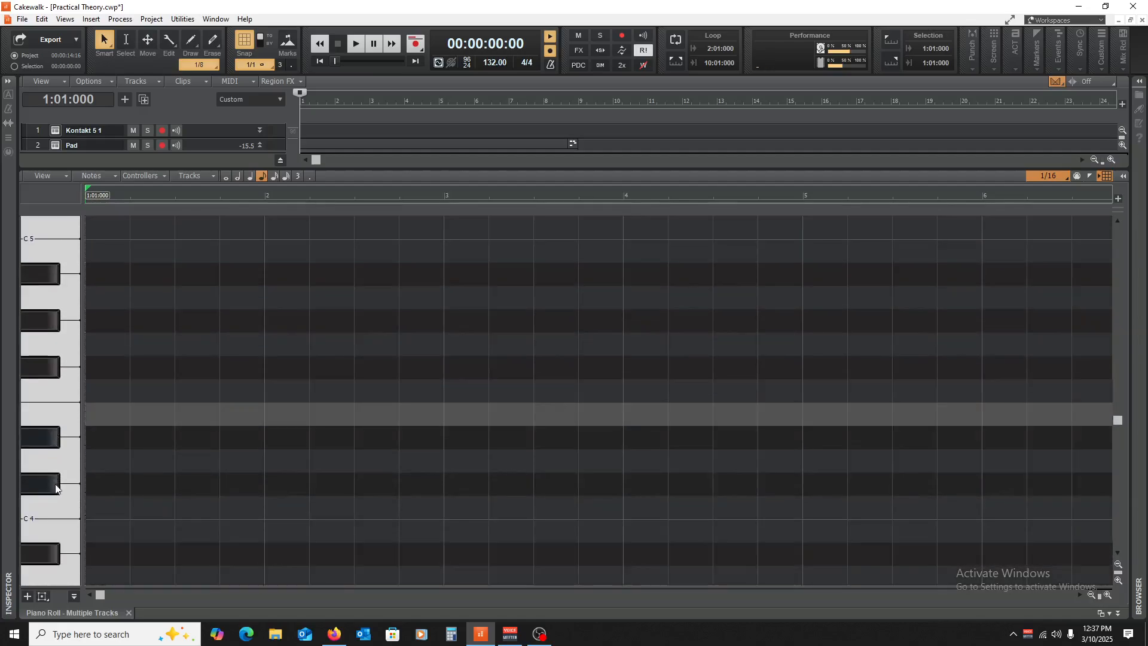
scroll(57, 482, down, 10)
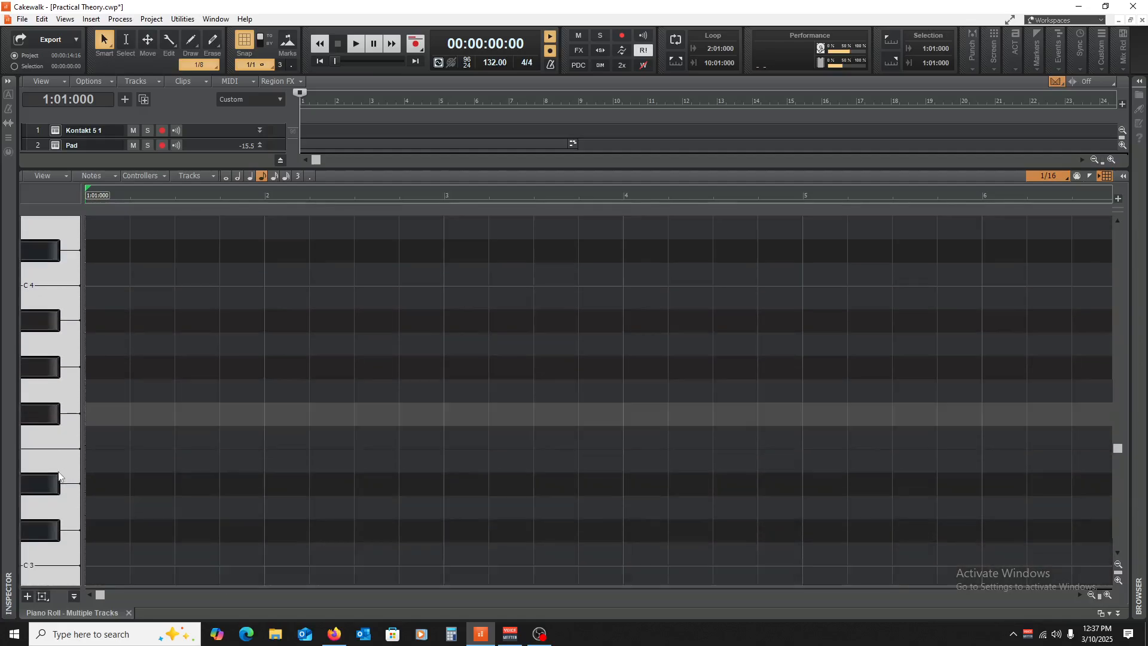
click(91, 531)
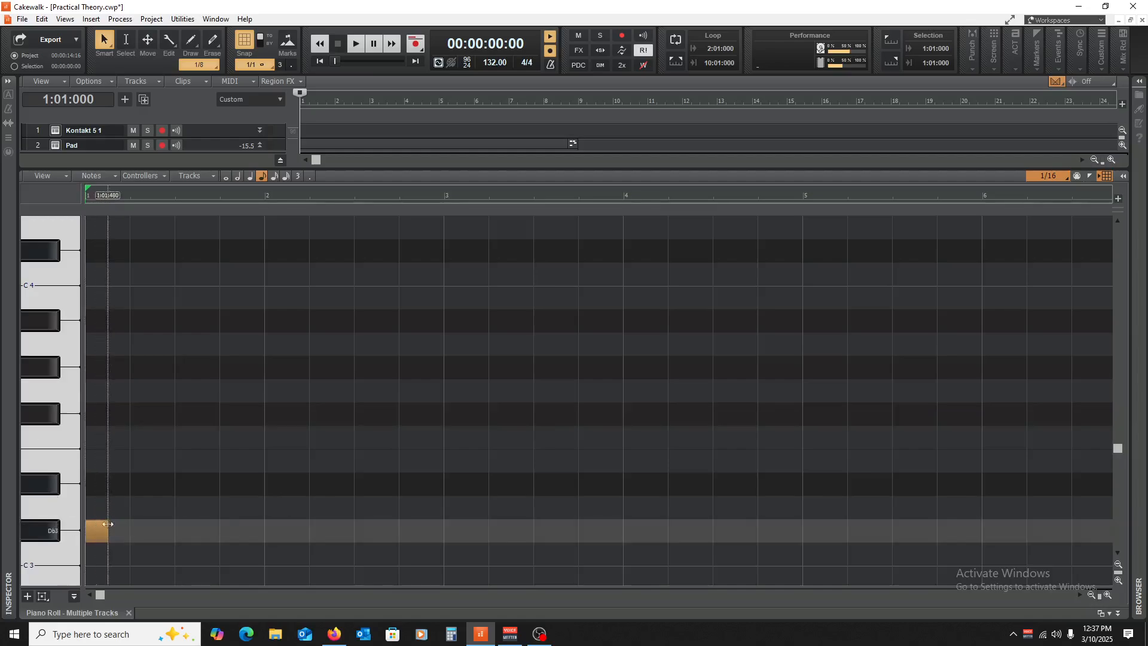
key(space)
key(space)
key(space)
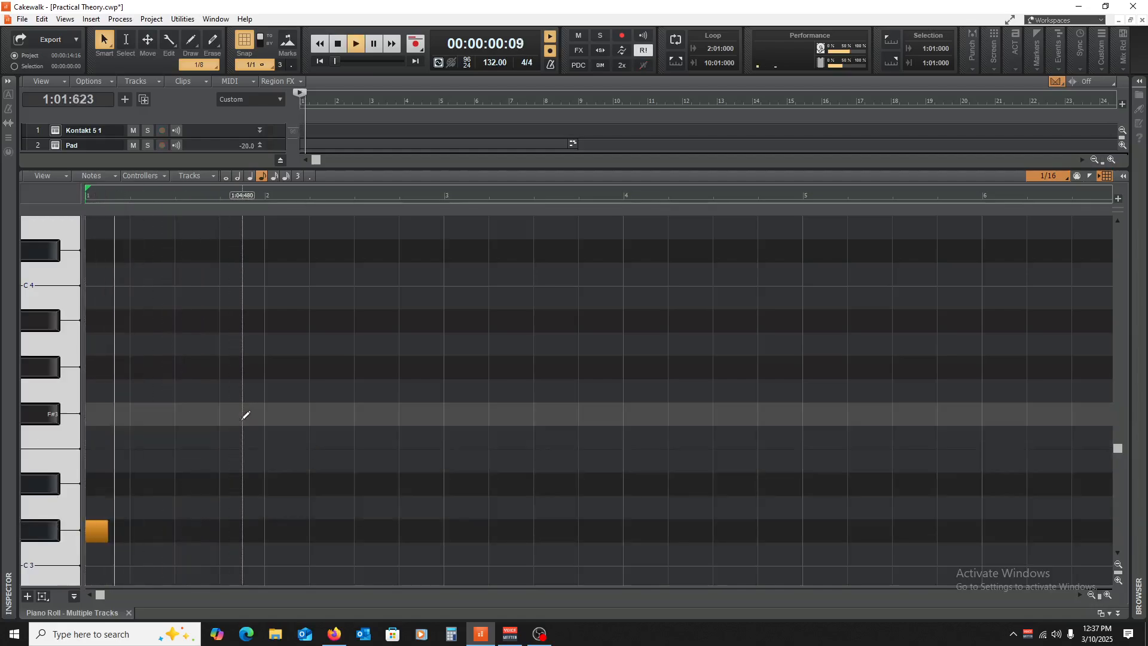
key(space)
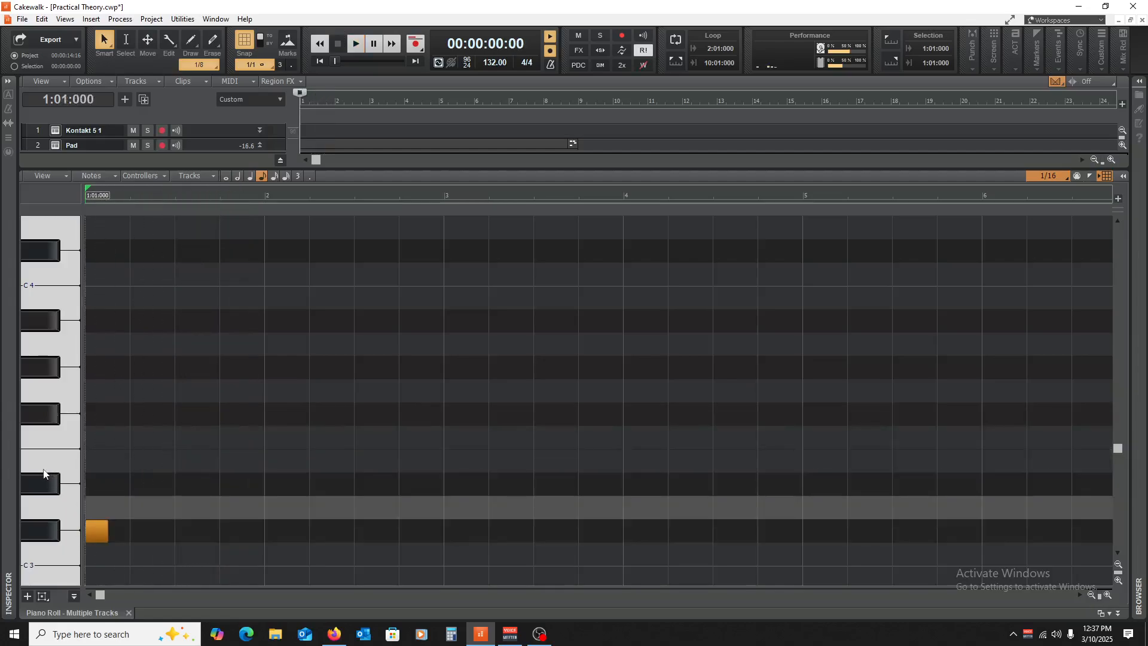
- Replace the Db3 note at 1:01:000 with a copy of the first G#5 note moved down to Db3
scroll(67, 405, up, 3)
scroll(56, 371, down, 9)
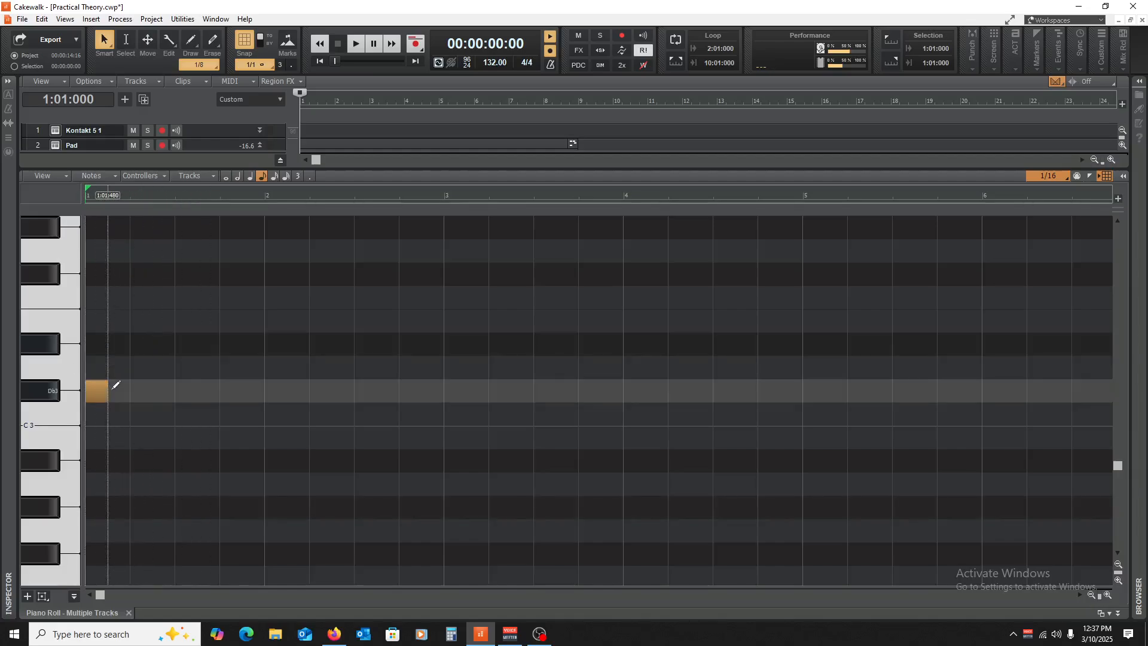
scroll(142, 407, up, 15)
scroll(141, 408, up, 13)
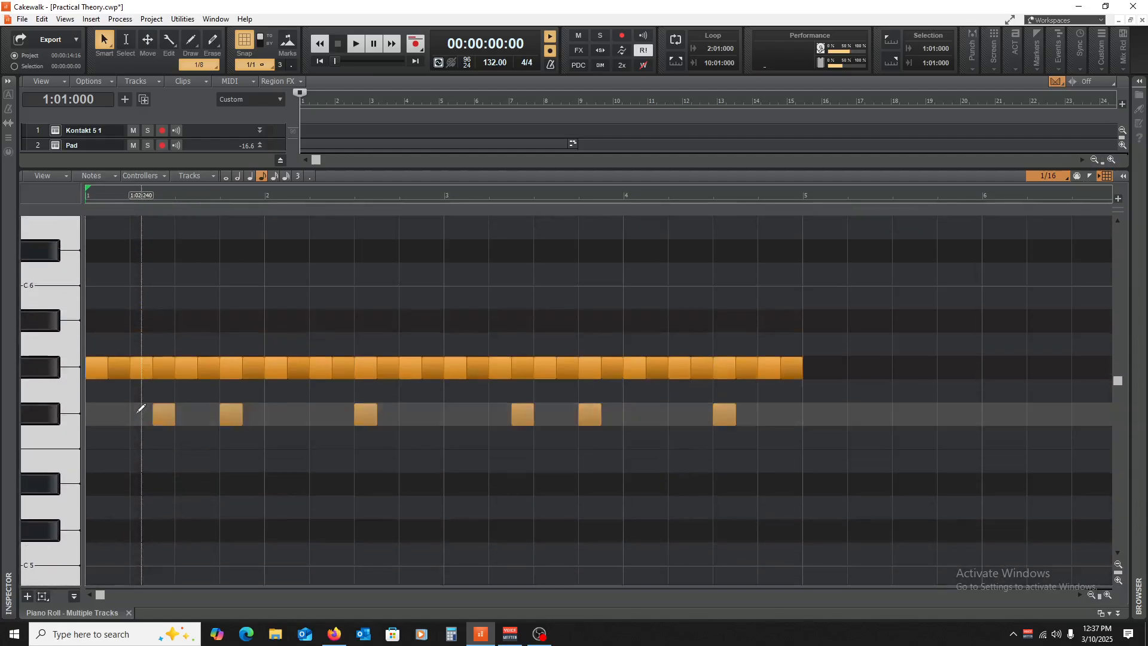
click(97, 366)
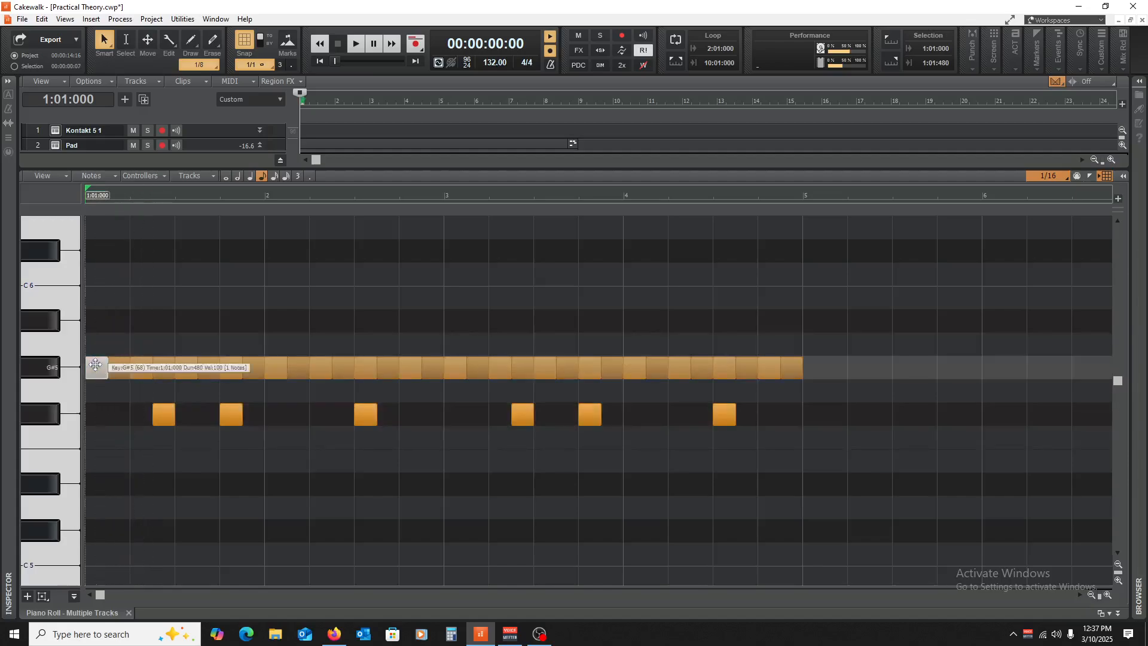
drag(97, 367, 69, 321)
scroll(110, 389, up, 3)
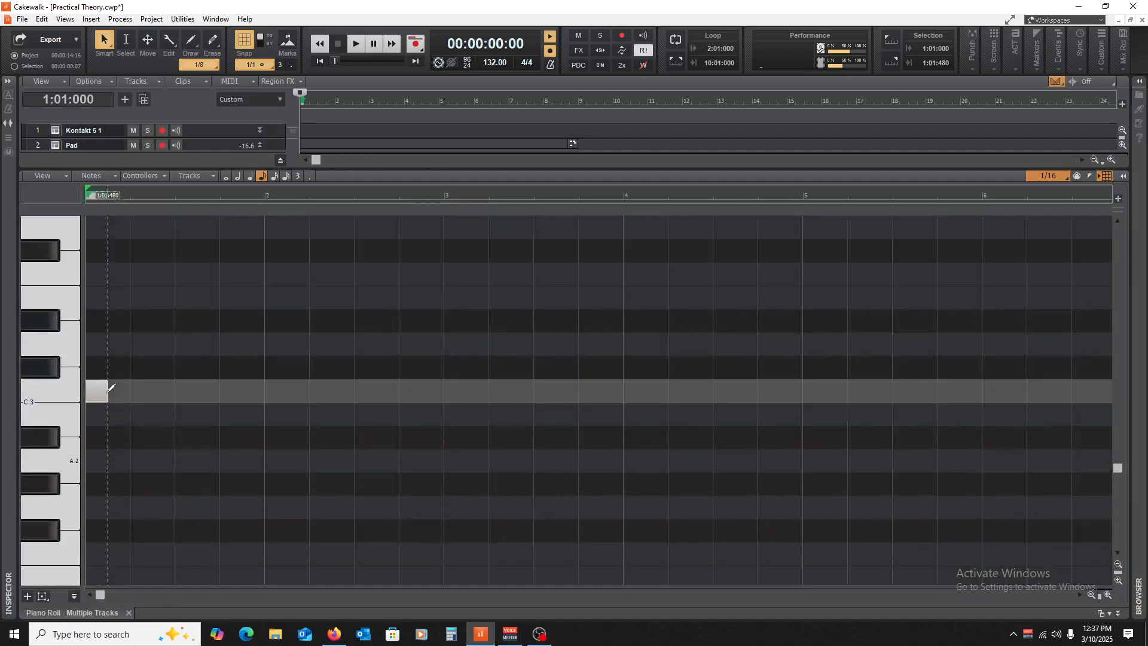
drag(107, 394, 98, 382)
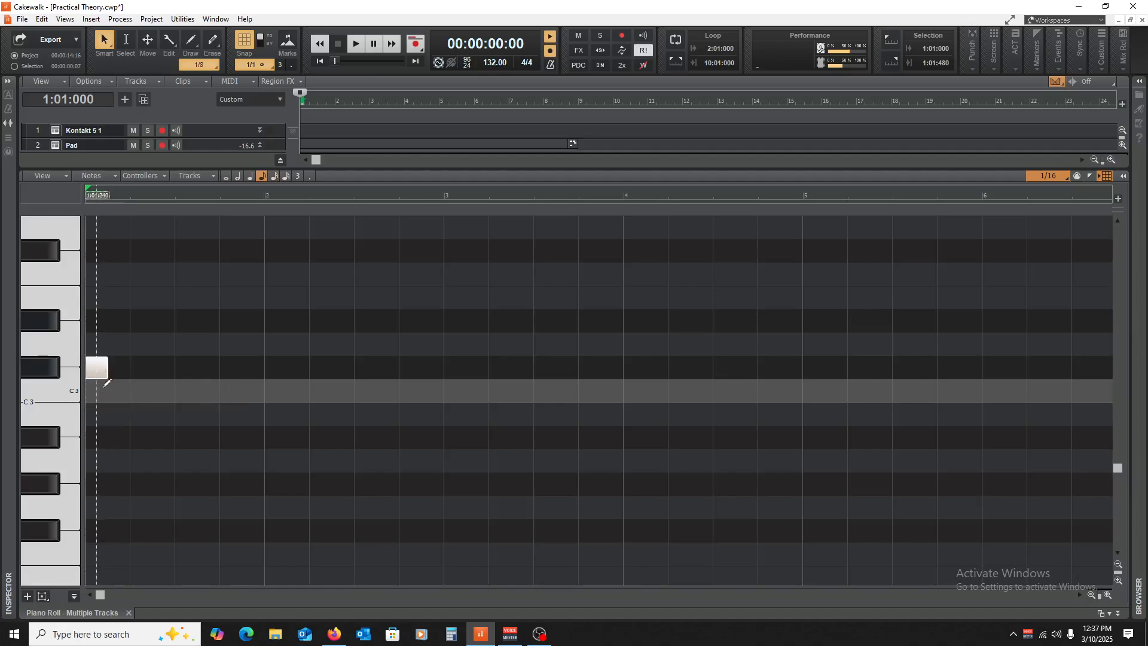
- Look over the G#5 and F#5 patterns and play them together with the copied Db3 note
scroll(116, 397, up, 7)
scroll(116, 405, up, 9)
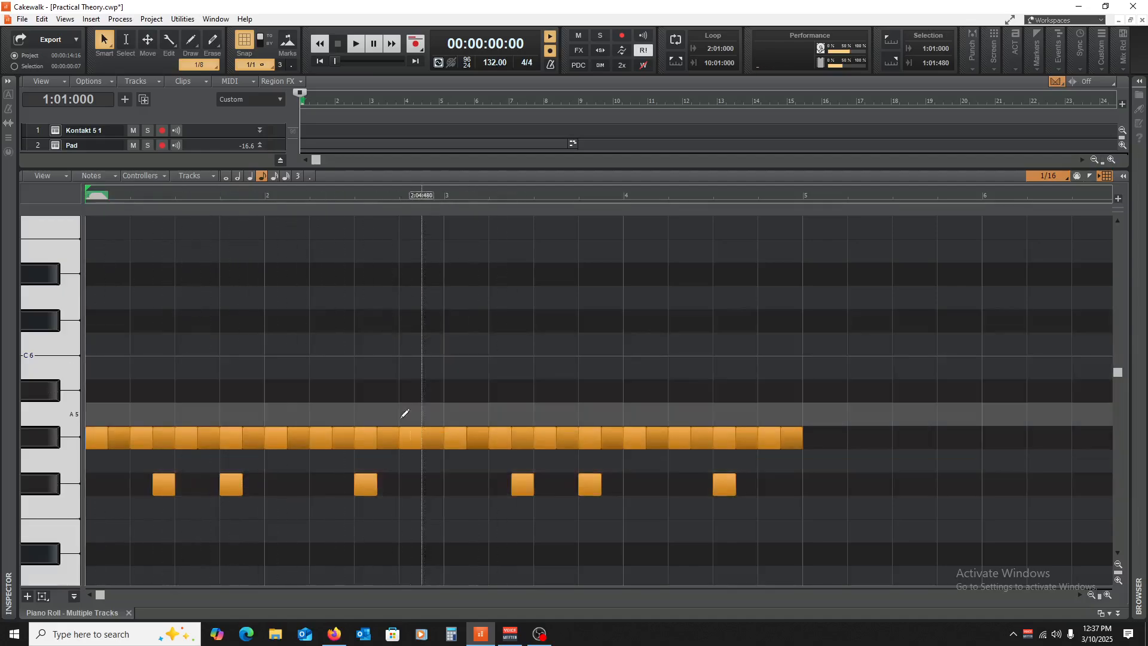
scroll(227, 398, down, 5)
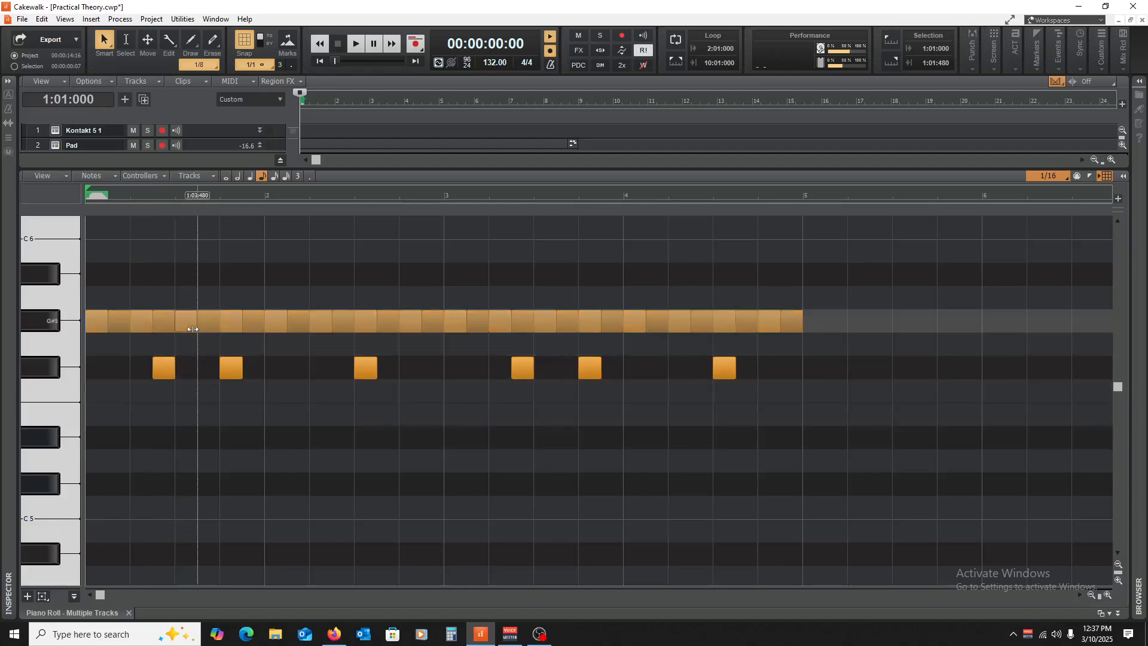
scroll(128, 402, down, 10)
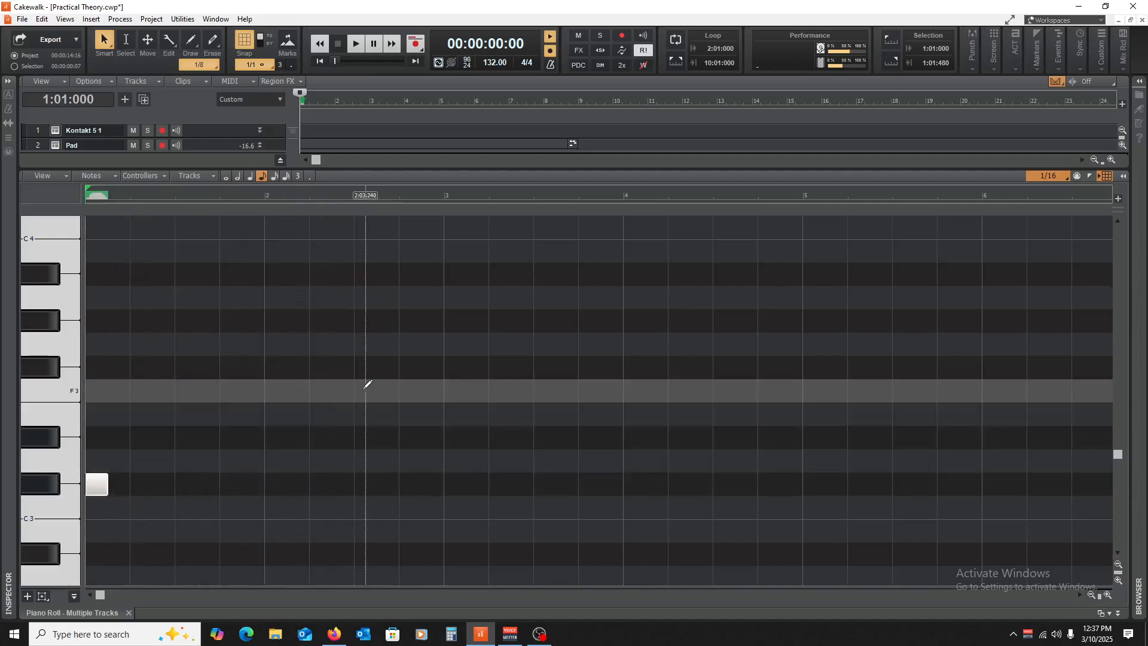
key(space)
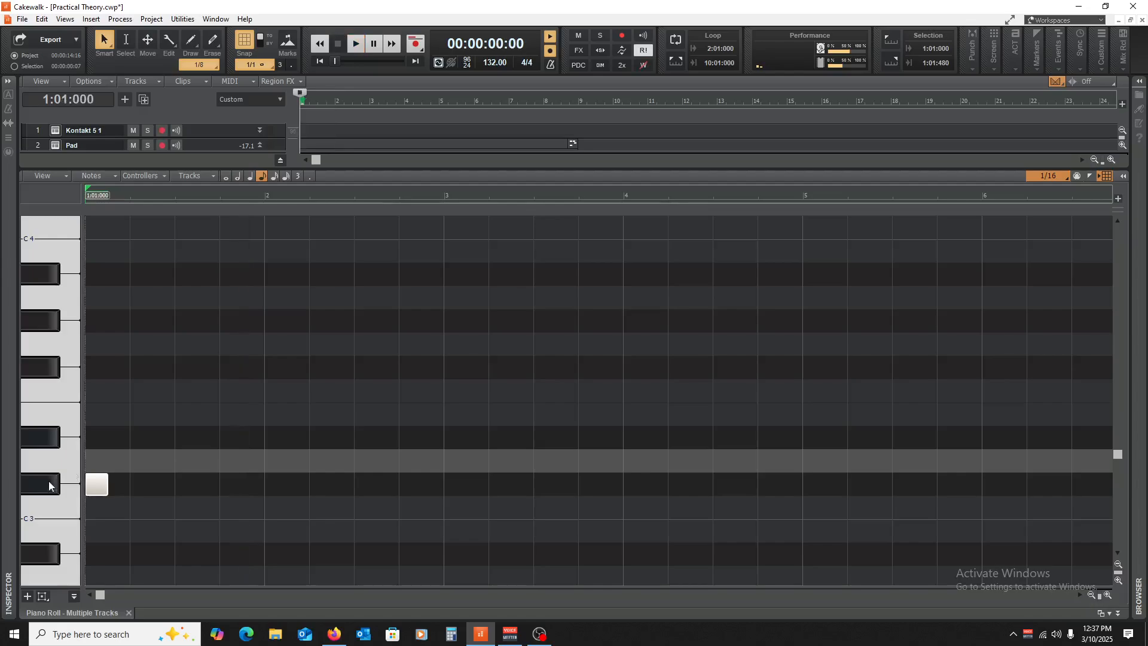
key(space)
key(space)
- Audition the keys below F#5 and play the pattern from the start to find the next drum sound
scroll(113, 476, up, 8)
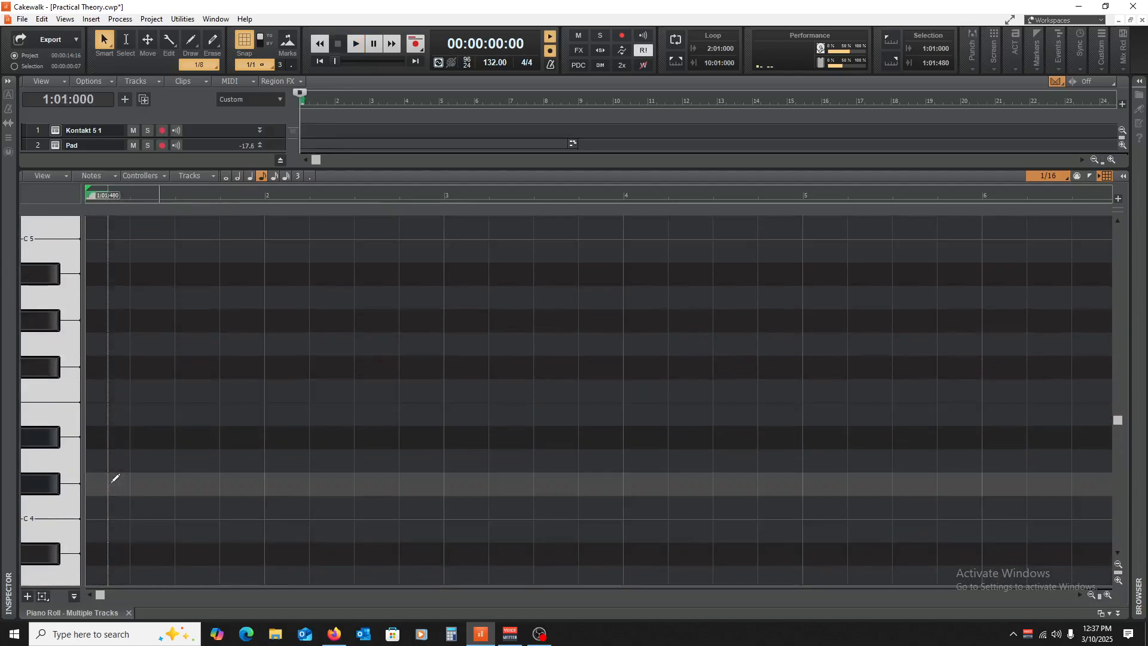
scroll(115, 479, up, 1)
click(38, 506)
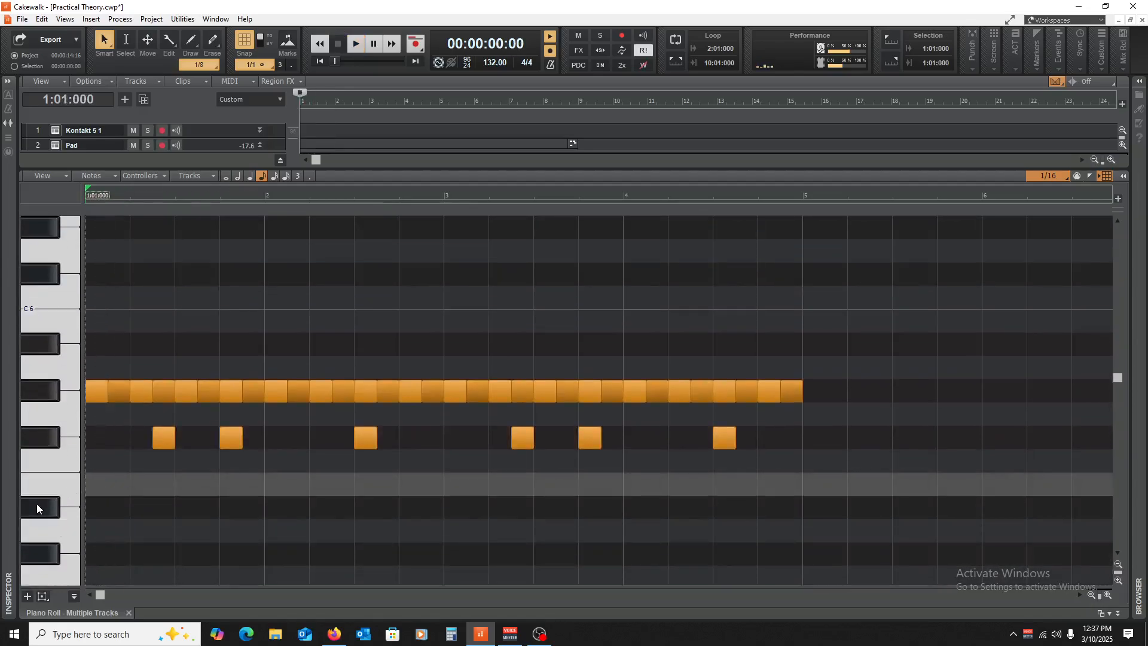
scroll(62, 501, down, 2)
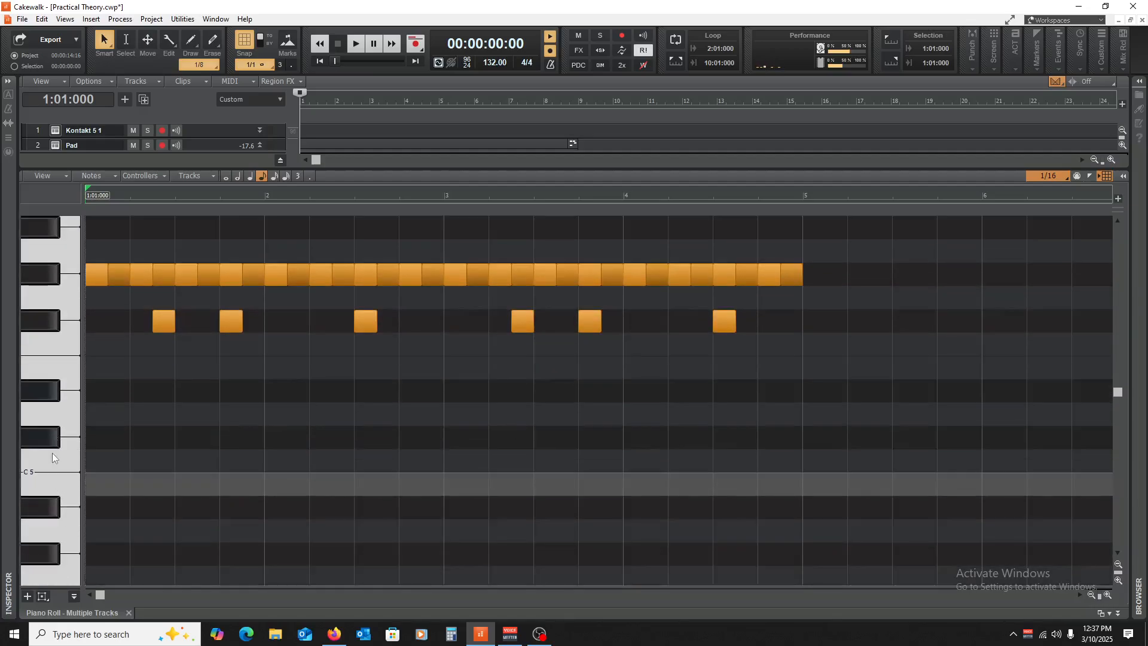
scroll(53, 458, down, 1)
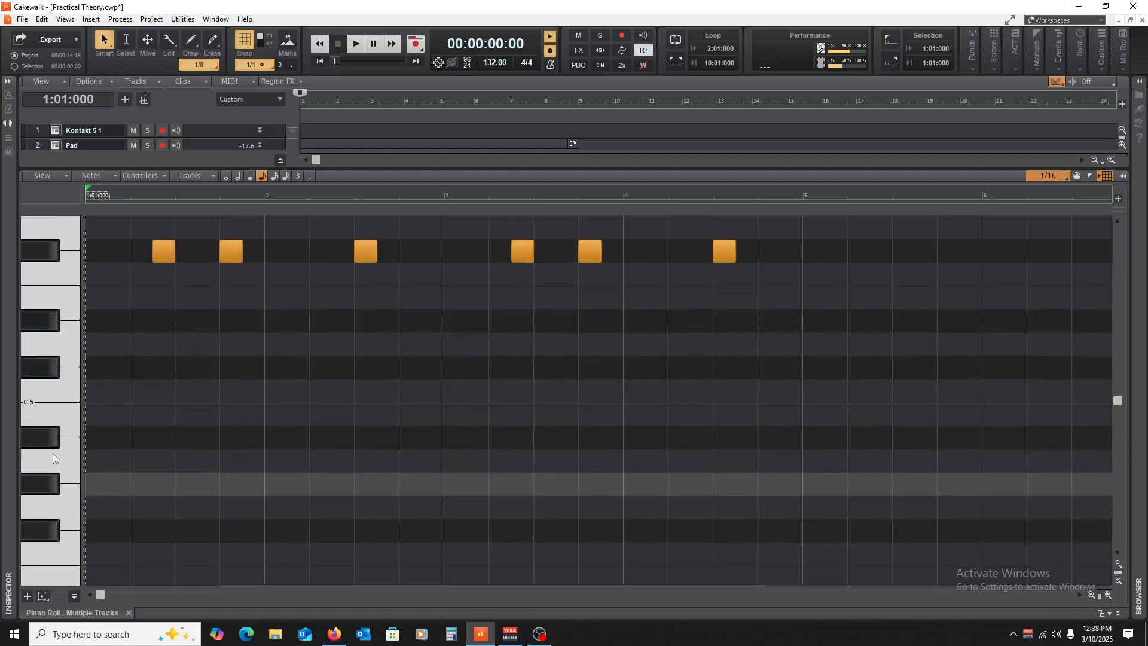
scroll(53, 458, up, 1)
key(space)
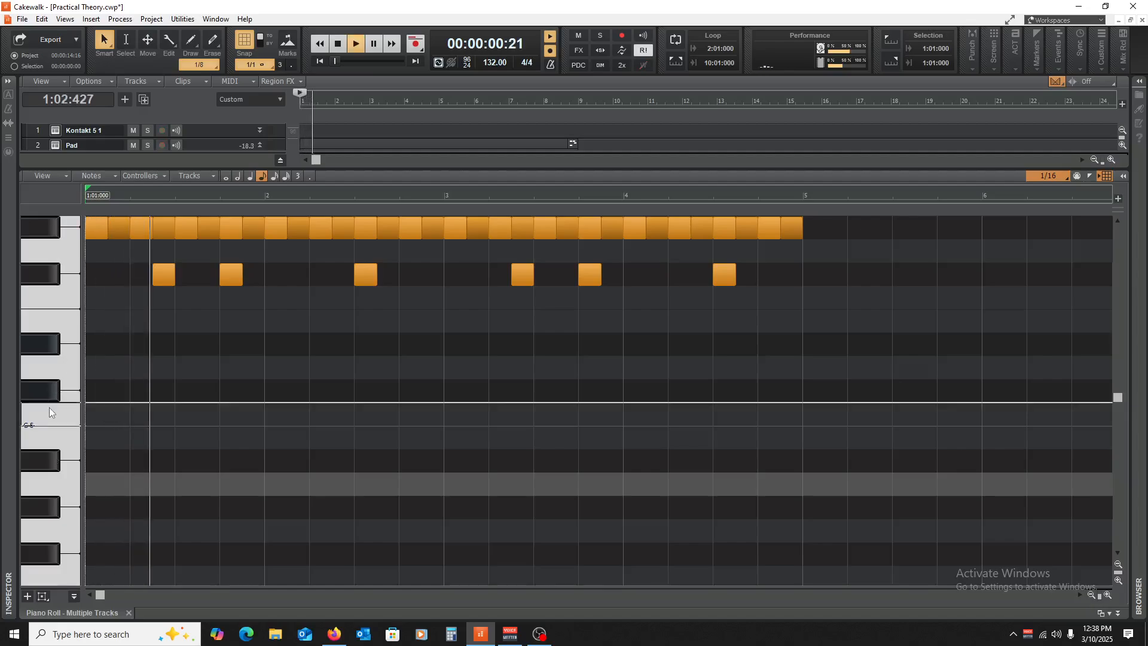
key(space)
- Add an eighth note on C5 at 1:02:000 in bar 1 and play it repeatedly against the drum pattern
key(space)
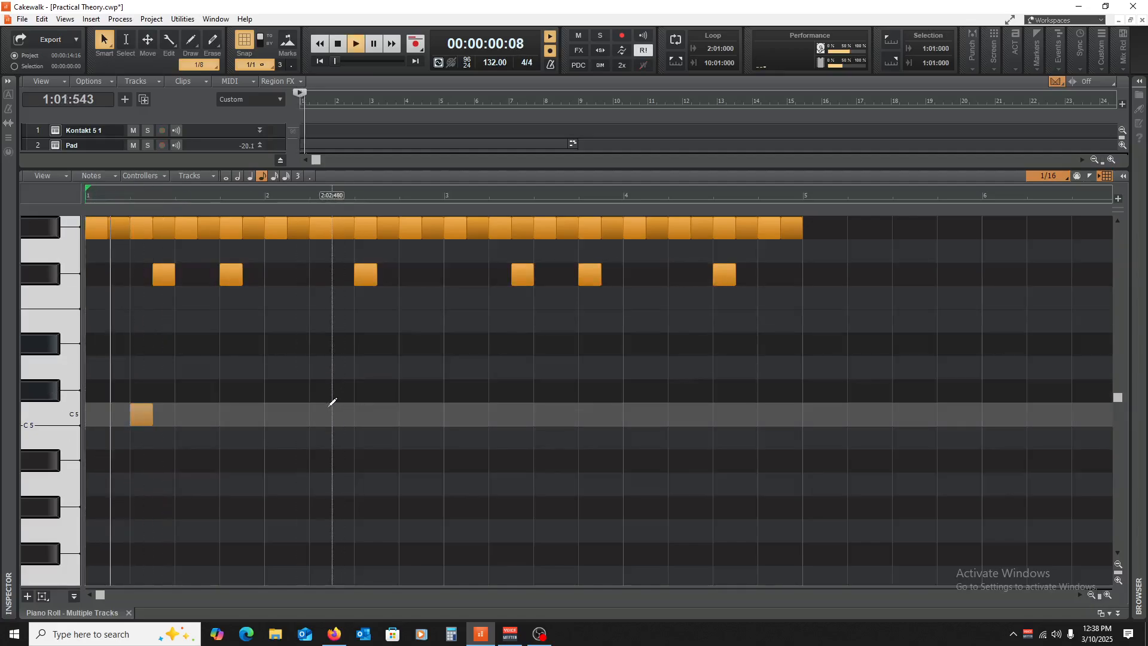
key(space)
key(space)
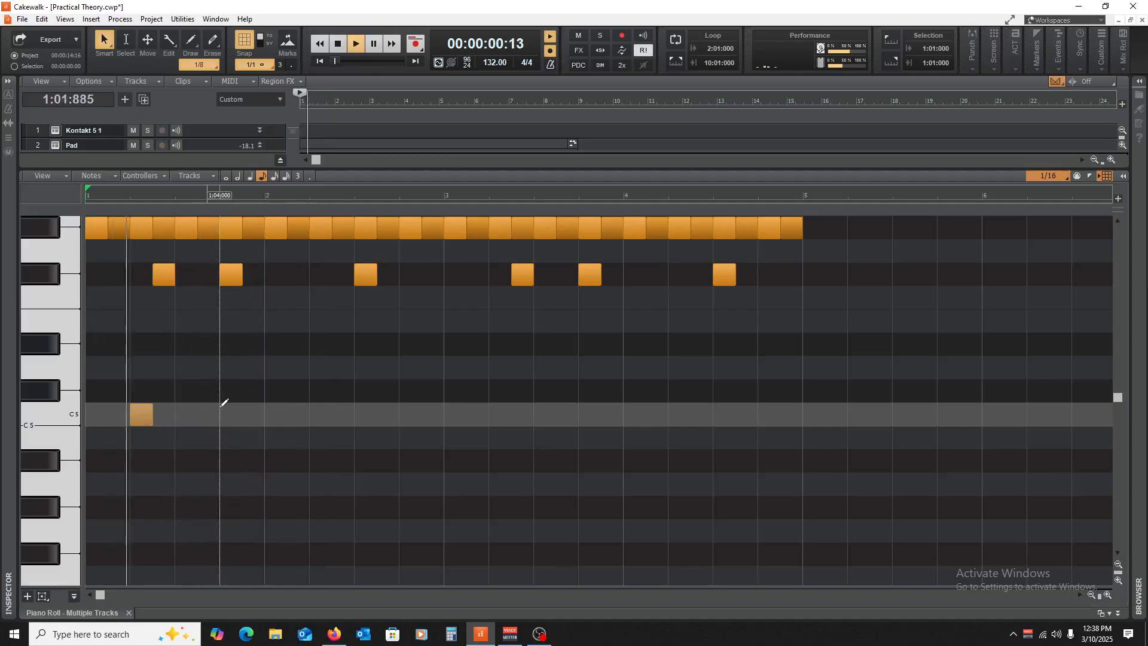
key(space)
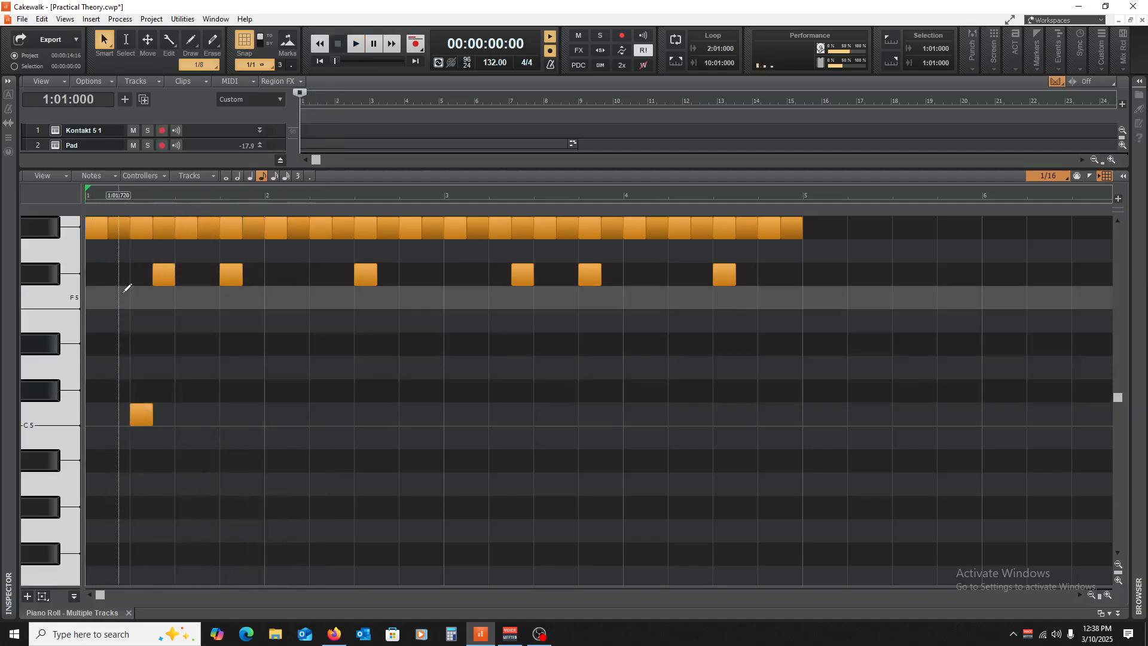
- Try the pattern with the G#5 notes at 1:01:000 and 1:02:000 deleted in turn, playing it after each deletion
key(space)
key(space)
right_click(96, 228)
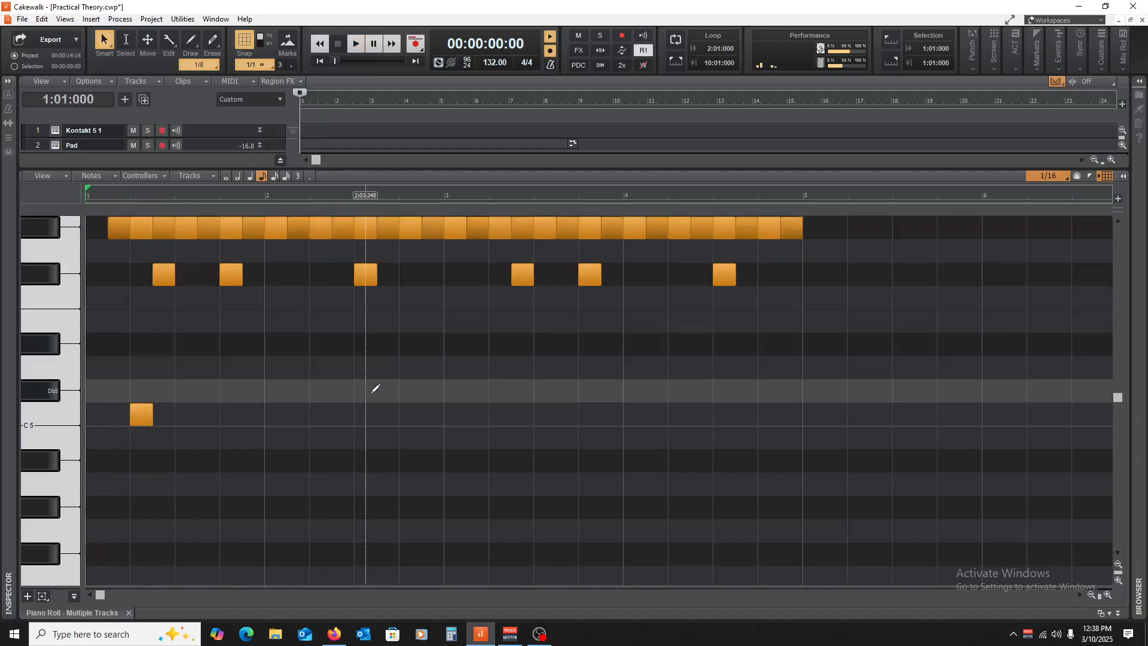
key(space)
key(space)
right_click(141, 228)
key(space)
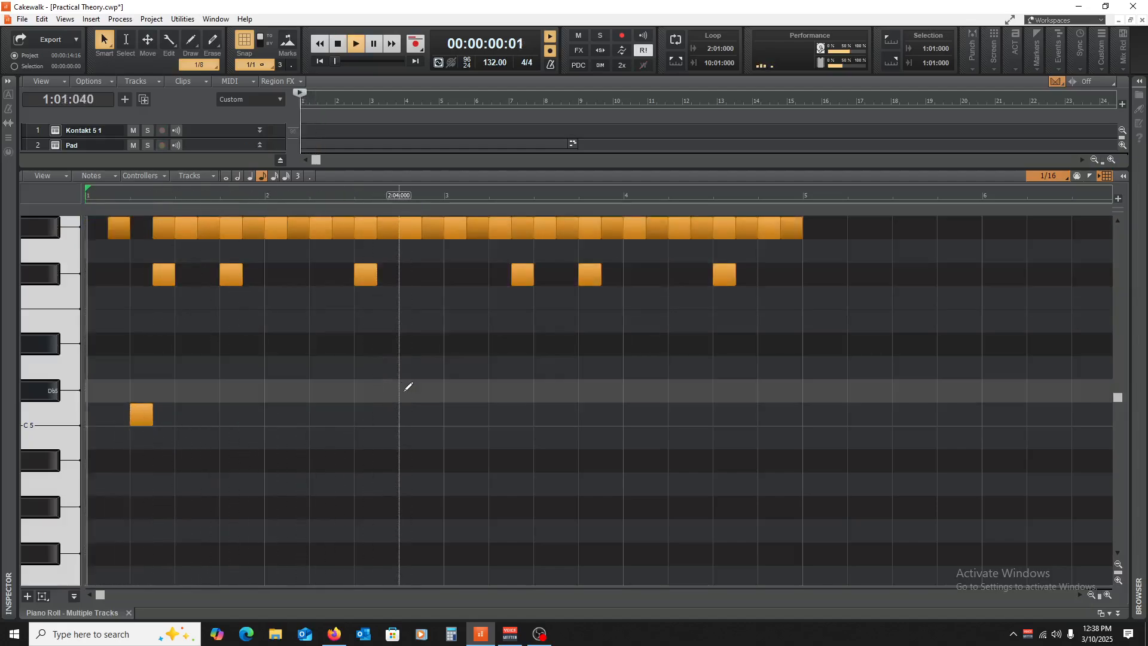
key(space)
key(space)
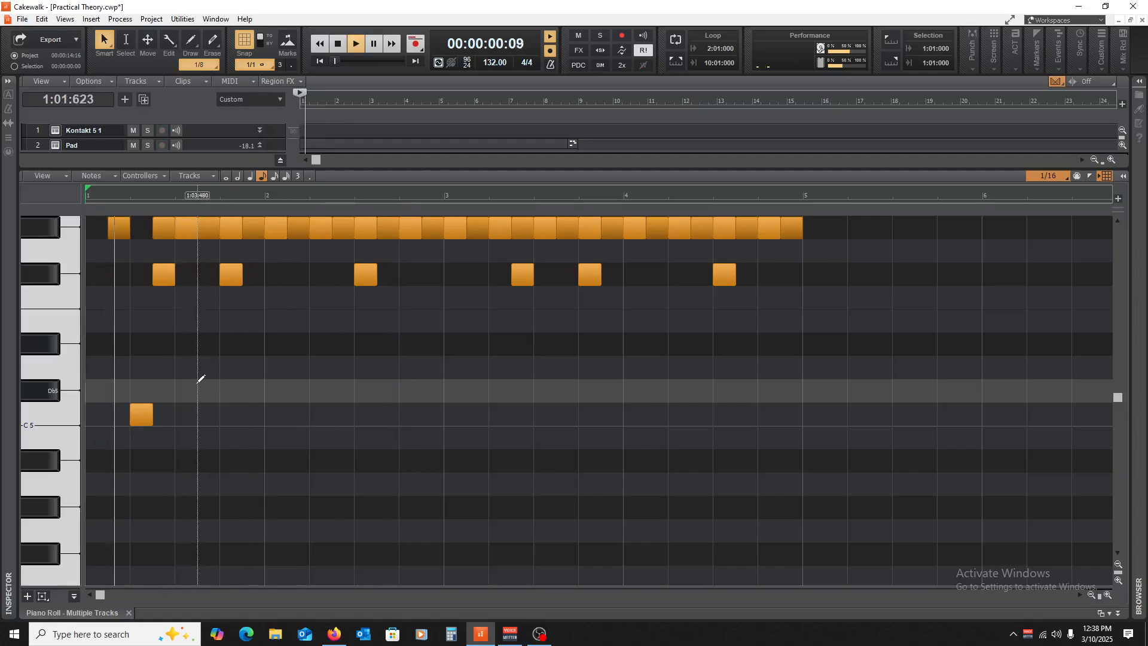
key(space)
- Replace the C5 note at 1:02:000 with an eighth note on Db5 at 1:01:000 and play the pattern
scroll(103, 377, up, 3)
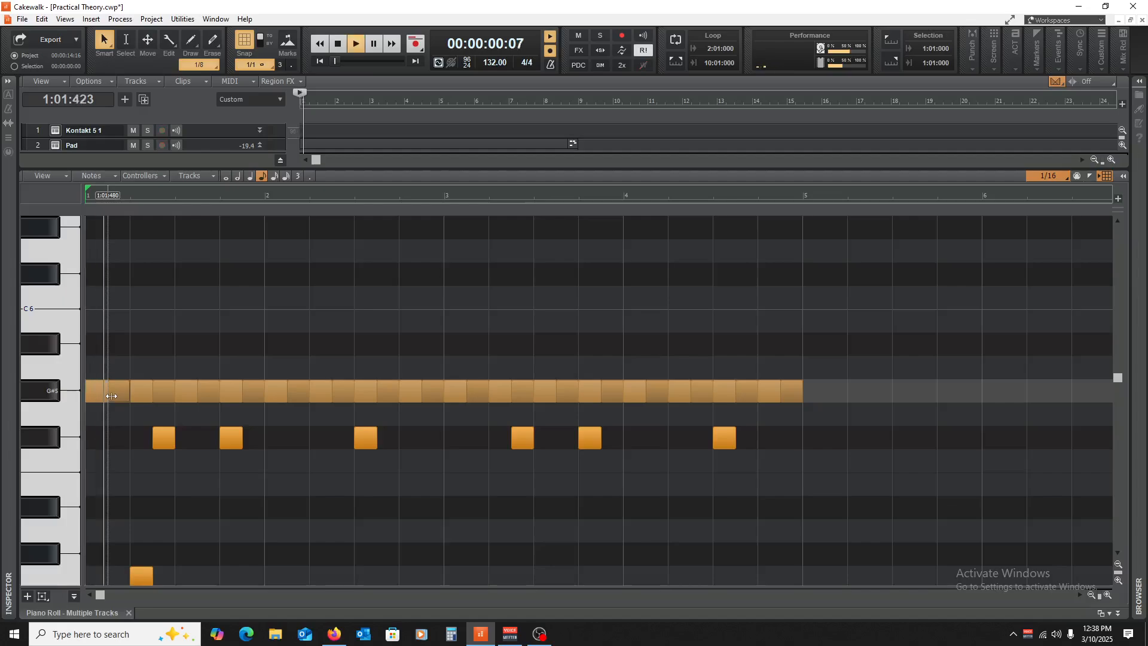
scroll(128, 417, down, 12)
key(space)
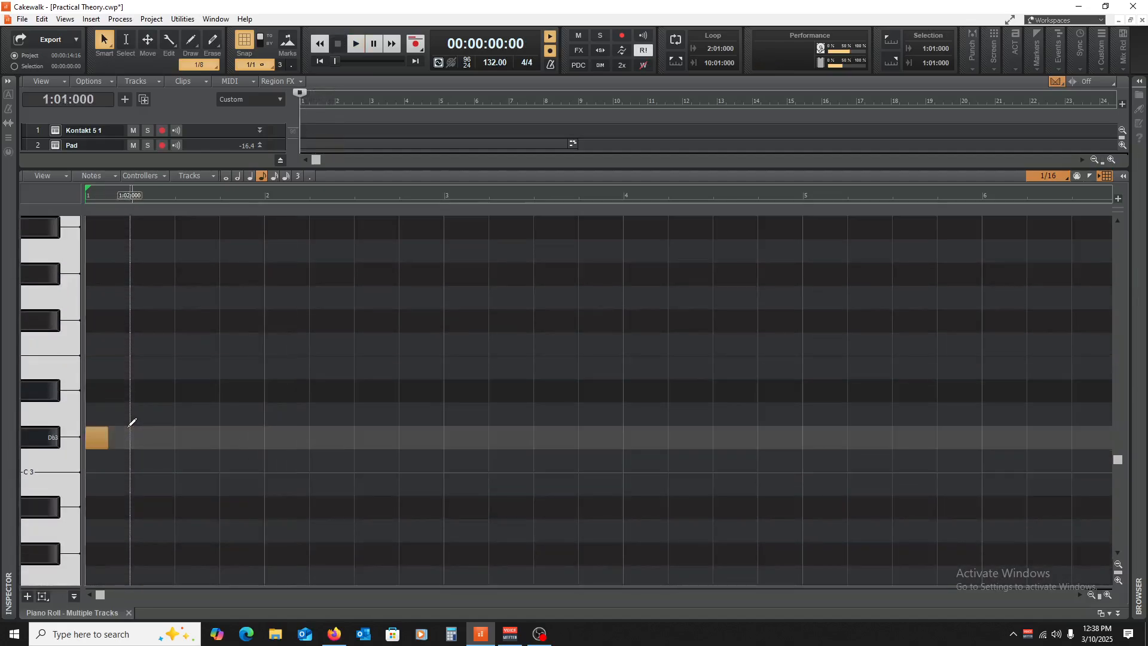
scroll(135, 432, up, 8)
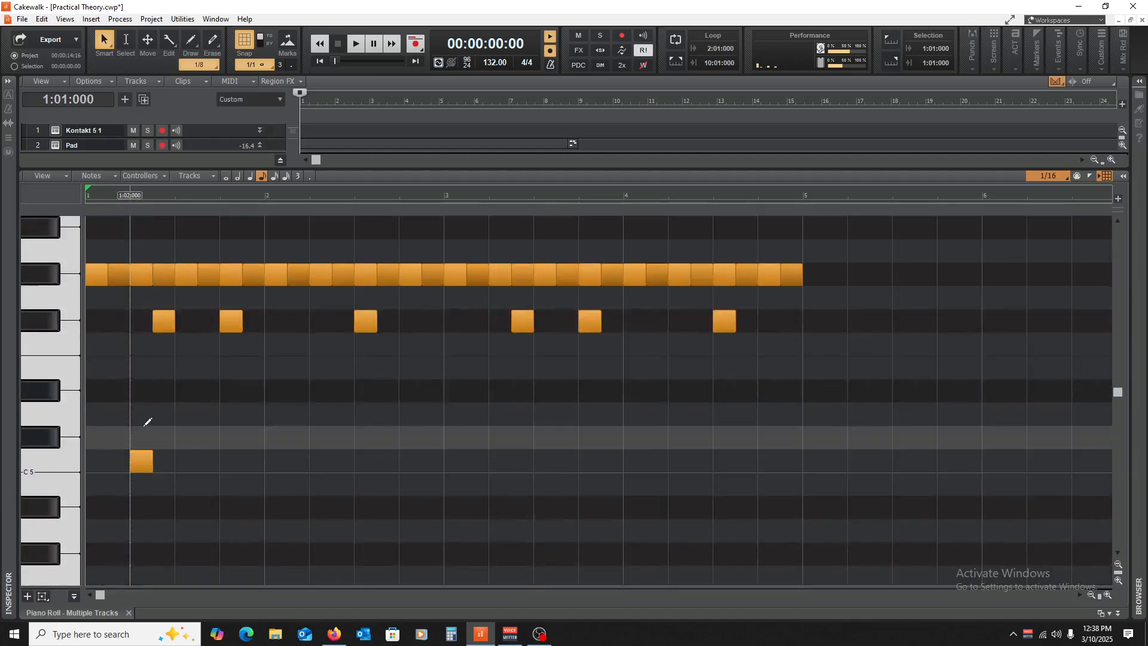
scroll(57, 441, up, 2)
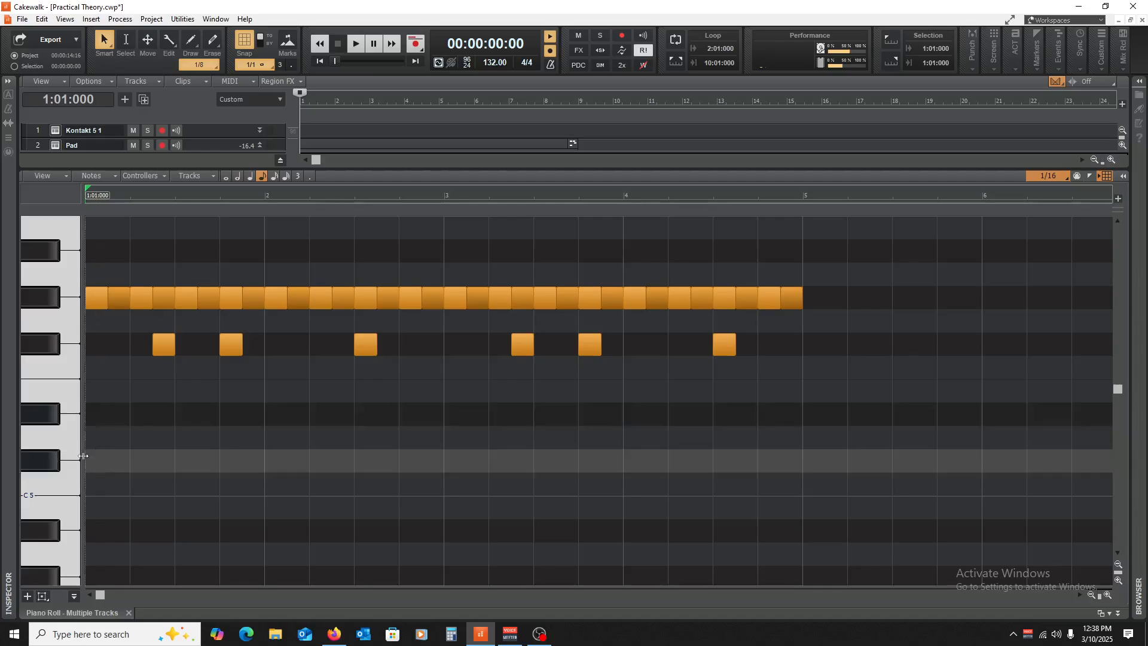
click(95, 454)
key(space)
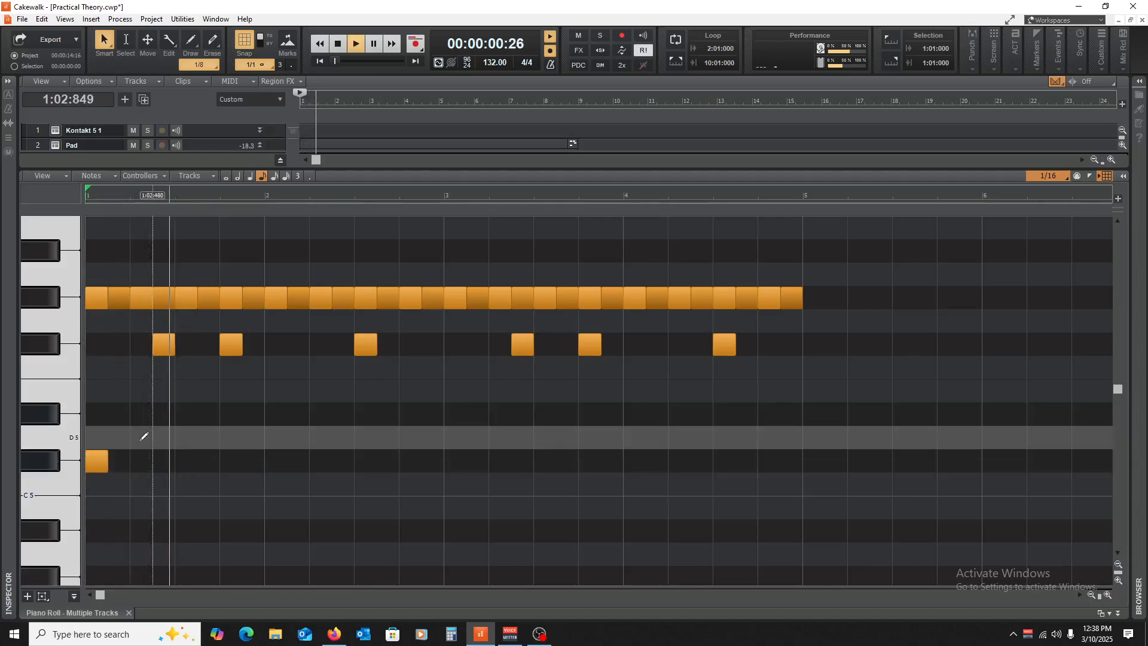
key(space)
- Select the Db5 note at 1:01:000 and play the drum pattern from the start to judge it
click(98, 459)
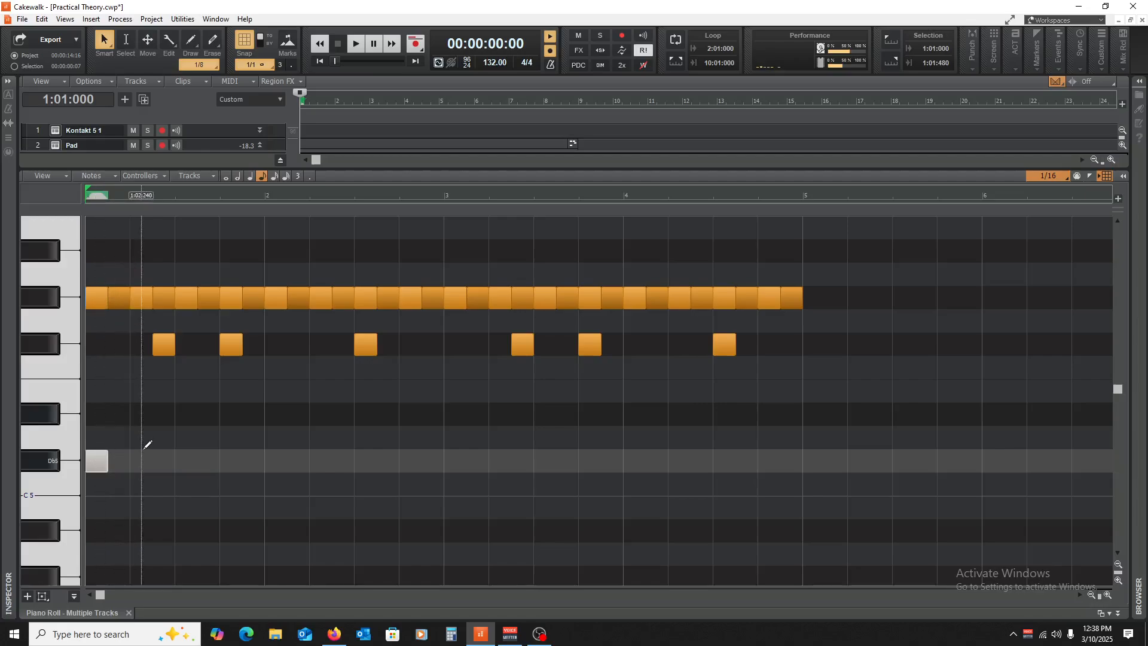
key(space)
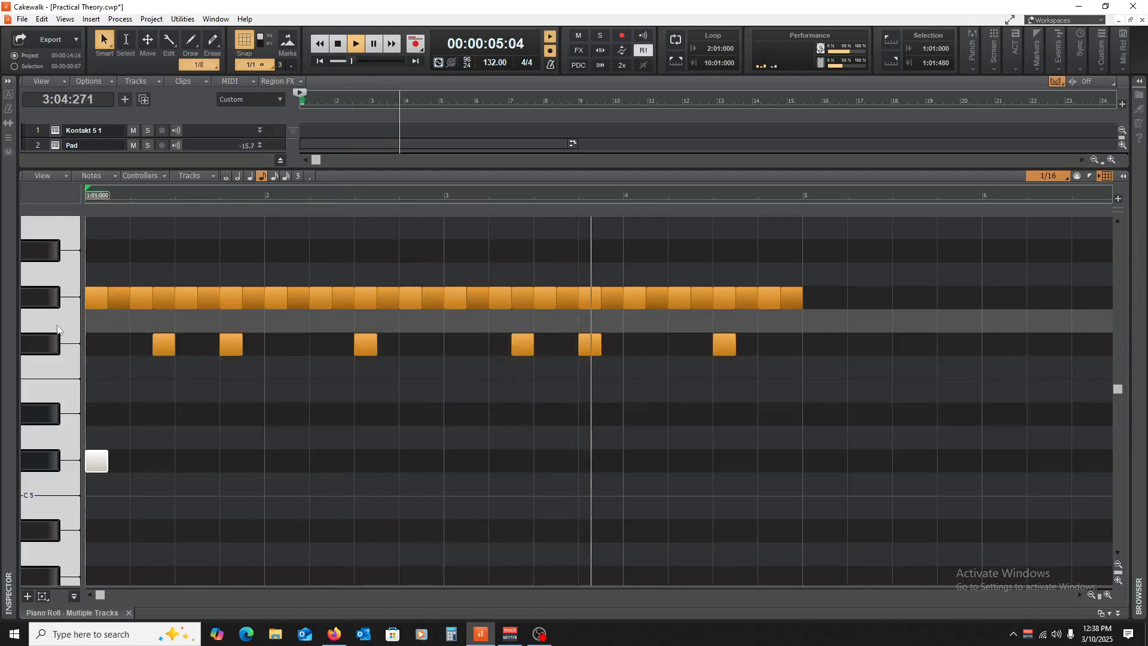
key(space)
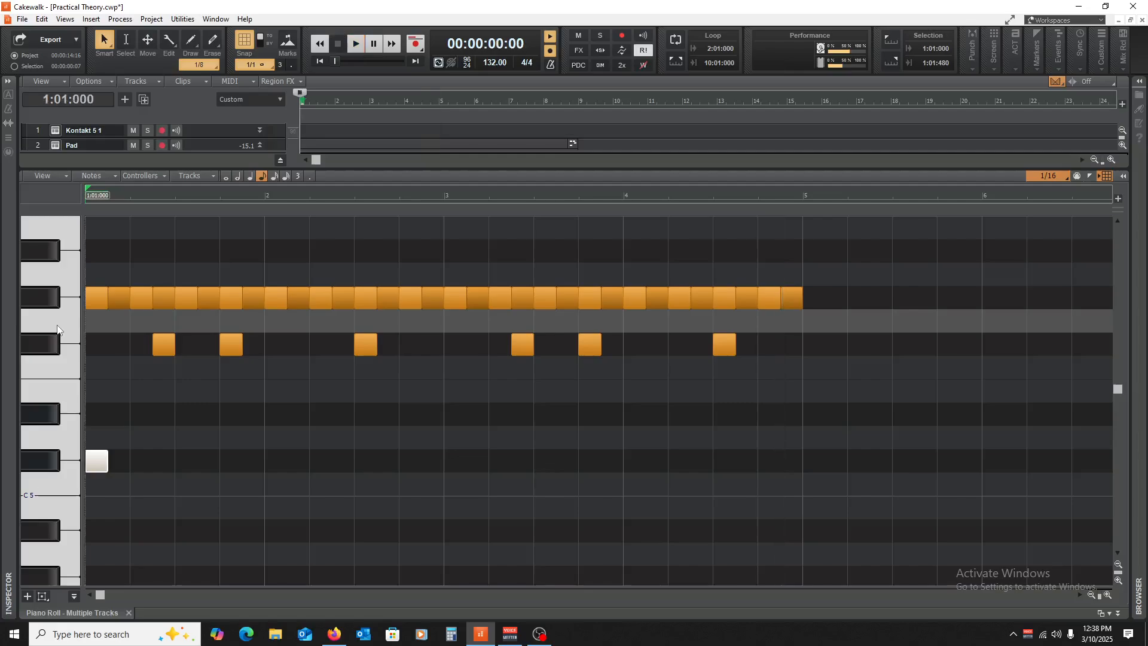
key(space)
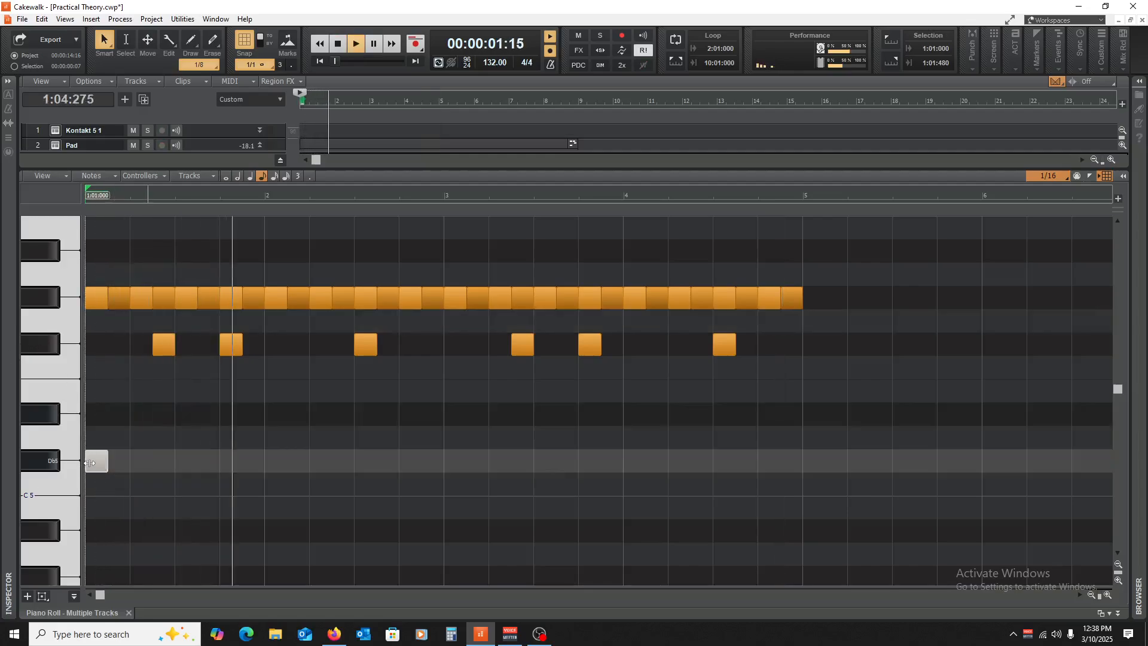
key(space)
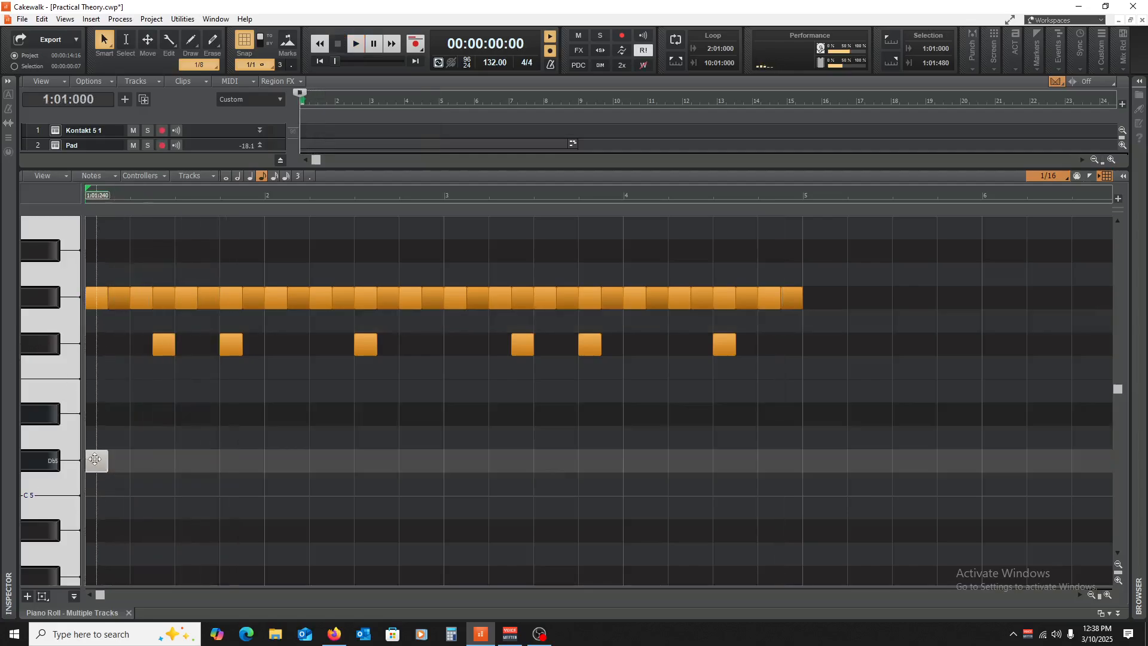
- Close the Piano Roll and insert a second Battery 4 soft synth as a simple instrument track
click(129, 612)
click(349, 387)
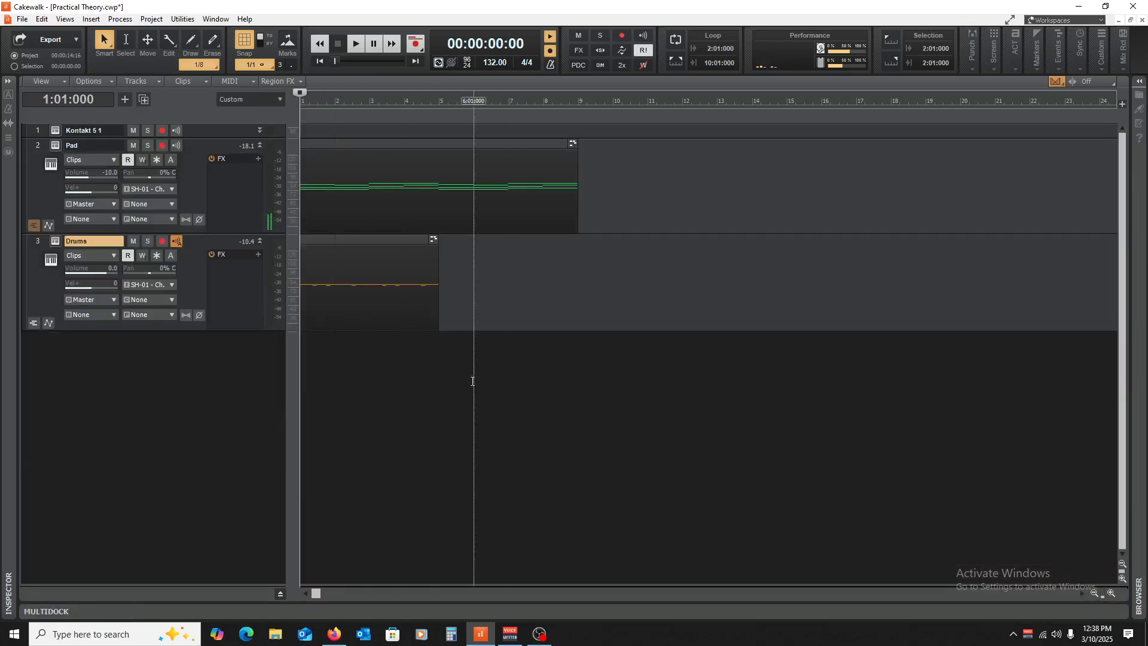
click(90, 19)
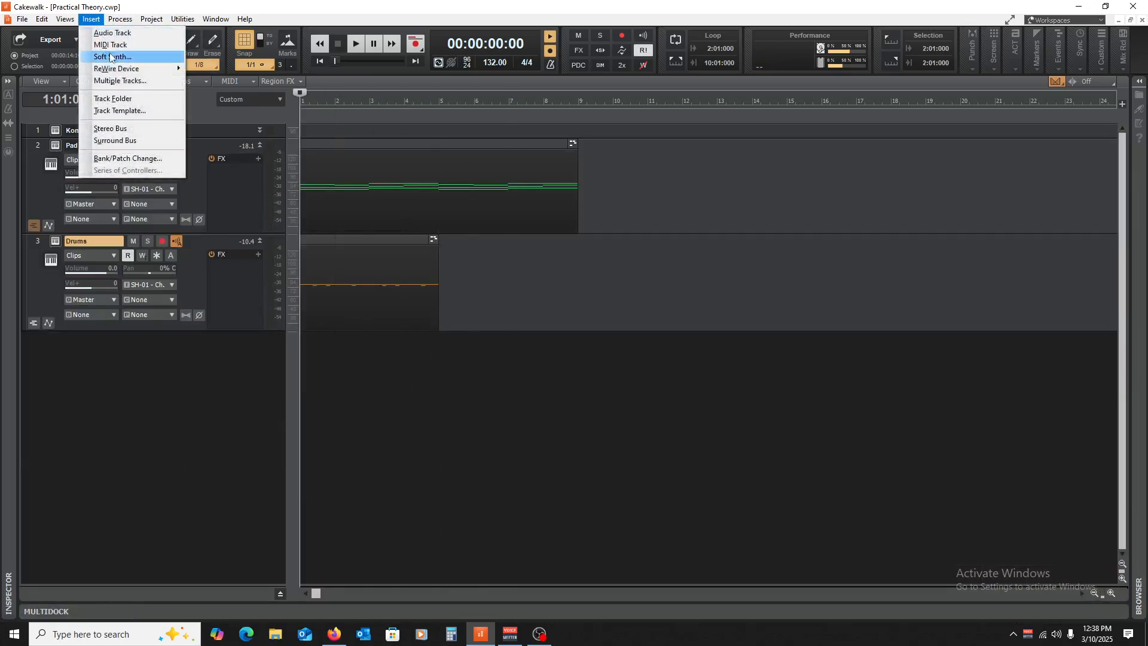
mouse_move(114, 57)
click(167, 81)
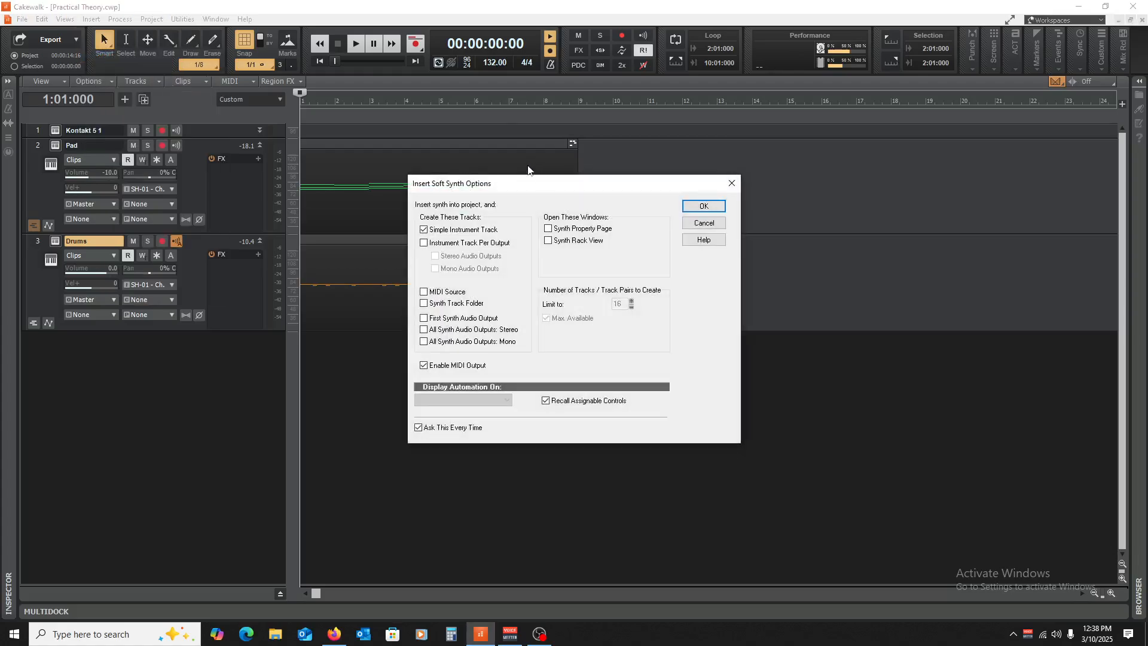
click(704, 206)
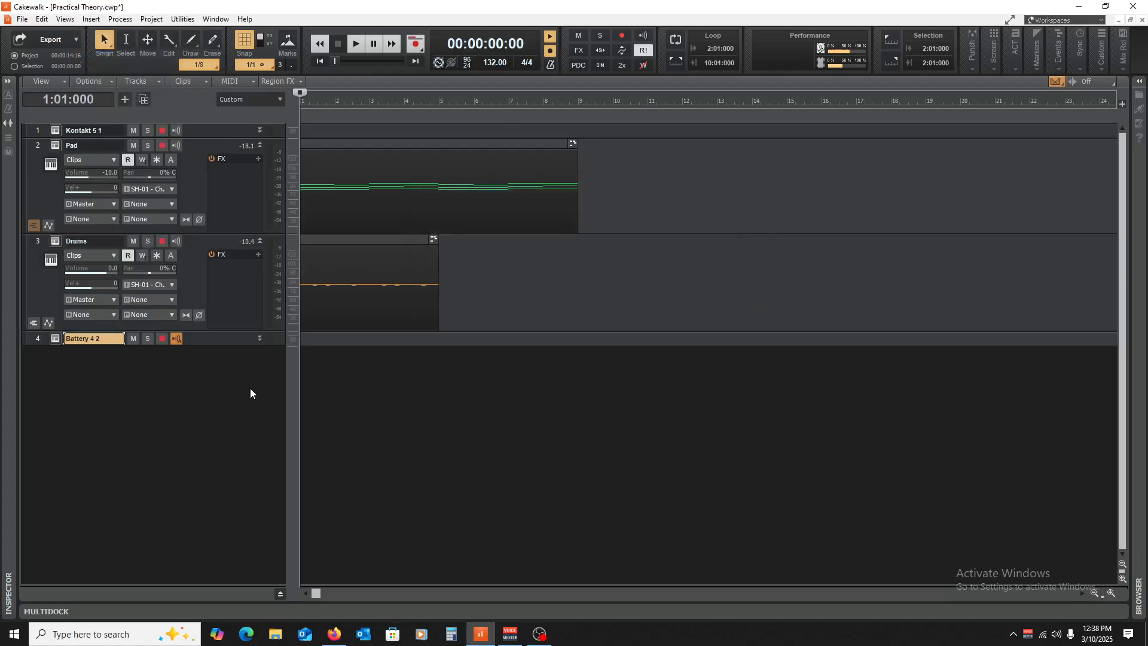
- Enlarge the Battery 4 2 track, set its input to SH-01 MIDI Ch. 1, and route its output to Master
drag(206, 346, 196, 451)
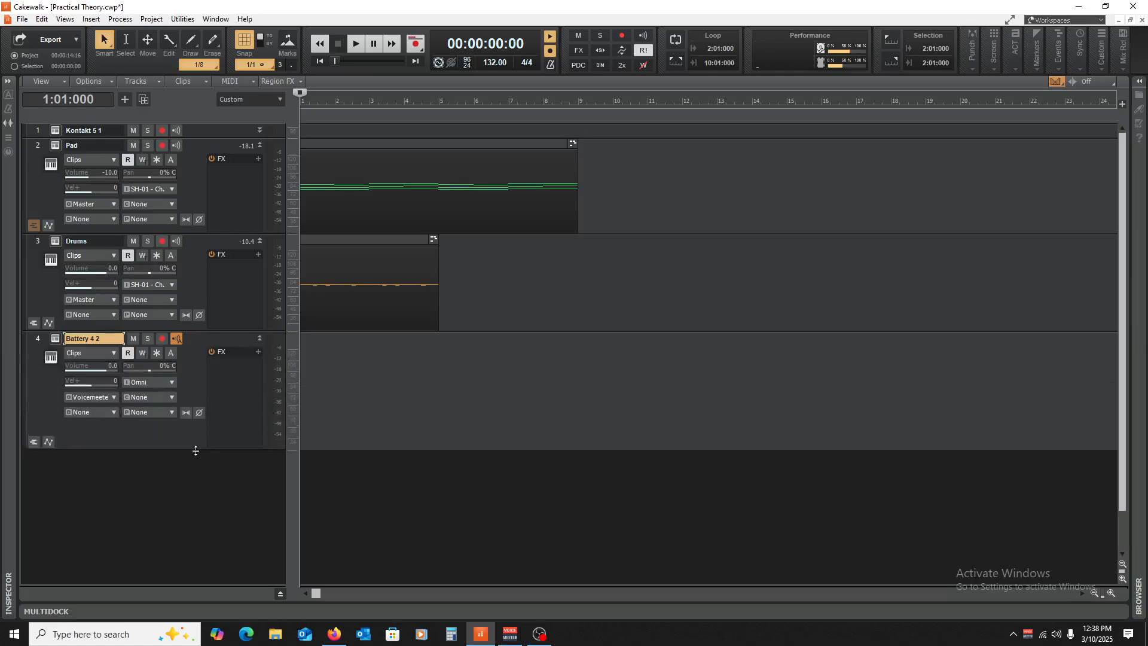
click(161, 383)
mouse_move(239, 431)
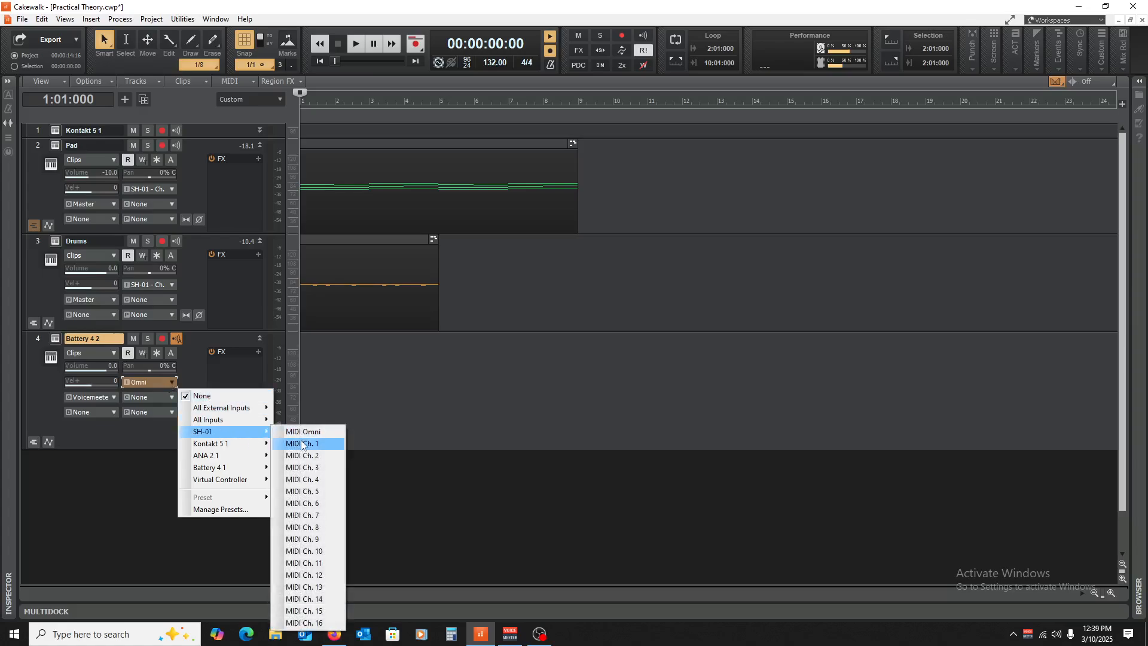
click(302, 444)
click(107, 395)
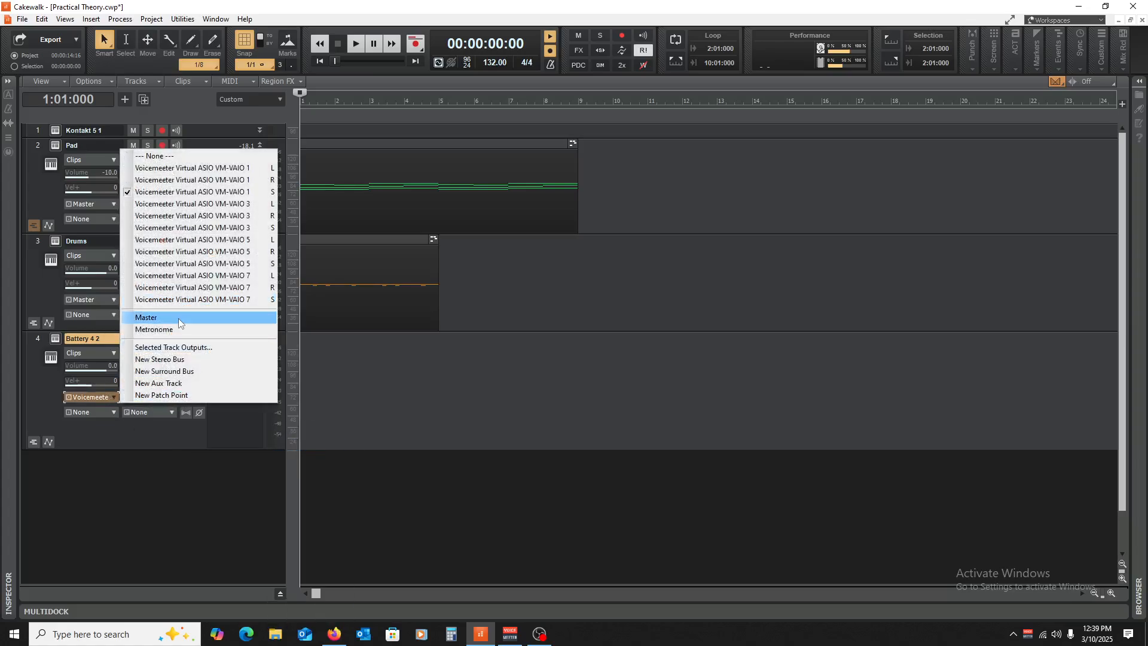
click(178, 319)
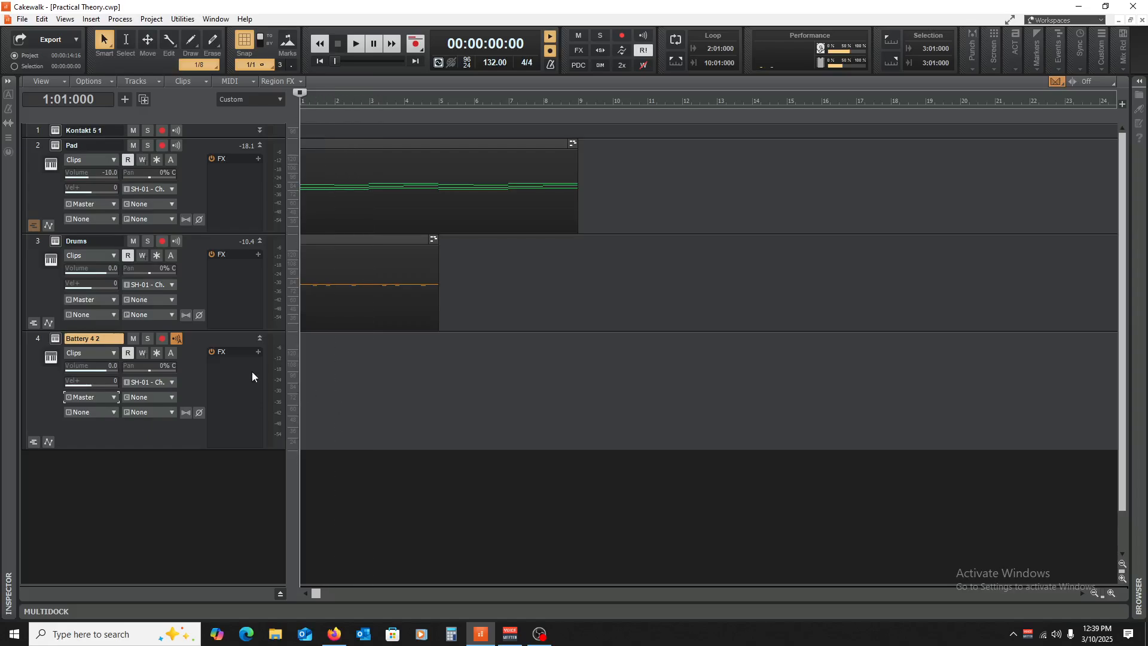
- Check the kit used on the Drums track, load the same Hexenhaus Kit into Battery 4 2, and audition Kick Hexen 2
click(56, 339)
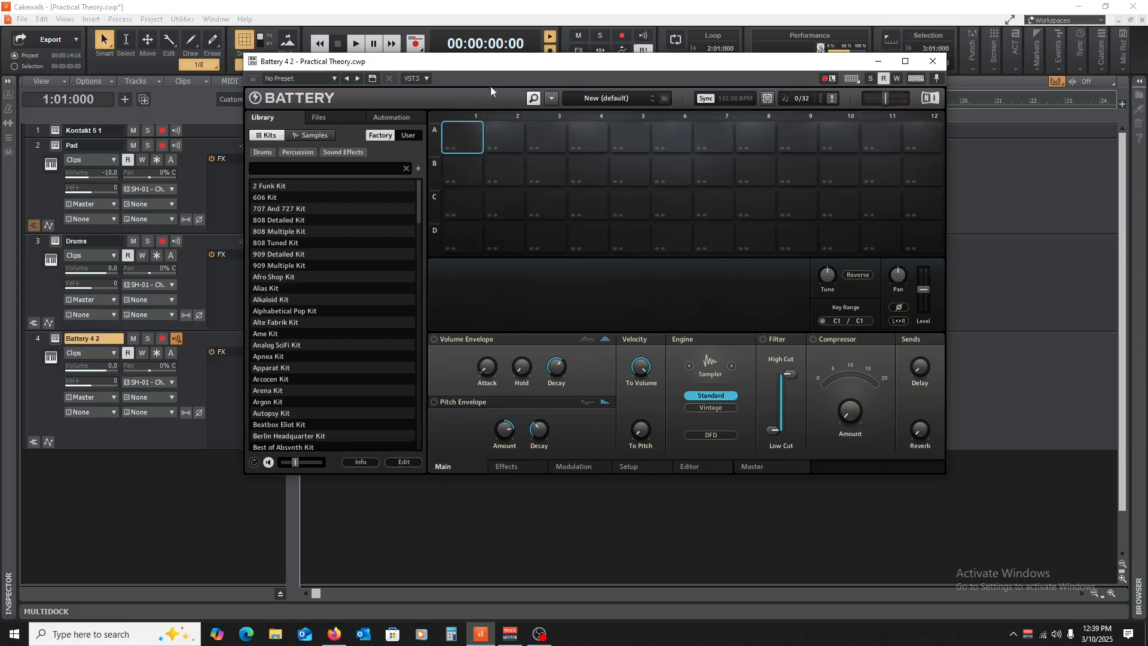
click(56, 241)
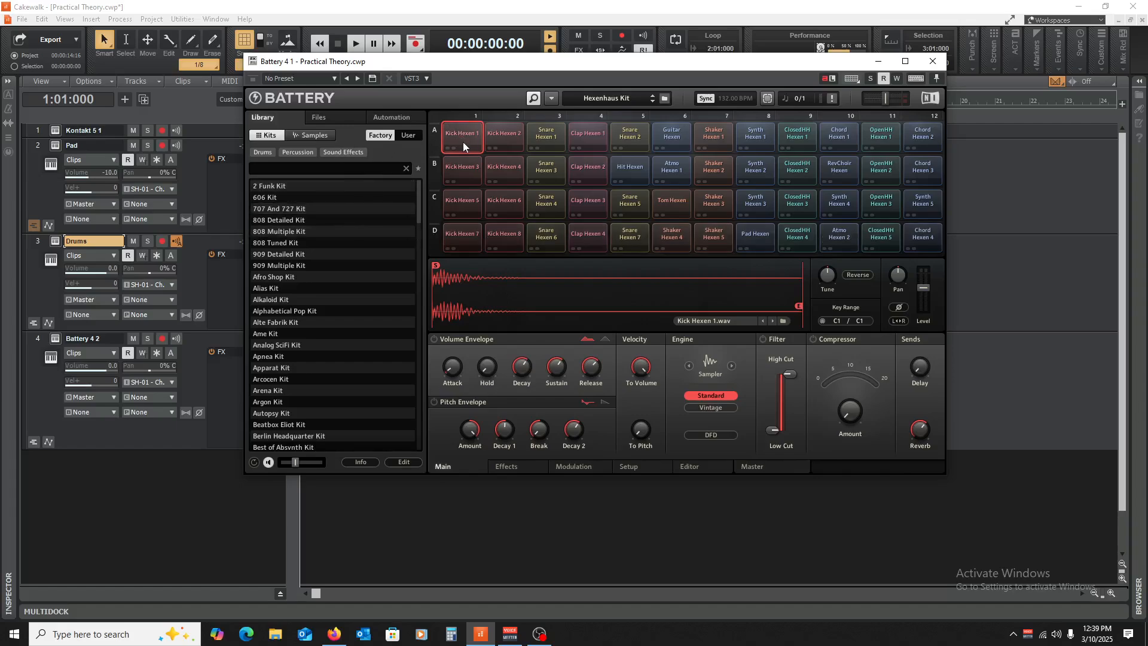
click(55, 339)
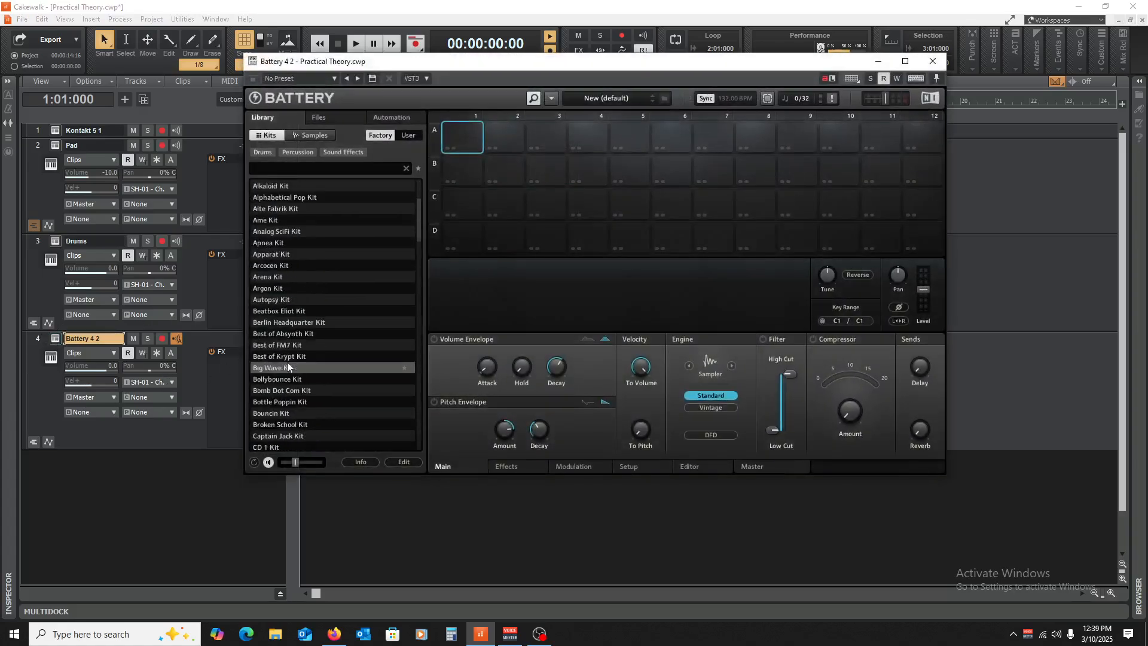
scroll(288, 363, down, 2)
scroll(288, 363, down, 6)
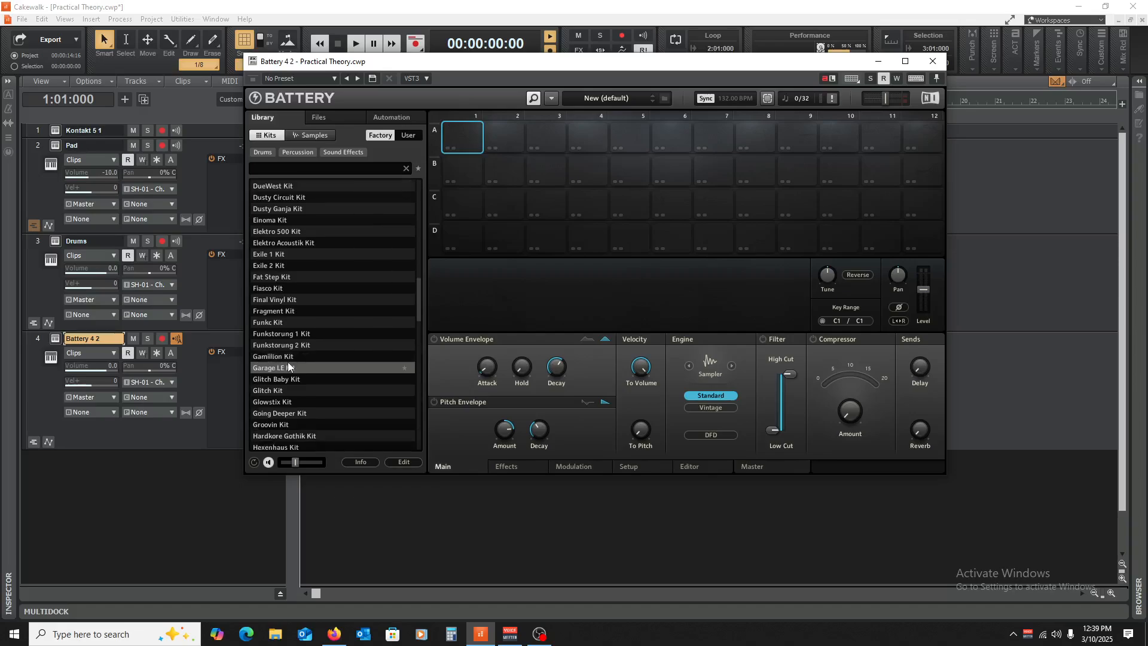
scroll(288, 362, down, 3)
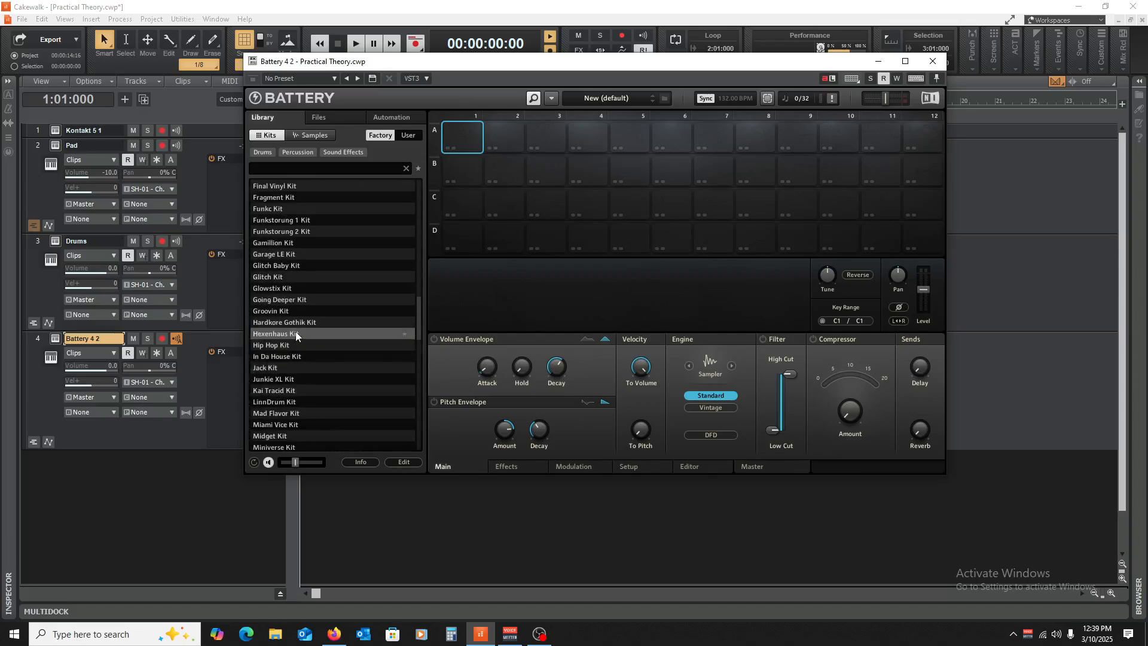
double_click(295, 333)
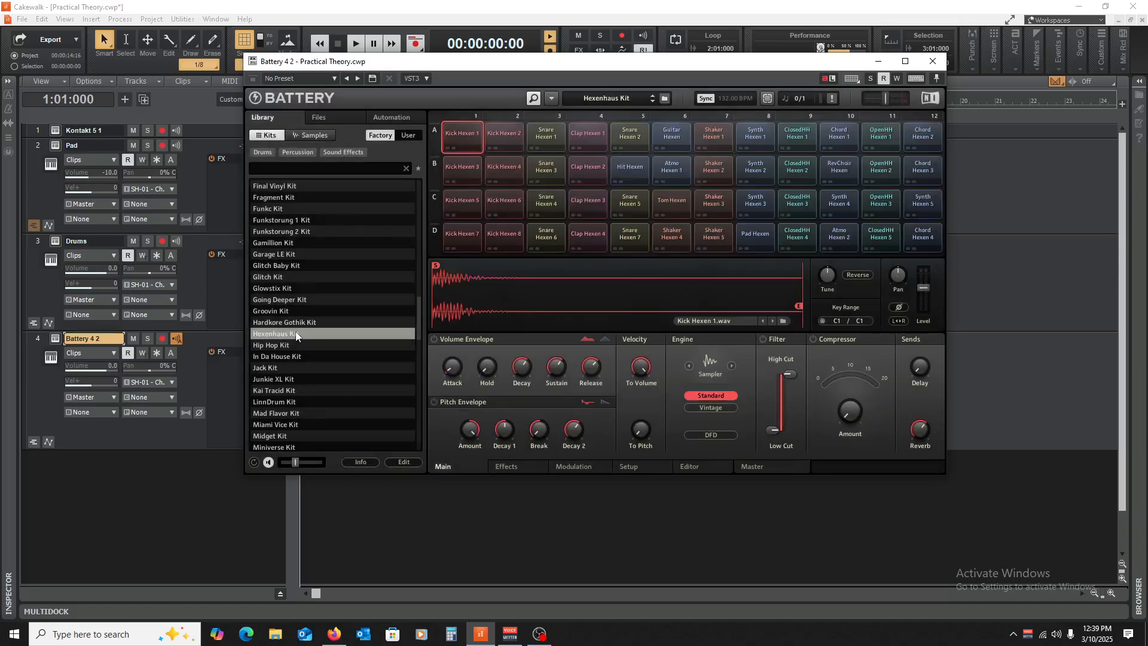
click(496, 140)
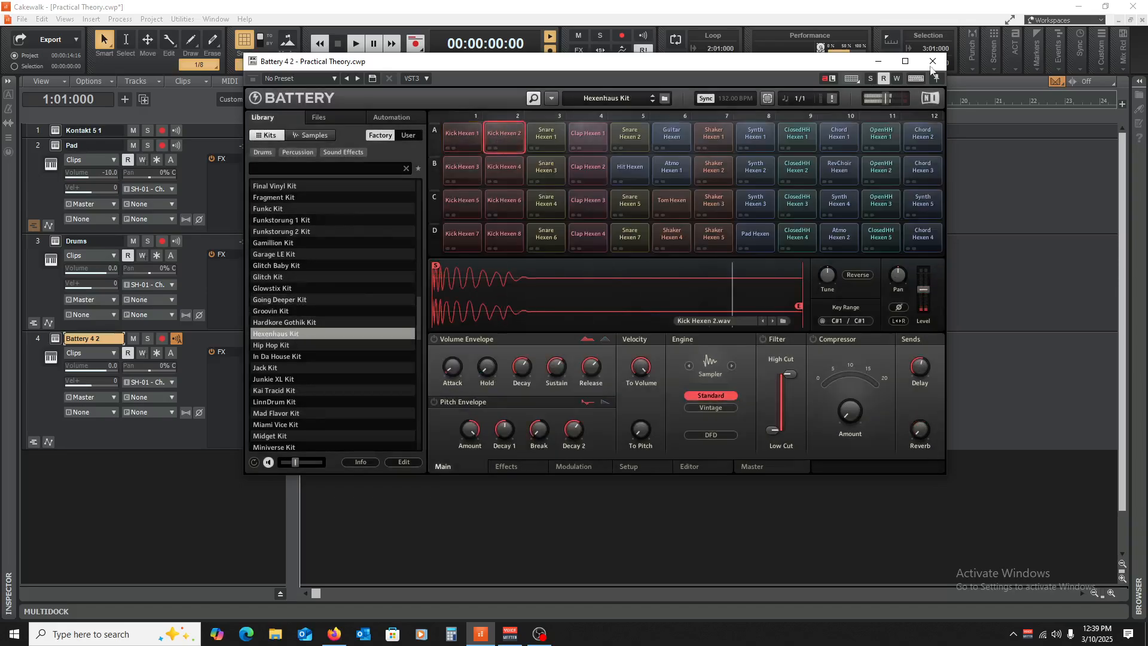
click(937, 64)
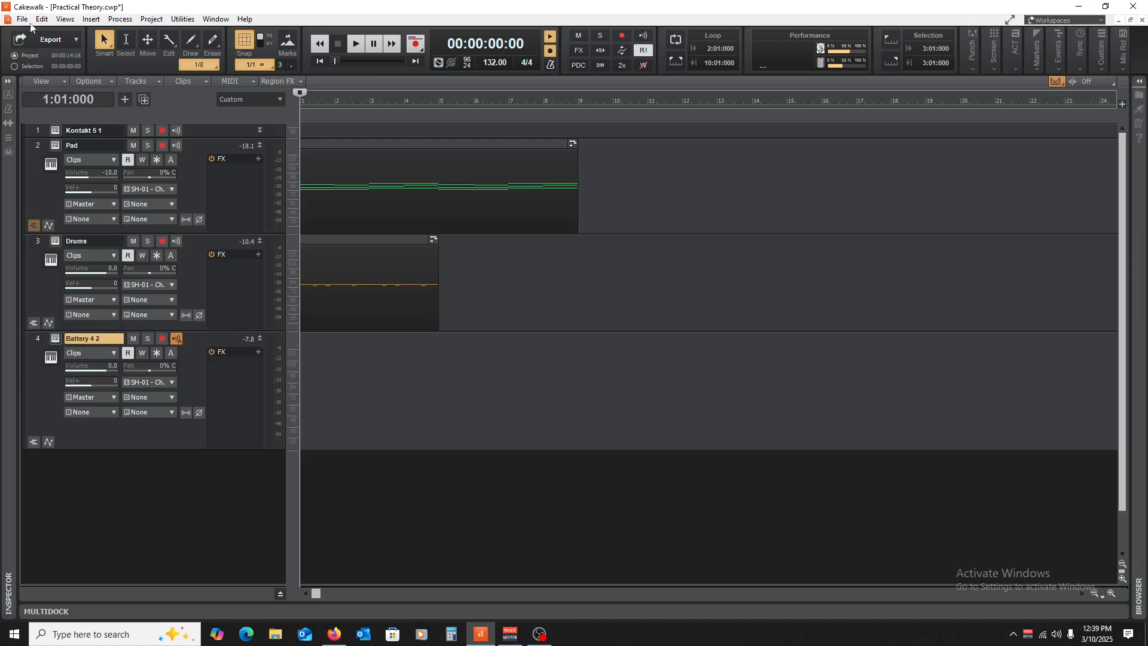
- Open the Piano Roll for the Battery 4 2 track, add an eighth note on Db3 at 1:01:000, and play it
click(61, 20)
click(77, 87)
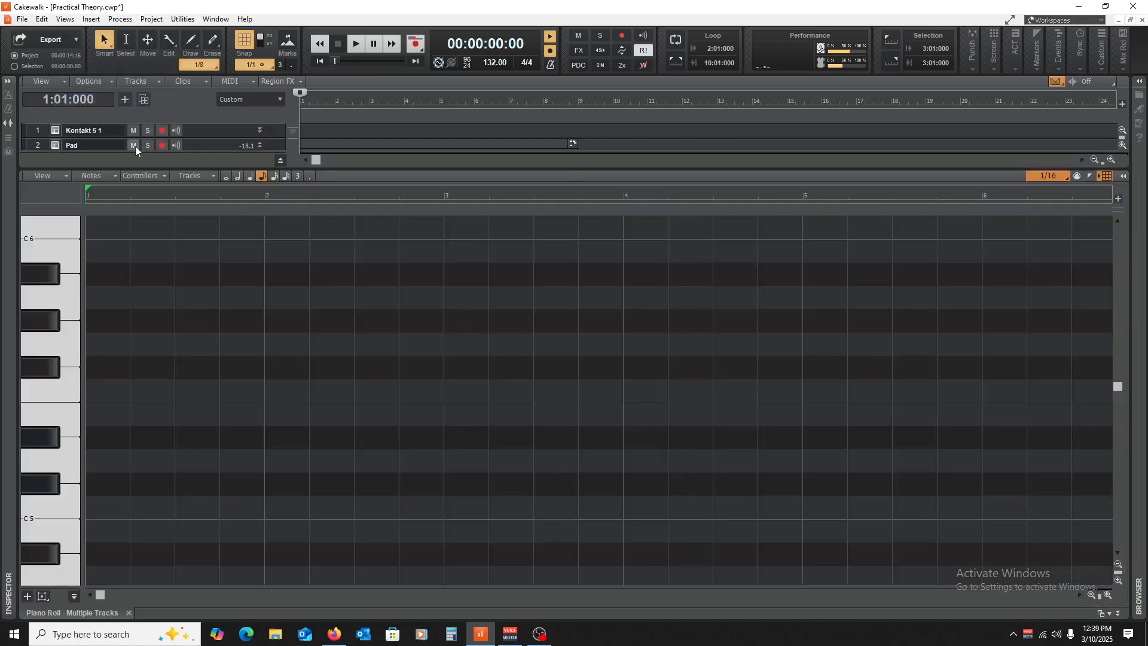
scroll(199, 322, down, 10)
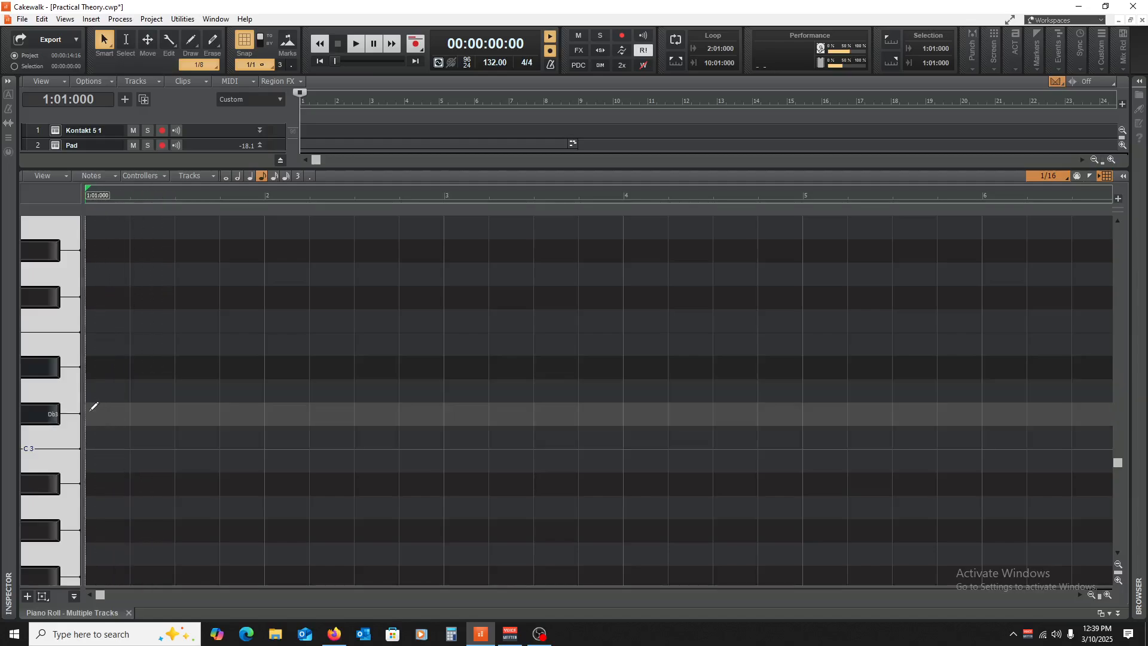
key(space)
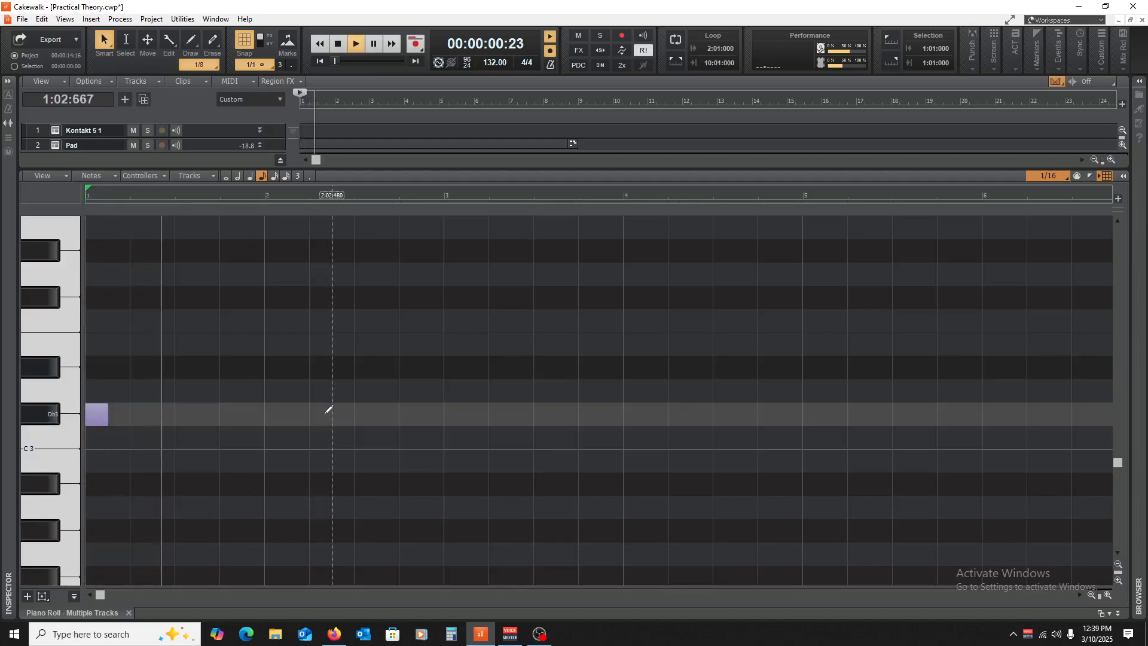
key(space)
key(space)
key(space)
- Add an eighth note on C5 at 1:02:480 in bar 1 and play it from the start
scroll(126, 436, up, 3)
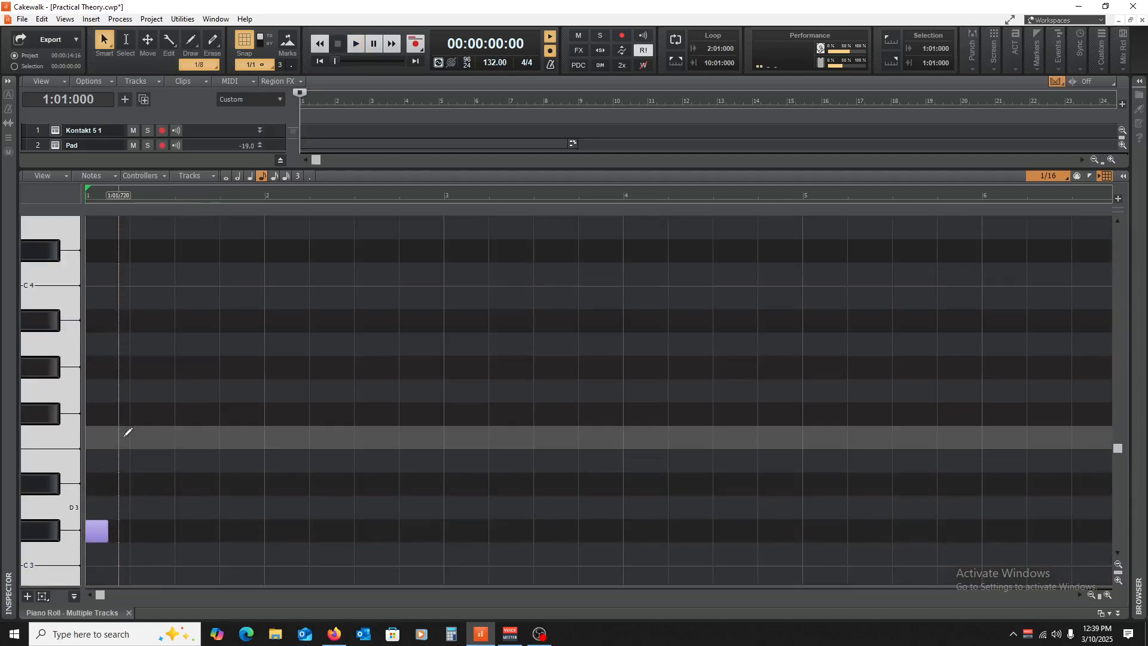
scroll(123, 497, up, 5)
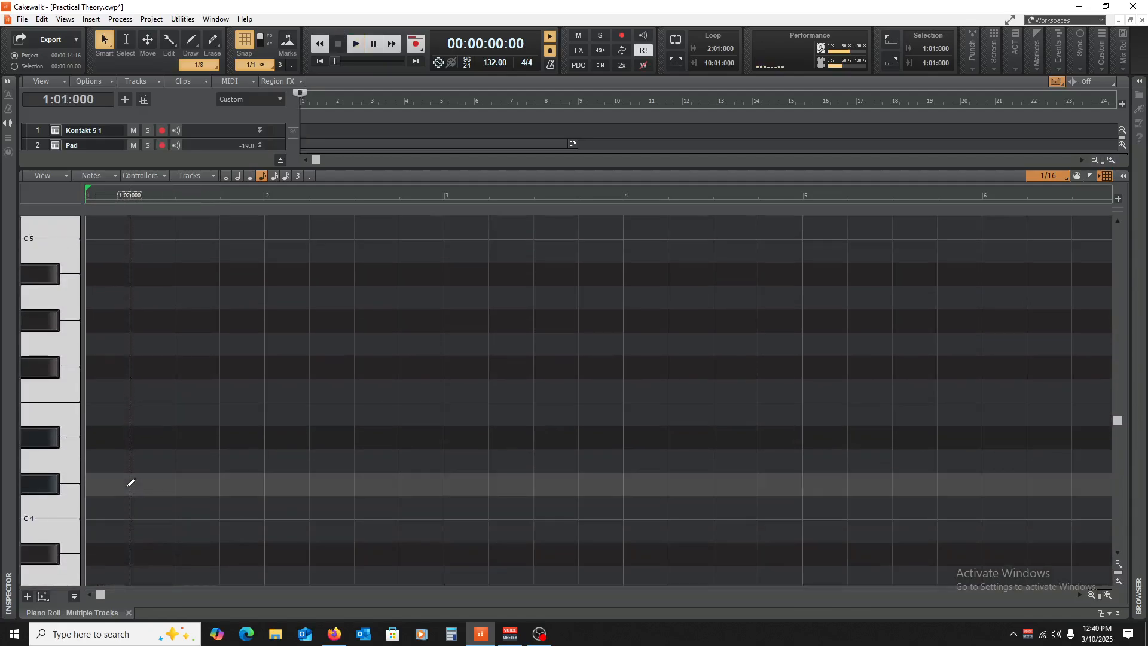
scroll(96, 382, up, 1)
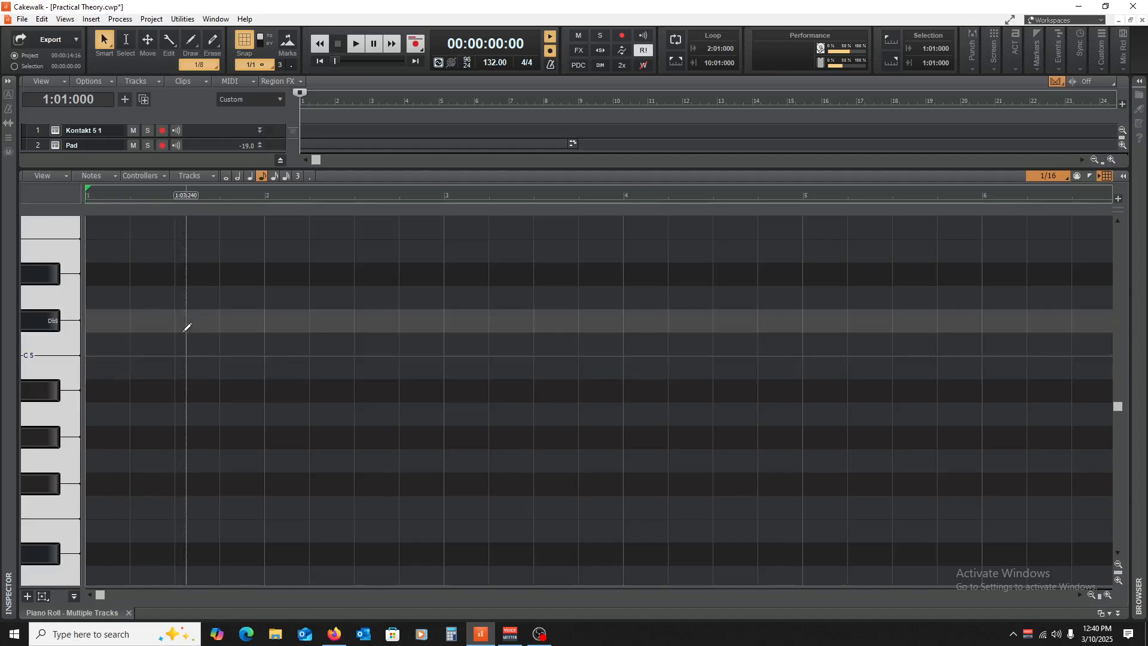
click(162, 341)
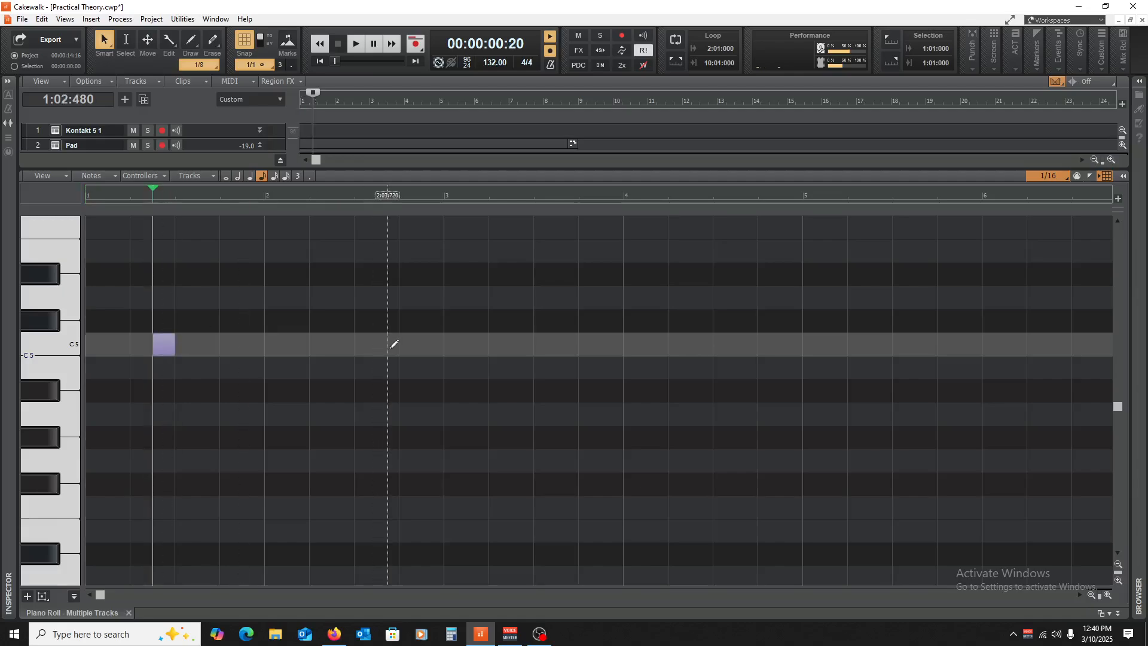
key(space)
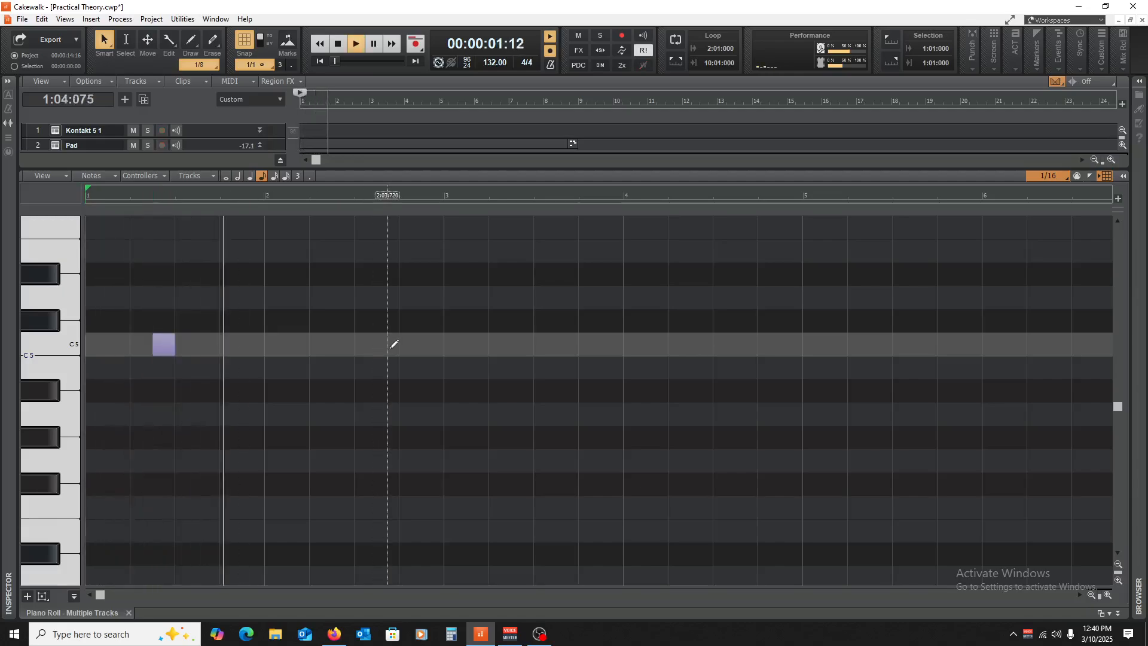
key(space)
- Replay bar 1 to check the C5 note at 1:02:480 against the Drums pattern
key(space)
scroll(379, 419, up, 5)
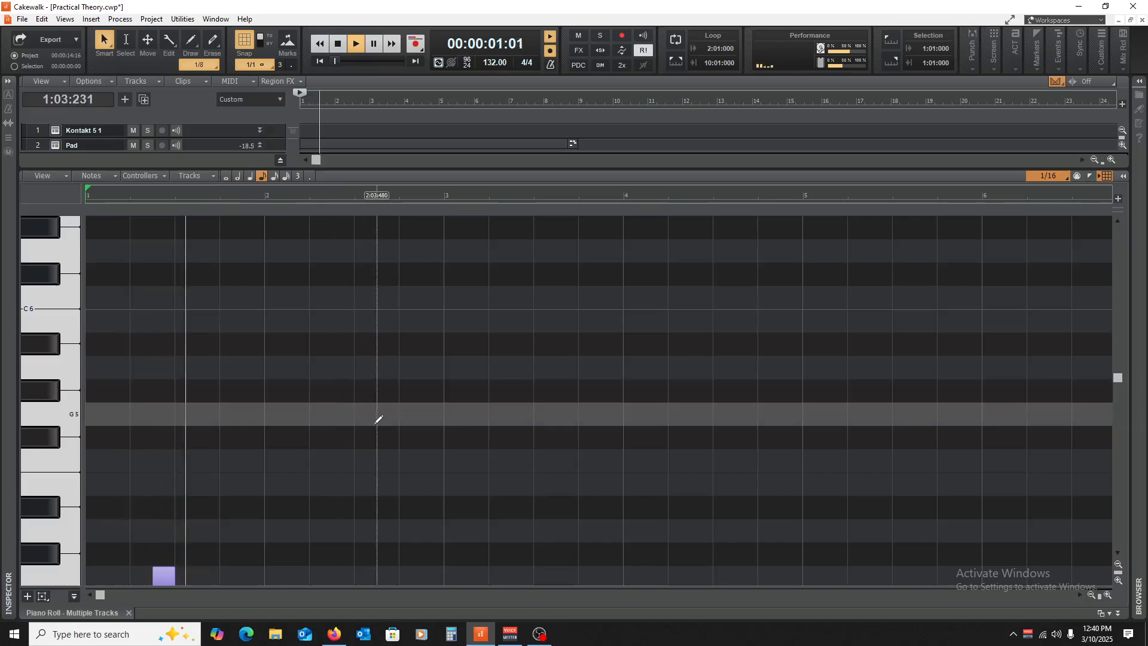
scroll(332, 423, down, 5)
key(space)
key(space)
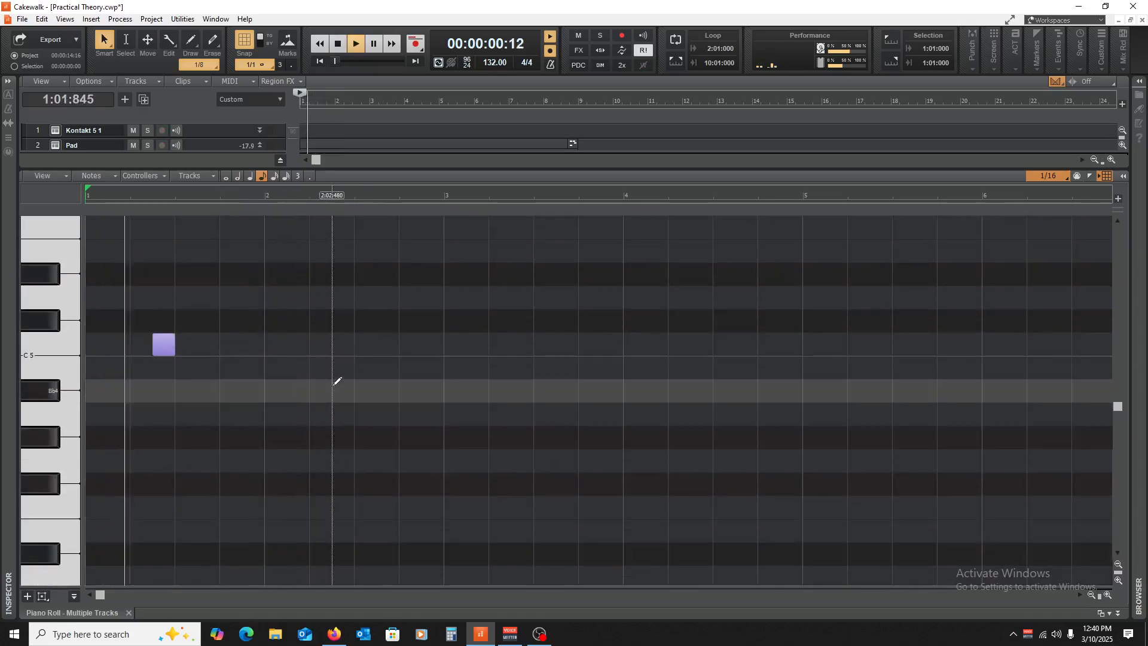
key(space)
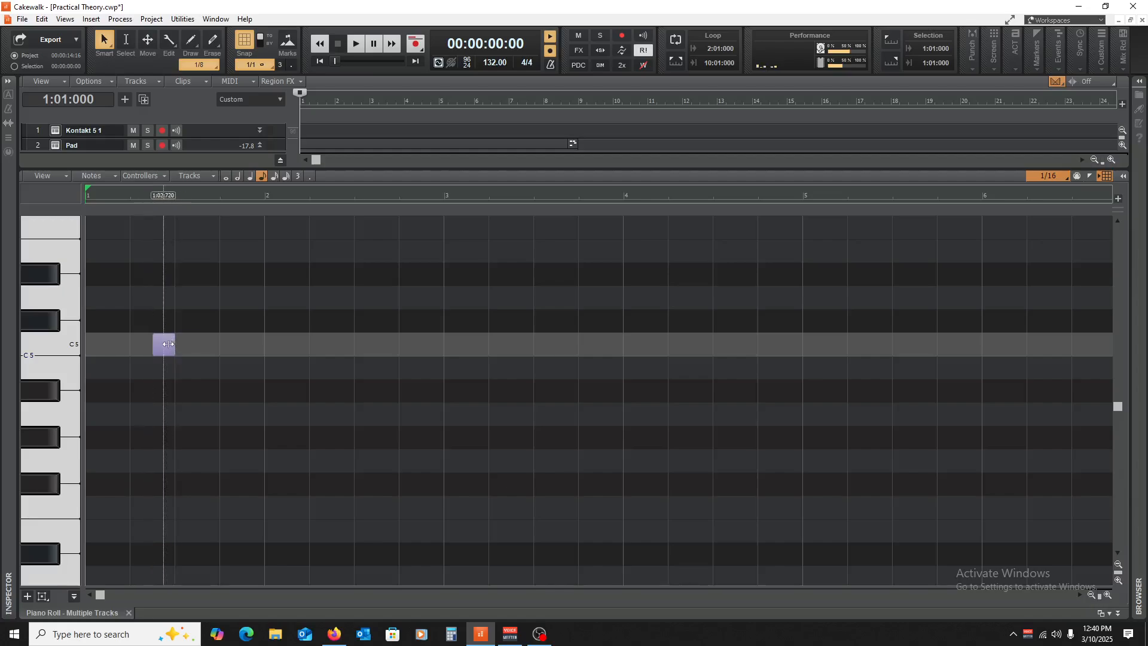
- Play the project from the start and listen to the existing C5 and Db3 notes in the piano roll
key(space)
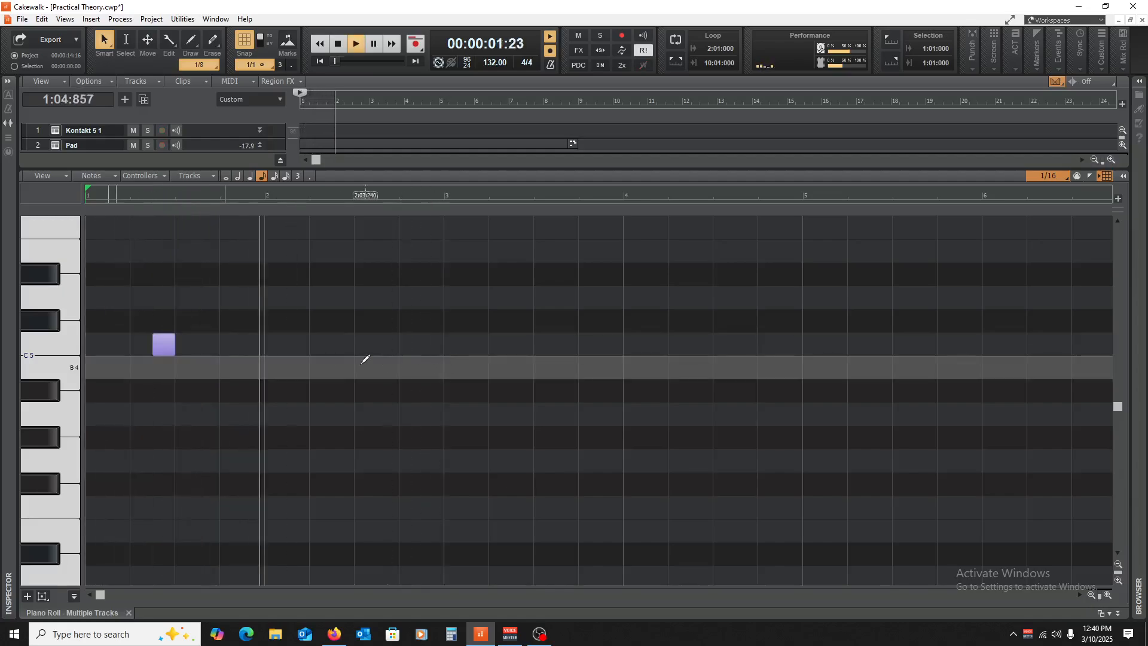
key(space)
scroll(234, 335, down, 6)
key(space)
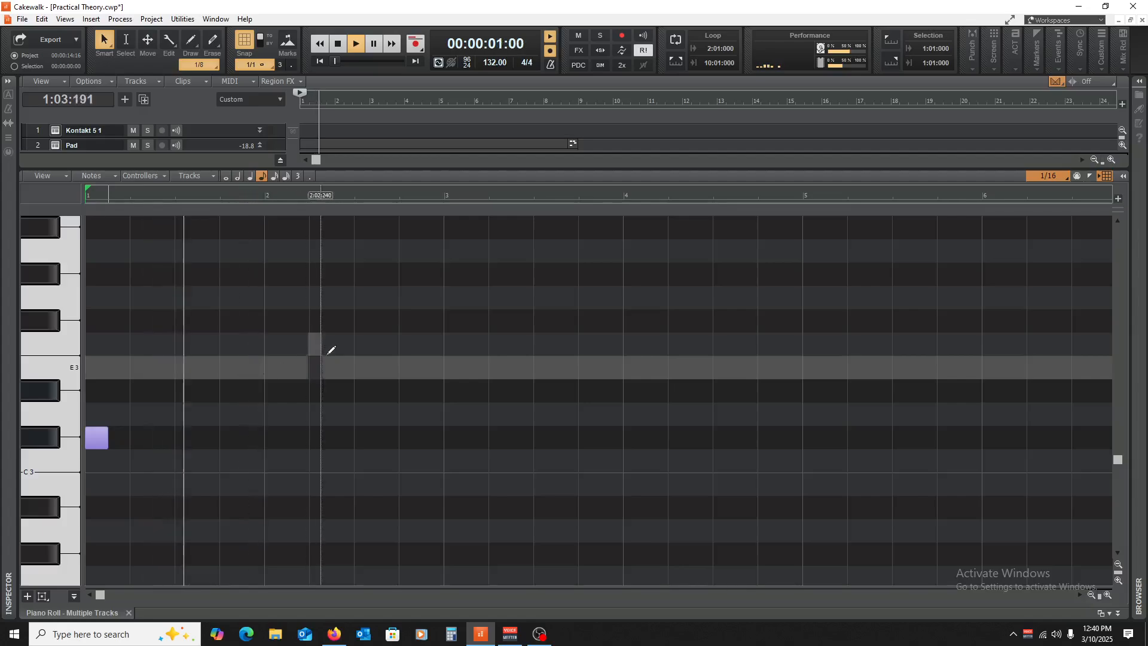
key(space)
scroll(233, 419, up, 2)
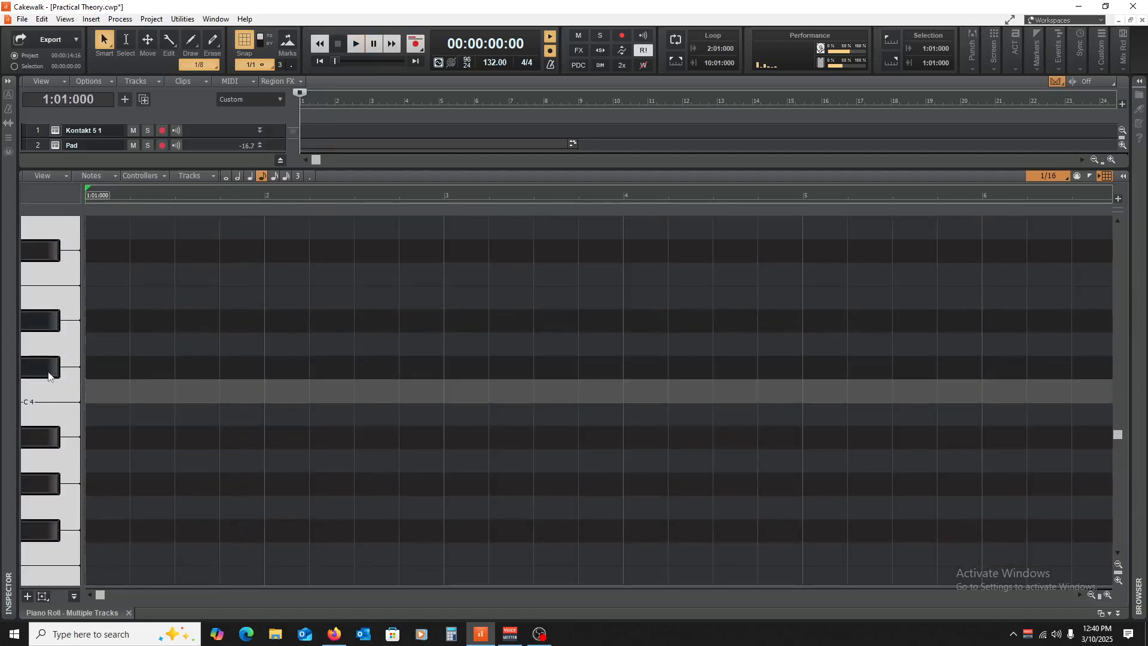
- Audition the sounds around C3 during playback, add a C3 eighth note on beat 4 of measure 1, and play the pattern
key(space)
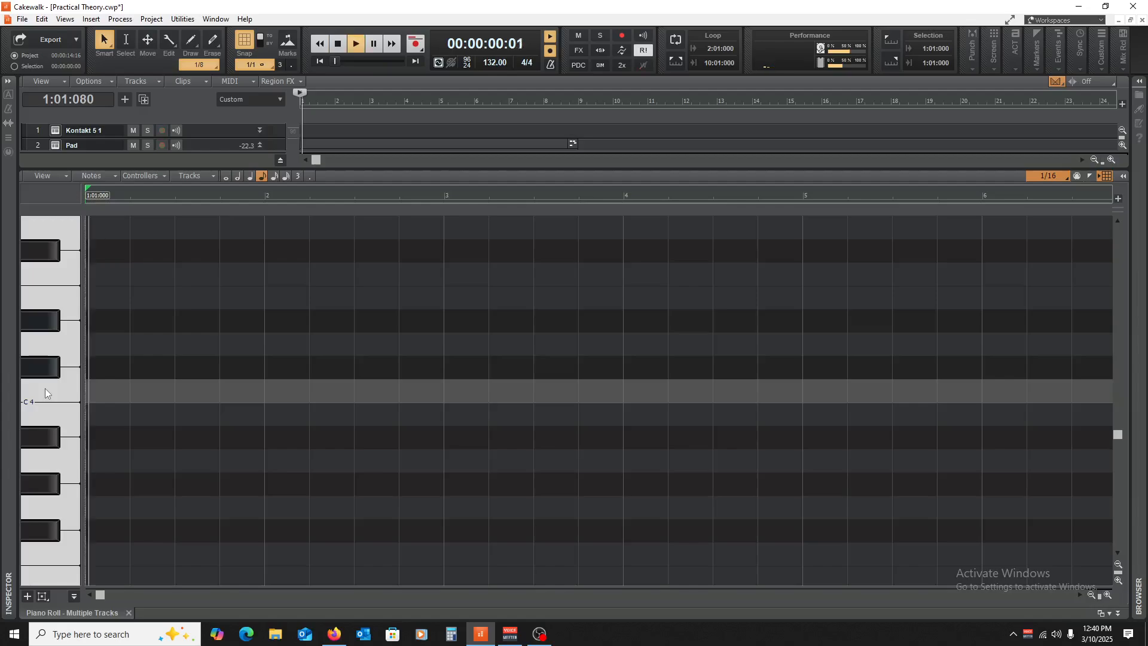
scroll(44, 395, down, 3)
key(space)
key(space)
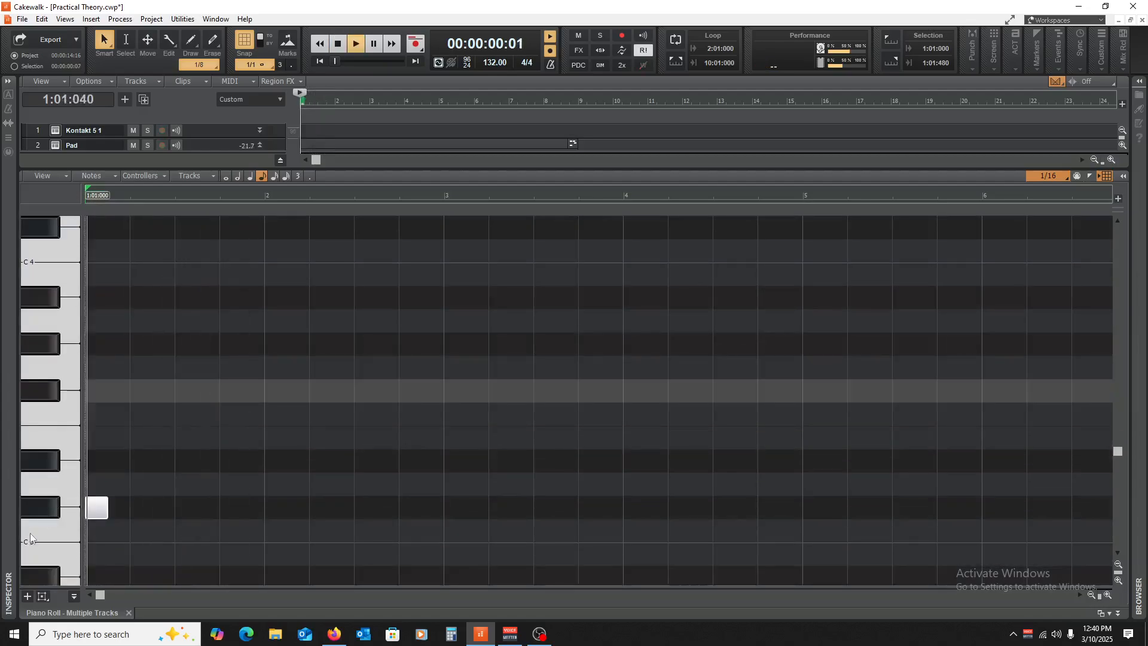
key(space)
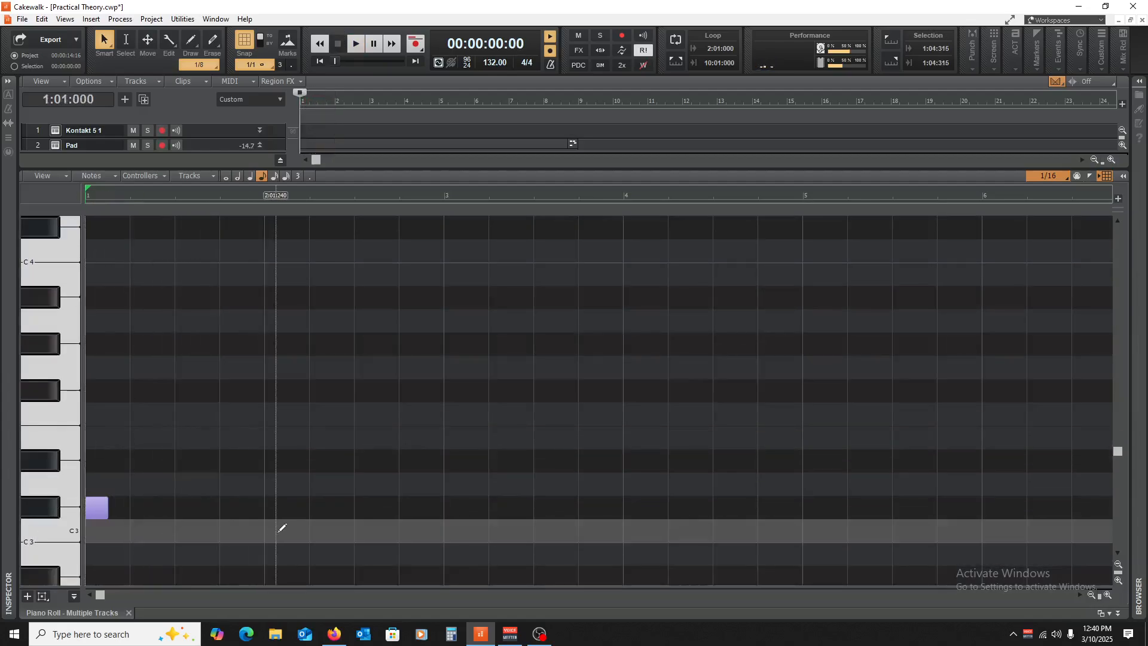
click(231, 530)
key(space)
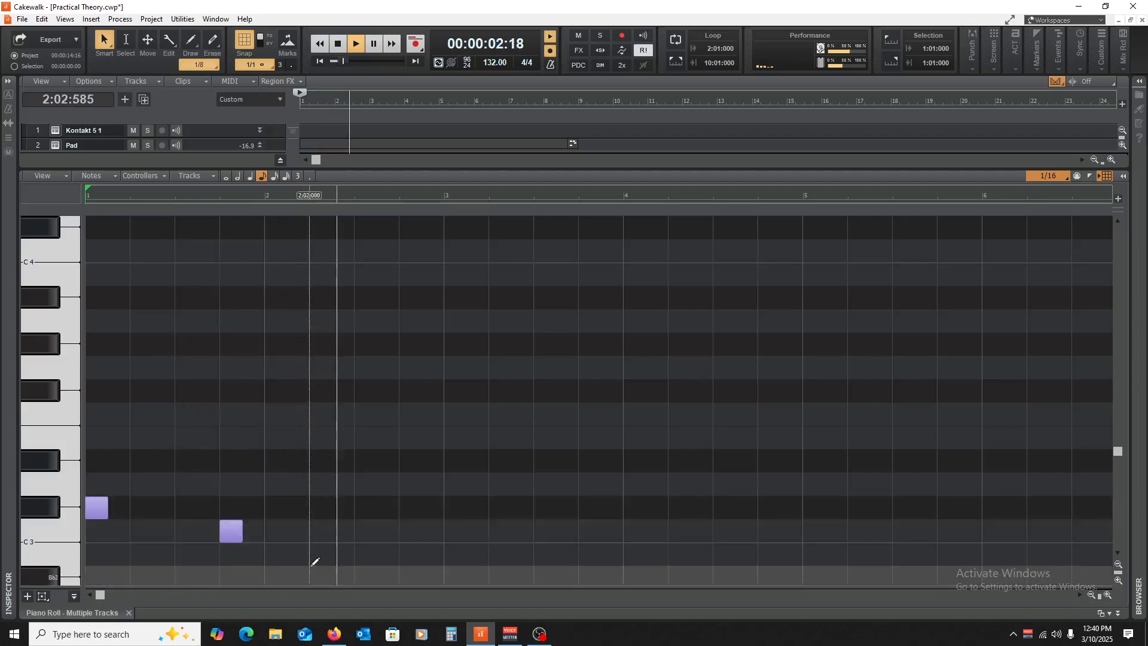
key(space)
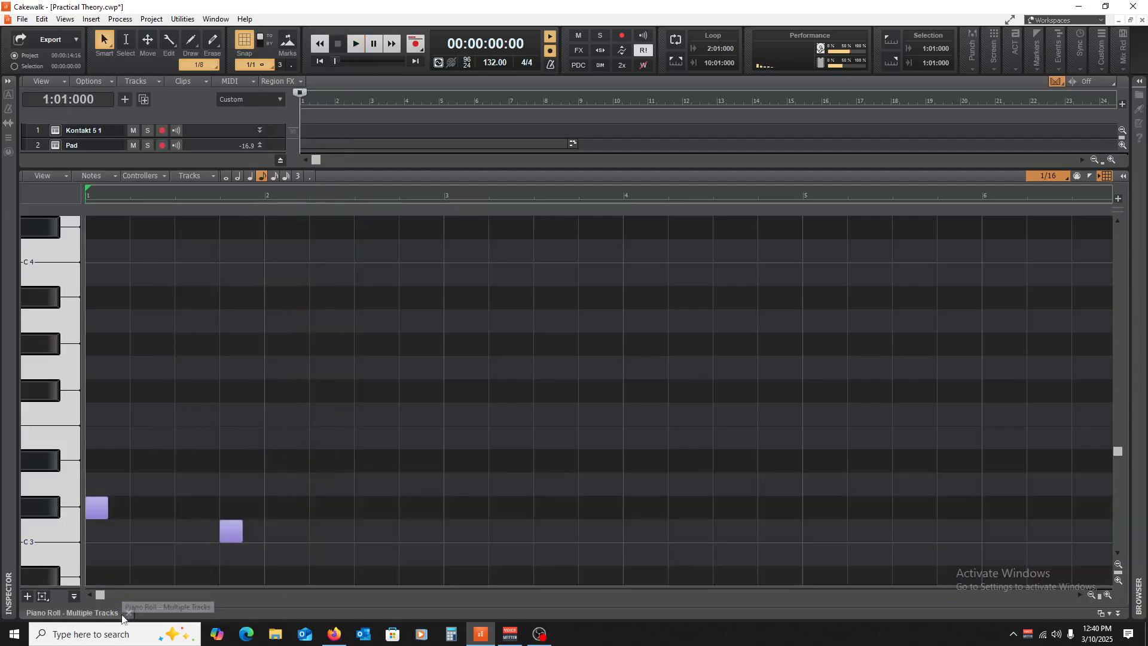
- Audition the drum sounds from the C3 octave up to the C5 octave while playing the pattern from the start
key(space)
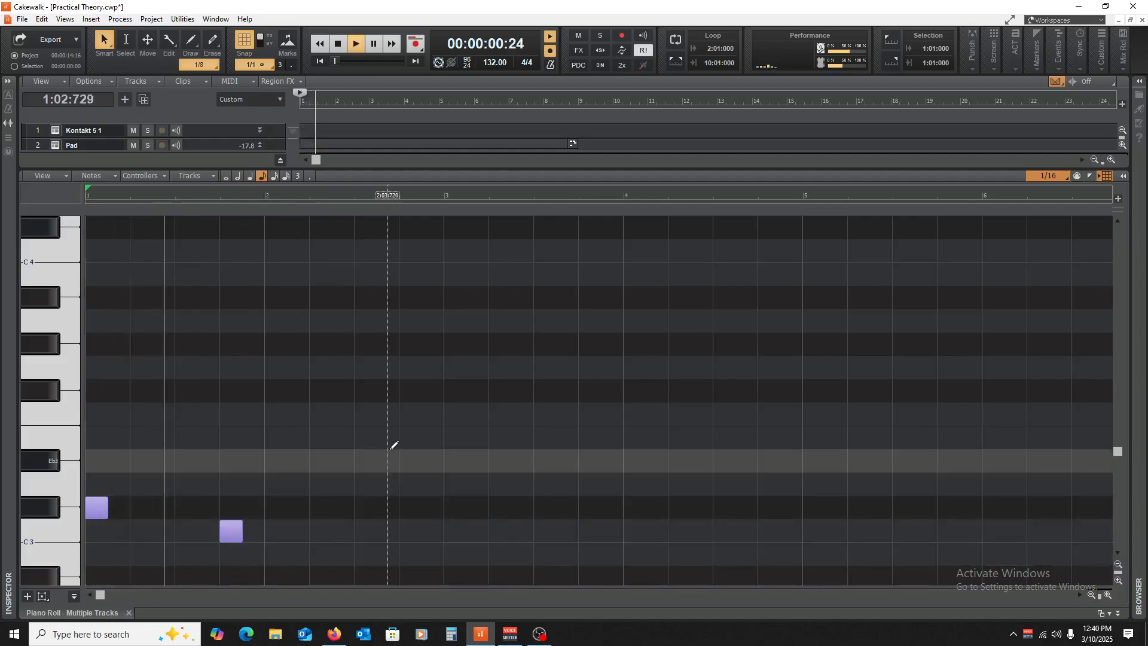
scroll(389, 448, up, 5)
key(space)
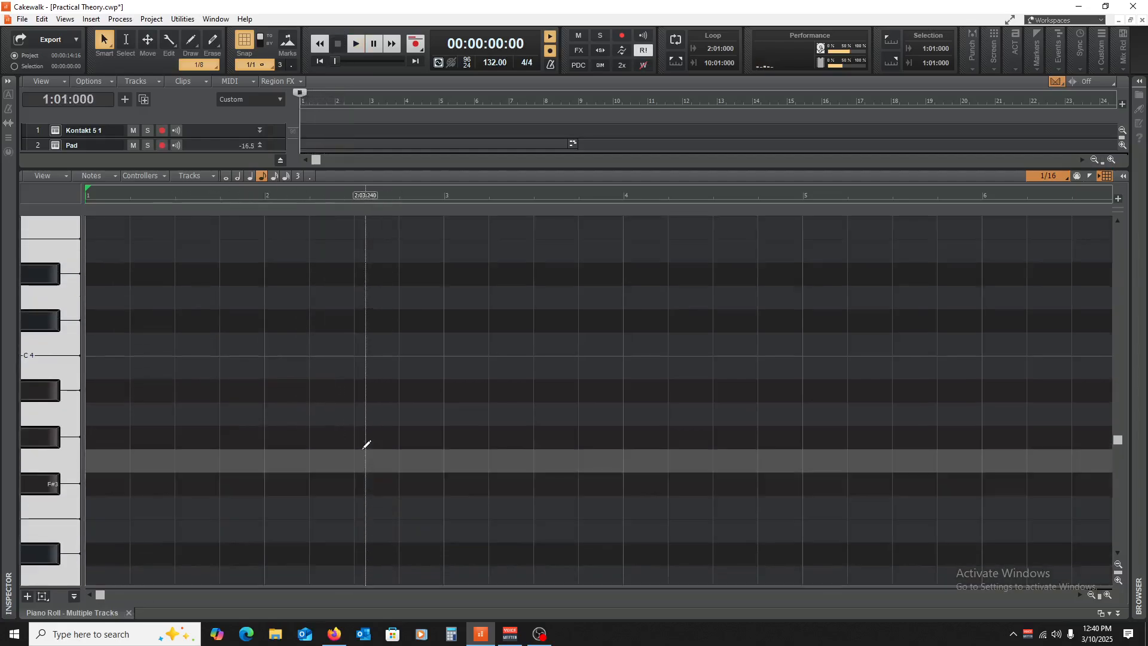
key(space)
scroll(306, 413, up, 6)
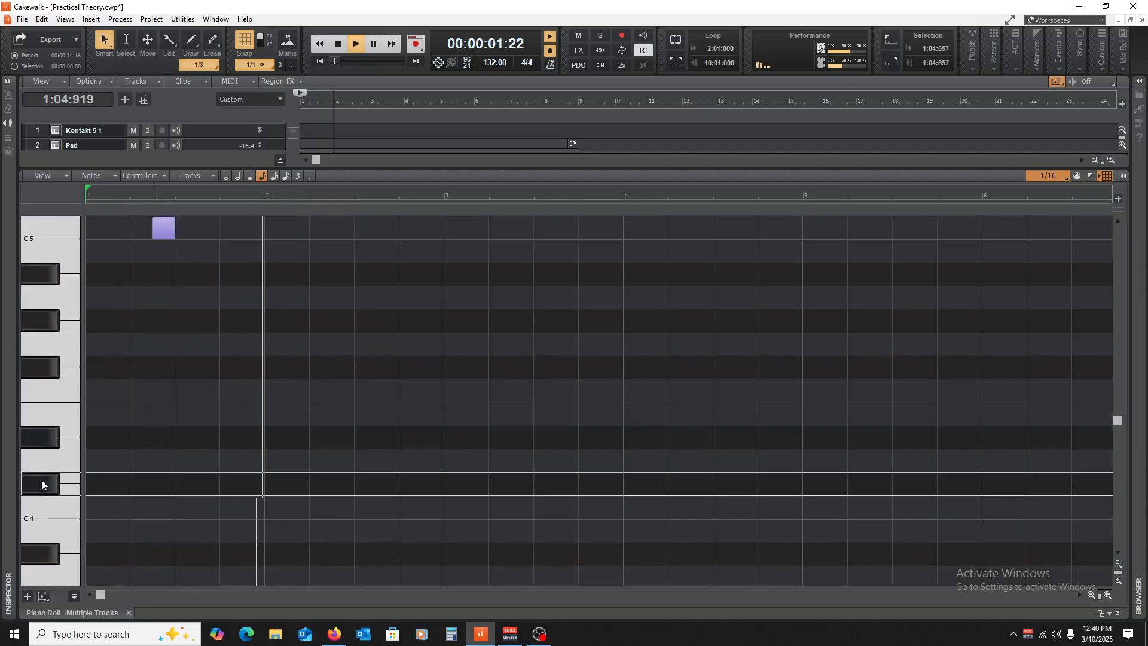
key(space)
key(space)
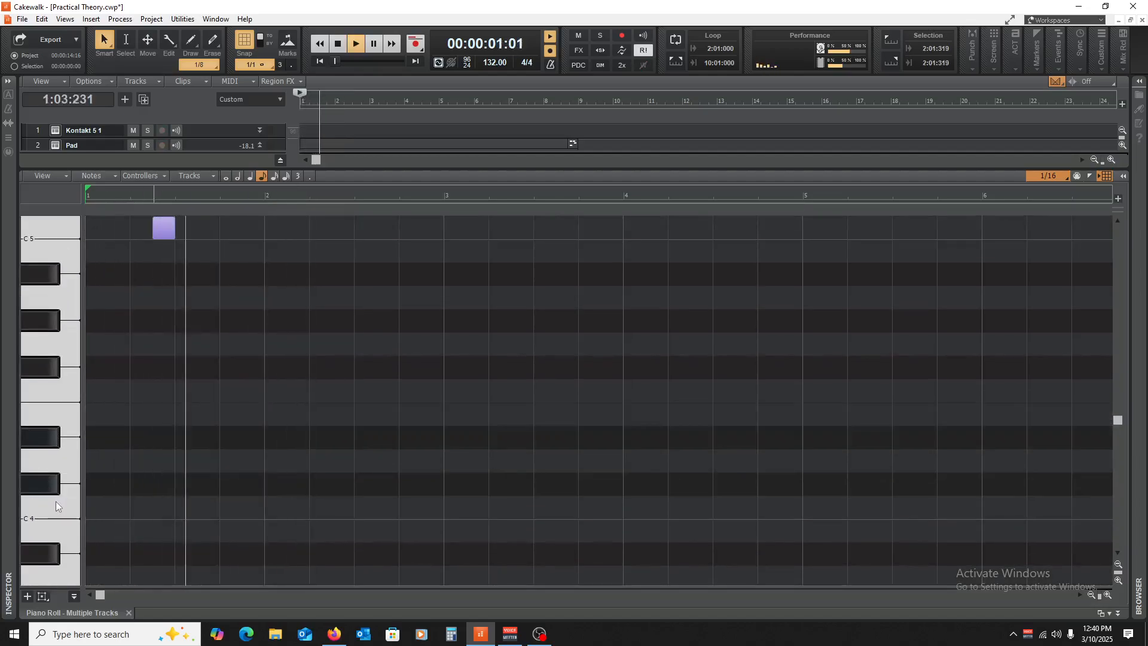
key(space)
scroll(49, 472, up, 8)
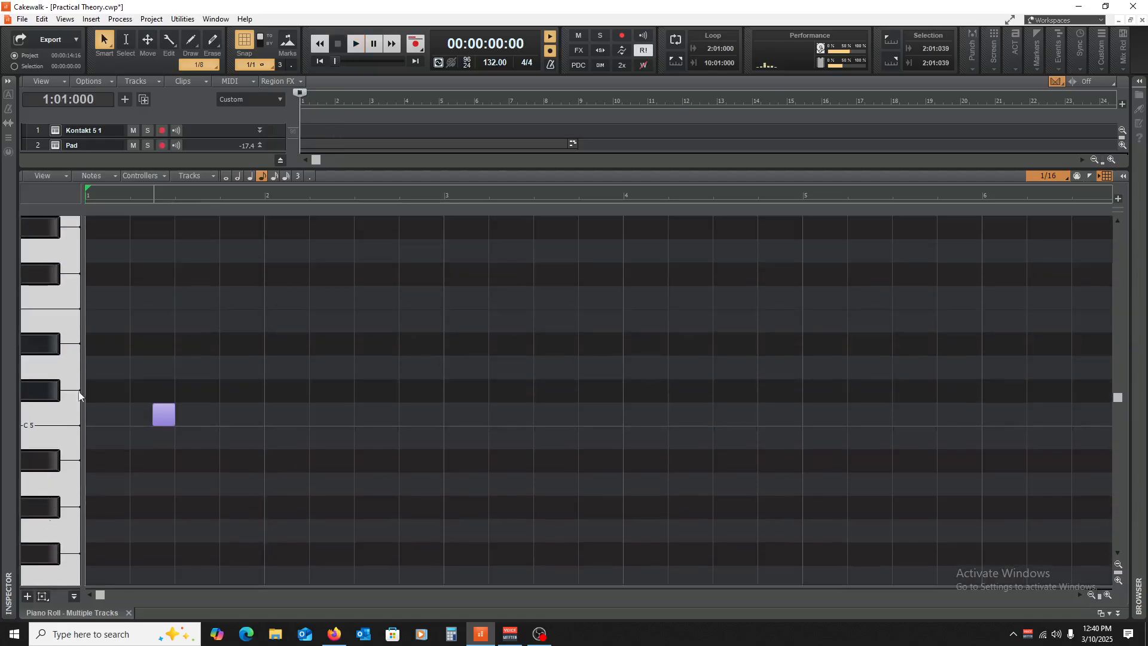
- Audition Db5, add a Db5 eighth note on the second half of beat 4 in measure 1, and play the pattern
click(42, 394)
key(space)
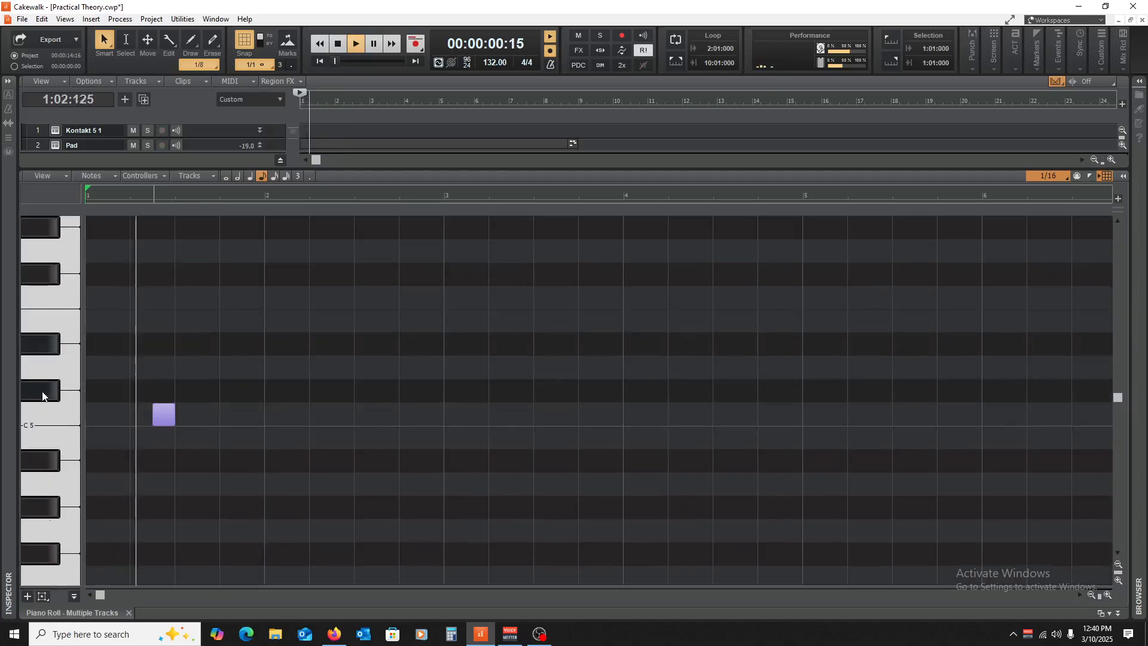
key(space)
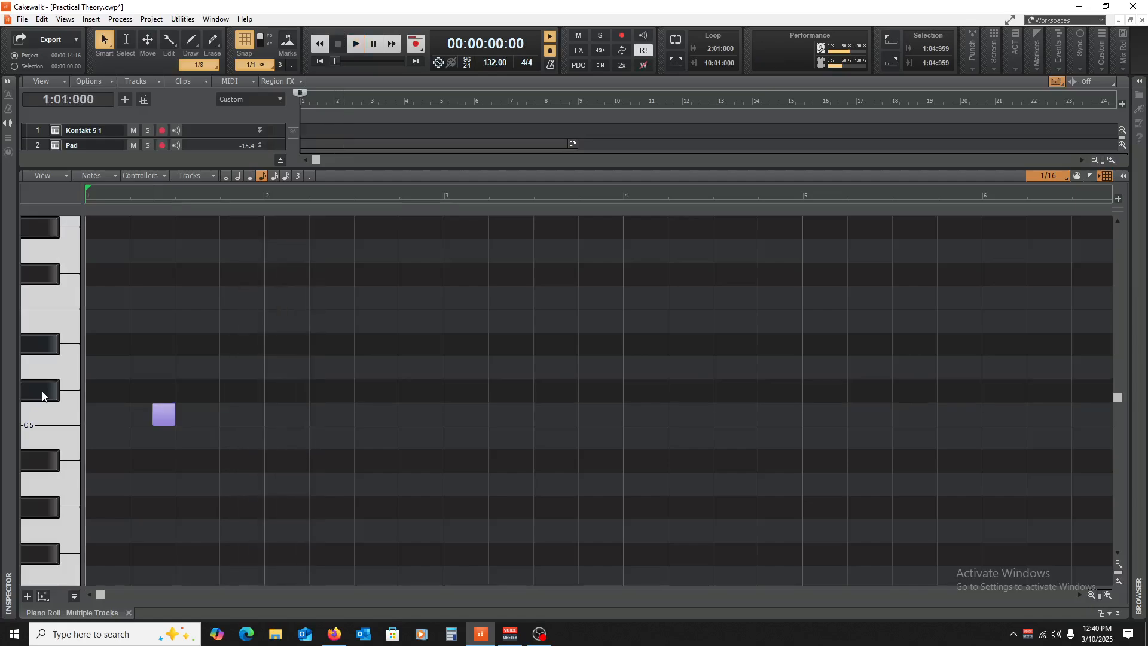
drag(165, 416, 250, 393)
key(space)
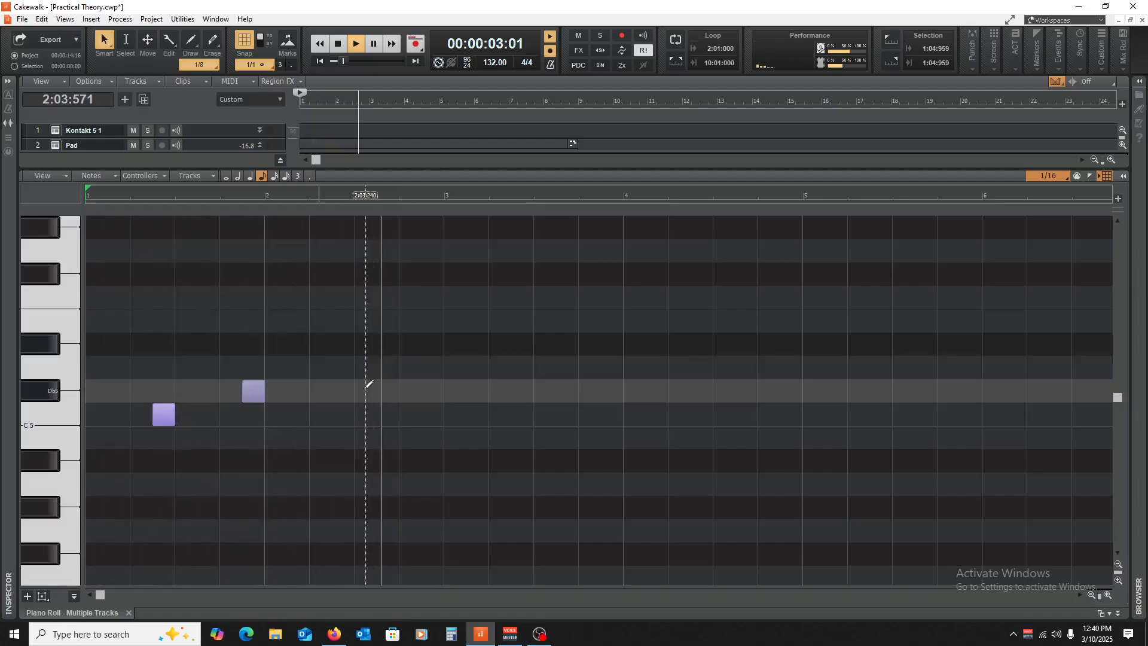
key(space)
key(space)
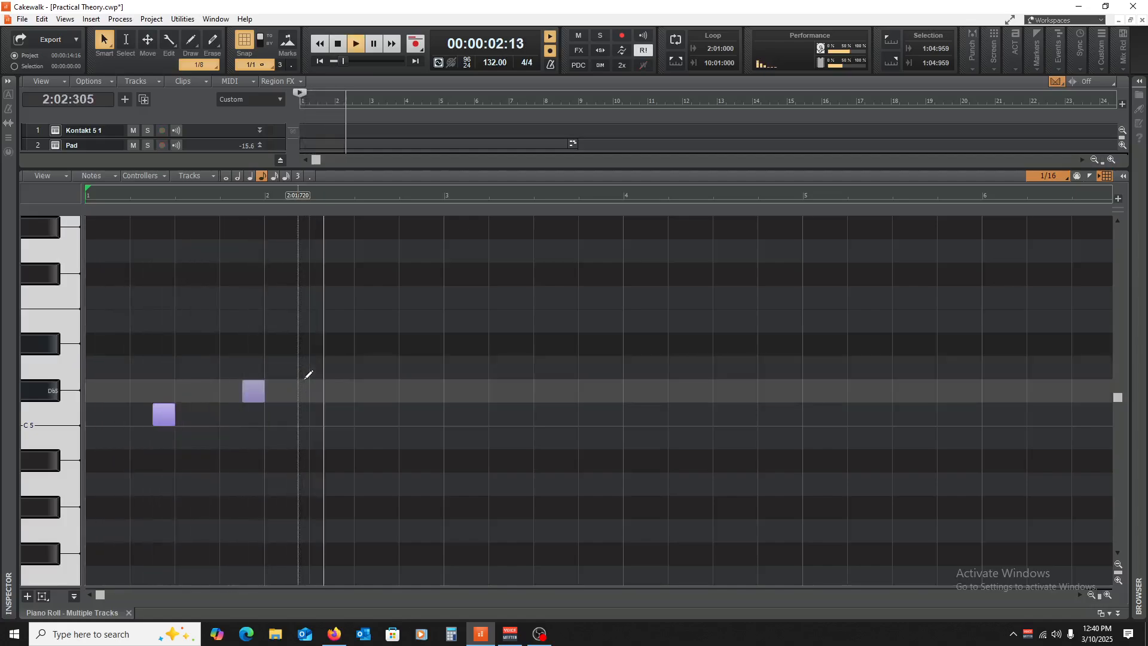
key(space)
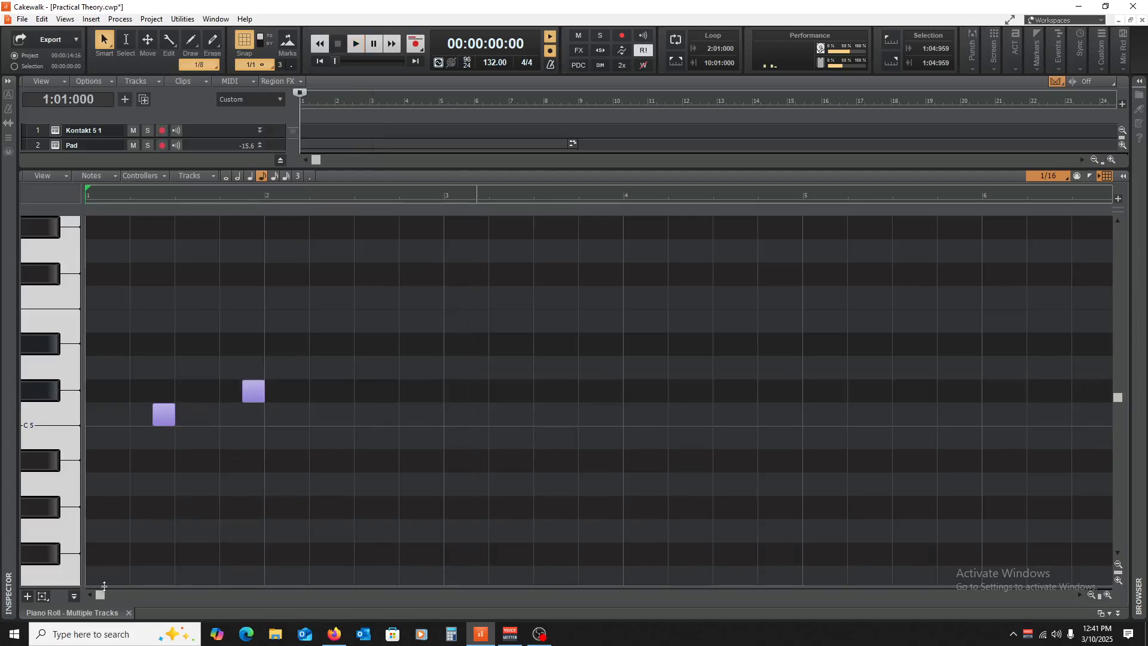
- Reopen the Battery 4 2 clip in the piano roll, examine its note placement from C3 up to Db5, and close the editor
click(129, 613)
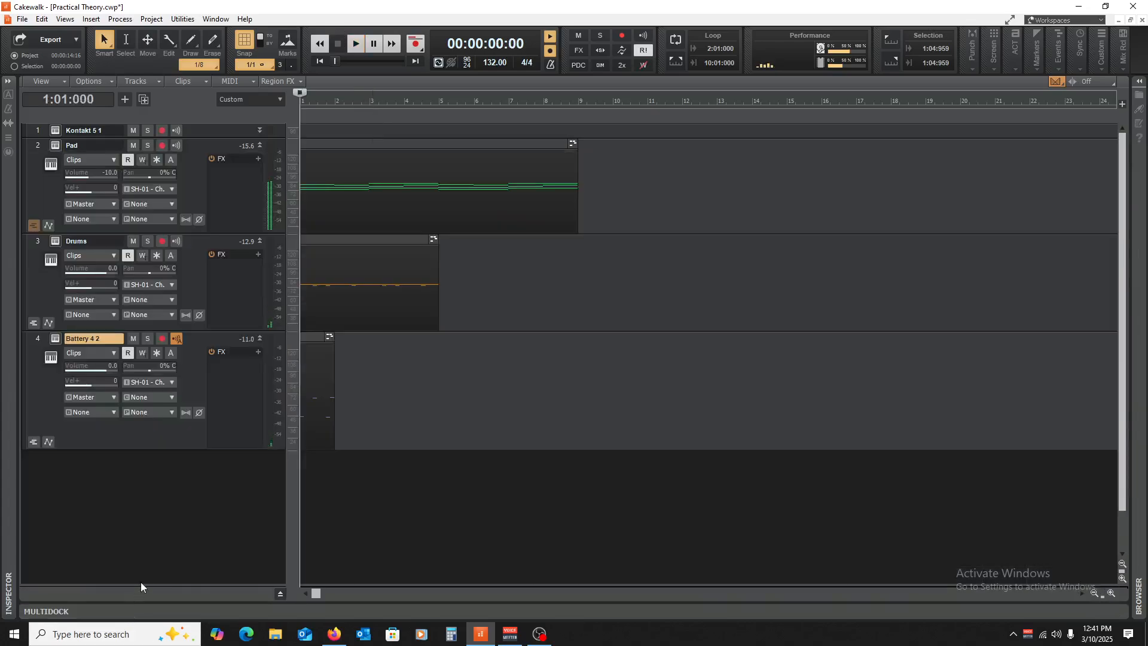
double_click(311, 336)
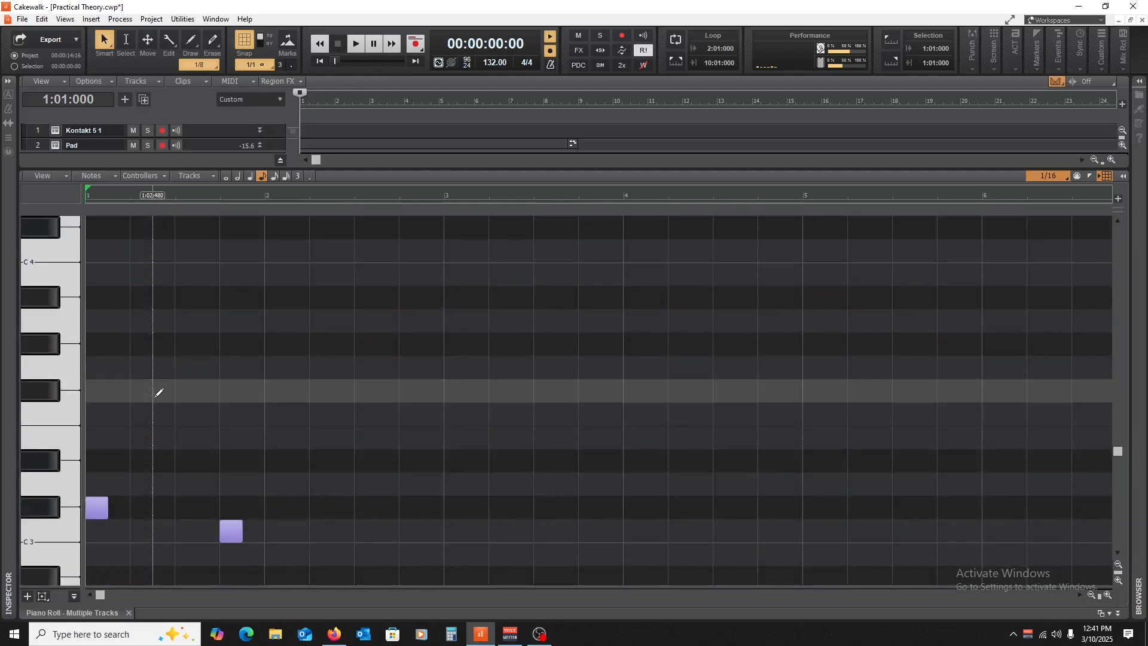
scroll(156, 397, up, 12)
scroll(156, 397, down, 10)
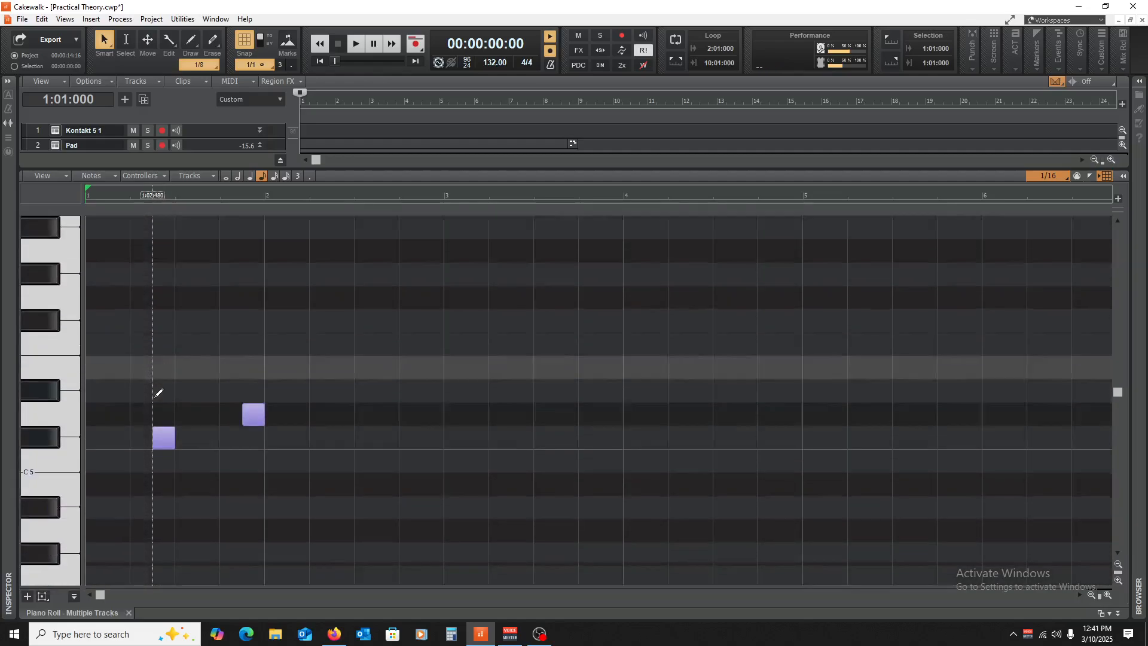
scroll(173, 399, up, 9)
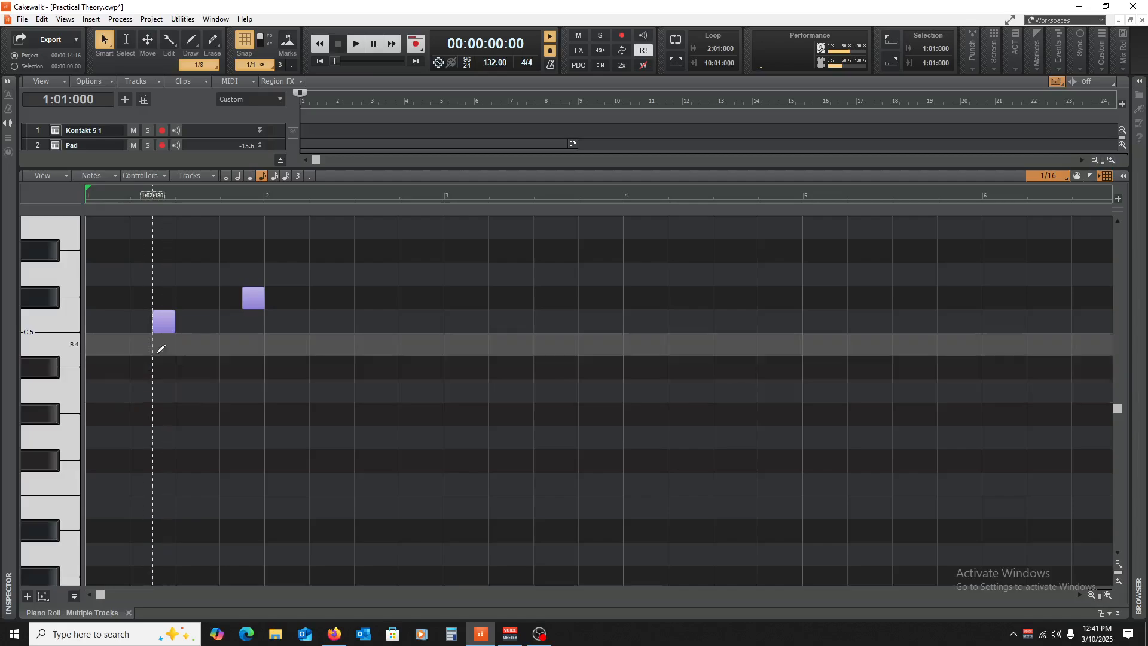
scroll(231, 503, down, 5)
scroll(231, 503, down, 2)
scroll(231, 502, up, 8)
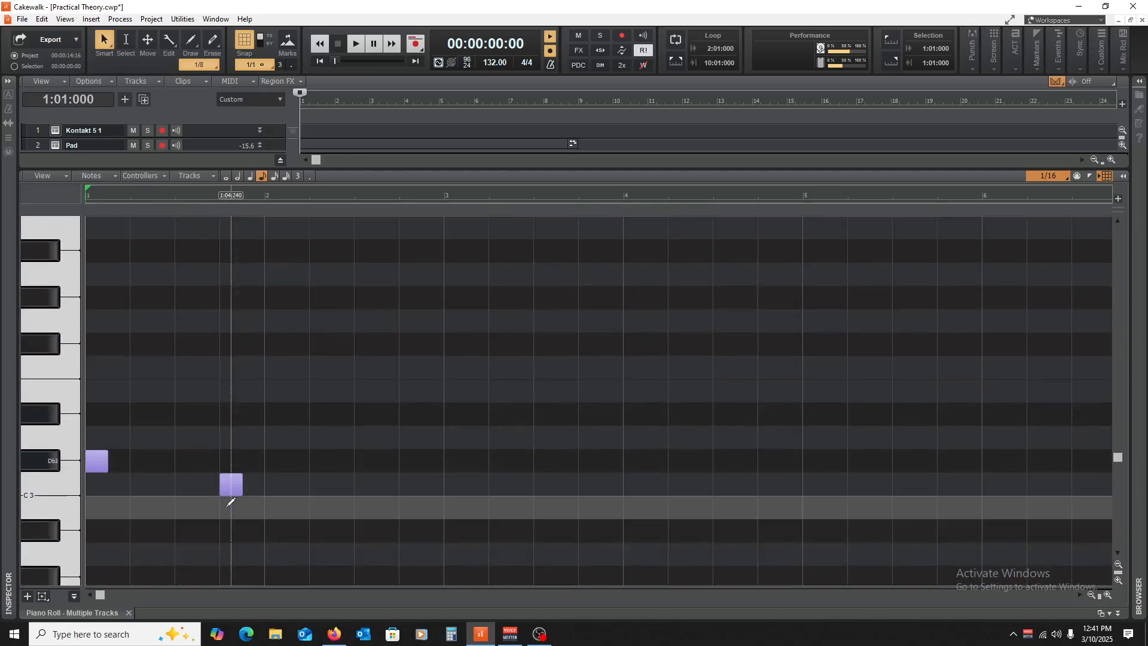
scroll(231, 503, up, 1)
scroll(231, 501, down, 7)
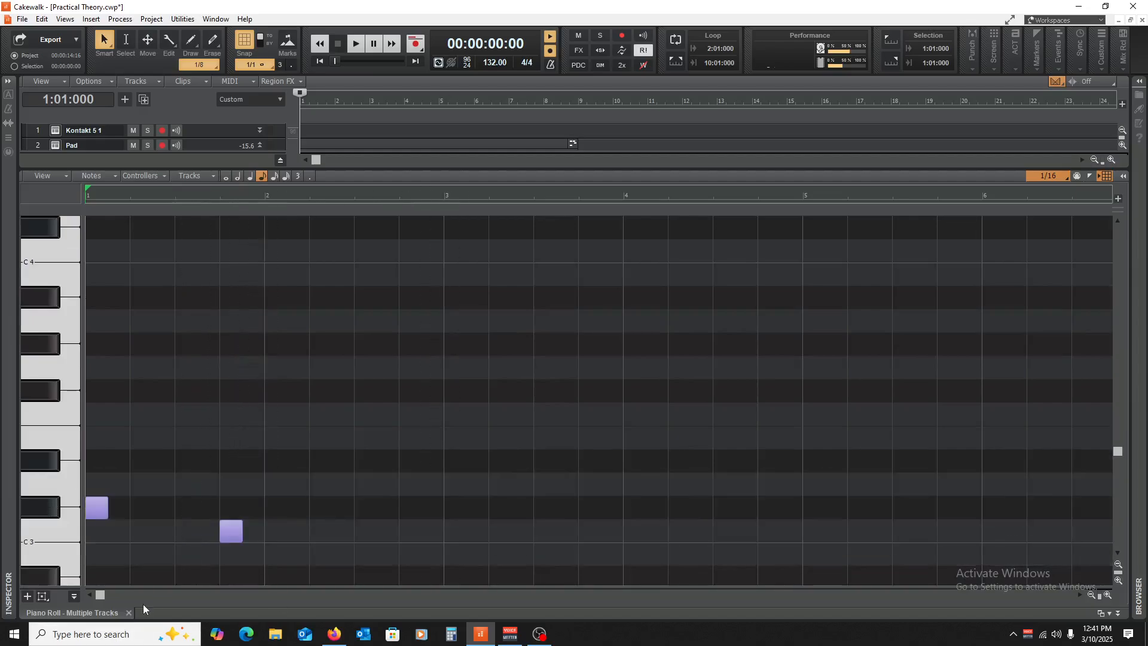
click(130, 613)
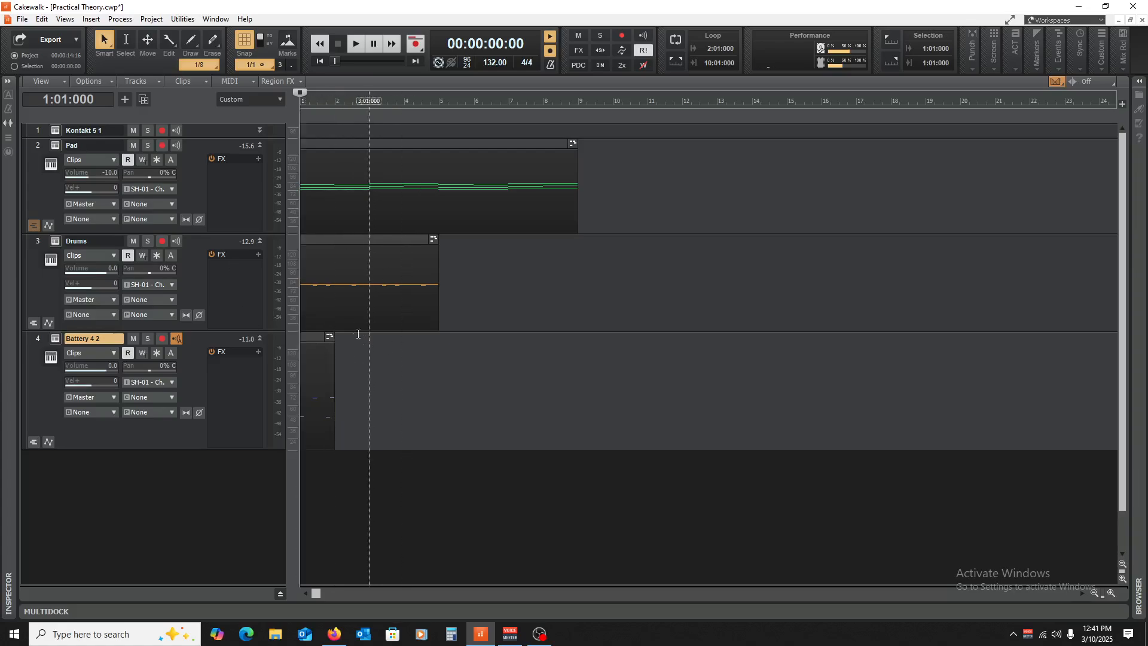
- Play the project from the start and open the Battery 4 2 clip in the piano roll
key(w)
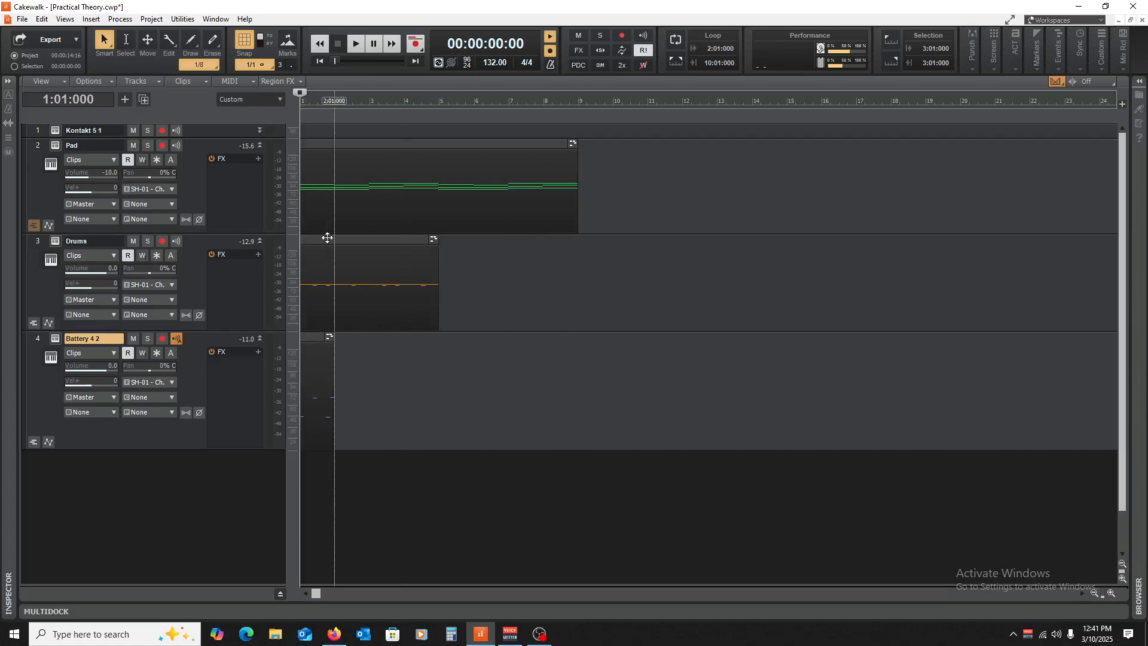
key(space)
double_click(313, 340)
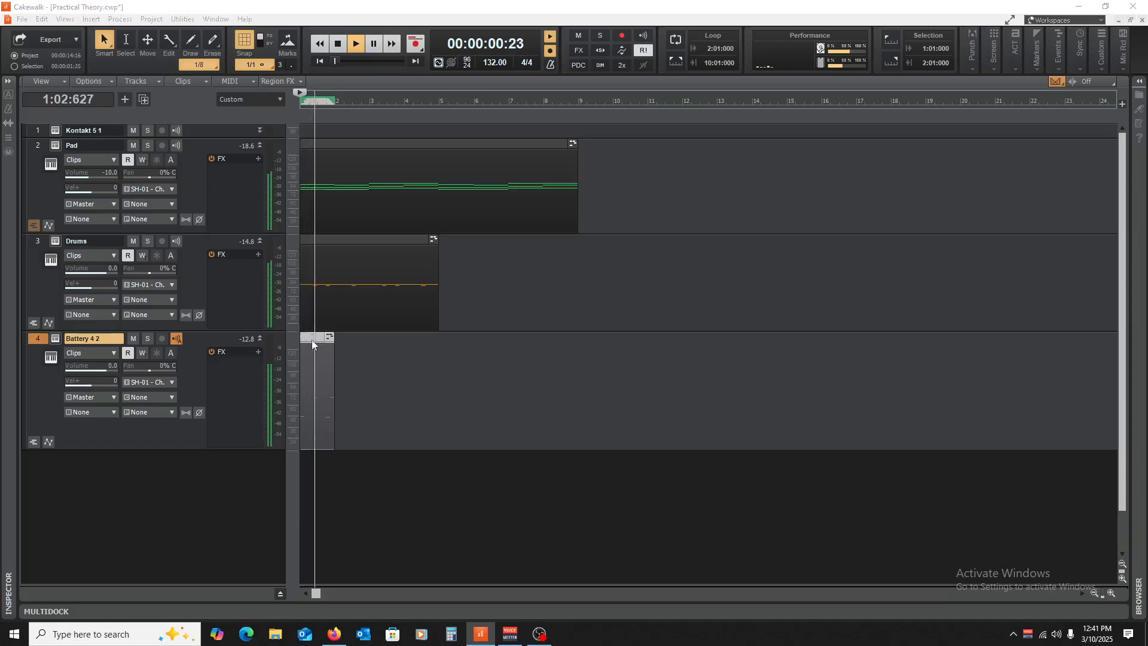
key(space)
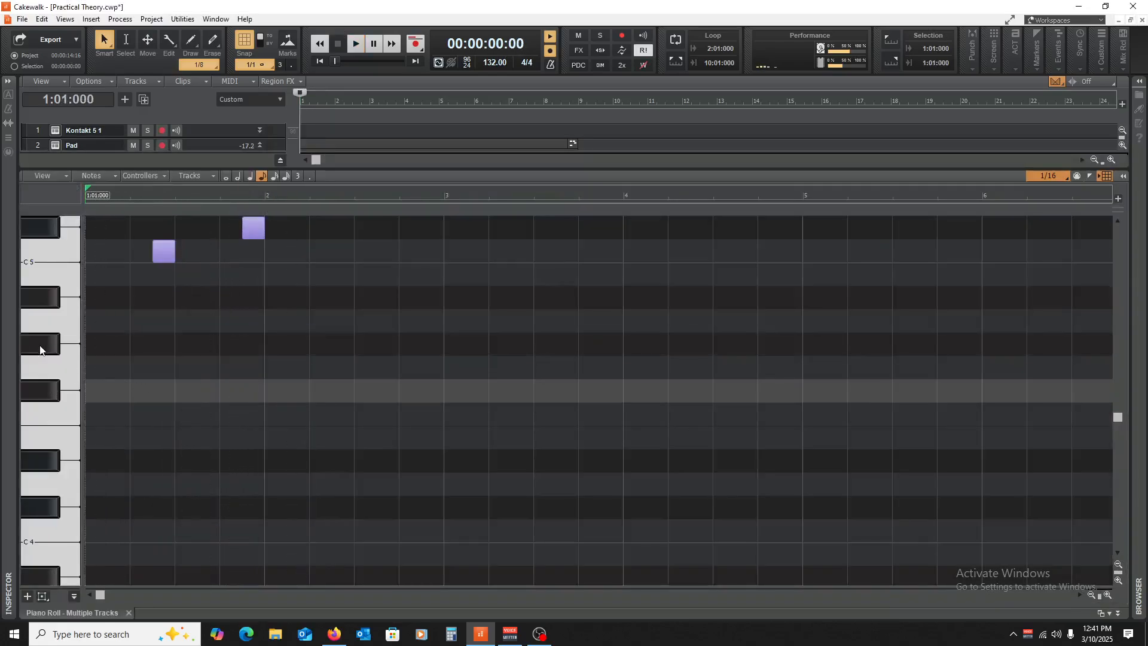
- Audition the Eb3 sound against the playback and add an Eb3 eighth note on beat 3 of measure 1
scroll(45, 353, down, 4)
scroll(43, 489, down, 5)
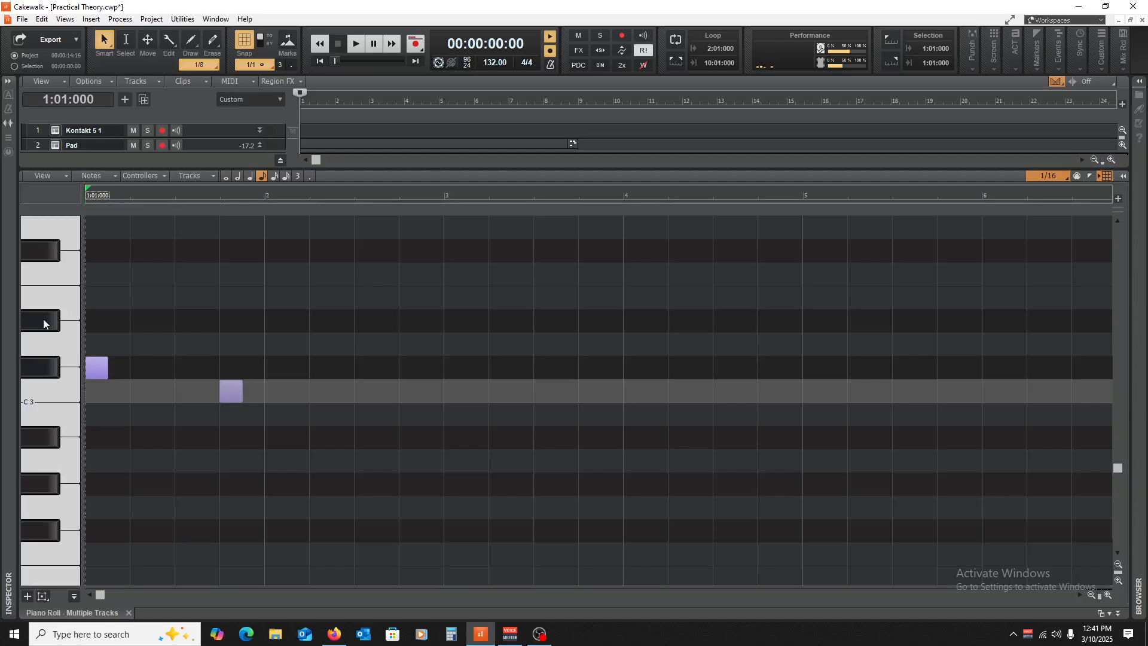
key(space)
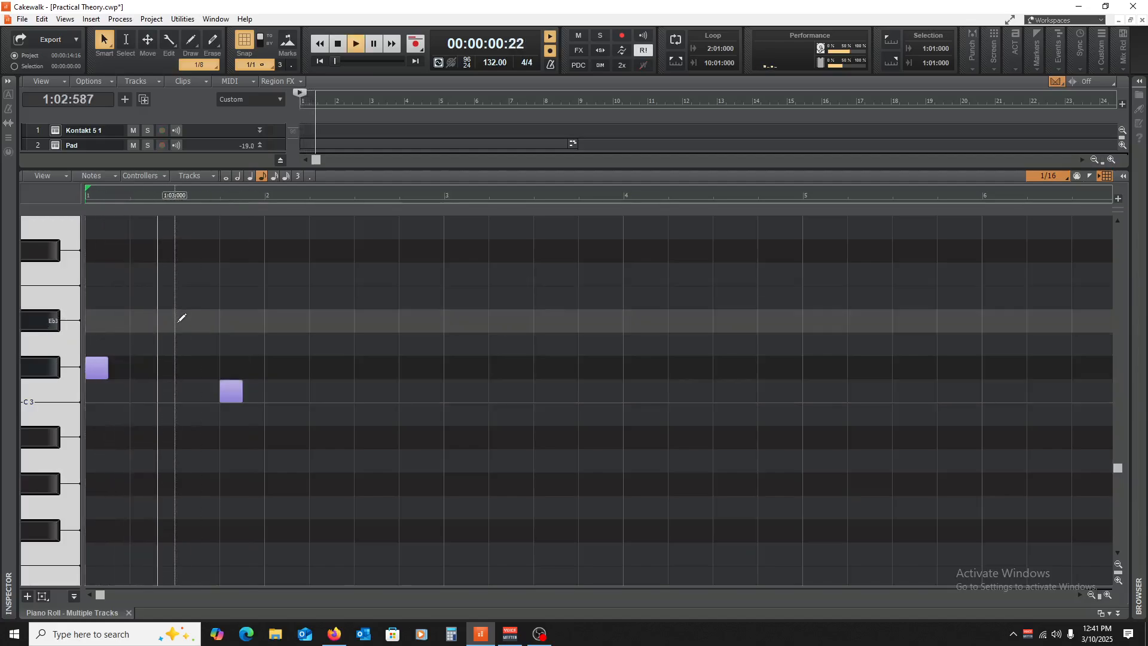
key(space)
click(177, 322)
key(space)
key(space)
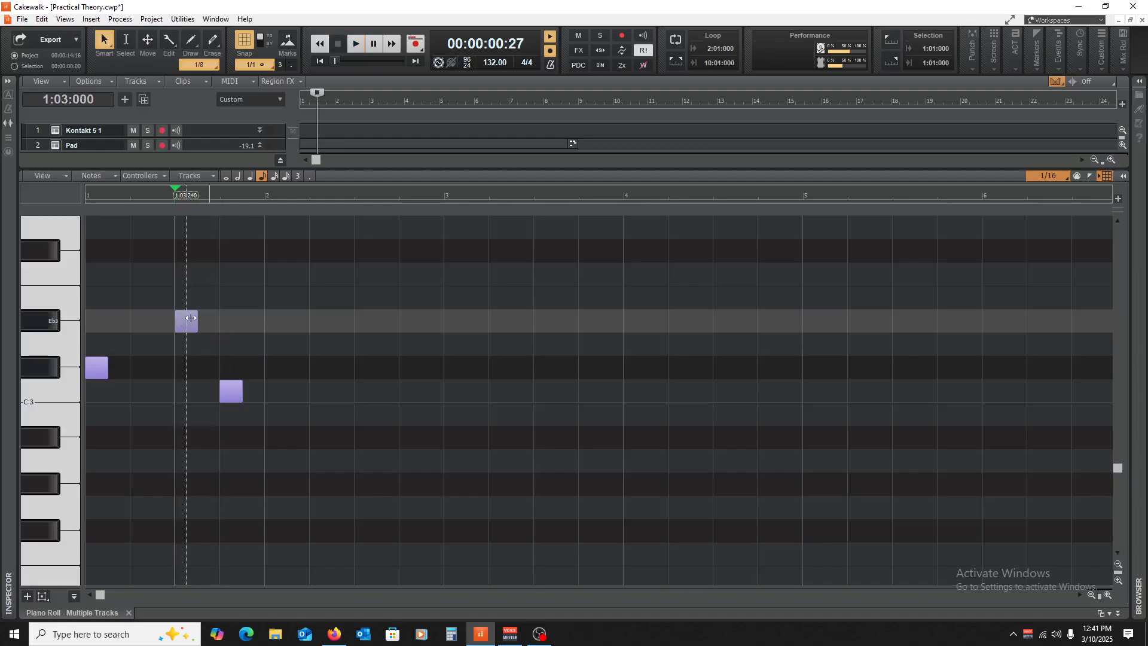
- Play the pattern from the start and add an Eb3 eighth note on beat 3 of measure 2
key(w)
key(space)
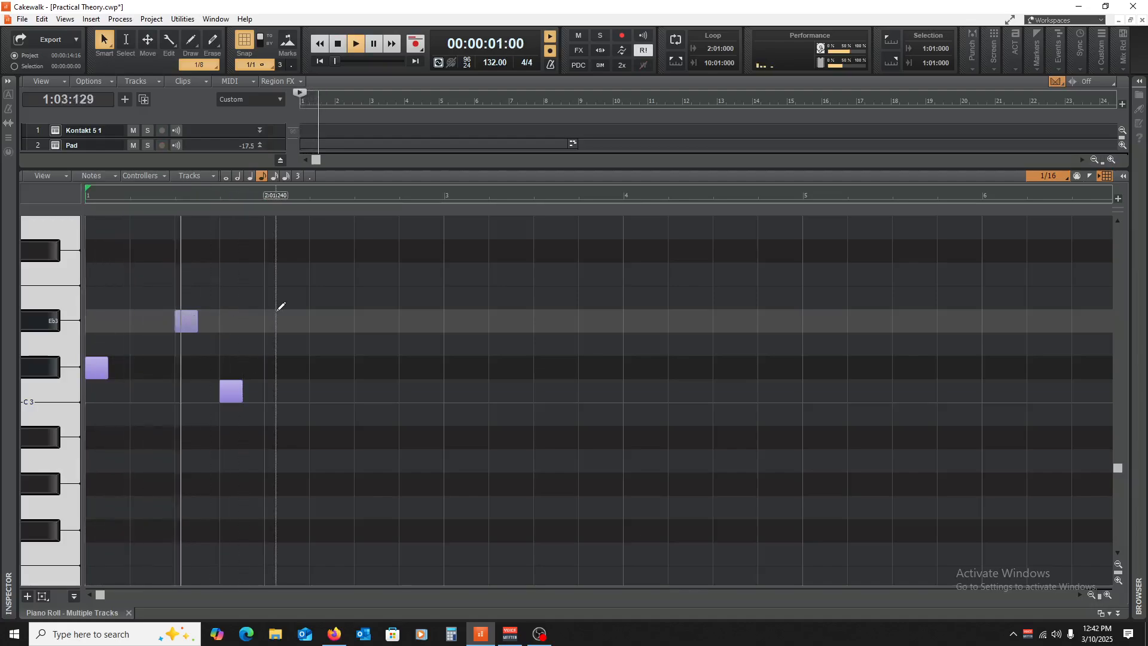
key(space)
key(space)
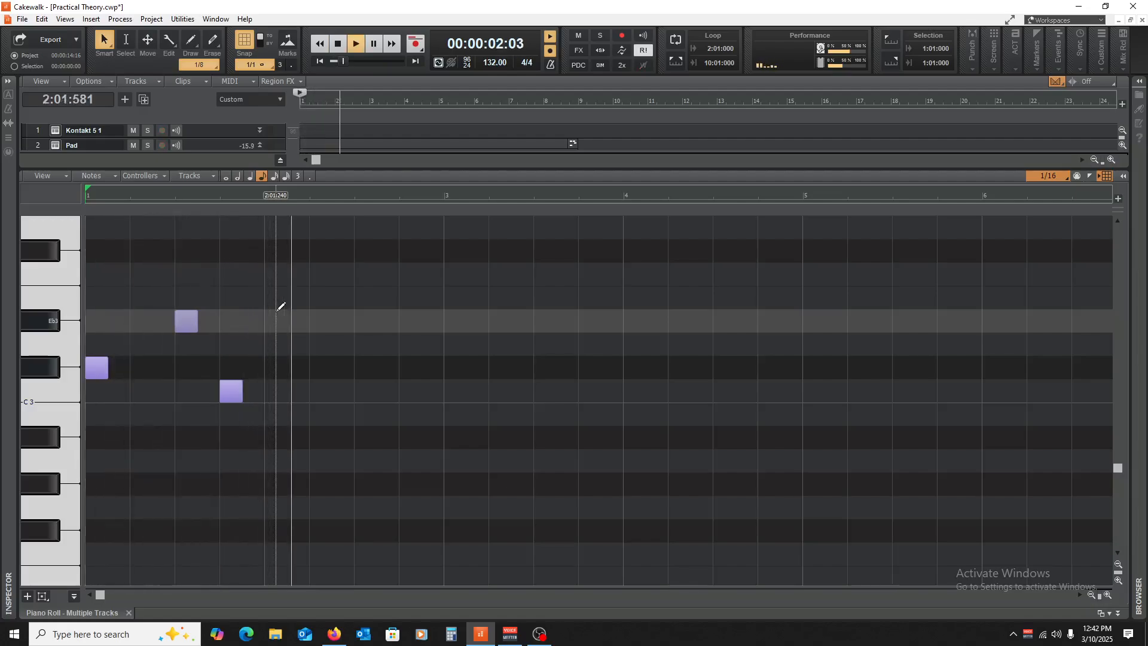
key(space)
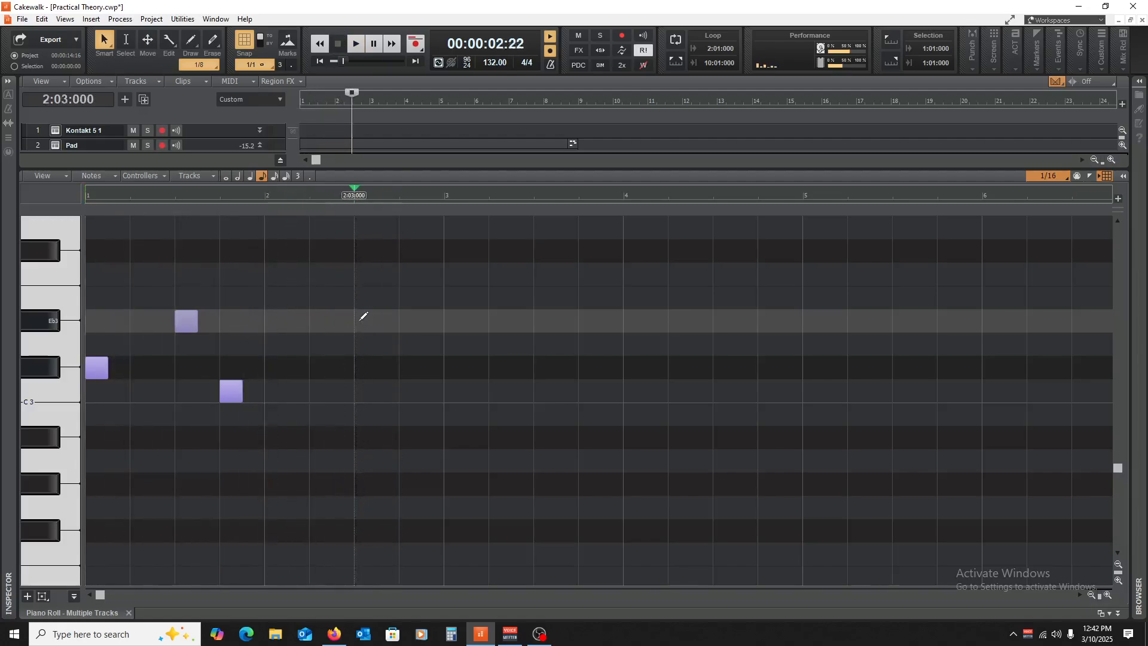
click(362, 318)
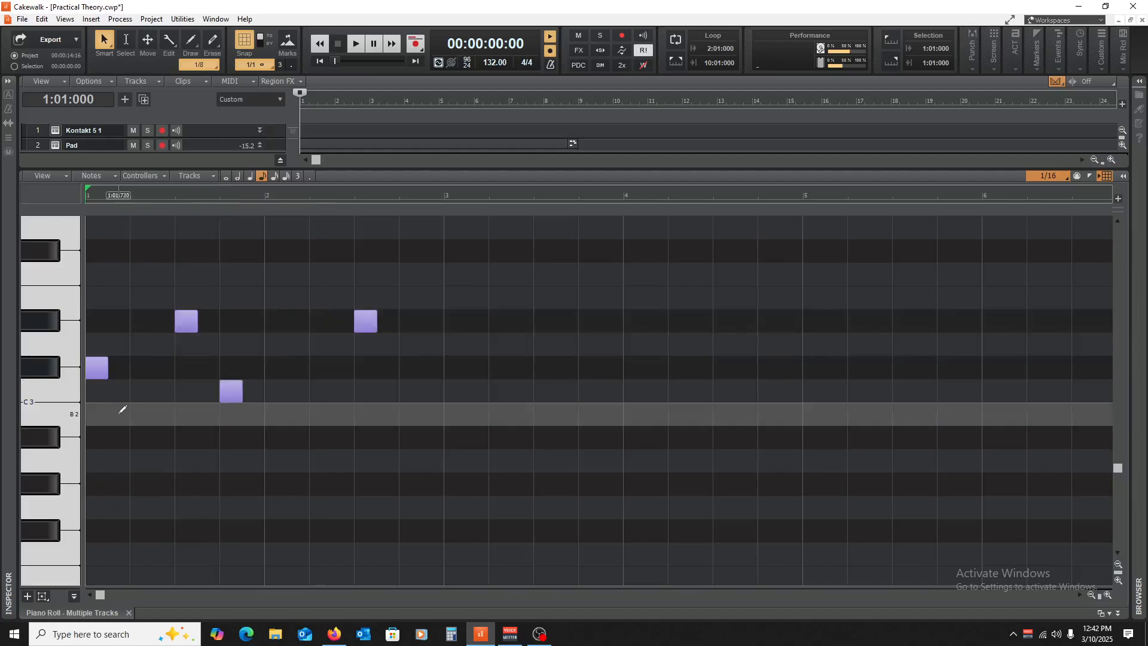
- Play the pattern from the start and copy the C5 note in measure 1 to the second half of beat 2 in measure 2
key(space)
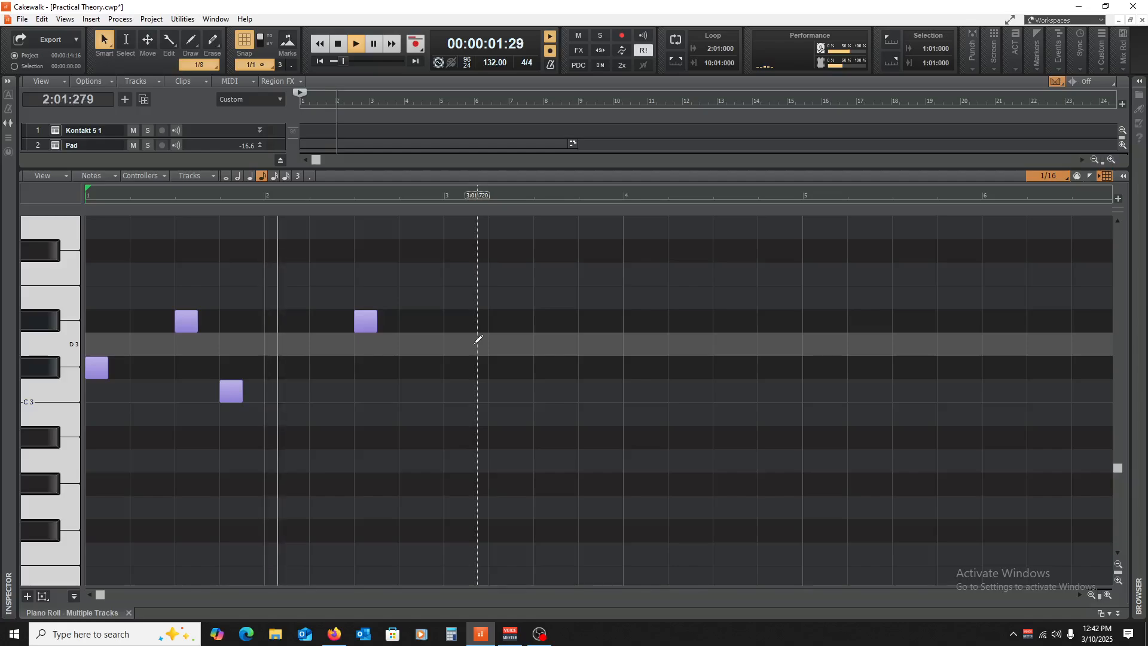
key(space)
key(space)
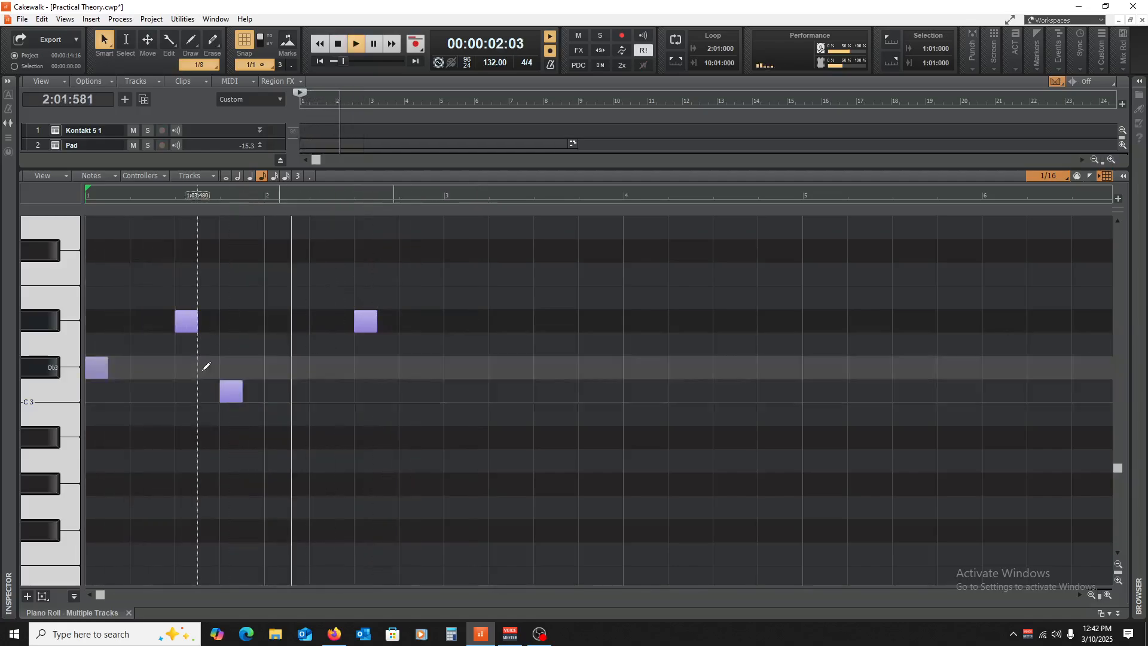
scroll(206, 365, up, 10)
key(space)
drag(171, 369, 350, 369)
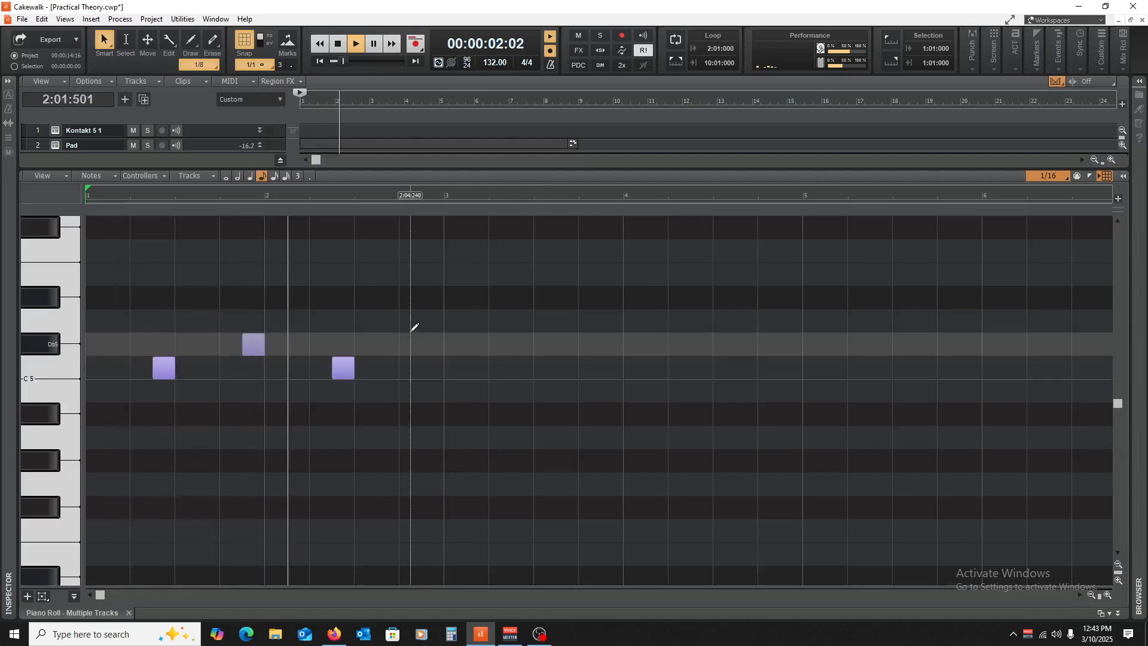
key(space)
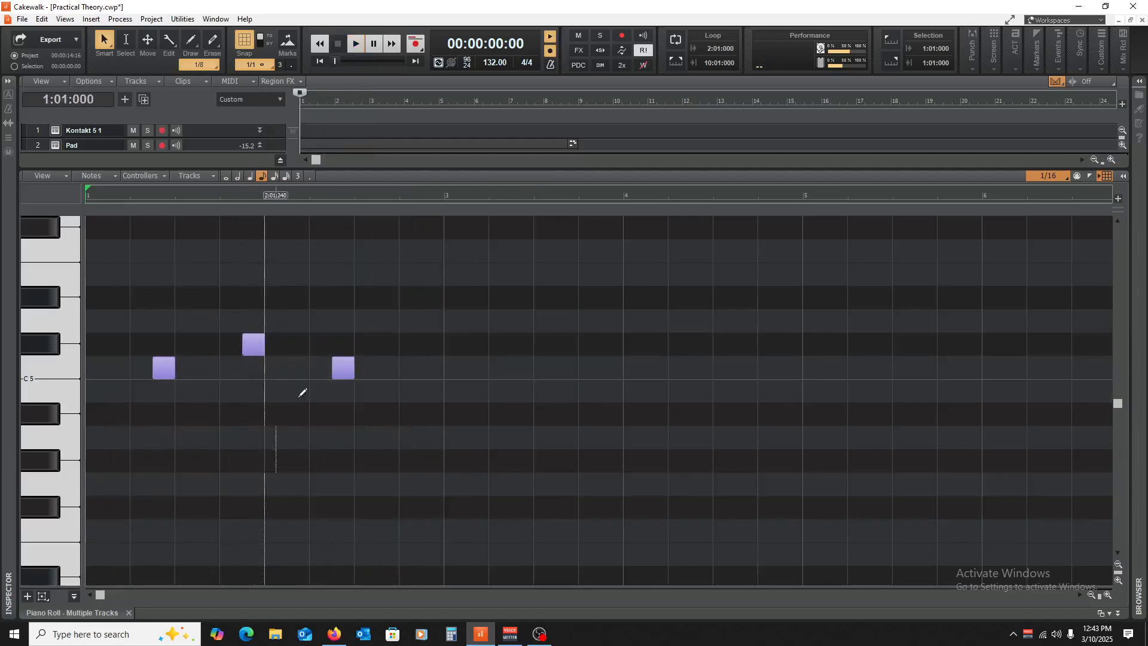
- Select all notes of the two-measure pattern, copy them to start at measure 3, and play the four-measure result
scroll(377, 430, down, 6)
scroll(377, 431, up, 1)
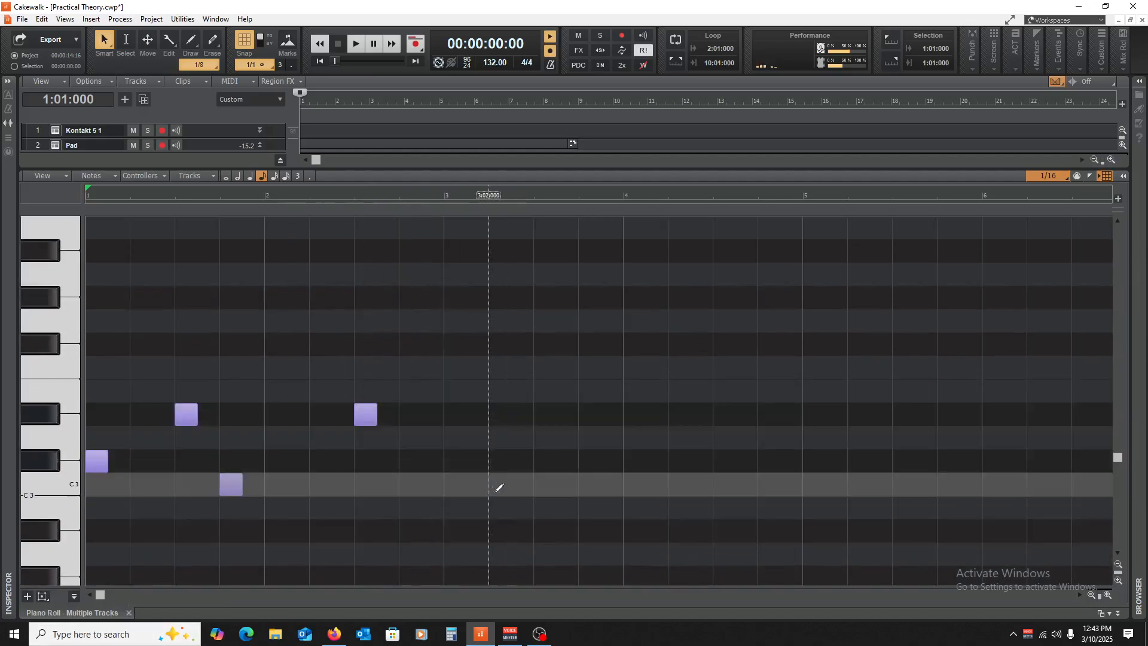
mouse_move(531, 507)
mouse_down()
mouse_move(172, 435)
mouse_move(39, 1)
mouse_up()
scroll(193, 397, down, 7)
scroll(198, 420, up, 5)
scroll(198, 420, up, 6)
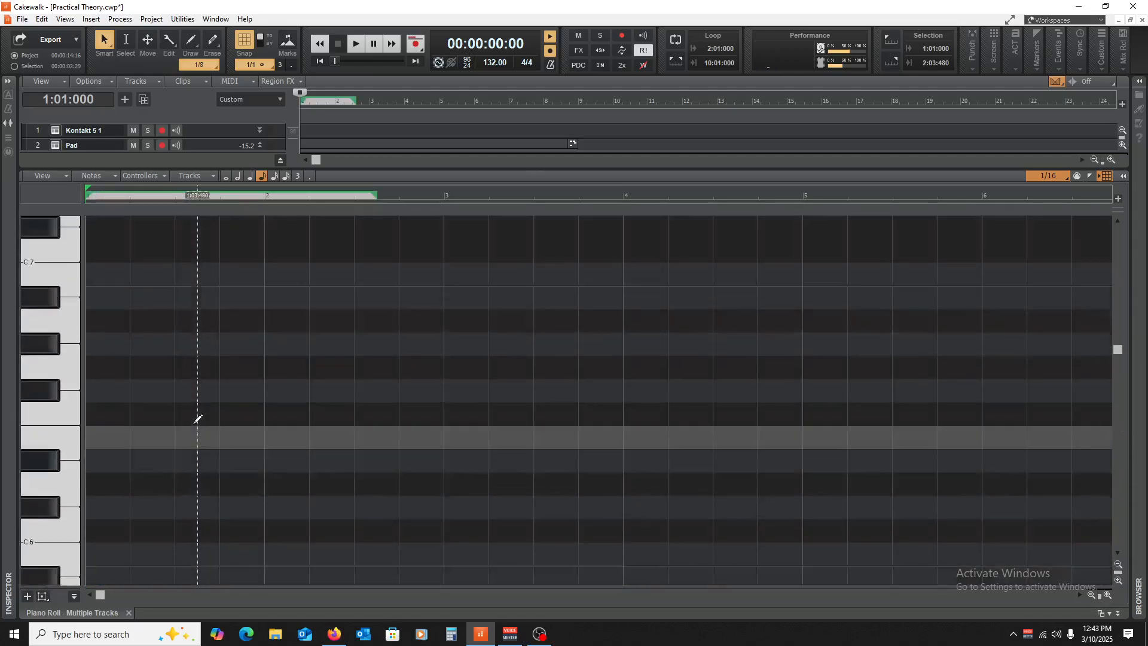
scroll(197, 420, down, 15)
scroll(206, 428, up, 3)
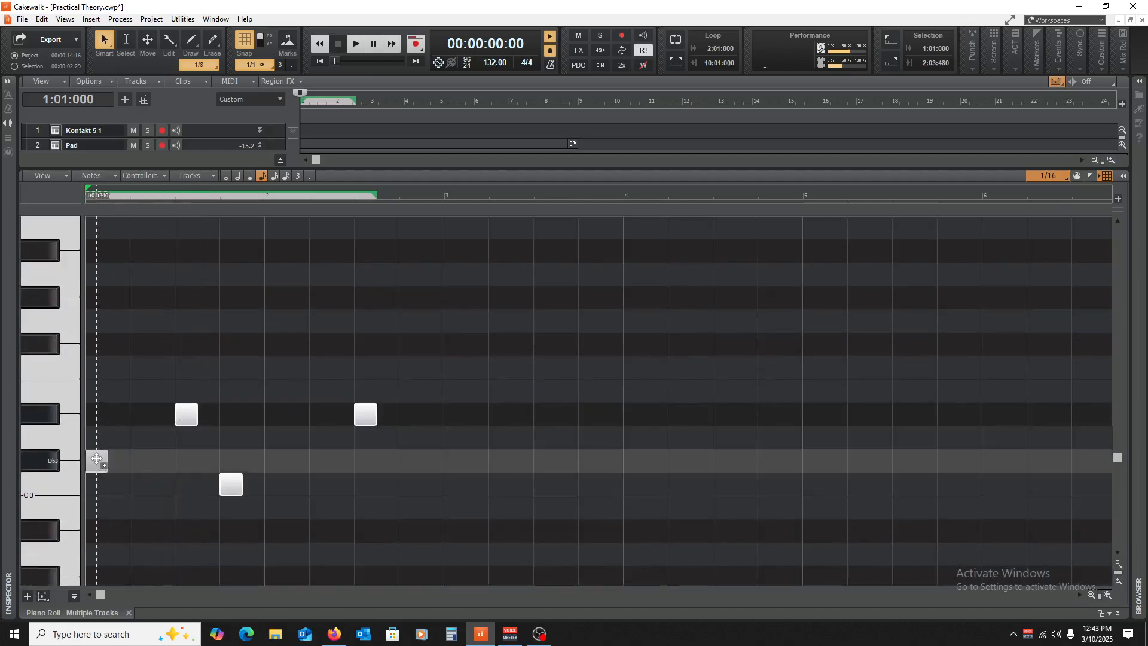
drag(97, 459, 460, 466)
key(space)
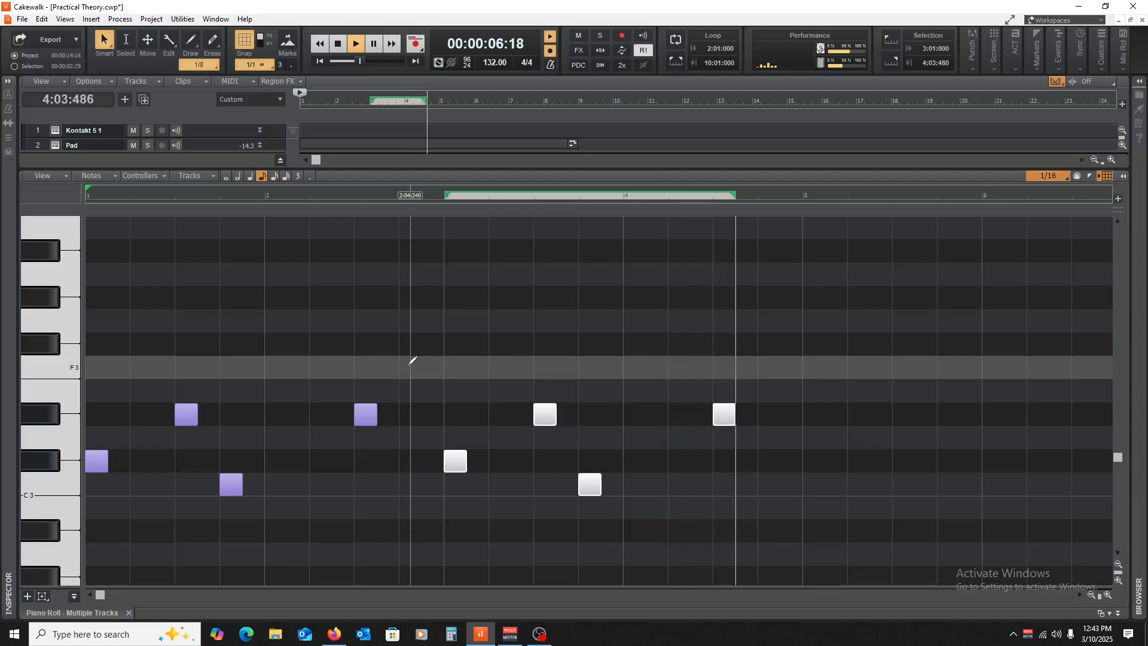
key(space)
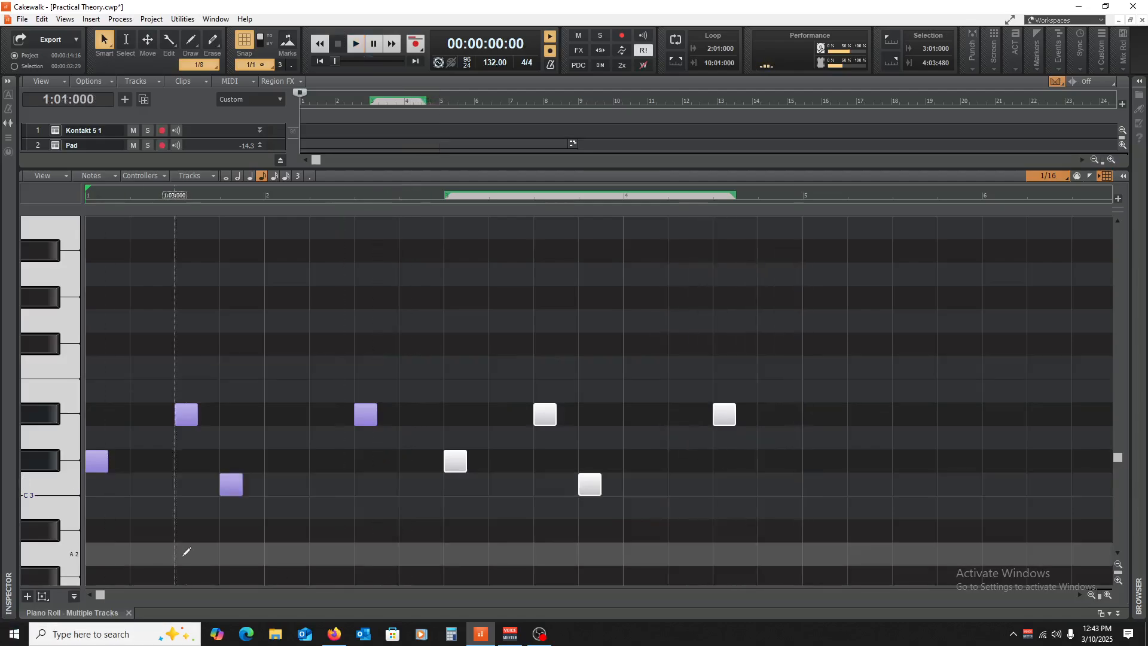
- Close the piano roll, select the clips on the Drums and Battery 4 2 tracks, and bounce them to clips
click(126, 614)
click(472, 289)
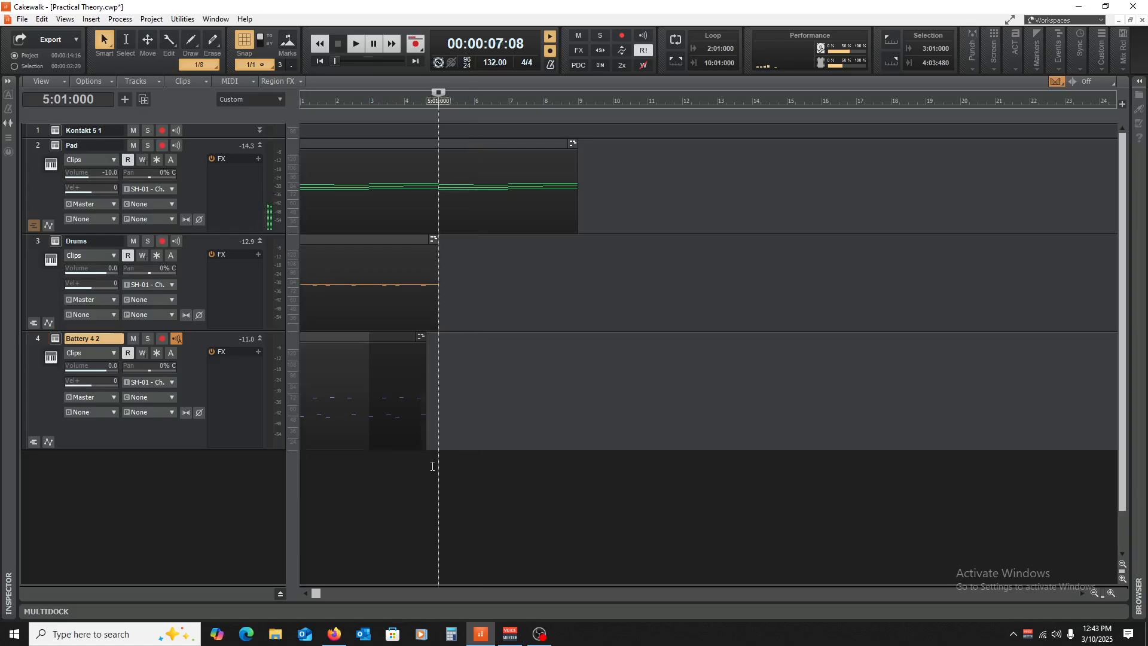
drag(491, 276, 358, 383)
right_click(362, 242)
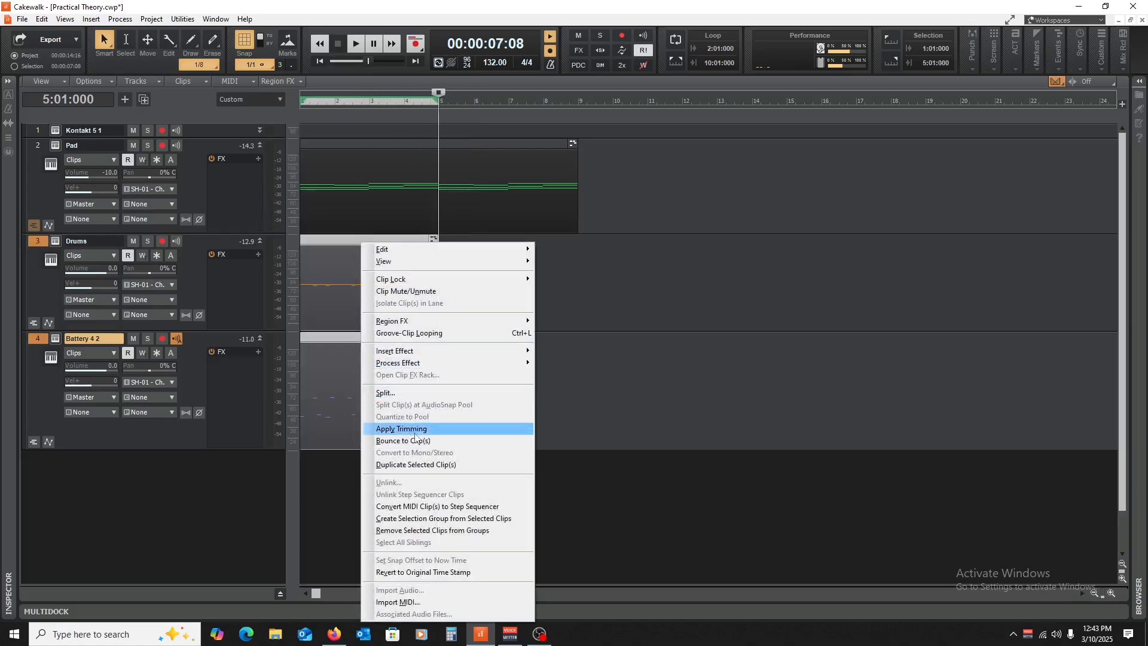
click(418, 441)
- Open the Drums clip in the piano roll at the project start and audition the G4 and F#4 sounds against playback
key(w)
double_click(339, 243)
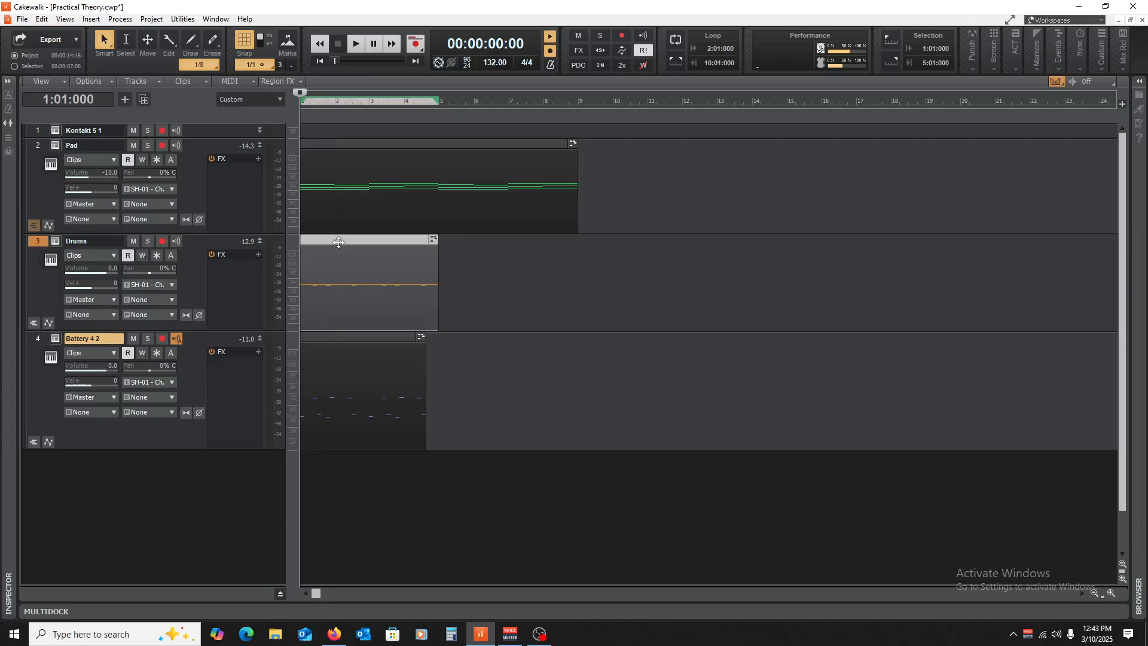
scroll(102, 411, down, 4)
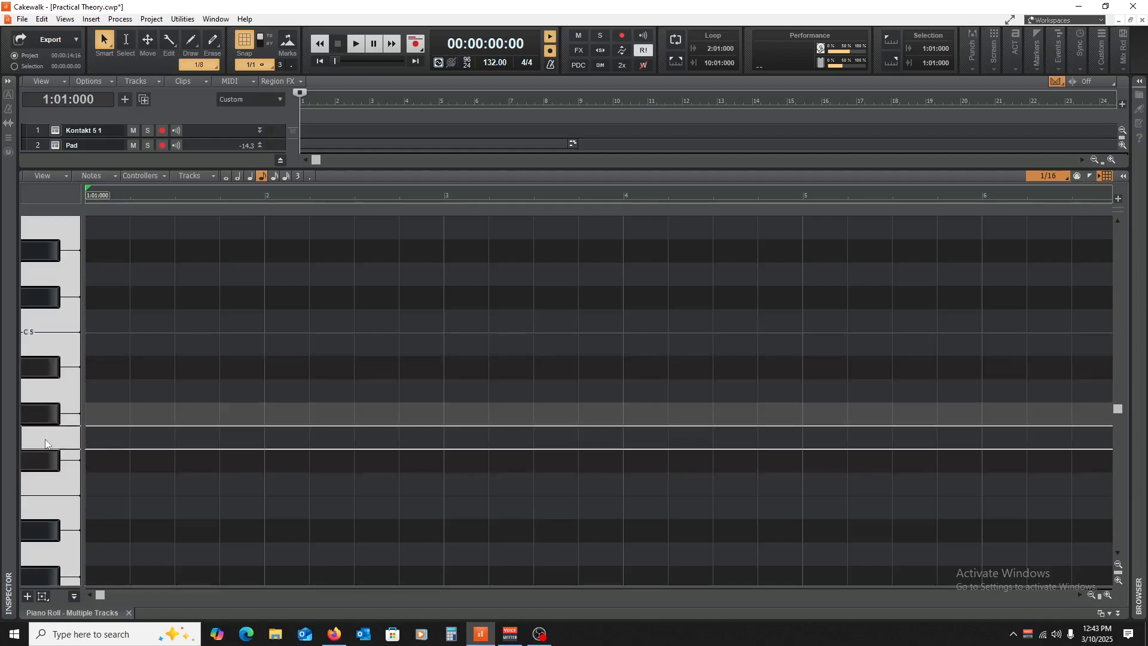
key(space)
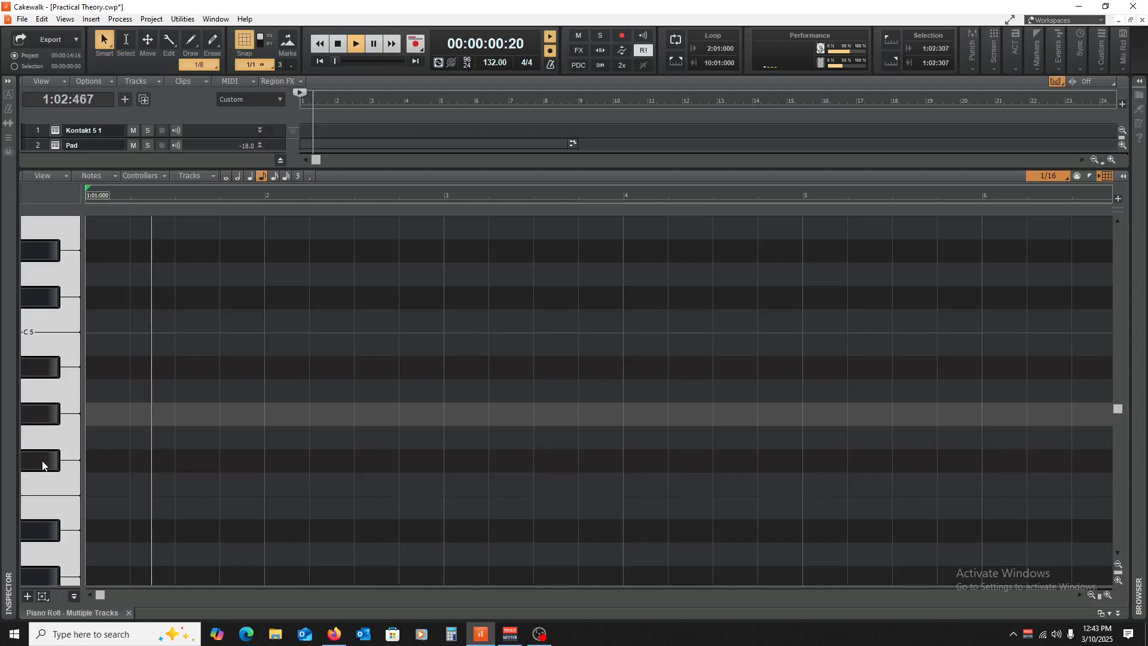
key(space)
key(space)
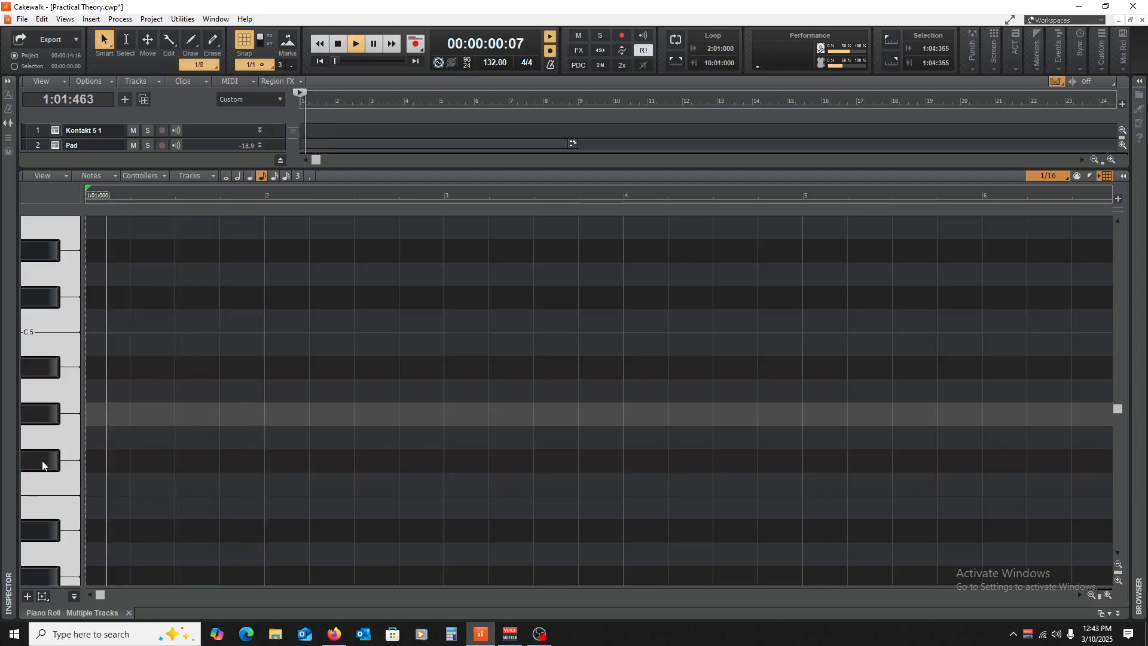
key(space)
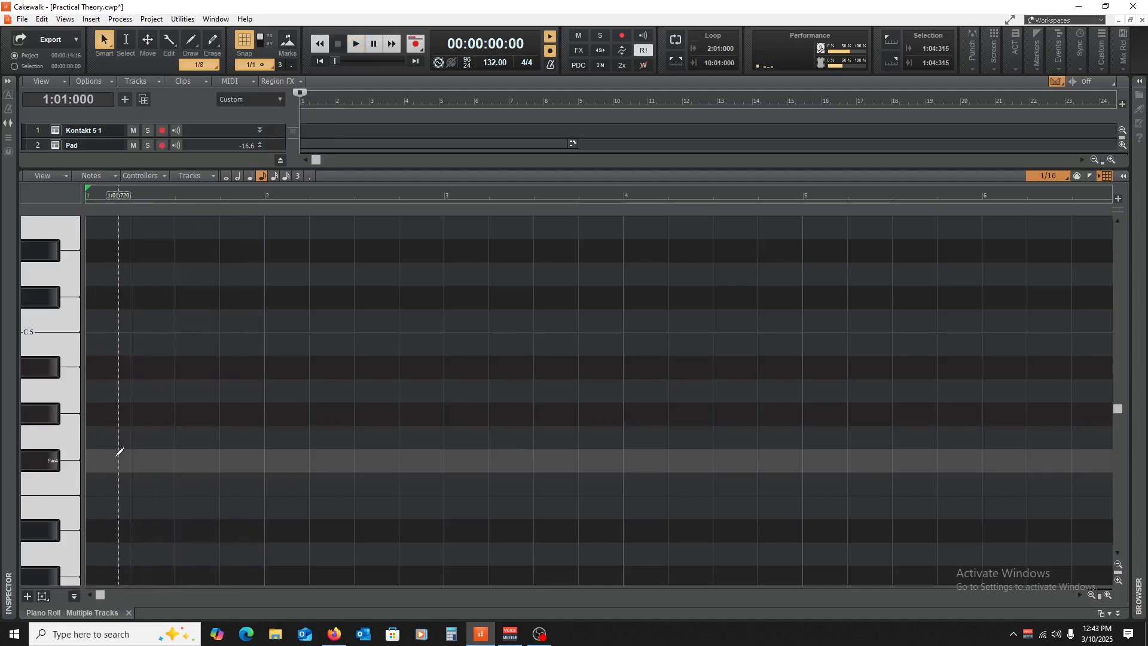
- Add an F#4 eighth note on beat 2 of measure 1, check it with playback, and copy it to beat 4
drag(132, 464, 120, 464)
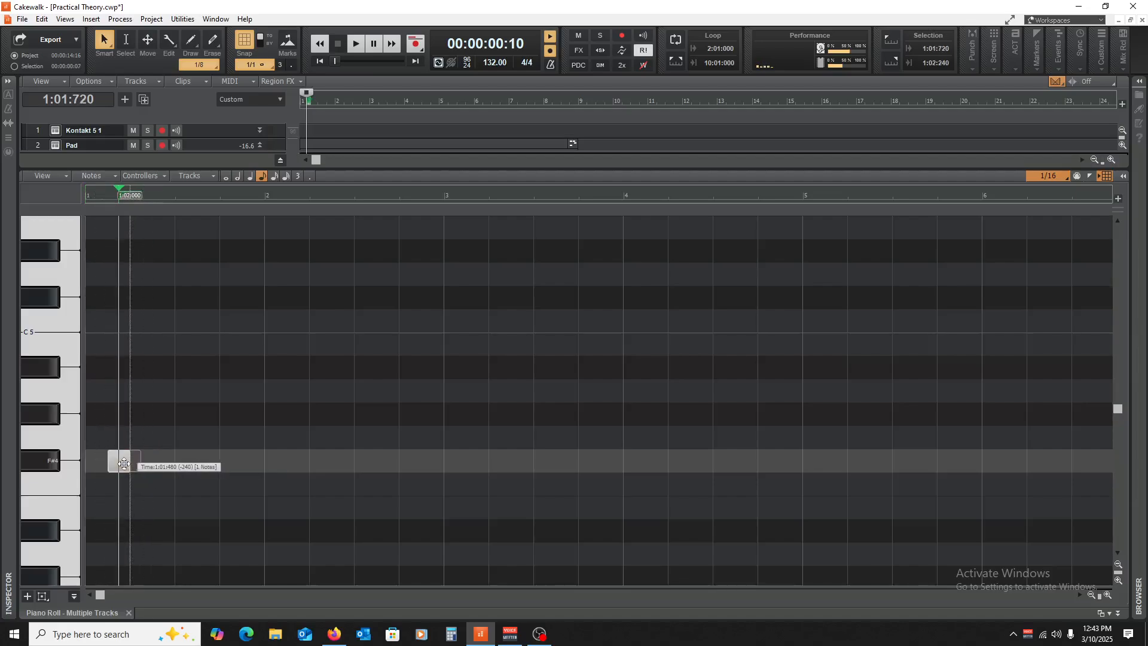
key(space)
key(space)
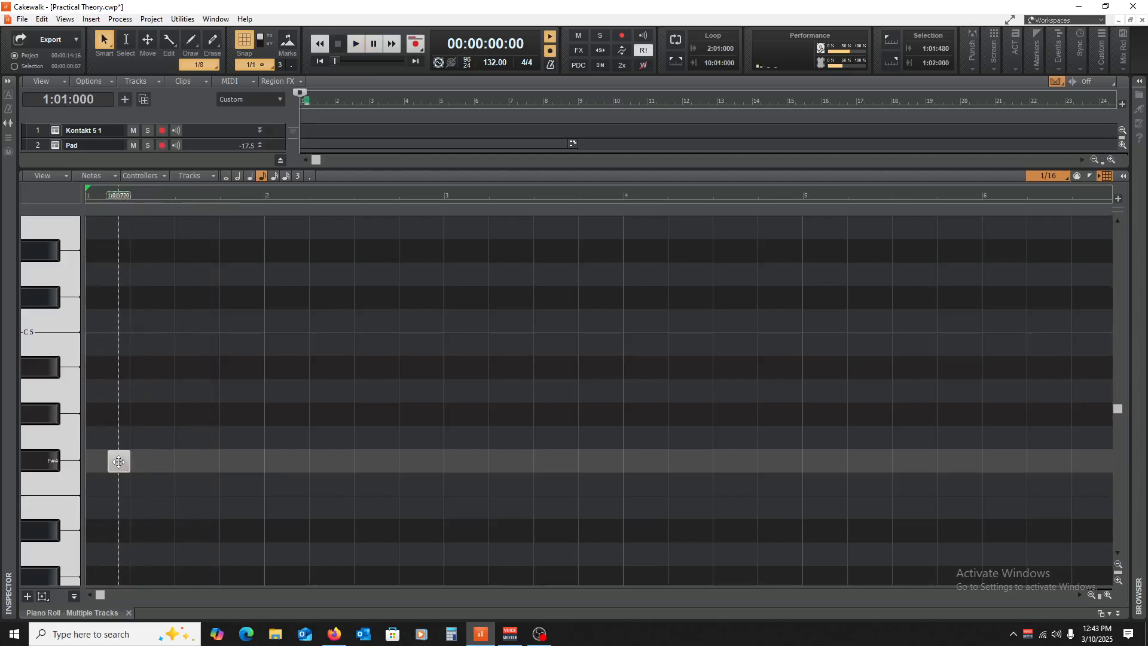
mouse_move(134, 465)
mouse_down()
mouse_move(155, 466)
mouse_move(135, 464)
mouse_up()
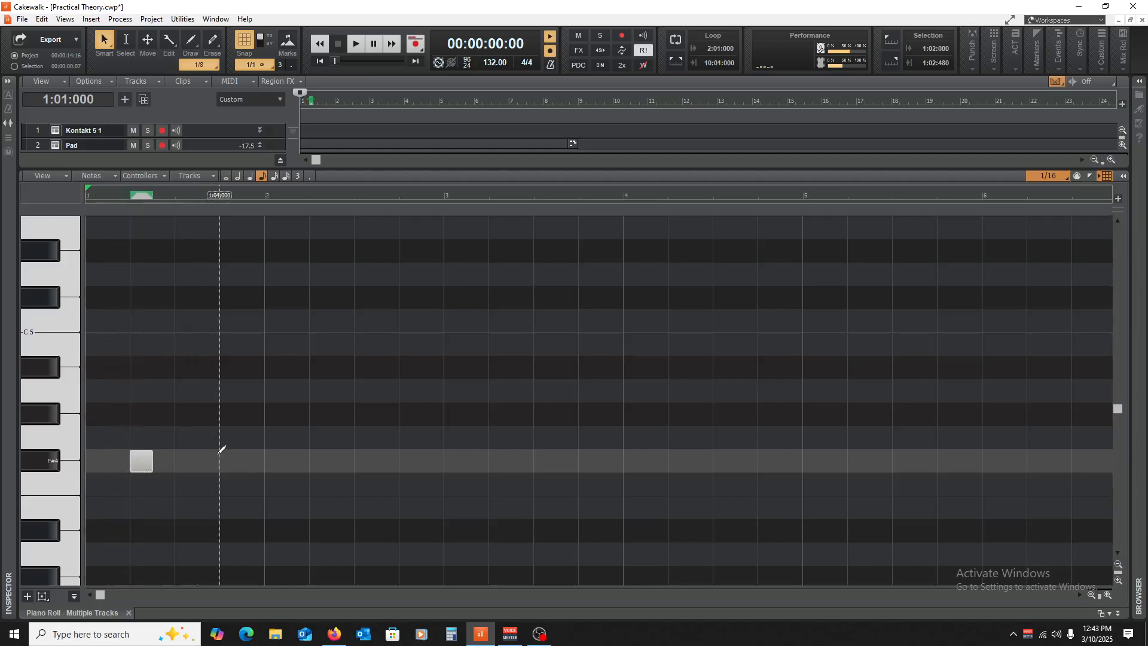
key(space)
key(space)
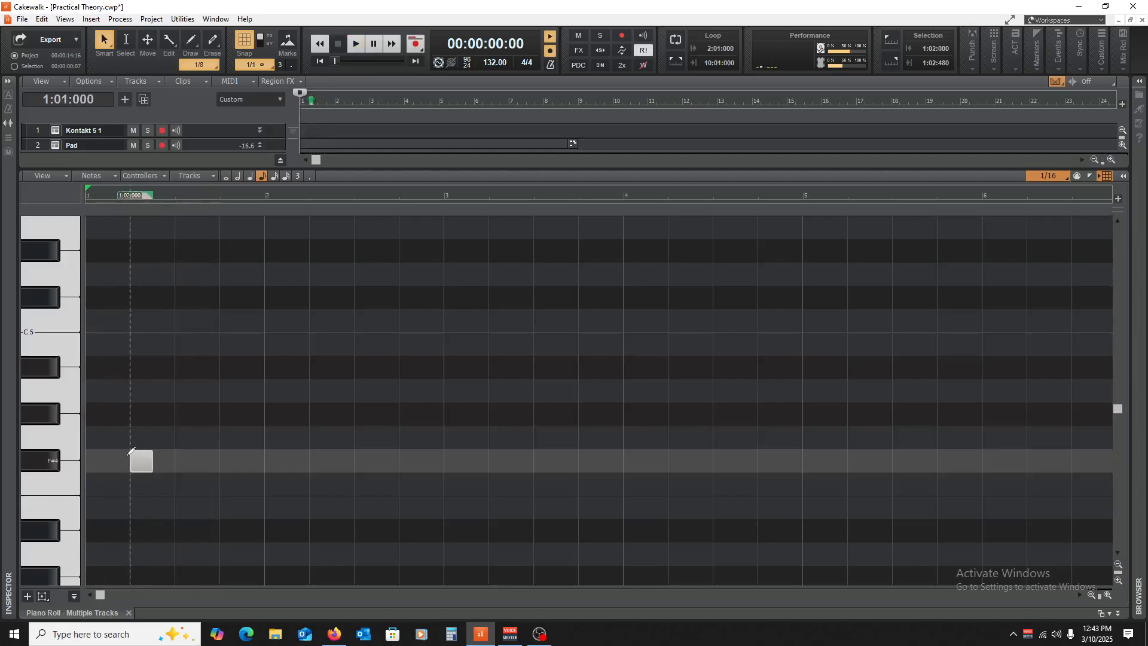
drag(139, 461, 228, 461)
- Compare the timing of the new F#4 notes with the F#5 and G#5 rows of the Drums pattern
scroll(154, 467, up, 3)
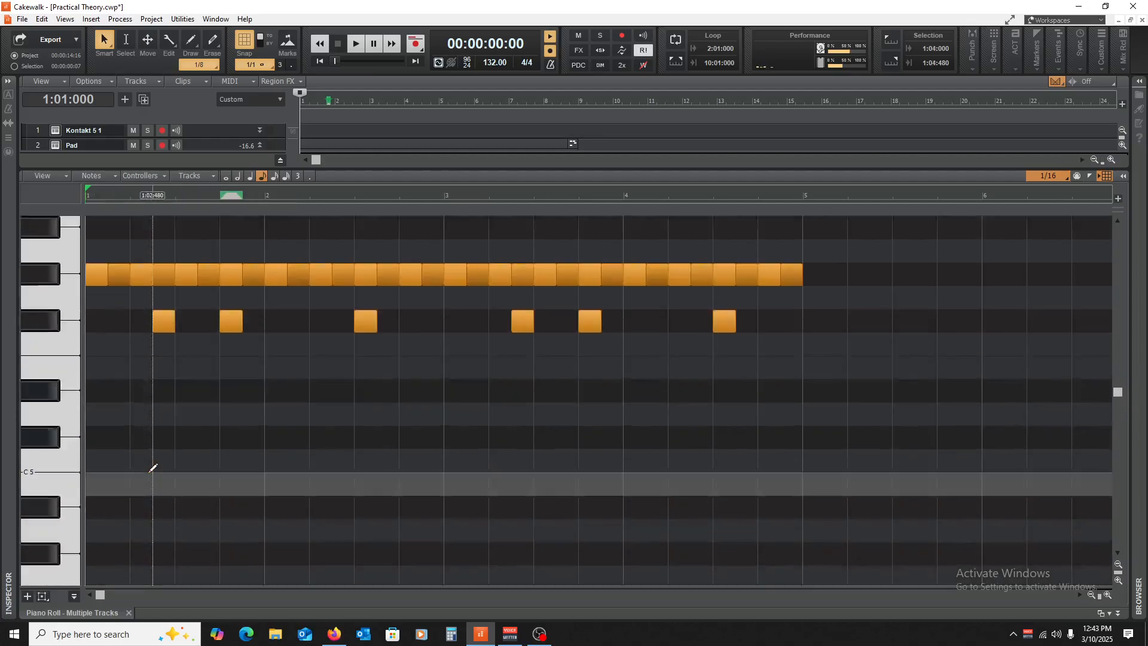
scroll(149, 455, down, 1)
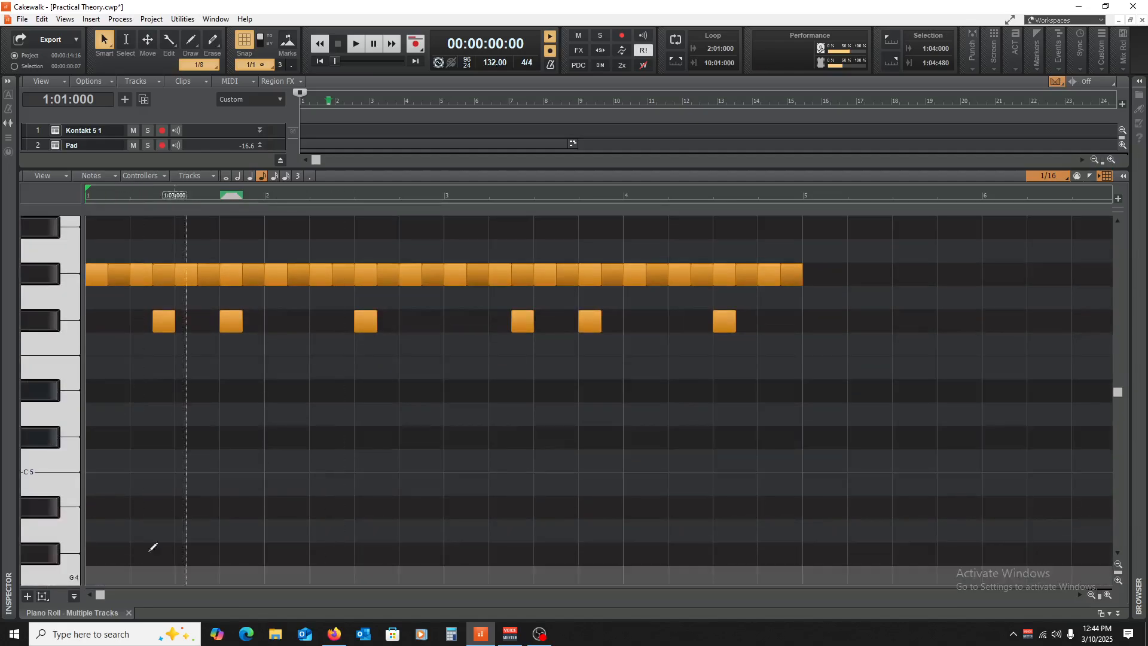
scroll(132, 479, down, 2)
scroll(150, 473, up, 3)
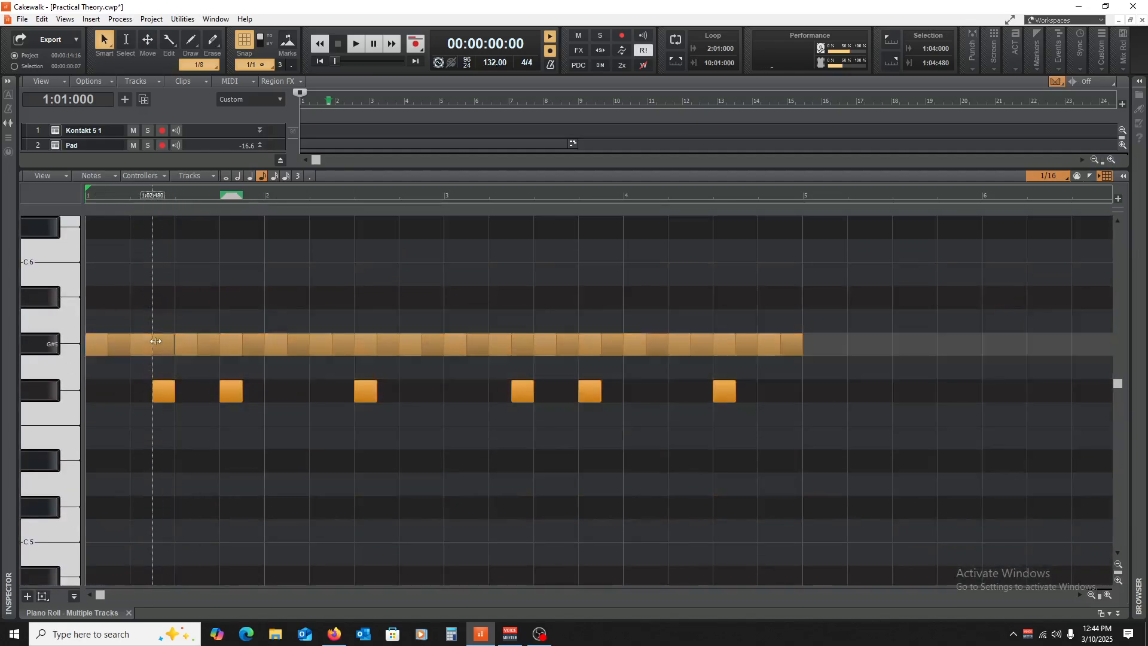
scroll(179, 415, down, 3)
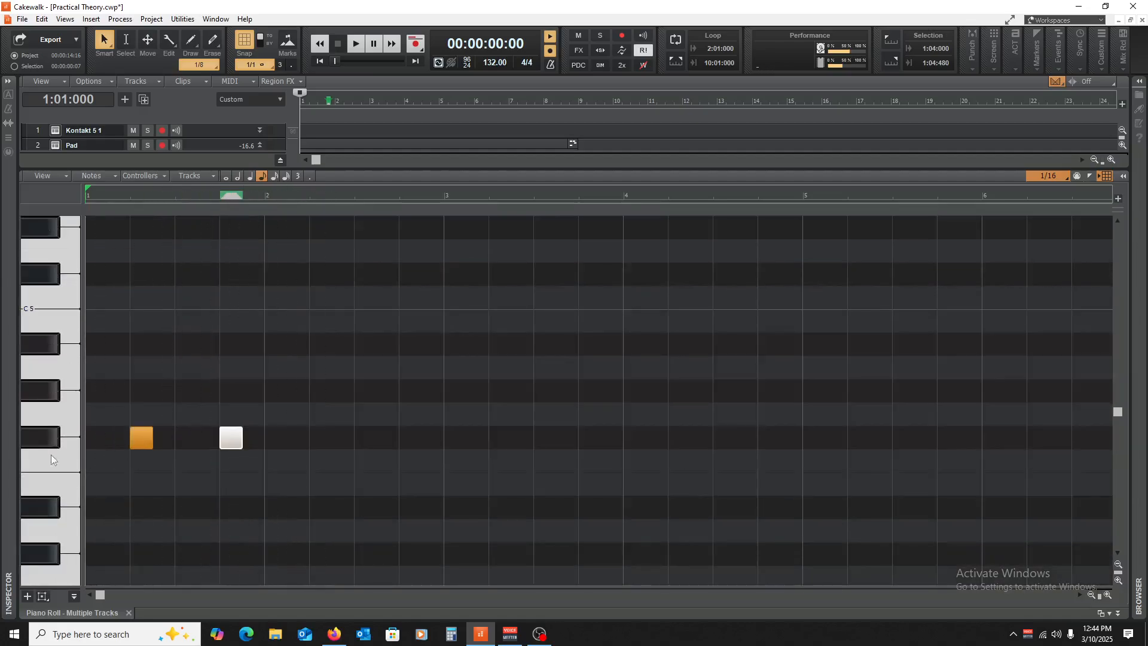
scroll(170, 454, up, 3)
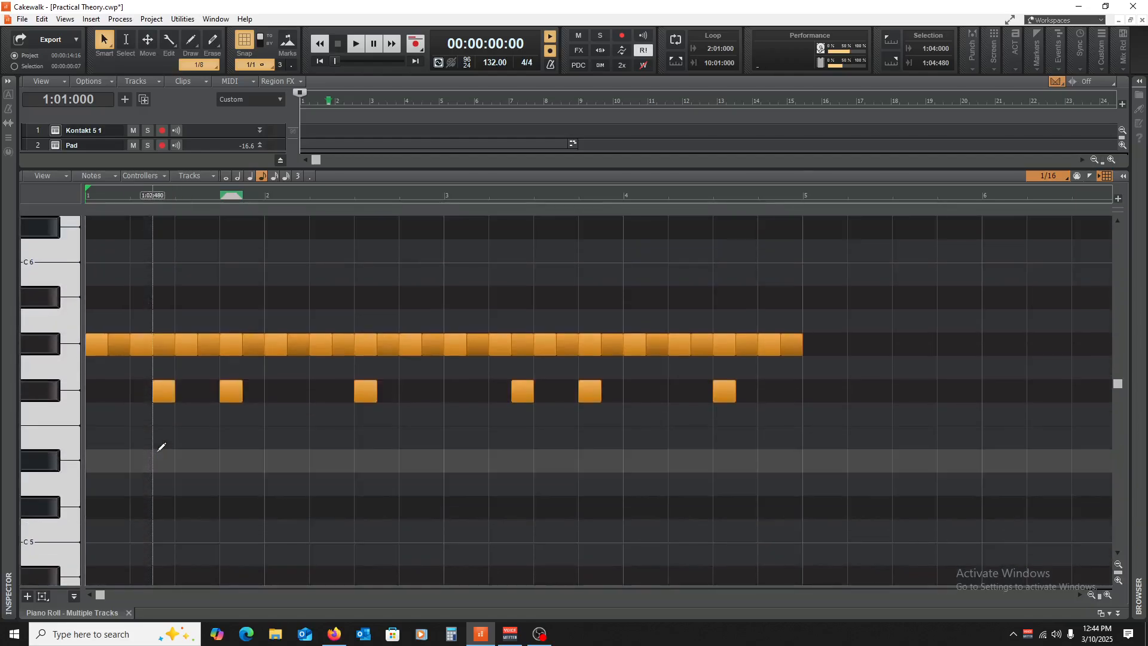
scroll(159, 444, down, 3)
scroll(179, 335, up, 3)
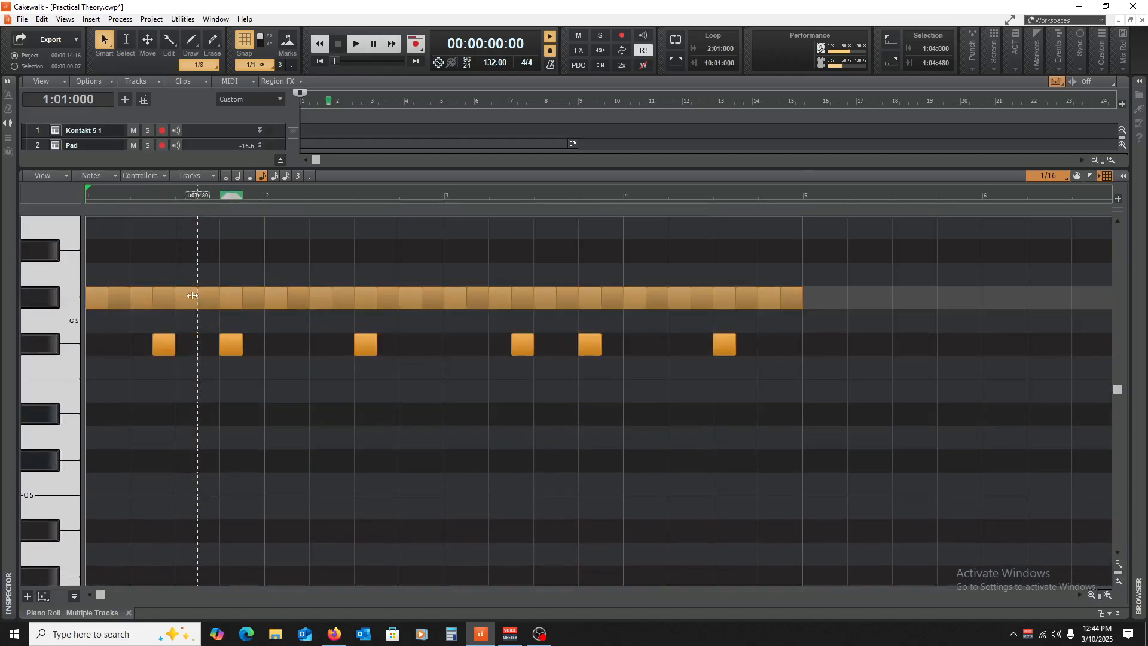
scroll(161, 323, down, 4)
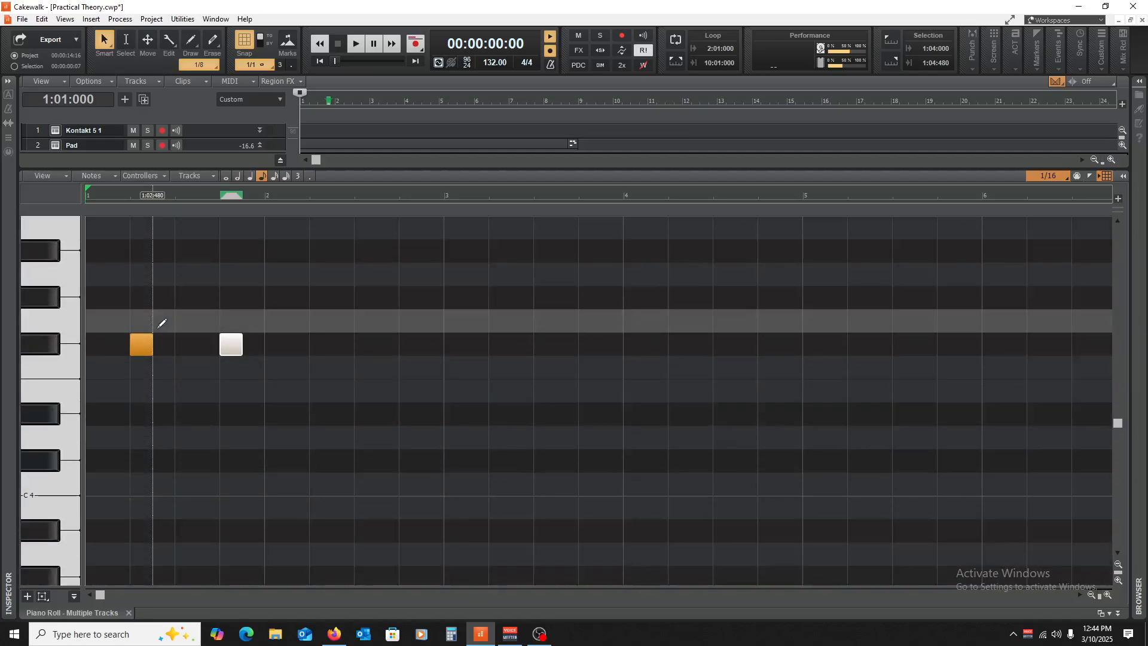
scroll(164, 377, up, 4)
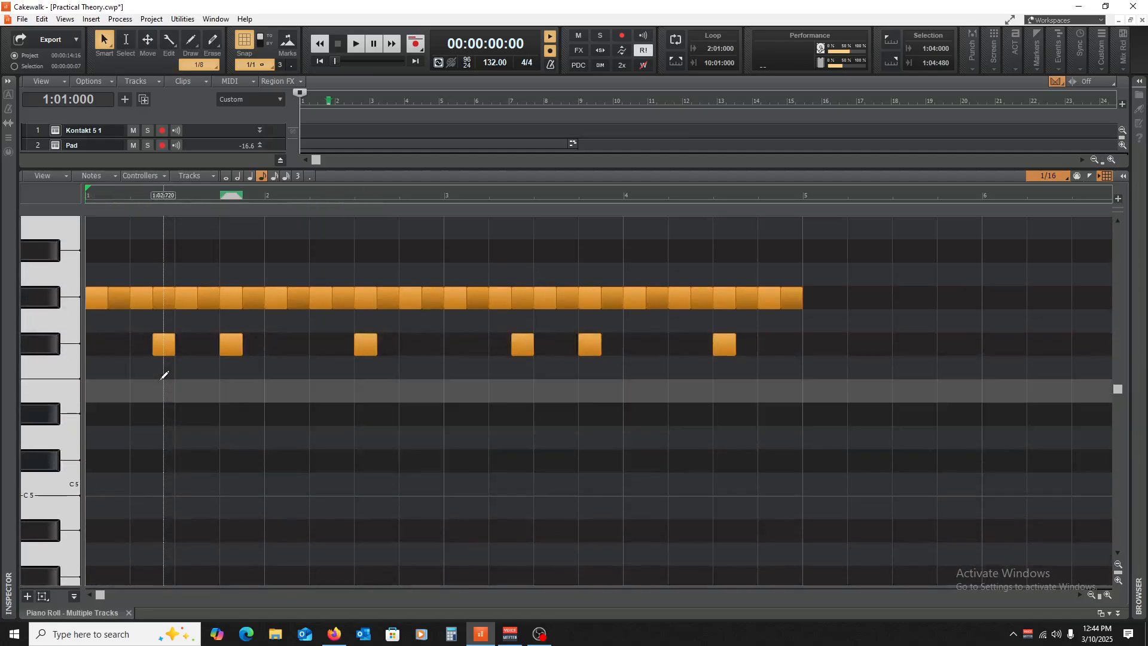
scroll(168, 418, down, 2)
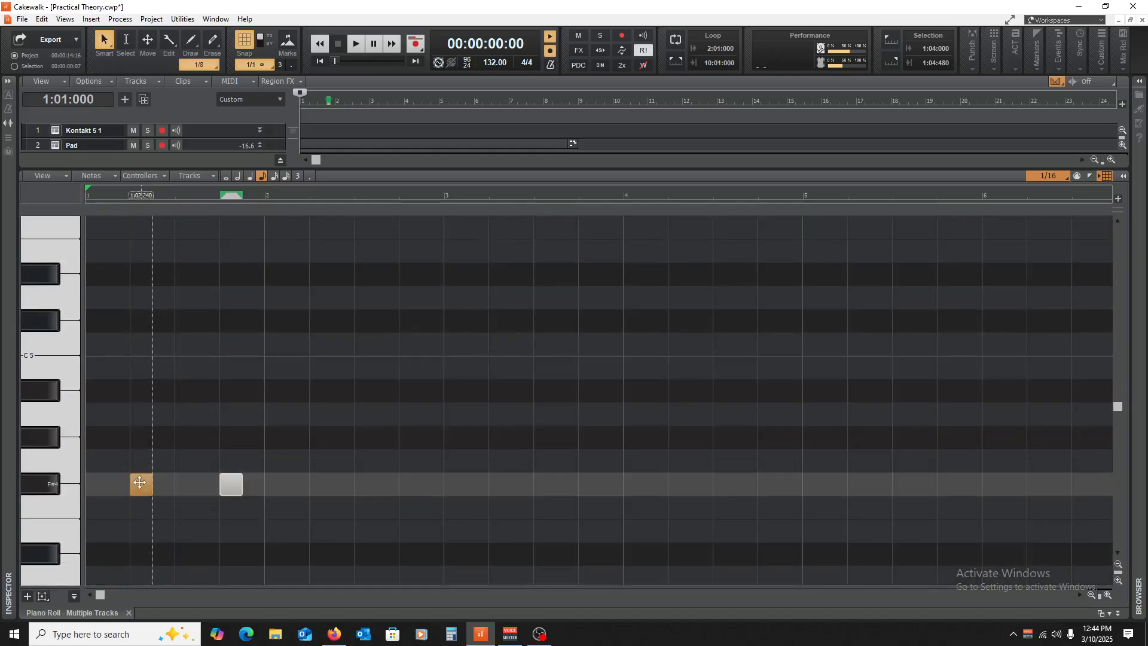
scroll(138, 482, up, 4)
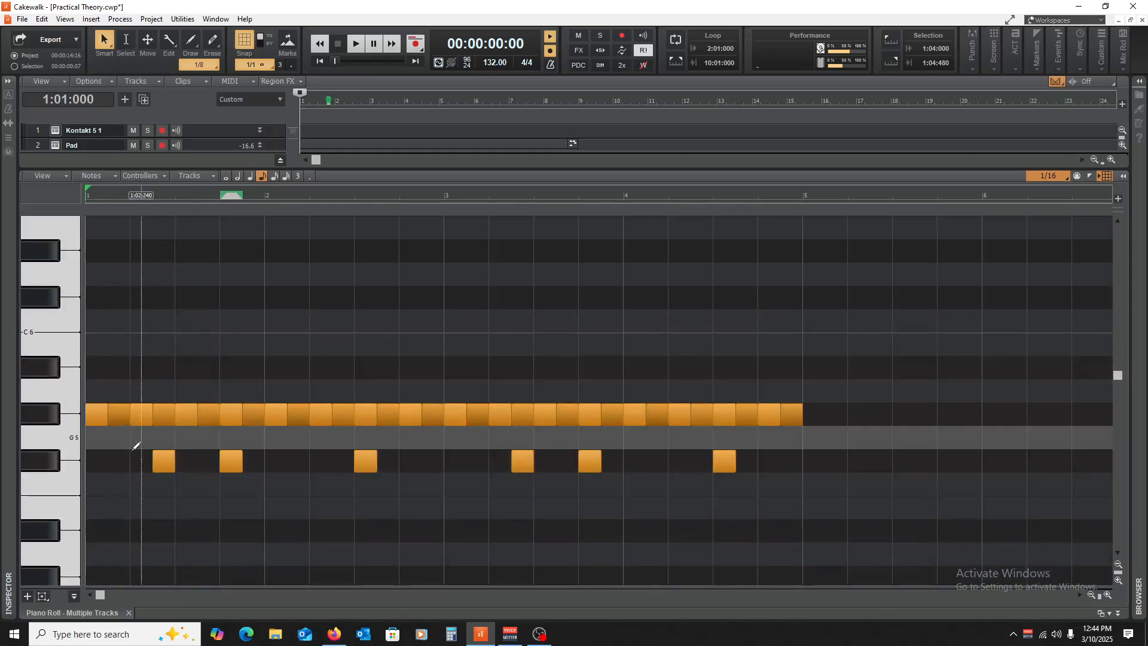
scroll(132, 445, down, 4)
scroll(221, 358, up, 4)
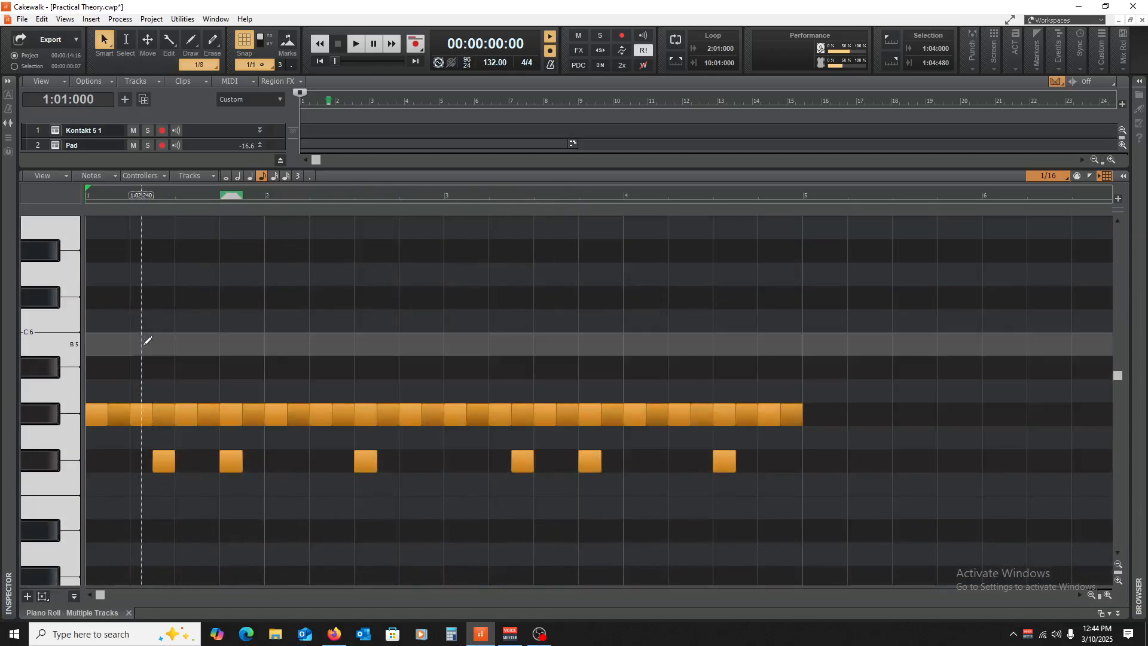
scroll(128, 339, down, 4)
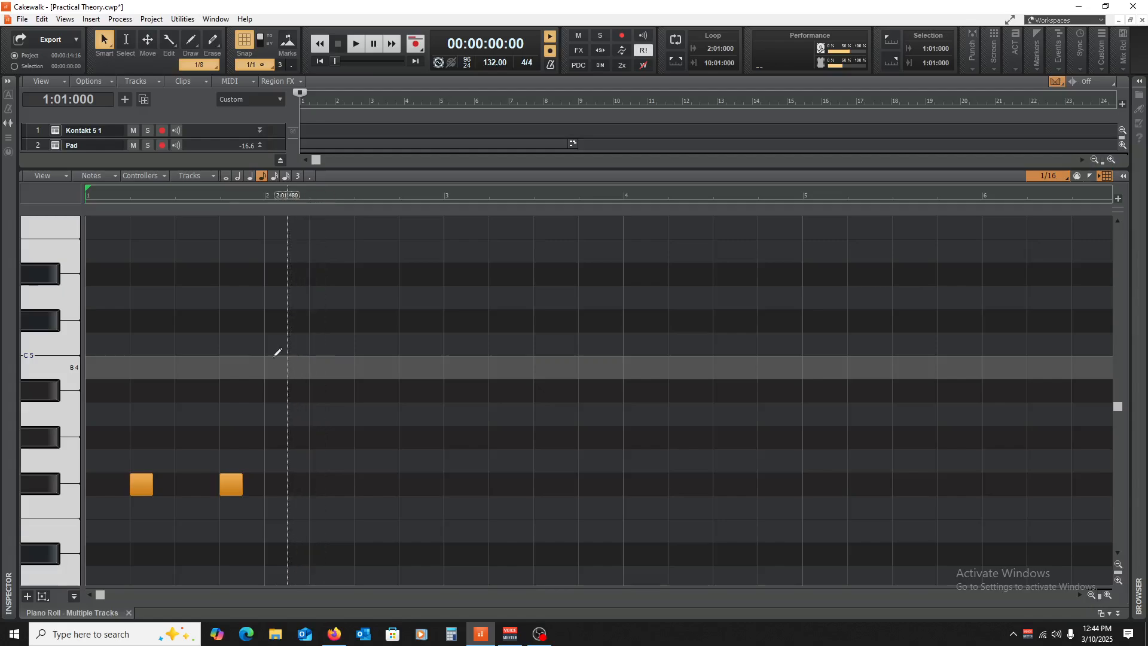
- Play the pattern, copy both F#4 notes to beats 2 and 4 of measure 2, and play it again
key(space)
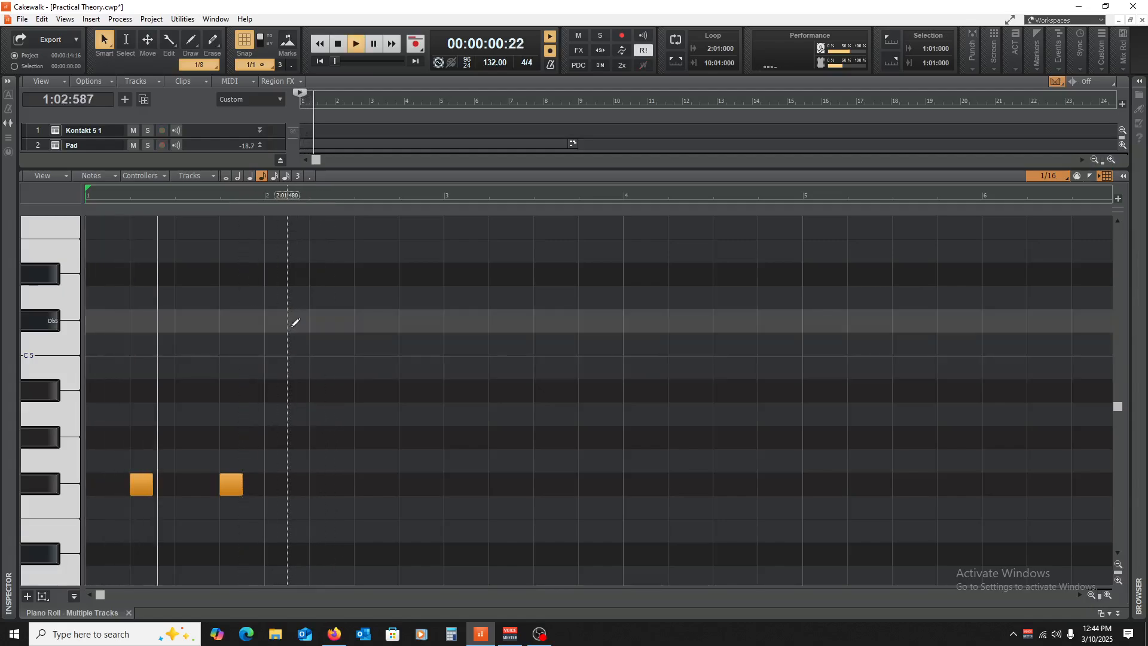
key(space)
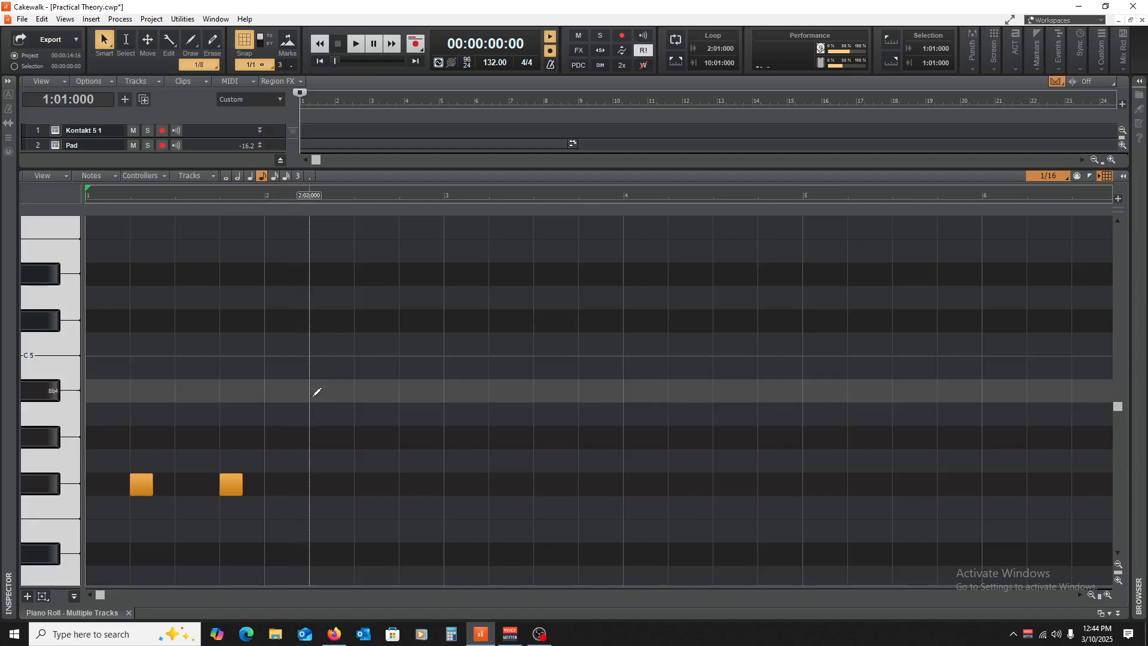
drag(314, 398, 84, 513)
drag(147, 482, 326, 474)
key(space)
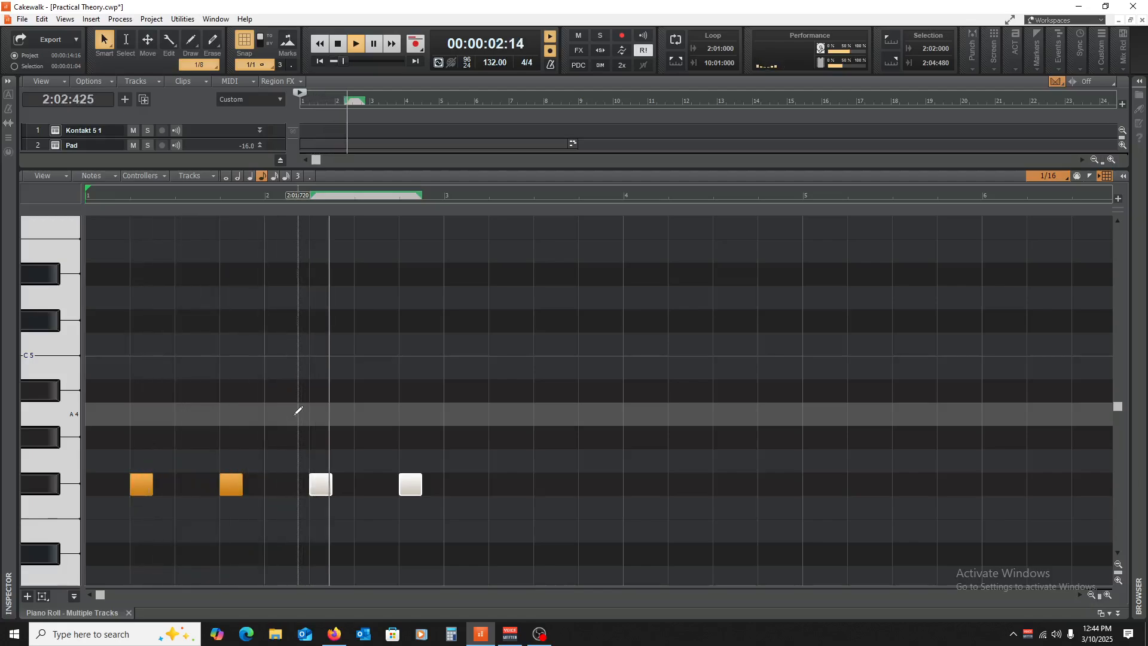
- Stop playback and copy the four F#4 notes of measures 1 and 2 into measures 3 and 4
key(space)
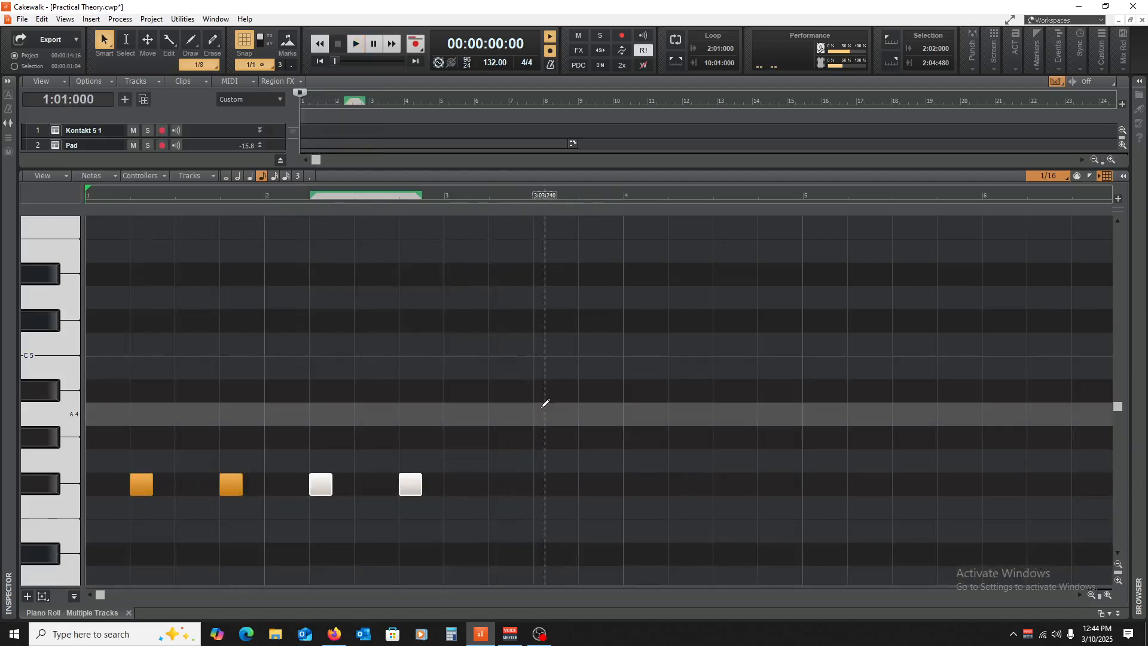
drag(541, 408, 506, 490)
scroll(51, 433, down, 3)
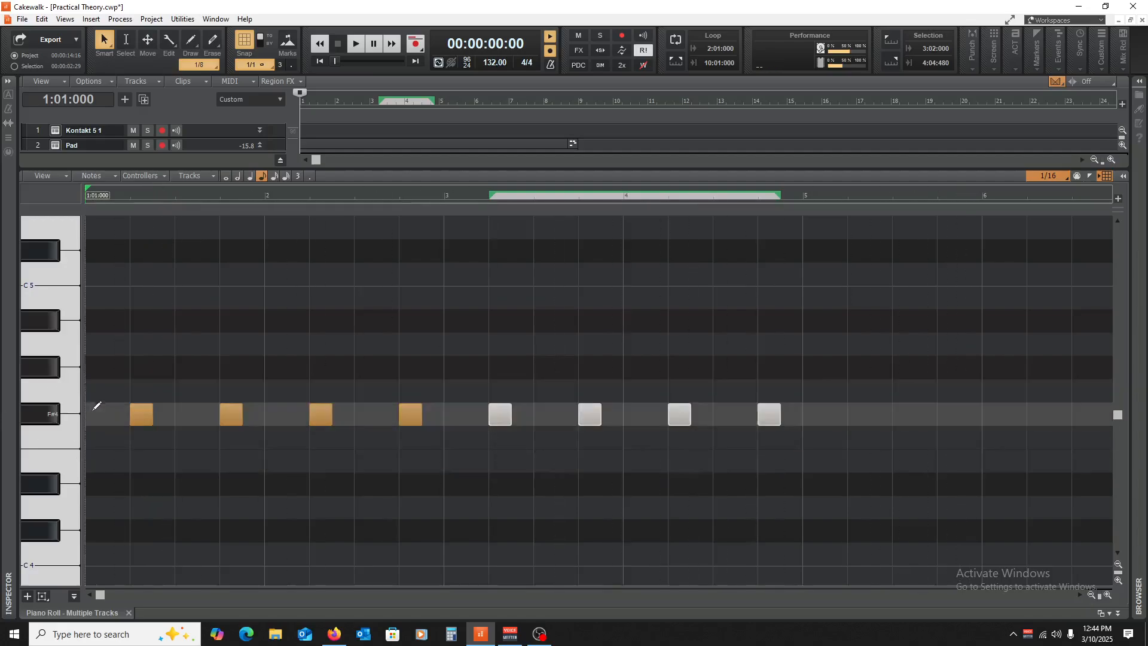
- Examine how the F#5 and G#5 notes are spaced across the four measures of the Drums pattern
scroll(116, 413, up, 3)
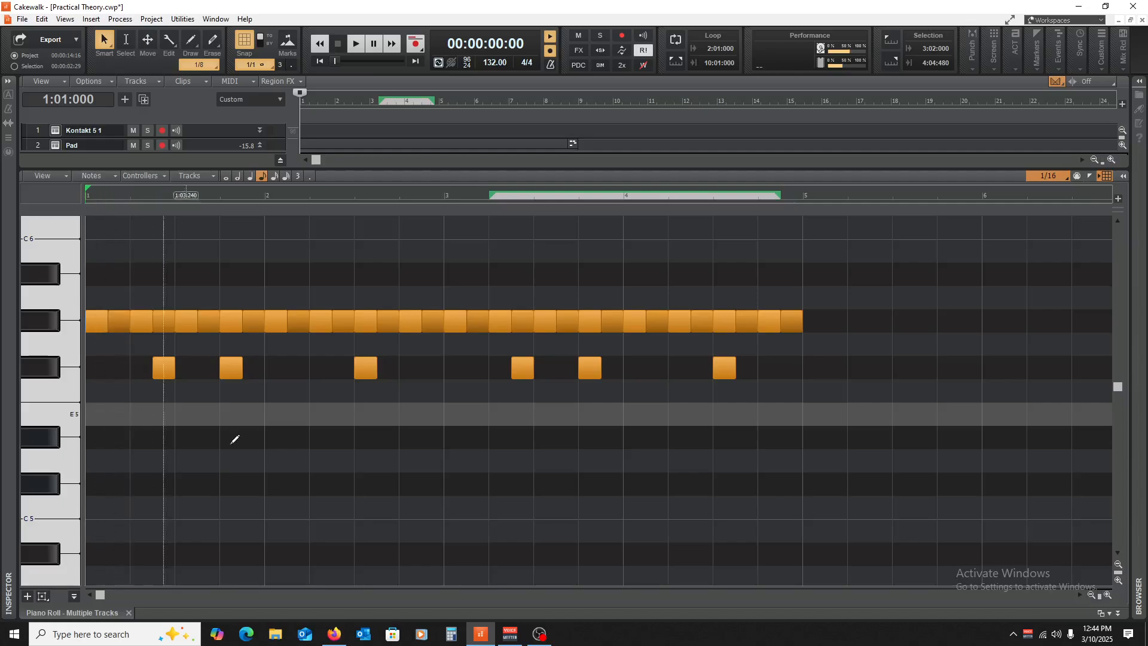
click(271, 458)
key(w)
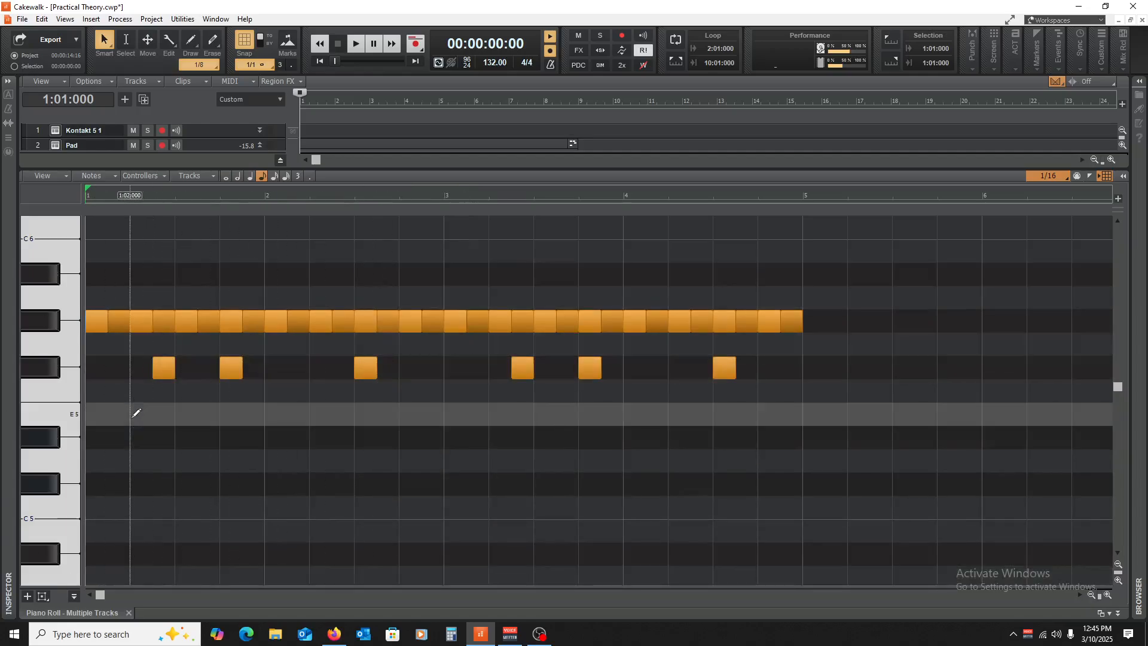
scroll(167, 394, up, 3)
scroll(168, 395, down, 4)
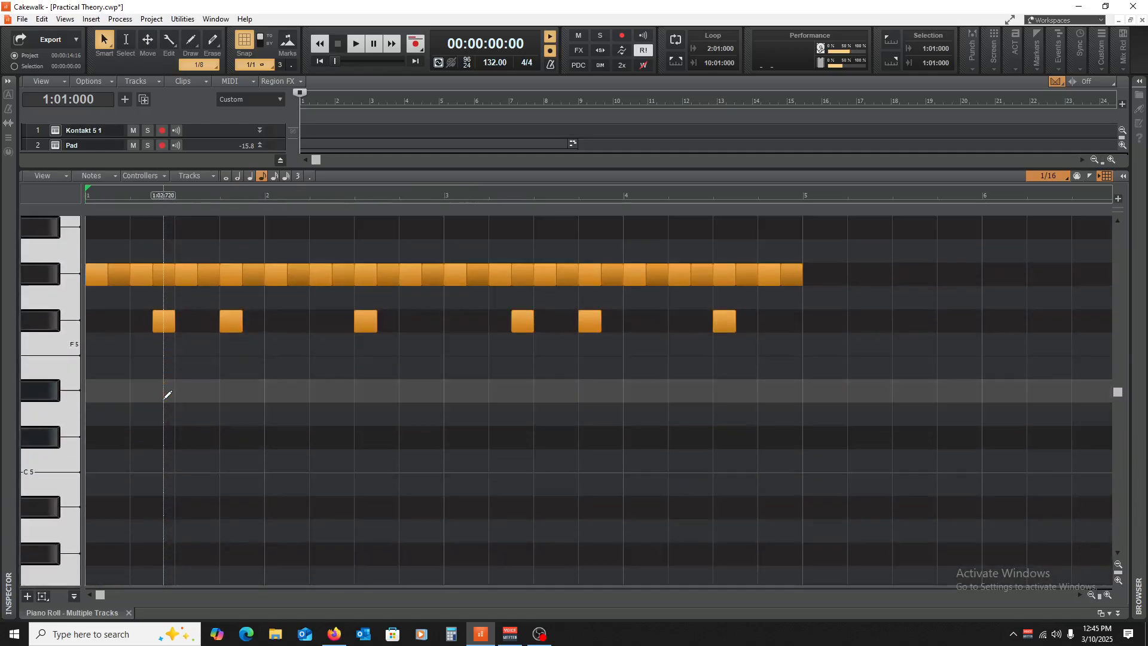
scroll(144, 318, up, 2)
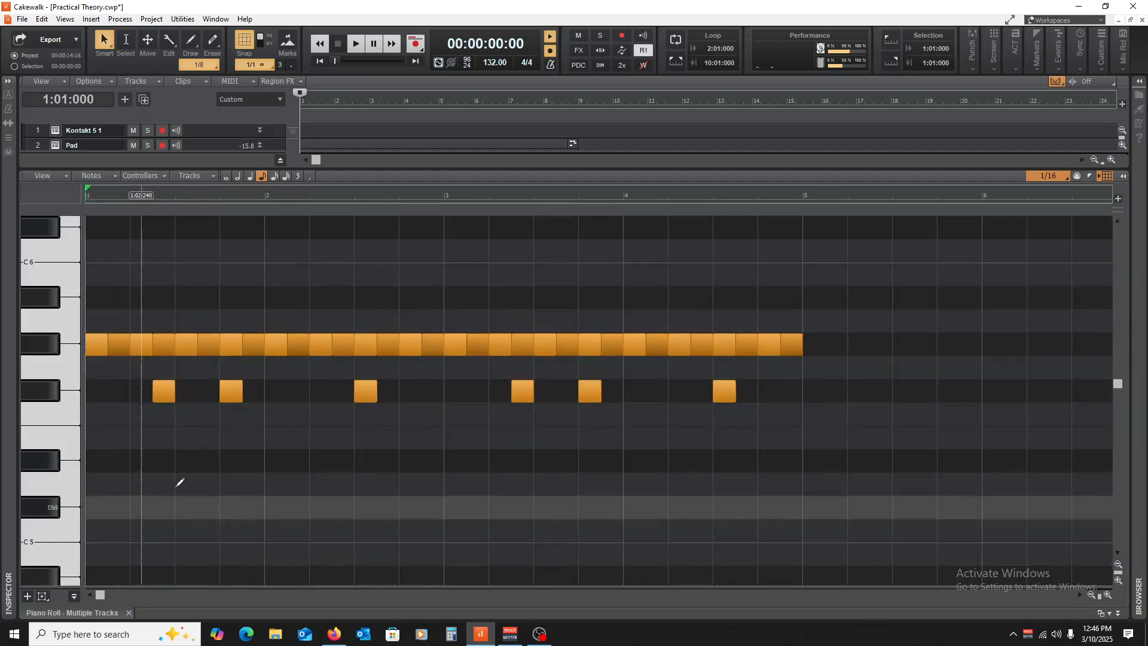
scroll(178, 366, down, 3)
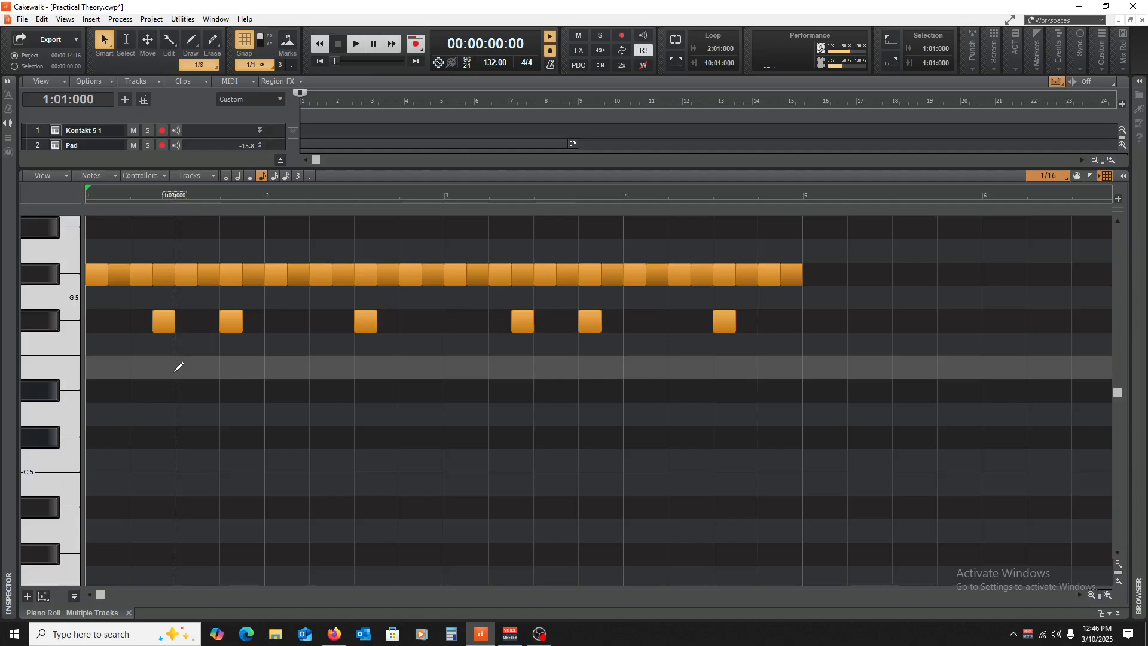
scroll(178, 366, up, 6)
scroll(180, 366, down, 4)
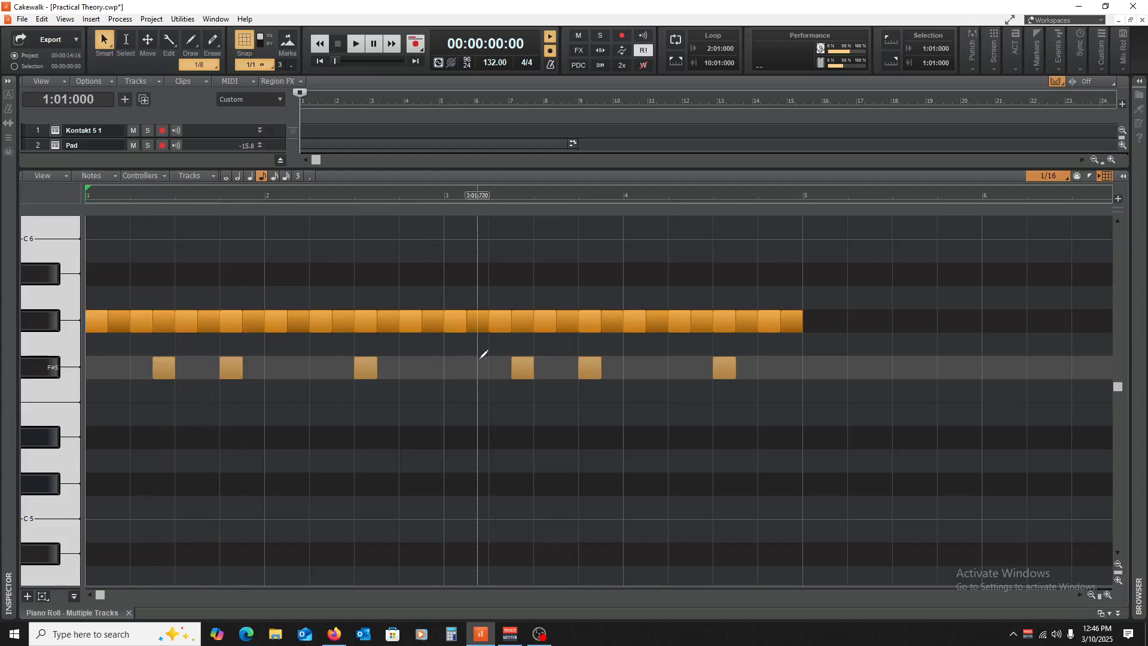
- Select all F#5 notes and all F#4 notes in turn to compare their rhythms, and play the four-measure pattern
click(51, 367)
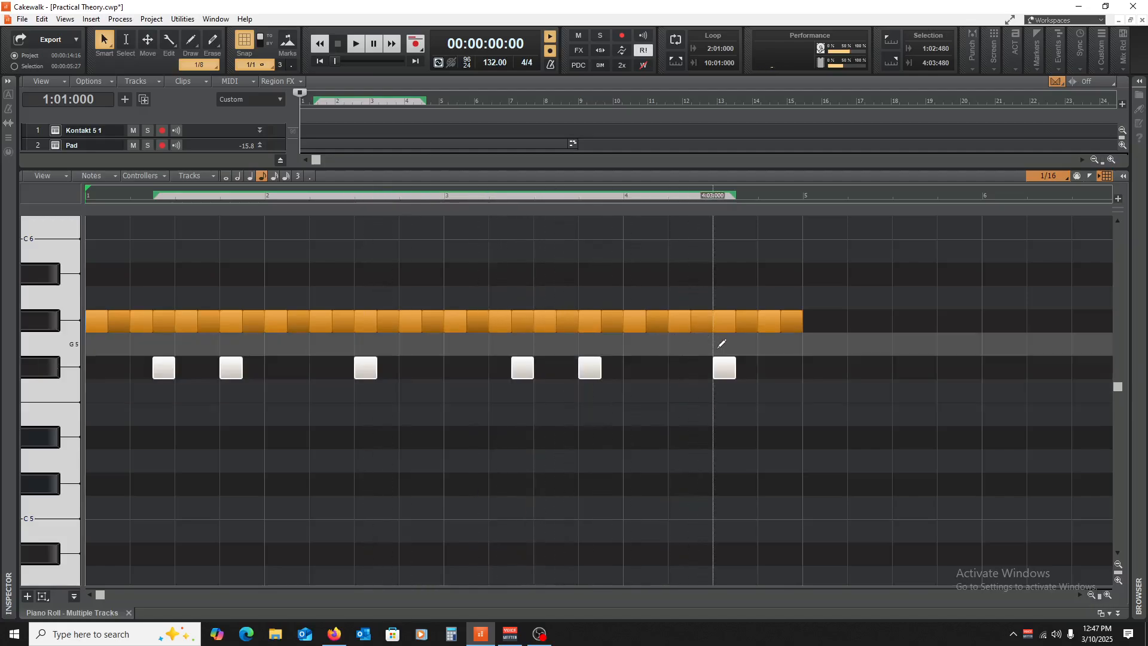
scroll(97, 345, down, 5)
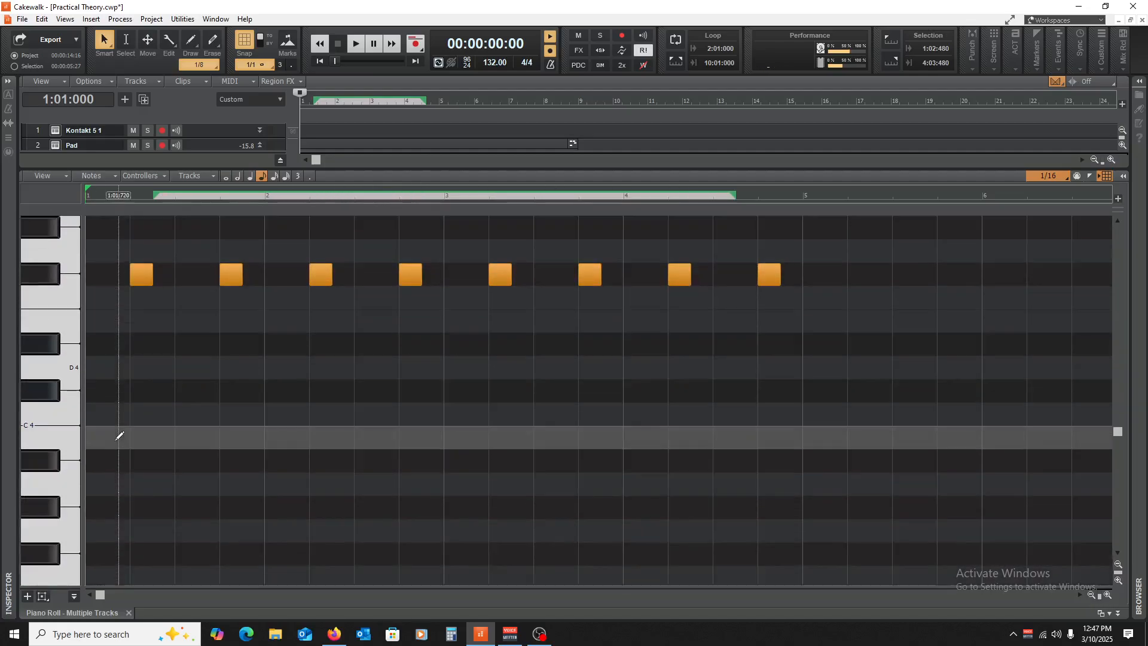
scroll(116, 436, up, 4)
scroll(115, 436, down, 4)
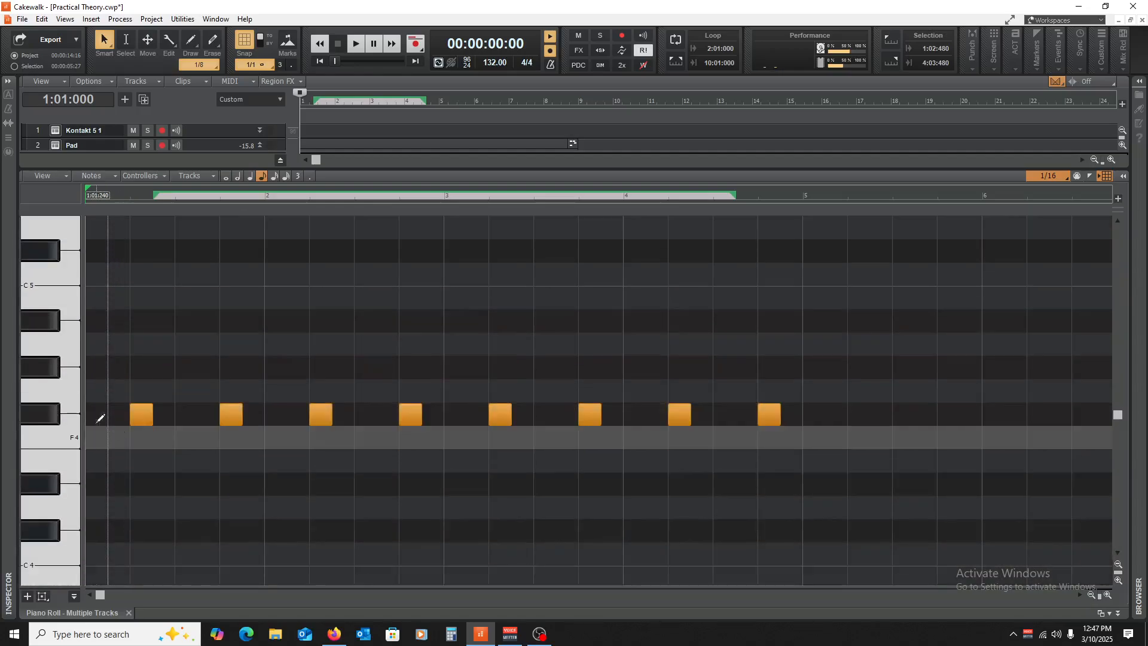
click(47, 421)
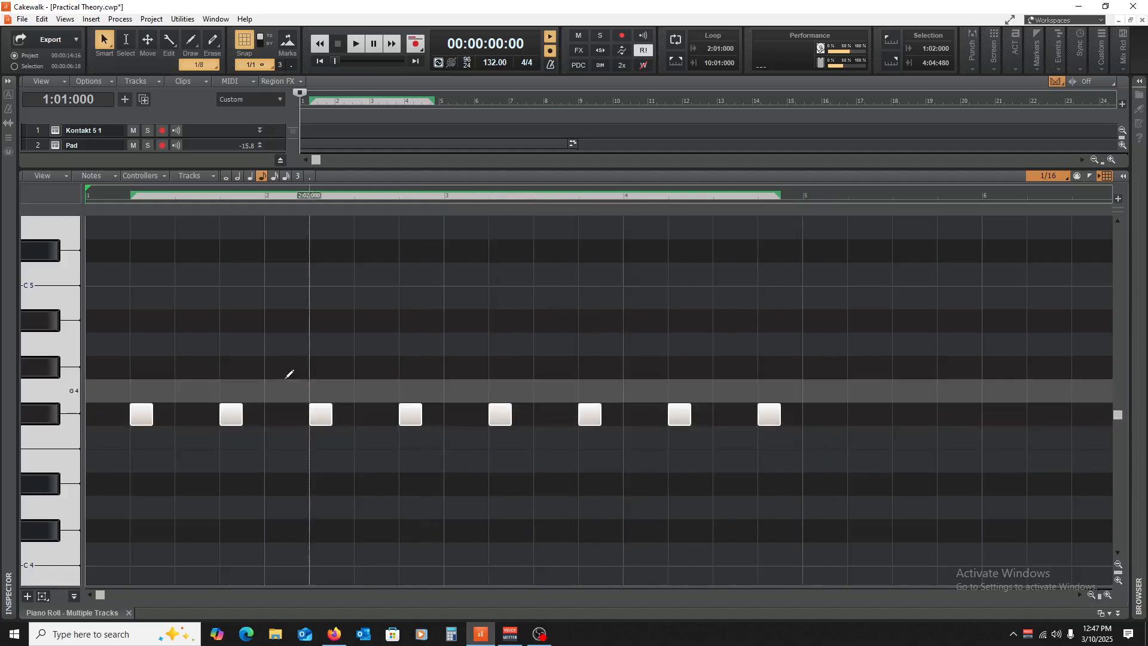
scroll(39, 364, up, 3)
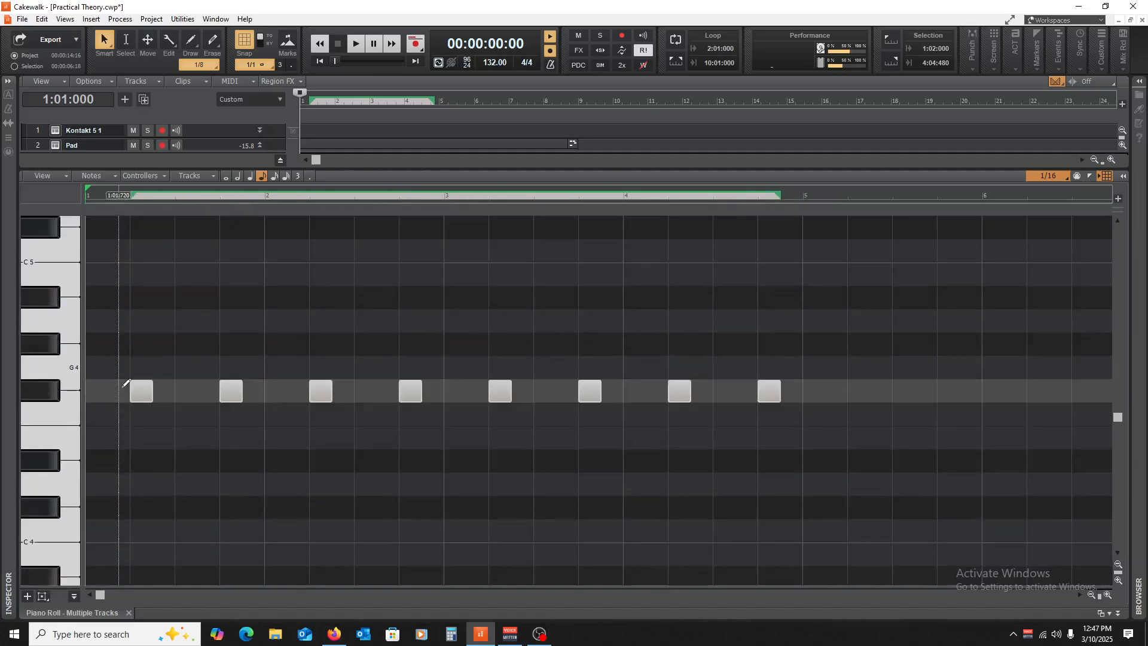
key(space)
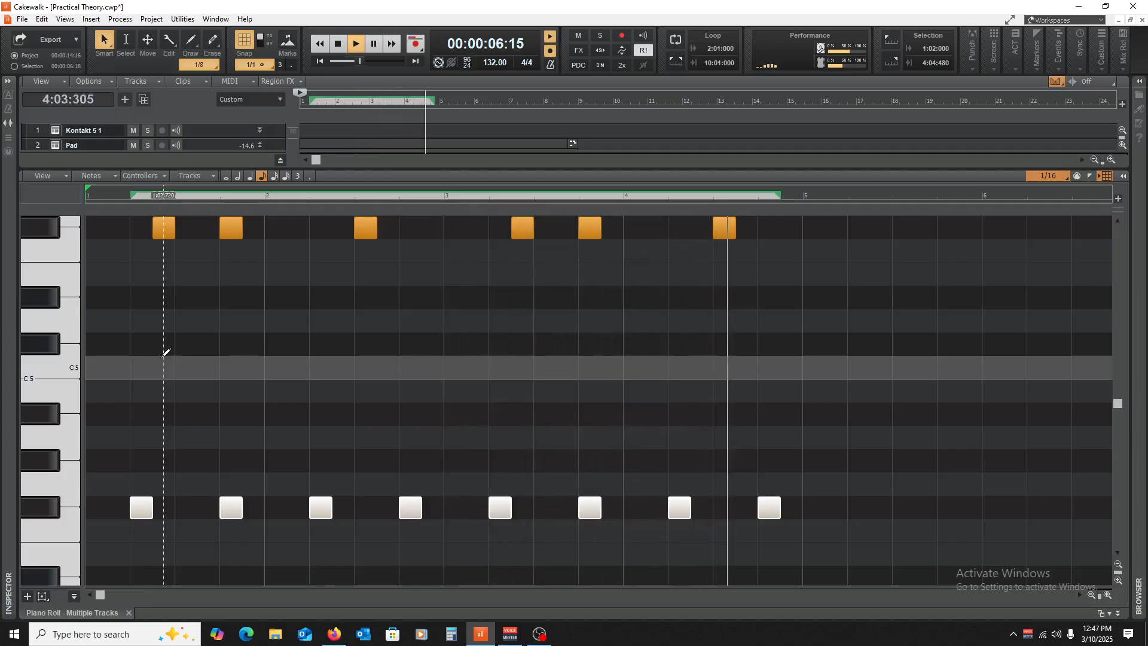
key(space)
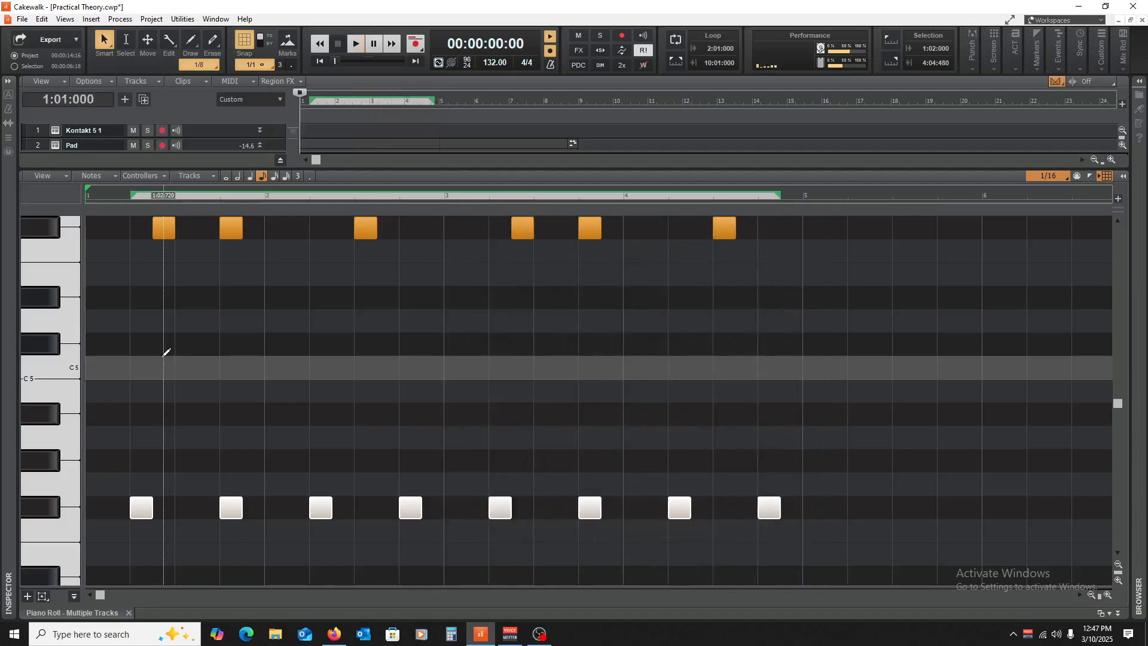
- Close the piano roll and copy the Drums and Battery 4 2 clips to measure 5, filling the Pad's eight measures
click(128, 613)
drag(503, 295, 289, 406)
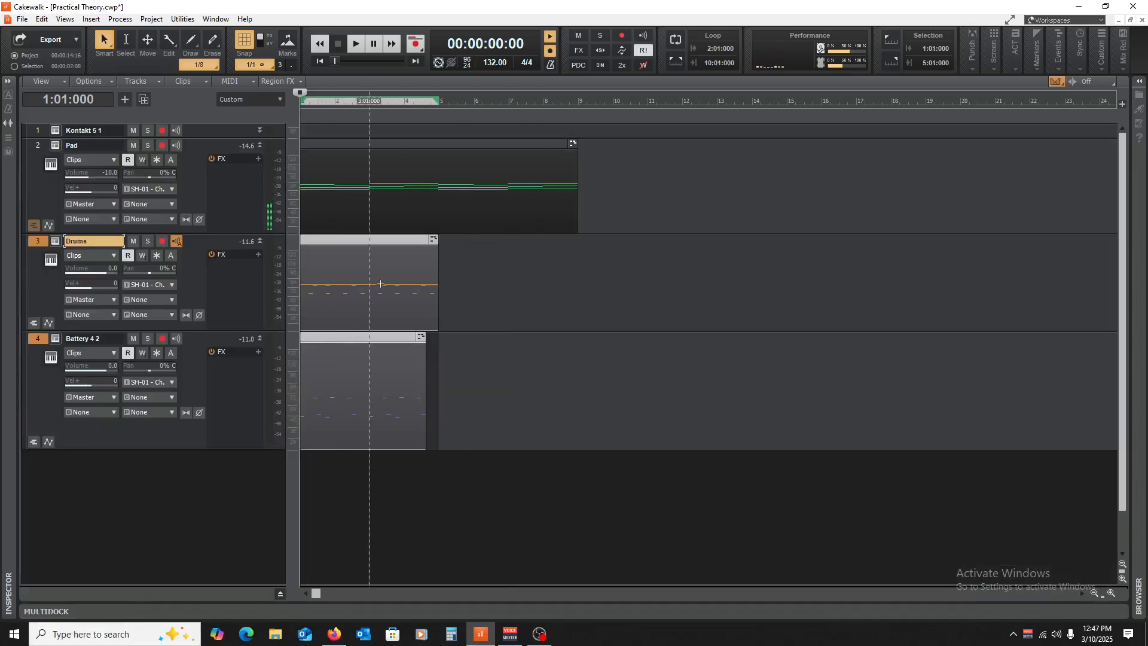
right_click(381, 282)
click(466, 441)
drag(477, 298, 346, 385)
drag(305, 244, 447, 259)
click(579, 479)
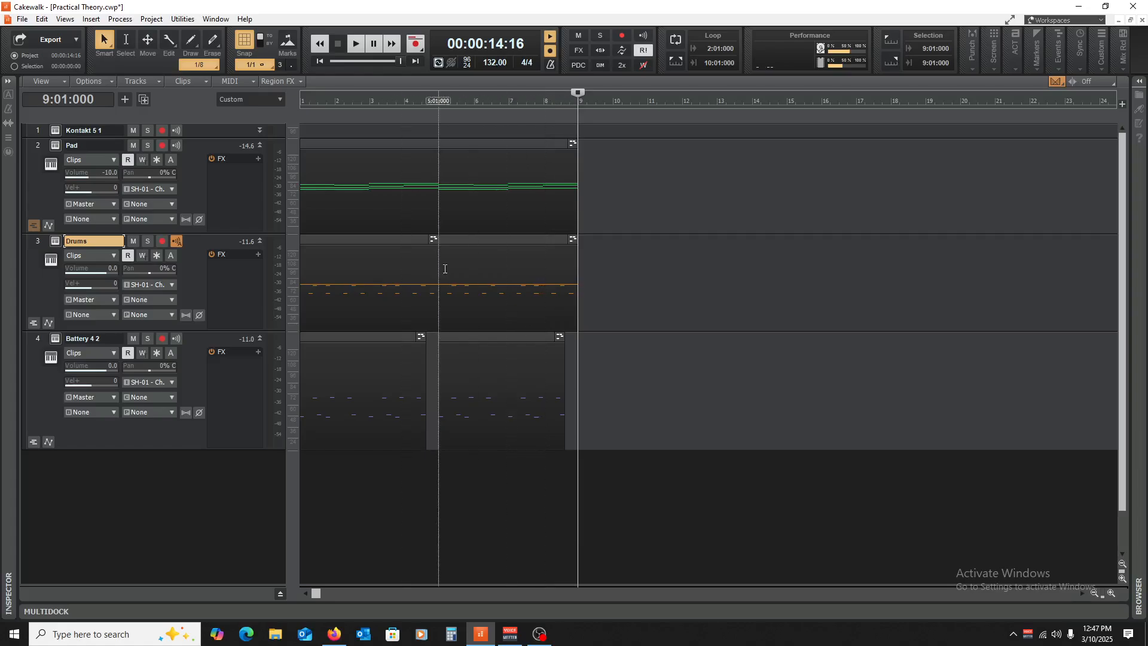
- Return to the project start and collapse the Pad, Drums and Battery 4 2 tracks to minimum height
key(w)
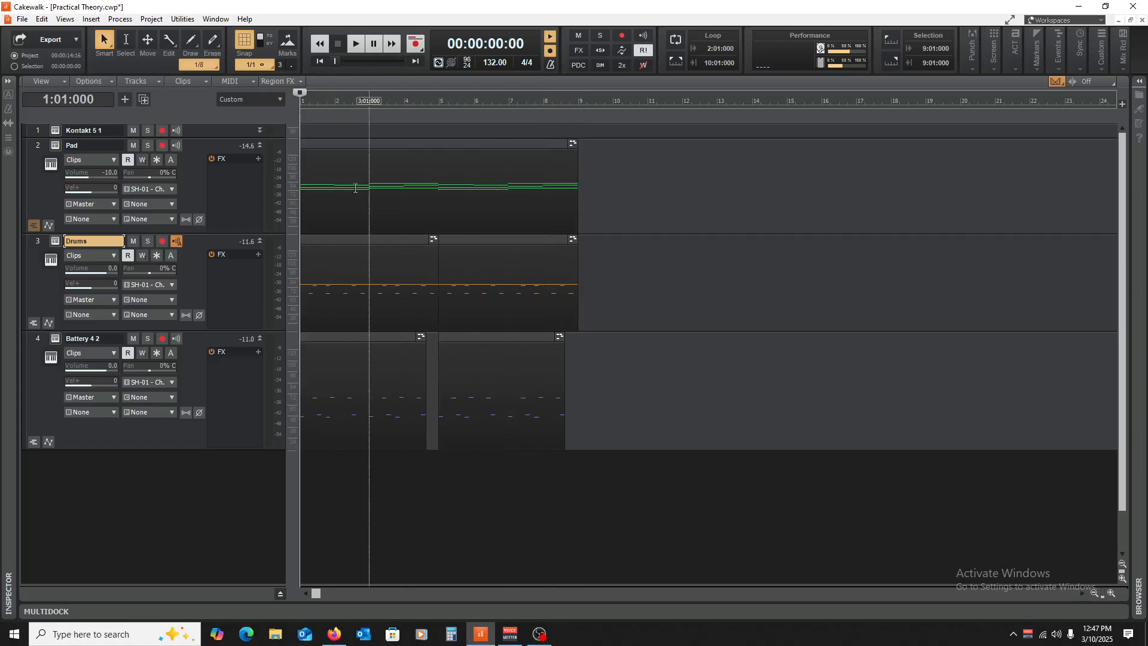
click(260, 146)
click(260, 160)
click(261, 178)
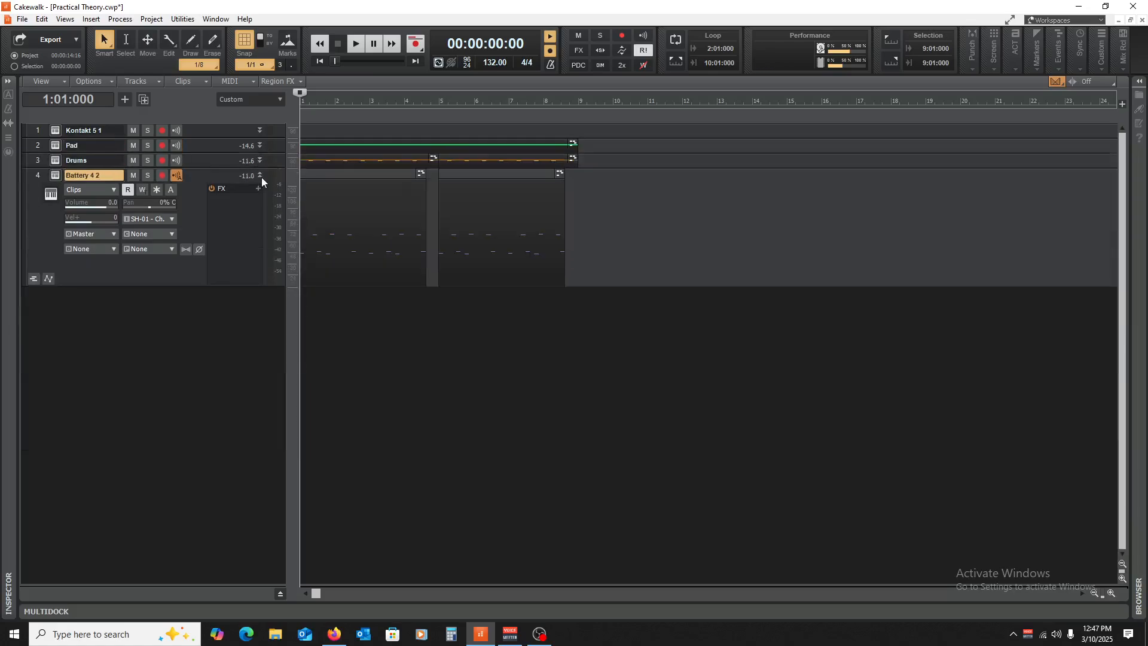
click(261, 177)
- Rename the Drums track as HI Hat and the Battery 4 2 track as Kick and Snare
double_click(101, 161)
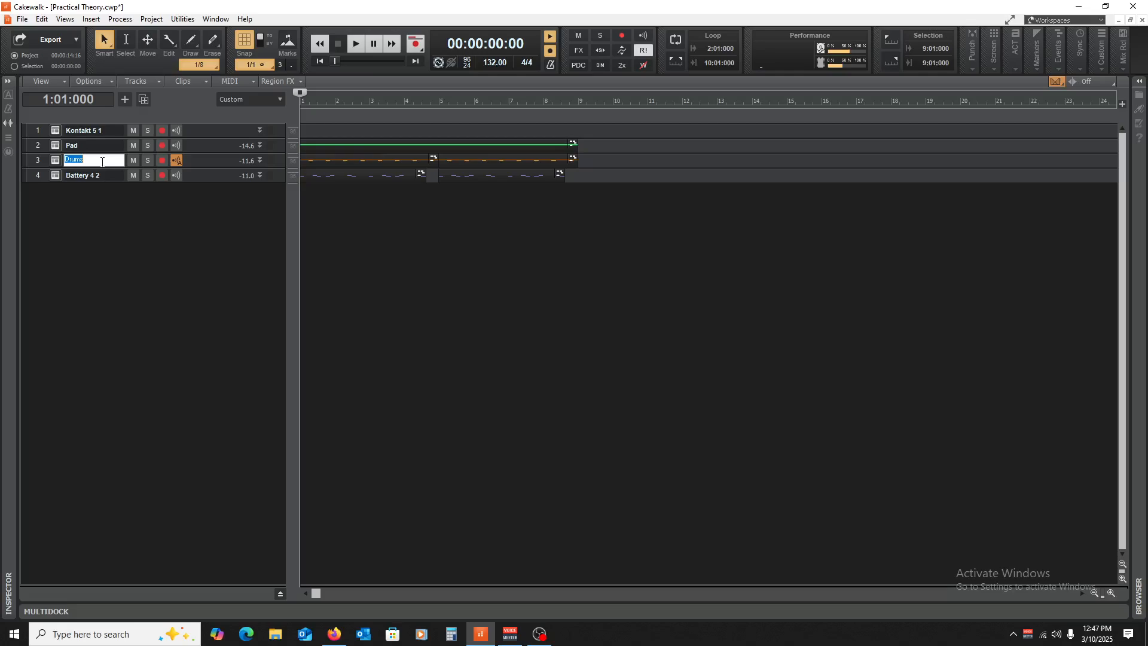
text(HI Hat)
click(105, 181)
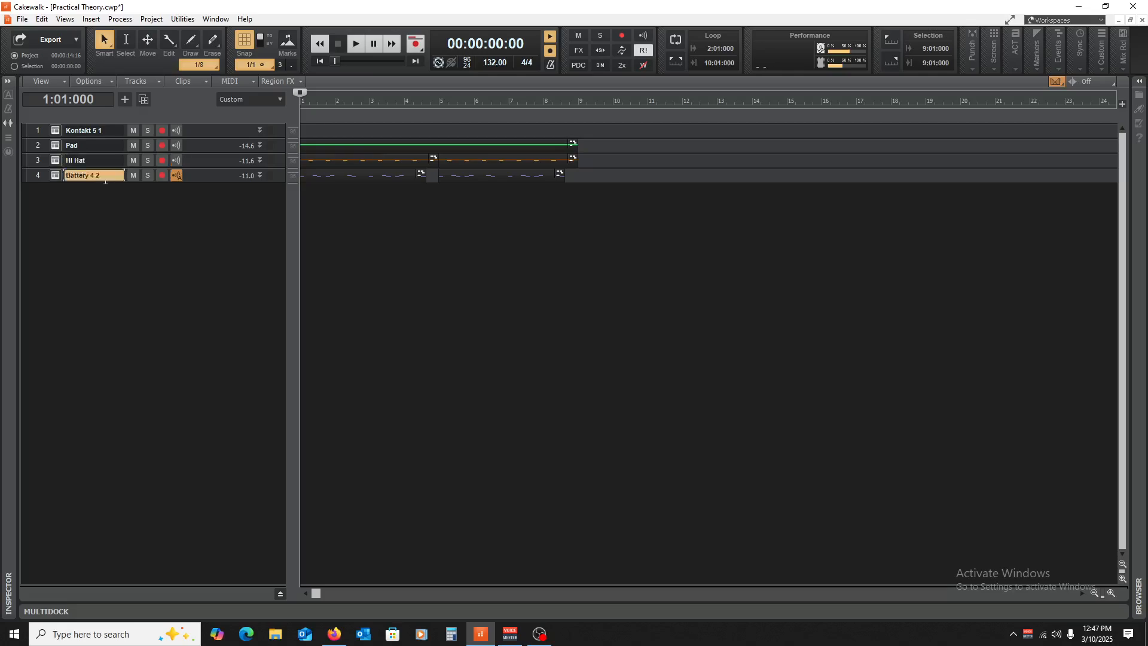
double_click(105, 180)
text(and Snaer)
key(BackSpace)
key(BackSpace)
text(re)
click(370, 273)
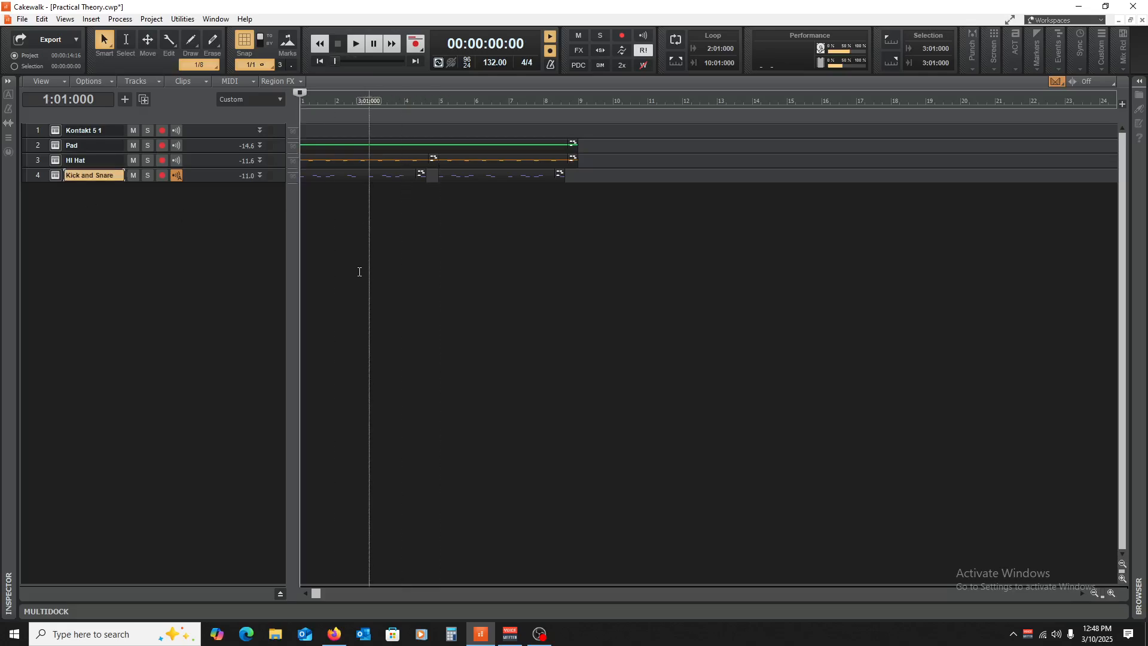
click(321, 254)
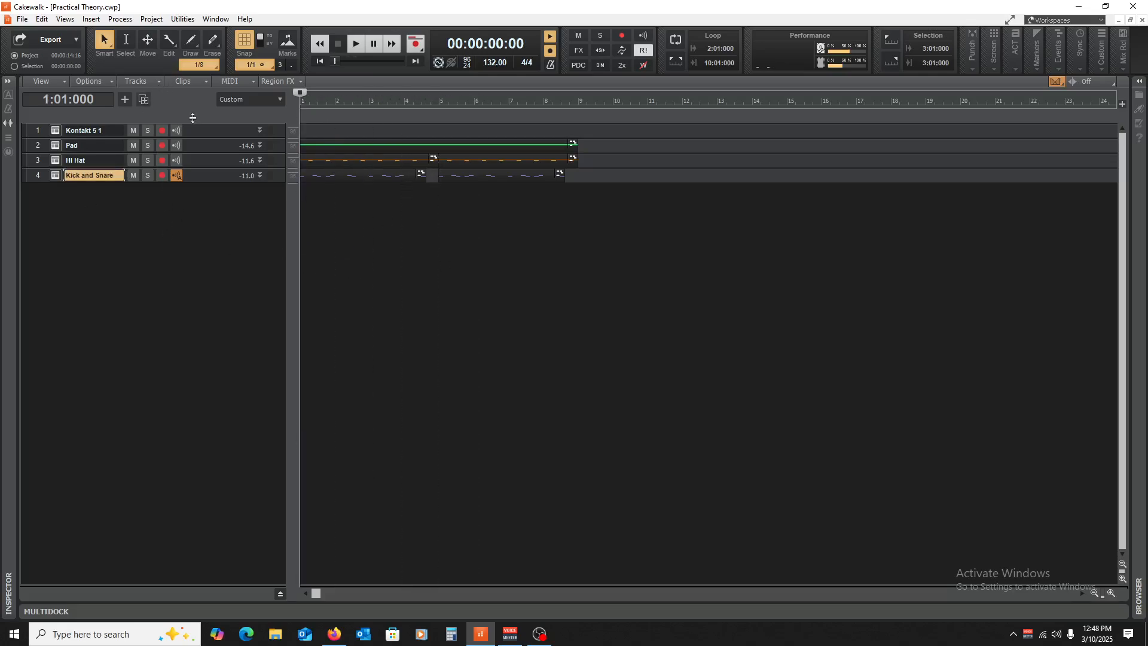
- Reorder the tracks to Kick and Snare, HI Hat, Pad below Kontakt 5 1, keeping the HI Hat track collapsed
drag(210, 202, 210, 204)
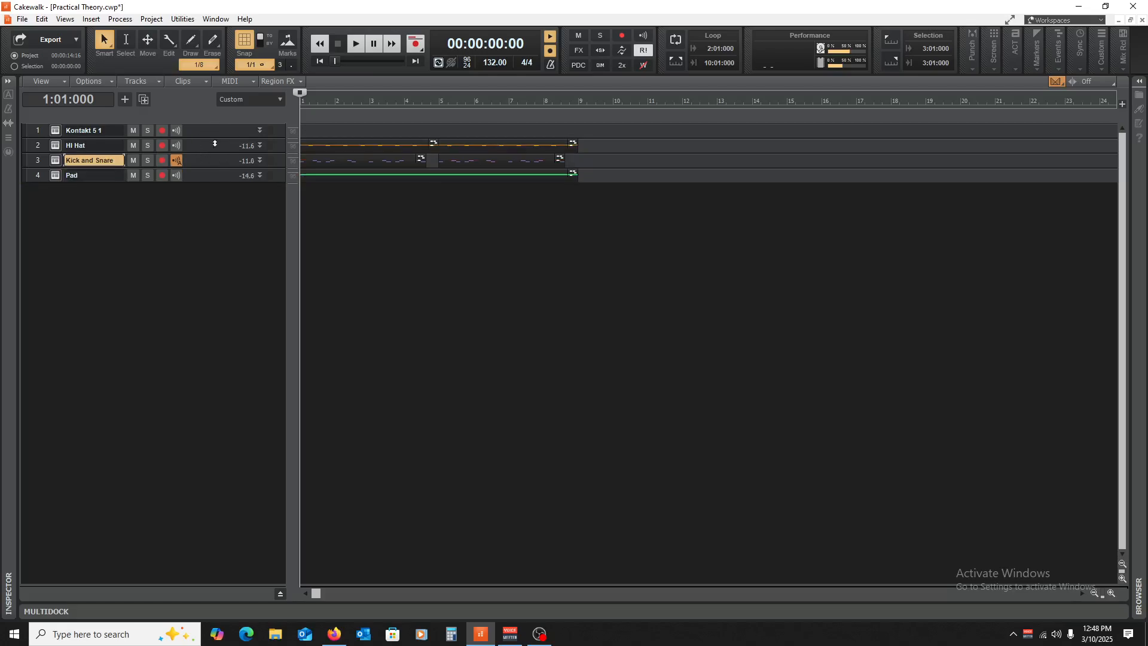
drag(203, 155, 270, 137)
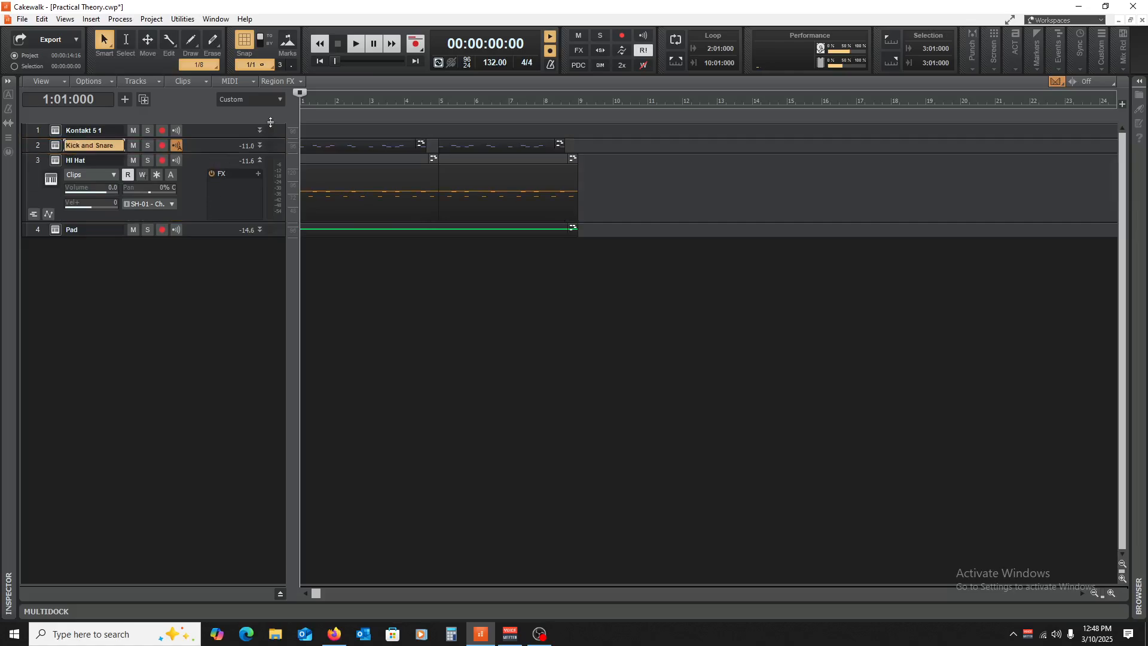
click(261, 160)
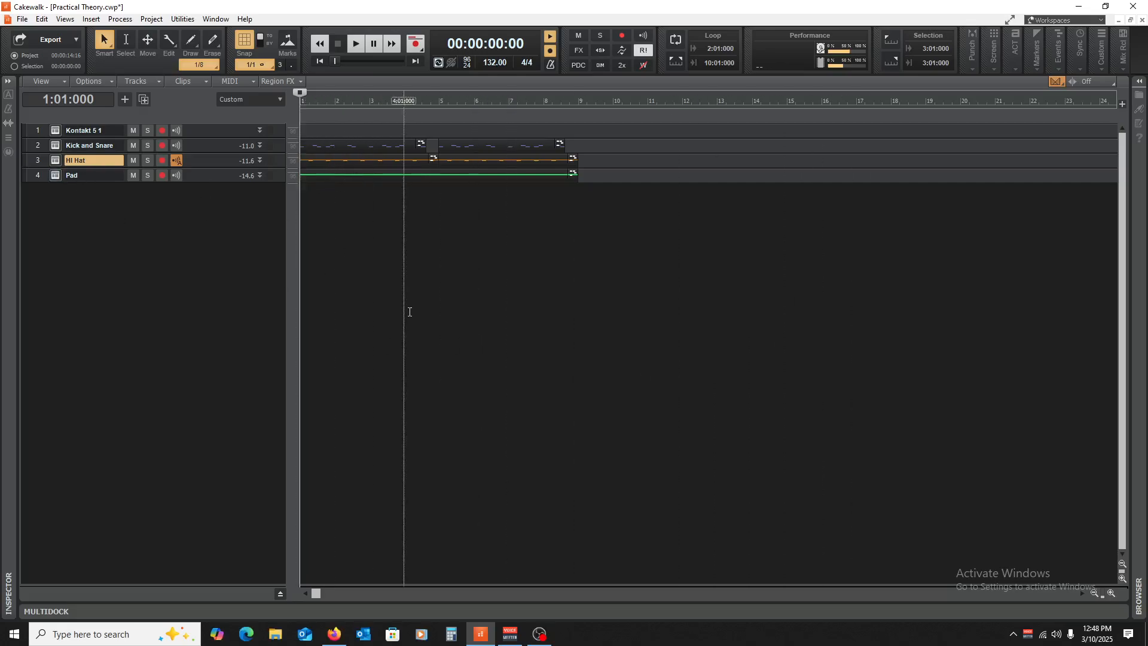
- Play all eight measures of the arrangement from the project start and stop at the end
click(408, 313)
key(w)
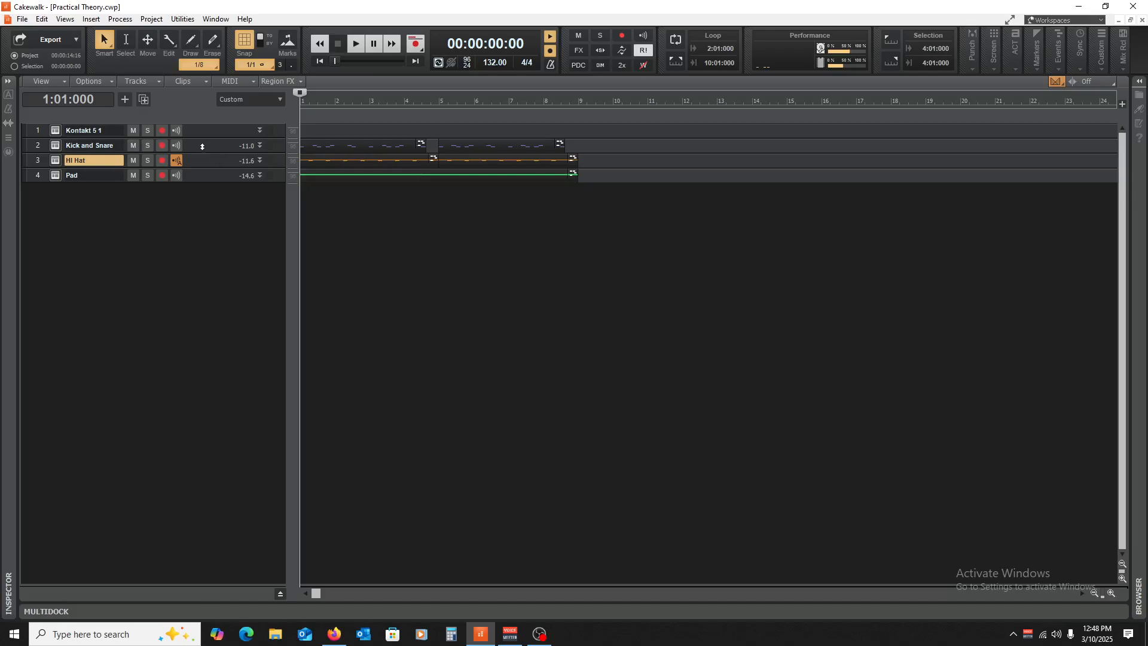
click(333, 278)
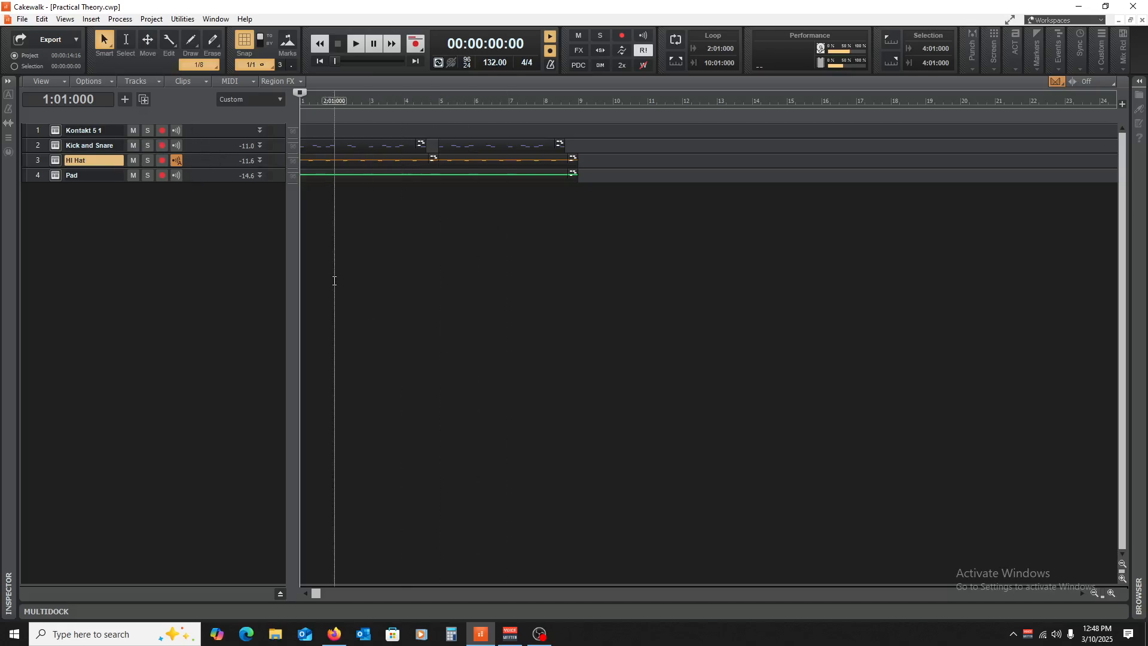
key(space)
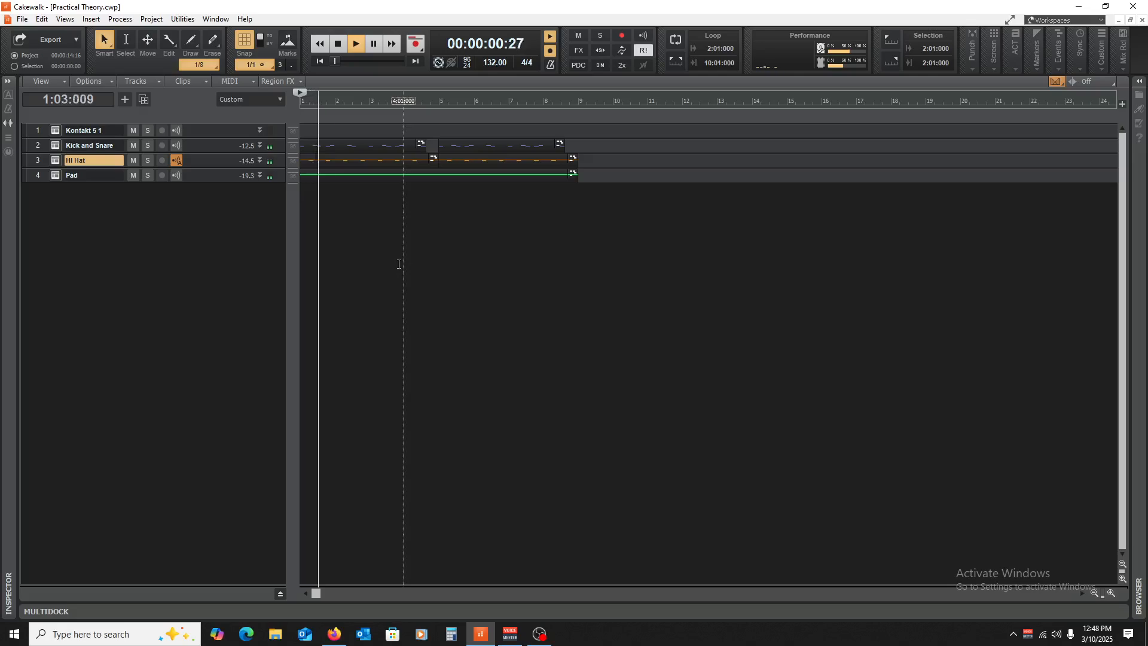
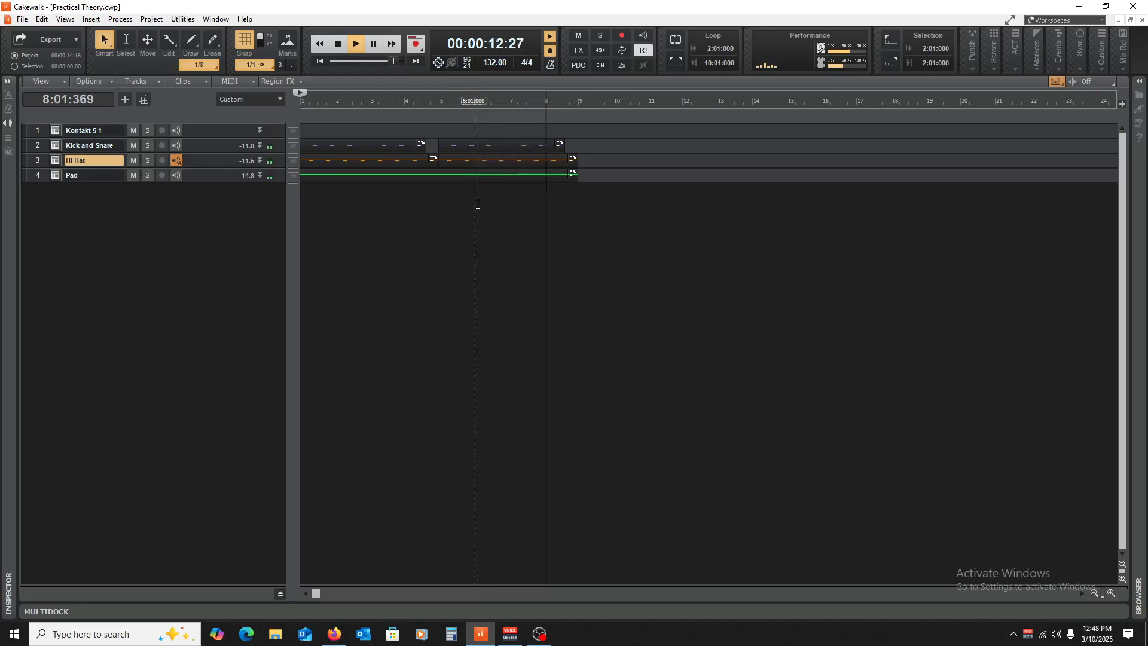
key(space)
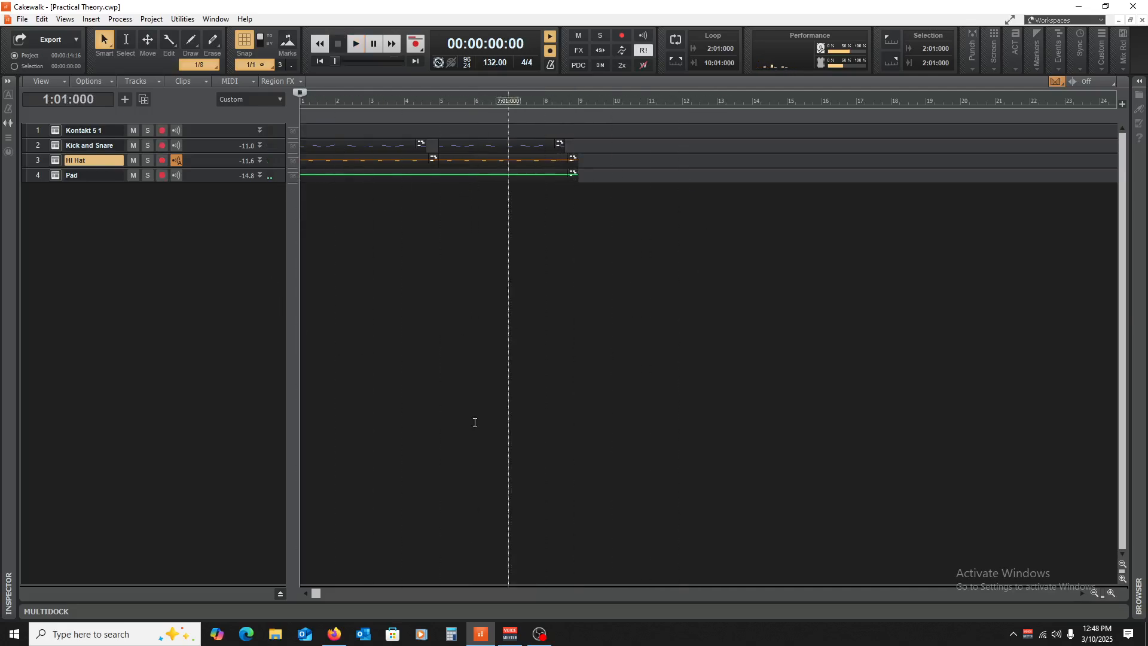
- Copy all Kick and Snare, HI Hat and Pad clips from measures 1–8 to measure 9
drag(340, 217, 526, 124)
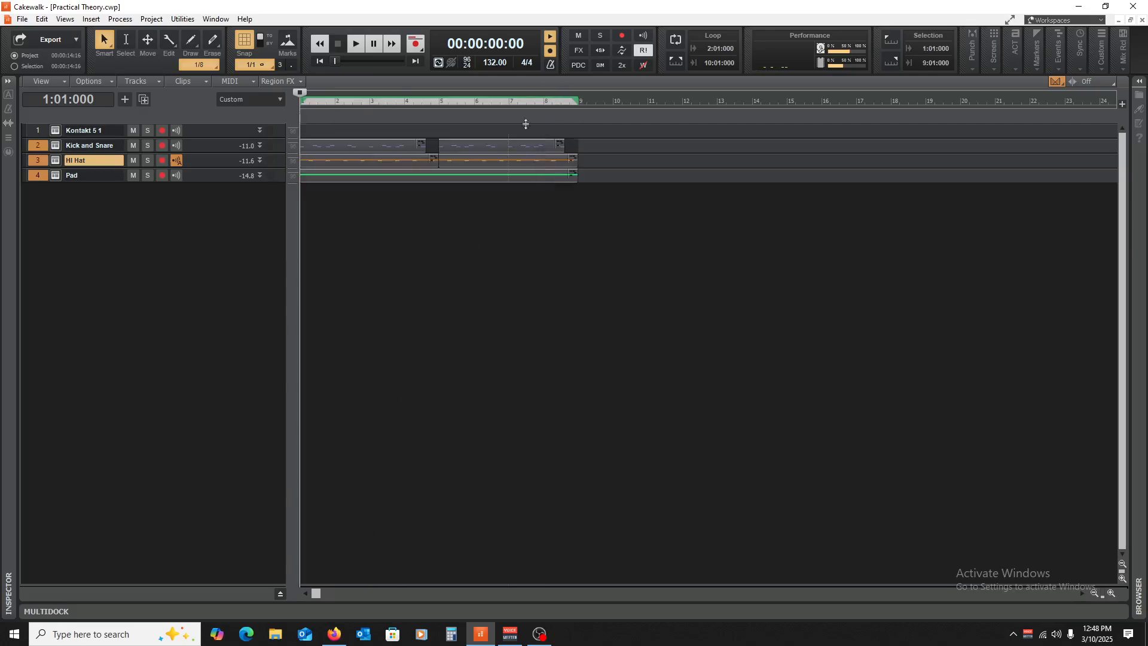
drag(333, 144, 615, 143)
click(842, 299)
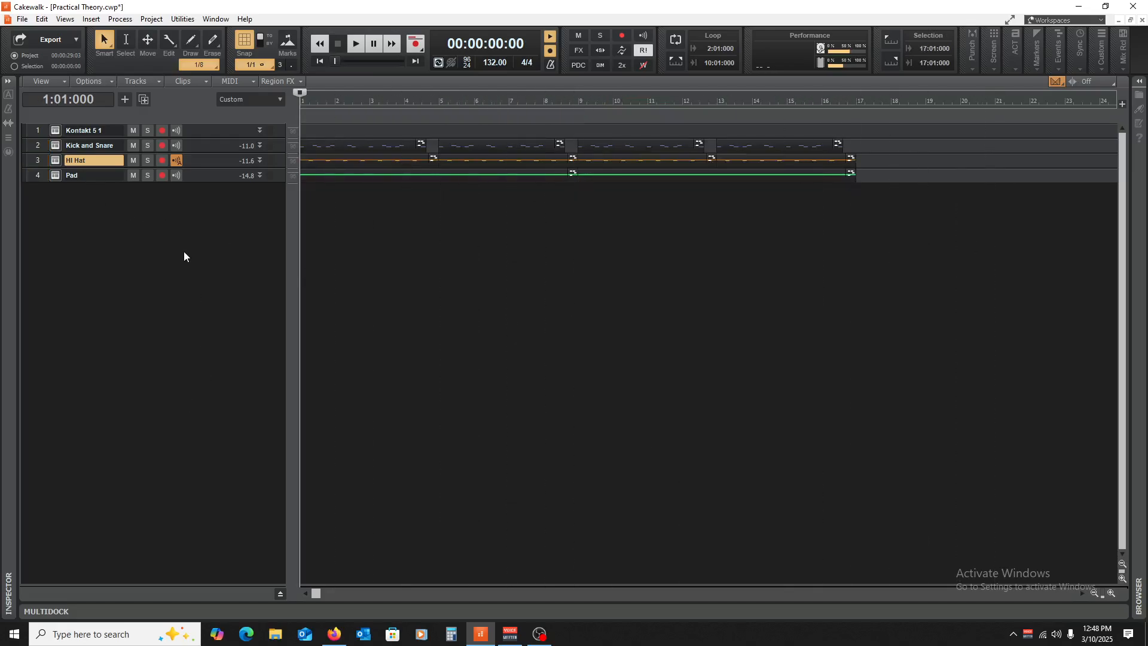
- Insert the ANA 2 soft synth as a simple instrument track
click(93, 20)
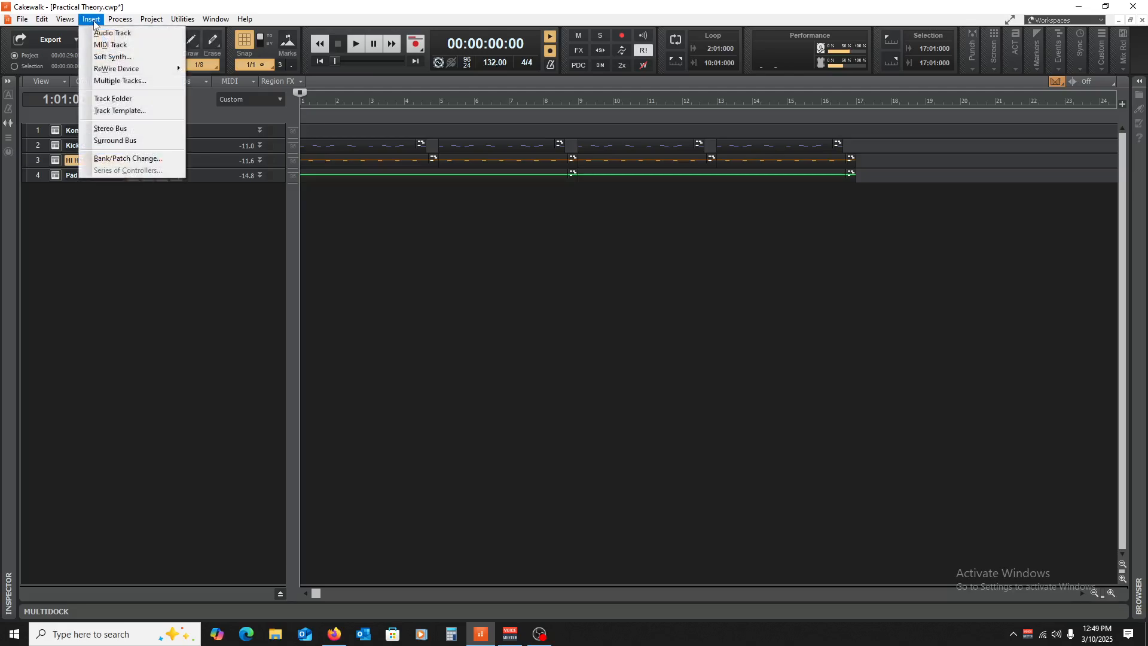
click(113, 57)
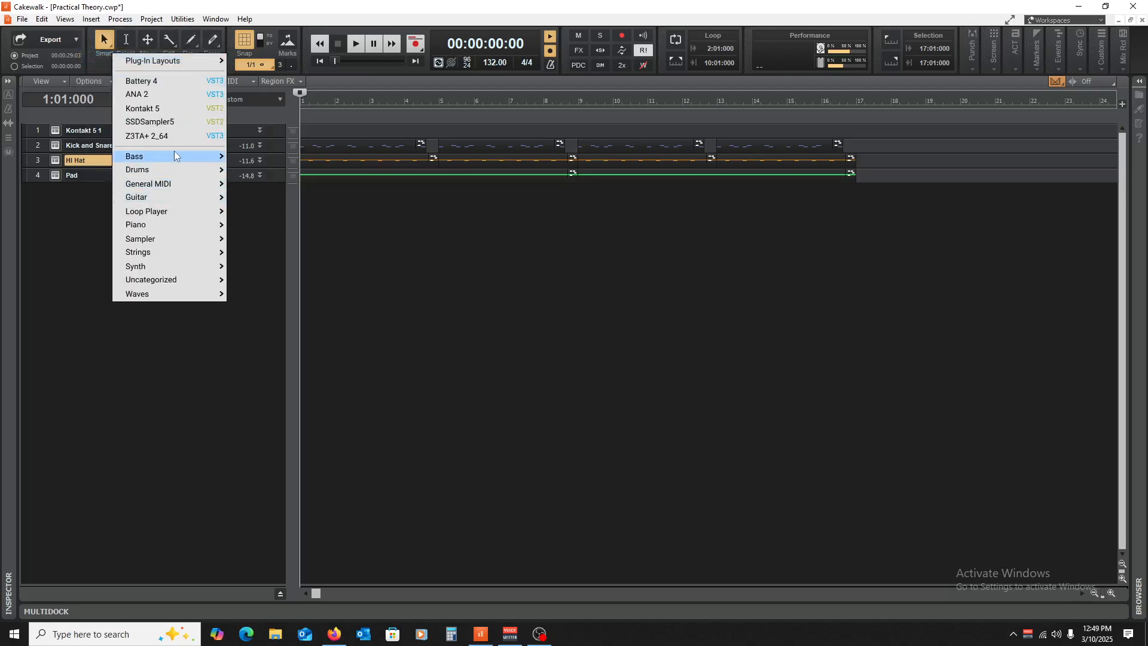
click(160, 97)
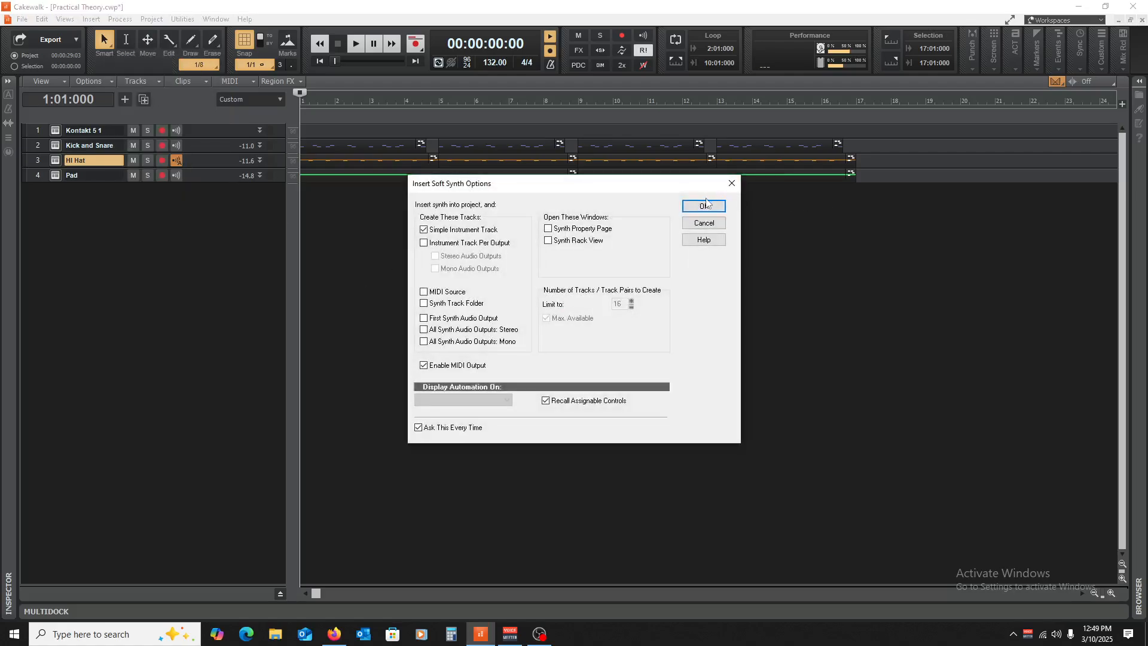
click(704, 205)
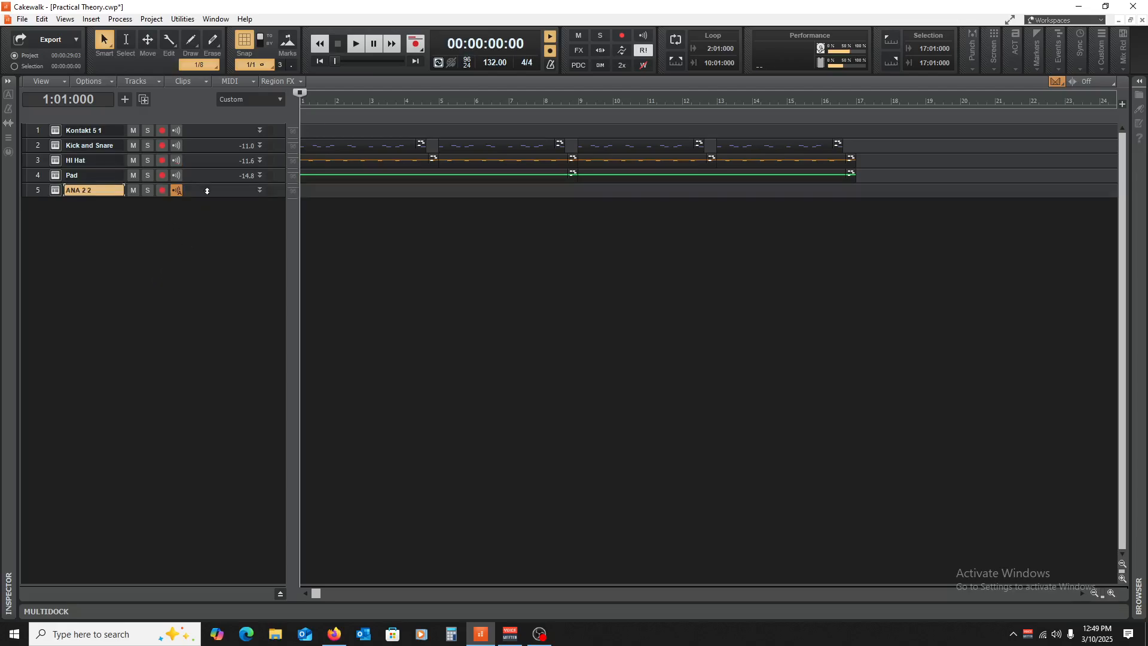
- Expand the ANA 2 2 track, set its input to SH-01 MIDI Ch. 1 and route its output to Master
double_click(201, 196)
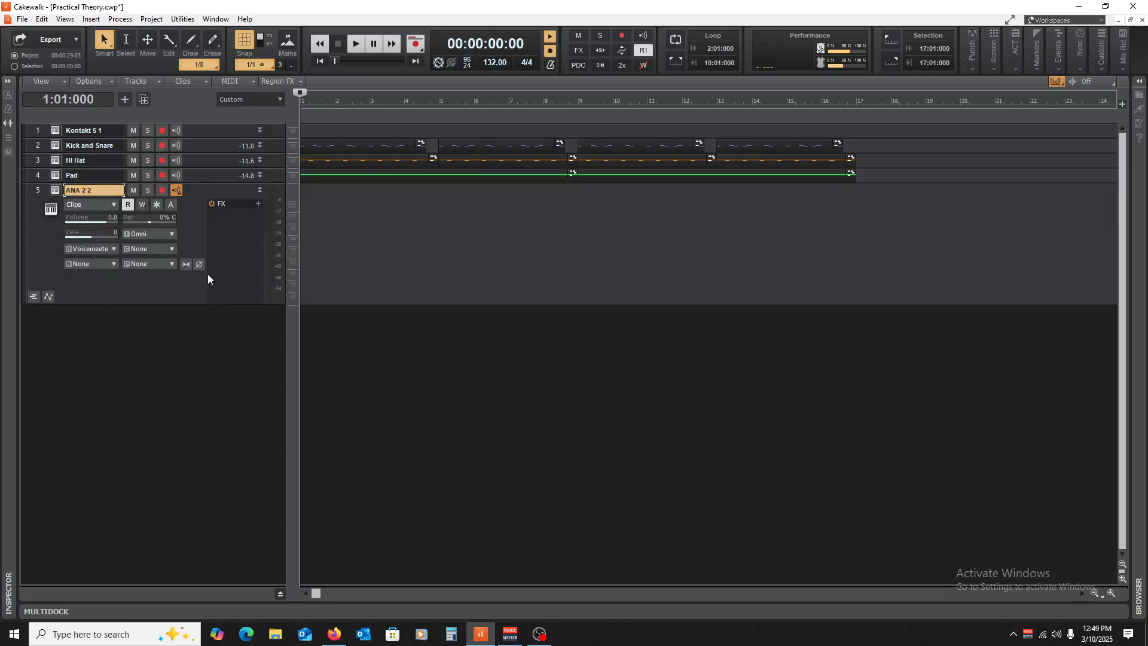
click(167, 234)
mouse_move(254, 288)
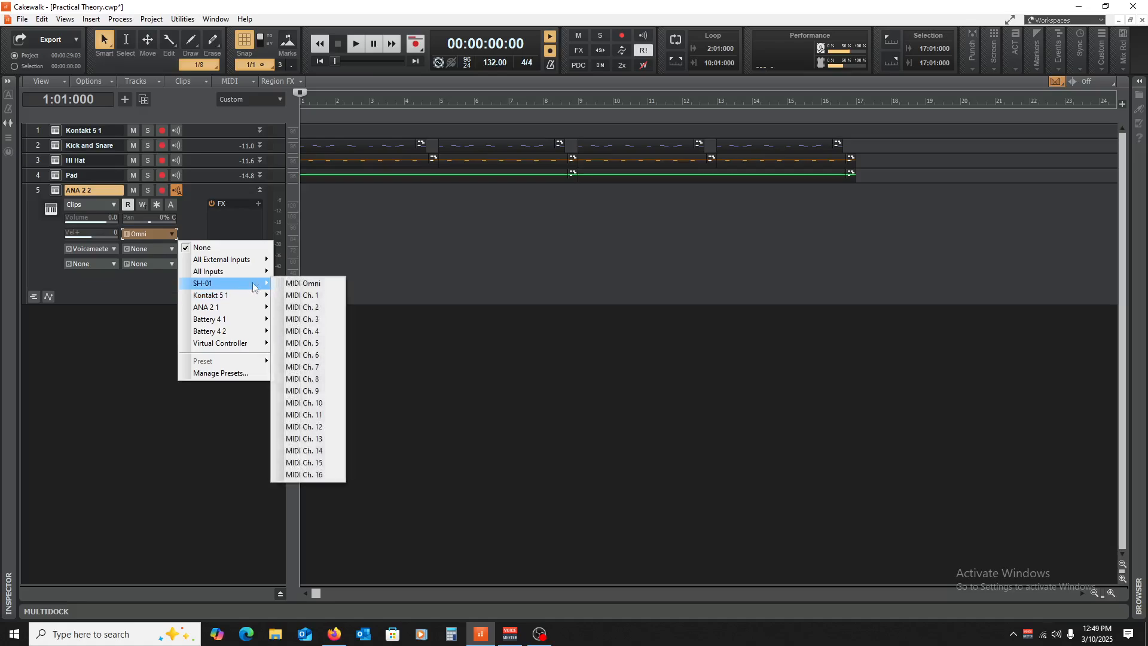
click(322, 295)
click(100, 249)
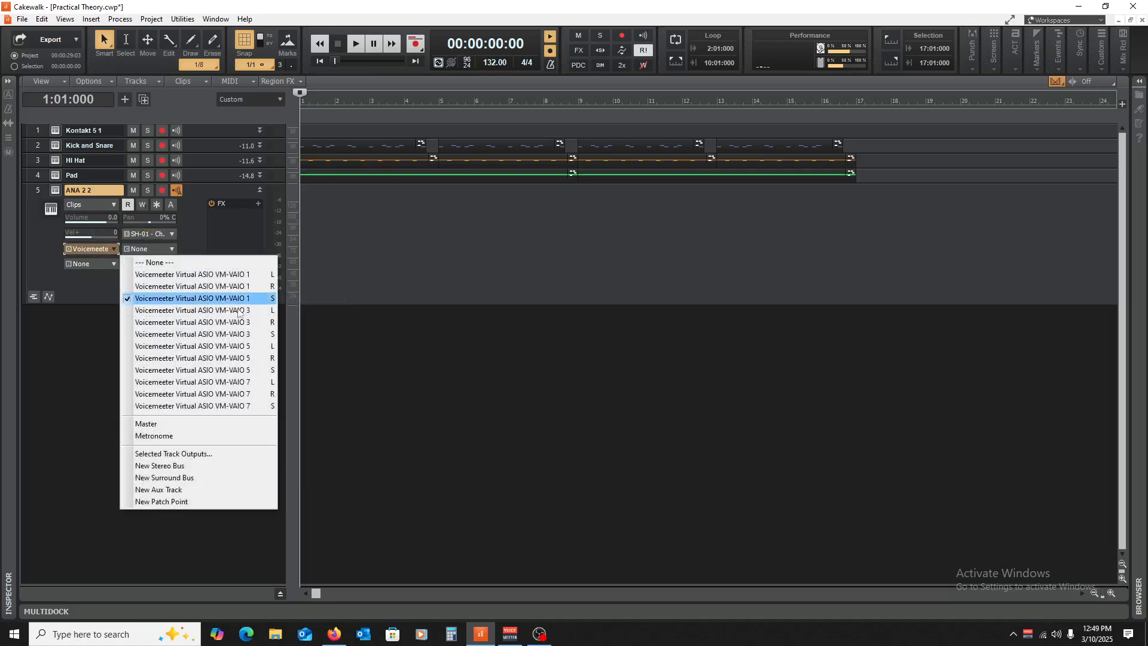
click(194, 425)
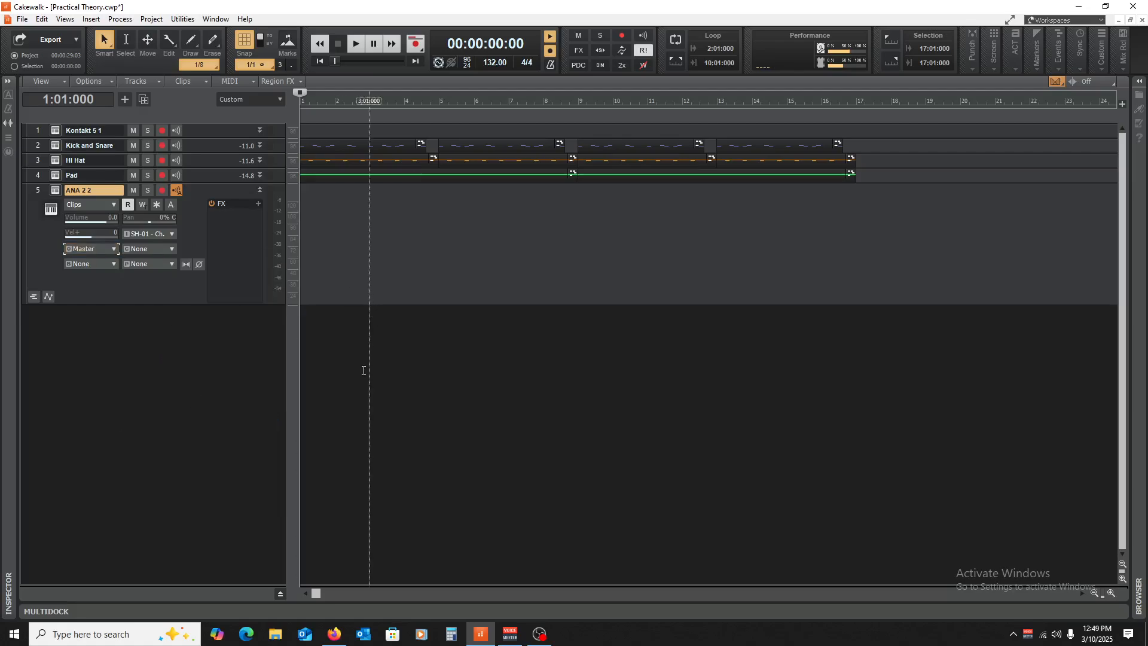
- Open the ANA 2 2 synth's preset browser and browse the Bass category
click(55, 190)
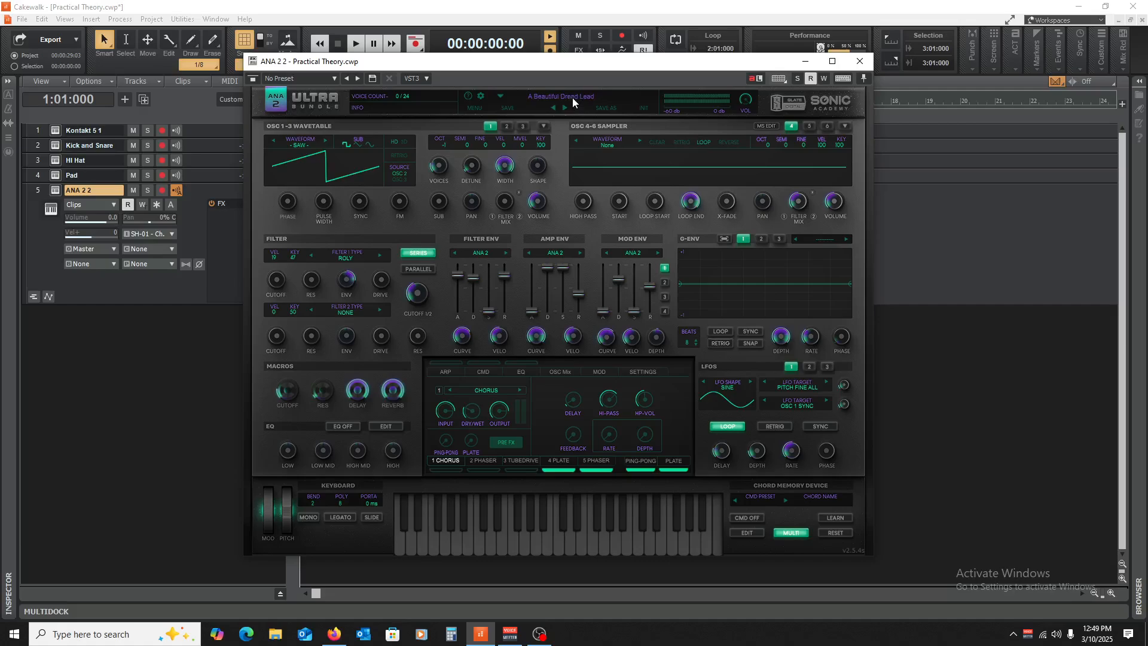
click(572, 98)
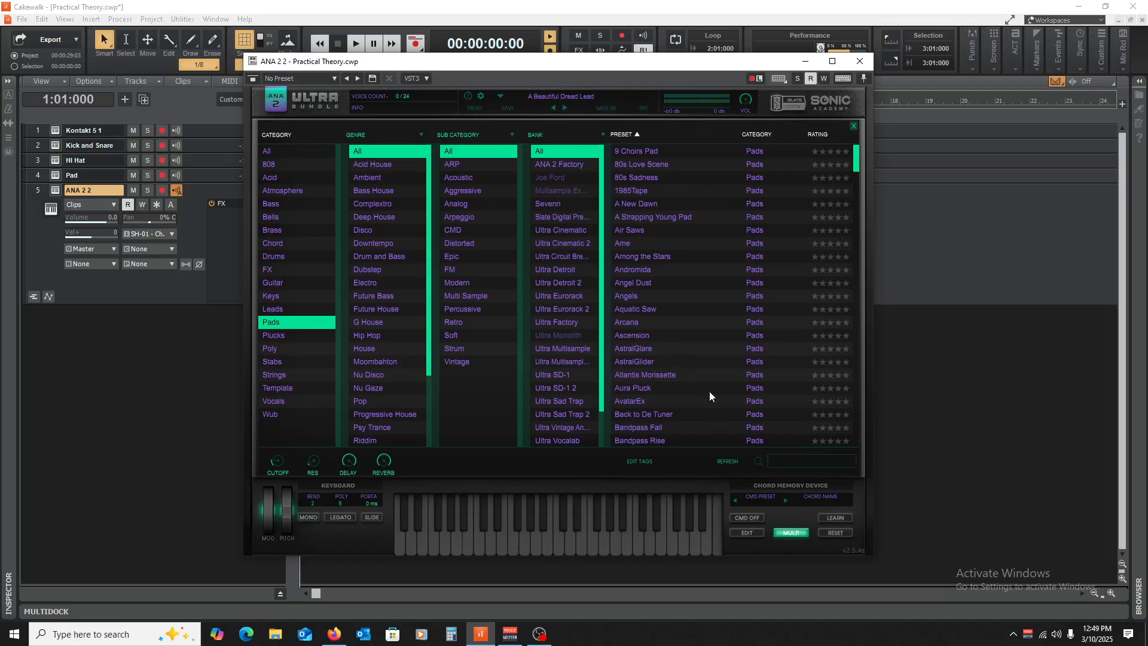
scroll(631, 283, down, 10)
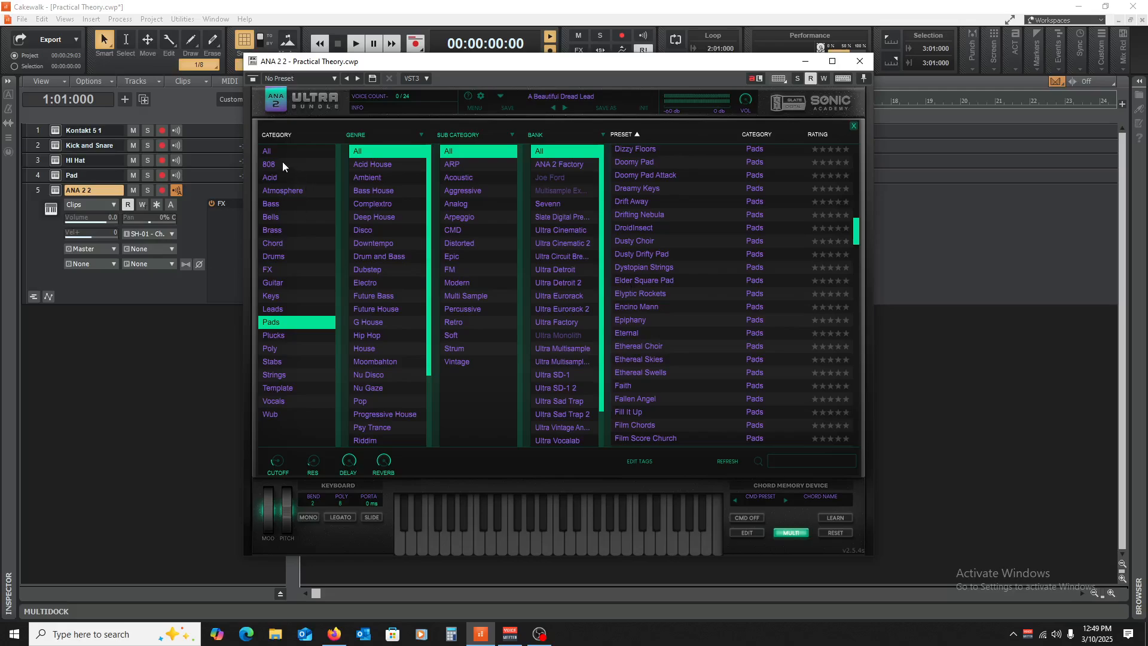
click(286, 204)
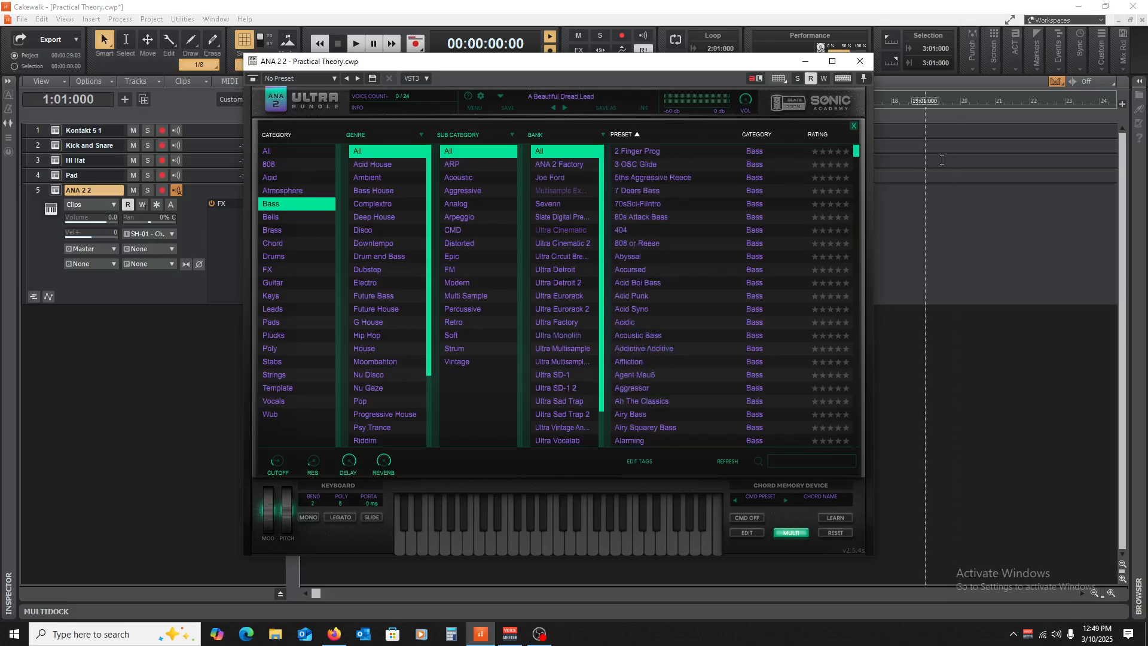
scroll(637, 312, down, 15)
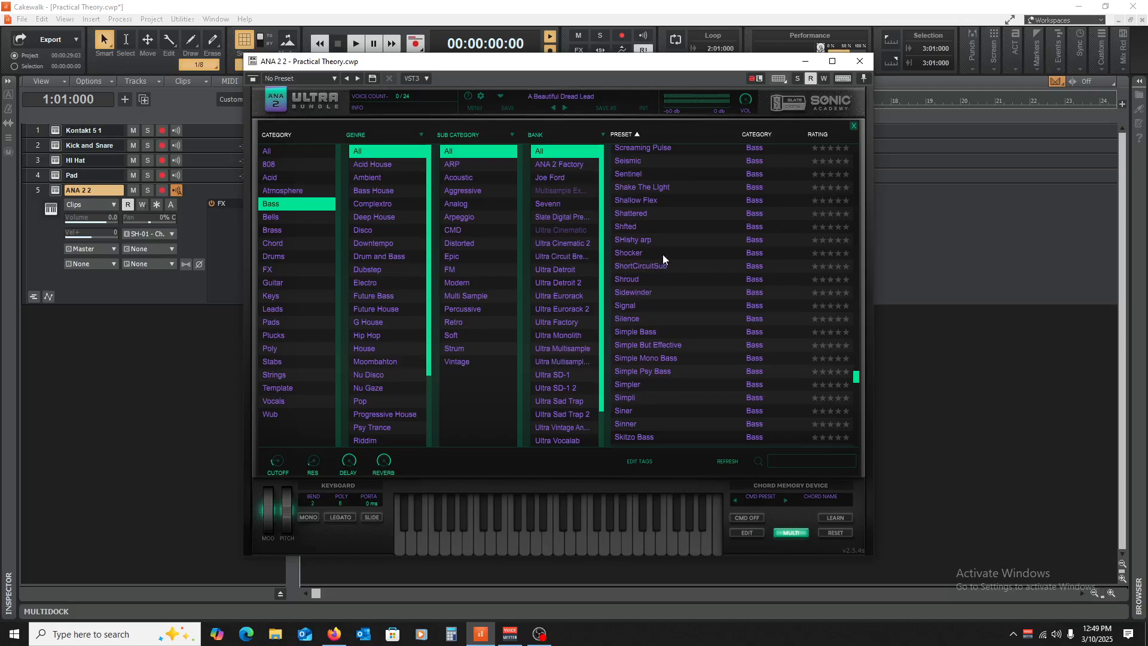
- Audition the Shroud bass preset and lower the ANA 2 2 track's volume to about -14.8
click(640, 279)
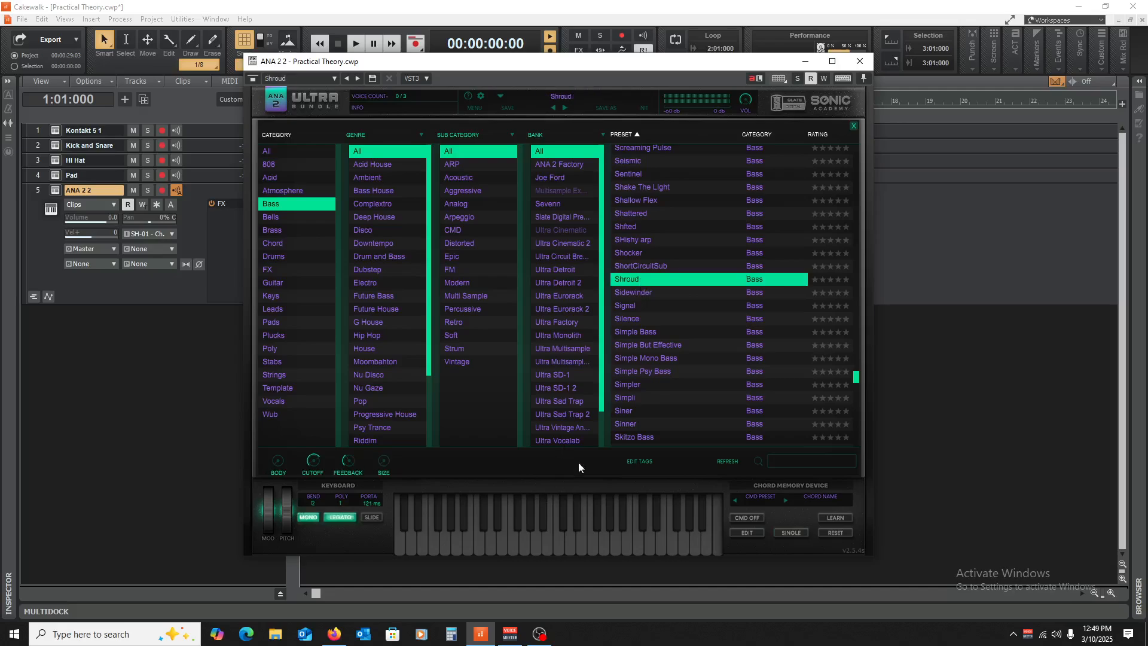
click(538, 539)
drag(106, 221, 105, 221)
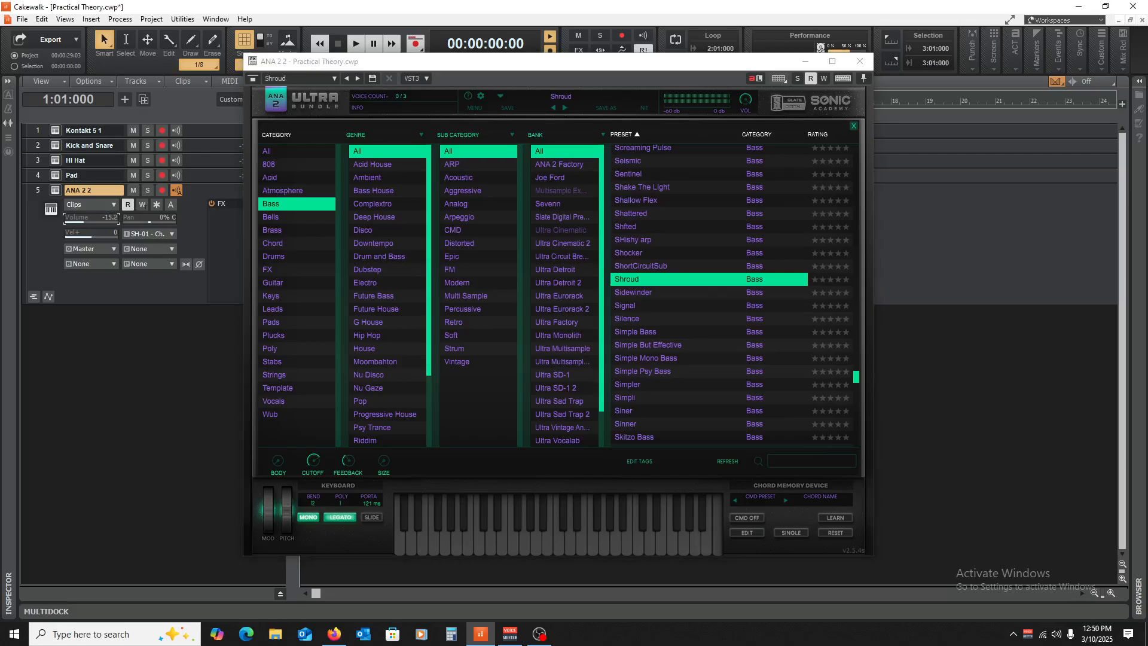
- Audition the Sidewinder, Signal and Silence bass presets one after another on the synth's keyboard
click(654, 293)
click(504, 541)
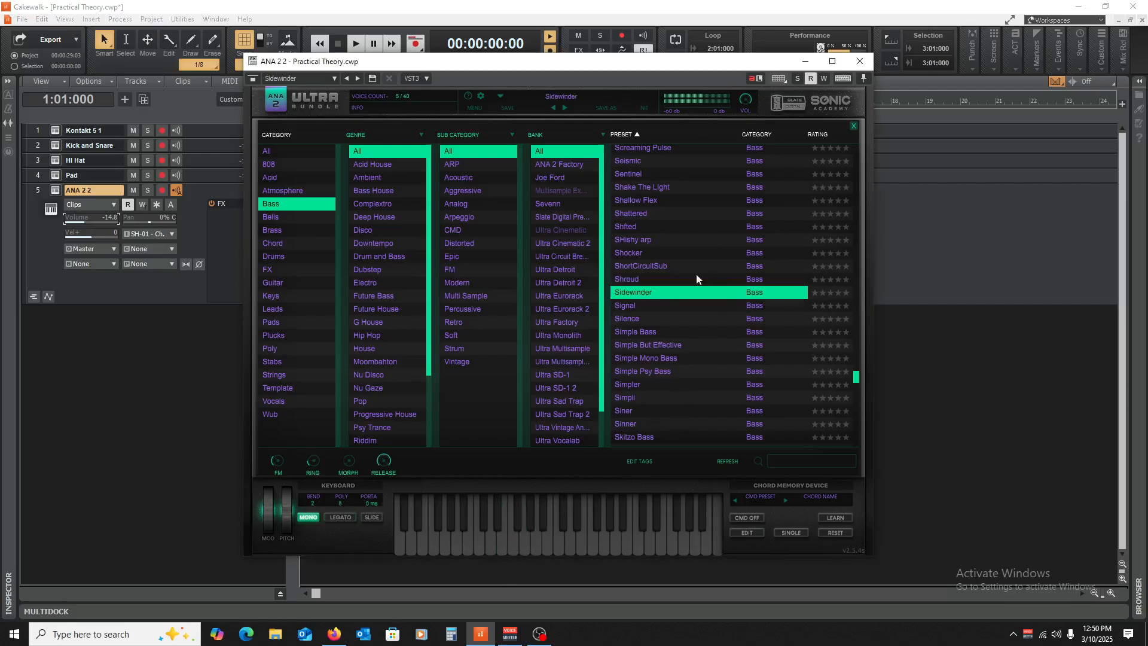
click(637, 306)
click(558, 538)
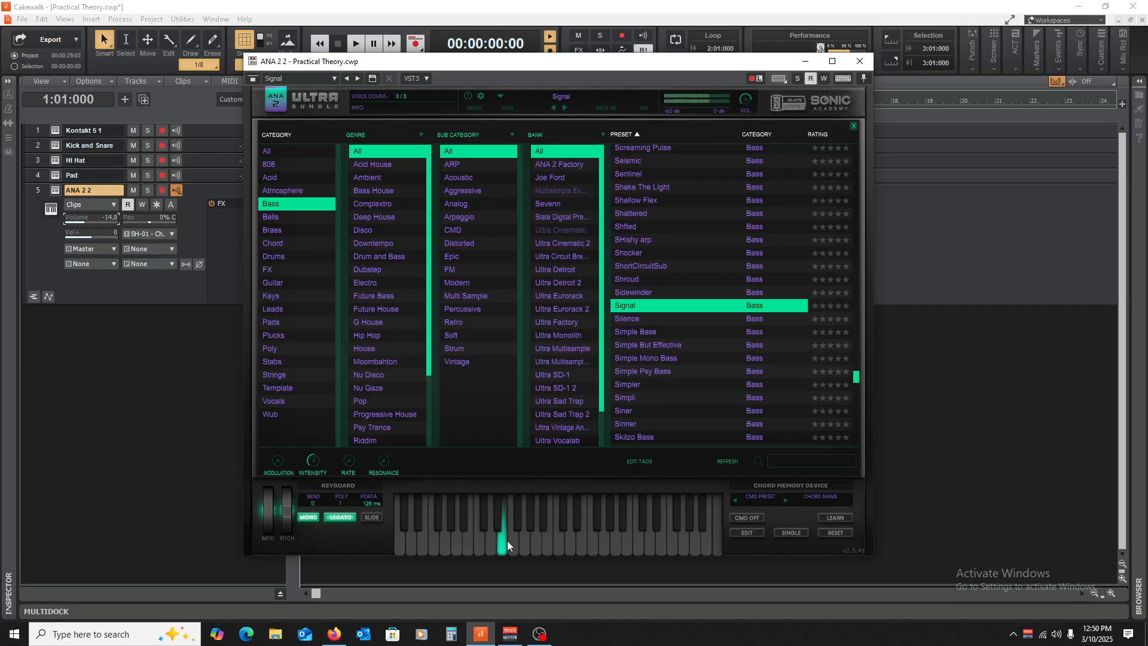
key(Down)
click(533, 525)
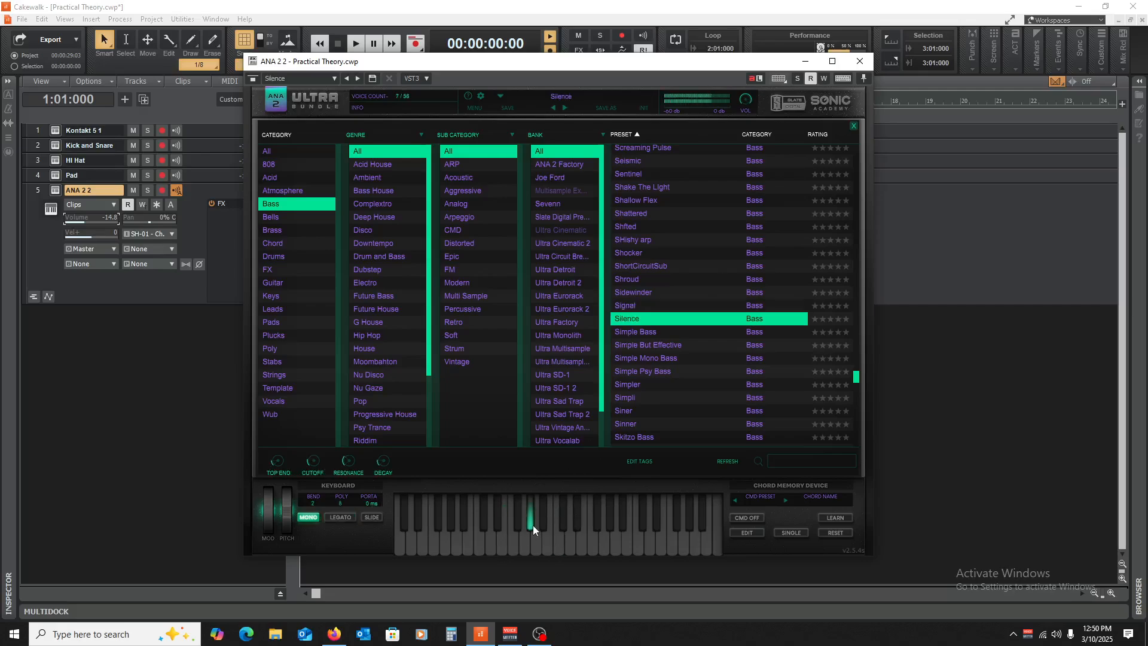
click(447, 535)
- Load the Simple Bass preset and audition it with several low and middle notes
click(694, 331)
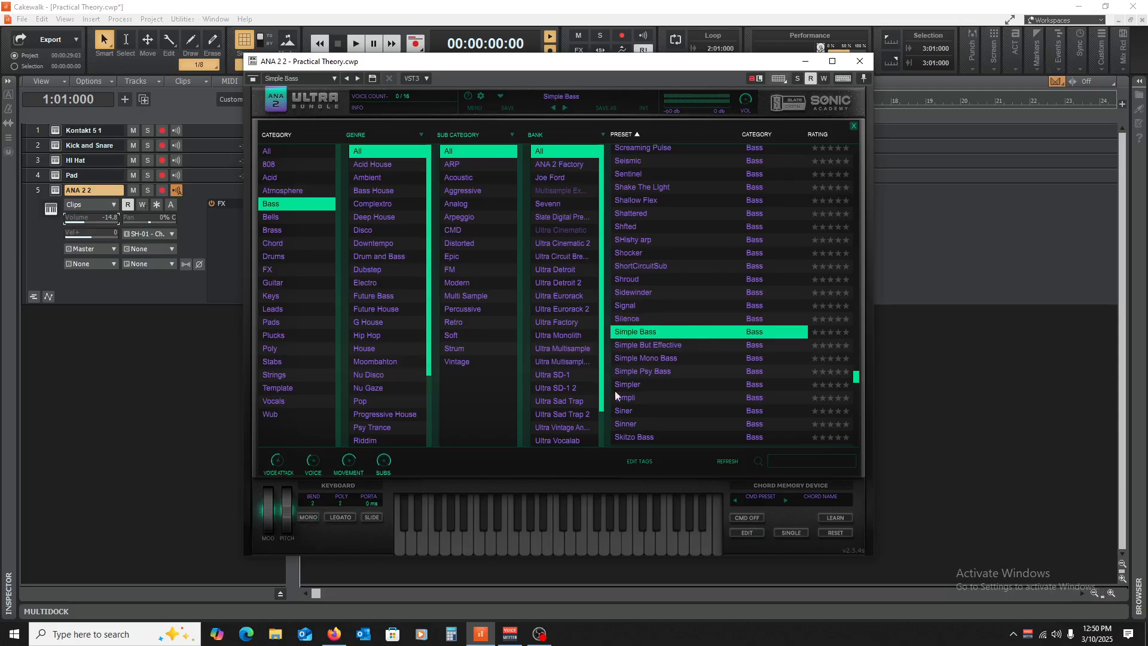
click(508, 546)
click(453, 545)
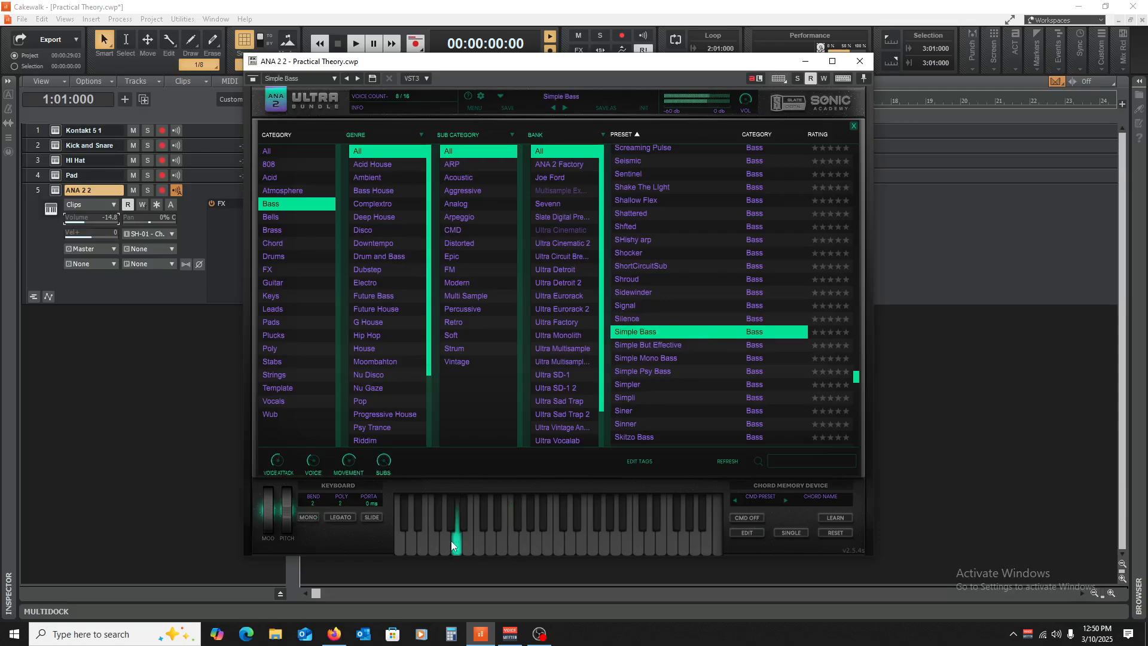
click(490, 541)
click(534, 546)
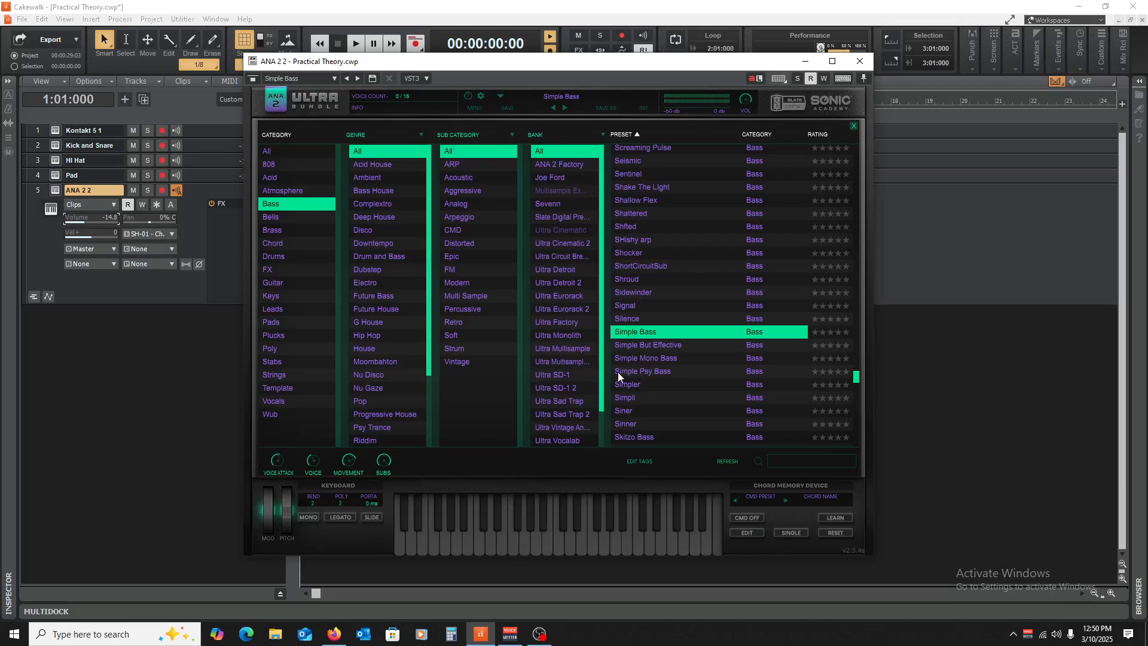
- Load the Simple But Effective bass preset, audition it across several notes and close the synth window
click(641, 346)
click(513, 546)
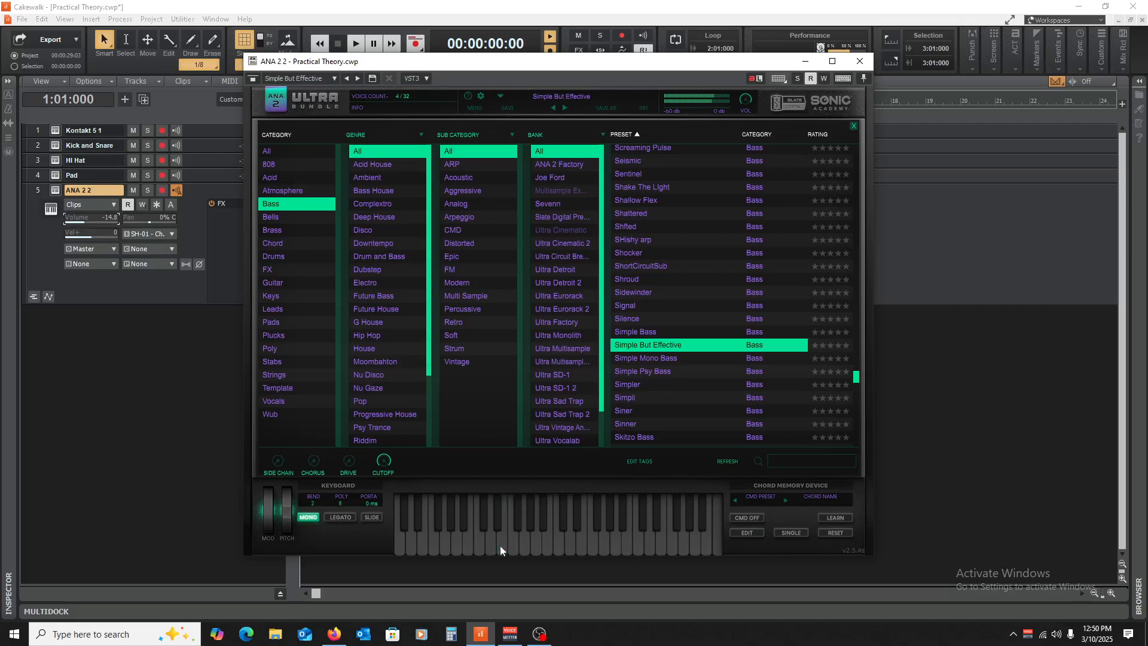
click(537, 546)
click(456, 547)
click(409, 544)
click(438, 545)
click(860, 61)
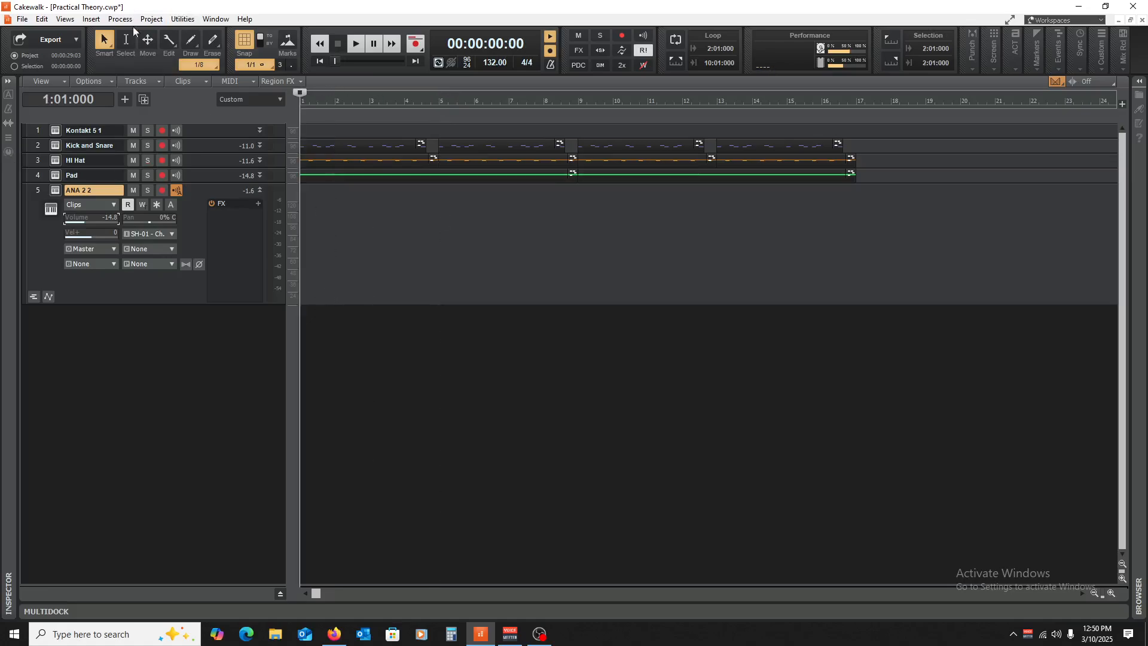
- Open the ANA 2 2 track in the Piano Roll, draw a whole-measure D3 note in measure 1 and play it back
click(63, 21)
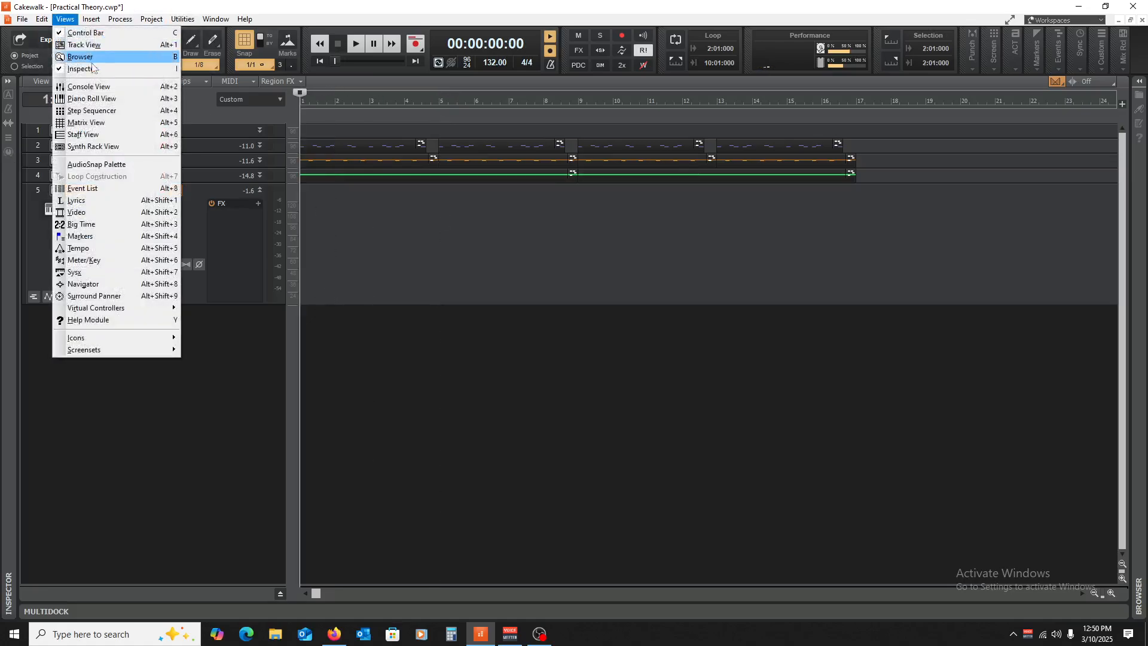
click(97, 98)
scroll(69, 444, down, 4)
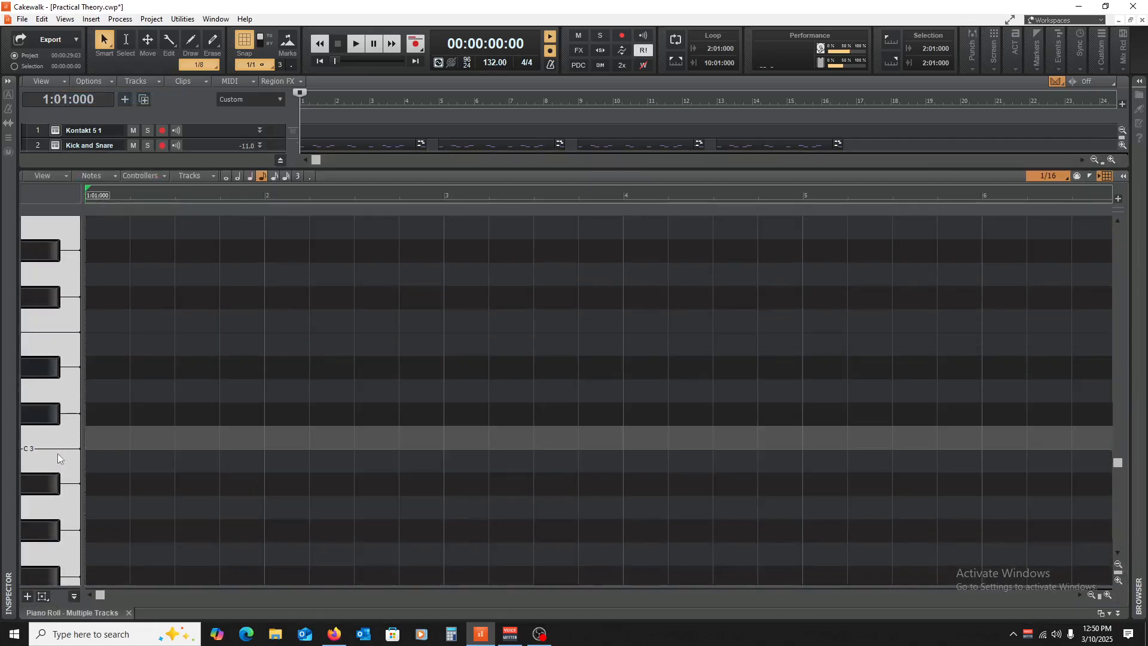
click(53, 396)
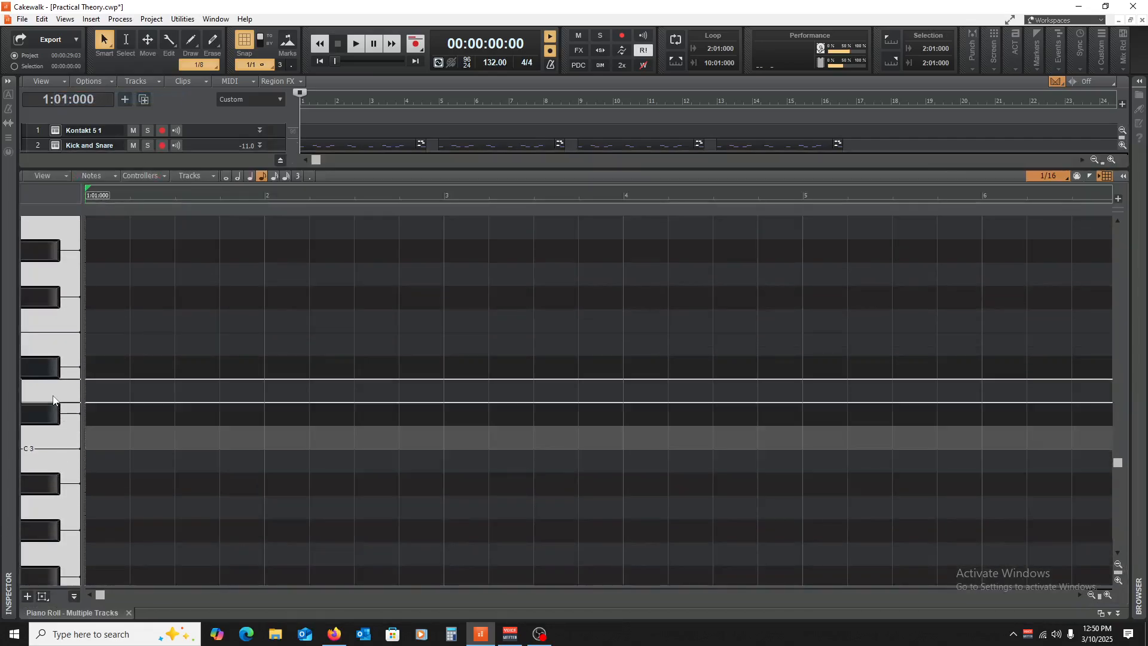
scroll(34, 385, up, 1)
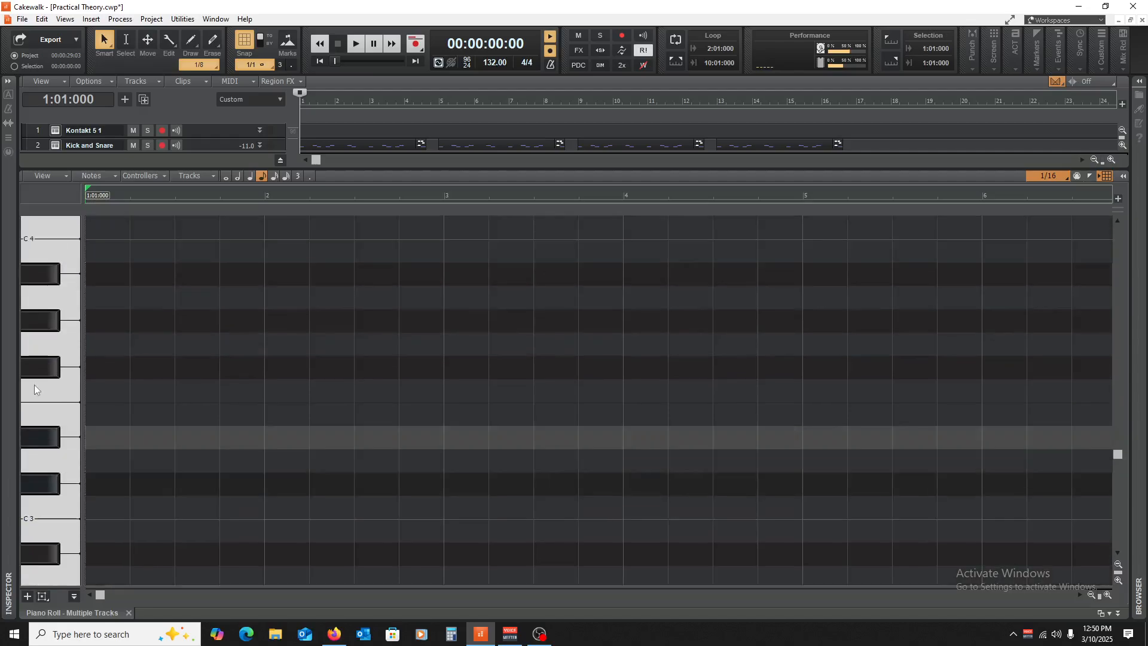
scroll(34, 386, down, 1)
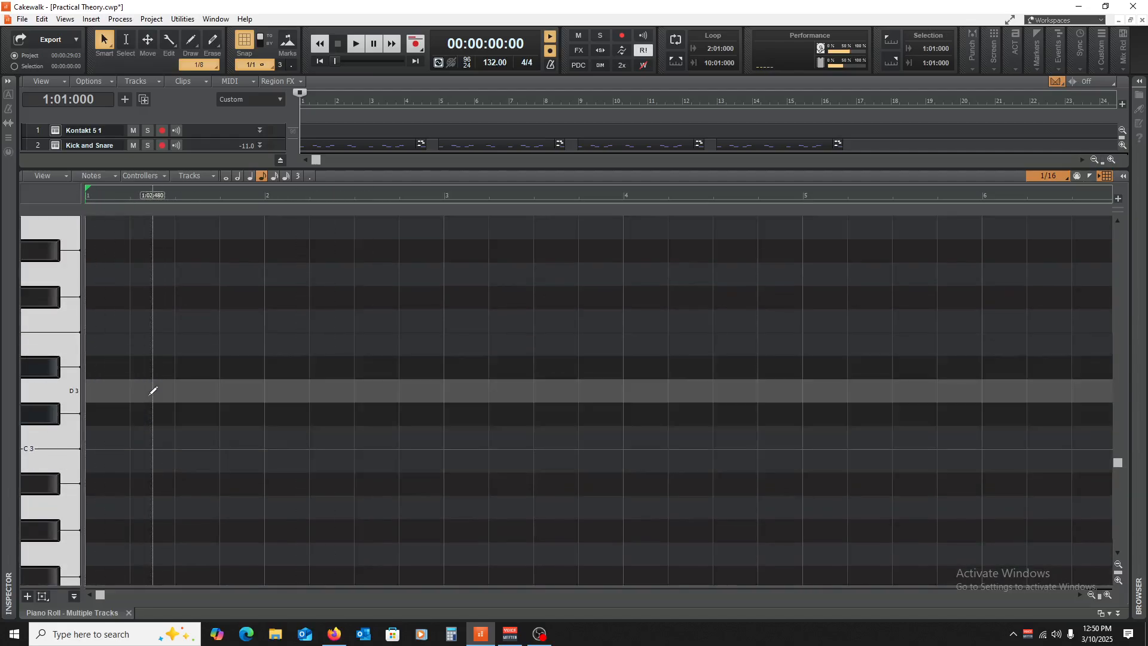
scroll(86, 425, up, 1)
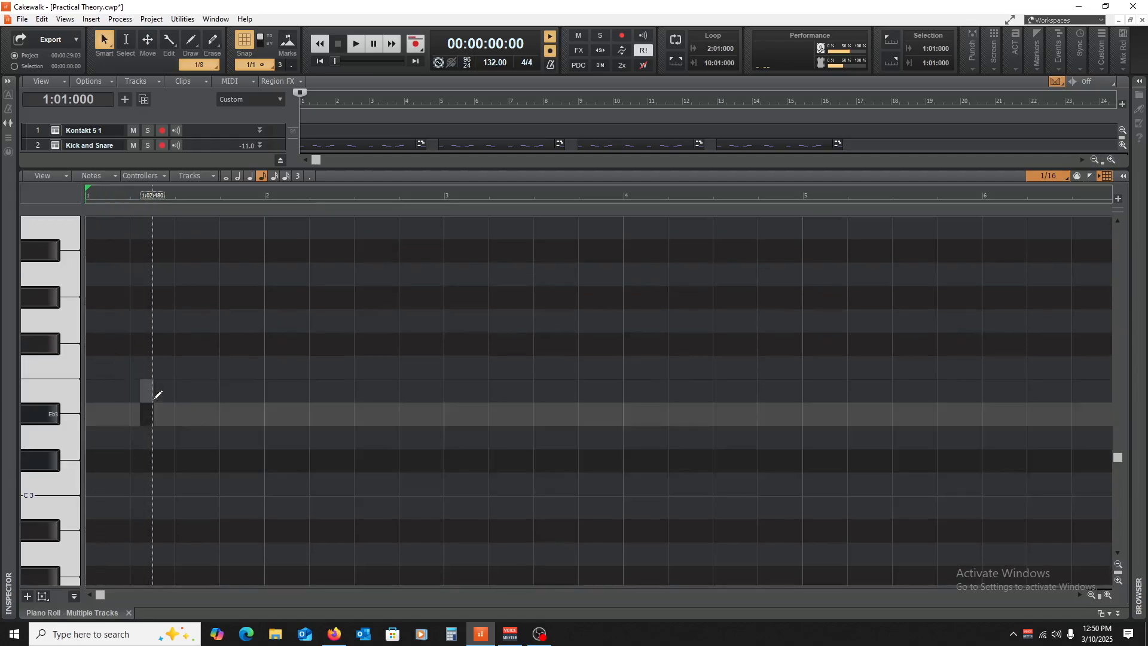
click(44, 433)
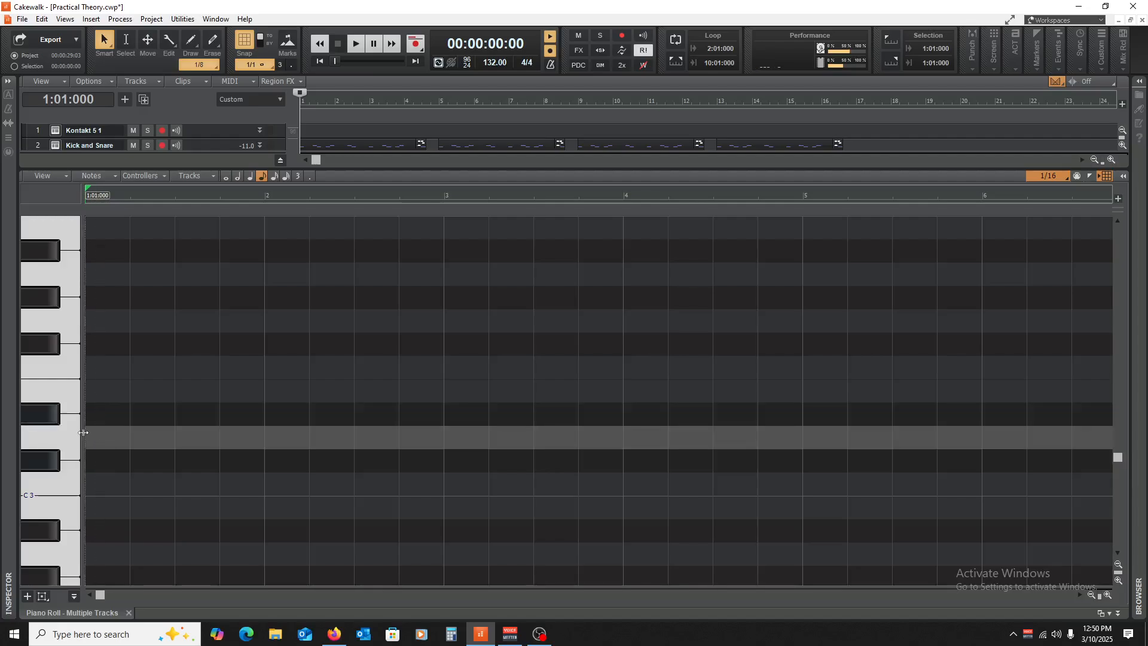
mouse_move(91, 428)
mouse_down()
mouse_move(123, 431)
mouse_move(108, 439)
mouse_move(149, 450)
mouse_move(264, 465)
mouse_up()
key(space)
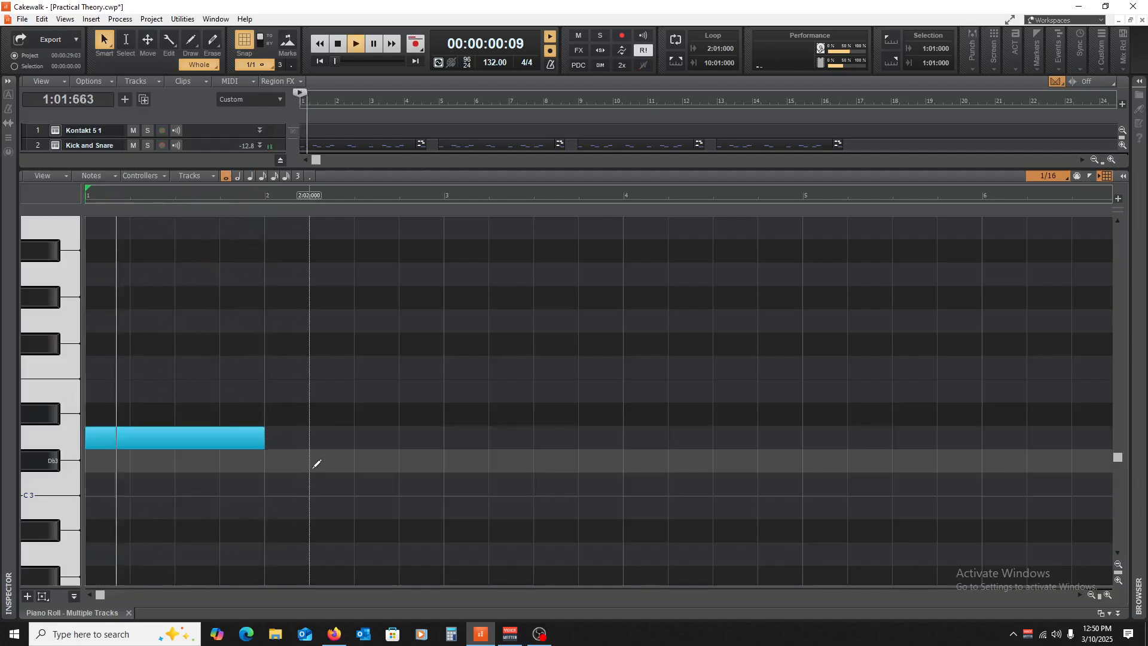
key(space)
- Copy the D3 note to F#3 in measure 2 and play both measures from the start
scroll(266, 472, up, 3)
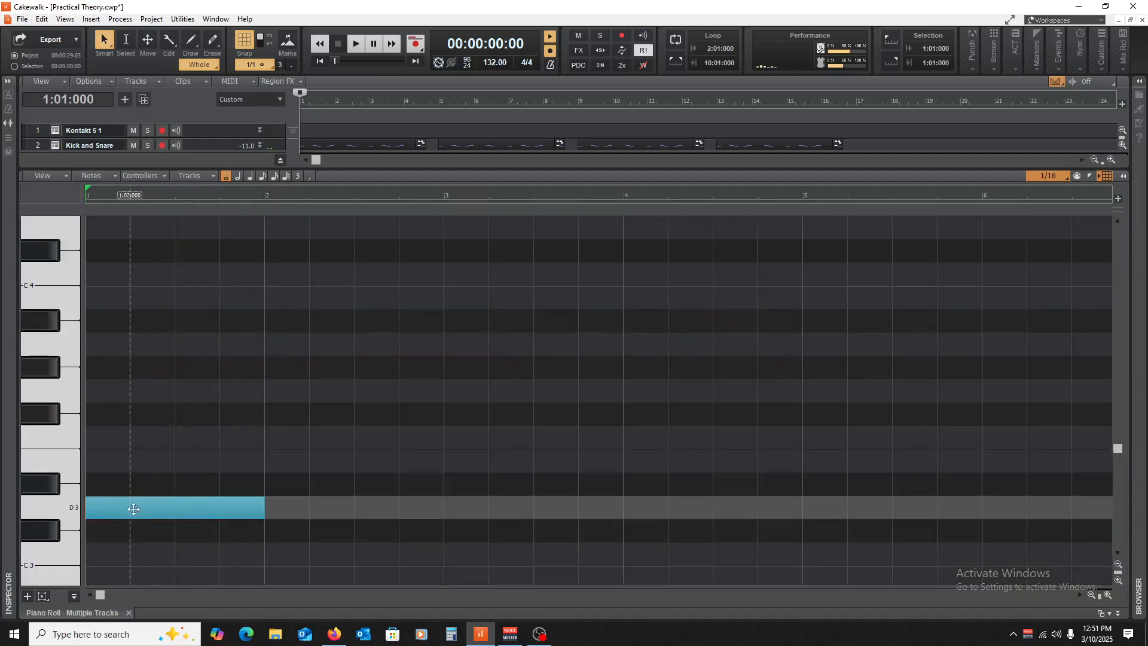
drag(134, 509, 311, 416)
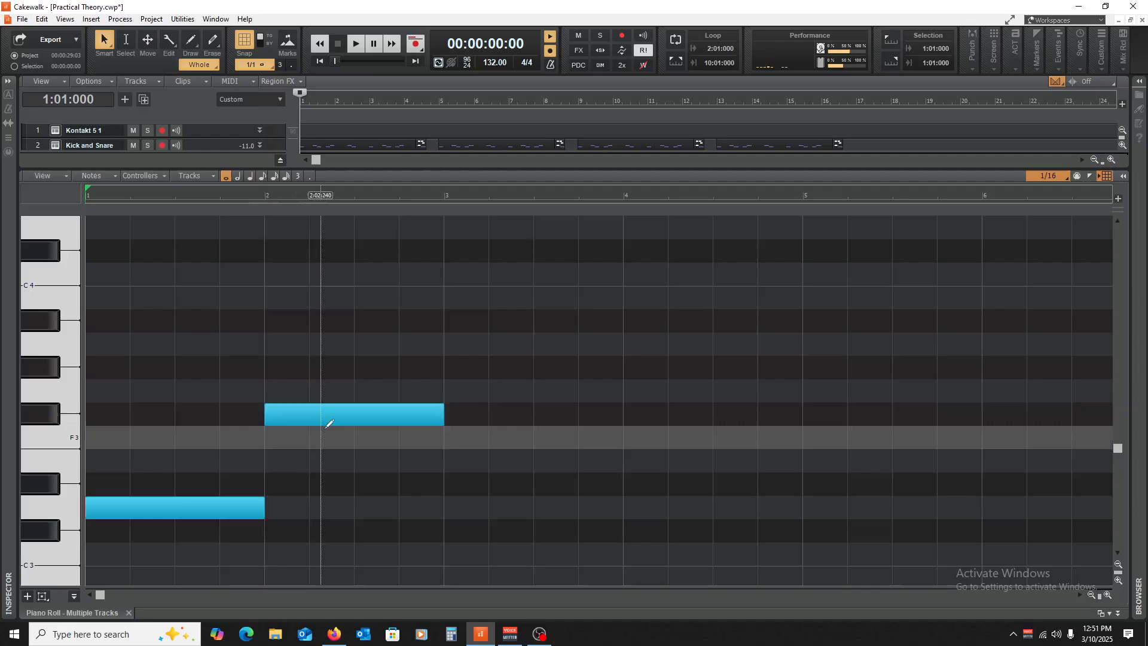
key(space)
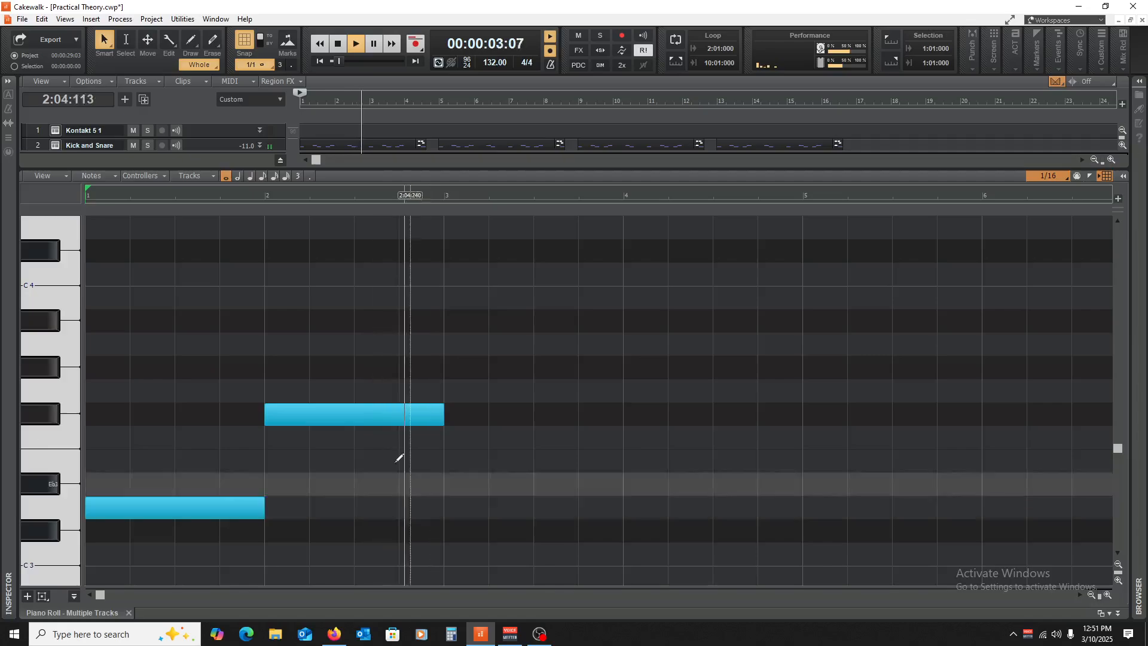
key(space)
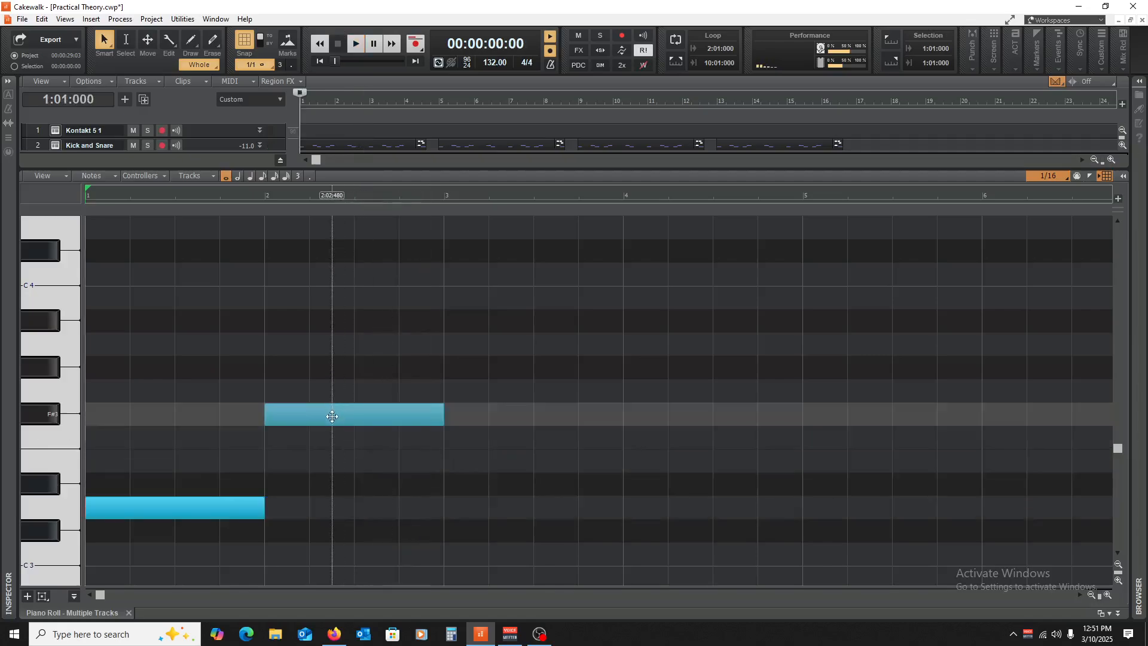
- Copy the whole-measure note to E3 in measure 3 and C#3 in measure 4, play the line and close the Piano Roll
drag(333, 416, 694, 533)
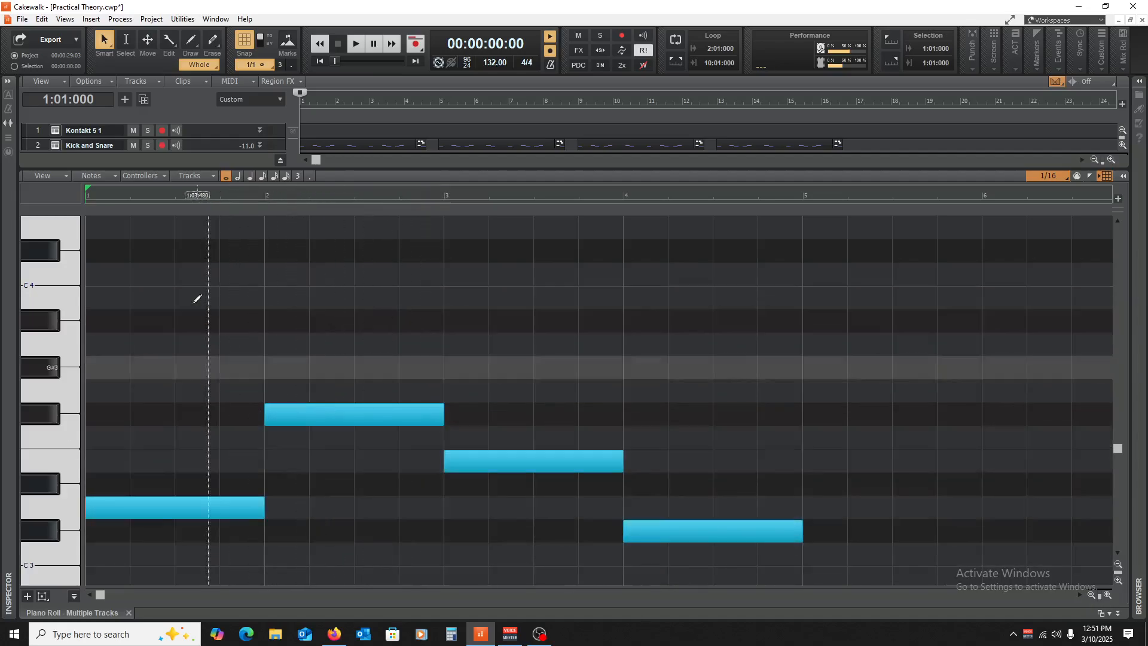
key(space)
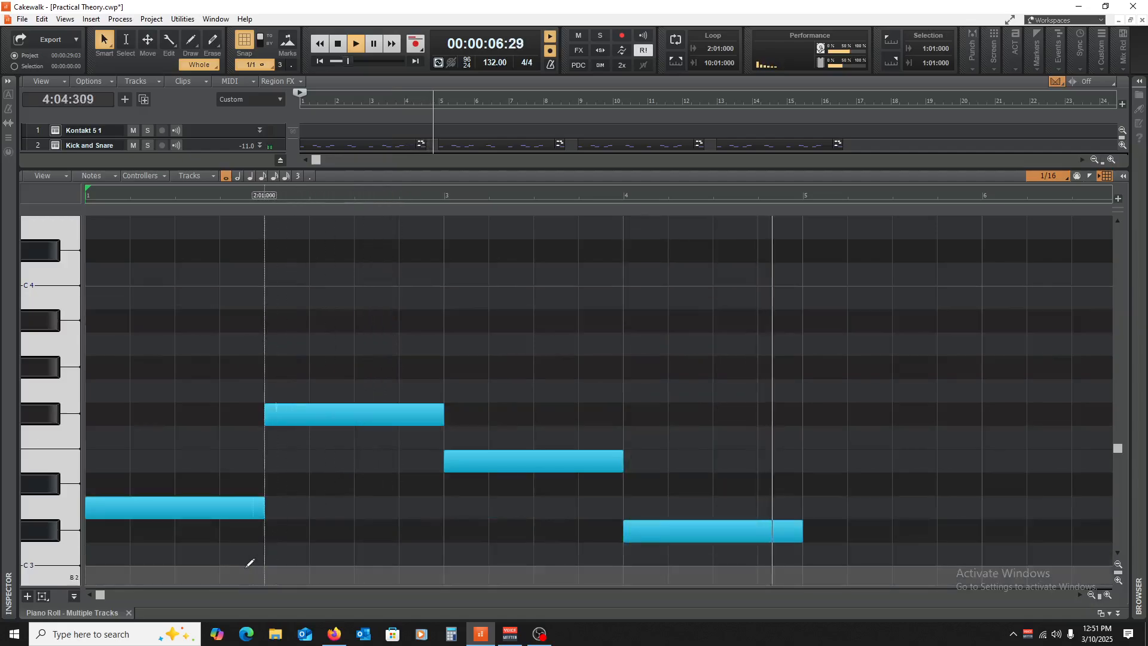
key(space)
click(129, 612)
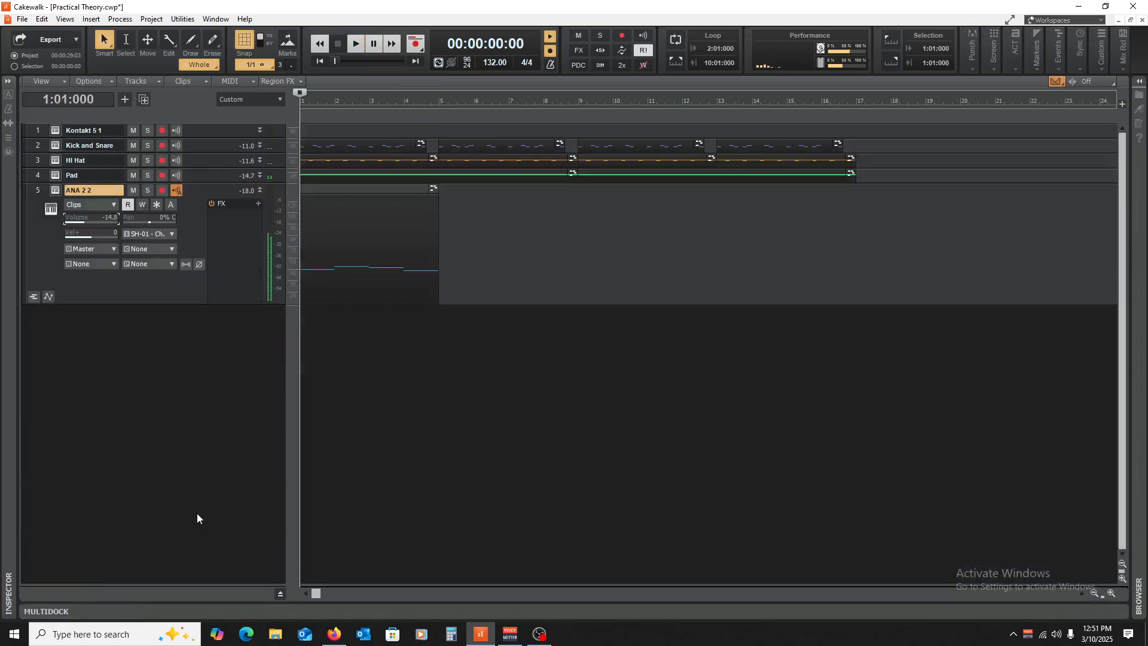
- Copy the four-measure bass clip so that it repeats through measure 16
click(337, 192)
drag(318, 192, 458, 209)
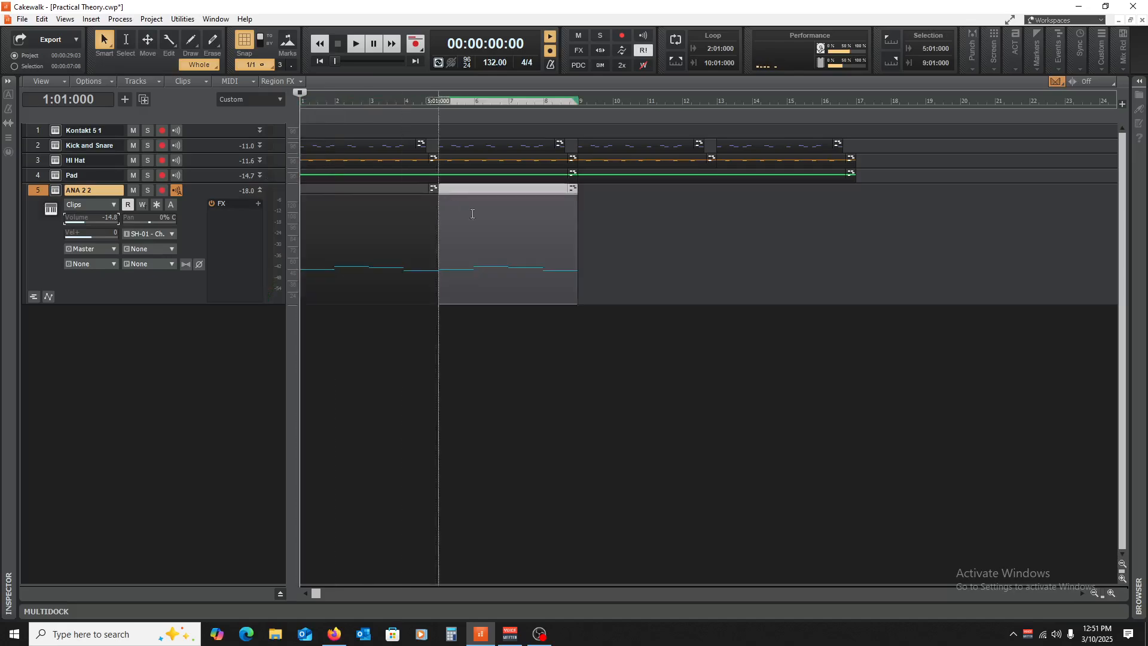
drag(652, 226, 366, 263)
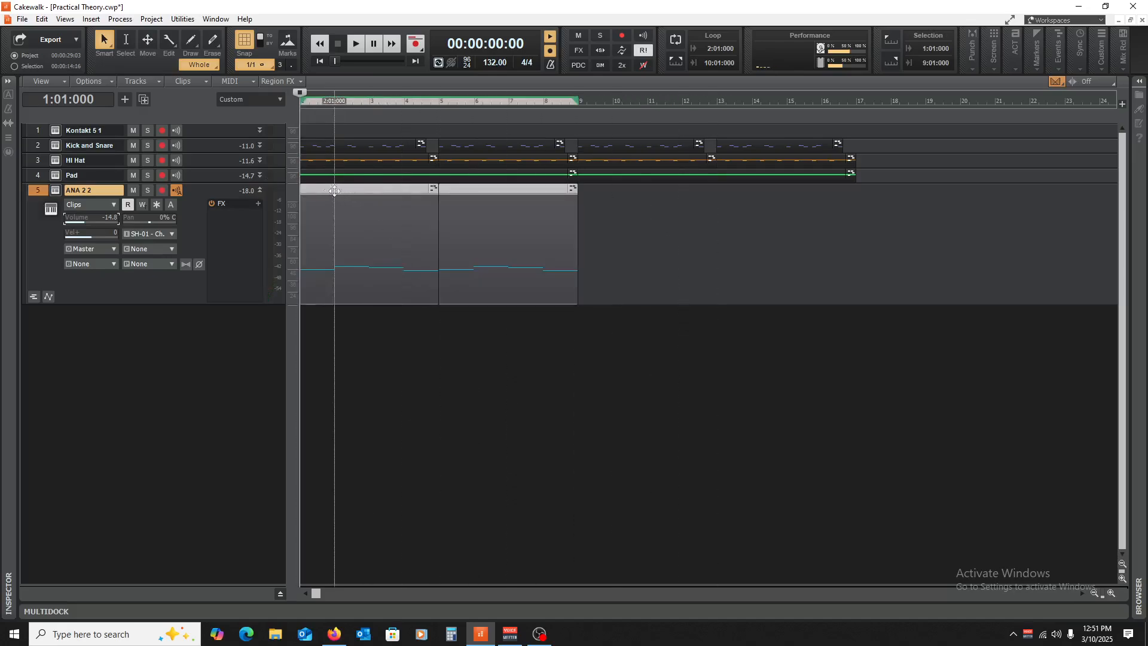
drag(334, 190, 615, 218)
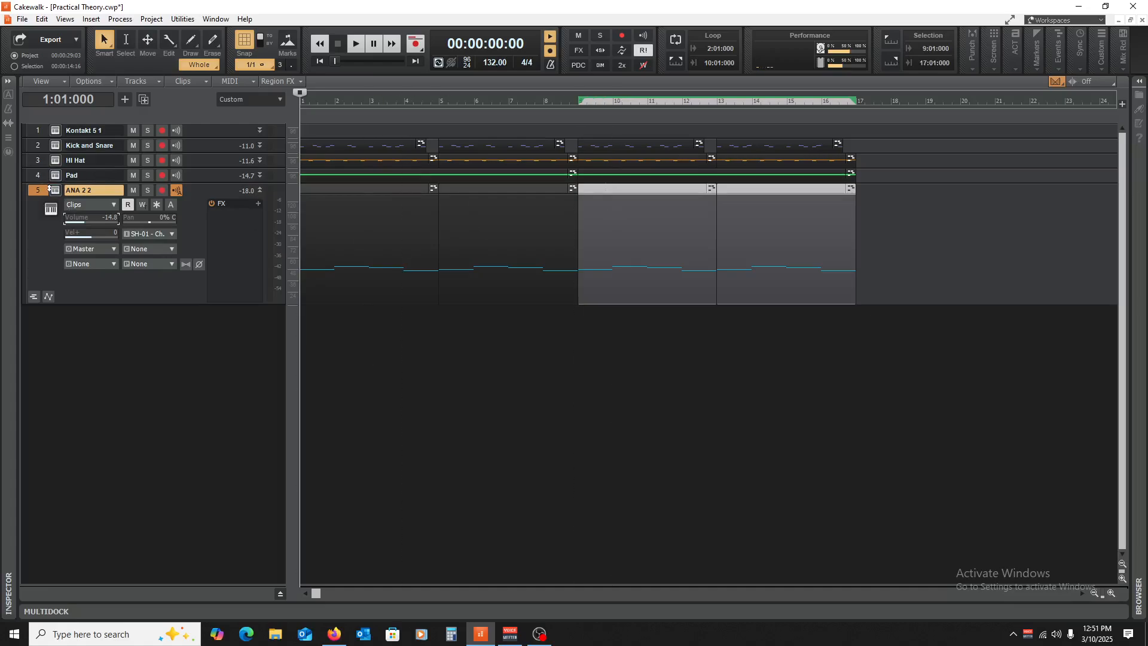
- Rename the ANA 2 2 track as Bass and move it above the Pad track
double_click(97, 188)
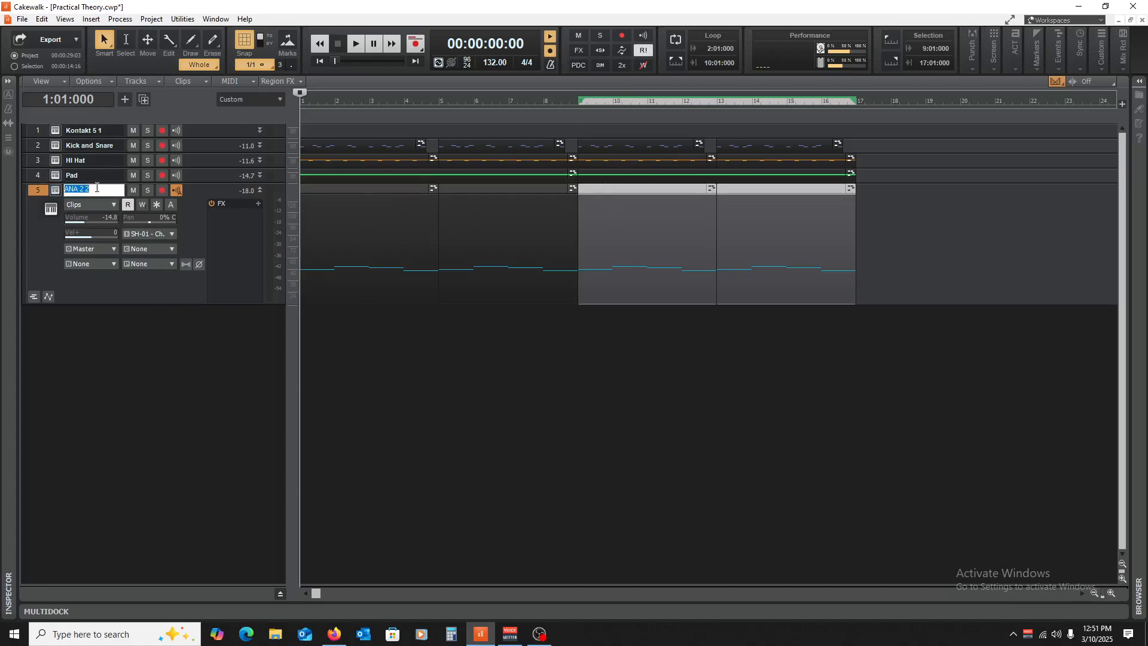
text(Bass)
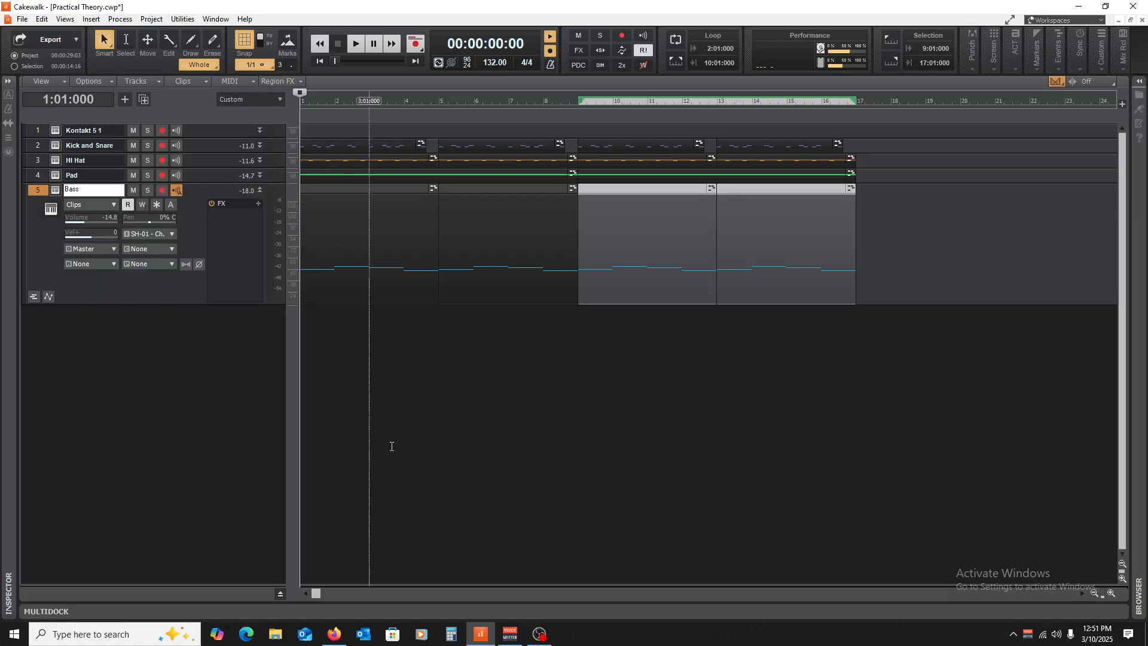
click(403, 411)
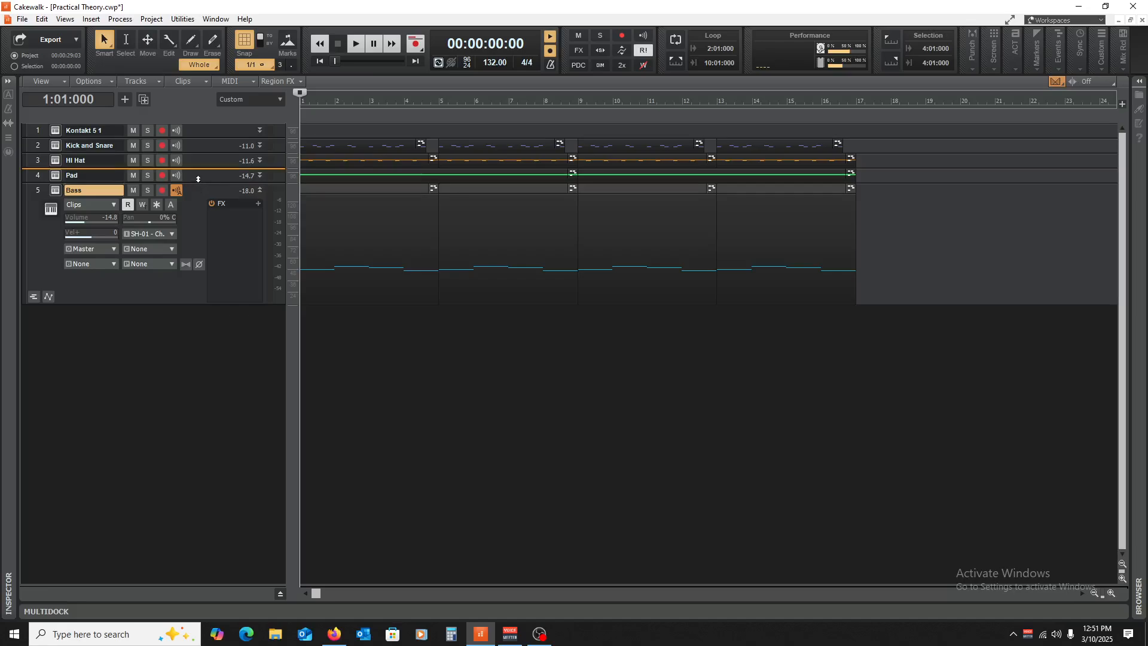
drag(199, 192, 171, 176)
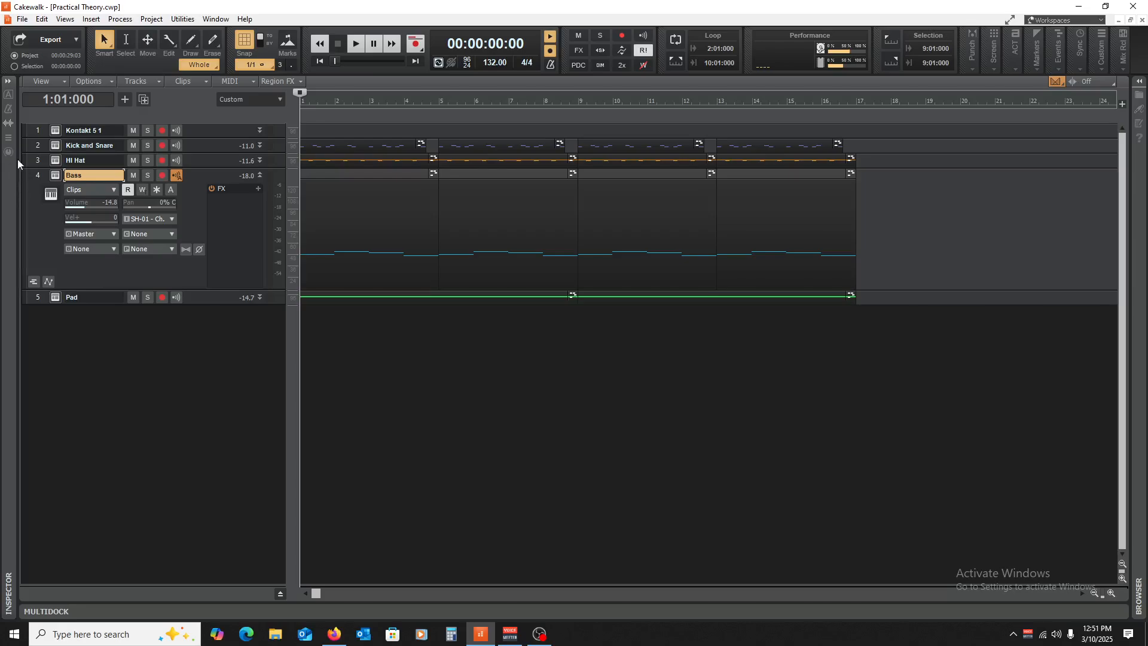
- Open the Bass track's synth without its preset browser, shorten the amp envelope attack slightly and play the arrangement
click(55, 176)
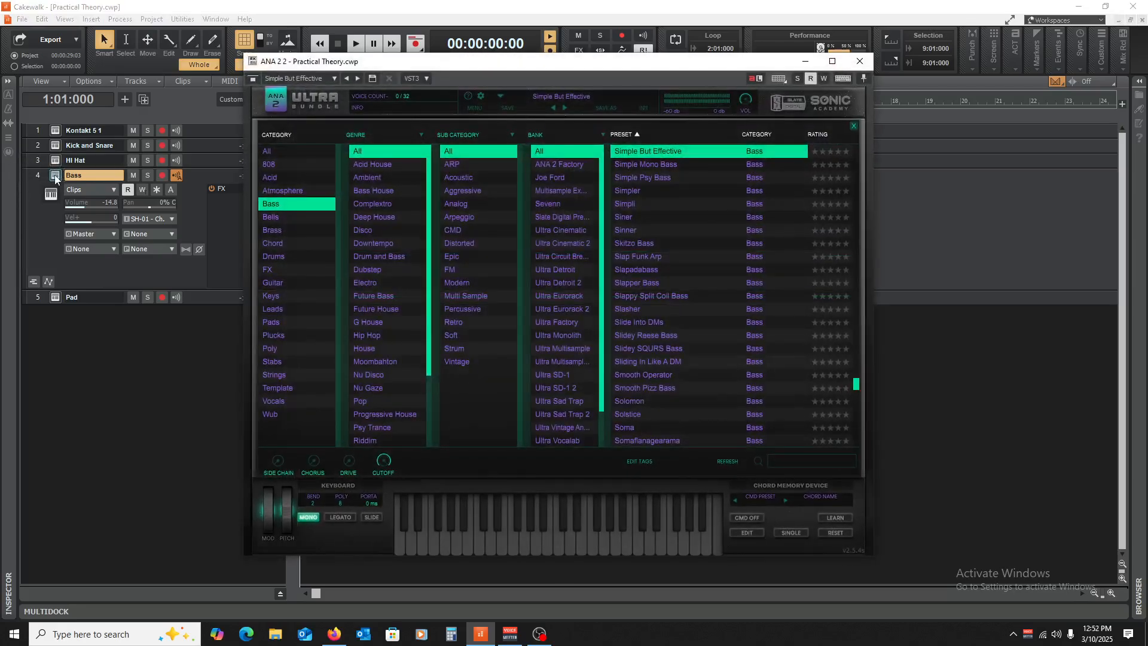
click(853, 125)
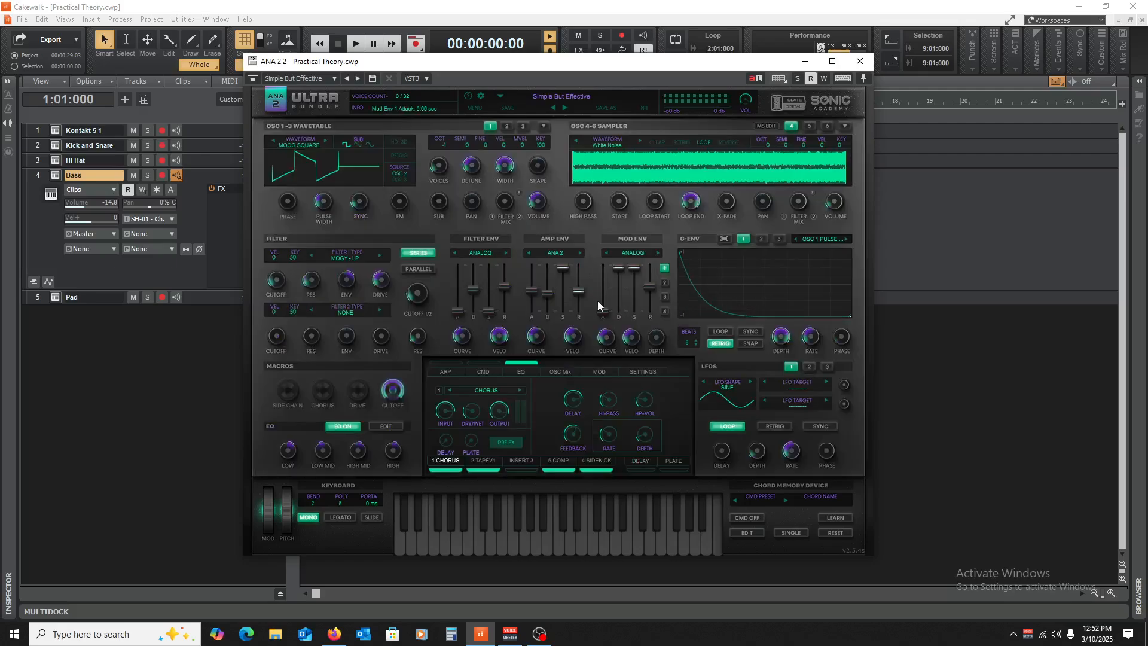
click(531, 294)
key(space)
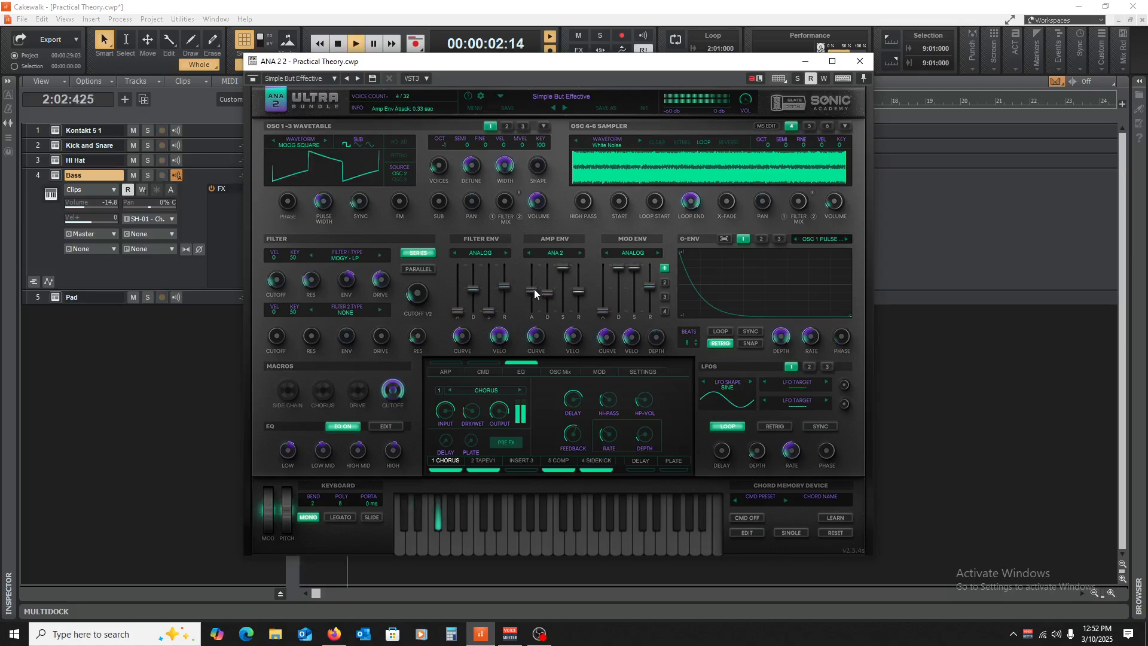
key(space)
drag(534, 292, 532, 301)
key(space)
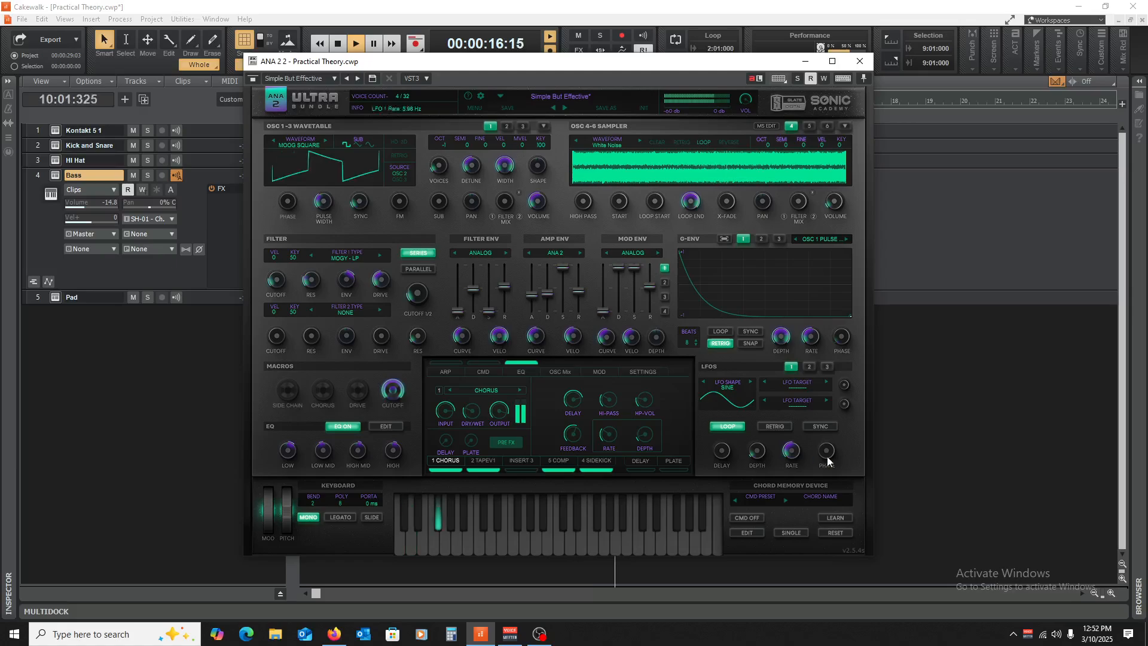
key(space)
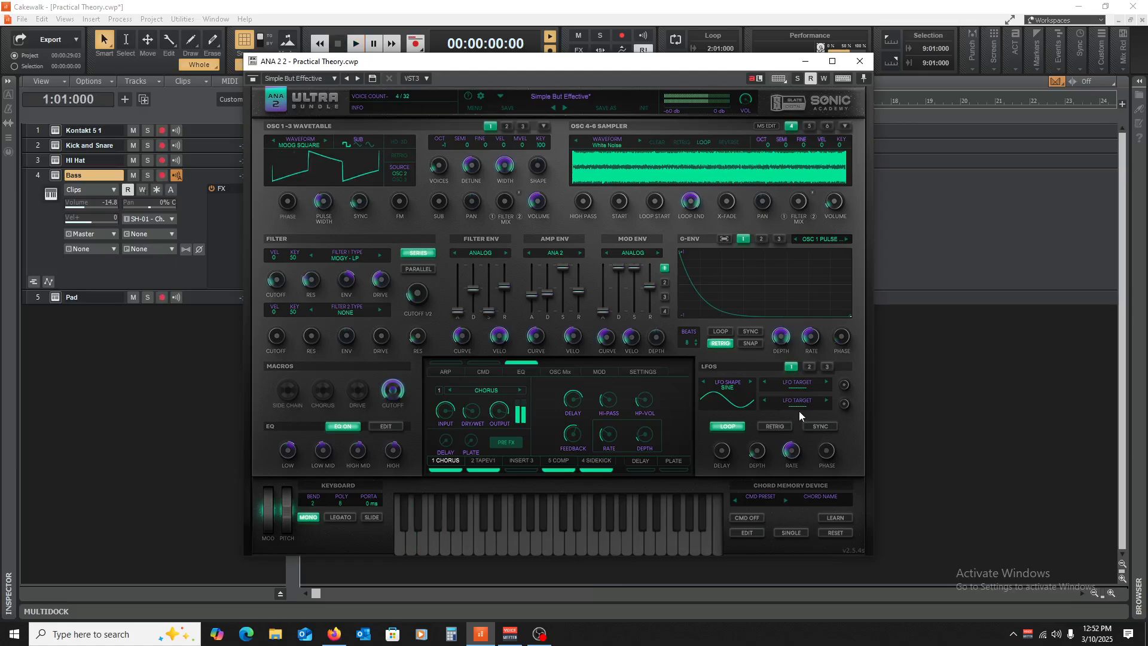
- Assign LFO 1 to Volume All with tempo sync, set its depth to about 16% and adjust its rate while checking playback
click(798, 385)
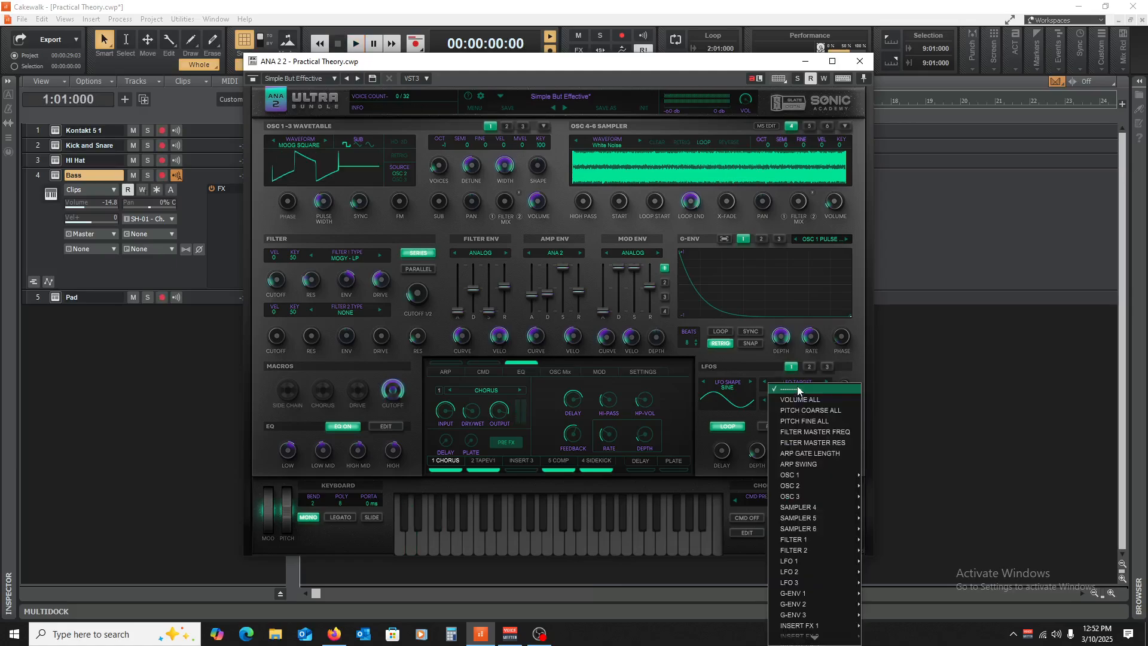
click(804, 396)
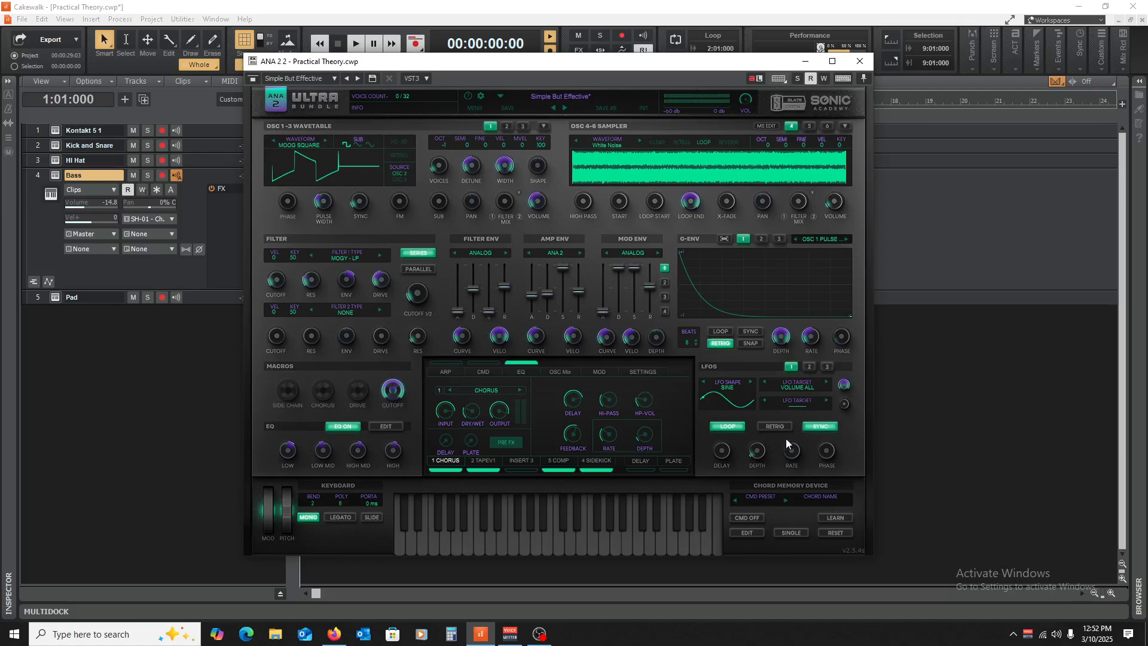
drag(758, 452, 794, 391)
drag(795, 383, 795, 393)
key(space)
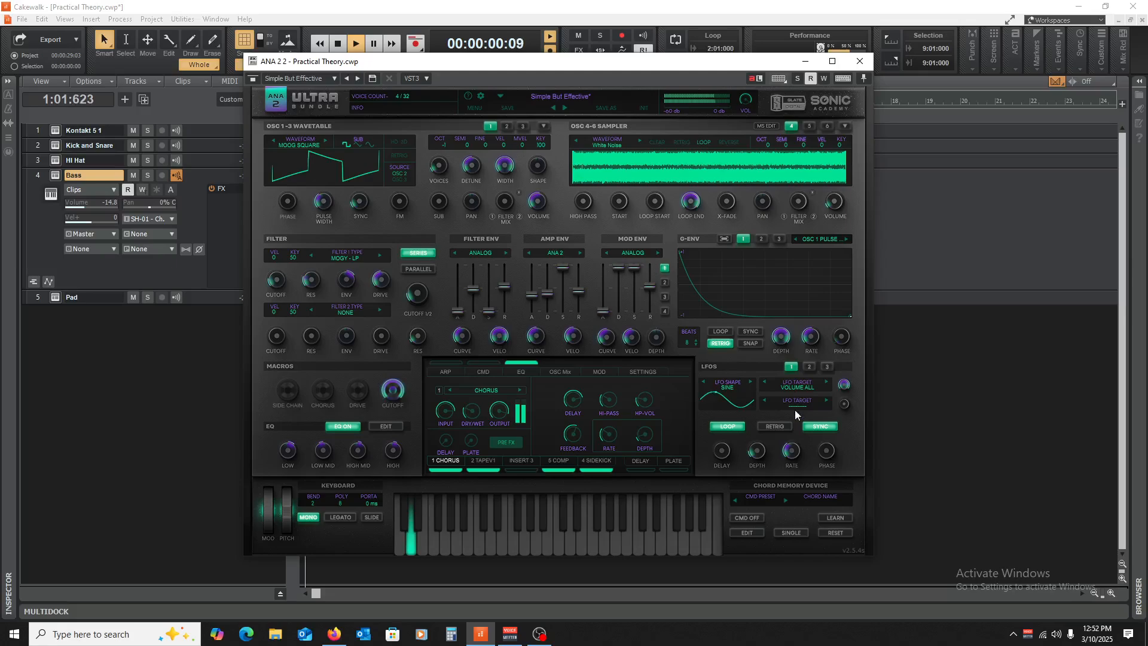
key(space)
drag(796, 448, 794, 449)
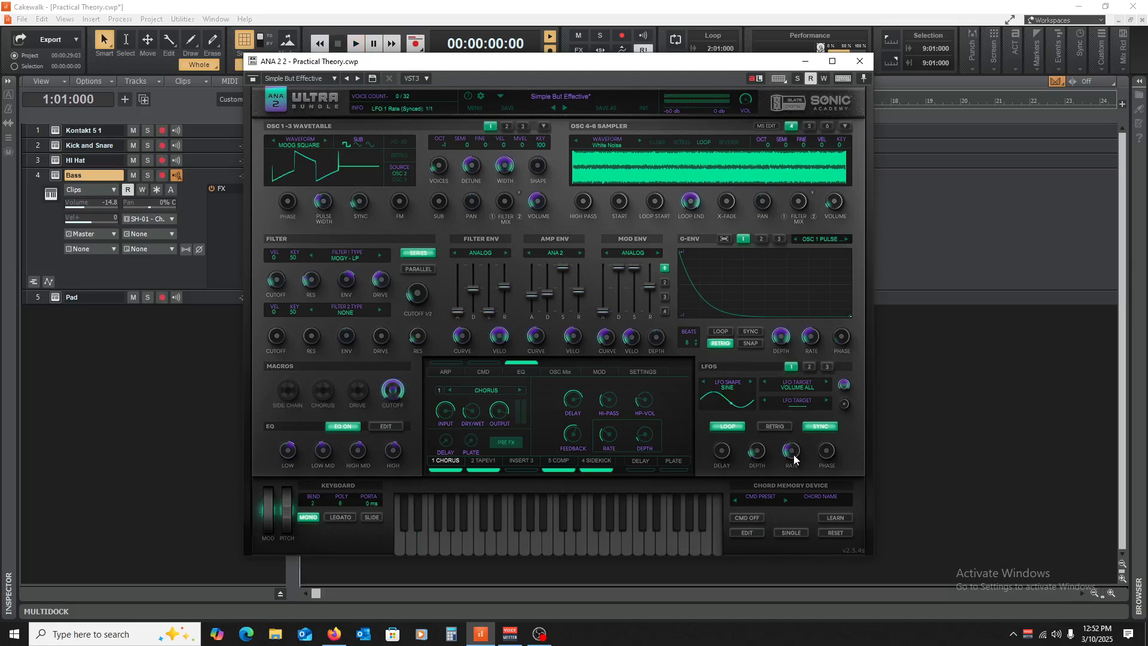
key(space)
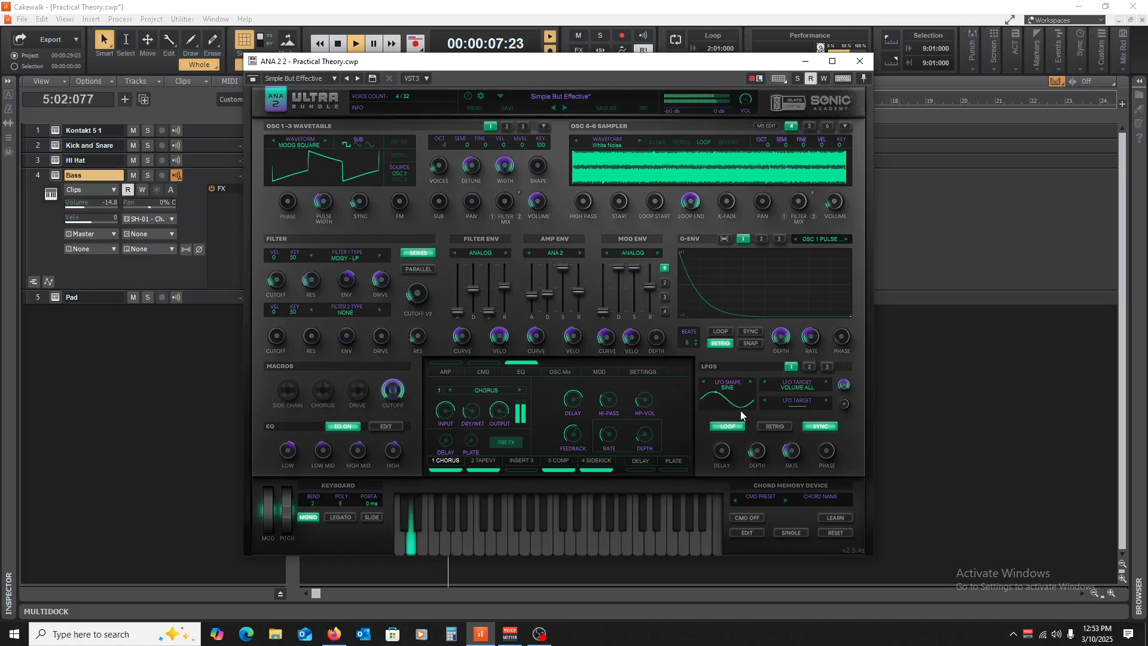
key(space)
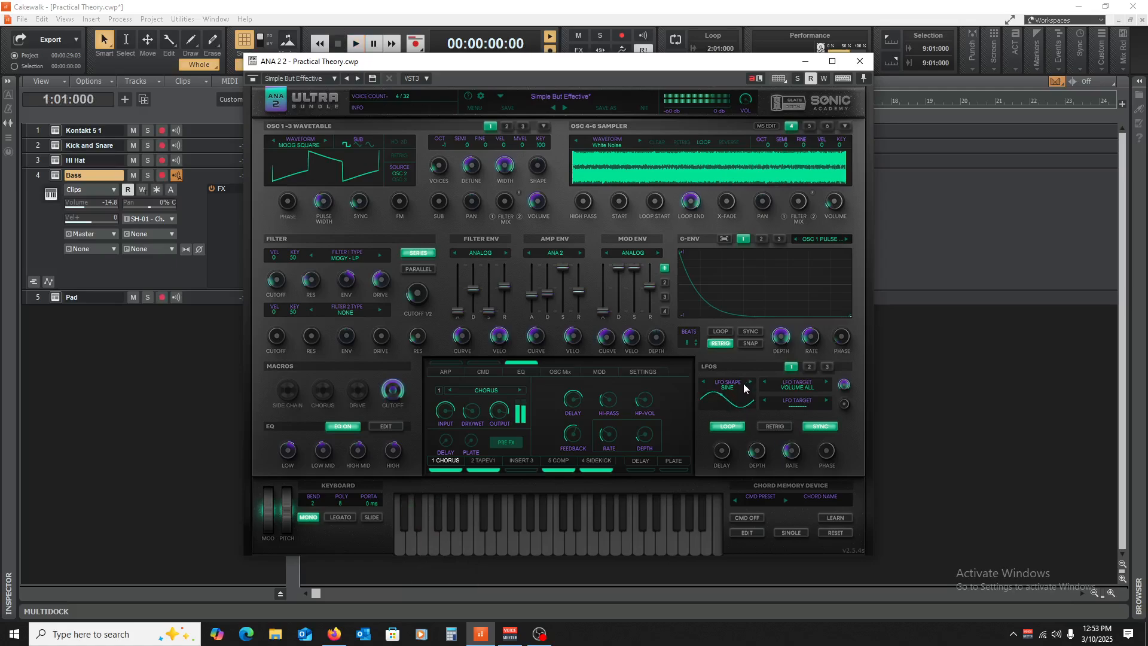
- Change the LFO 1 shape to Sine Mono and raise its depth during playback
click(744, 383)
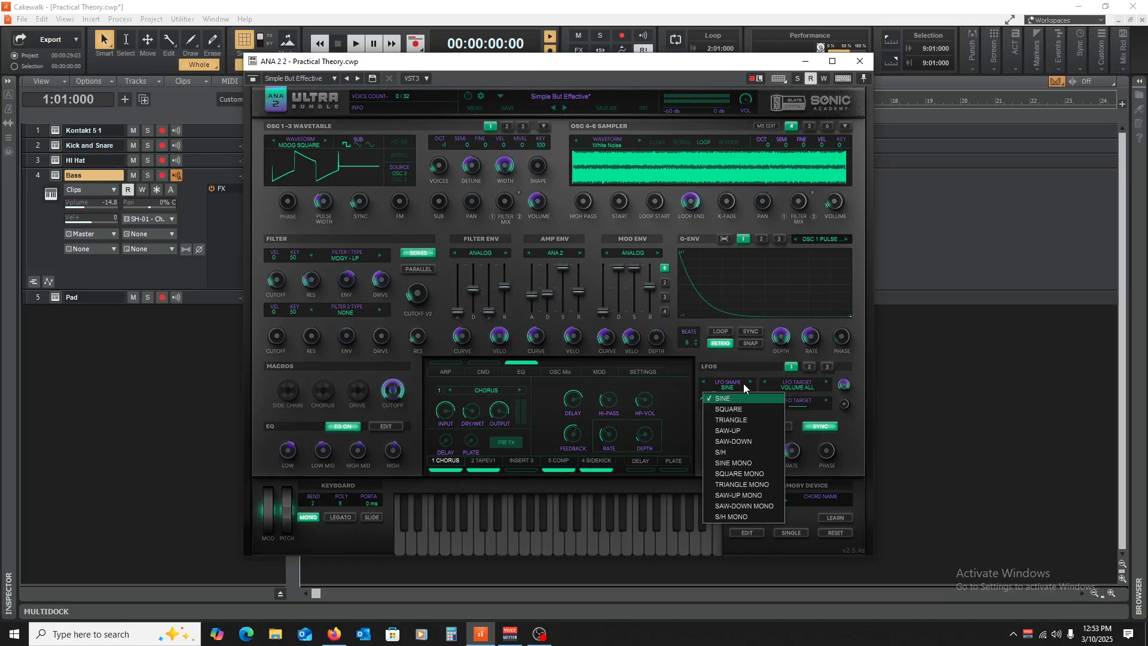
click(745, 460)
key(space)
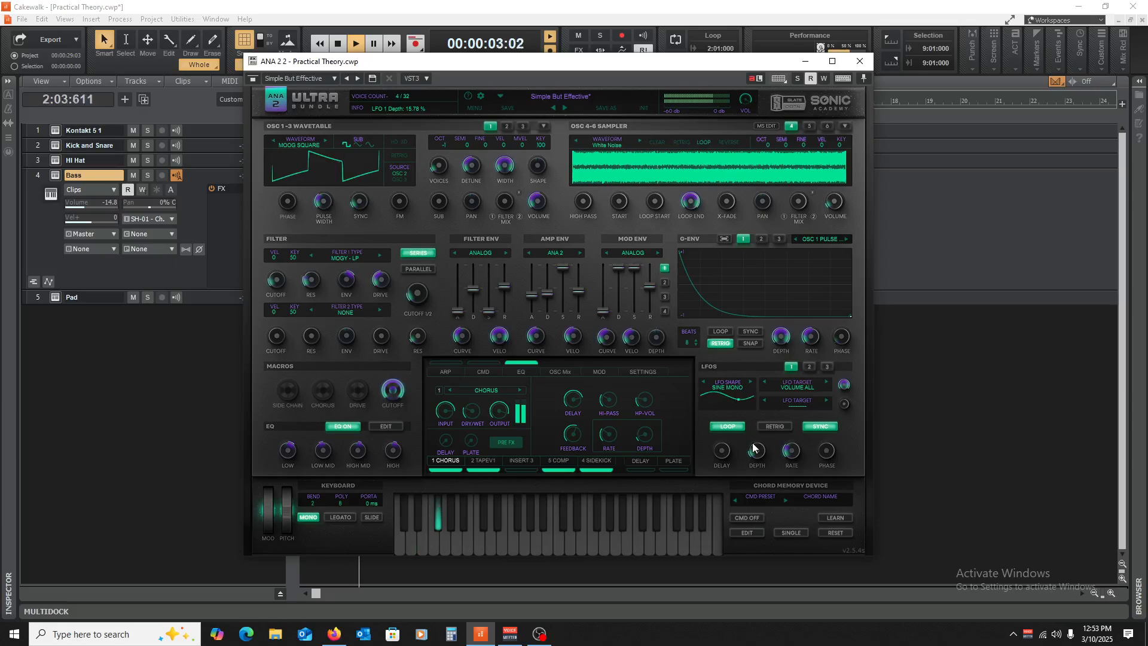
drag(752, 455, 748, 306)
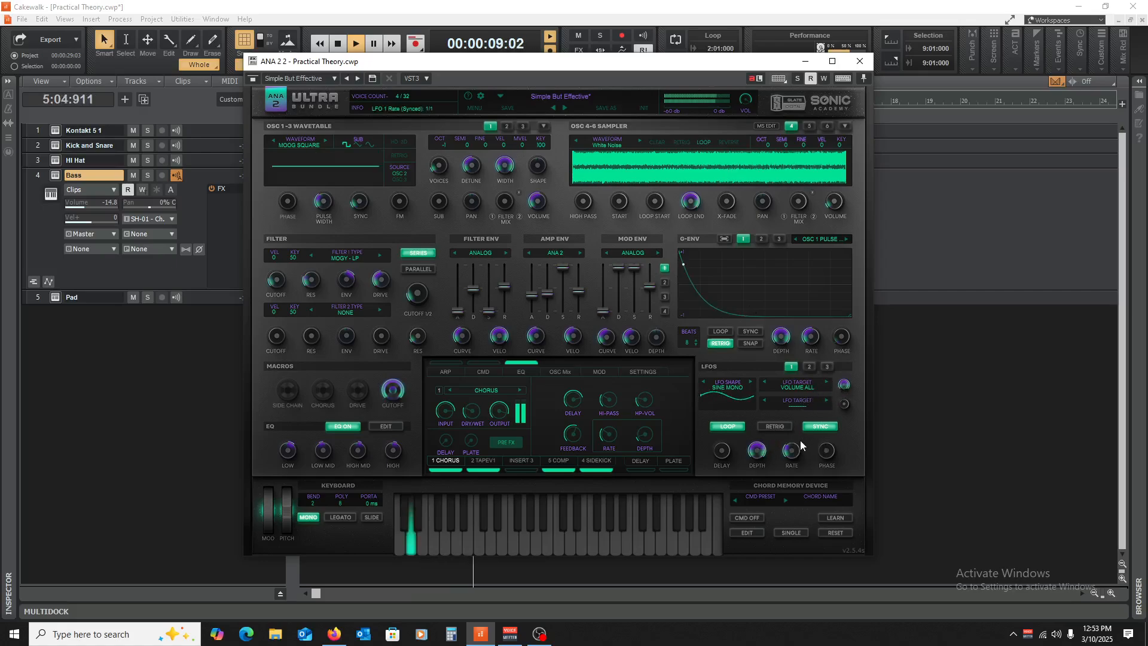
key(space)
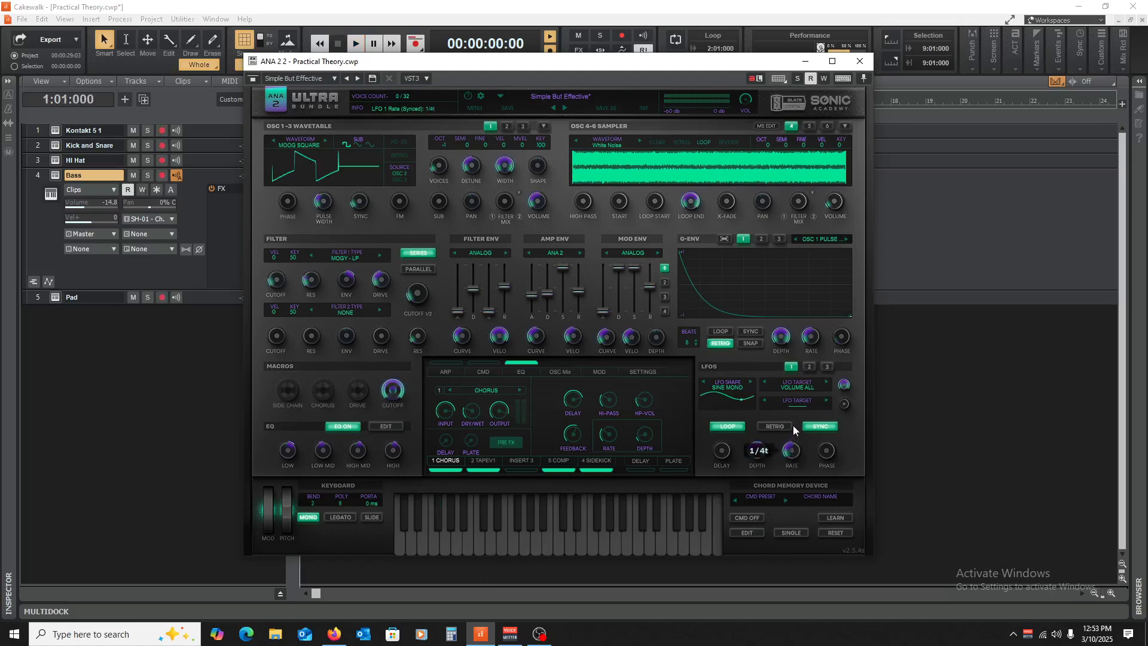
- Adjust the LFO 1 synced rate, reduce its depth and Volume All amount during playback, and close the synth window
scroll(793, 455, up, 3)
key(space)
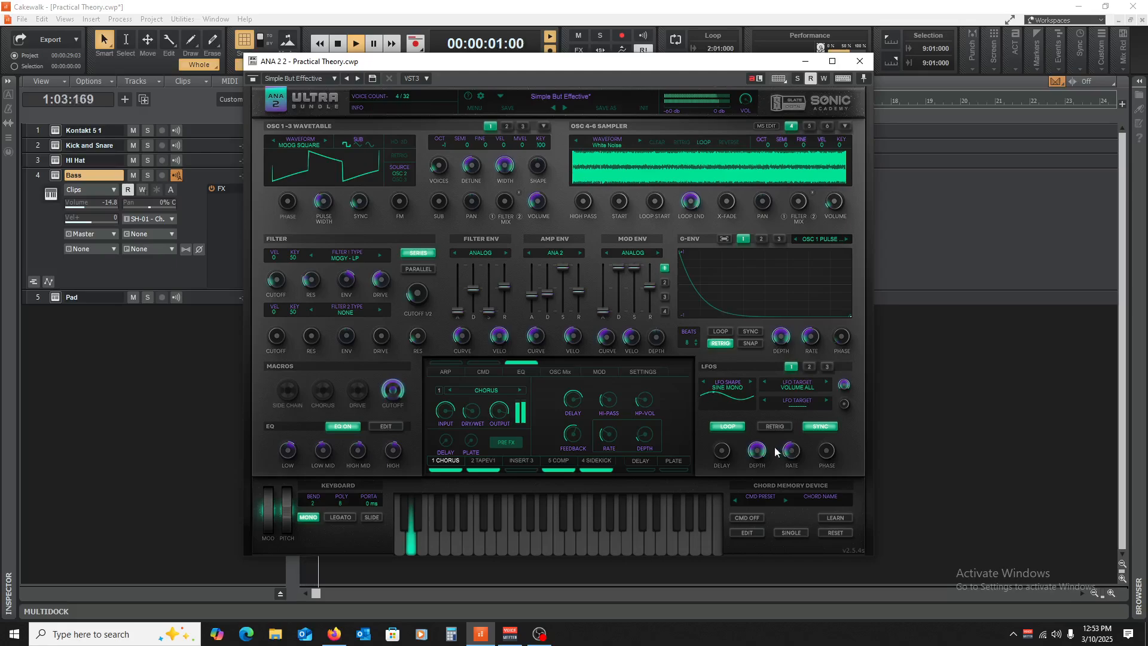
drag(776, 452, 766, 496)
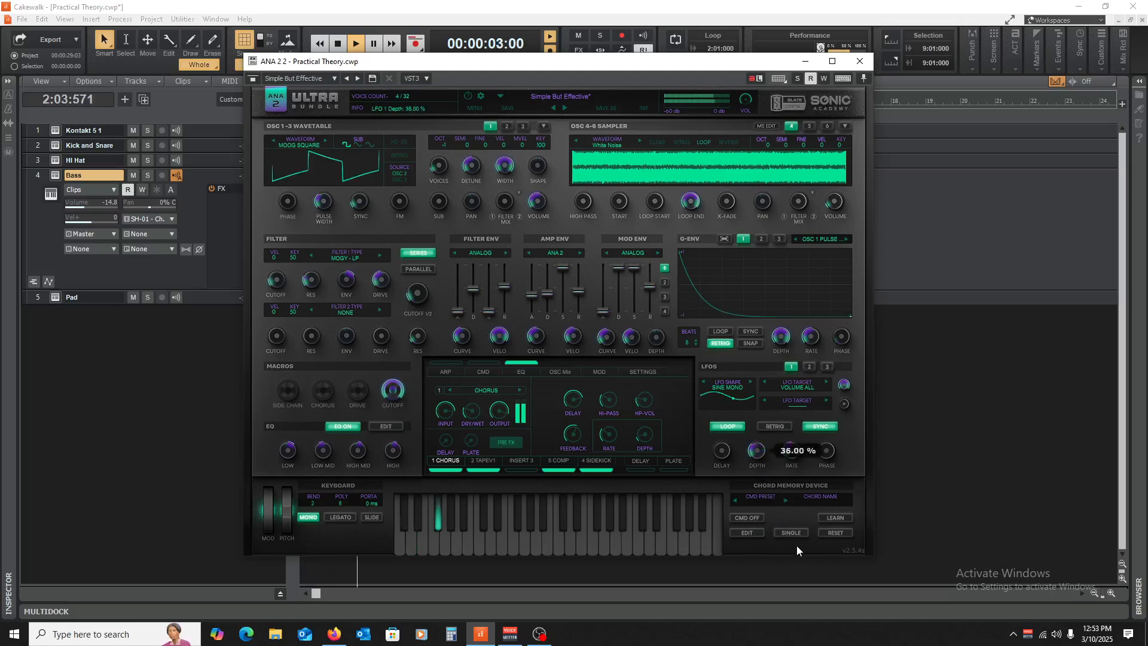
drag(796, 545, 815, 566)
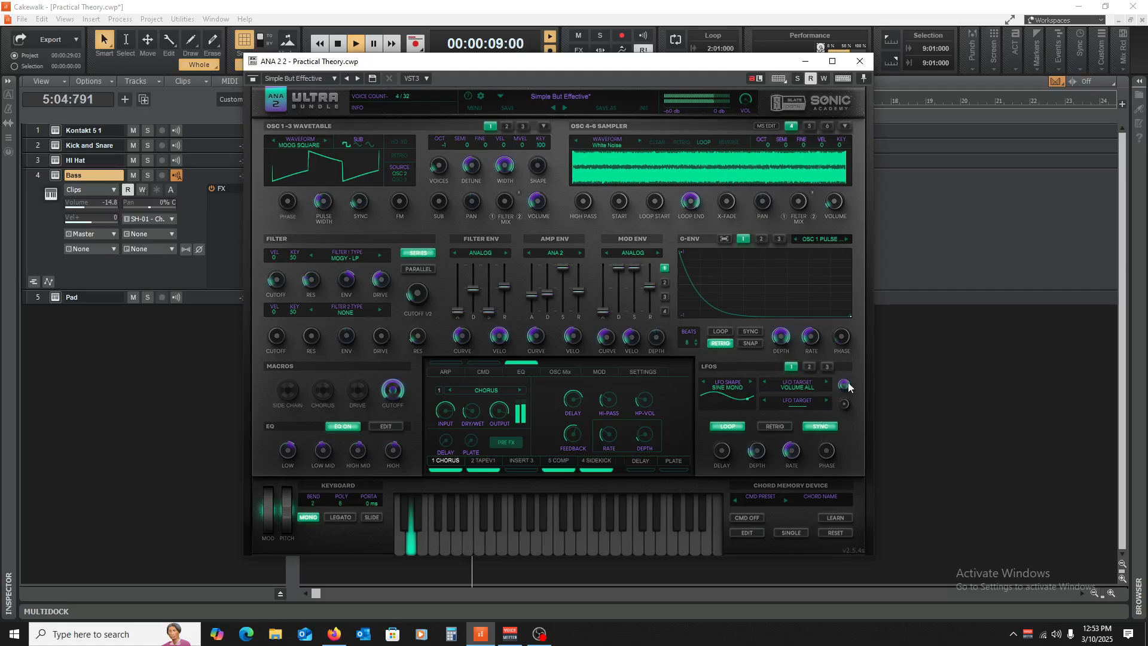
drag(849, 386, 850, 393)
drag(857, 435, 859, 439)
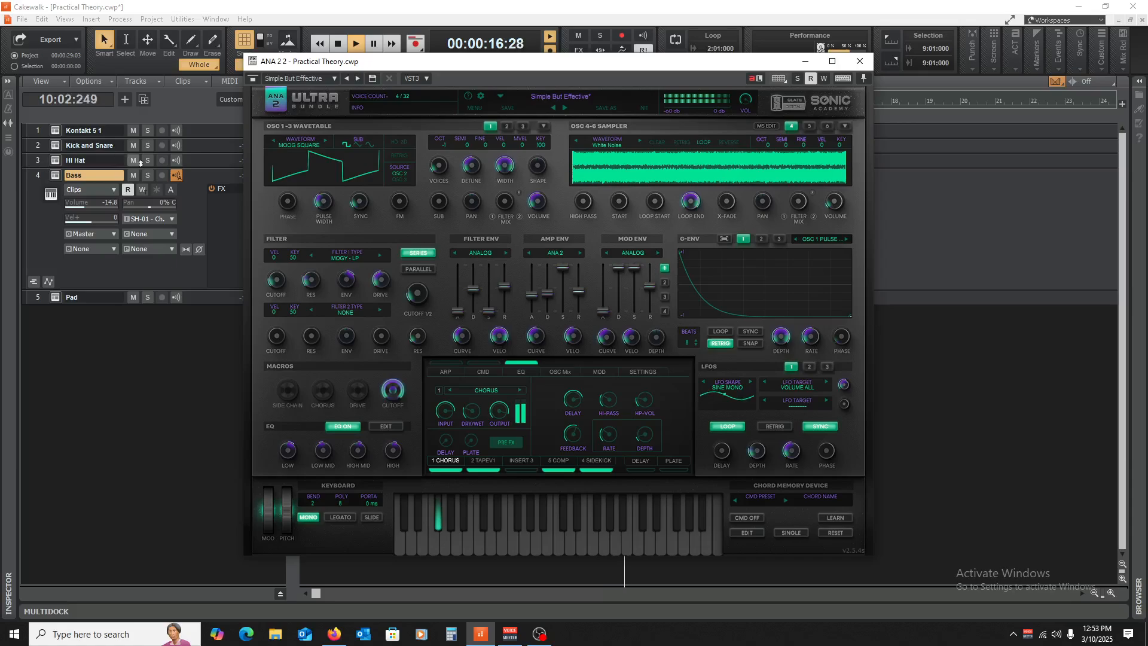
key(space)
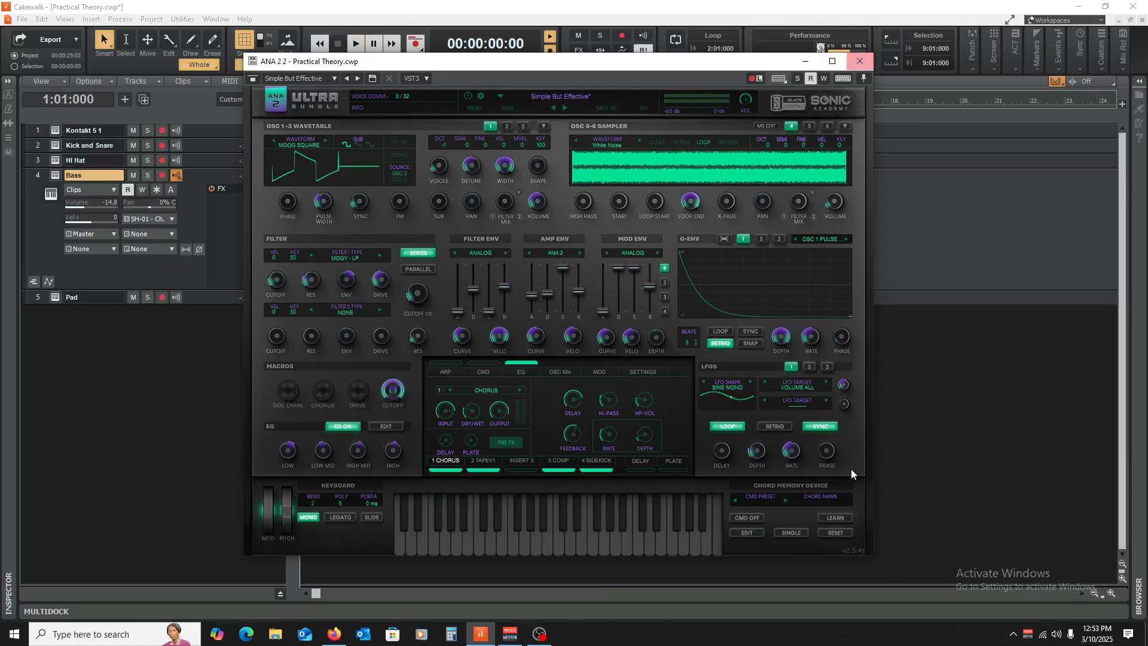
click(857, 62)
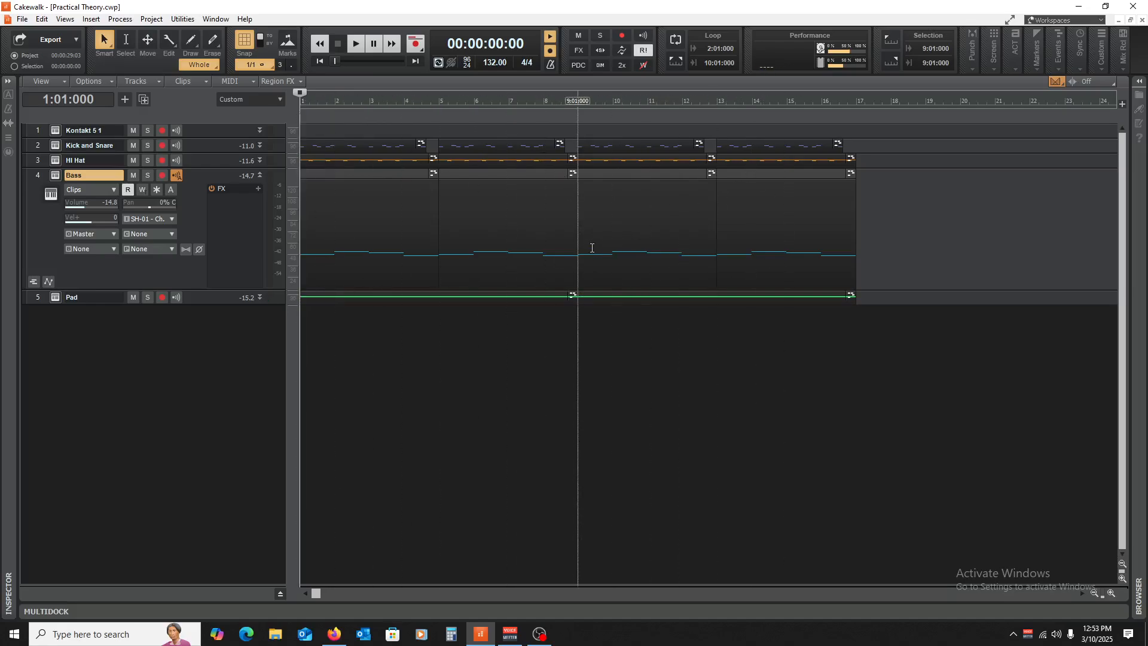
- Collapse the Bass track, solo it for a short playback, and expand it again without solo
click(260, 173)
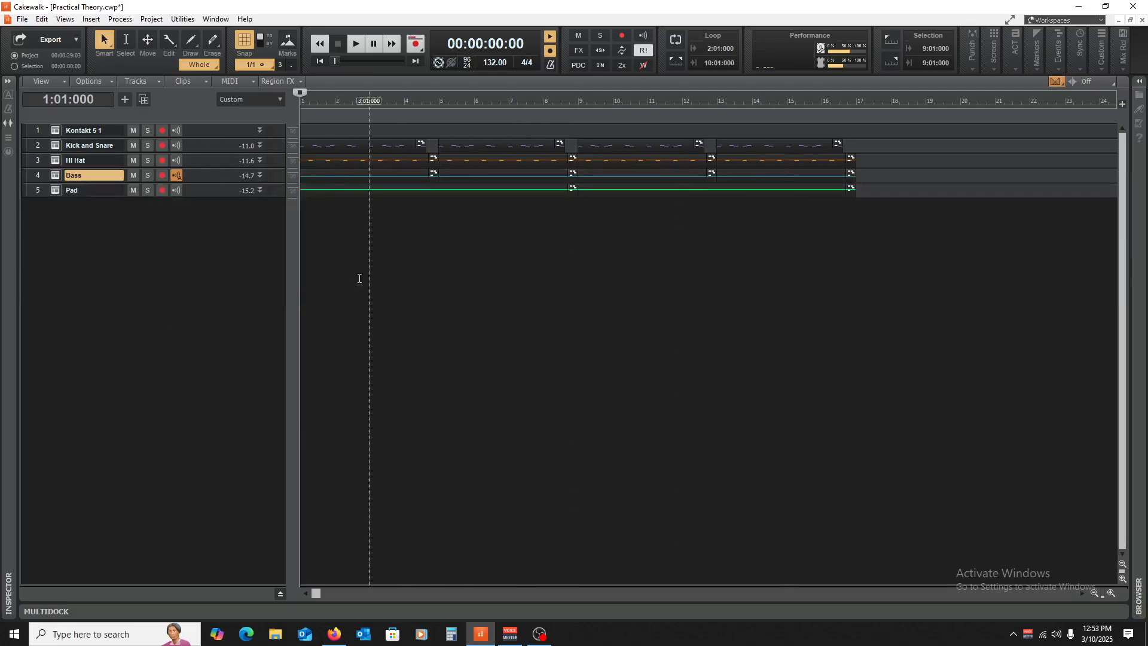
click(147, 176)
key(space)
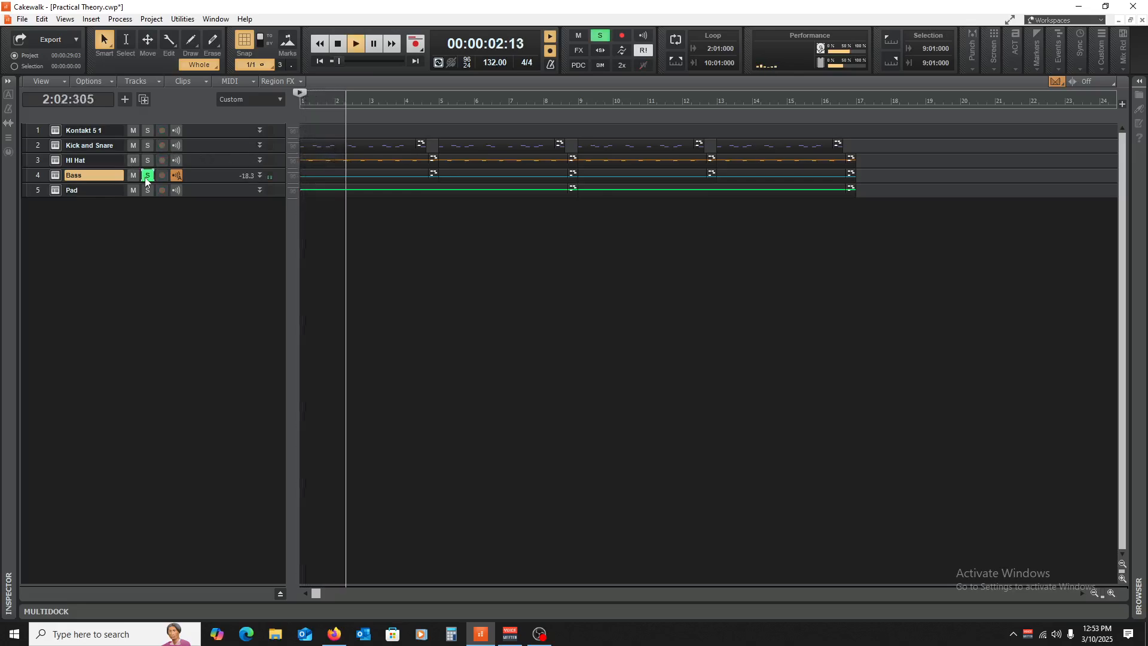
key(space)
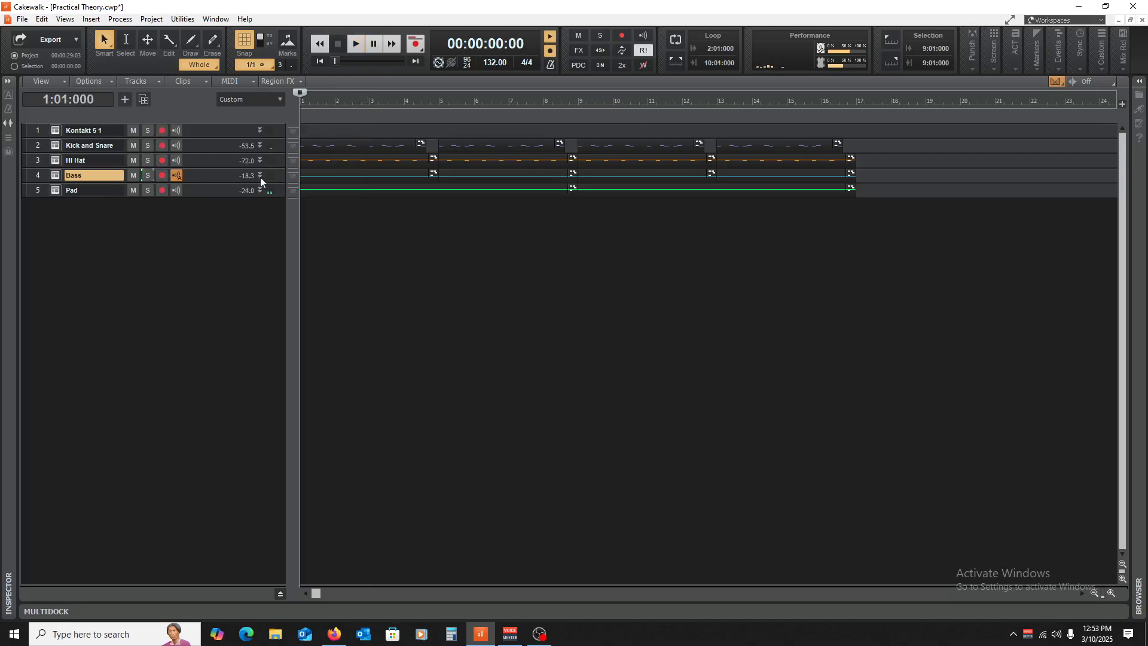
double_click(196, 181)
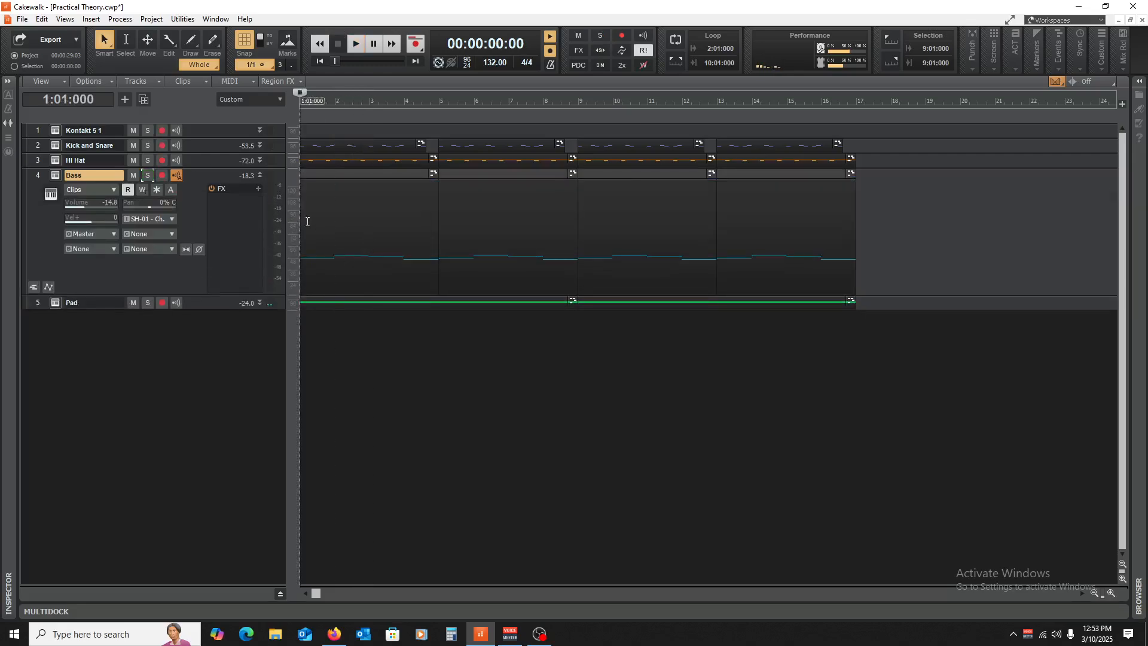
- Raise the bass synth's LFO 1 depth and fine-tune it during playback, comparing the Bass track soloed and in the full mix
click(56, 175)
key(space)
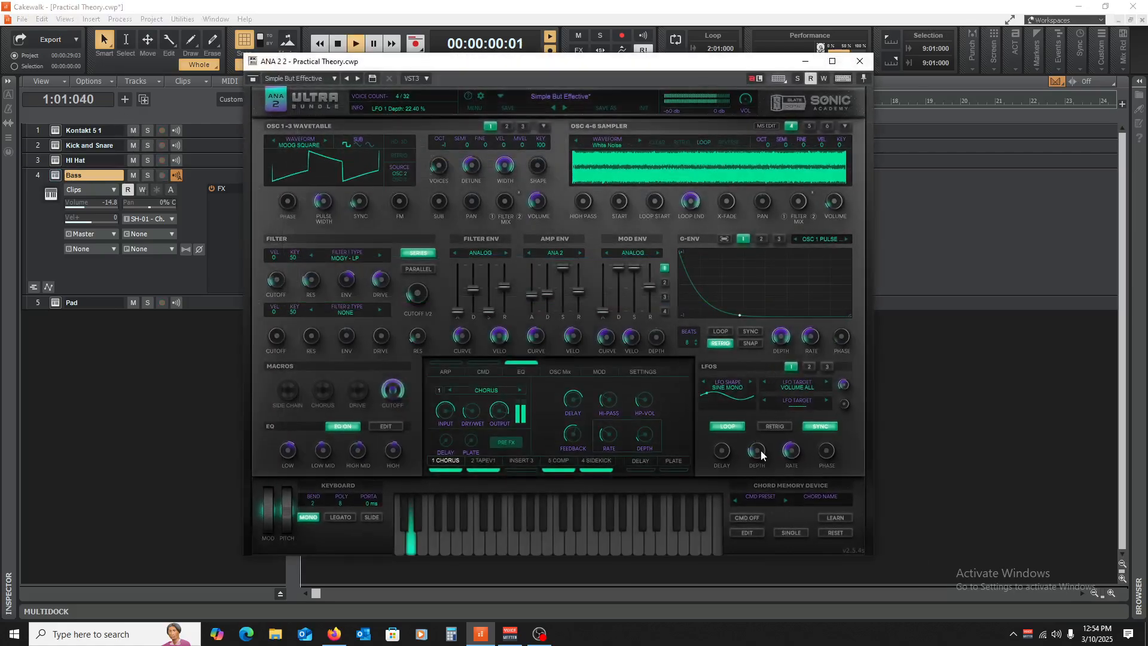
drag(757, 417, 773, 327)
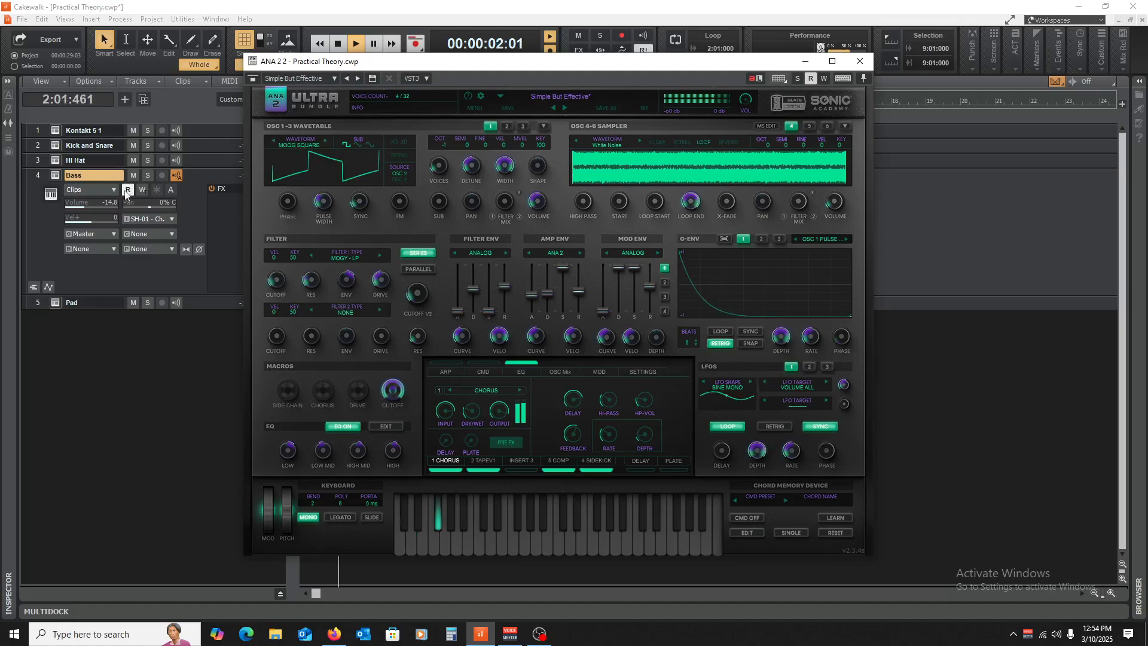
click(148, 175)
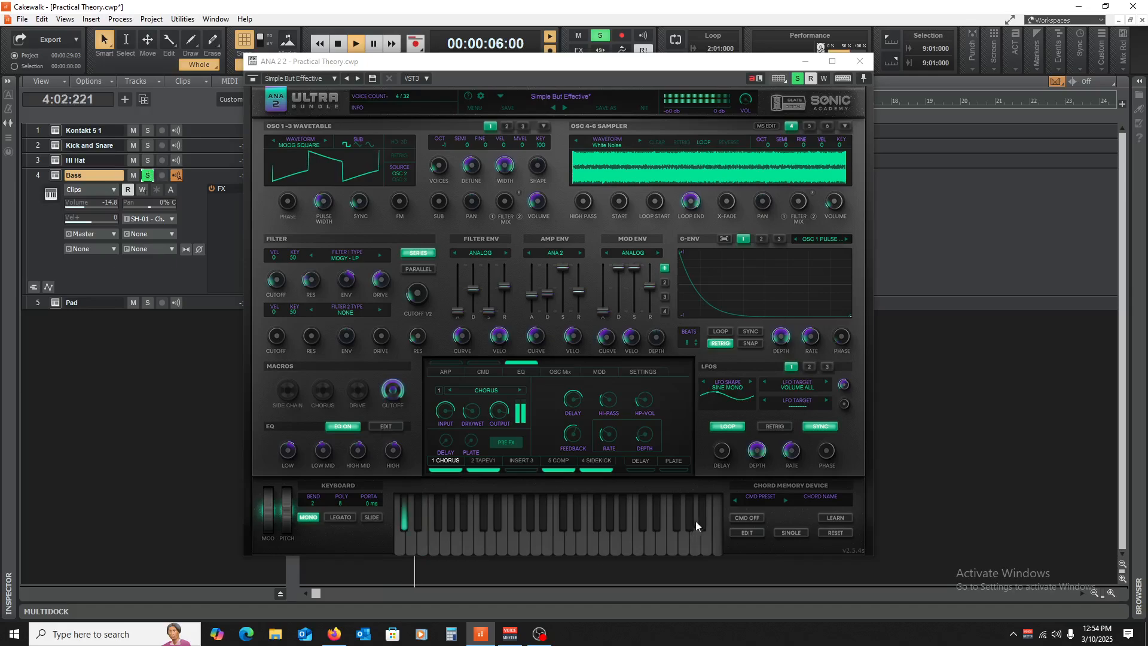
drag(753, 454, 774, 515)
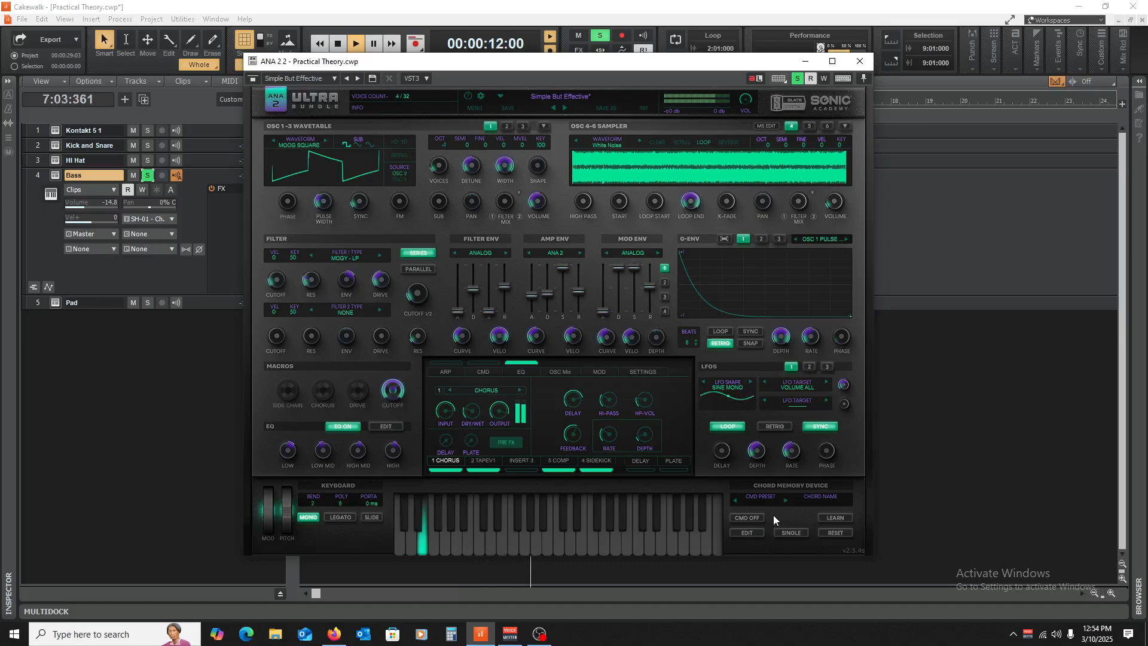
click(148, 176)
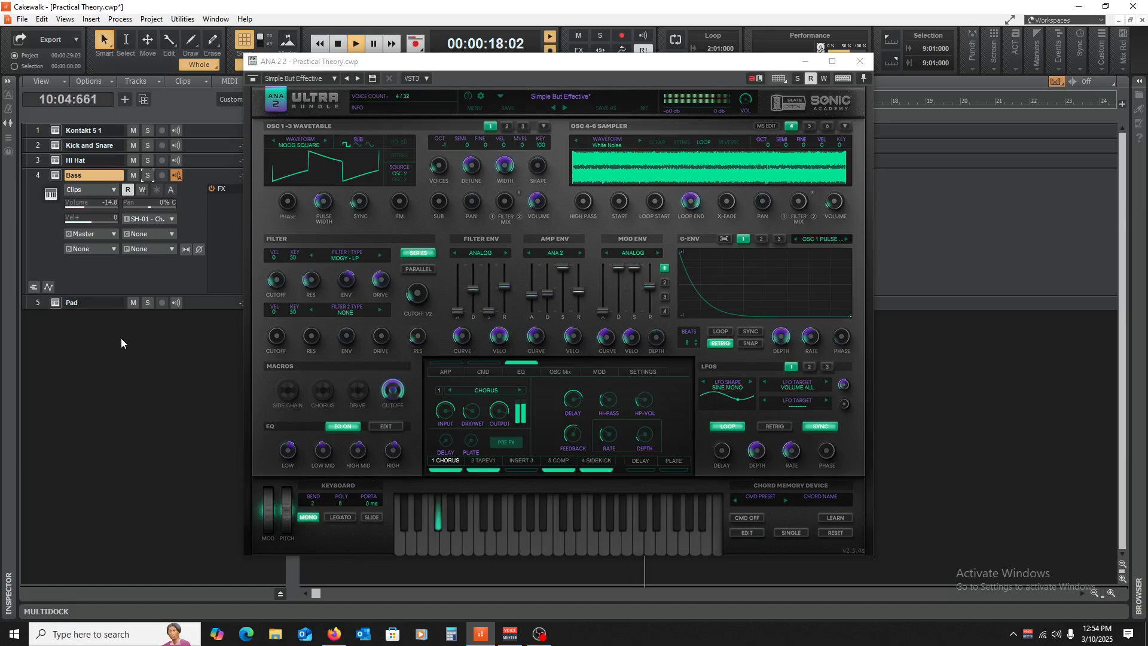
click(860, 61)
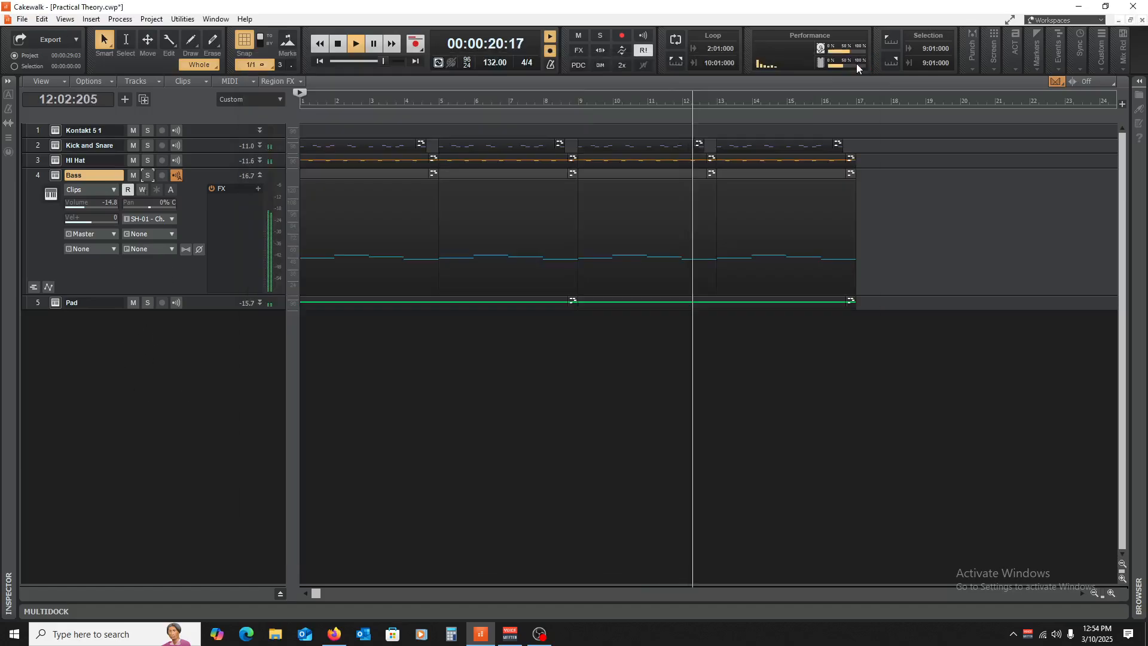
- Set the Bass track volume to -18.0, check the balance during playback, and collapse the track
double_click(261, 173)
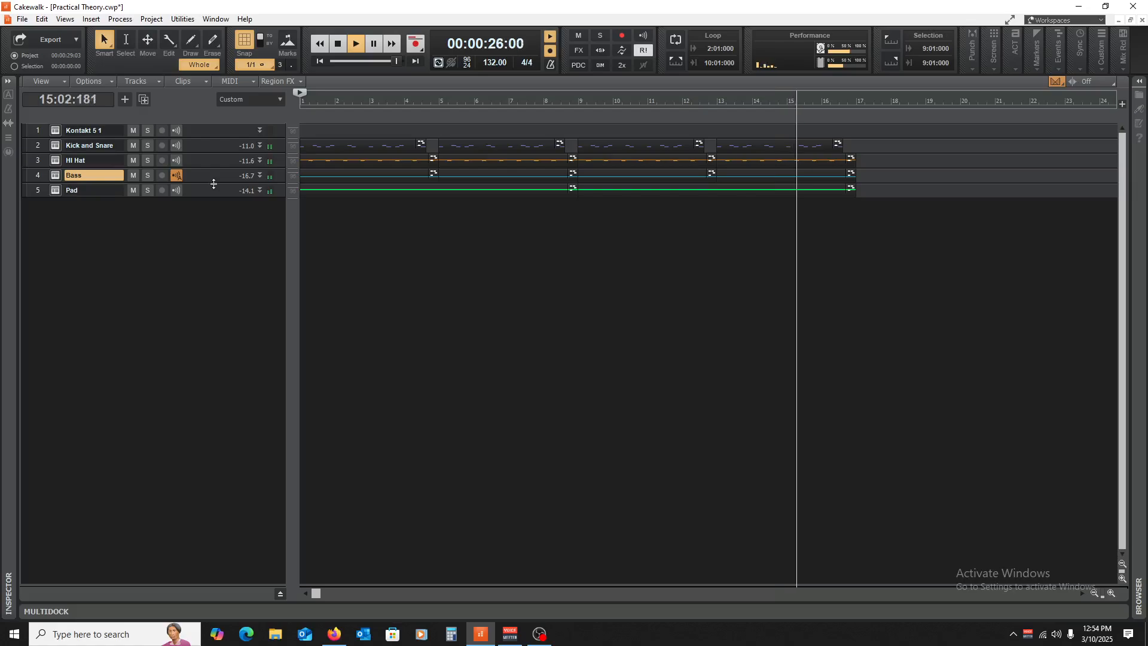
drag(214, 183, 214, 245)
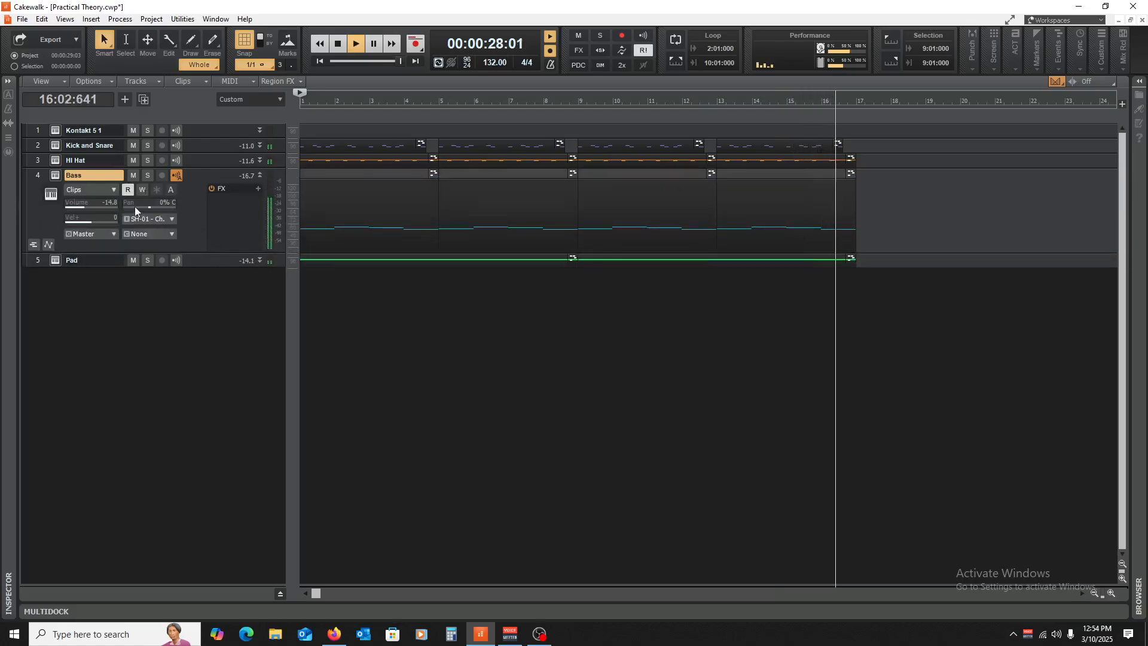
key(space)
drag(110, 203, 106, 203)
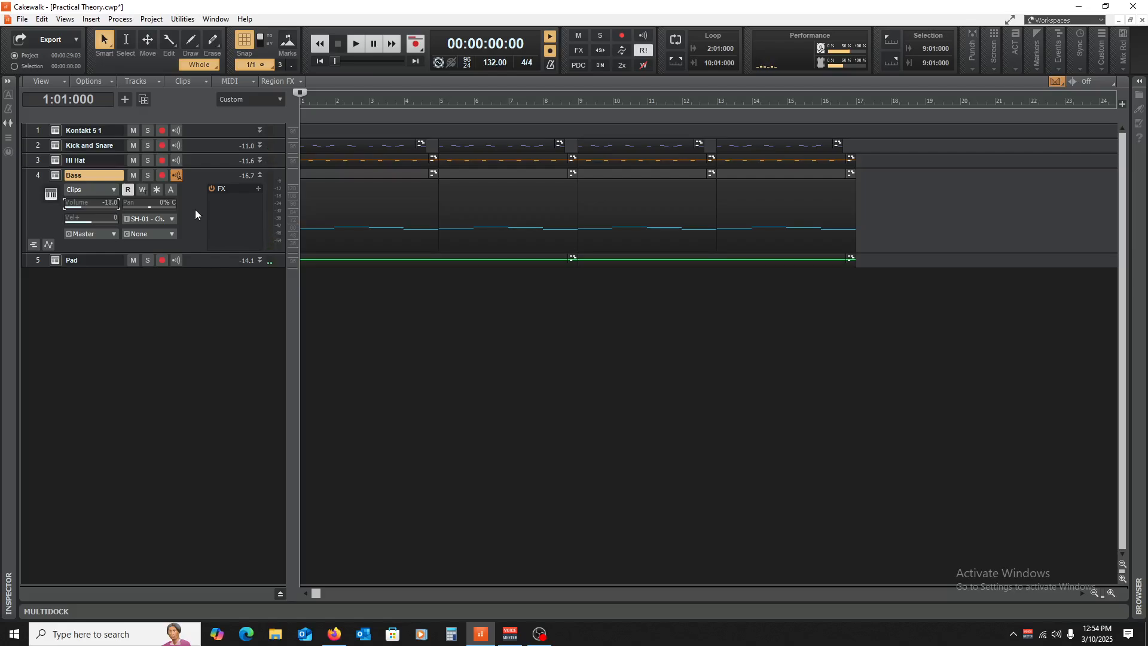
key(space)
click(260, 175)
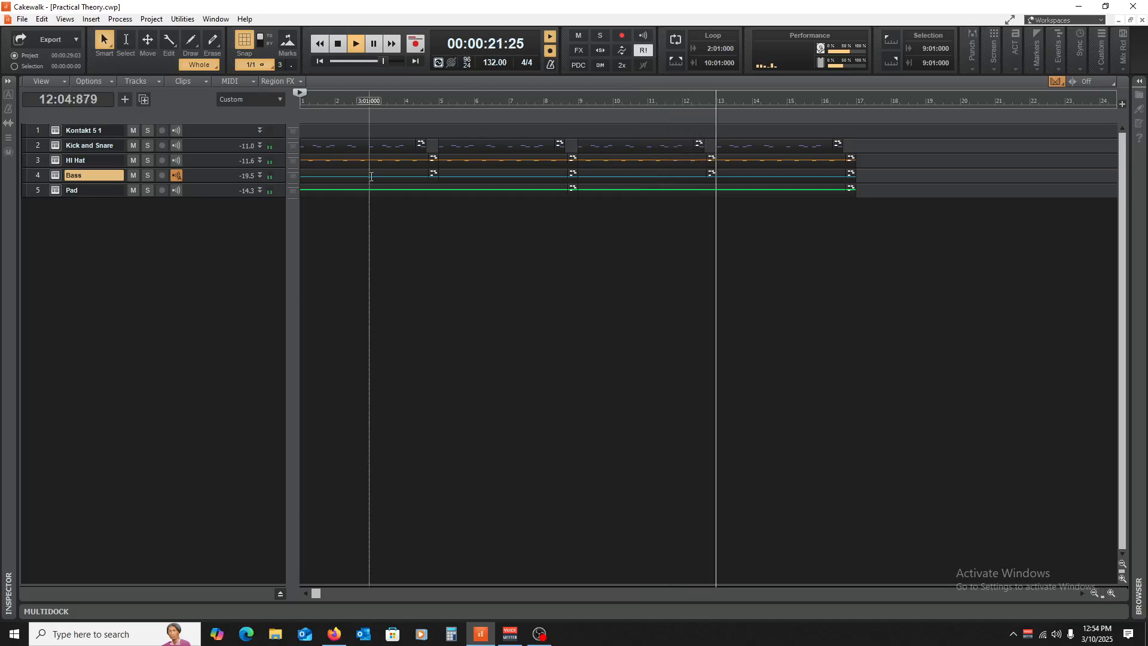
key(space)
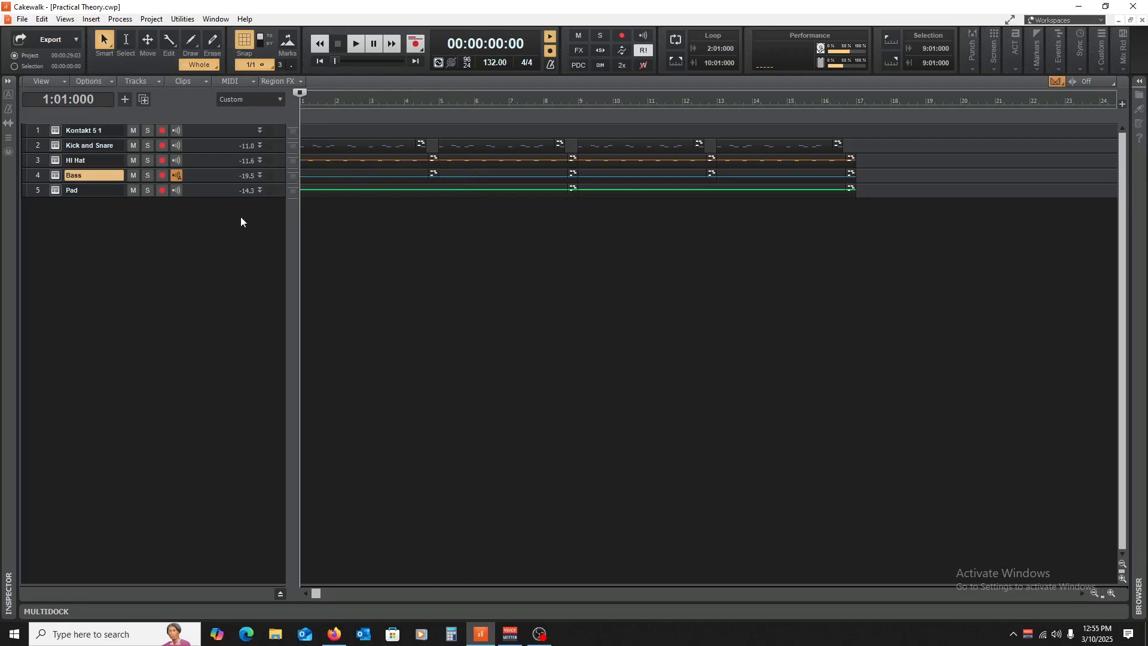
- Enlarge the Pad, Bass, Hi Hat and Kick and Snare tracks to show their clips and controls
drag(195, 198, 206, 307)
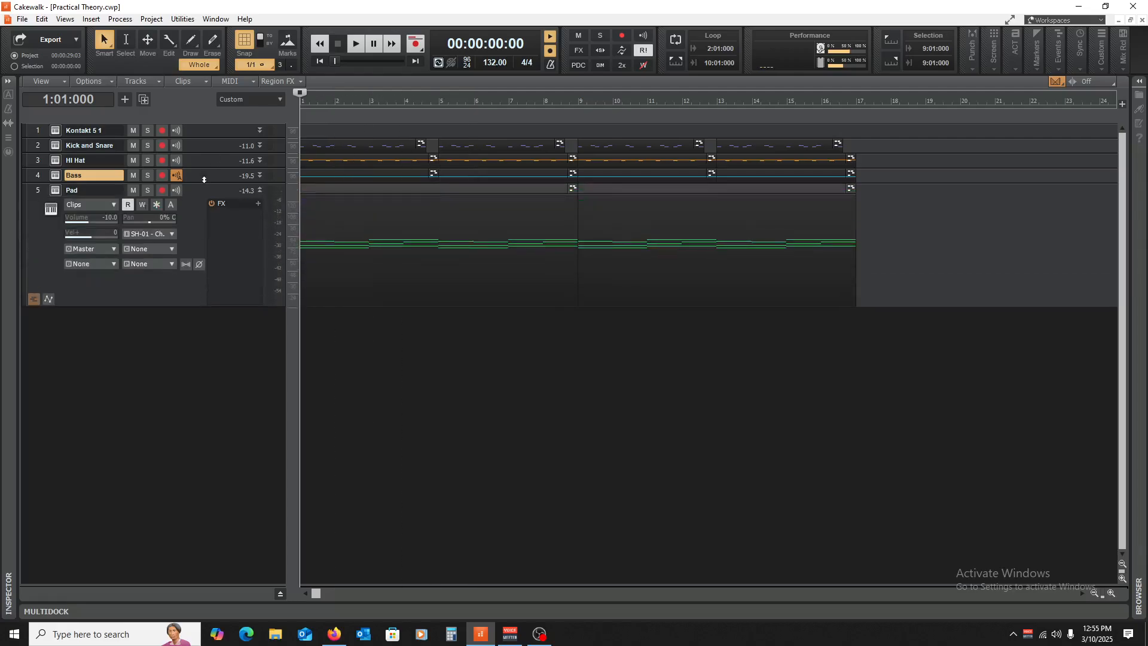
drag(204, 180, 205, 273)
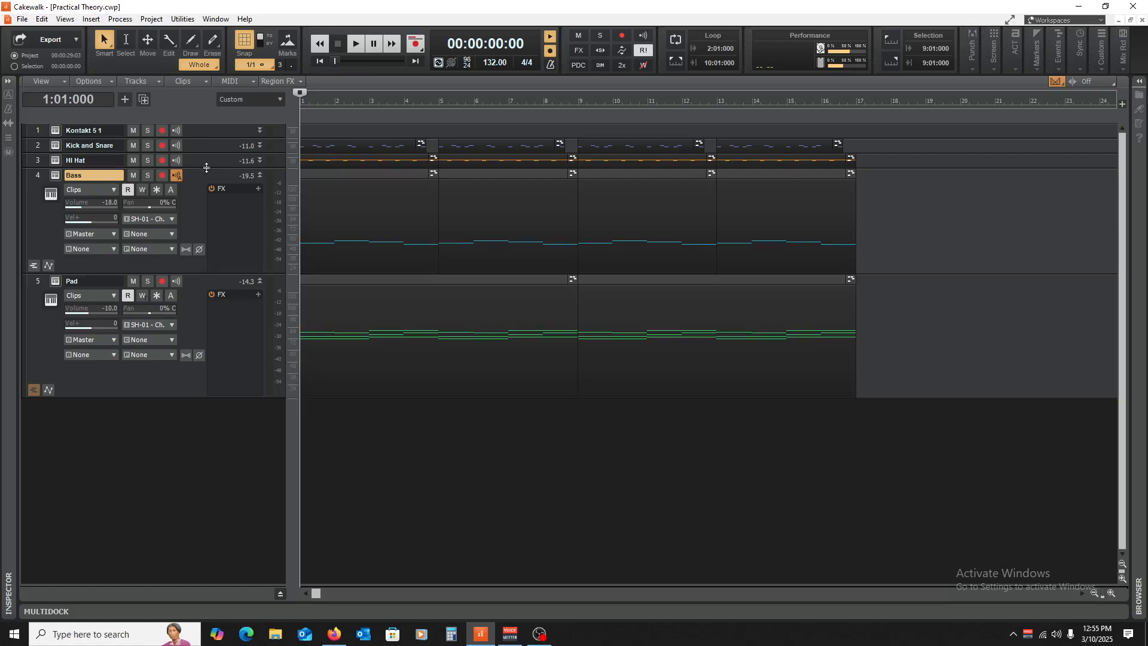
drag(206, 167, 206, 262)
drag(206, 152, 206, 210)
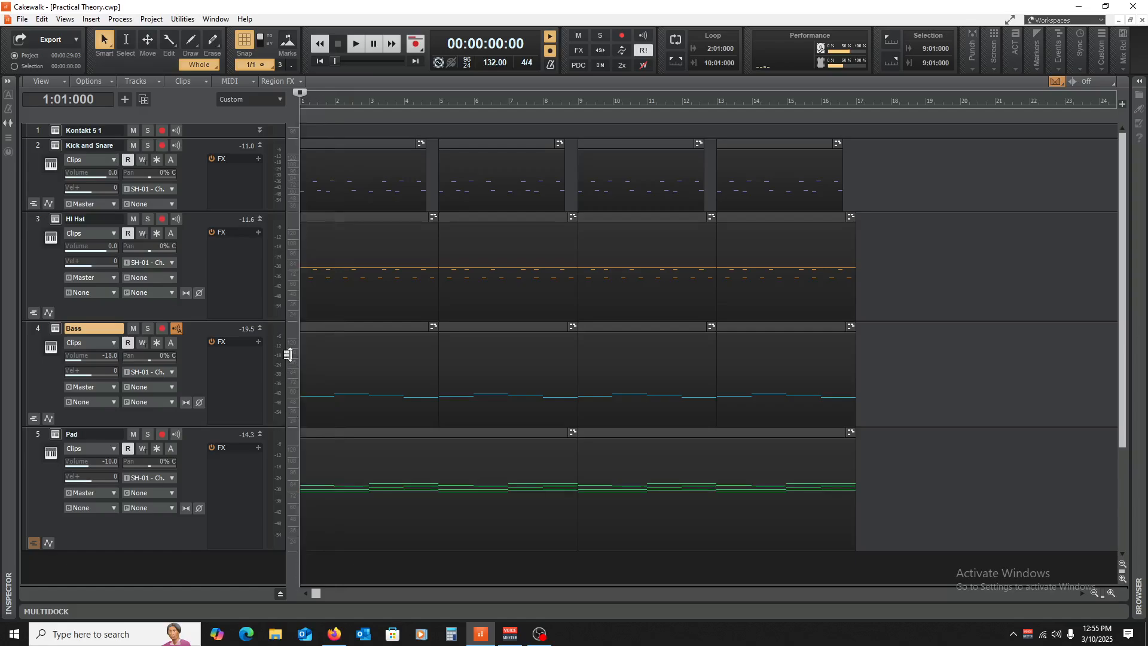
- Delete the Bass and Hi Hat clips in measures 1 to 4 and play the arrangement from the start
click(347, 327)
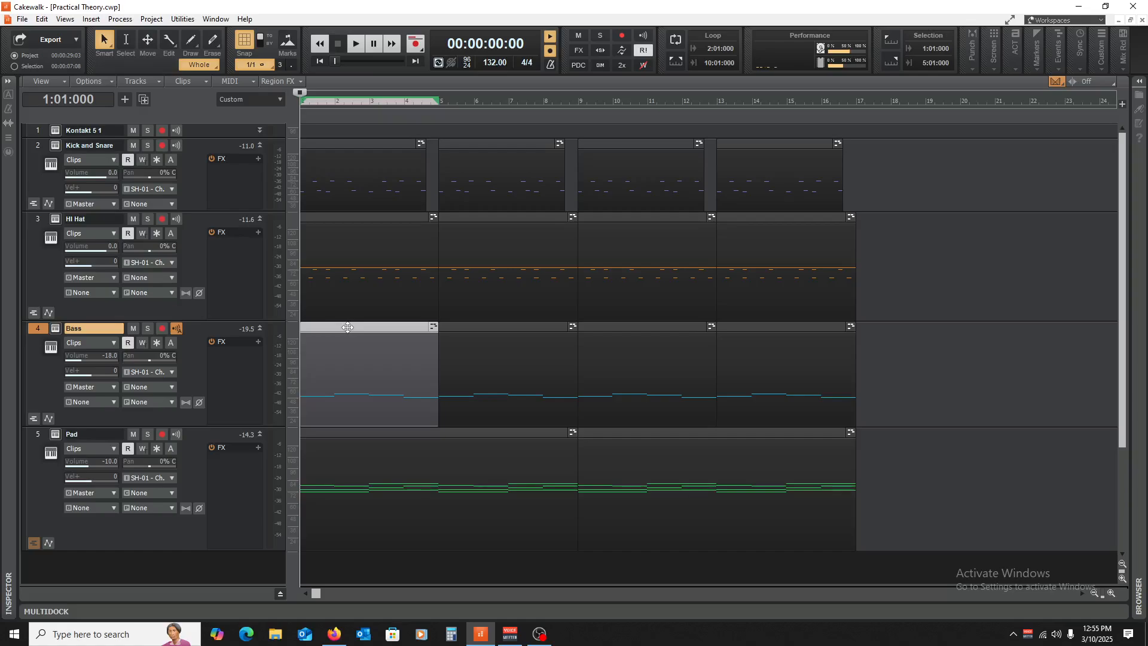
key(Delete)
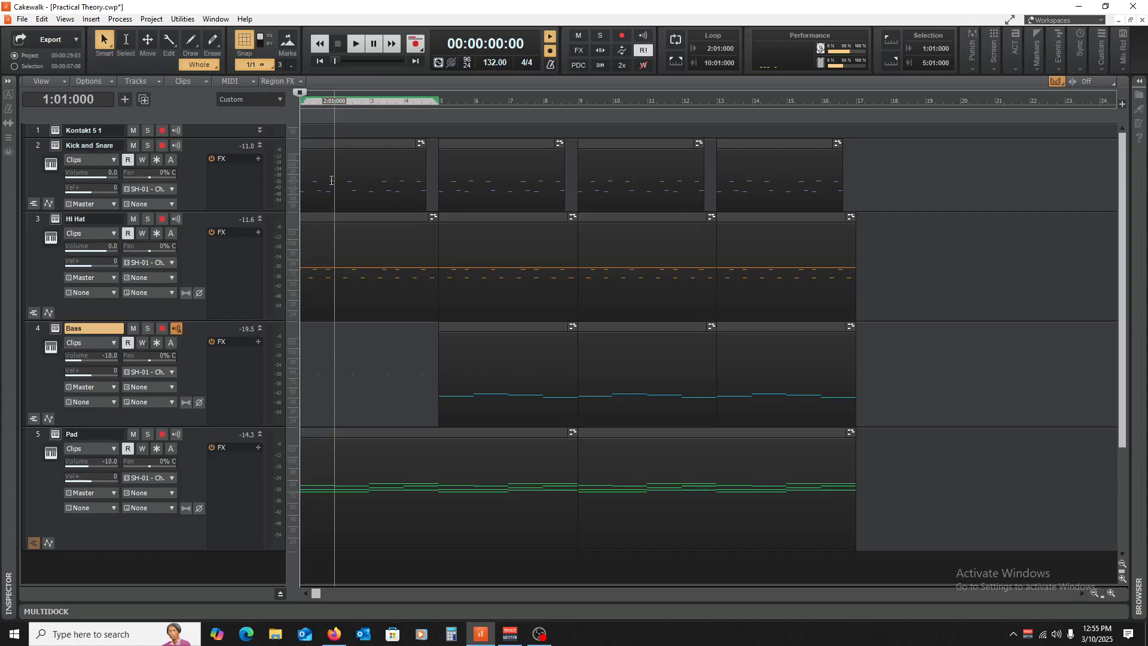
click(329, 223)
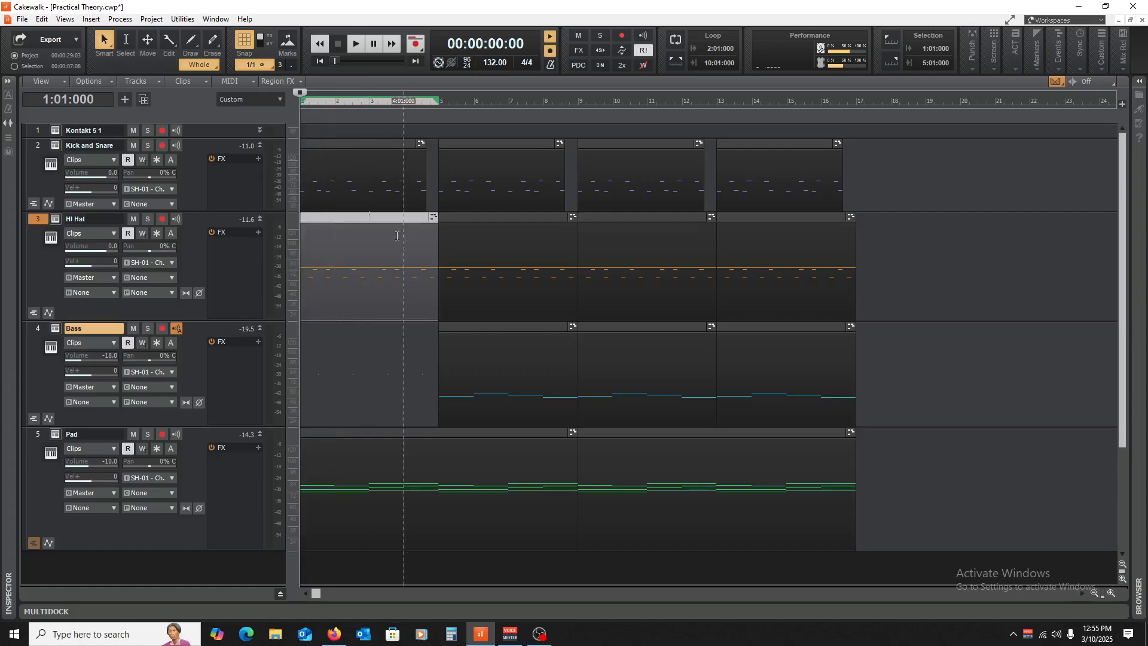
key(Delete)
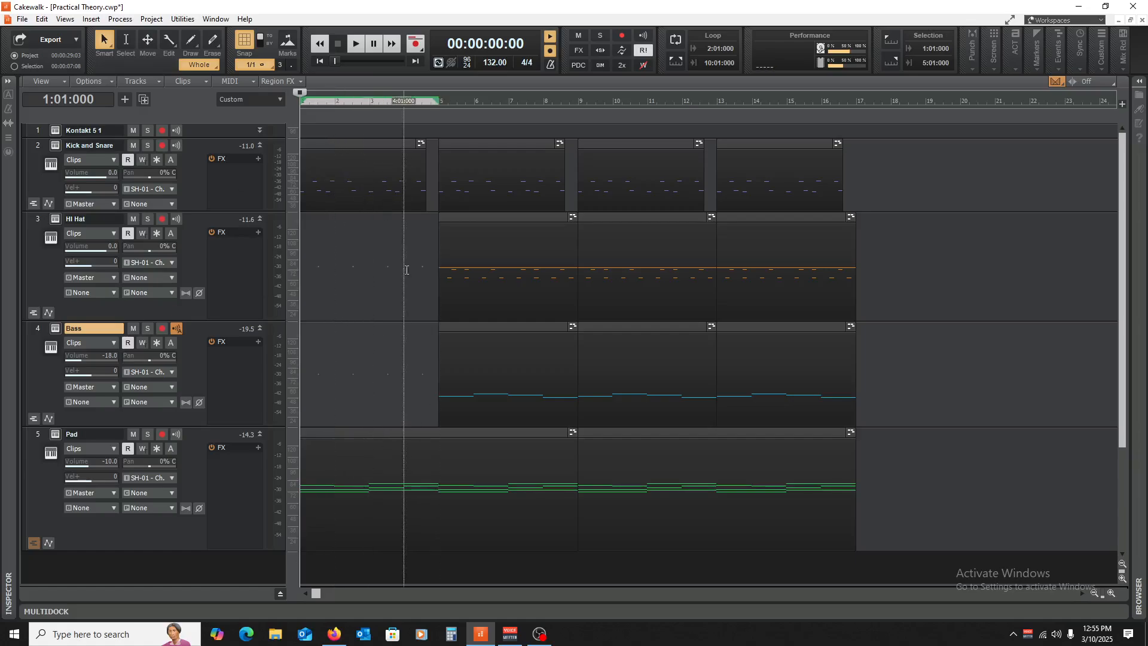
key(space)
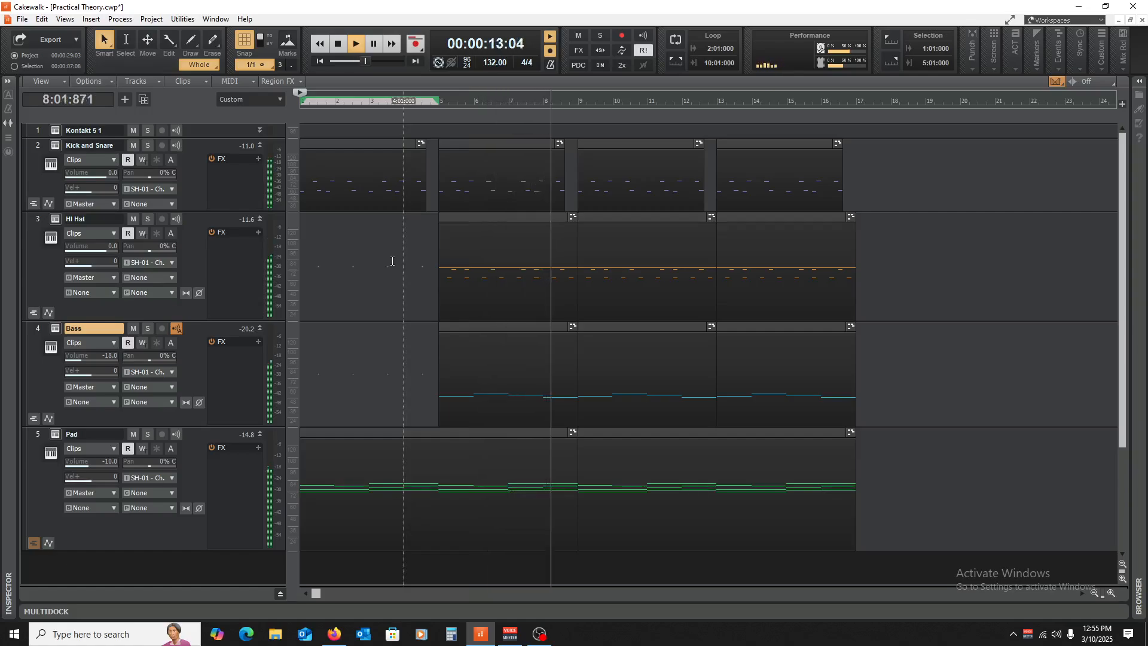
key(space)
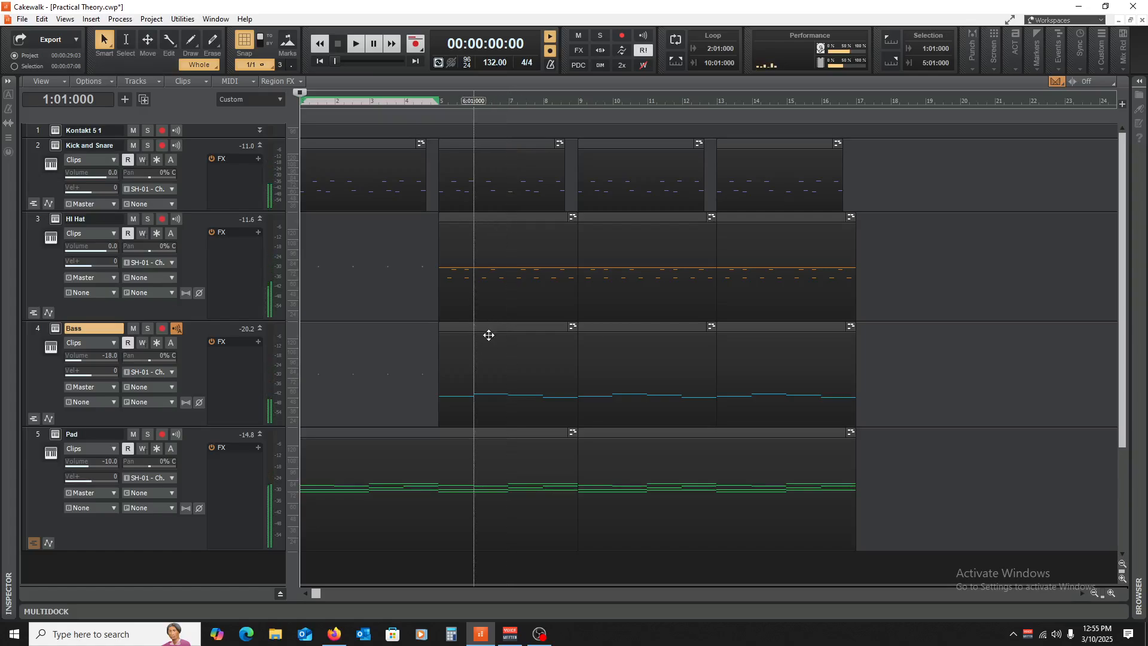
- Delete the Hi Hat and Bass clips in measures 5 to 8 and briefly play the opening
drag(414, 271, 519, 383)
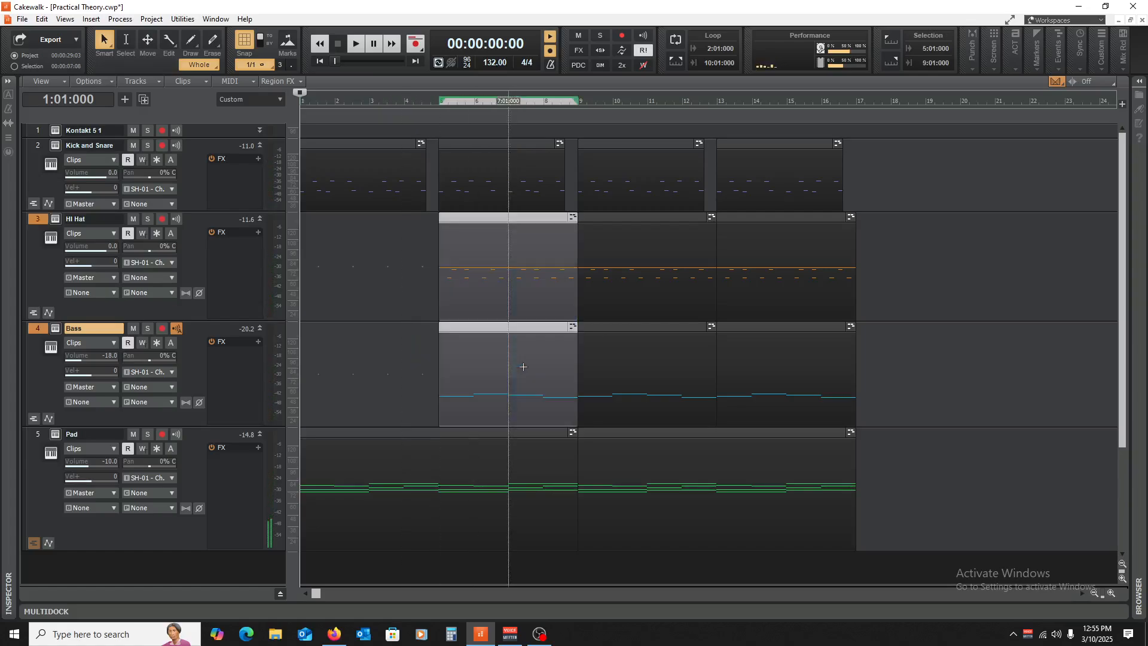
key(Delete)
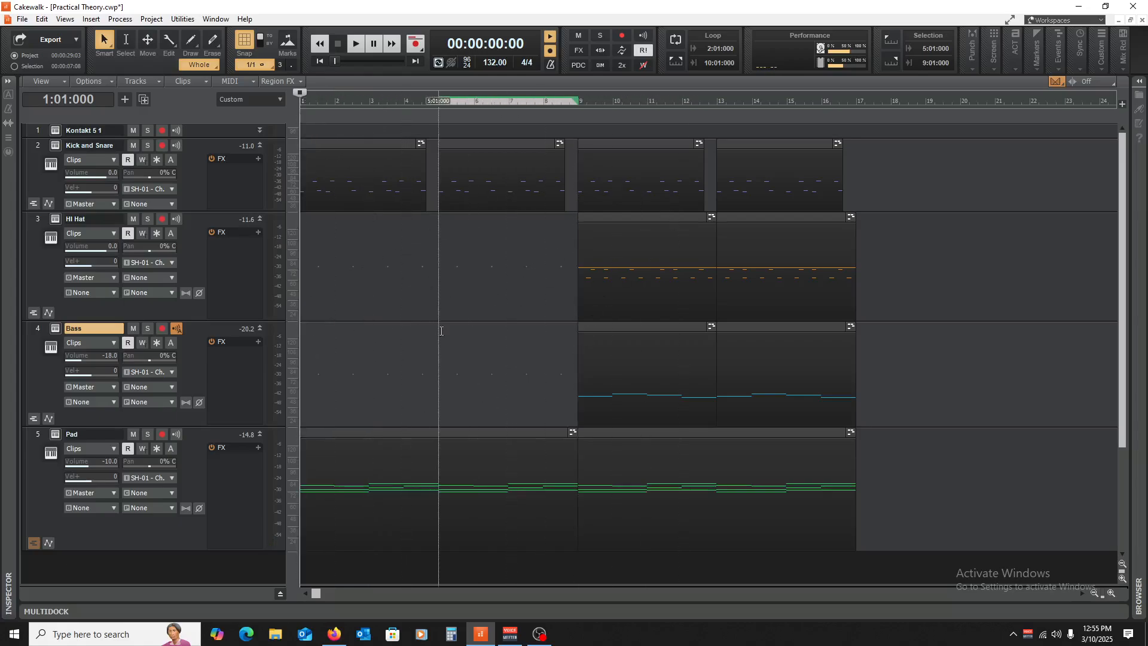
key(space)
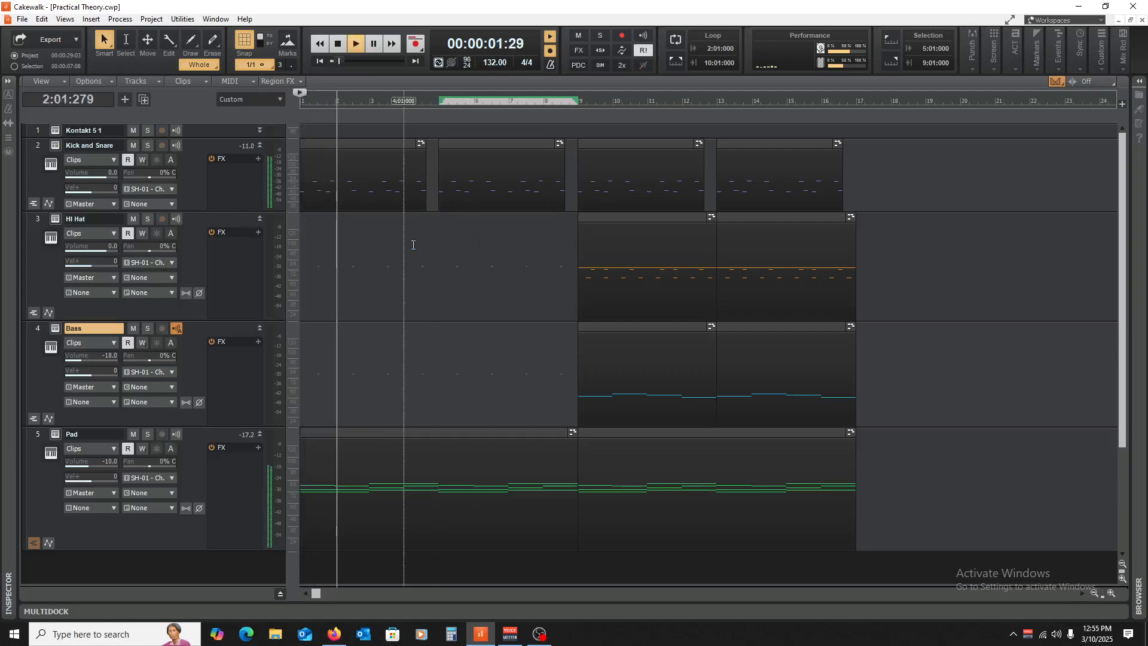
key(space)
- Remove the C3 and C#5 notes in the last beat of measure 1 of the Kick and Snare clip, checking during playback
double_click(359, 148)
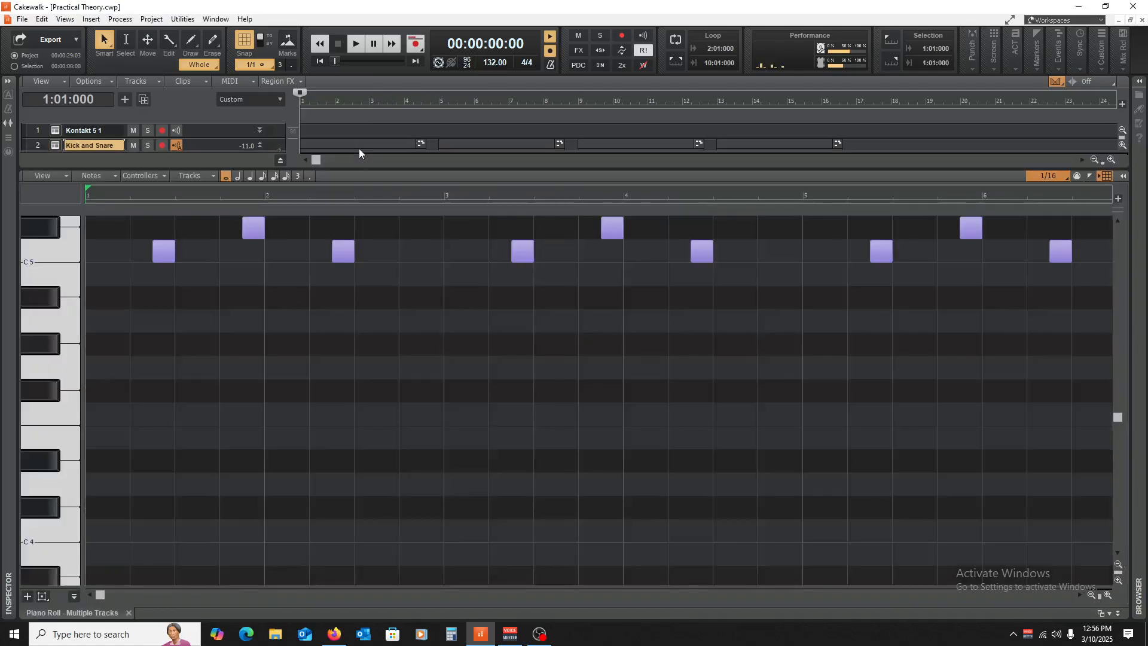
scroll(287, 439, down, 4)
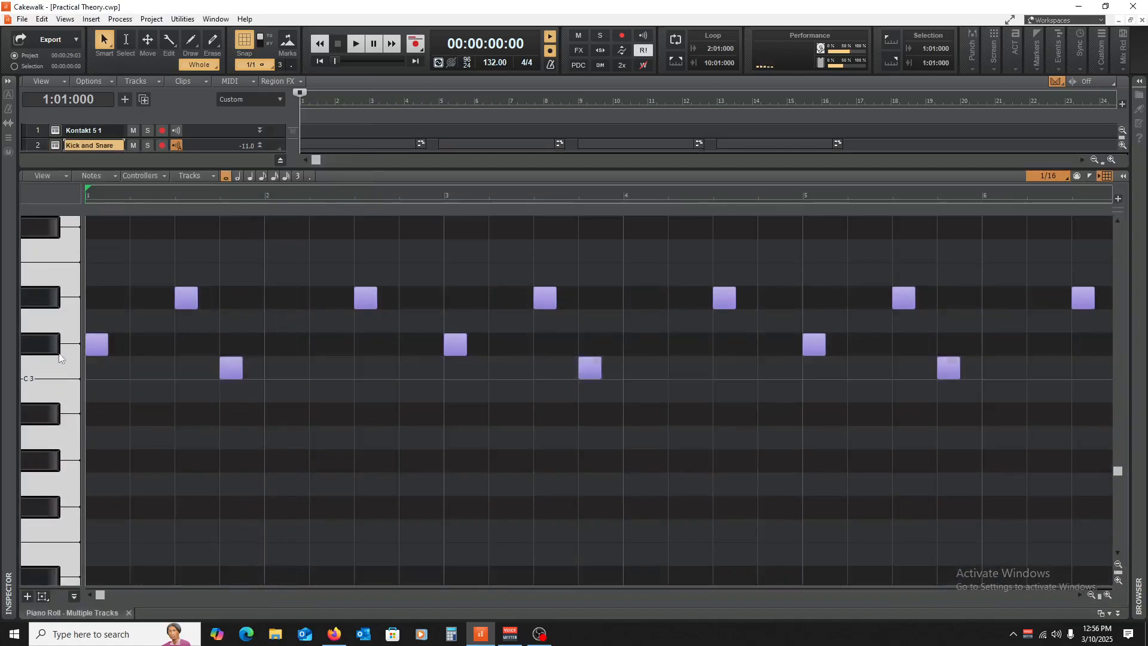
click(25, 365)
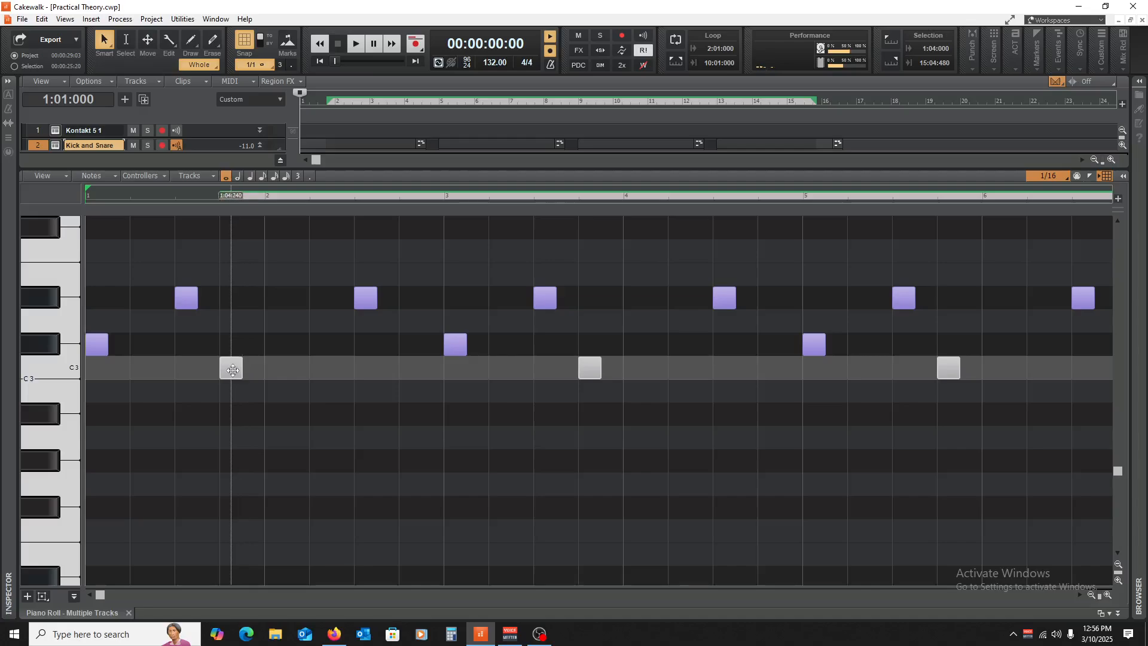
right_click(233, 369)
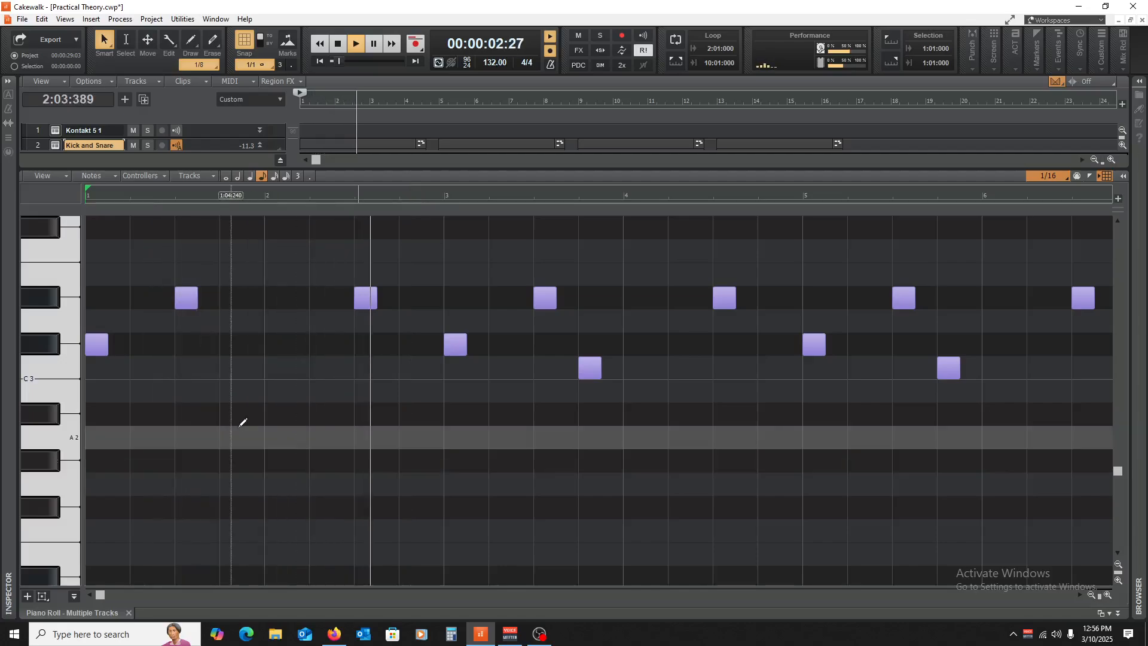
scroll(271, 411, up, 6)
key(space)
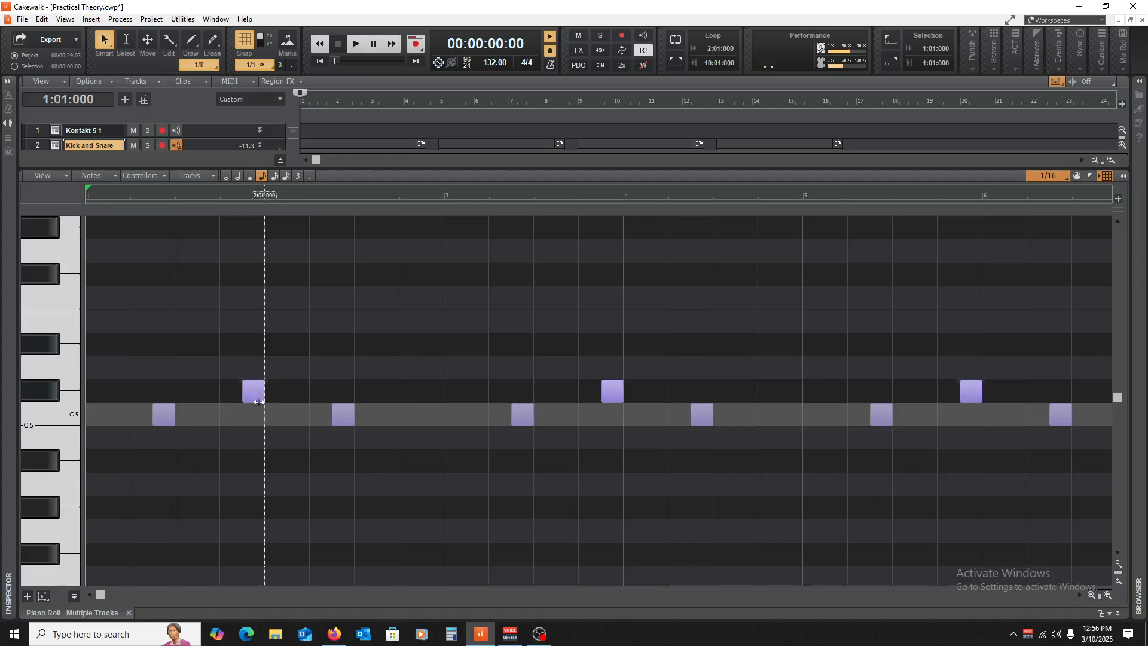
right_click(257, 394)
key(space)
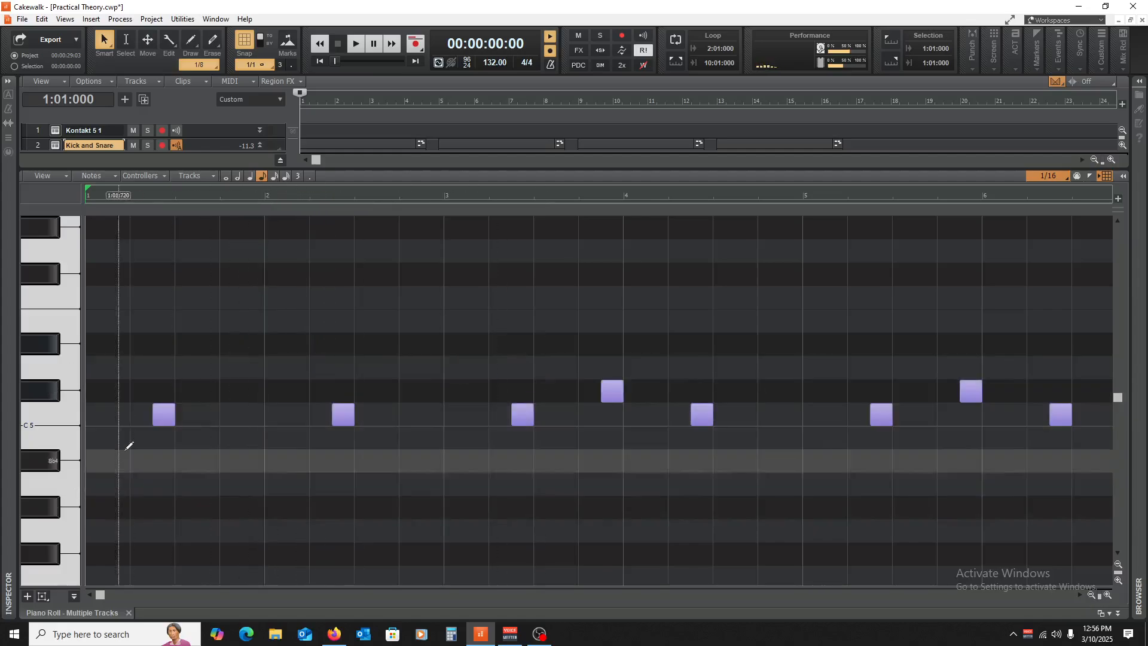
- Remove the C#5 note at the end of measure 3 of the Kick and Snare clip and close the Piano Roll
scroll(164, 451, down, 4)
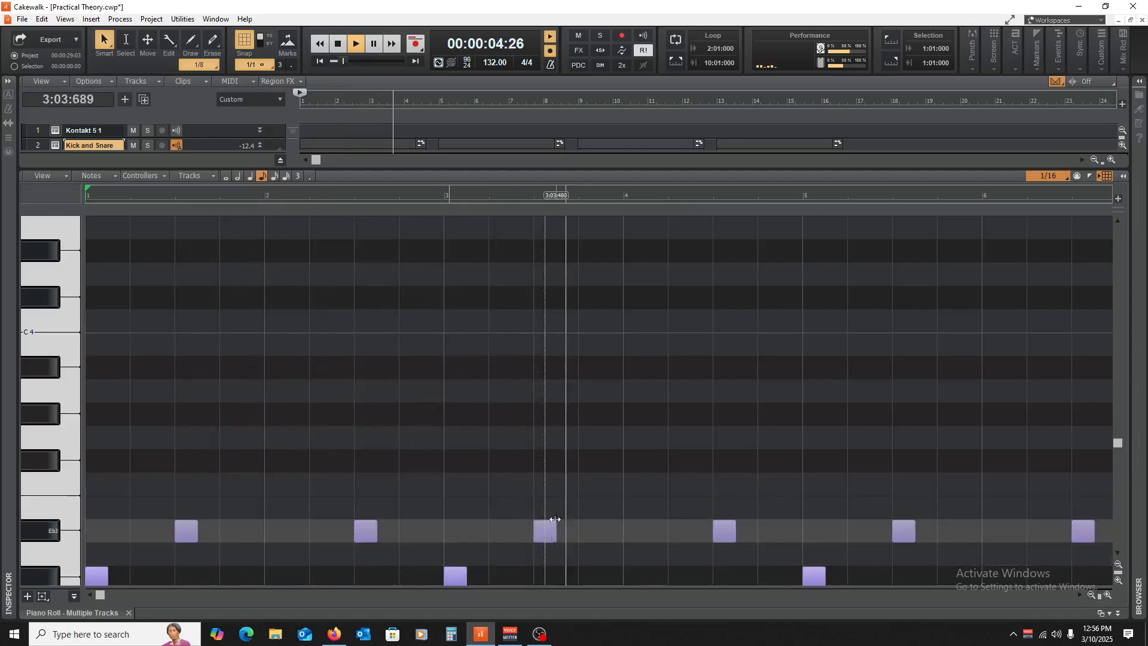
scroll(613, 455, down, 3)
key(space)
scroll(607, 418, up, 6)
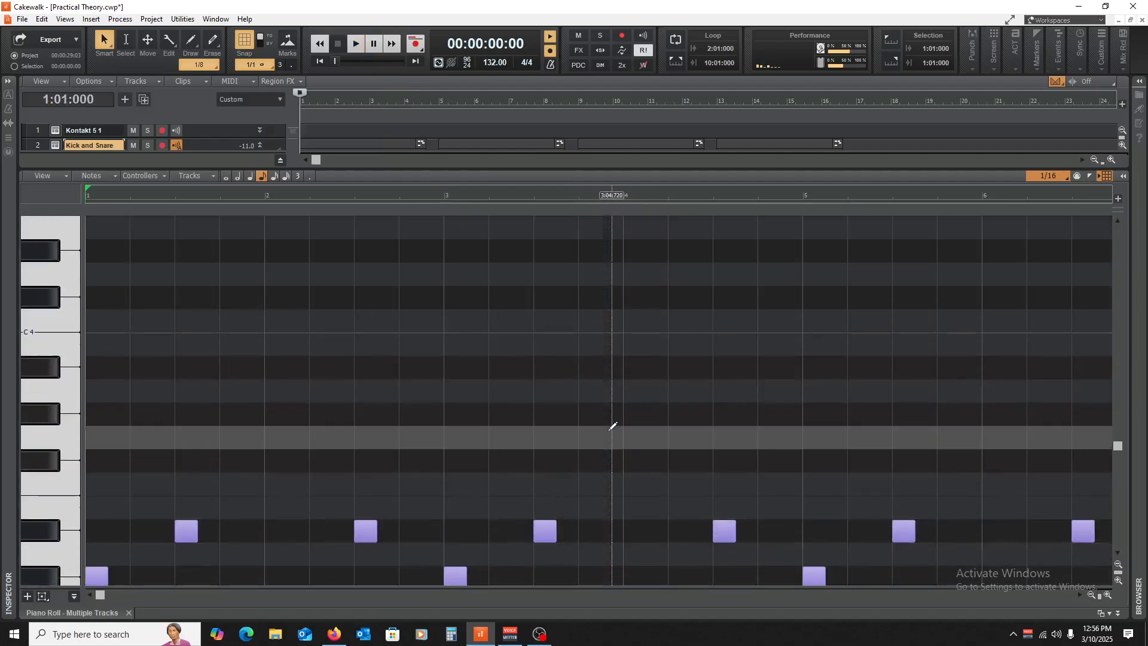
scroll(627, 325, up, 2)
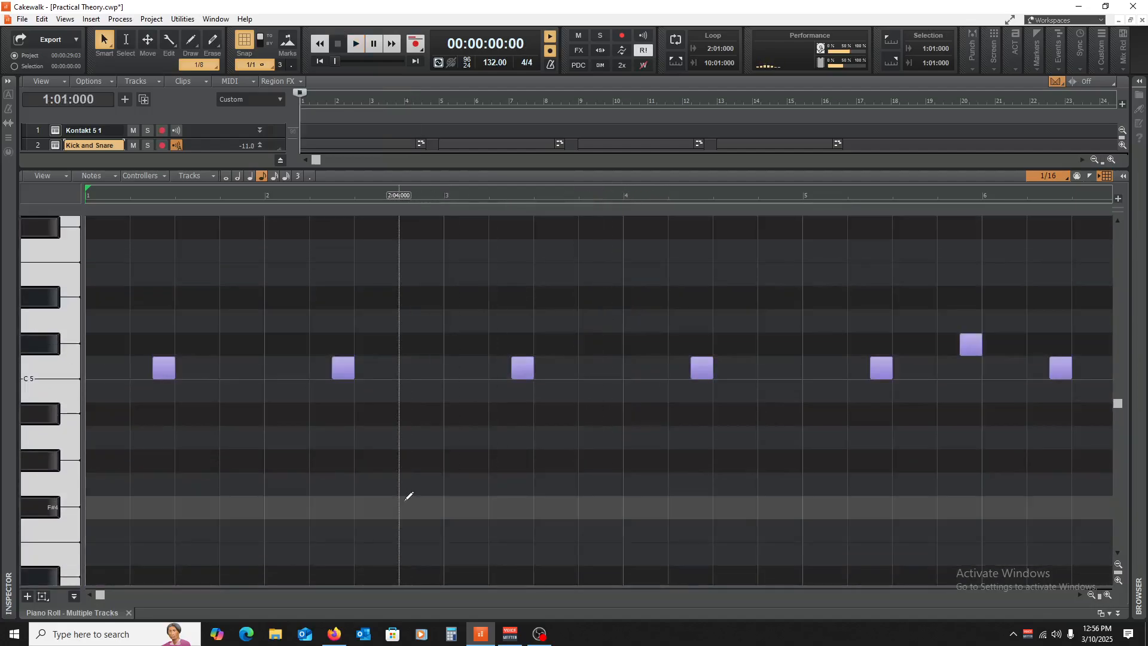
click(128, 613)
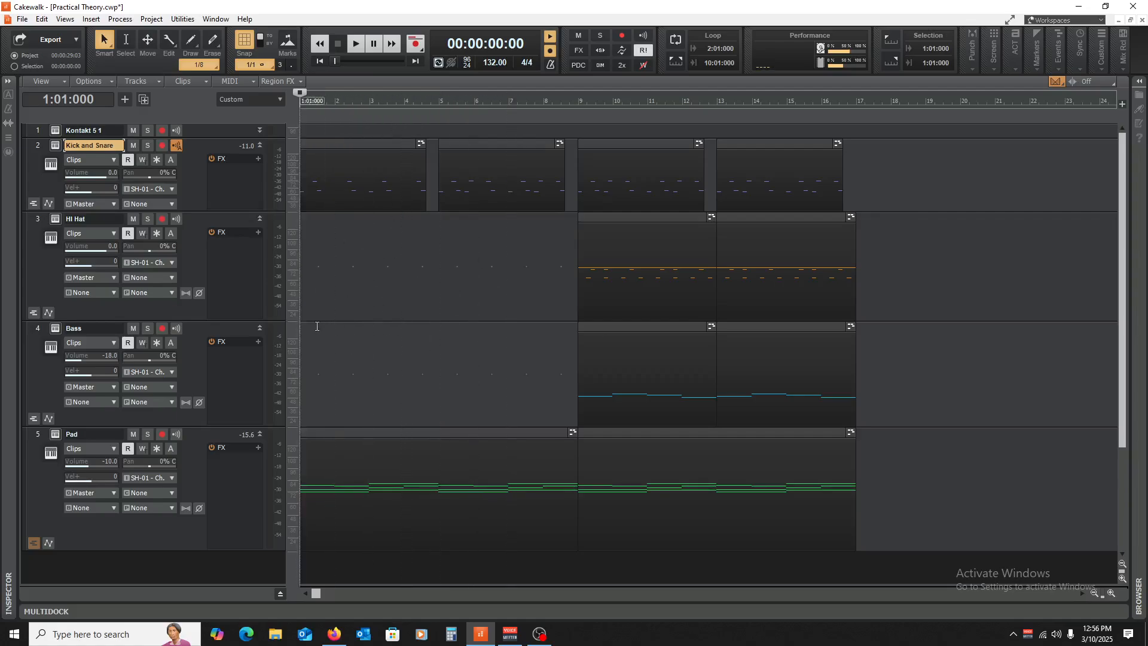
- Play the opening and delete the Kick and Snare clip in measures 5 to 8
key(space)
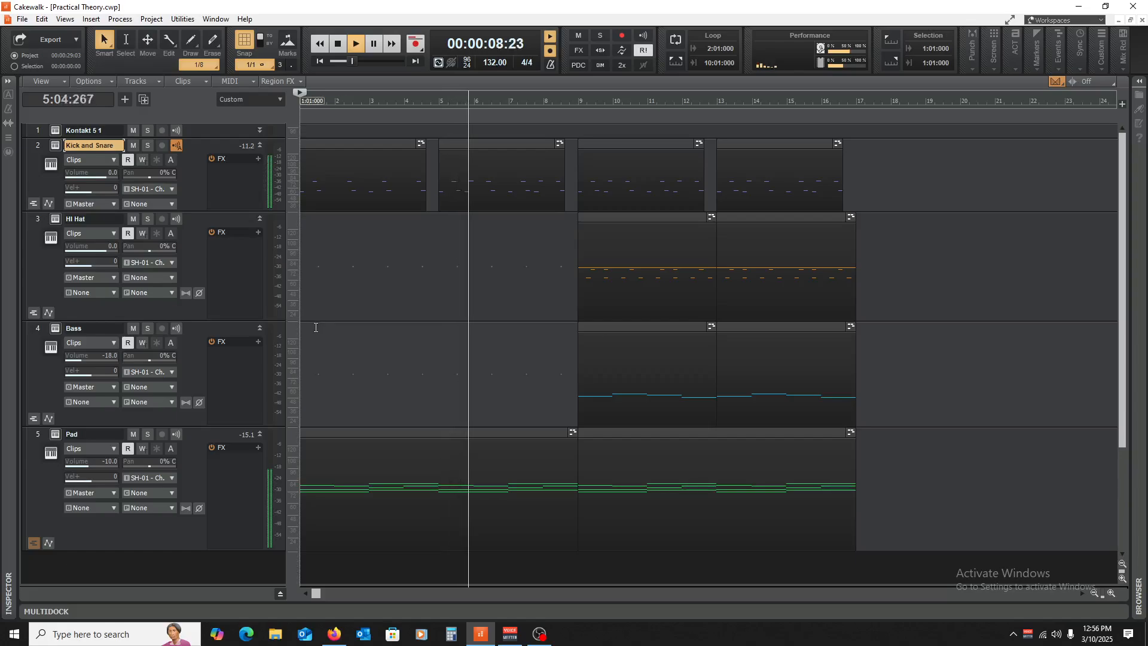
key(space)
click(508, 147)
key(Delete)
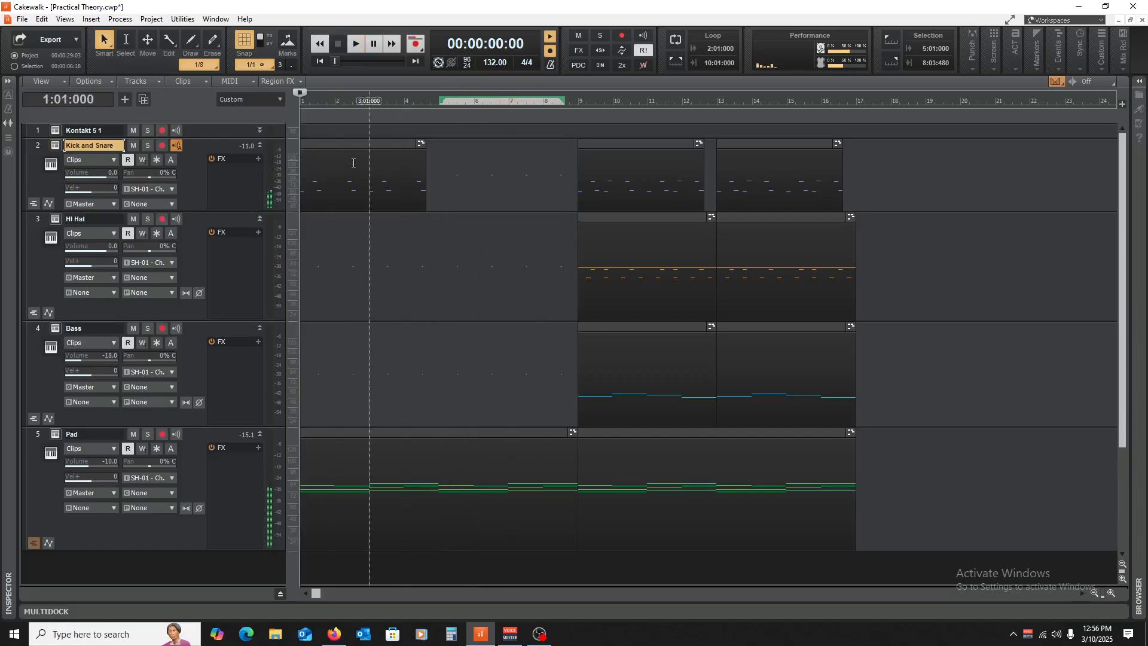
- Copy the Kick and Snare clip from measures 1 to 4 to measure 5 and play the arrangement from the start
click(345, 145)
drag(332, 146, 471, 158)
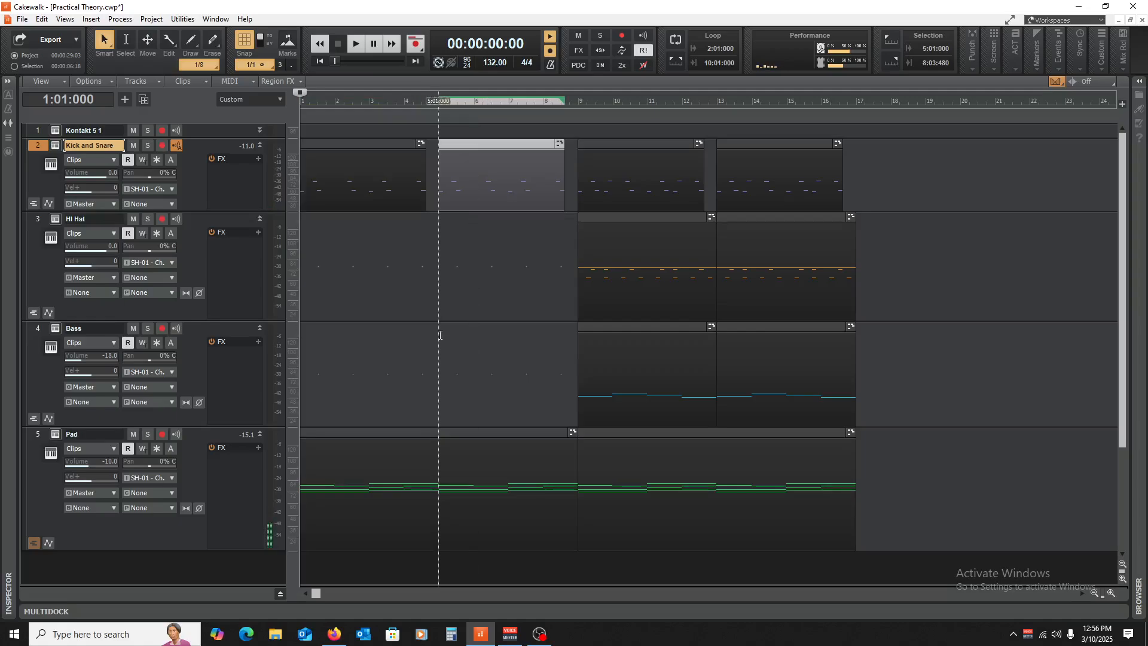
click(441, 336)
key(space)
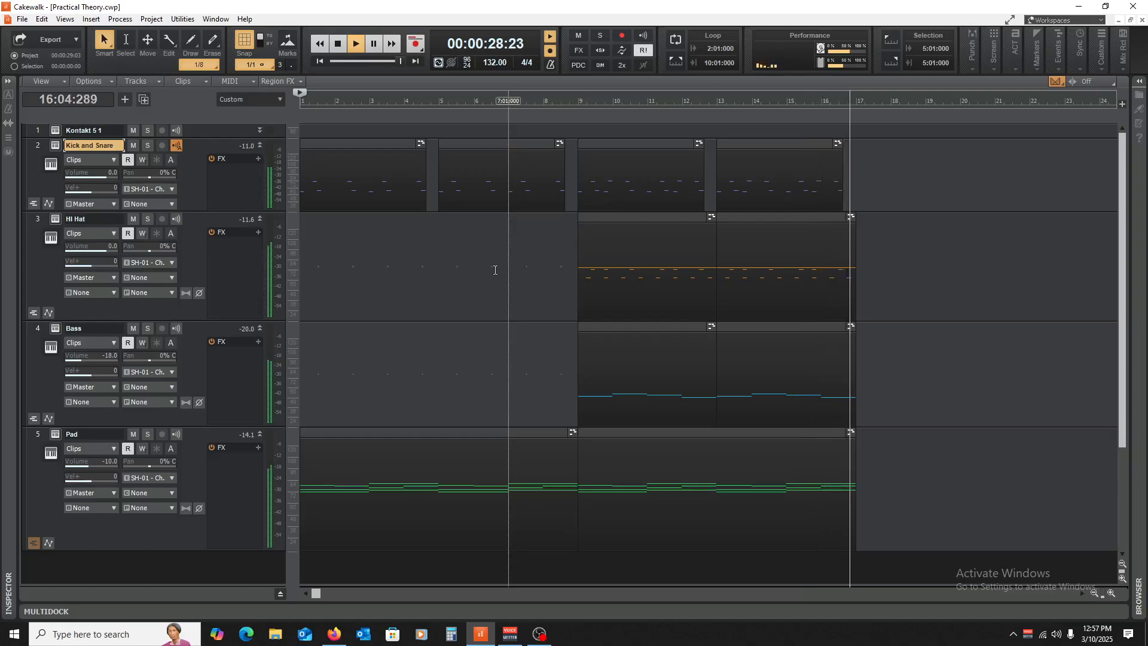
- Minimize the Kick and Snare, Hi Hat, Bass and Pad tracks
scroll(495, 270, down, 3)
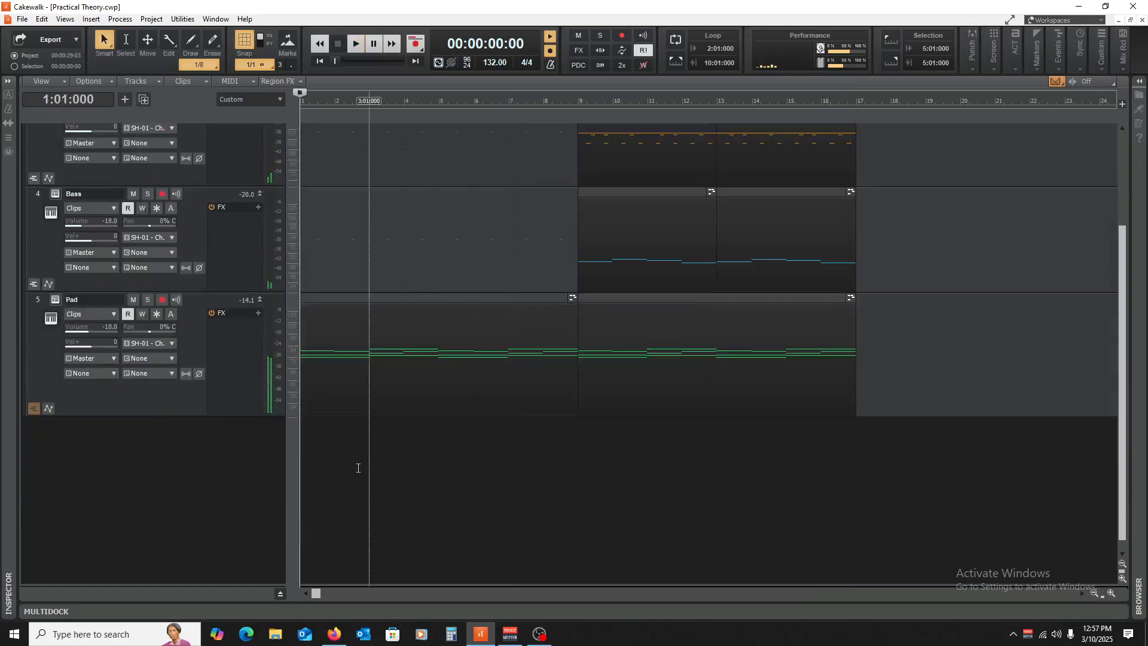
scroll(354, 461, up, 3)
click(260, 145)
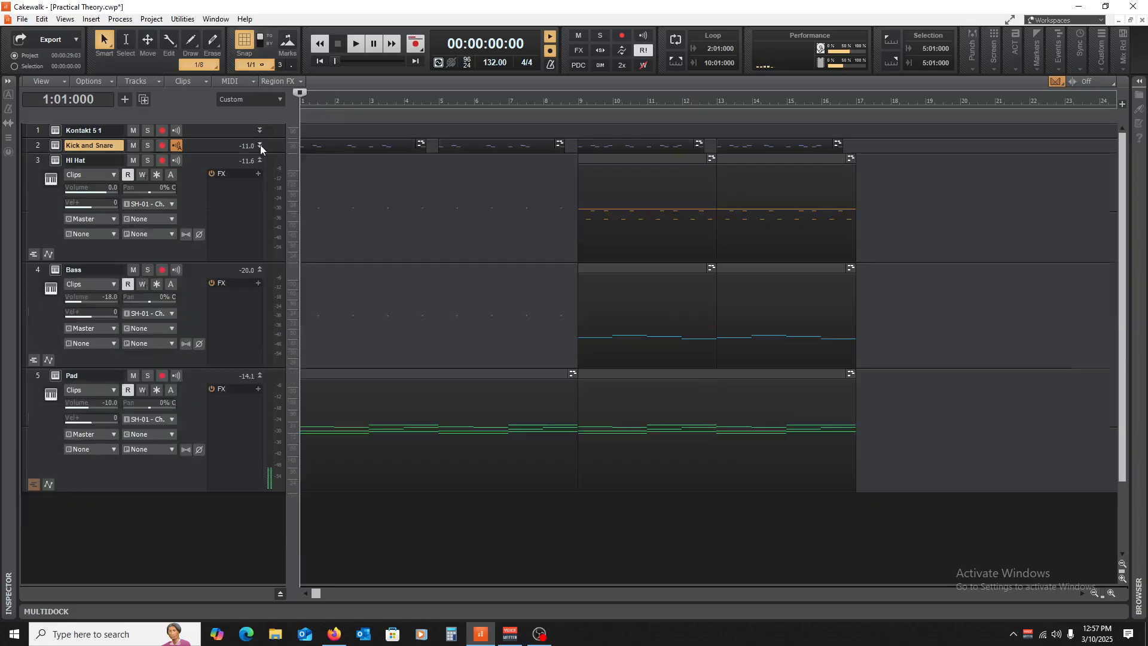
click(261, 160)
click(259, 175)
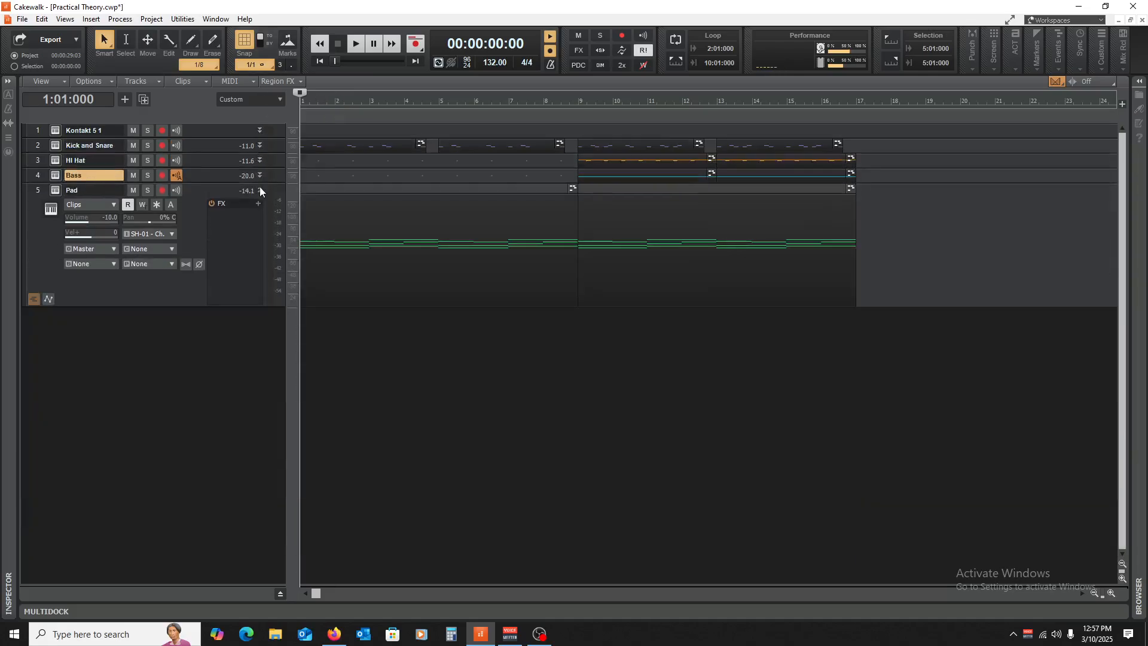
click(260, 190)
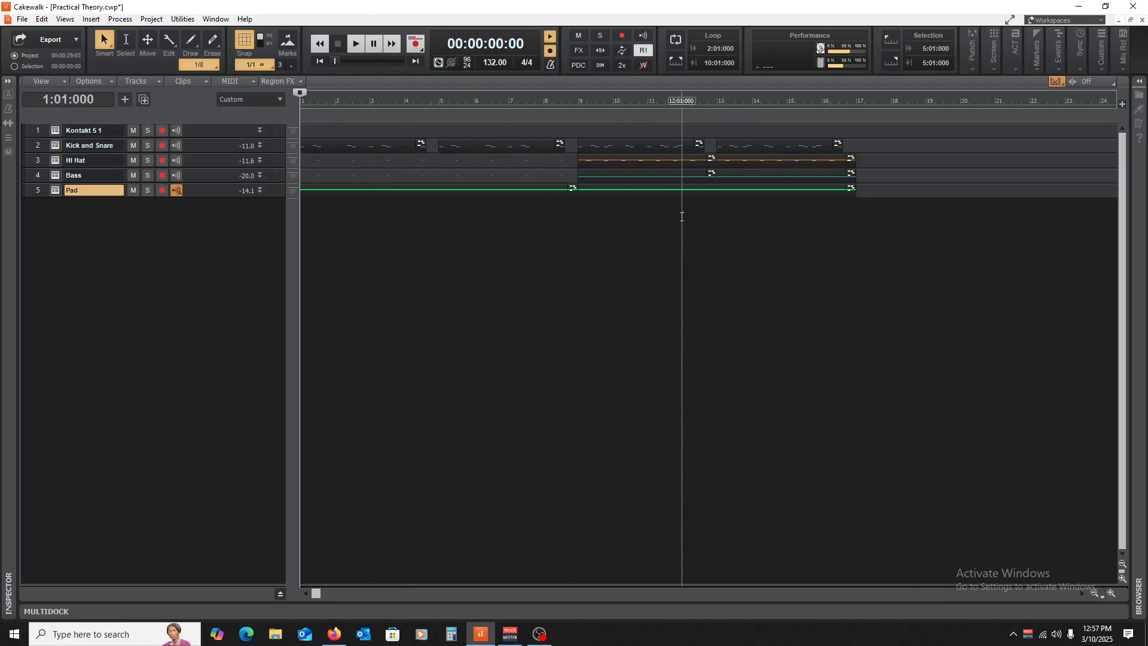
- Copy all clips in the eight-measure opening to measure 17
drag(354, 246, 569, 126)
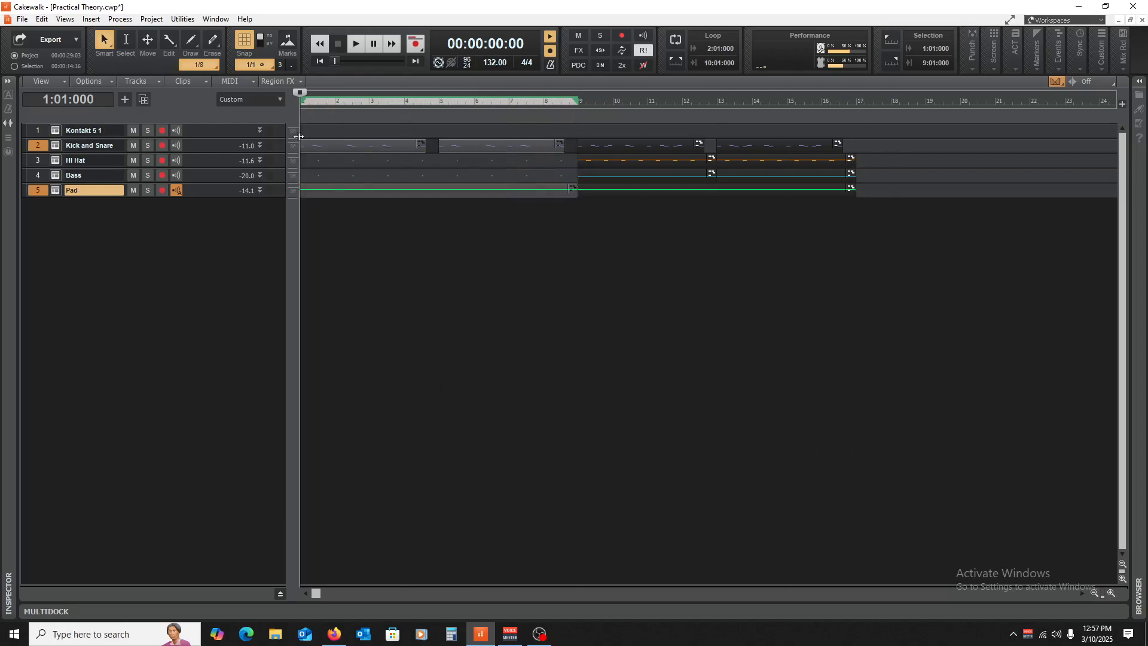
drag(313, 143, 875, 141)
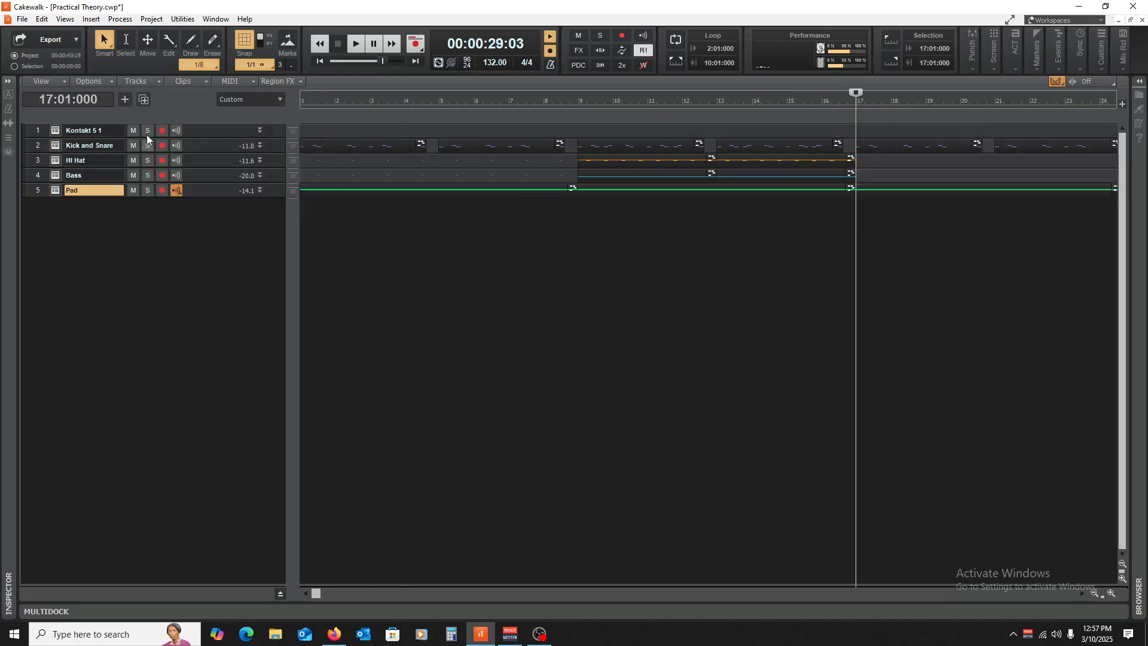
- Delete the Kick and Snare clips from measure 17 onward and copy the Hi Hat clips into measures 17 to 24
double_click(203, 163)
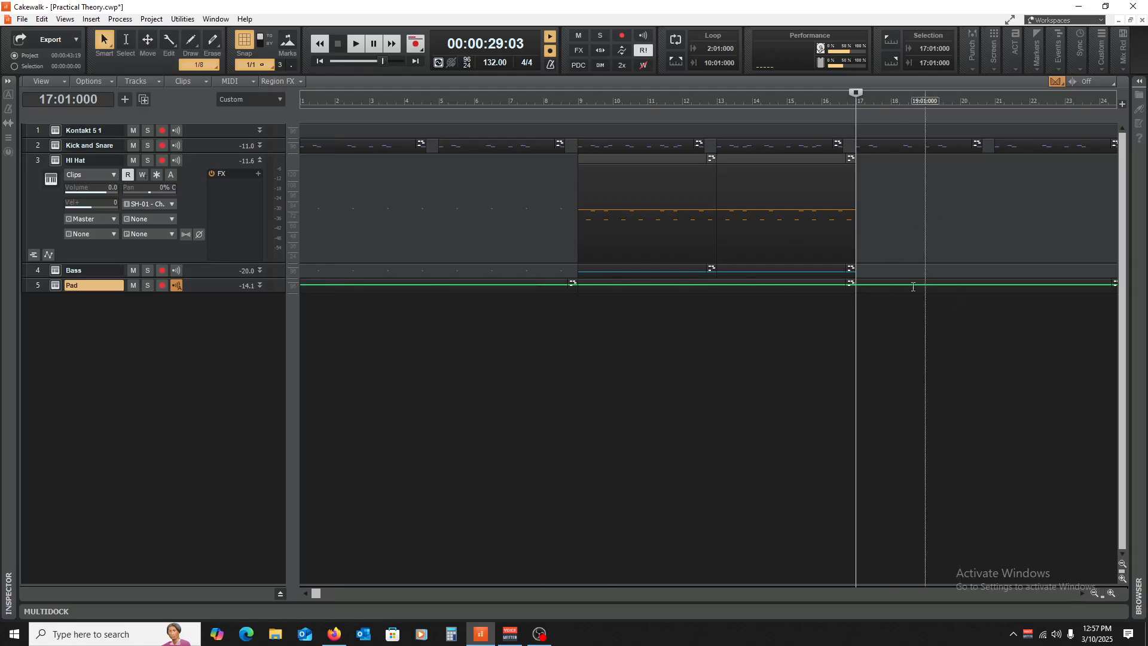
click(891, 145)
drag(765, 160, 1025, 174)
click(1017, 145)
key(Delete)
click(898, 162)
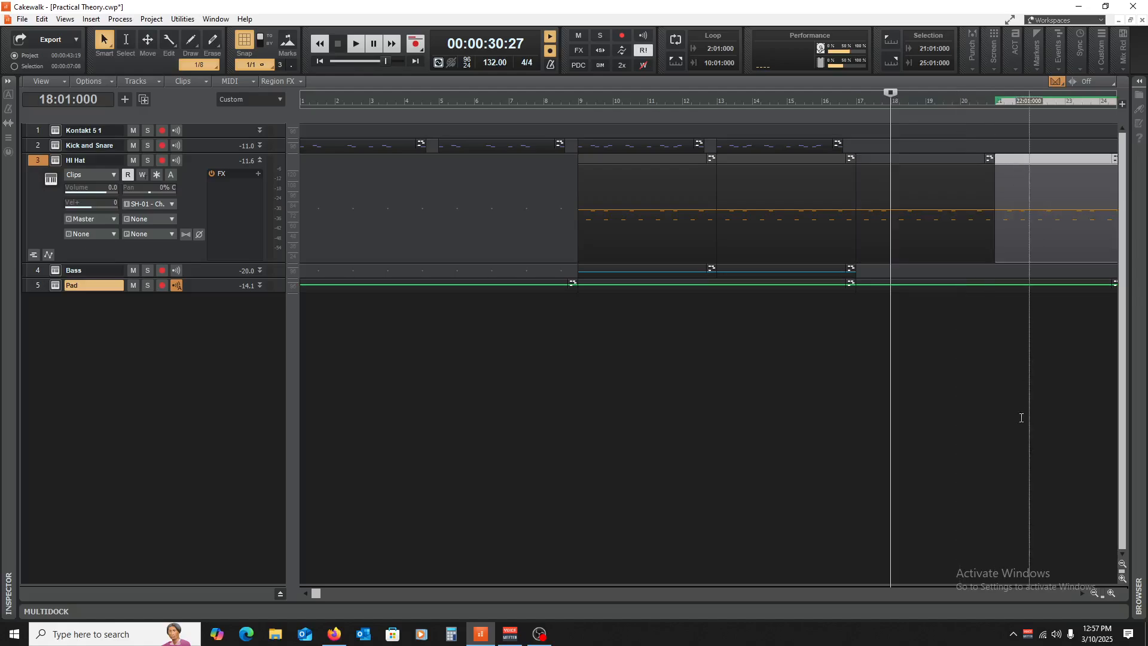
- Copy the clips of all tracks in measures 9 to 16 to measure 25
click(1092, 591)
drag(501, 201, 543, 121)
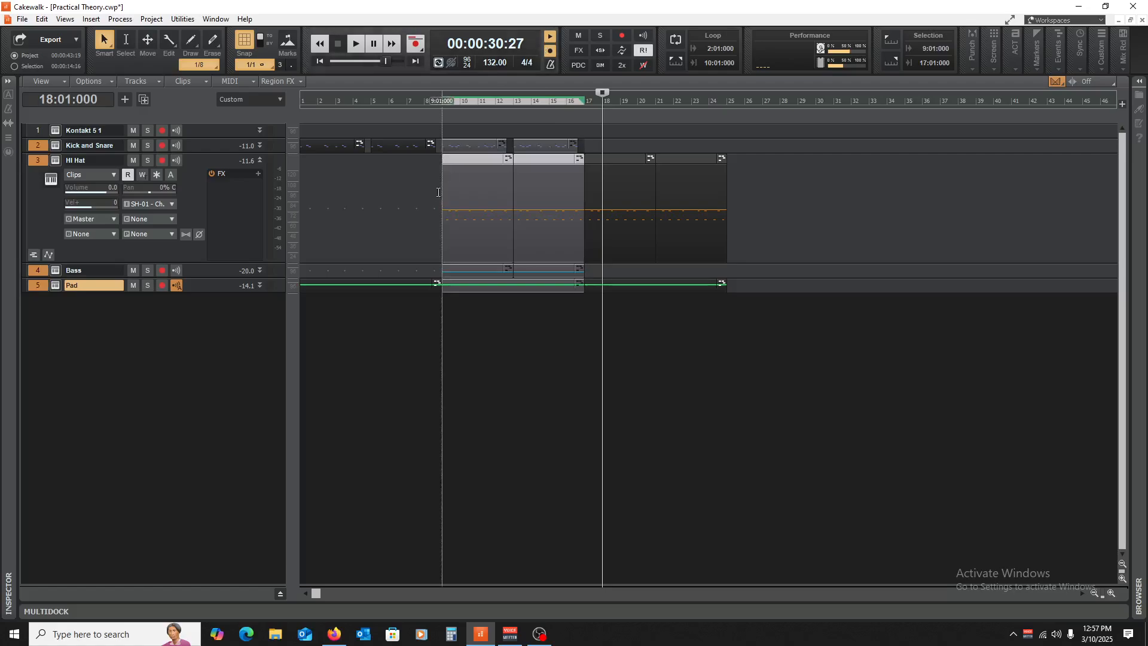
drag(464, 161, 749, 172)
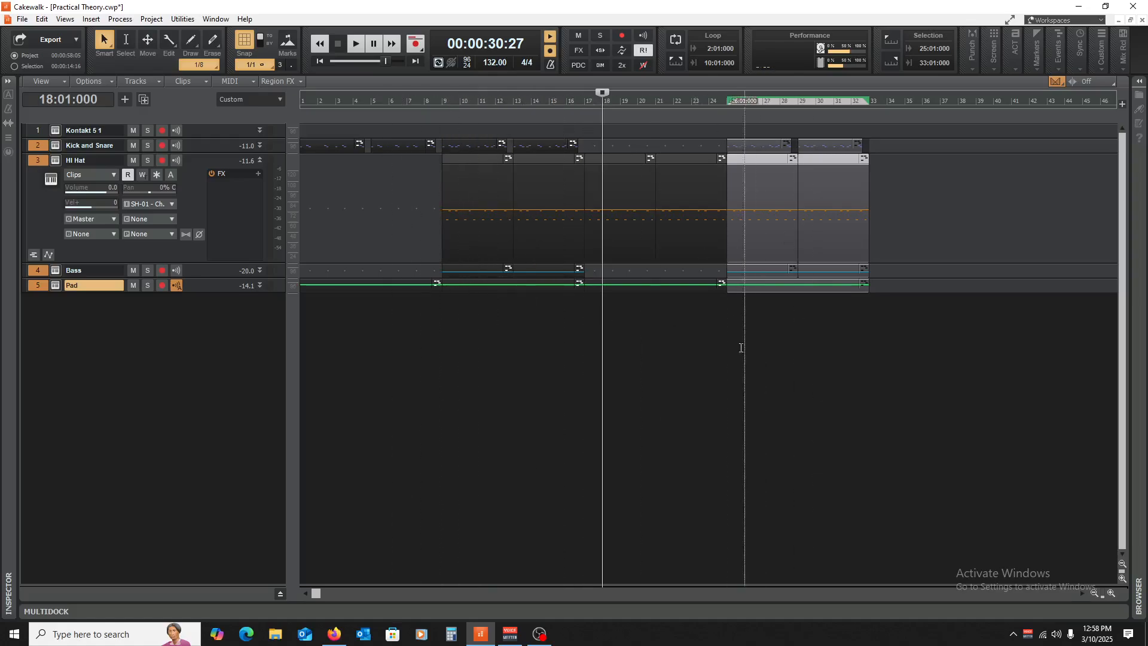
click(584, 342)
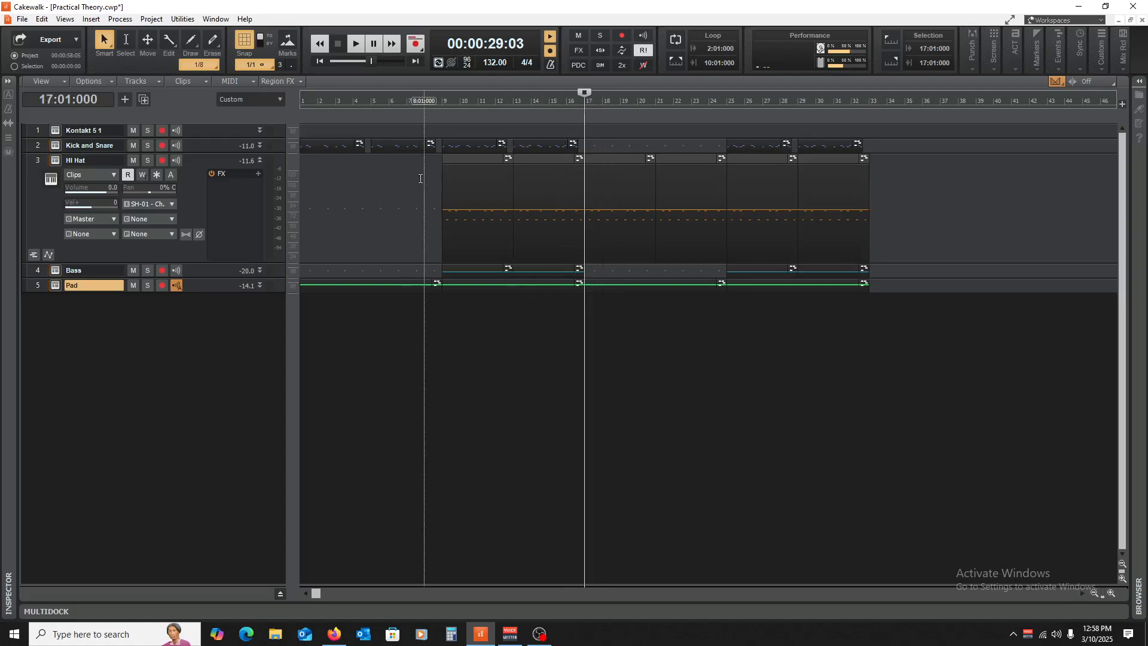
- Minimize the Hi Hat track, return the playhead to the start and save the project
double_click(257, 161)
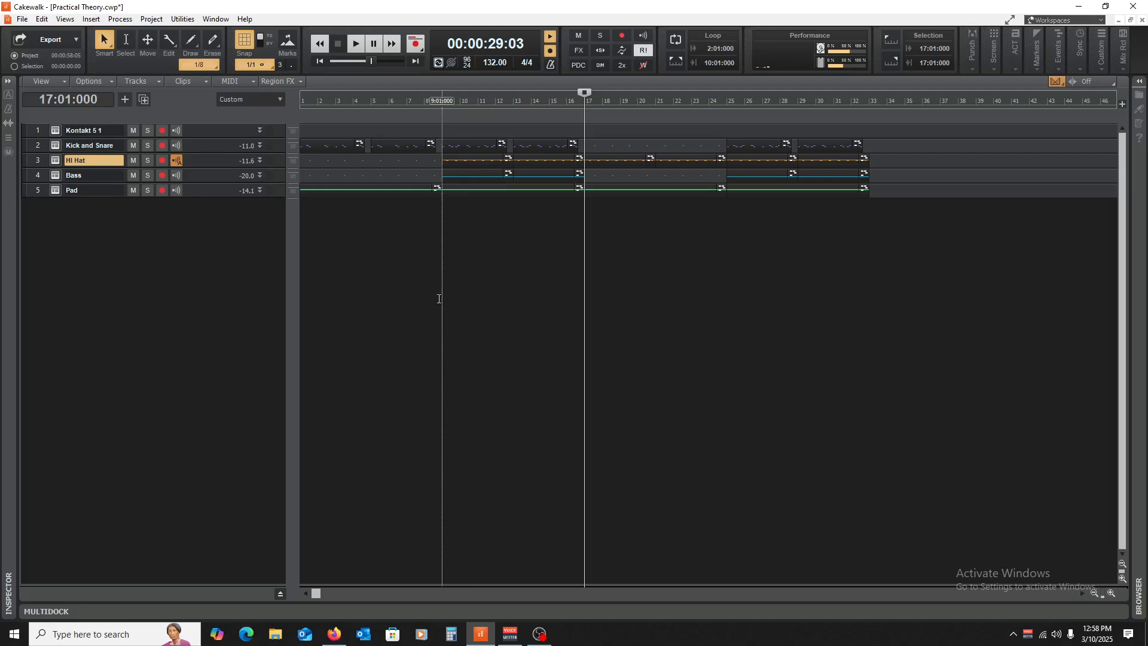
click(435, 299)
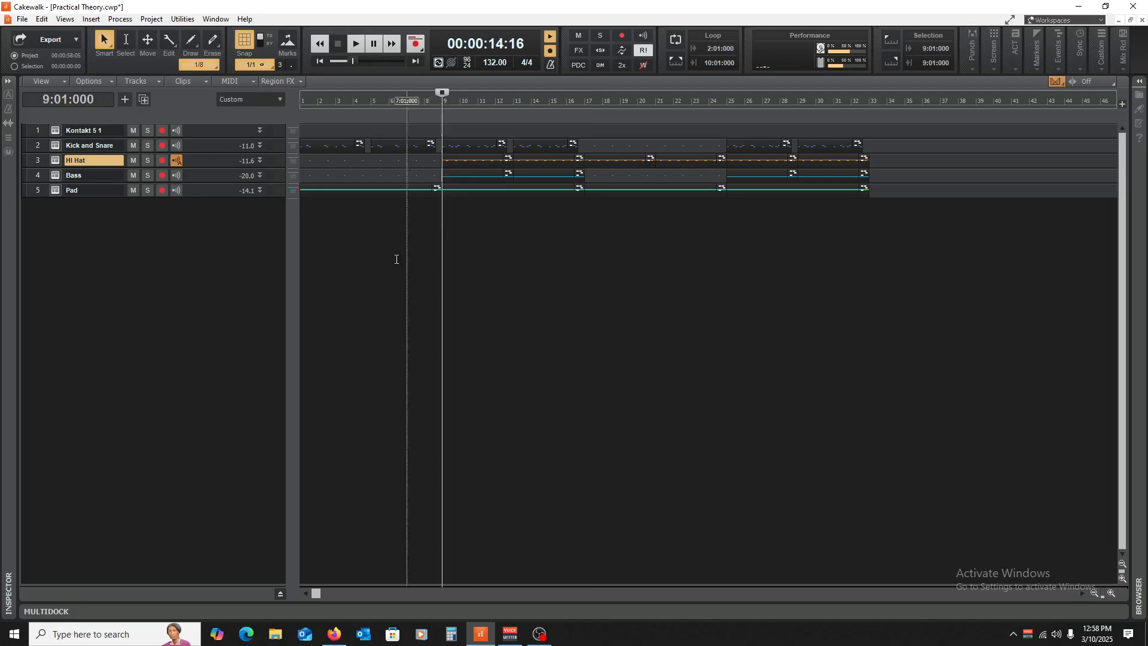
key(w)
key(ctrl+s)
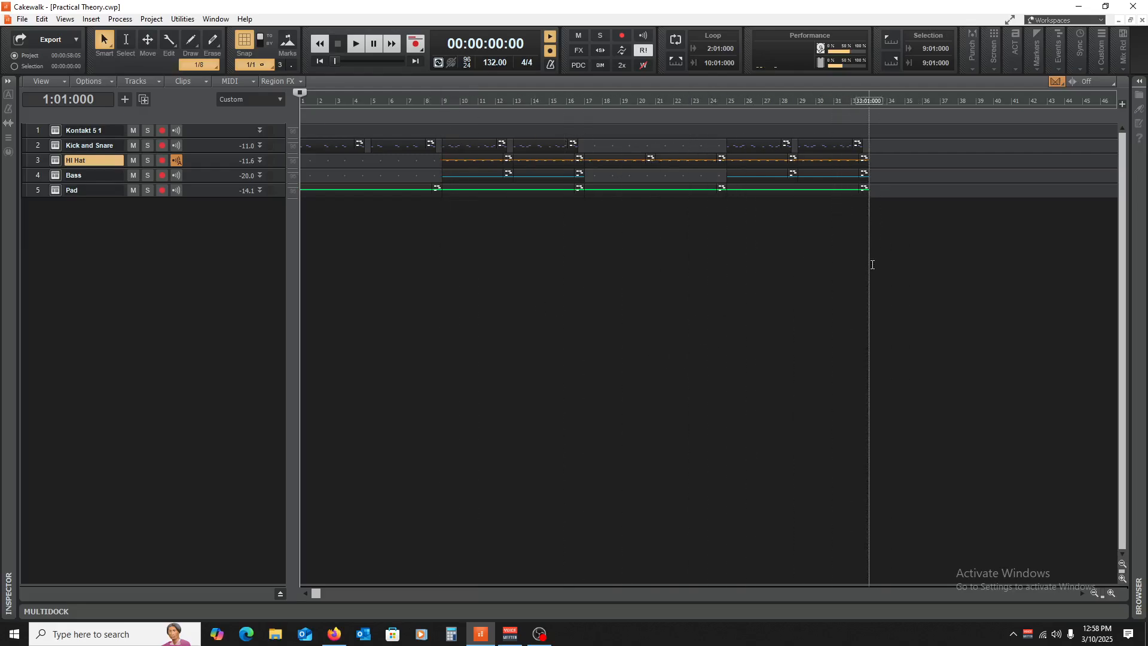
- Play the whole arrangement from measure 1 to its end at measure 33
click(871, 264)
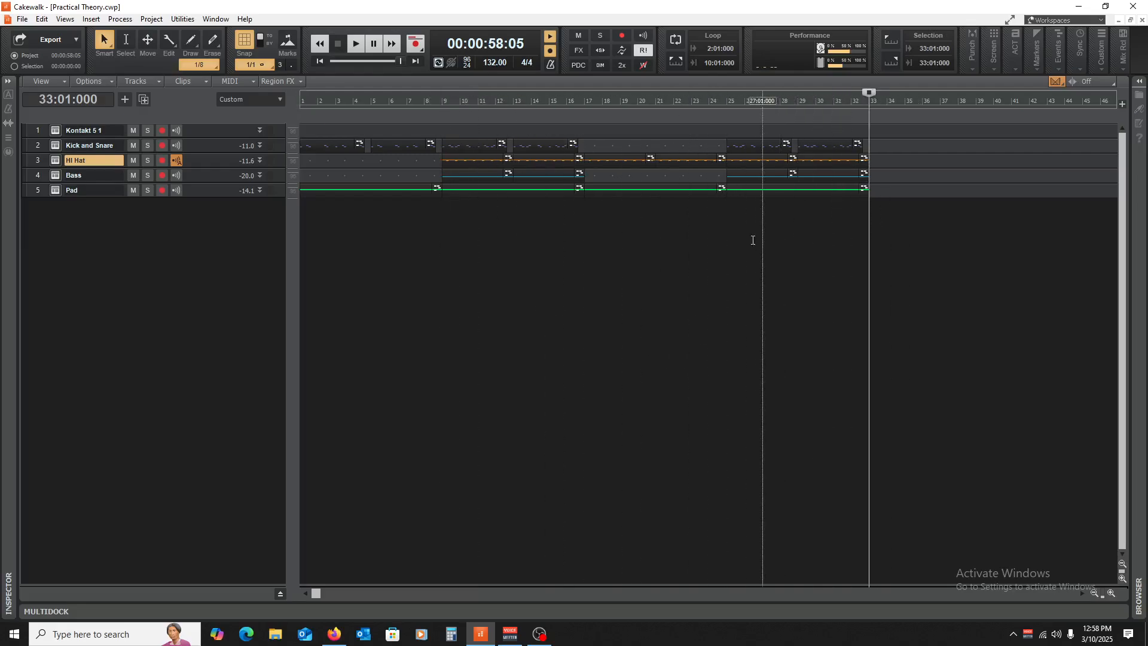
key(w)
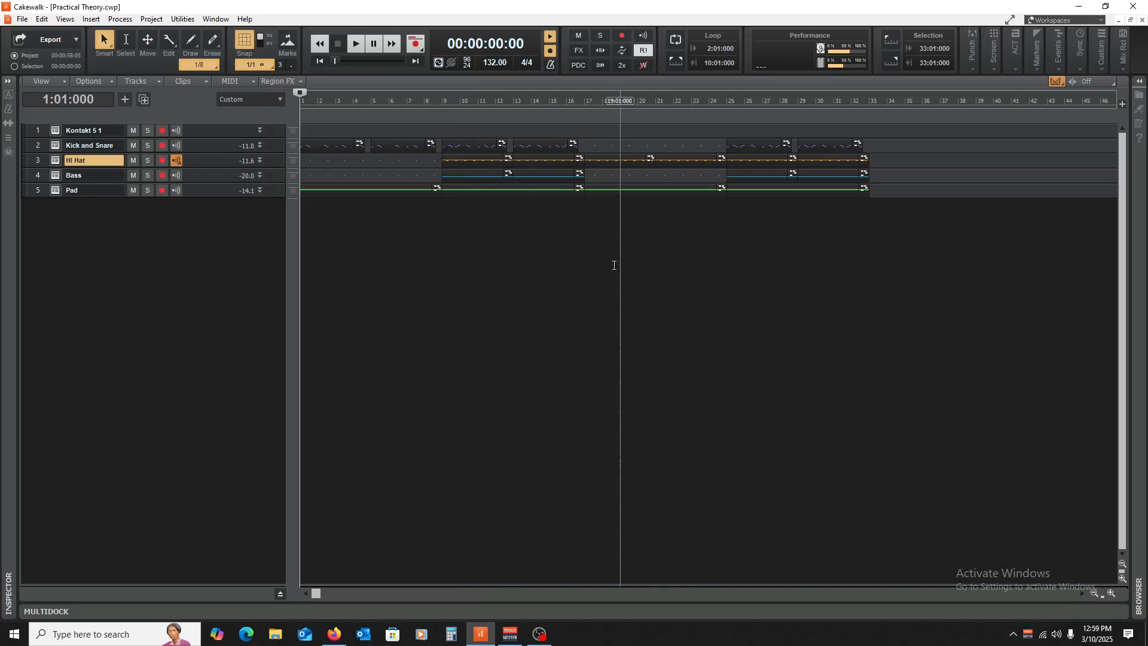
key(space)
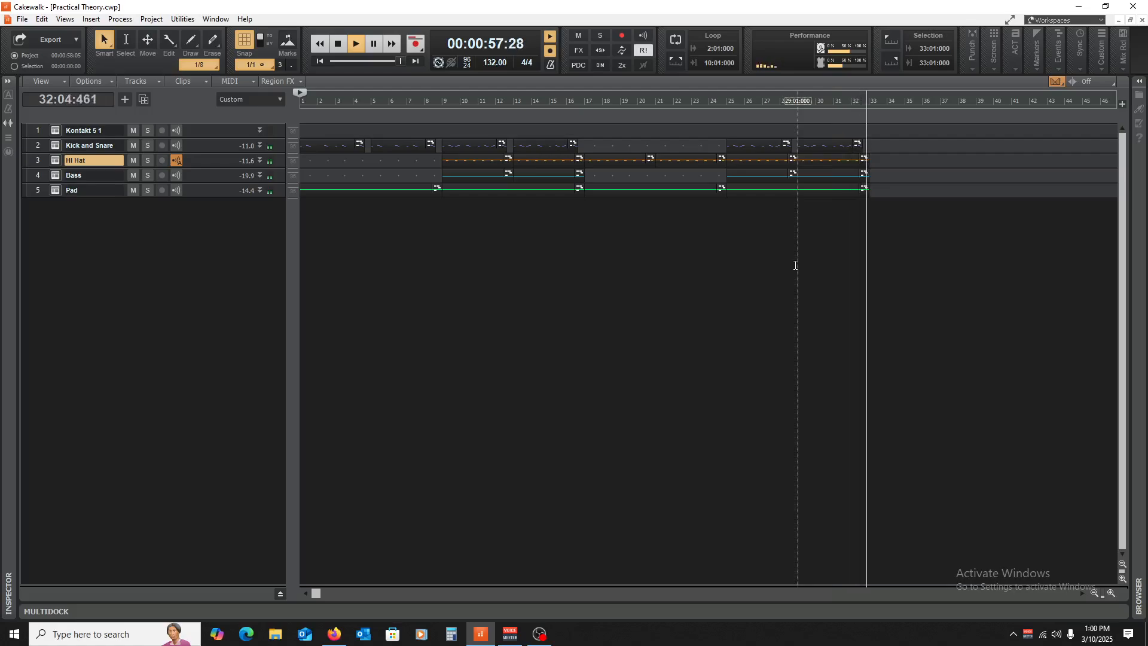
key(space)
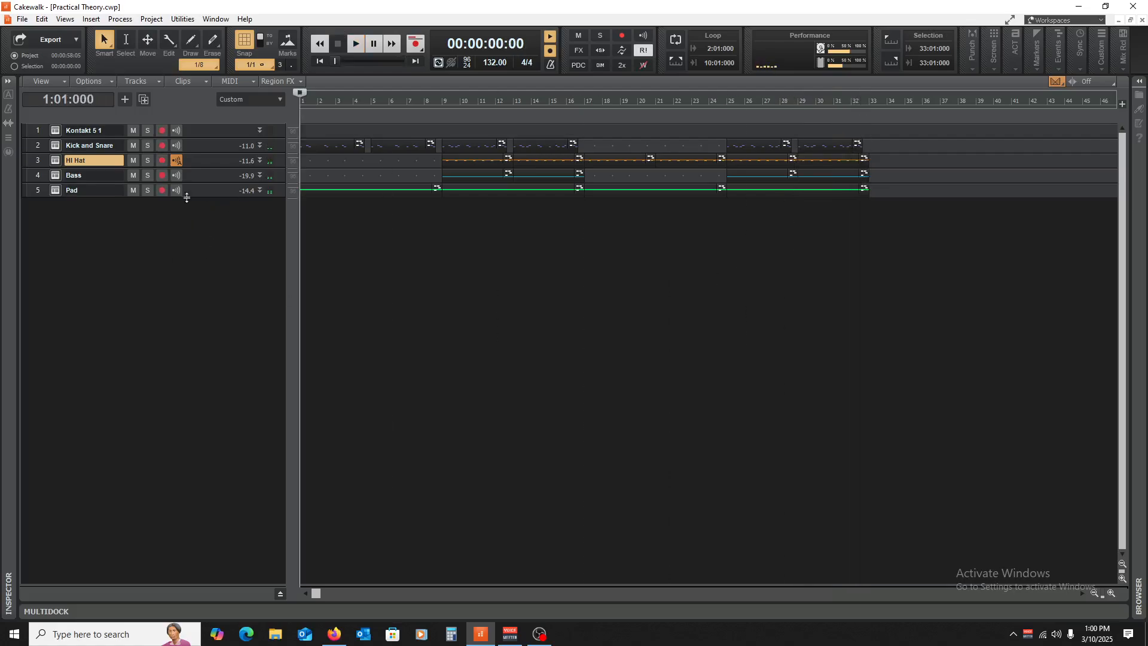
- Enlarge the Pad track and place the playhead at measure 33
drag(209, 197, 216, 289)
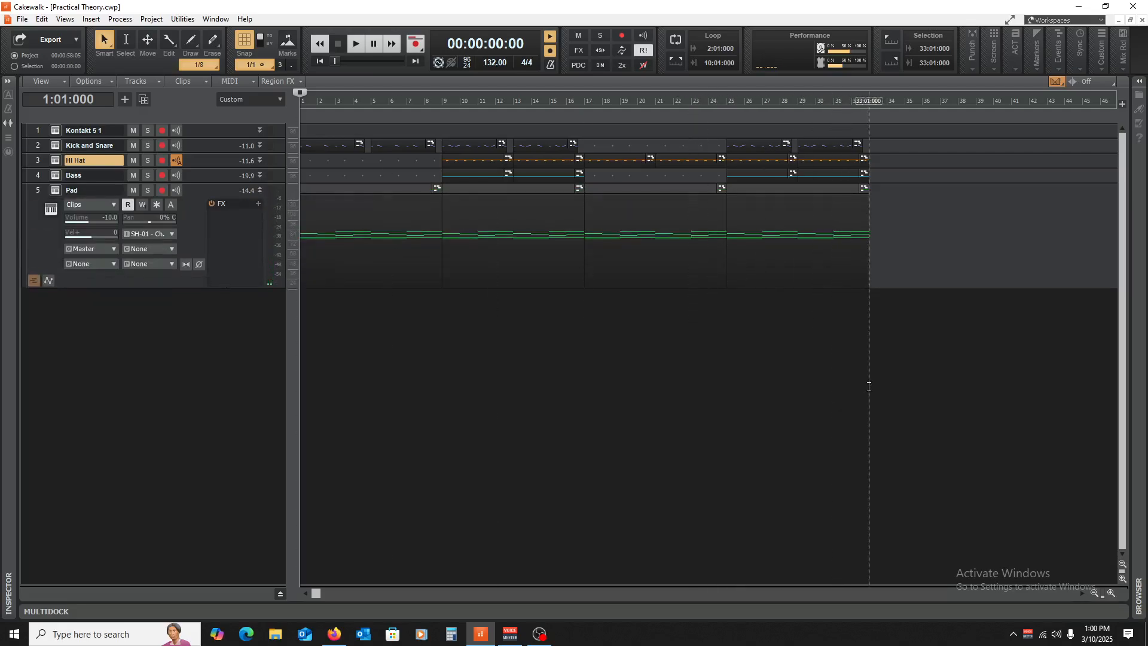
click(869, 382)
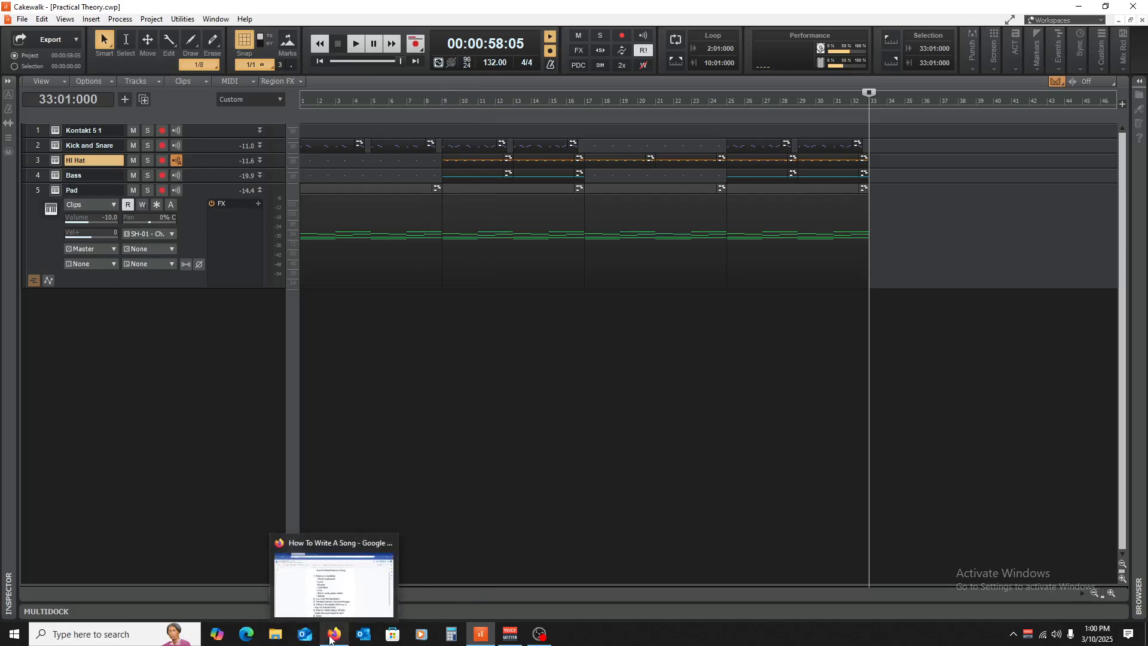
- Switch to Firefox to review the How To Write A Song document and the Chord Theory sheet, and return to Cakewalk
click(335, 638)
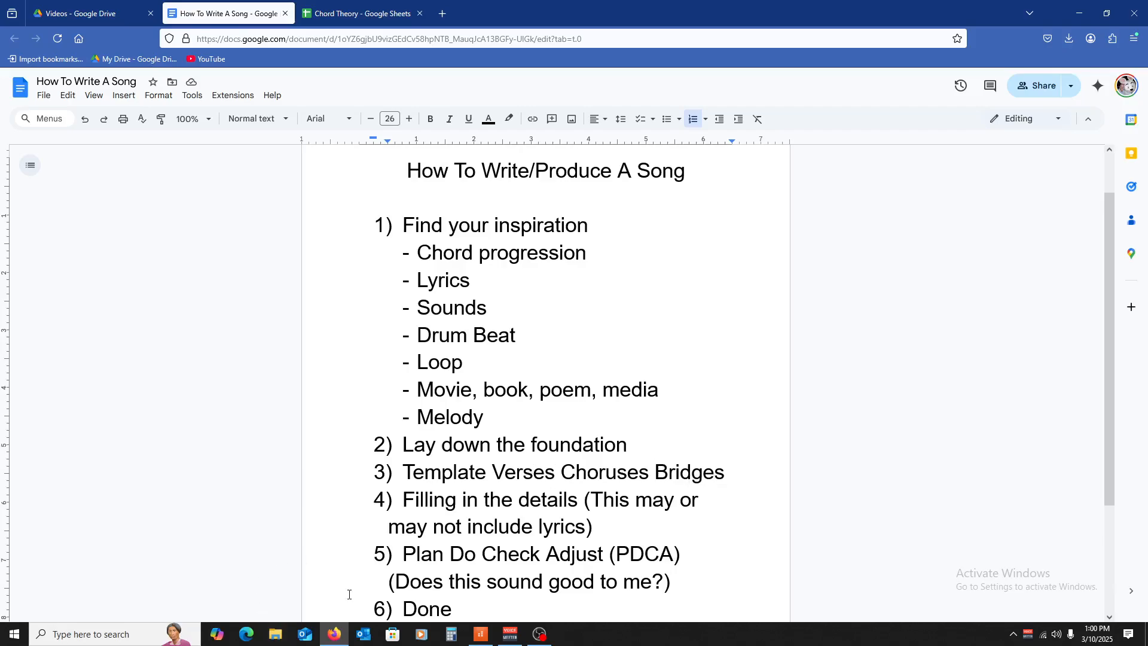
click(488, 636)
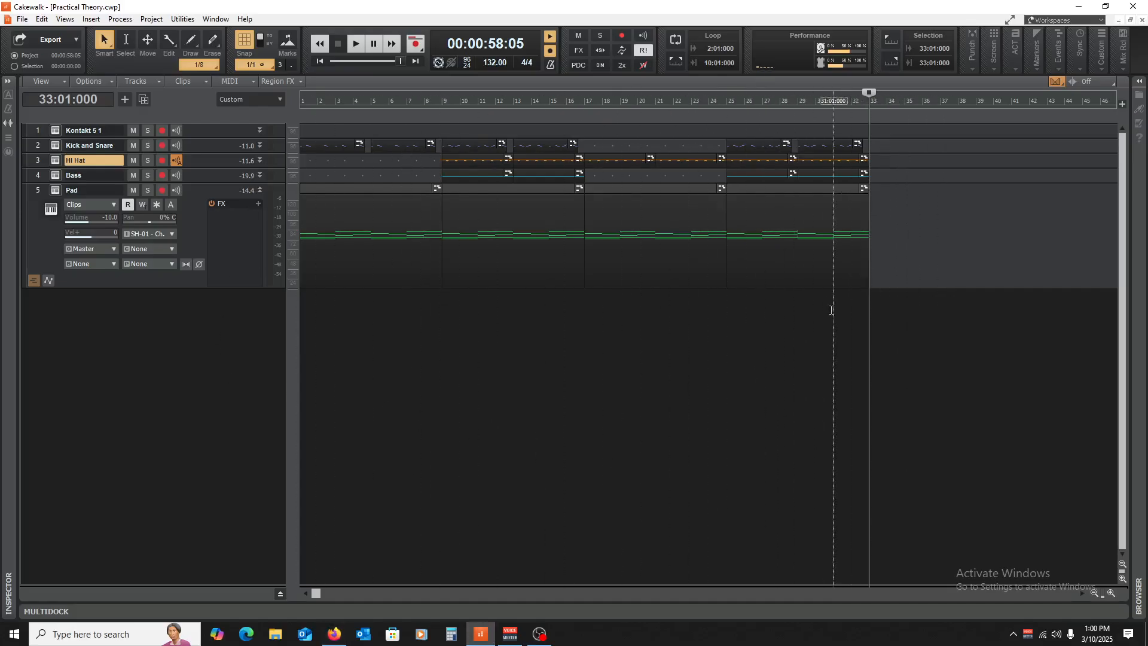
click(1111, 592)
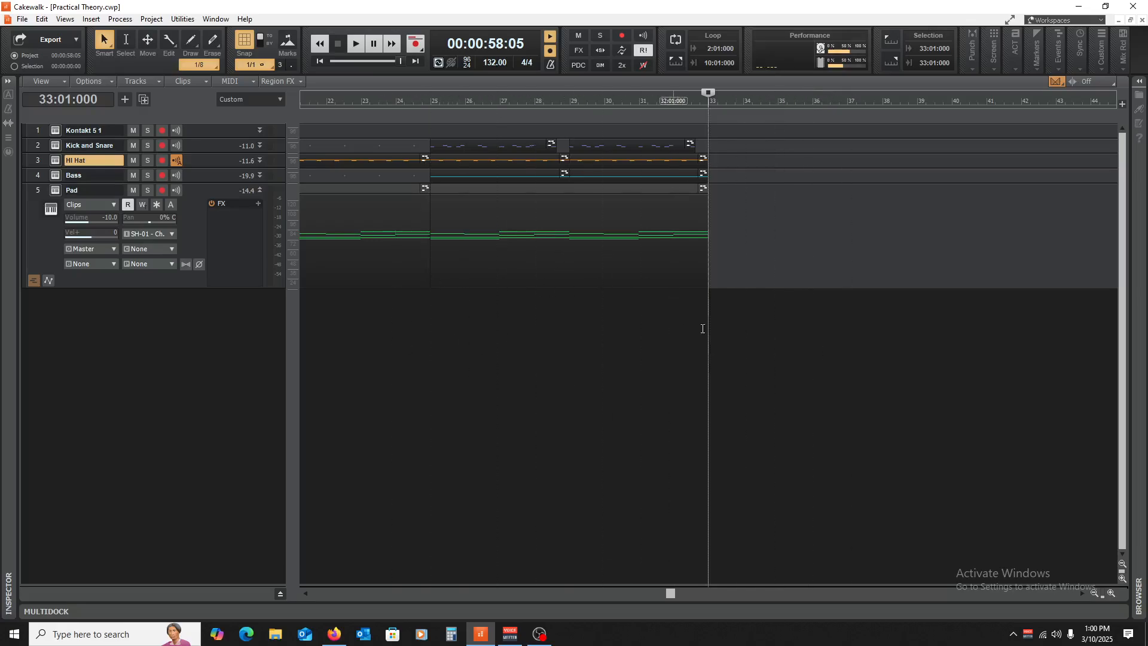
click(334, 635)
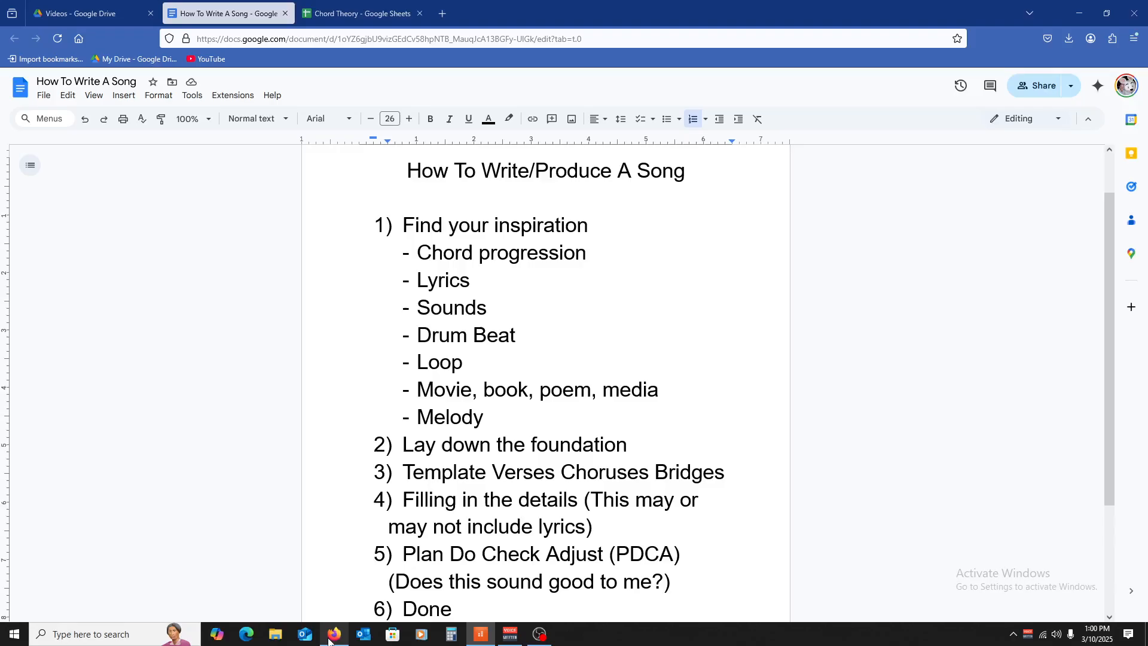
click(350, 12)
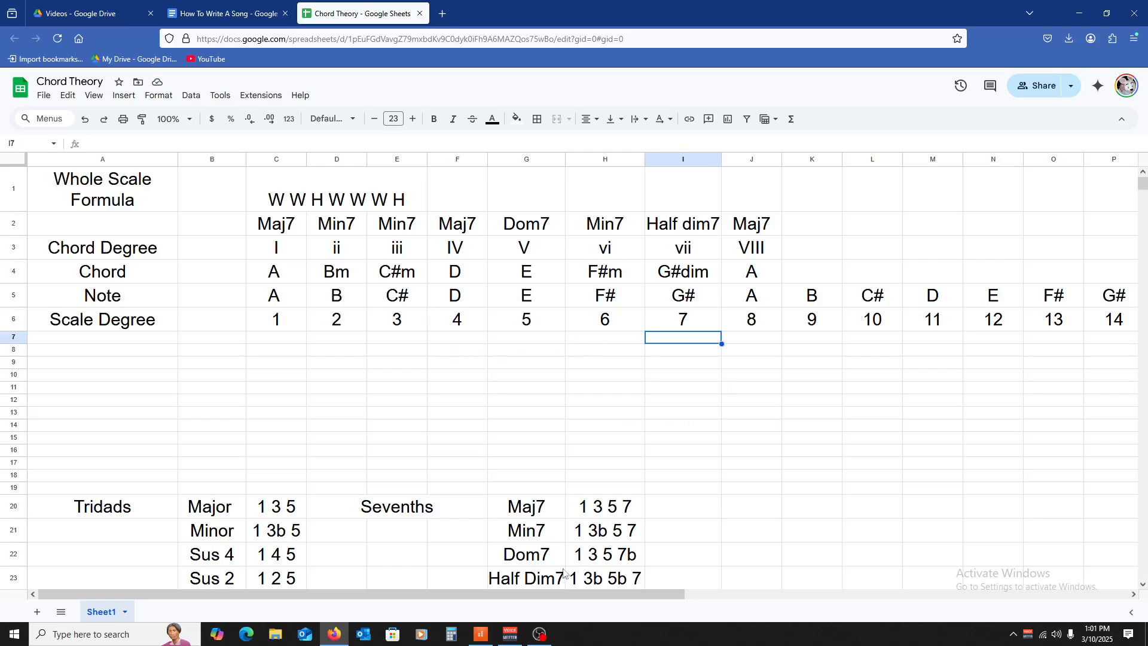
mouse_move(482, 638)
click(482, 635)
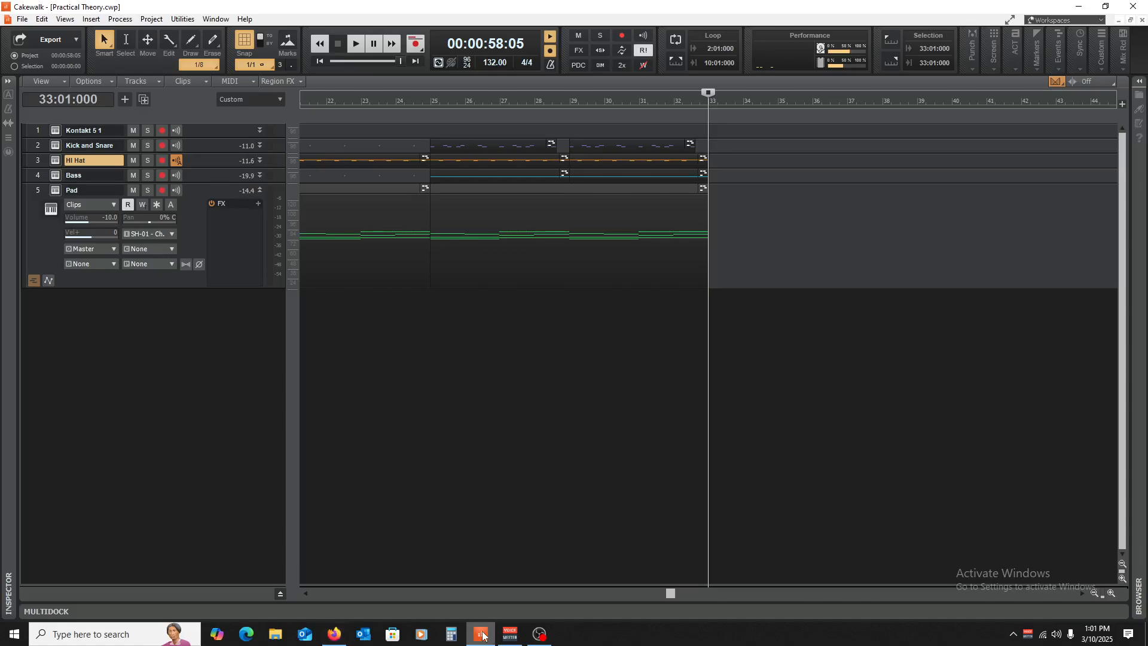
- Open the last Pad clip in the Piano Roll, add a one-measure A5, C#6 and E6 chord at measure 33, and play it
double_click(657, 190)
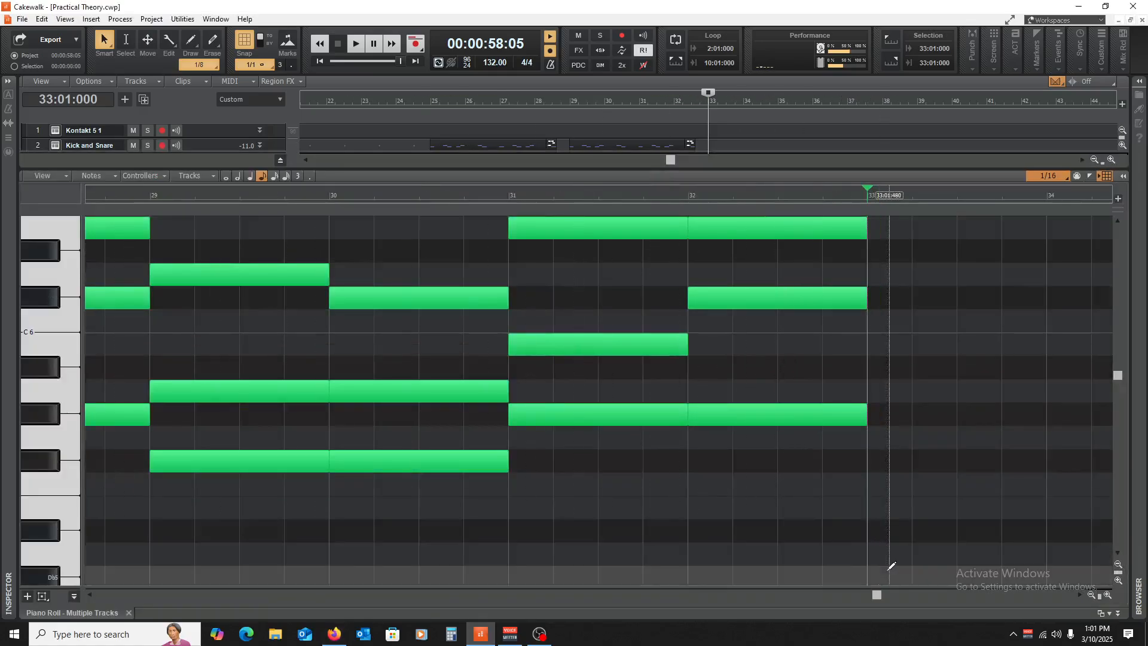
drag(885, 592, 934, 596)
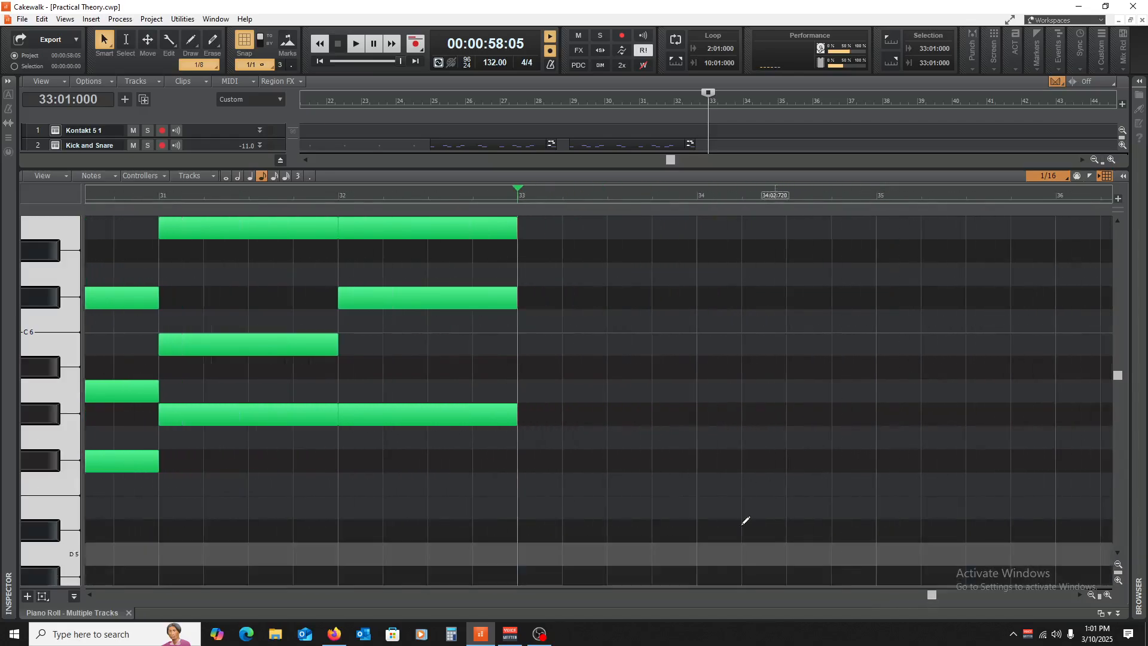
scroll(658, 419, up, 3)
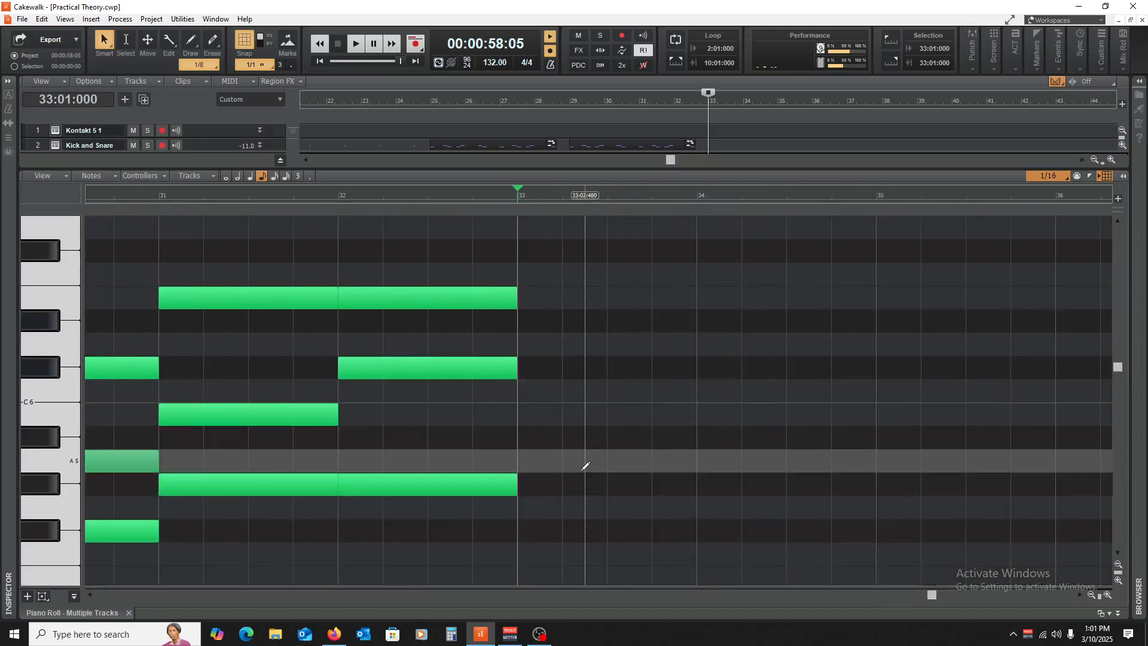
drag(397, 487, 587, 306)
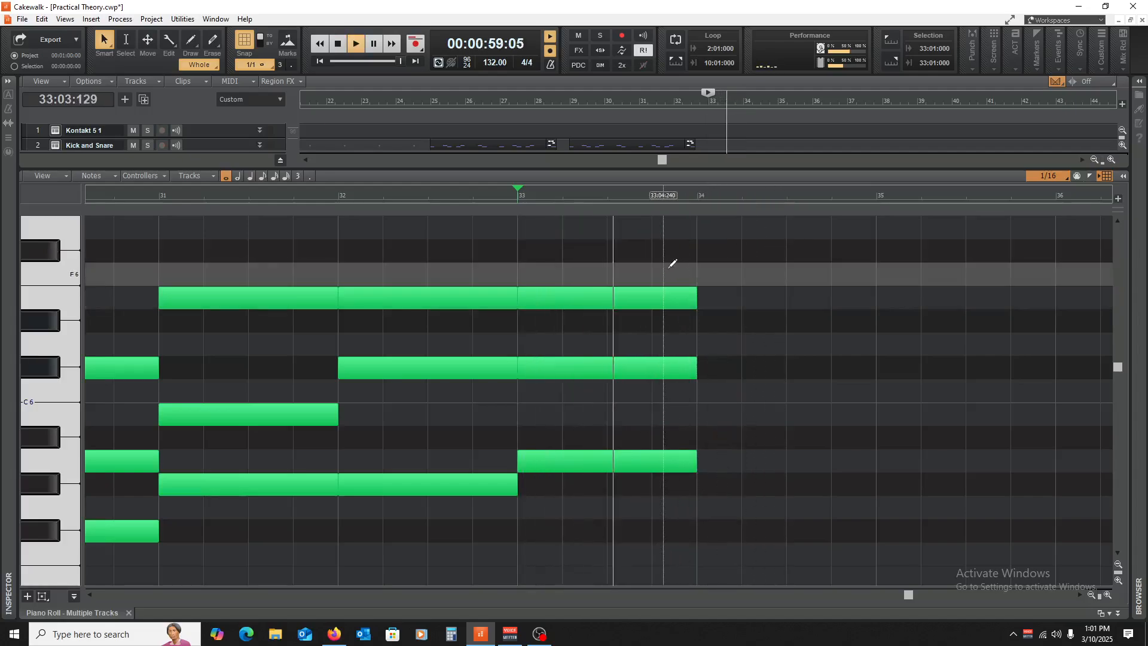
key(space)
- Extend the measure 33 Pad chord to two measures and copy the measure 32 chord (G#5, C#6, E6) to measure 35
drag(647, 250, 688, 475)
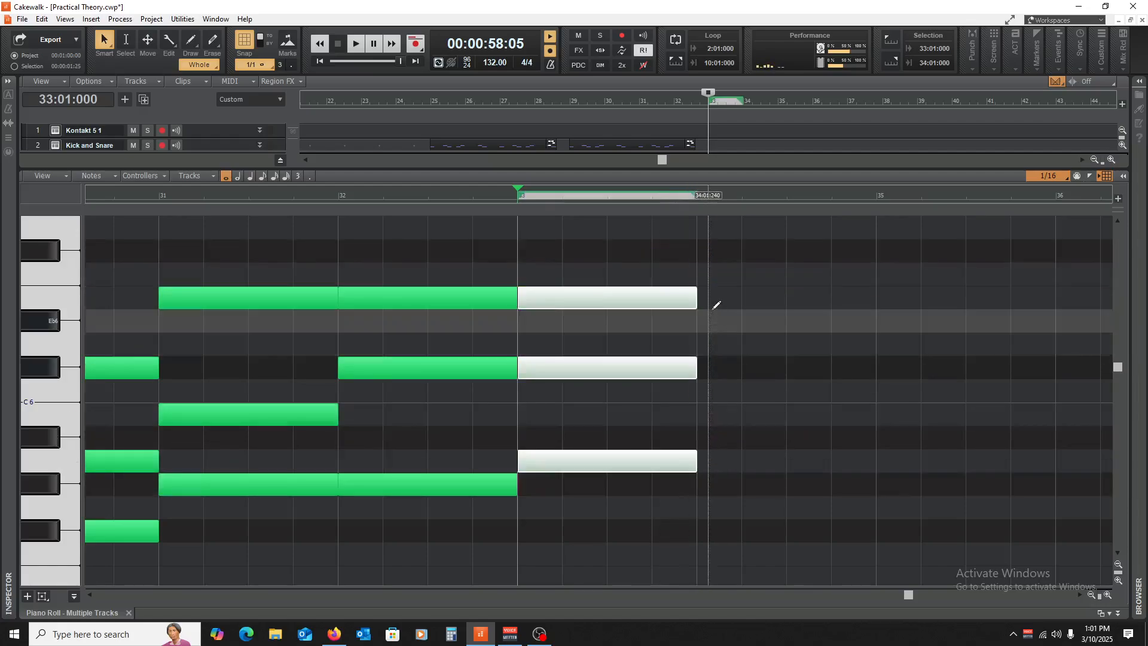
drag(697, 297, 876, 299)
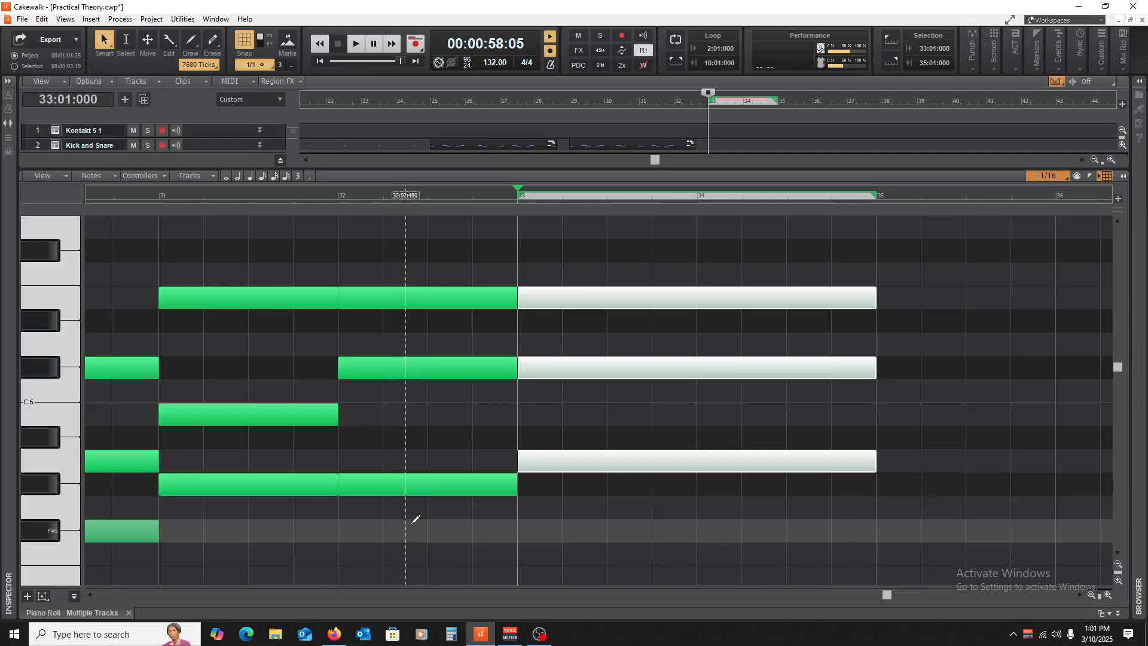
drag(419, 500, 489, 220)
drag(394, 487, 936, 480)
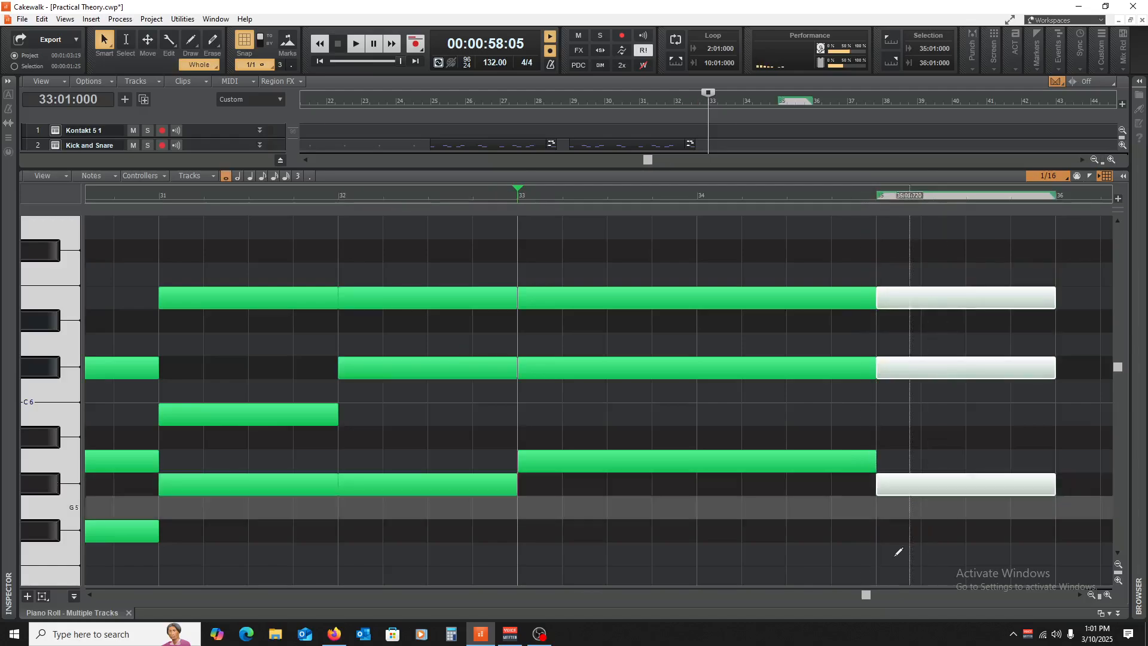
- Extend the measure 35 Pad chord to two measures, copy the chords of measures 33–36 to measure 37, and close the Piano Roll
scroll(861, 541, right, 5)
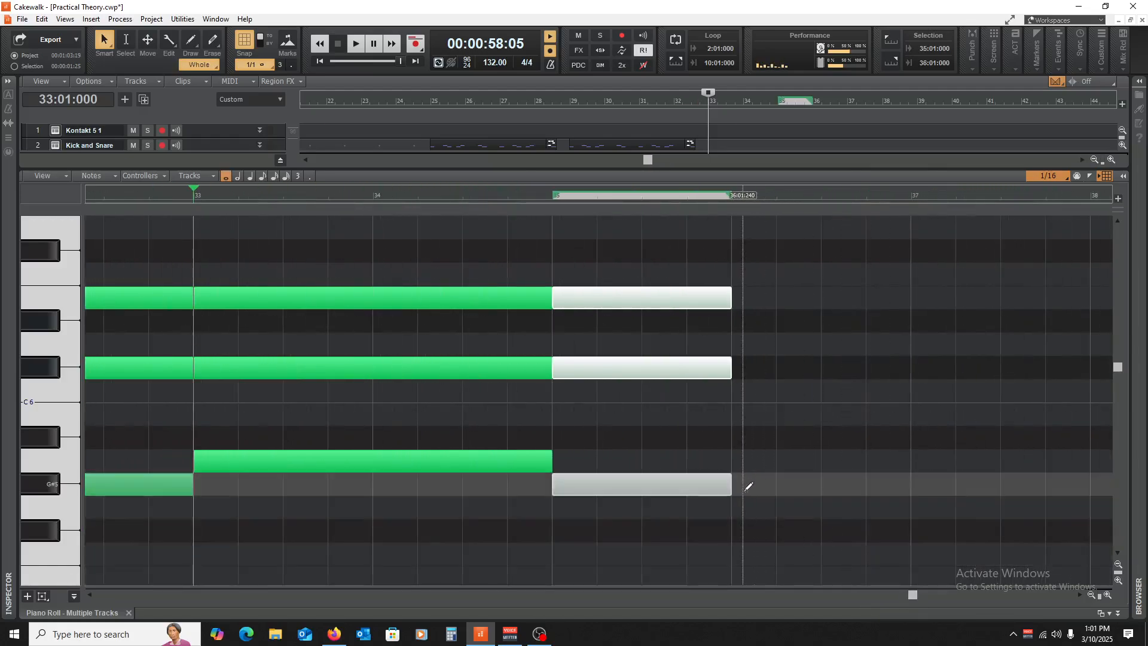
drag(728, 483, 909, 483)
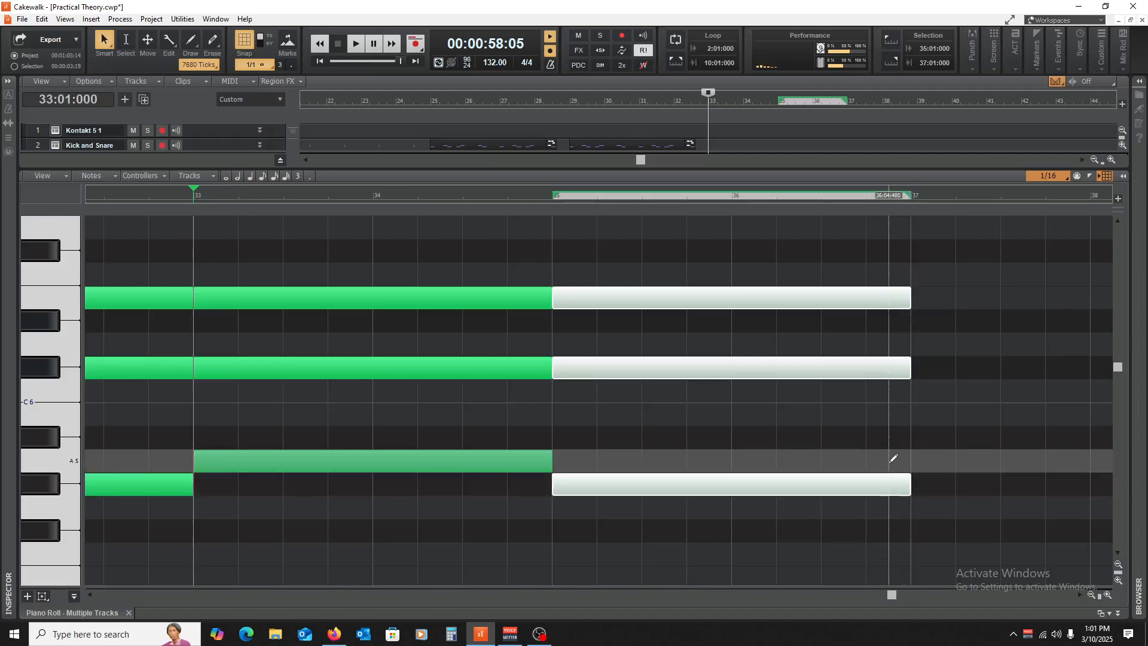
drag(962, 270, 479, 482)
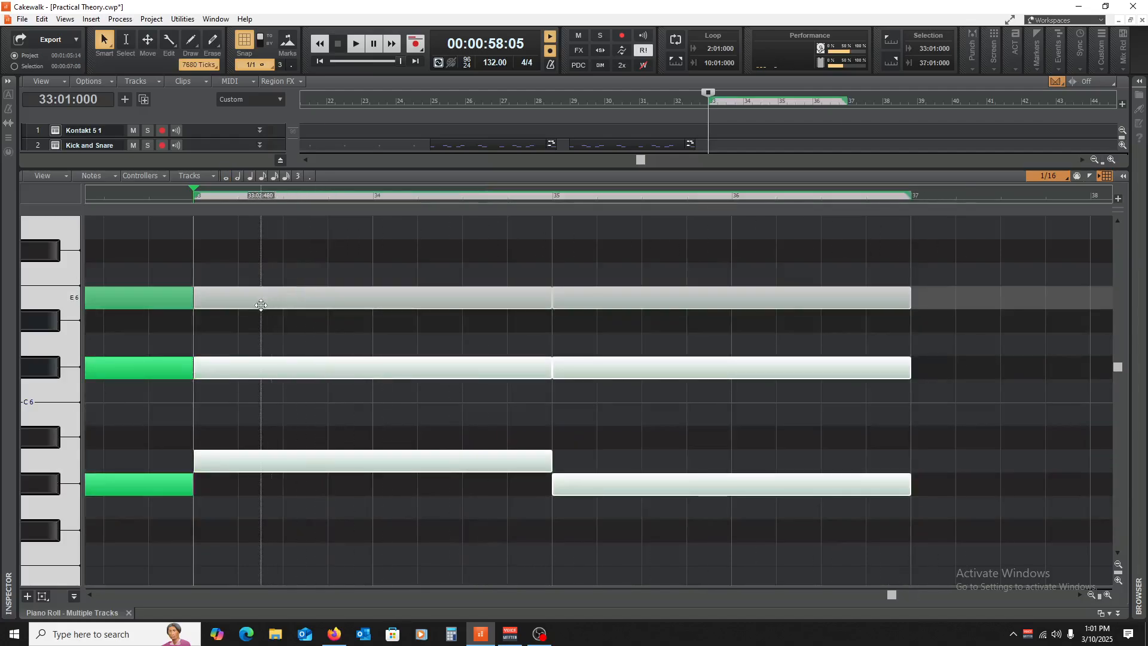
drag(248, 301, 966, 301)
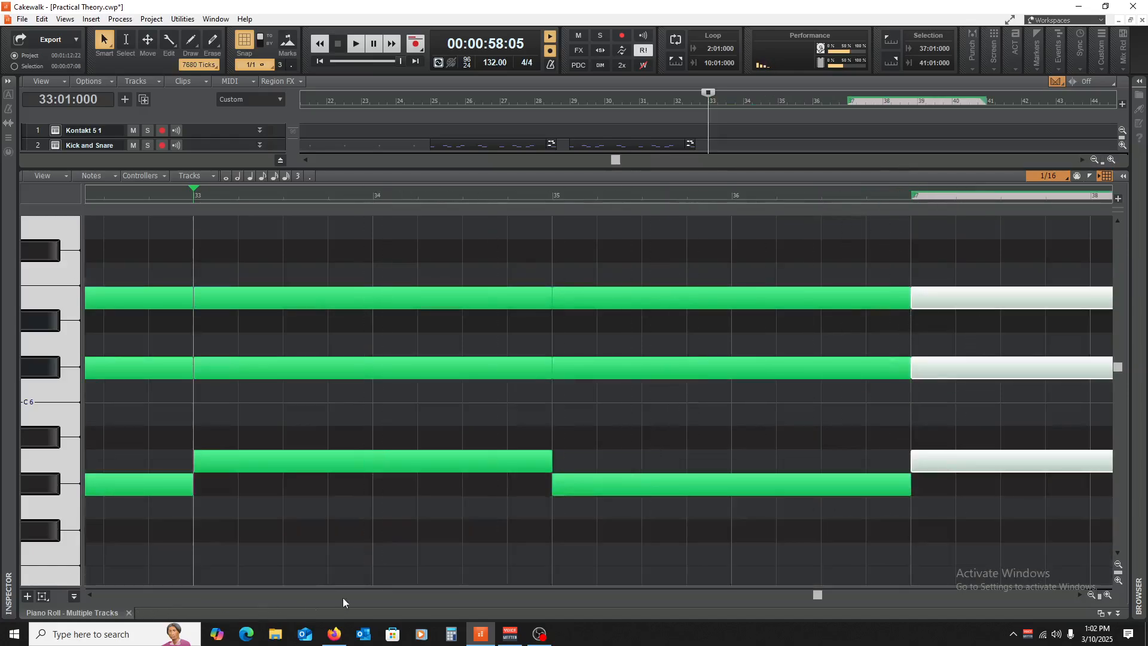
click(128, 613)
click(964, 453)
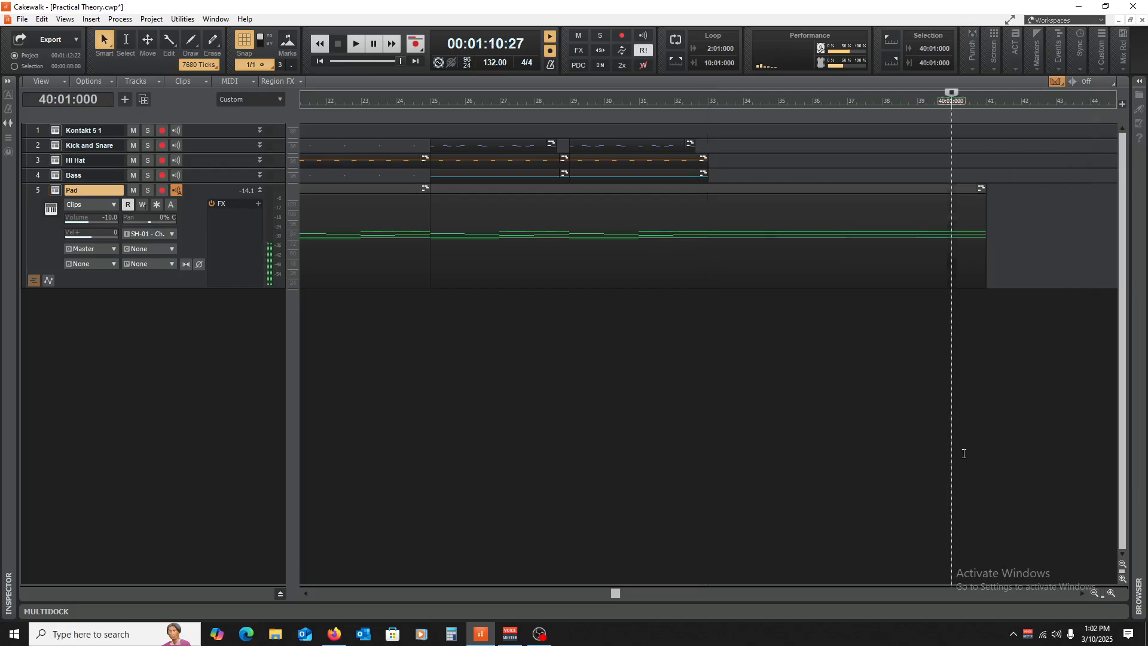
- Split the Pad clip at measure 33 and copy the full section at measures 25–32, from Kick and Snare through Pad, to measure 41
click(1089, 598)
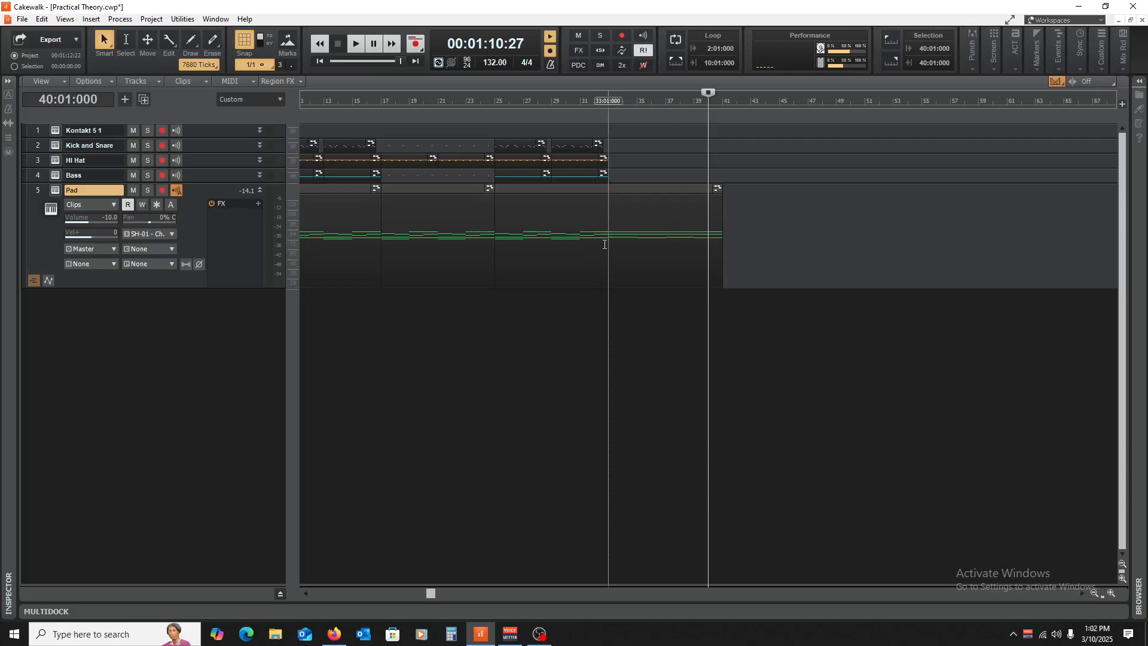
key(F8)
key(F8)
key(F8)
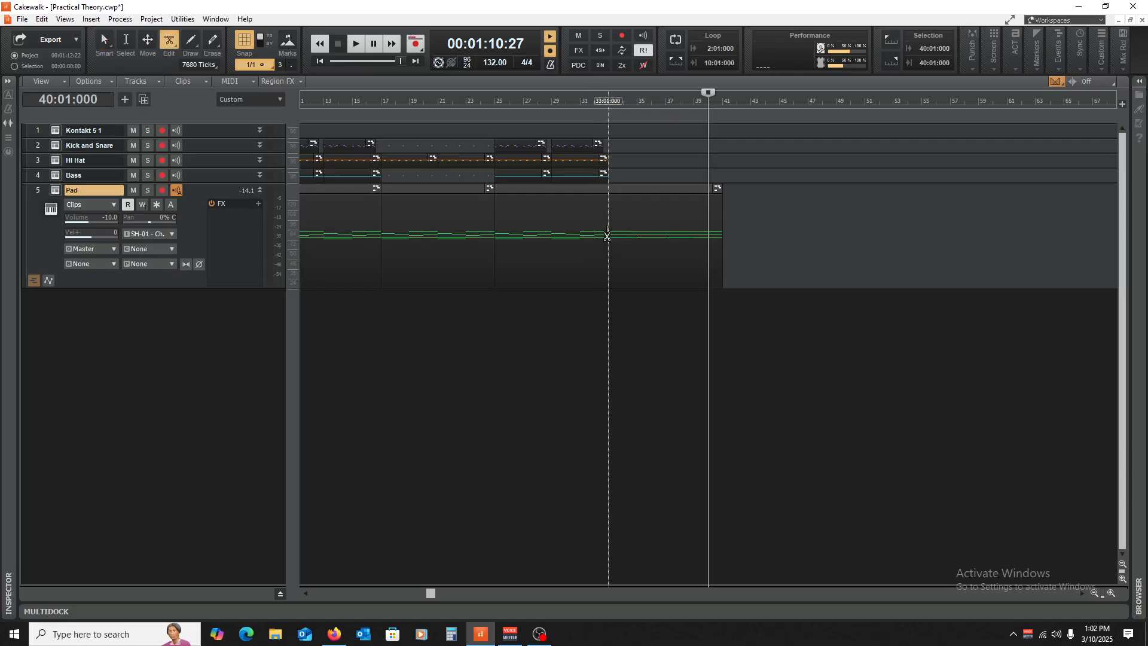
click(607, 237)
key(F5)
drag(509, 311, 738, 142)
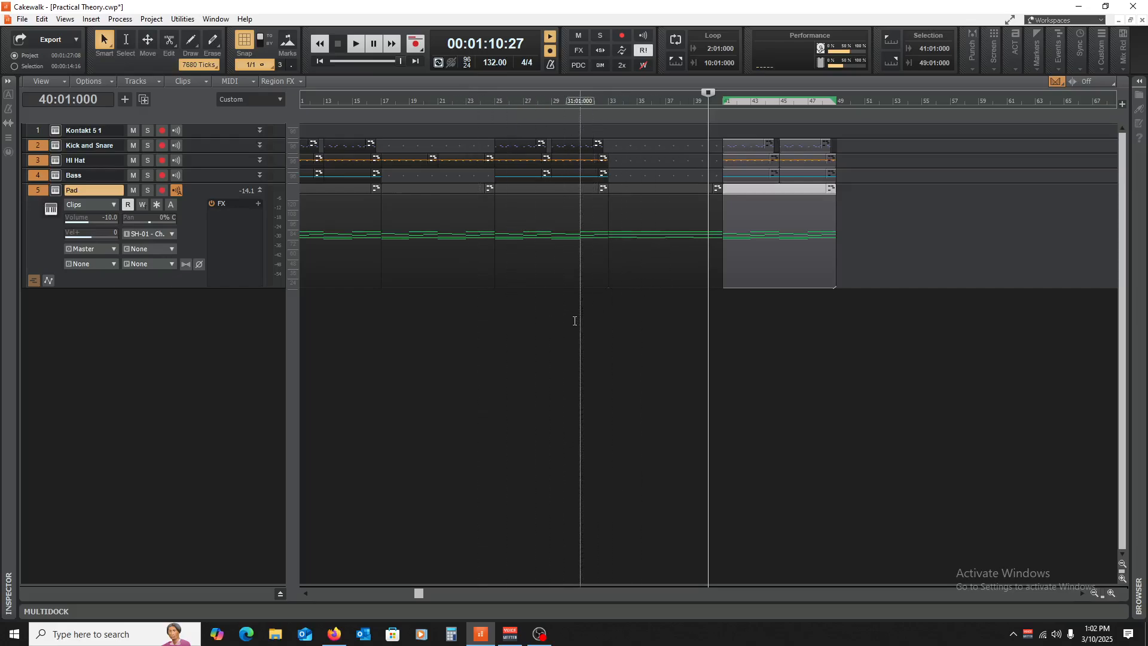
- Play the arrangement from measure 31 to hear the Pad section and its transition into measure 41
click(574, 321)
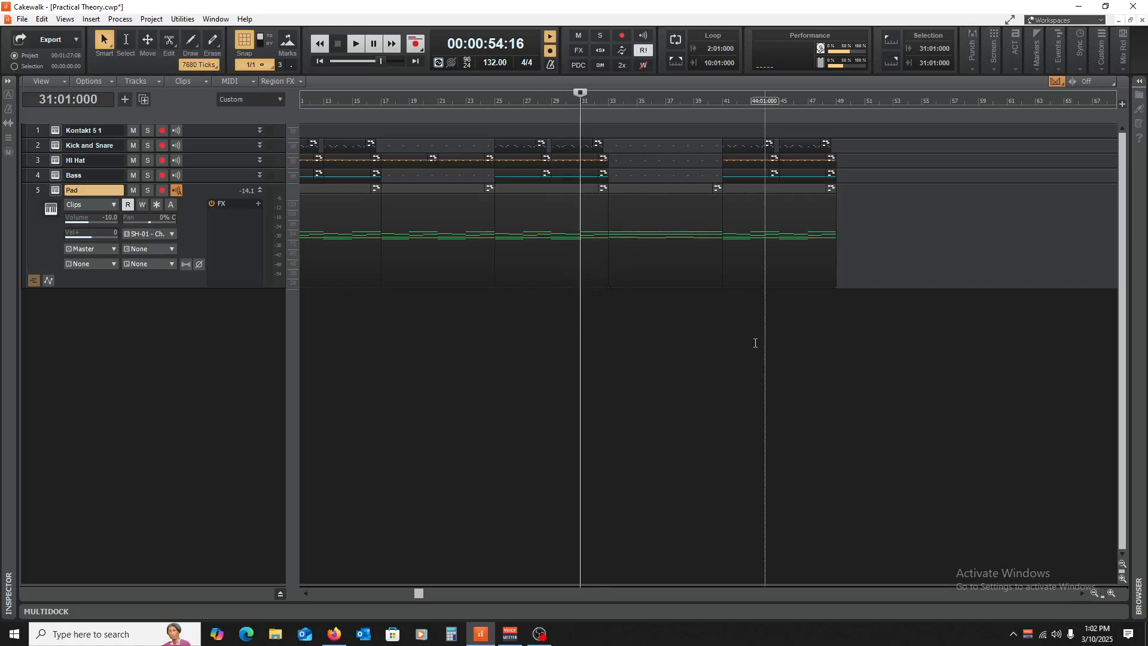
key(space)
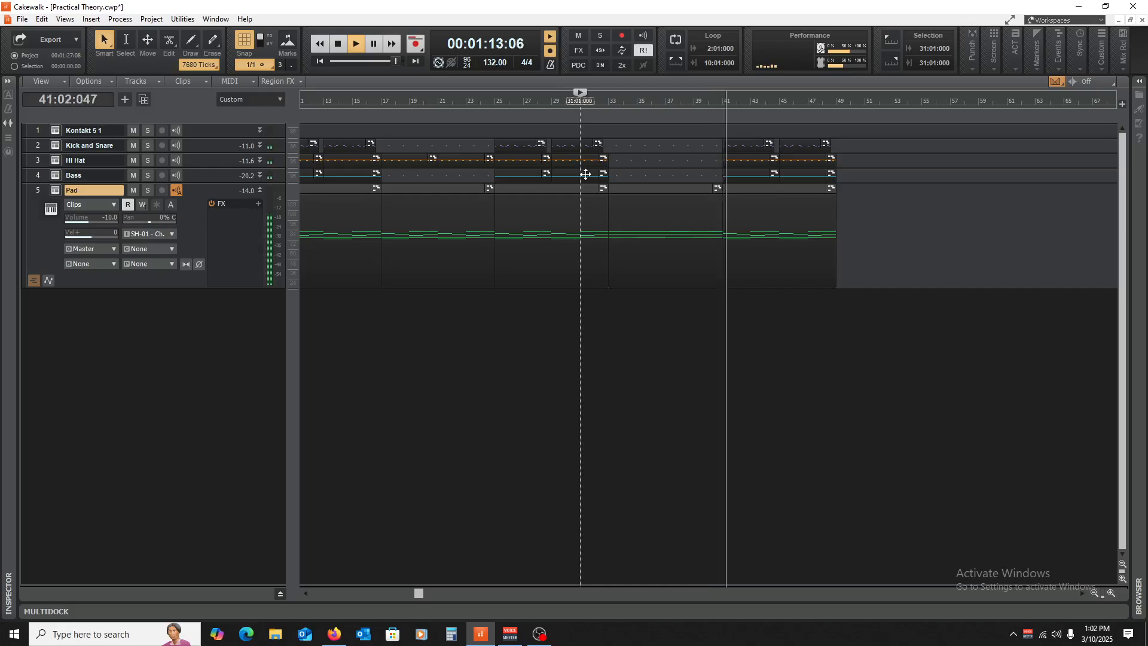
key(space)
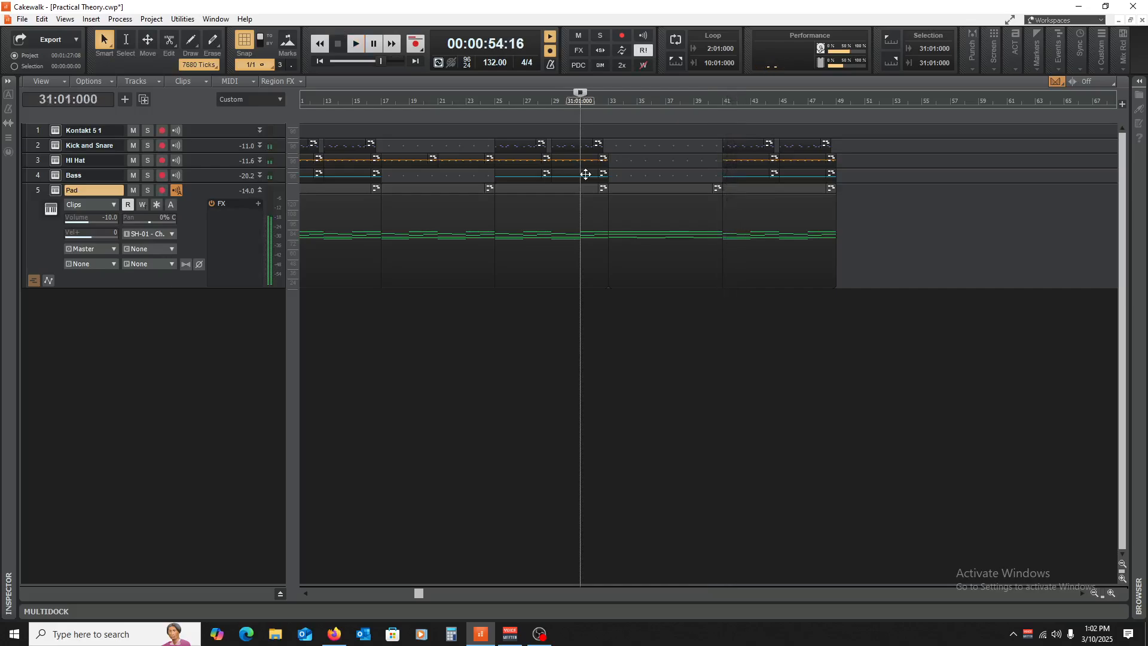
- Open the HI Hat clip before measure 33 in the Piano Roll, add G#5 eighth notes on all four beats of measure 33, and play them
click(609, 369)
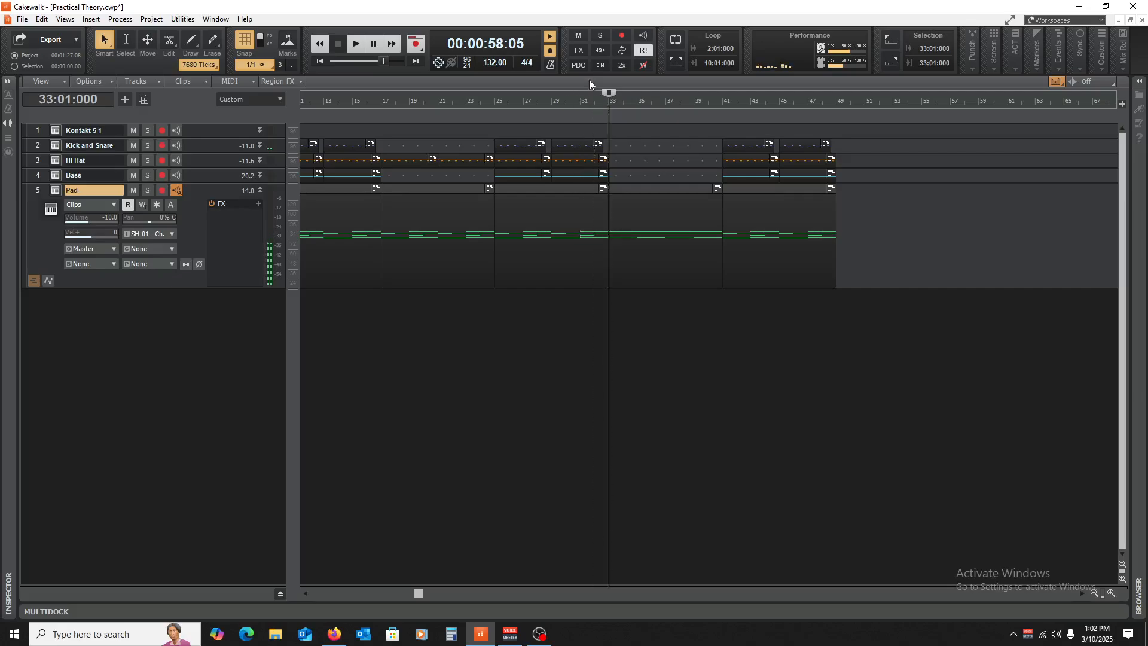
click(575, 160)
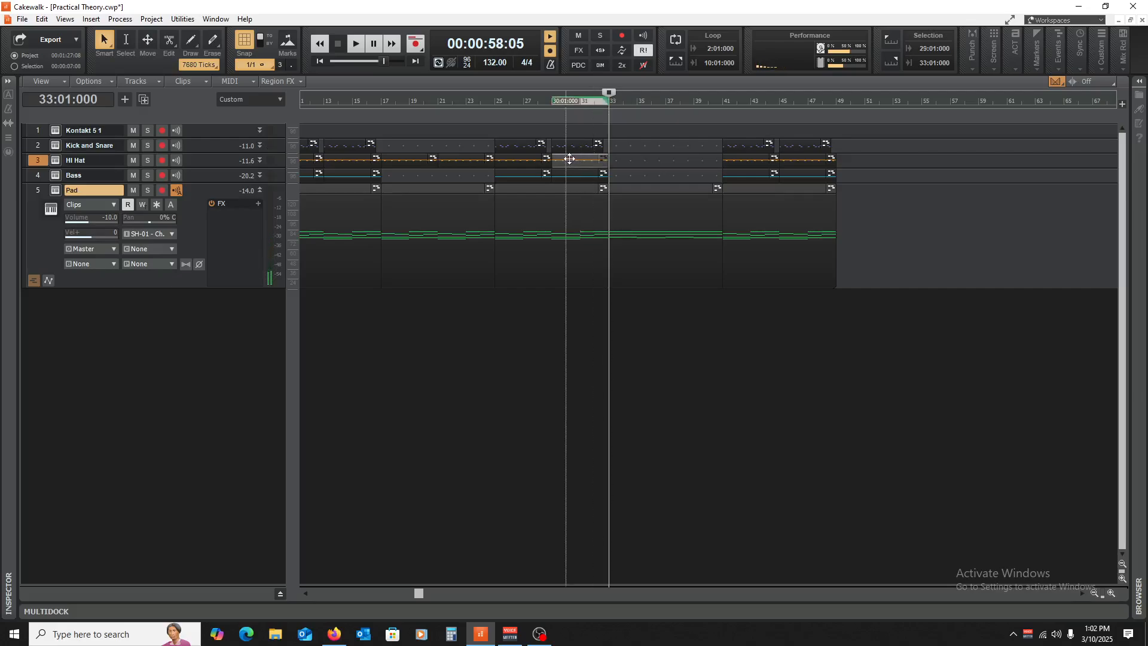
click(592, 377)
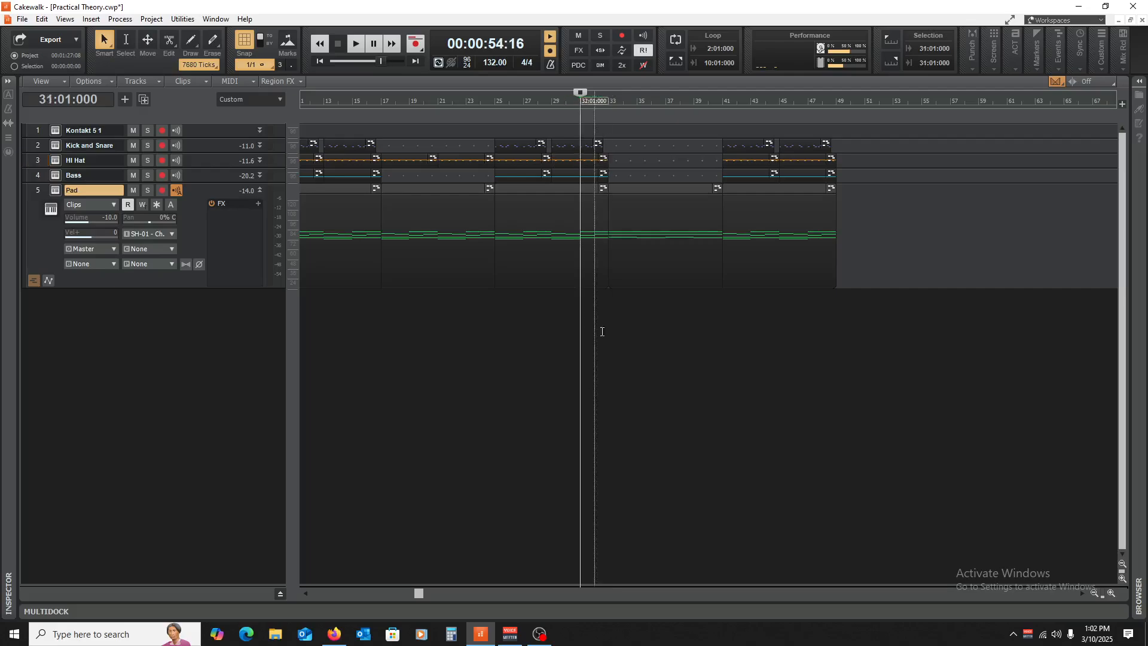
double_click(584, 159)
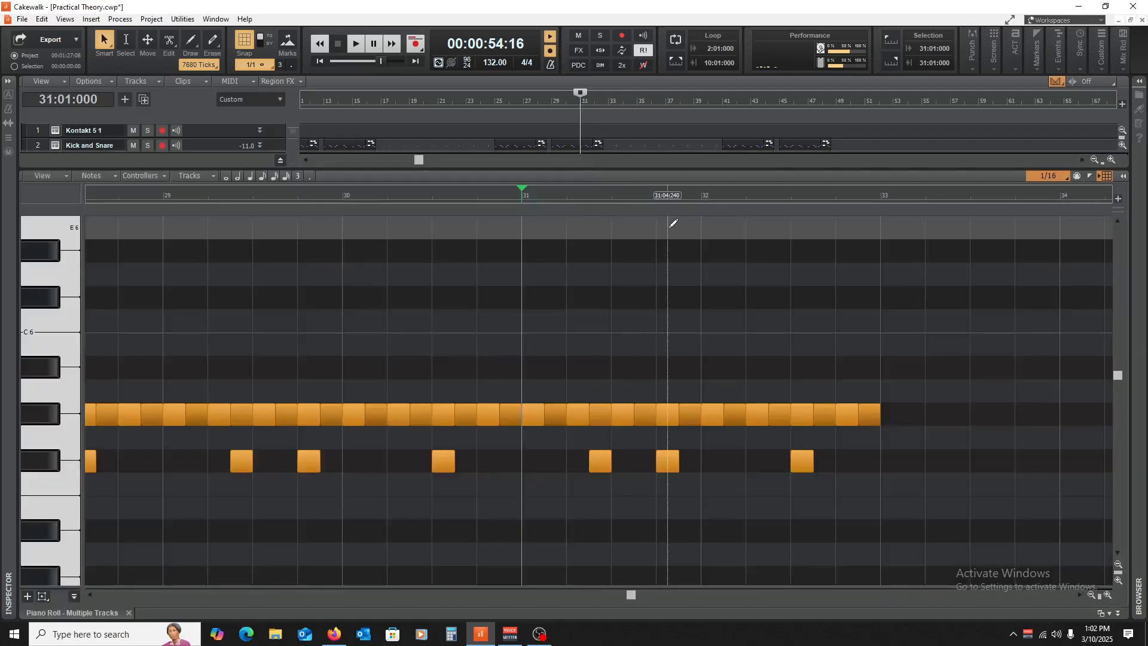
drag(632, 596, 665, 597)
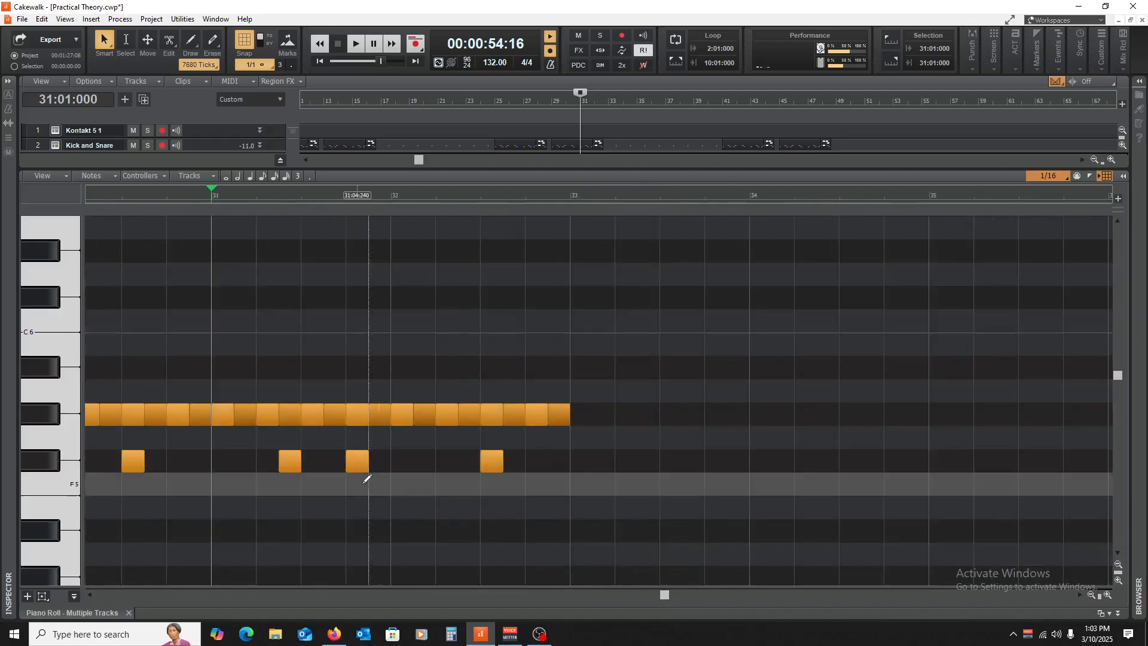
click(535, 414)
click(583, 414)
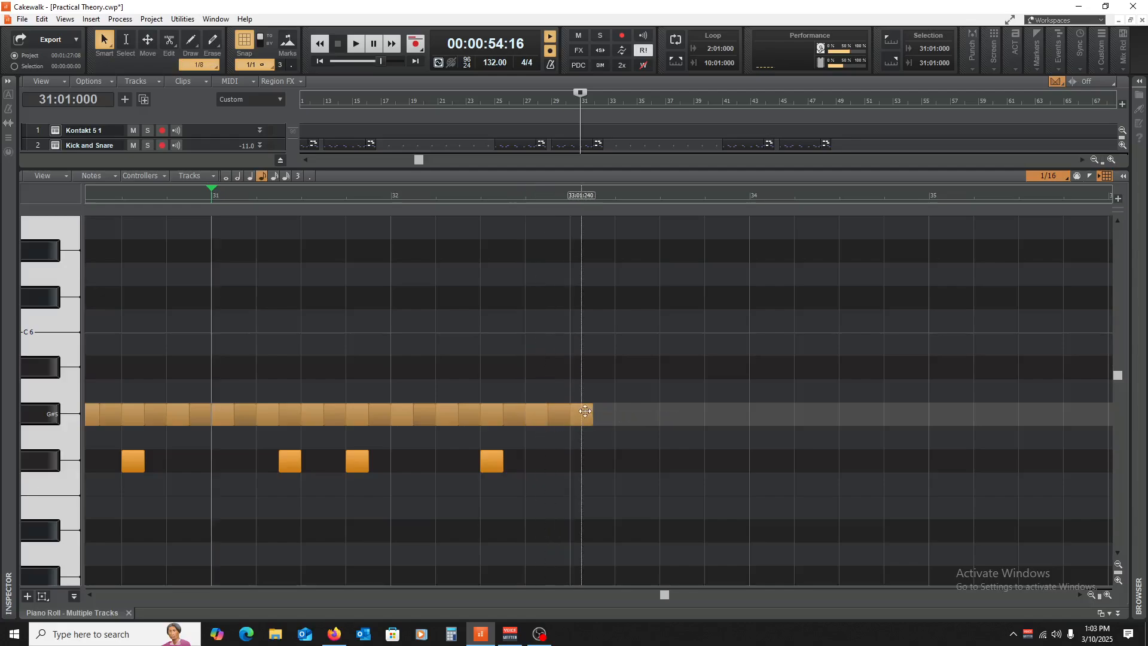
drag(583, 413, 715, 415)
click(578, 309)
key(space)
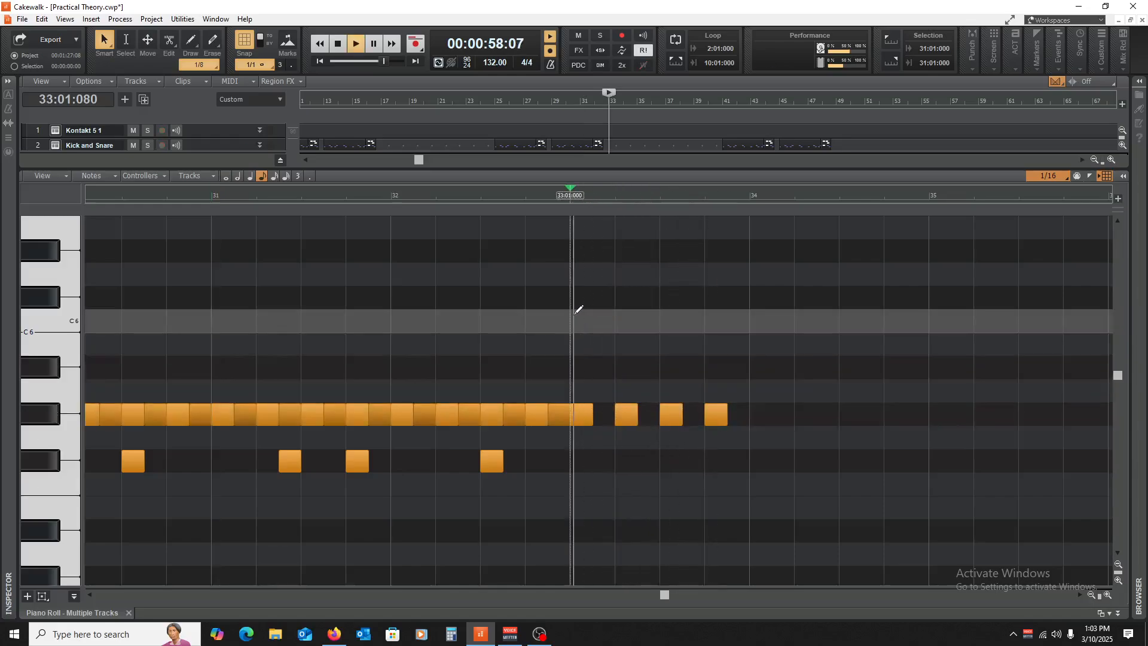
key(space)
- Copy the four G#5 hi-hat notes from measure 33 to measure 34 and play the pattern from measure 33
drag(789, 366, 761, 415)
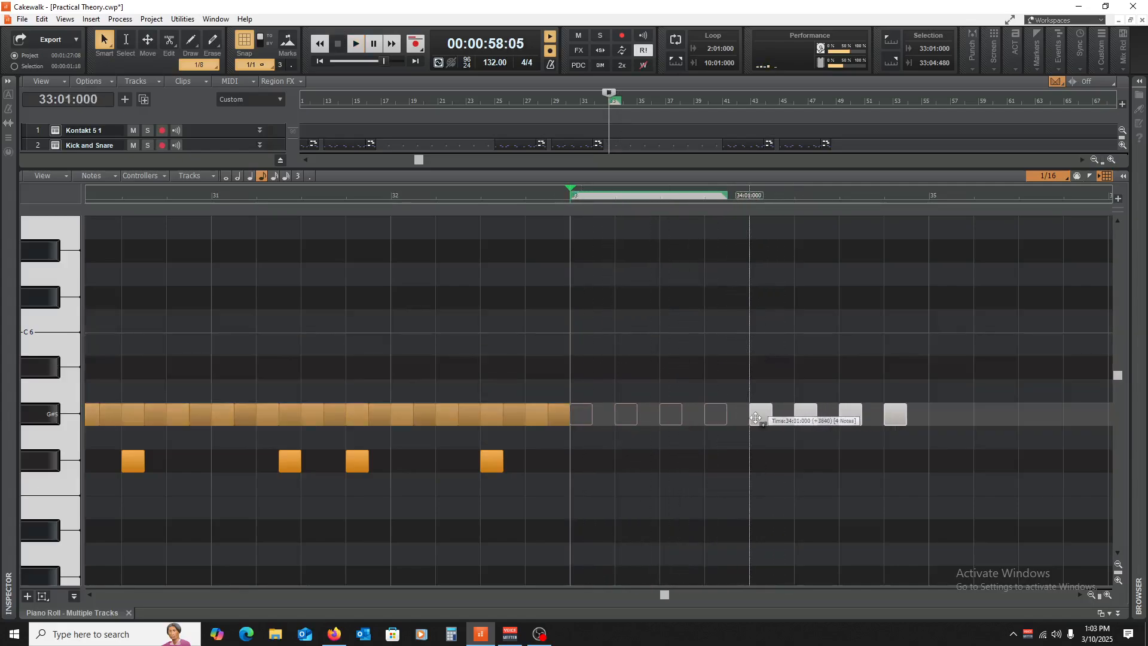
key(space)
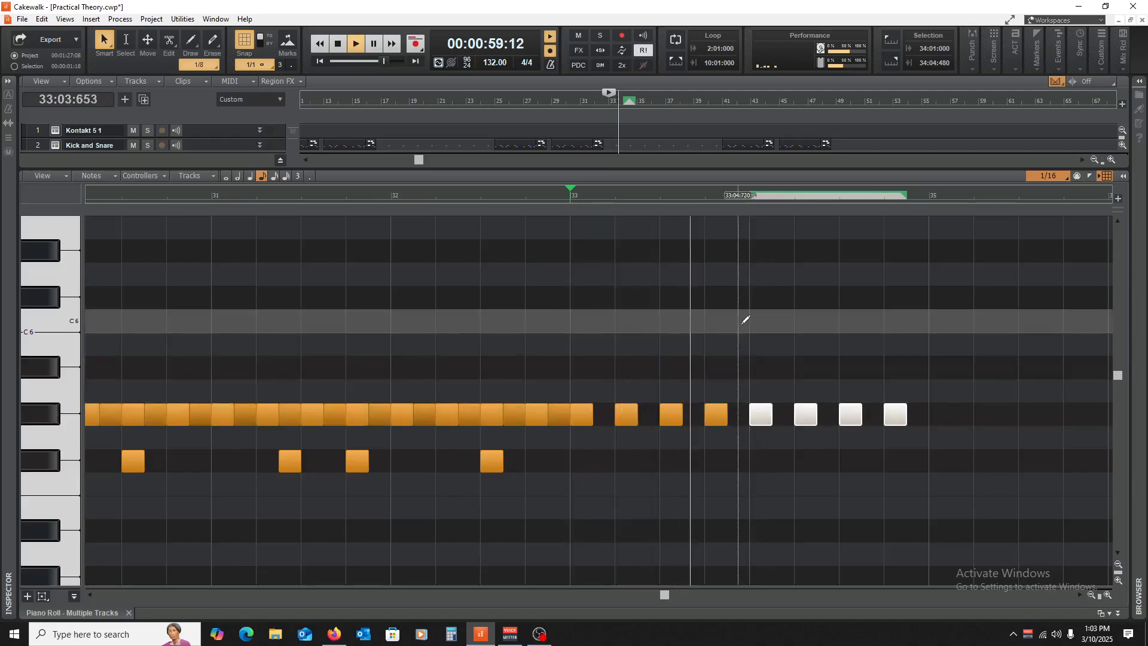
key(space)
key(space)
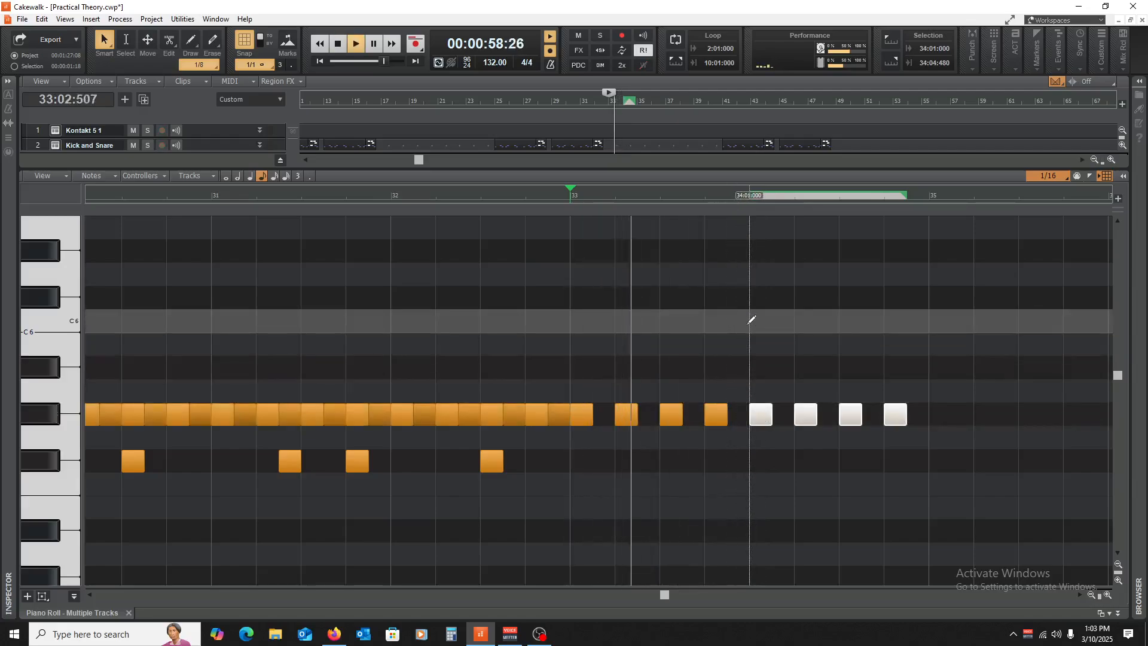
key(space)
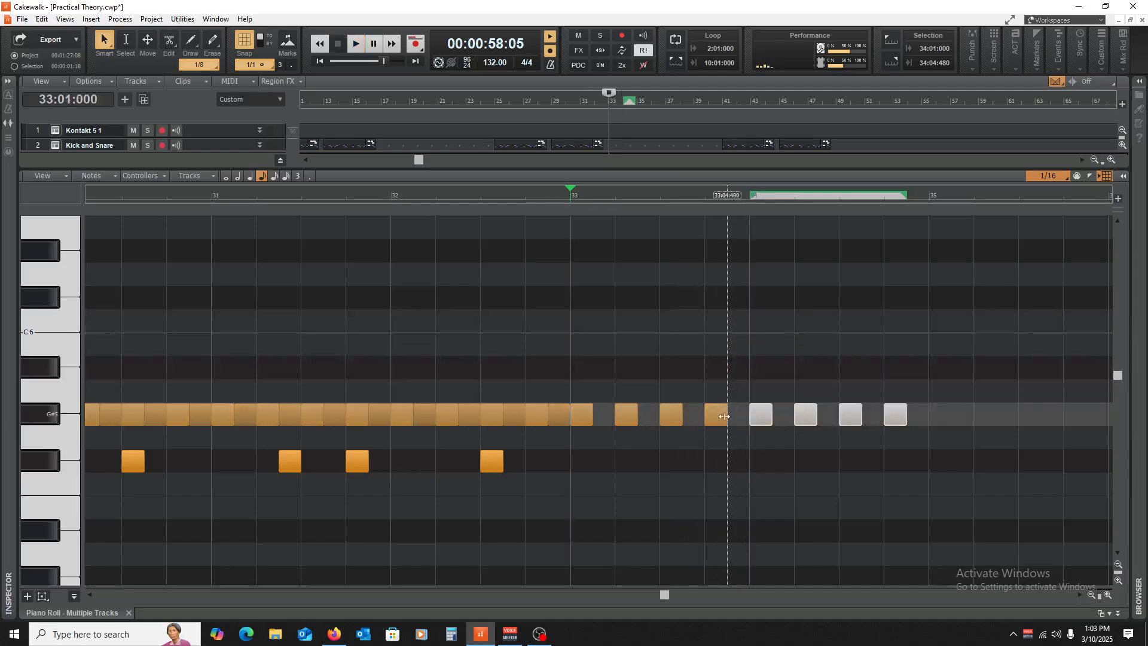
key(space)
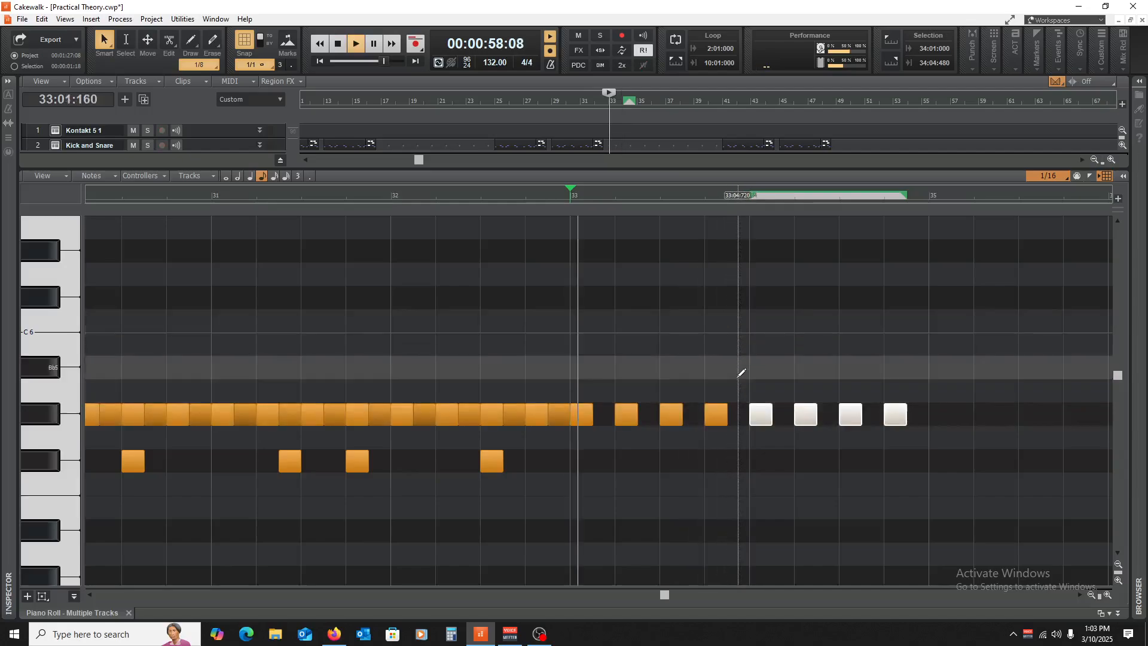
key(space)
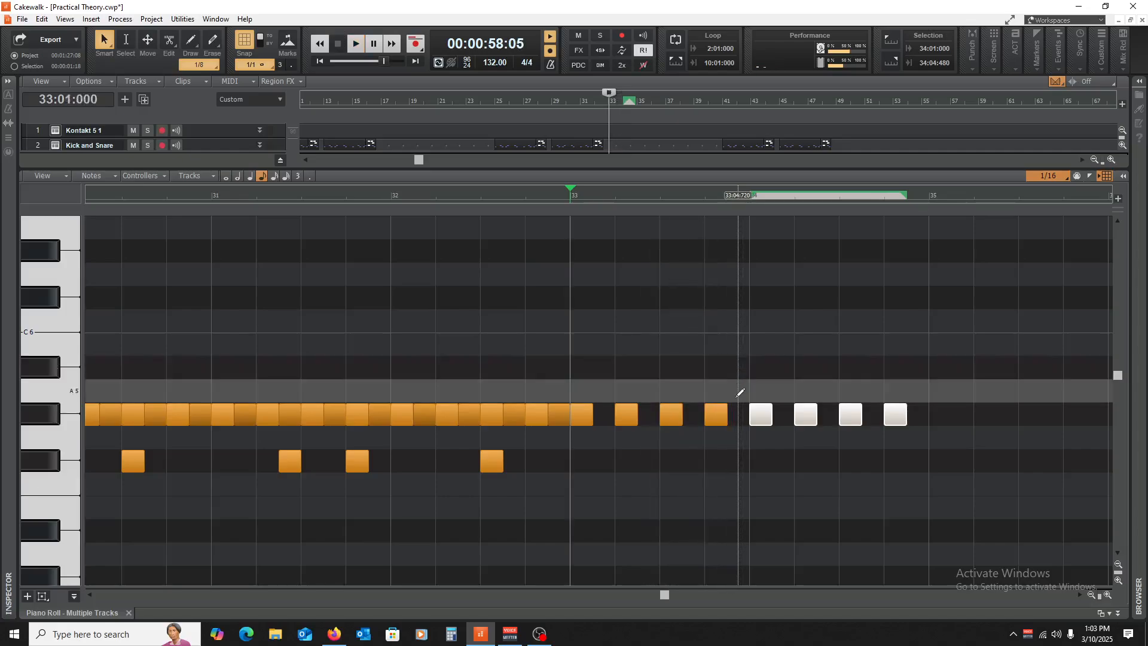
- Fill the second half of beat 4 in measure 33 with two G#5 sixteenth notes and play the pattern
click(757, 412)
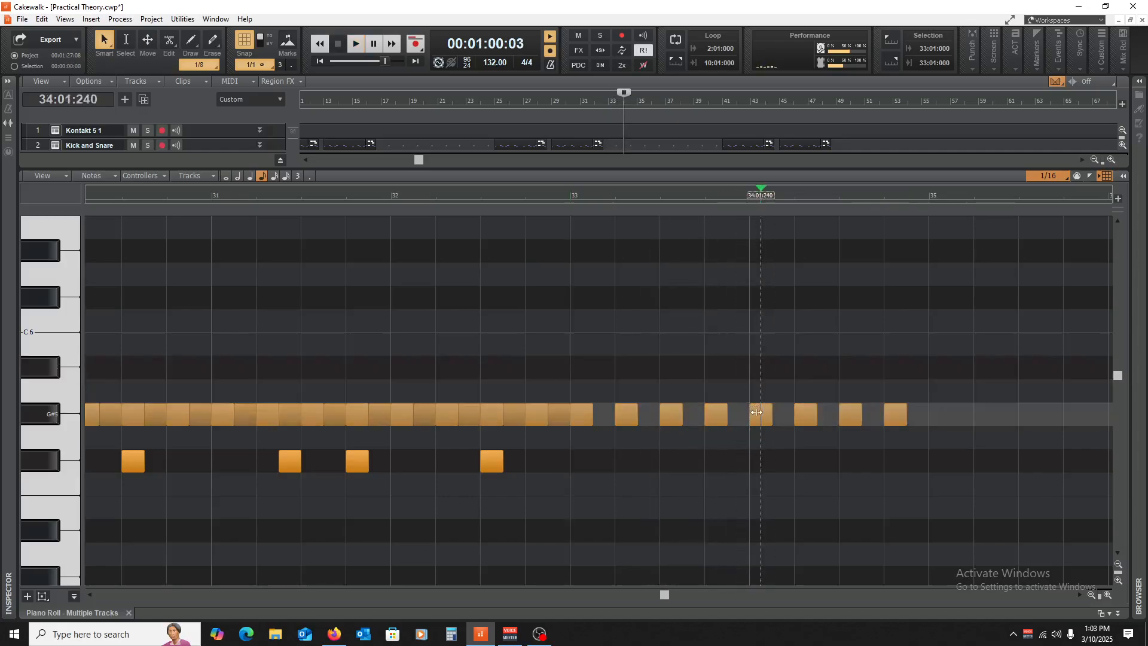
drag(749, 415, 741, 412)
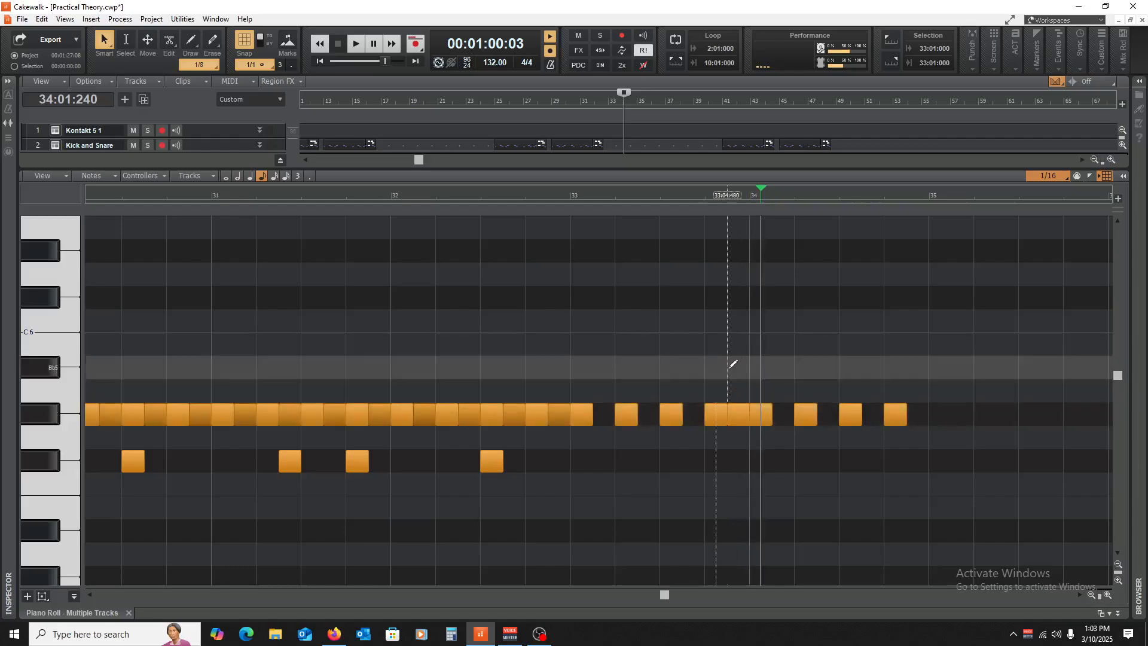
key(space)
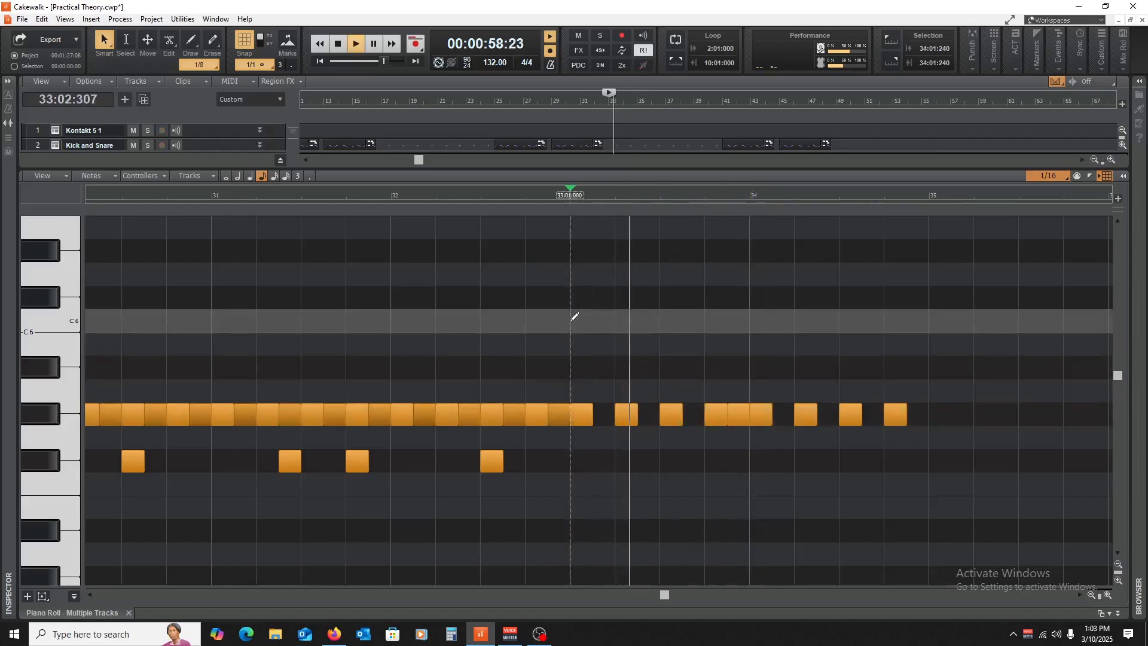
key(space)
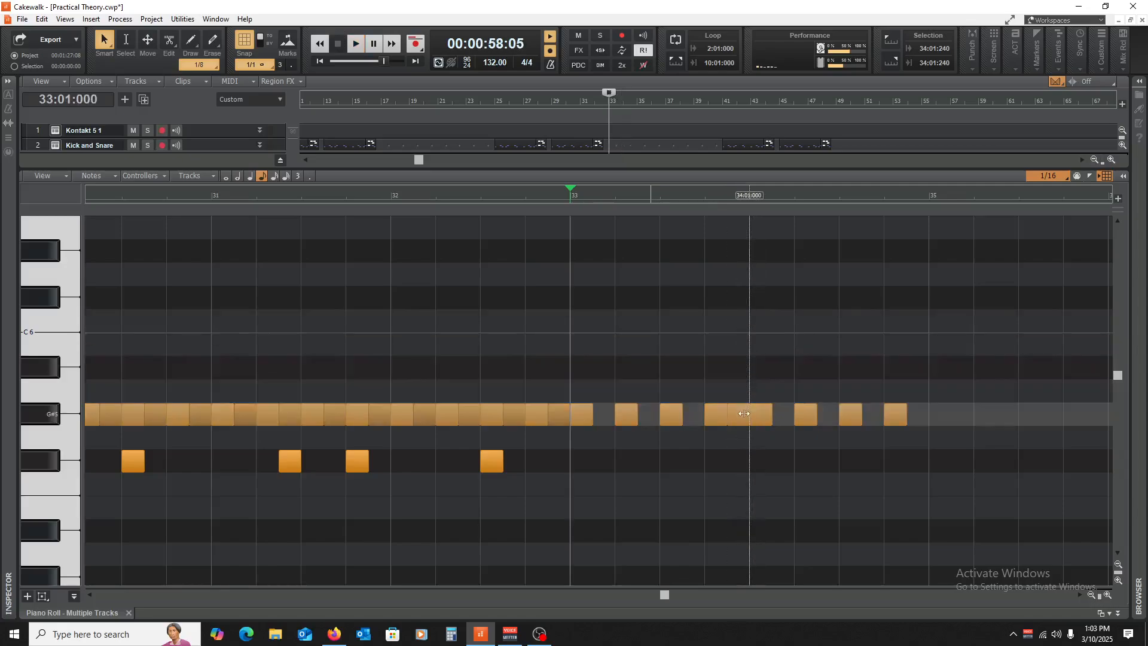
drag(735, 417, 745, 417)
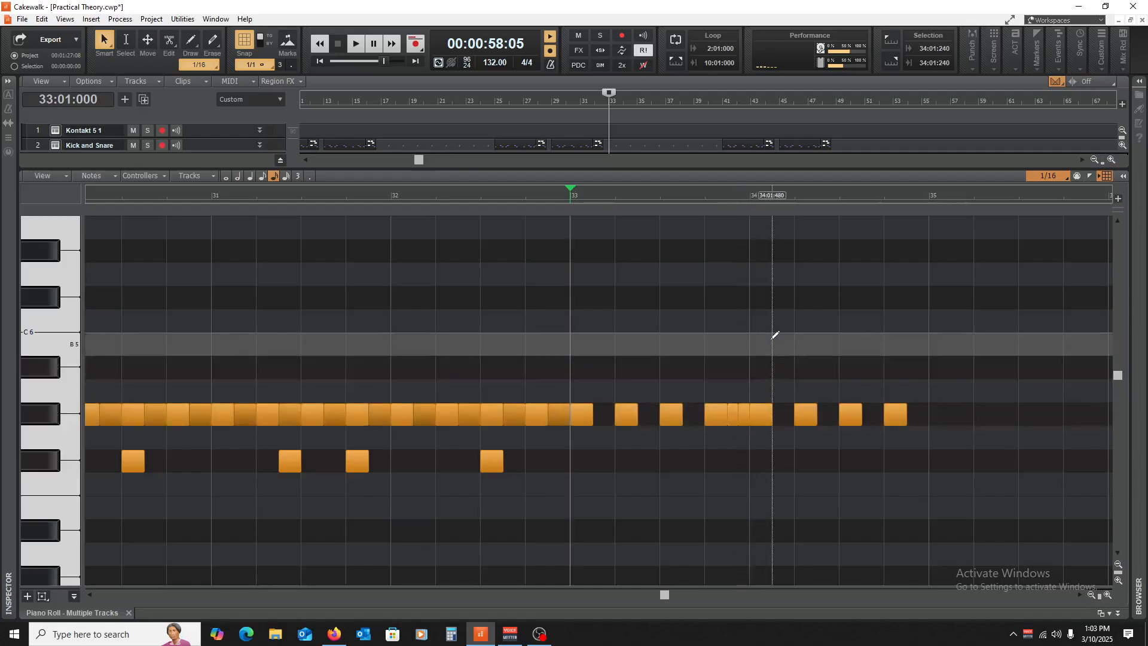
key(space)
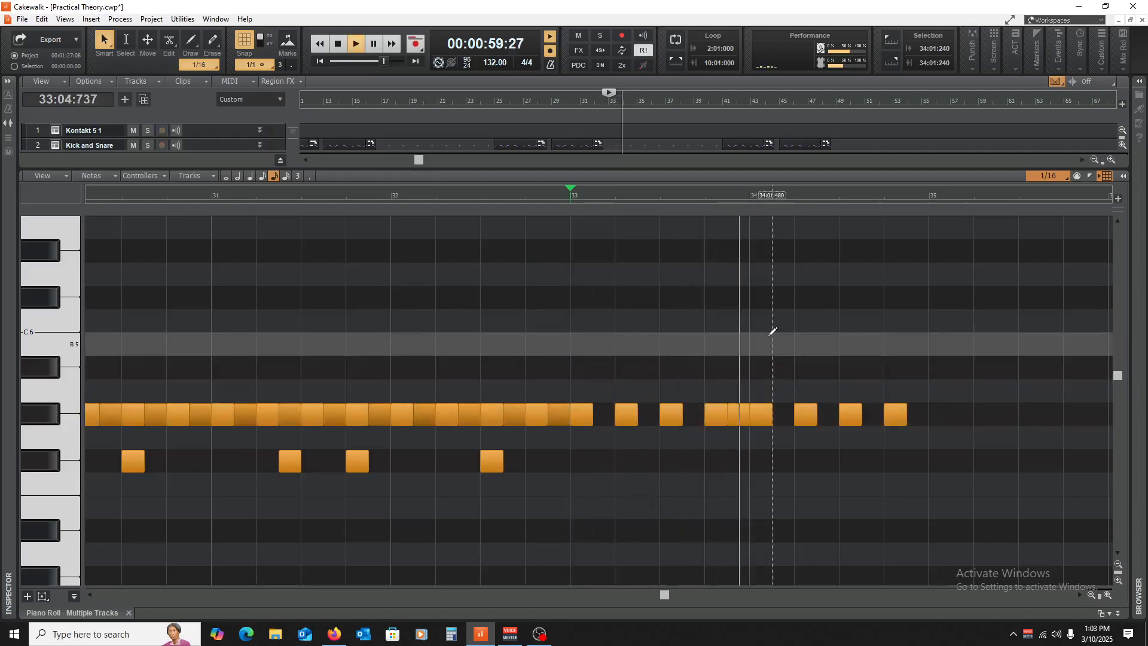
key(space)
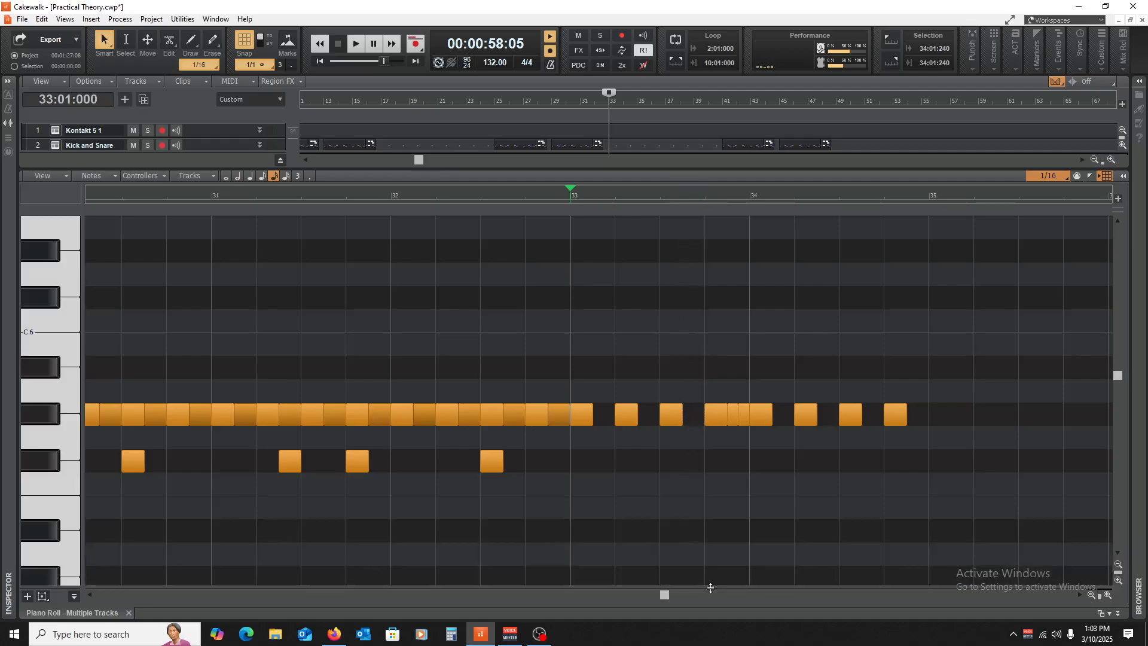
- Show the velocity lane, lower the last sixteenth note of measure 33 to velocity 73, play the pattern, and close the Piano Roll
drag(710, 588, 710, 482)
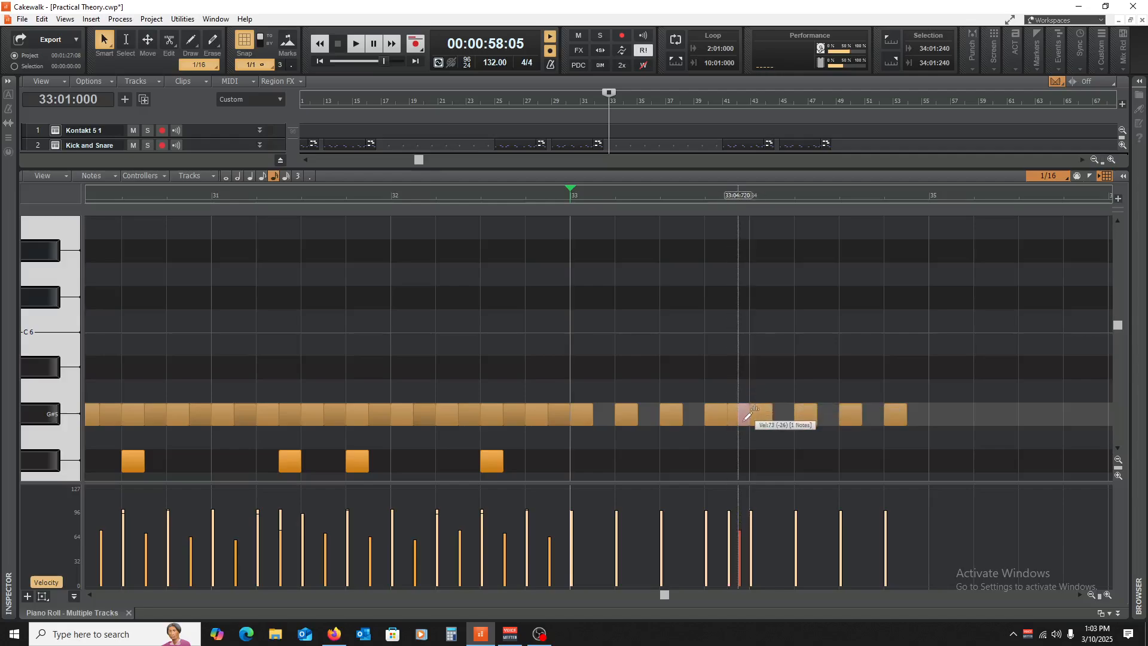
drag(748, 415, 748, 415)
key(space)
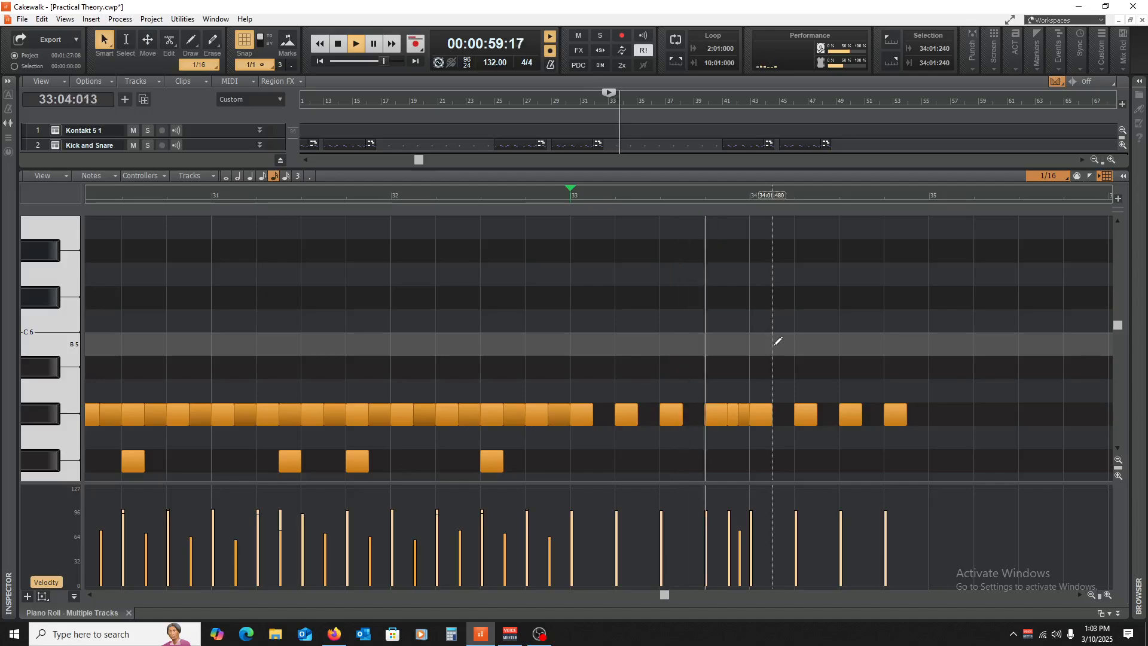
key(space)
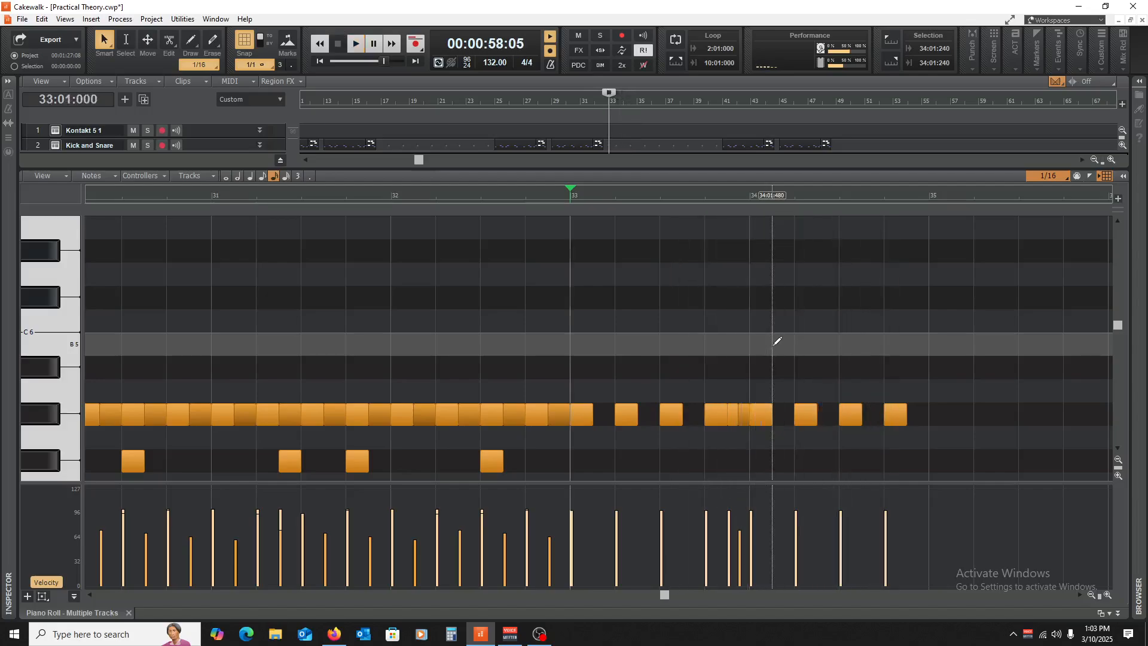
click(129, 611)
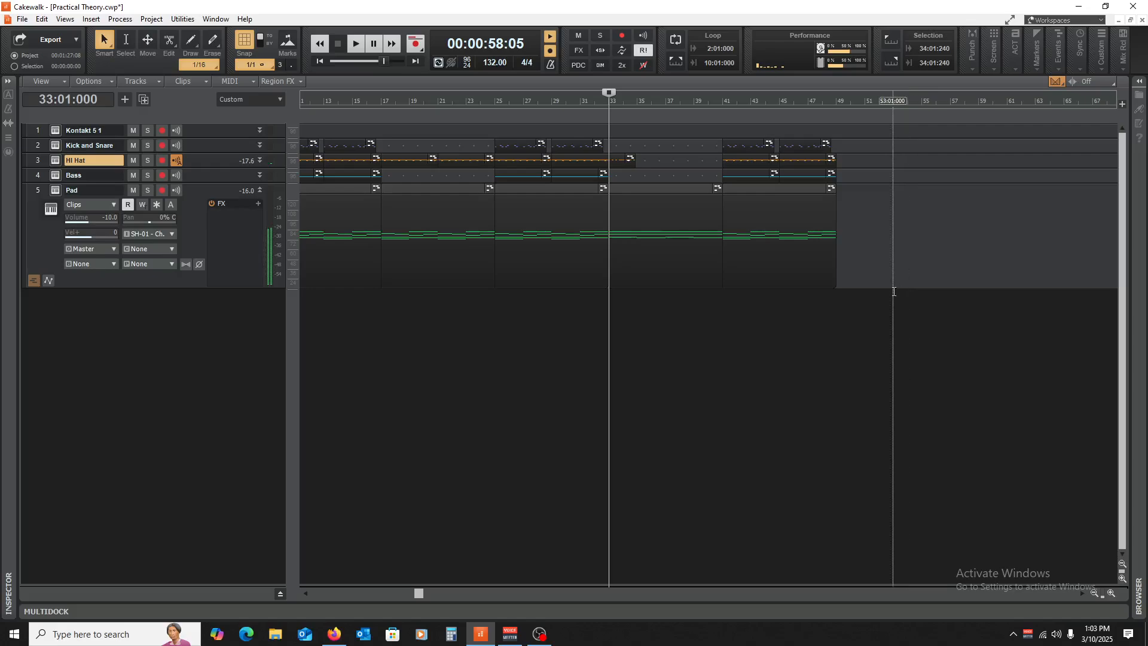
- Open the HI Hat clip in the Piano Roll, copy the G#5 pattern of measures 33–34 to measure 35, and play it
double_click(619, 158)
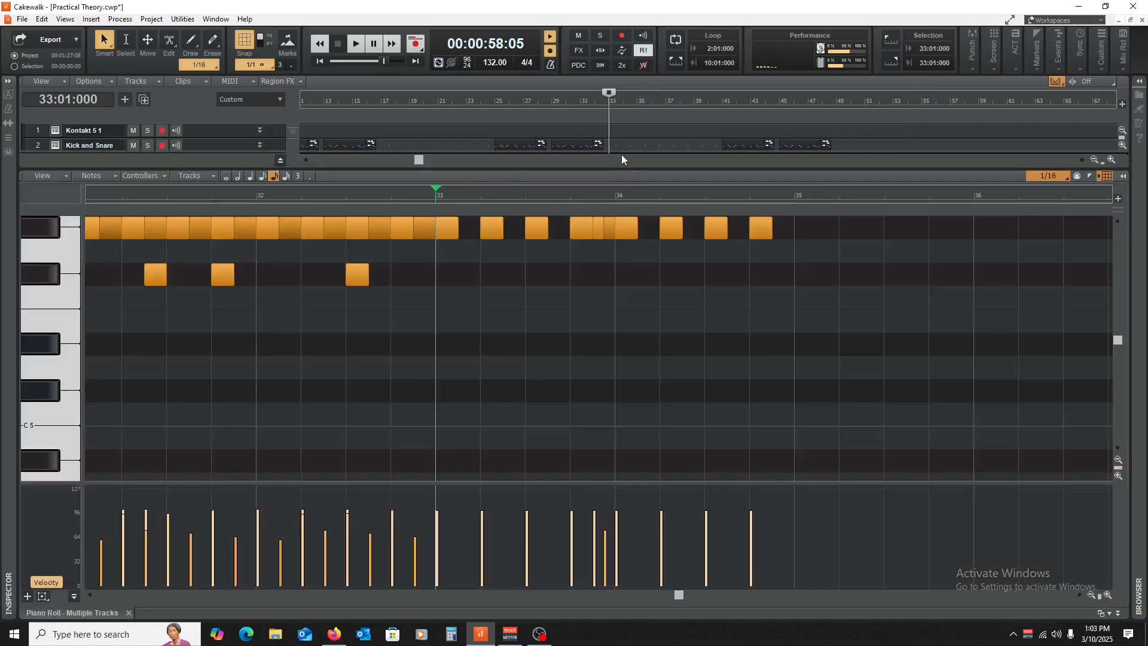
drag(879, 337, 808, 412)
key(space)
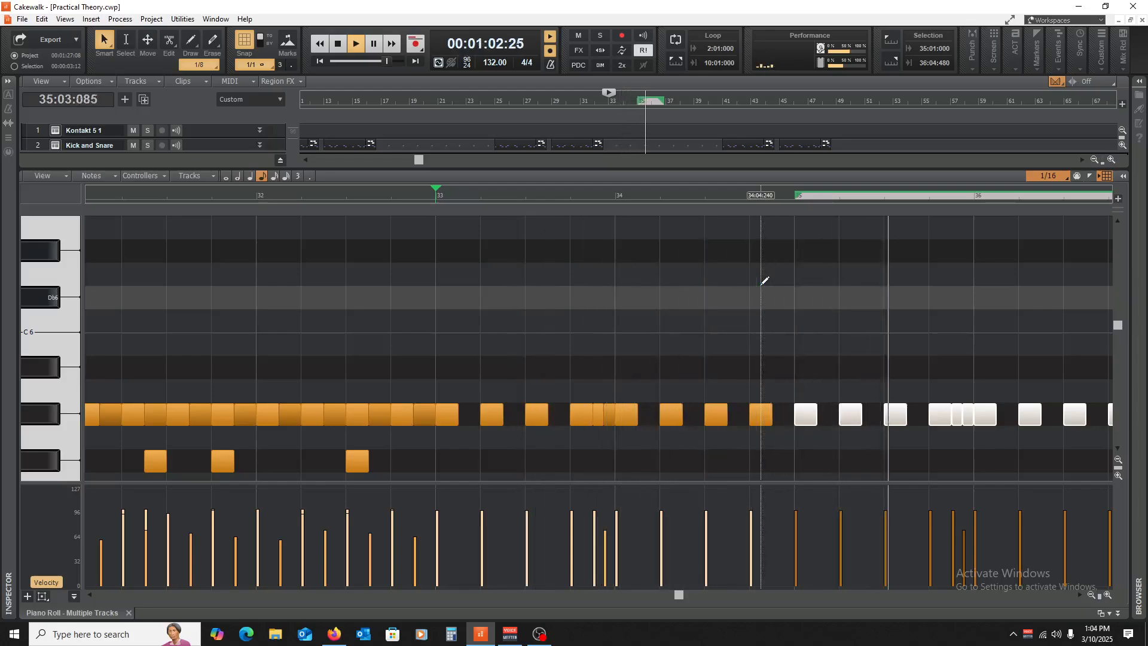
- Copy the four-measure G#5 pattern of measures 33–36 to measure 37 to fill the section up to measure 41
click(1093, 595)
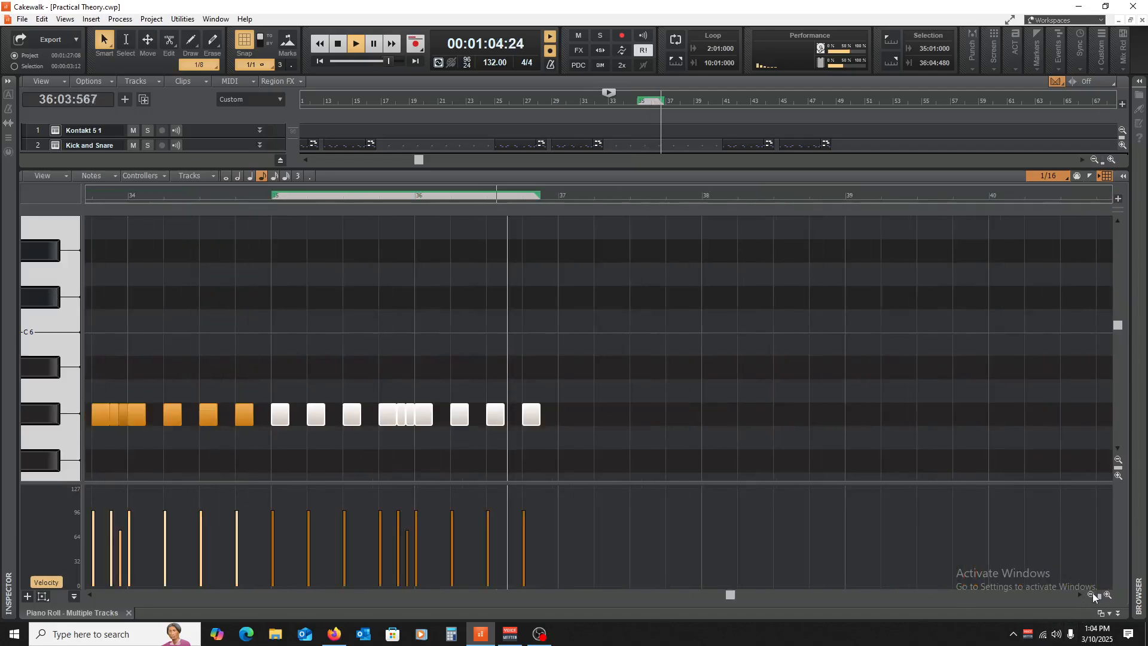
click(1094, 595)
key(space)
drag(631, 365, 520, 407)
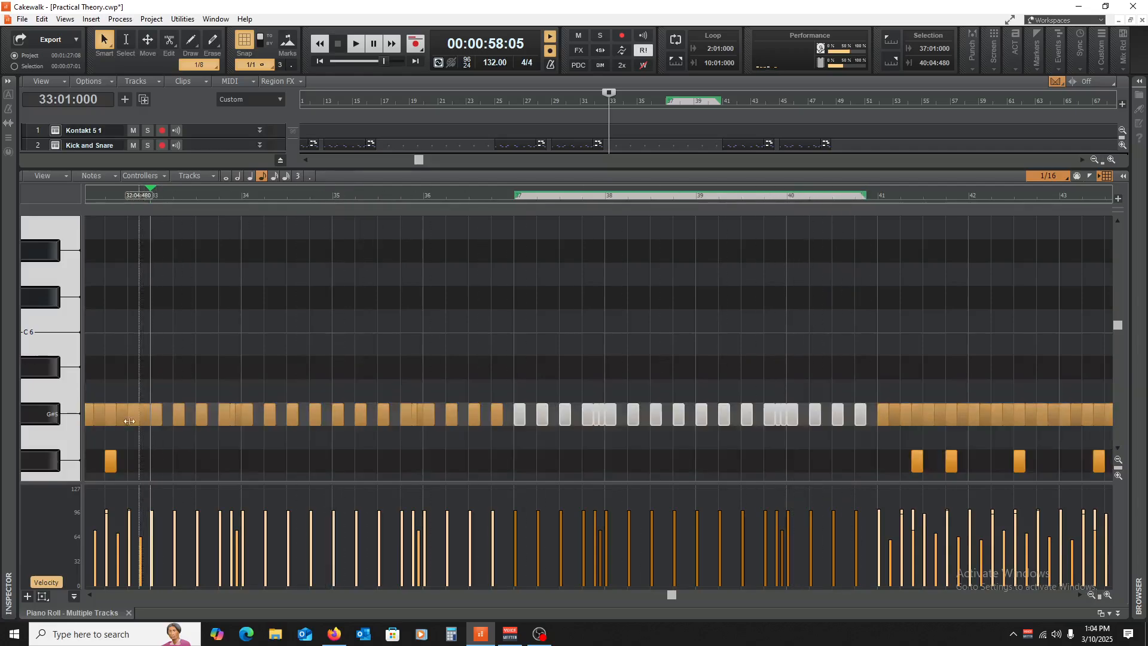
- Audition the F#5 hi-hat sound and play the G#5 pattern from measure 33
scroll(70, 455, down, 1)
click(51, 443)
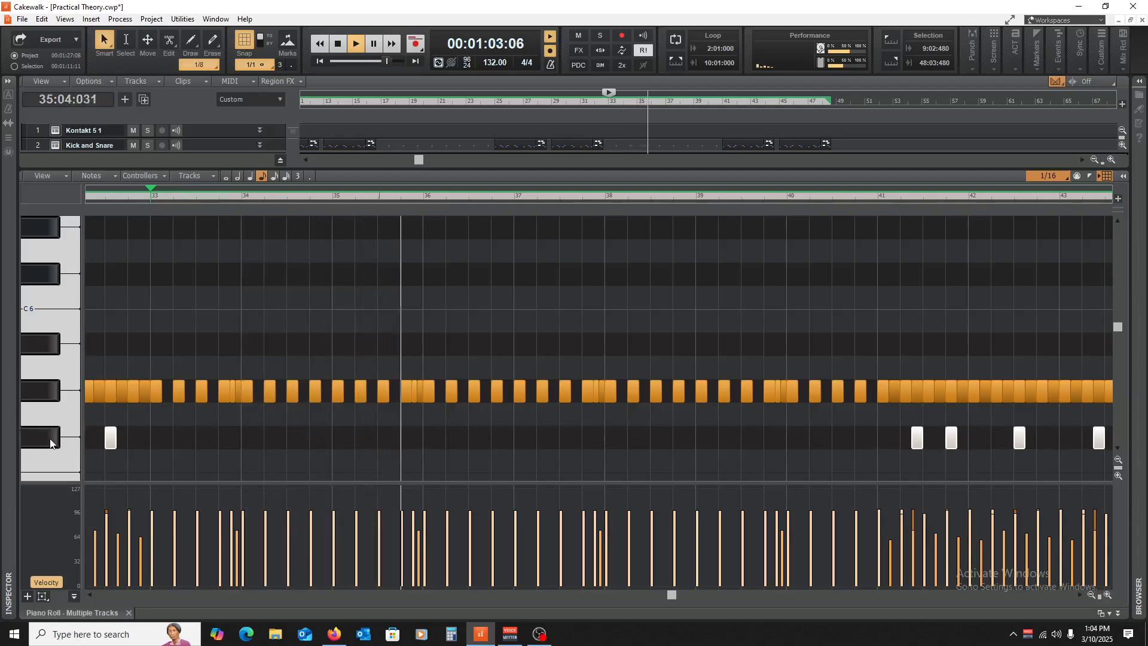
key(space)
click(1109, 596)
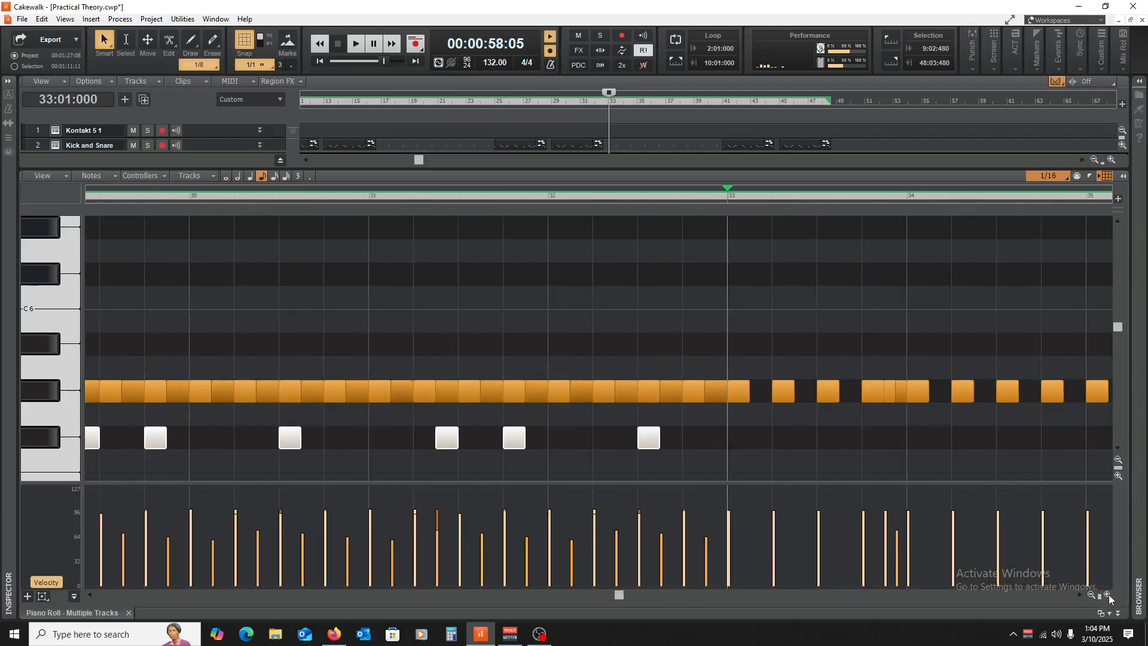
drag(618, 596, 671, 596)
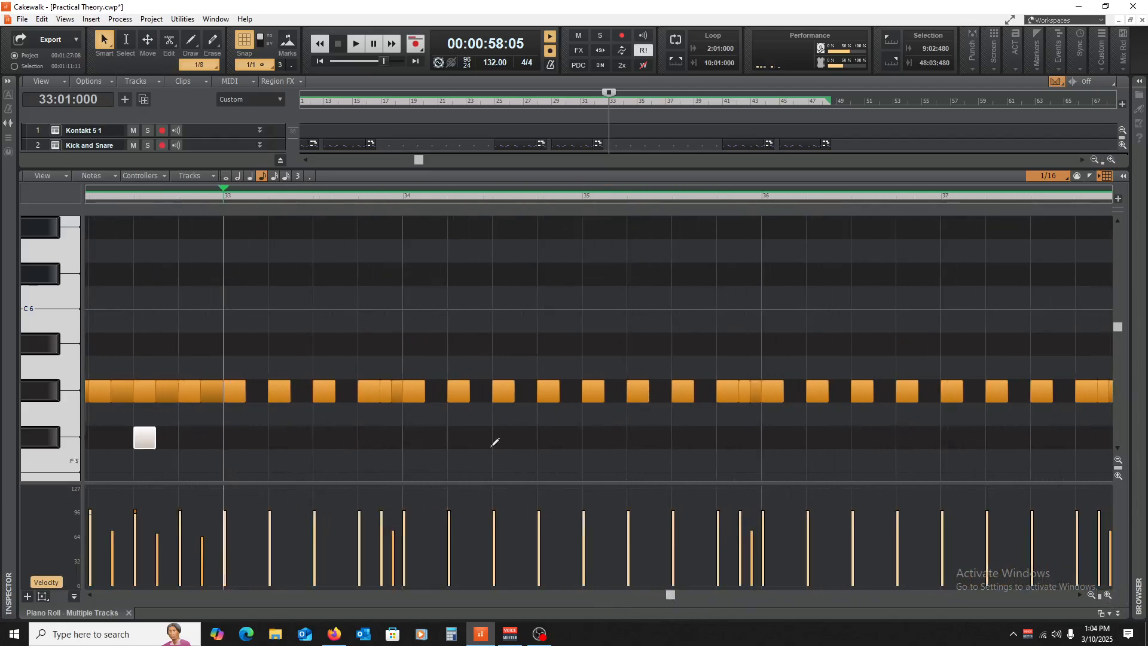
click(280, 432)
click(47, 441)
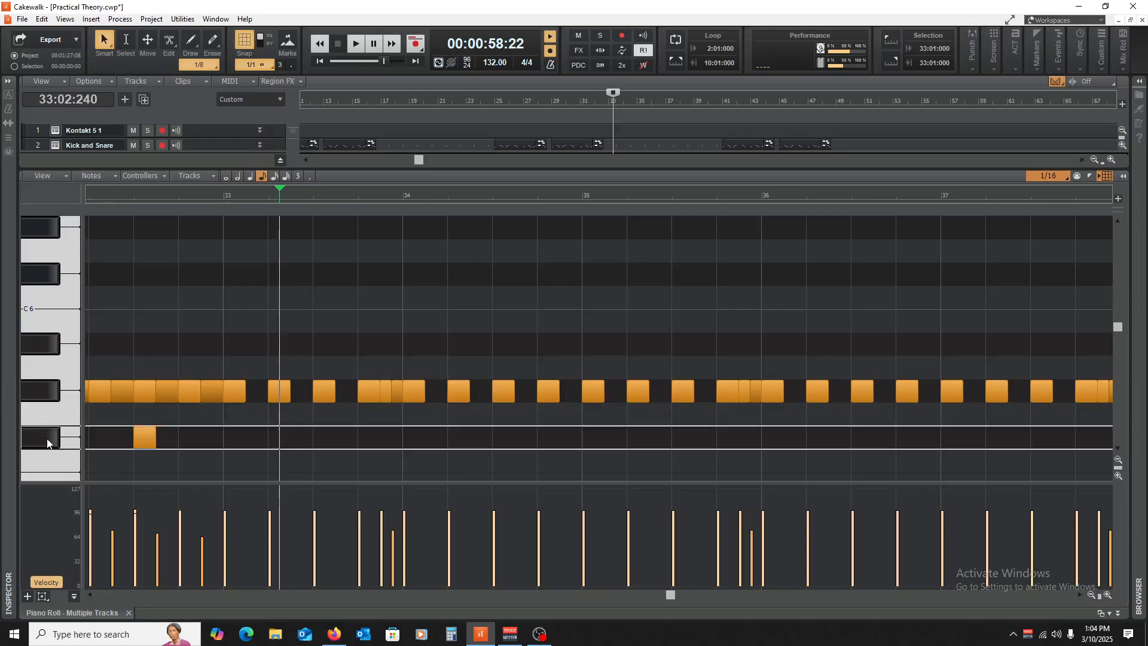
- Add an F#5 eighth note on beat 4 of measure 33 and play the pattern from the start of that measure
click(228, 435)
key(space)
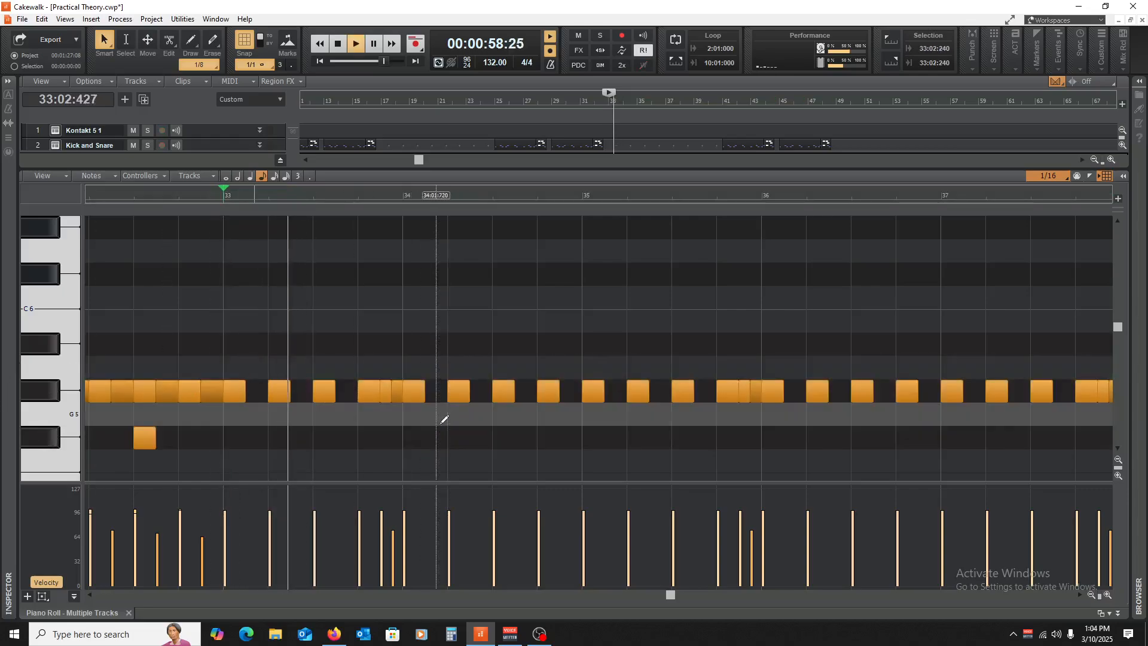
key(space)
click(366, 430)
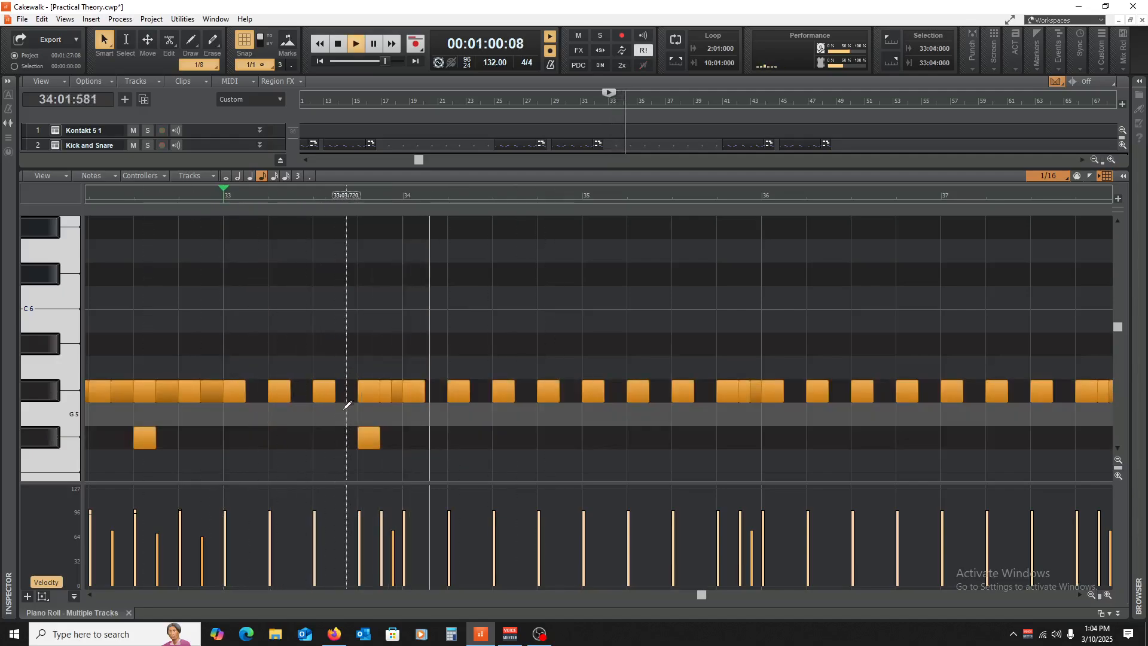
key(space)
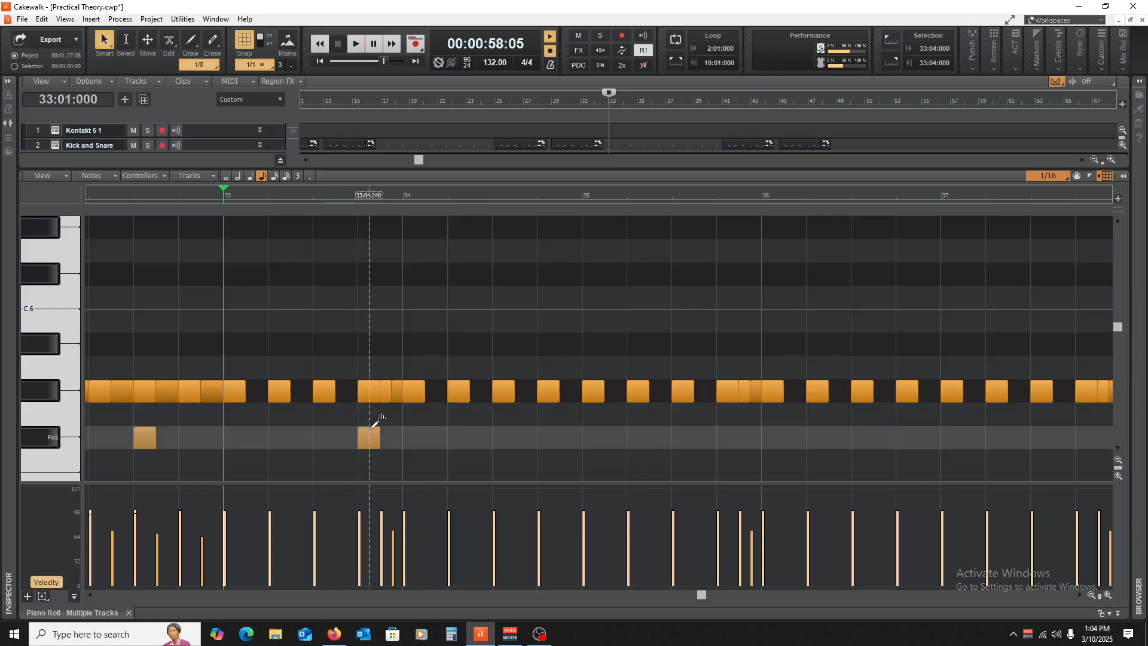
- Try the F#5 note on the second half of beat 4 in measure 33 and play the pattern
drag(368, 437, 391, 437)
key(space)
key(space)
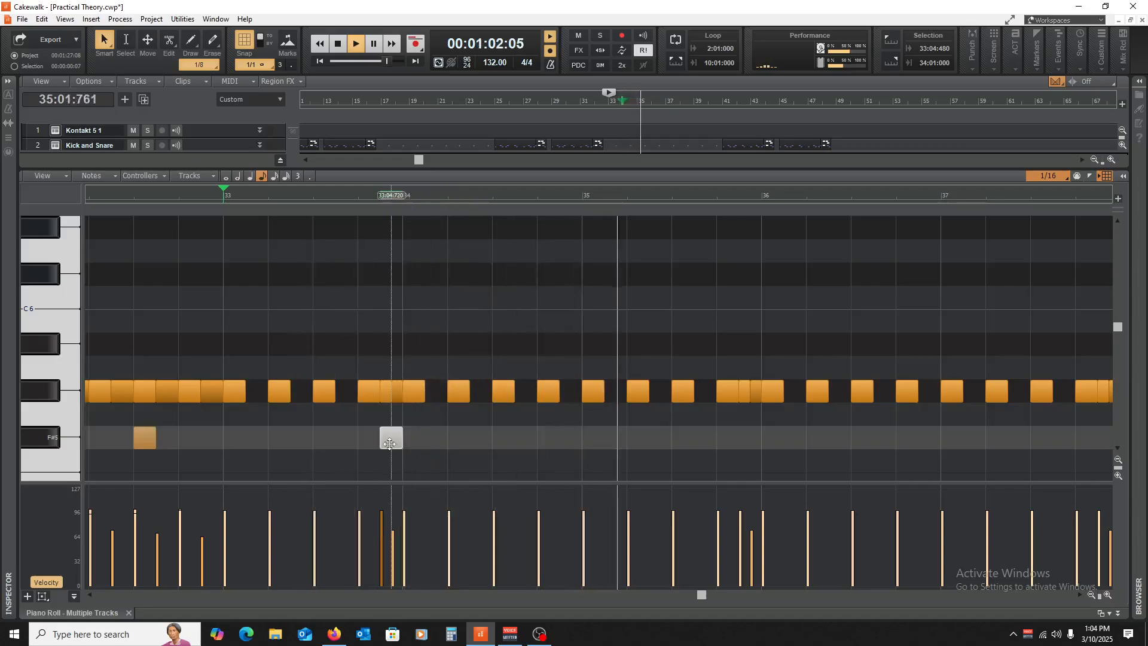
key(space)
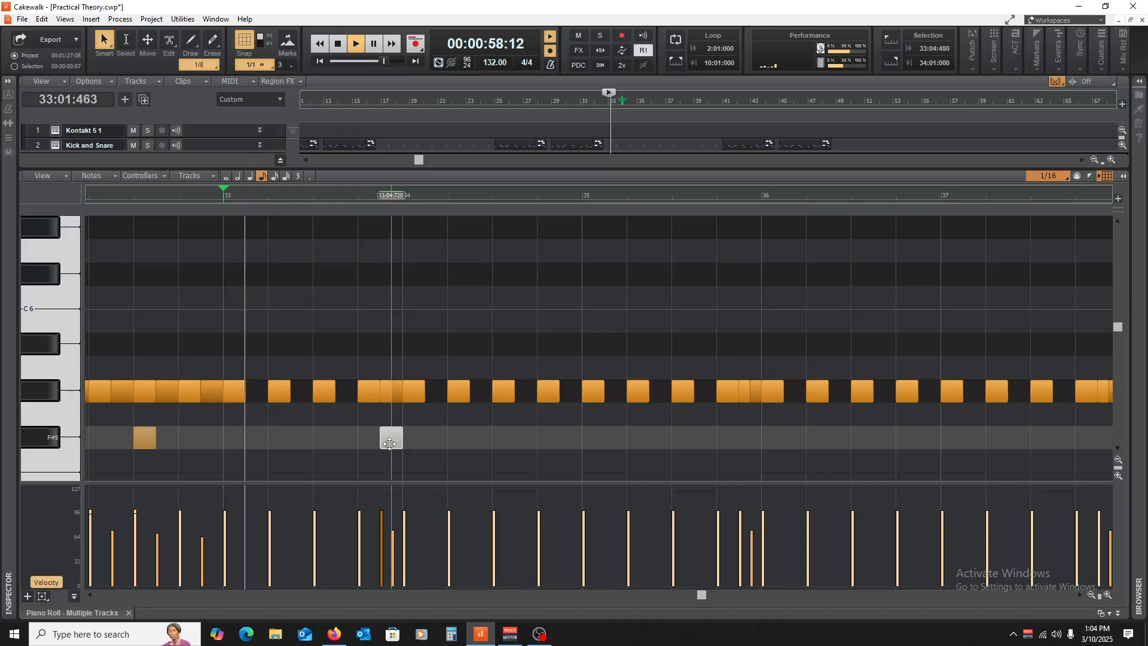
key(space)
key(space)
key(space)
- Move the F#5 note to the second half of beat 2 in measure 33 and play the pattern
drag(389, 443, 300, 443)
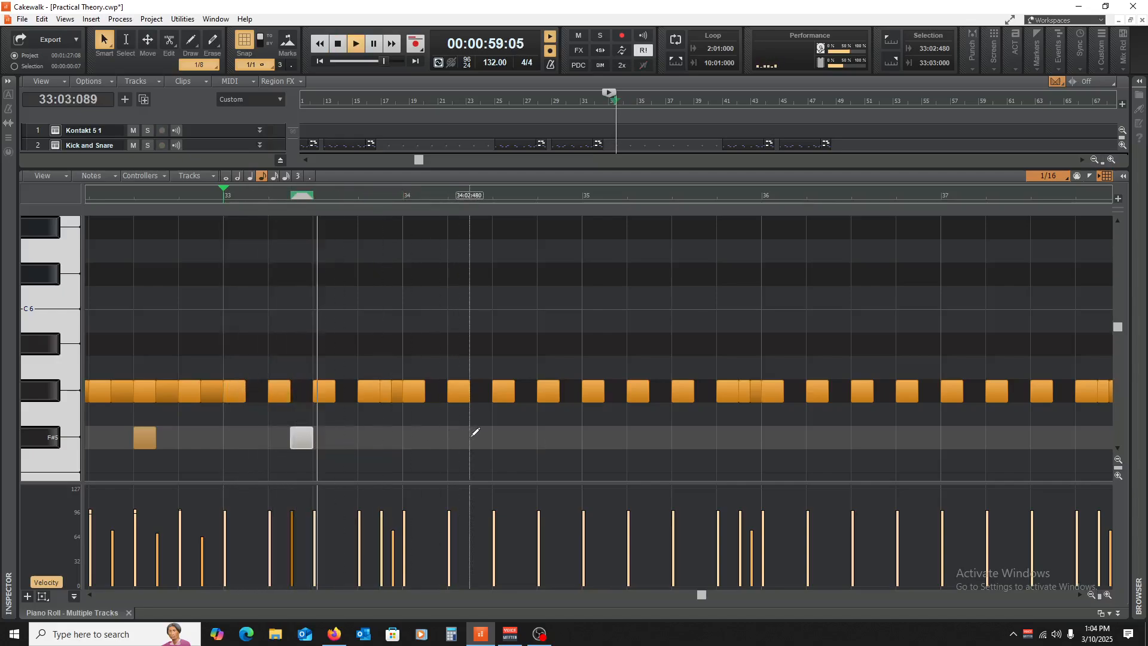
scroll(419, 430, down, 2)
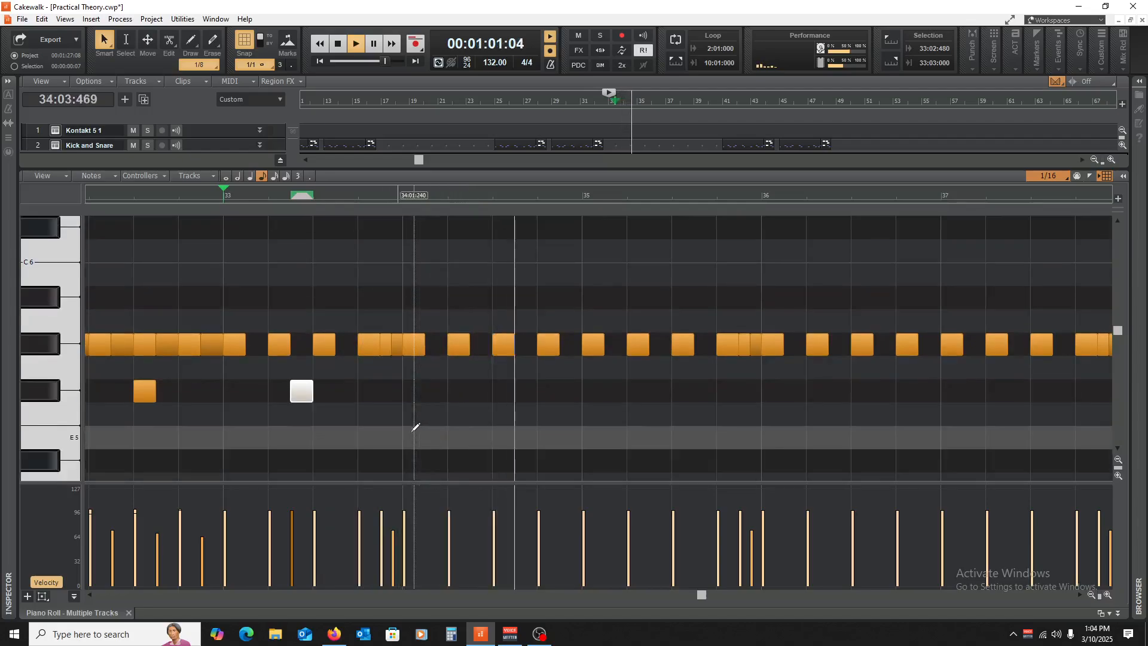
key(space)
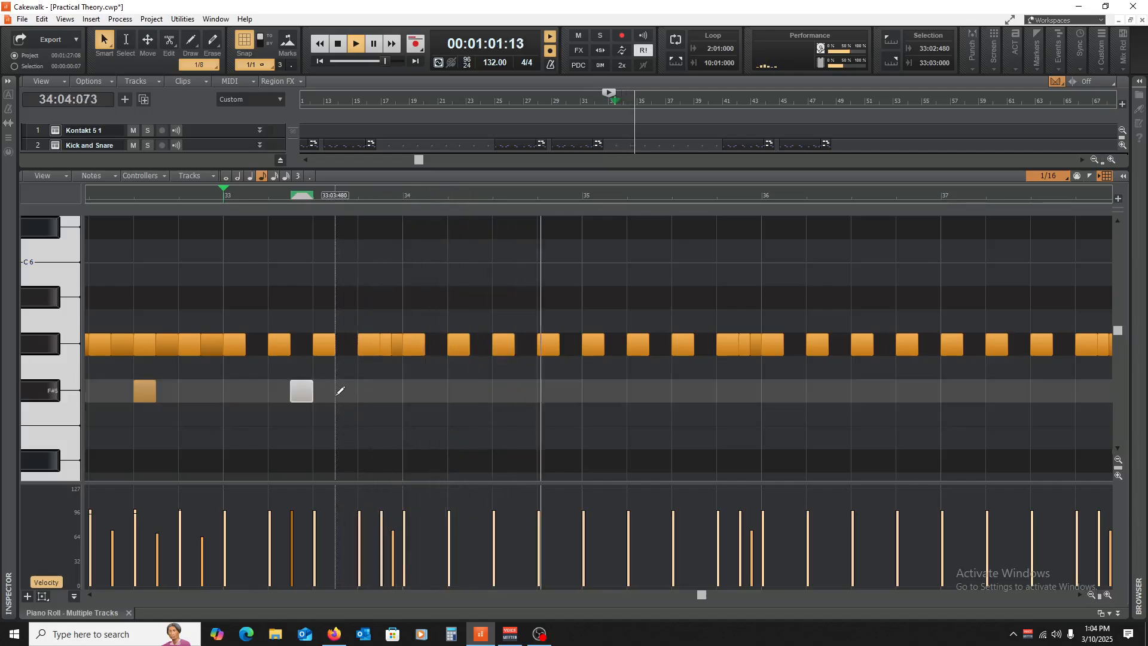
key(space)
- Copy the F#5 note to the second half of beat 2 in measures 35 and 37, and play from measure 37
drag(300, 393, 660, 392)
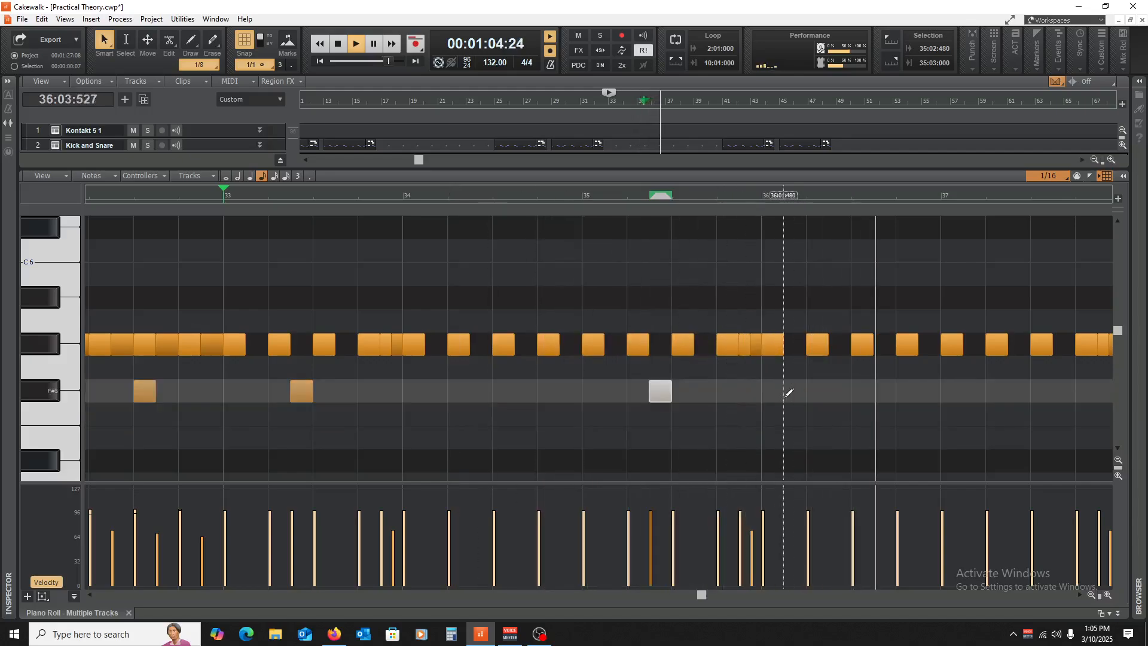
key(space)
drag(661, 391, 941, 382)
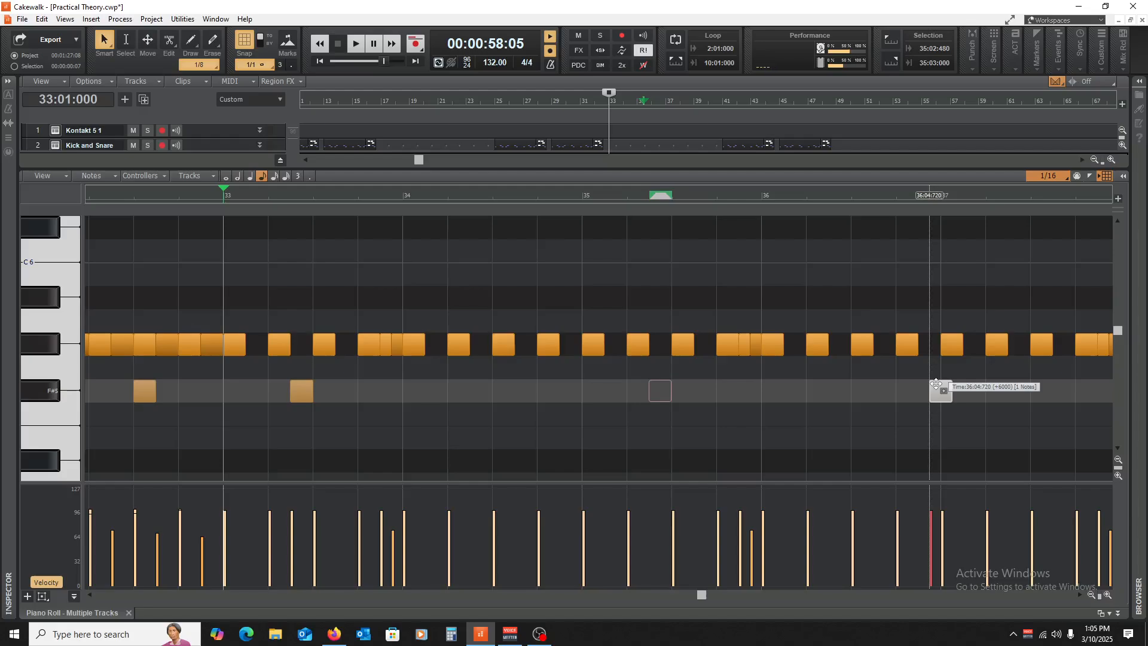
drag(937, 384, 1010, 397)
click(944, 432)
key(space)
click(721, 594)
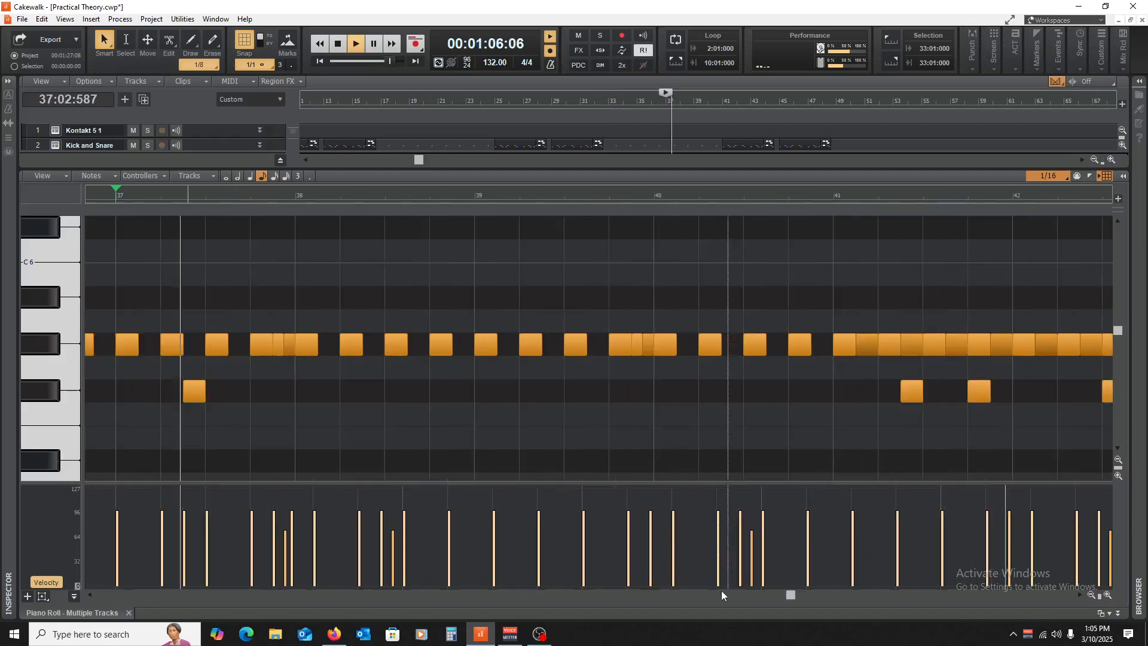
key(space)
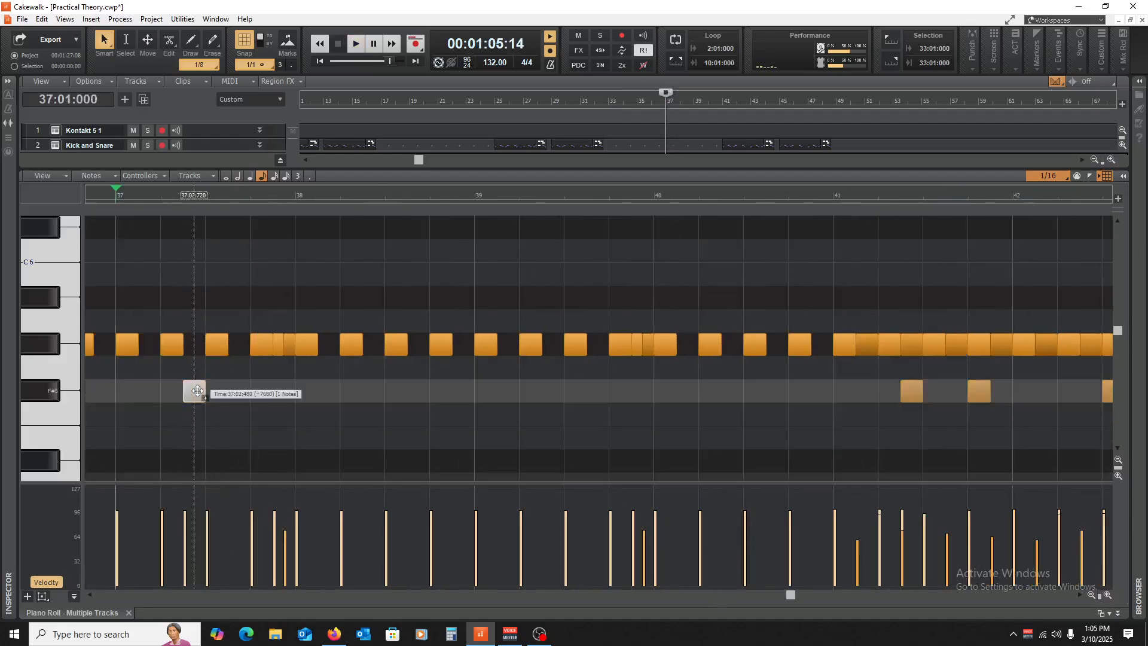
- Copy the F#5 note to the second half of beat 2 in measure 39 and close the Piano Roll
drag(198, 391, 553, 391)
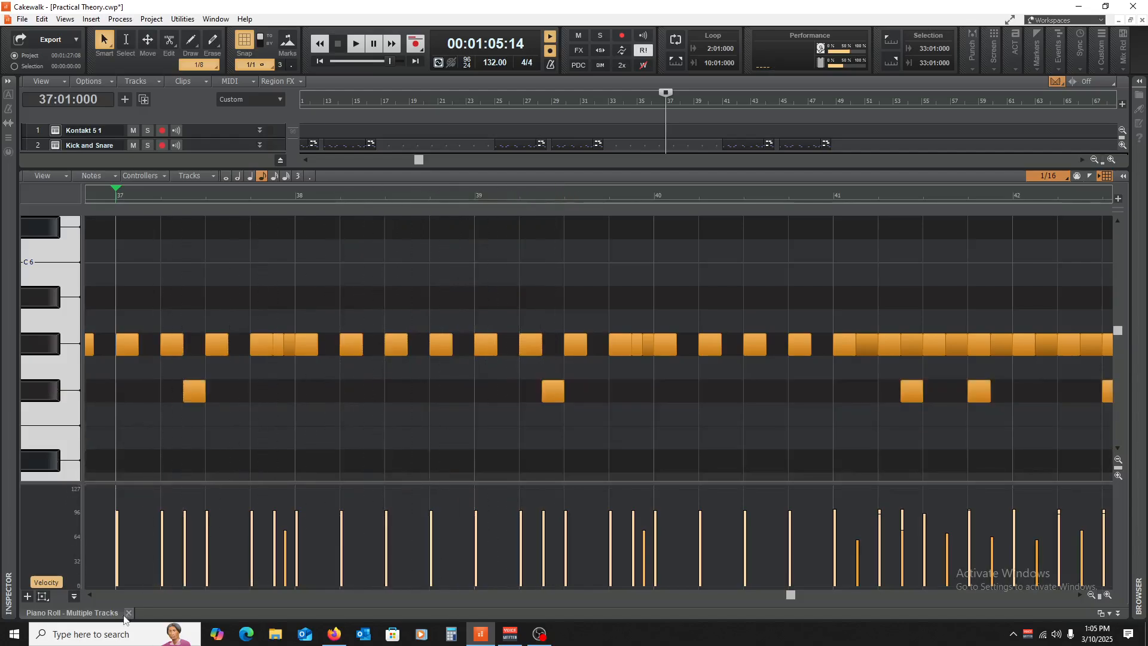
scroll(218, 345, down, 4)
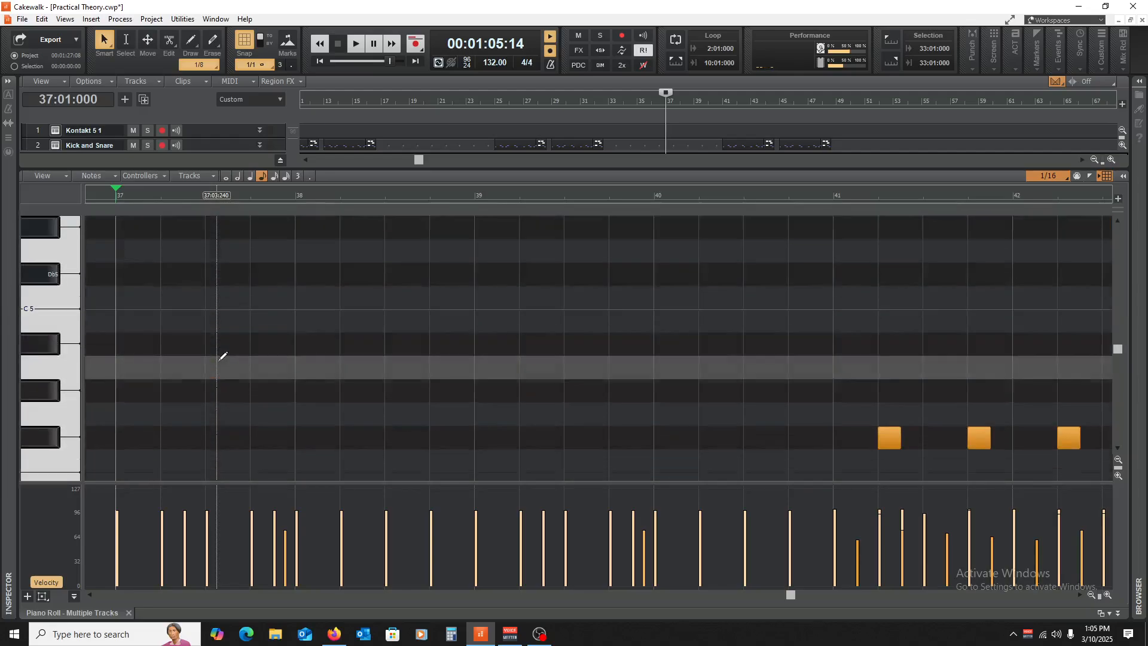
click(128, 613)
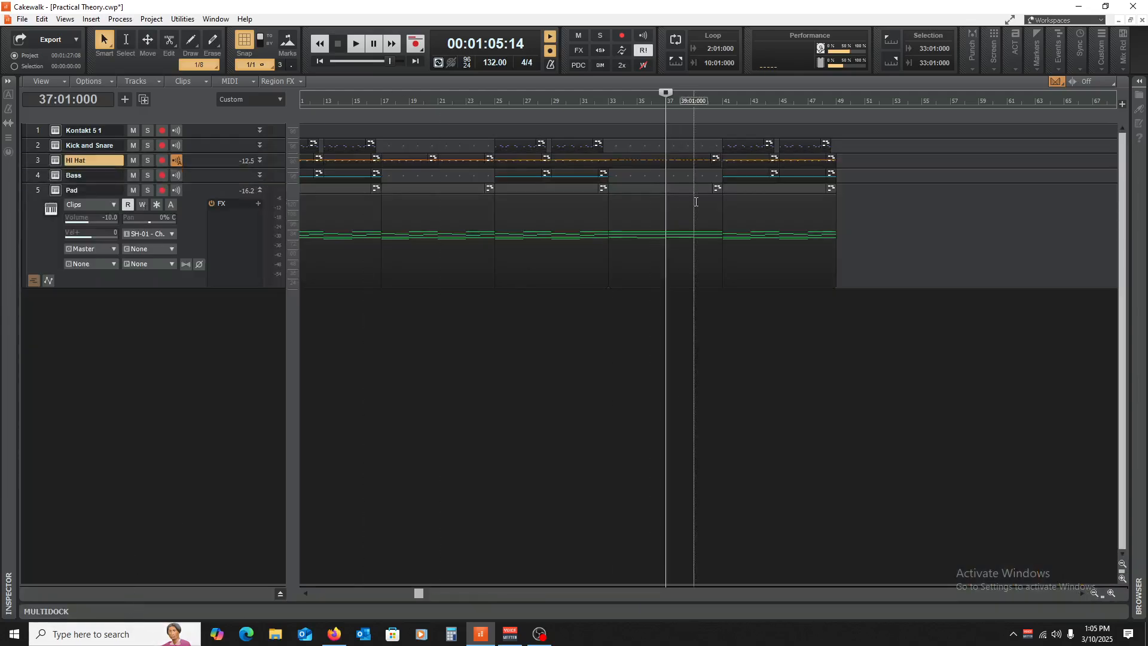
- Play the transition from measure 32 and open the Kick and Snare clip before measure 33 in the Piano Roll
click(596, 336)
key(space)
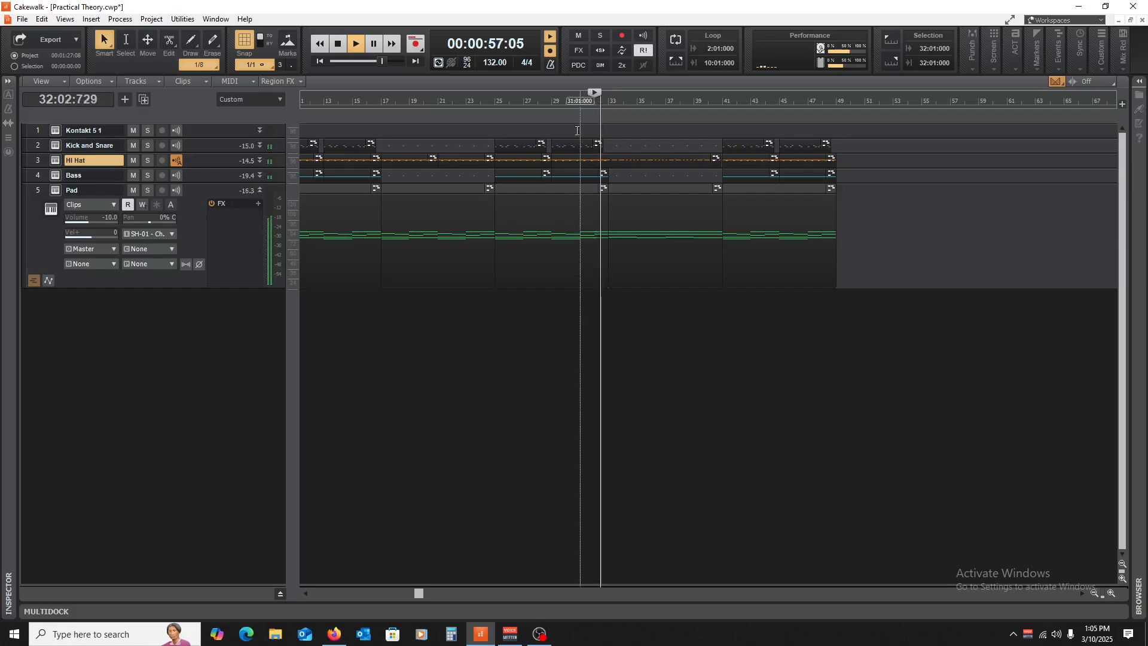
double_click(582, 146)
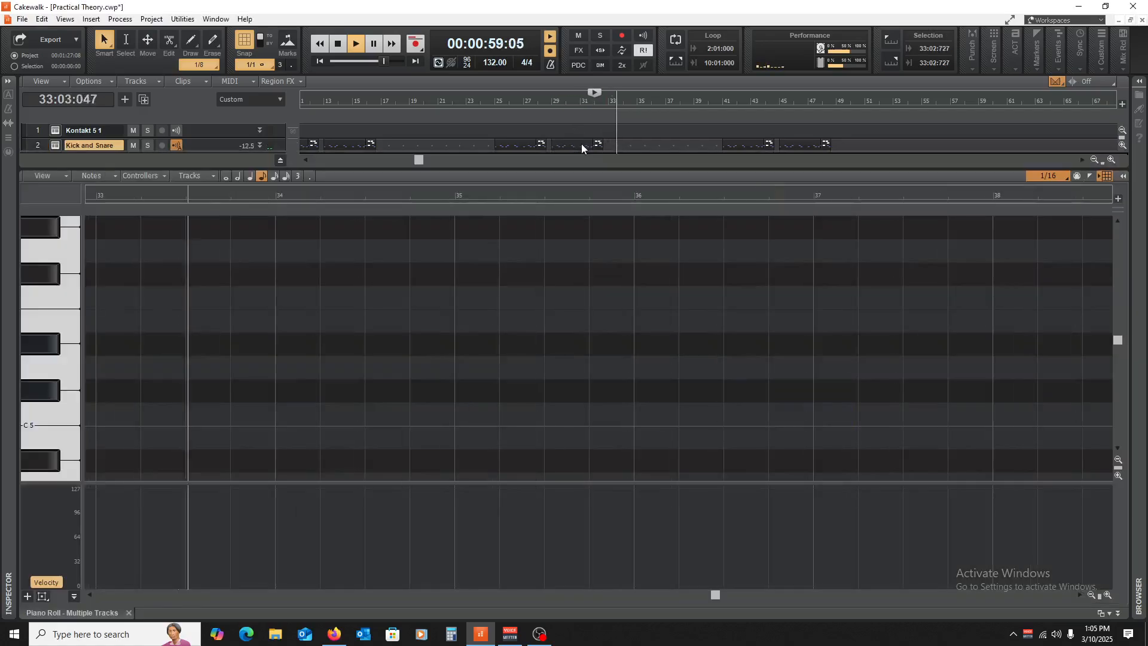
key(space)
key(space)
scroll(334, 382, down, 5)
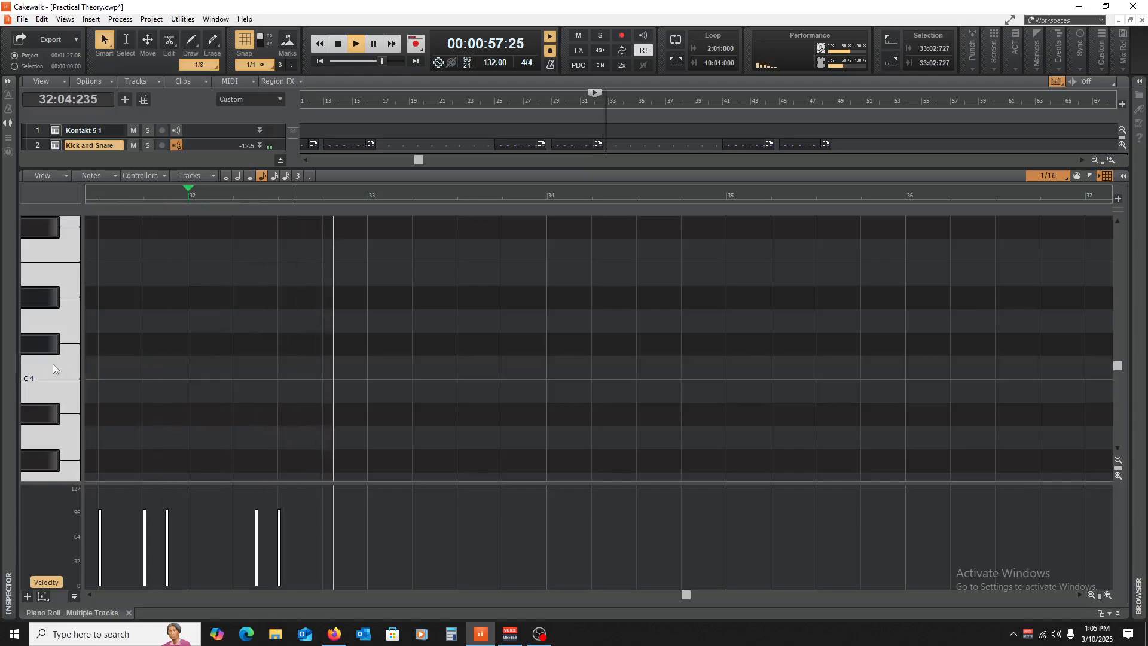
key(space)
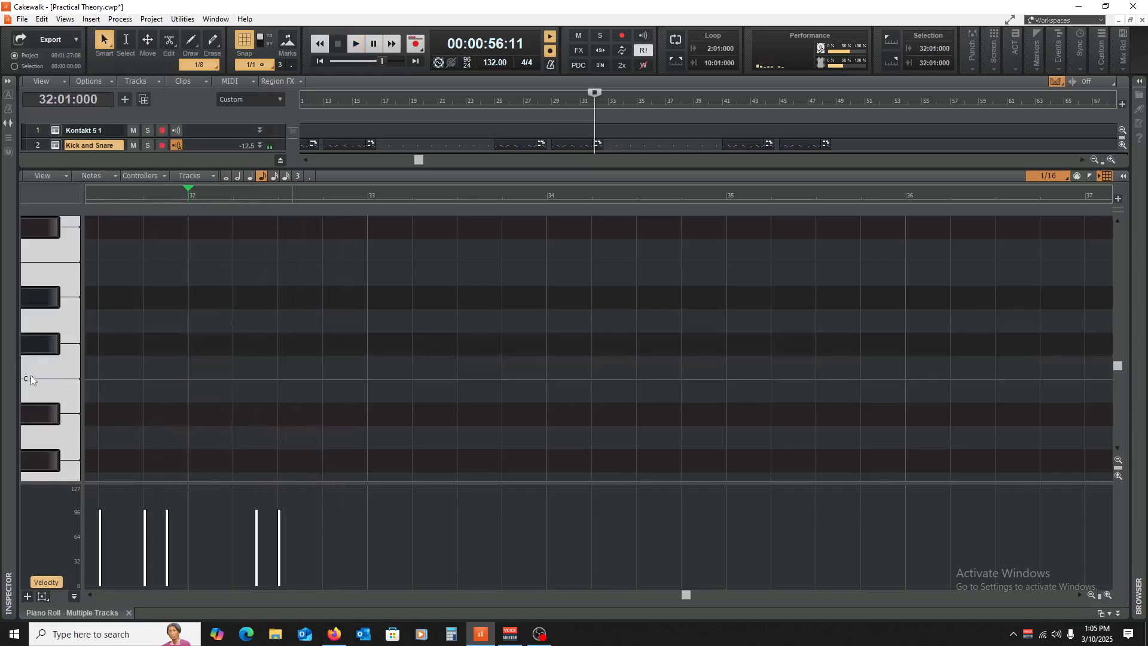
- Audition the Kick and Snare track's drum sounds, including the C3, C#5 and C5 keys
scroll(31, 375, down, 6)
click(35, 294)
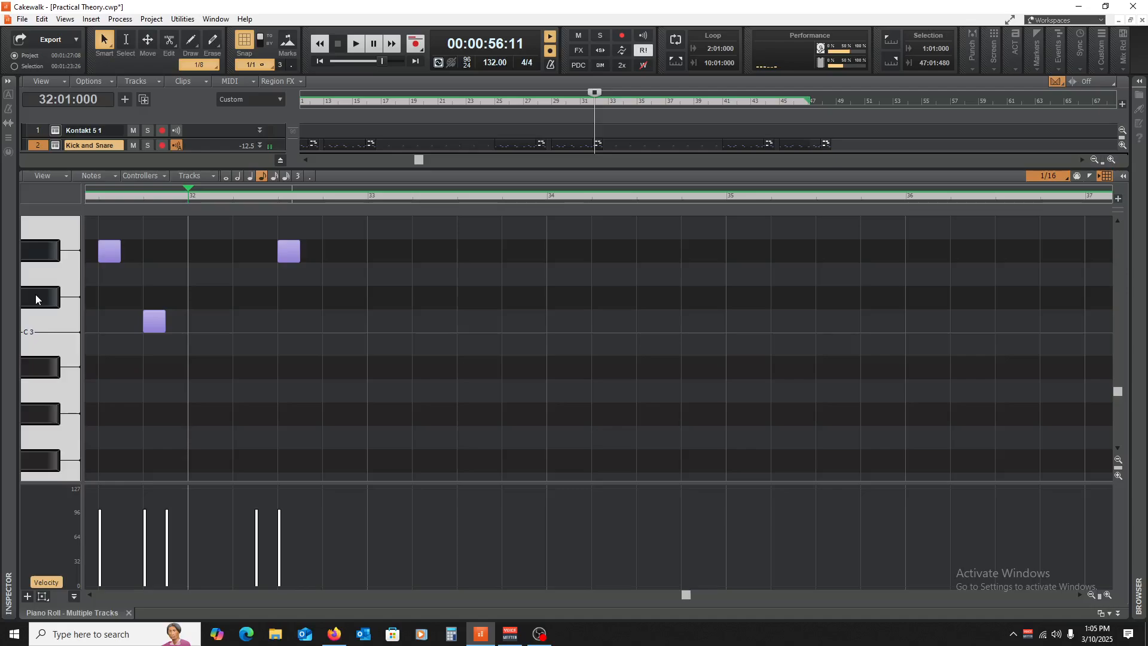
click(42, 316)
scroll(28, 337, down, 3)
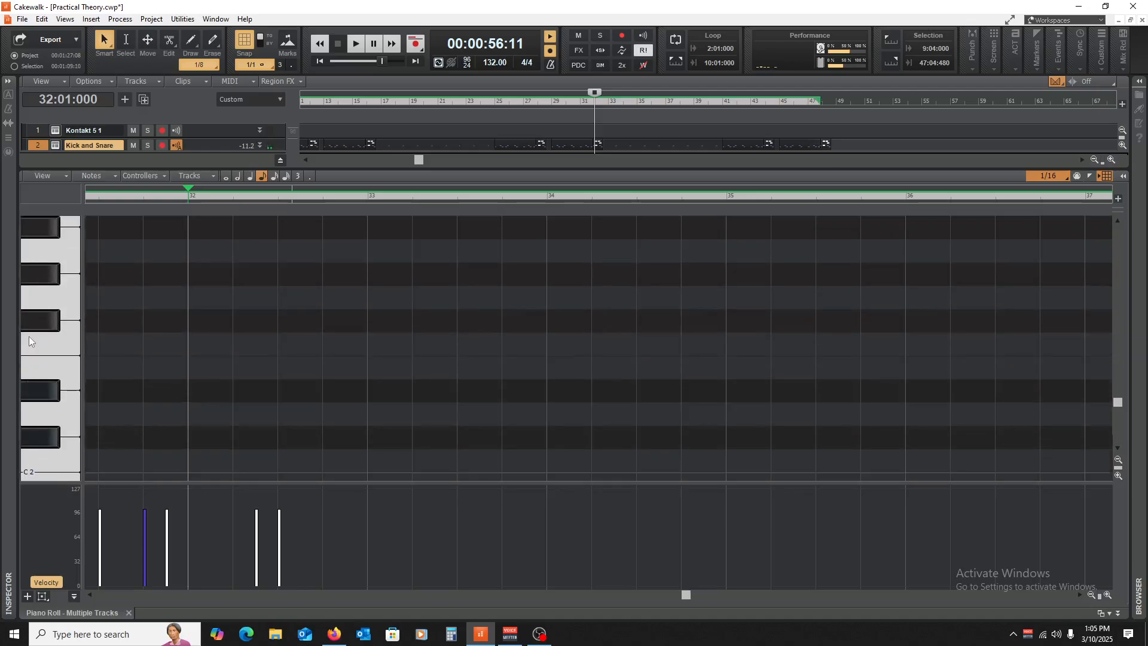
scroll(29, 339, down, 2)
click(46, 342)
scroll(30, 354, up, 9)
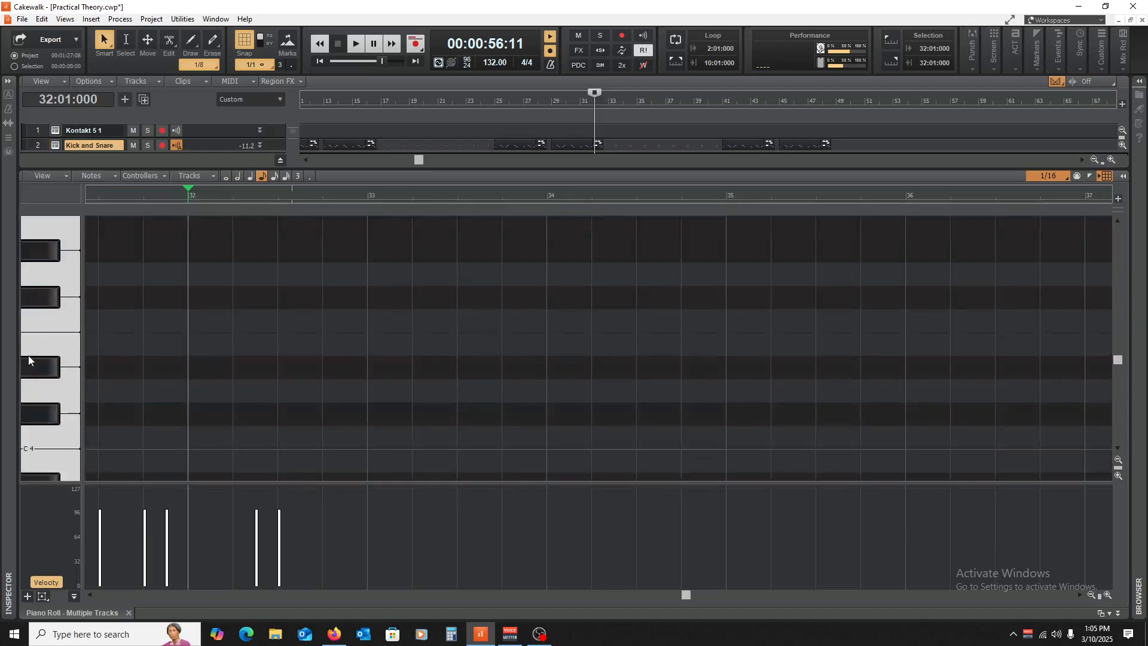
scroll(28, 359, up, 5)
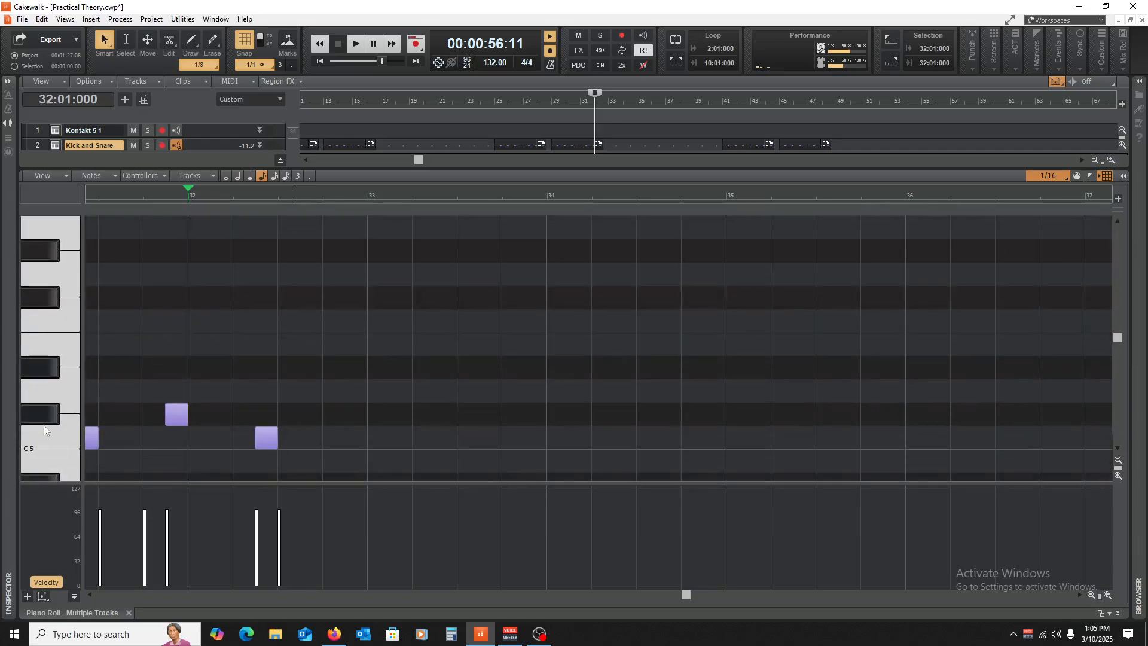
click(42, 421)
click(40, 435)
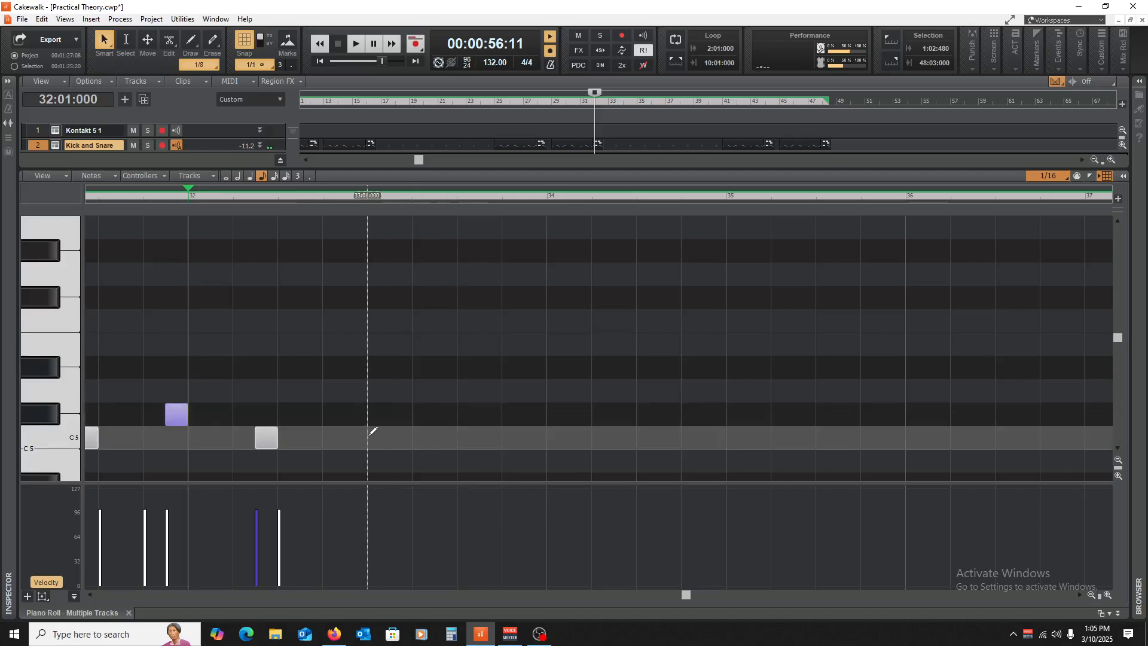
- Copy the C5 note from measure 32 to beat 1 of measure 33 and play the transition from measure 32
click(274, 448)
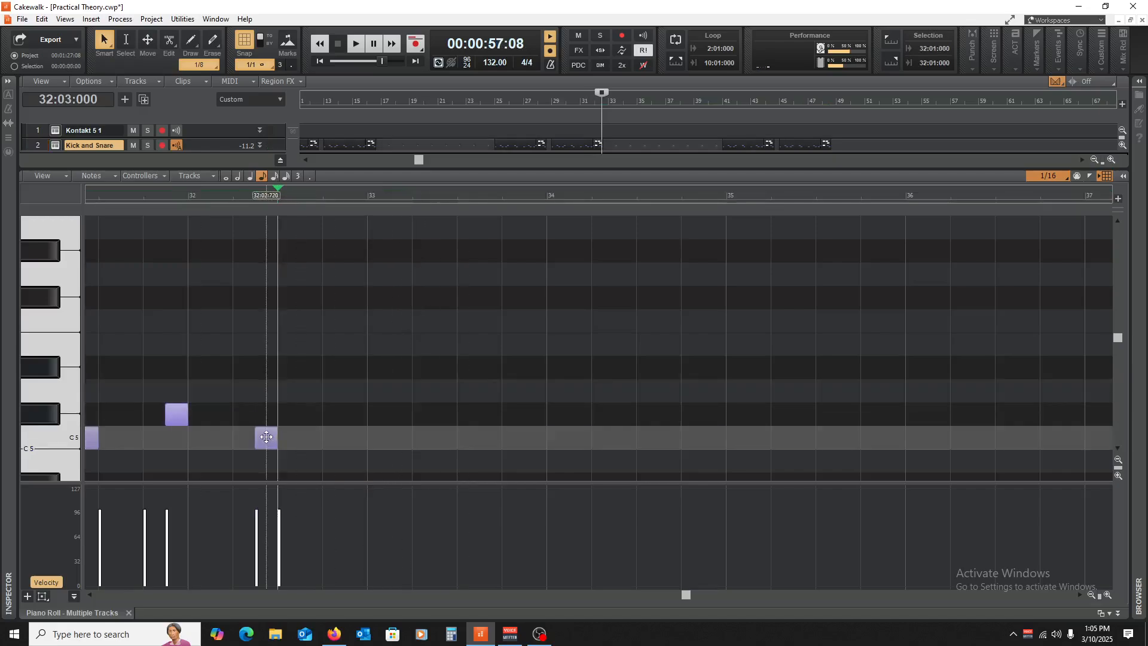
drag(267, 436, 379, 437)
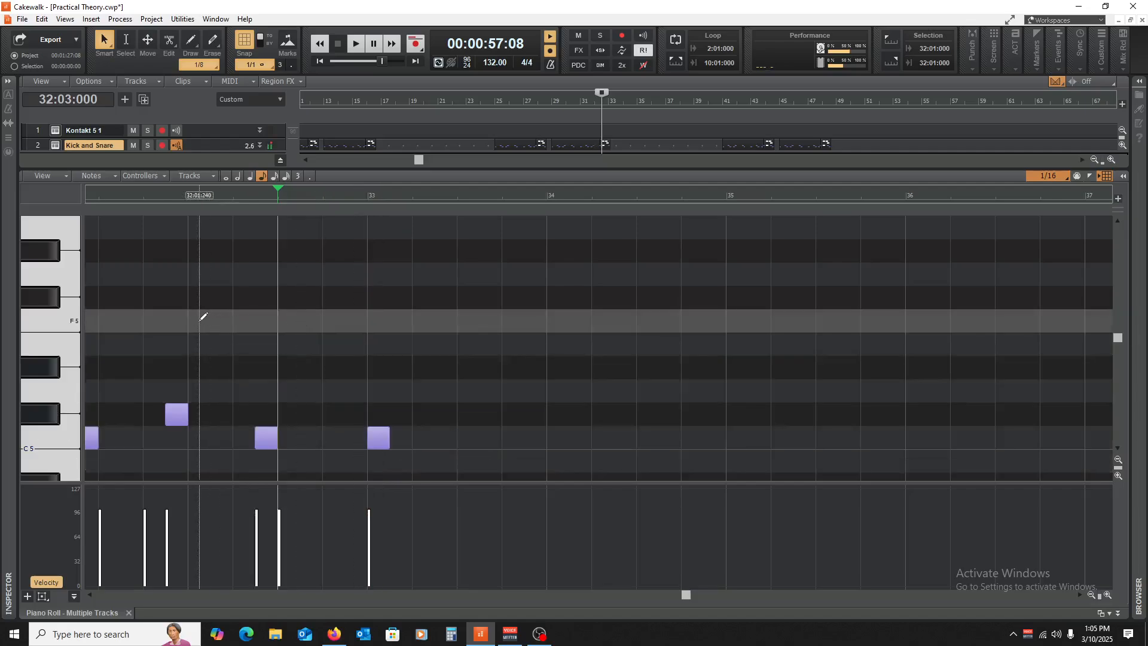
key(space)
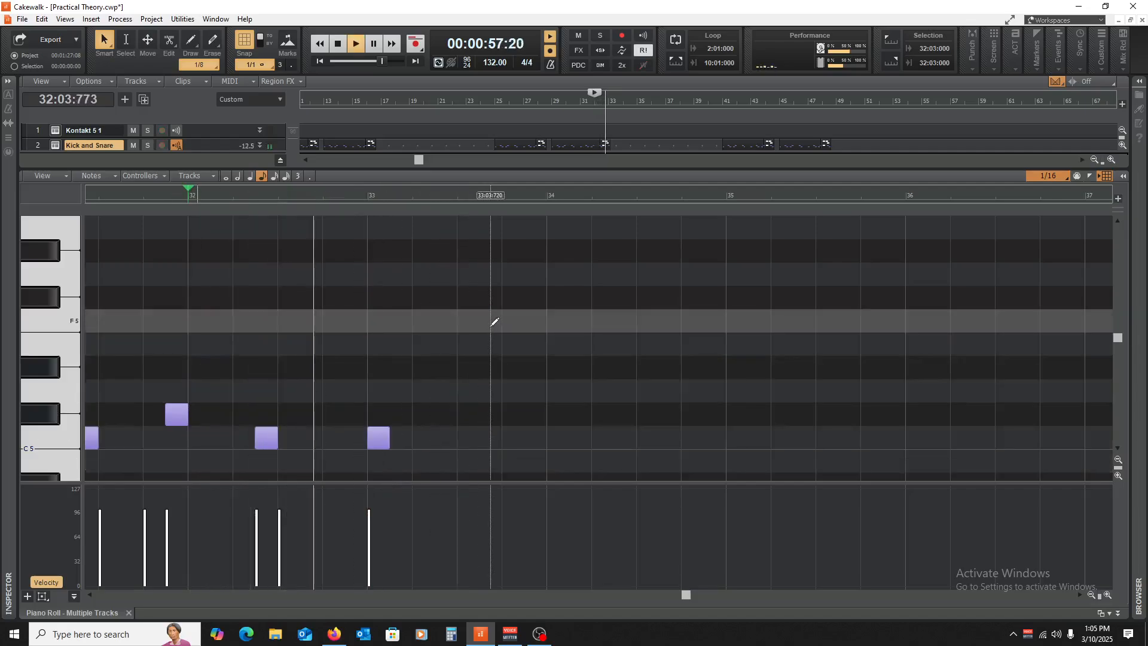
- Set playback to start at measure 33 and copy the C5 note from beat 1 to 33:02:720, playing the result
key(space)
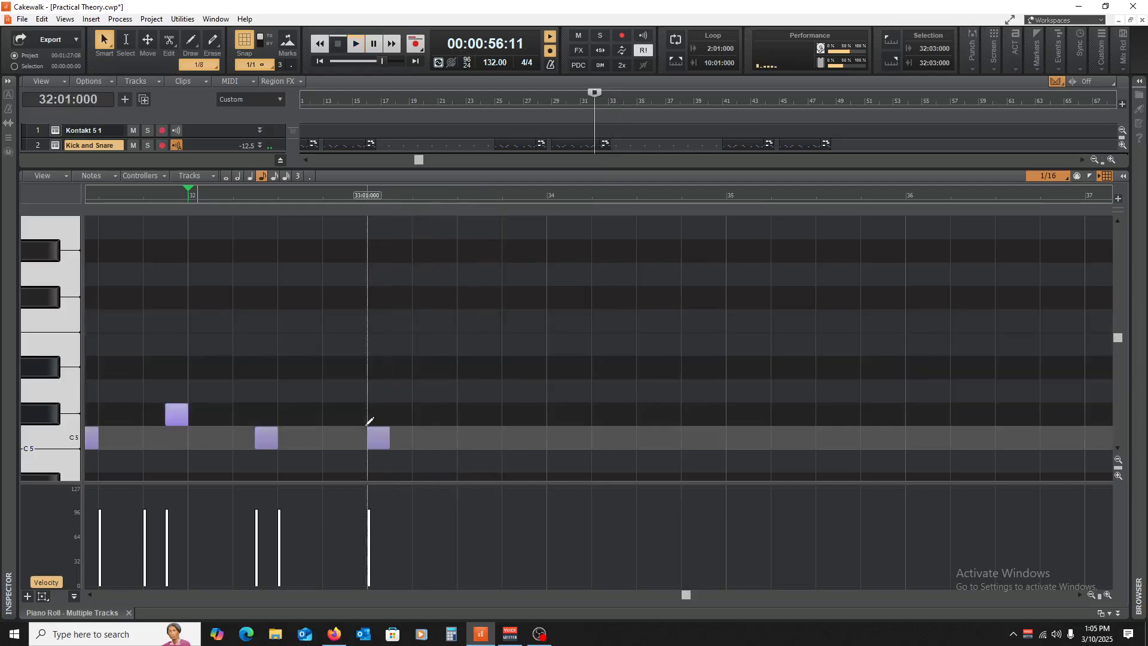
key(space)
click(356, 359)
key(space)
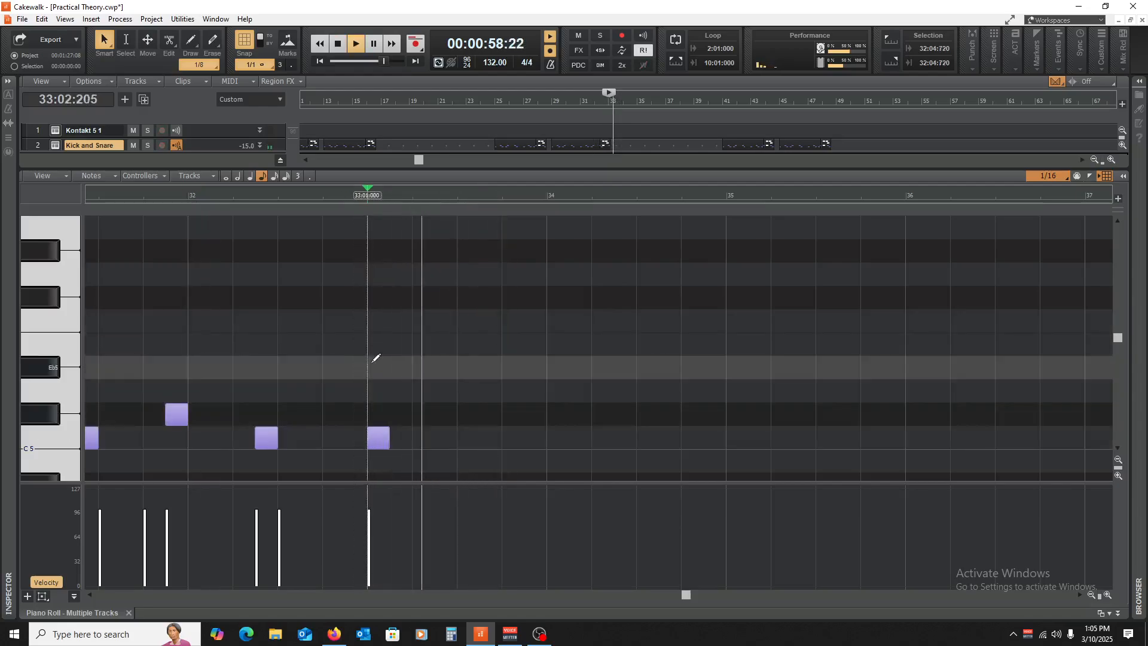
key(space)
drag(379, 439, 459, 439)
key(space)
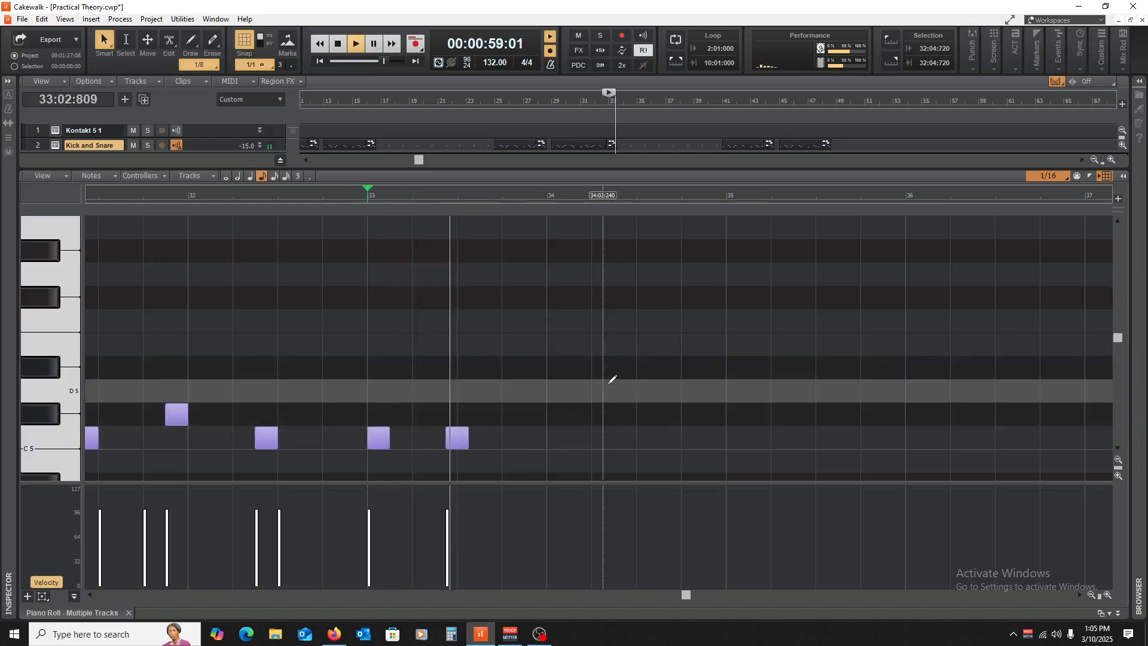
- Move the copied C5 note to the second half of beat 3 in measure 33 and play from measure 33
key(space)
click(459, 438)
drag(459, 439, 491, 439)
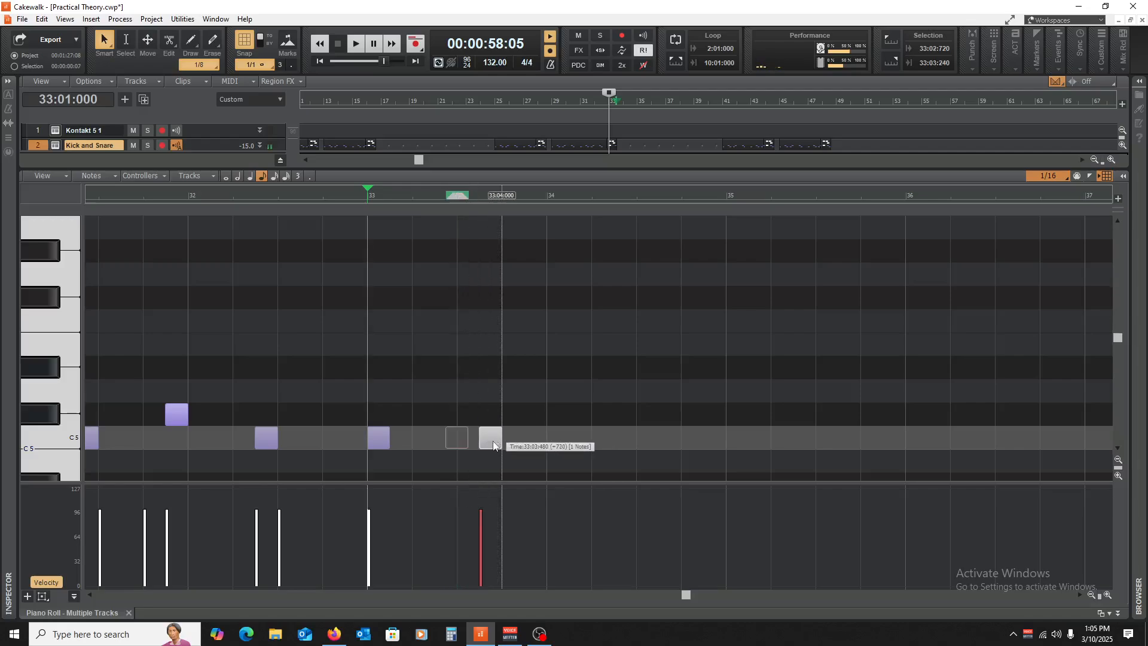
key(space)
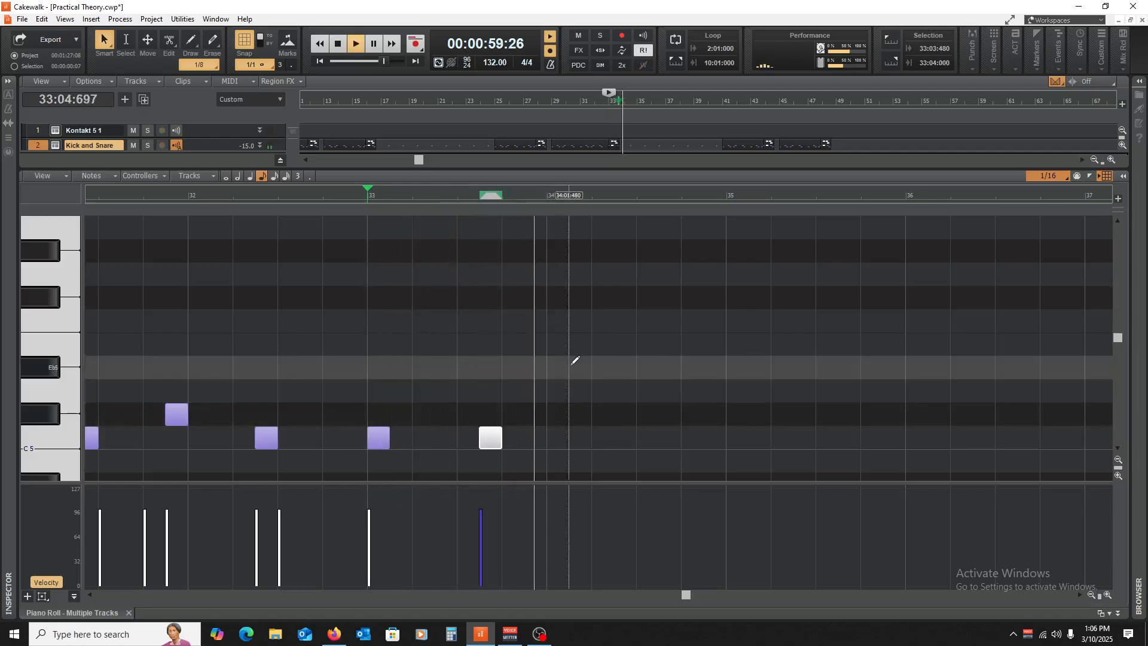
key(space)
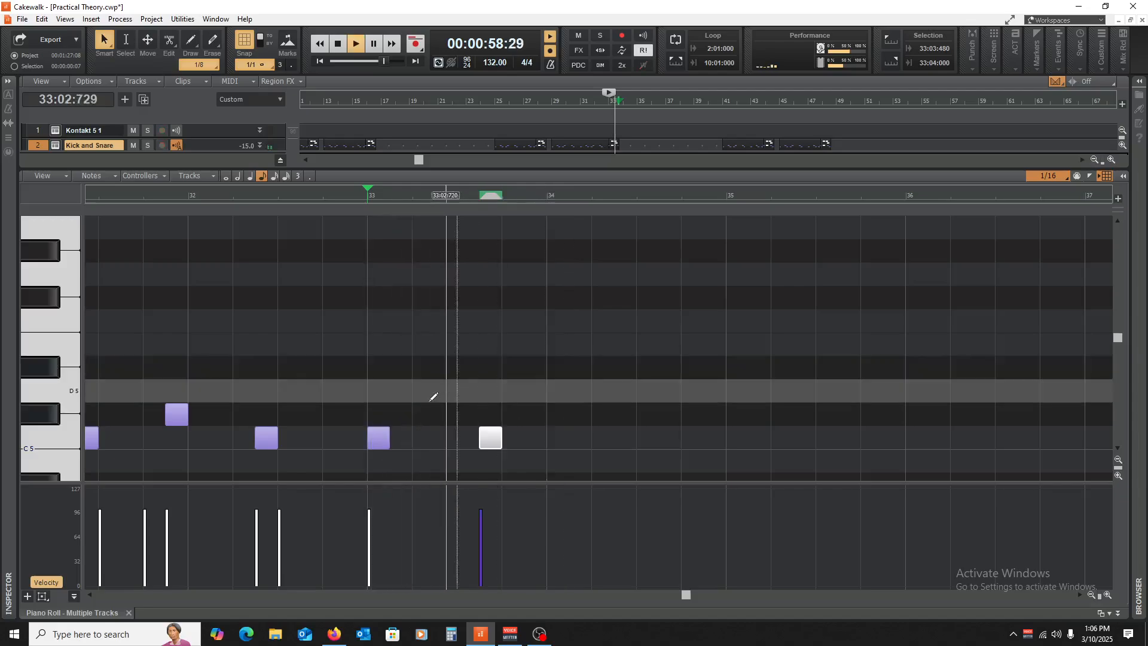
key(space)
key(space)
key(space)
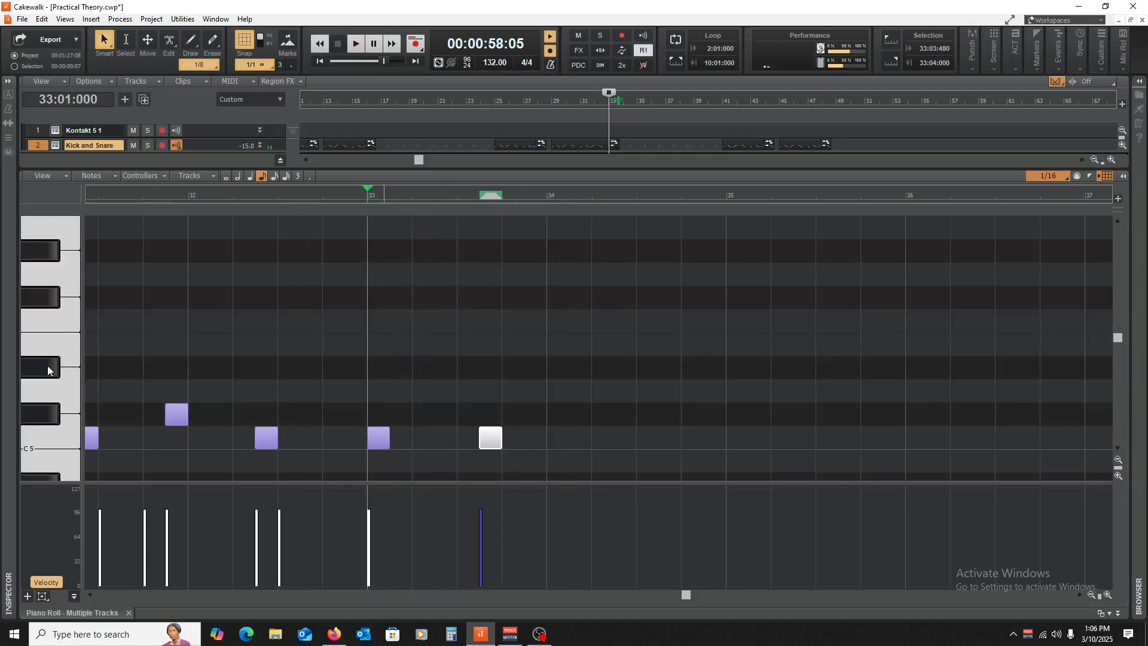
key(space)
- Audition the C#5 and Eb3 drum sounds and play the section from measure 33
scroll(47, 367, down, 1)
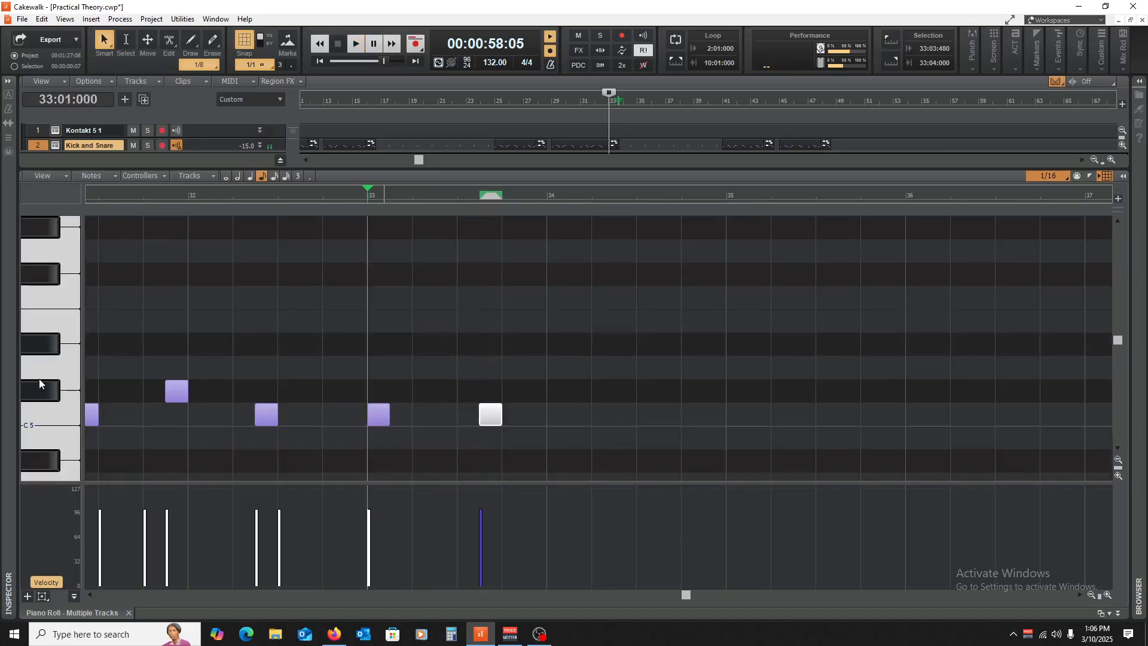
click(40, 384)
scroll(40, 383, down, 10)
scroll(40, 383, down, 3)
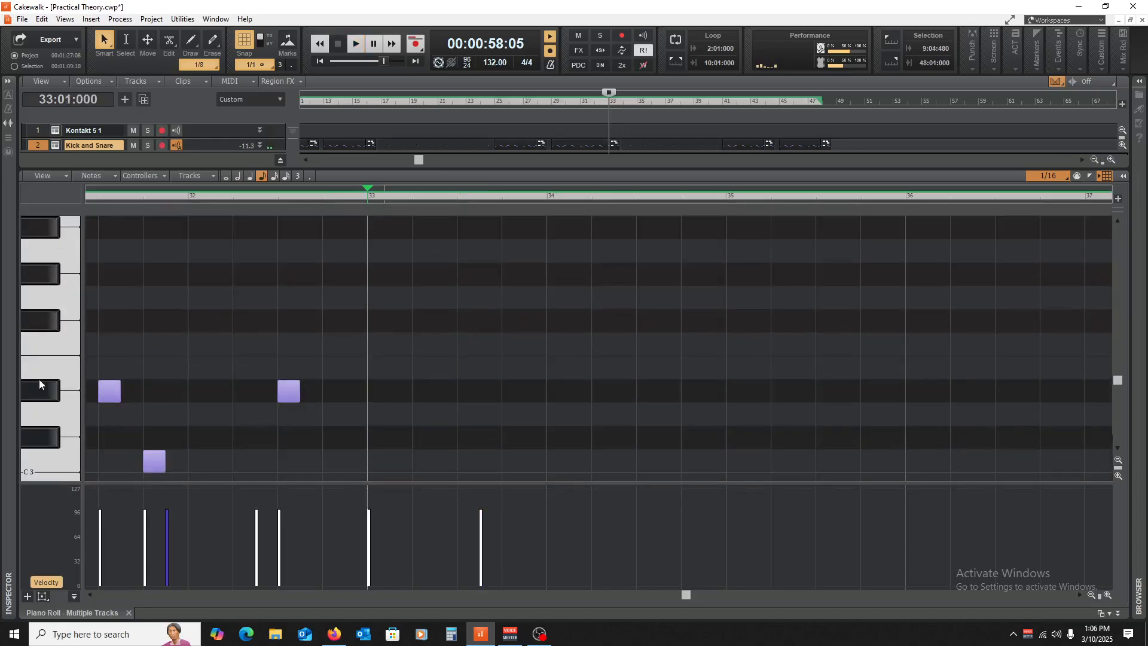
key(space)
click(36, 395)
key(space)
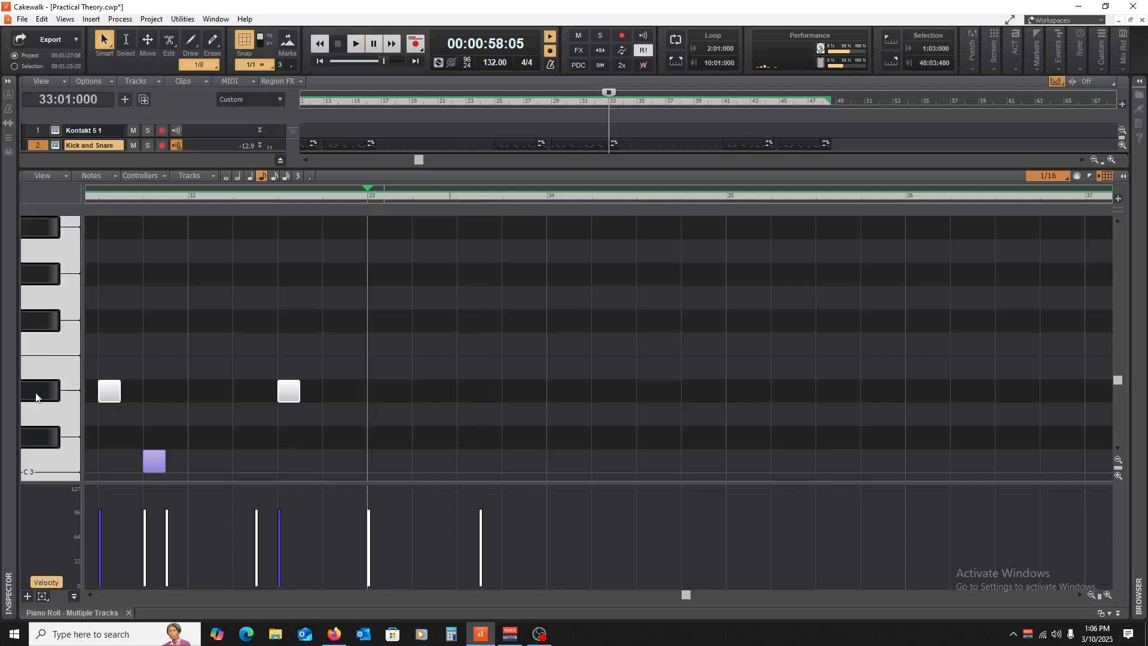
key(space)
key(space)
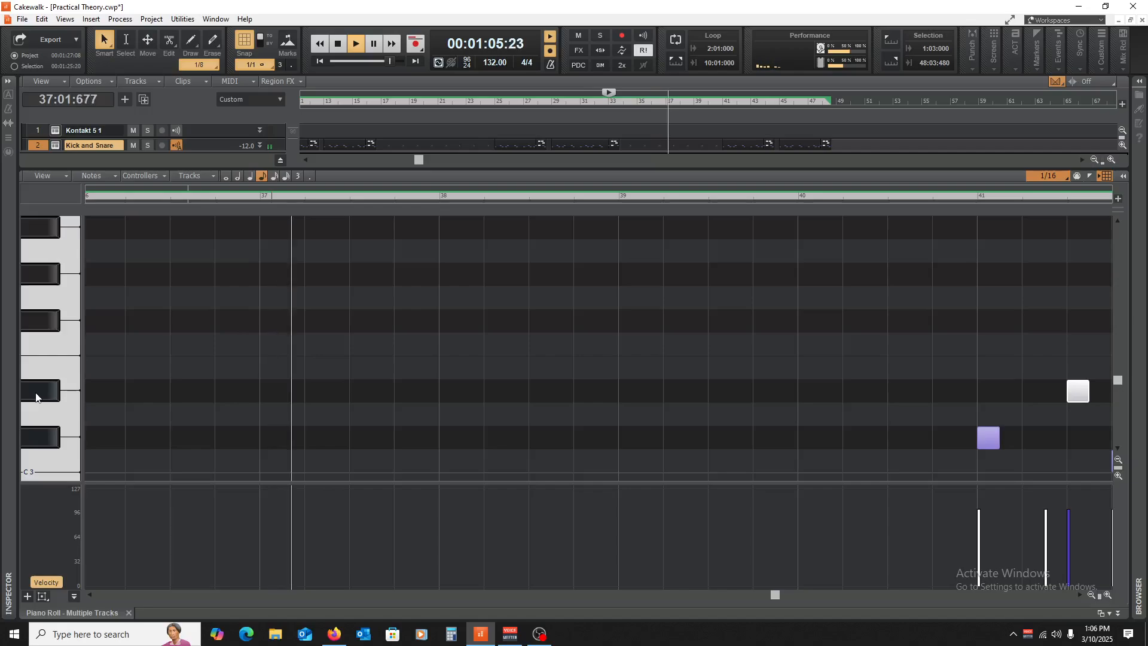
key(space)
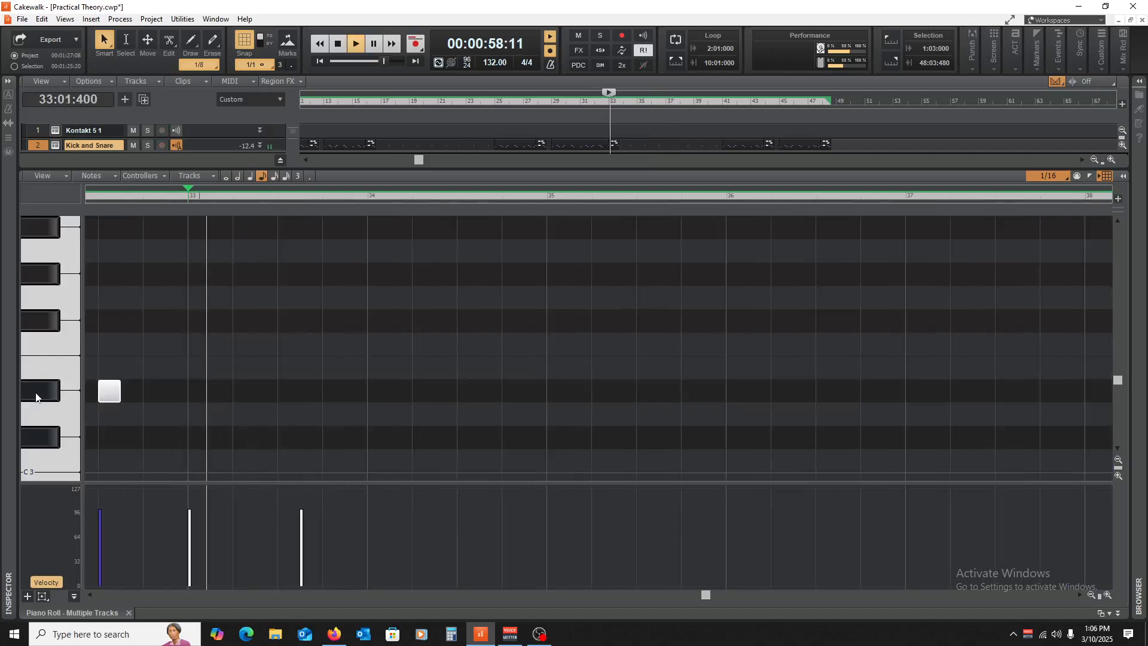
key(space)
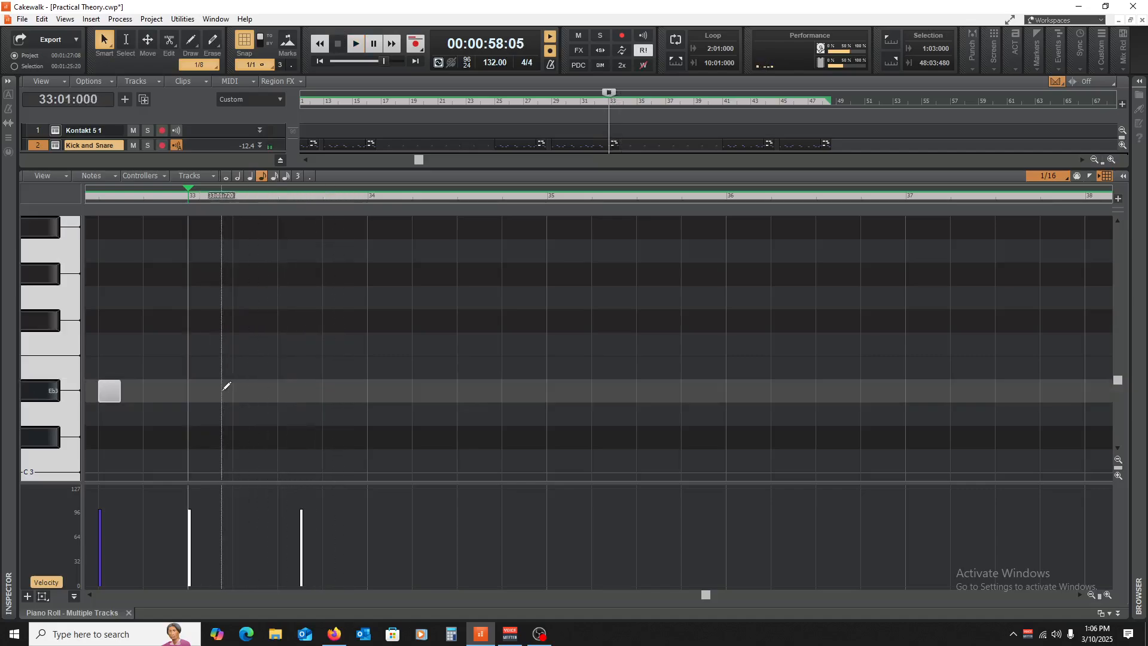
- Add an Eb3 note on beat 1 of measure 33, copy it to the second half of beat 2, and play the measure
click(197, 388)
mouse_move(199, 392)
mouse_down()
mouse_move(273, 395)
mouse_move(263, 396)
mouse_up()
key(space)
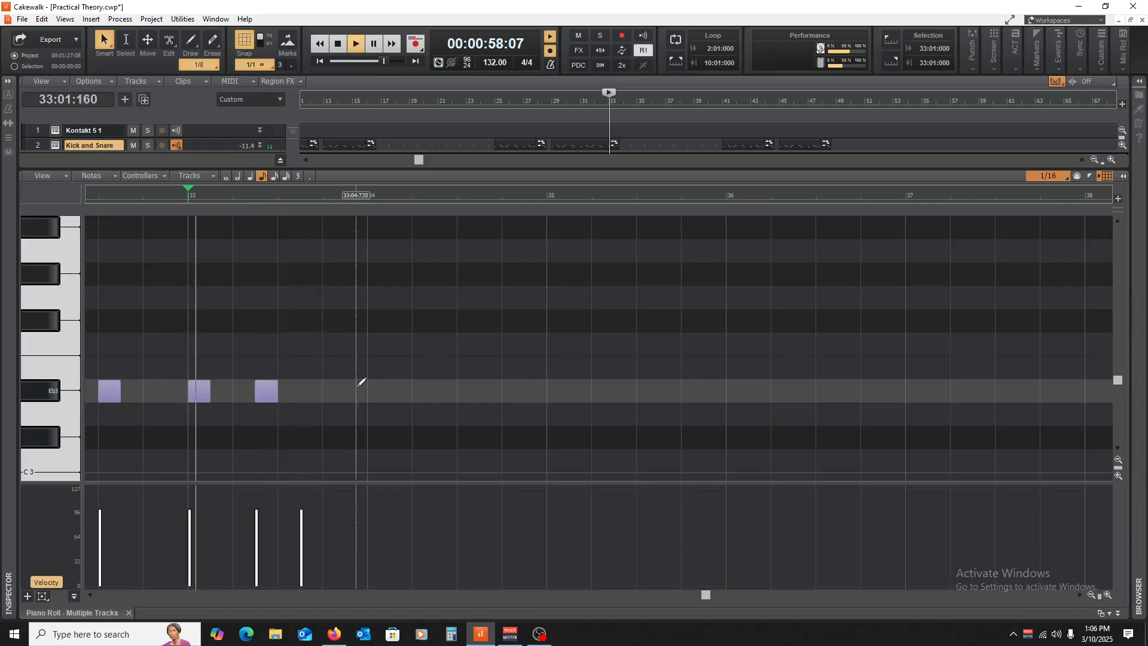
key(space)
key(space)
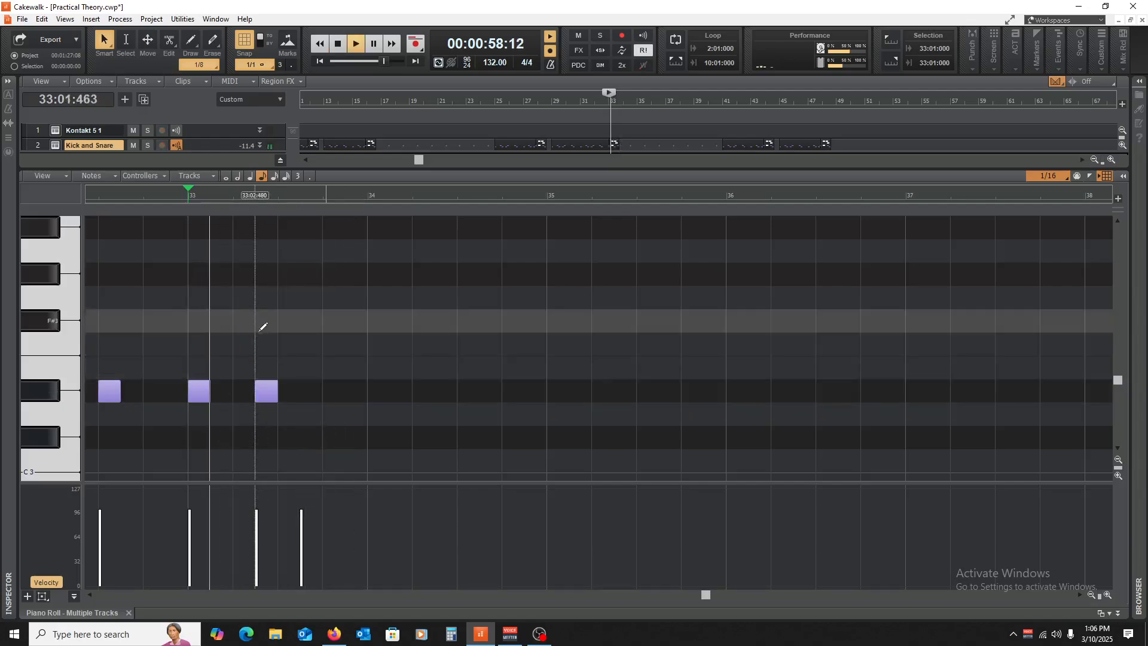
key(space)
key(space)
key(space)
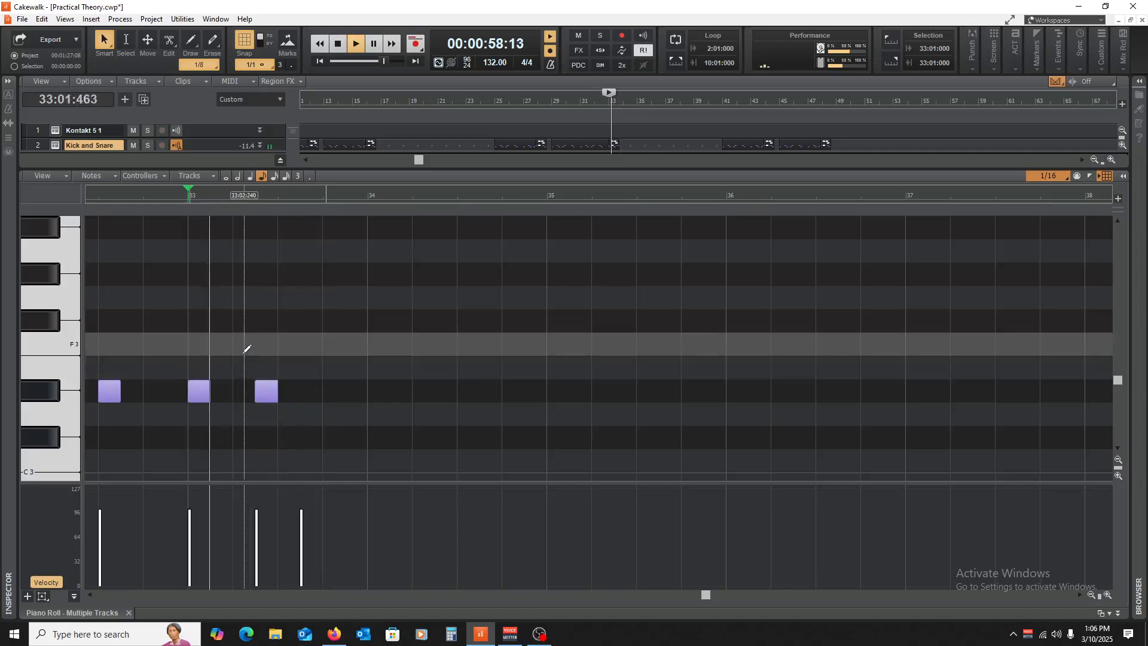
- Play the transition into measure 33, then delete the Eb3 note on beat 1 and replay from measure 33
click(121, 328)
key(space)
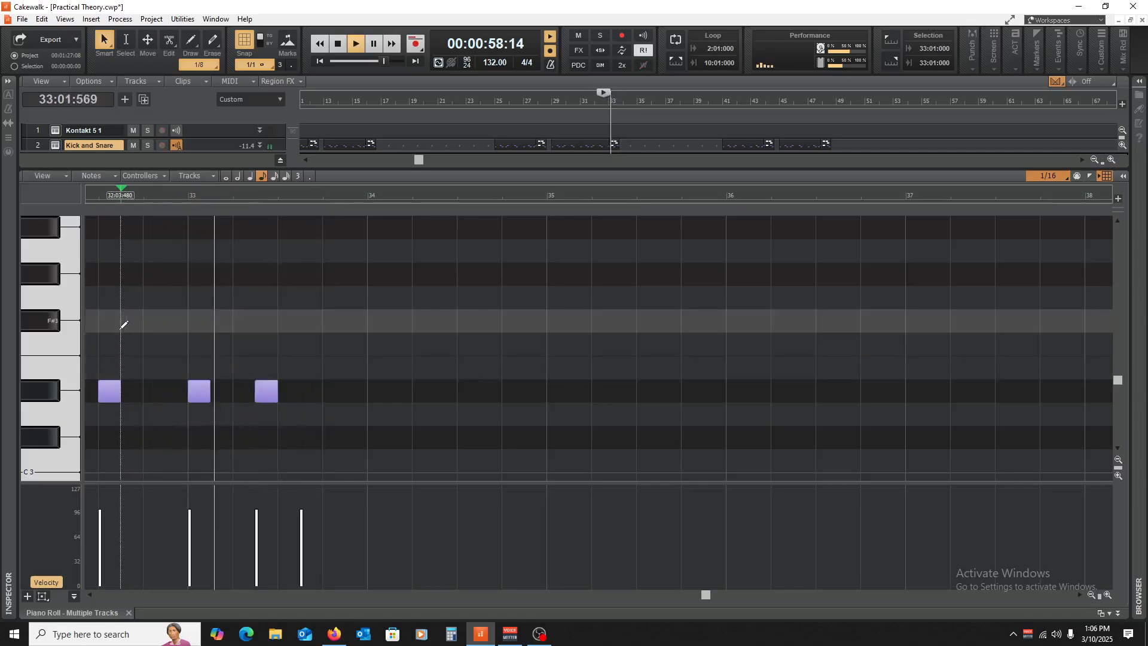
key(space)
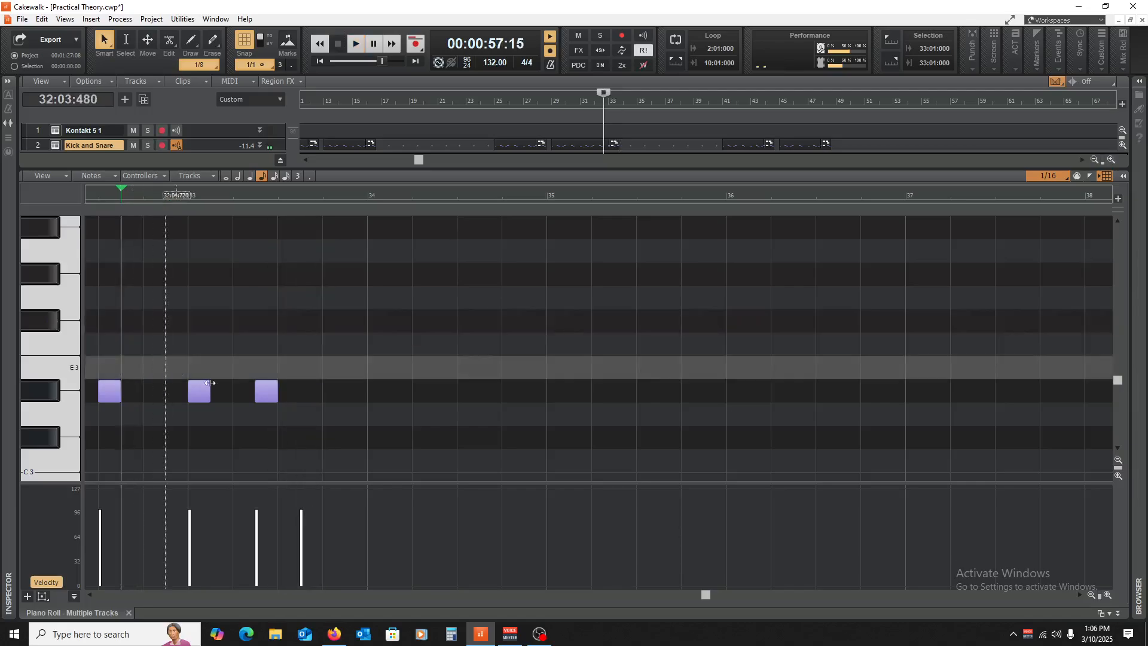
click(189, 325)
key(space)
key(space)
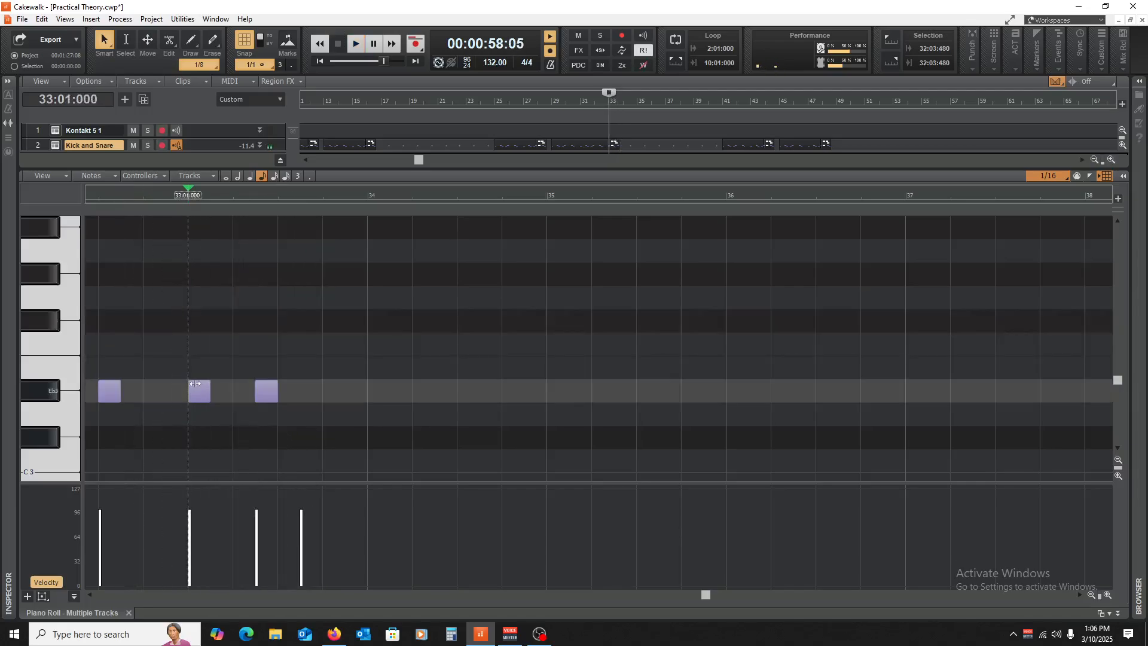
click(199, 392)
key(Delete)
key(space)
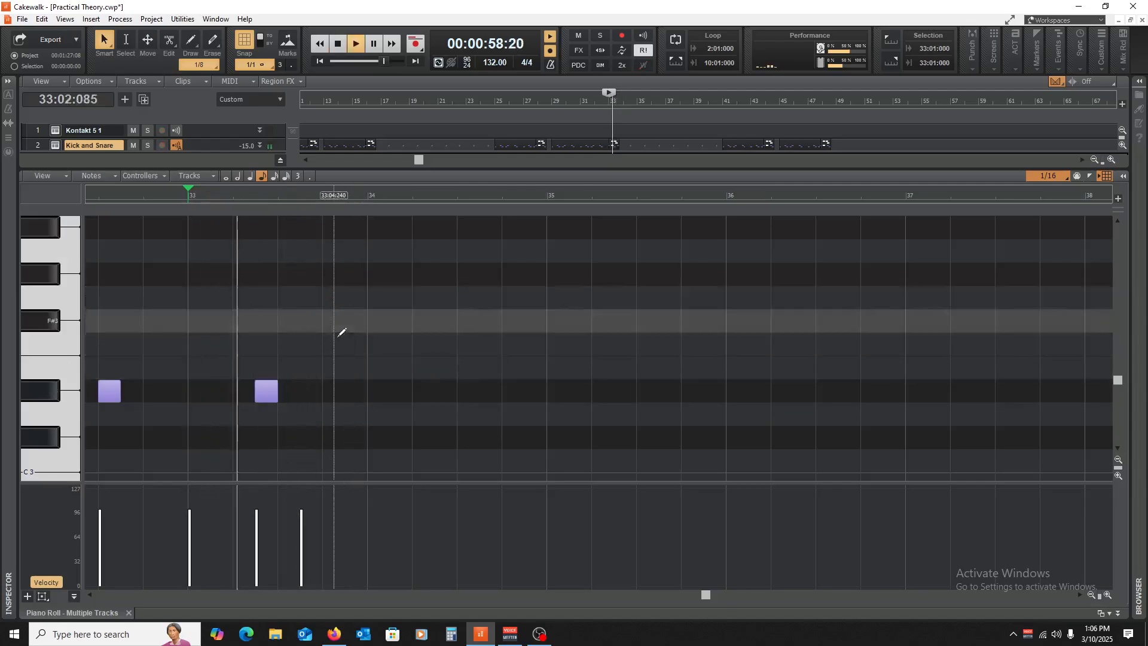
- Copy the Eb3 note to beat 4 of measure 33, then copy the Eb3 pair to the same beats of measure 34
key(space)
drag(270, 390, 338, 390)
key(space)
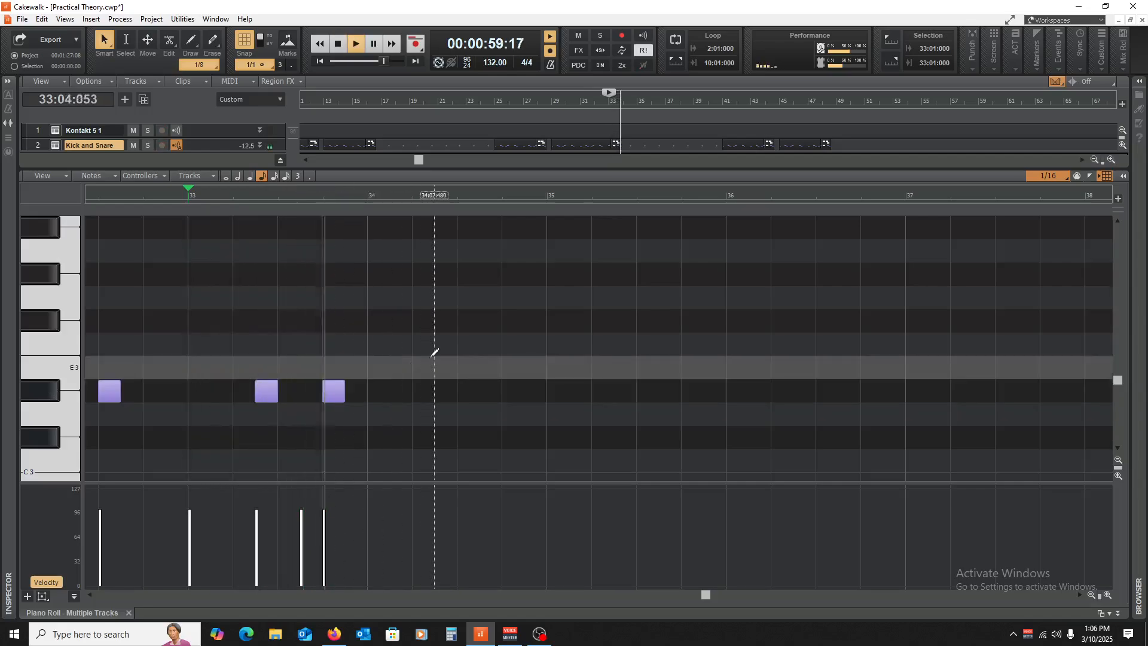
key(space)
mouse_move(404, 344)
mouse_down()
mouse_move(378, 383)
mouse_move(254, 396)
mouse_move(447, 394)
mouse_up()
key(space)
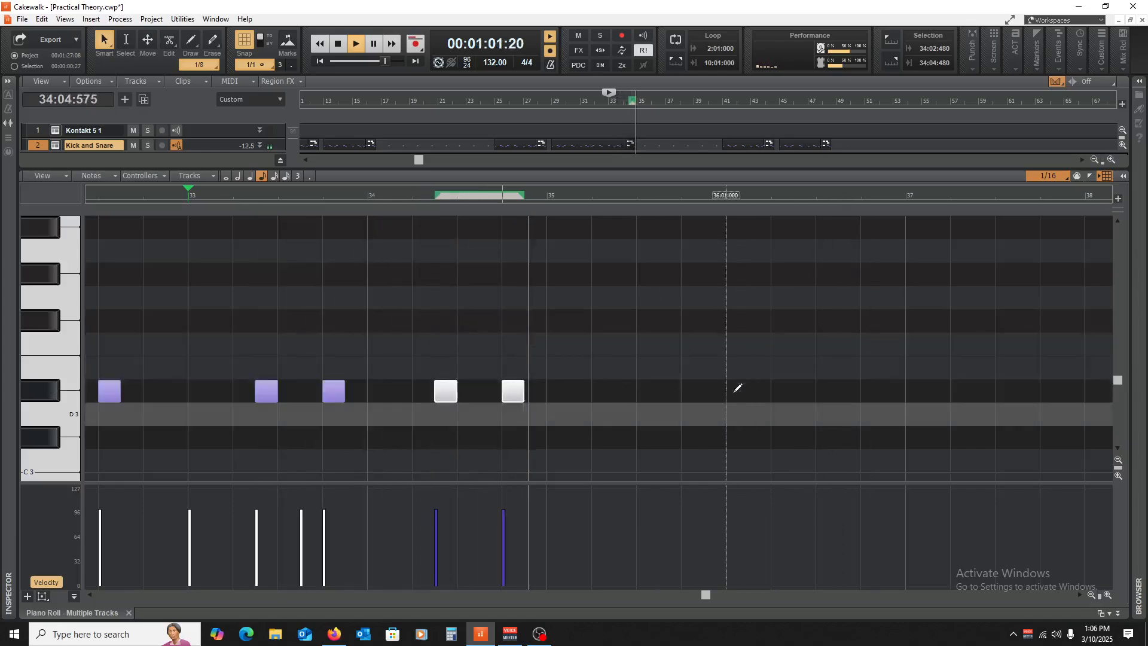
- Copy the four Eb3 notes of measures 33 and 34 to measures 35–36, 37–38 and 39–40
key(space)
drag(603, 342, 275, 436)
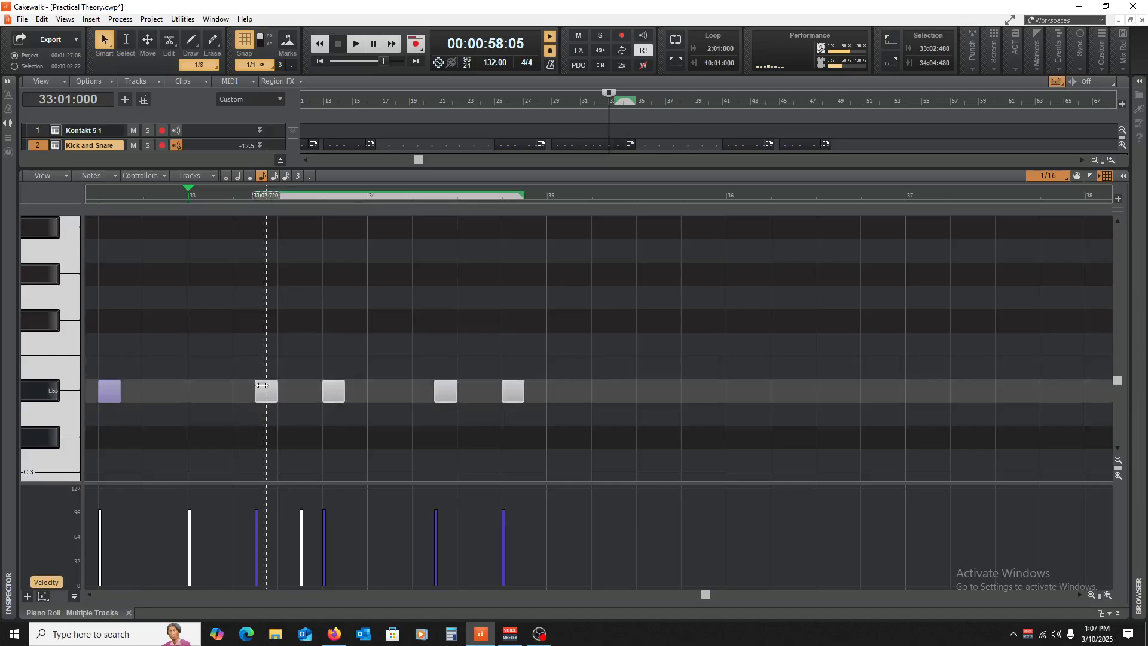
drag(266, 394, 623, 390)
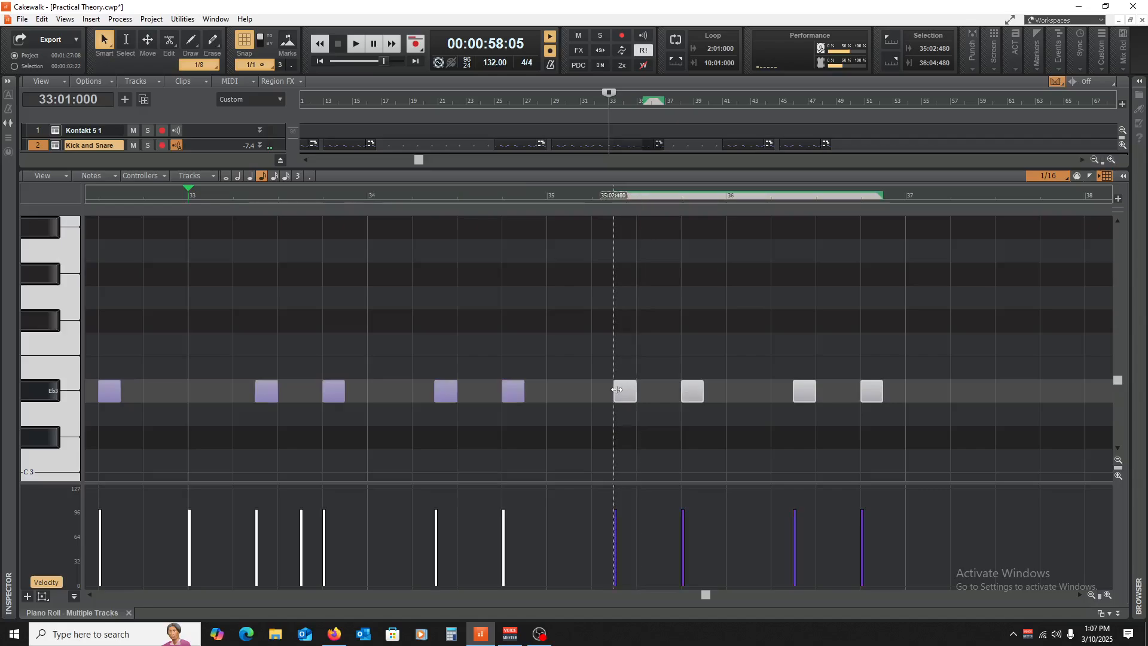
key(space)
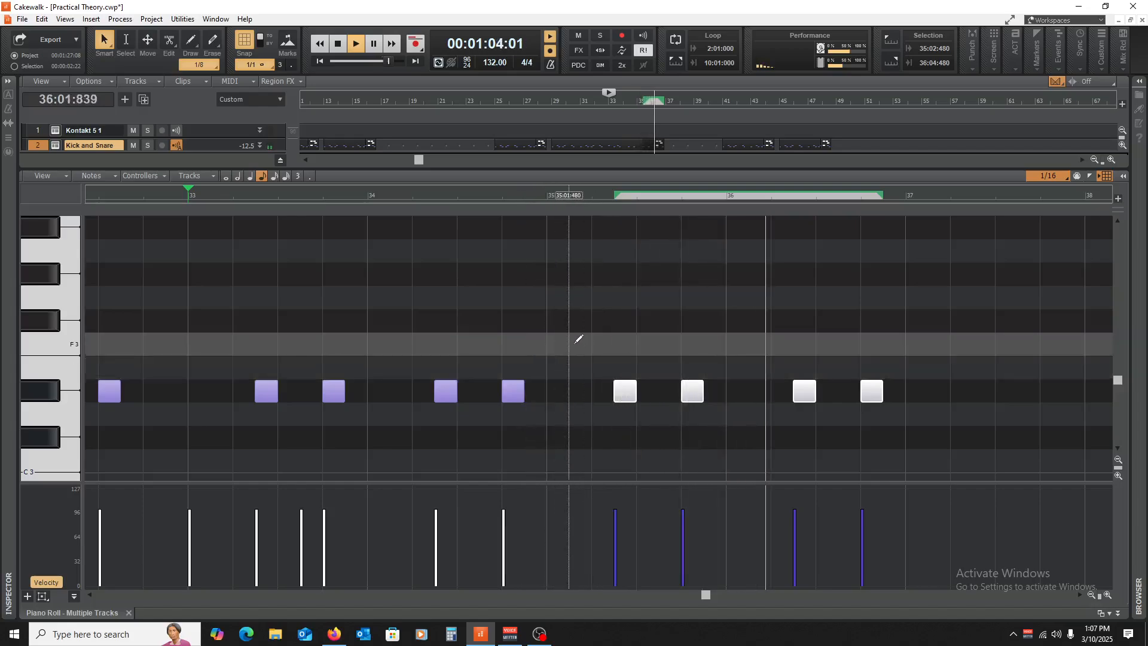
key(space)
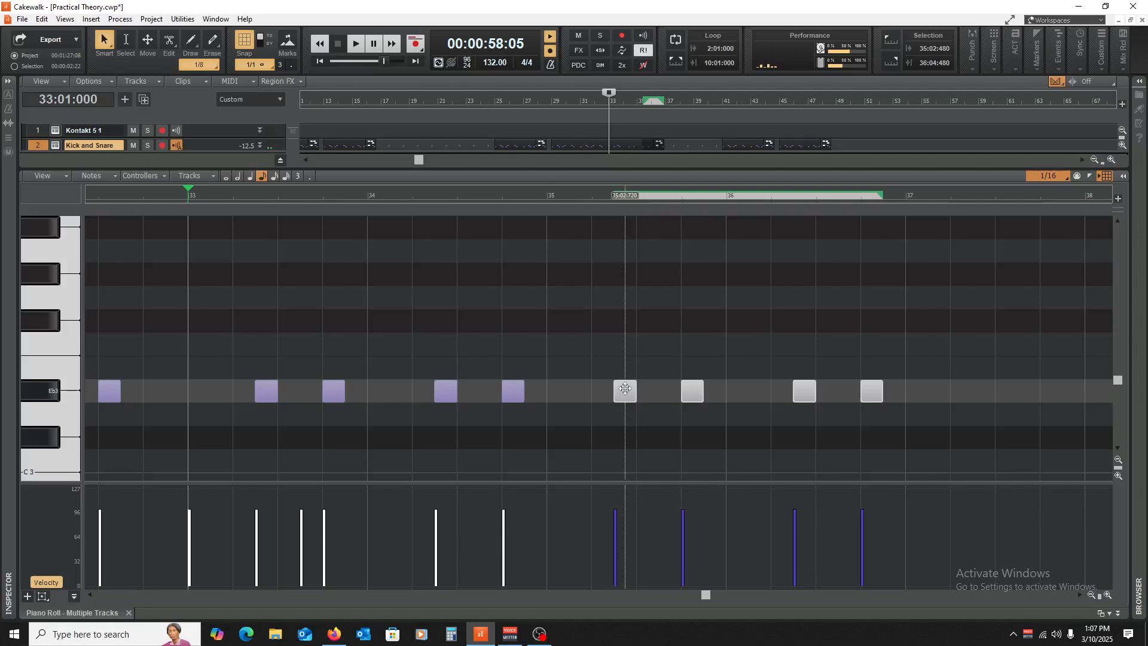
drag(625, 390, 984, 390)
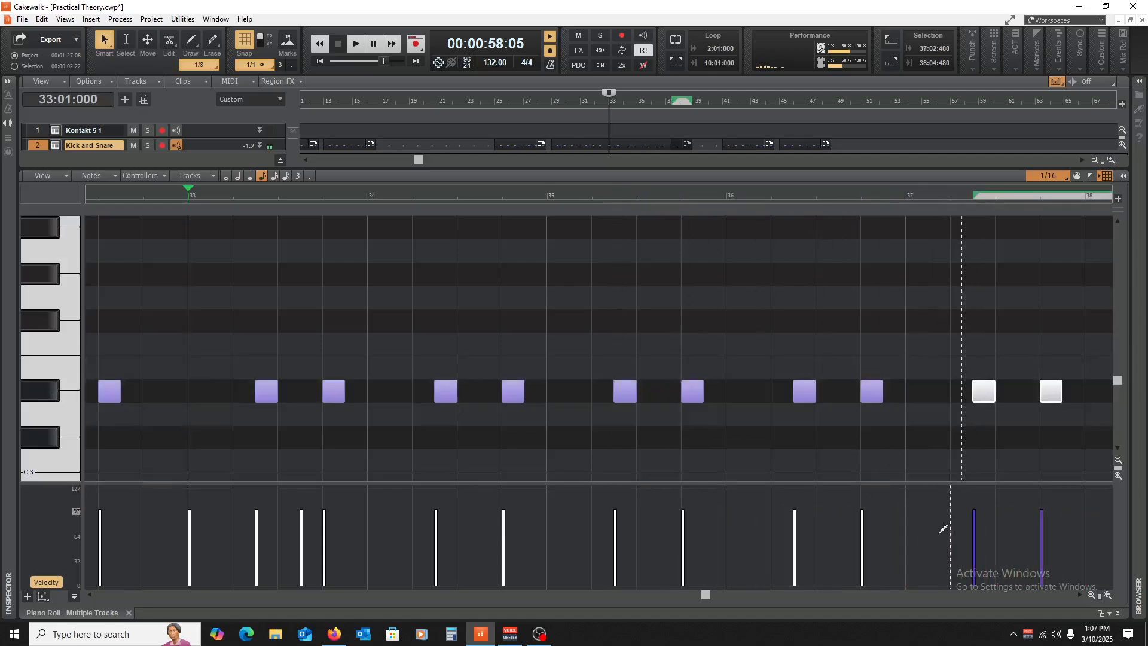
drag(707, 597, 780, 601)
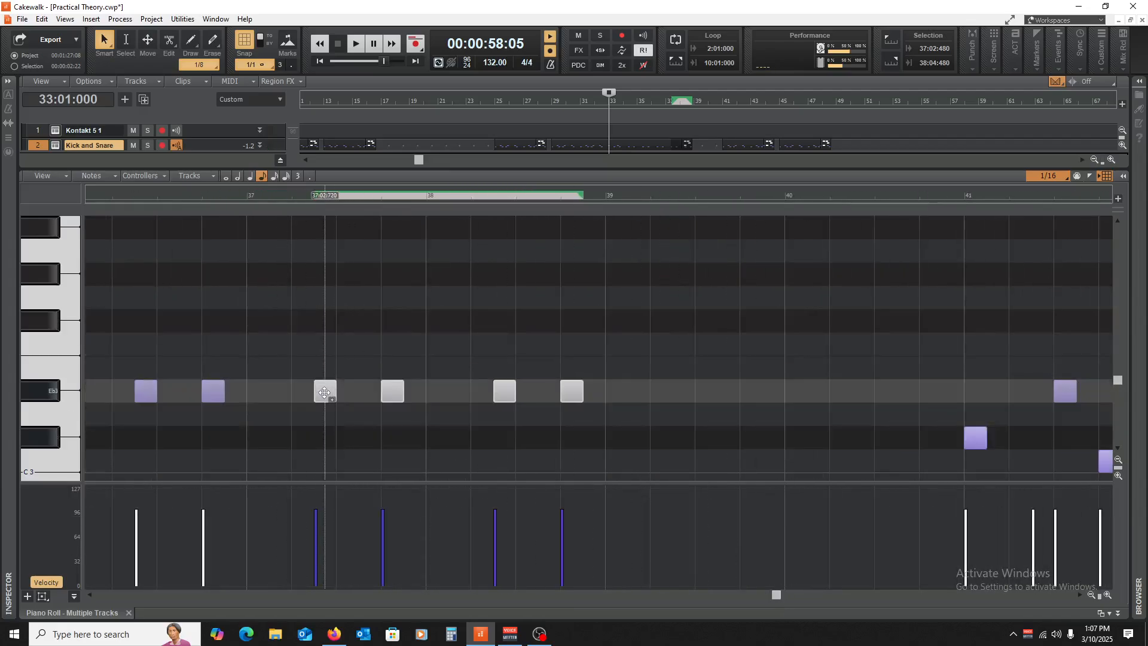
drag(324, 393, 680, 397)
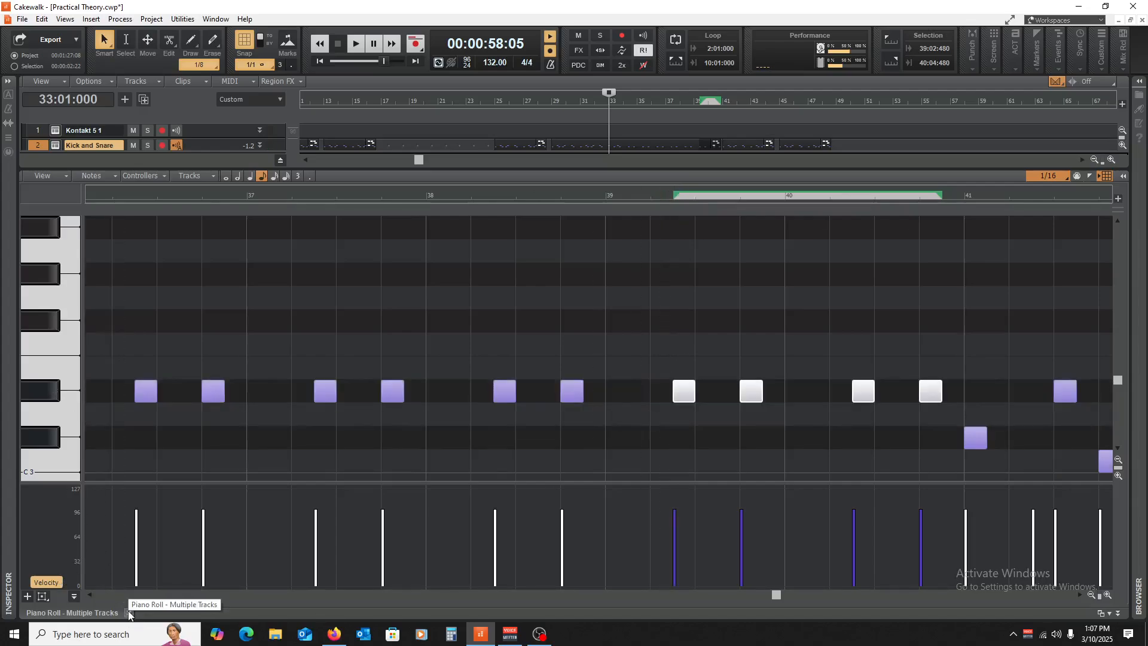
- Copy the two C5 notes of measure 33 to the same beats of measure 34 and play from measure 33
scroll(571, 441, down, 5)
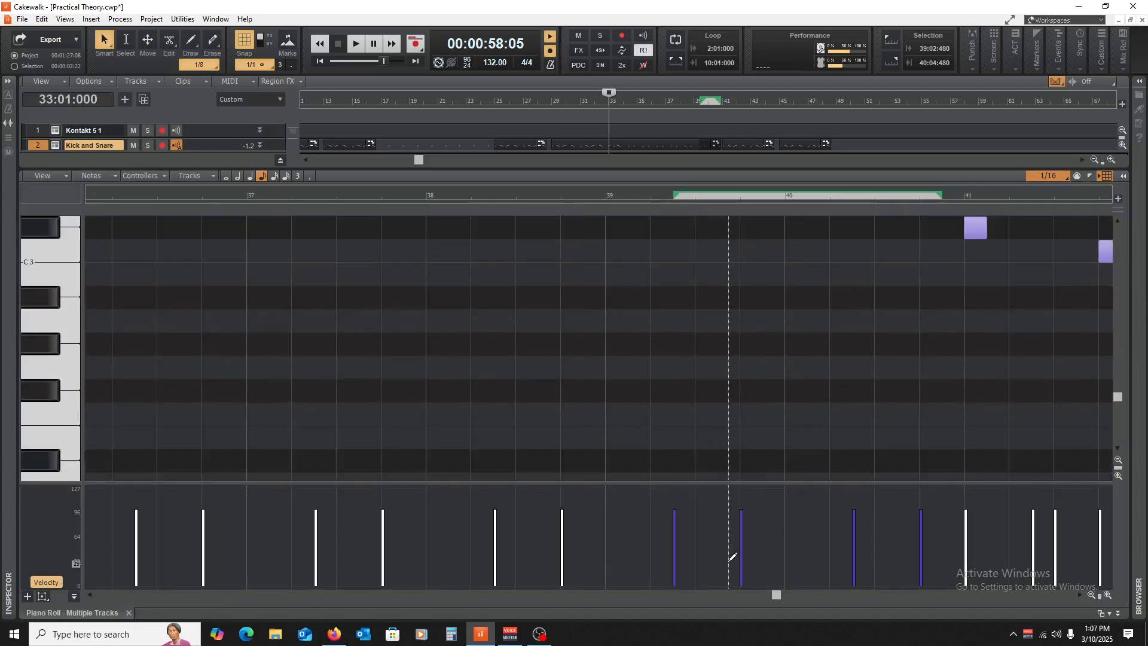
drag(773, 595, 694, 599)
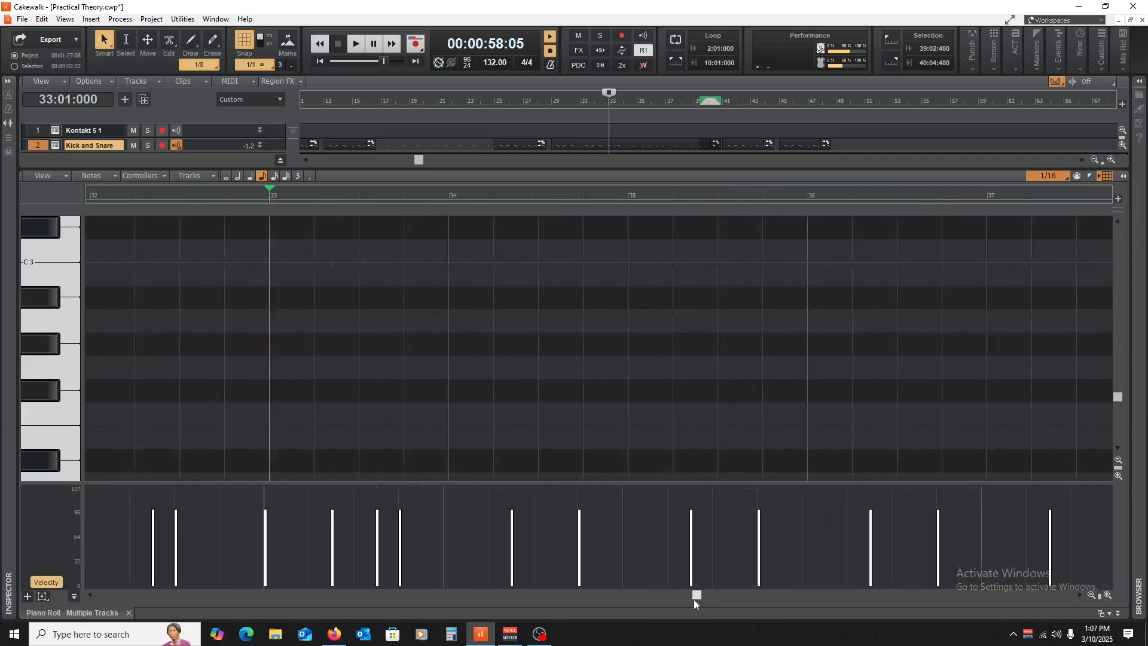
scroll(459, 359, up, 4)
scroll(458, 359, down, 3)
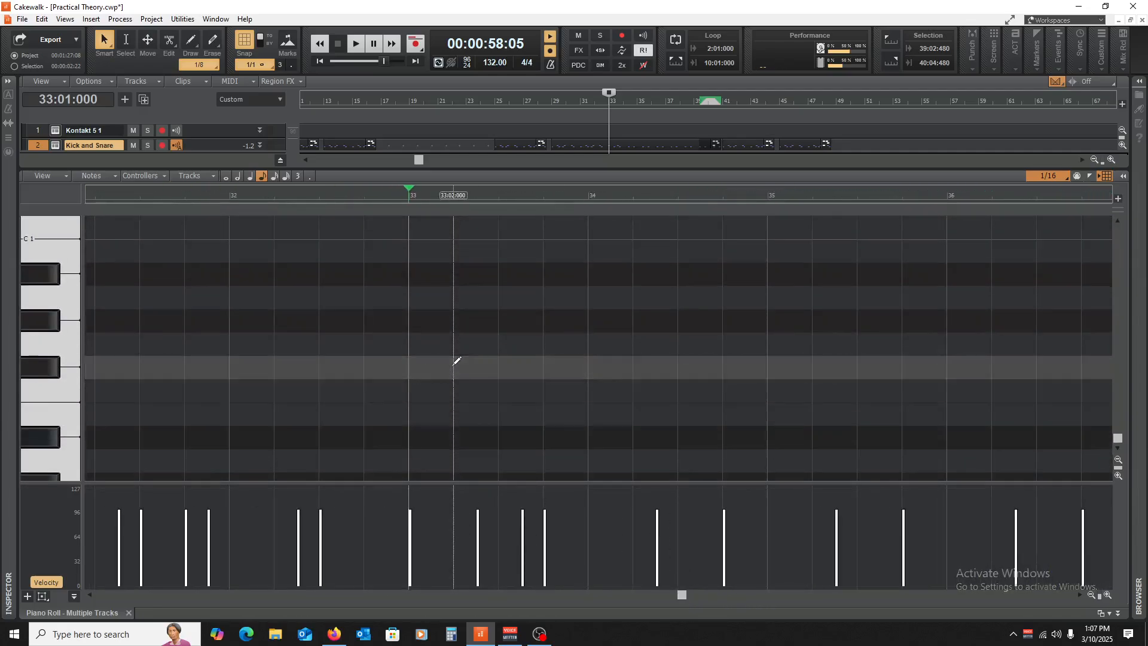
scroll(473, 356, up, 15)
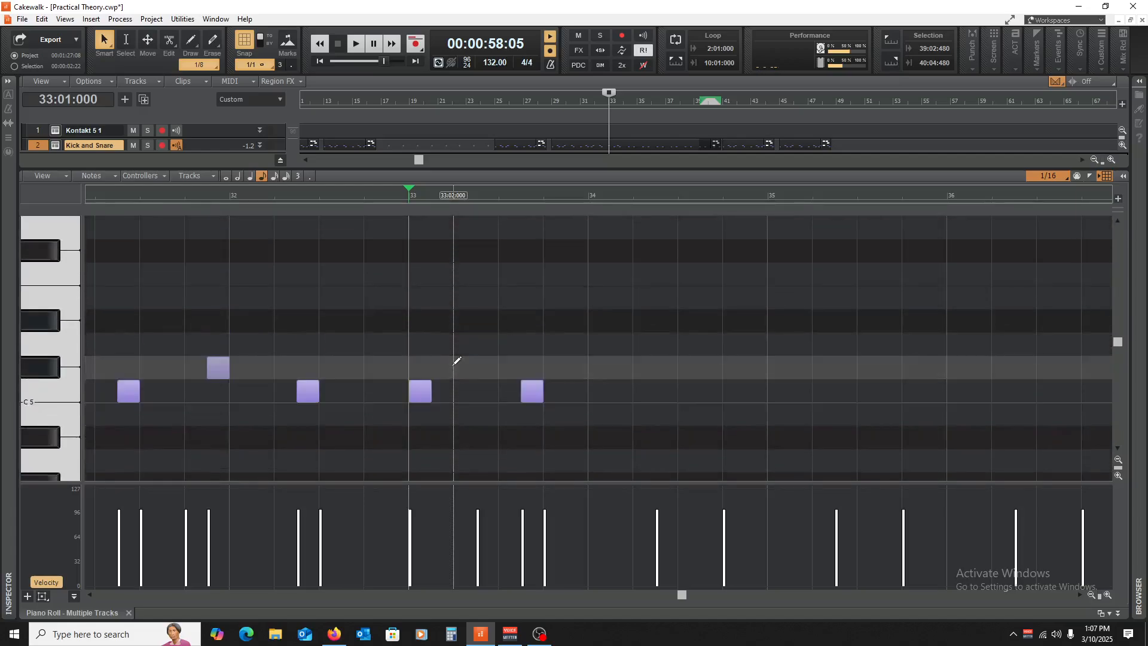
key(space)
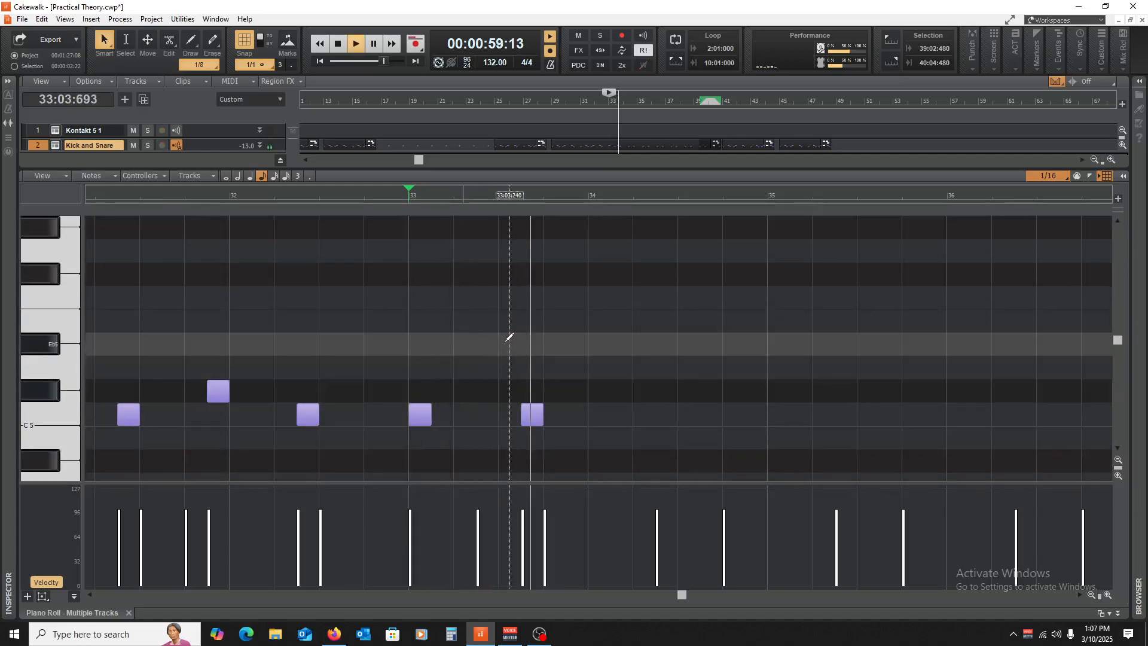
key(space)
drag(610, 351, 601, 415)
key(space)
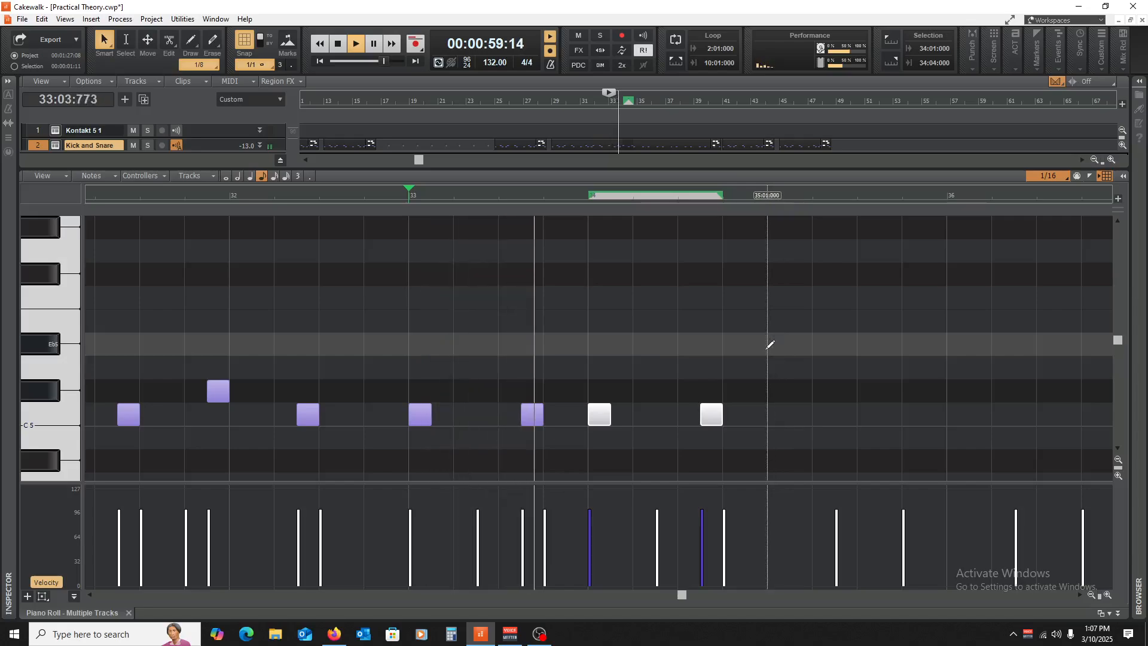
- Play the opening of the measure 33 section repeatedly to check the copied C5 notes
key(space)
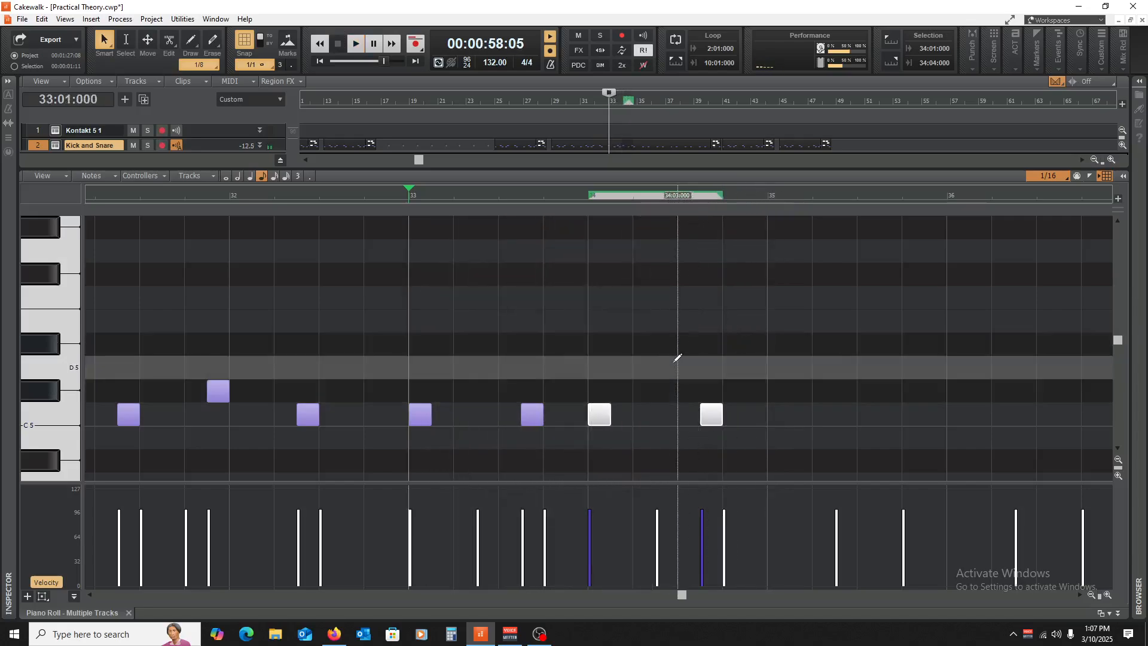
key(space)
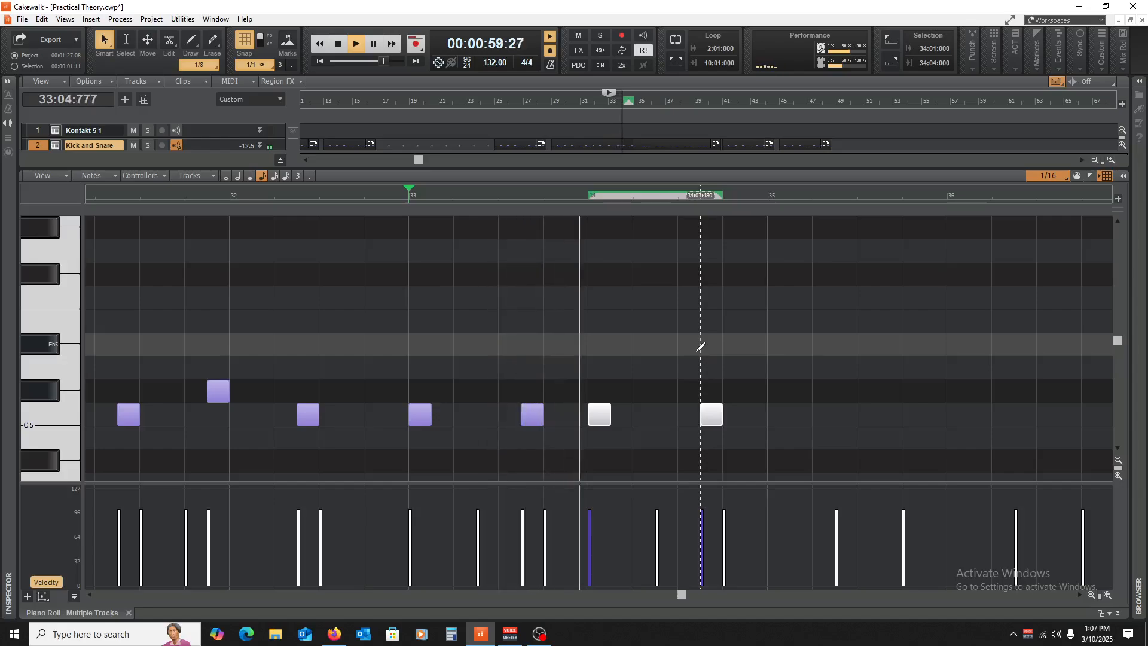
key(space)
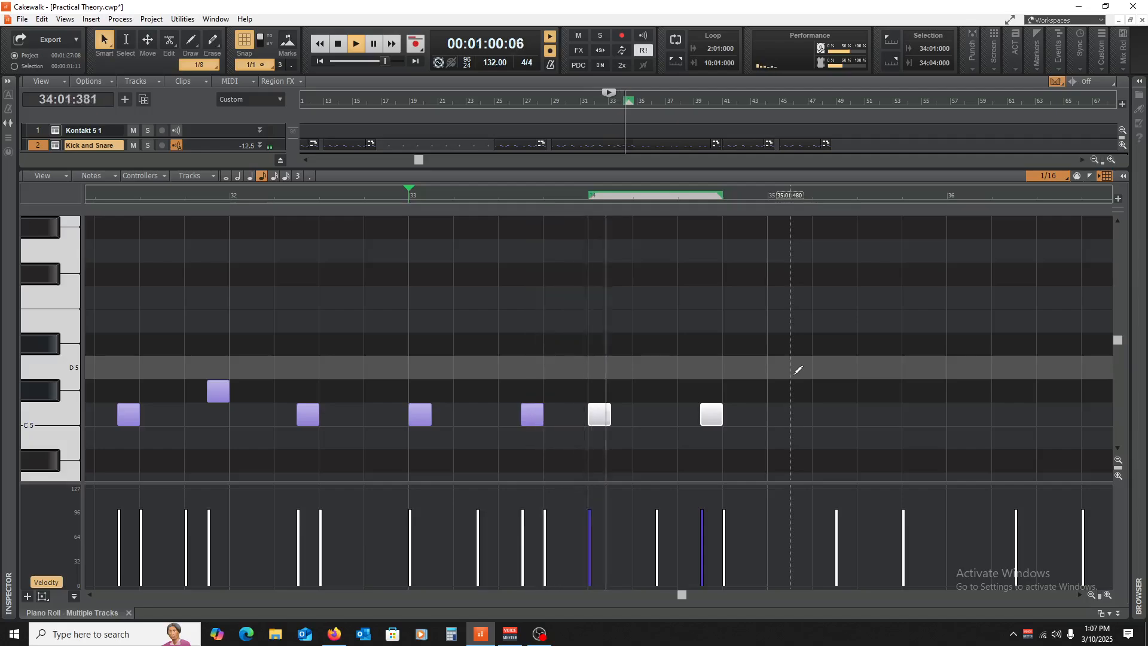
key(space)
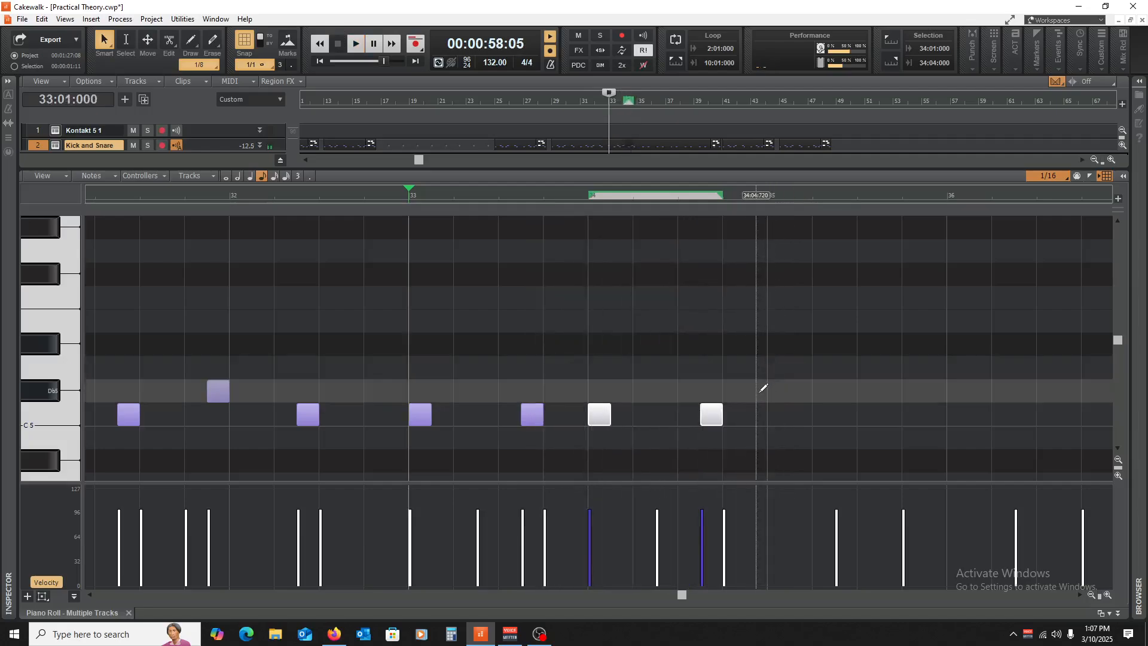
- Copy a C5 note to the last eighth of measure 34, then copy the five C5 notes of measures 33–34 to measures 35–36
click(759, 393)
drag(712, 414, 757, 414)
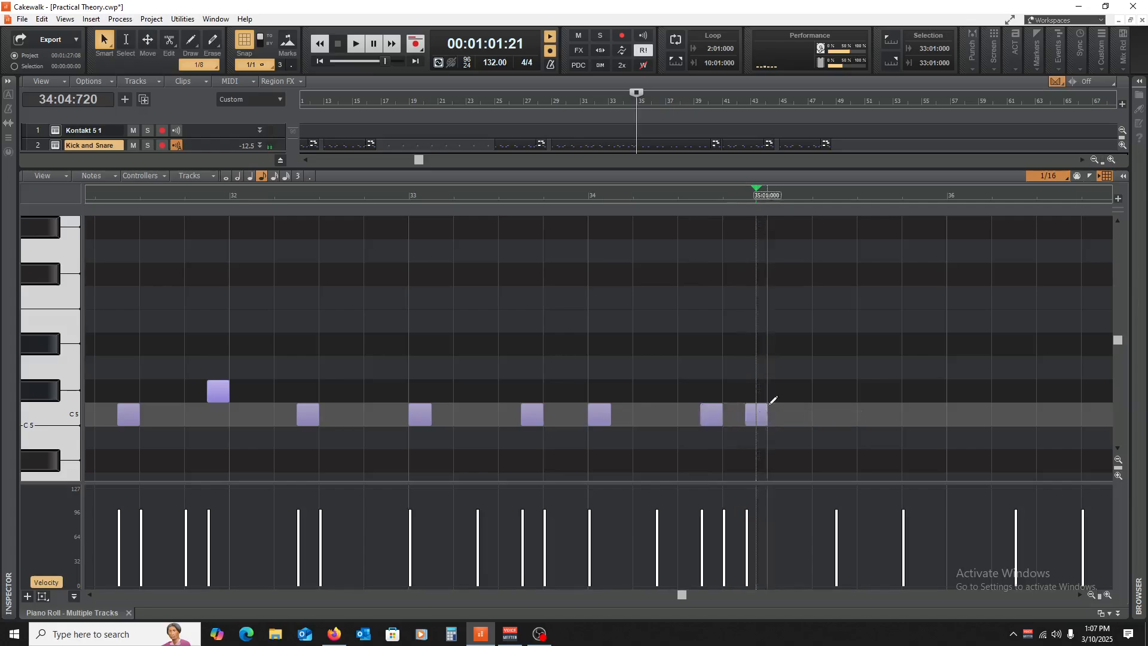
drag(841, 383, 781, 413)
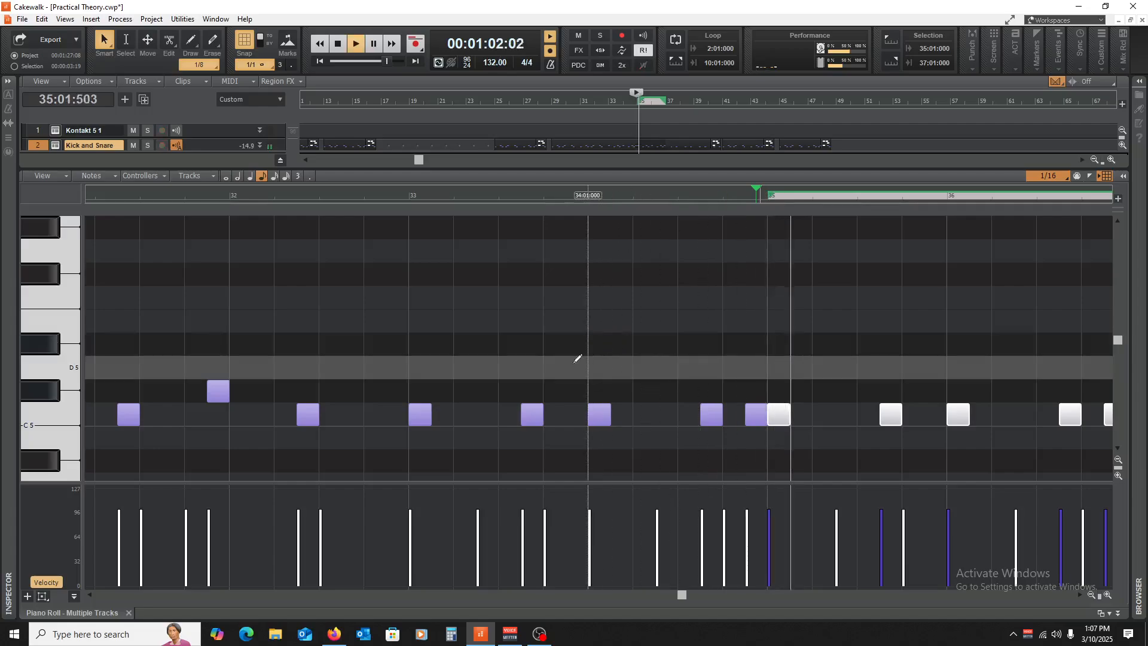
- Play back the Kick and Snare pattern from measure 33 and save the project
click(410, 322)
key(space)
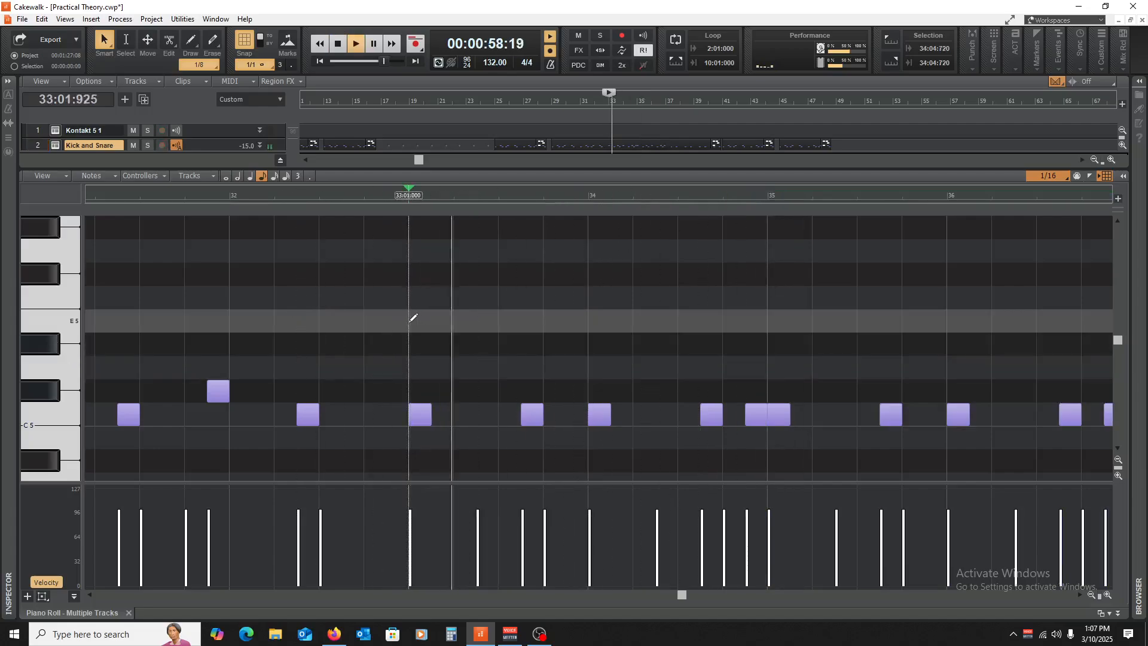
key(ctrl+s)
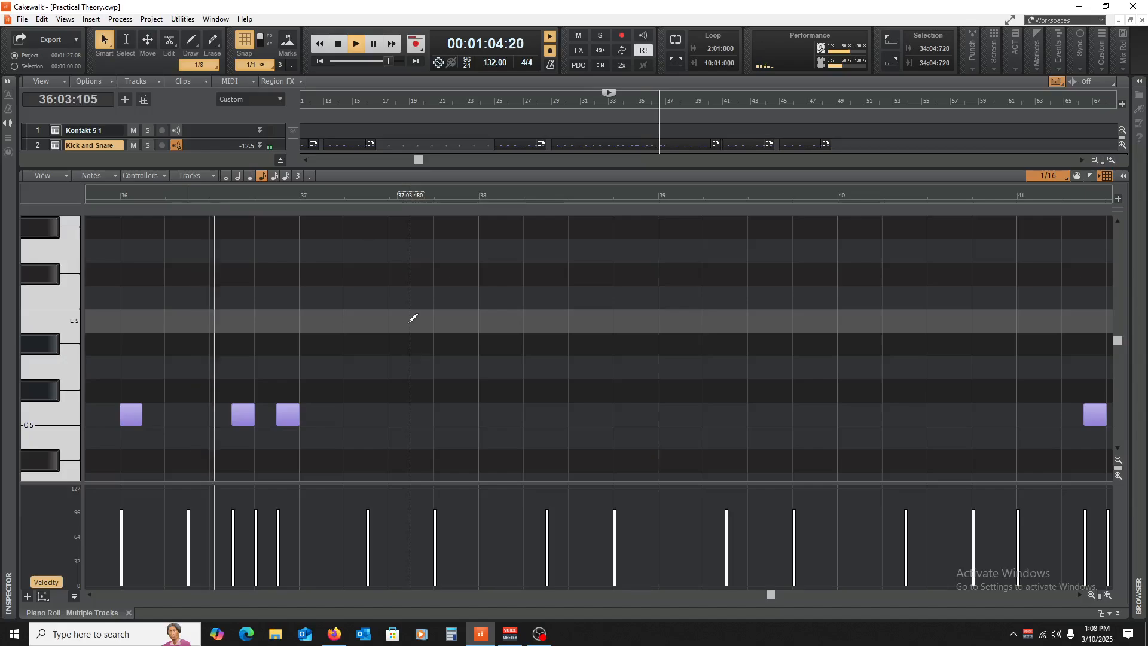
key(space)
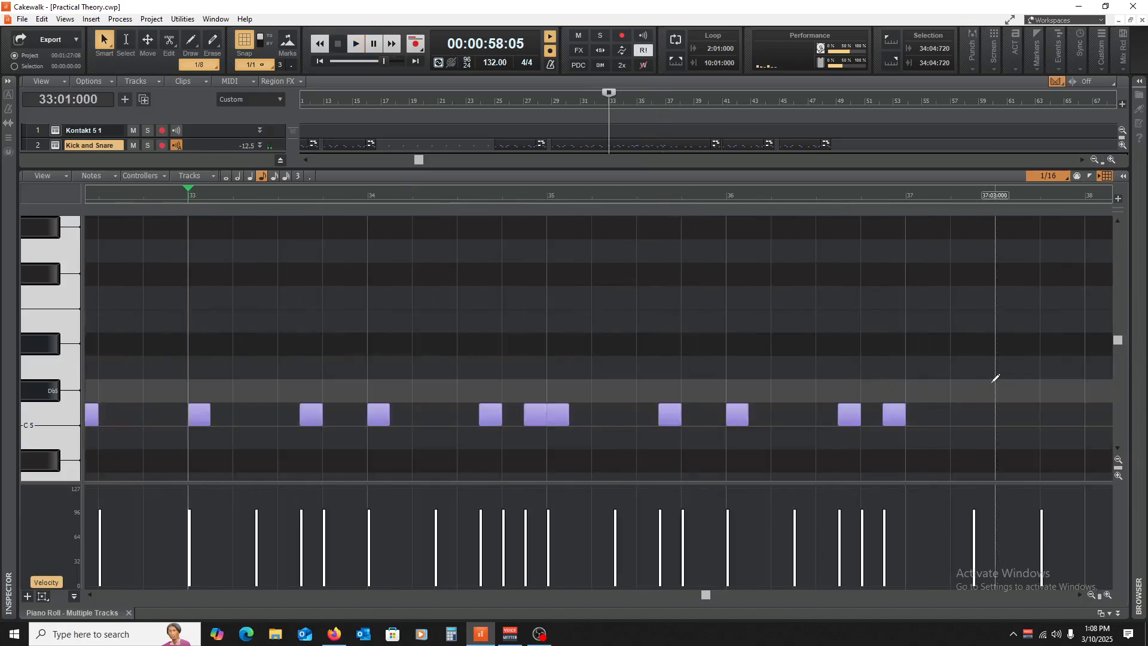
- Copy the kick notes of measures 33–36 to measure 37 and close the piano roll
drag(1005, 379, 281, 421)
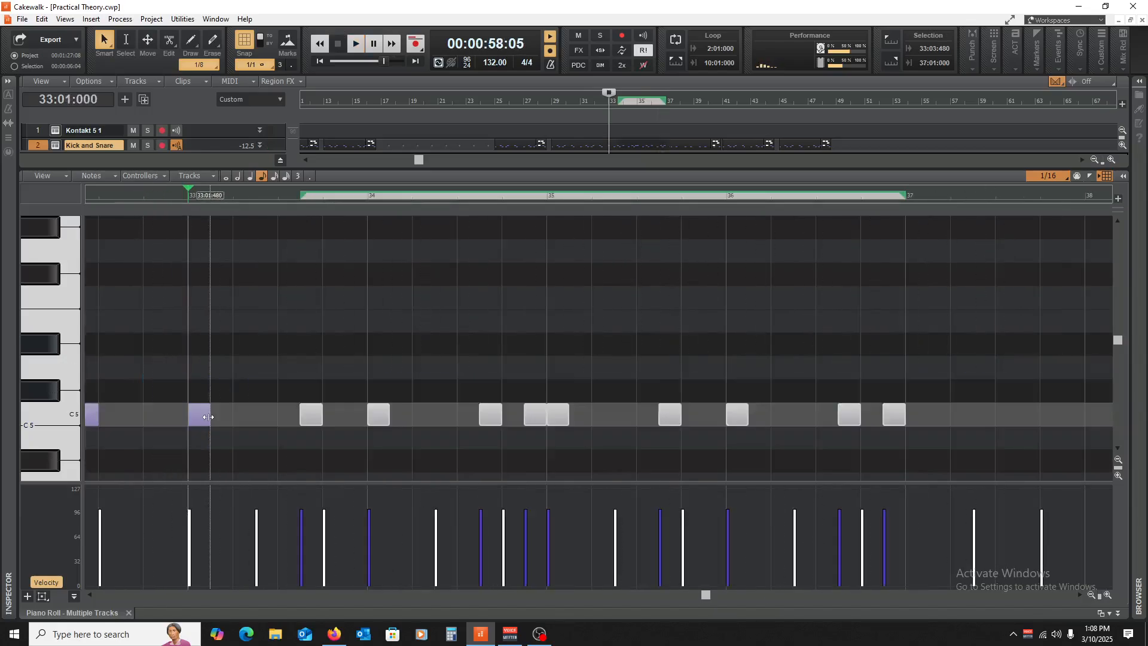
drag(986, 351, 933, 412)
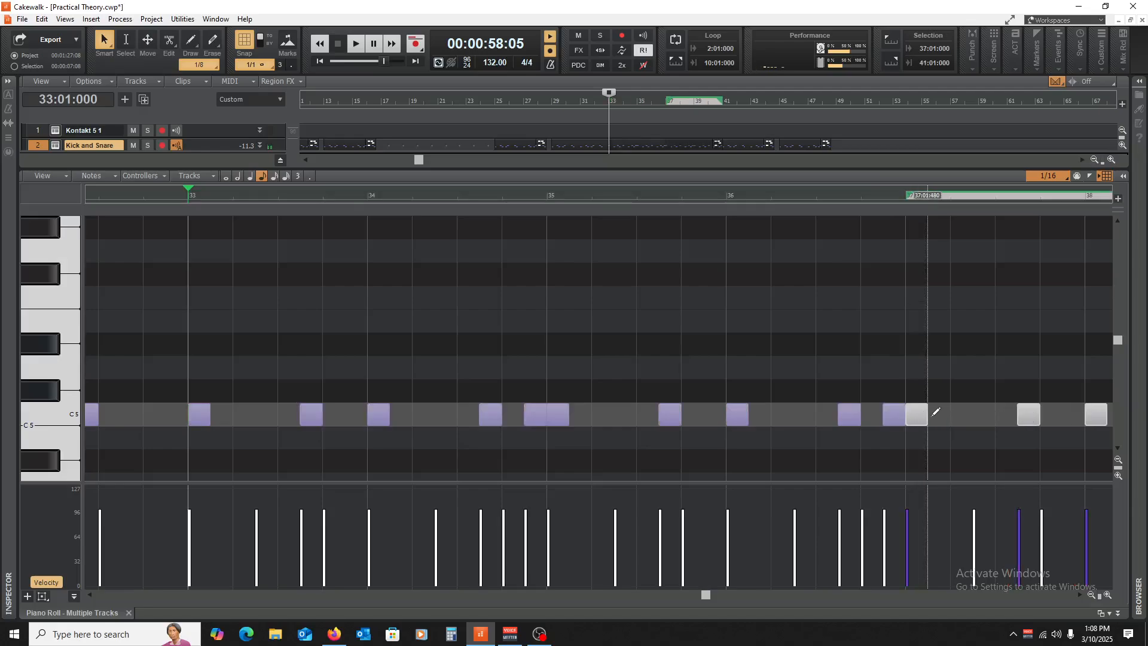
click(1091, 595)
click(1091, 595)
click(1091, 595)
click(1092, 595)
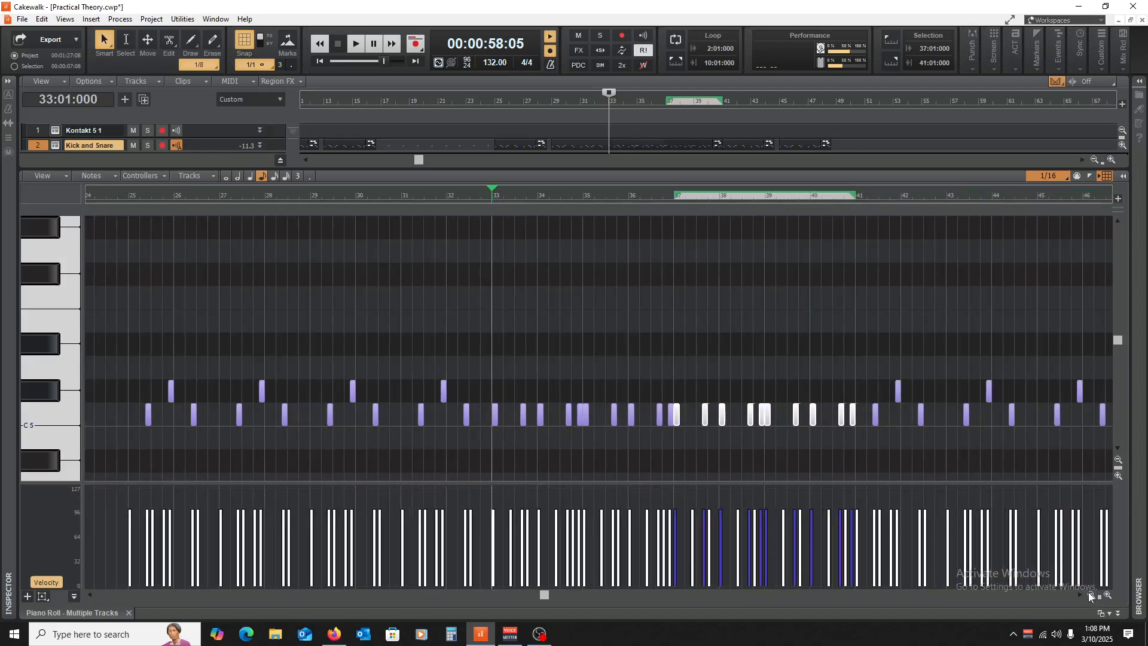
click(128, 612)
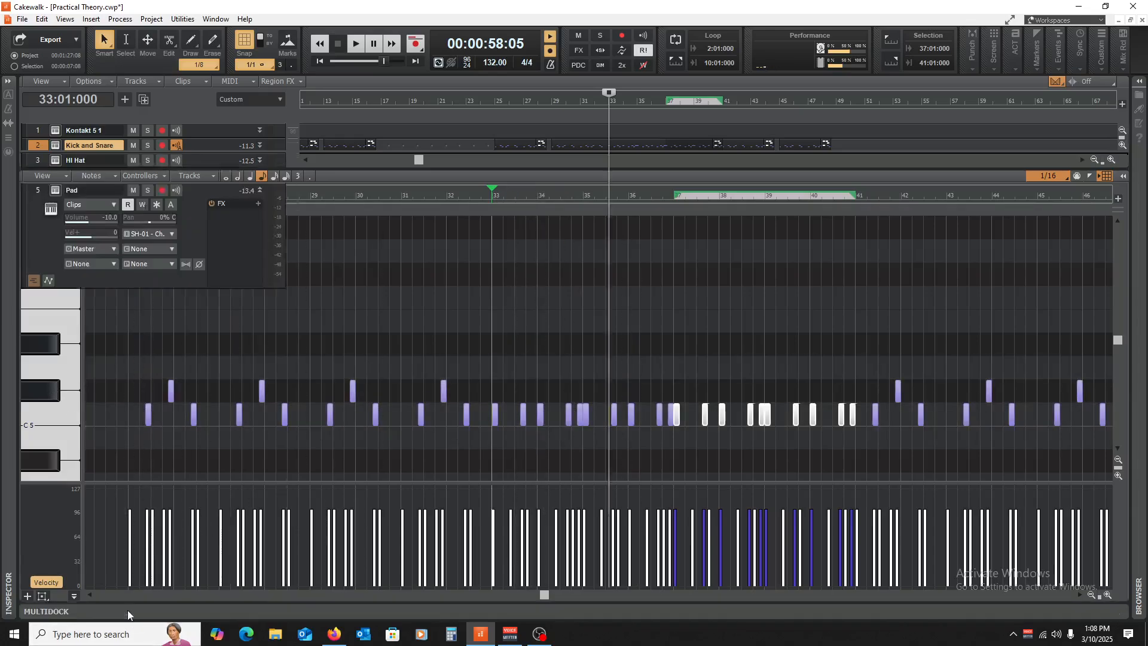
- Start playback from measure 31 and open the Bass clip spanning measures 29–32 in the piano roll
click(607, 362)
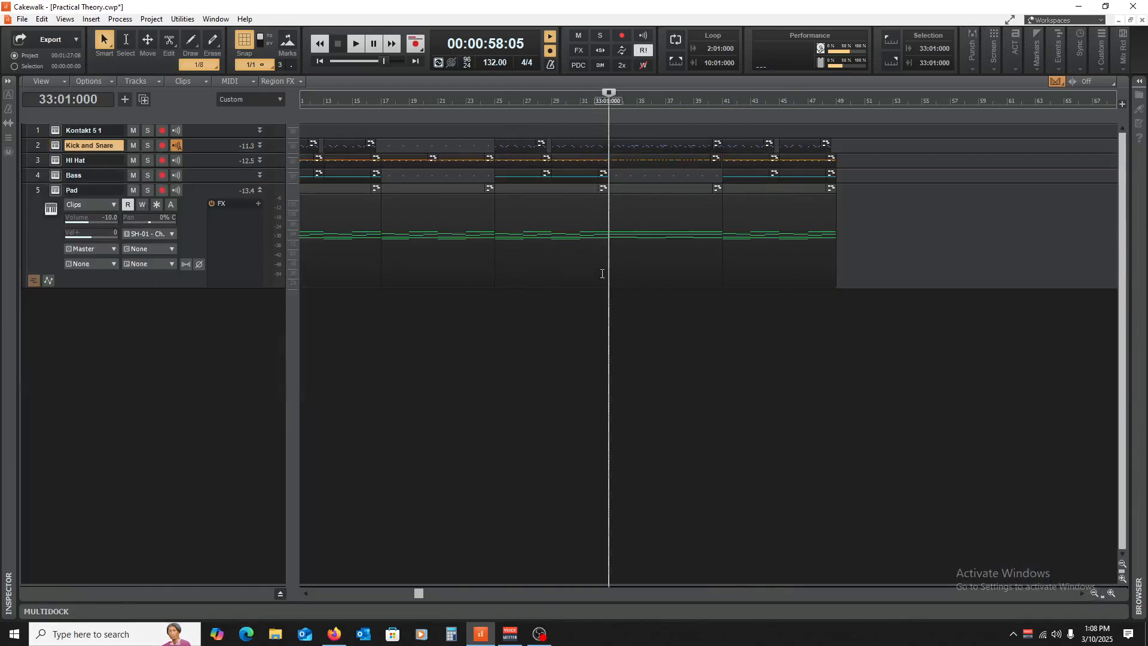
click(584, 315)
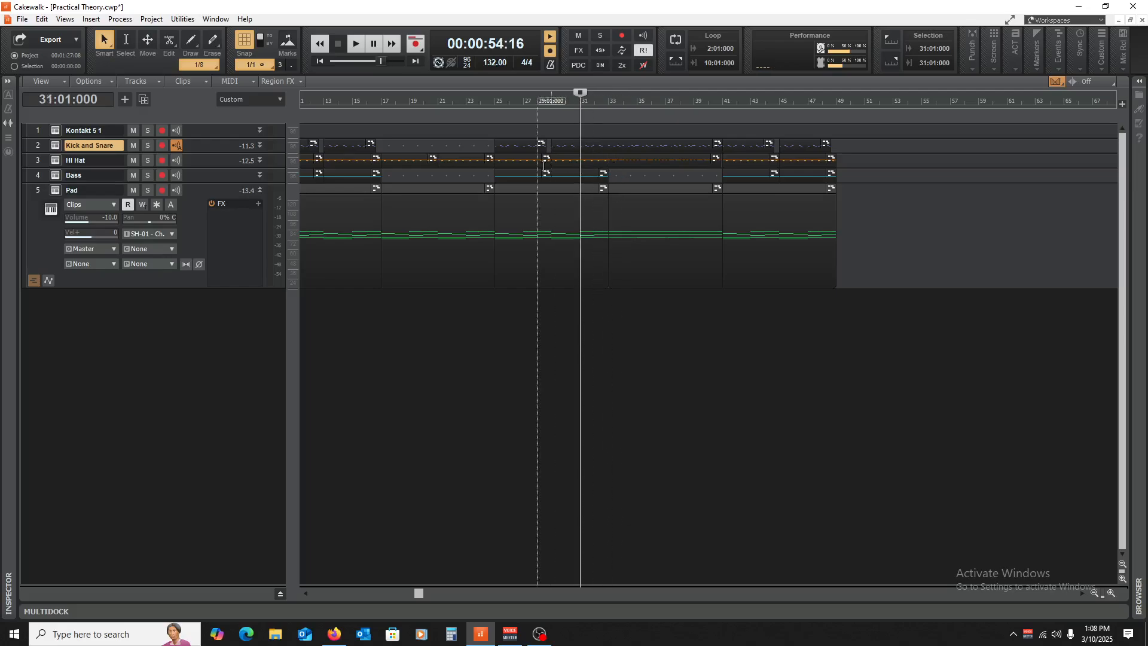
key(space)
double_click(588, 174)
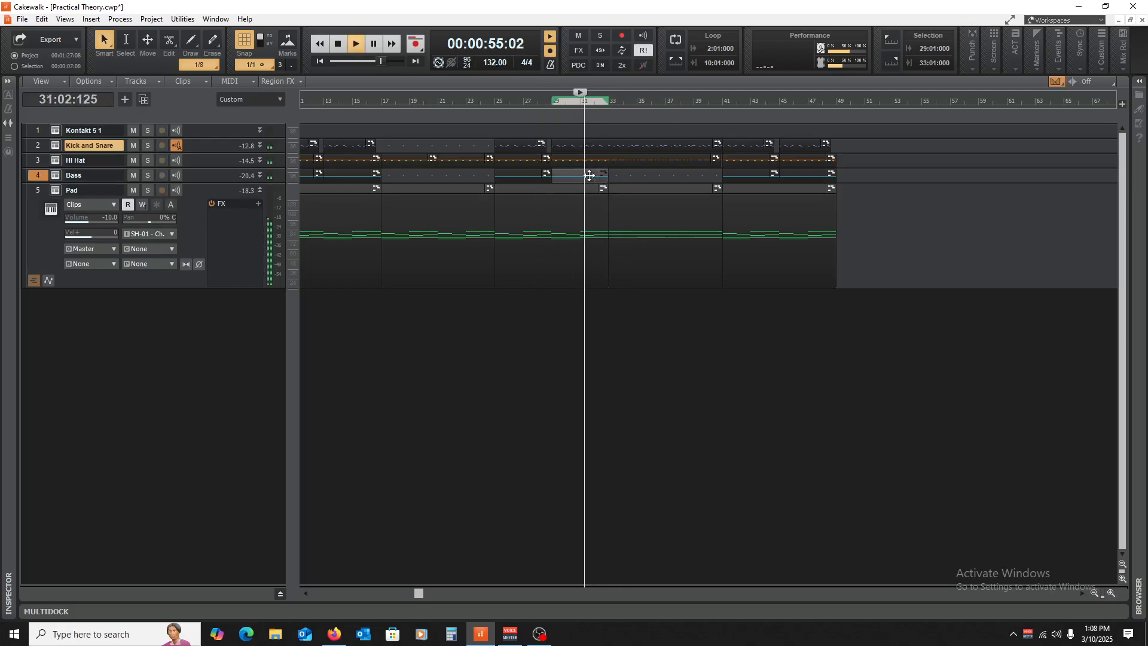
- Collapse the velocity pane beneath the bass notes and stop playback
scroll(525, 324, down, 5)
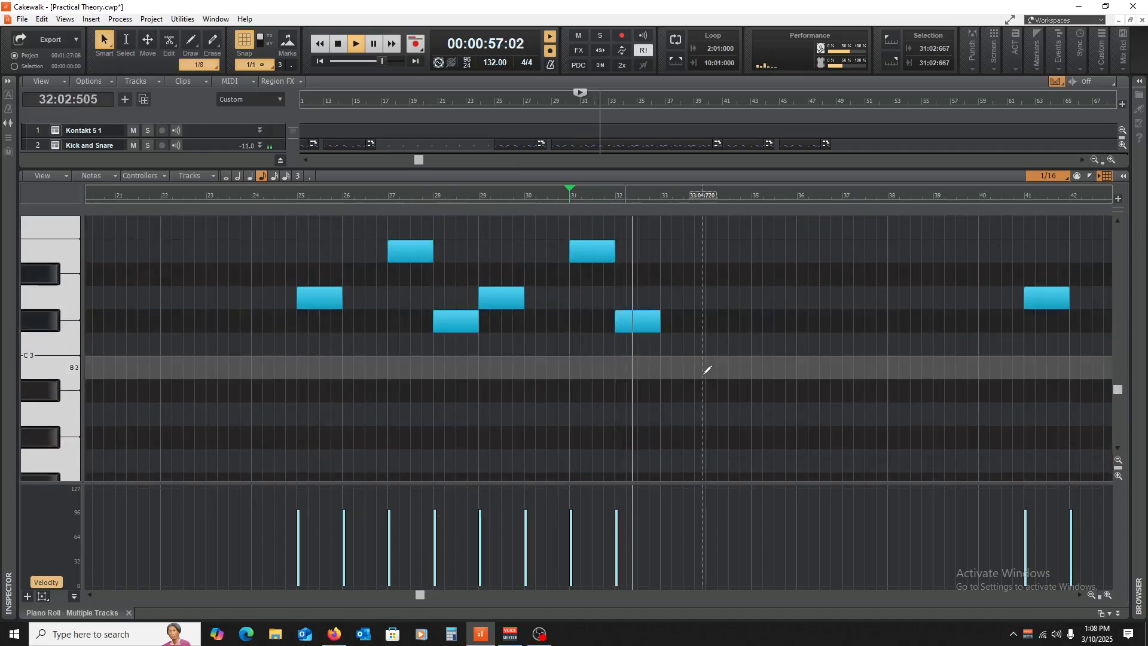
drag(868, 482, 866, 609)
scroll(629, 395, up, 5)
key(space)
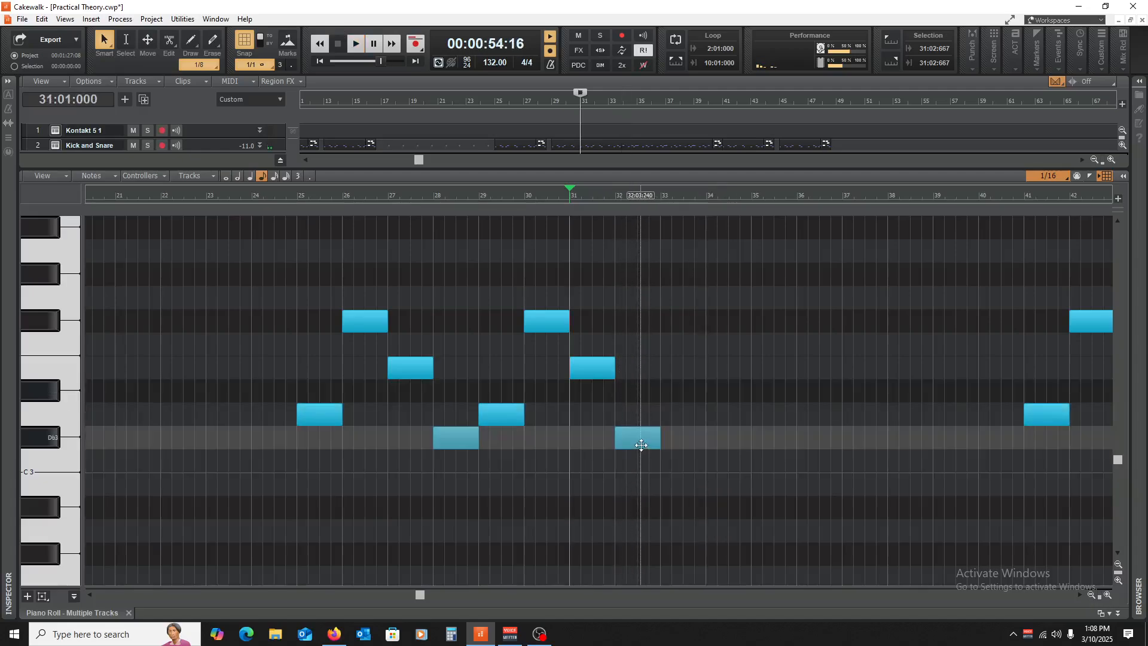
- Add two-measure bass notes, A3 at measure 33 and Db3 at measure 35, and play them back from measure 33
scroll(670, 530, up, 4)
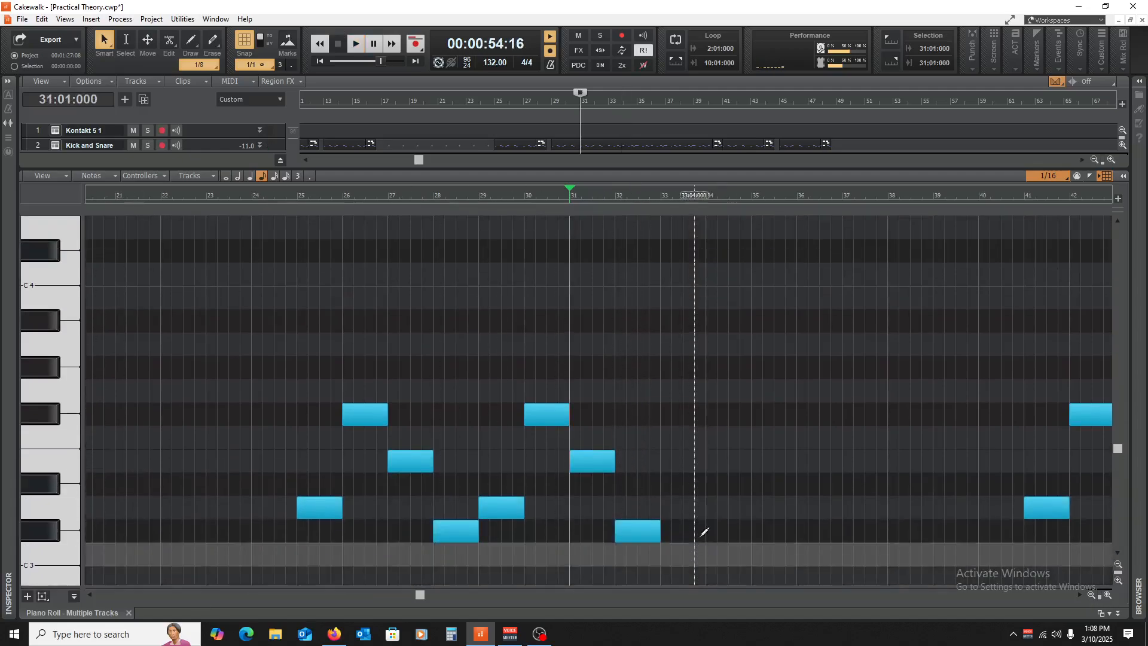
mouse_move(640, 532)
mouse_down()
mouse_move(685, 479)
mouse_move(685, 344)
mouse_move(752, 365)
mouse_move(702, 346)
mouse_move(792, 490)
mouse_move(792, 526)
mouse_up()
mouse_move(671, 287)
mouse_down()
mouse_move(746, 400)
mouse_move(783, 530)
mouse_up()
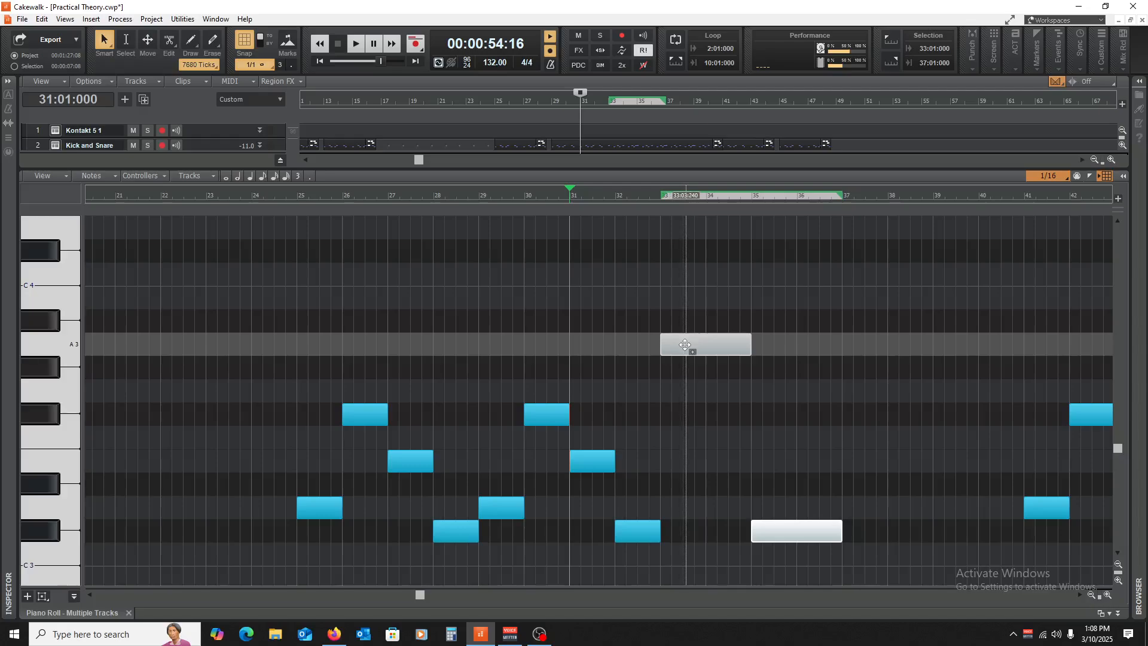
click(660, 407)
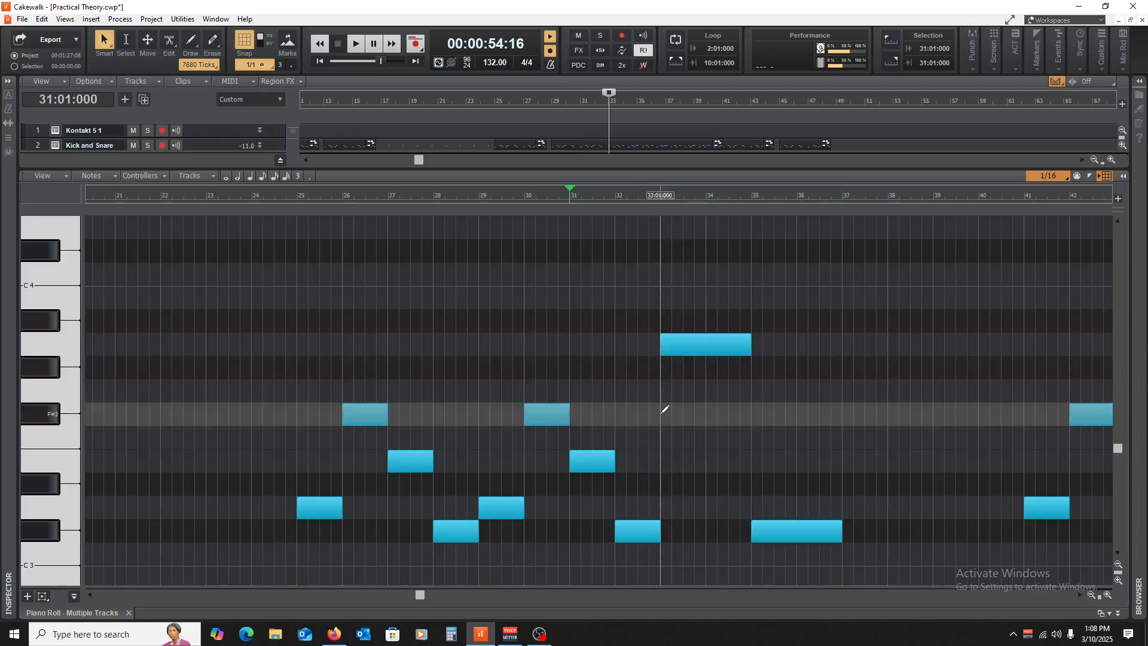
key(space)
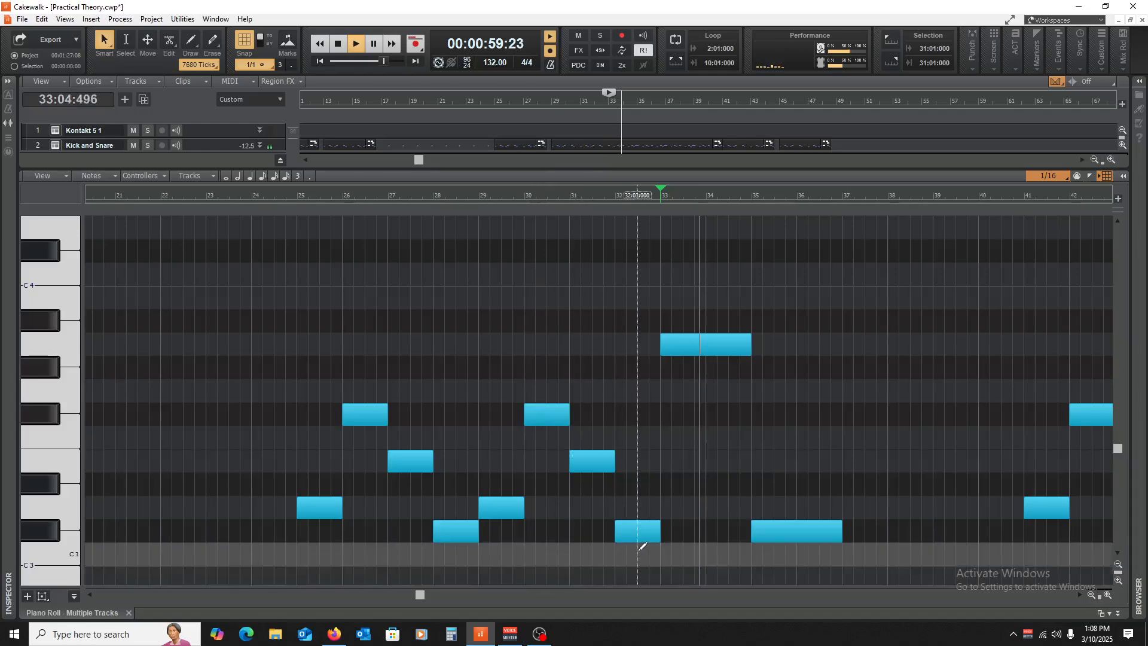
key(space)
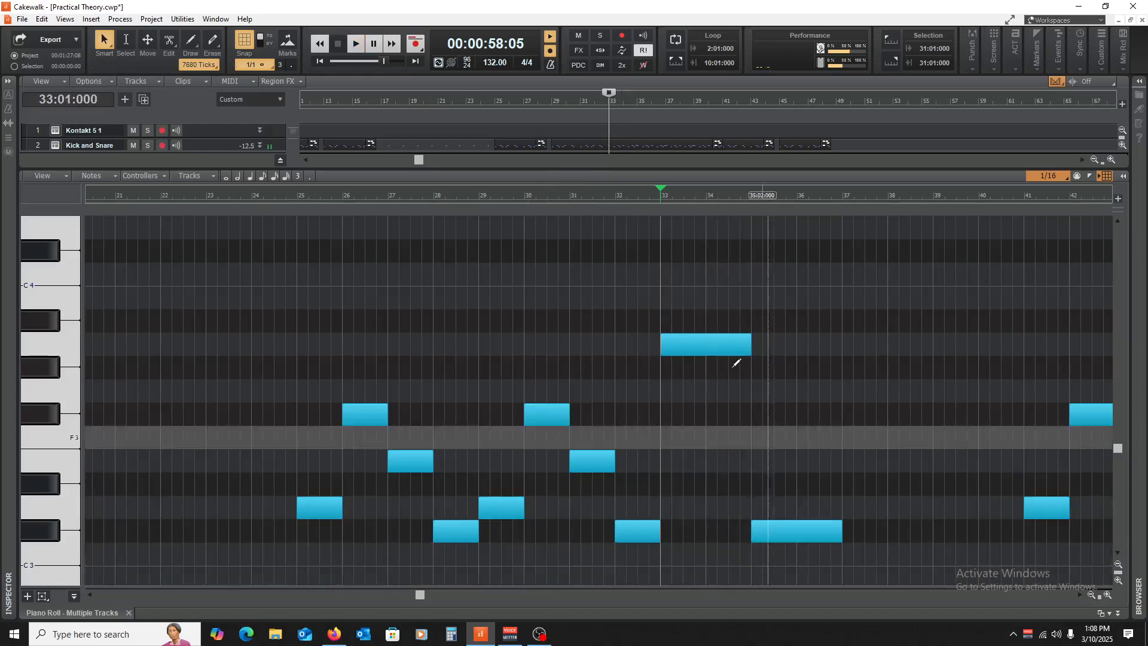
- Listen to the bass from measure 33 and shorten the A3 note to end at 34:04
click(746, 419)
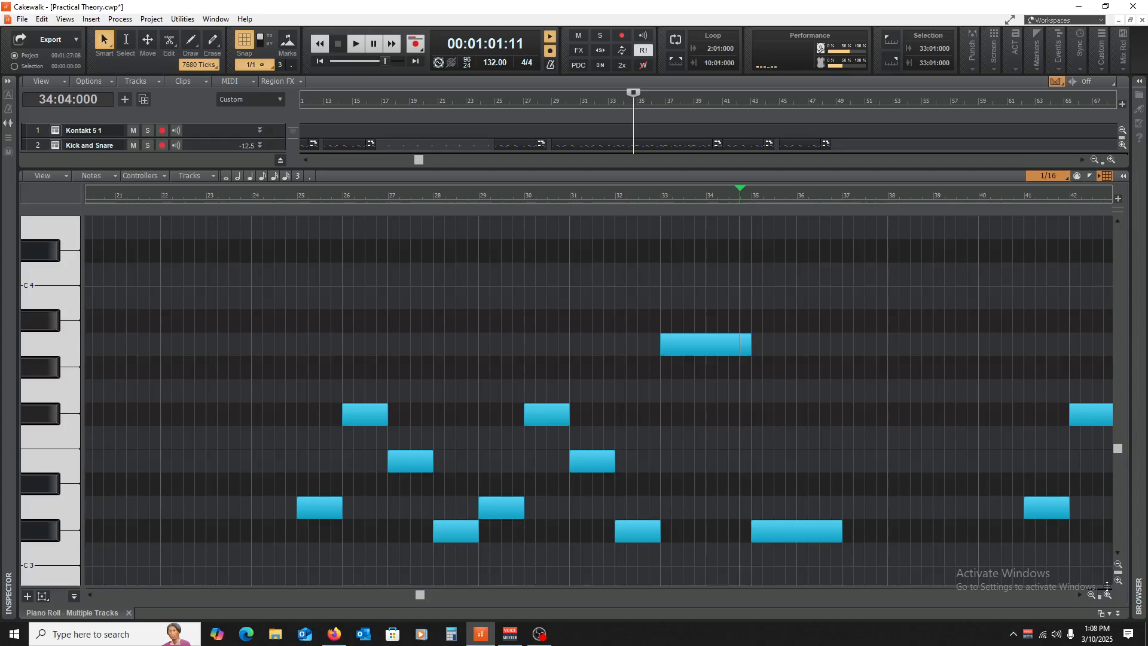
click(1109, 594)
click(1108, 595)
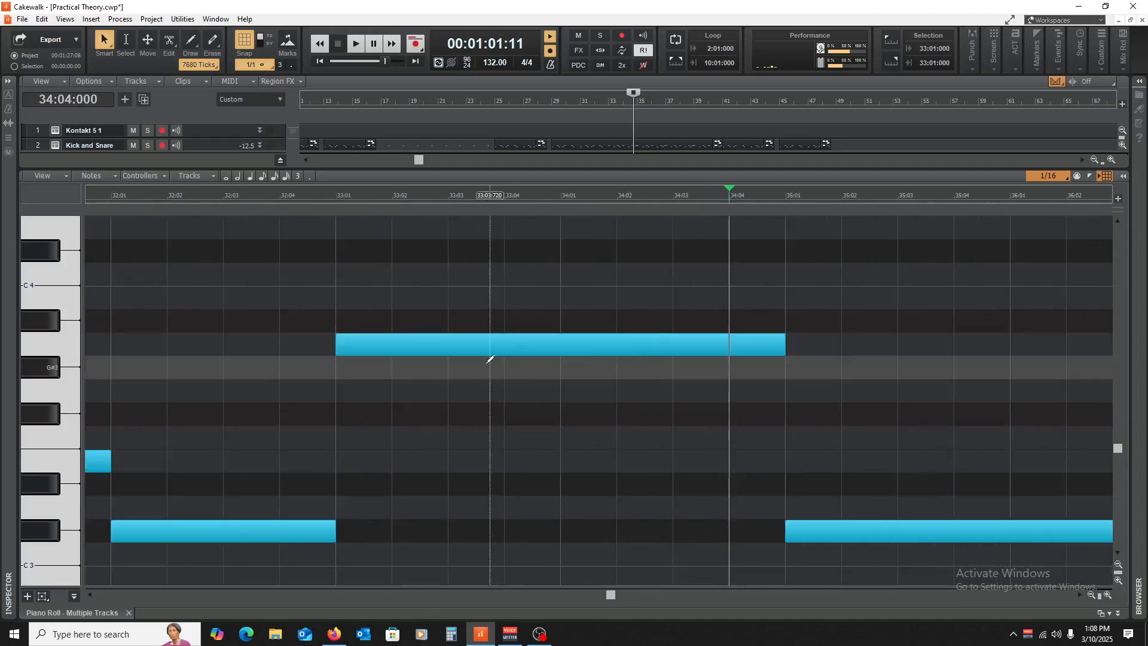
key(space)
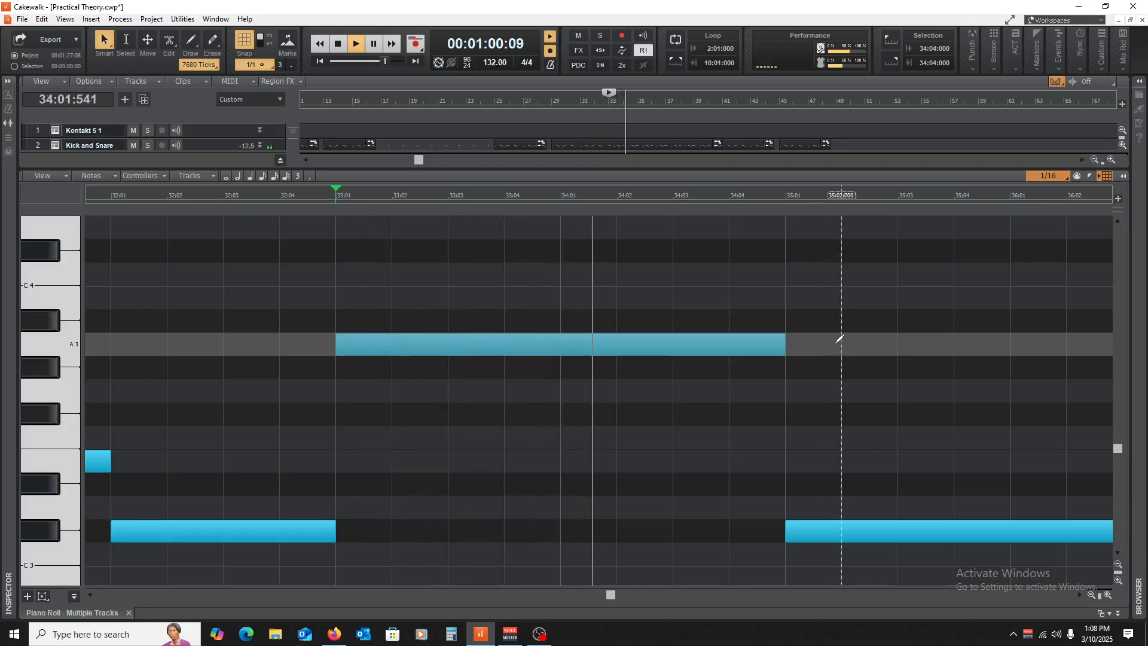
key(space)
drag(779, 345, 730, 345)
- Add a B3 bass note at 34:04 and trim it to a quarter note ending at measure 35
scroll(734, 340, up, 3)
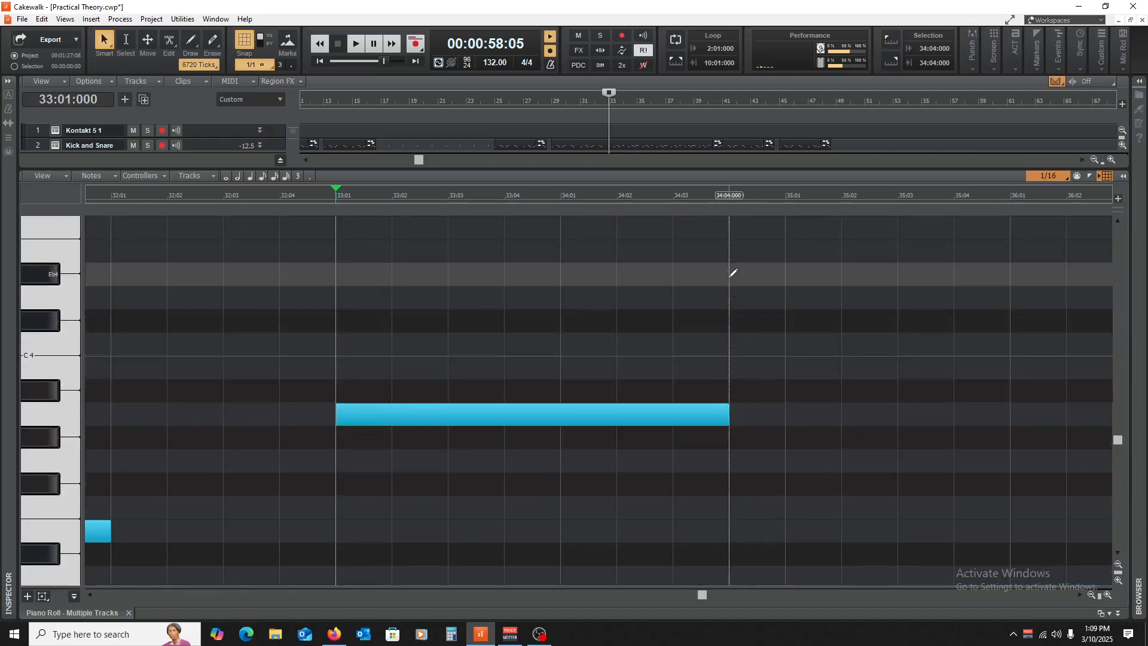
click(731, 365)
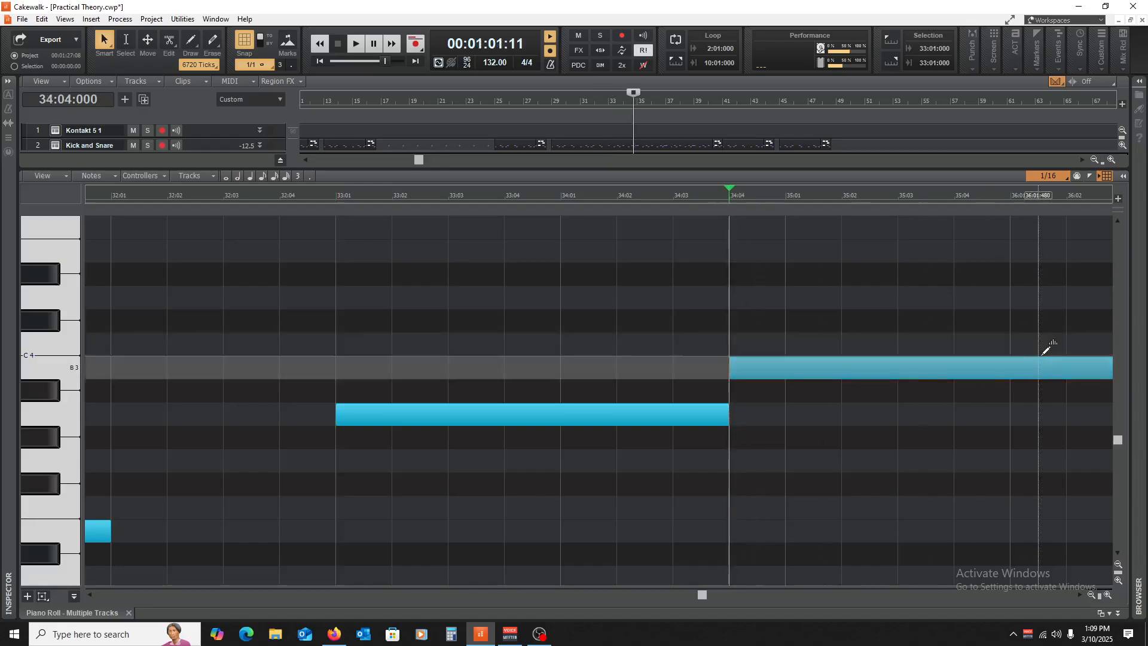
click(1091, 596)
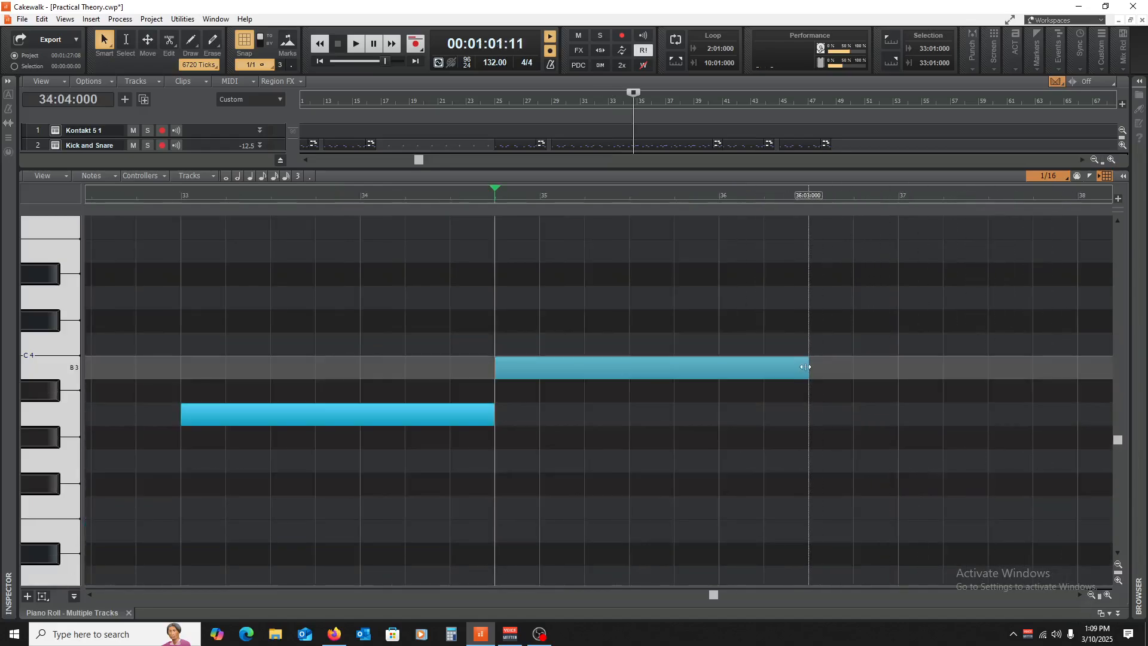
drag(806, 367, 543, 405)
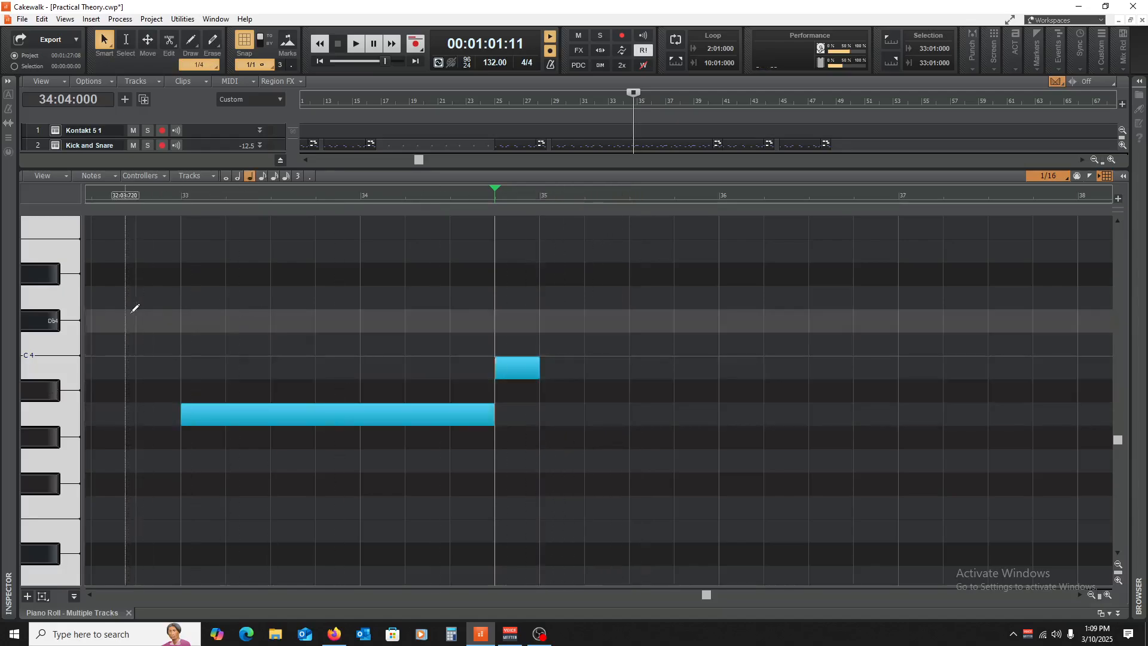
- Lower the quarter note at 34:04 to E3 and play the bass line back from measure 33
right_click(186, 320)
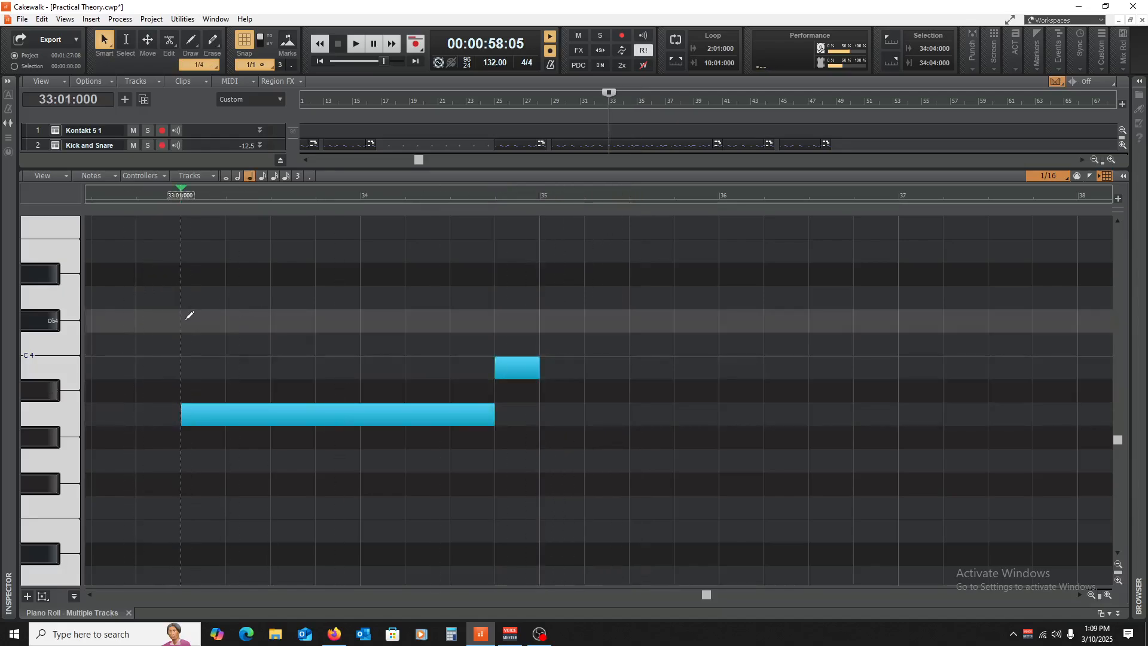
click(518, 369)
drag(517, 368, 517, 531)
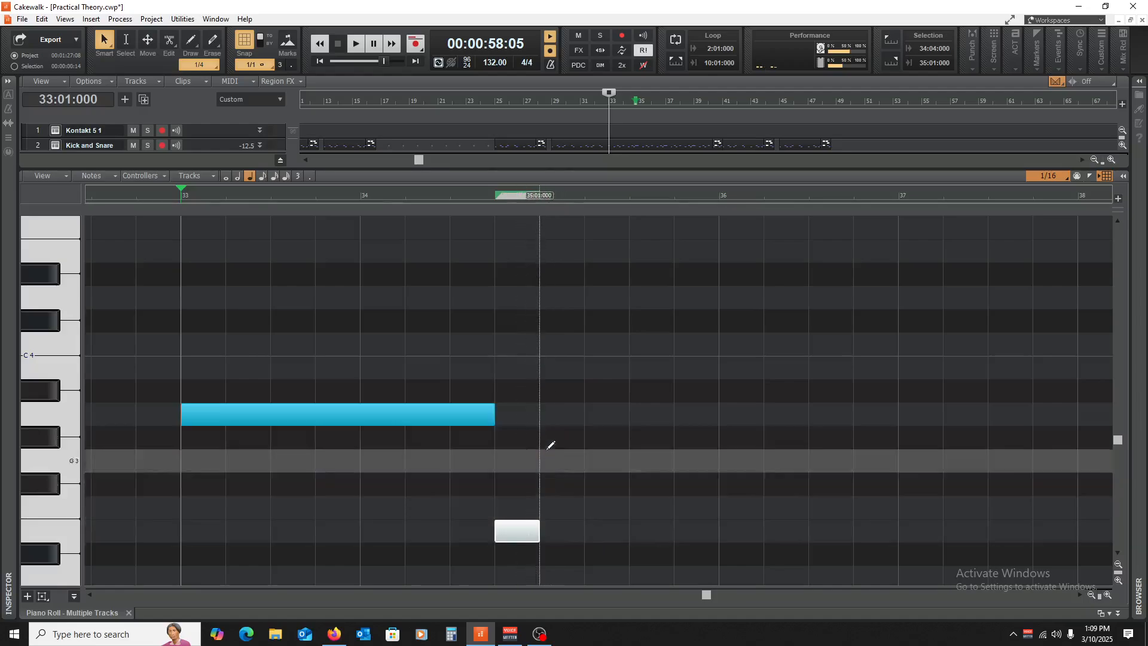
scroll(598, 419, down, 1)
key(space)
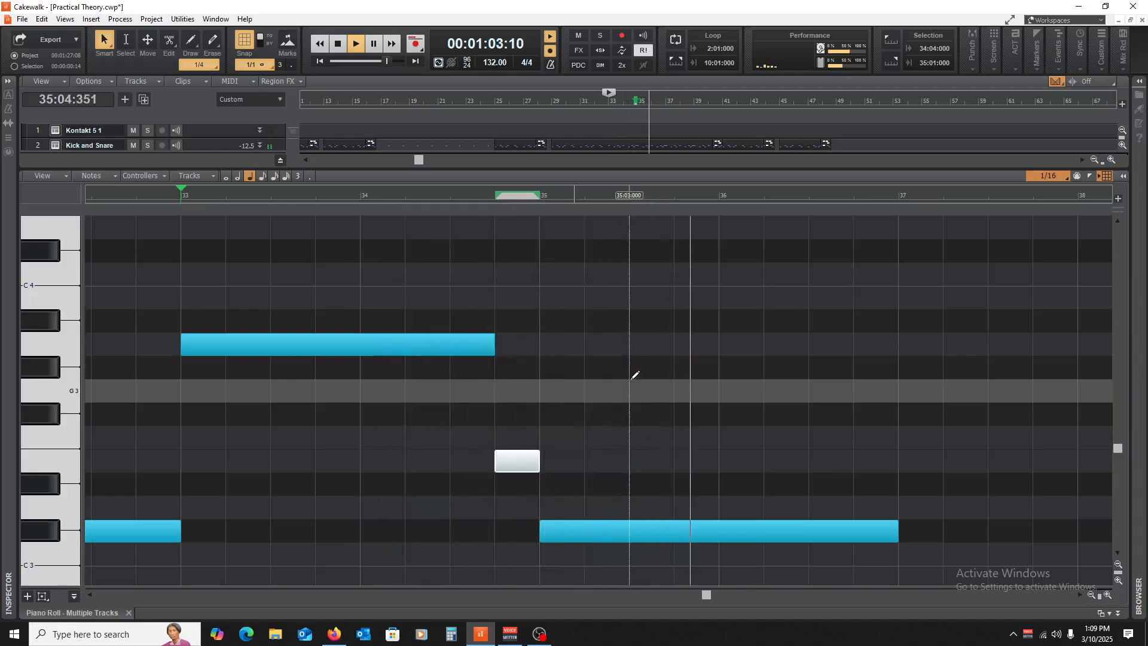
key(space)
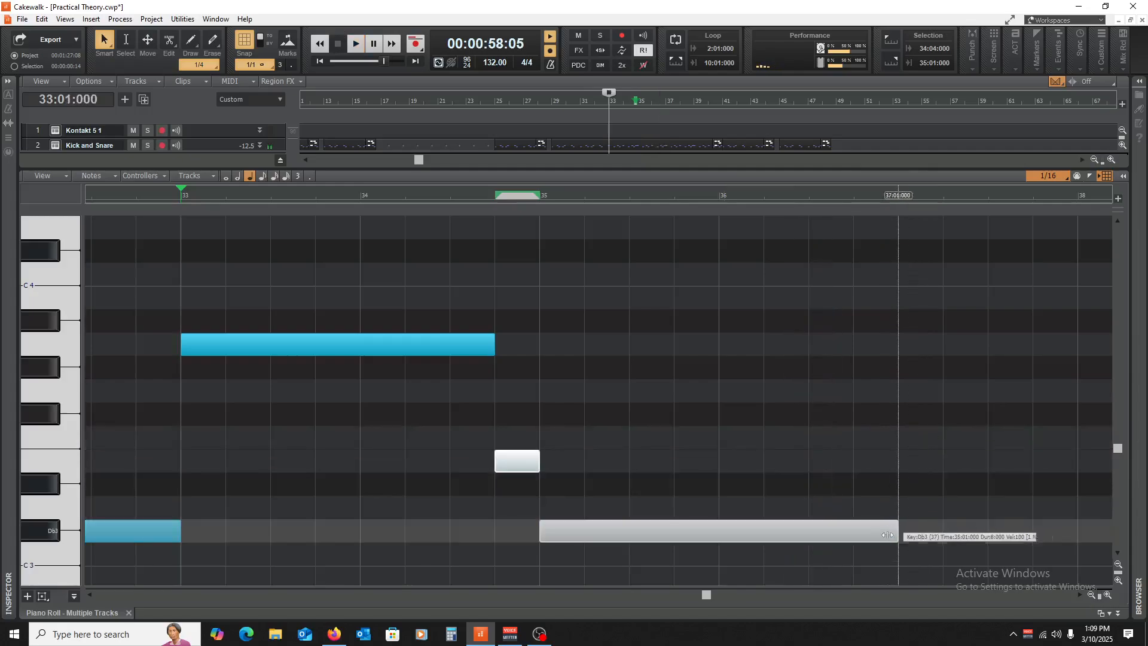
- Shorten the Db3 note starting at measure 35 to end at 36:04 and copy the E3 quarter note into the gap
drag(887, 535, 851, 535)
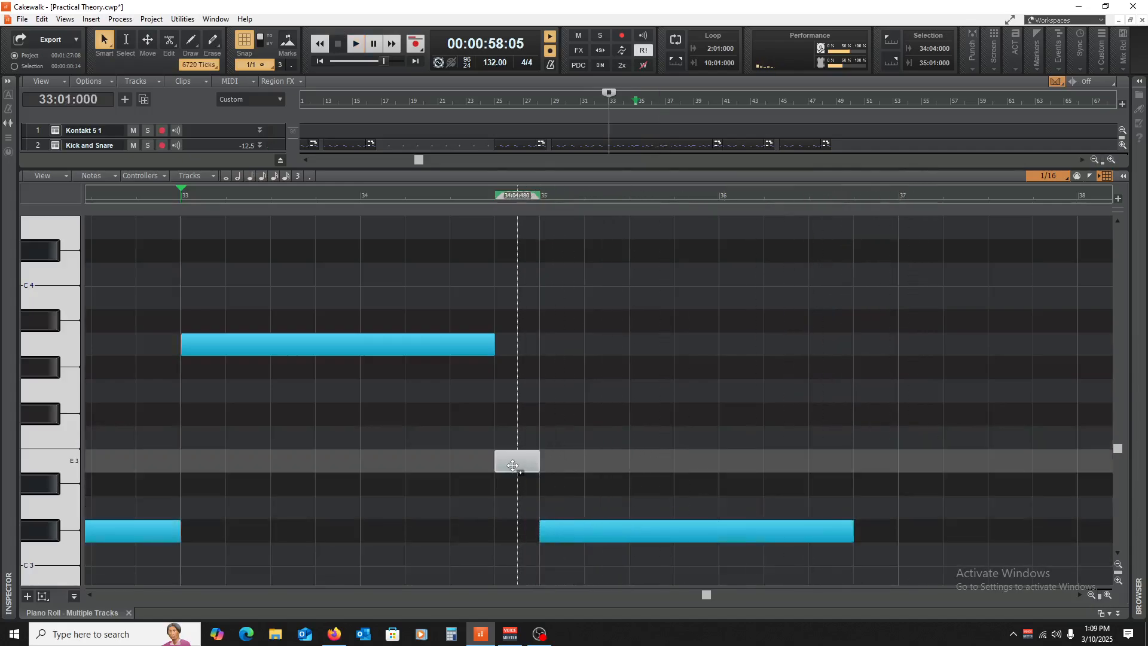
drag(513, 466, 872, 465)
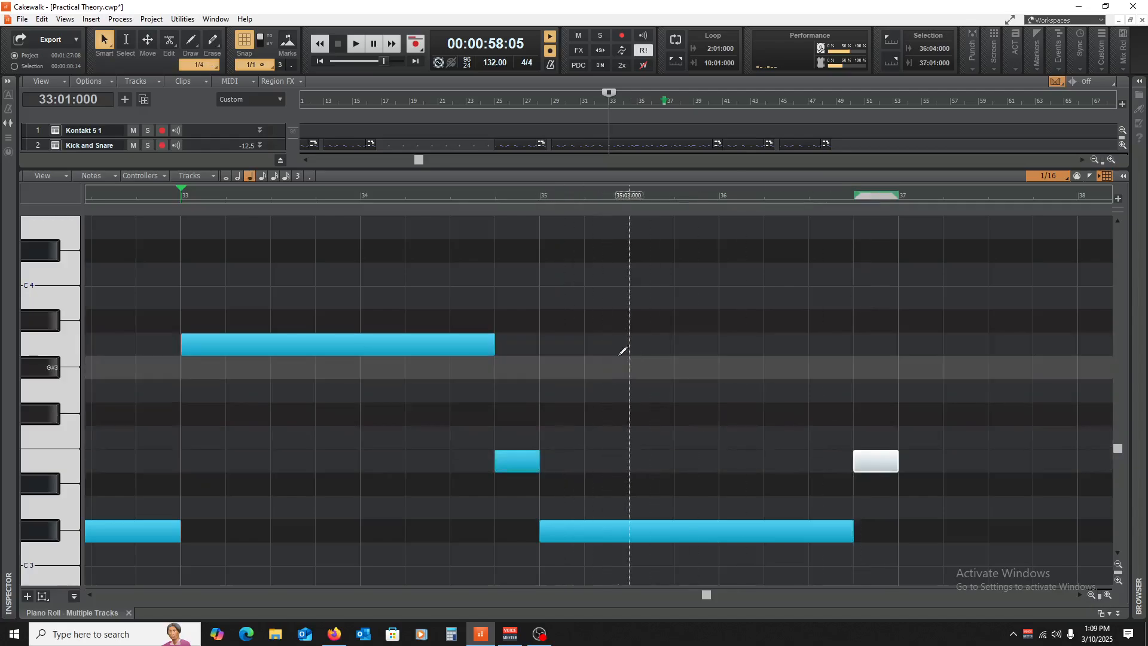
- Copy the four bass notes of measures 33–36 to measure 37 and close the piano roll
drag(328, 261, 911, 520)
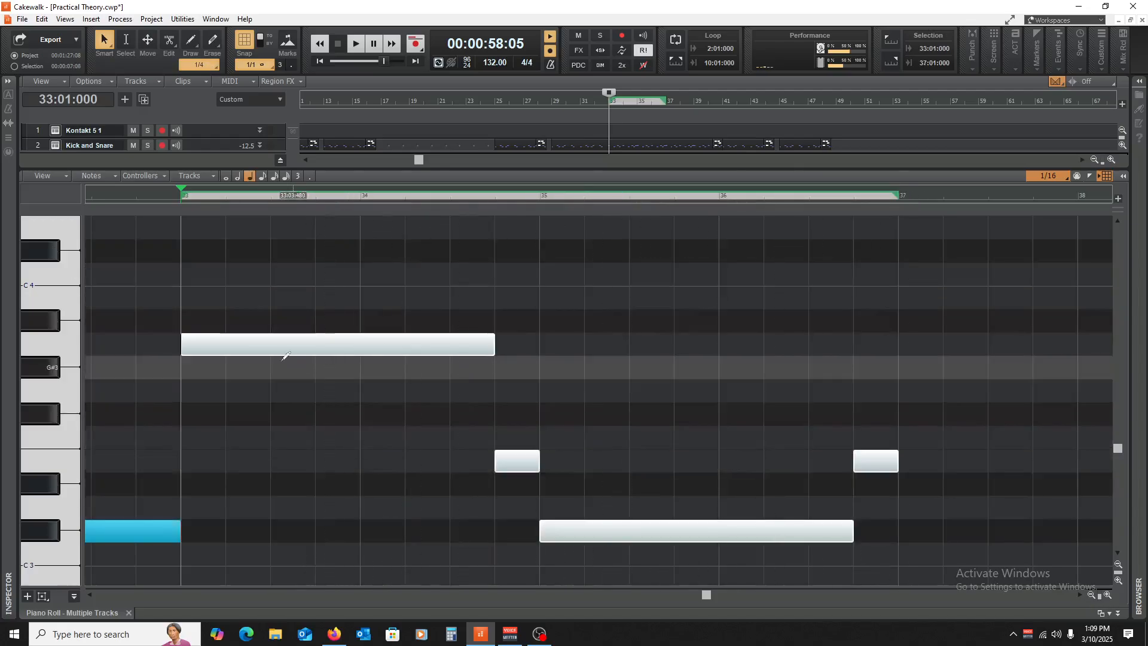
drag(233, 344, 951, 343)
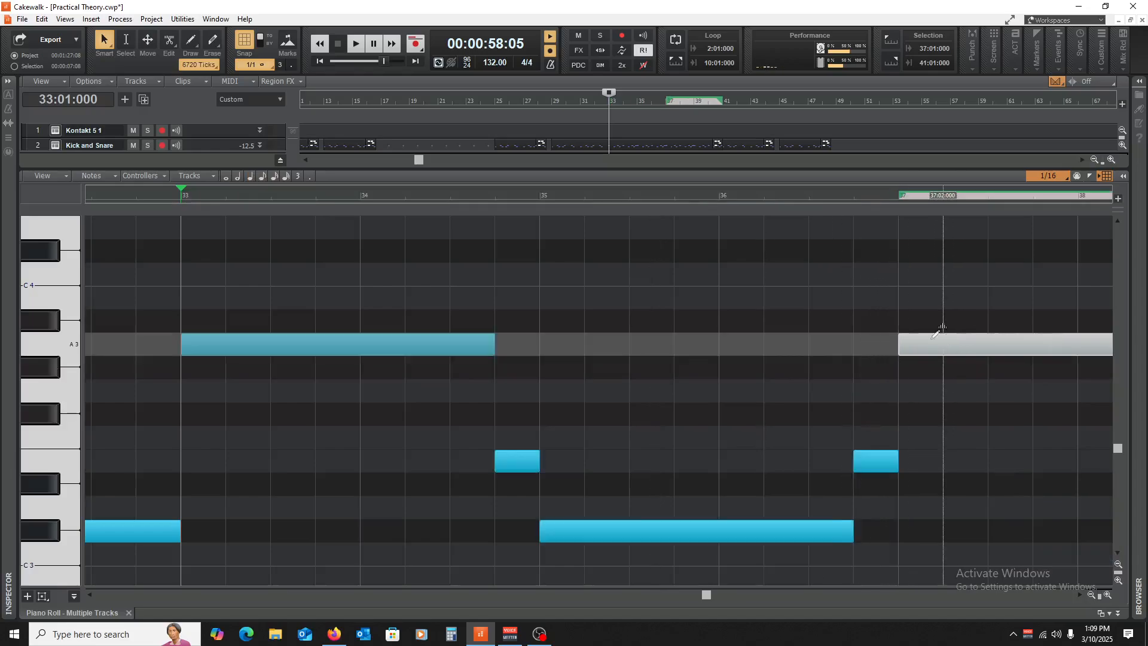
click(187, 392)
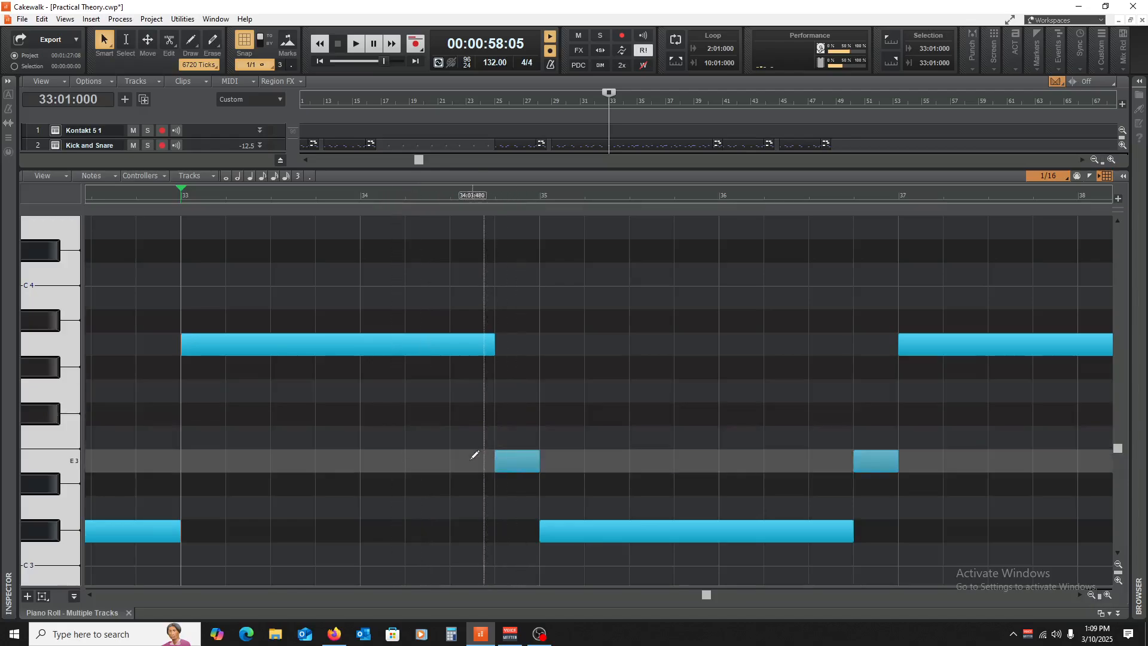
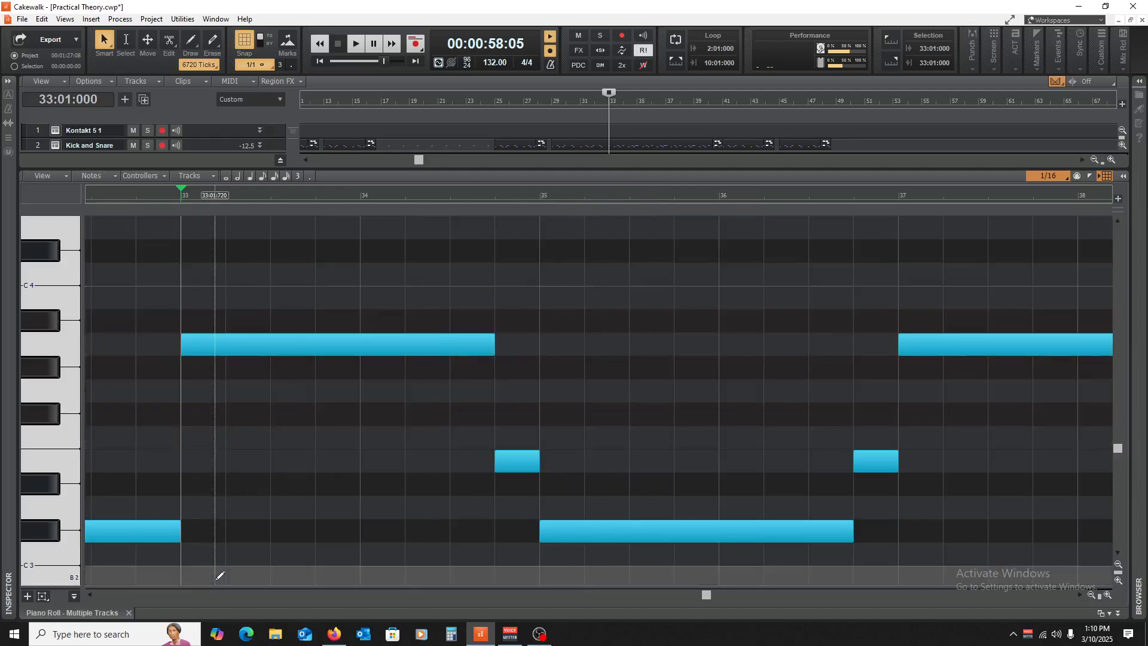
click(129, 613)
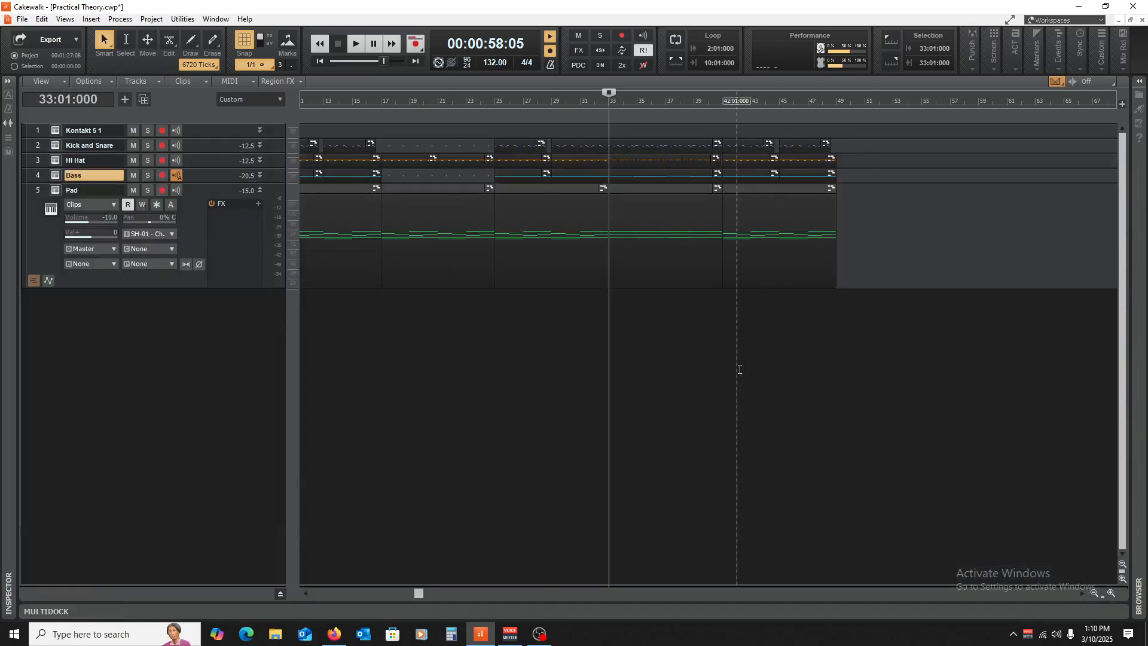
- Check the arrangement's end at measure 49 and return the playhead to the start of the song
key(w)
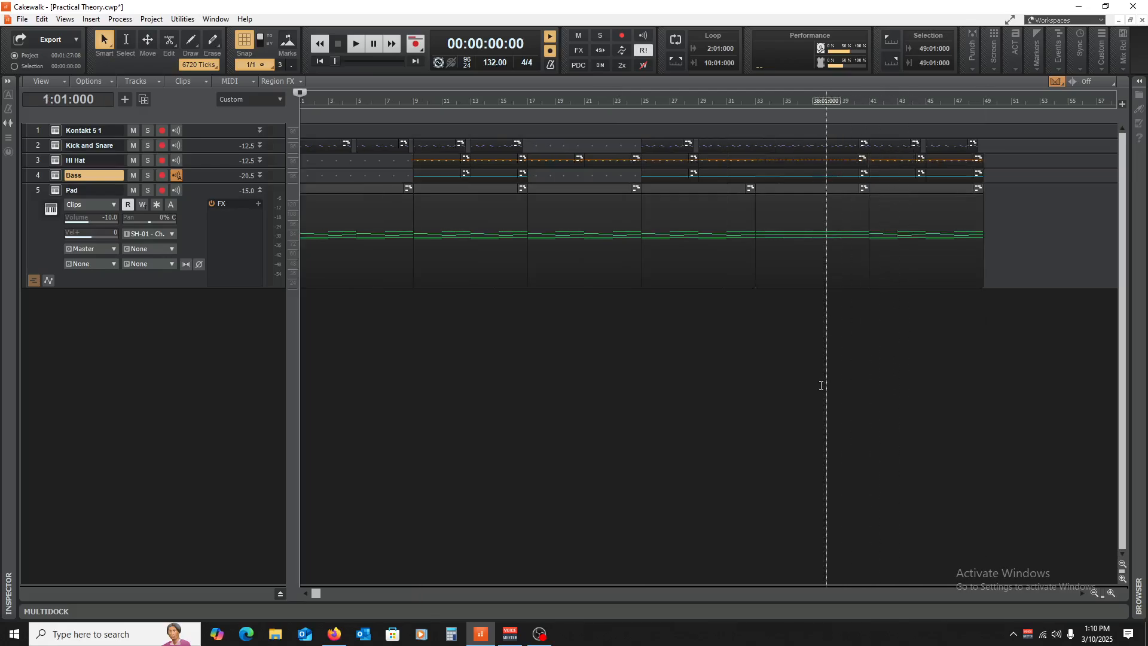
click(982, 290)
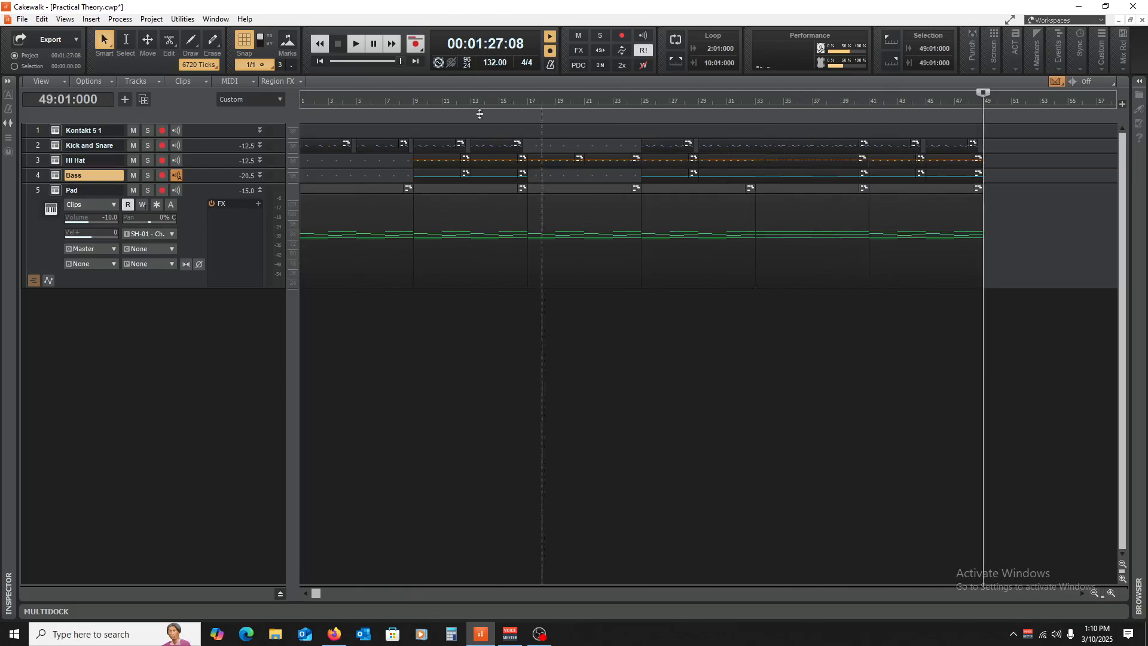
key(w)
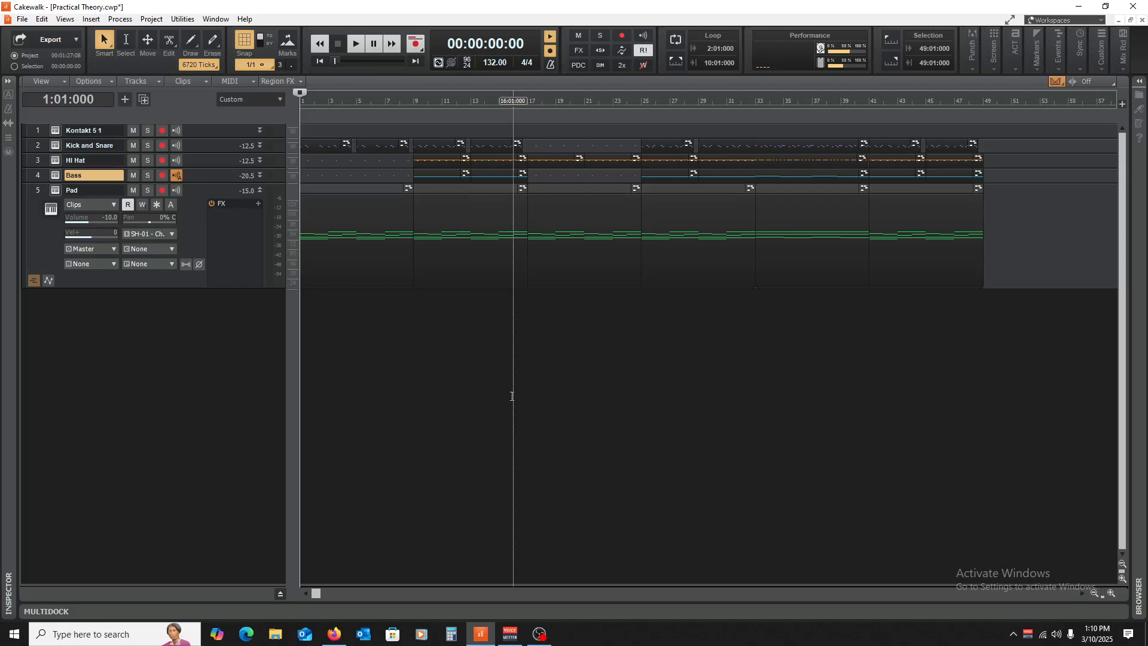
click(519, 366)
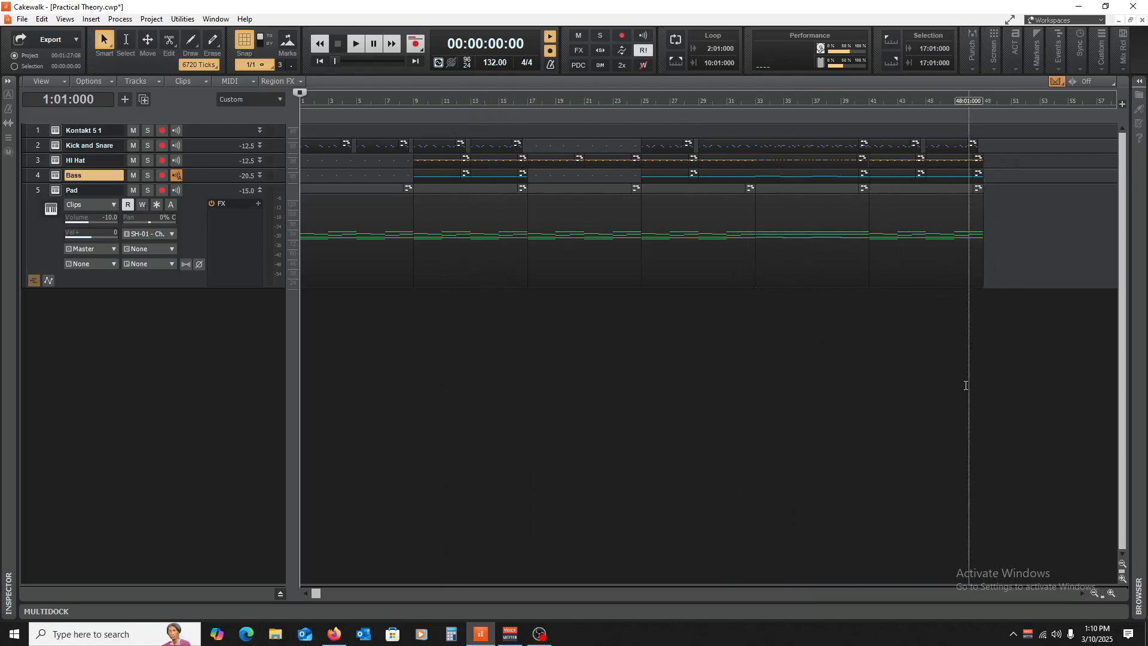
click(980, 384)
key(w)
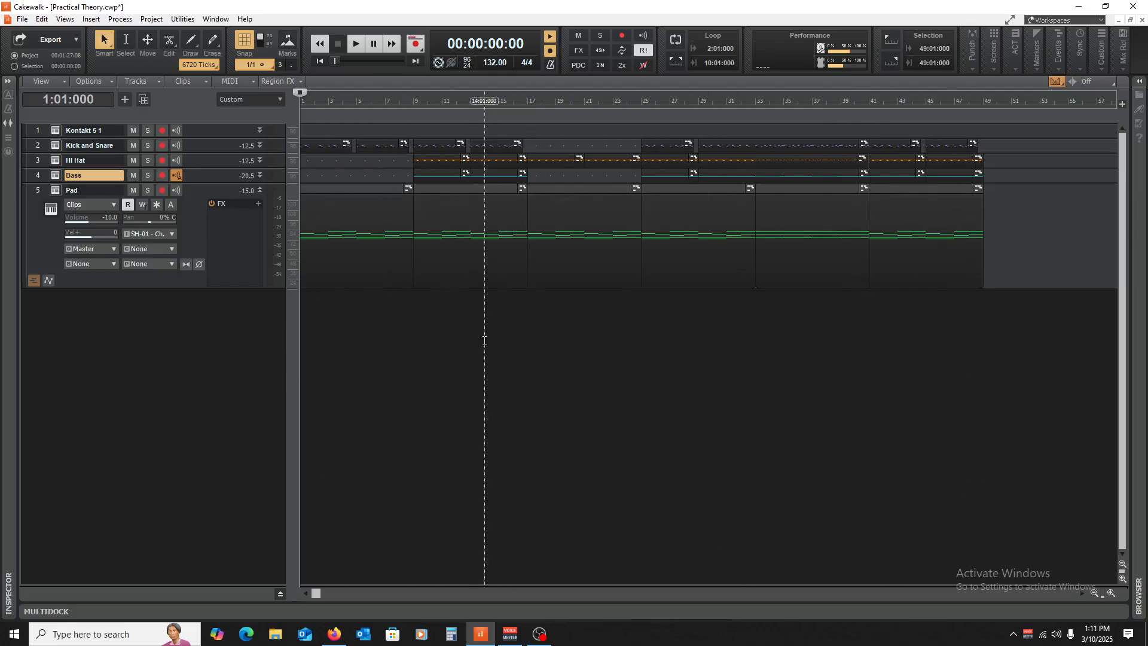
click(981, 341)
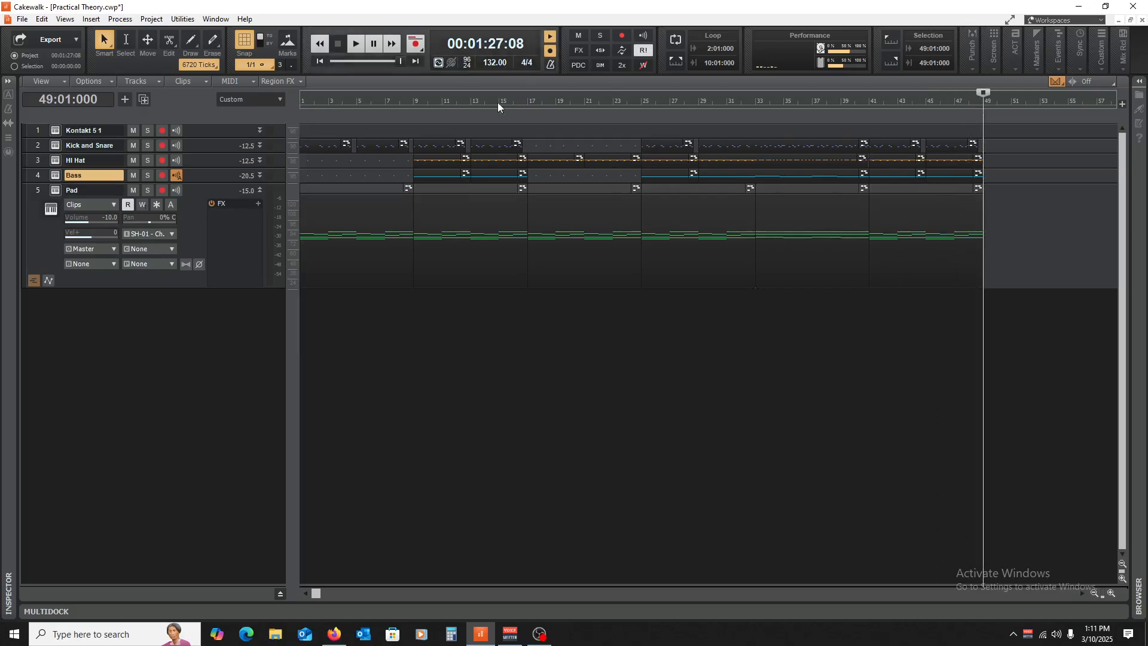
key(w)
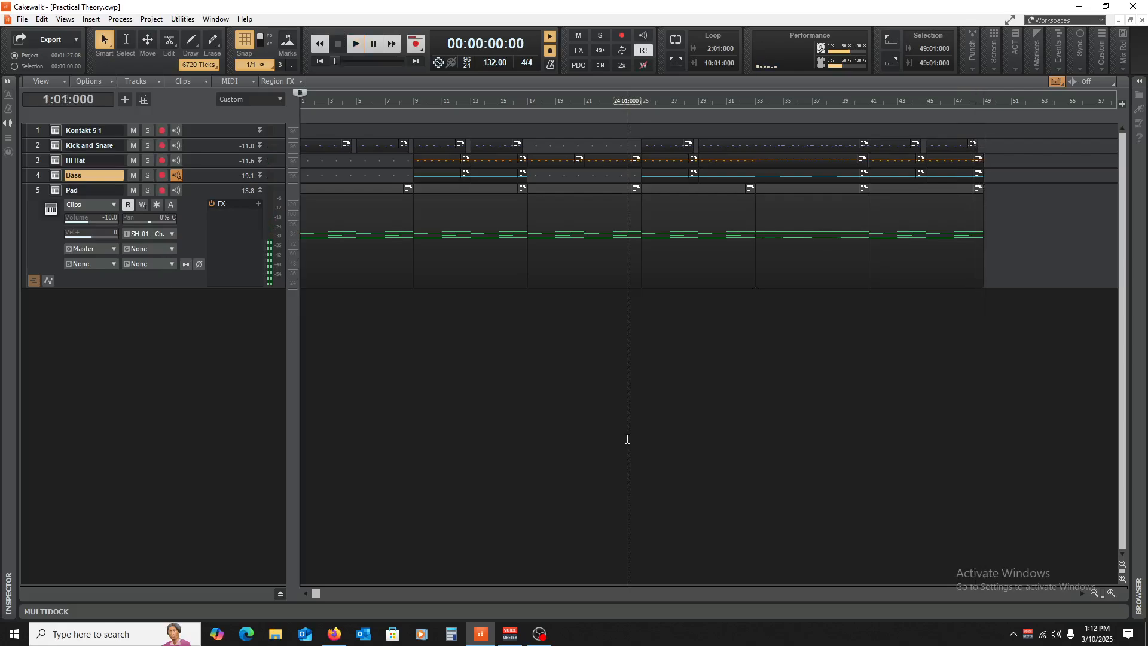
- Collapse the Pad track and place the playhead at measure 5
click(323, 269)
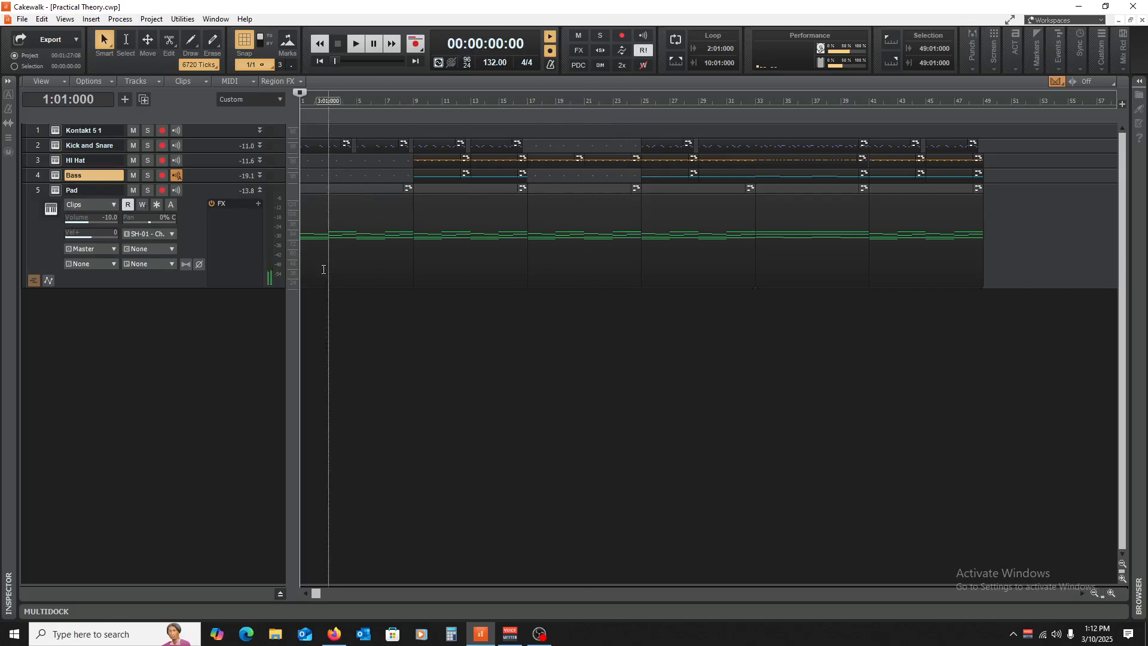
click(260, 189)
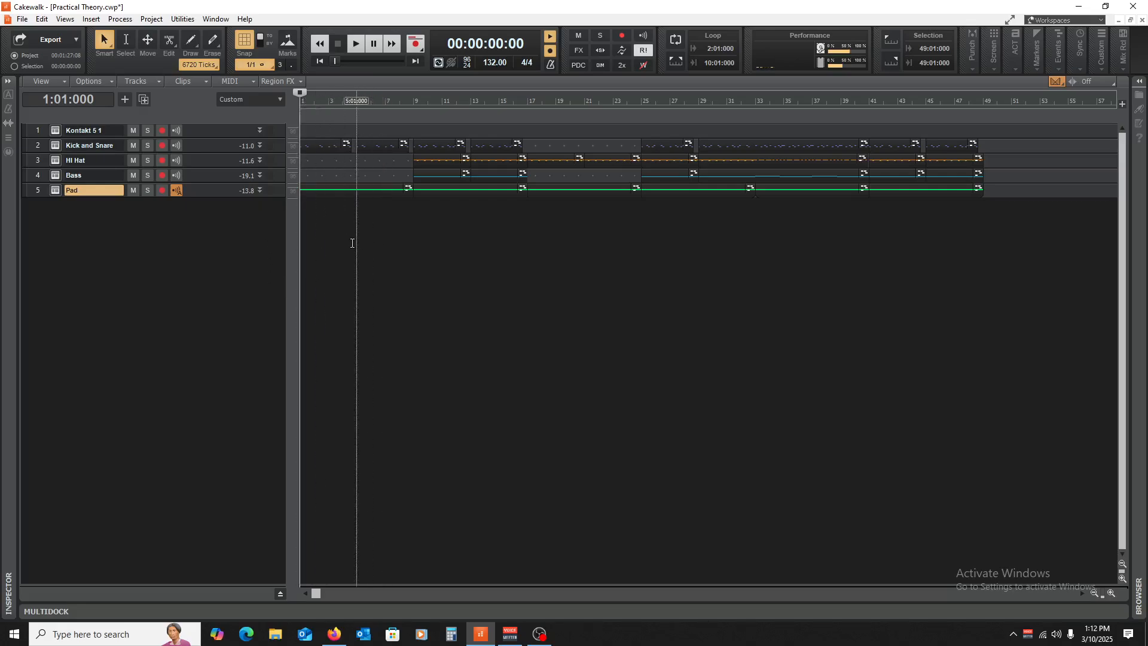
click(353, 242)
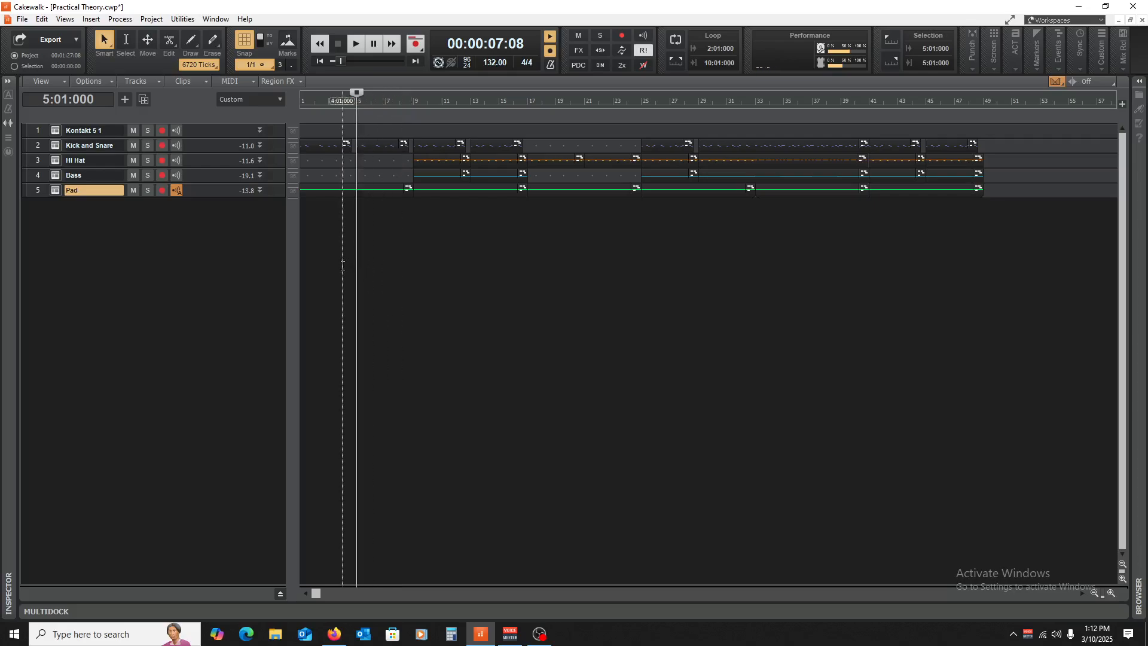
- Switch to the Chord Theory spreadsheet in Firefox to review the scale and chord table, and return to Cakewalk
click(335, 633)
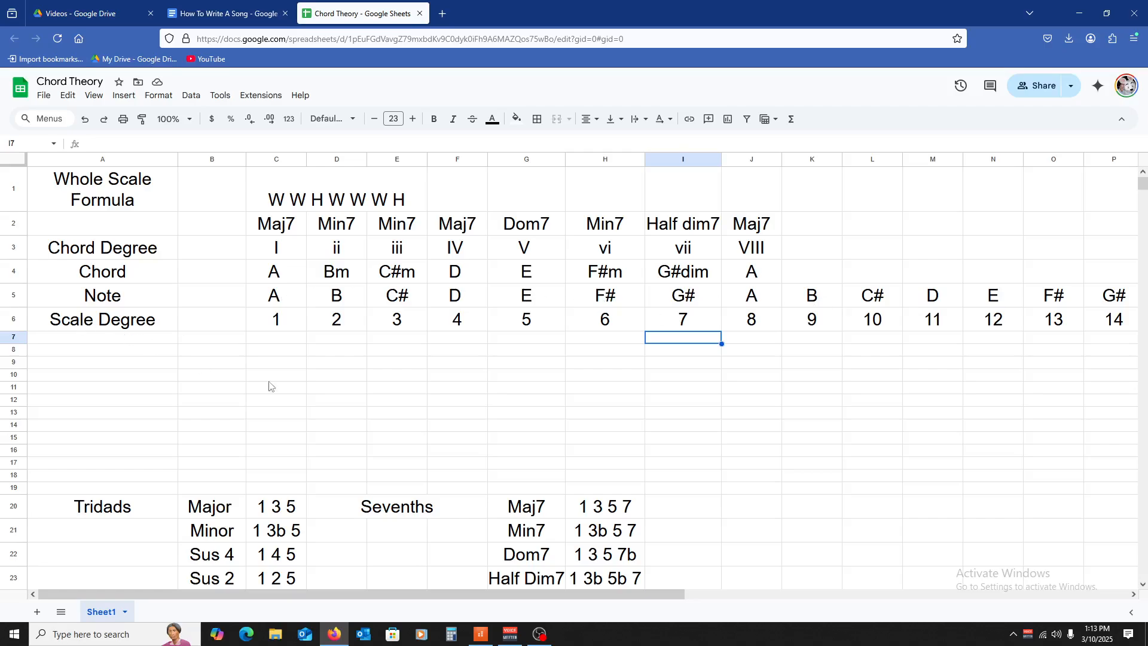
click(481, 634)
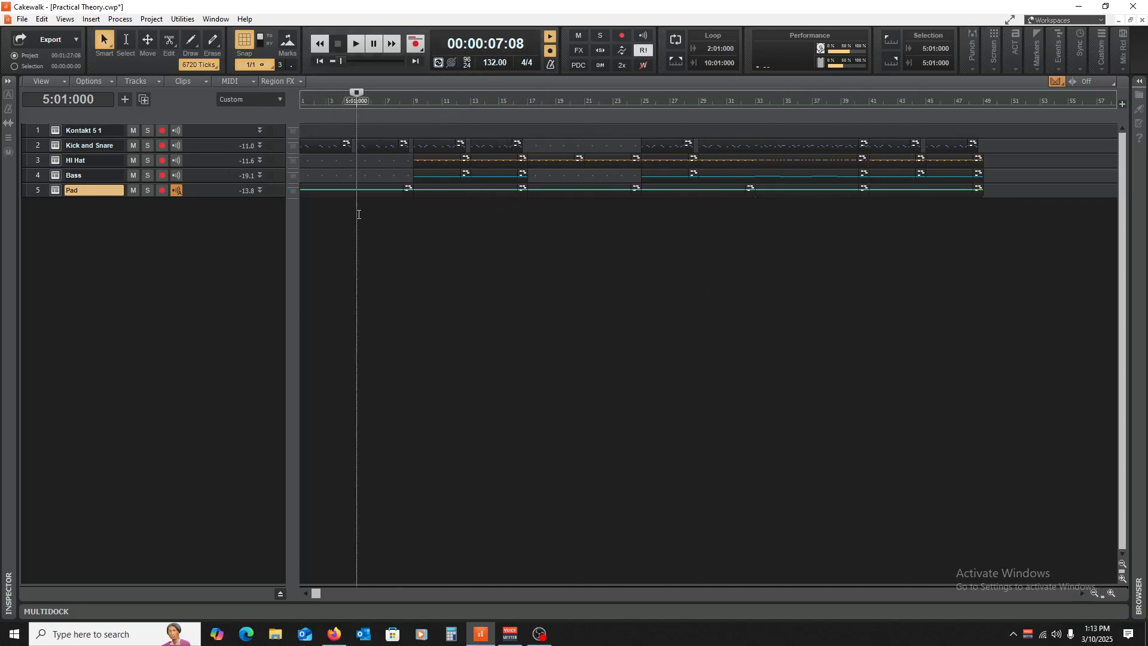
click(333, 640)
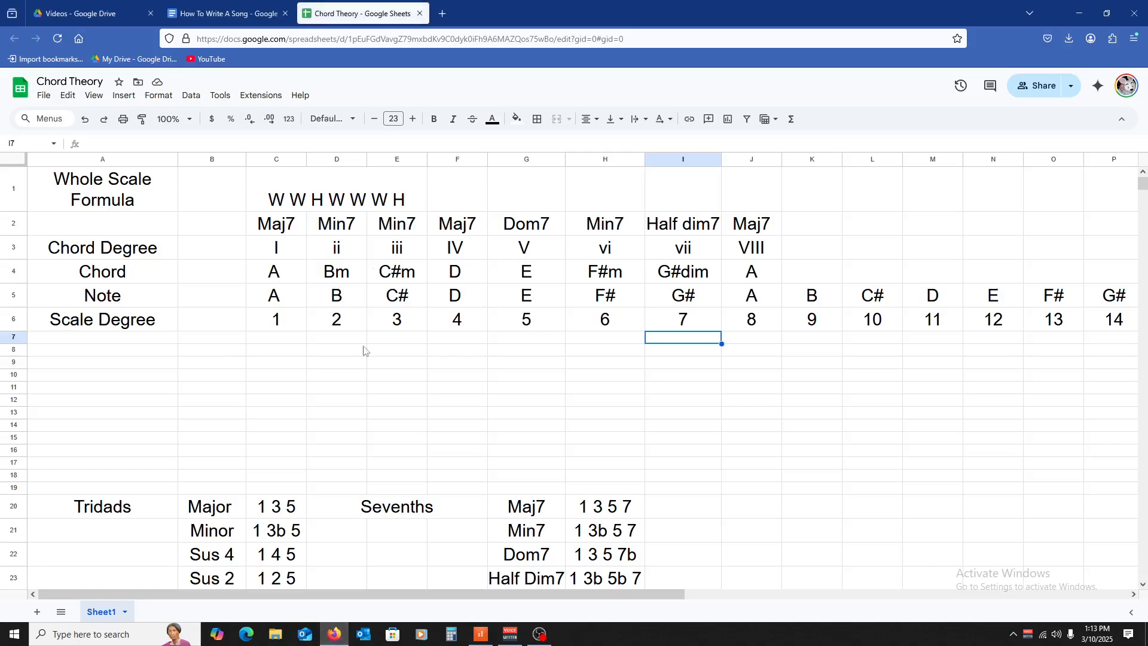
click(481, 634)
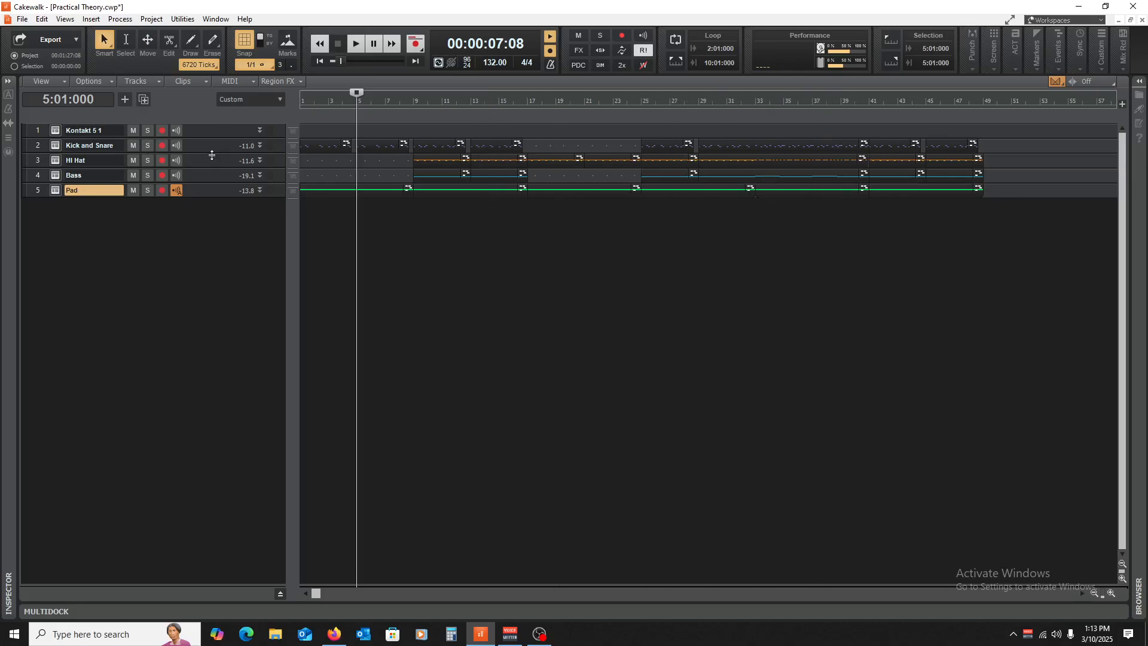
- Expand the Kick and Snare track and insert a Sonitus Equalizer in its effects rack
drag(211, 155, 218, 250)
right_click(239, 173)
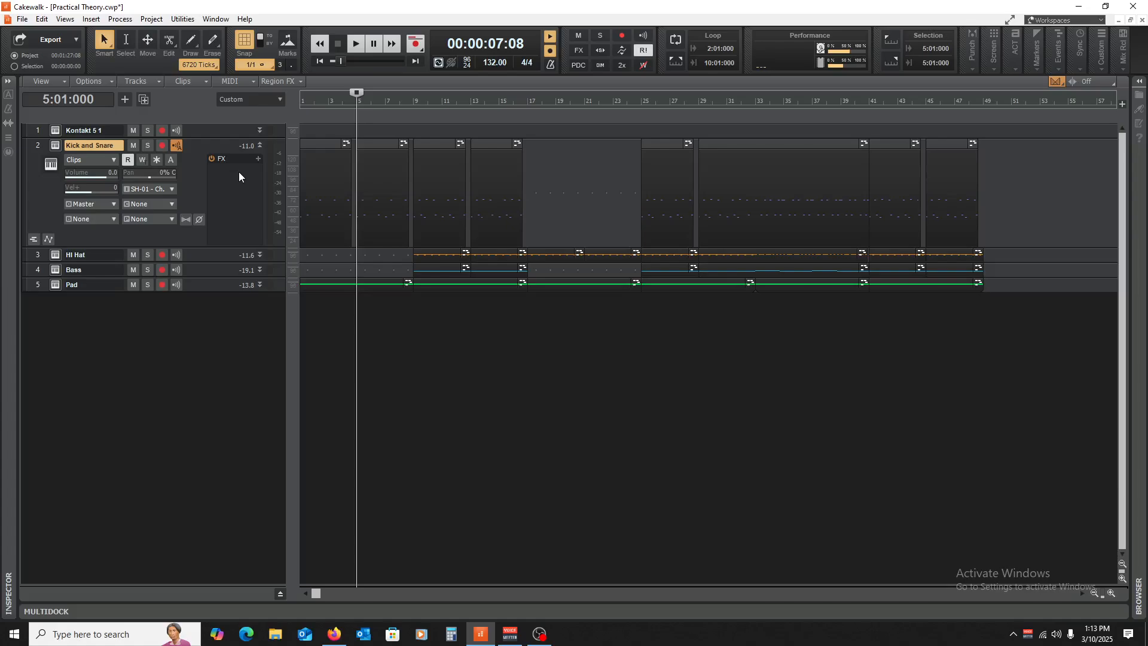
mouse_move(287, 201)
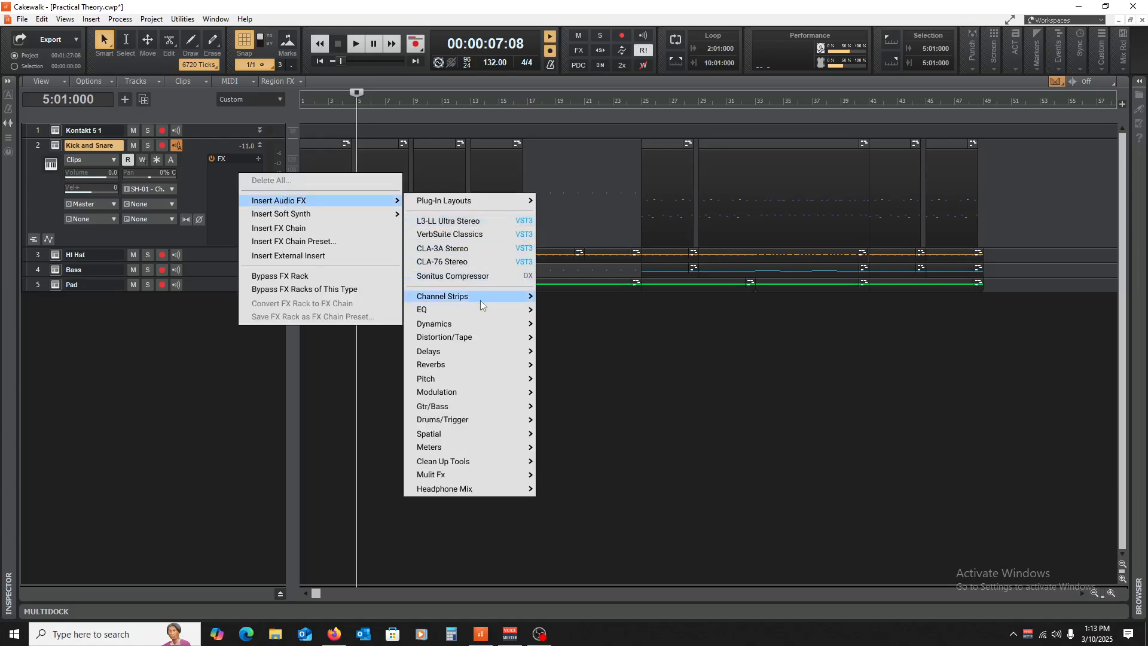
mouse_move(485, 309)
click(613, 186)
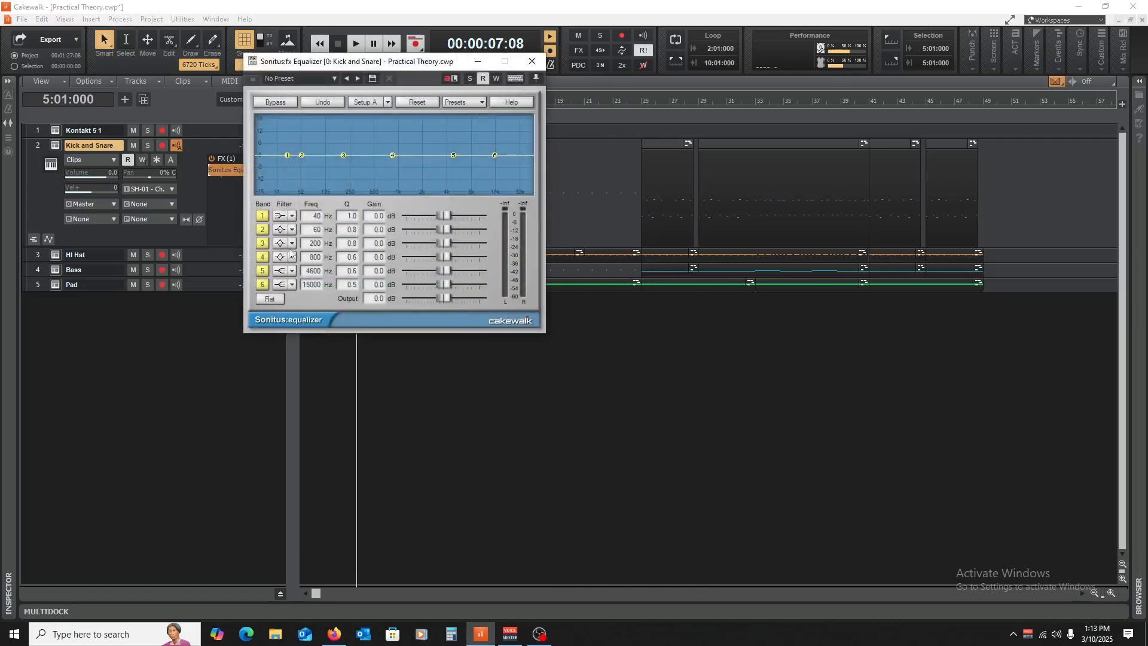
- Make equalizer band 1 a peak filter at 80 Hz with a Q of 2.0 and a 4.0 dB boost
click(293, 216)
click(345, 224)
drag(311, 154, 313, 148)
- Boost band 6 by about 4.2 dB at 8260 Hz and band 4 by about 3.8 dB at 3548 Hz with a Q of 2.8
drag(494, 156, 489, 145)
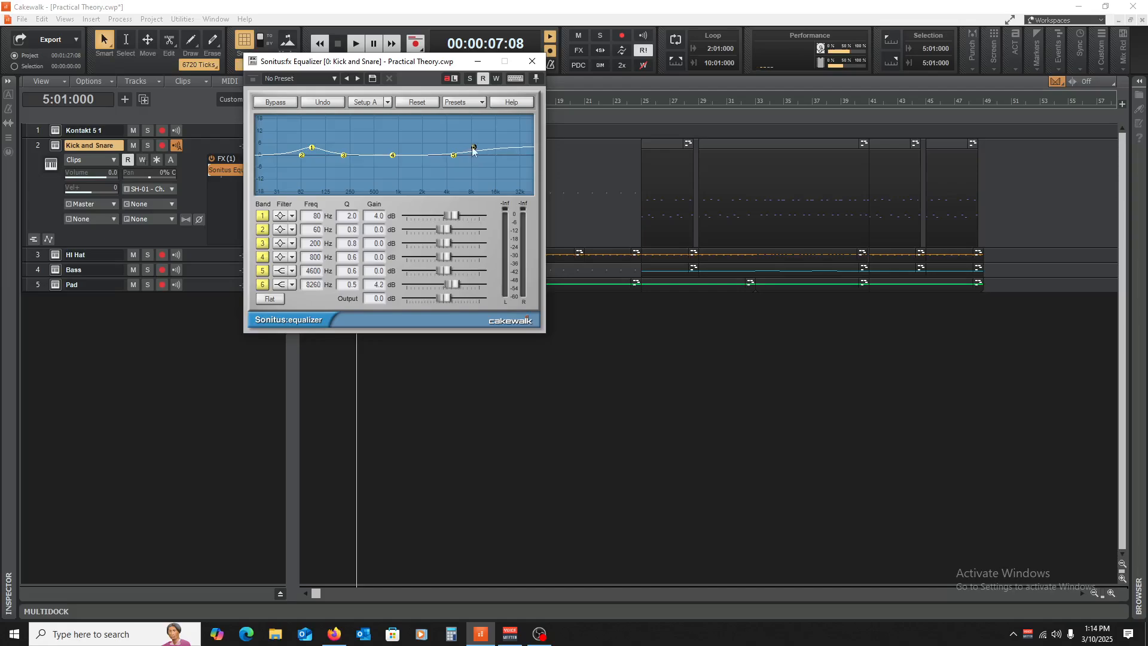
drag(392, 157, 444, 148)
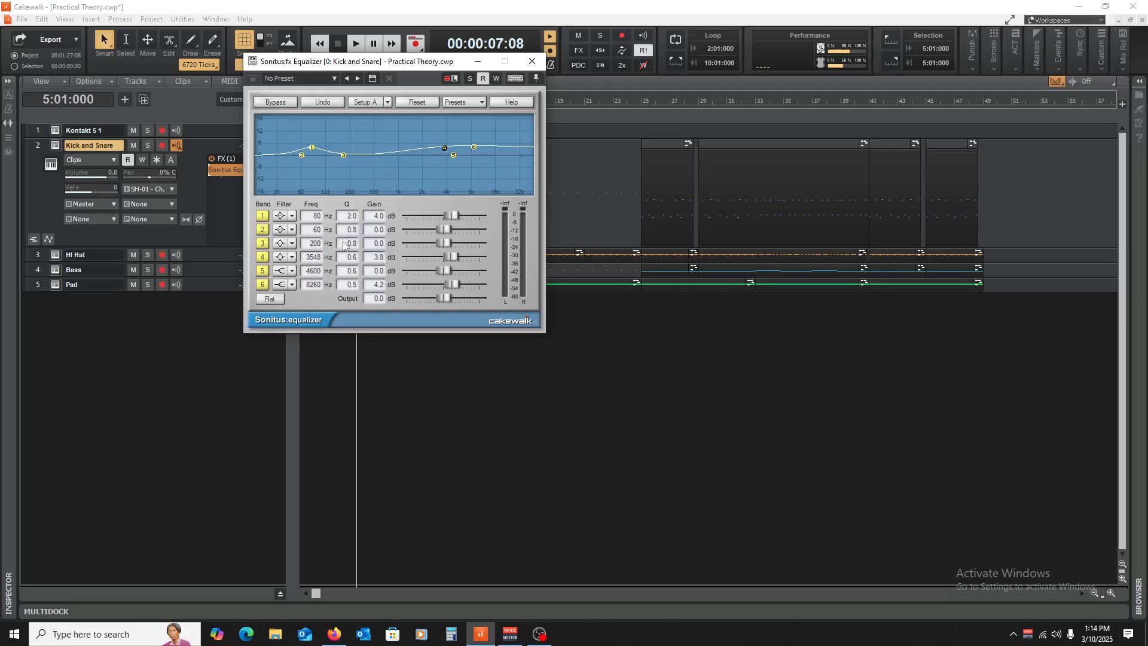
drag(342, 261, 355, 266)
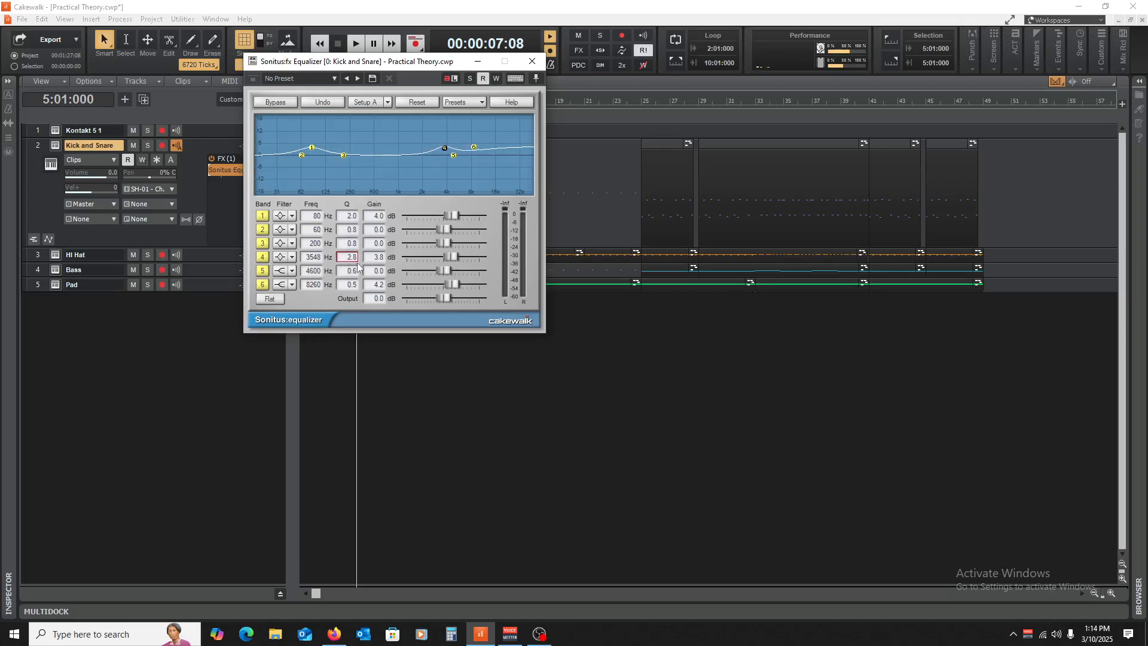
- Play the song from the start with the equalizer active and bypassed to compare the drums, leaving it enabled and closing its window
drag(396, 64, 553, 265)
key(w)
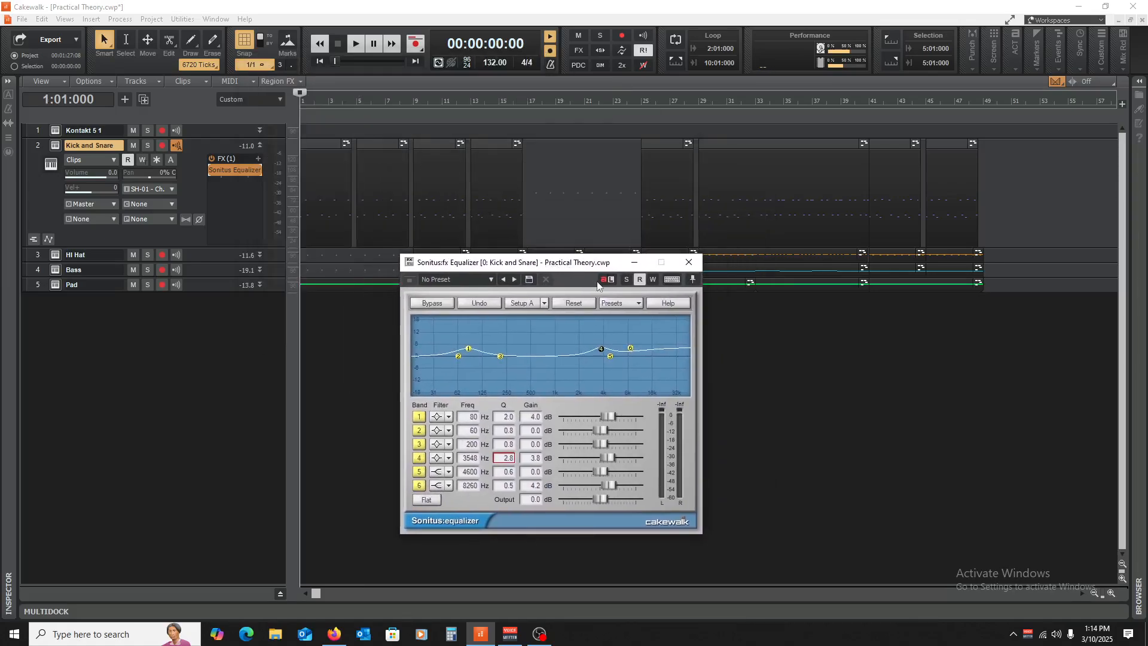
key(space)
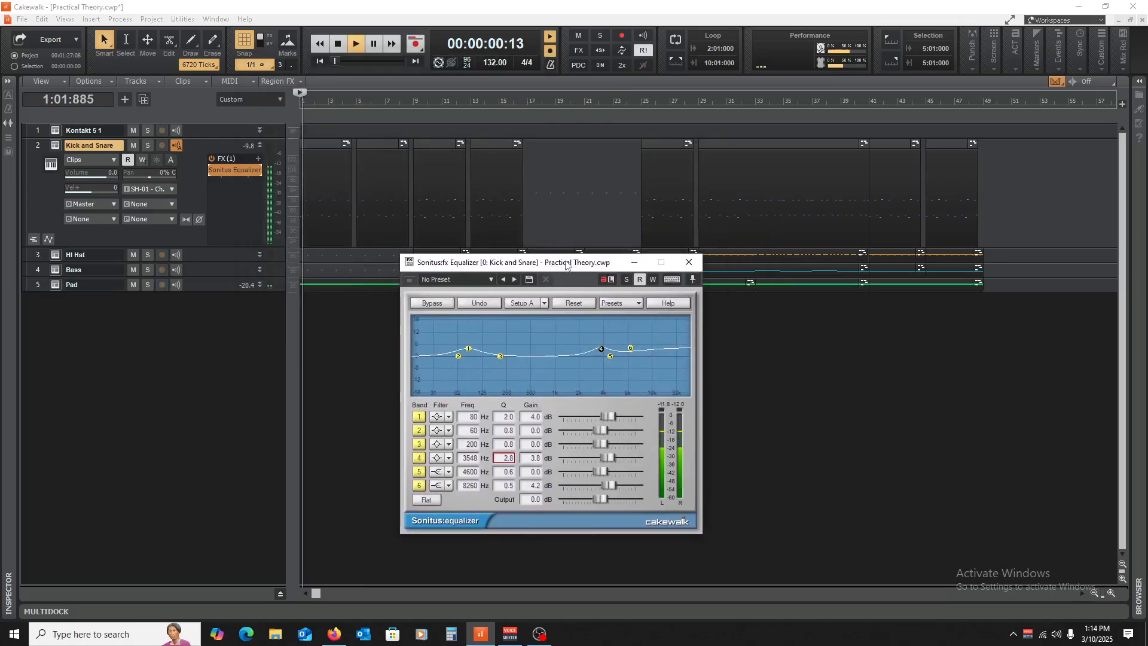
click(210, 169)
key(space)
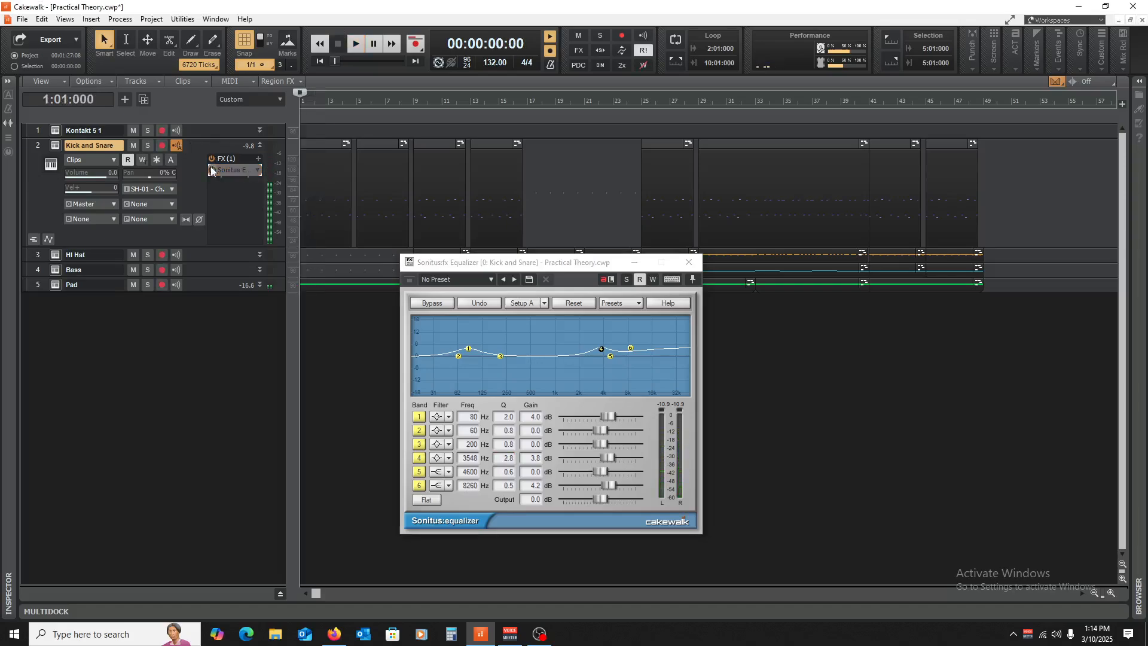
key(space)
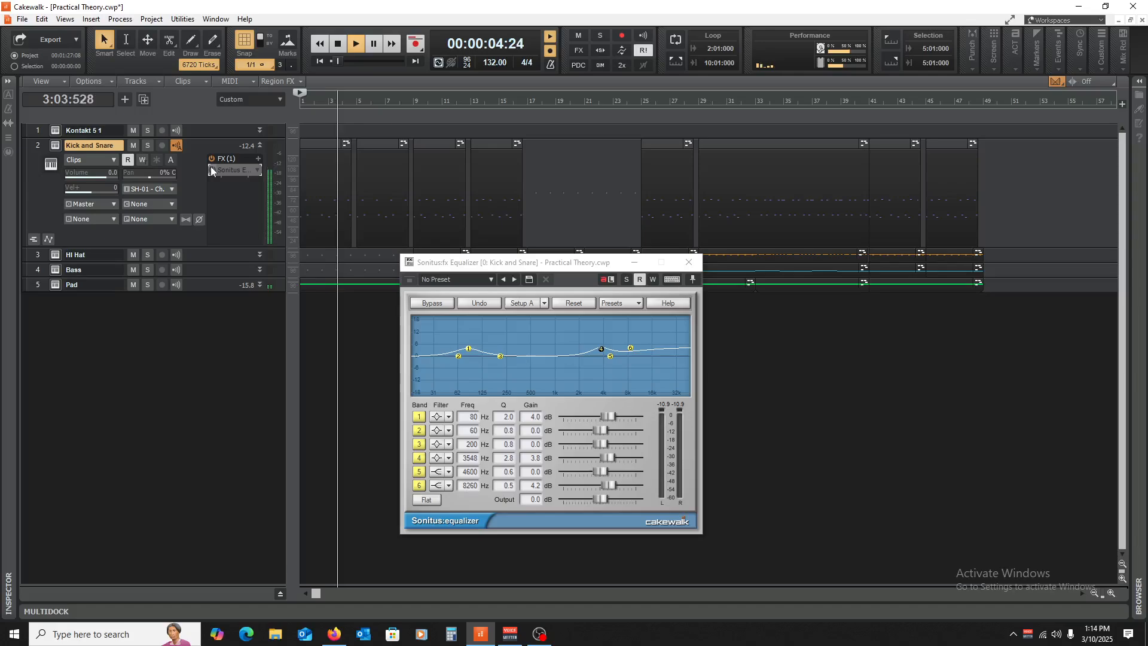
key(space)
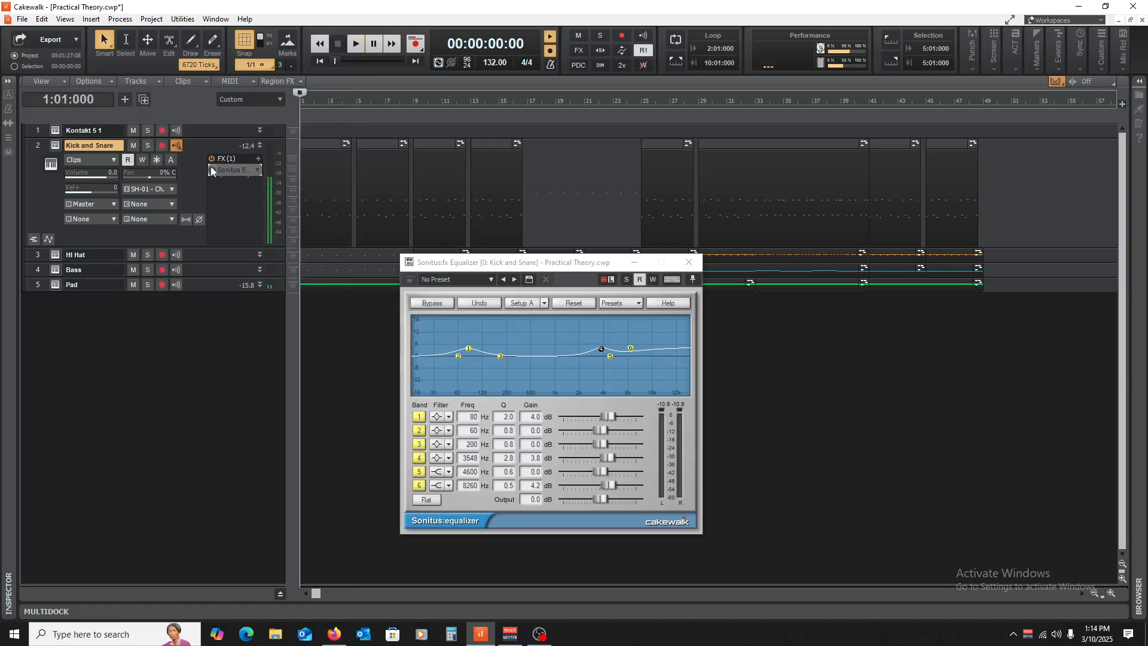
click(211, 168)
key(space)
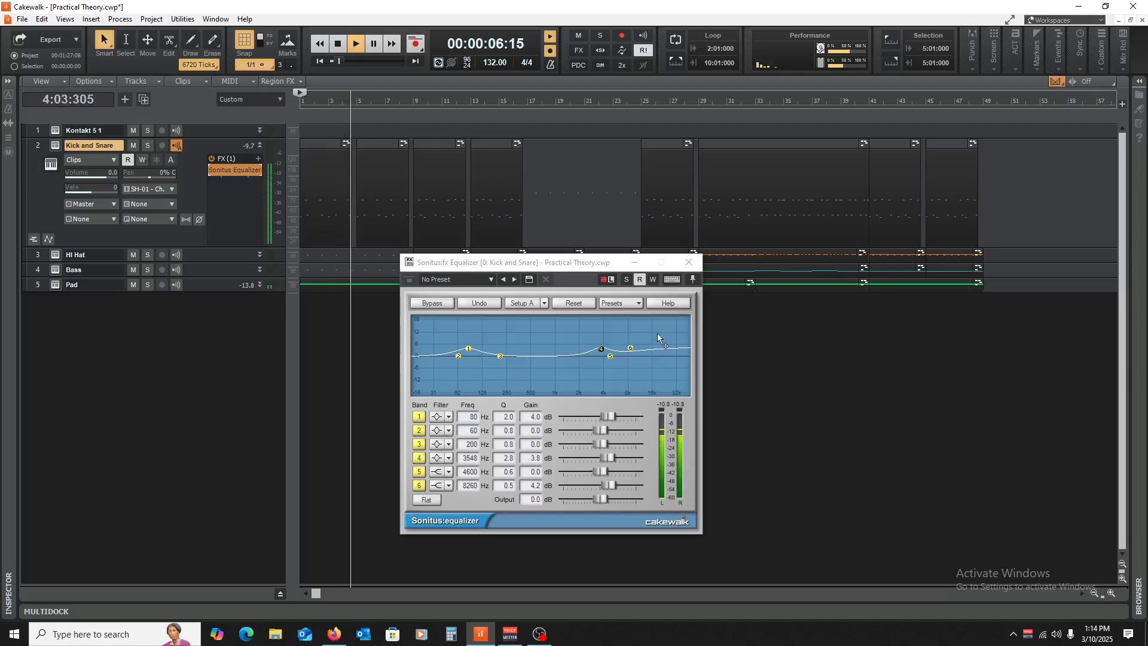
click(685, 270)
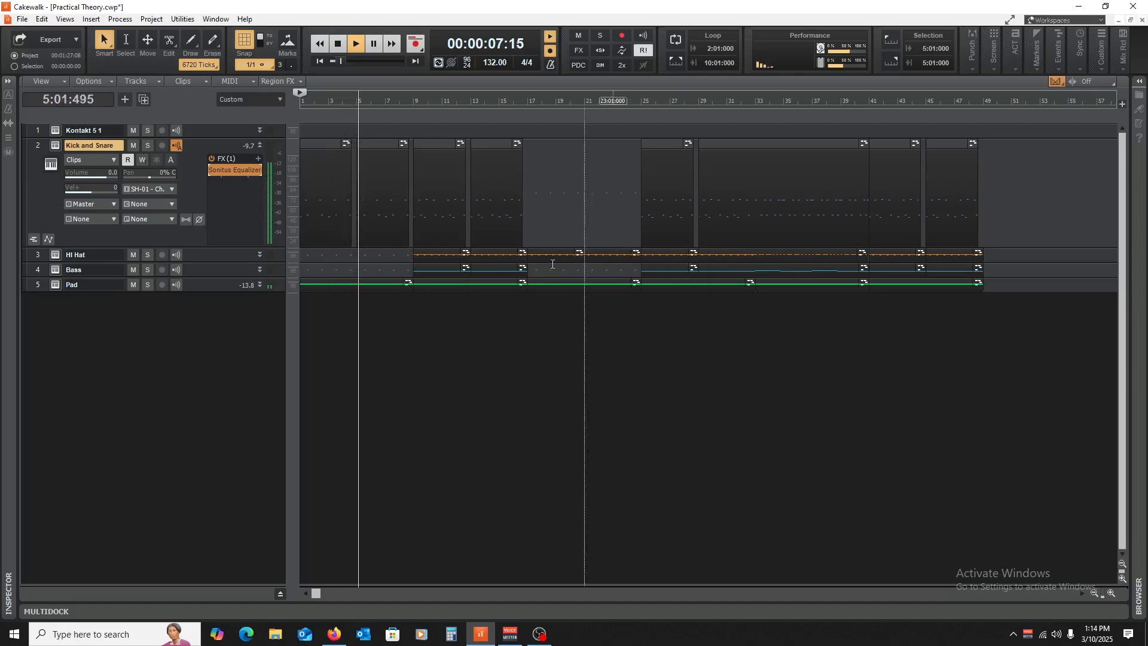
key(space)
- Insert a Sonitus Compressor after the equalizer on the Kick and Snare track
right_click(233, 192)
mouse_move(272, 216)
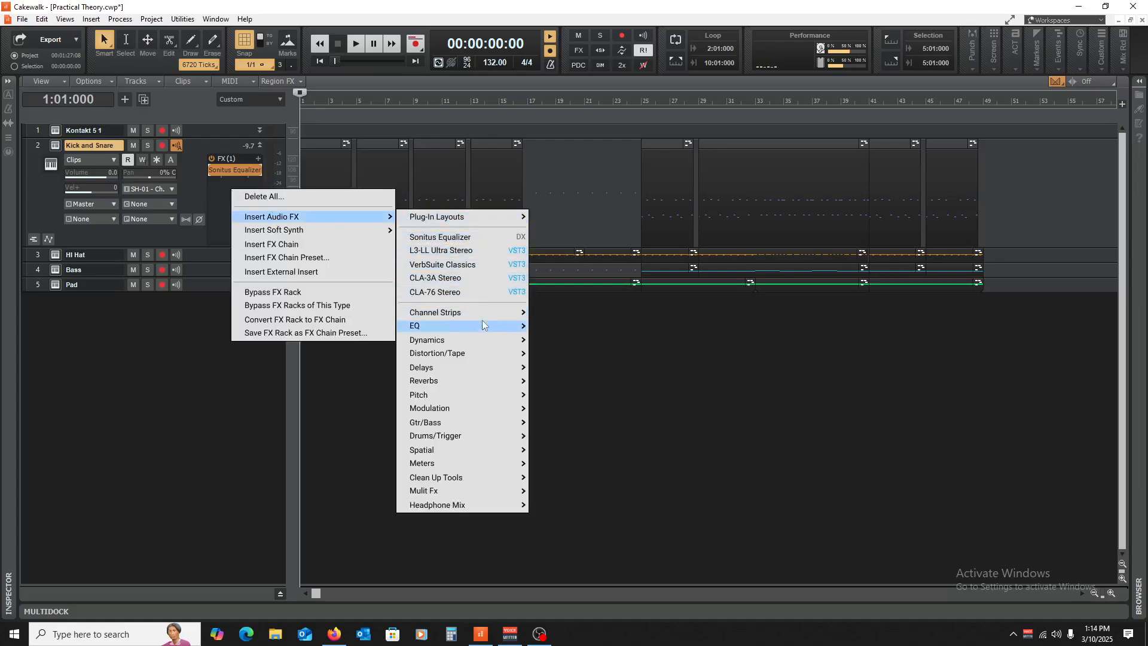
mouse_move(481, 339)
mouse_move(569, 268)
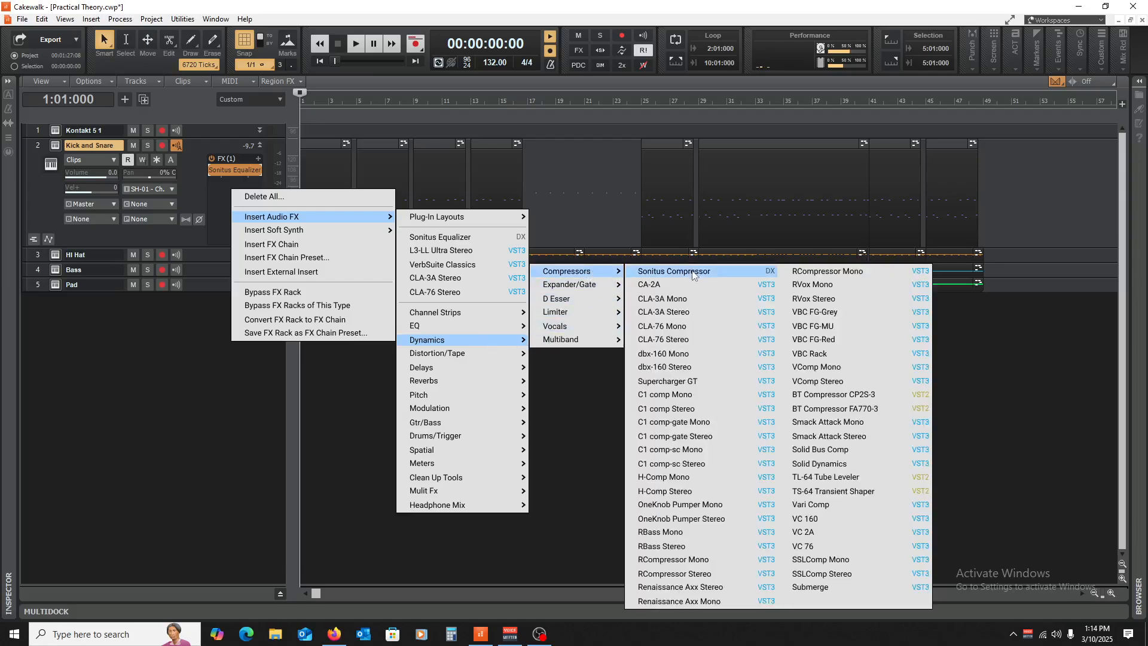
click(676, 269)
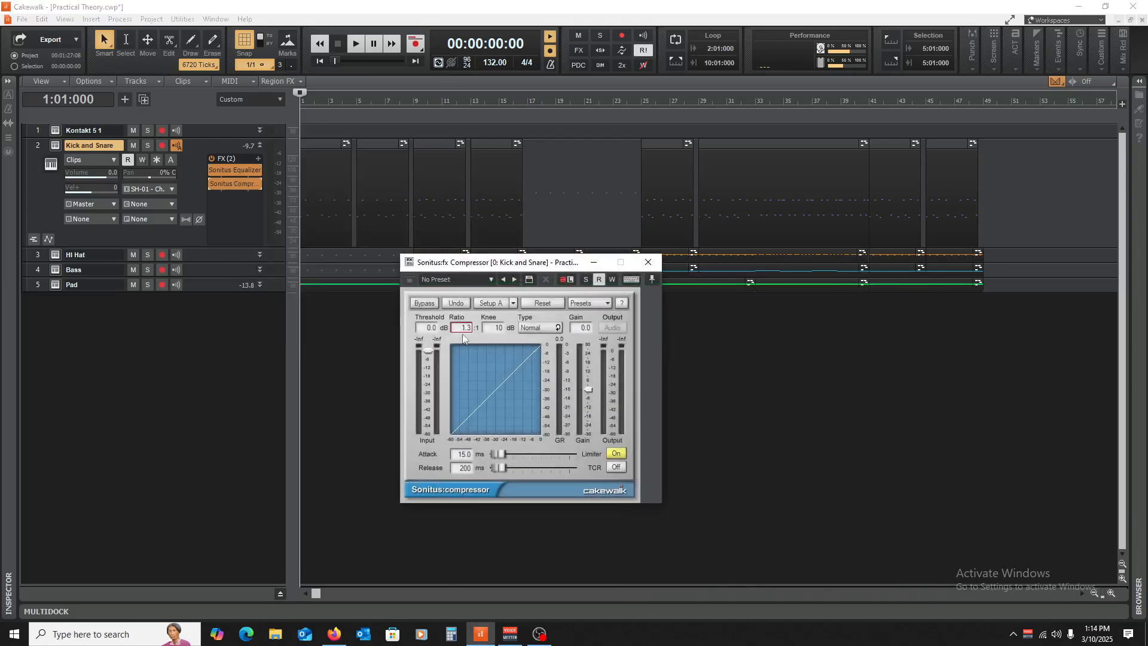
- Set the compressor's ratio to 4.0:1, its release to 61 ms and its threshold to about -14.6 dB
drag(470, 351, 497, 467)
drag(428, 350, 428, 369)
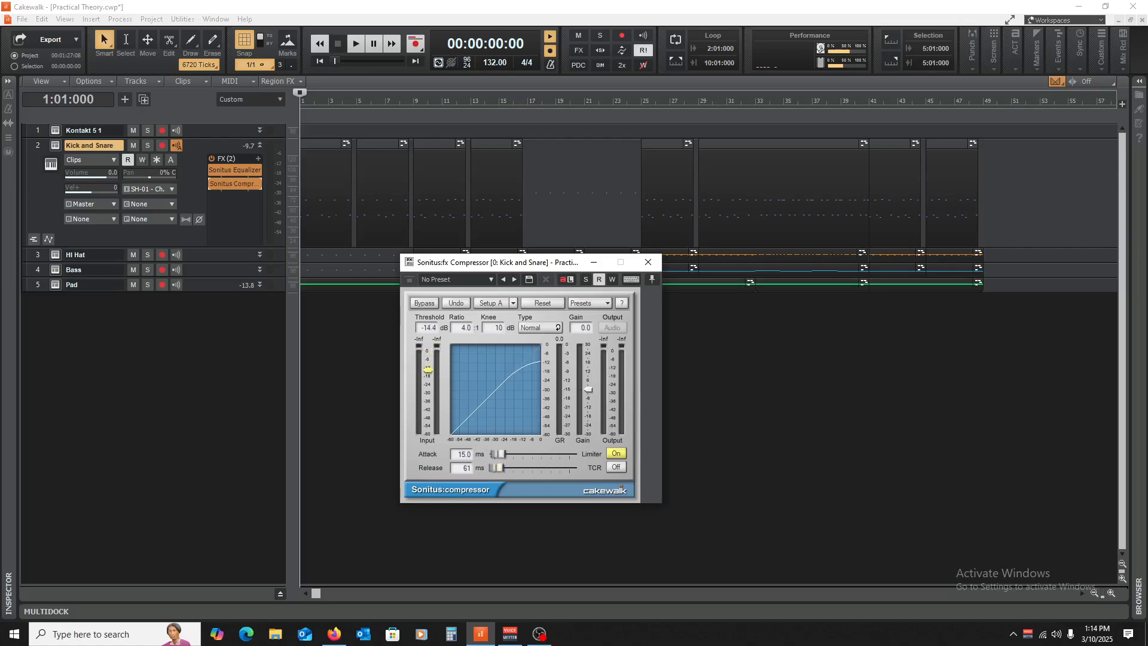
click(341, 359)
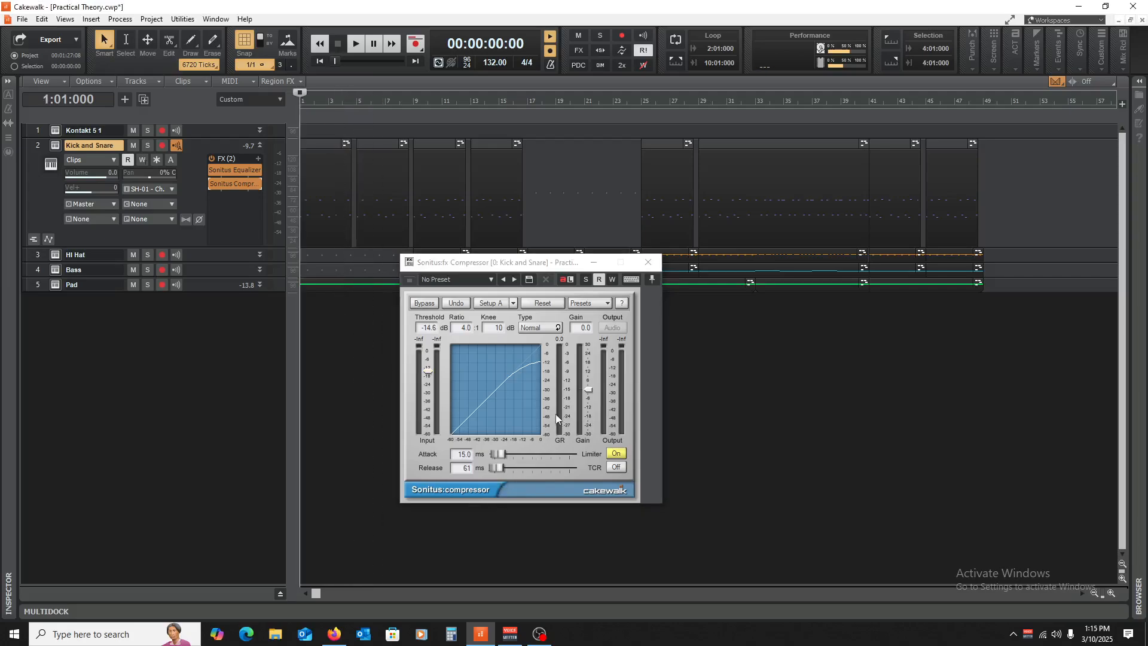
- During playback, lower the compressor's threshold to about -18.1 dB, raise its gain to 2.1 dB and close its window
key(space)
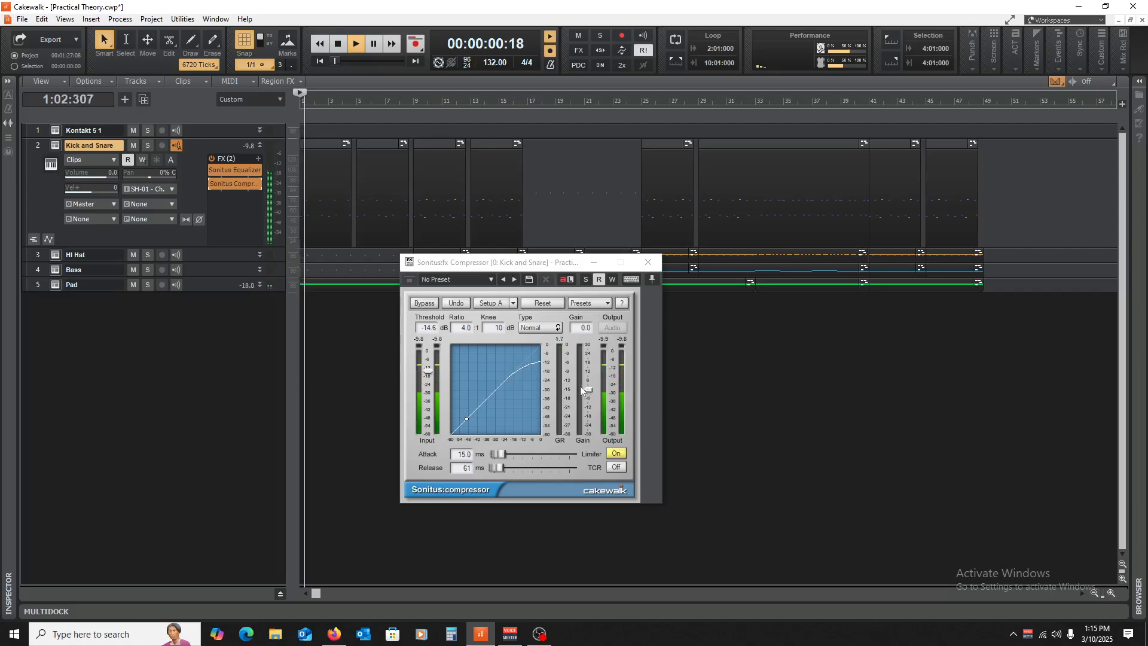
drag(430, 370, 431, 375)
drag(588, 389, 588, 387)
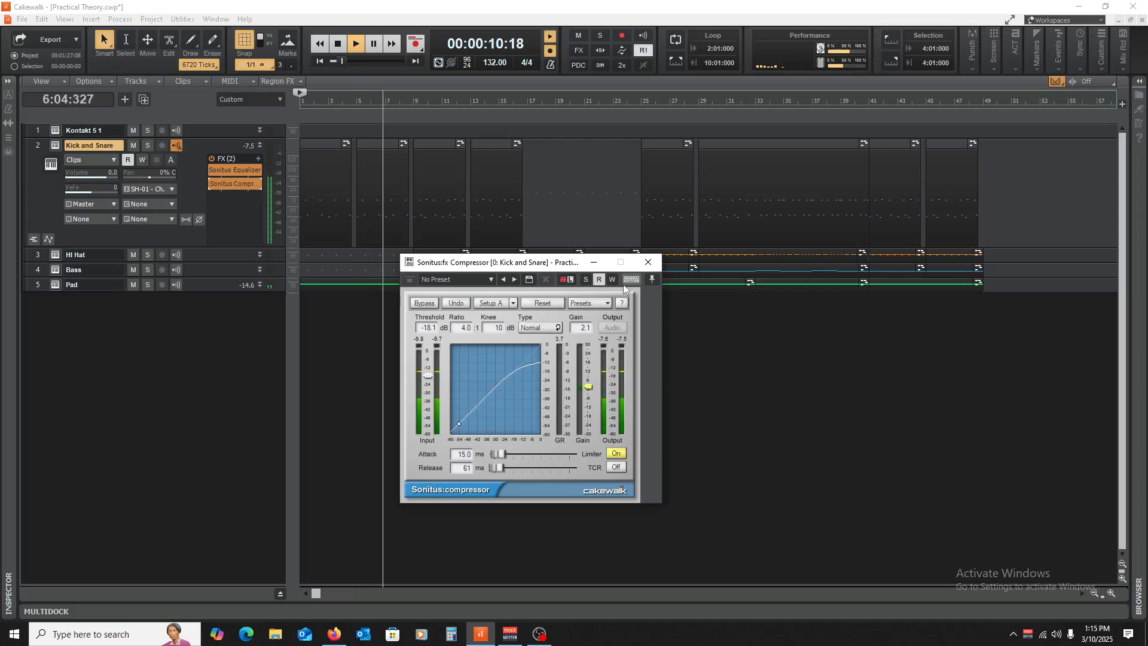
click(648, 262)
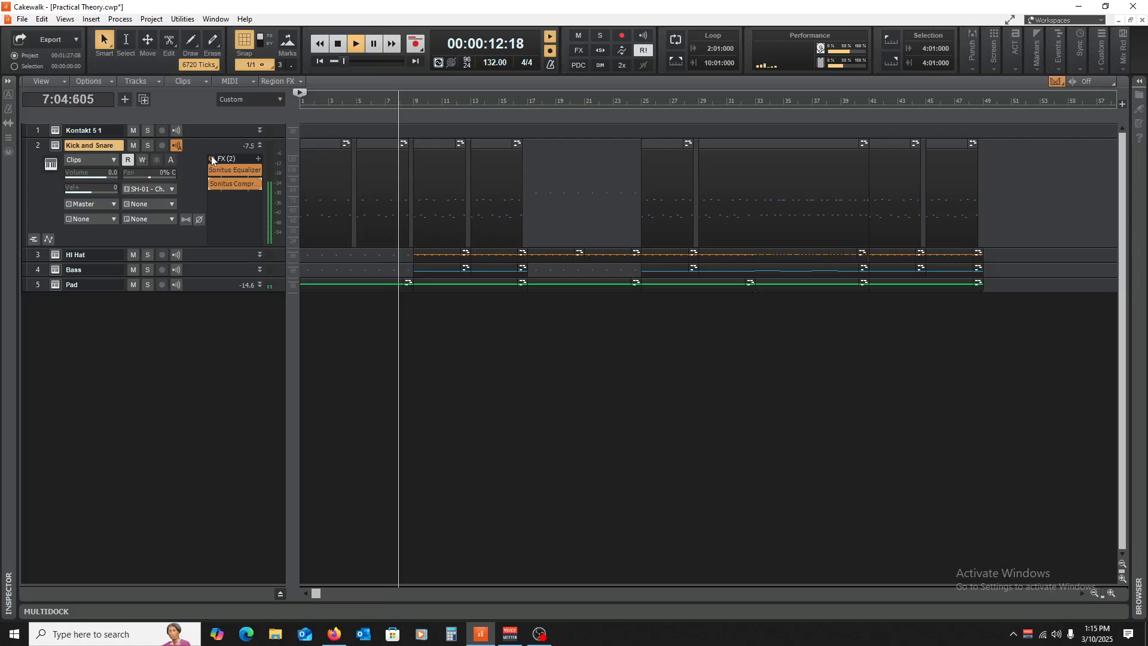
- Play the song from the start with the Kick and Snare effects rack bypassed and active to compare the sound
key(space)
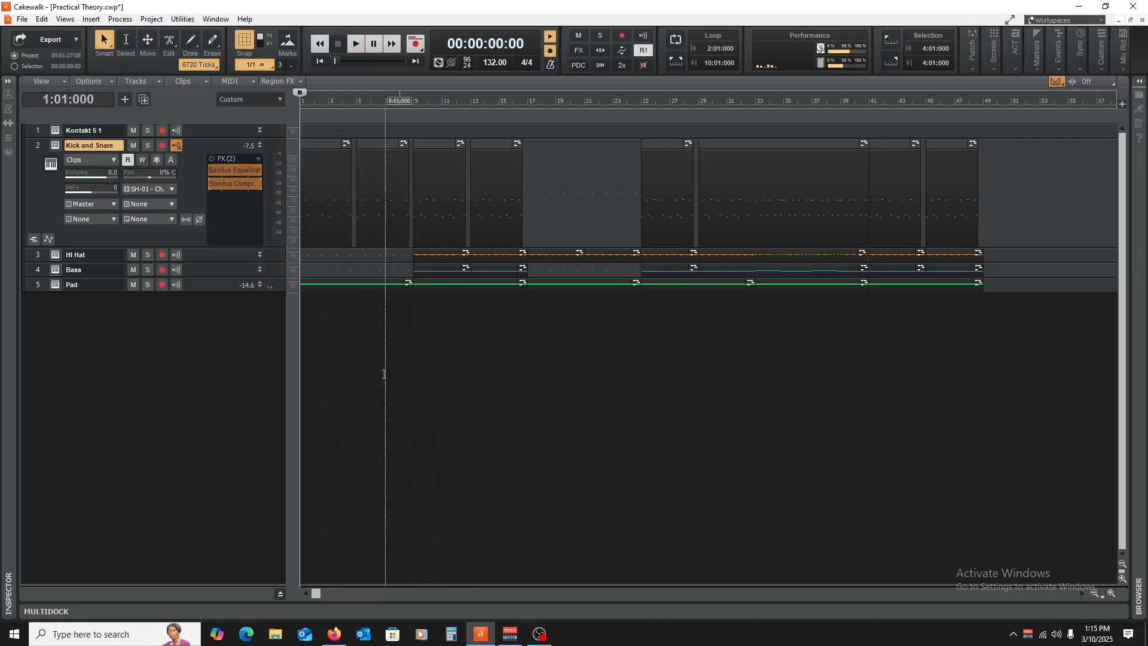
key(space)
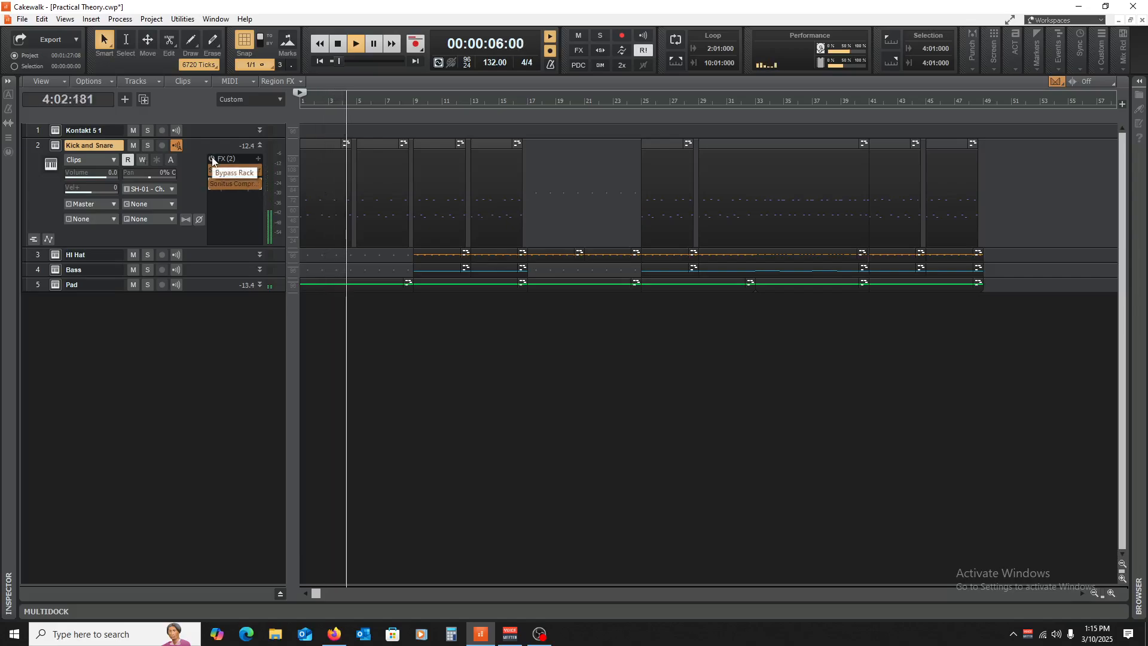
key(space)
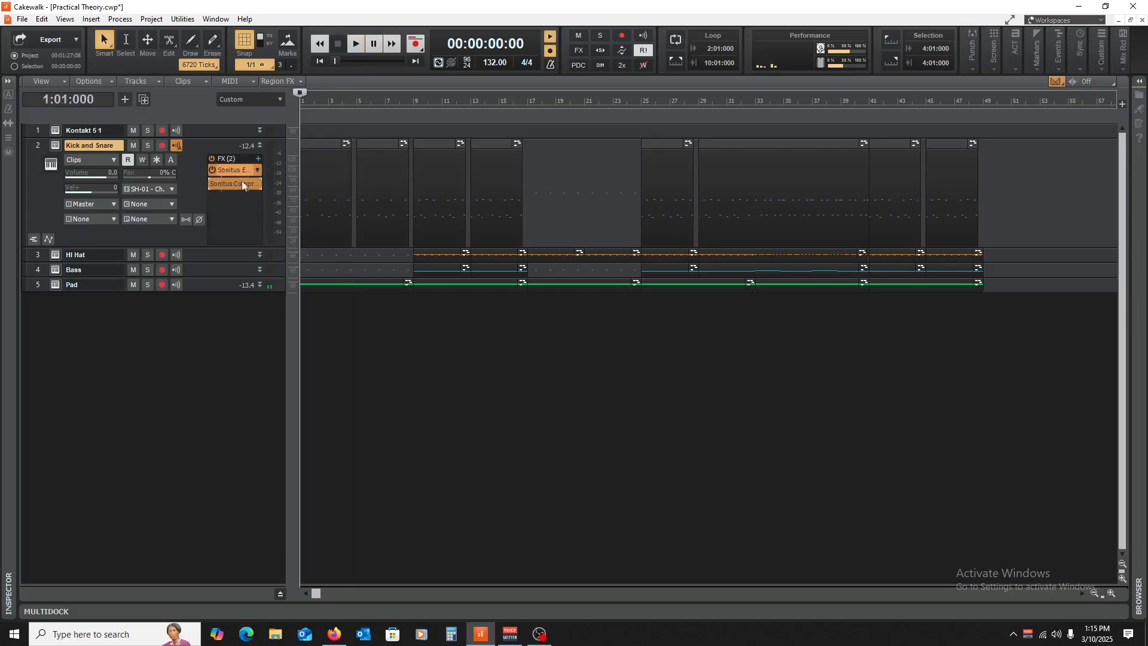
key(space)
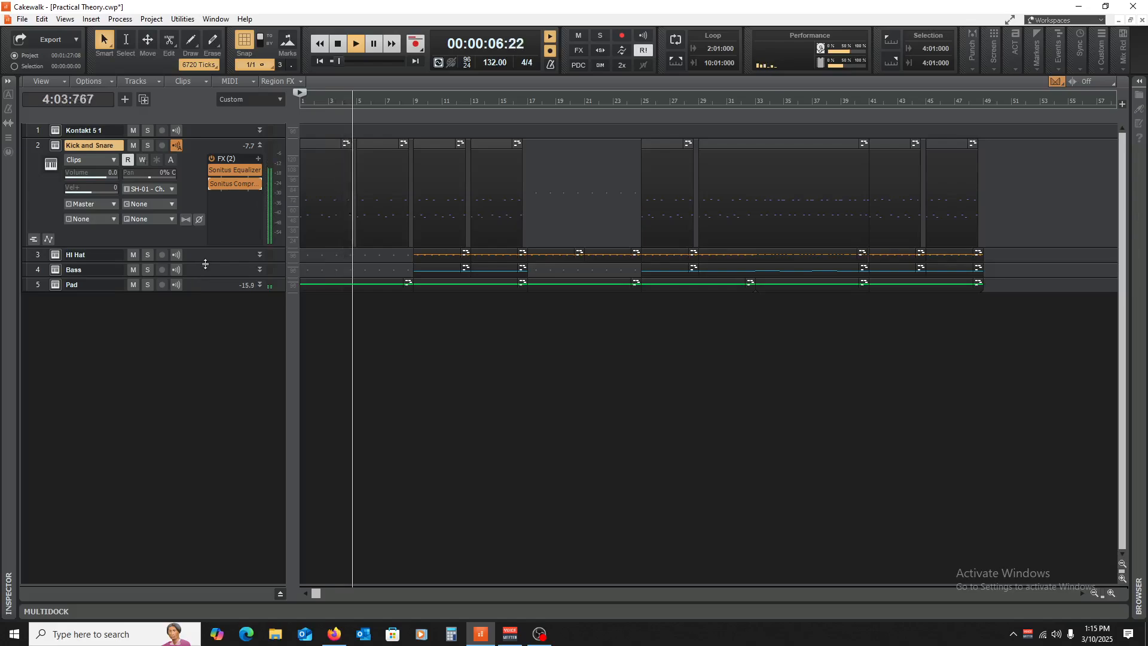
- Expand the Hi Hat track, place the playhead at measure 9 and insert a Sonitus Equalizer on the track
drag(205, 264, 209, 347)
key(space)
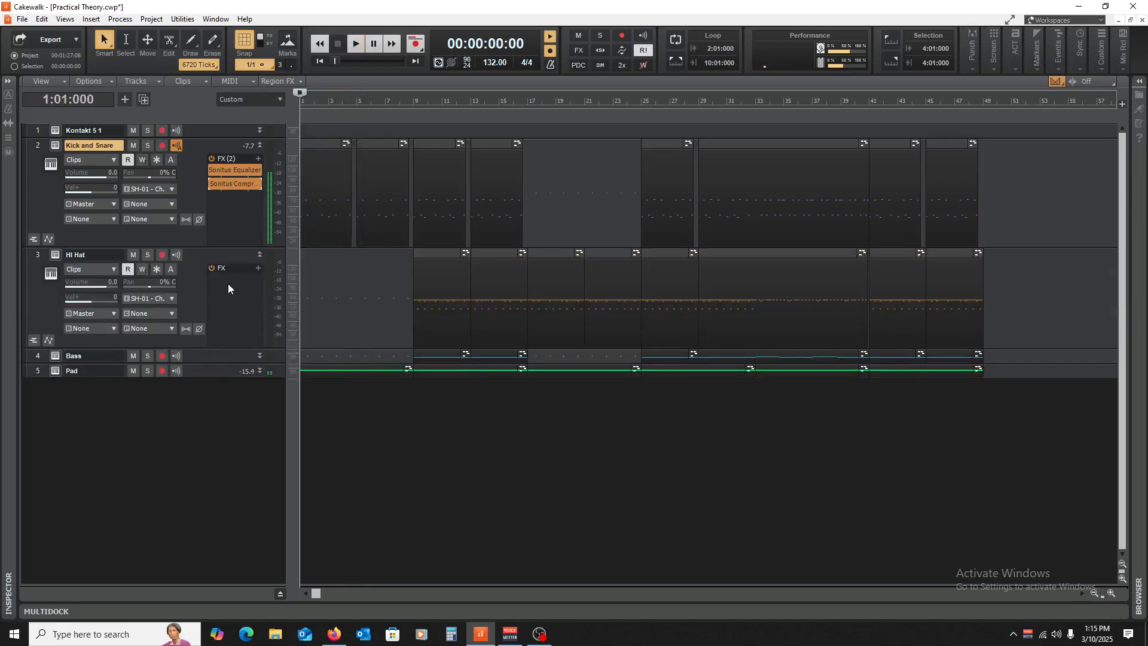
click(419, 430)
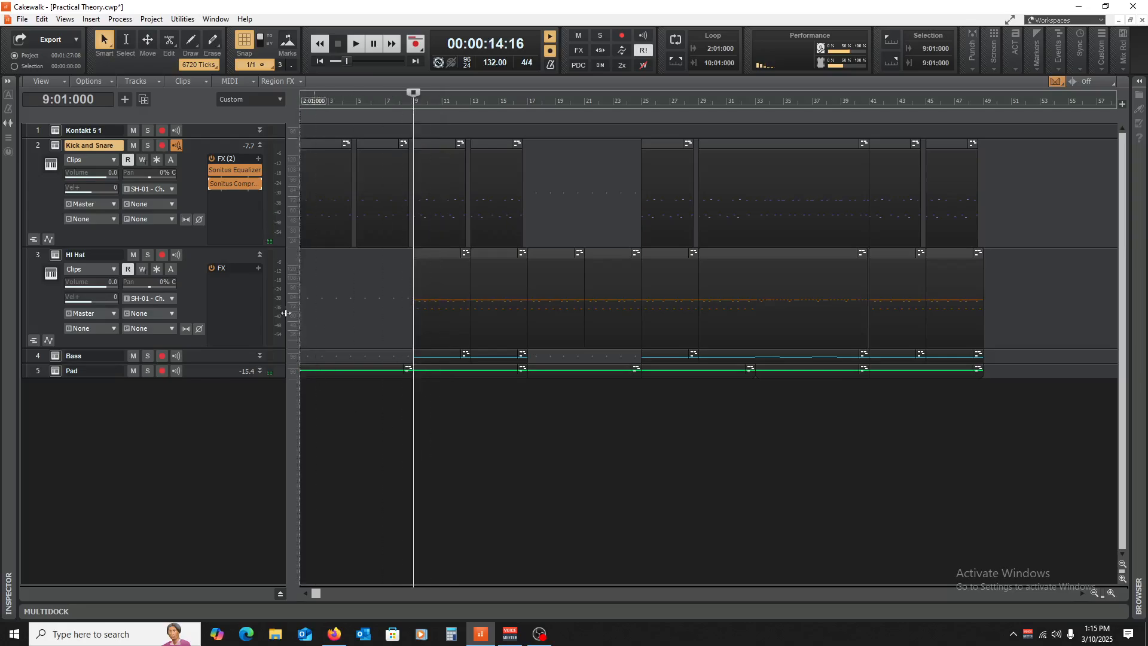
click(231, 285)
right_click(246, 292)
mouse_move(299, 319)
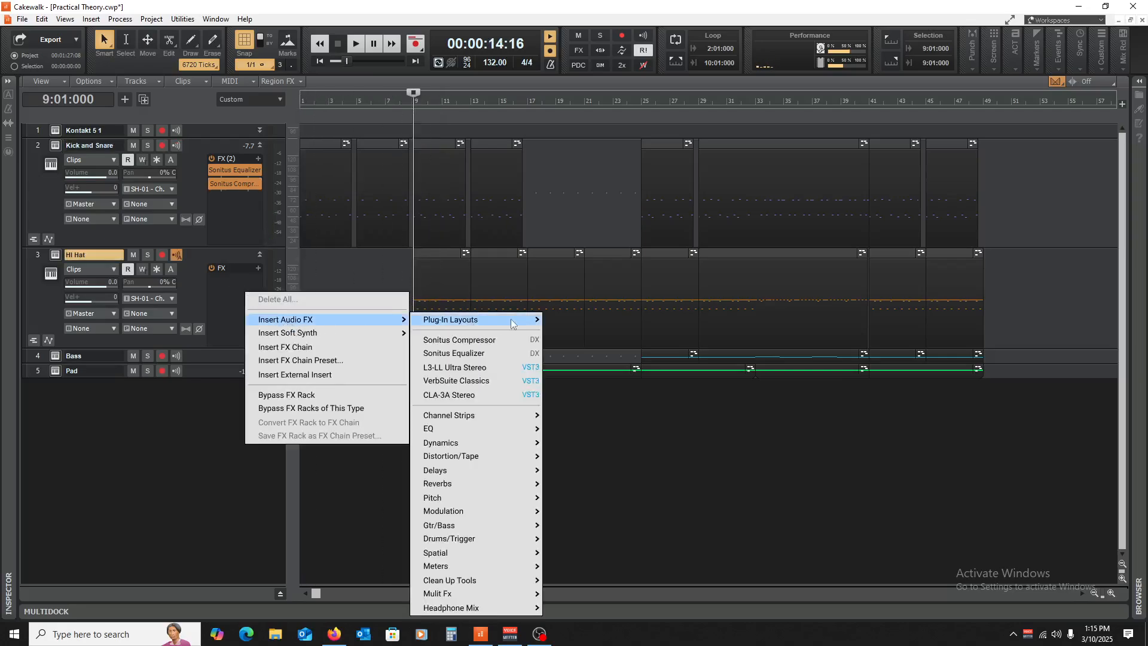
click(482, 351)
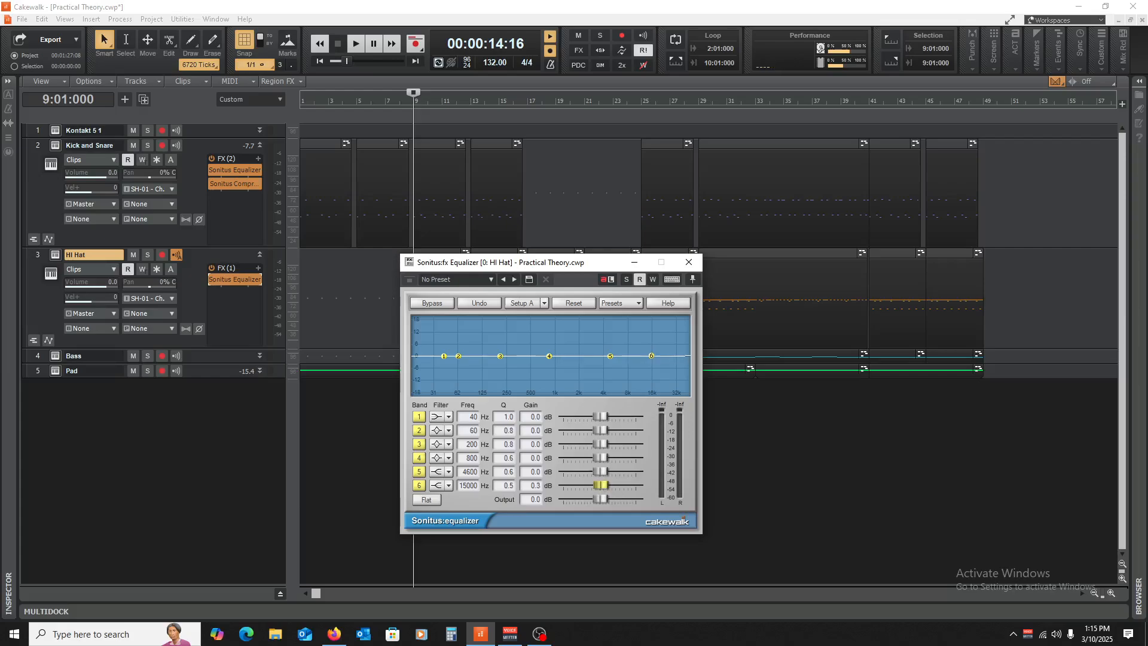
- Boost the Hi Hat equalizer's band 6 by 3.7 dB at 9954 Hz and make band 1 a highpass filter at 232 Hz
drag(601, 485, 606, 485)
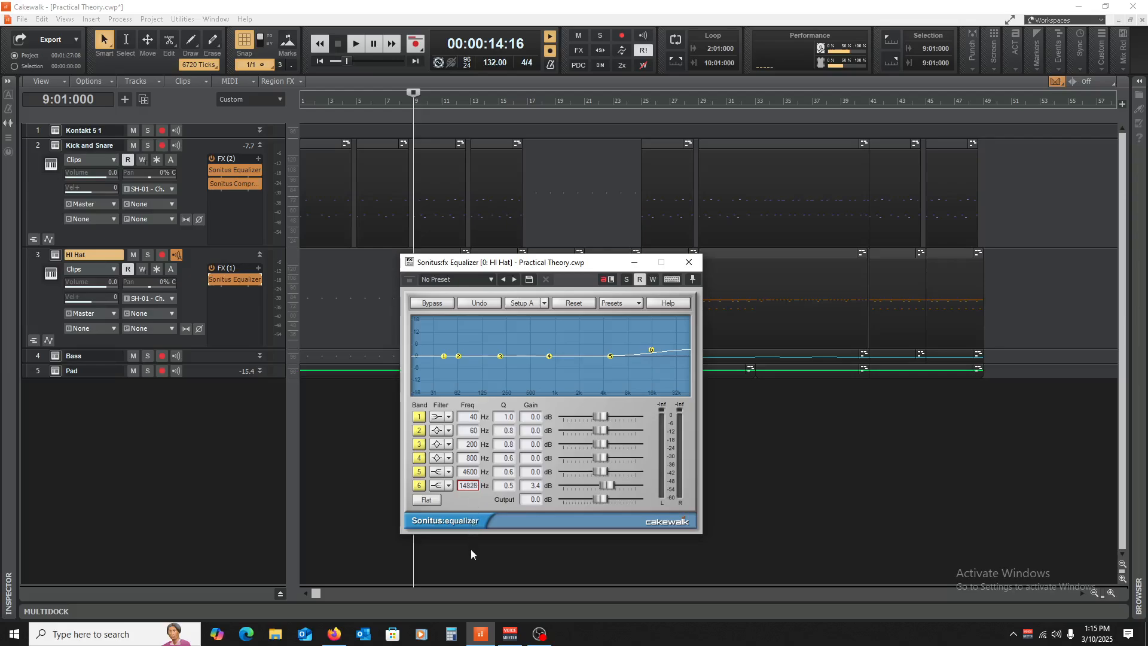
drag(651, 349, 637, 350)
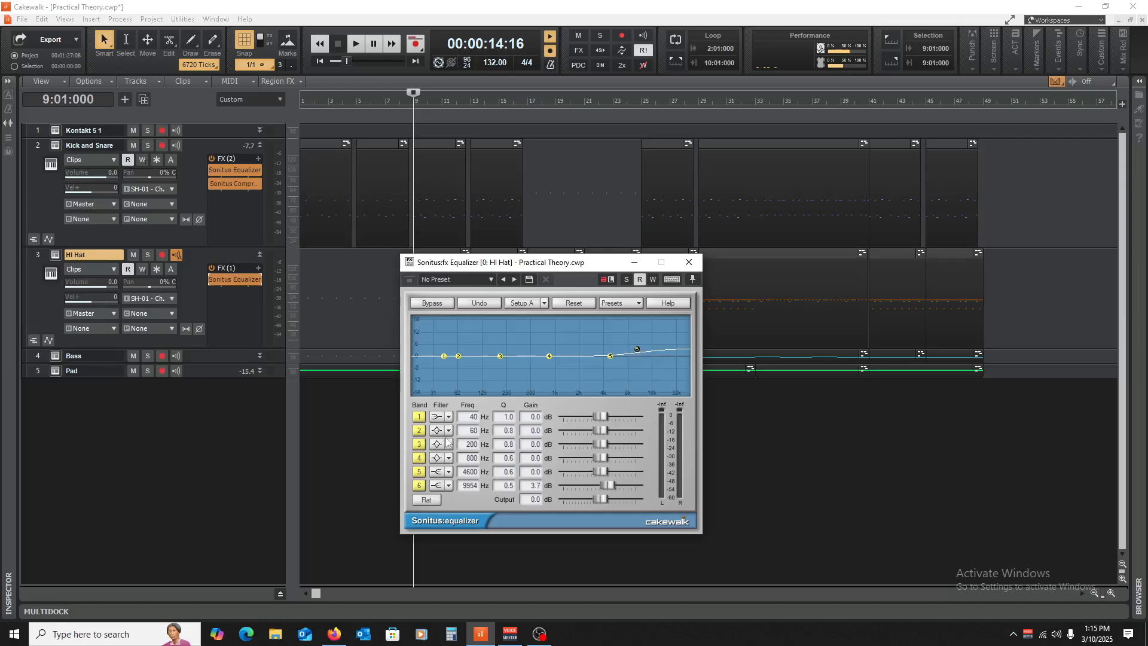
click(449, 417)
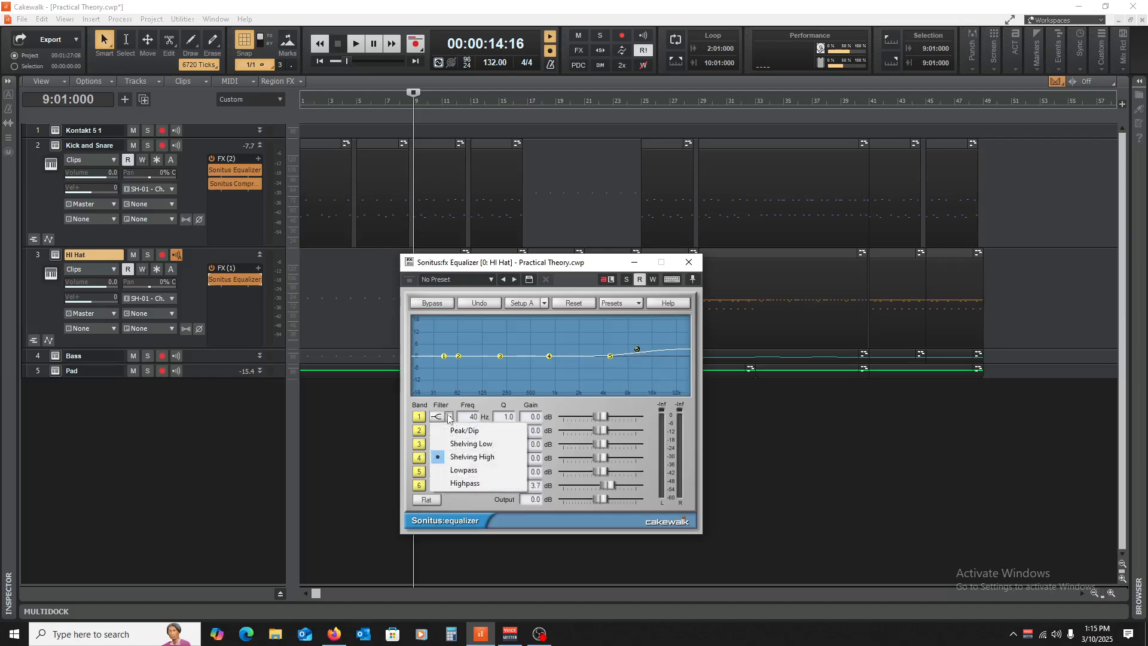
click(473, 483)
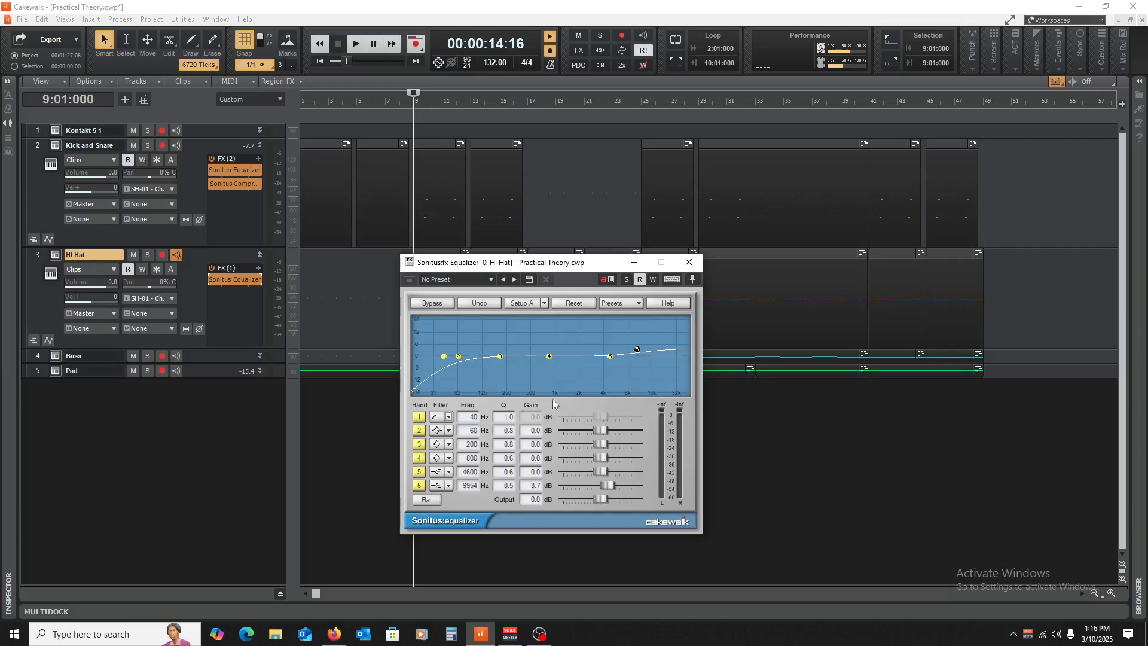
drag(469, 422, 505, 424)
drag(545, 269, 641, 335)
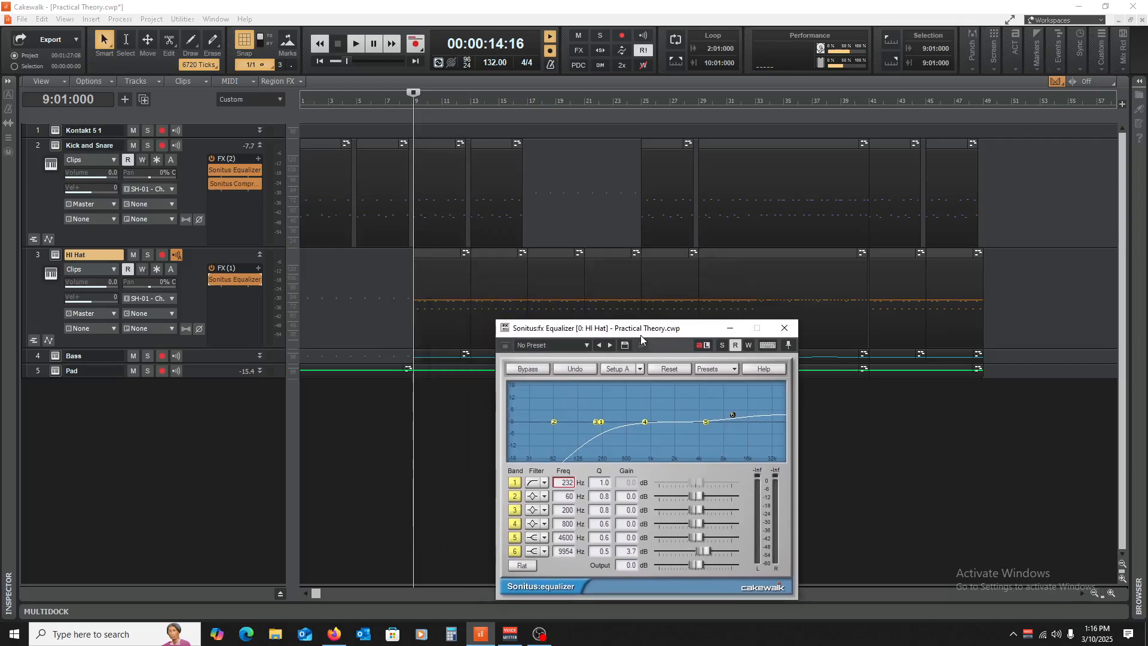
- Play from measure 9 with the Hi Hat equalizer bypassed and active to compare, leaving it enabled and closing its window
click(212, 281)
key(space)
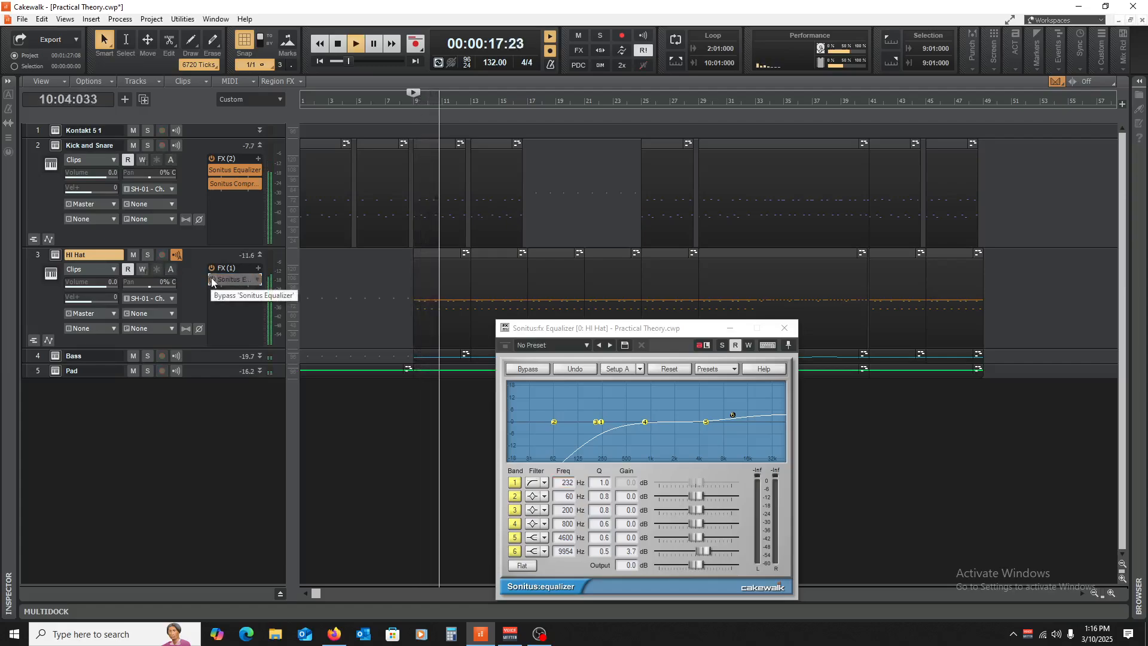
key(space)
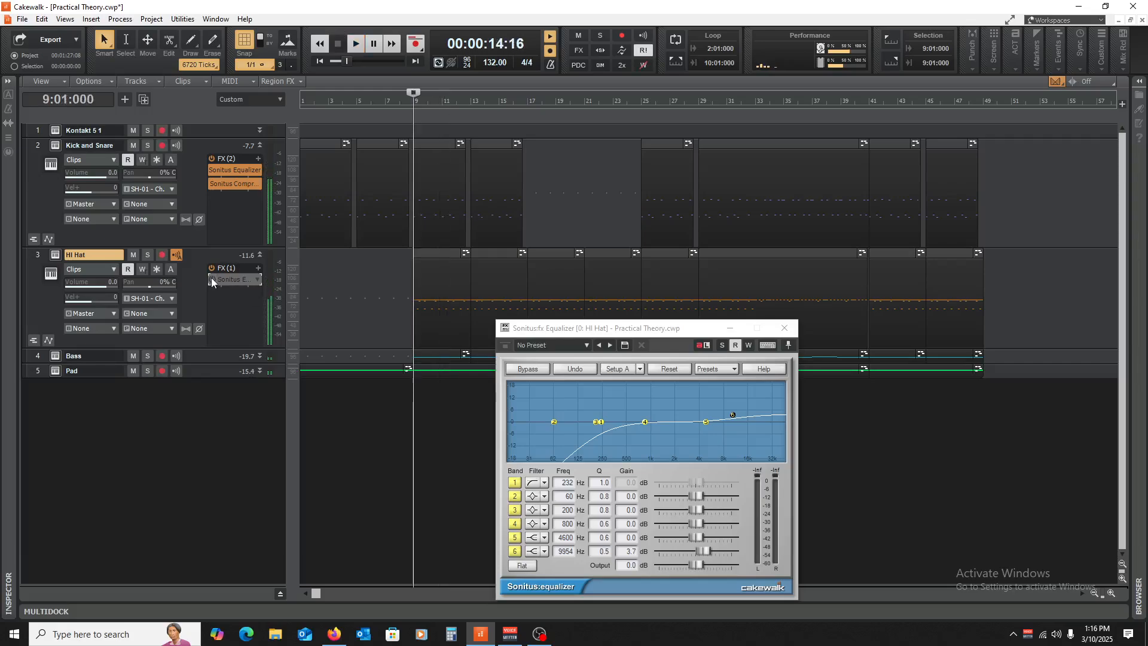
click(212, 279)
key(space)
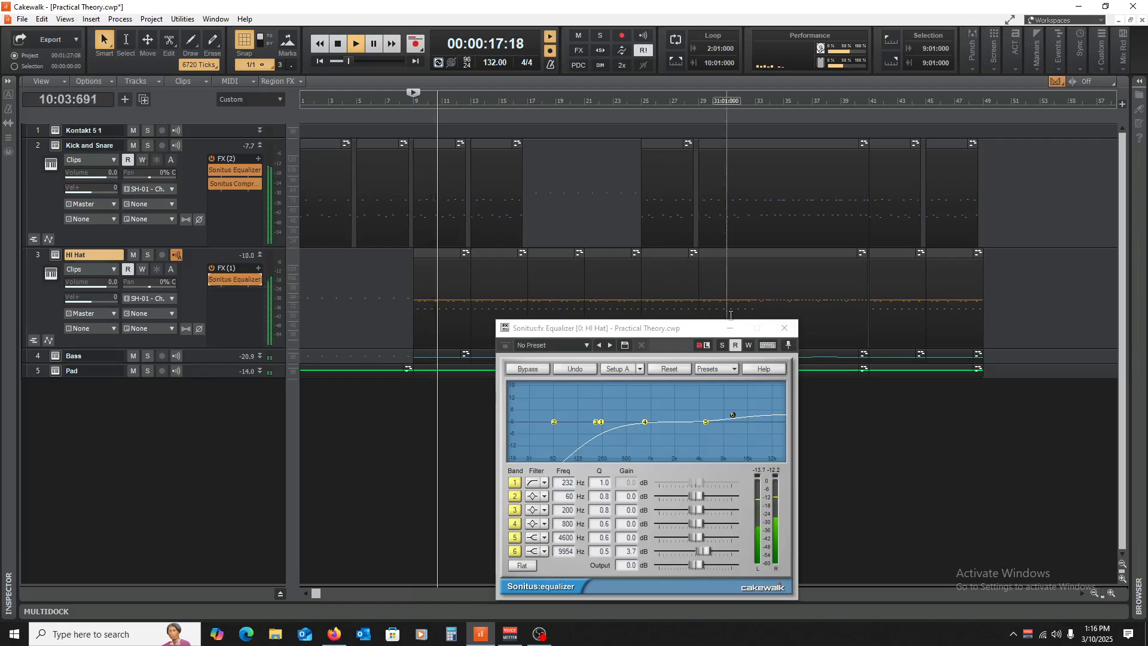
click(784, 327)
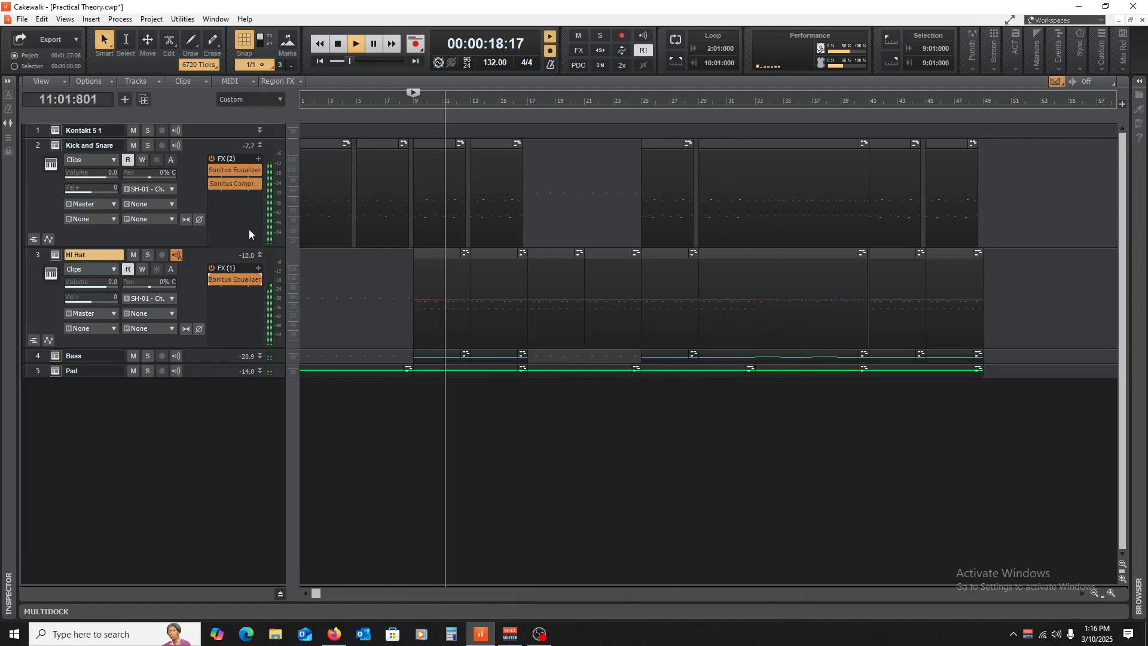
- Collapse the Kick and Snare and Hi Hat tracks, expand the Bass track and insert a Sonitus Compressor on it
click(259, 146)
click(259, 159)
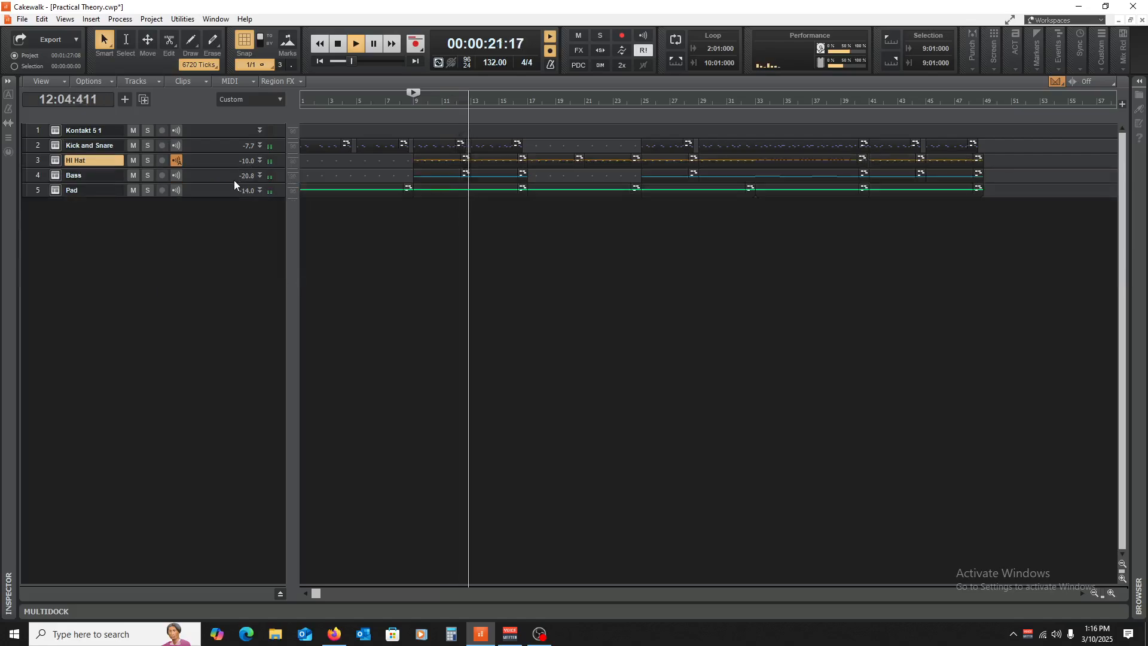
click(259, 176)
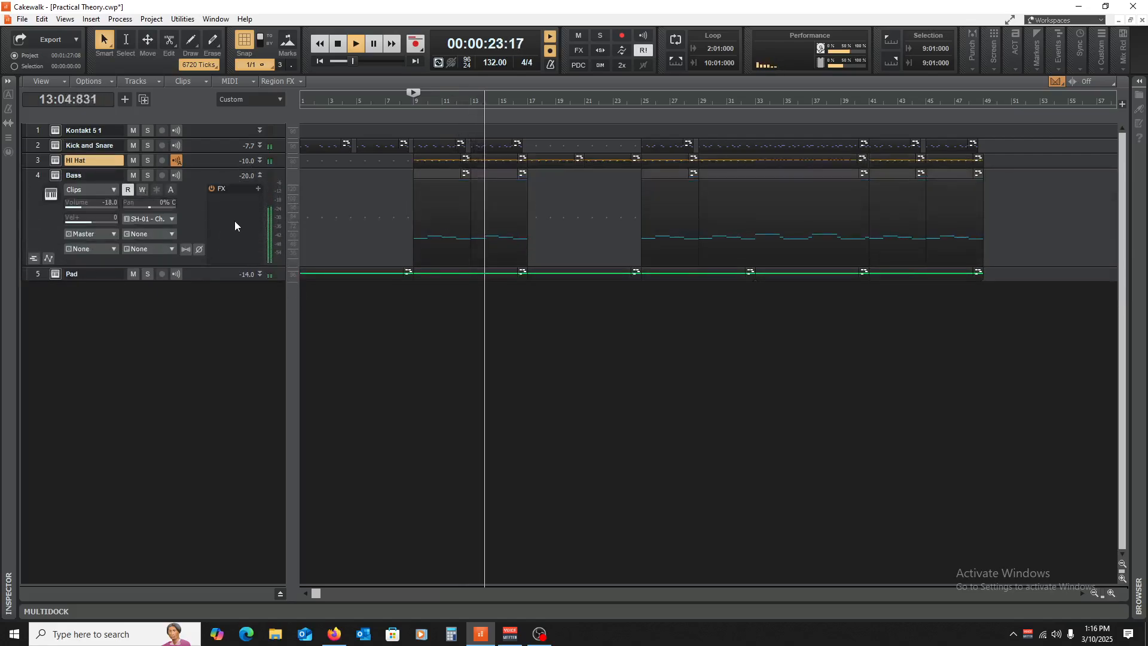
key(space)
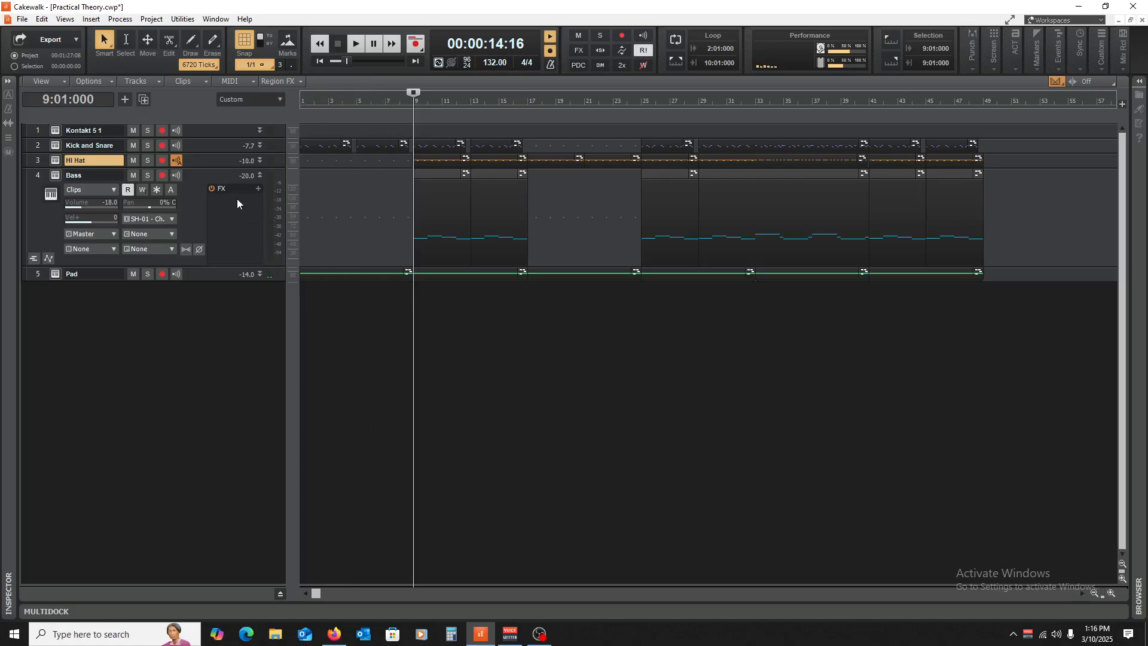
right_click(237, 203)
mouse_move(383, 225)
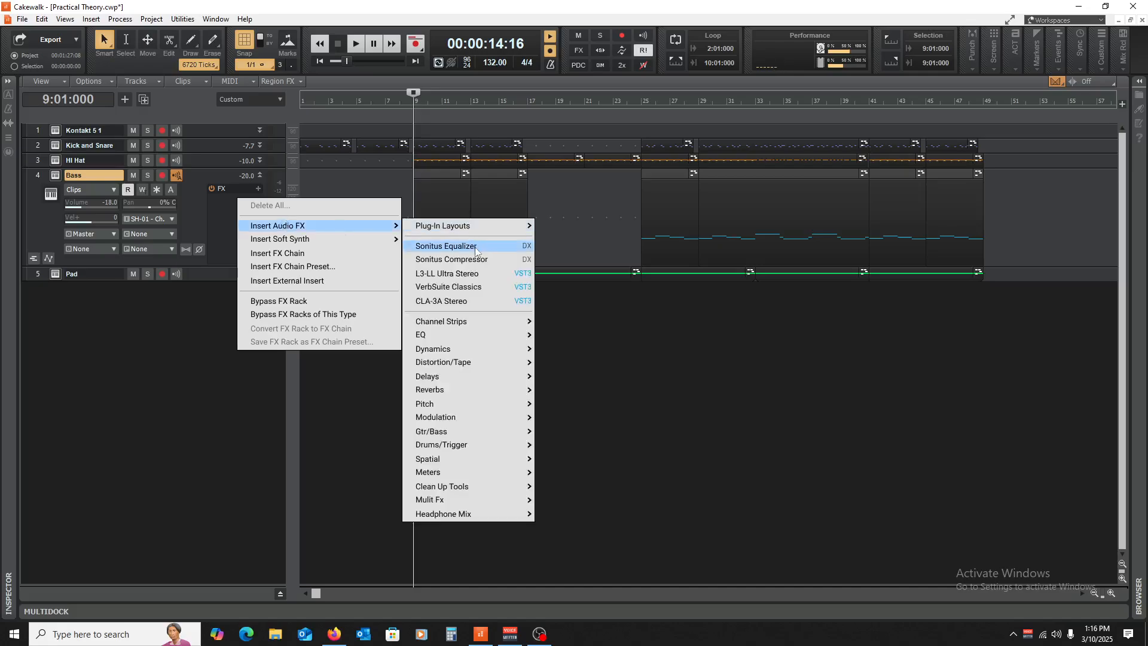
click(472, 259)
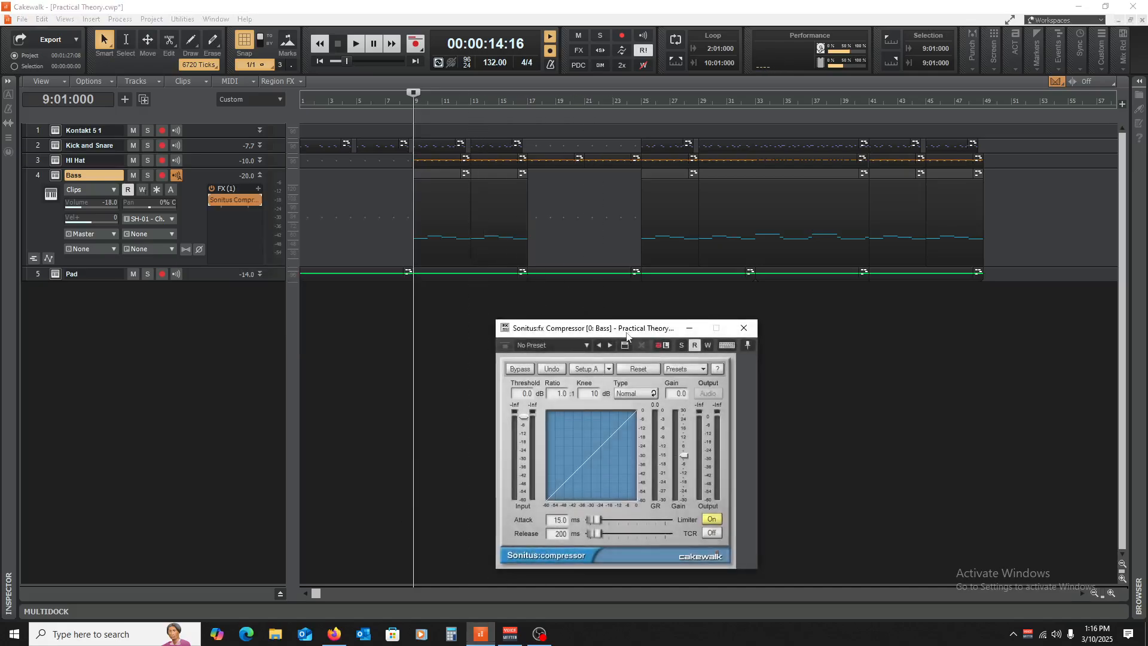
- Set the Bass compressor to ratio 3.0:1, attack 8.0 ms, threshold -7.8 dB and gain 1.5 dB, checking during playback, and close its window
drag(627, 336, 551, 246)
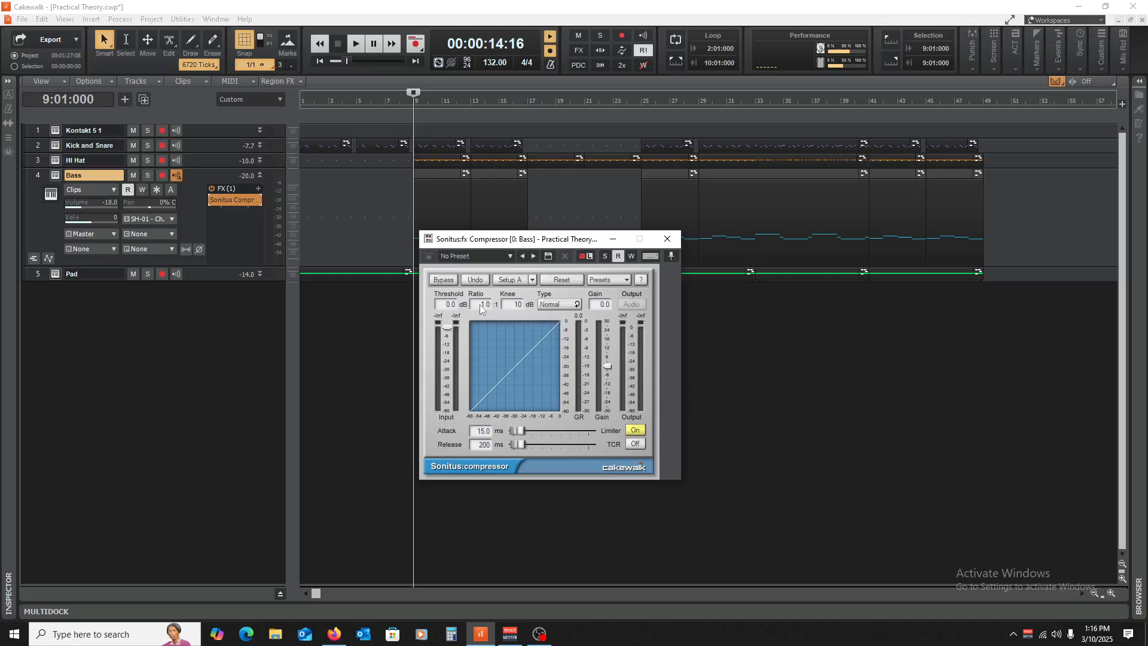
drag(496, 318, 502, 294)
key(space)
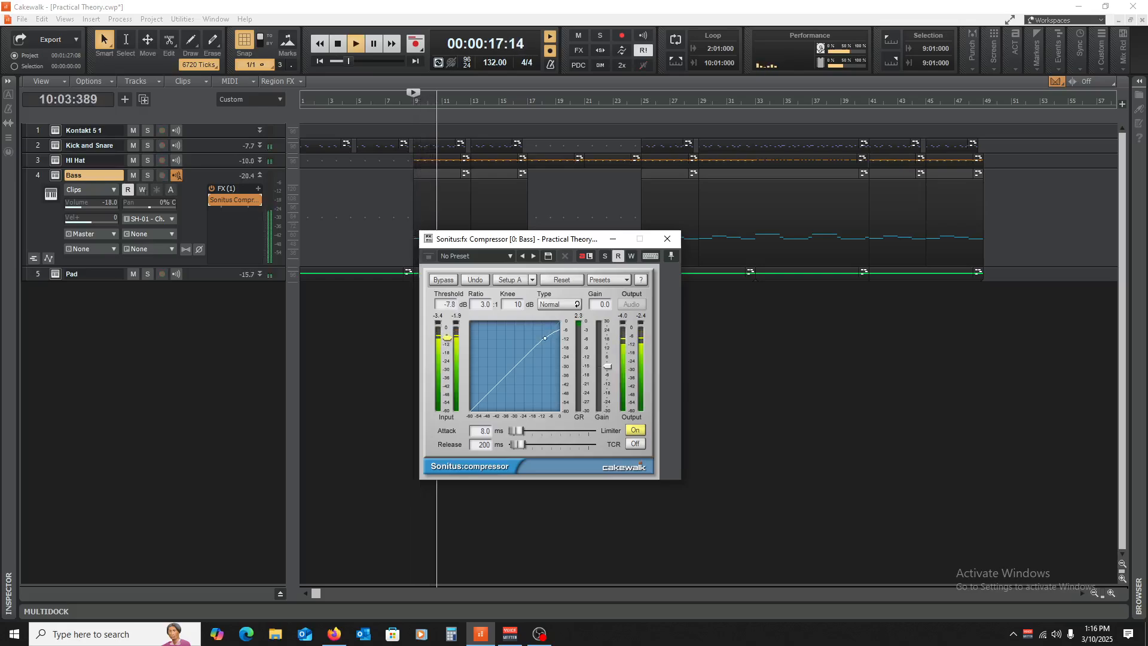
drag(609, 366, 608, 363)
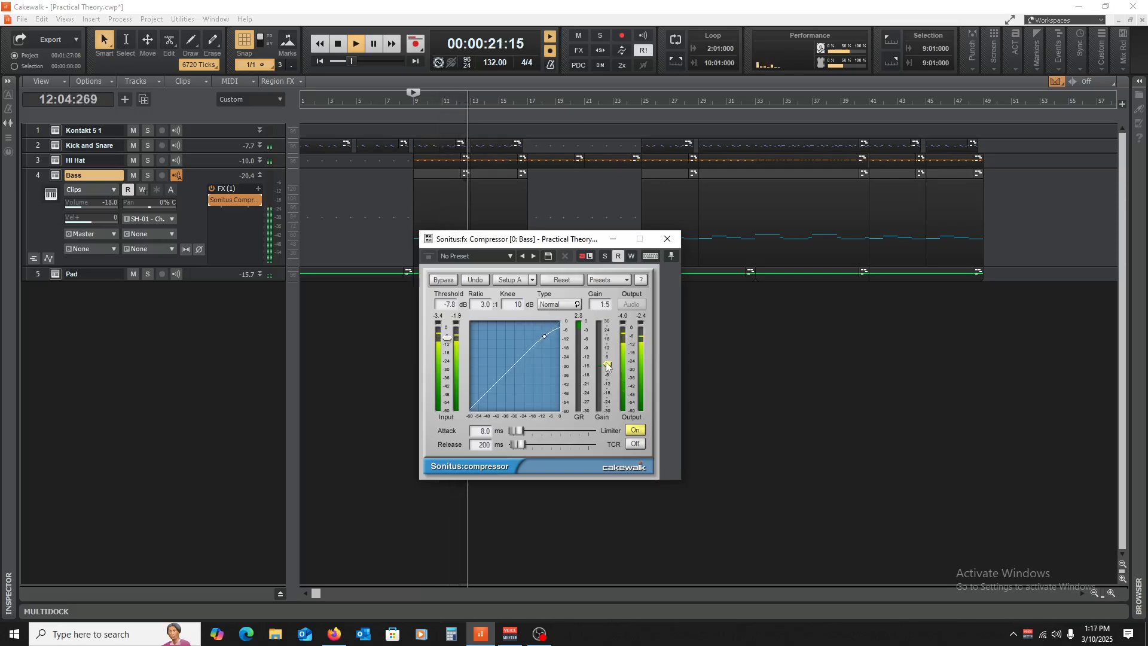
click(665, 237)
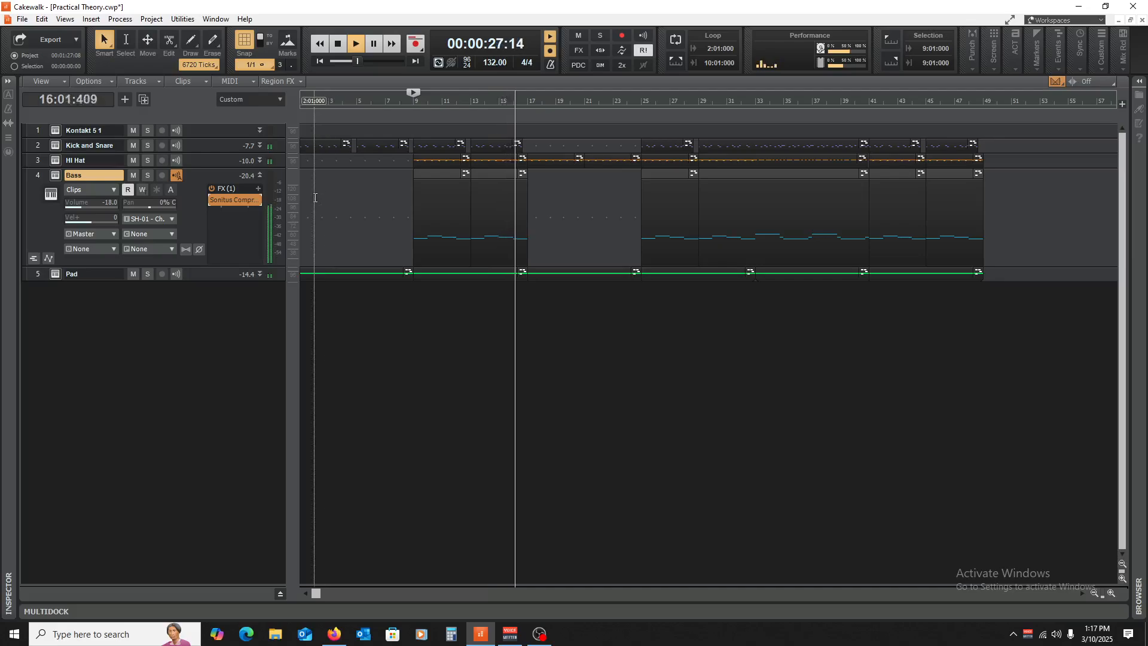
- Stop playback, insert a Sonitus Equalizer on the Bass track and move it ahead of the compressor
key(space)
right_click(257, 203)
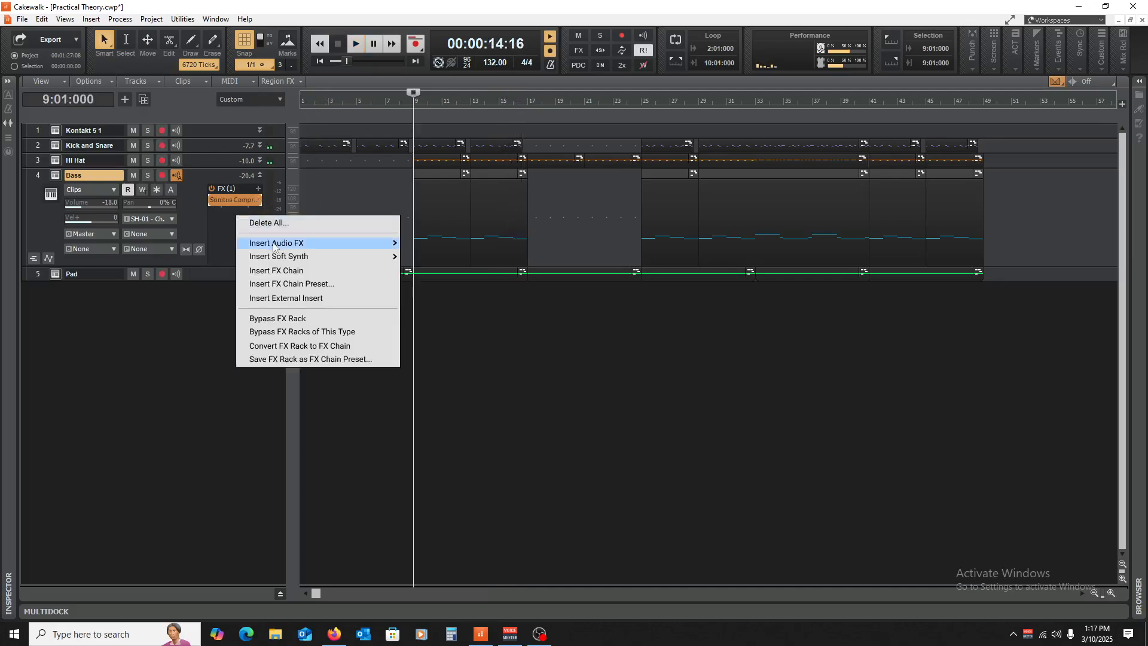
mouse_move(276, 243)
click(461, 276)
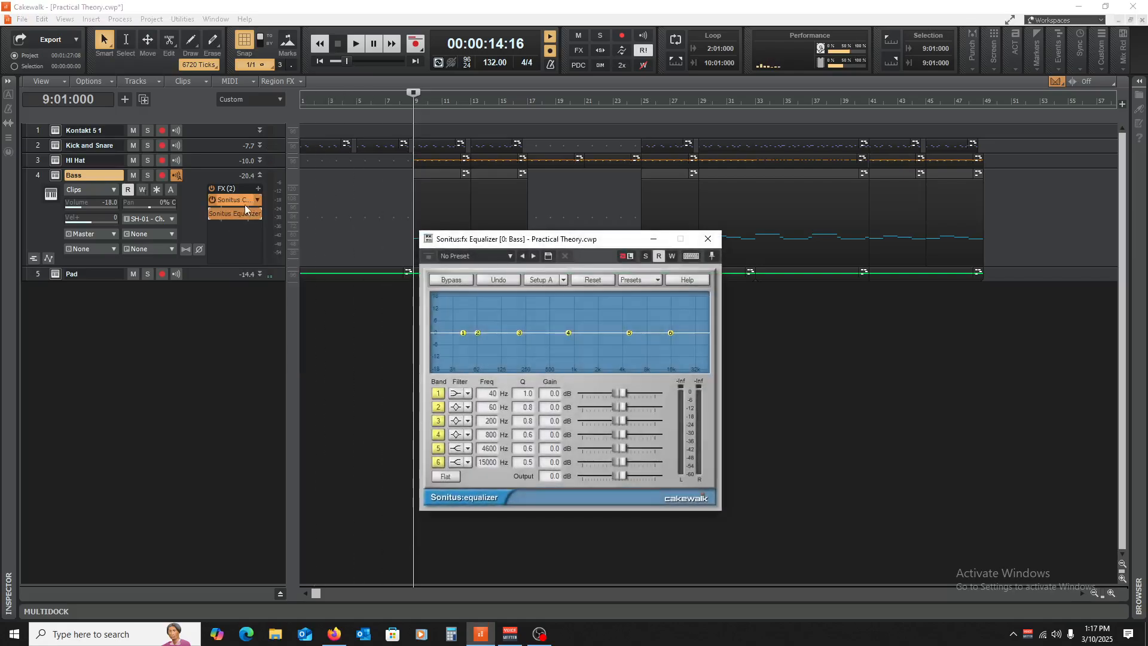
drag(244, 215, 243, 194)
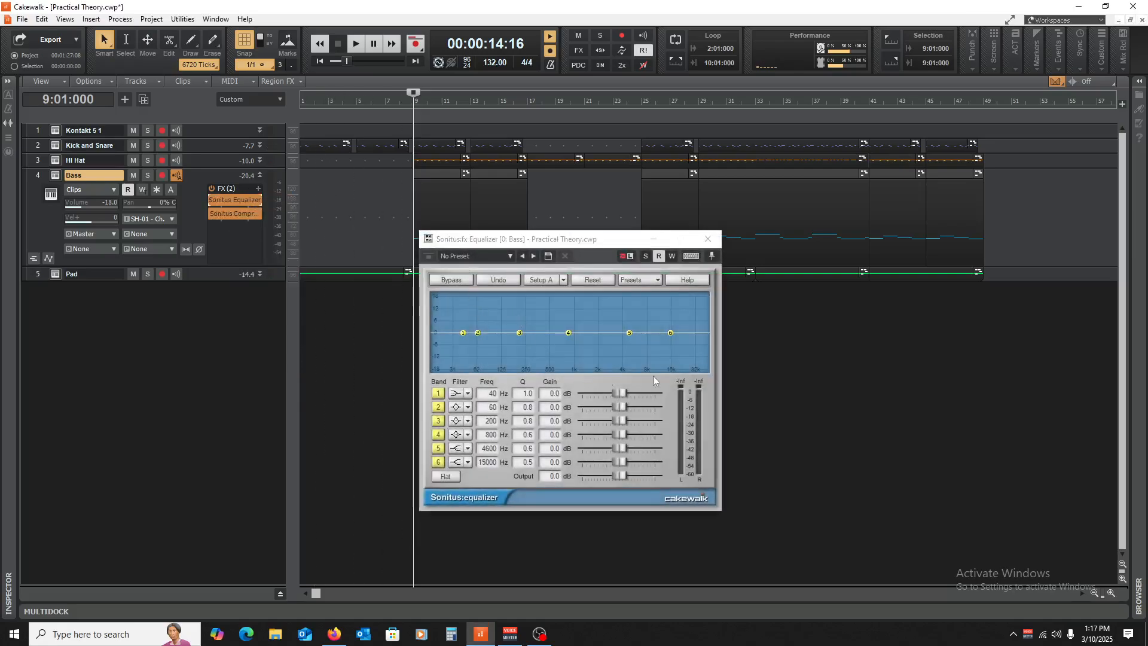
- Set the Bass equalizer's band 4 to 2564 Hz, Q 1.8 and 4.9 dB gain, audition it and close its window
drag(568, 333, 574, 331)
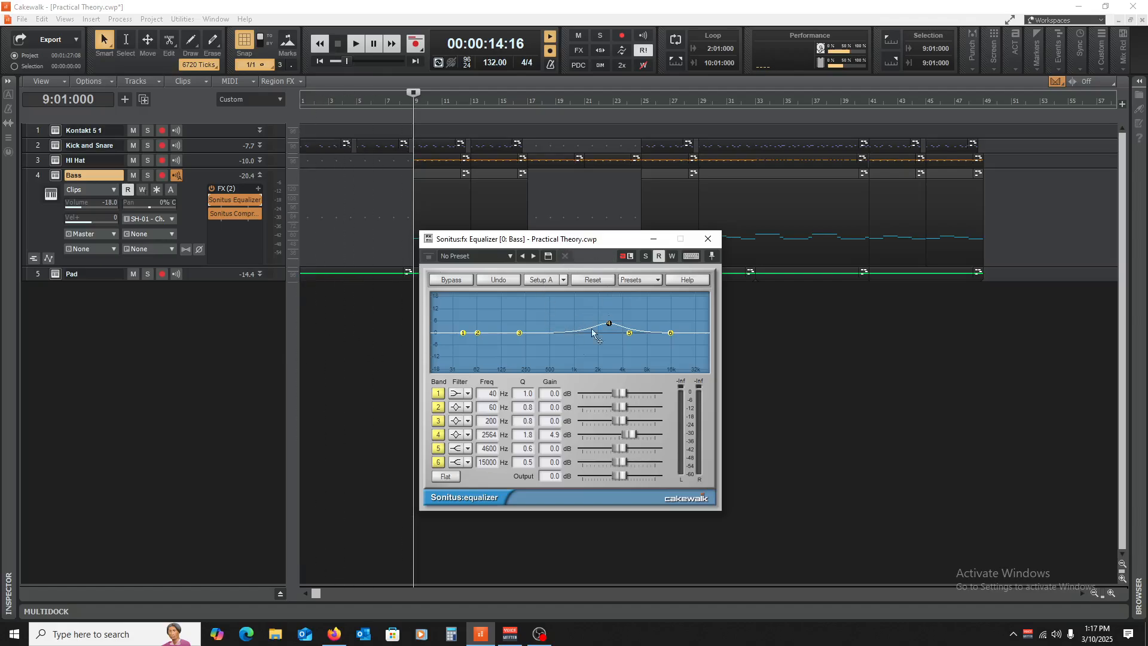
key(space)
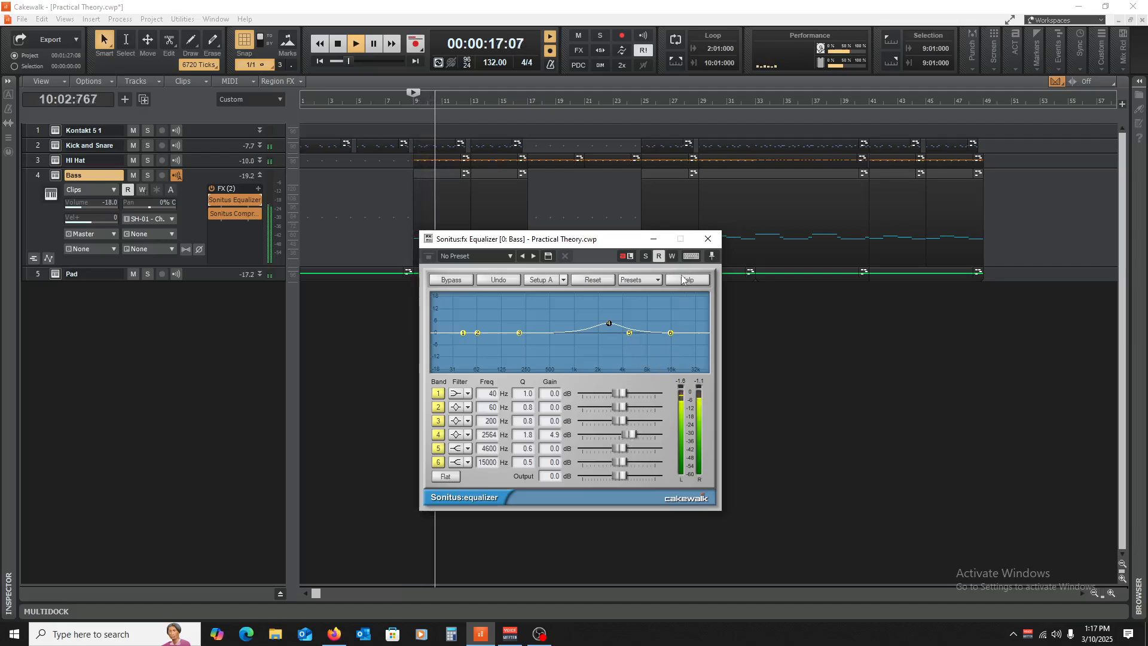
click(706, 241)
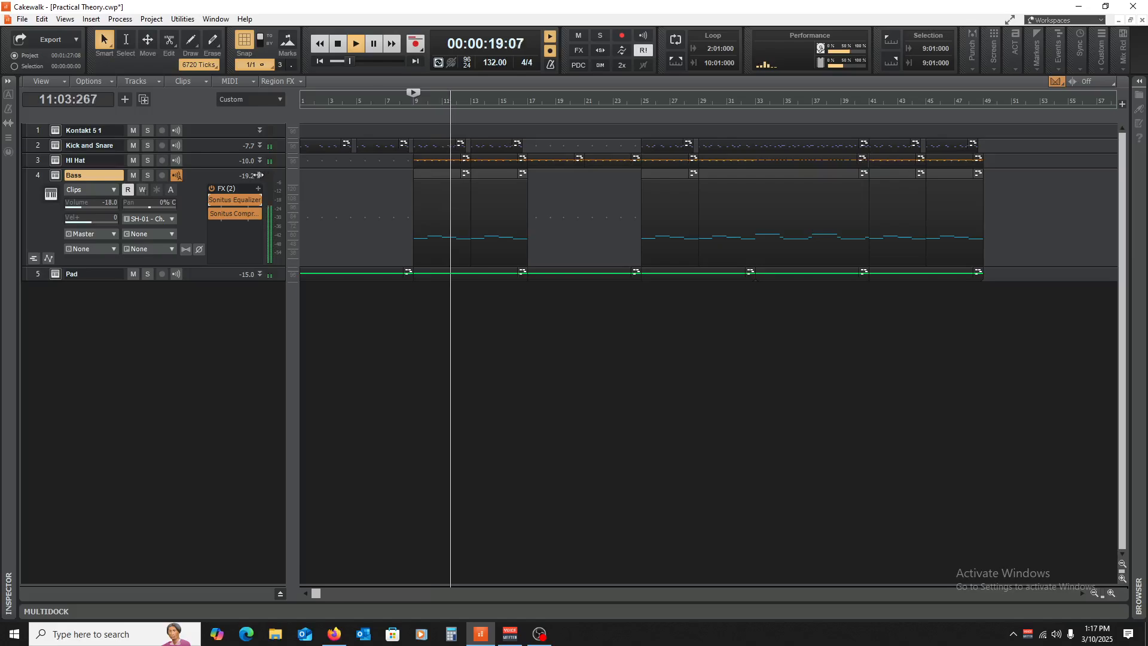
- Collapse the Bass track, expand the Pad track, stop playback and insert a Sonitus Equalizer on the Pad
mouse_move(217, 267)
mouse_down()
mouse_move(217, 188)
mouse_move(210, 281)
mouse_up()
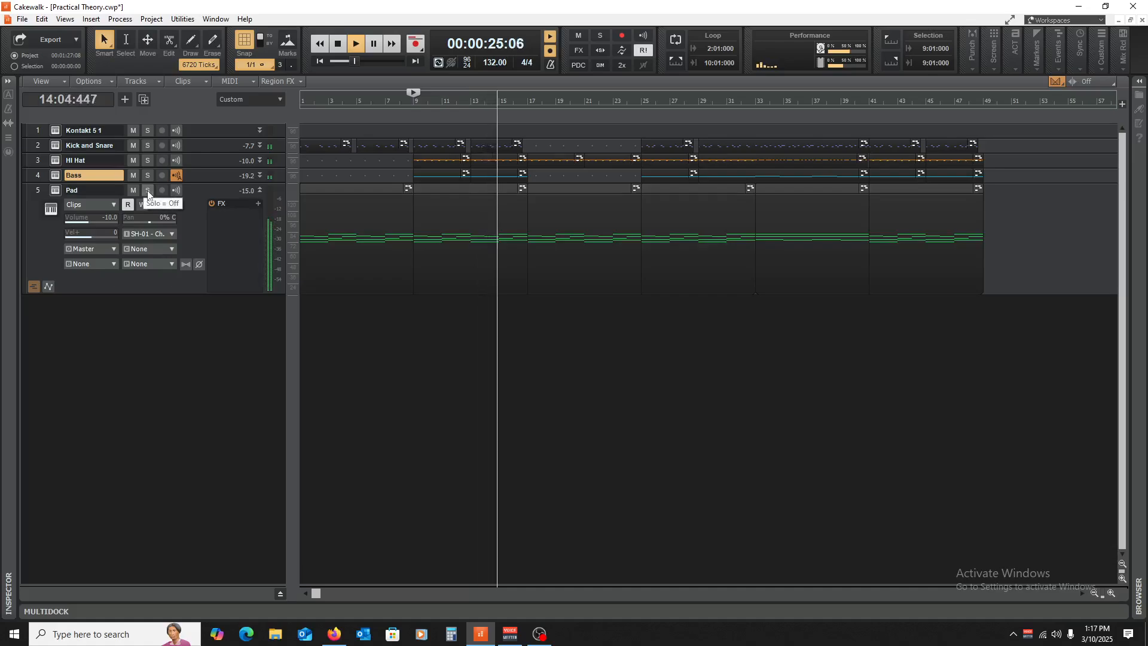
key(space)
right_click(239, 218)
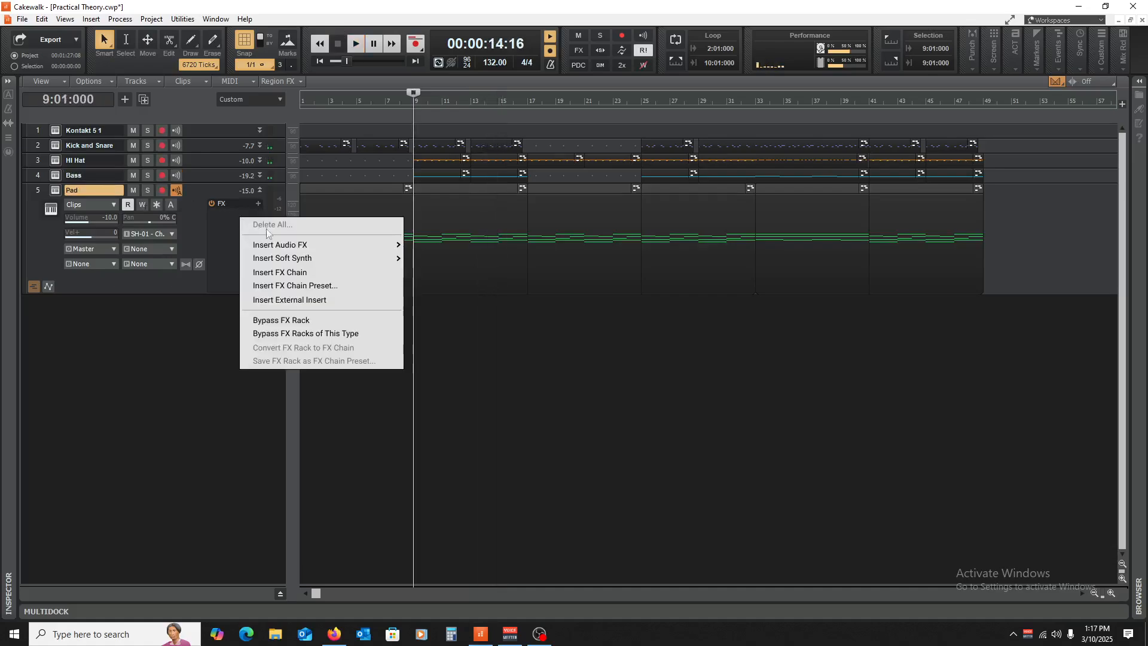
mouse_move(283, 245)
click(467, 267)
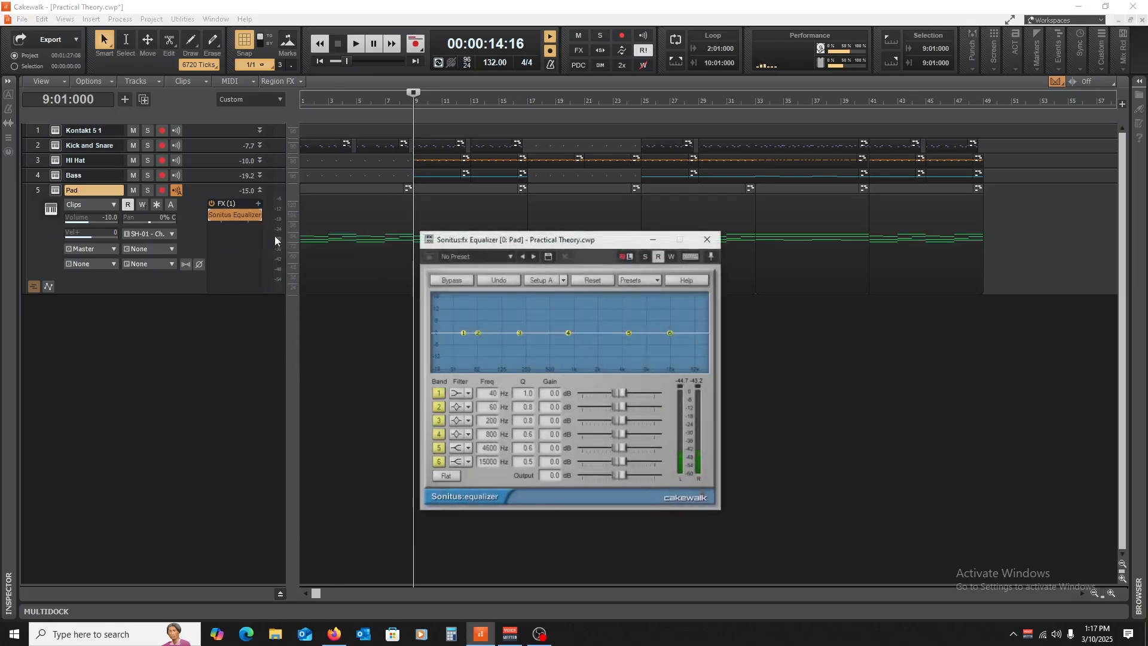
- Set band 1 of the Pad equalizer to a Highpass filter at 100 Hz and close its window
click(469, 394)
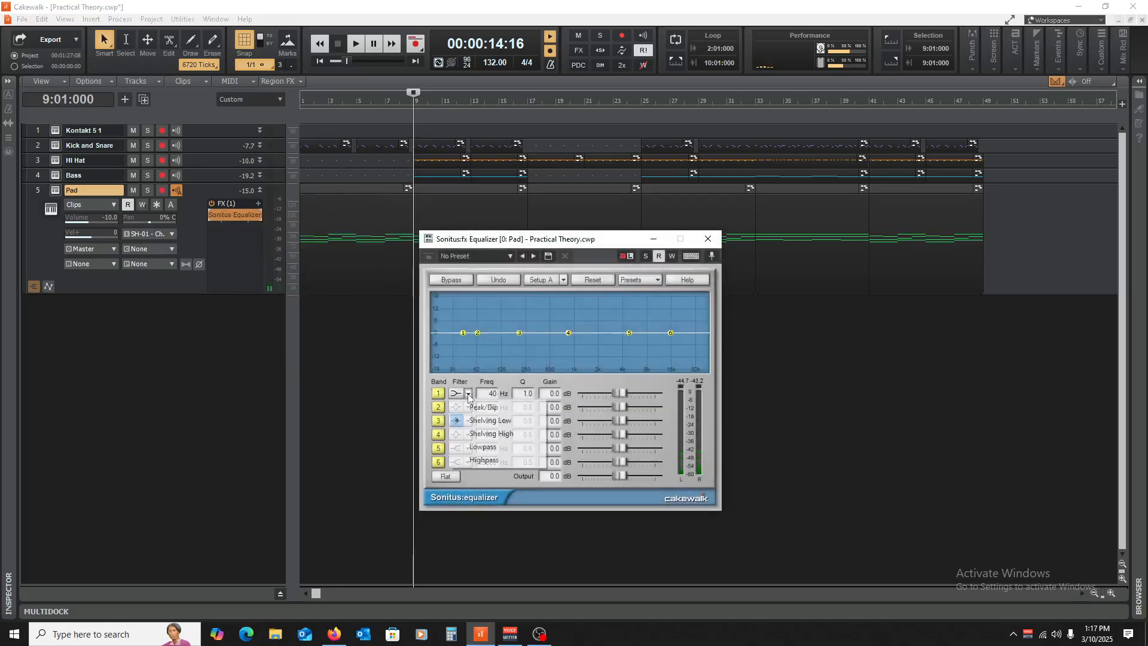
click(498, 447)
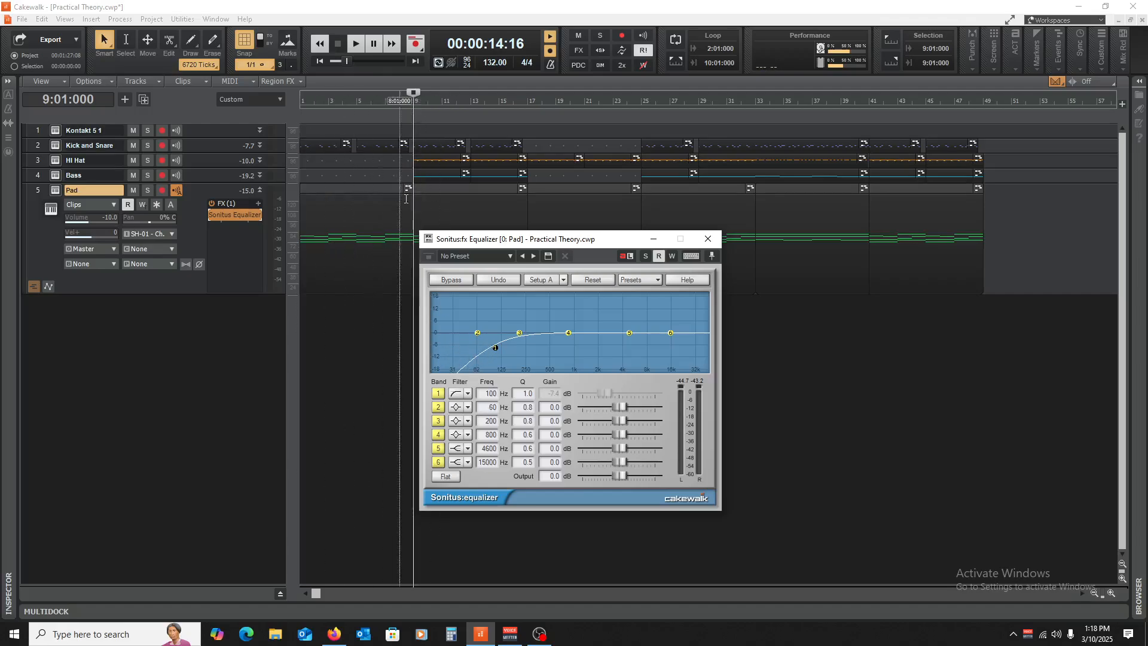
click(706, 240)
- Audition the mix from measure 9, collapse the Pad track and stop playback
key(space)
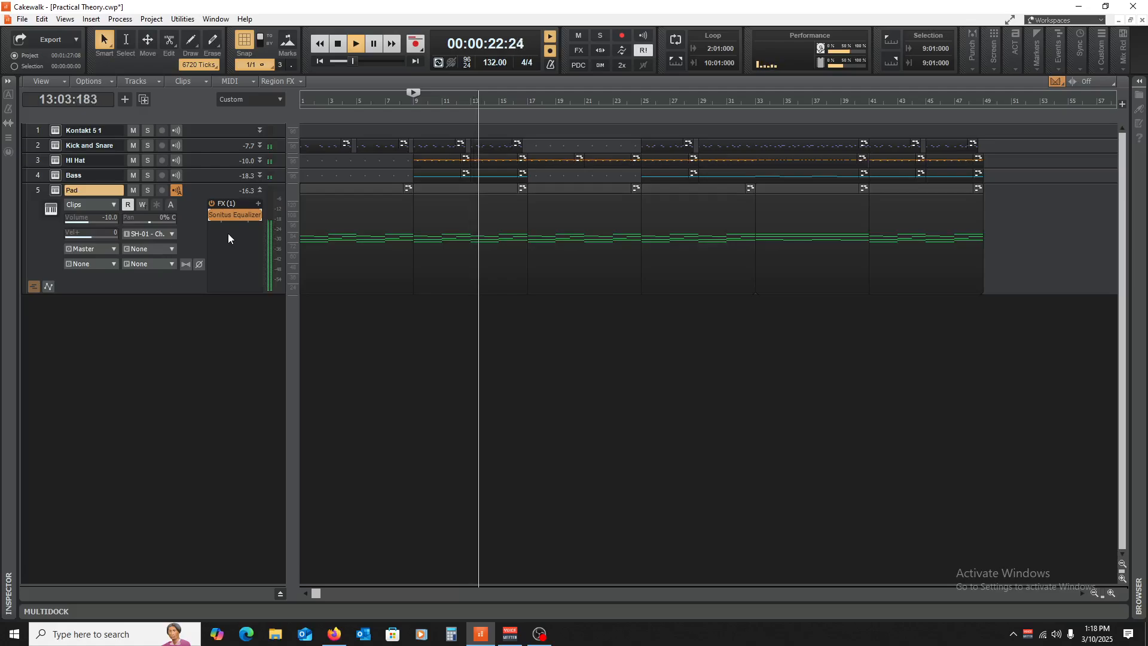
click(260, 190)
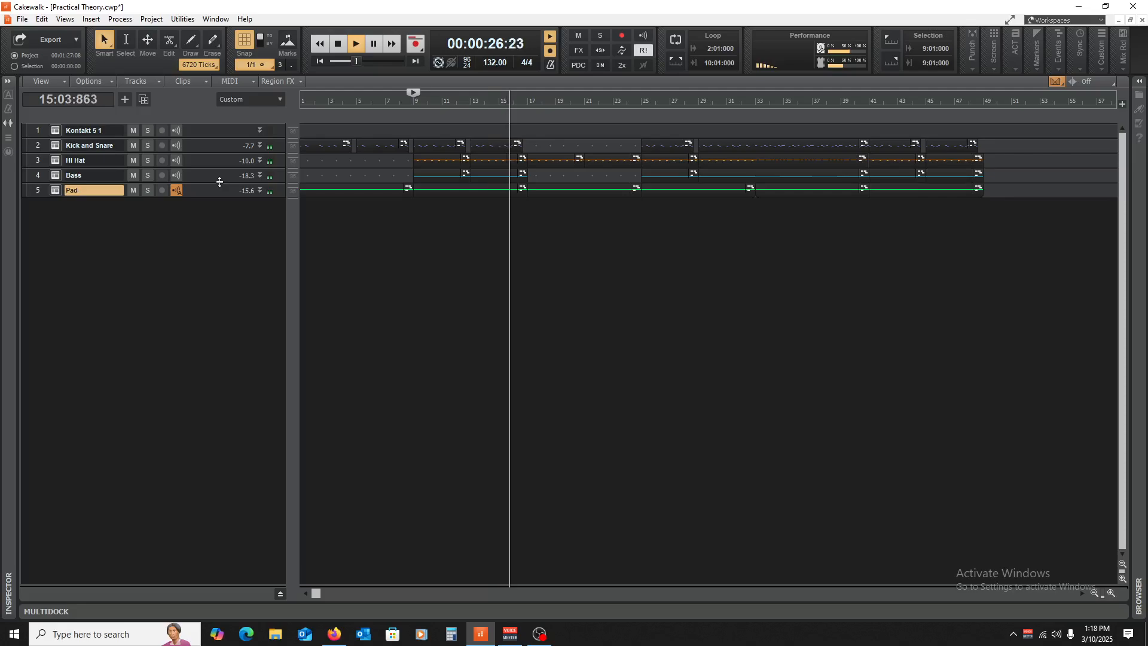
key(space)
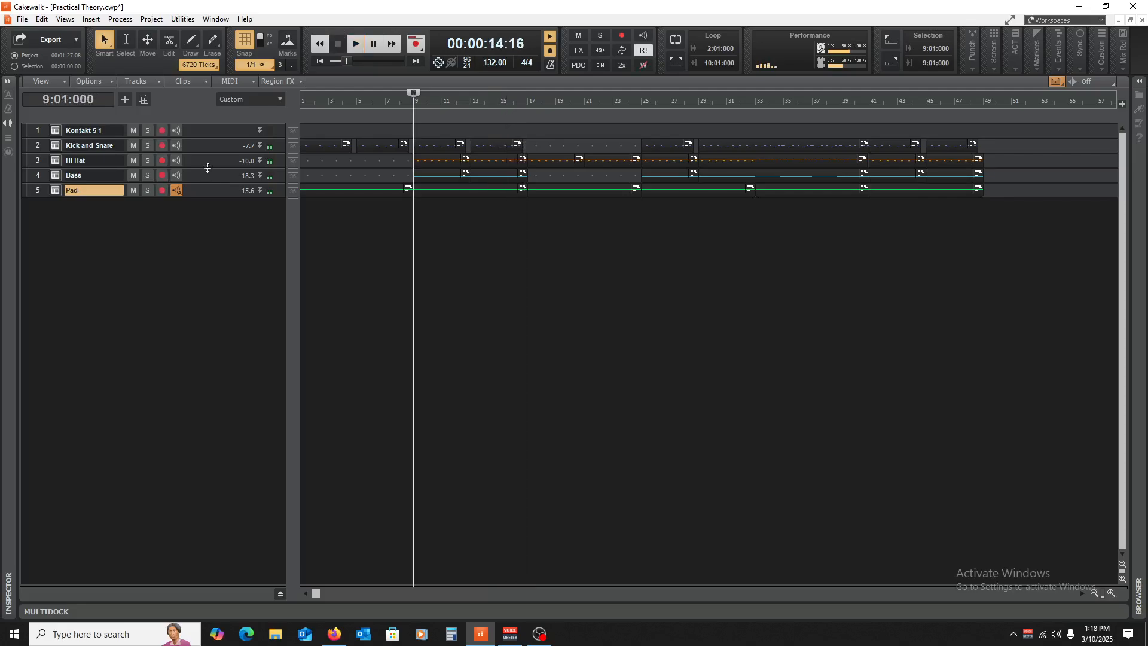
- Bypass all audio effects, play from measure 9, re-enable the effects during playback to compare the mixes, and stop
click(578, 52)
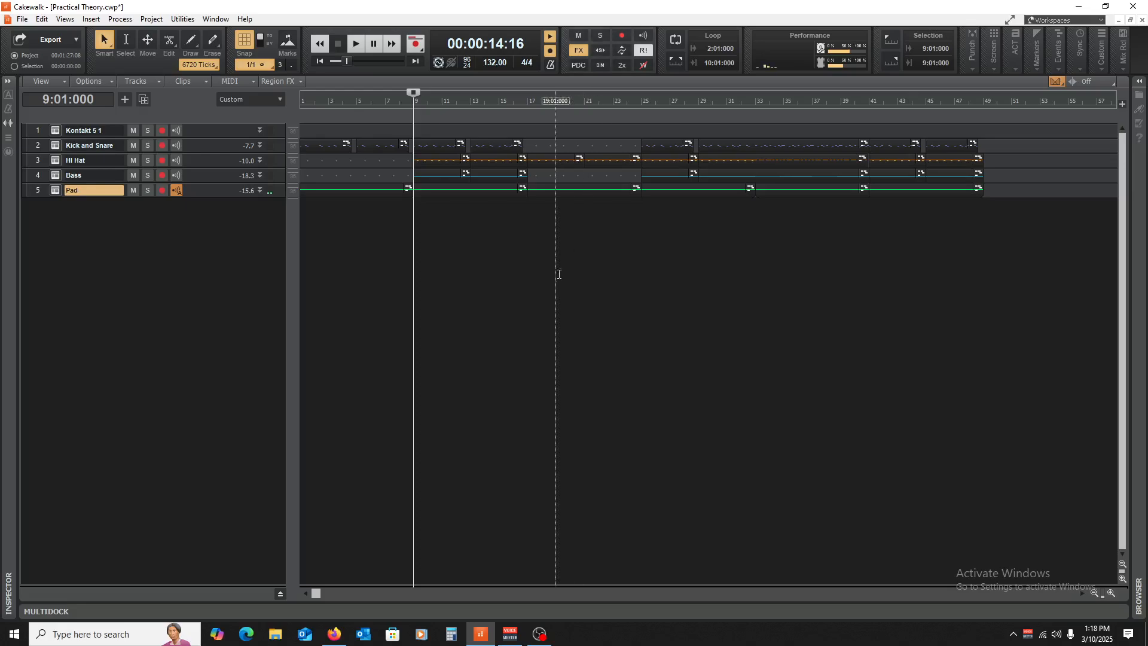
key(w)
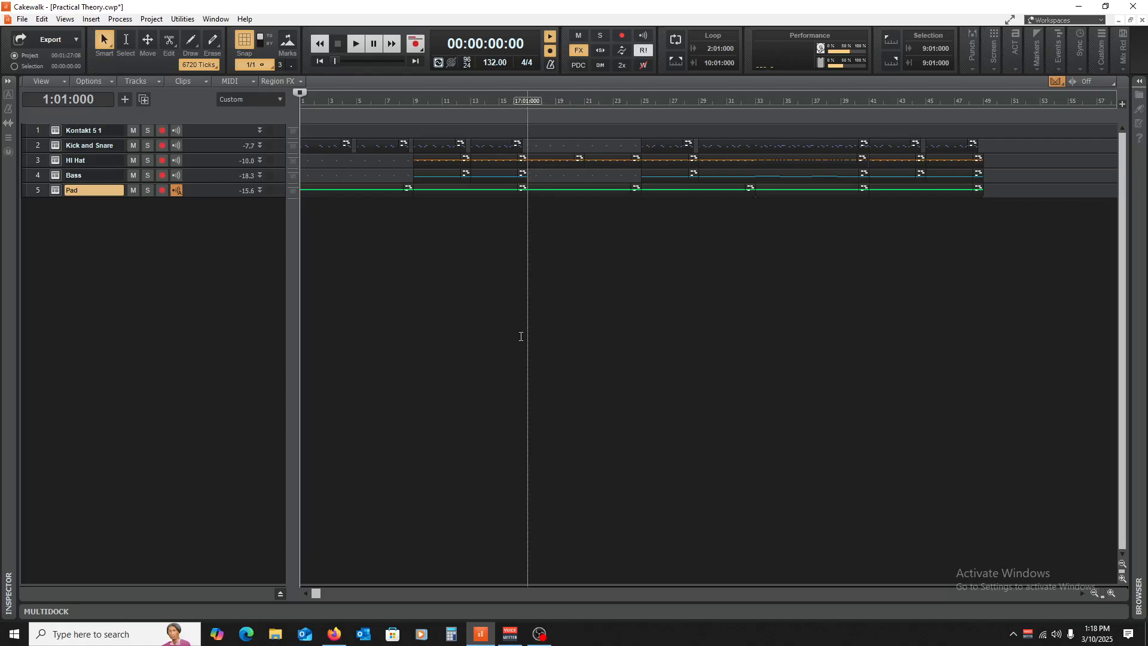
click(417, 314)
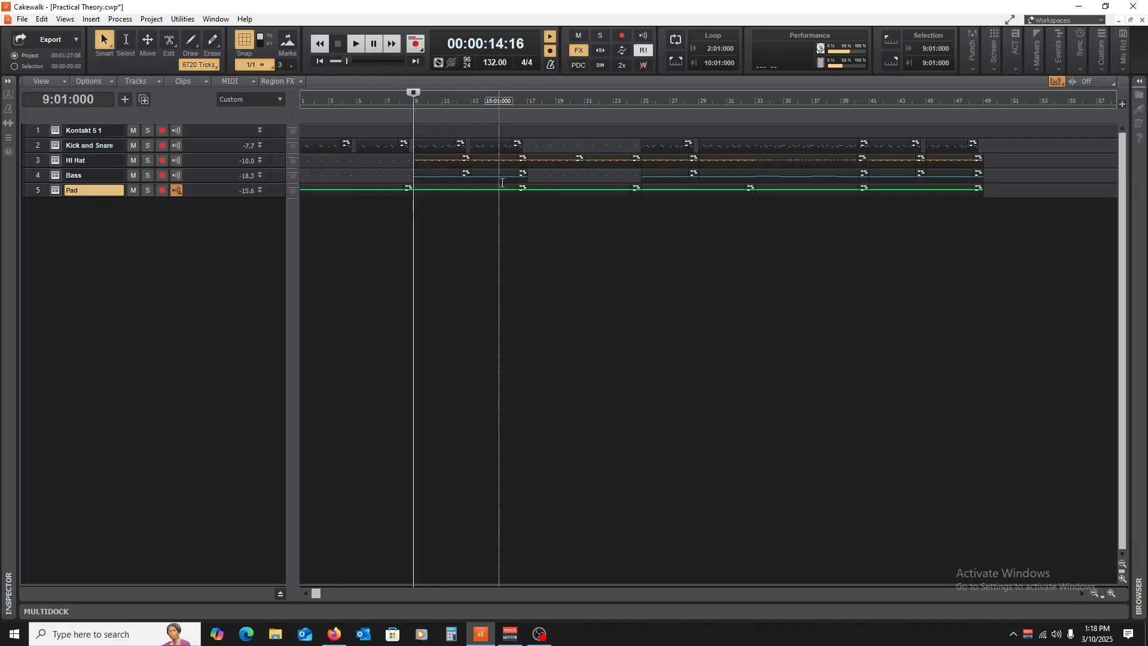
key(space)
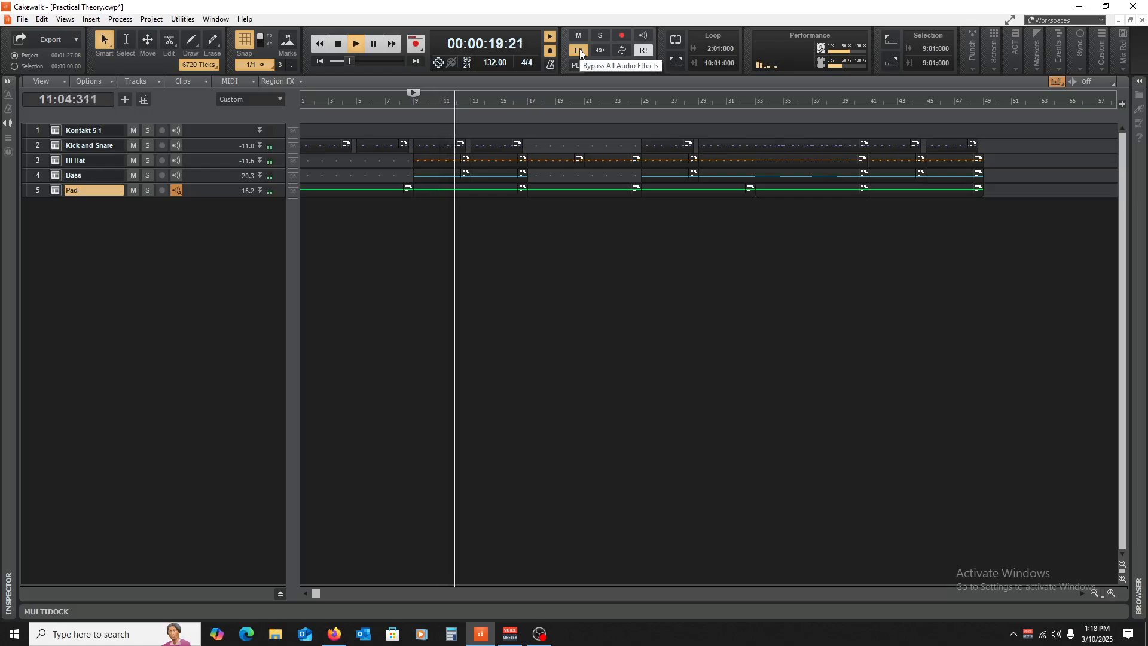
click(580, 50)
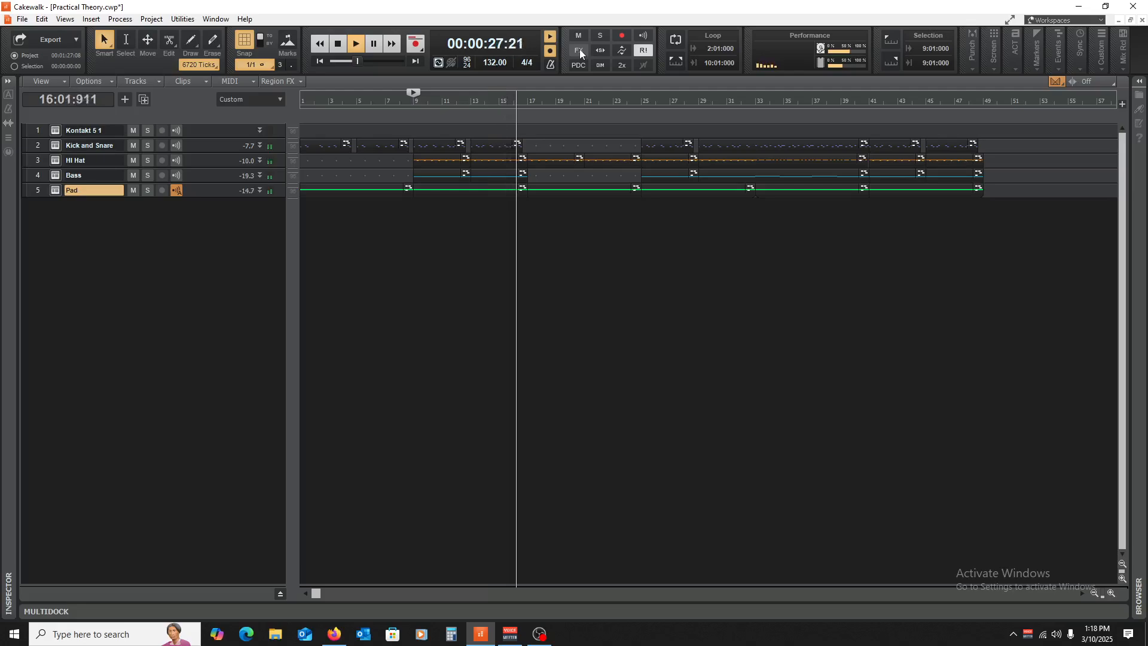
key(space)
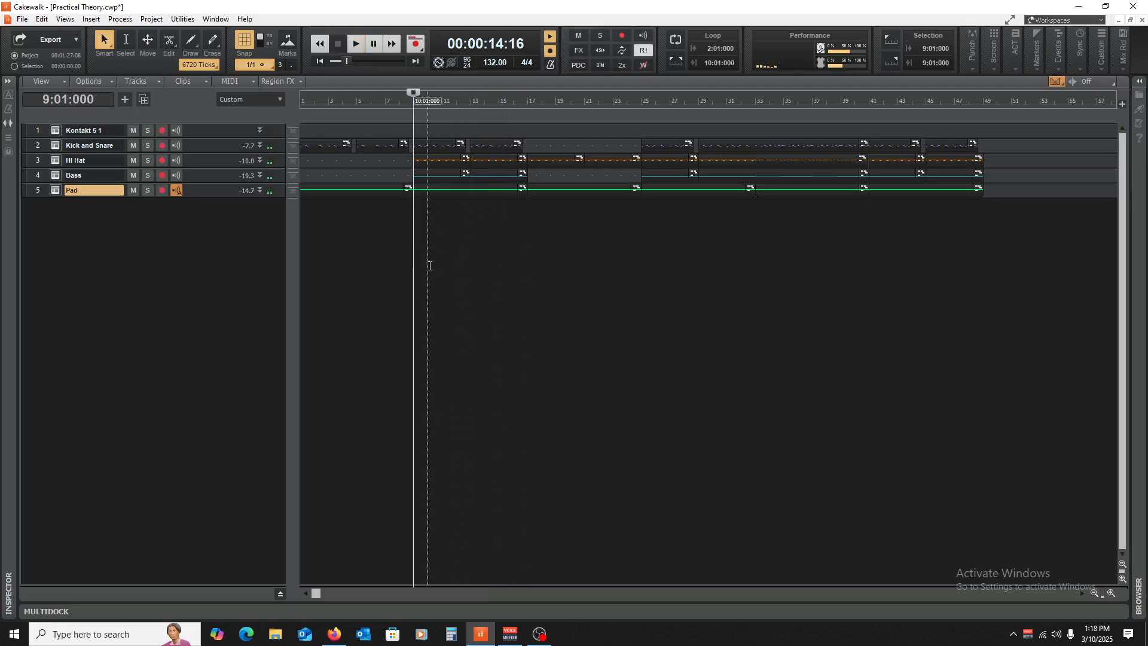
click(424, 269)
key(Home)
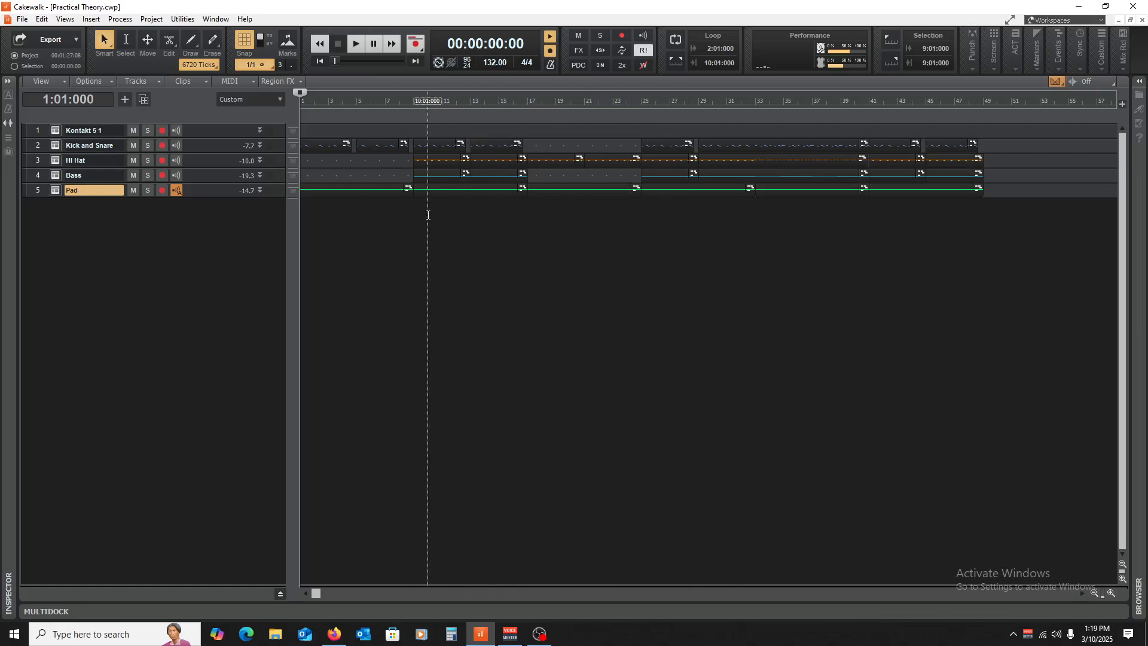
click(417, 171)
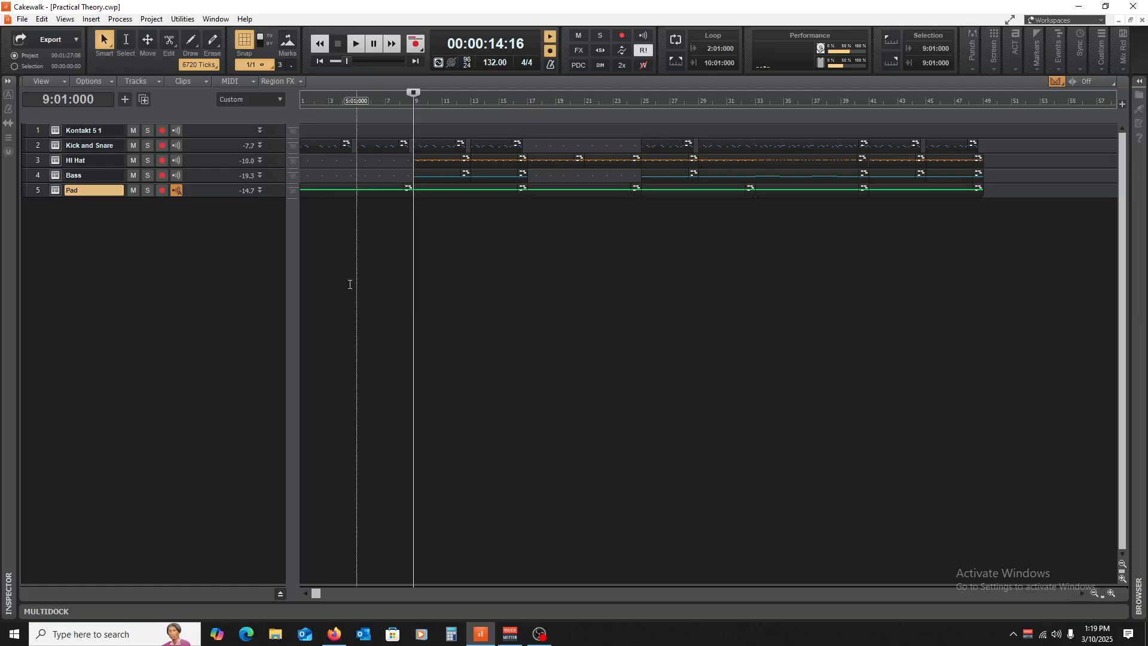
- Expand the Bass track, open its ANA 2 synth window to review the patch settings, close it and collapse the track
drag(211, 185, 211, 299)
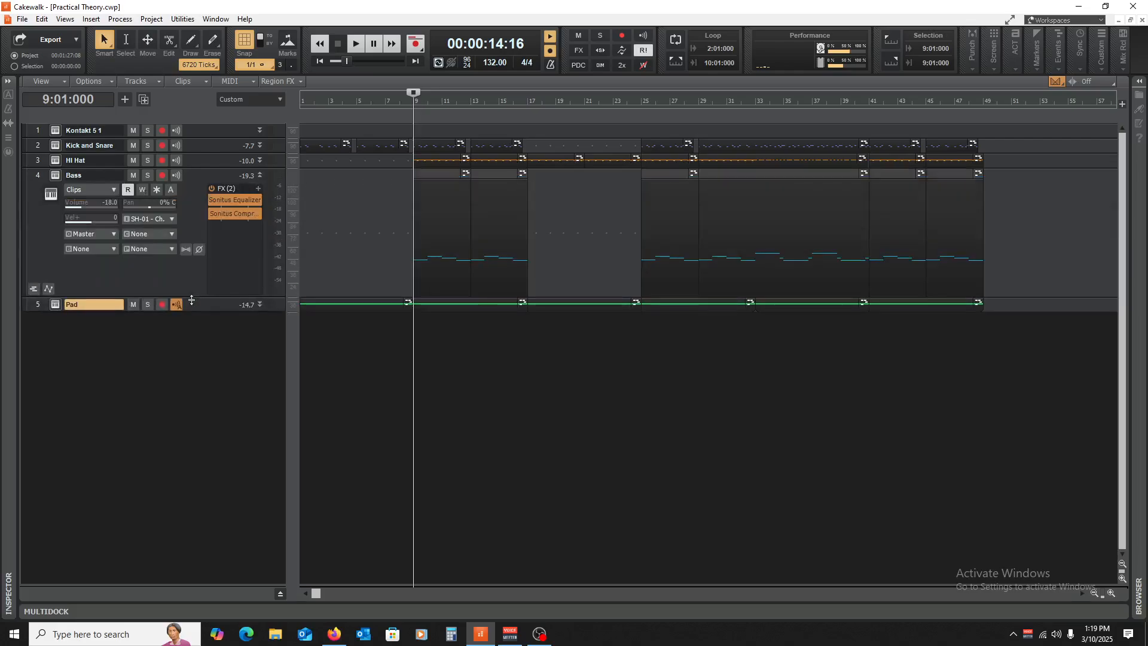
click(54, 176)
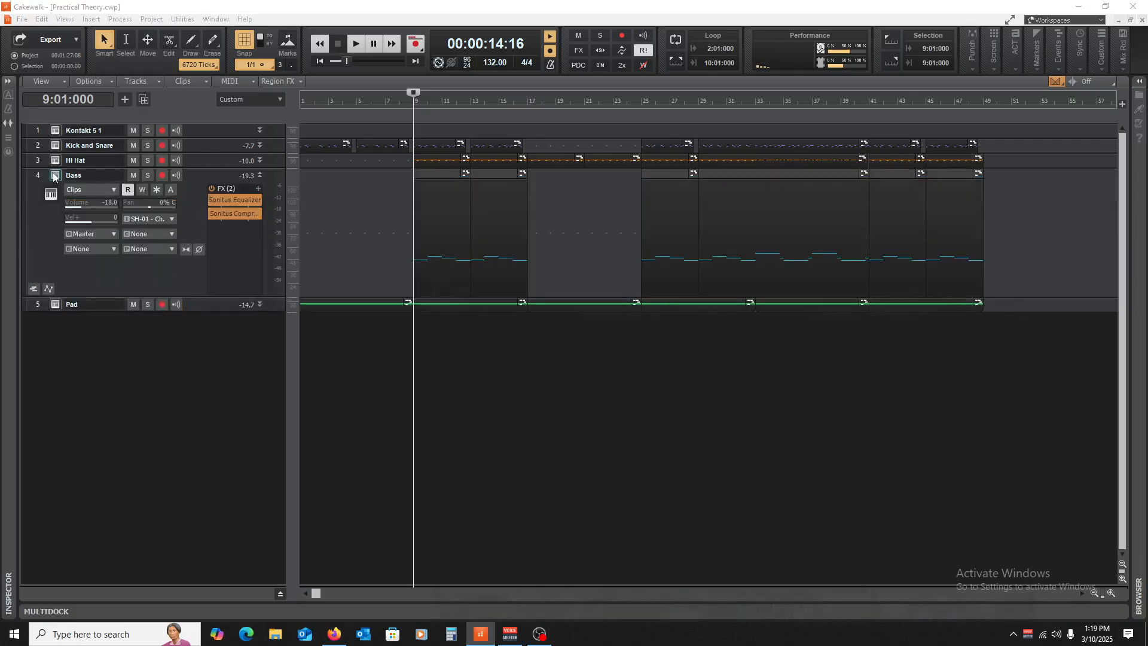
drag(769, 245, 662, 85)
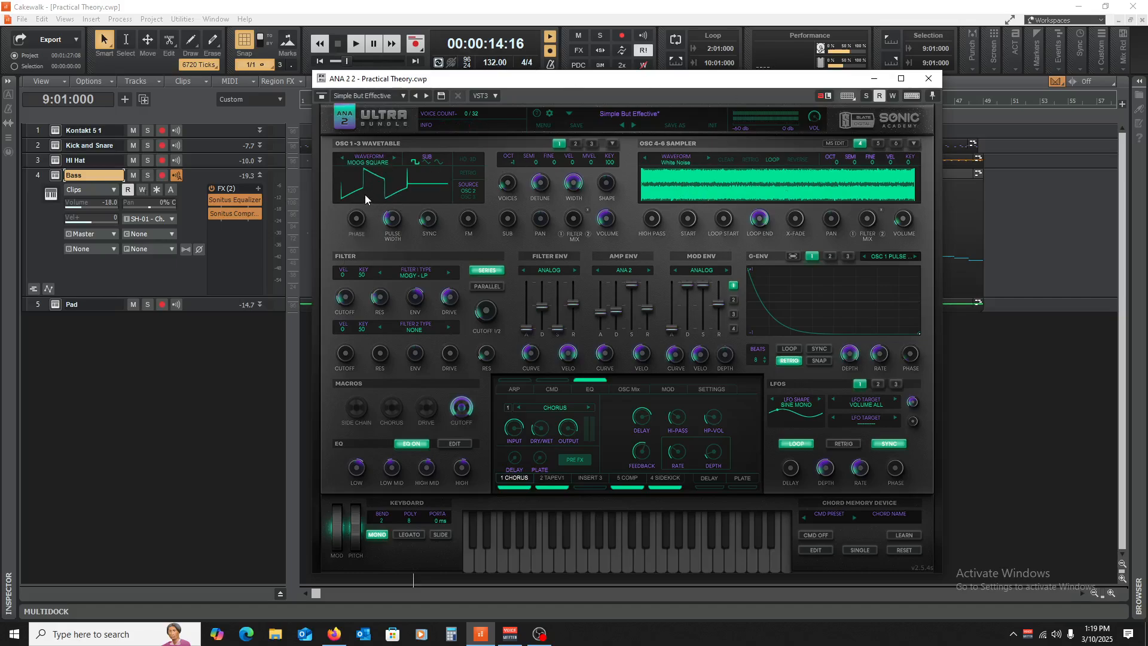
click(928, 80)
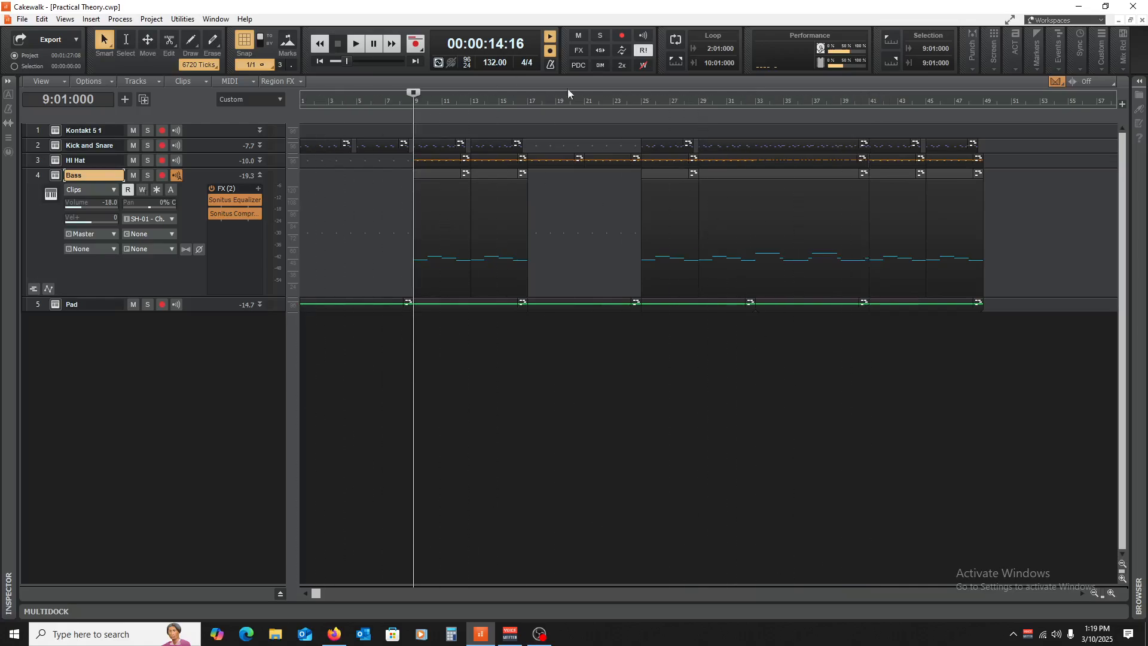
click(260, 175)
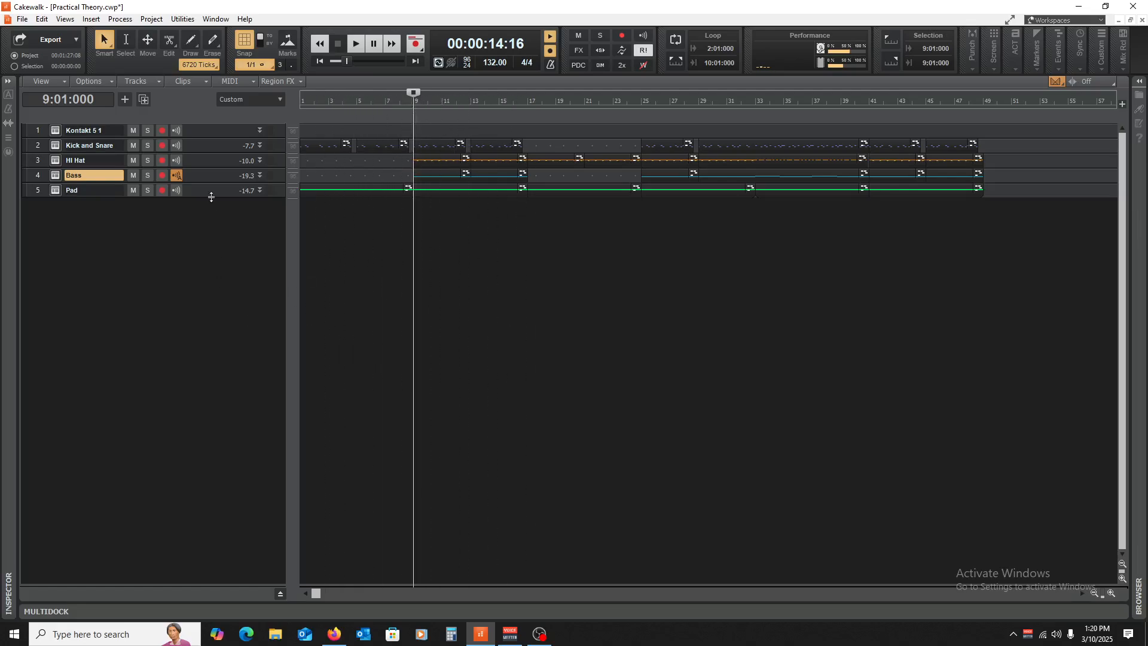
drag(210, 198, 199, 127)
- Insert an ANA 2 soft synth on a new track below the Pad
click(91, 19)
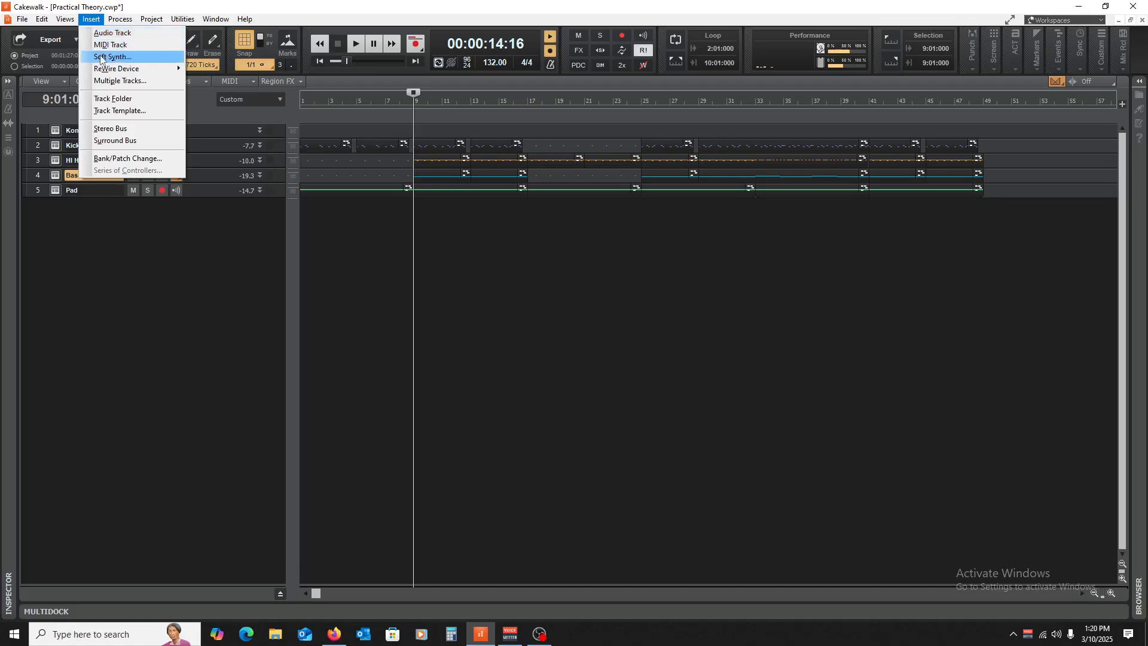
click(108, 57)
click(156, 82)
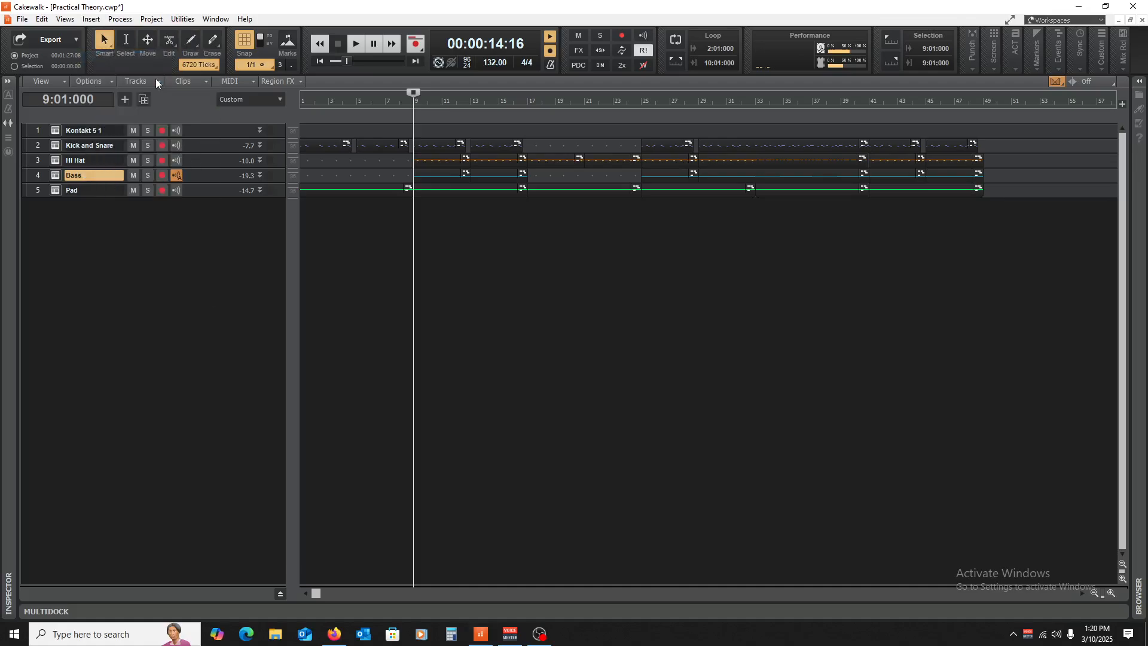
click(697, 209)
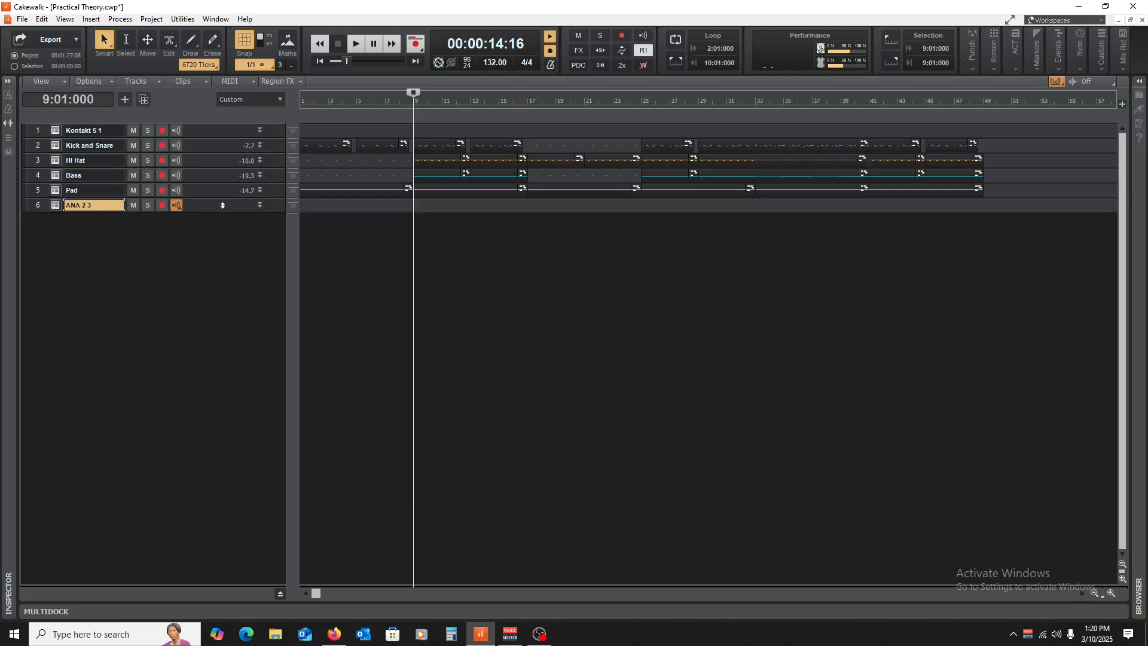
- Expand the new ANA 2 track and set its input to SH-01 MIDI channel 1 and its output to Master
double_click(210, 226)
click(172, 249)
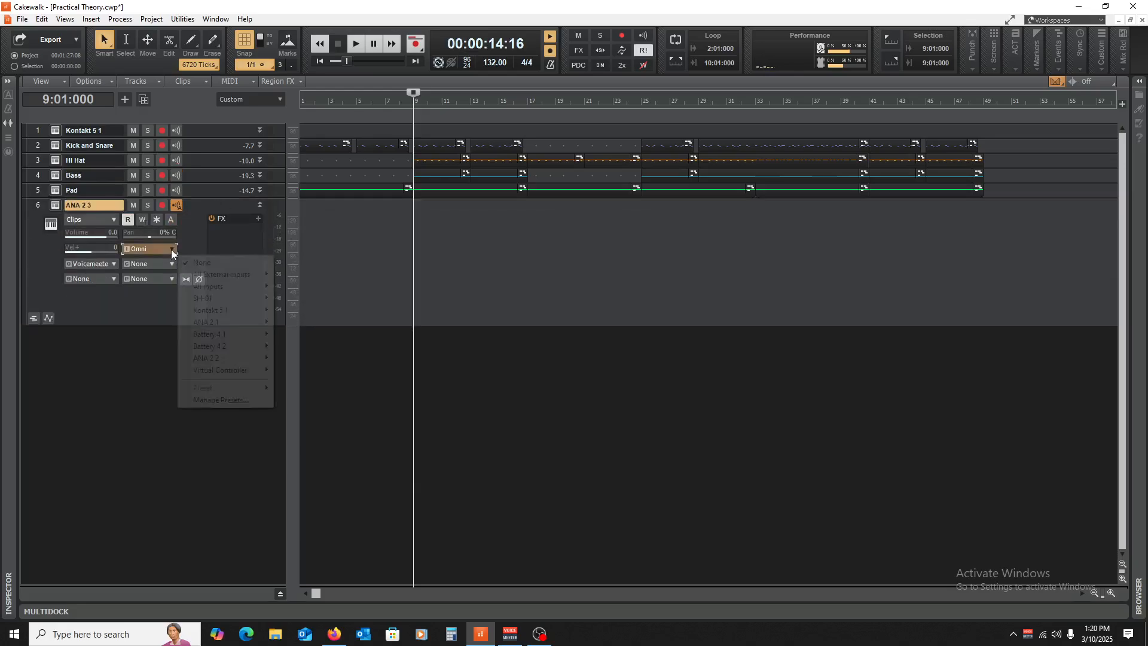
mouse_move(233, 302)
click(314, 310)
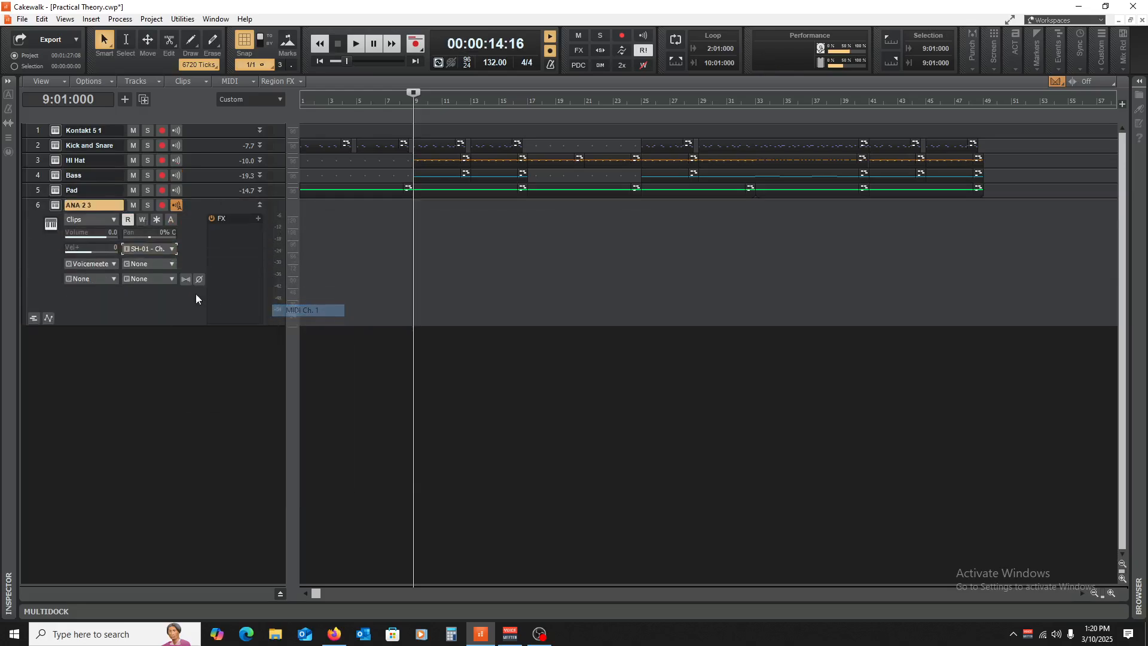
click(109, 265)
click(185, 445)
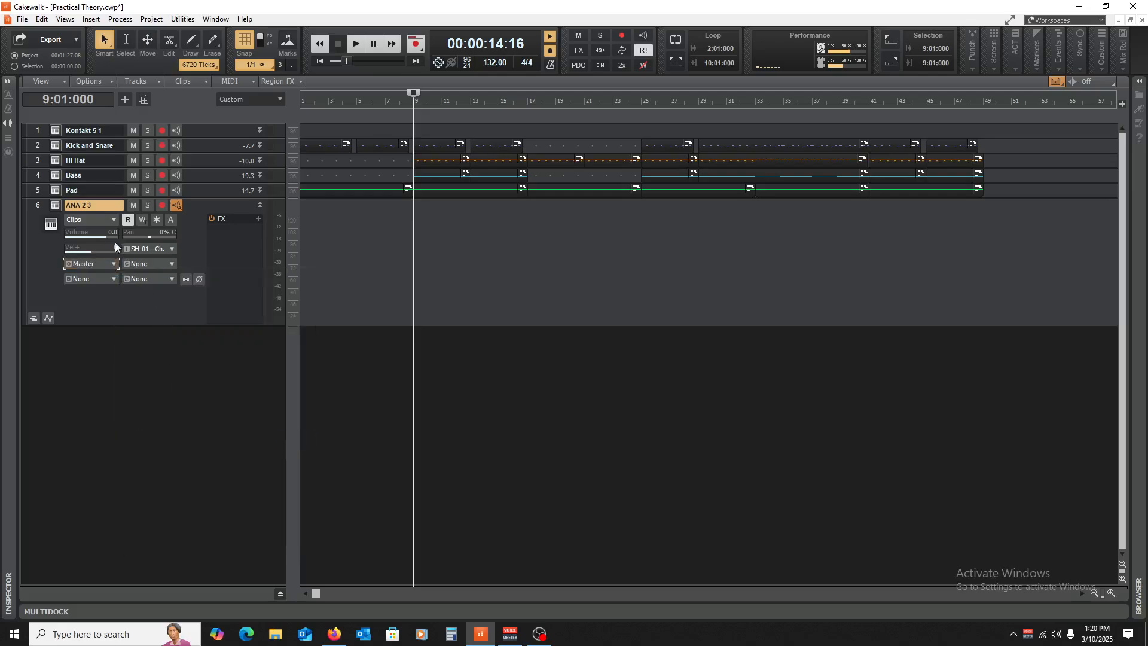
- Load the Alastrous preset from the Leads category of the new ANA 2 and lower the track's volume to -15.8
click(65, 206)
click(625, 113)
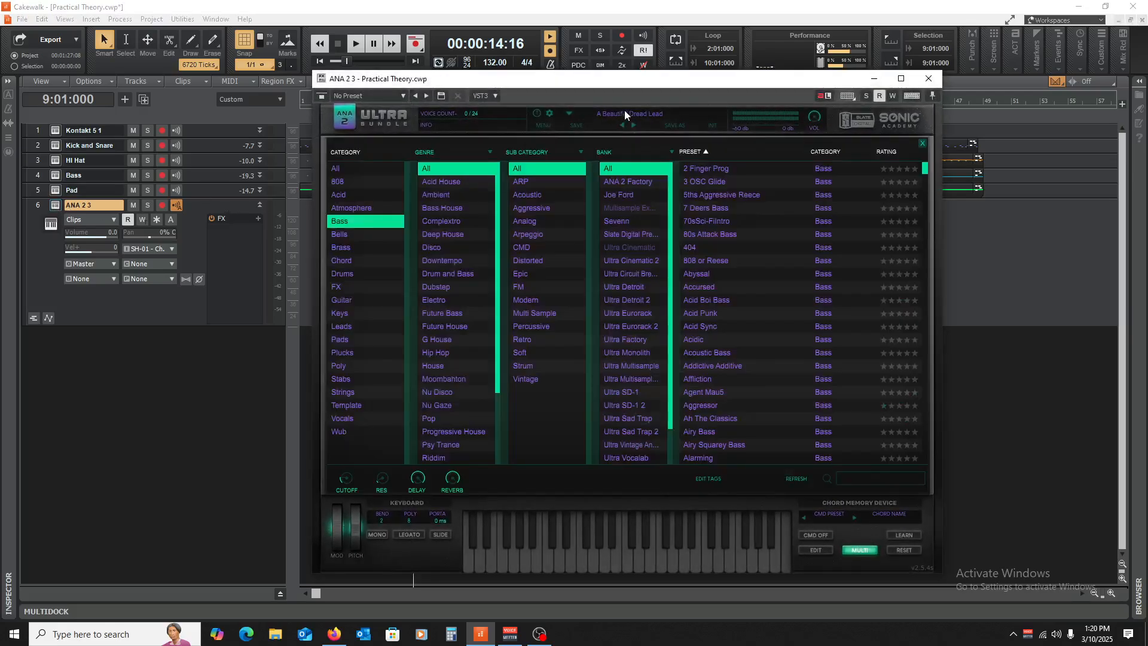
click(353, 325)
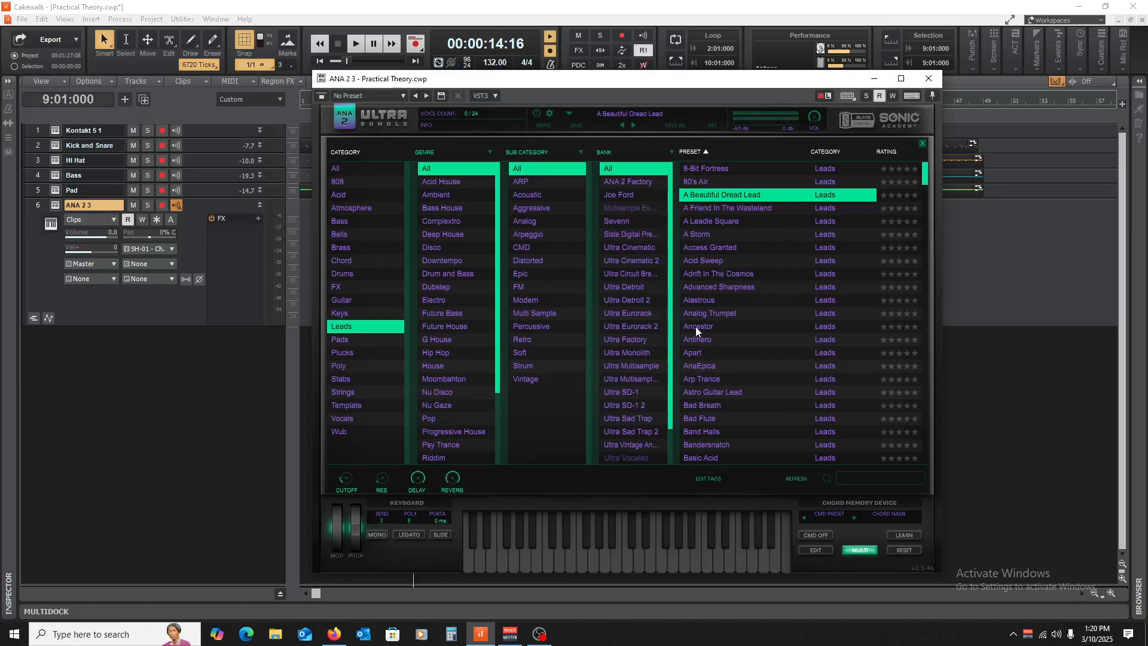
click(715, 301)
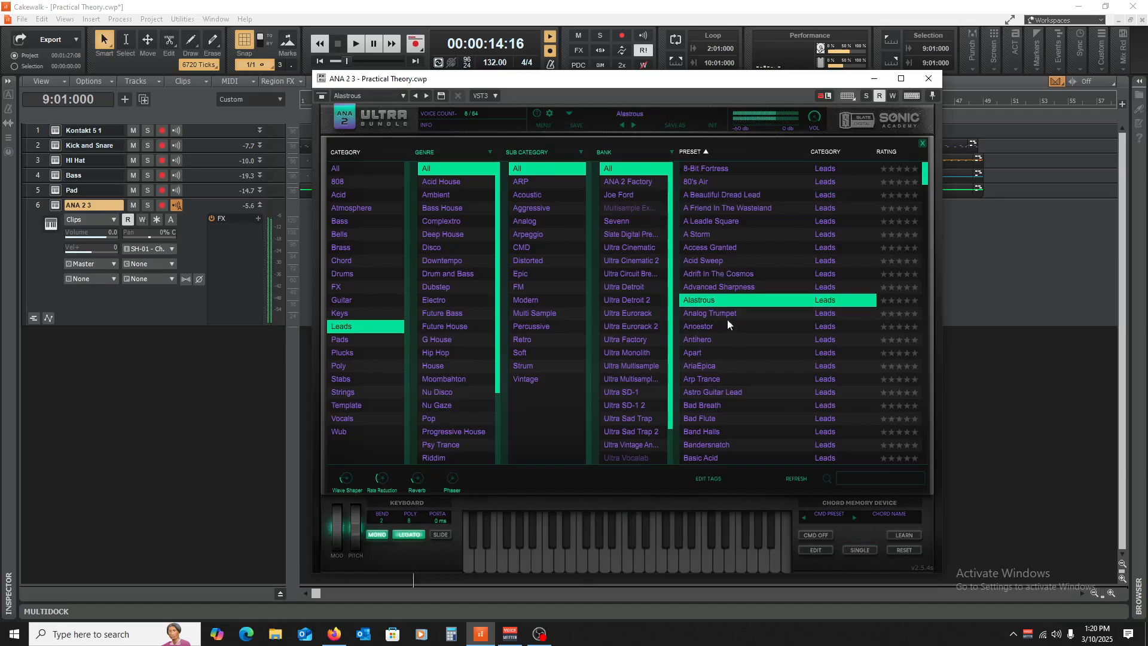
scroll(730, 317, down, 4)
drag(98, 237, 96, 238)
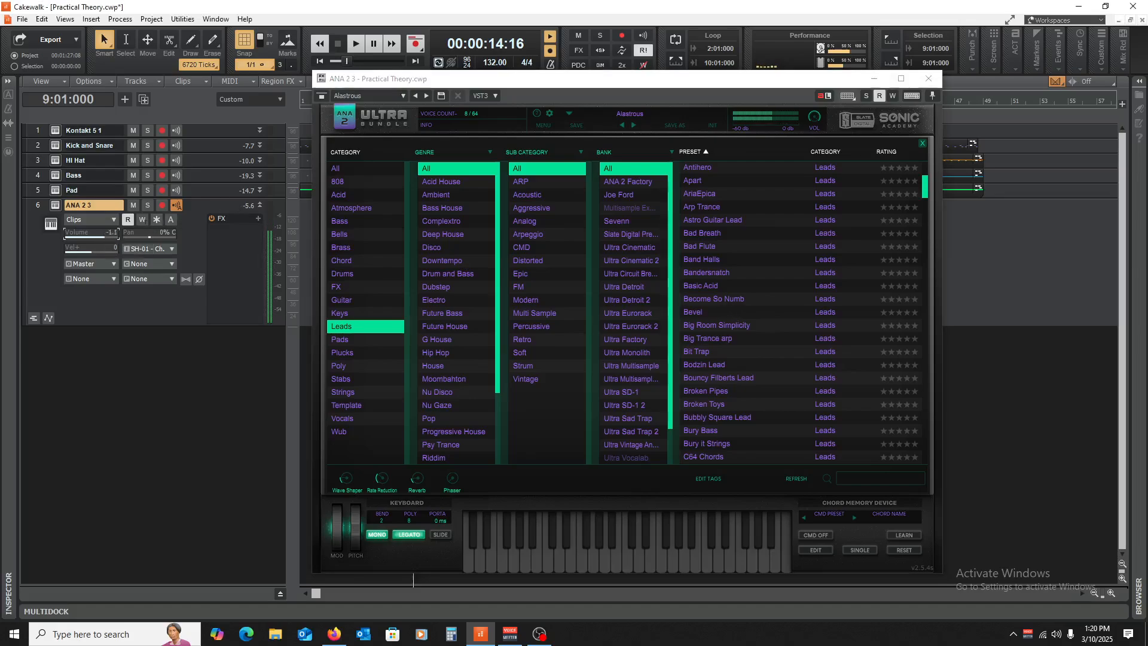
- Audition the lead presets Bandersnatch and Chipeed Classics by playing notes on the synth's keyboard
click(721, 273)
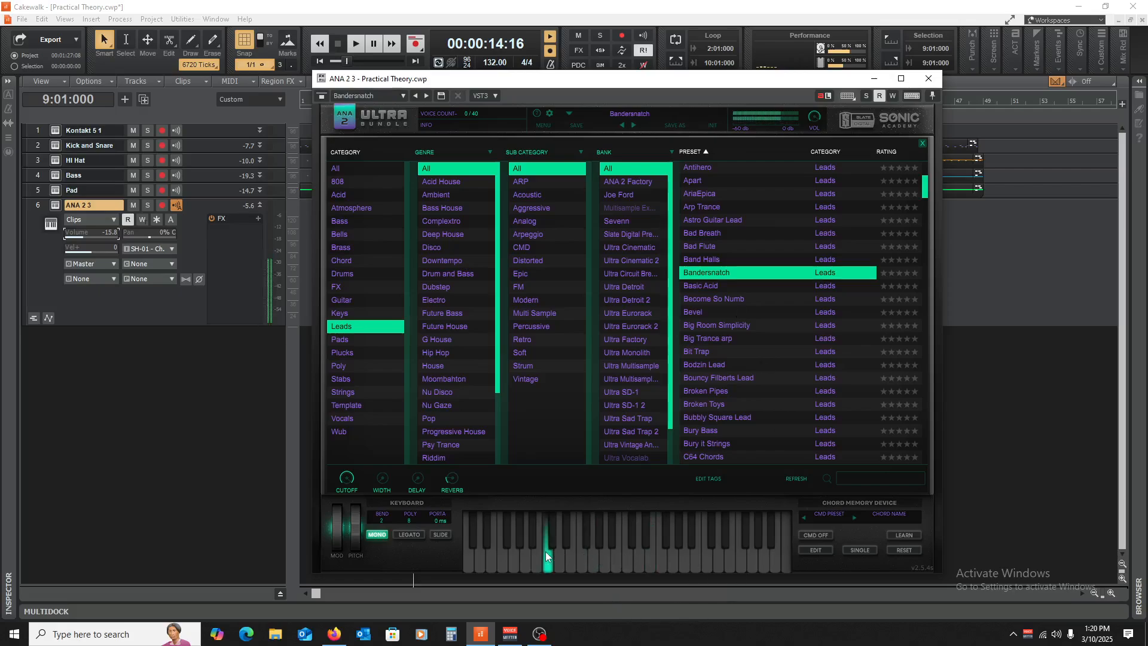
drag(545, 551, 656, 549)
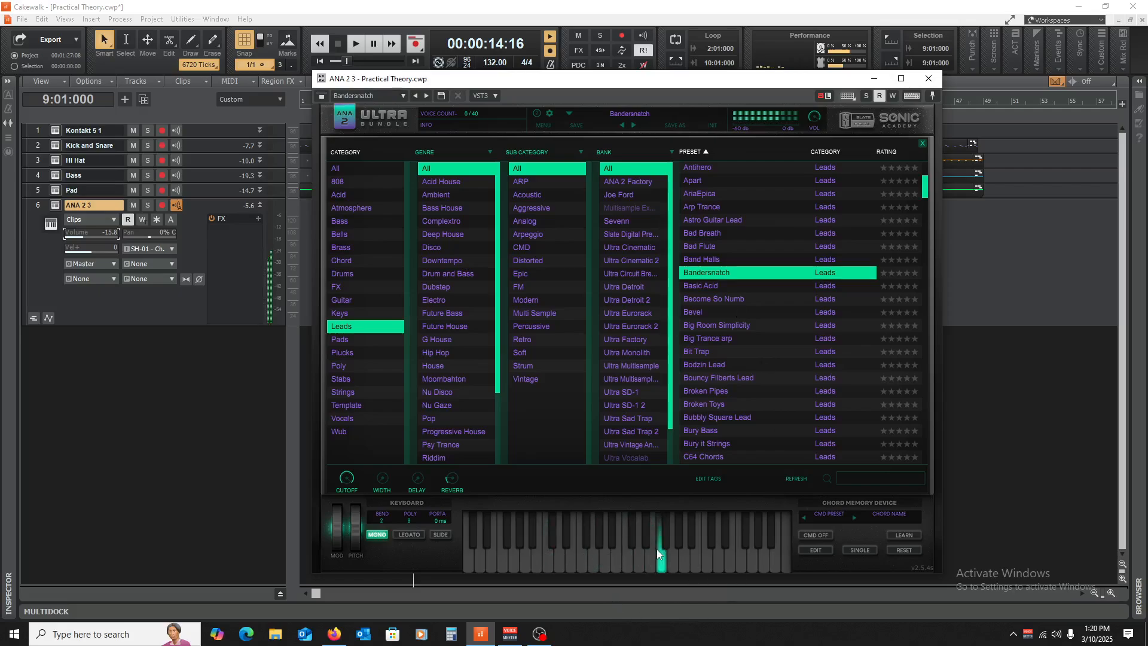
scroll(704, 342, down, 5)
click(712, 338)
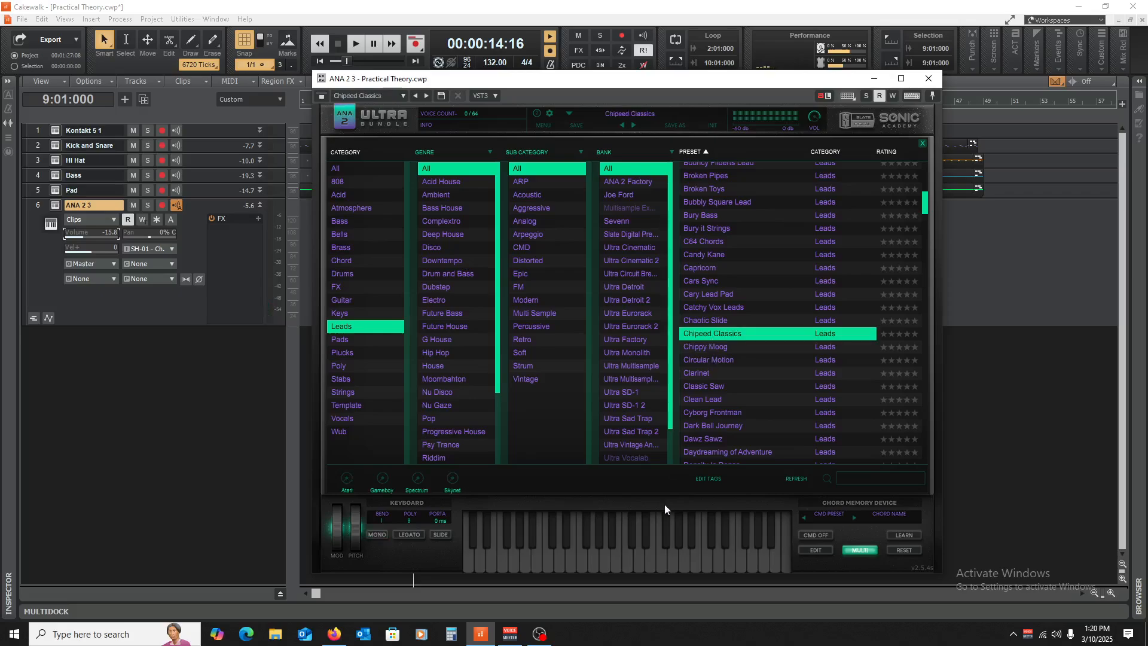
click(649, 561)
- Audition the lead presets Digi Bottle and Digital Monk, then load Distorted Vox Lead and play test notes
scroll(723, 341, down, 4)
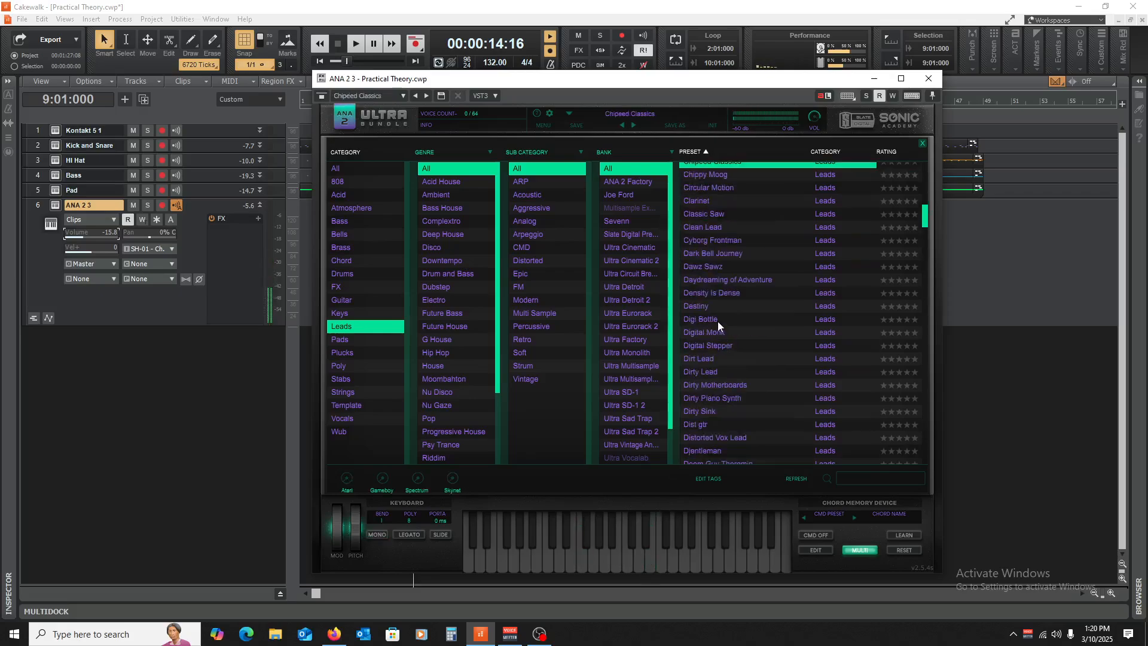
click(718, 321)
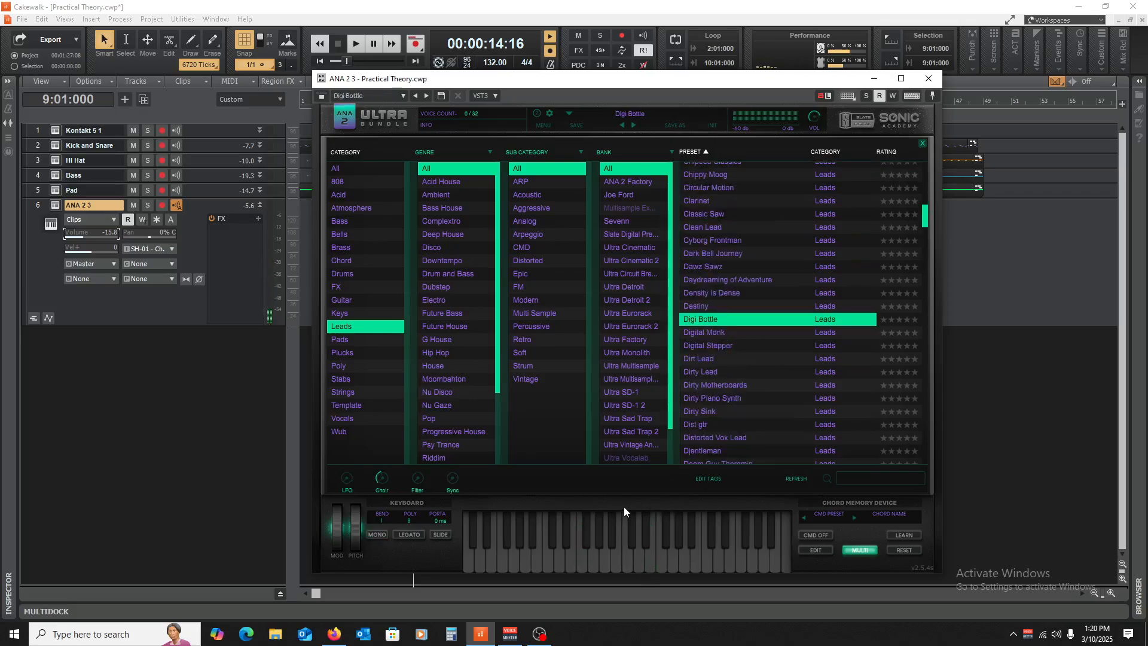
click(709, 333)
click(667, 538)
scroll(712, 371, down, 2)
click(718, 351)
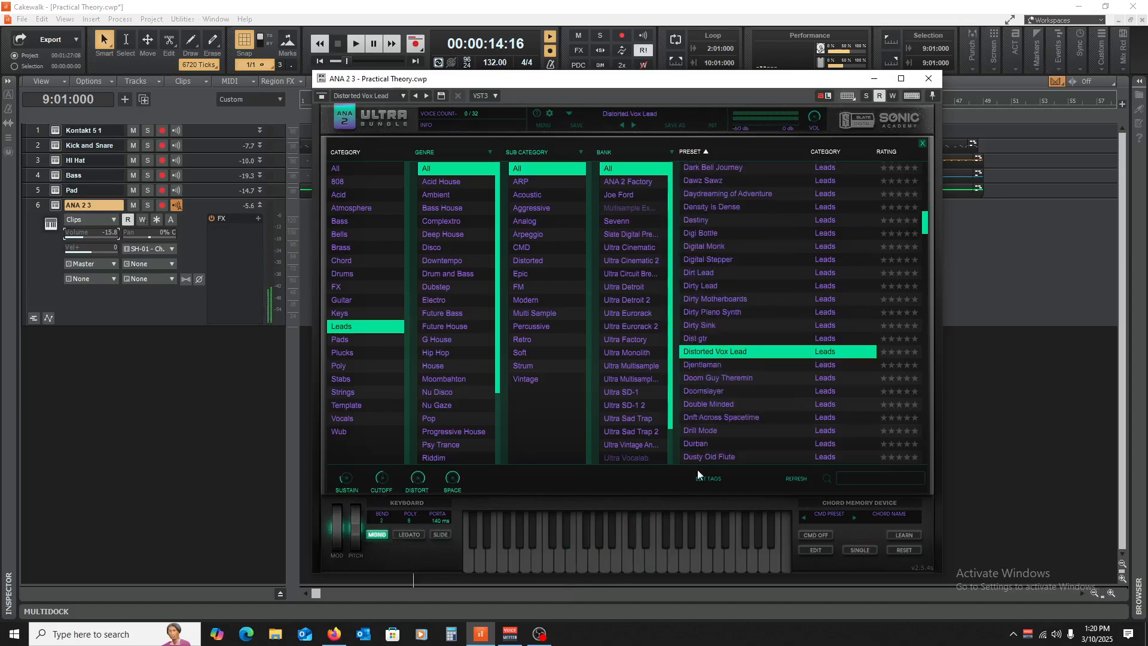
click(587, 556)
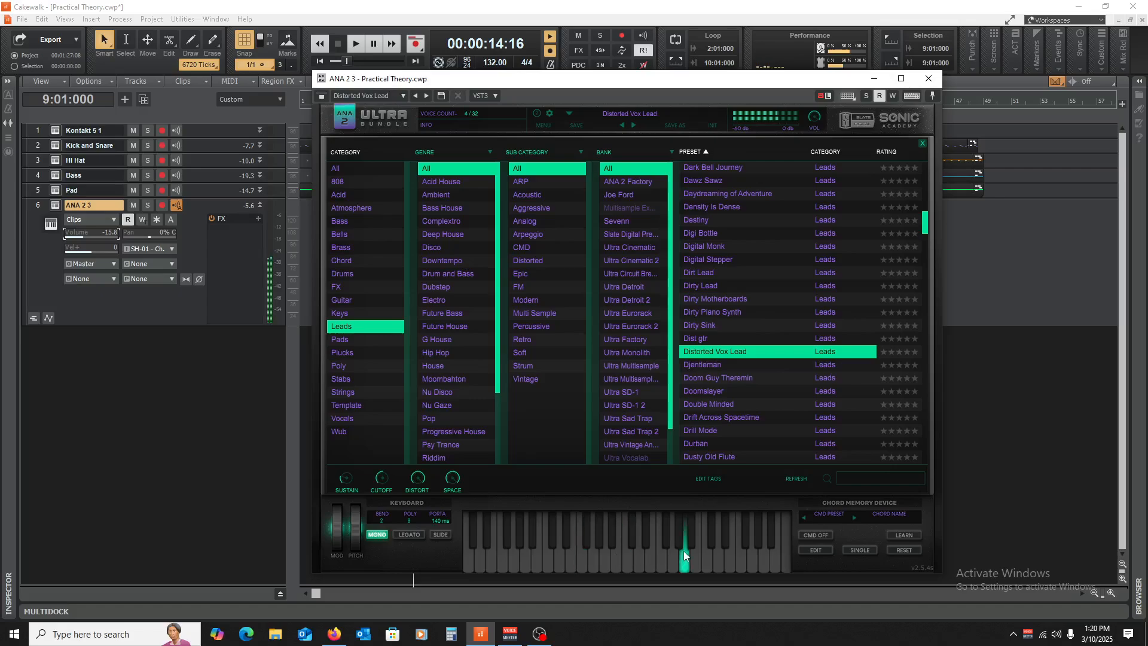
- Audition the Doom Guy Theremin preset, load Dusty Old Flute as the lead sound and close the synth window
click(698, 376)
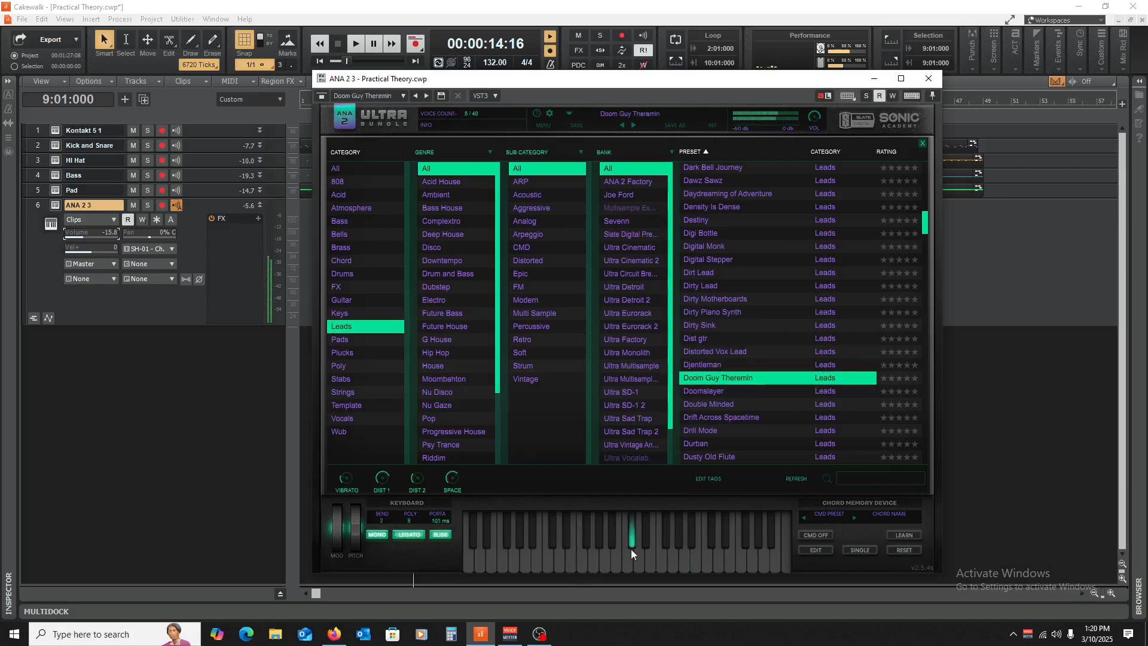
scroll(688, 341, down, 2)
click(715, 371)
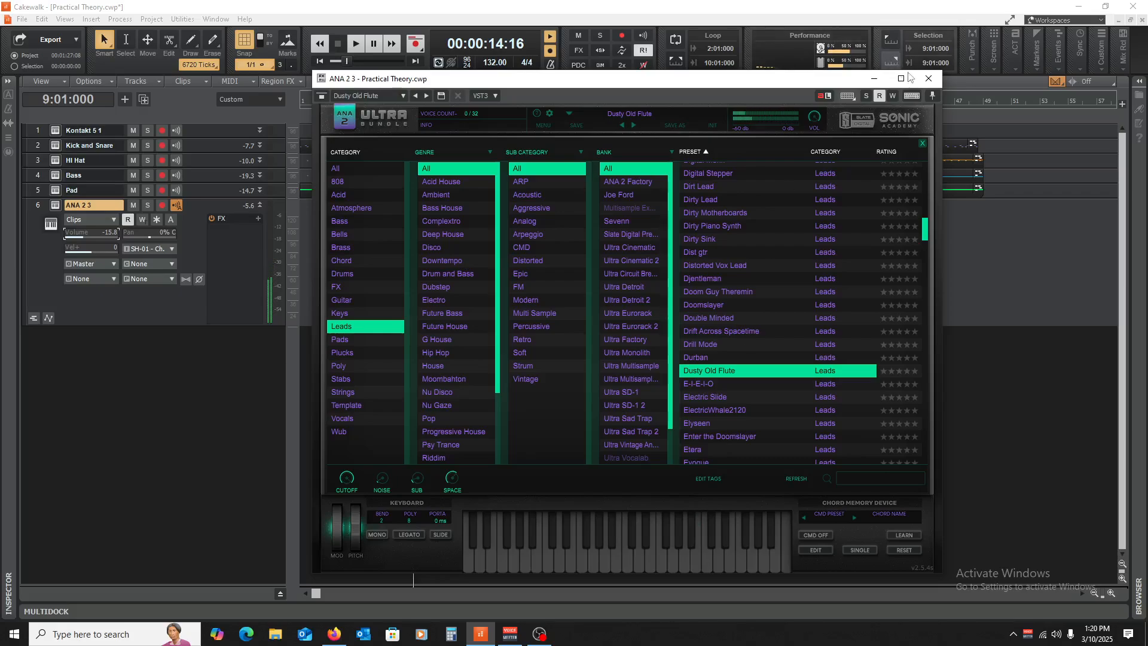
click(926, 79)
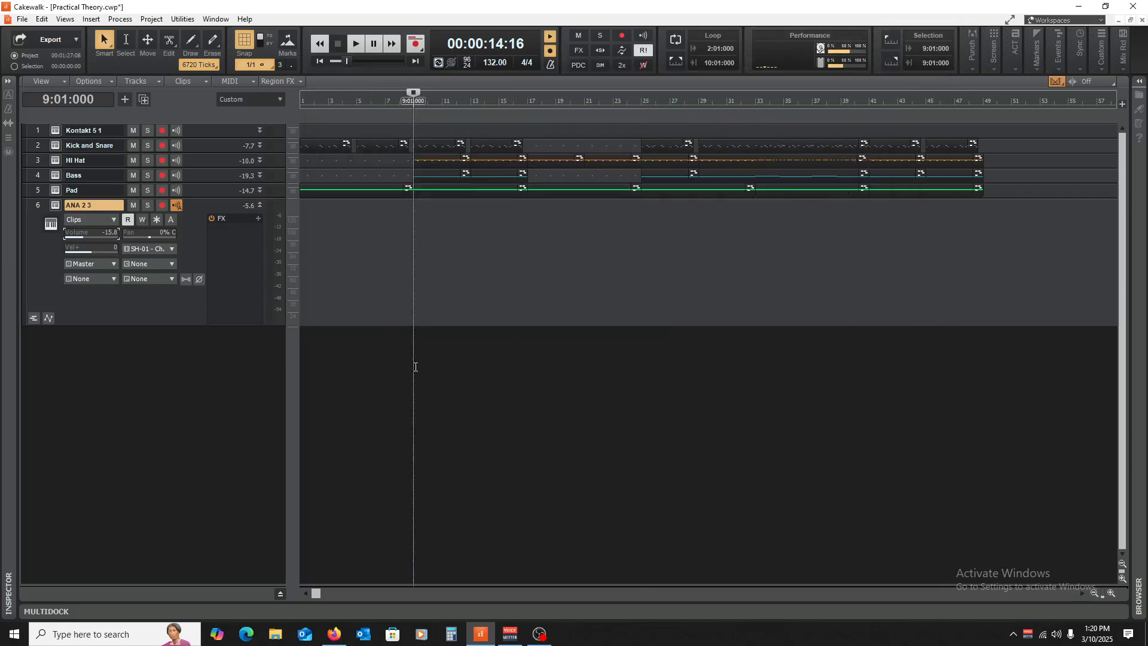
- Rewind the song to the start and collapse the Kontakt, Kick and Snare, Hi Hat, Bass and Pad tracks
key(w)
key(f)
click(259, 130)
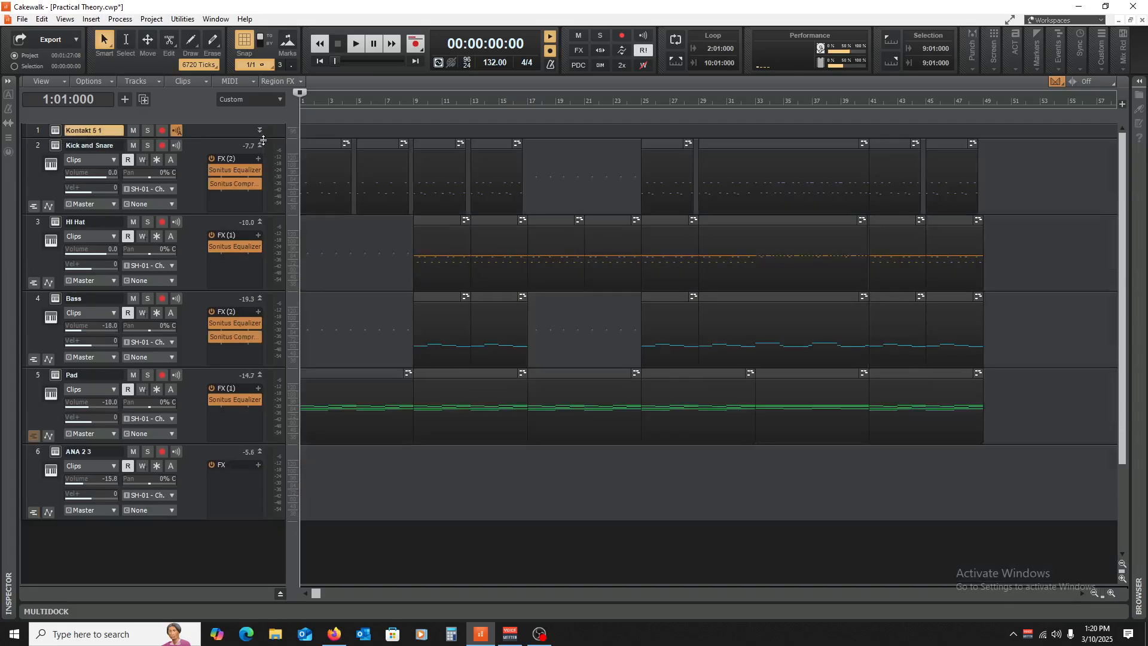
click(259, 146)
click(259, 160)
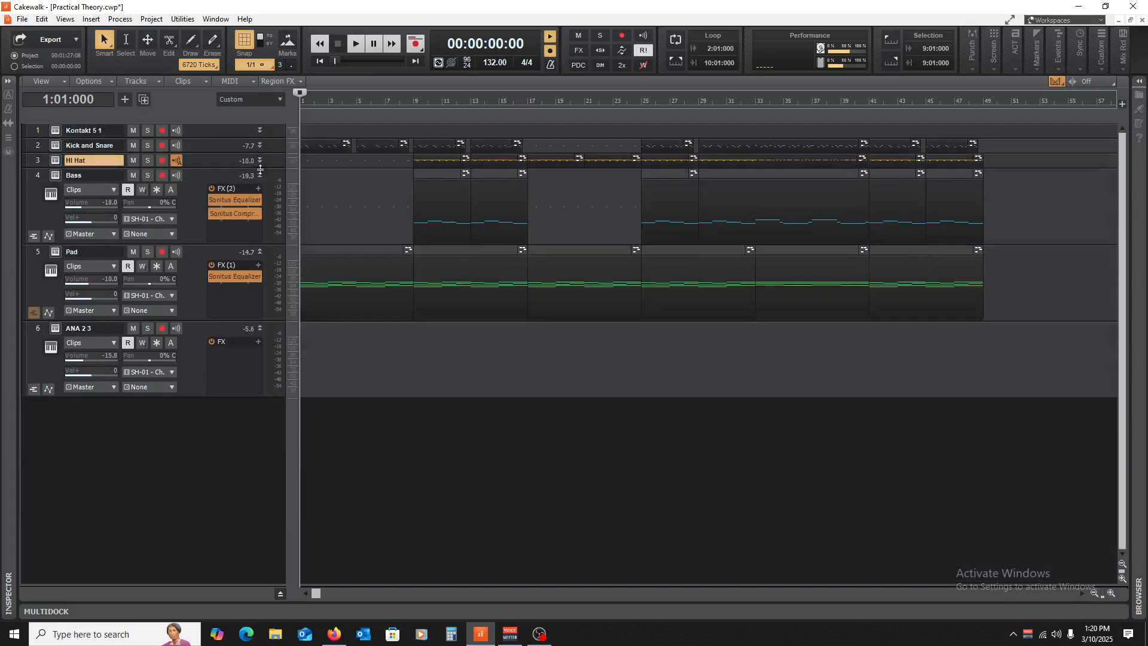
click(259, 174)
click(260, 190)
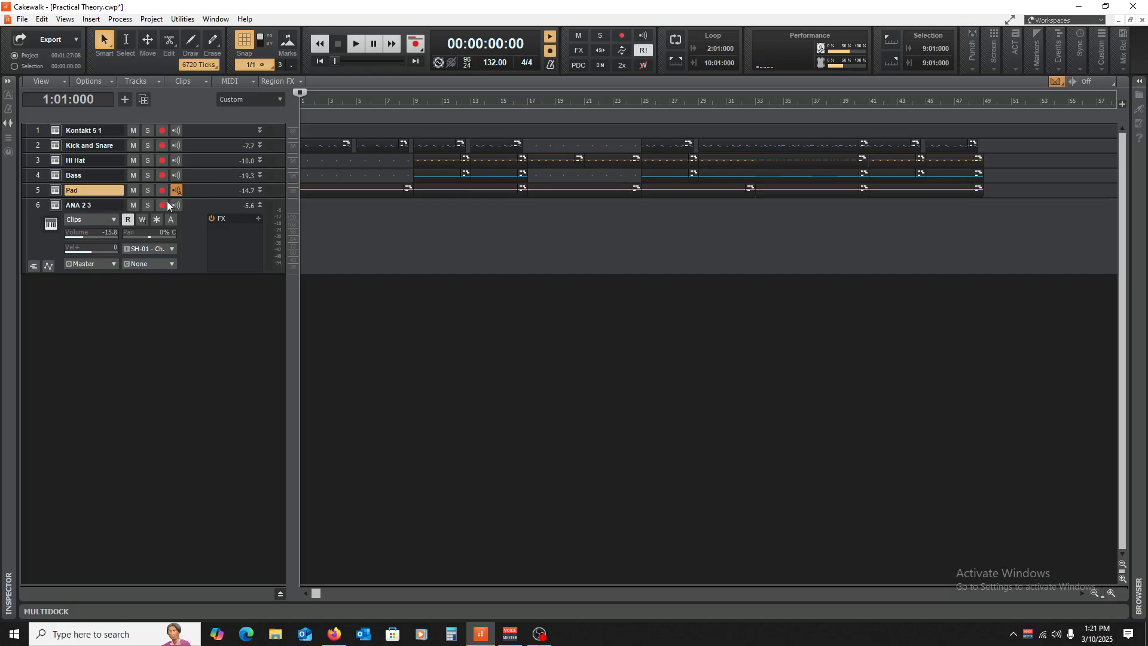
- Rename the ANA 2 3 track to Melody
double_click(113, 205)
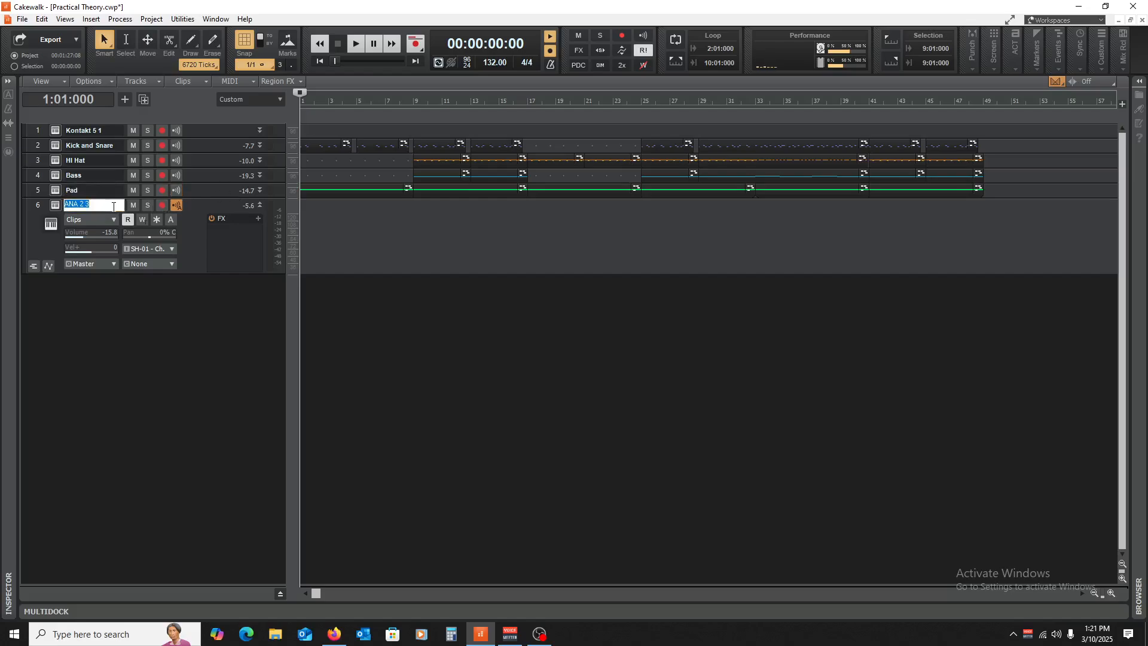
text(Melody)
click(369, 242)
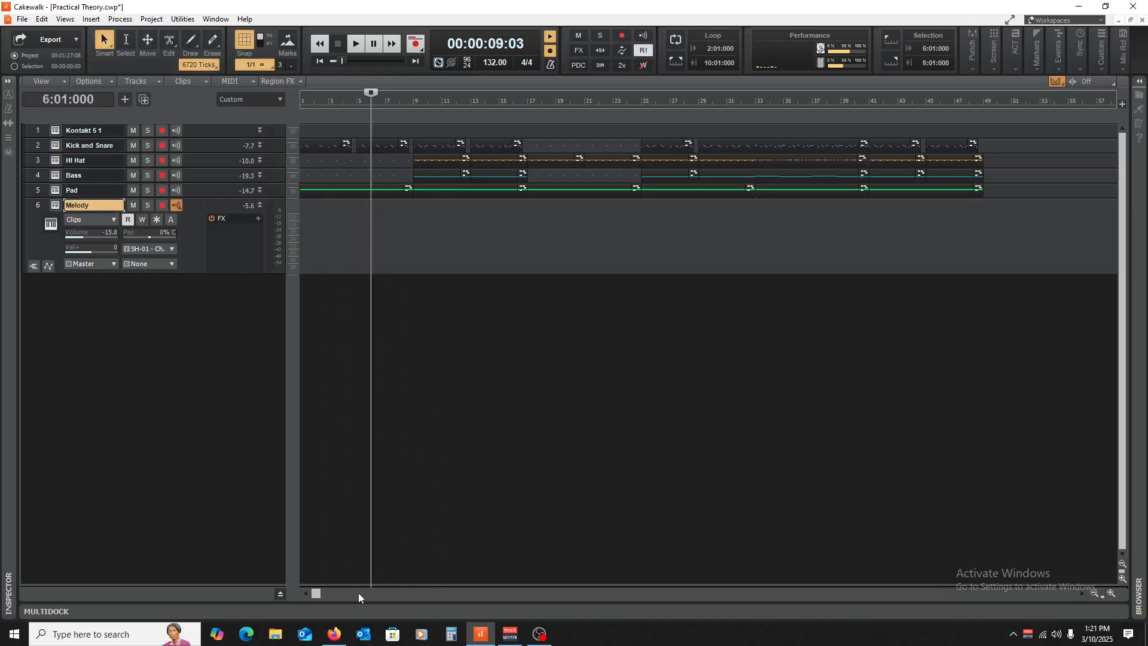
- Consult the Chord Theory spreadsheet in the browser, return to Cakewalk and open the Piano Roll view for the Melody track
click(345, 625)
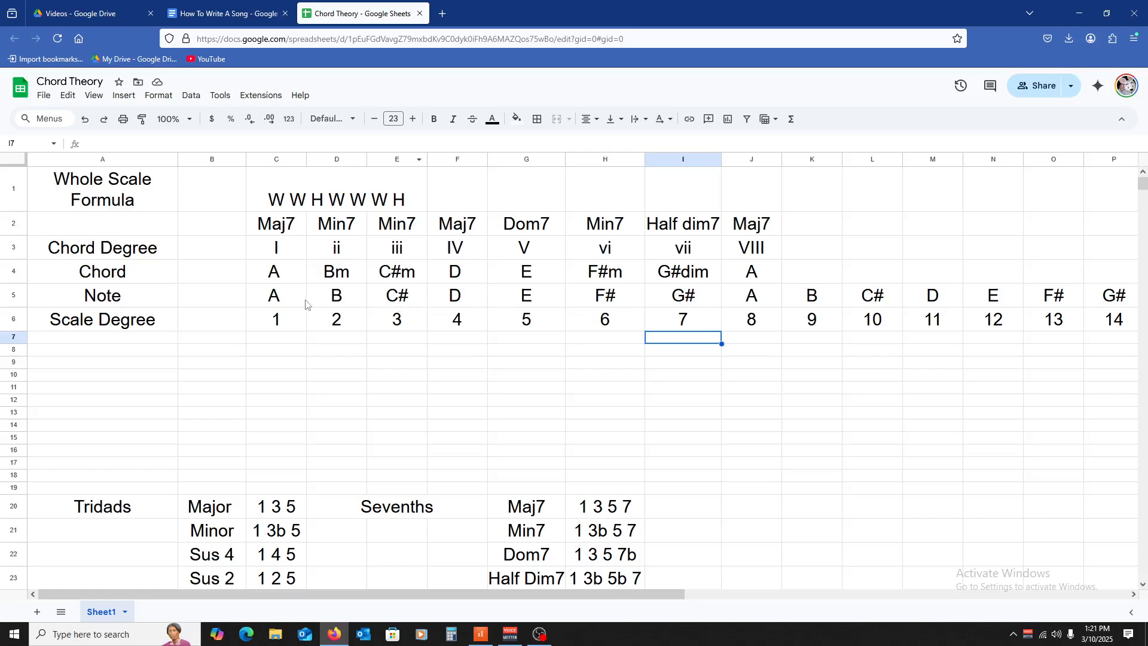
click(481, 635)
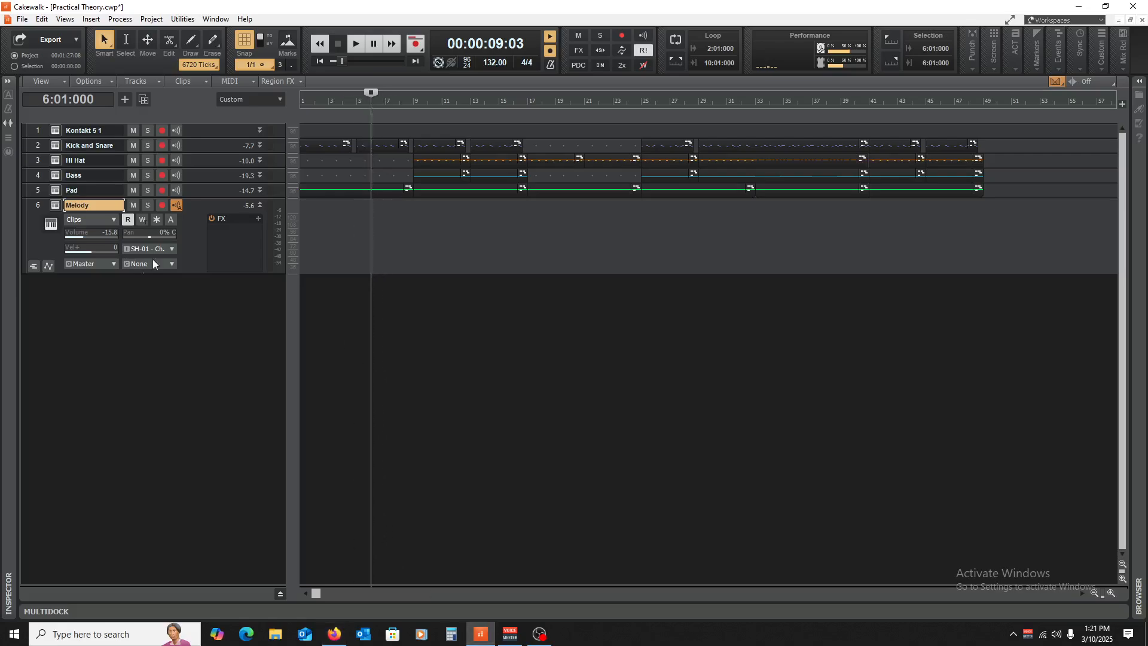
click(66, 18)
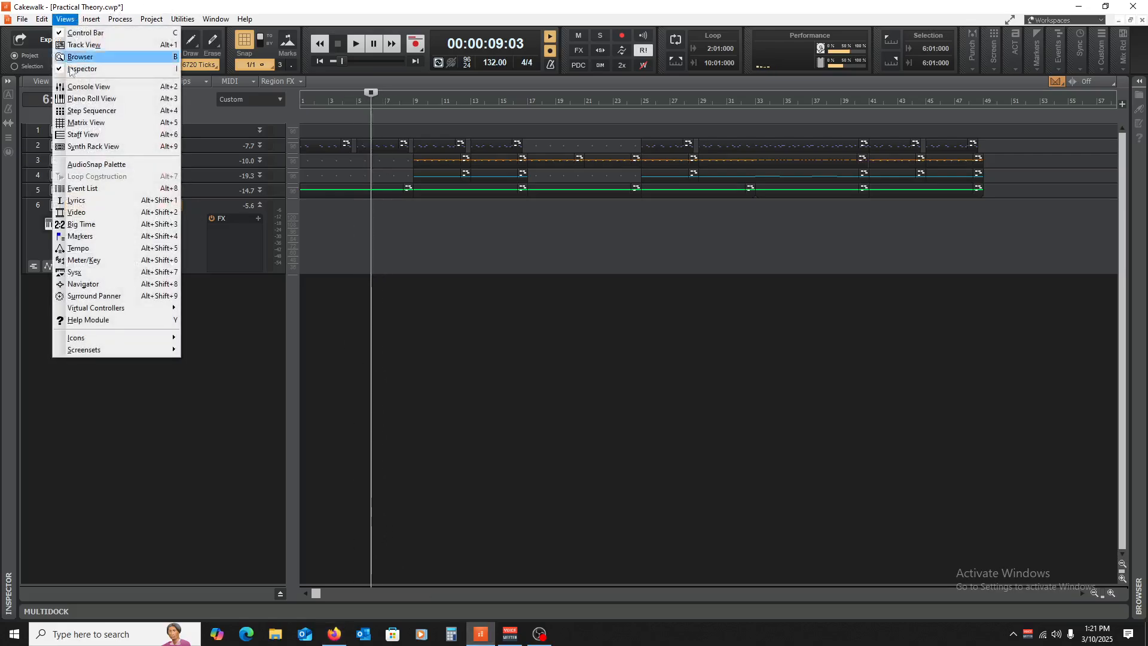
click(84, 98)
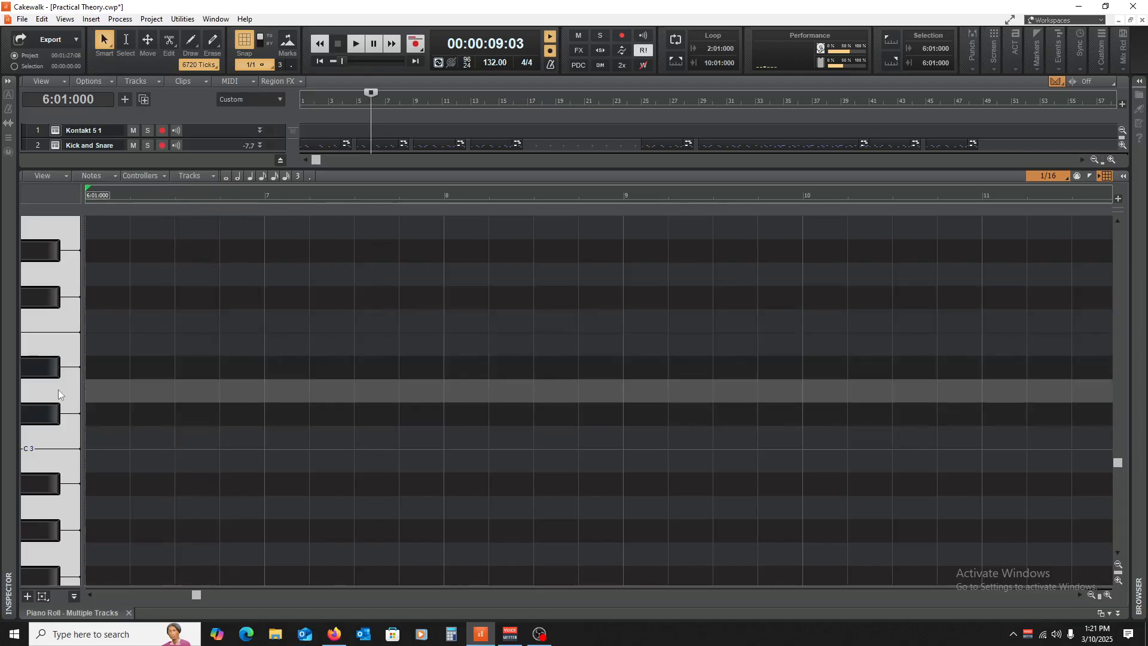
- Place an A6 note at the start of bar 1 and shorten it to a half note
scroll(37, 392, down, 2)
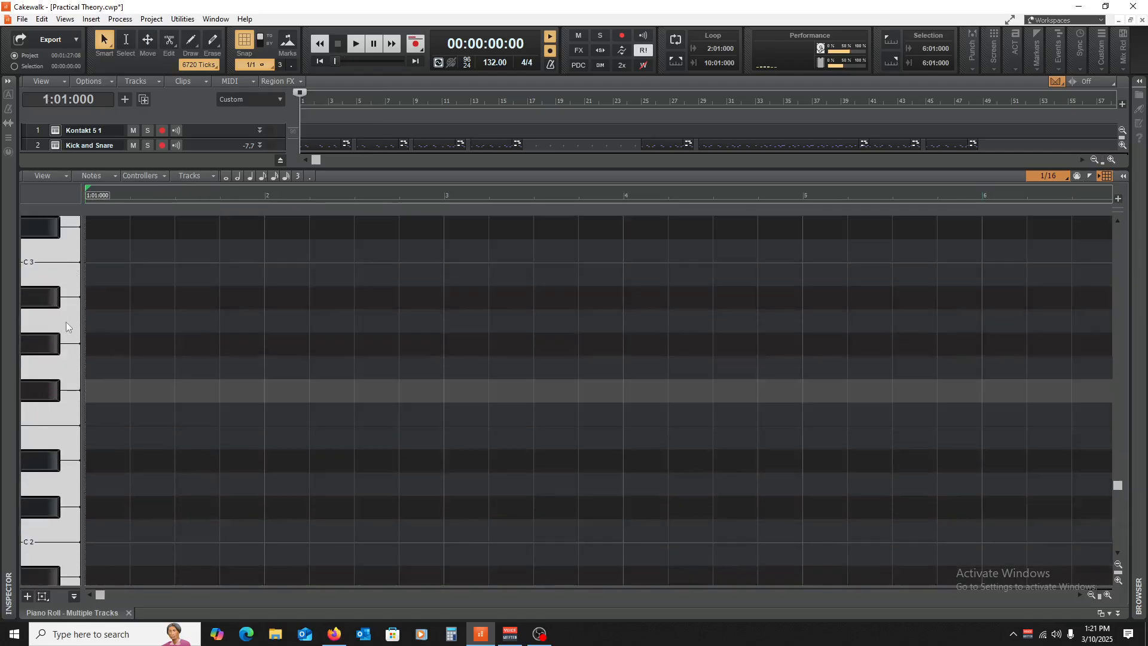
scroll(71, 335, up, 8)
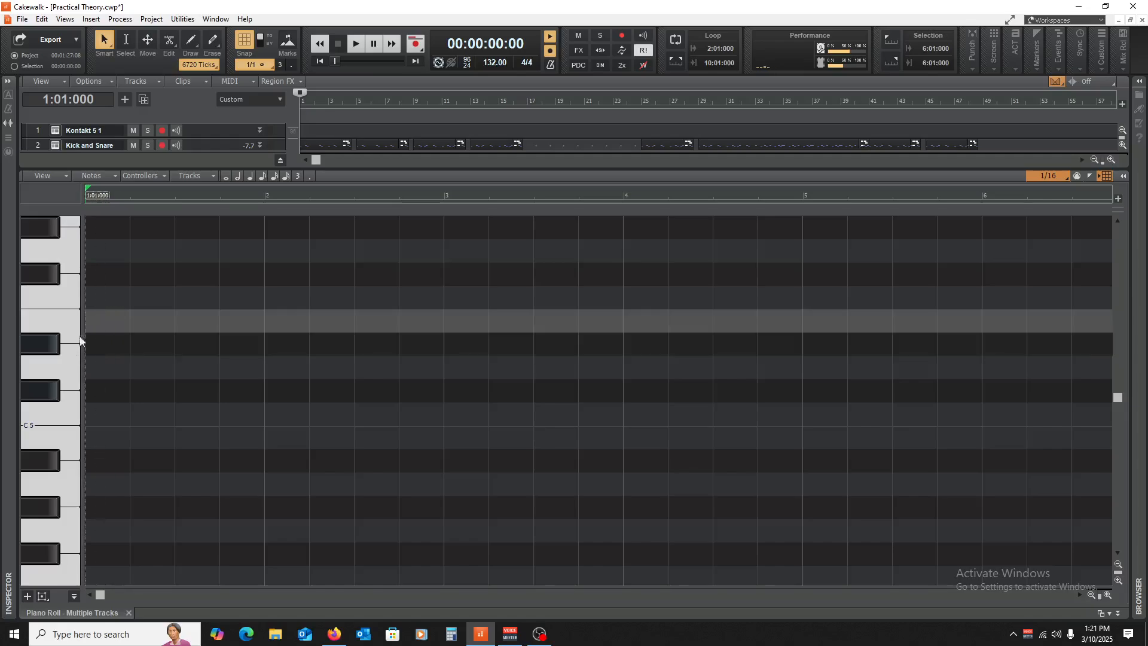
scroll(80, 335, up, 5)
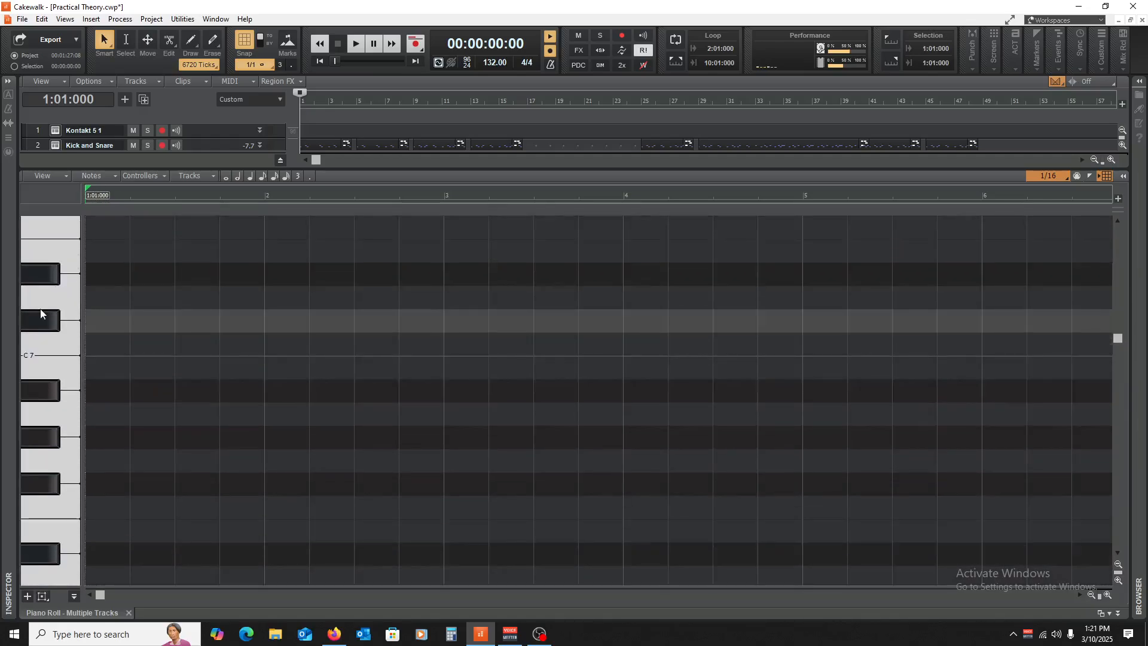
scroll(42, 359, down, 1)
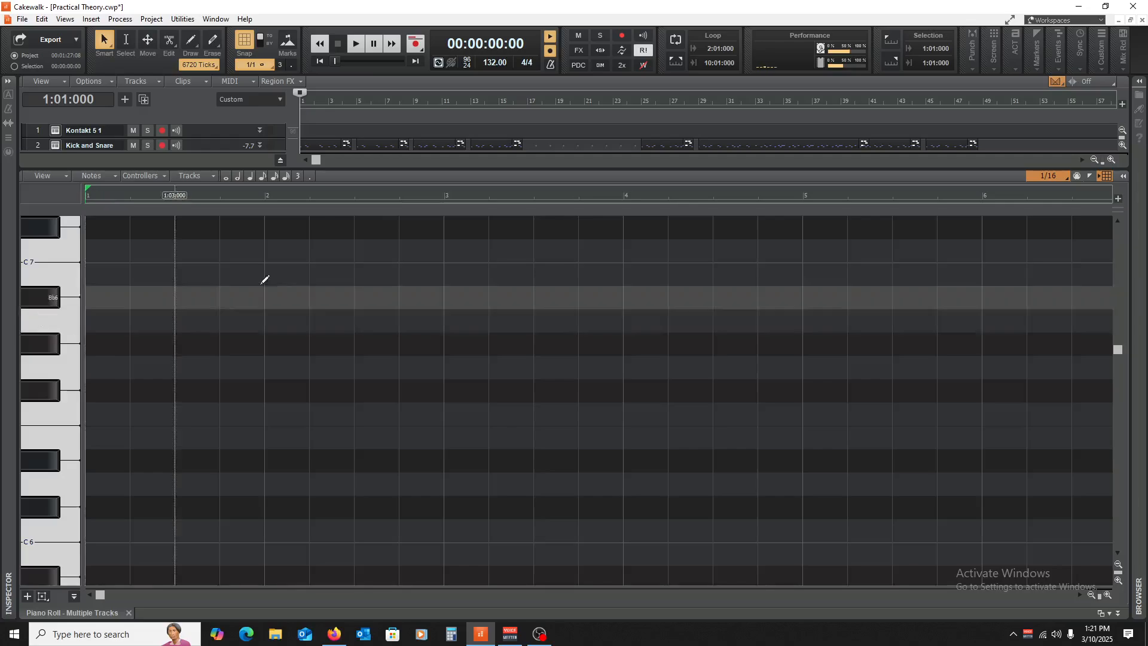
click(90, 313)
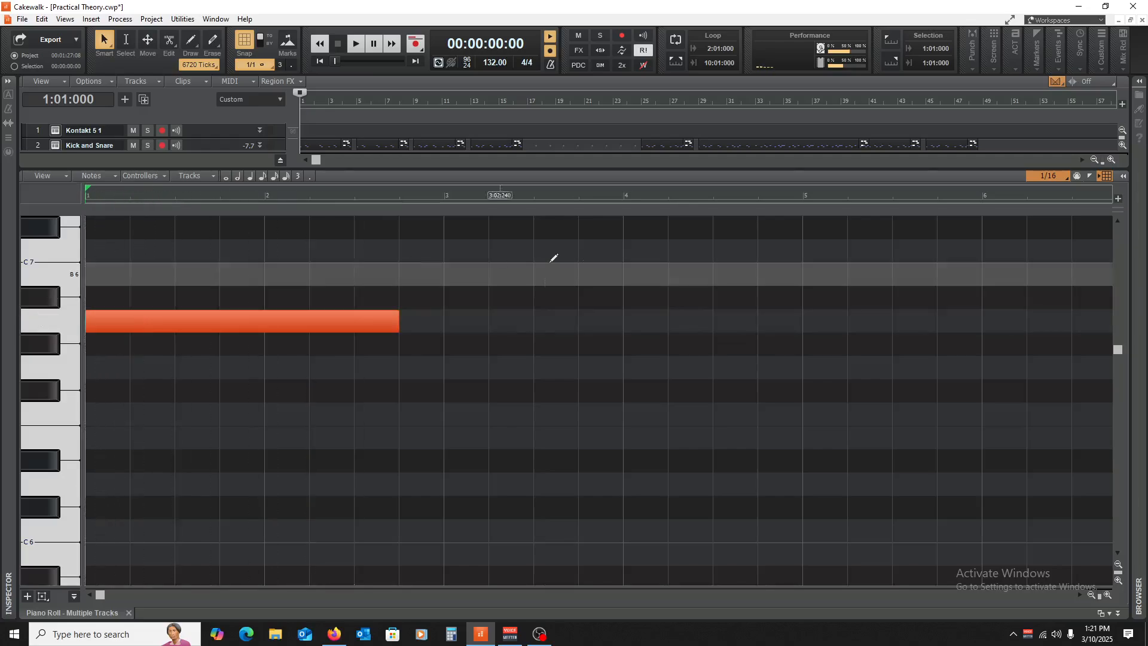
mouse_move(398, 328)
mouse_down()
mouse_move(148, 344)
mouse_move(174, 343)
mouse_up()
- Play back the opening A6 half note from the start of the song to hear how it sounds
scroll(226, 377, up, 2)
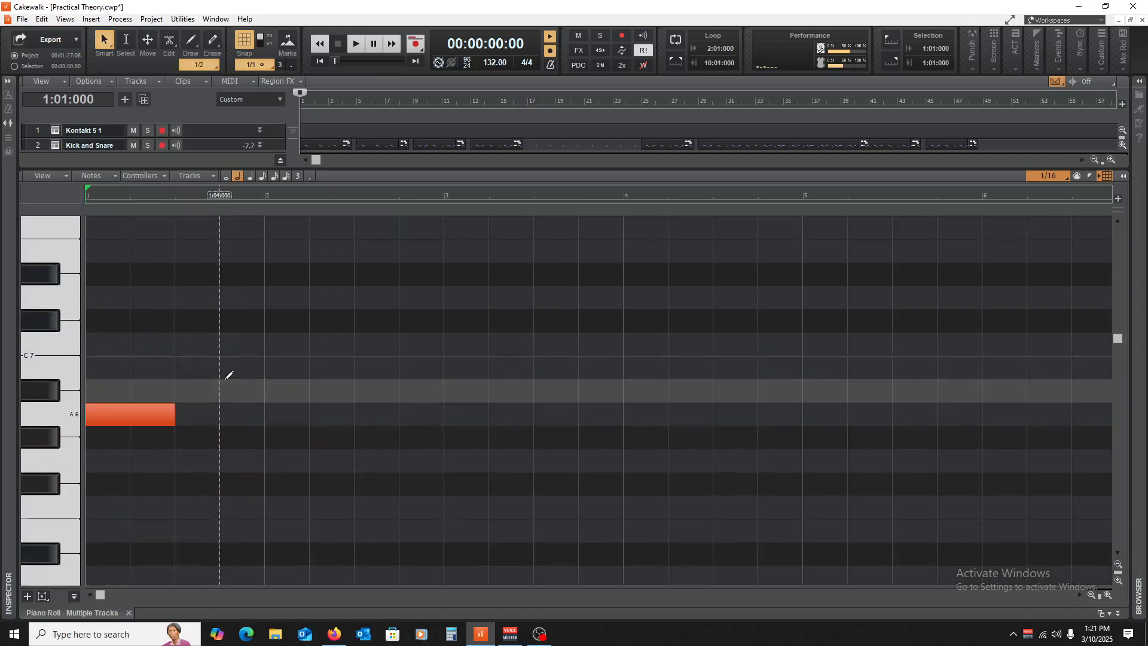
scroll(225, 377, down, 3)
scroll(229, 375, up, 4)
scroll(229, 375, down, 2)
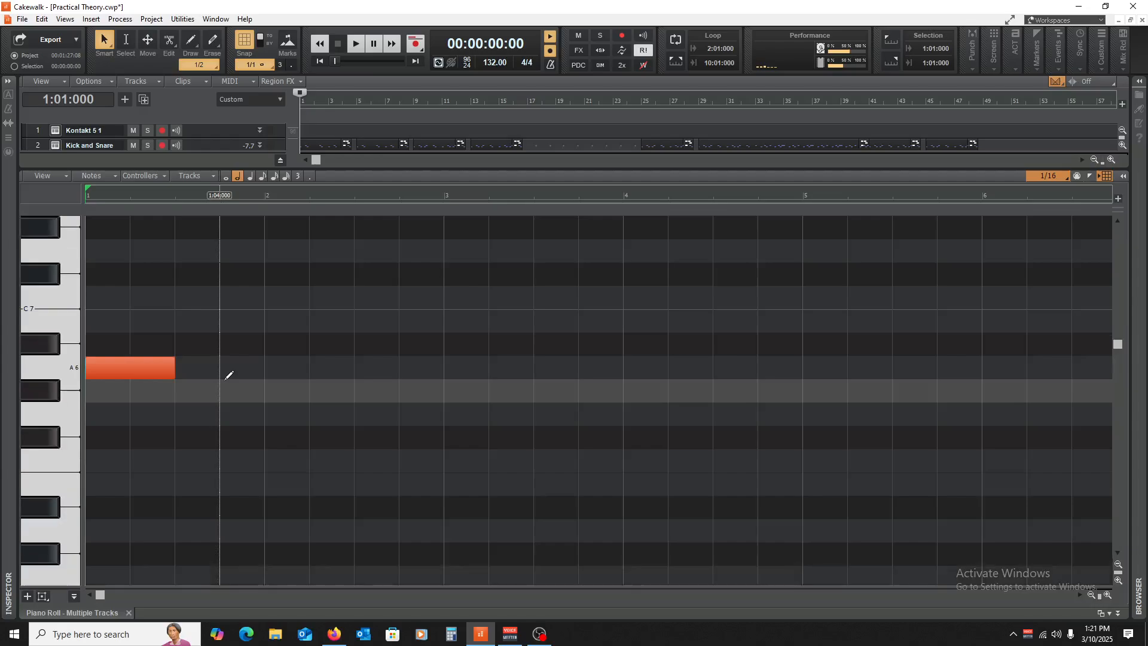
scroll(229, 375, up, 3)
scroll(229, 375, down, 2)
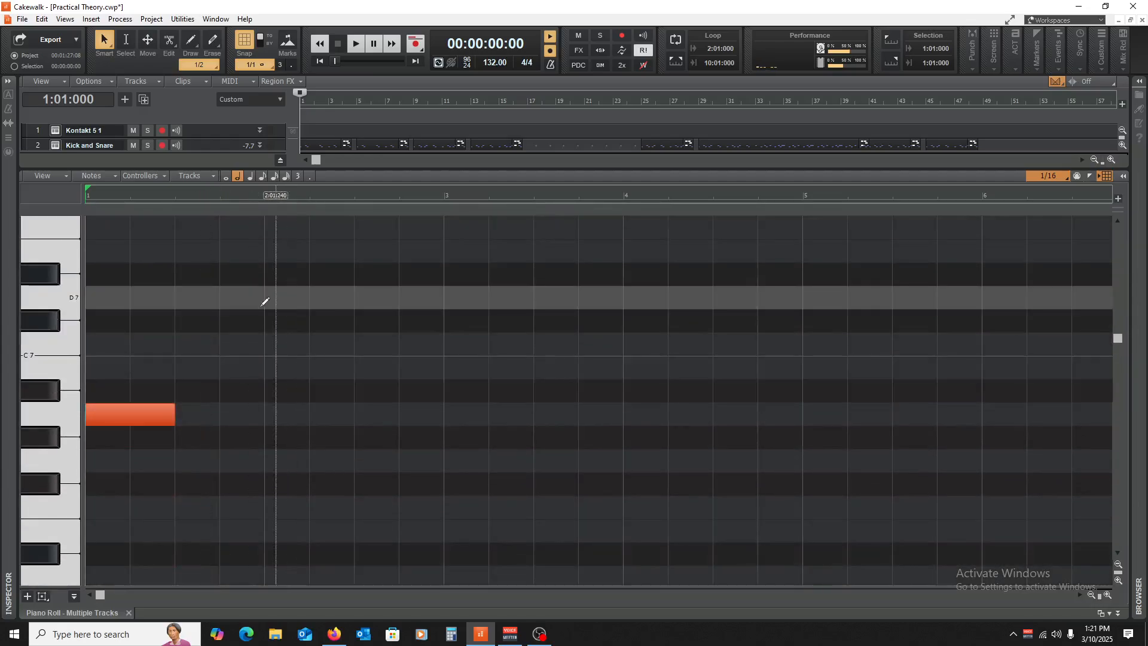
click(274, 324)
key(w)
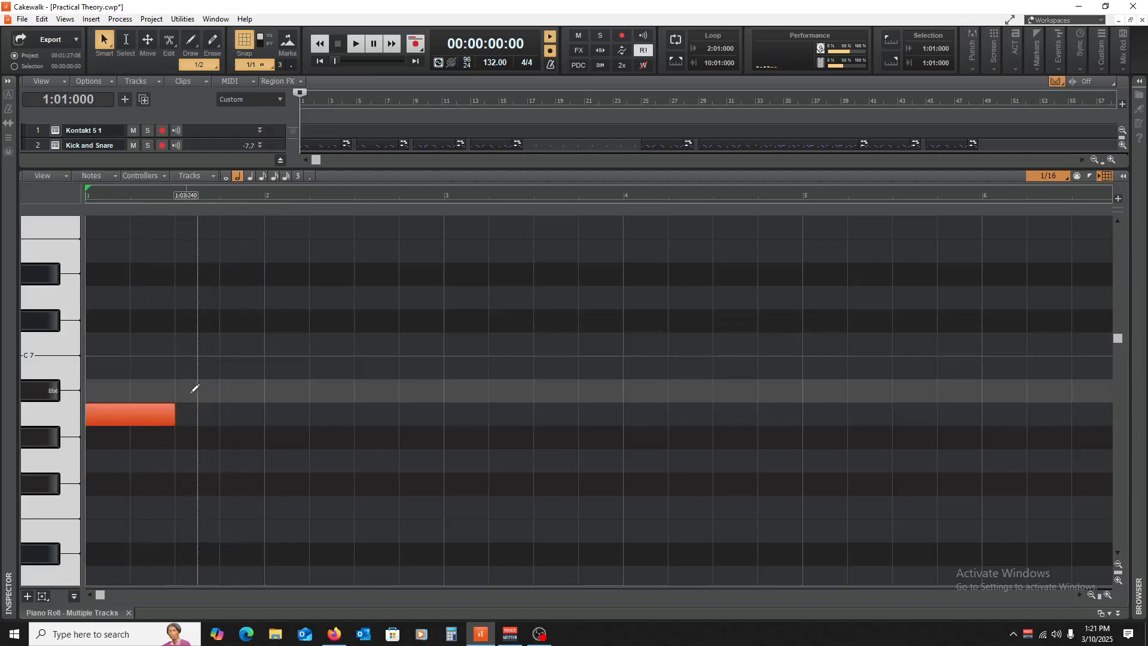
key(space)
key(space)
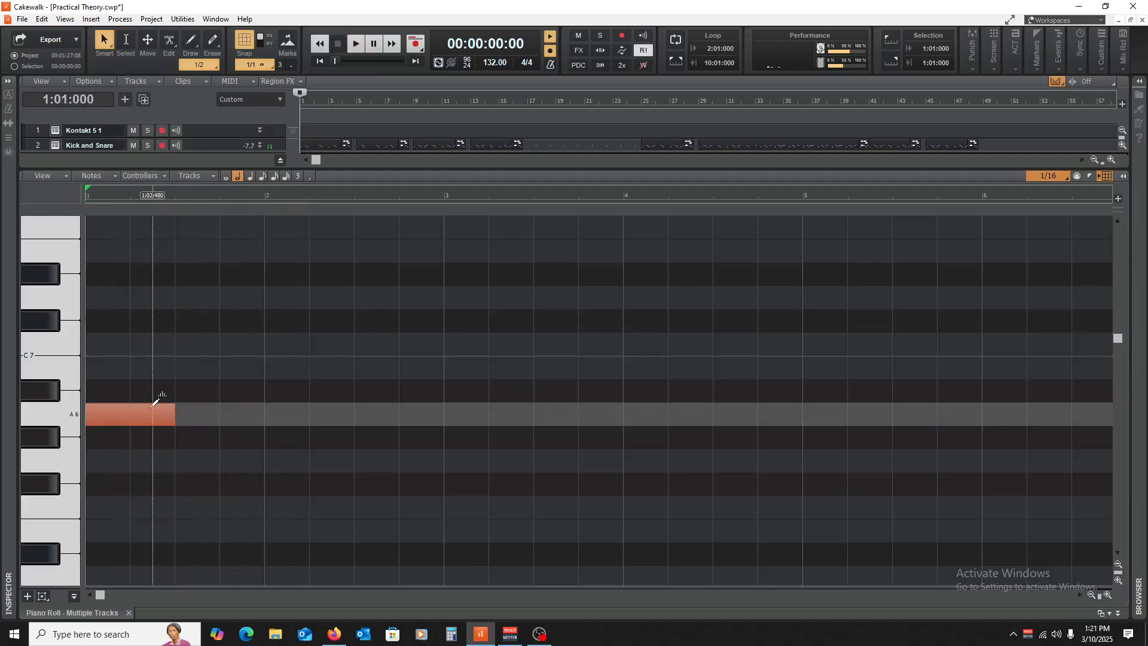
key(space)
key(space)
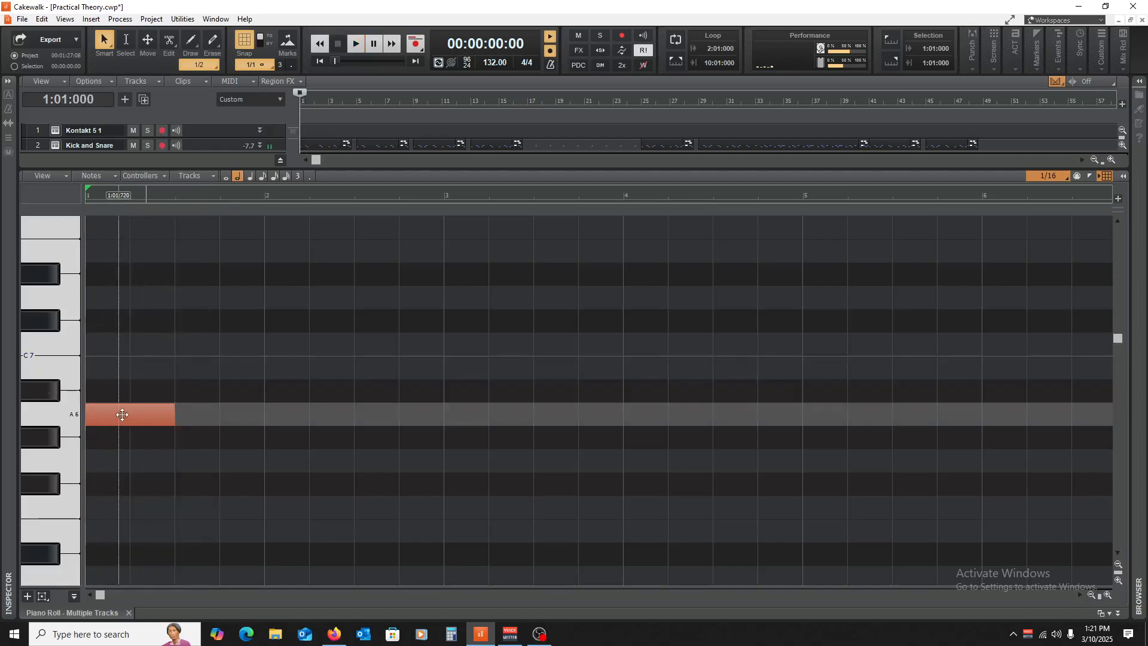
- Add quarter notes G6 on beat 3 and F#6 on beat 4 of bar 1, and play them back
click(175, 460)
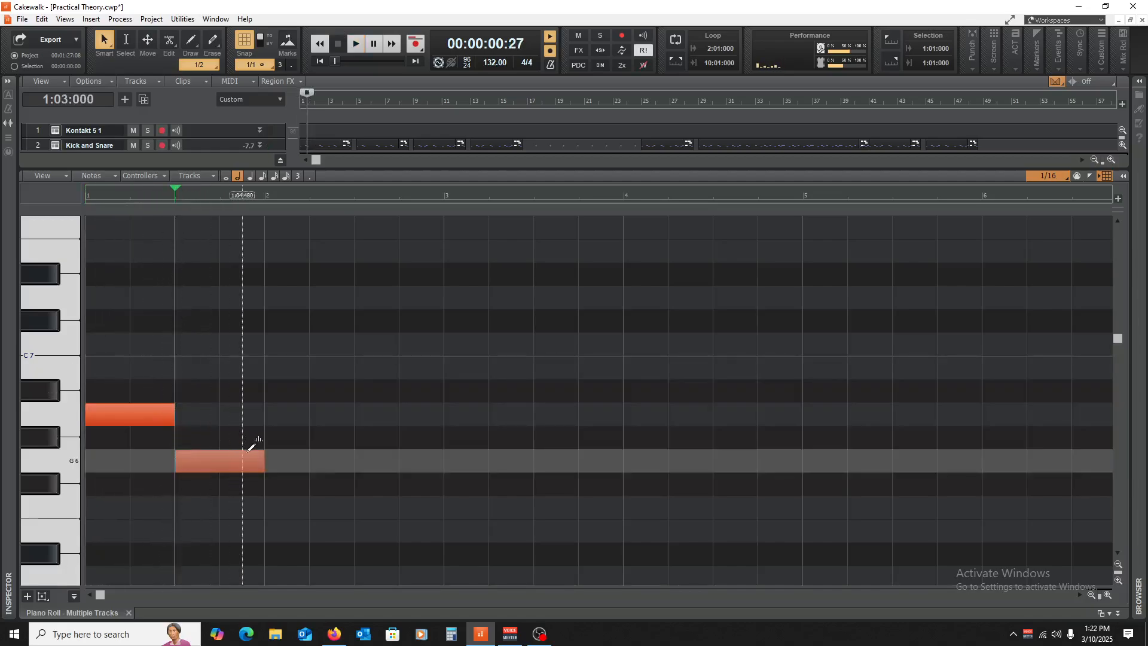
drag(250, 450, 240, 490)
key(w)
key(space)
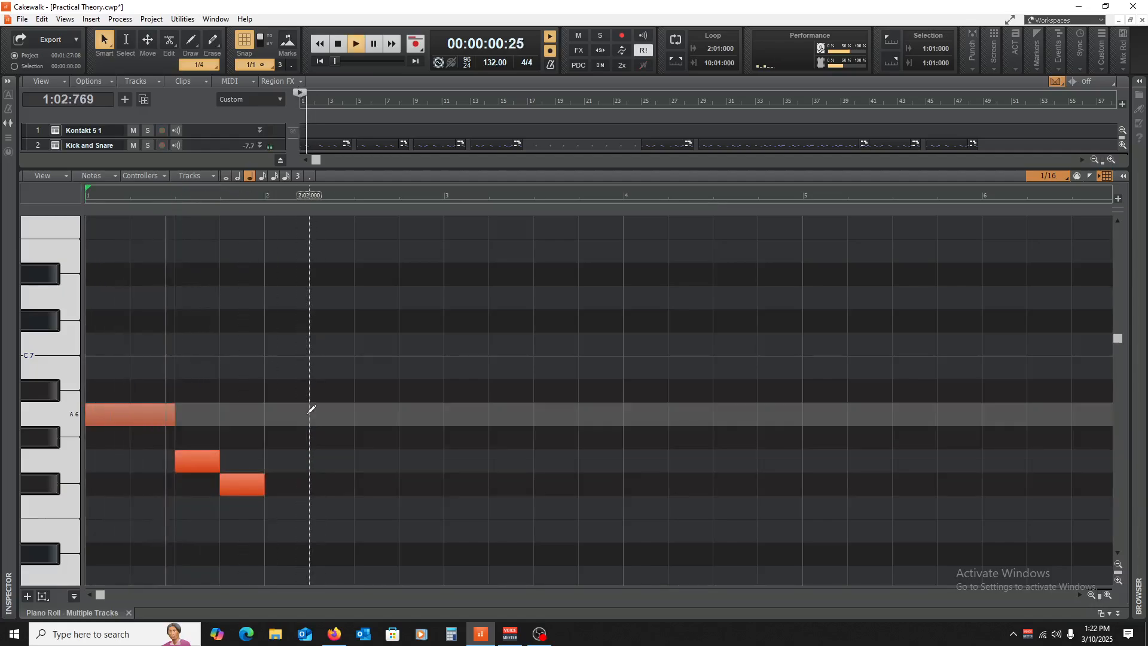
key(space)
- Copy the F#6 note to D6 at the start of bar 2, lengthen it to a whole note and play back the phrase
scroll(308, 410, down, 4)
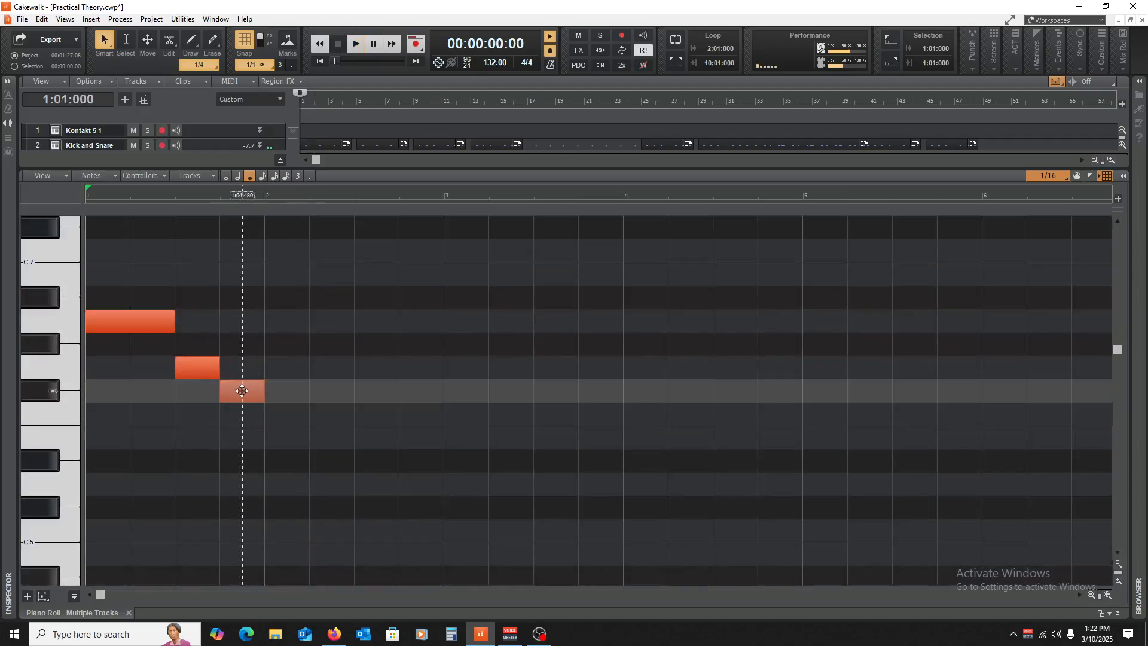
ctrl+drag(243, 390, 301, 480)
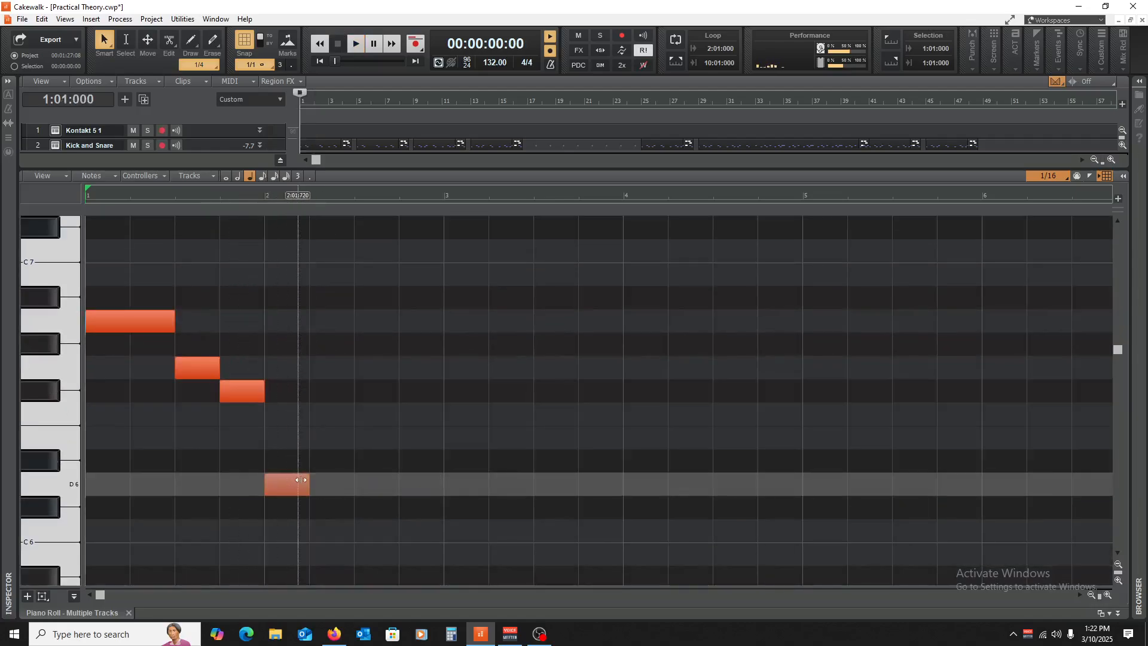
key(space)
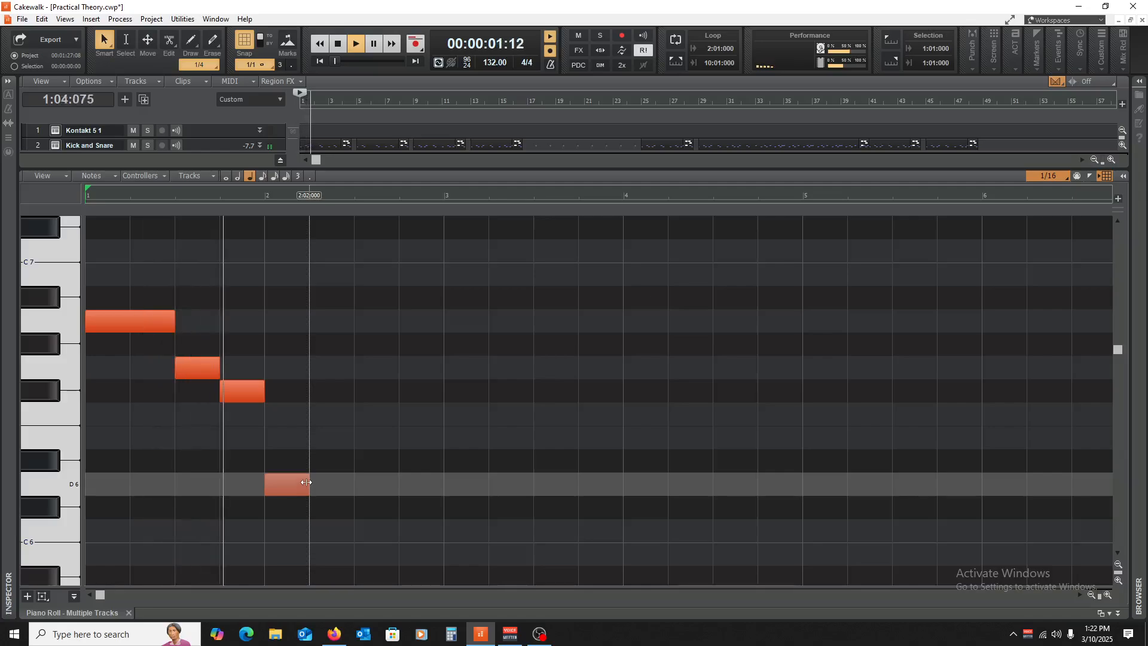
key(space)
drag(306, 482, 442, 492)
key(space)
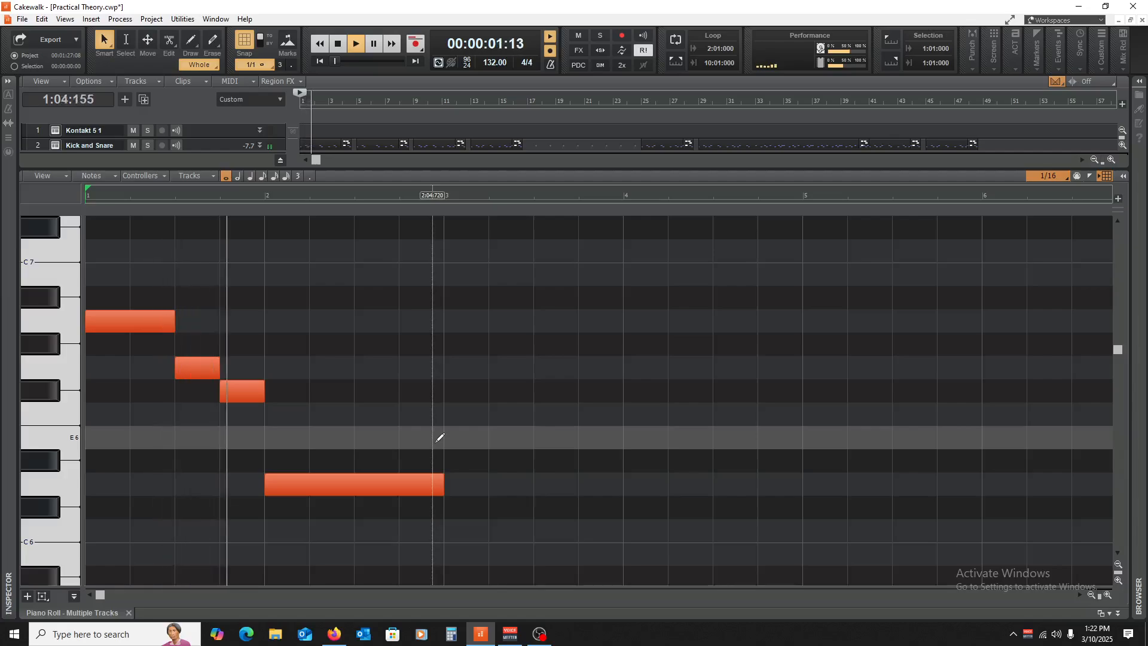
key(space)
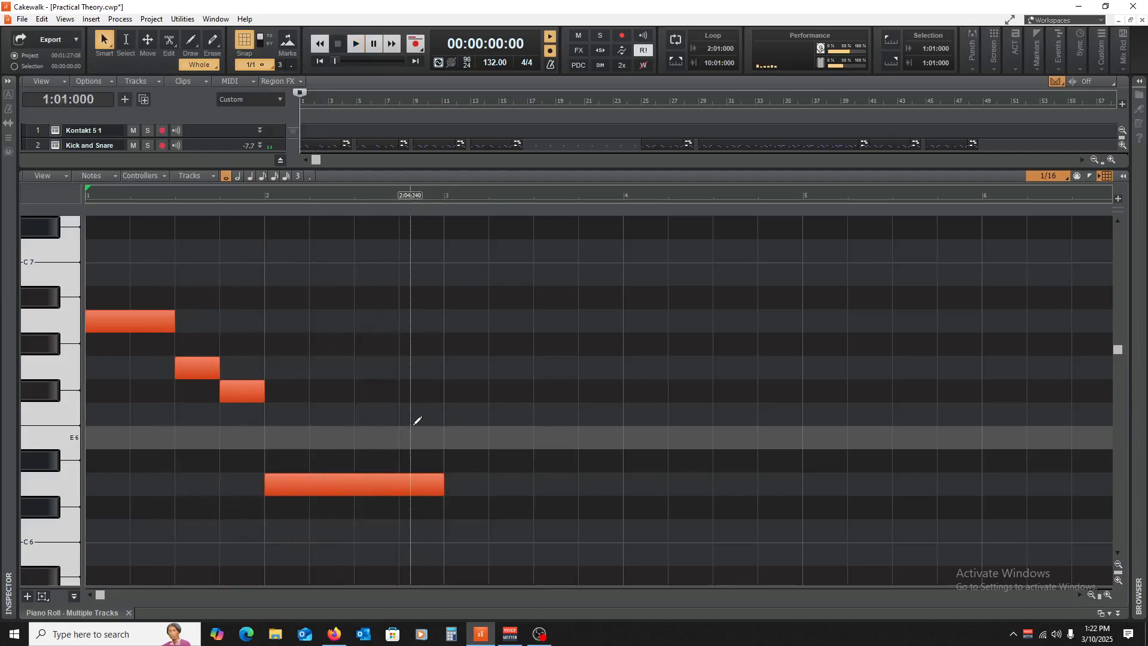
click(339, 489)
key(space)
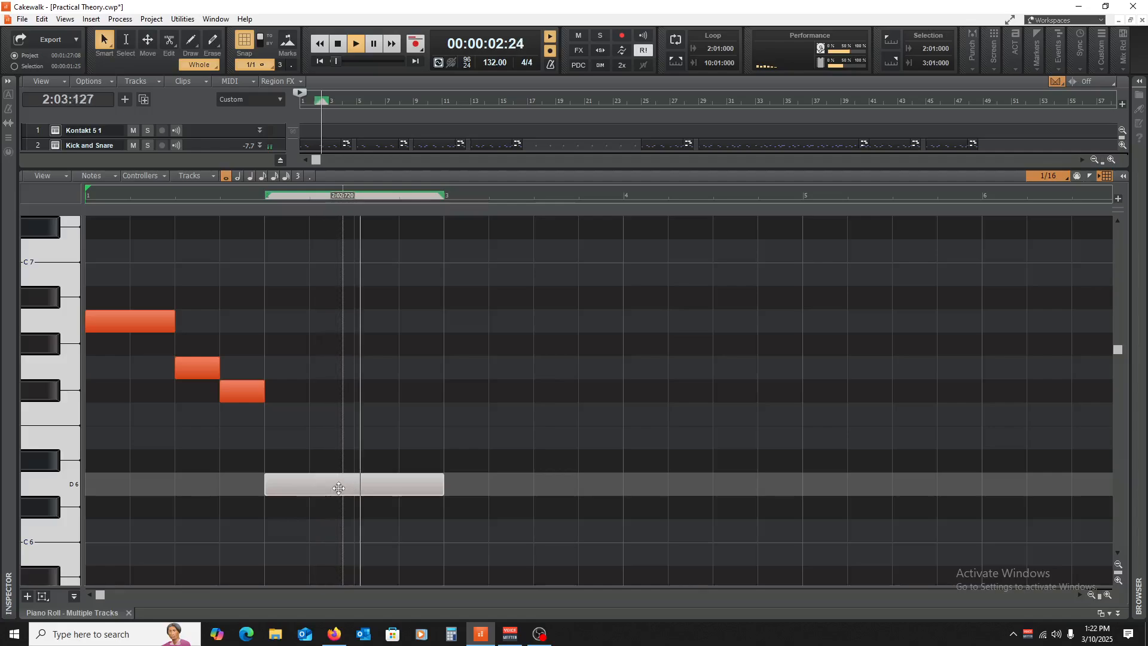
key(space)
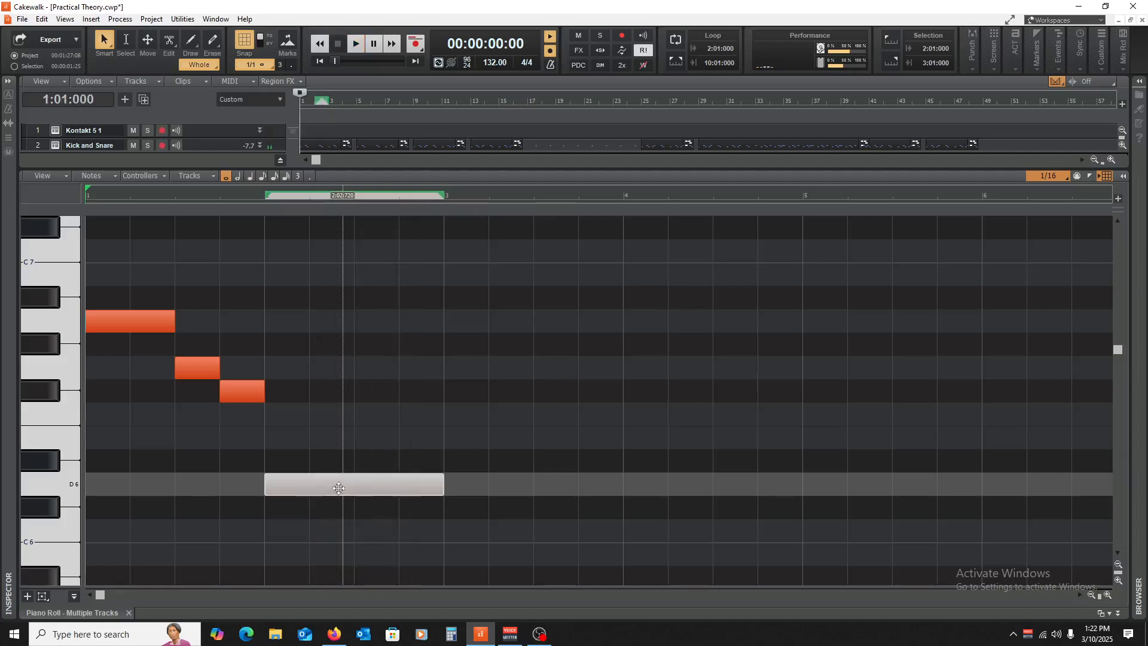
- Add a quarter note E6 on the first beat of bar 3 and play the melody from the start
click(451, 457)
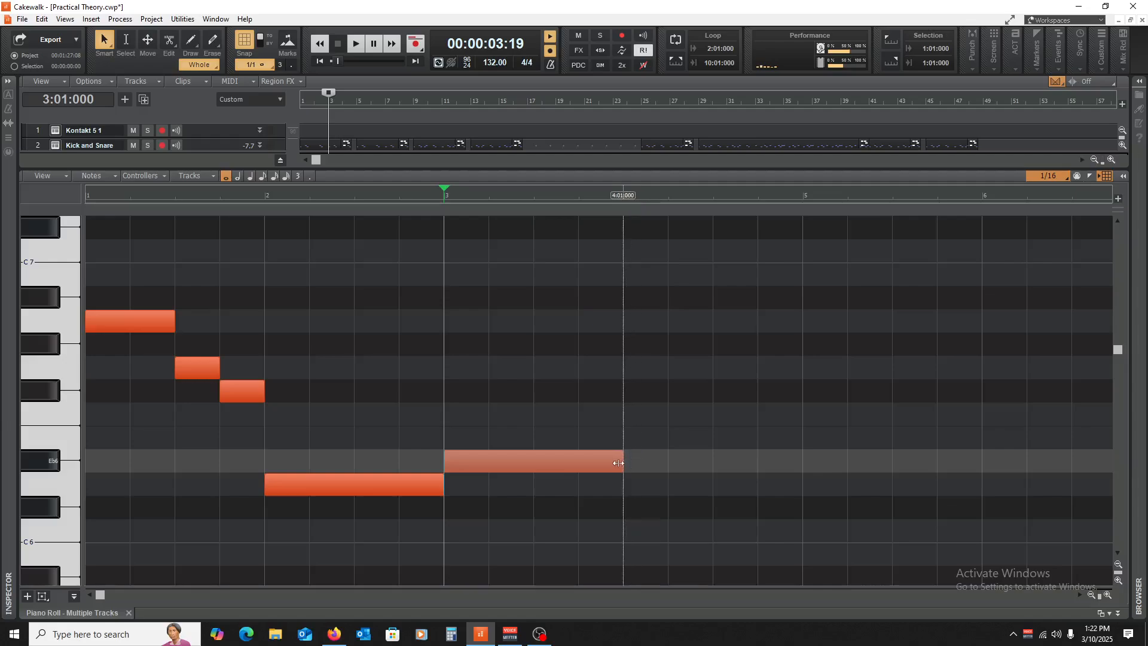
drag(619, 463, 467, 448)
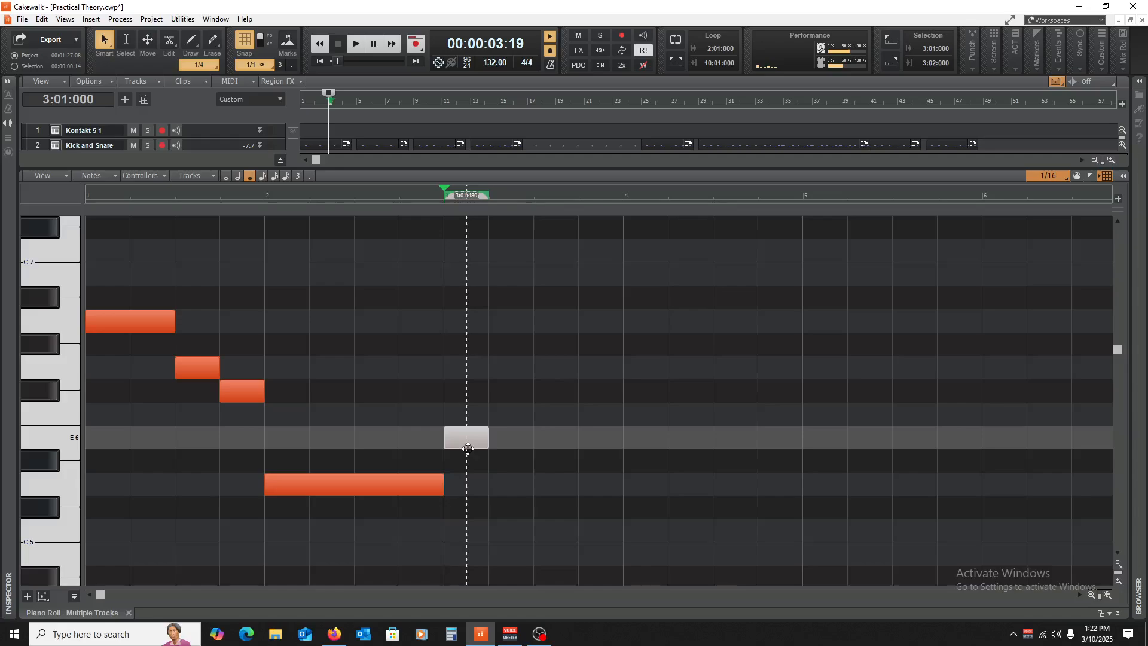
key(space)
key(space)
key(w)
key(space)
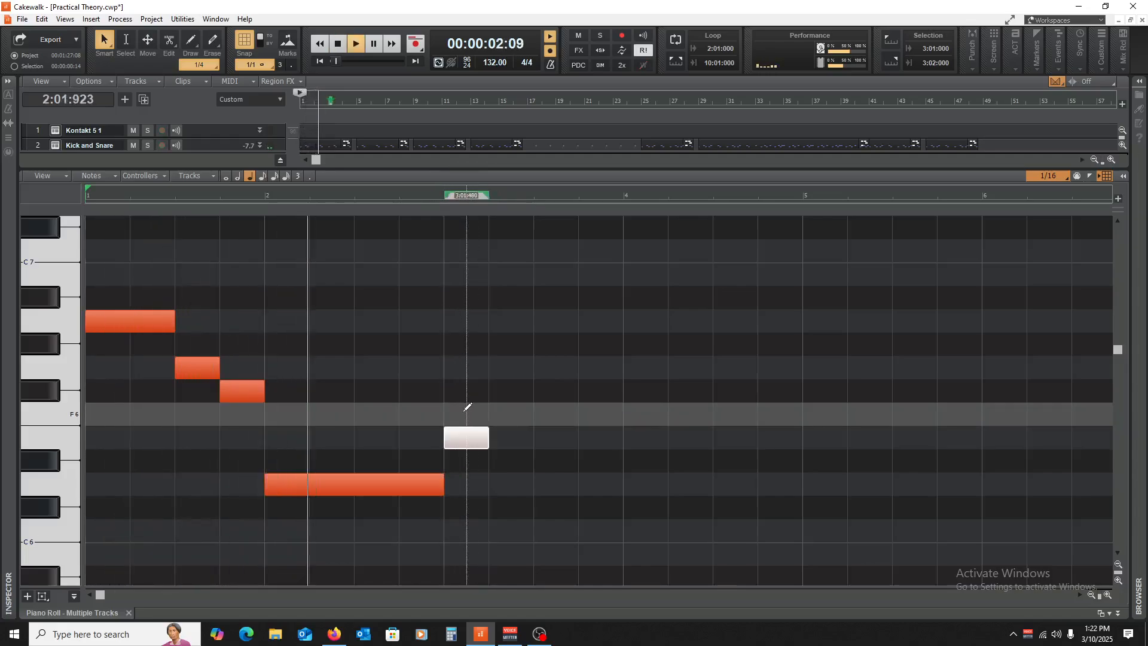
- Copy the E6 note to F#6 on beat 2 and G#6 on beat 3 of bar 3, and play back the melody
key(space)
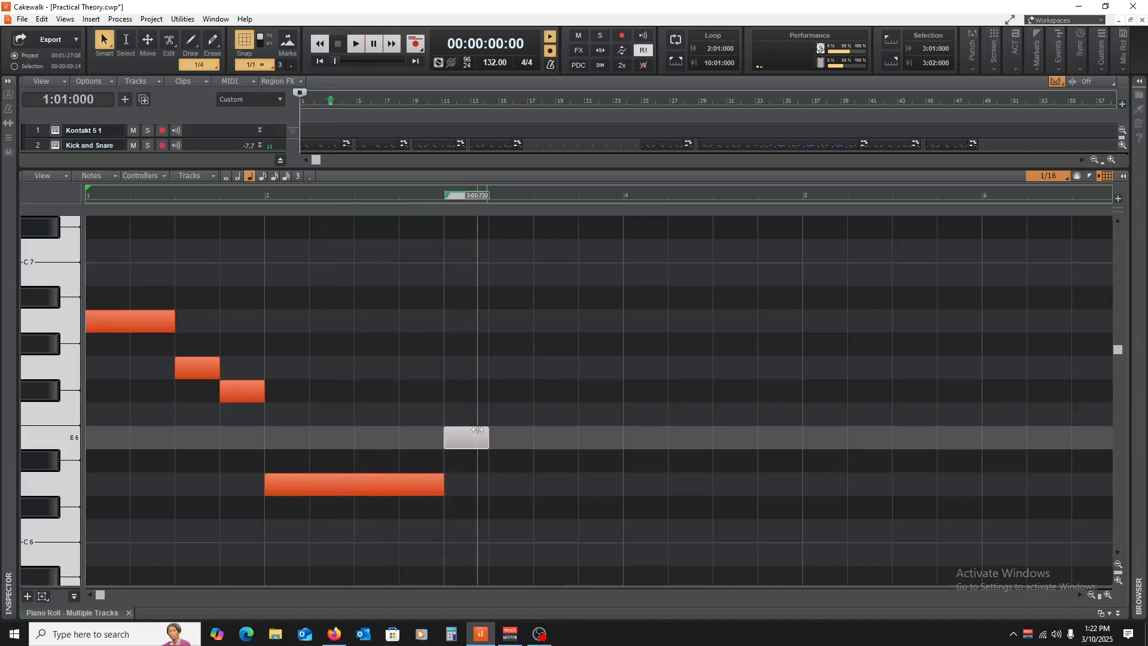
drag(467, 436, 557, 347)
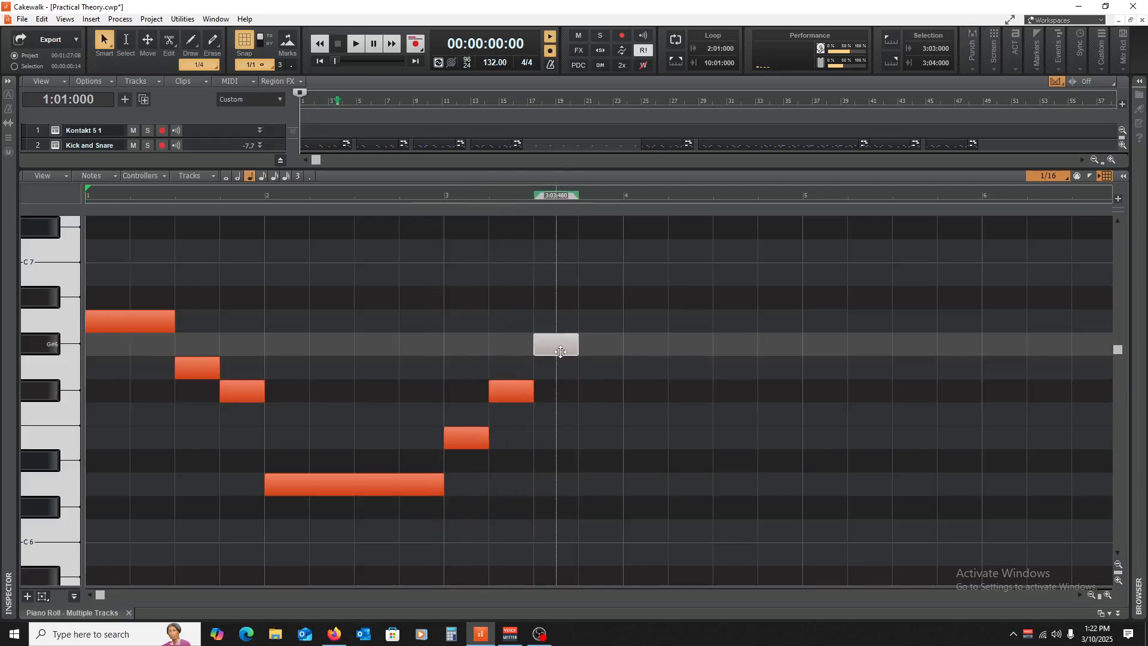
key(space)
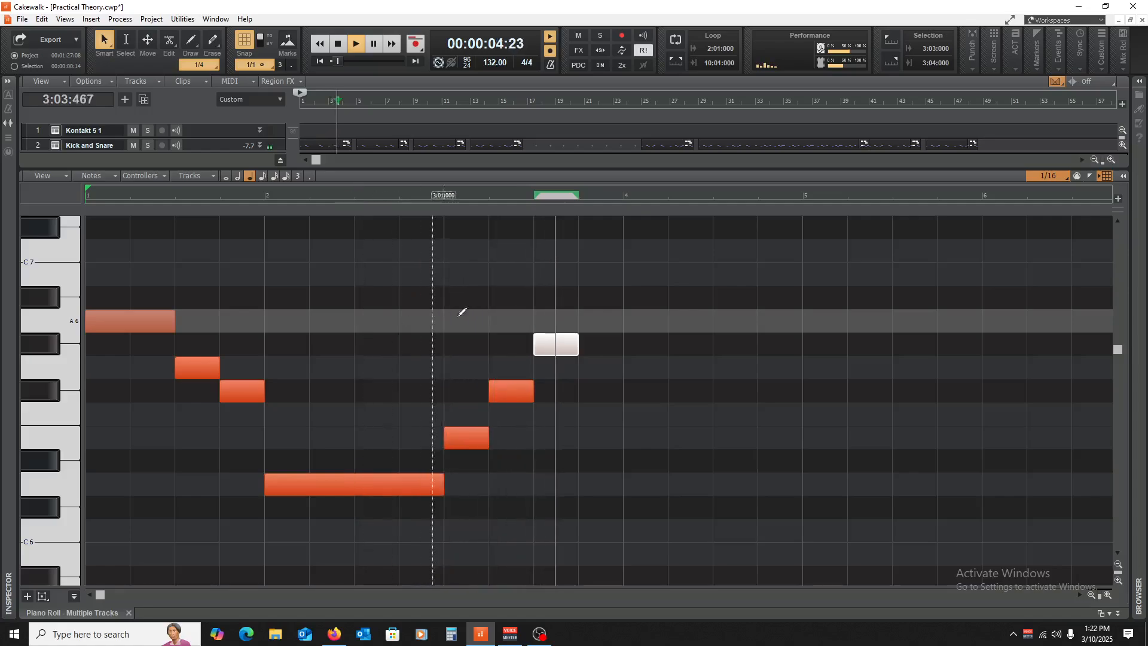
key(space)
- Raise the beat 3 note of bar 1 to G#6 and play back the phrase
drag(206, 371, 206, 346)
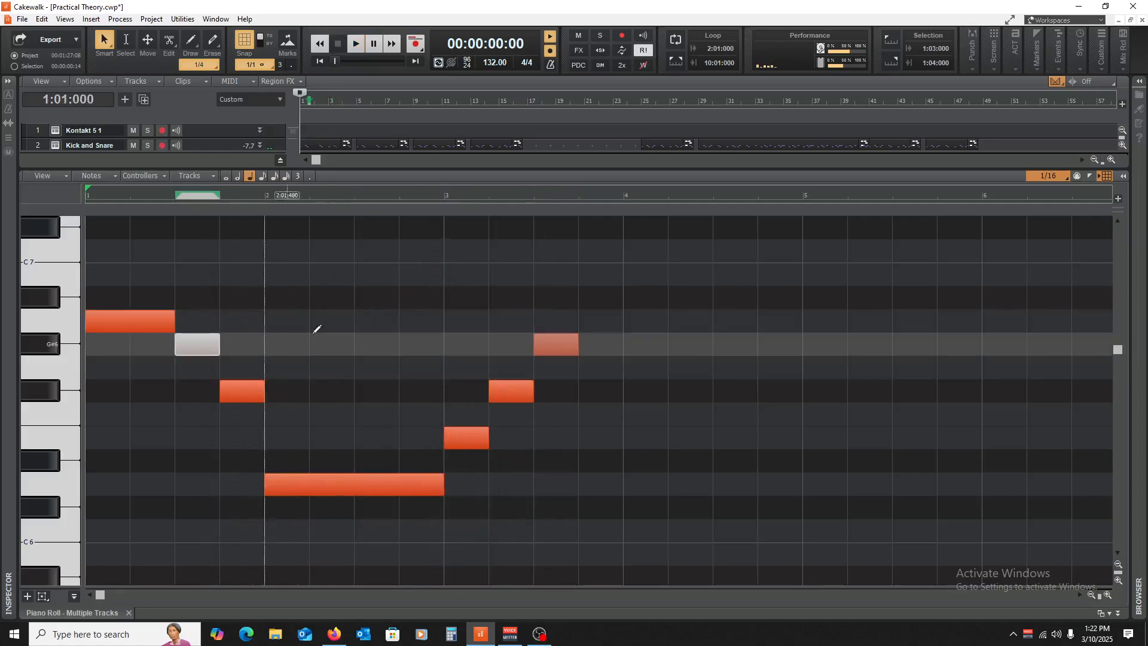
key(space)
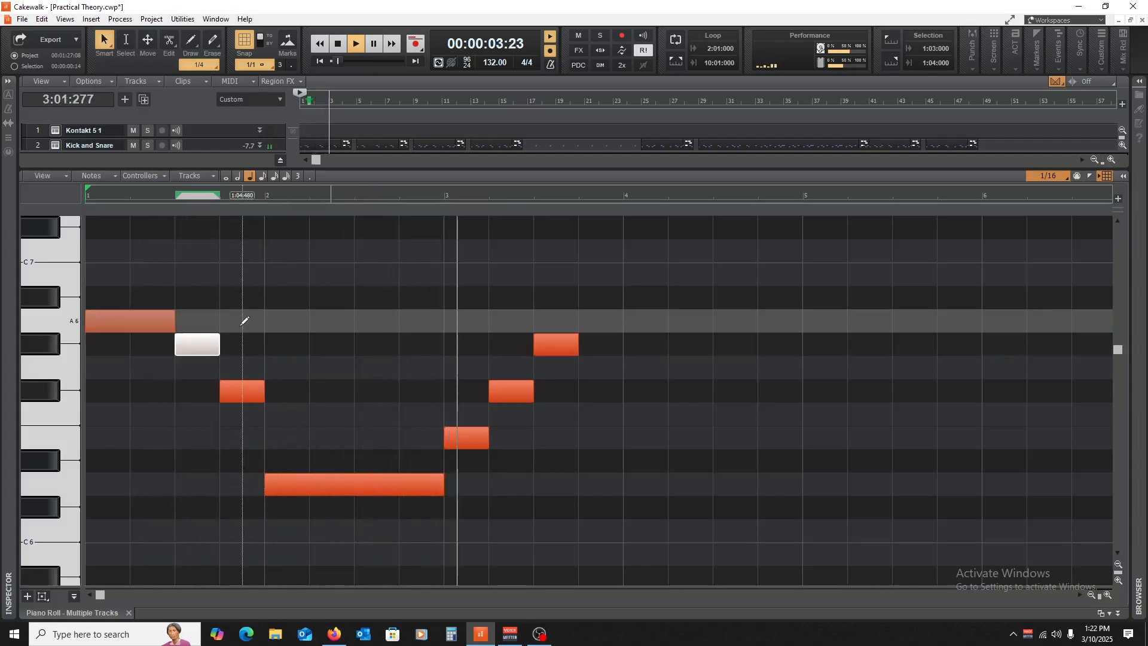
key(space)
key(space)
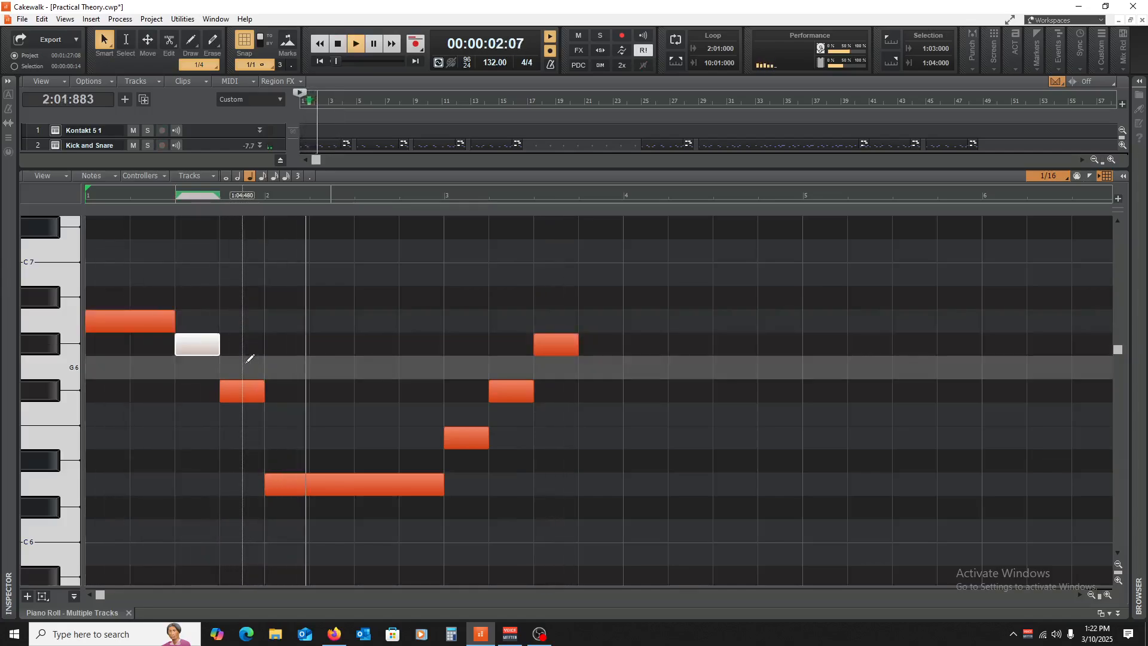
key(space)
- Lower the beat 3 note of bar 1 to F#6 and the beat 4 note to E6, and play them back
scroll(243, 309, up, 5)
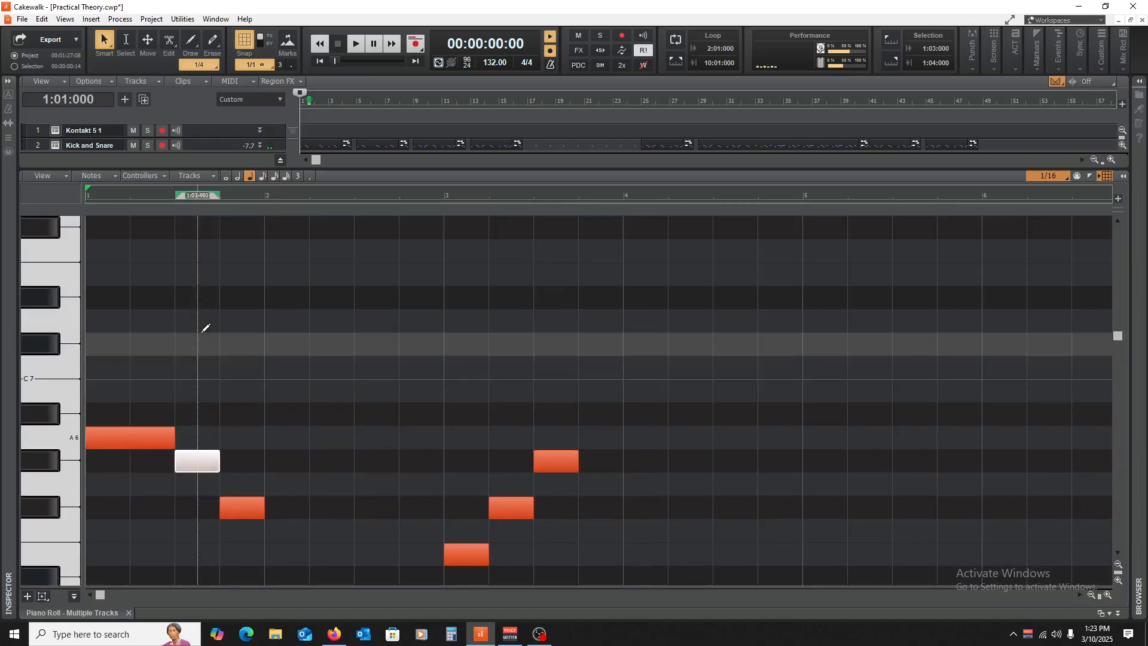
scroll(146, 326, down, 3)
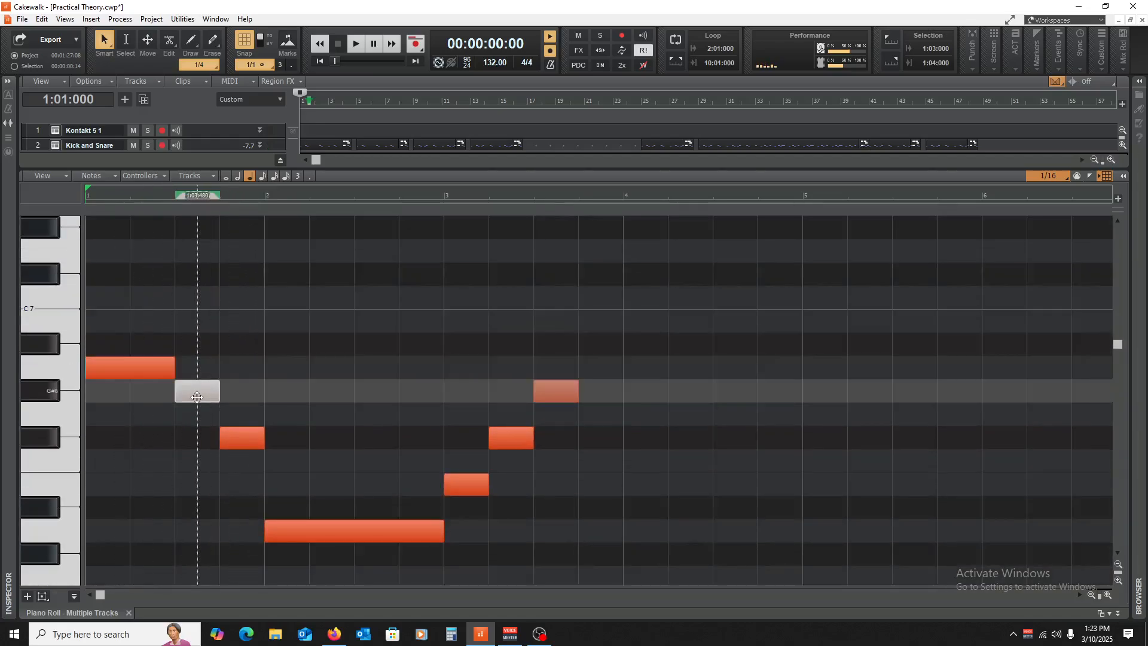
drag(197, 393, 244, 485)
key(space)
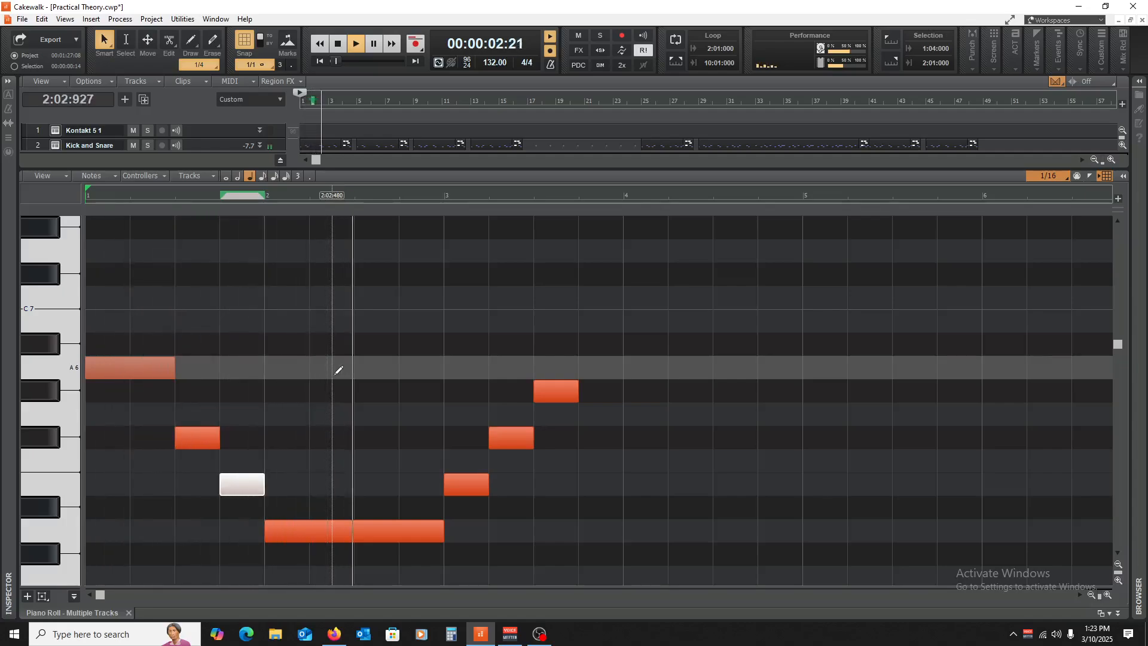
key(space)
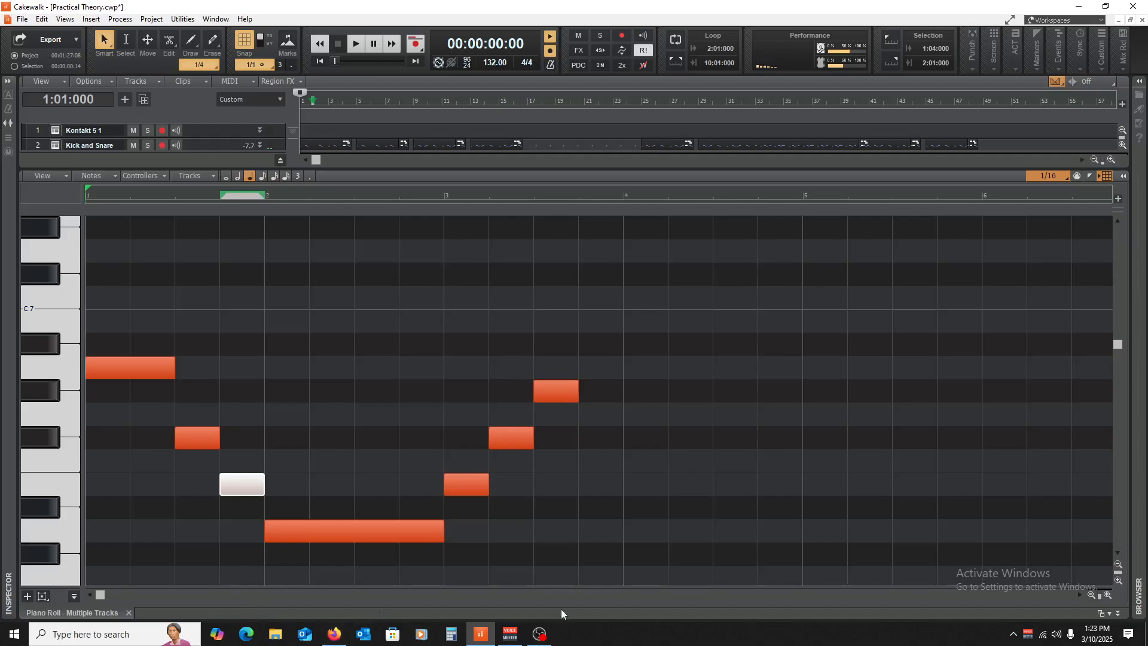
key(space)
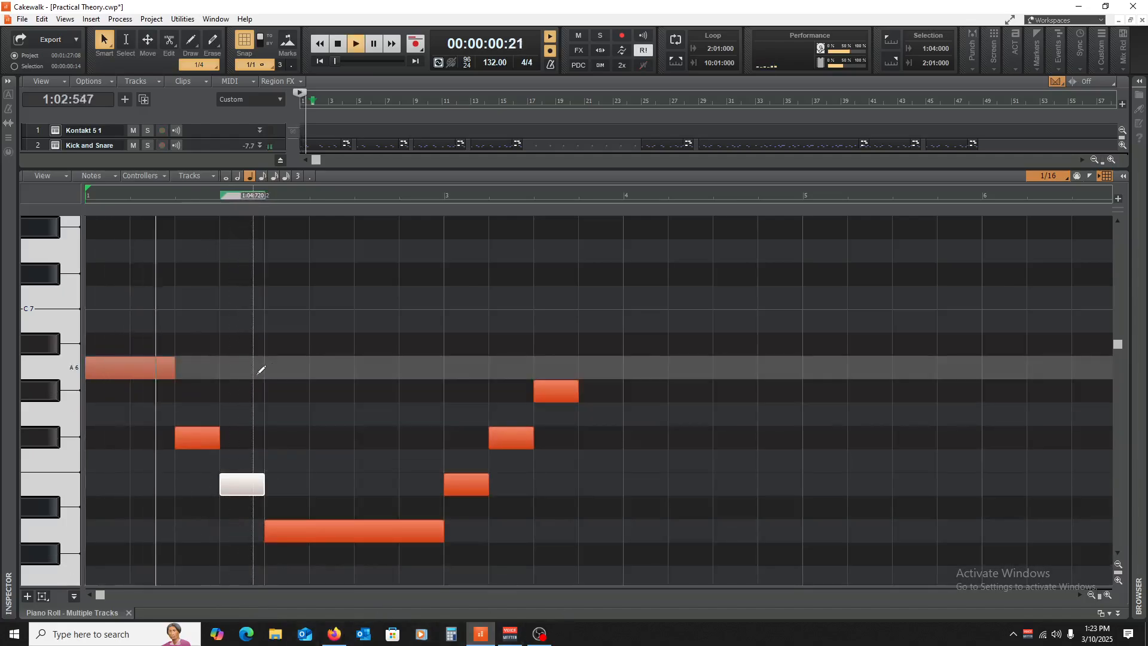
key(space)
- Raise the beat 4 note of bar 1 to D7 and play the opening
drag(242, 485, 246, 306)
key(space)
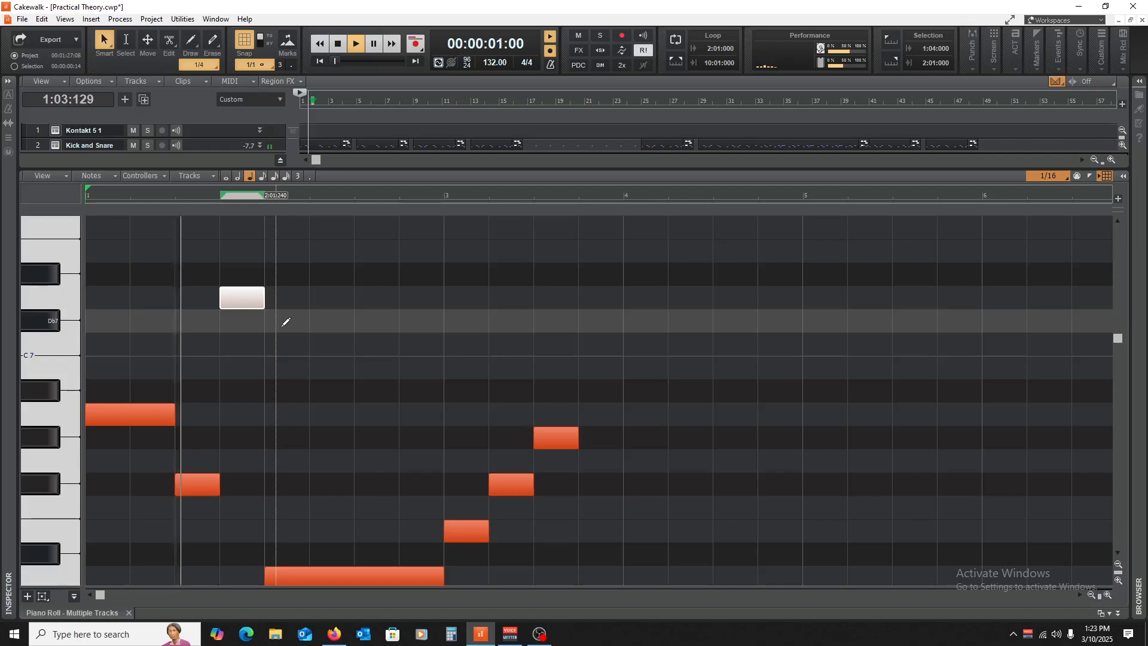
key(space)
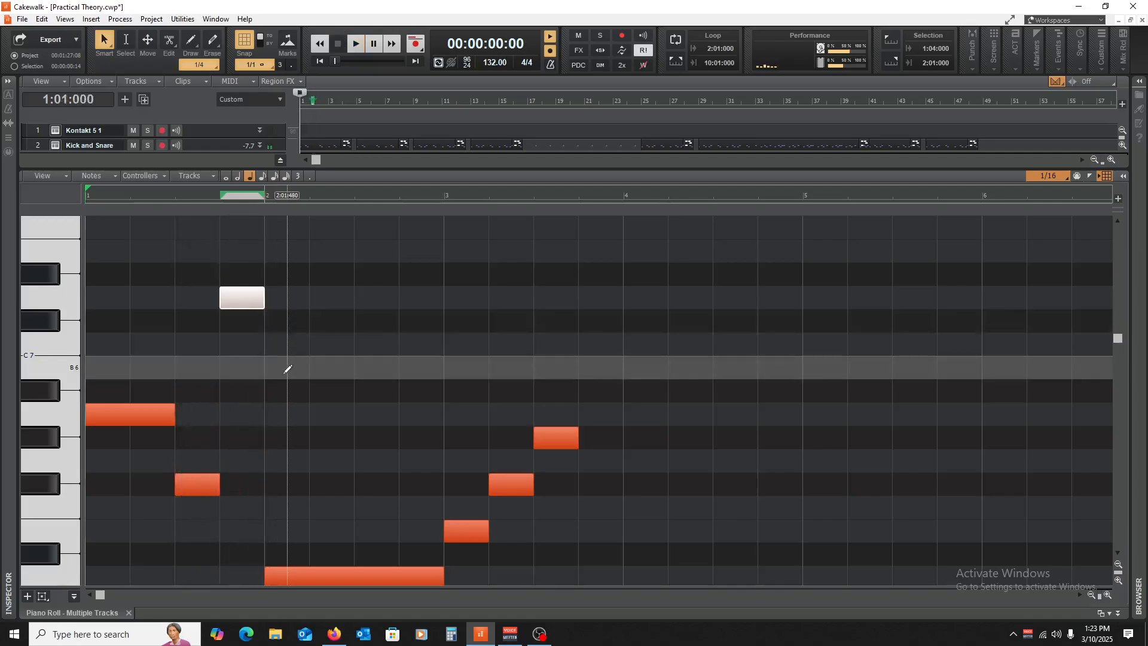
- Try the whole note in bar 2 at F#6 and play the phrase from the start
click(319, 573)
drag(319, 561, 320, 482)
key(space)
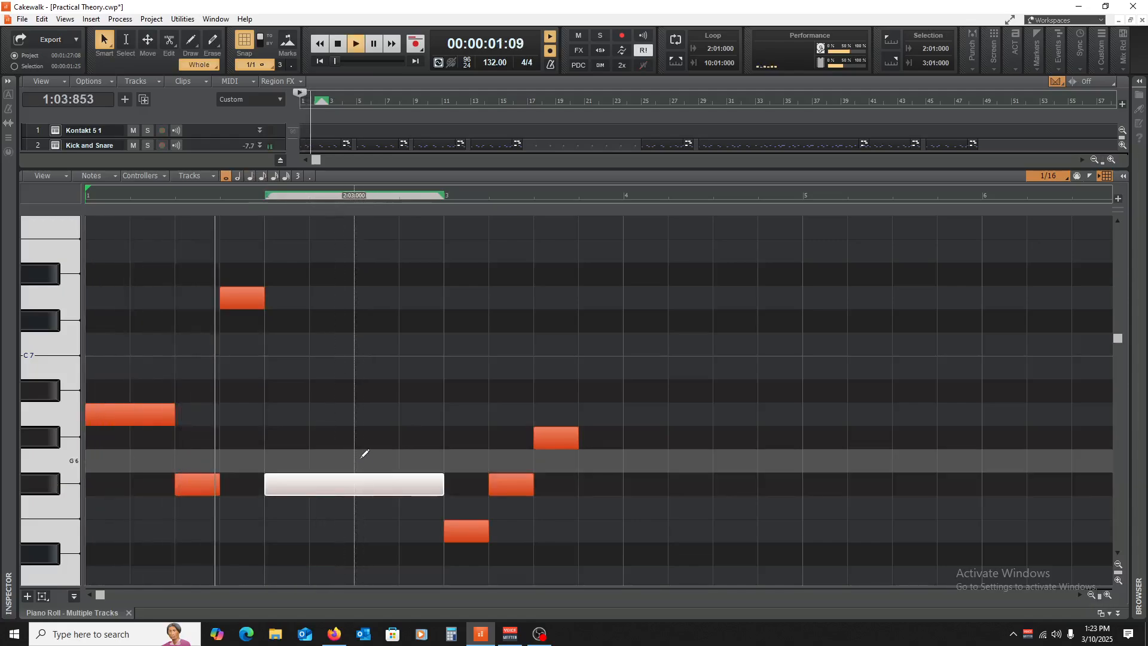
key(space)
- Move the whole note in bar 2 to A6 and play back the first two bars
drag(353, 485, 350, 415)
key(space)
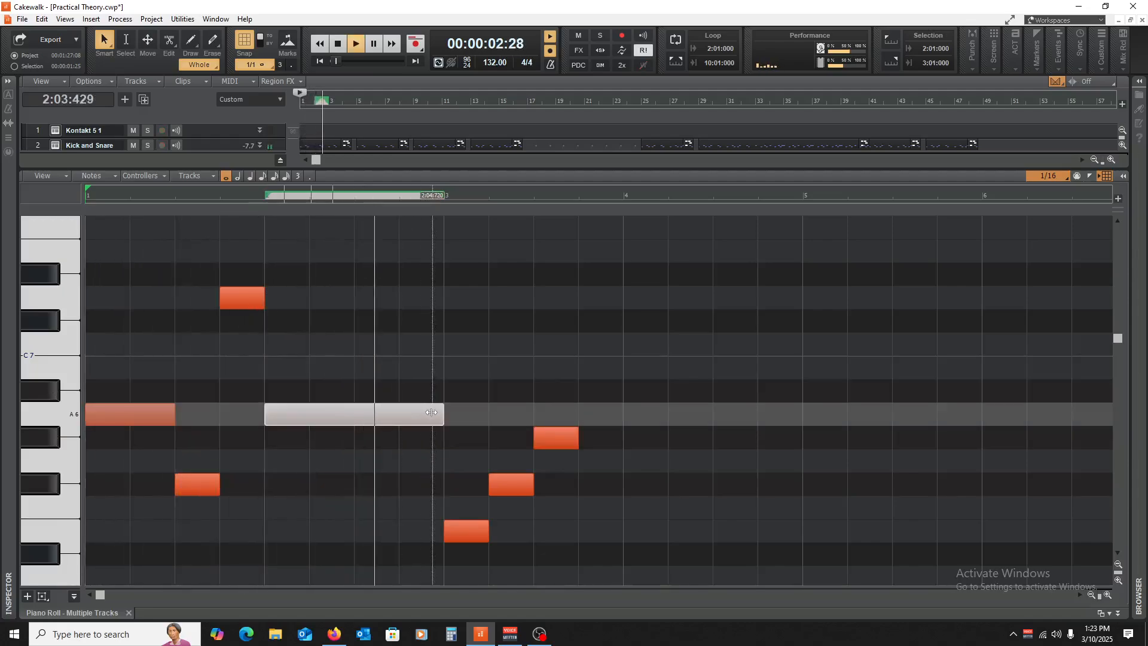
key(space)
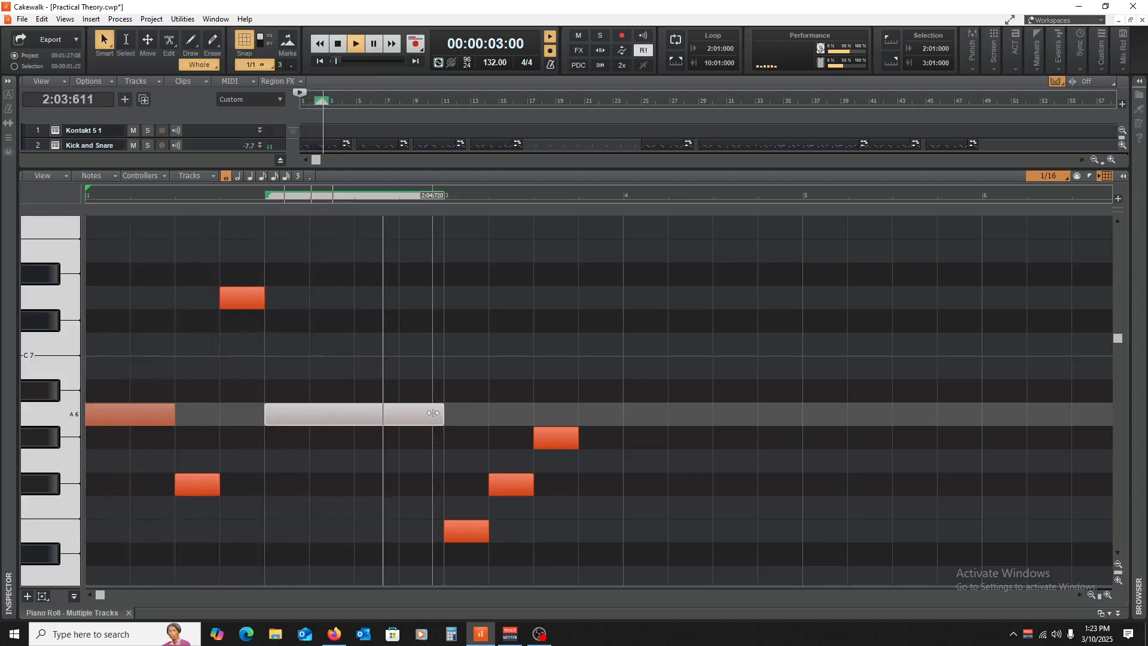
key(space)
- Raise the first two notes of bar 3 to B6 and A6, and play the melody from the song start
drag(458, 528, 458, 368)
drag(511, 482, 516, 415)
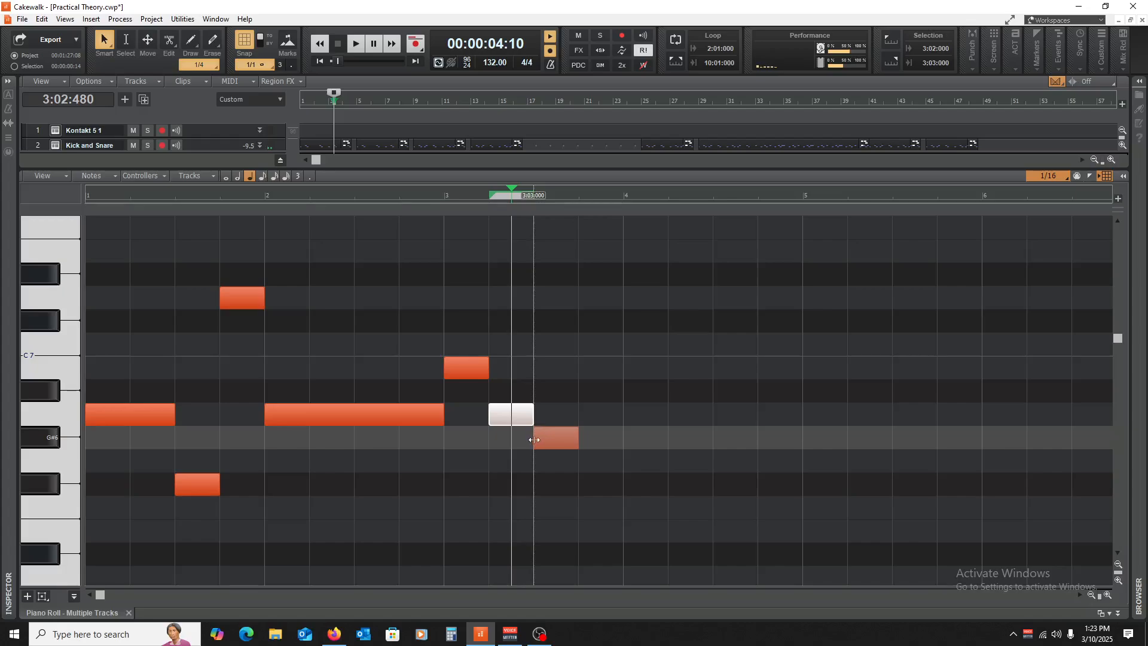
key(w)
key(space)
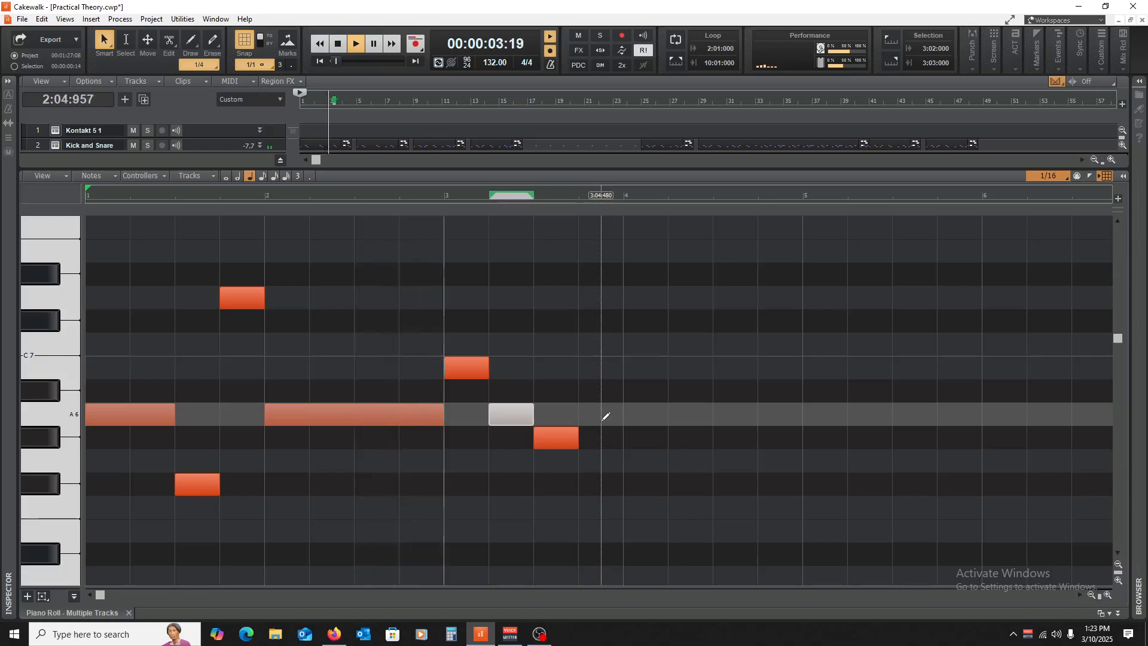
key(space)
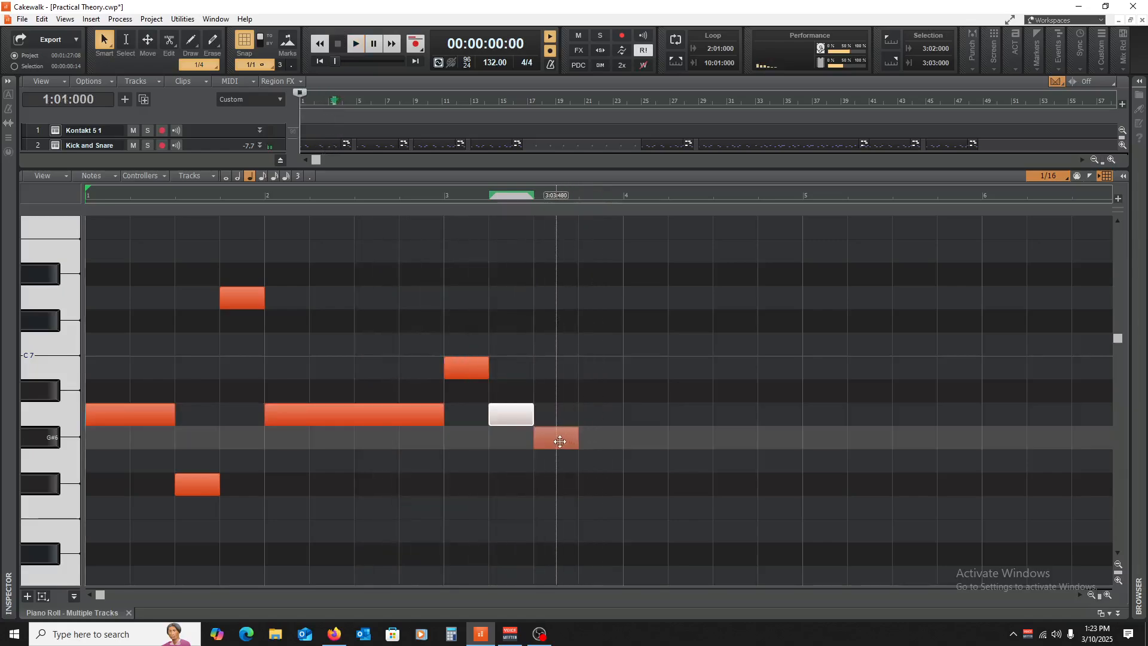
- Add copied quarter notes F#6 on beat 4 of bar 3 and E6 at the start of bar 4, and play the melody
drag(560, 442, 629, 531)
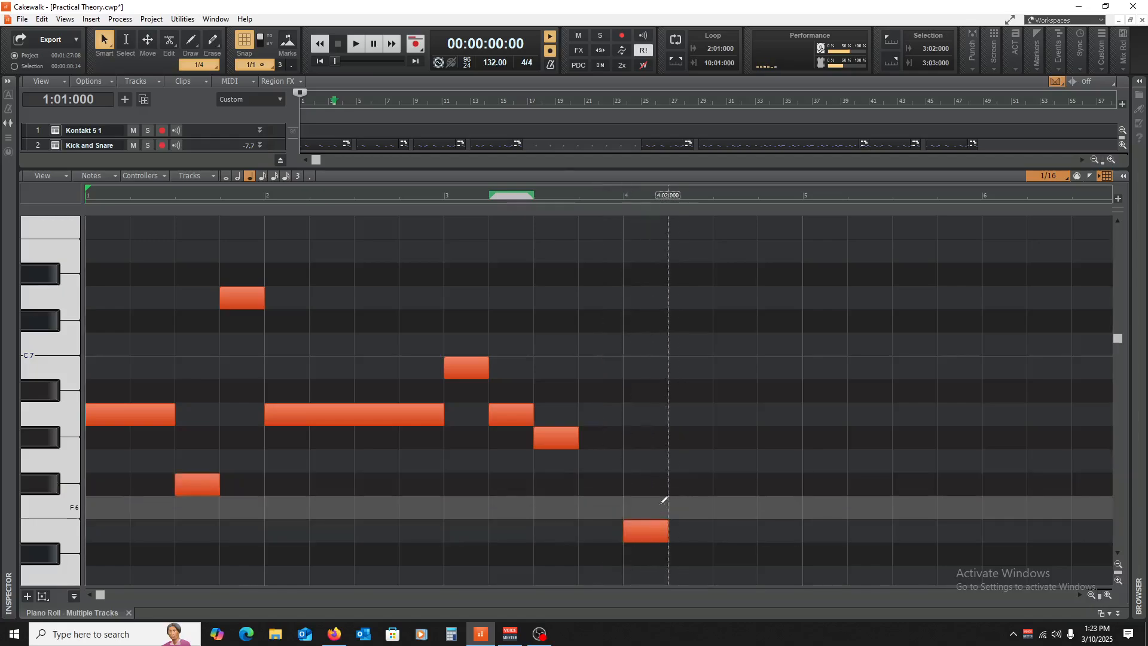
key(ctrl+z)
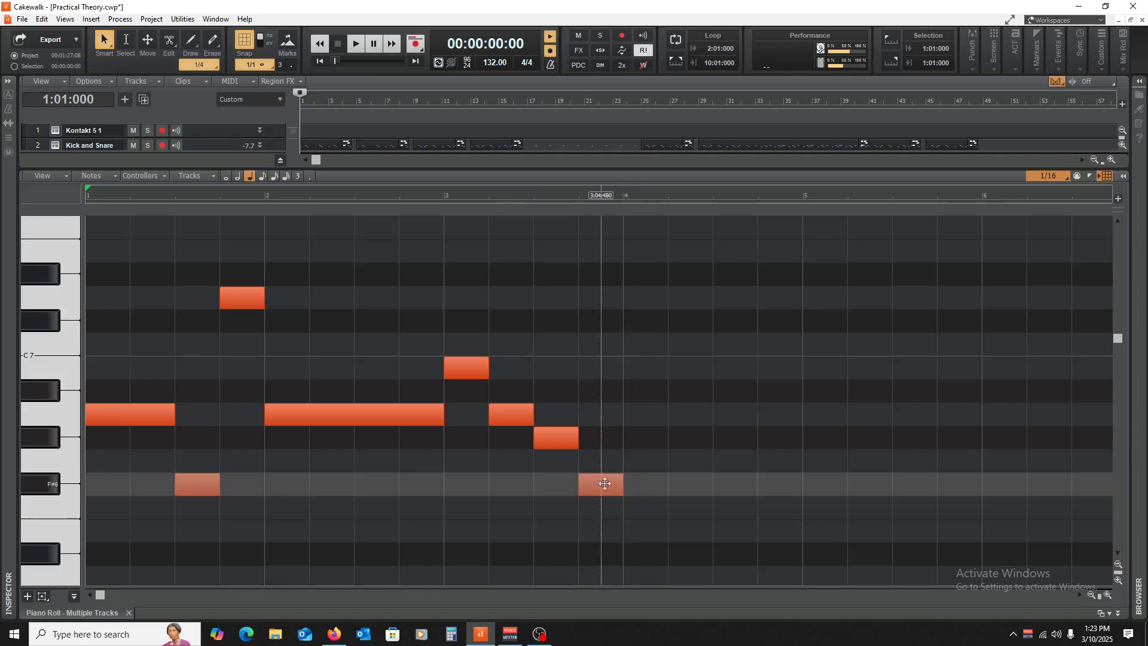
drag(605, 483, 652, 530)
key(space)
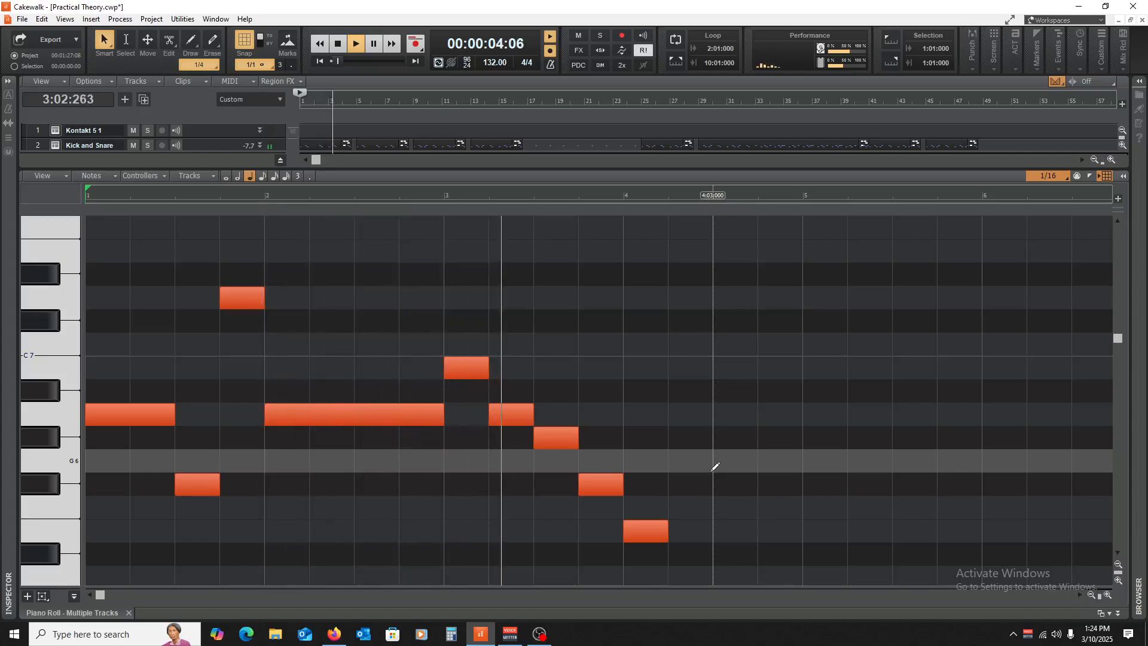
key(space)
- Lengthen the E6 note in bar 4 to a whole note and listen to the four-bar melody
drag(668, 531, 803, 544)
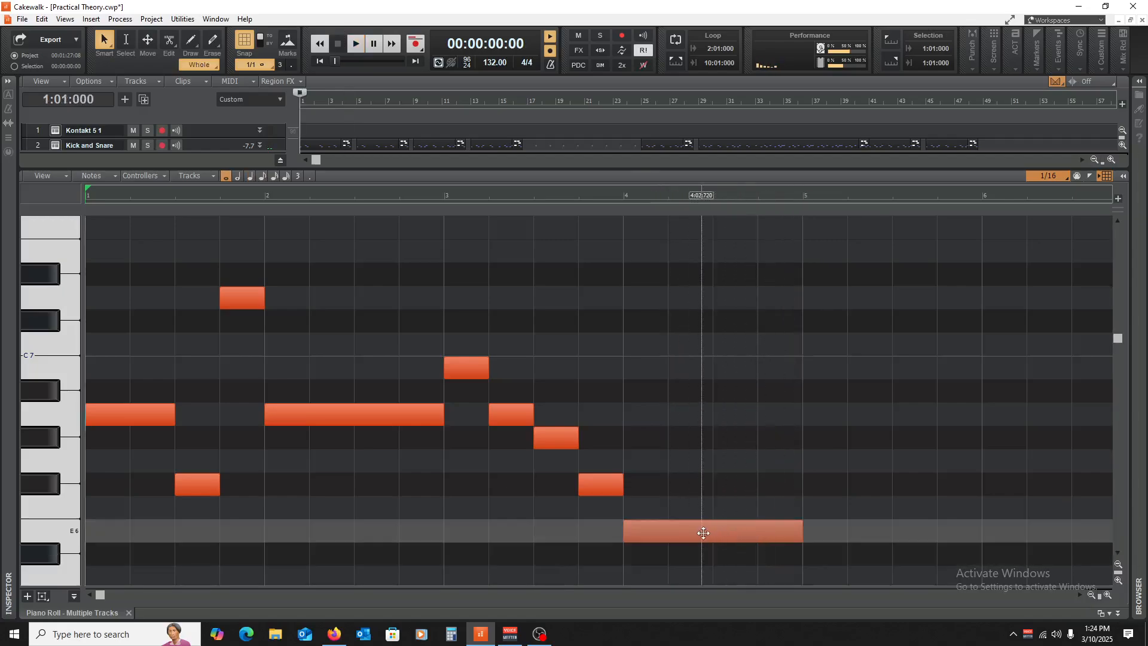
scroll(702, 532, down, 3)
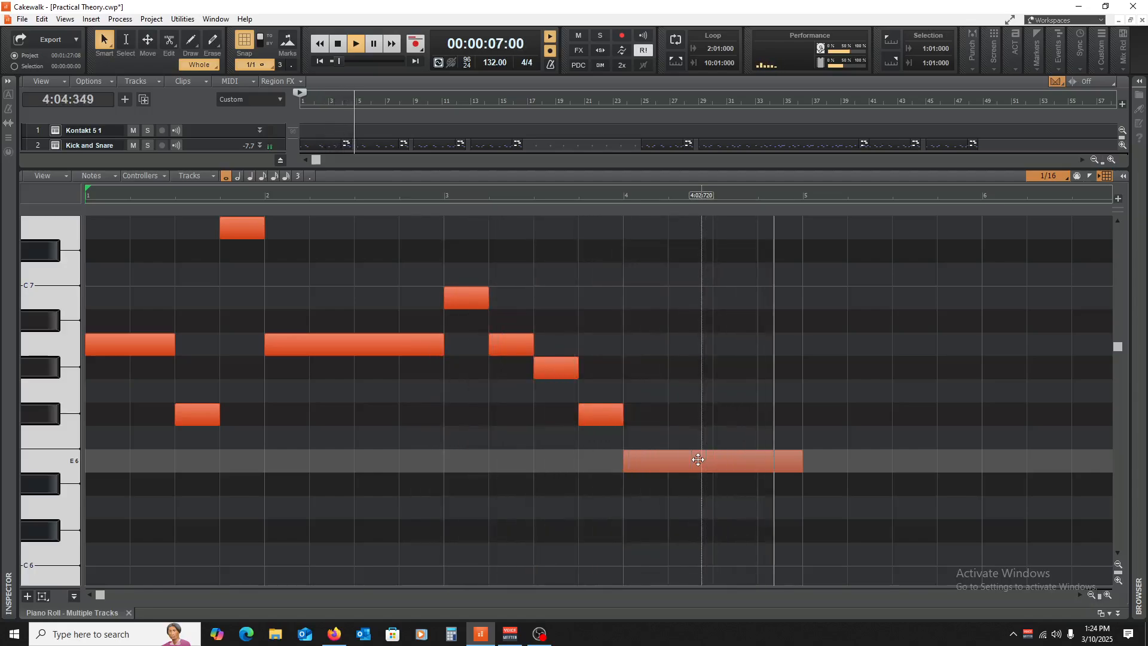
scroll(698, 459, up, 4)
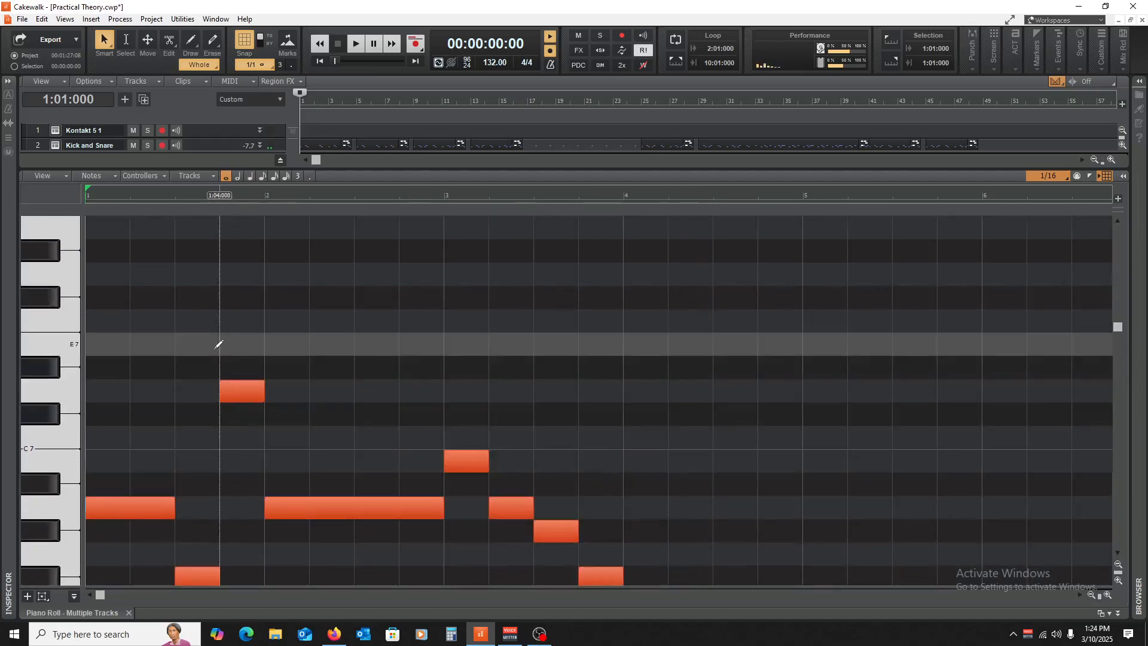
scroll(495, 495, down, 3)
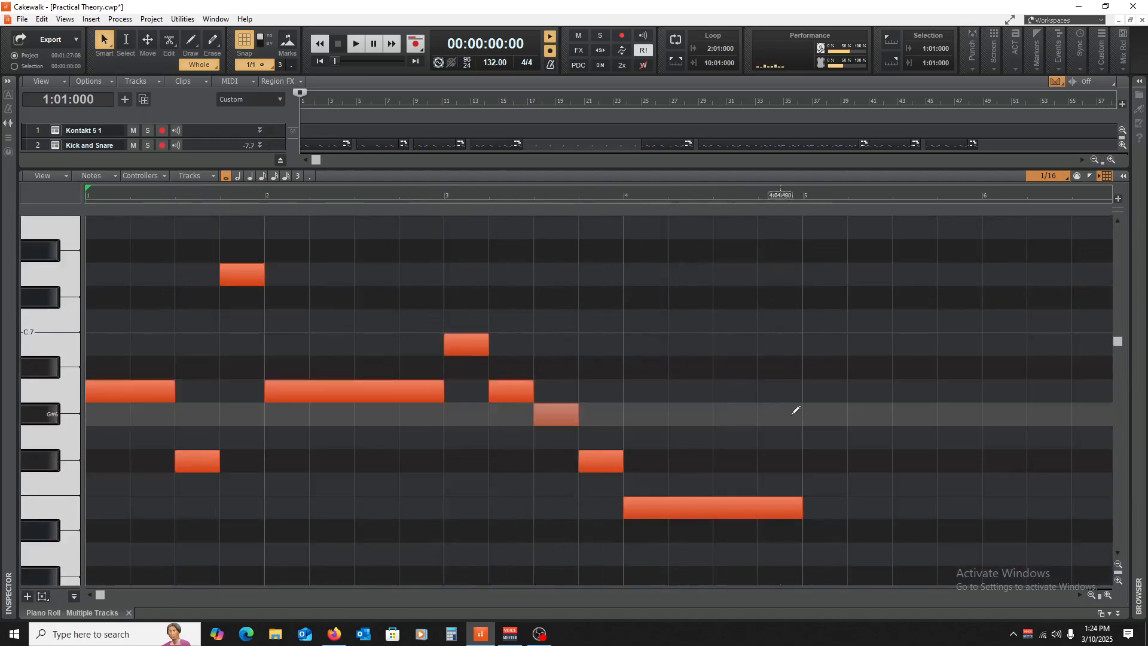
- Replay the melody from the start and review the pitches of its notes across all four bars
key(space)
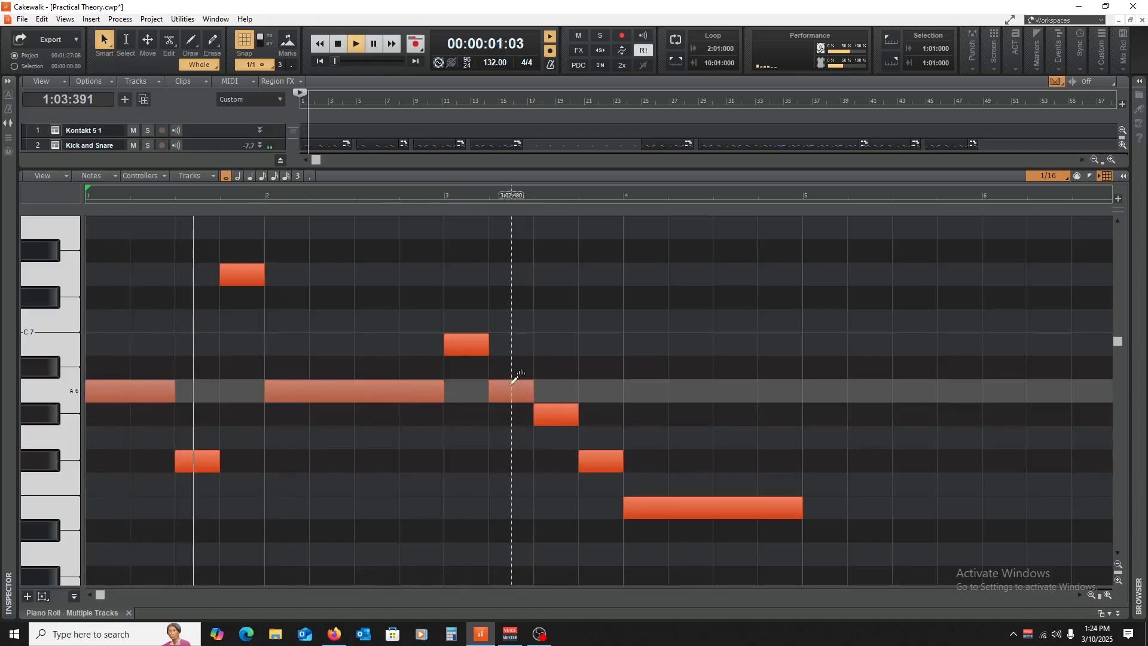
key(space)
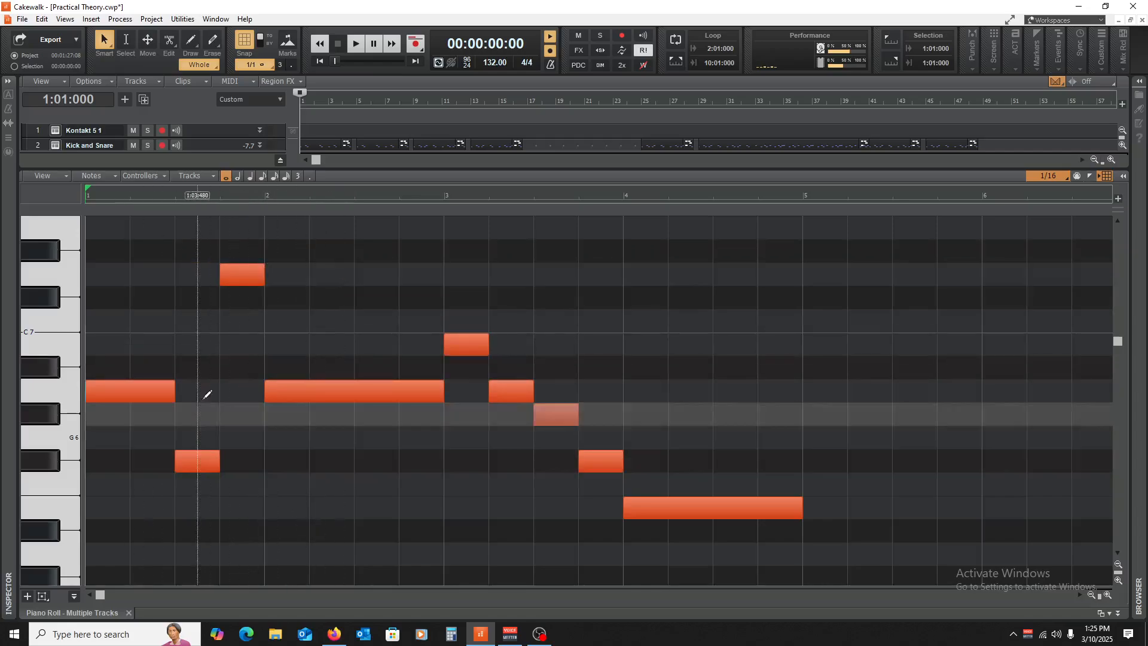
key(space)
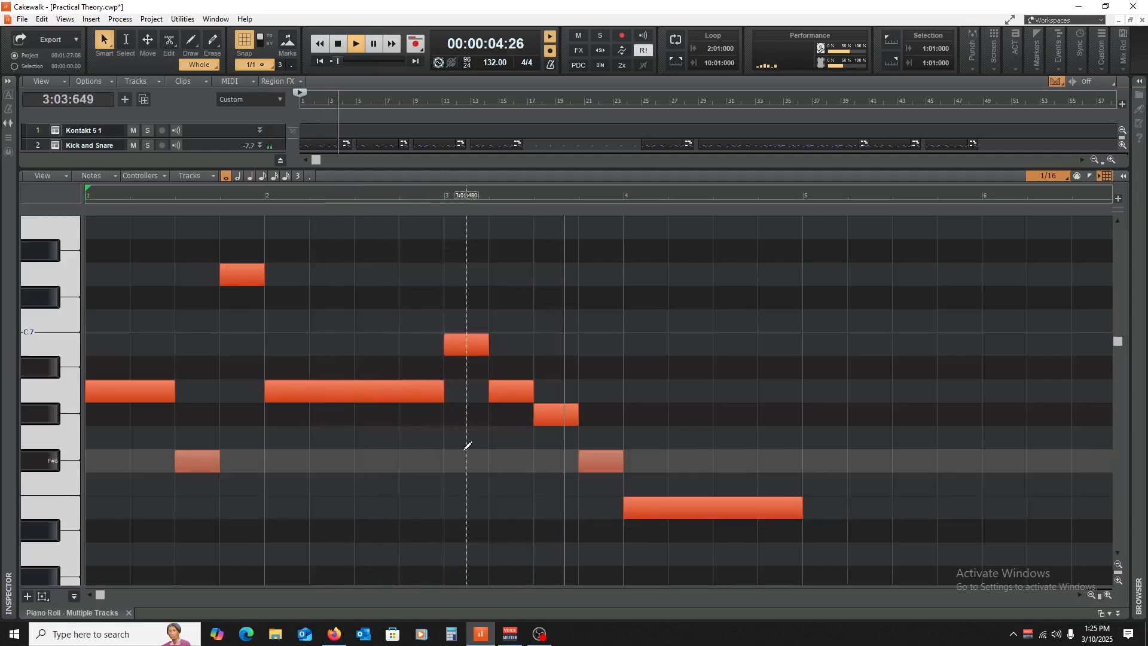
key(space)
click(443, 469)
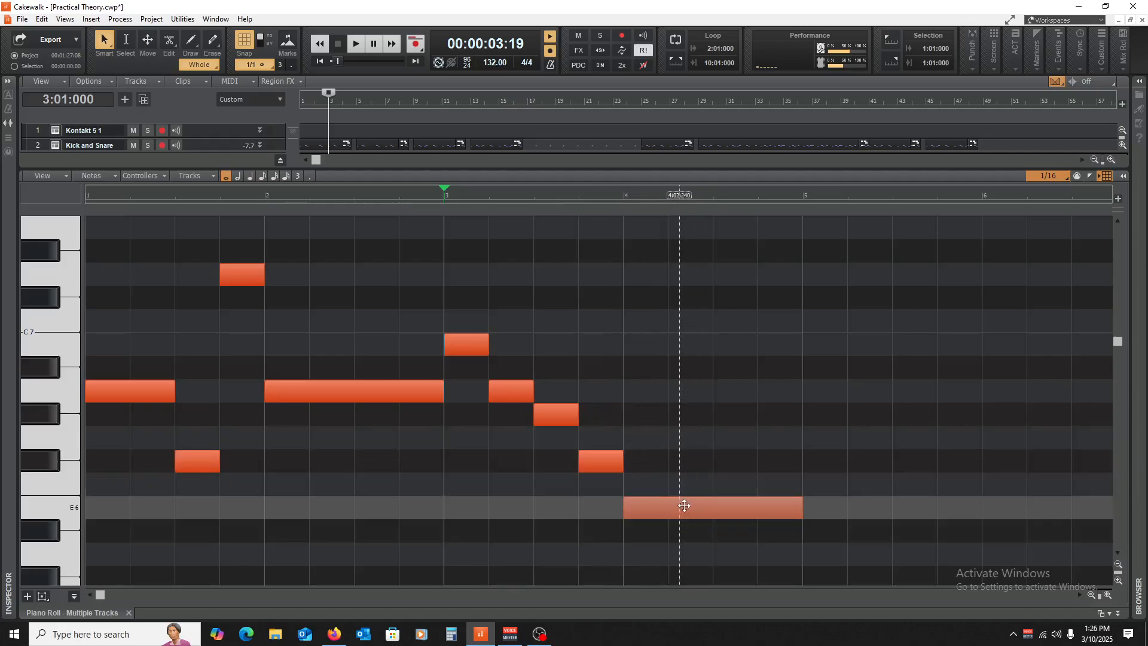
scroll(680, 495, down, 1)
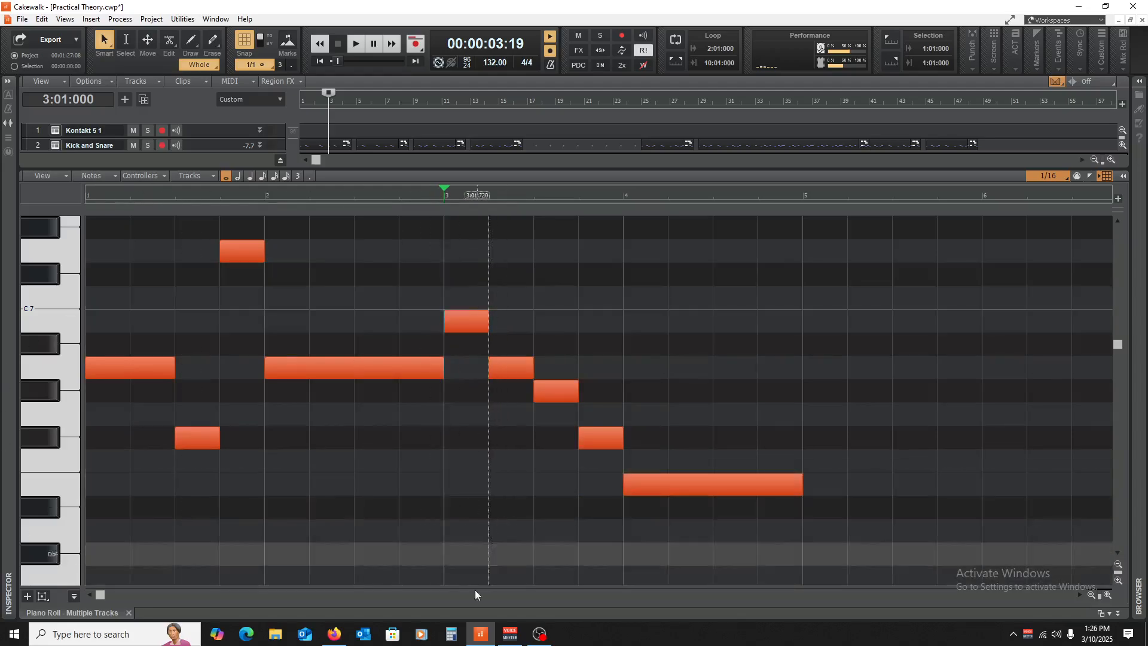
scroll(233, 327, up, 1)
scroll(233, 327, down, 1)
scroll(233, 328, up, 1)
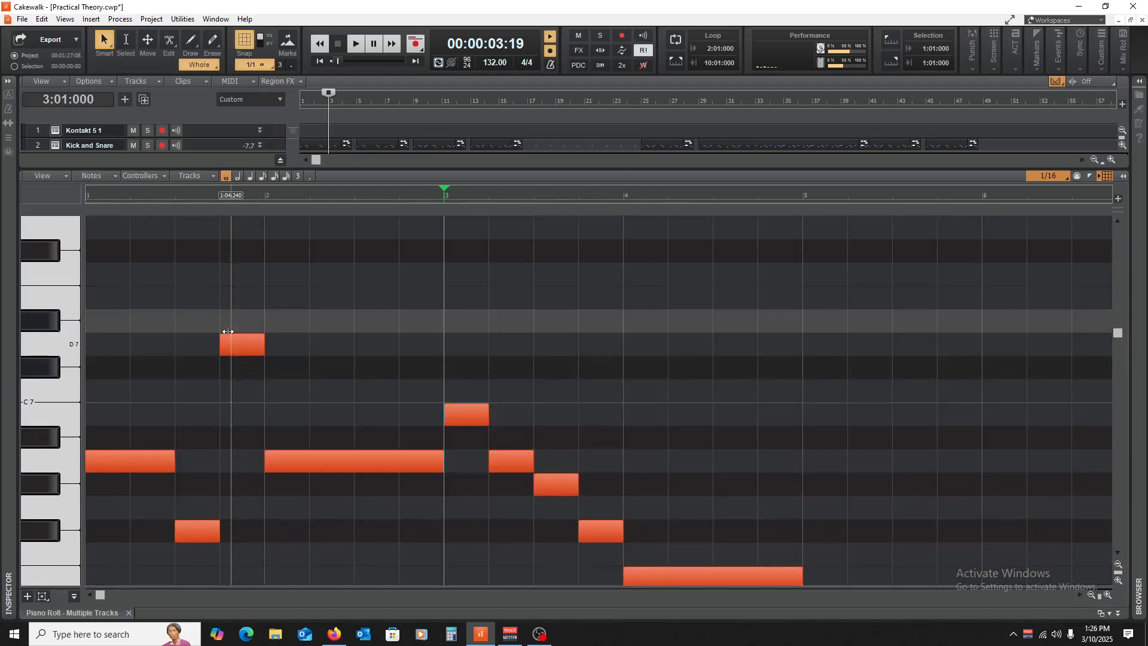
scroll(232, 327, down, 1)
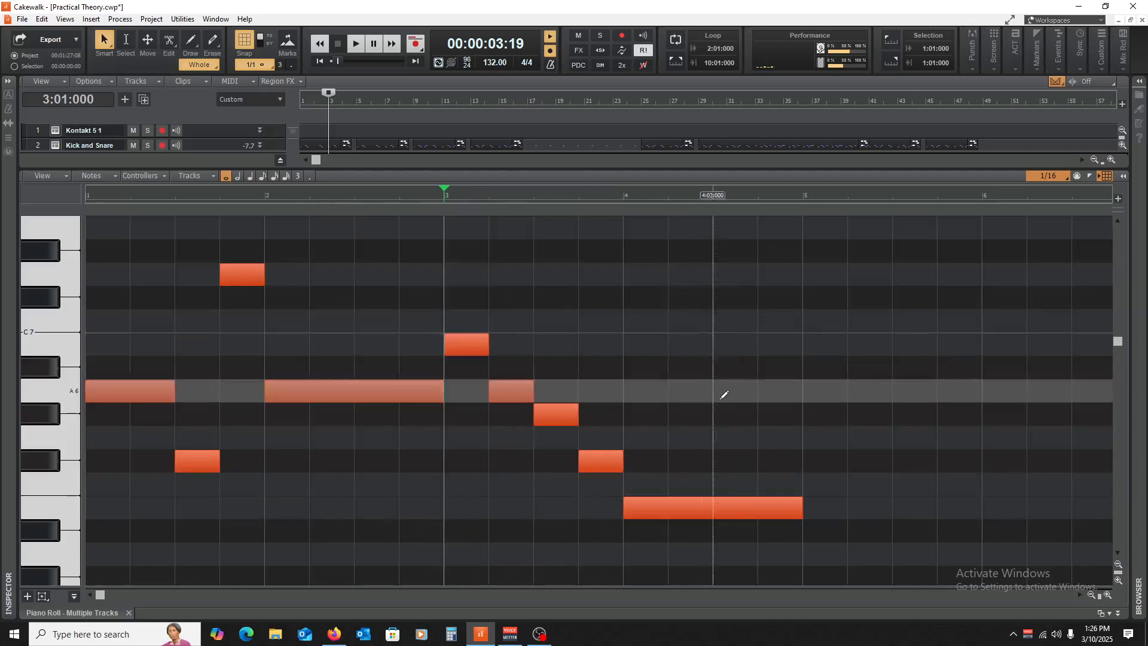
- Return the playhead to the song start and close the Piano Roll
key(w)
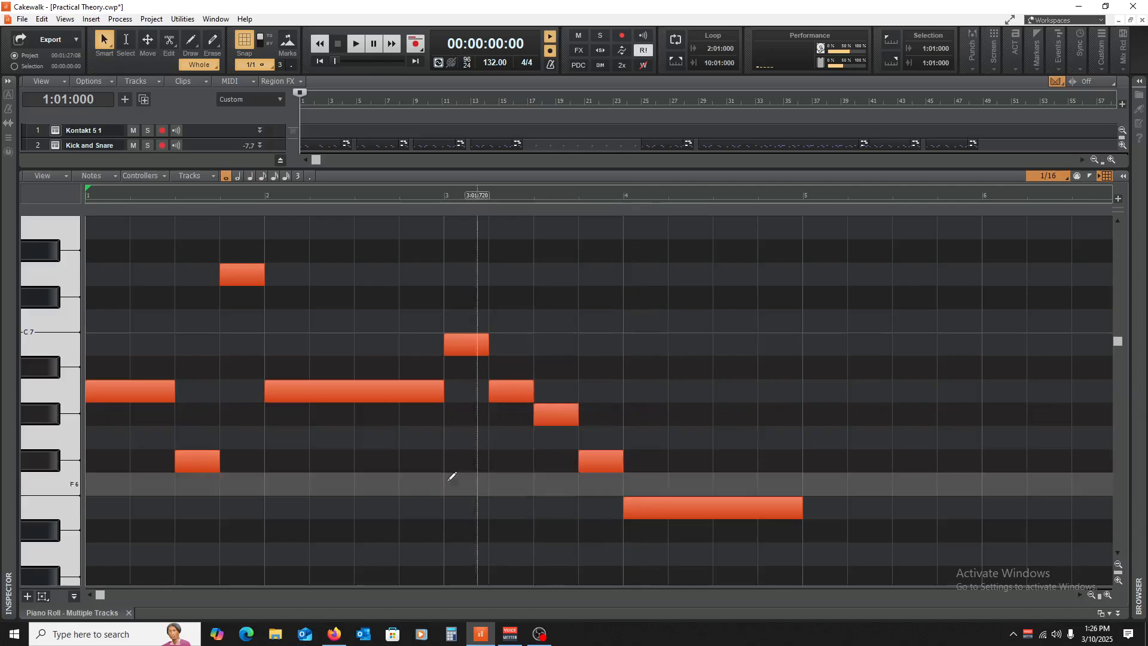
click(129, 610)
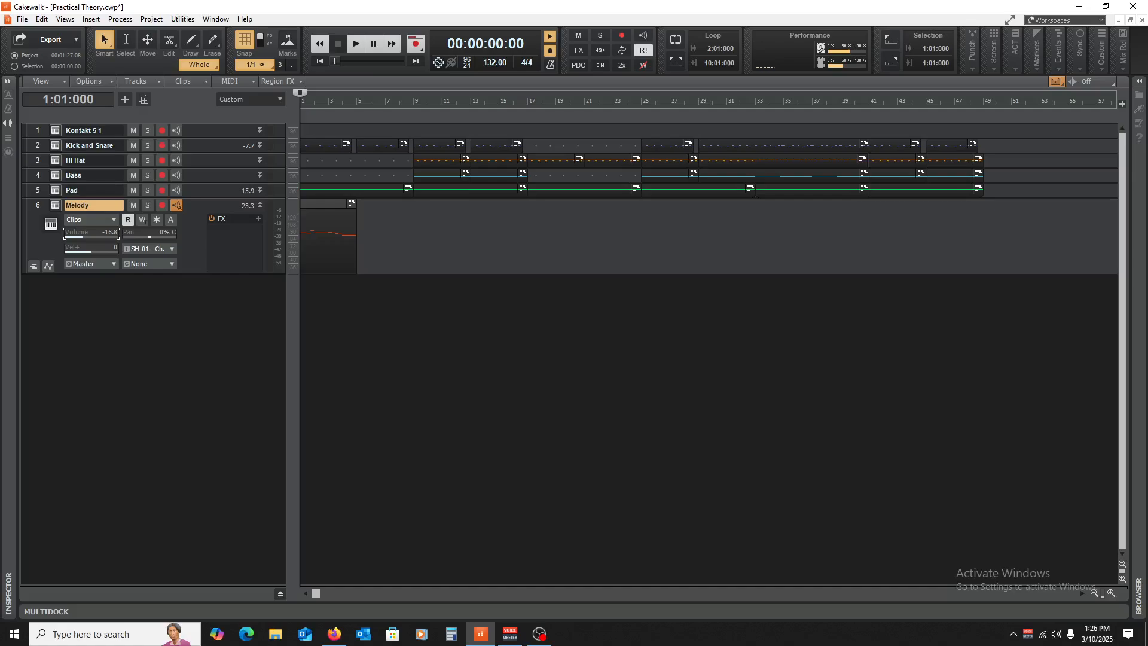
- Set the Melody track's volume to -17.0 while playing the song from the start
key(space)
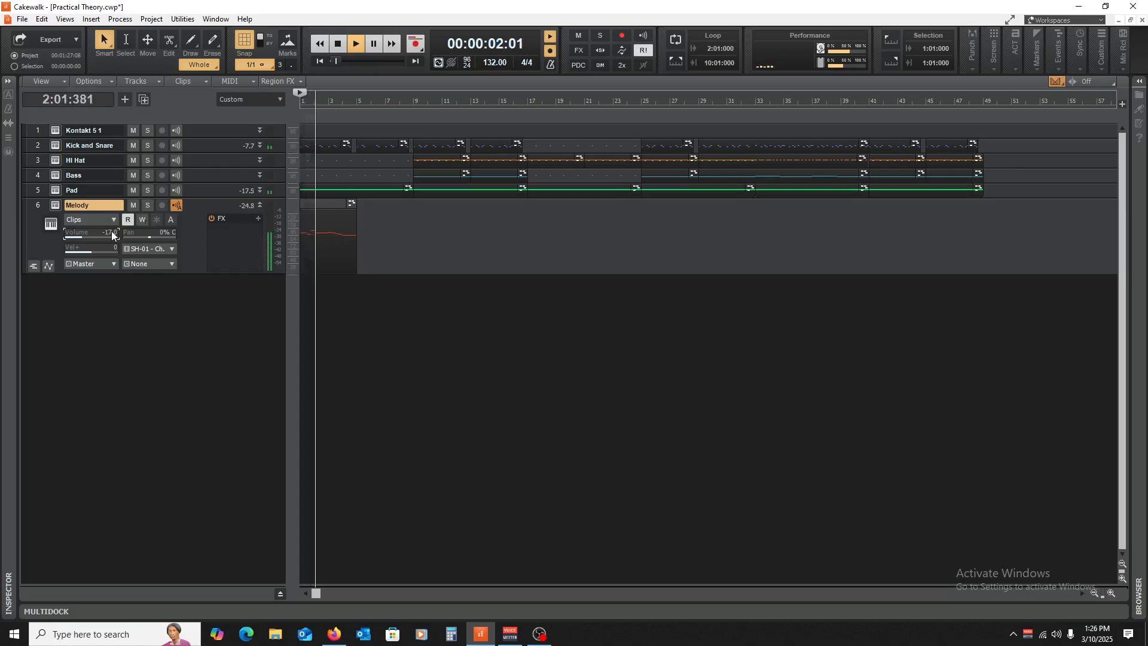
key(space)
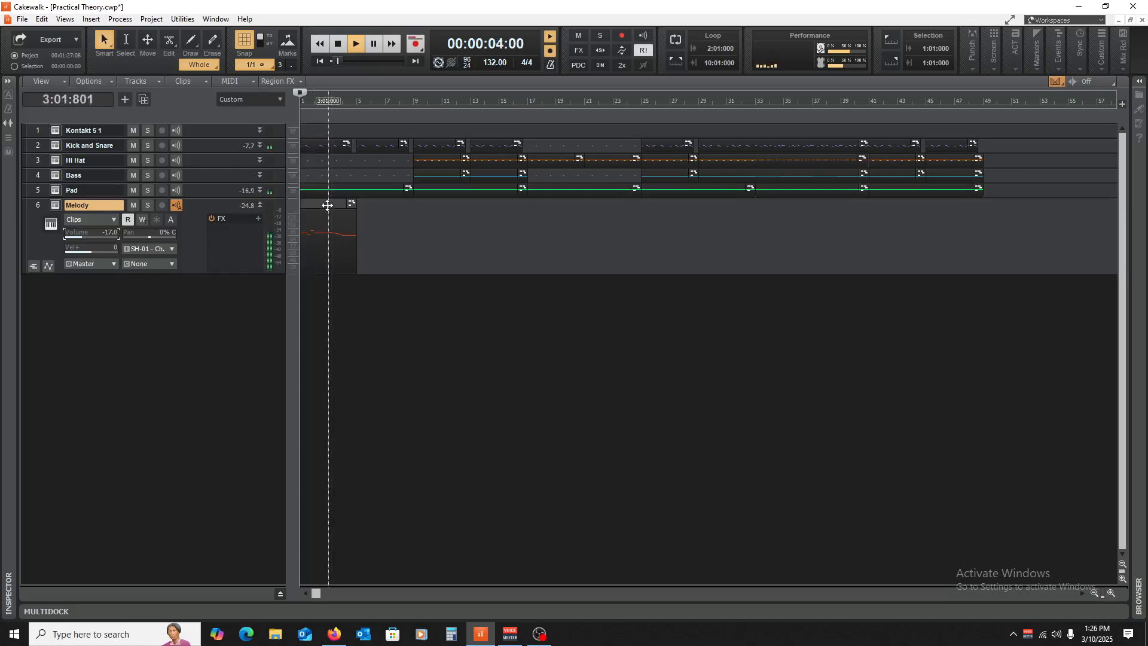
- Transpose all notes of the Melody clip down one octave in the Piano Roll and listen to the result
double_click(328, 208)
drag(889, 491, 130, 170)
scroll(144, 382, down, 2)
mouse_move(120, 279)
mouse_down()
mouse_move(137, 281)
mouse_move(120, 560)
mouse_up()
scroll(164, 402, down, 2)
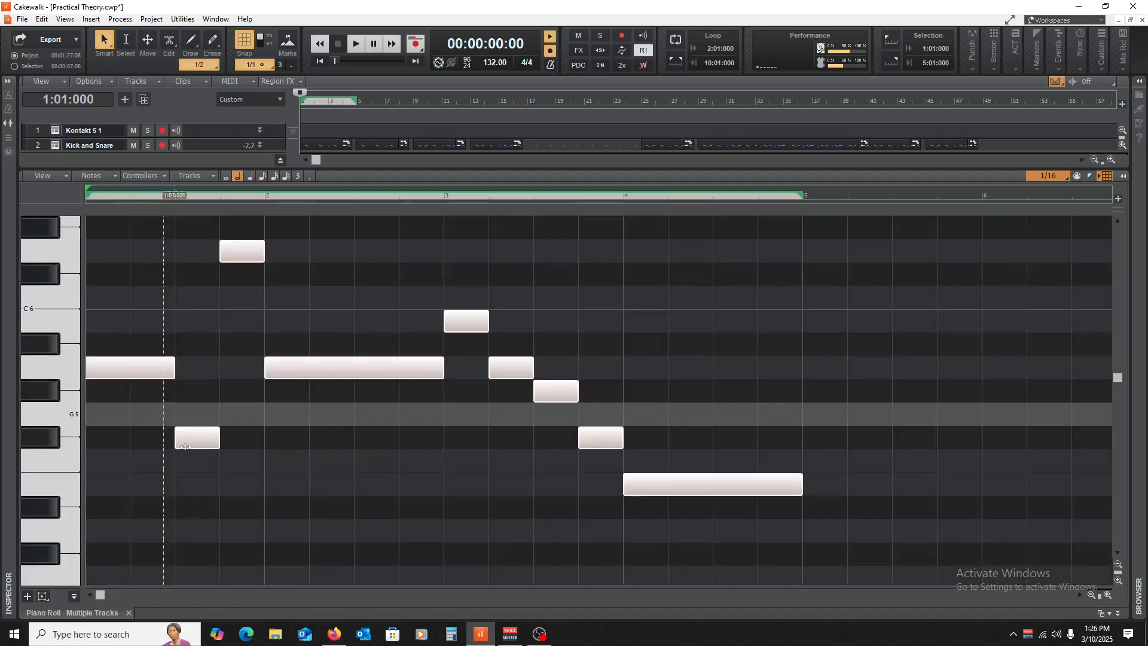
key(space)
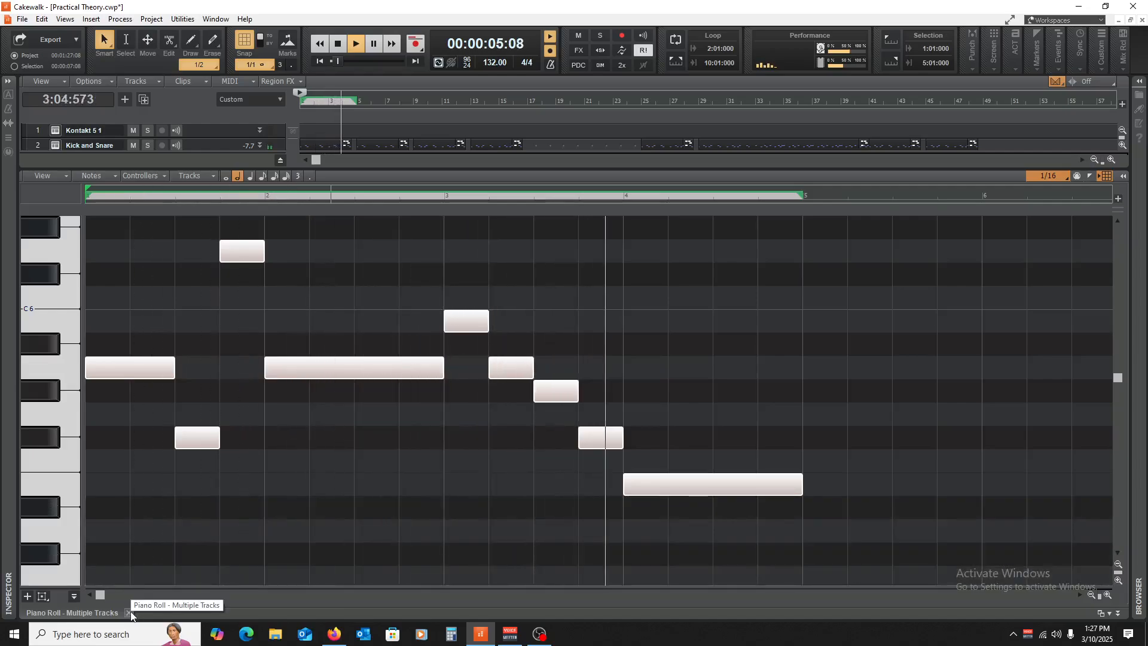
key(space)
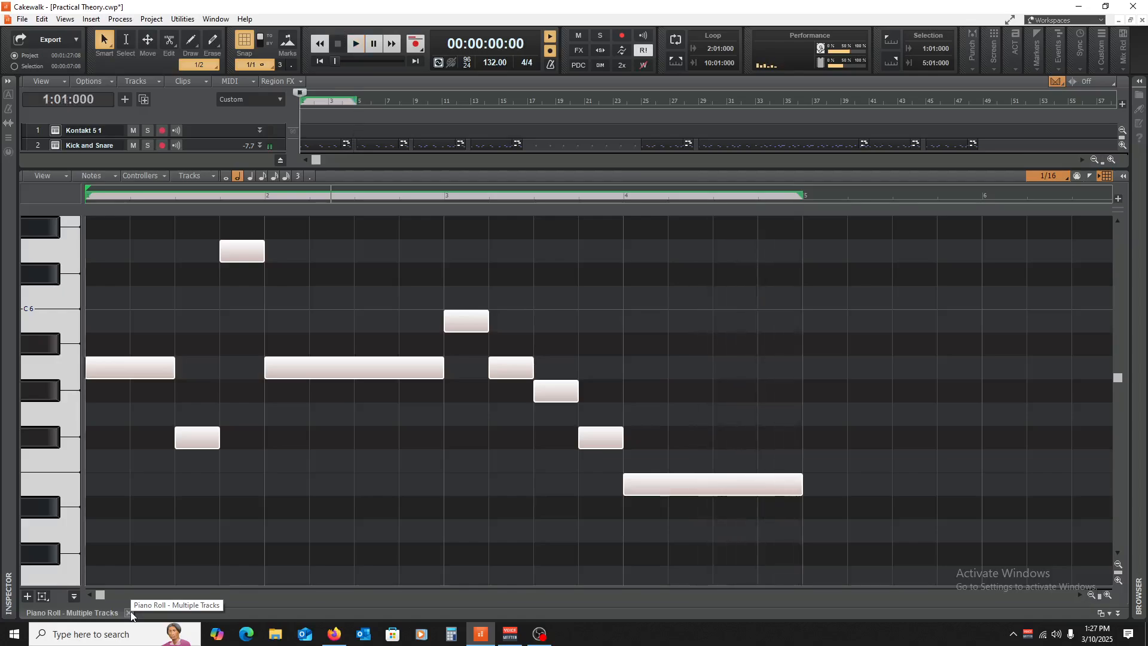
- Try to duplicate the whole four-bar melody starting at bar 5 and close the Piano Roll
click(388, 546)
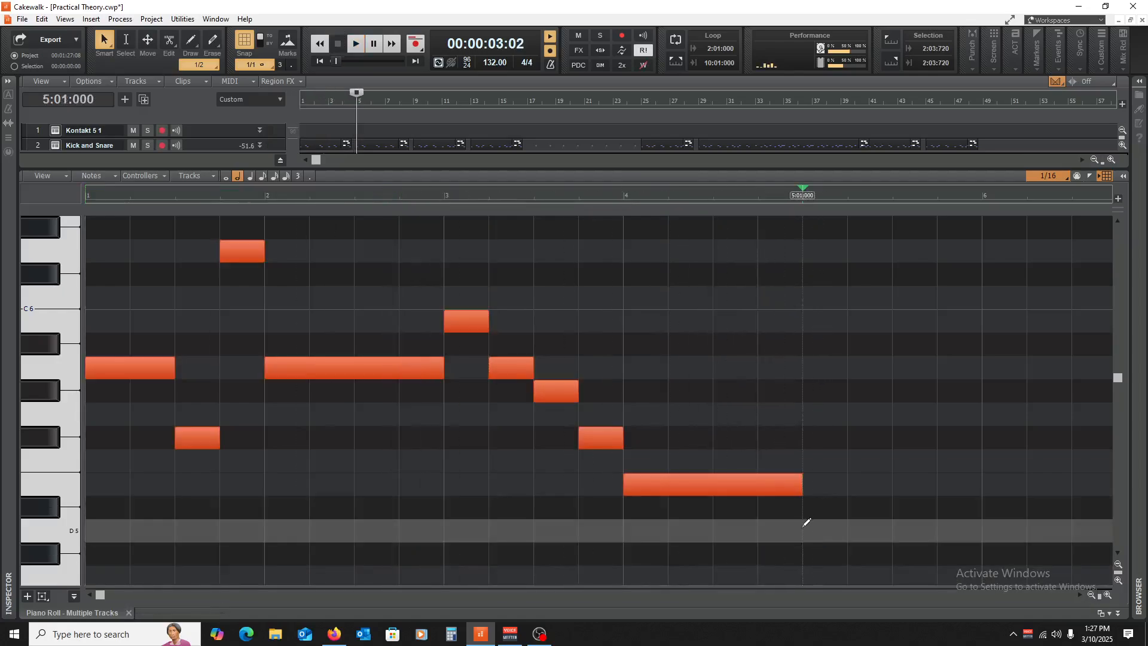
key(w)
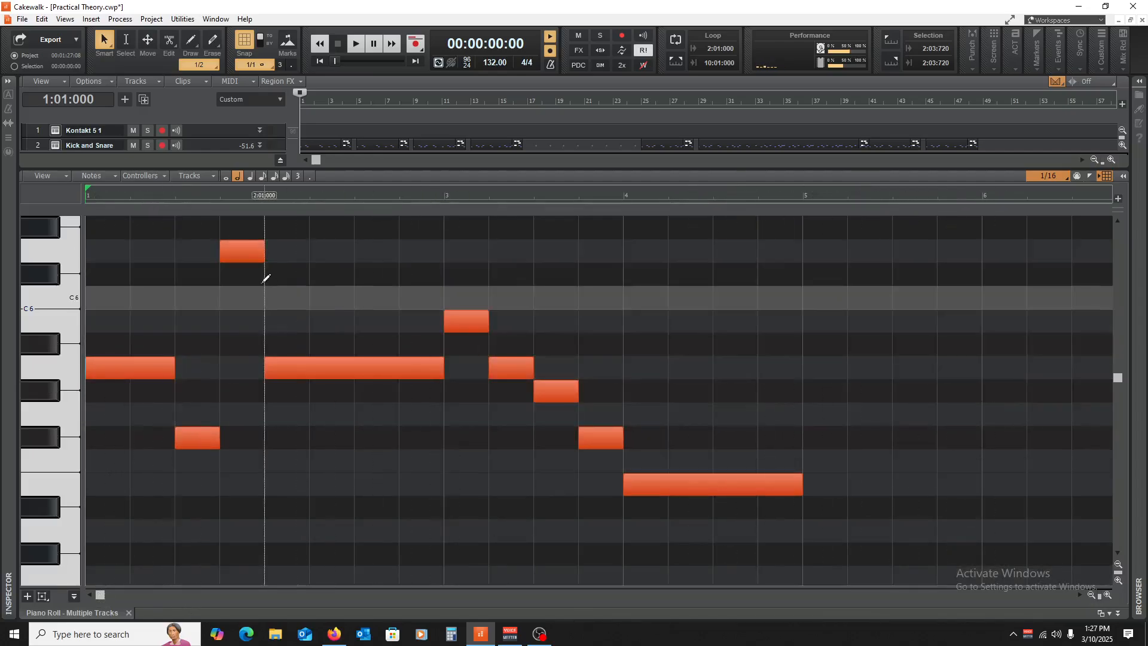
drag(123, 233, 741, 473)
scroll(742, 473, up, 4)
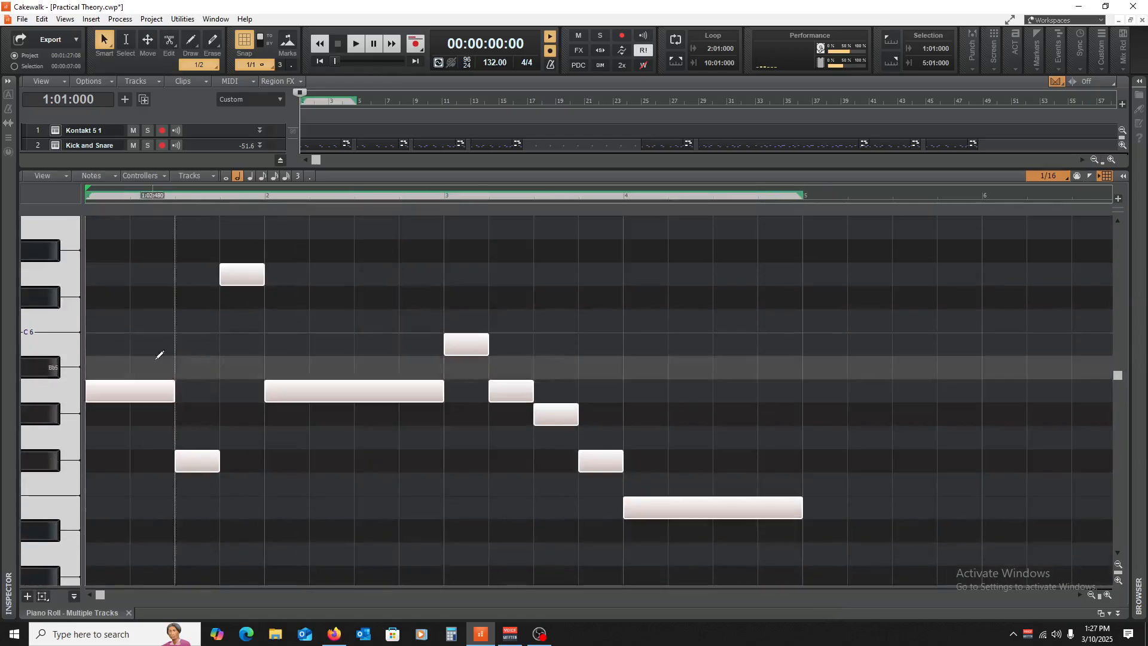
drag(120, 392, 817, 391)
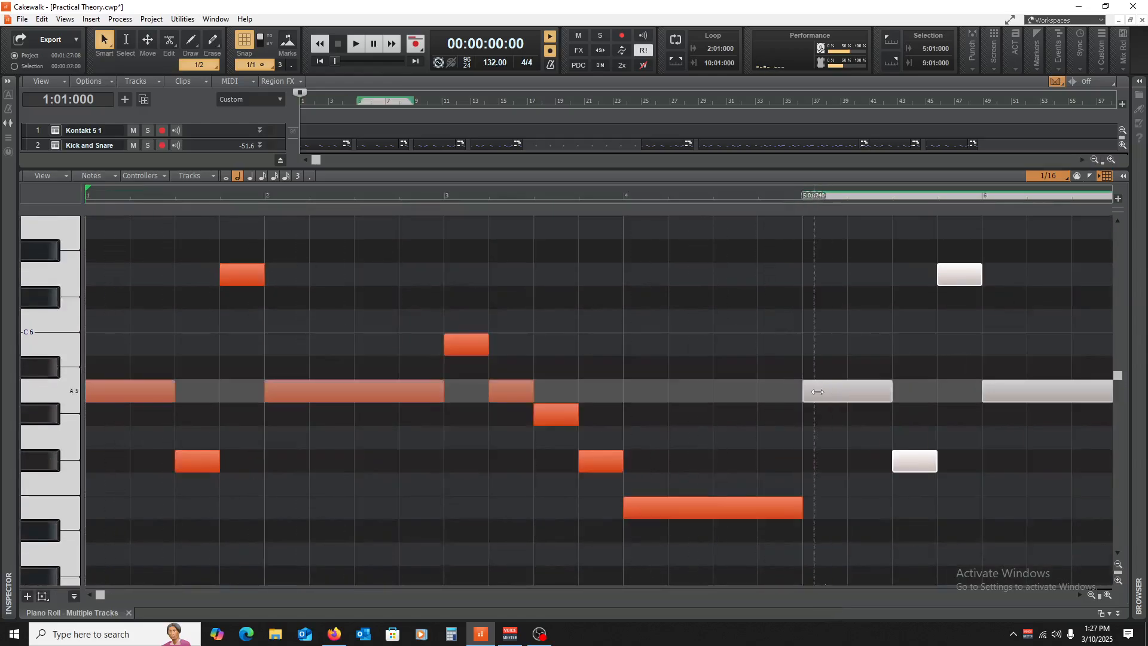
click(129, 610)
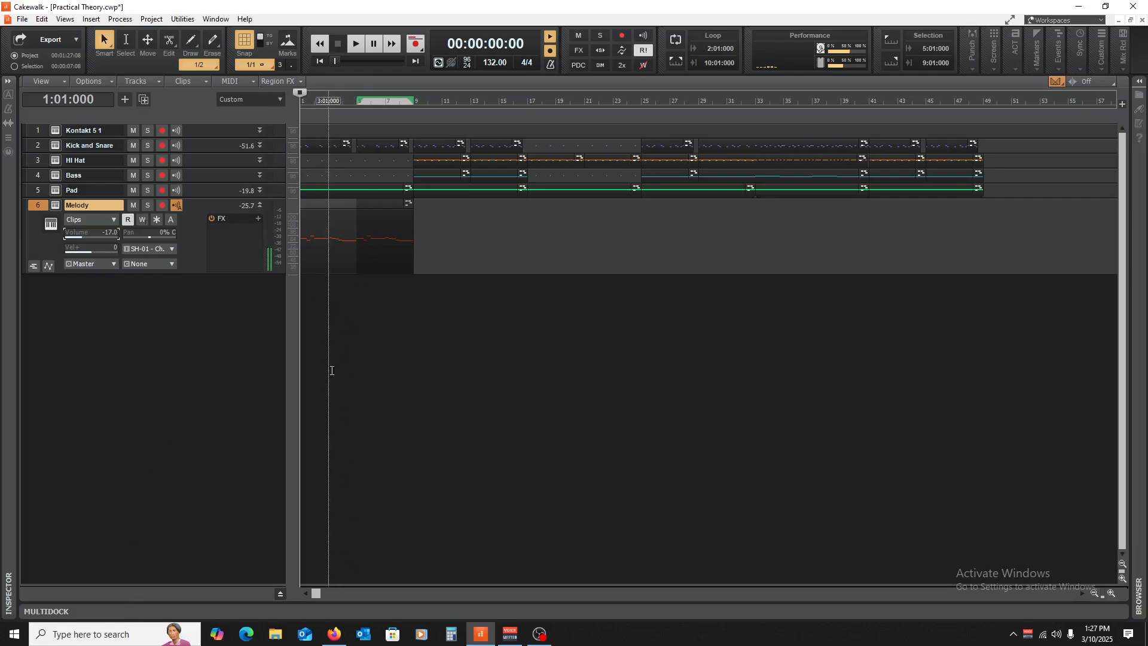
click(361, 307)
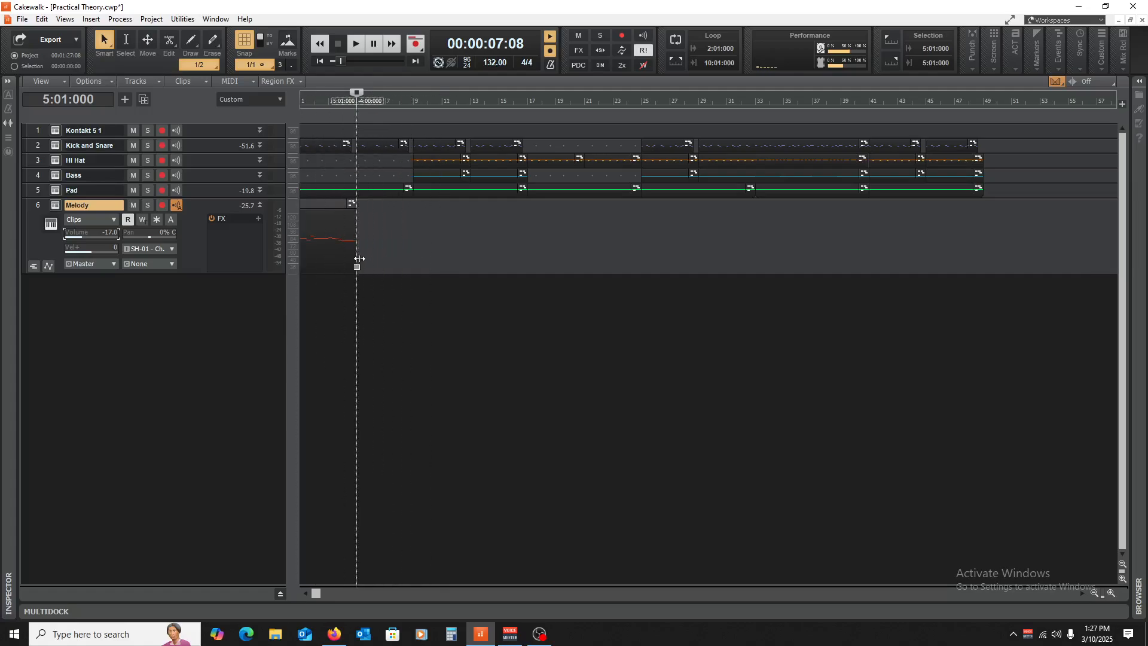
- Reopen the Melody clip in the Piano Roll, play it, and copy the E5 whole note to bar 5 as F#5
double_click(315, 206)
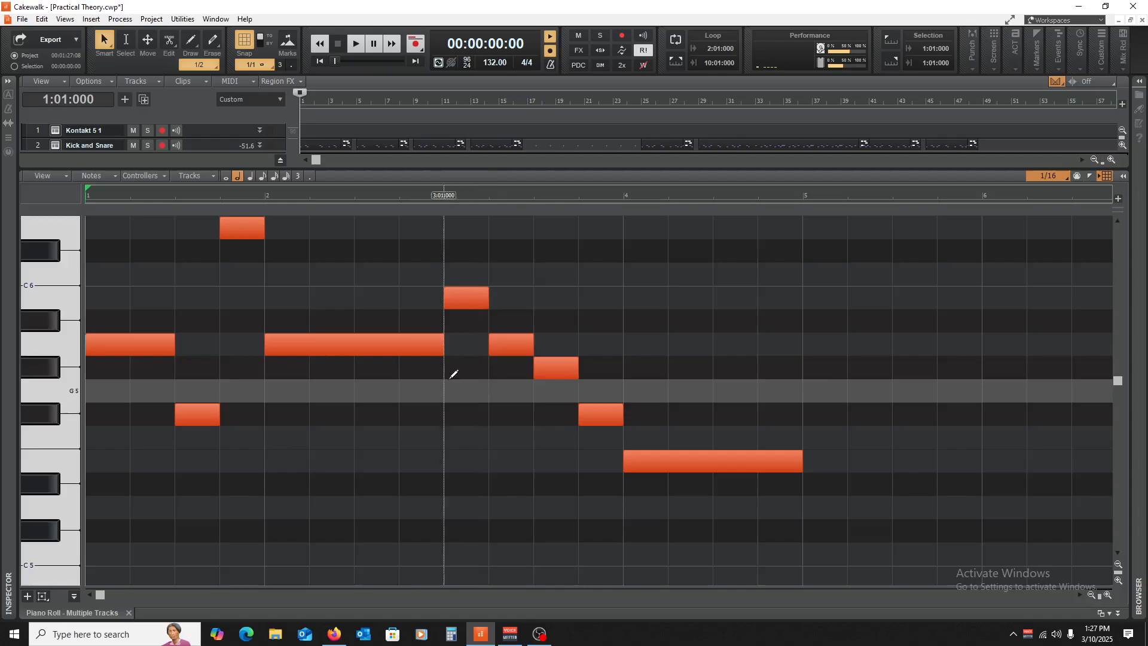
key(space)
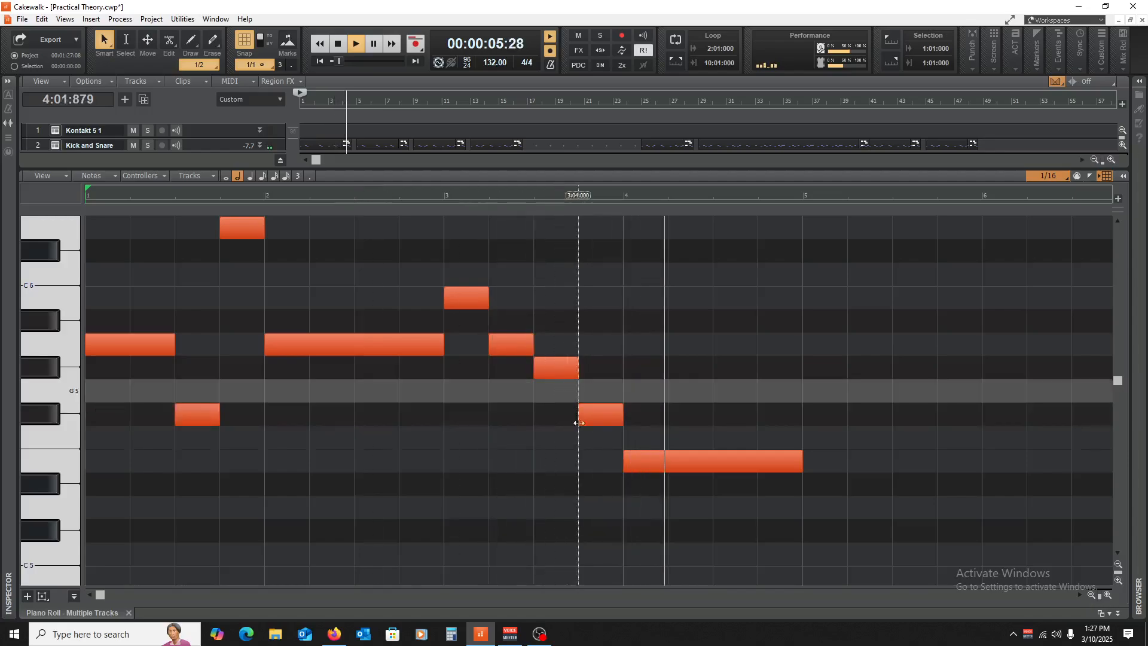
key(space)
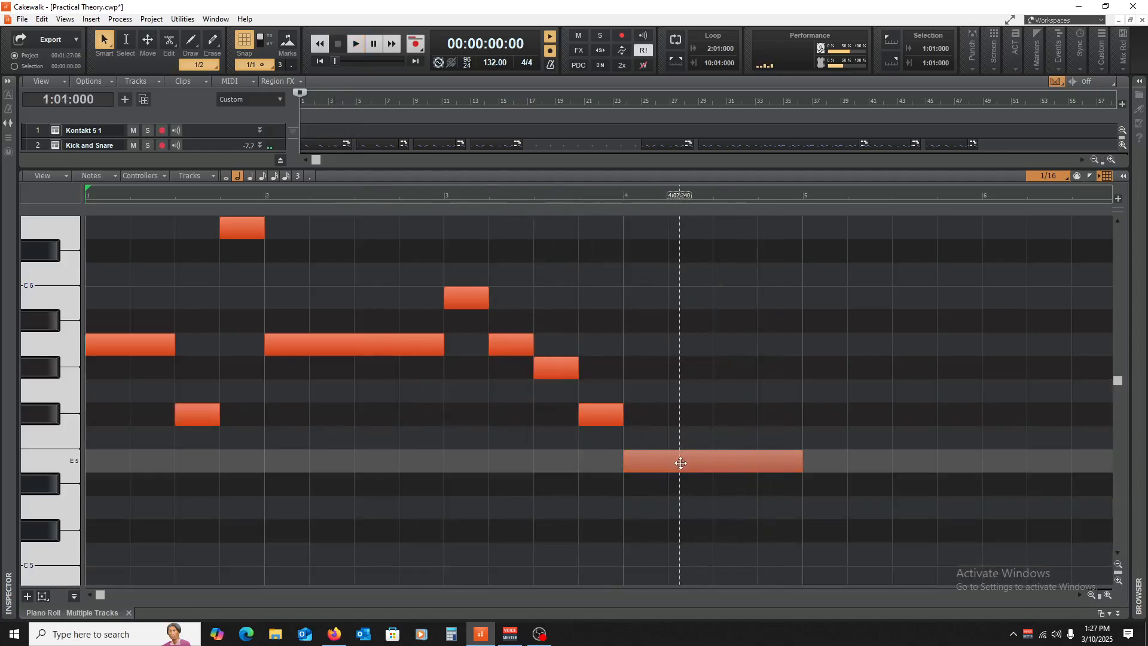
drag(681, 462, 862, 423)
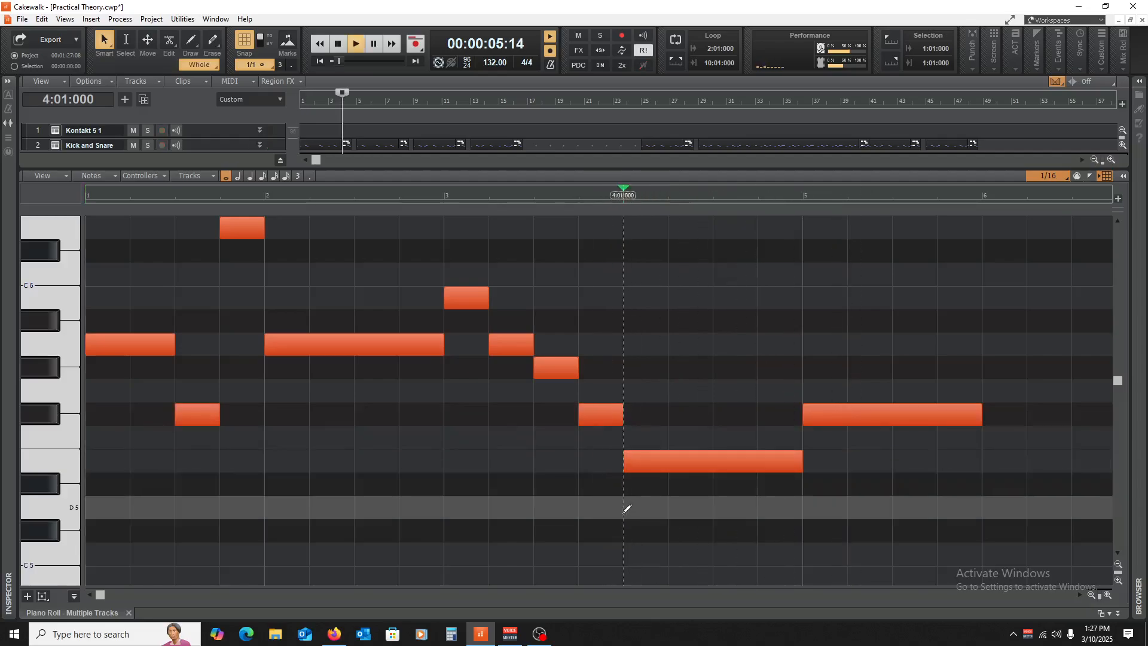
- Shorten the F#5 in bar 5 to a half note, then add half notes A5 on beat 3 and G#5 at the start of bar 6
key(space)
drag(103, 593, 135, 596)
scroll(649, 473, up, 2)
key(space)
drag(670, 506, 724, 461)
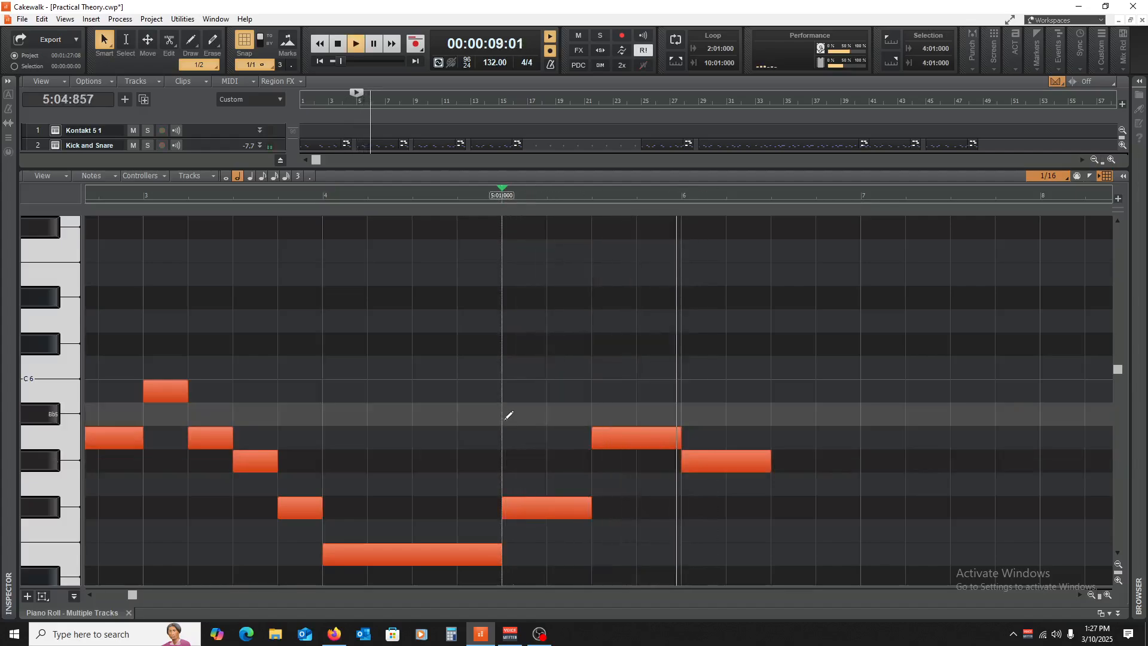
key(space)
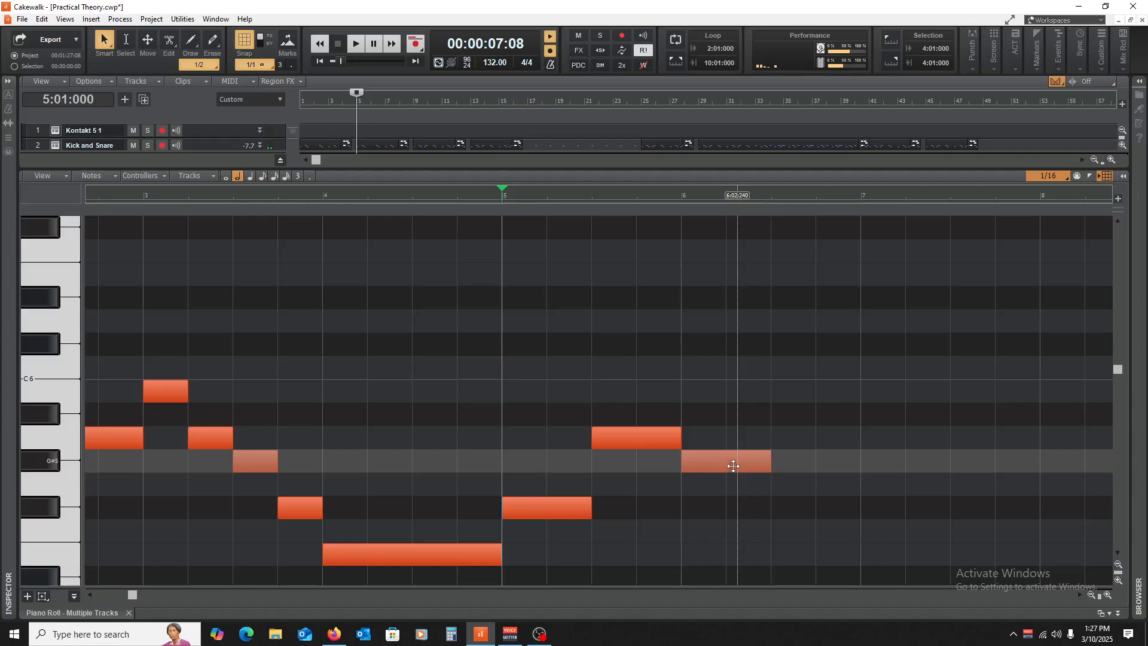
key(space)
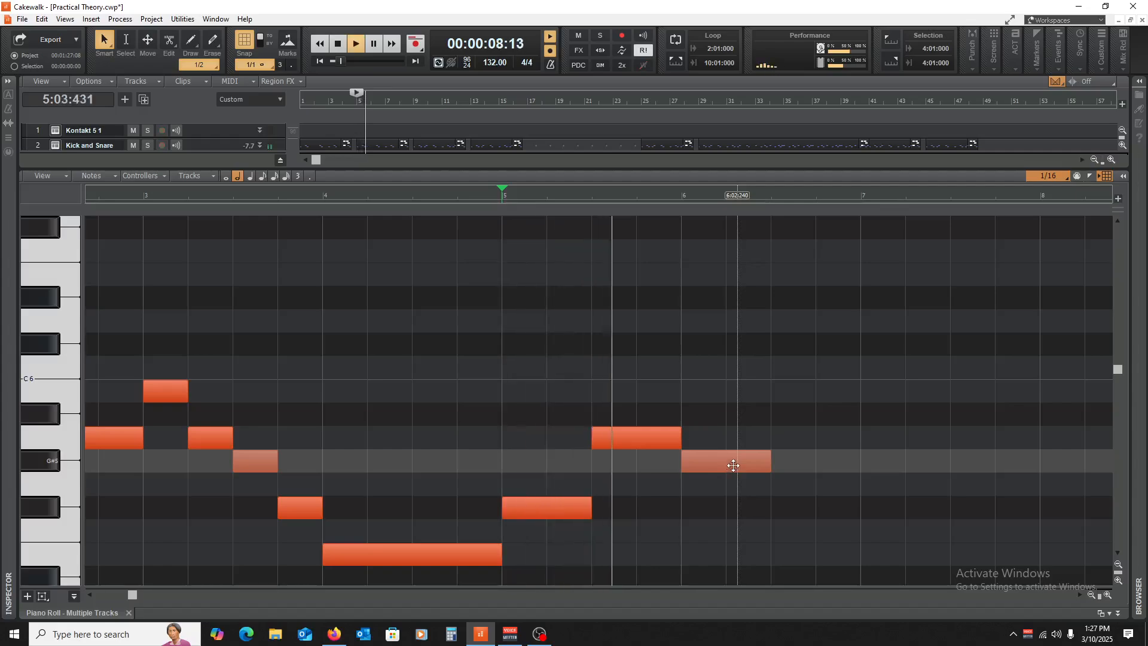
key(space)
- Audition the half note at the start of bar 6 at C#6, then set its pitch to B5
drag(733, 464, 730, 351)
key(space)
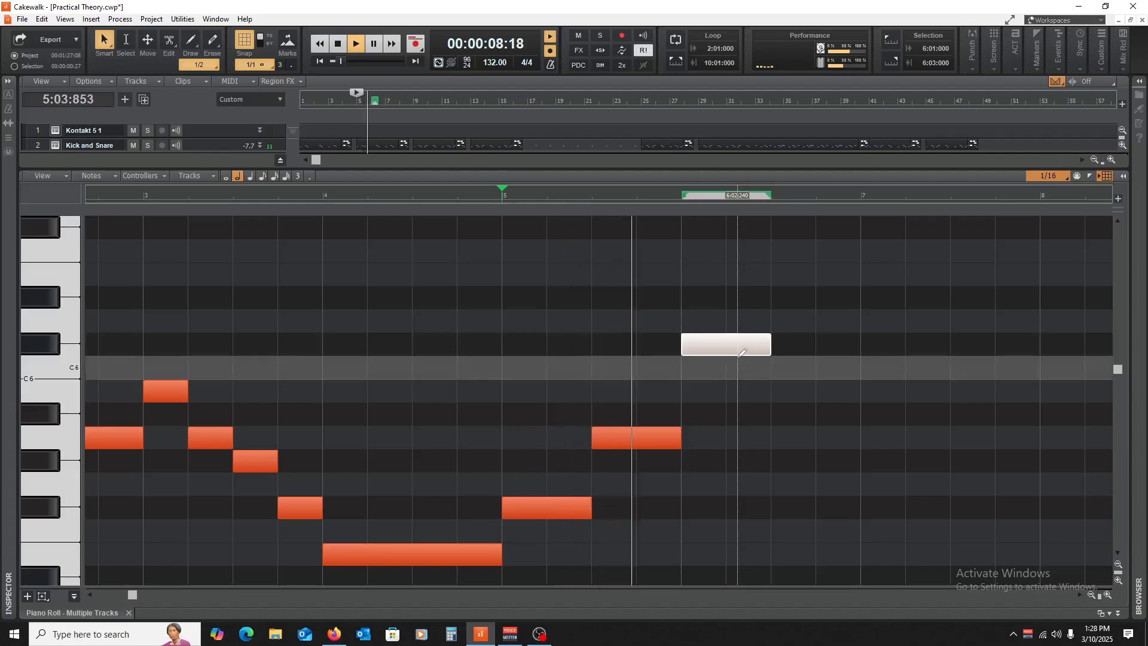
key(space)
drag(742, 351, 729, 396)
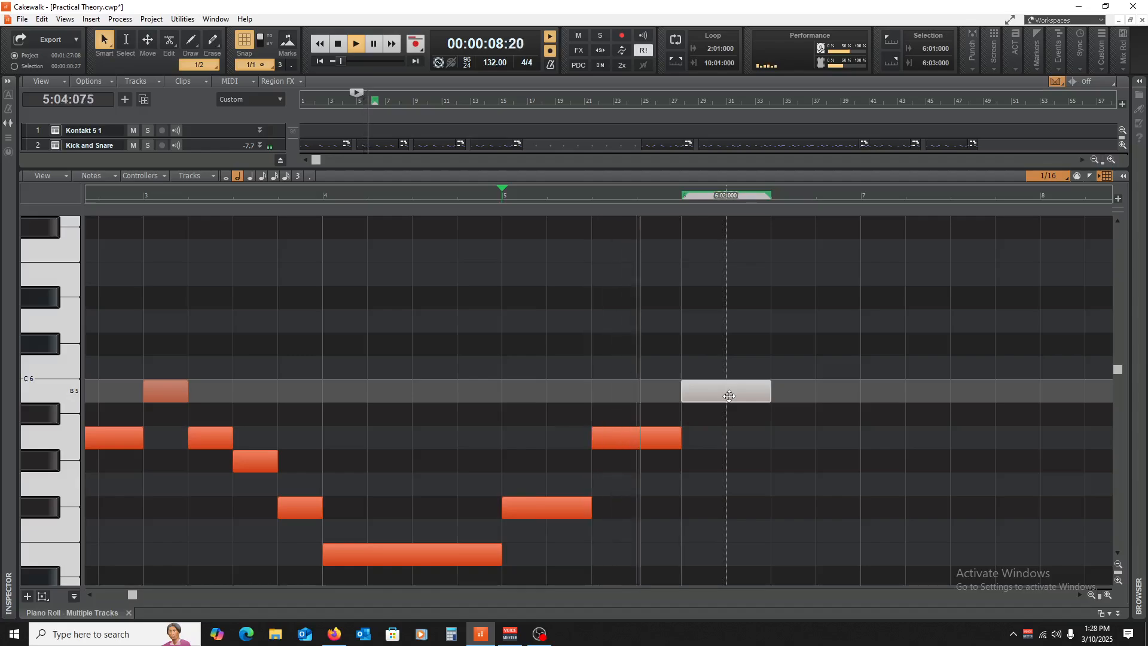
key(space)
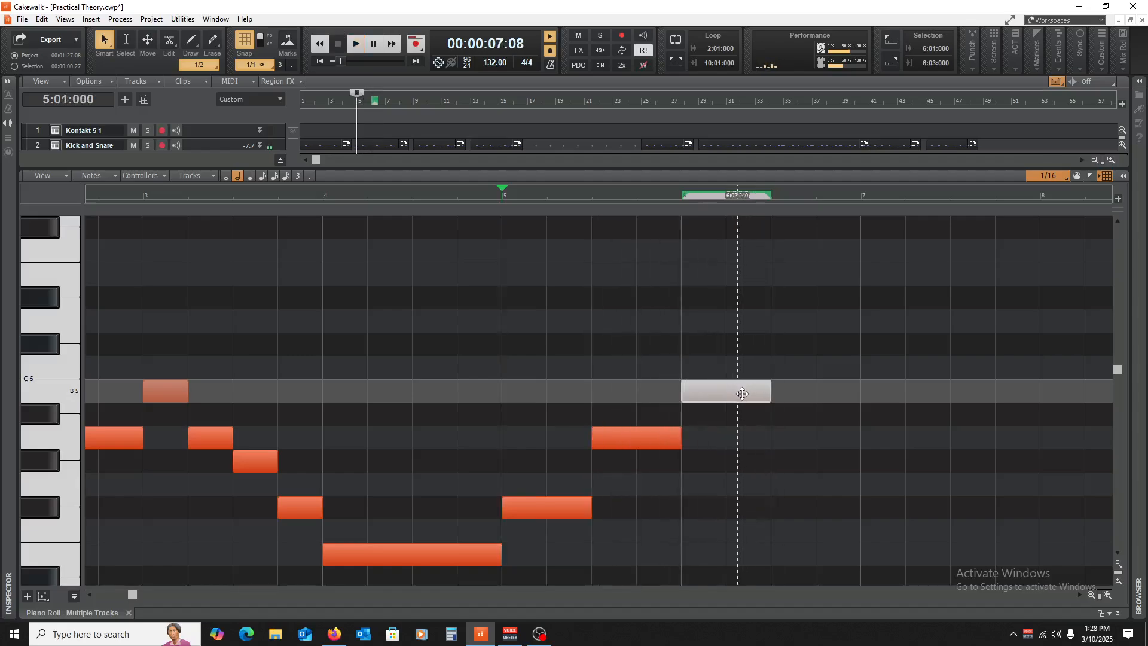
- Add copied half notes F#5 on beat 3 of bar 6 and G#5 at the start of bar 7, playing from bar 5
drag(743, 394, 833, 508)
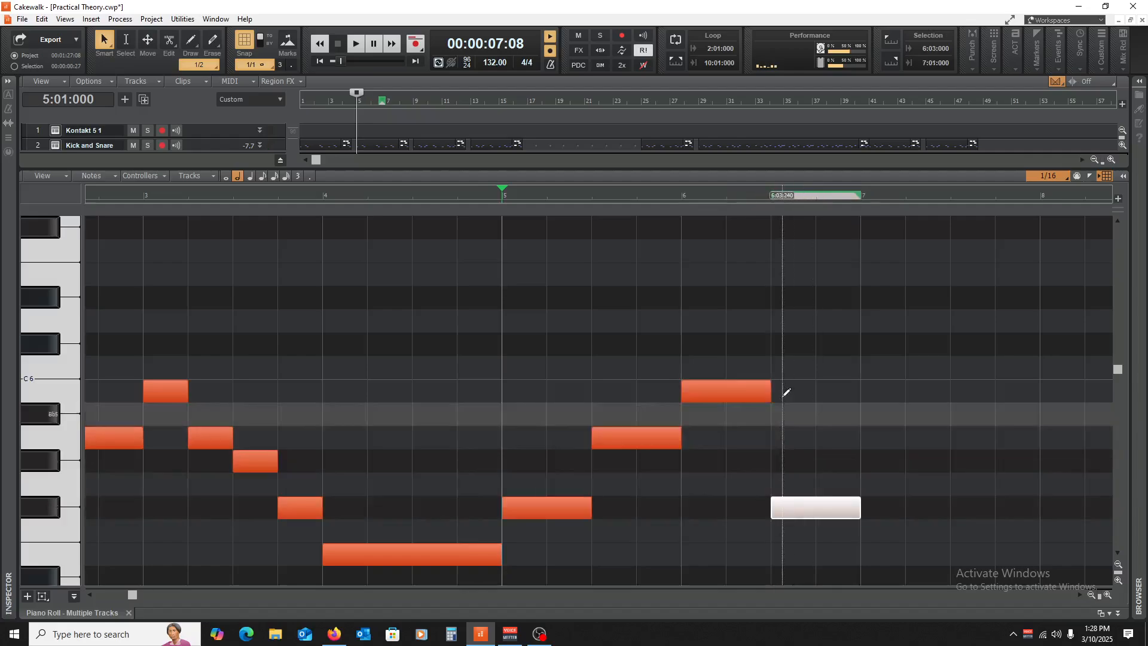
key(space)
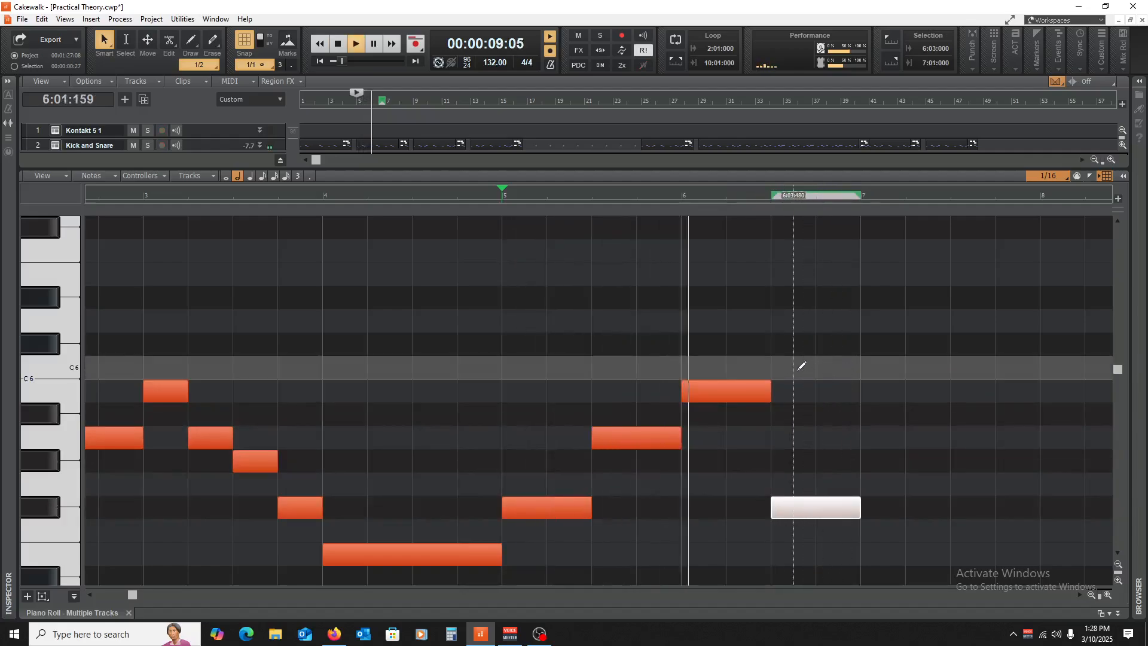
key(space)
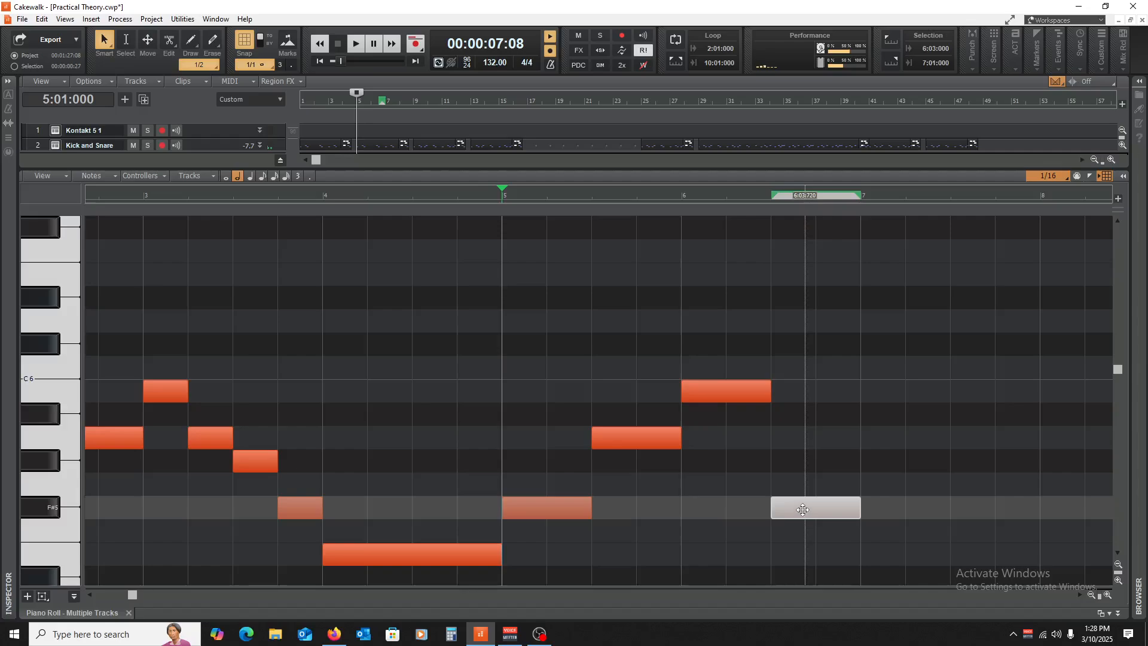
drag(802, 508, 898, 456)
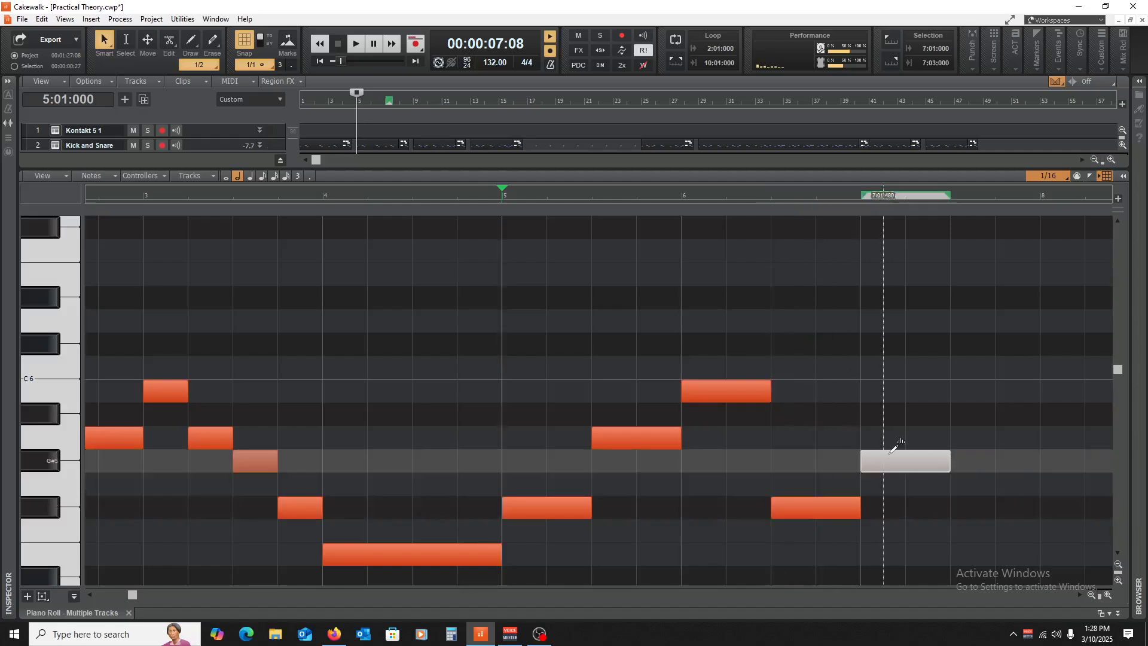
key(space)
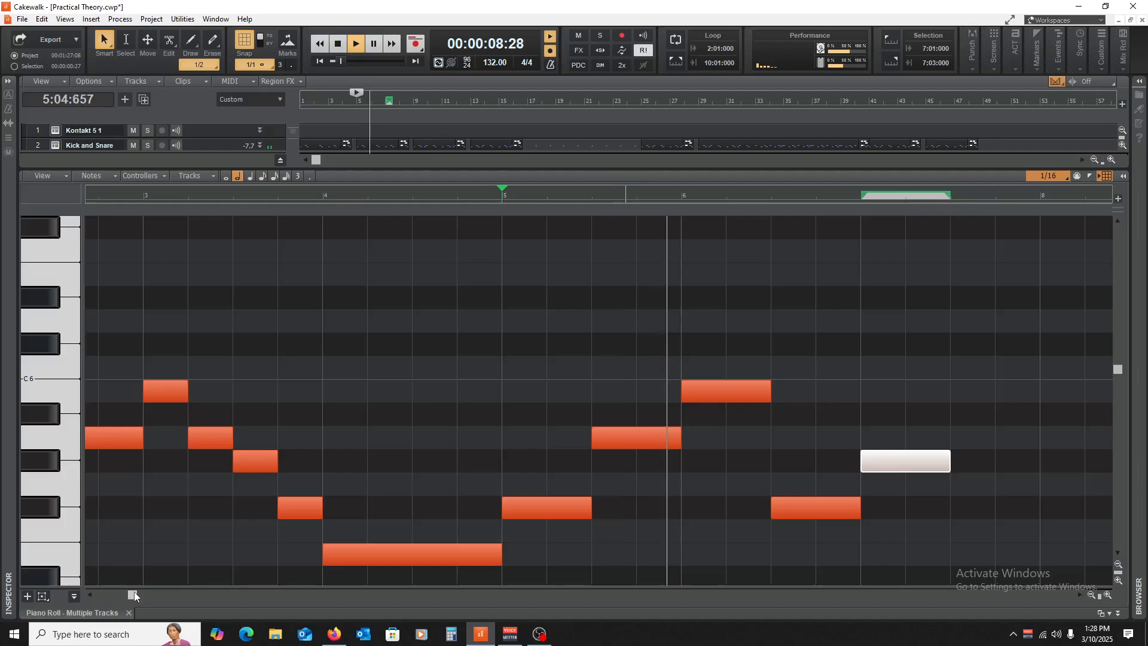
drag(134, 592, 179, 610)
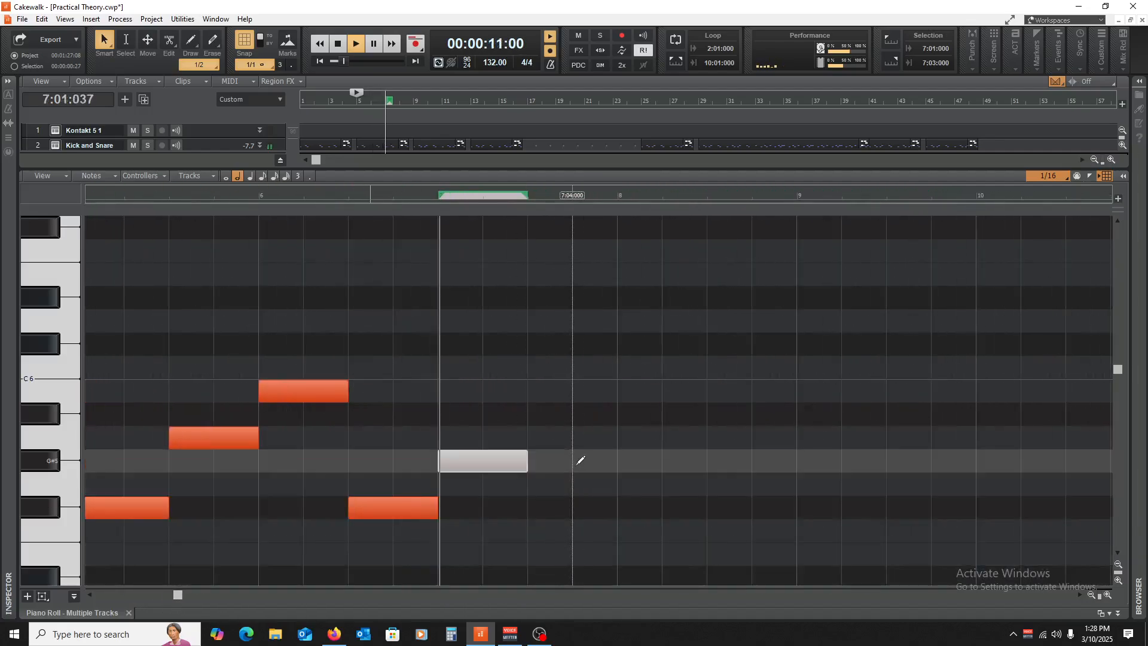
key(space)
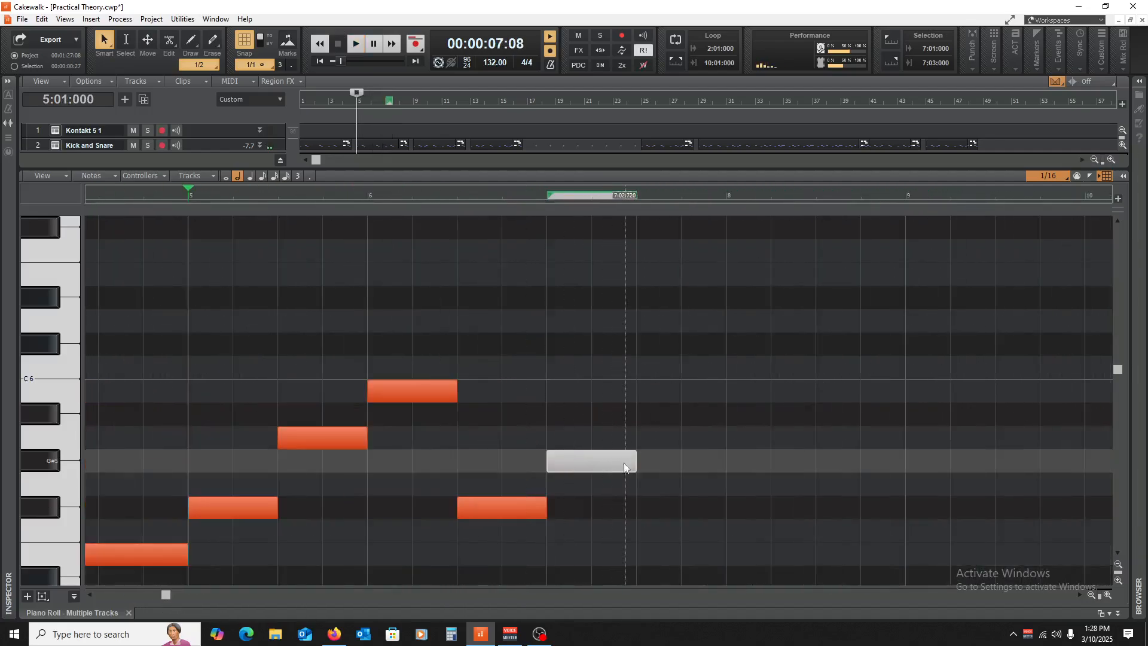
- Lengthen the G#5 in bar 7 to a whole note, add half notes F#5 and E5 in bar 8, and listen to the phrase
drag(624, 468, 726, 469)
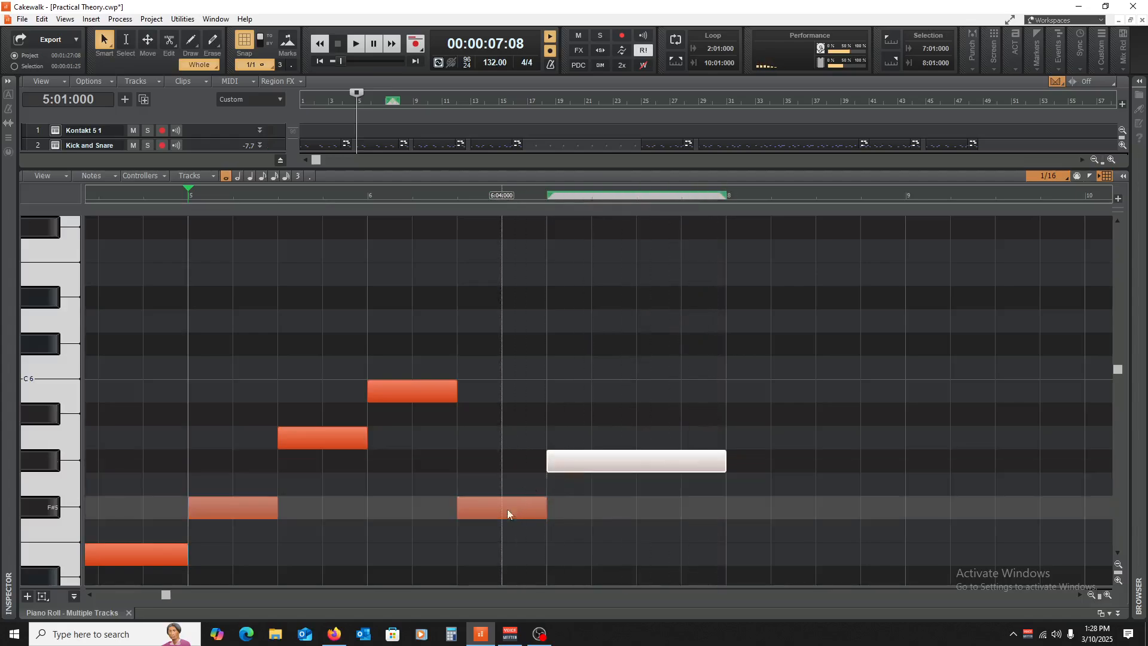
drag(508, 515, 859, 551)
key(space)
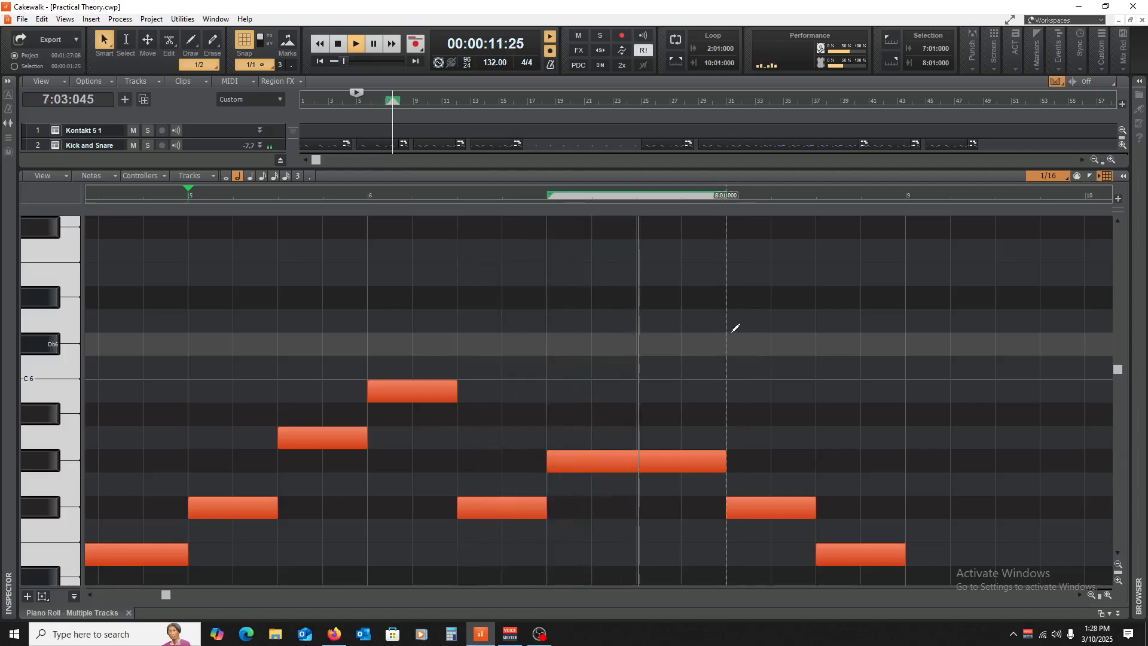
key(space)
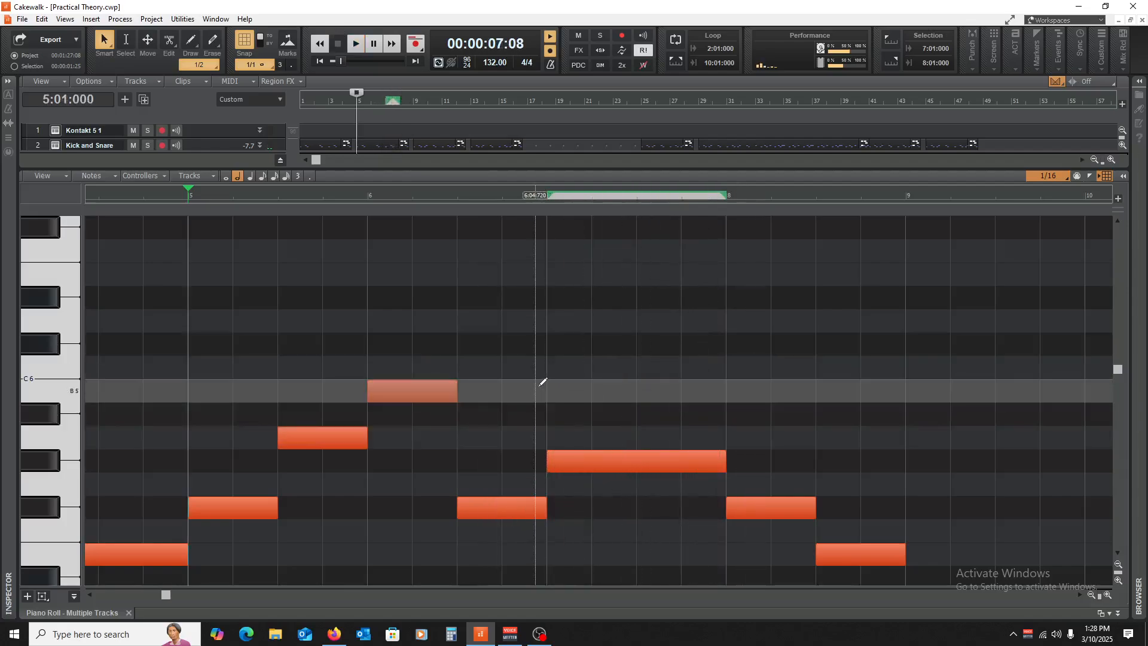
click(547, 383)
key(space)
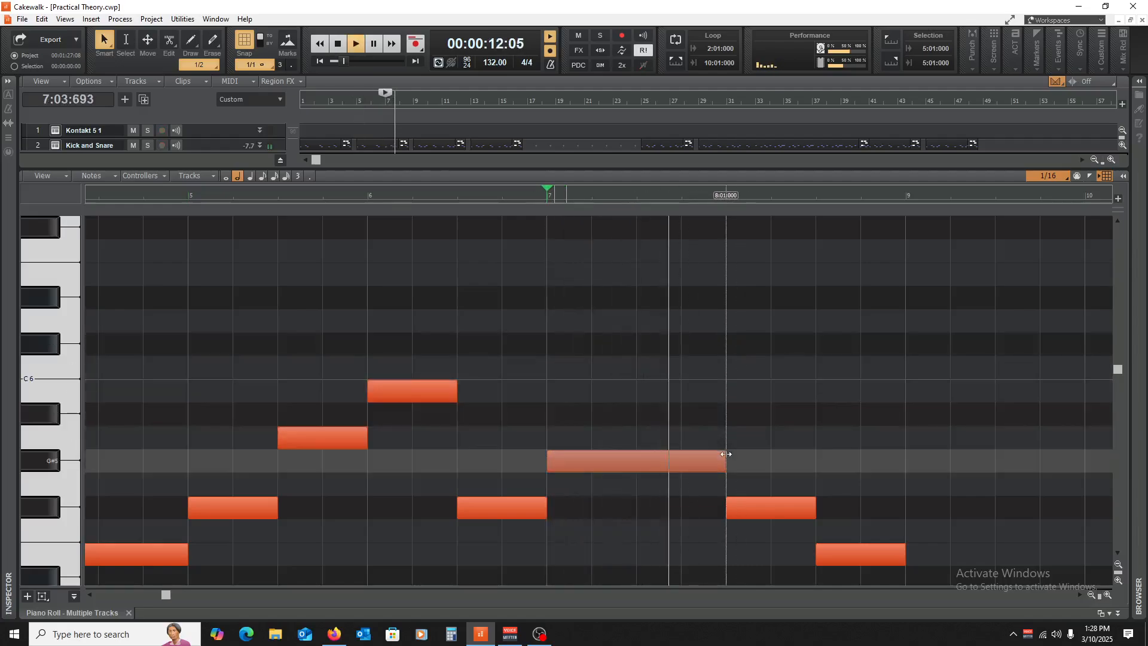
key(space)
- Rework the ending to a dotted-half G#5 and quarter F#5 in bar 7 plus a whole-note E5 in bar 8, then play it and close the Piano Roll
drag(725, 459, 682, 470)
drag(763, 518, 728, 519)
drag(817, 555, 729, 573)
key(space)
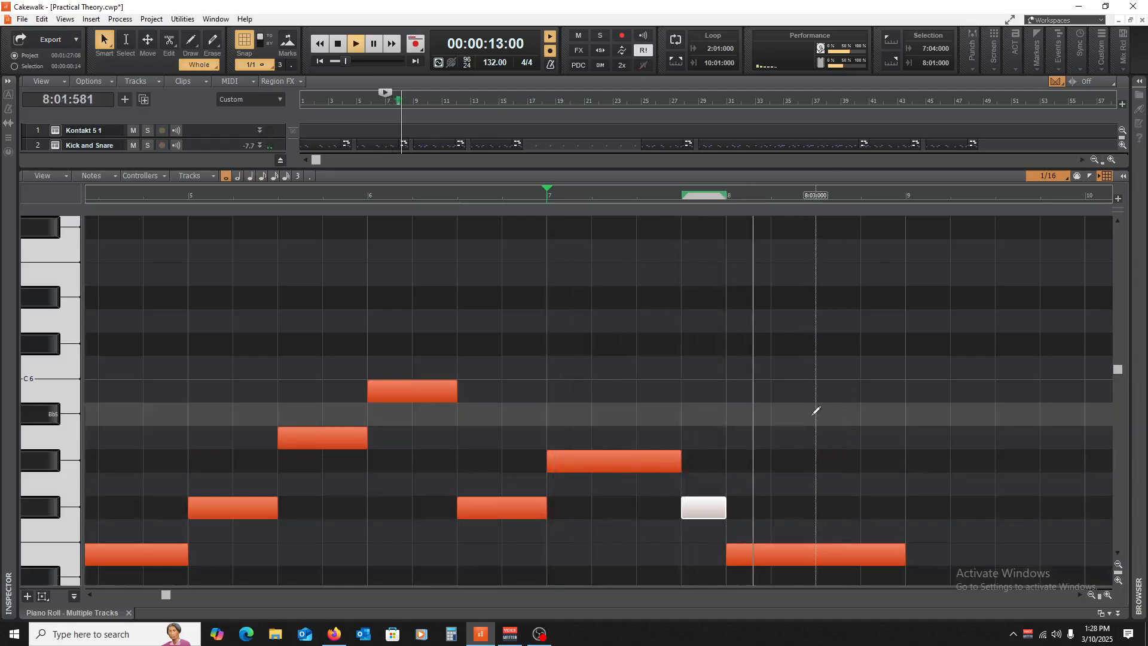
key(space)
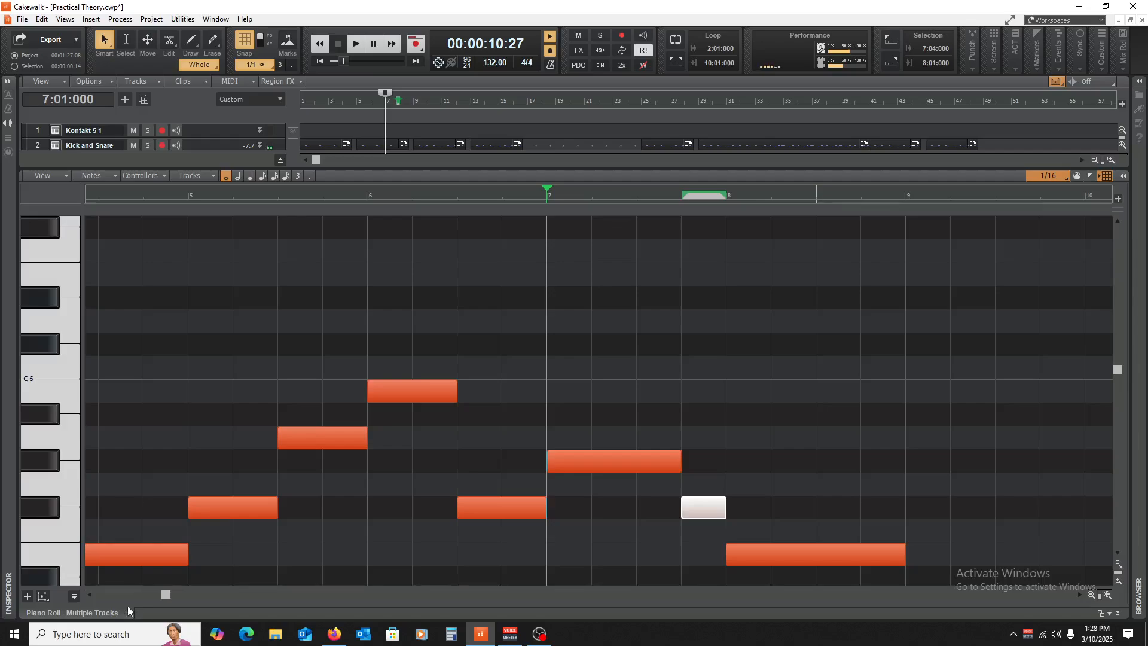
click(128, 613)
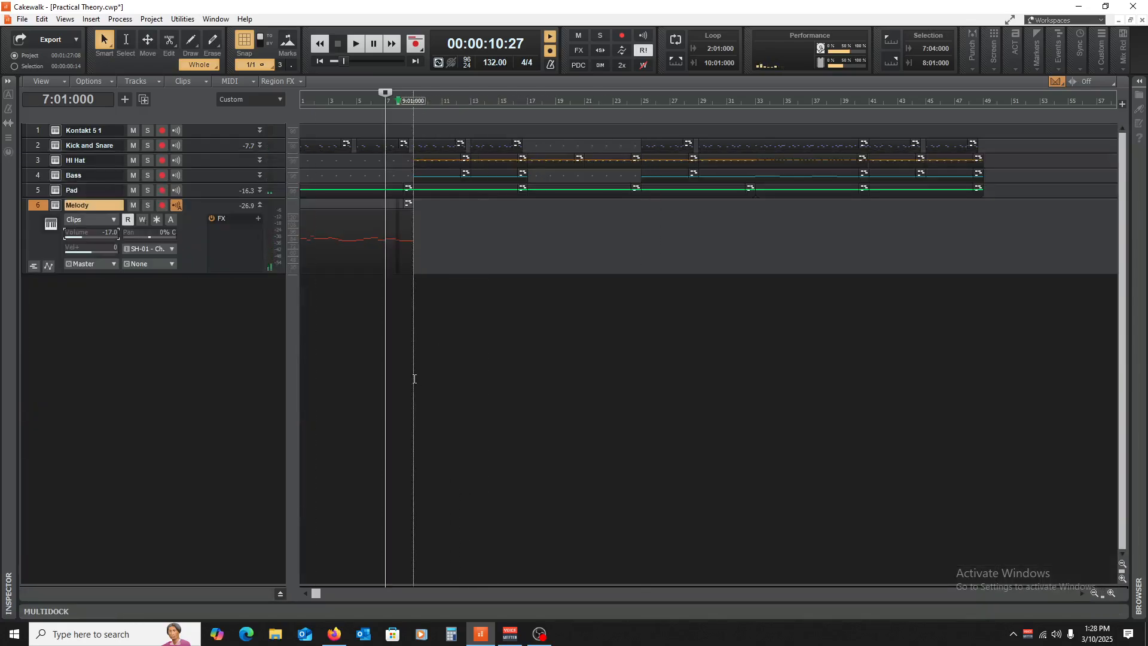
- Rewind to the project start and open the Melody clip in the Piano Roll with all eight bars in view
click(414, 380)
key(w)
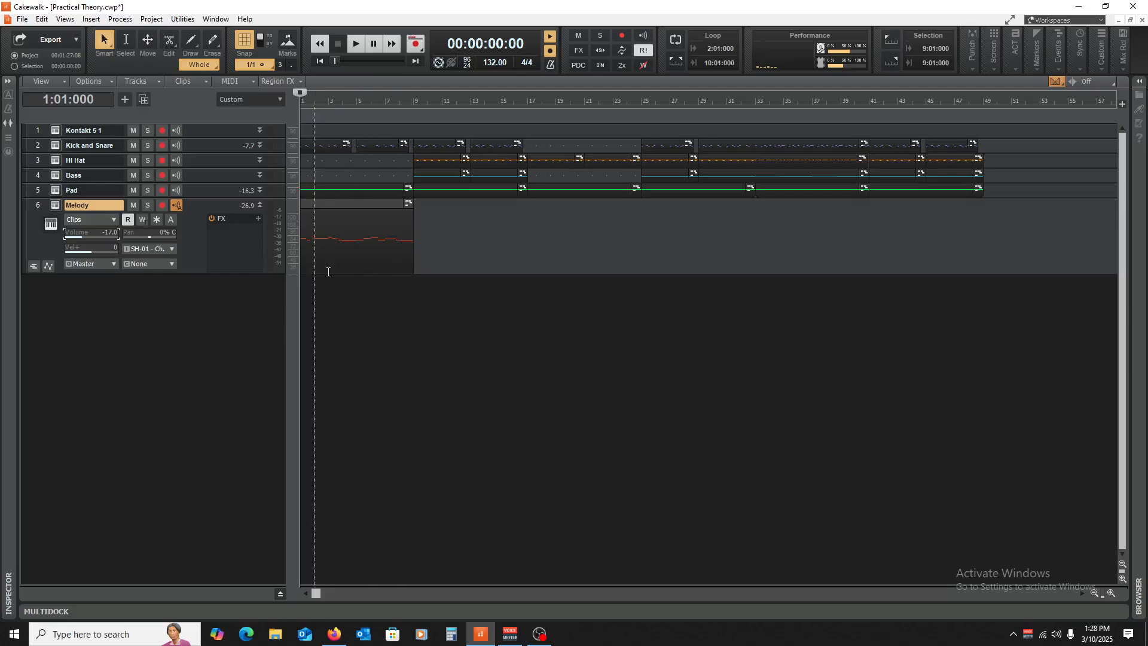
double_click(347, 205)
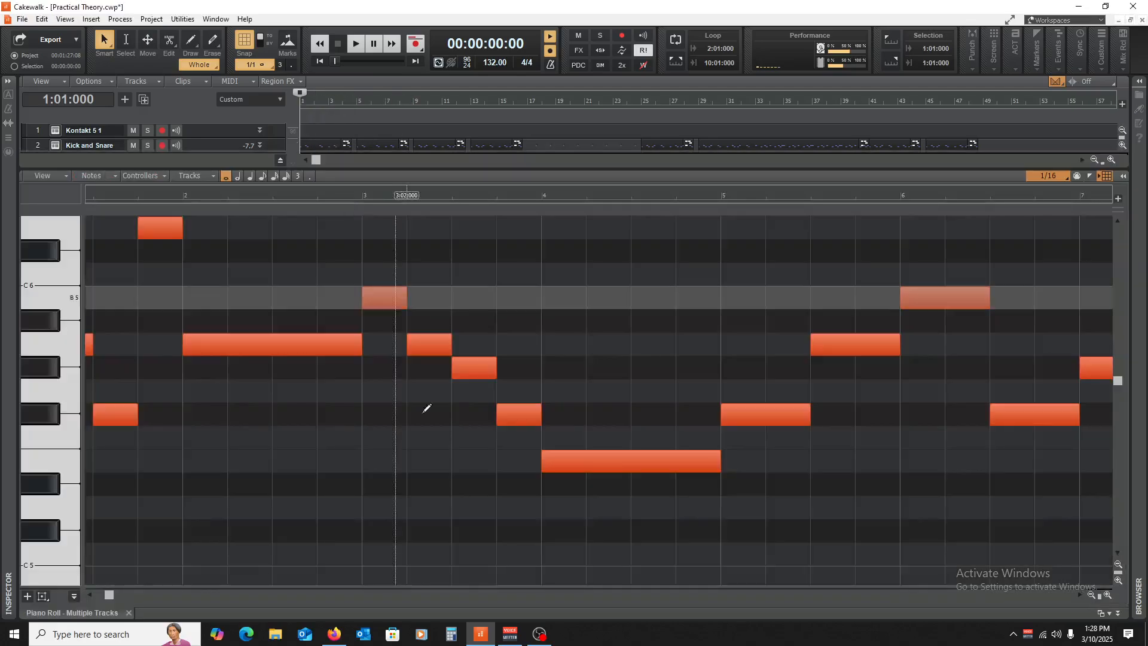
click(1092, 596)
click(1092, 595)
click(1092, 595)
click(1093, 595)
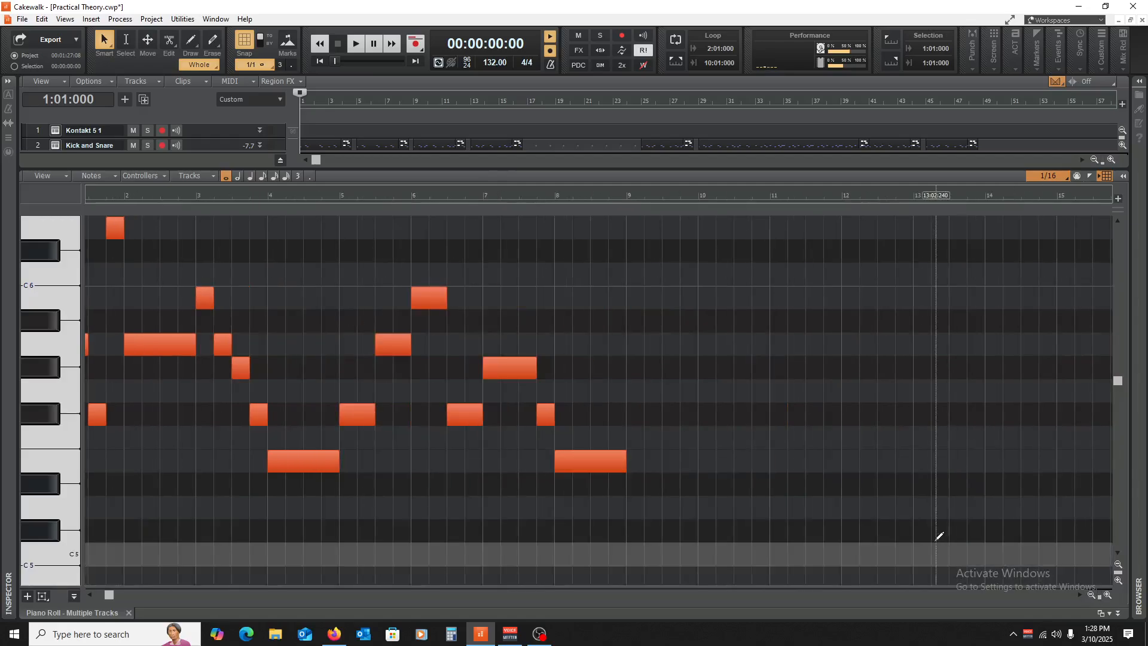
drag(107, 596, 90, 599)
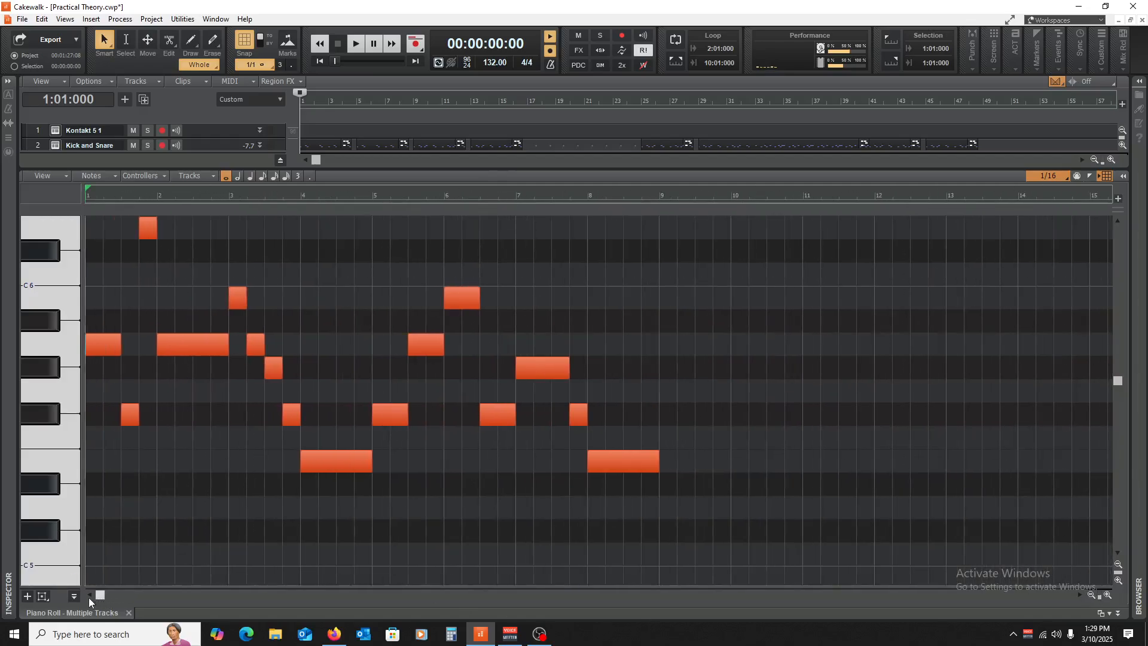
scroll(190, 423, up, 1)
scroll(190, 423, up, 6)
scroll(256, 385, down, 7)
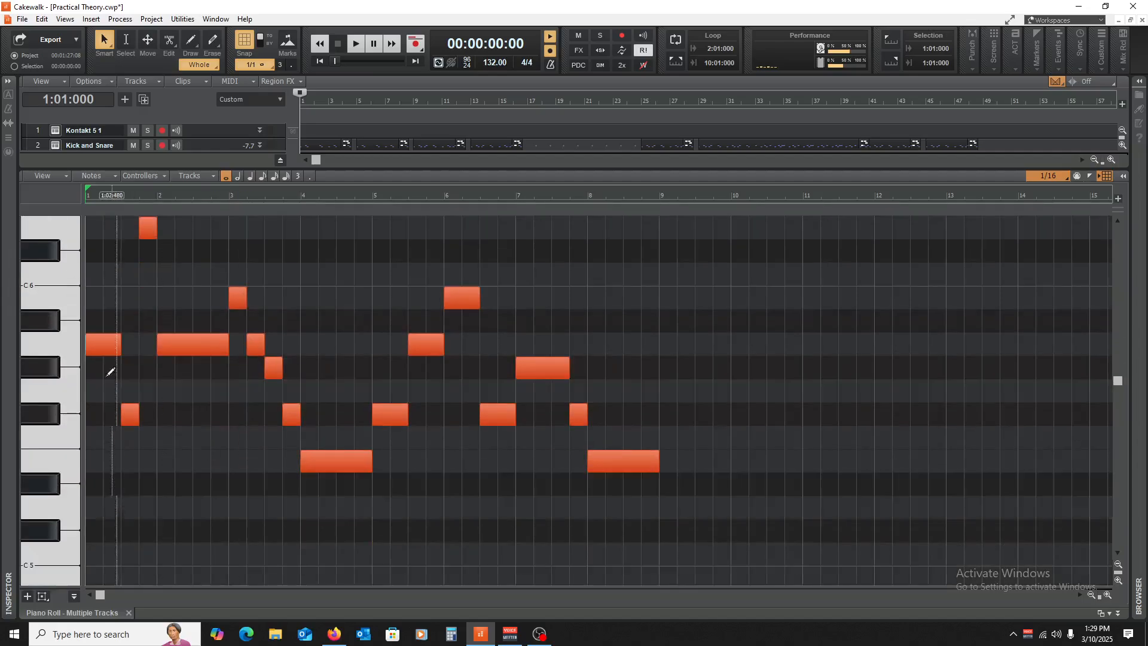
scroll(156, 467, up, 4)
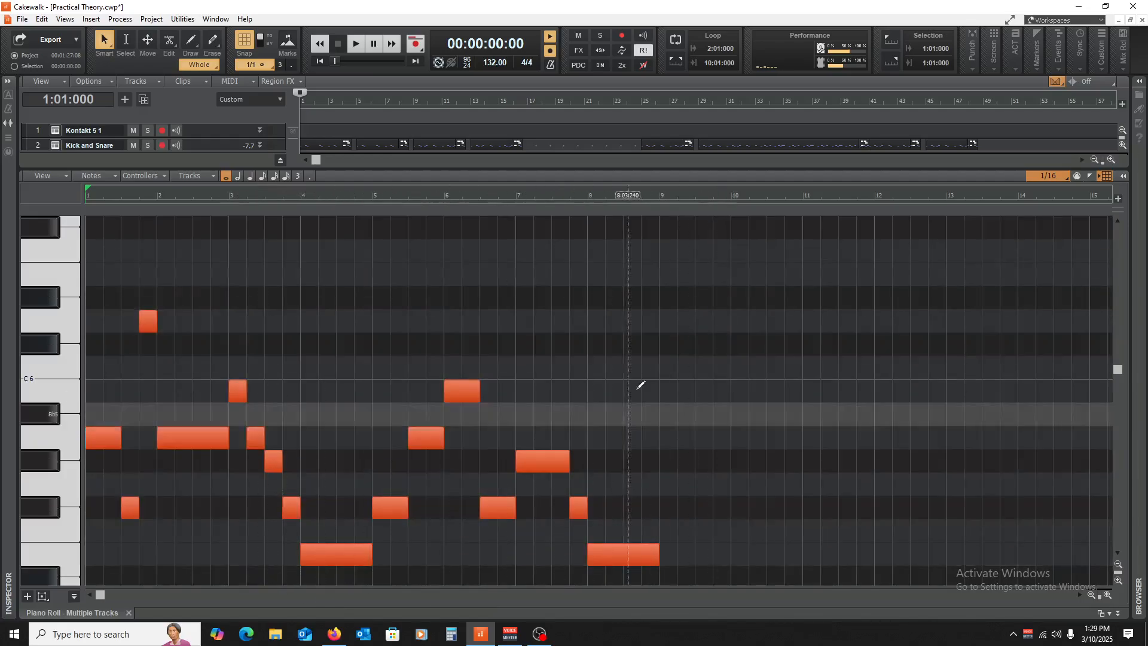
- Play the eight-bar melody from bar 1 to review it, then close the Piano Roll
key(space)
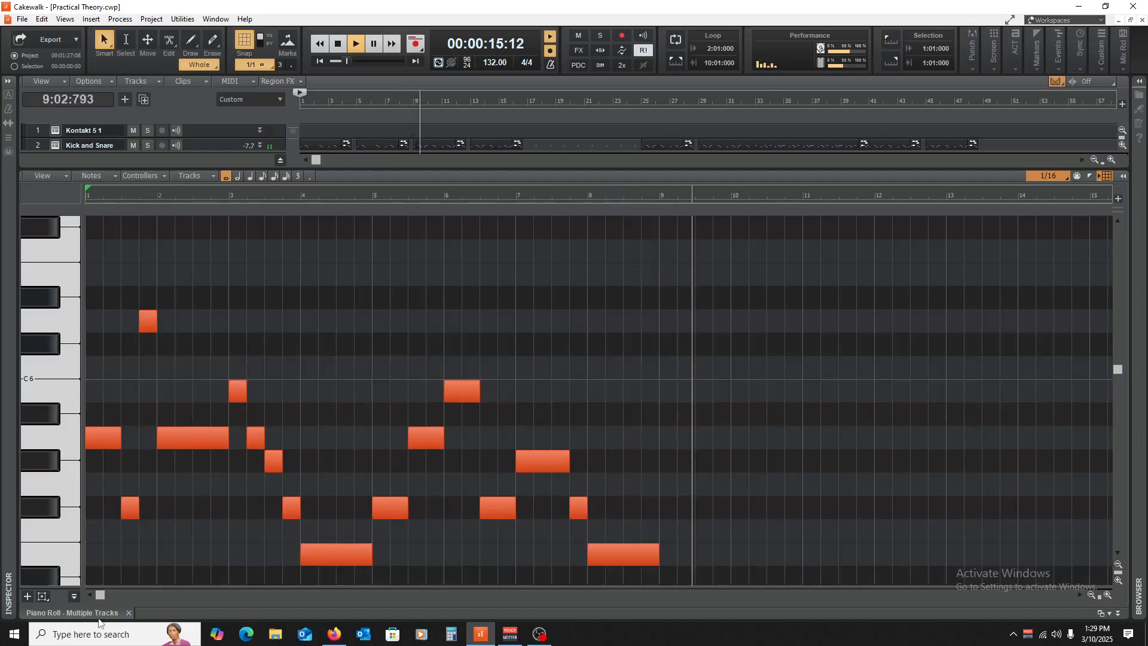
key(space)
click(128, 613)
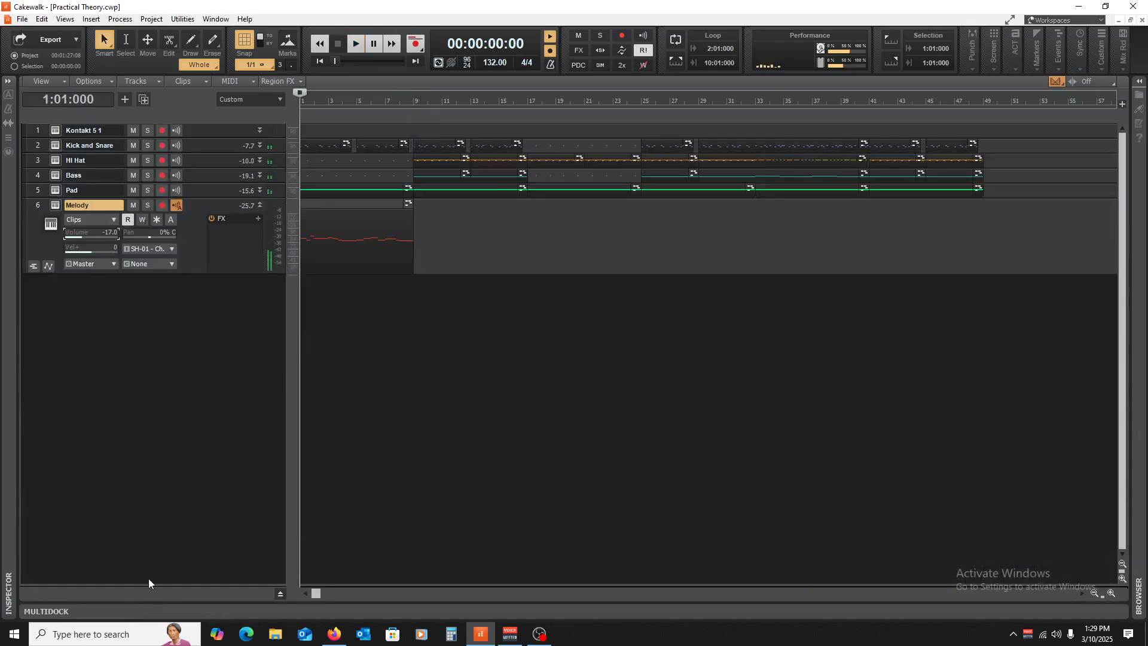
- Copy the eight-bar Melody clip along its track and place the copy at bar 17, leaving bars 9 to 16 empty
click(350, 253)
drag(317, 205, 428, 221)
click(417, 357)
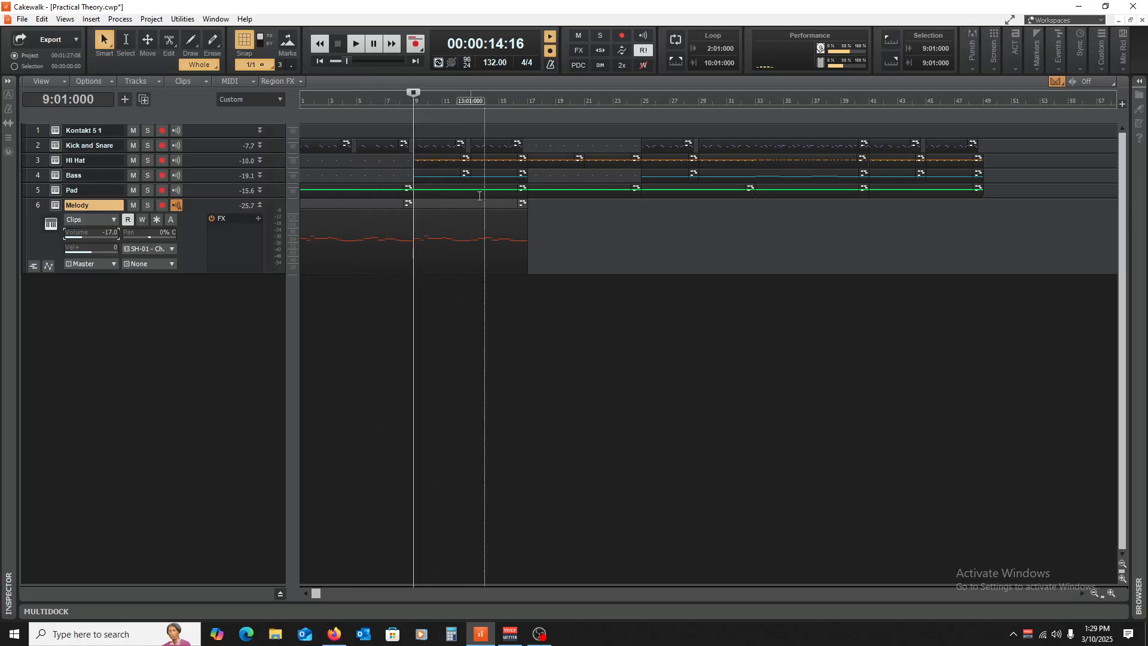
drag(426, 208, 542, 208)
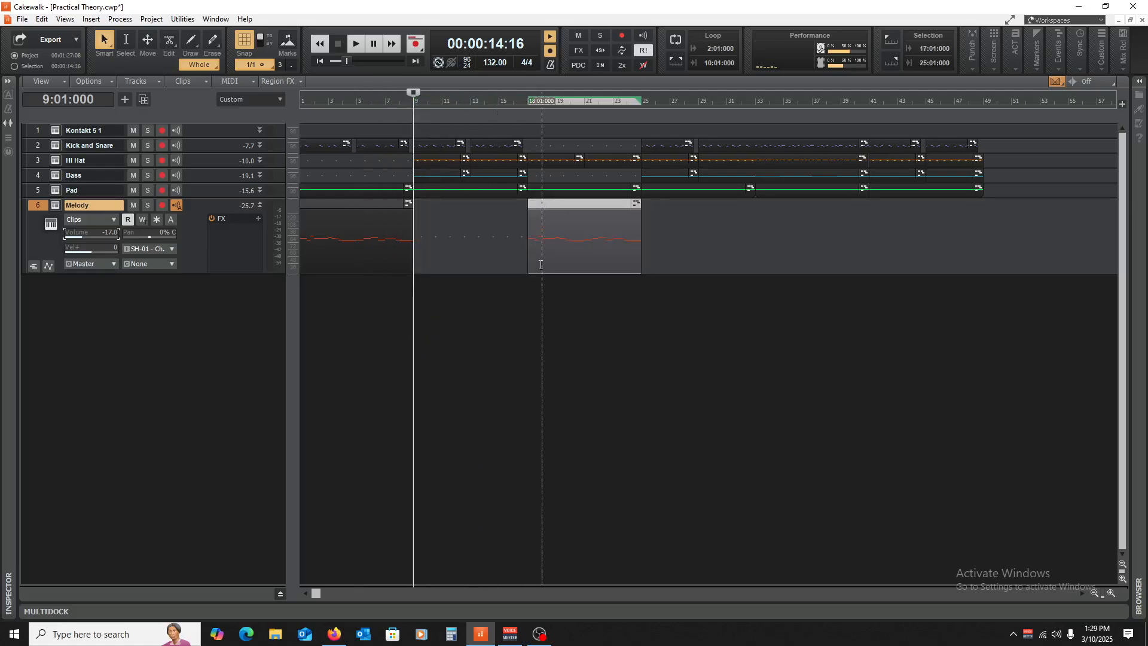
- Play the song from bar 17 to hear the copied Melody clip with the other tracks
click(525, 353)
key(space)
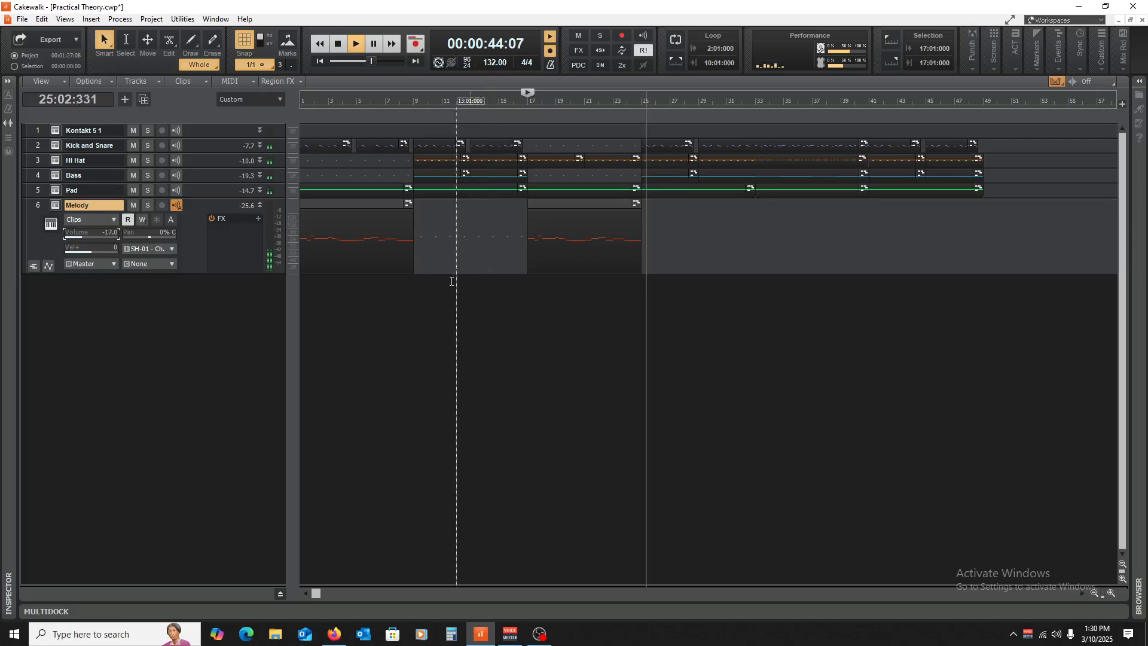
key(space)
- Open the first Melody clip in the Piano Roll, add a whole note D6 at the start of bar 9, and audition it
double_click(367, 202)
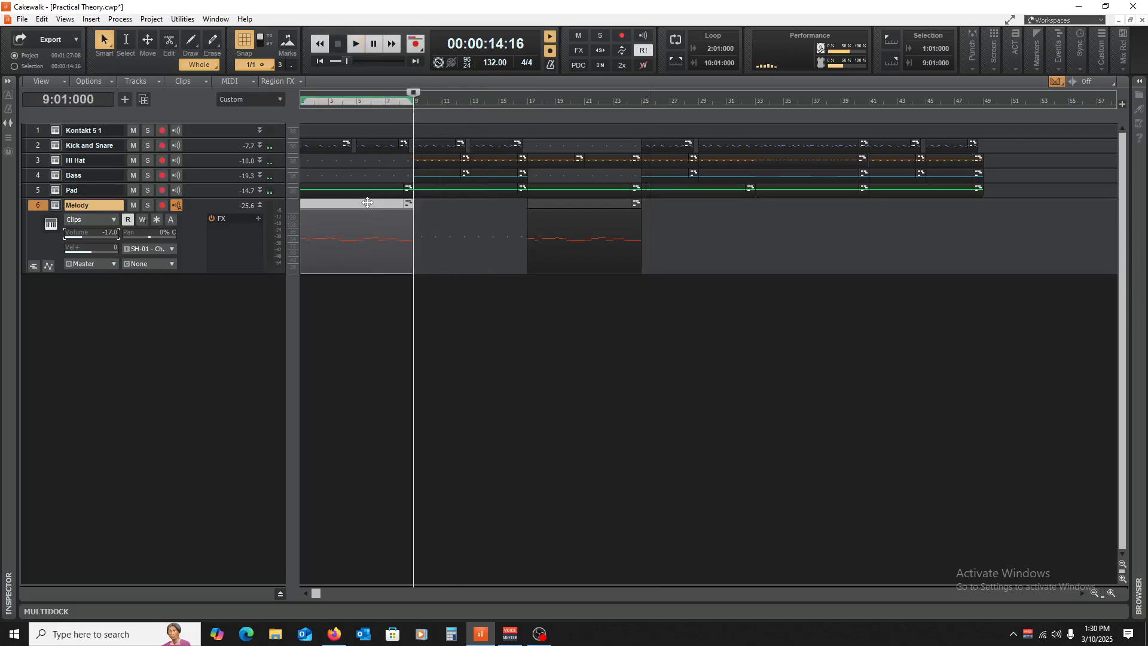
scroll(628, 437, up, 1)
scroll(630, 438, down, 1)
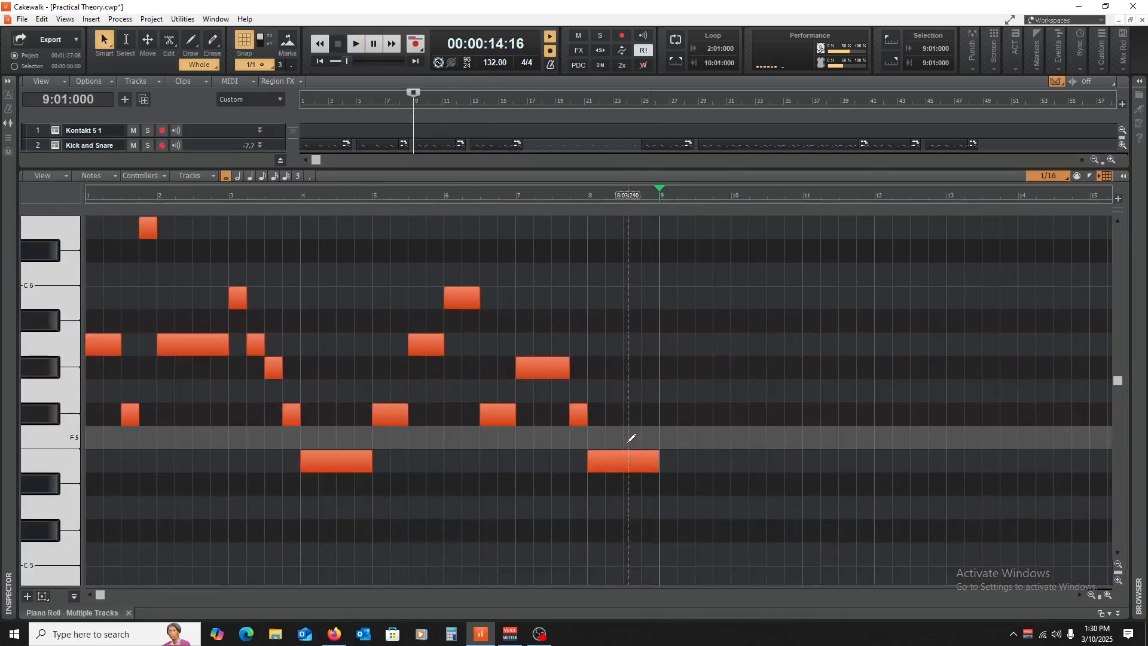
scroll(623, 430, up, 2)
scroll(604, 359, down, 3)
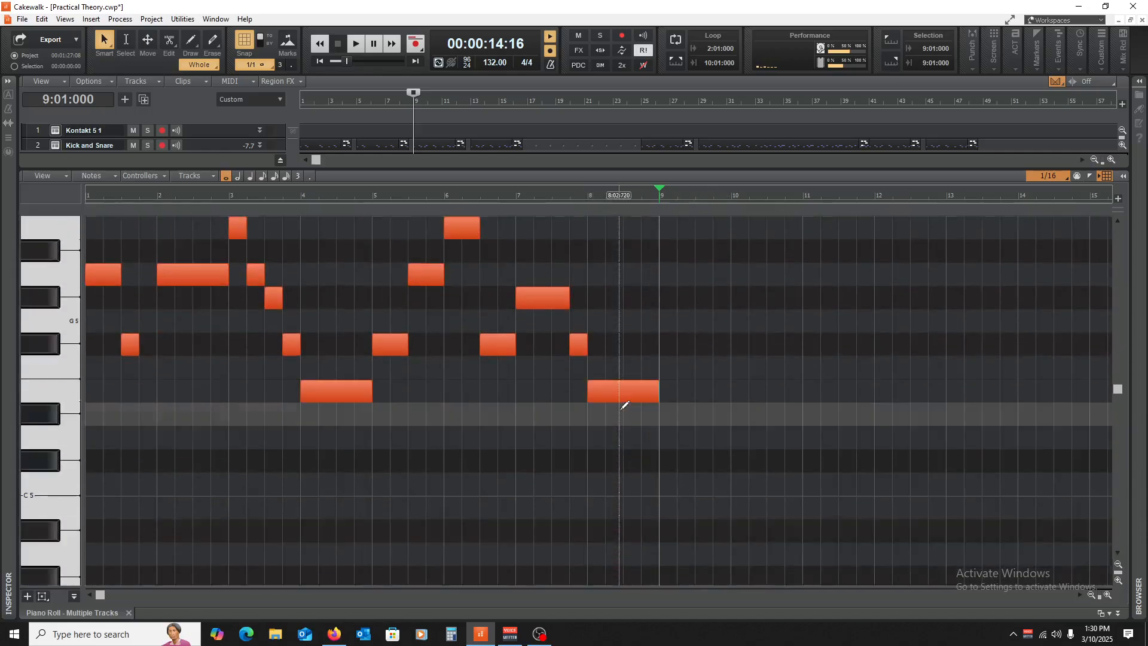
scroll(616, 407, up, 1)
scroll(658, 431, up, 2)
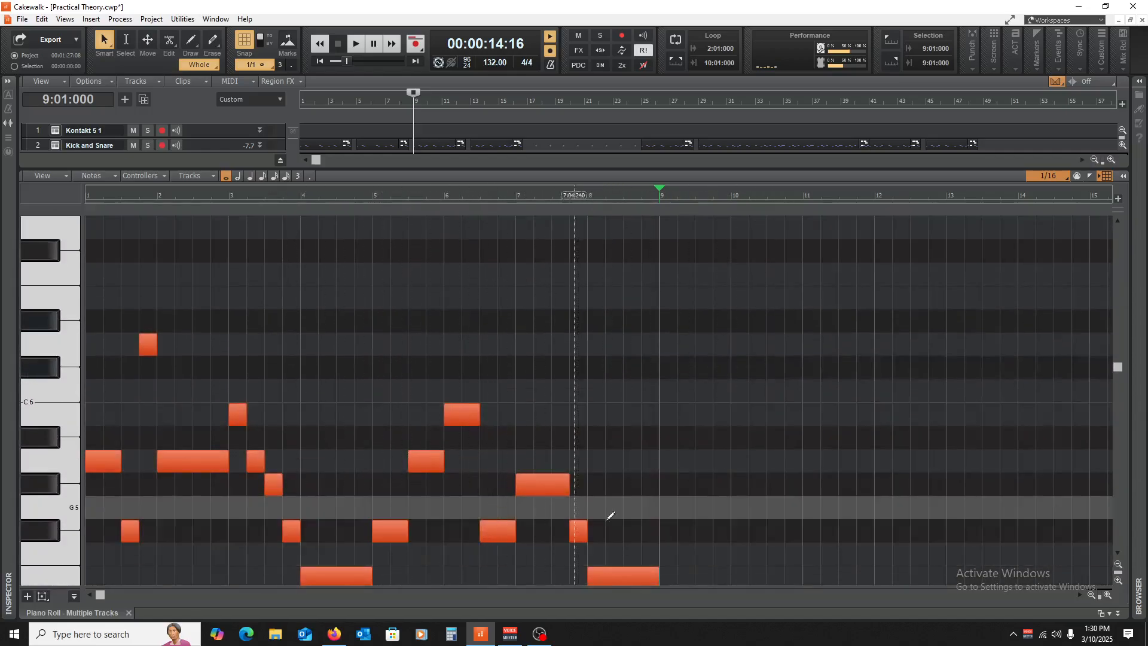
scroll(664, 512, up, 1)
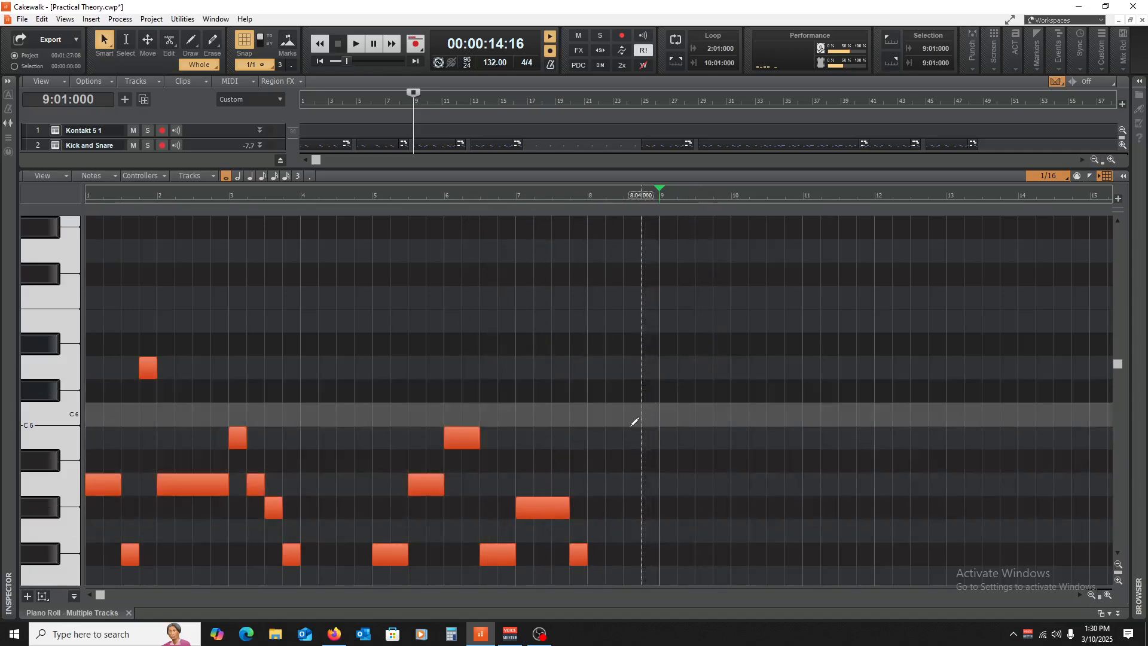
scroll(631, 420, up, 1)
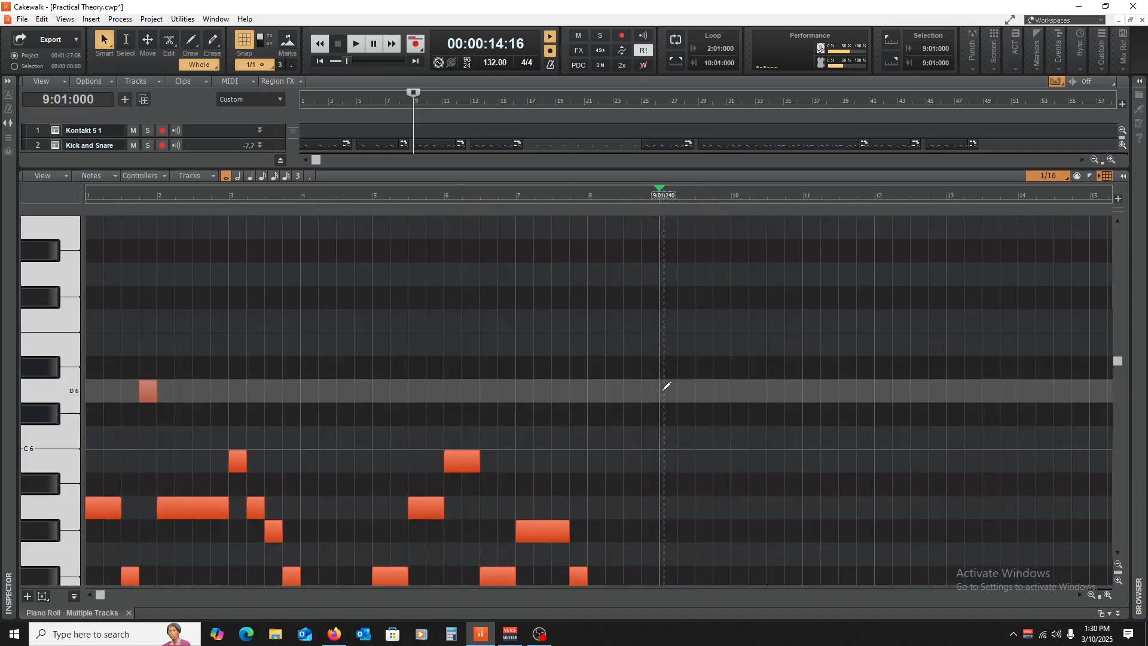
scroll(661, 428, down, 7)
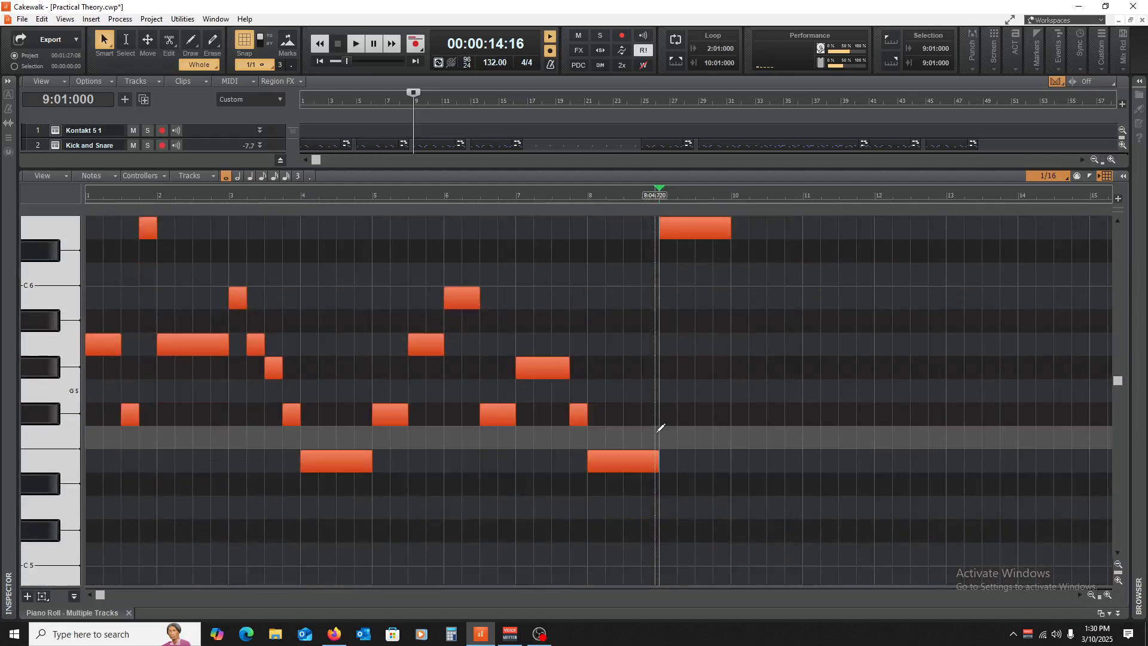
scroll(660, 419, up, 5)
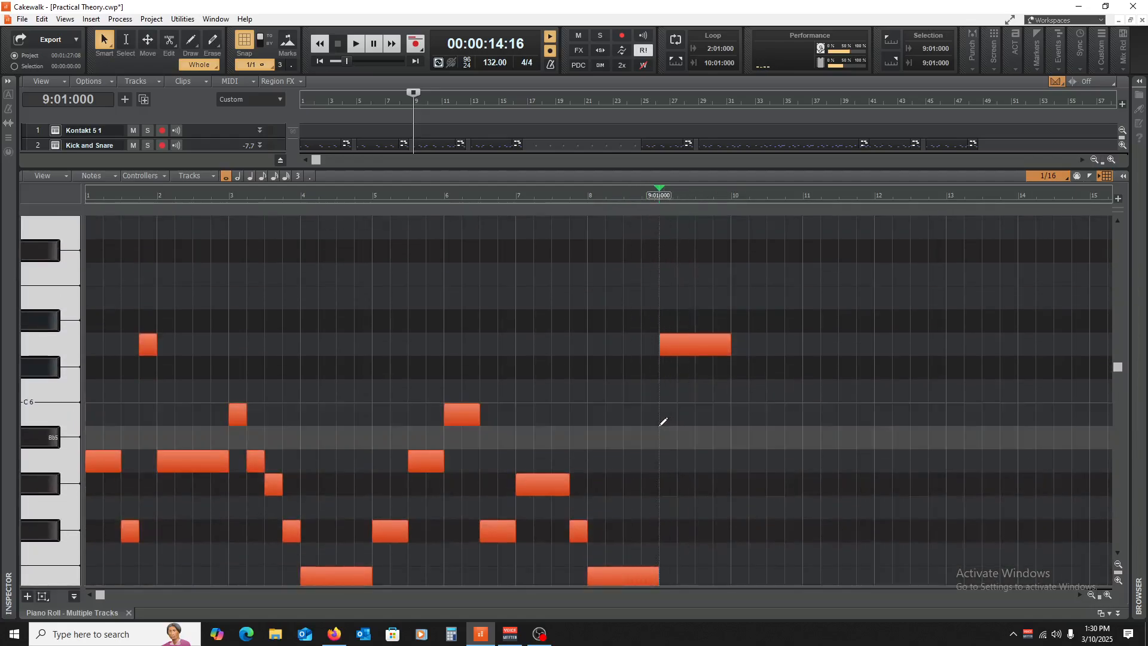
scroll(663, 461, up, 4)
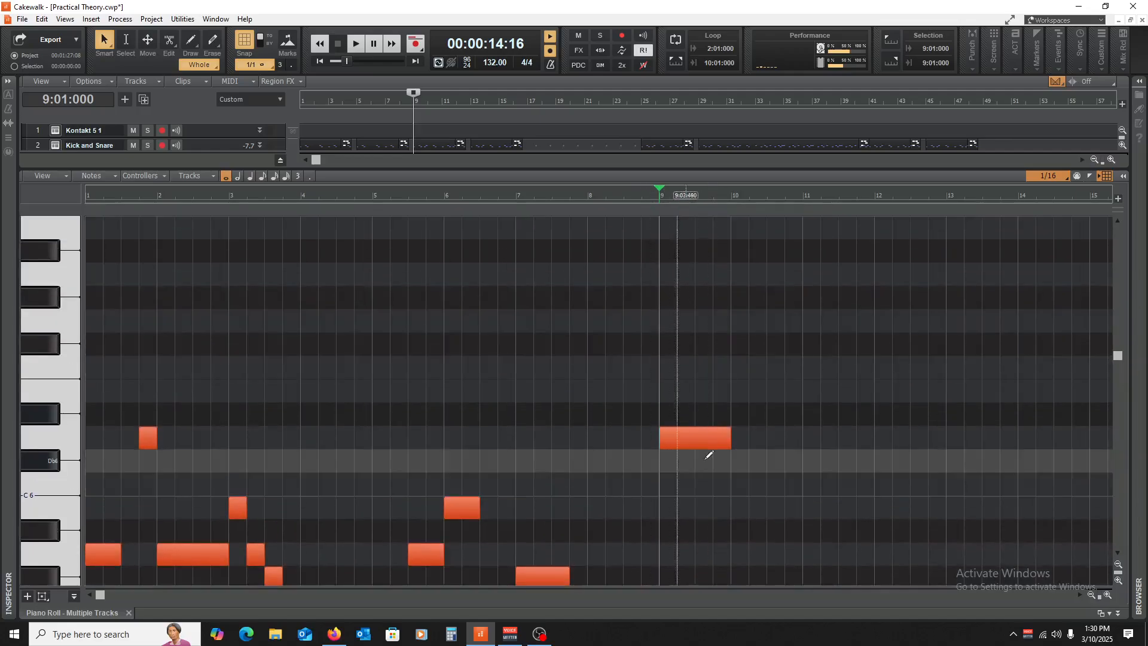
key(space)
key(space)
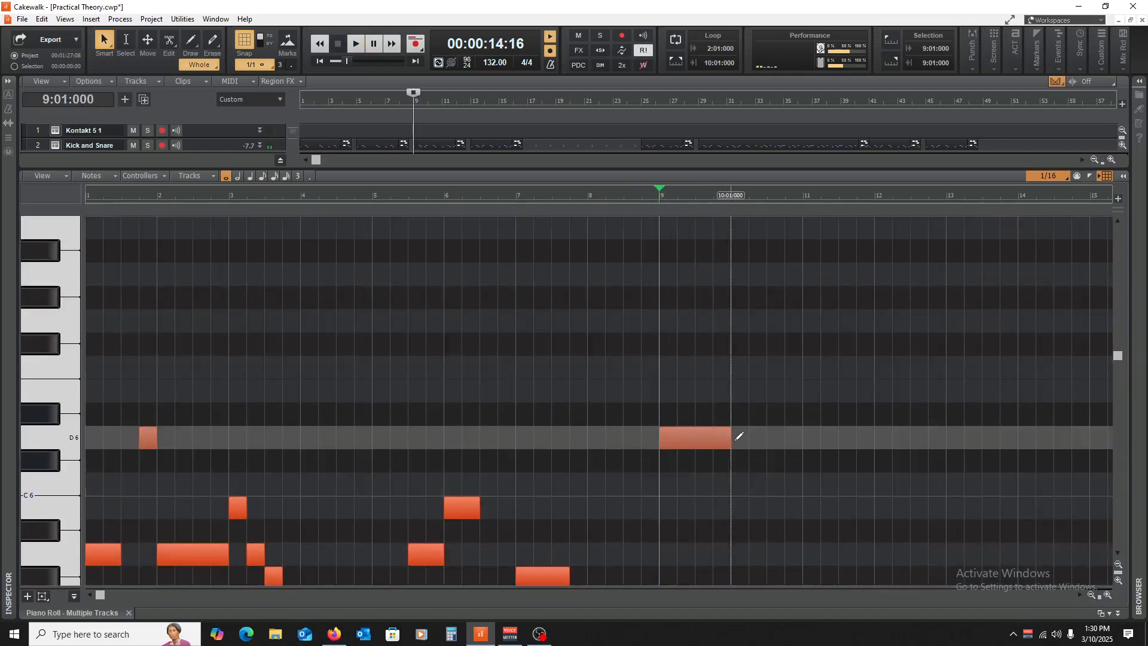
key(space)
key(space)
- Shorten the D6 in bar 9 to a half note, add a half note E6 on beat 3, and play from bar 9
drag(730, 437, 713, 391)
key(space)
click(1109, 596)
click(1109, 597)
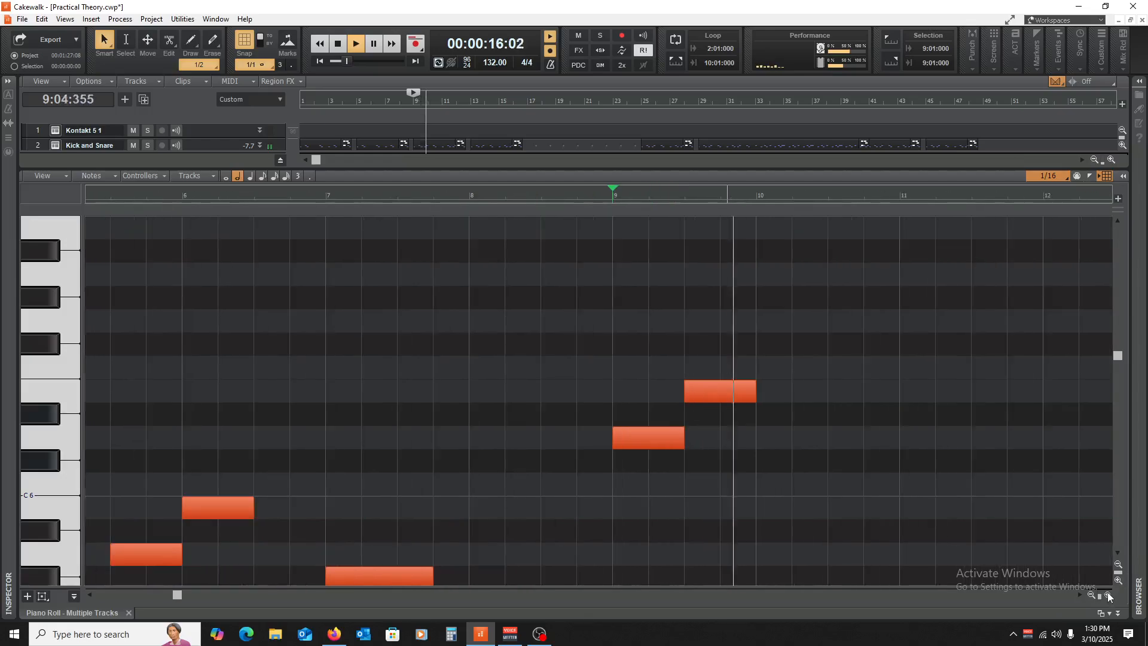
click(1108, 596)
key(space)
- Add a copied half note F#6 at the start of bar 10 and play from bar 9
drag(700, 396, 790, 353)
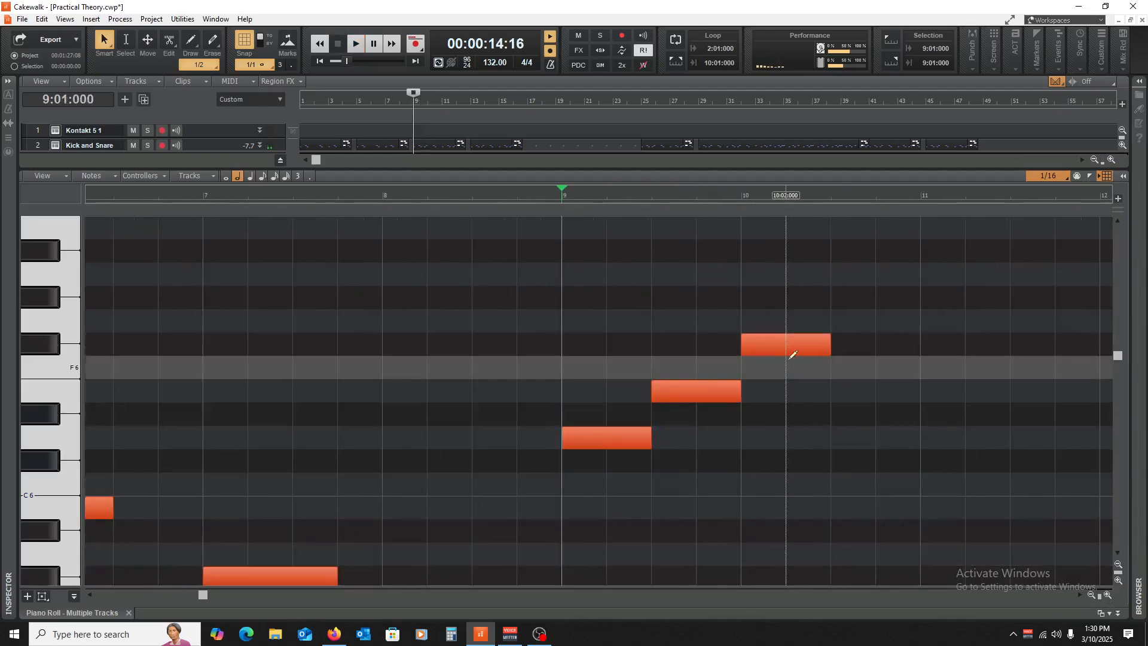
key(space)
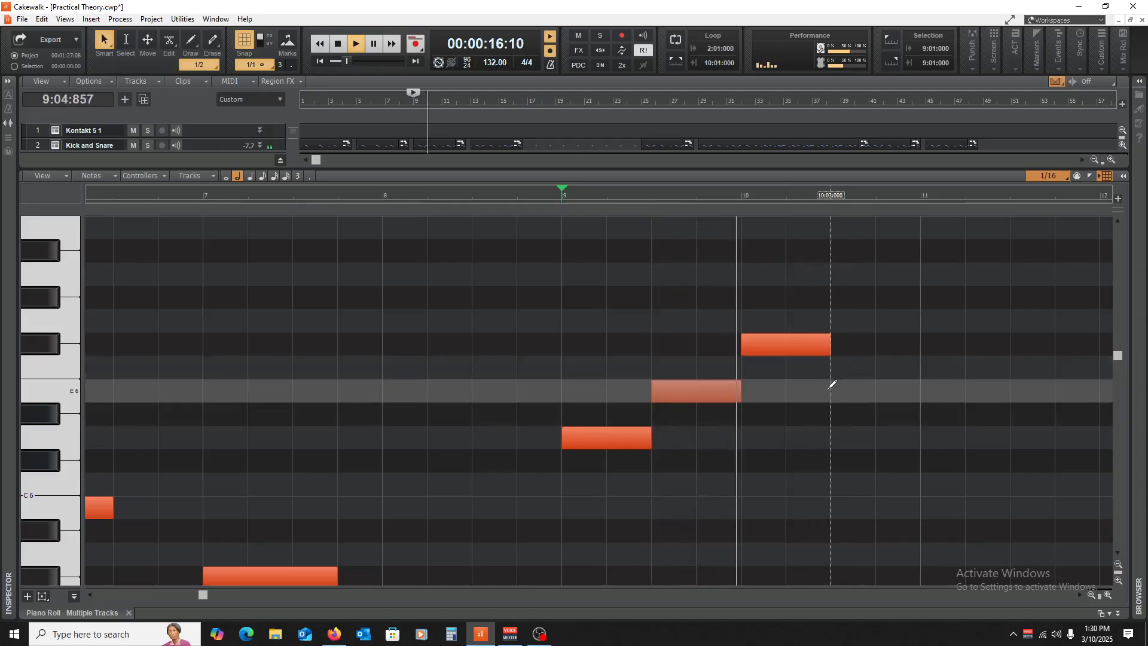
key(space)
- Audition the half note at the start of bar 10 at G#6, then set its pitch to A6 and play it
drag(789, 348, 788, 303)
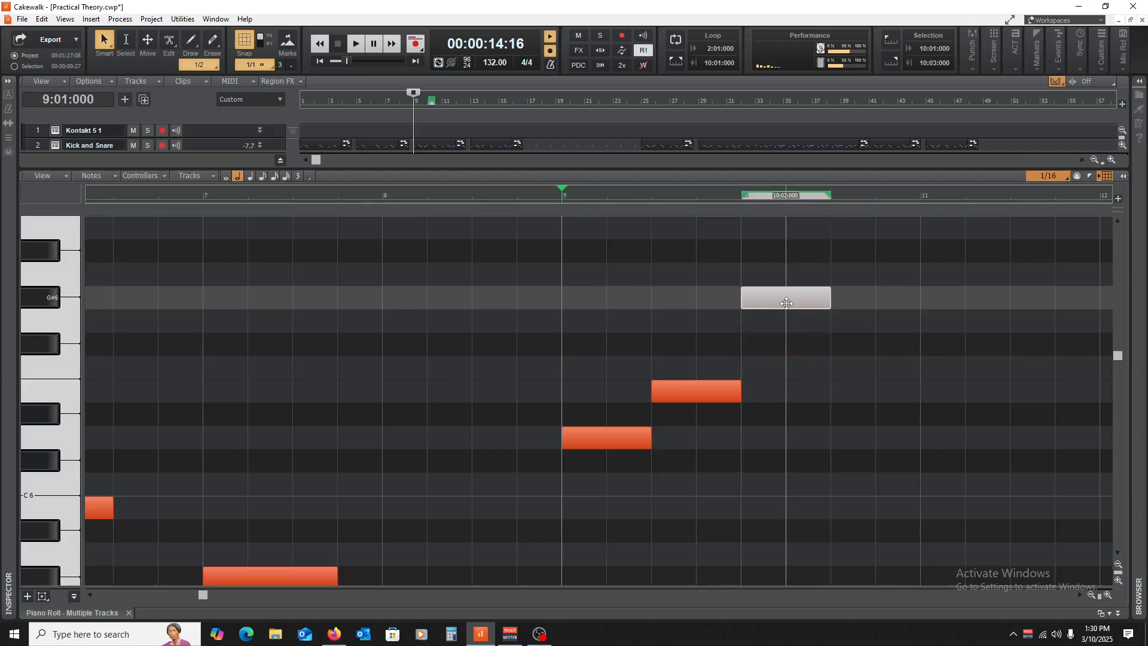
key(space)
scroll(831, 451, up, 2)
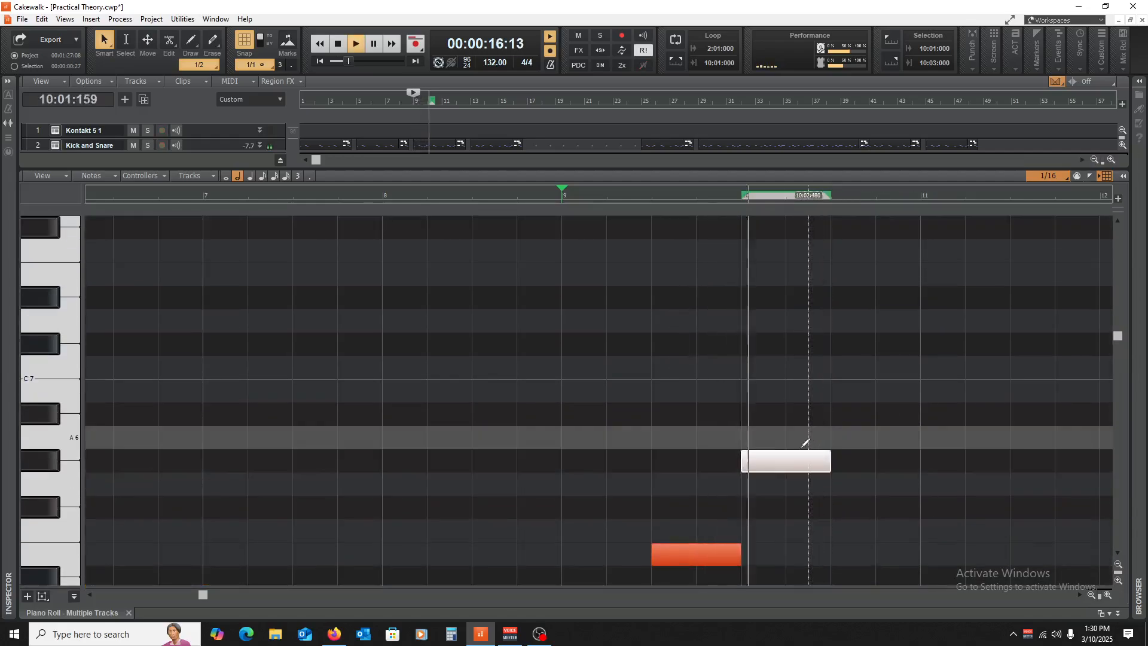
key(space)
drag(786, 456, 794, 441)
key(space)
scroll(810, 482, down, 1)
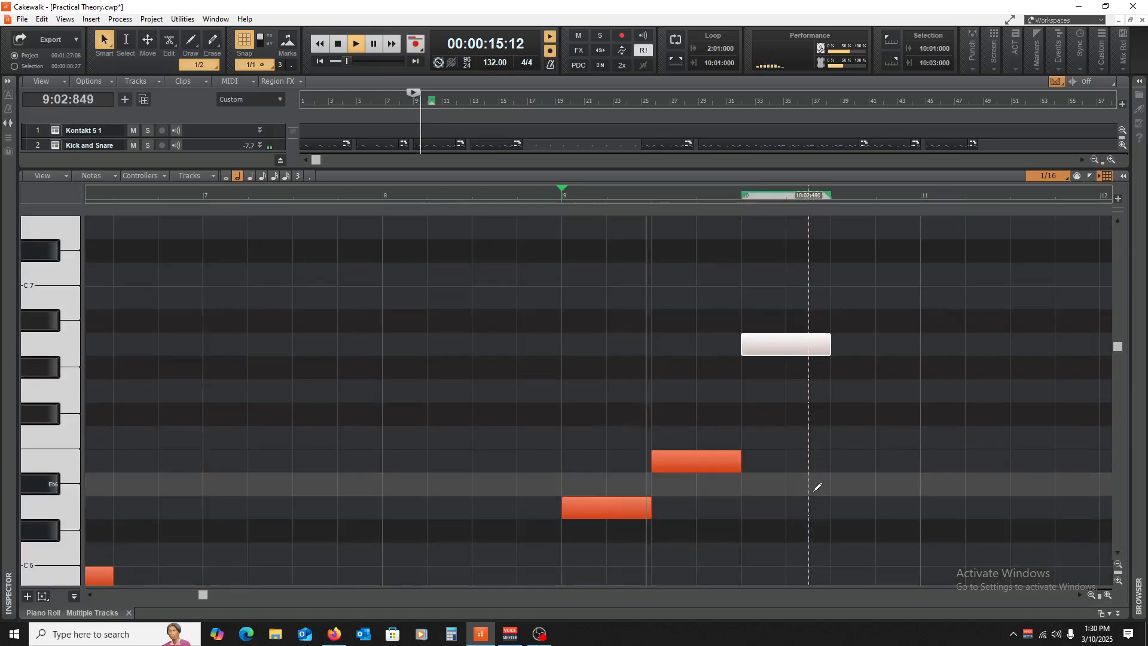
key(space)
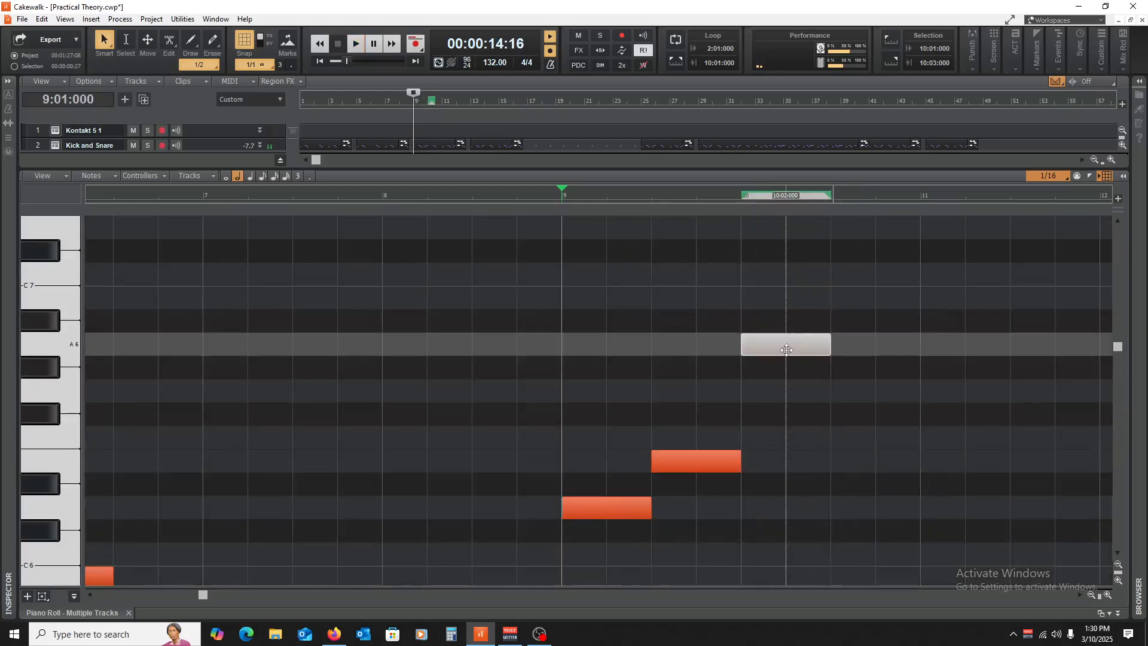
- Try a copied half note F#6 on beat 3 of bar 10, listen from bar 9, and delete it
drag(819, 340, 870, 417)
key(space)
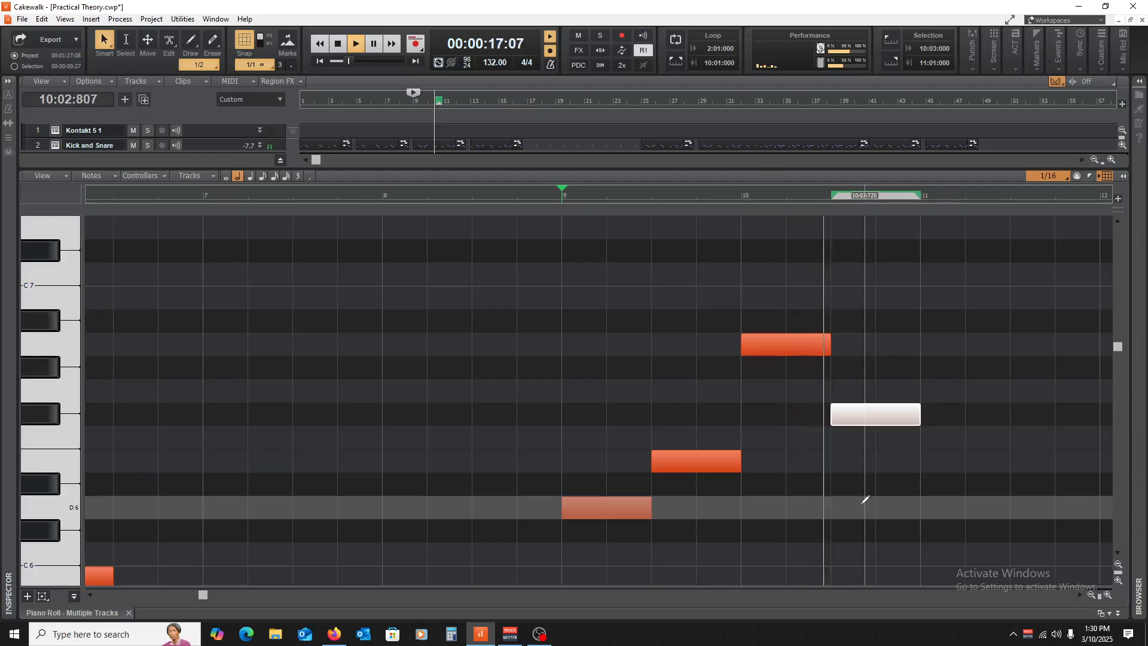
key(space)
key(space)
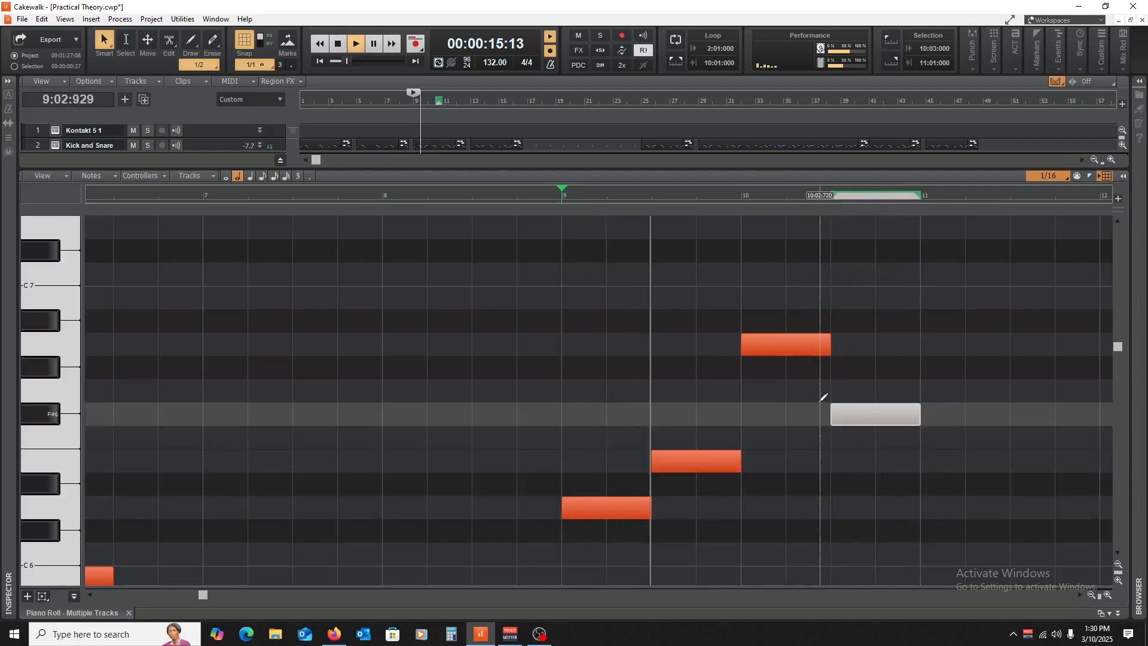
key(space)
key(Delete)
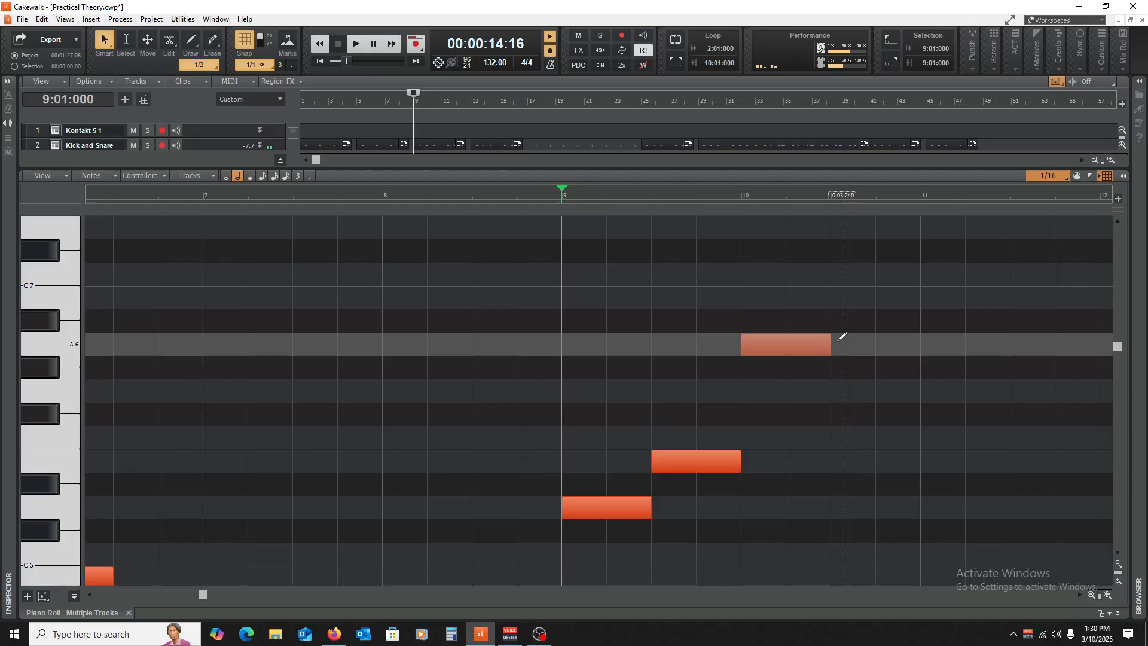
- Lengthen the A6 in bar 10 to a whole note and play from bar 9
drag(843, 337, 921, 344)
key(space)
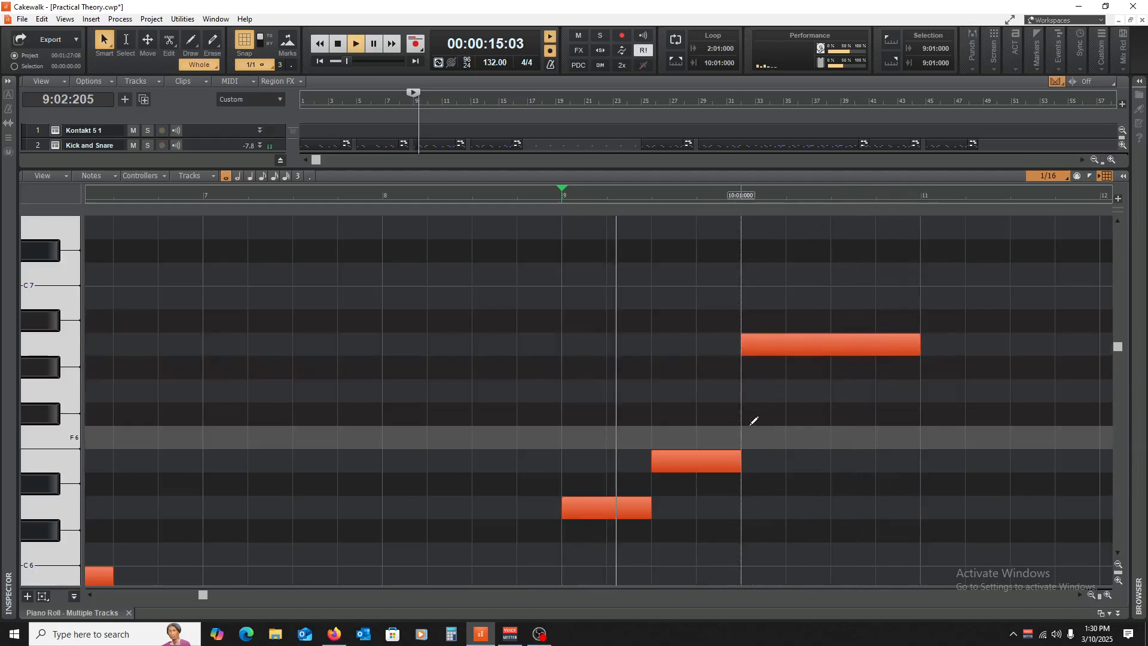
key(space)
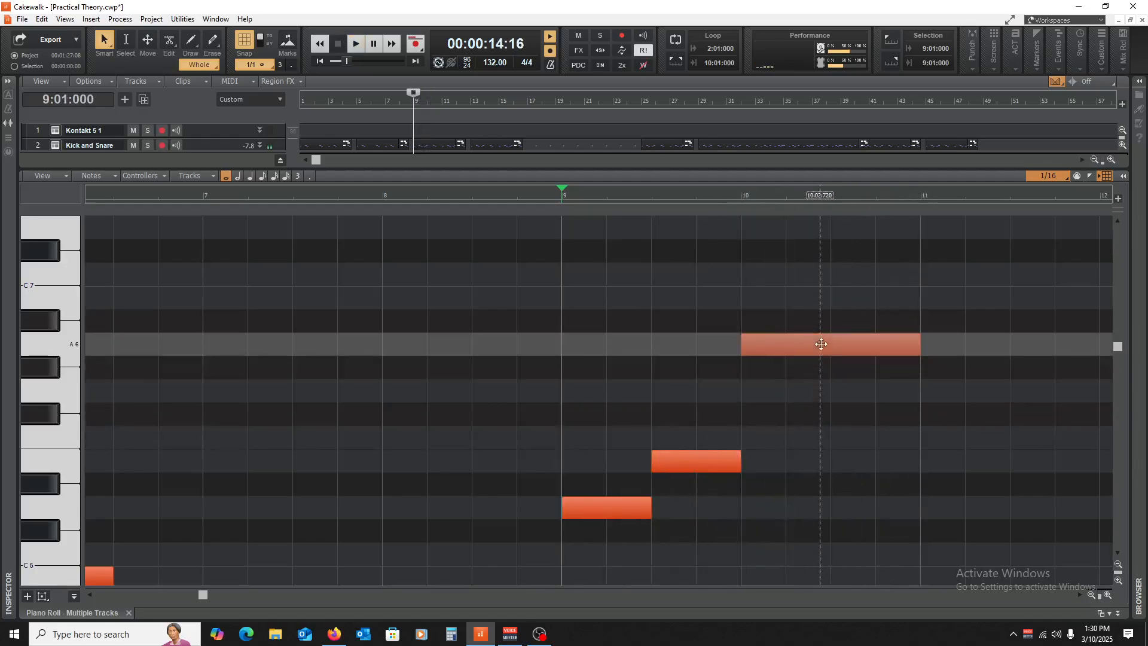
- Rework bar 10 into half notes C#7 on beat 1 and A6 on beat 3, playing from bar 9
drag(821, 343, 821, 251)
key(space)
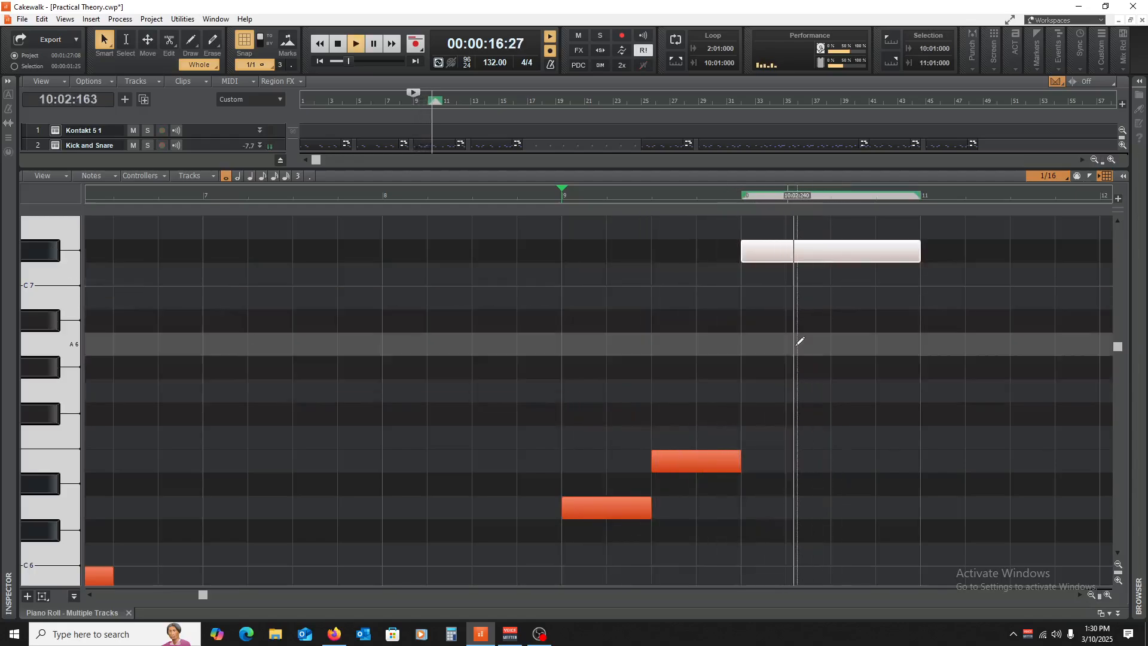
key(space)
drag(918, 251, 877, 344)
key(space)
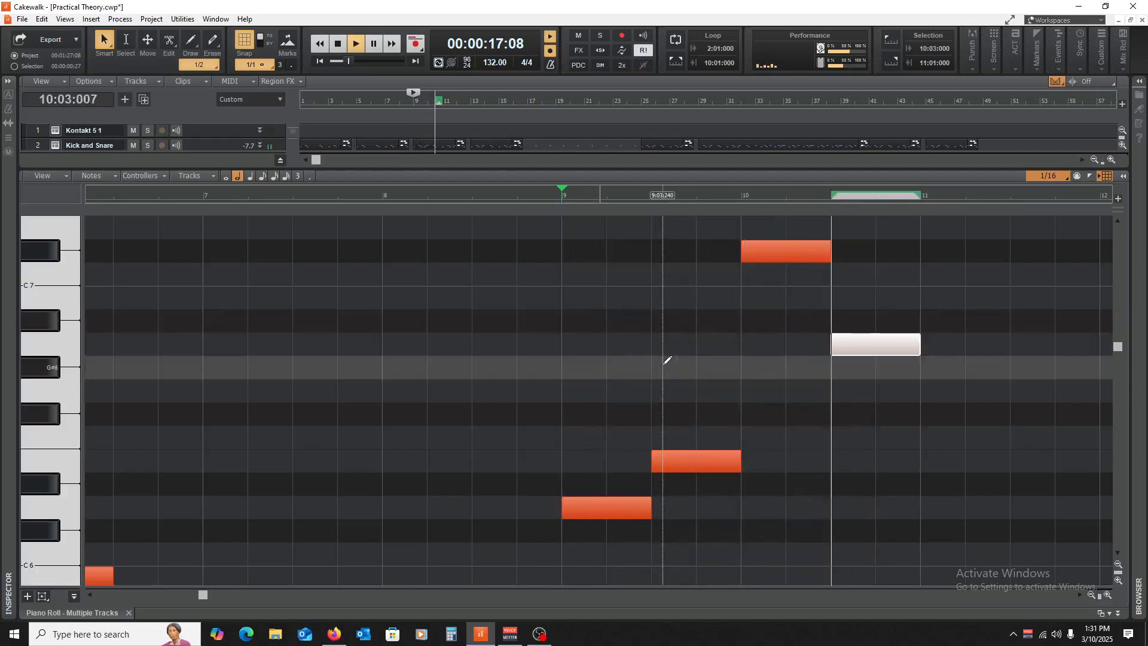
- Add a half note G#6 at the start of bar 11 and listen to the phrase from bar 9
key(space)
drag(880, 350, 967, 375)
key(space)
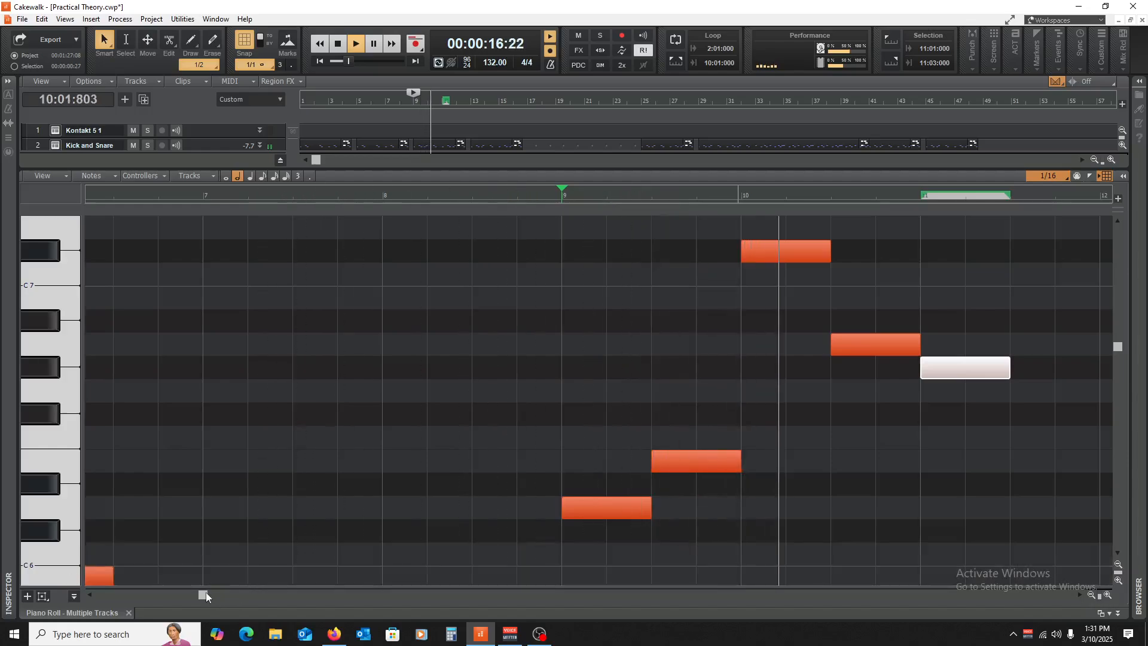
drag(204, 595, 258, 605)
scroll(431, 478, up, 3)
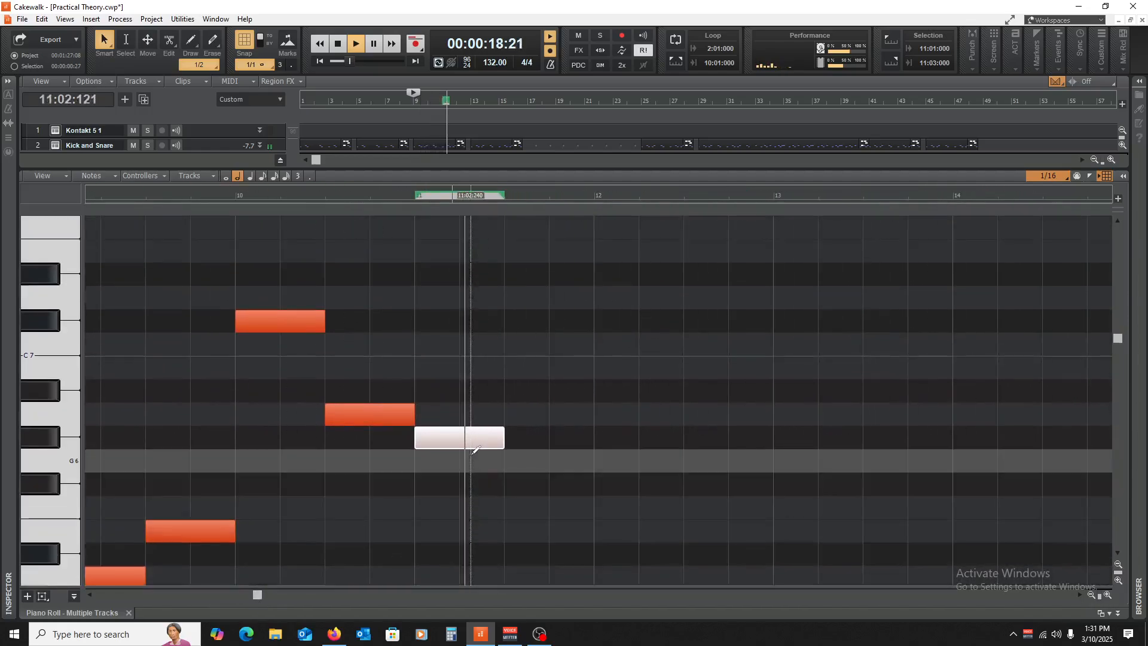
key(space)
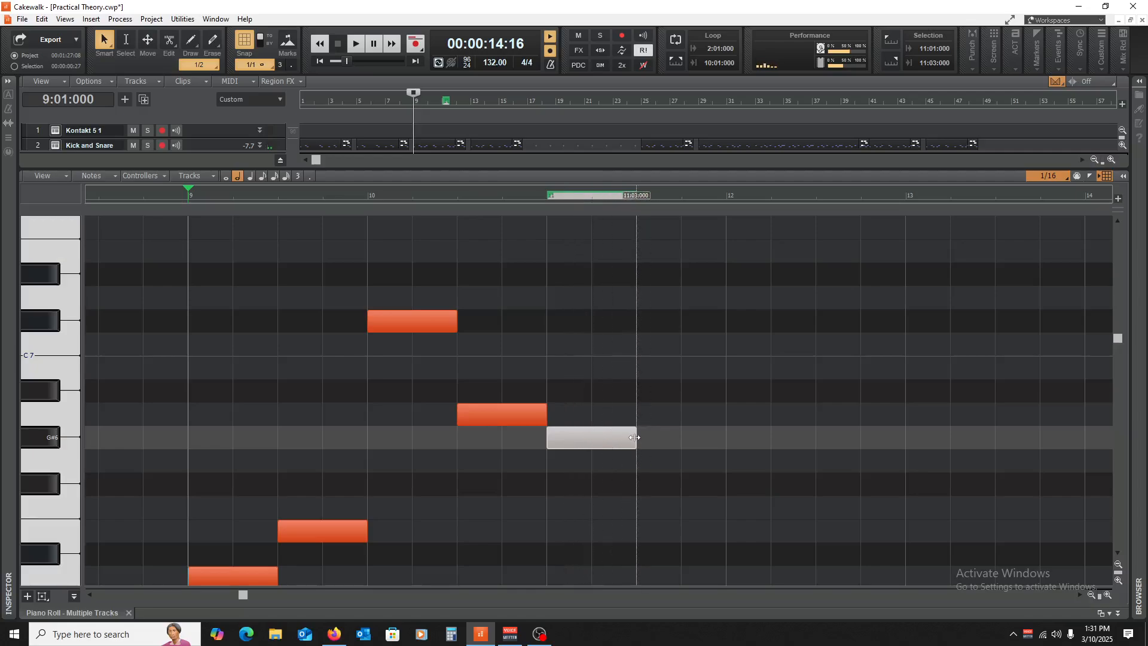
- Complete bars 11 and 12 with a dotted-half G#6, a quarter F#6 and a whole-note E6, then play from bar 9
drag(635, 437, 682, 439)
click(686, 460)
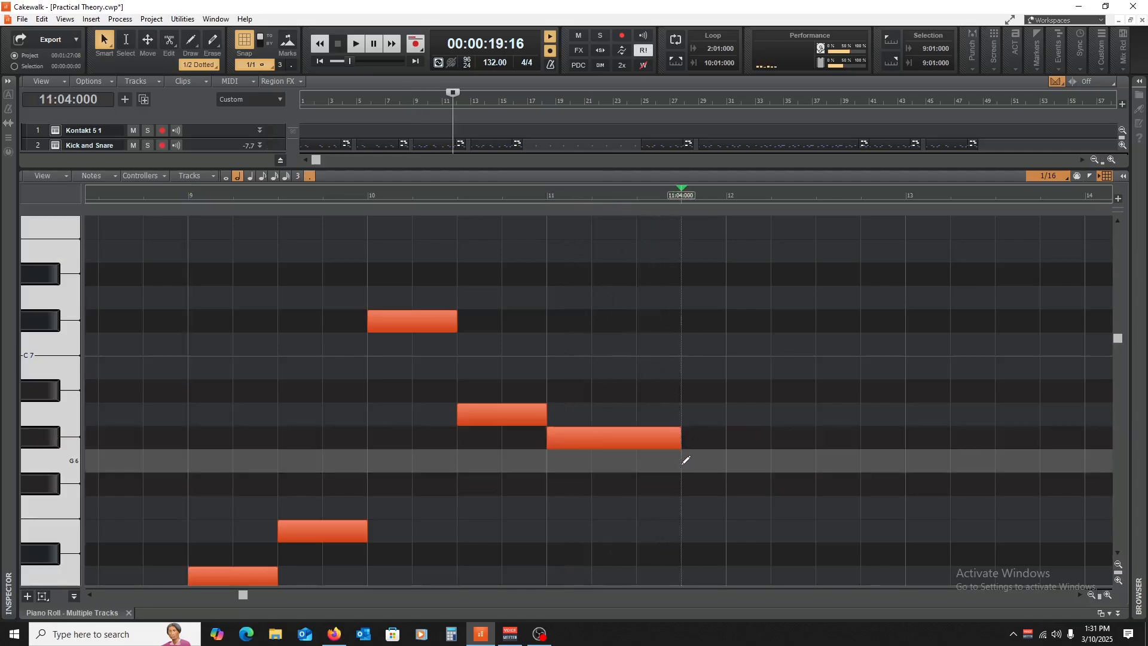
click(688, 485)
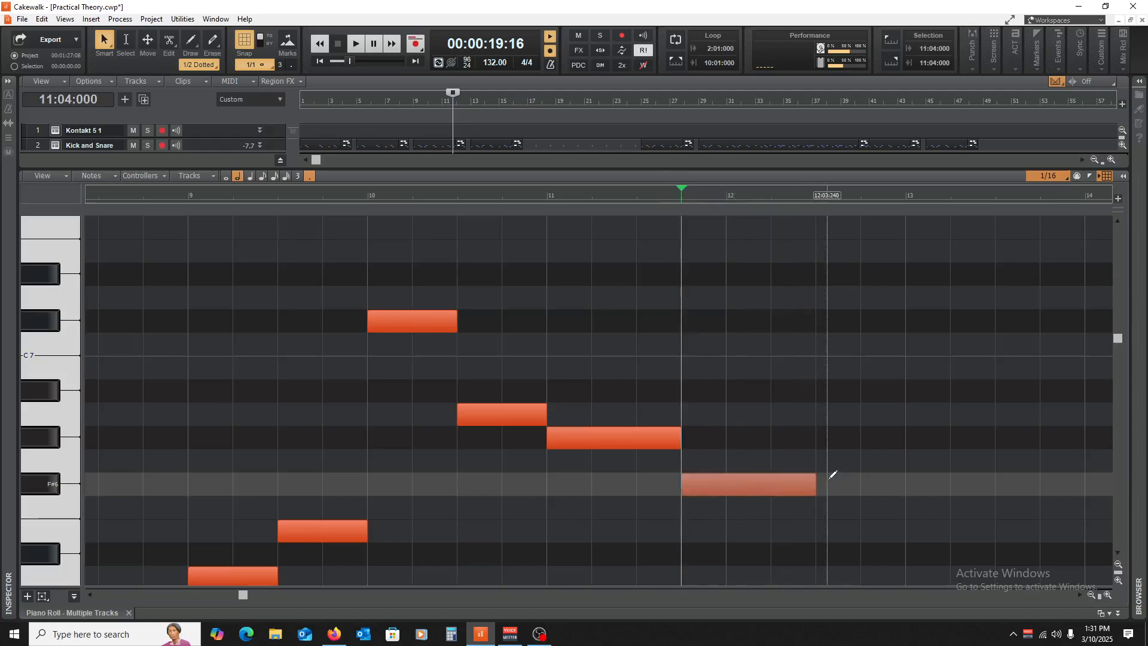
drag(832, 474, 907, 537)
click(189, 403)
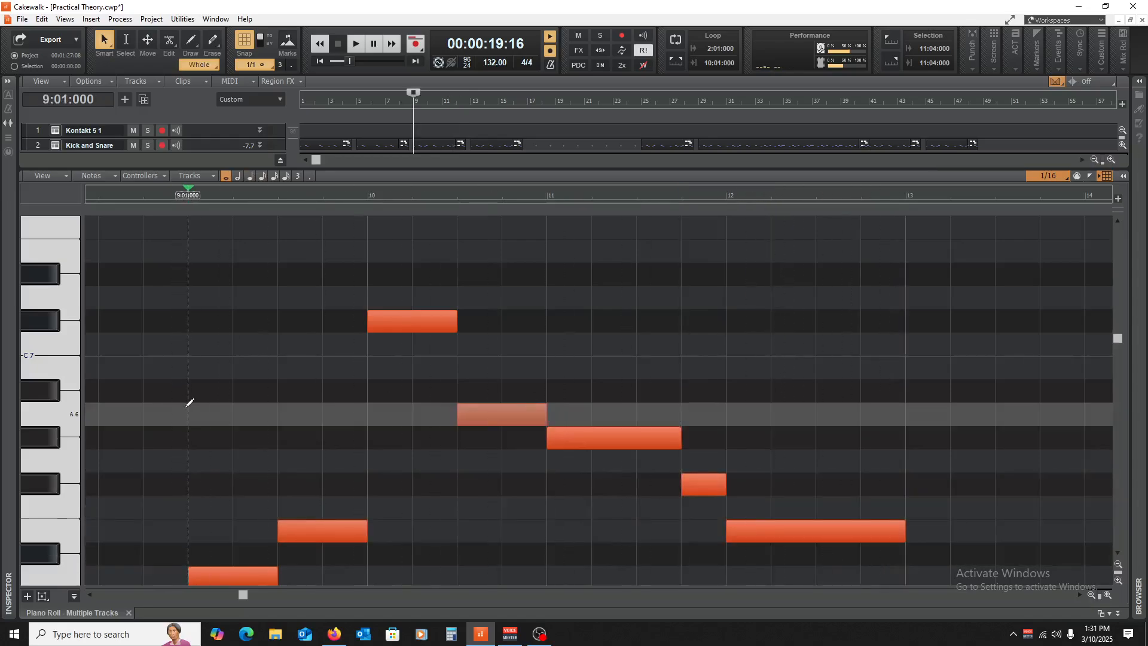
key(space)
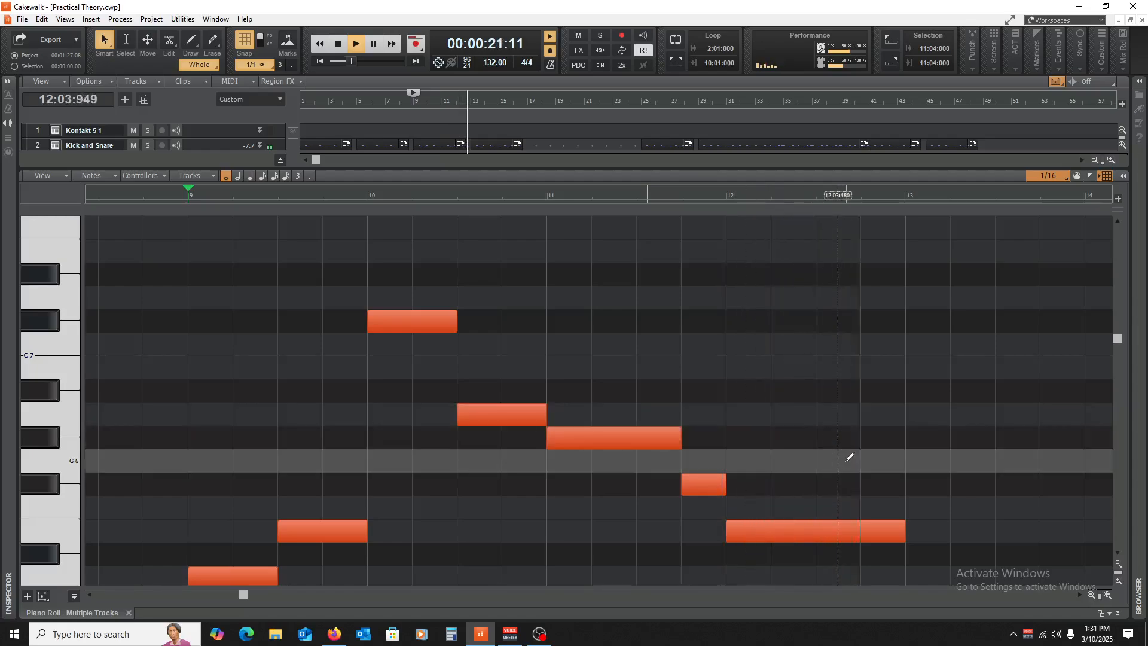
key(space)
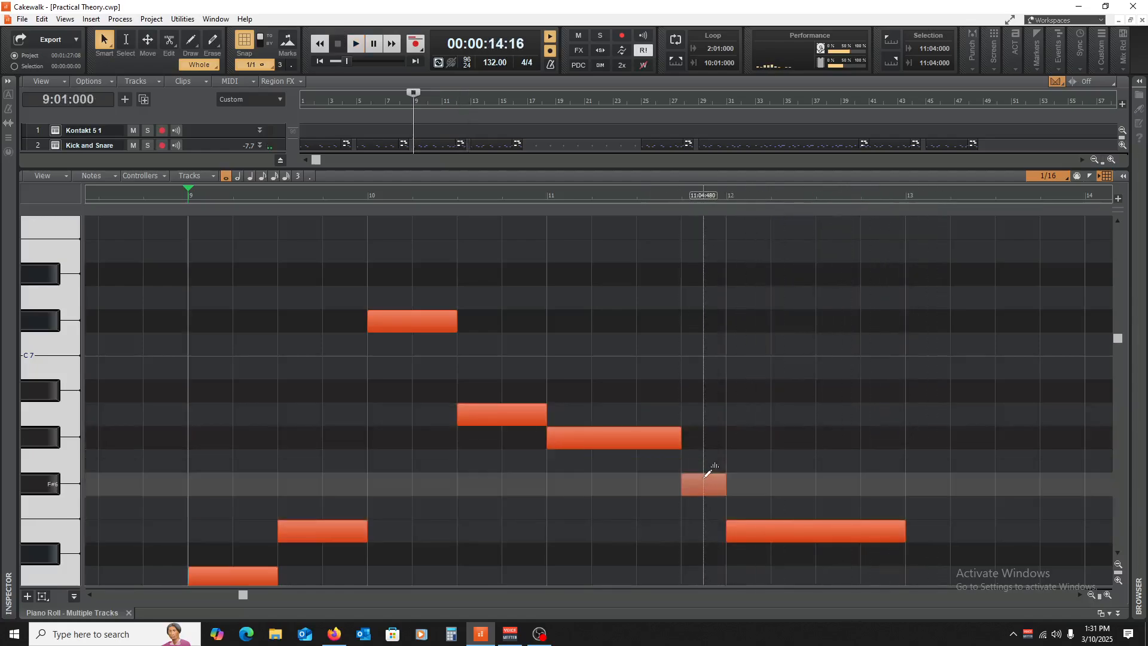
- Write half notes F#6 and G#6 in bar 13 and A6 at the start of bar 14, playing from bar 13
mouse_move(702, 484)
mouse_down()
mouse_move(938, 484)
mouse_move(927, 484)
mouse_up()
drag(244, 595, 287, 594)
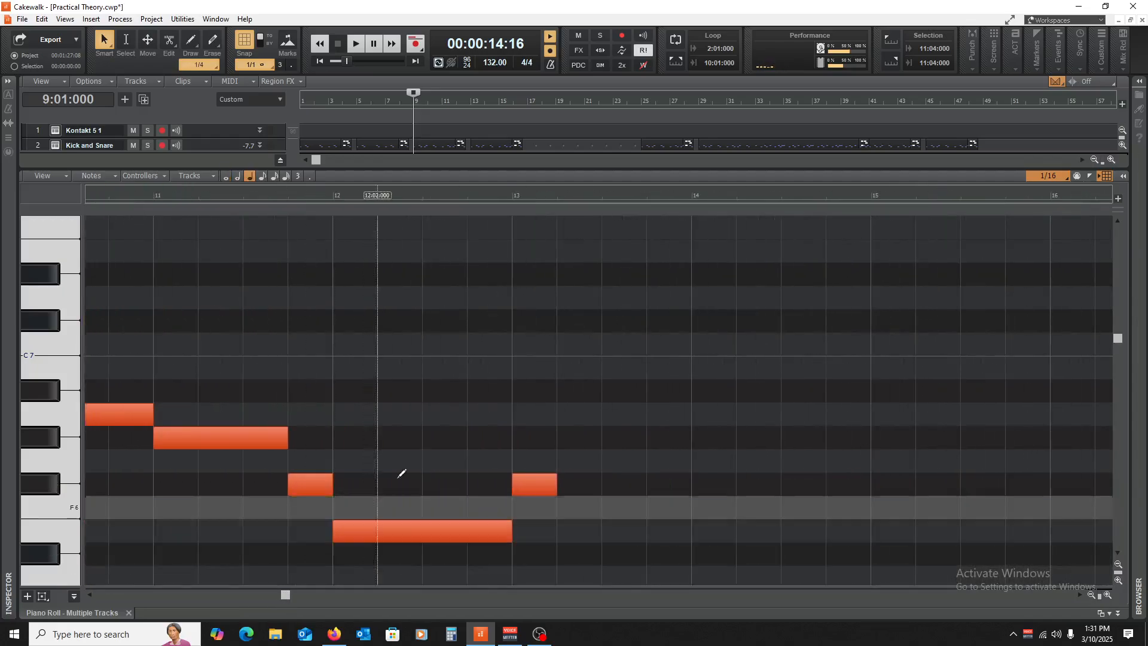
mouse_move(557, 485)
mouse_down()
mouse_move(692, 505)
mouse_move(569, 505)
mouse_move(621, 502)
mouse_move(601, 503)
mouse_up()
click(510, 366)
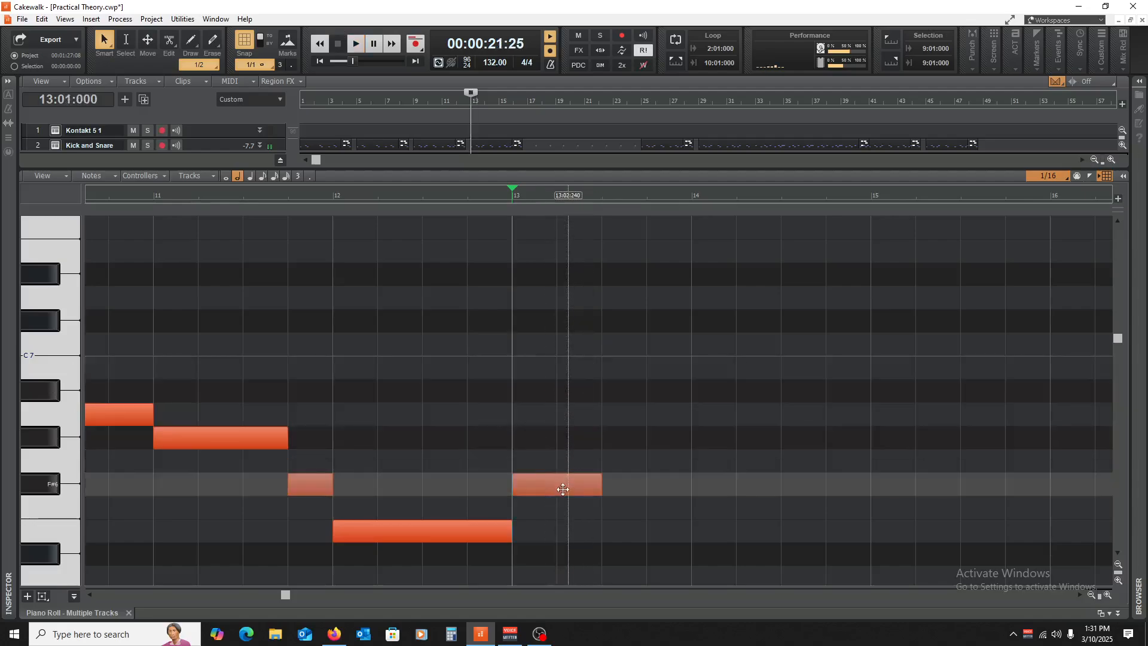
drag(563, 489, 737, 409)
key(space)
key(space)
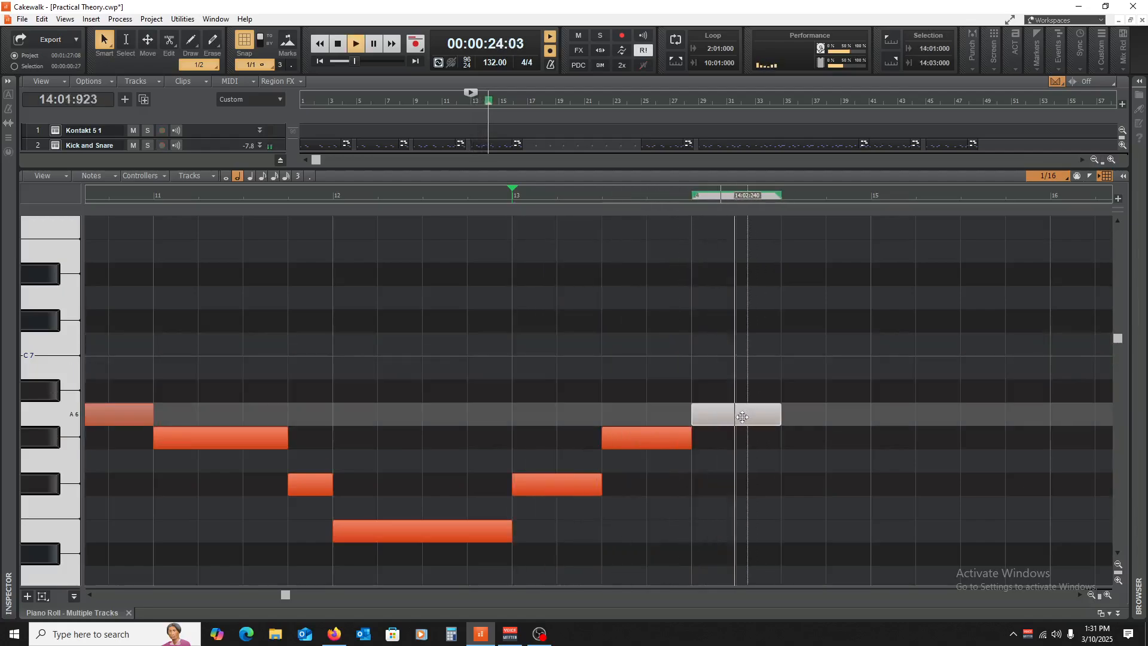
key(space)
- Add a half note C#7 on beat 3 of bar 14 and a dotted-half B6 in bar 15, playing from bar 13
drag(725, 411, 902, 378)
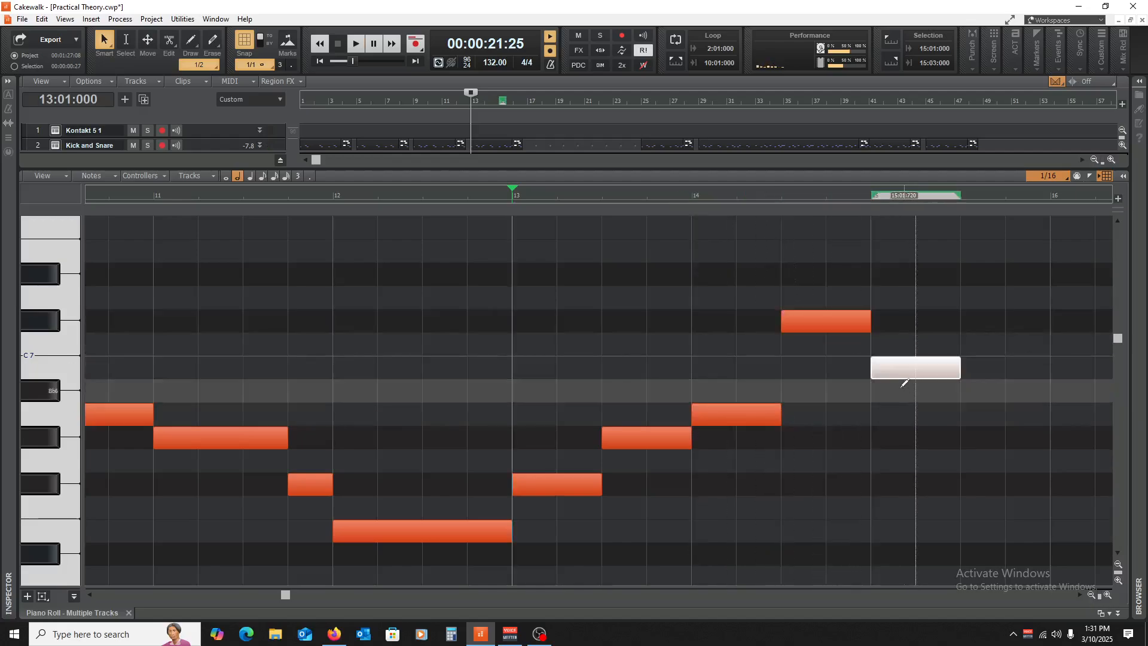
key(space)
drag(286, 595, 316, 595)
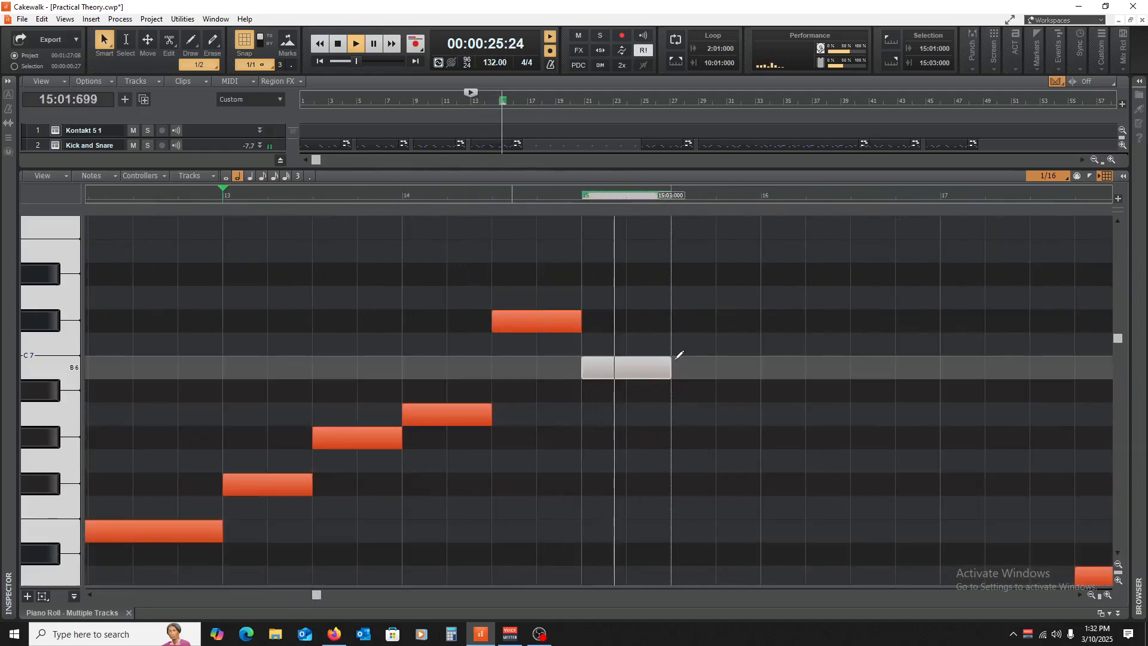
key(space)
drag(671, 367, 717, 378)
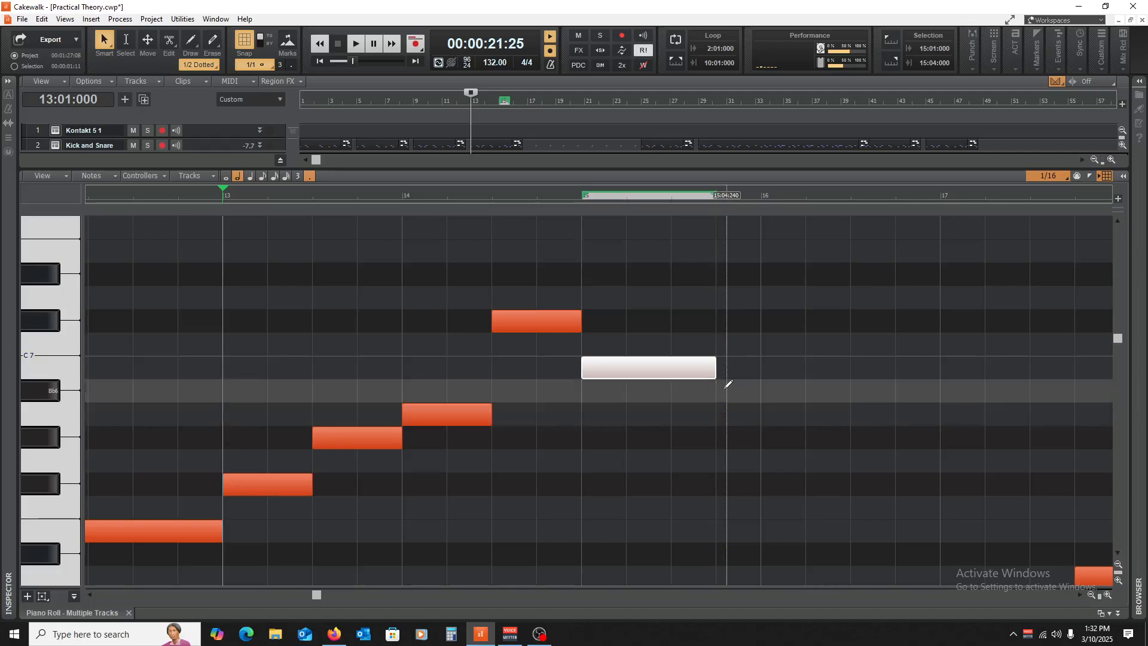
key(space)
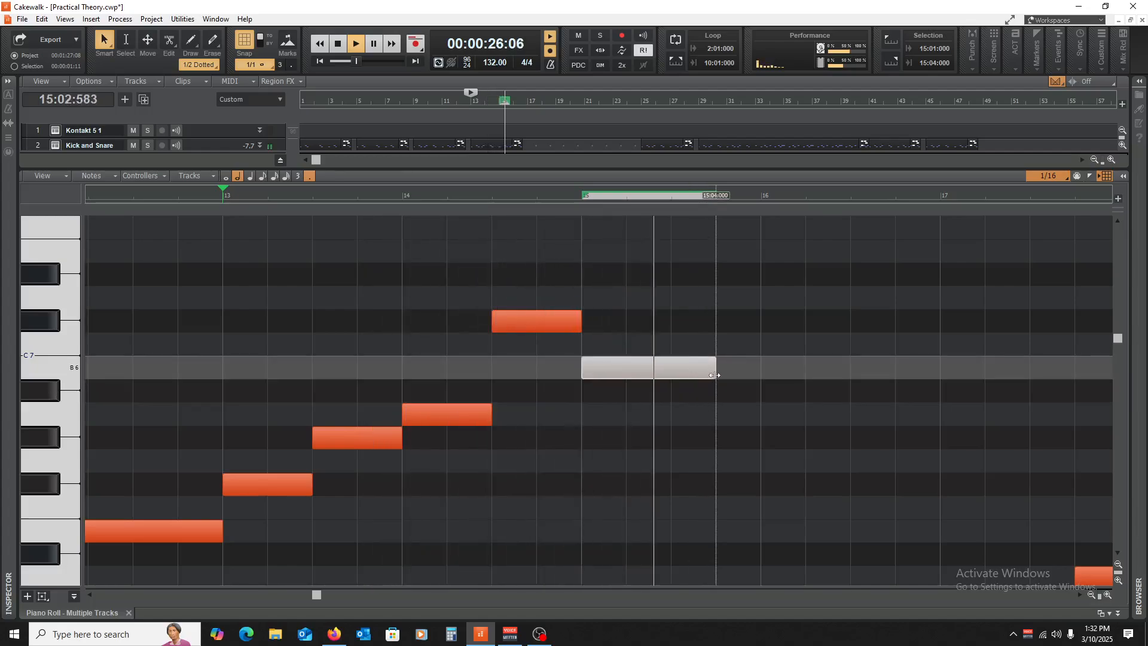
key(space)
- Finish the melody with a quarter A6 on beat 4 of bar 15 and a whole-note G#6 in bar 16, and close the piano roll
click(720, 412)
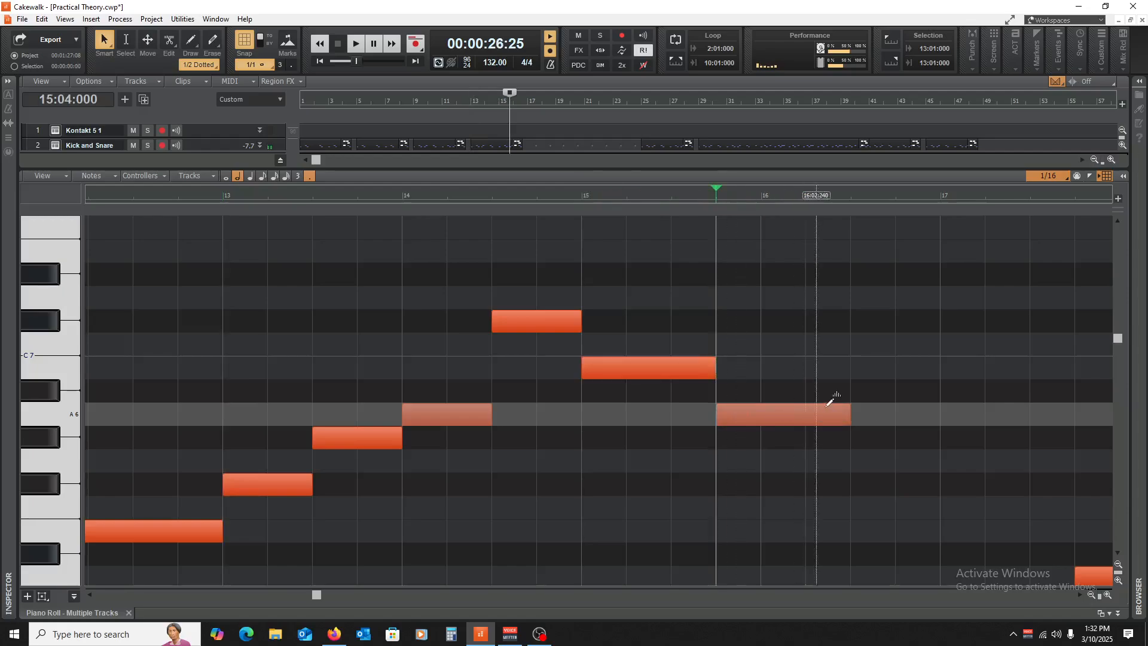
drag(839, 411, 787, 467)
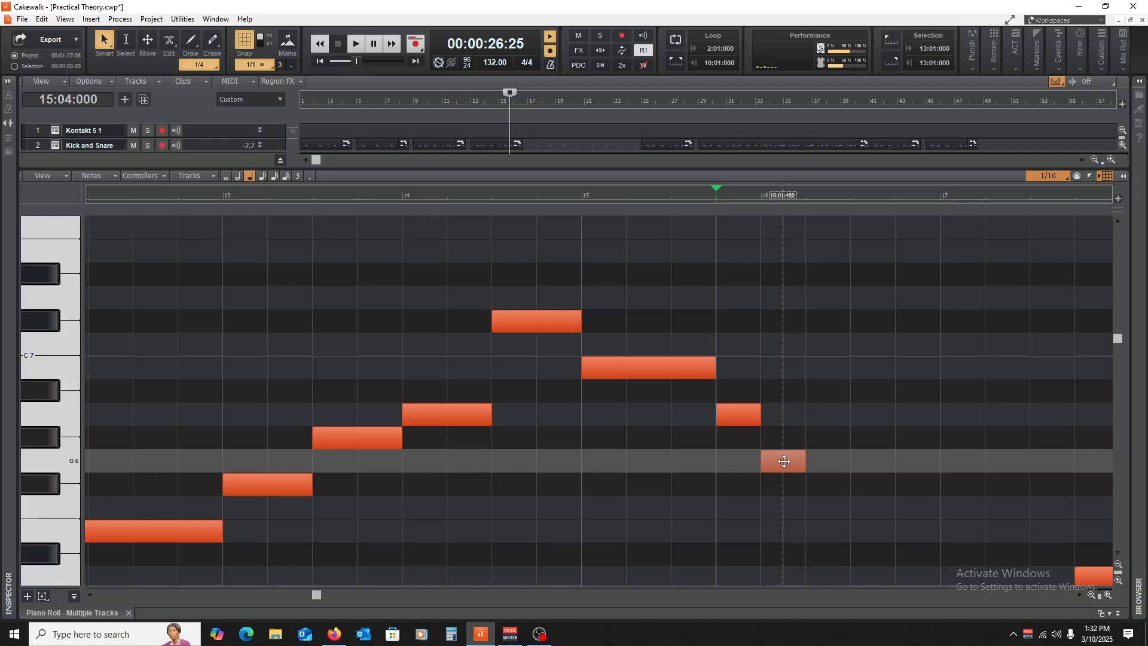
drag(784, 464, 941, 446)
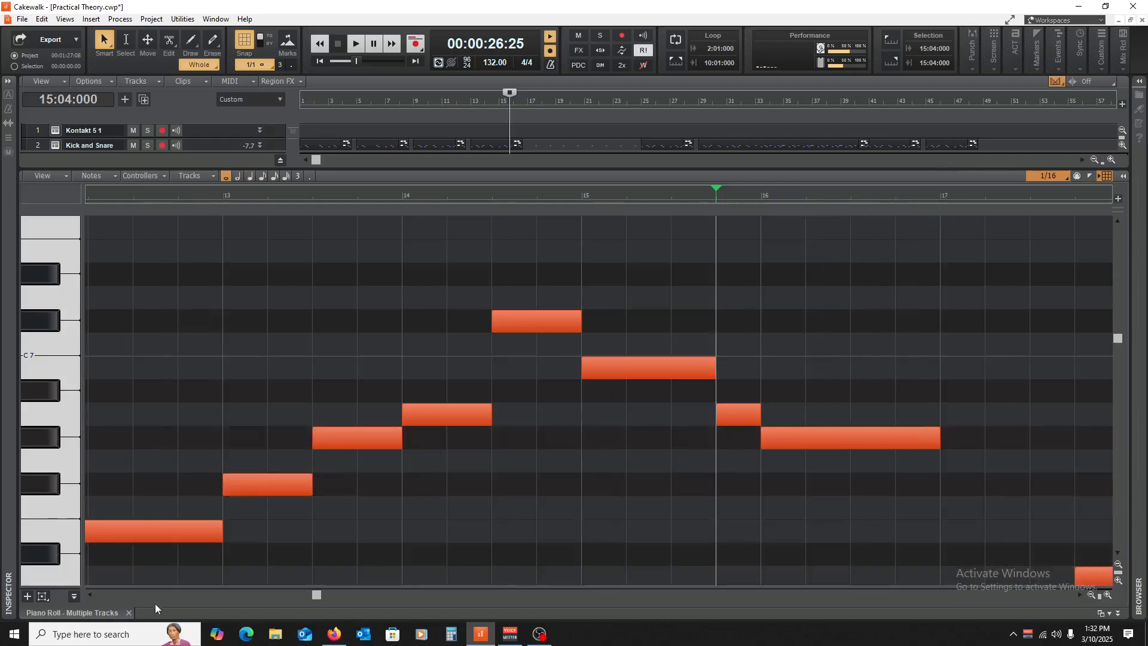
click(129, 613)
key(w)
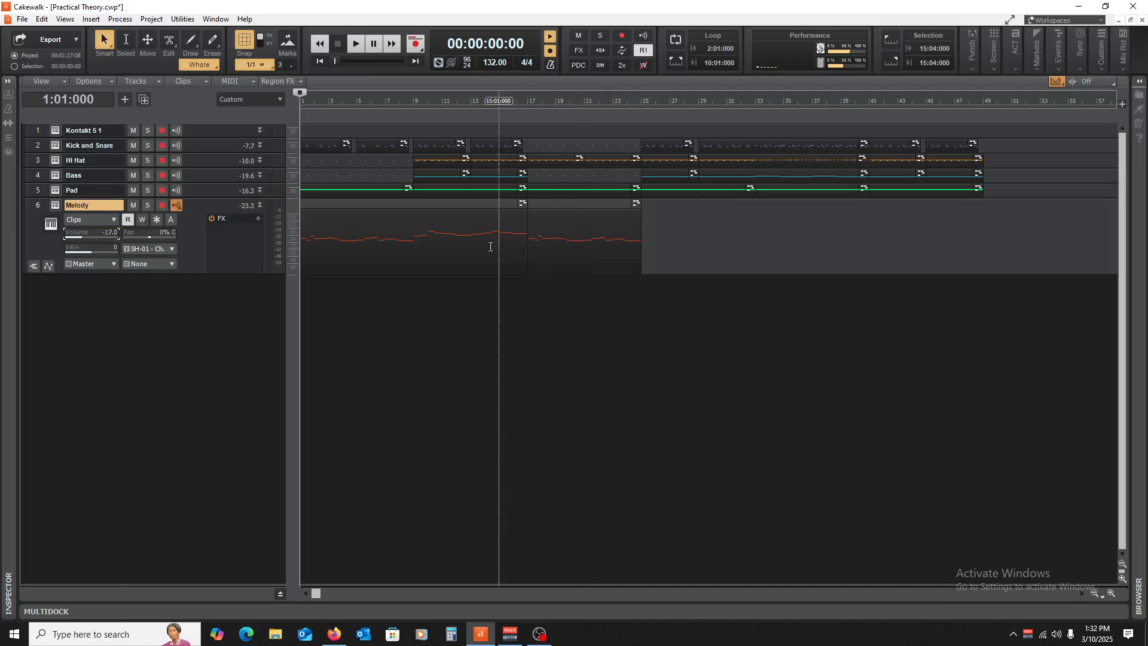
- Split the first Melody clip at bar 9 and copy its second half to bar 25
click(468, 217)
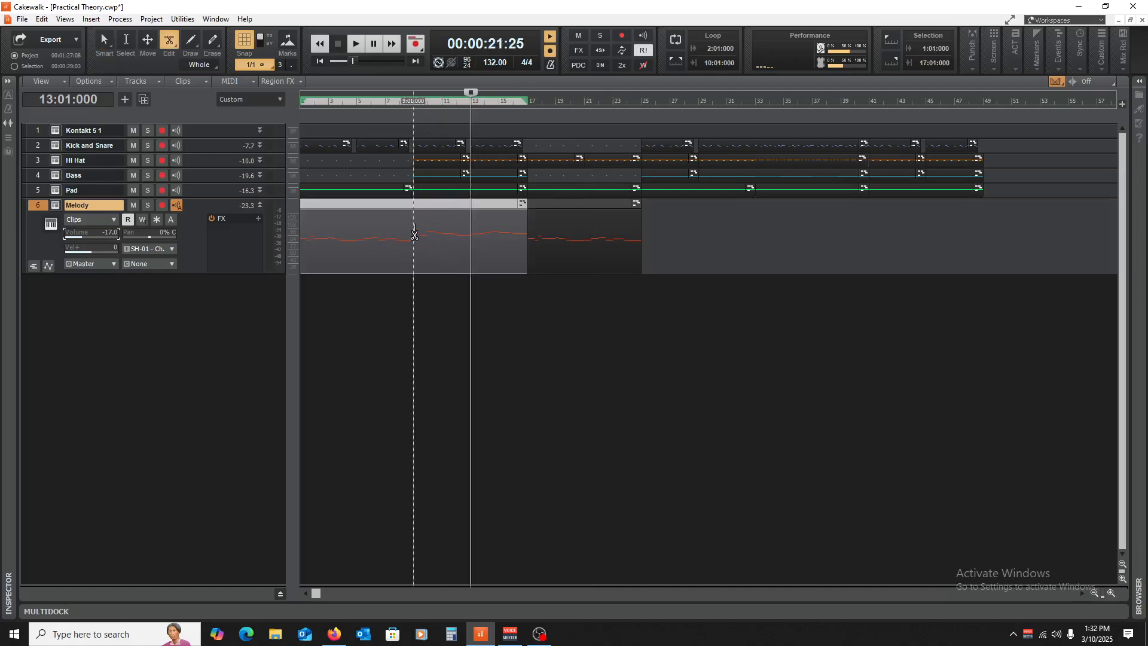
alt+click(414, 236)
click(443, 209)
drag(431, 207, 664, 223)
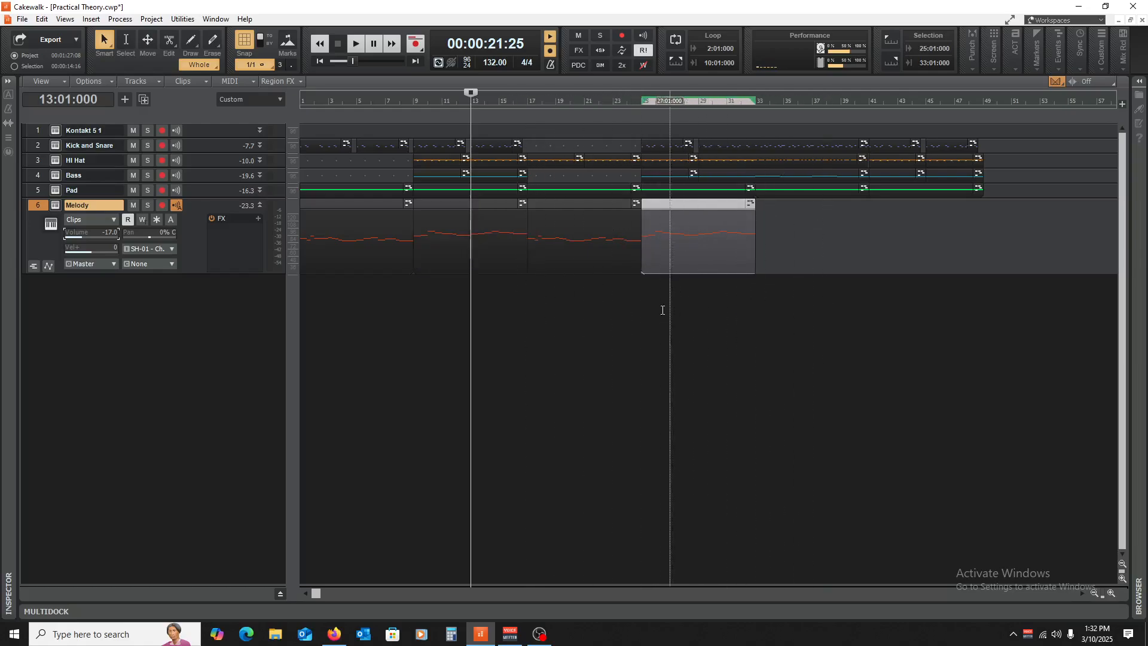
- Save the project and play the arrangement from the beginning
click(753, 368)
key(w)
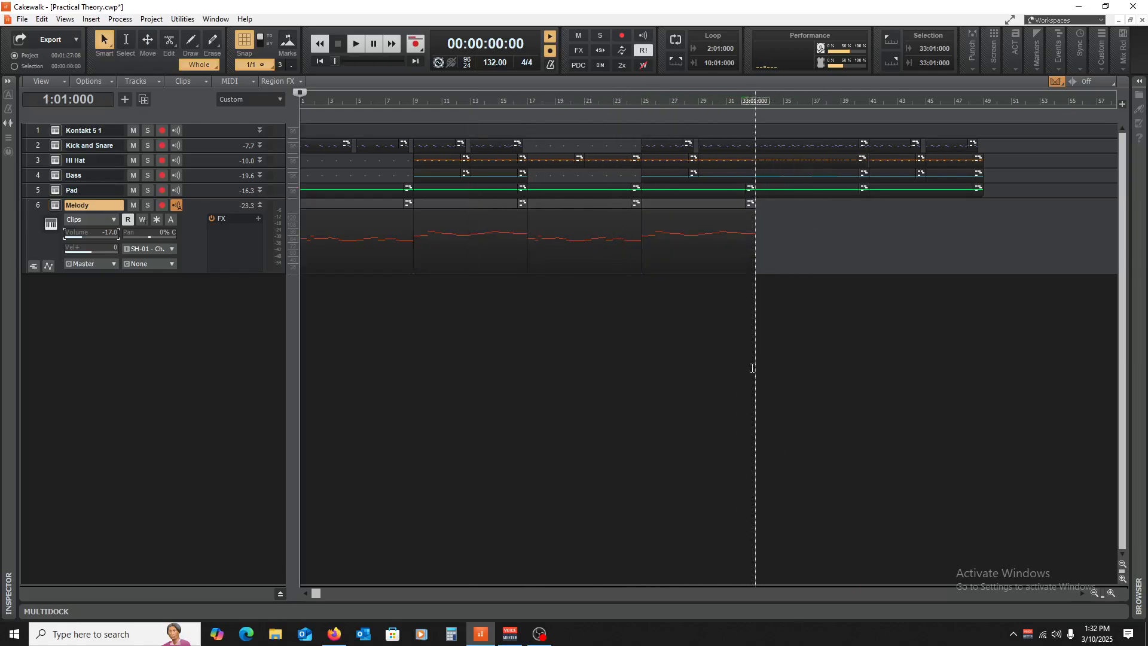
key(ctrl+s)
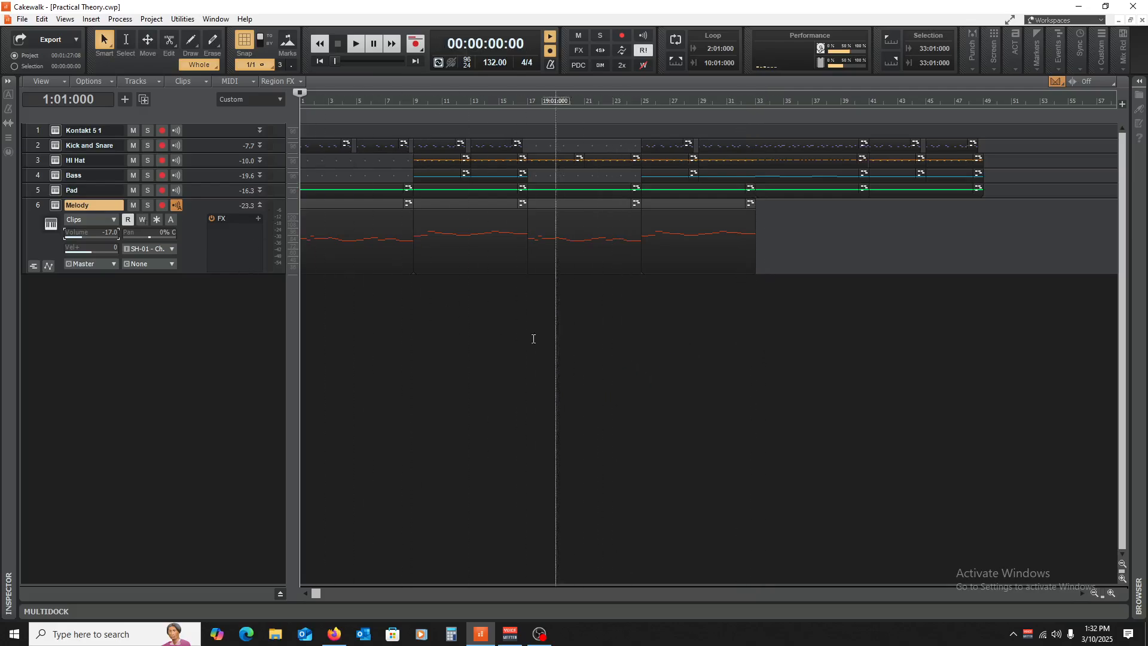
key(space)
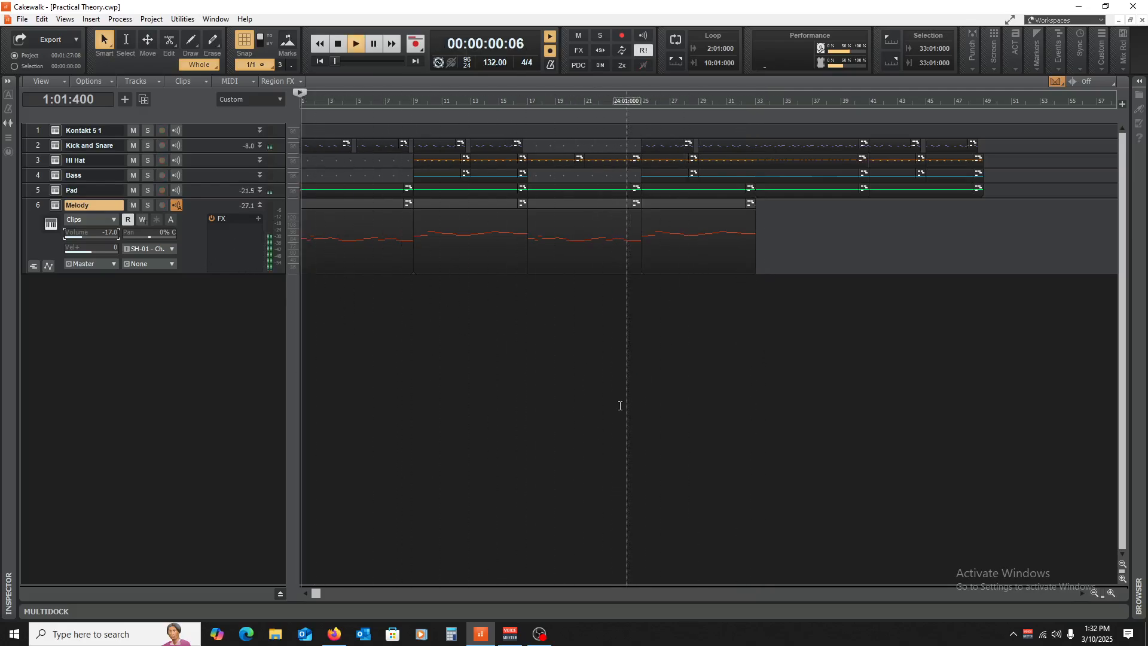
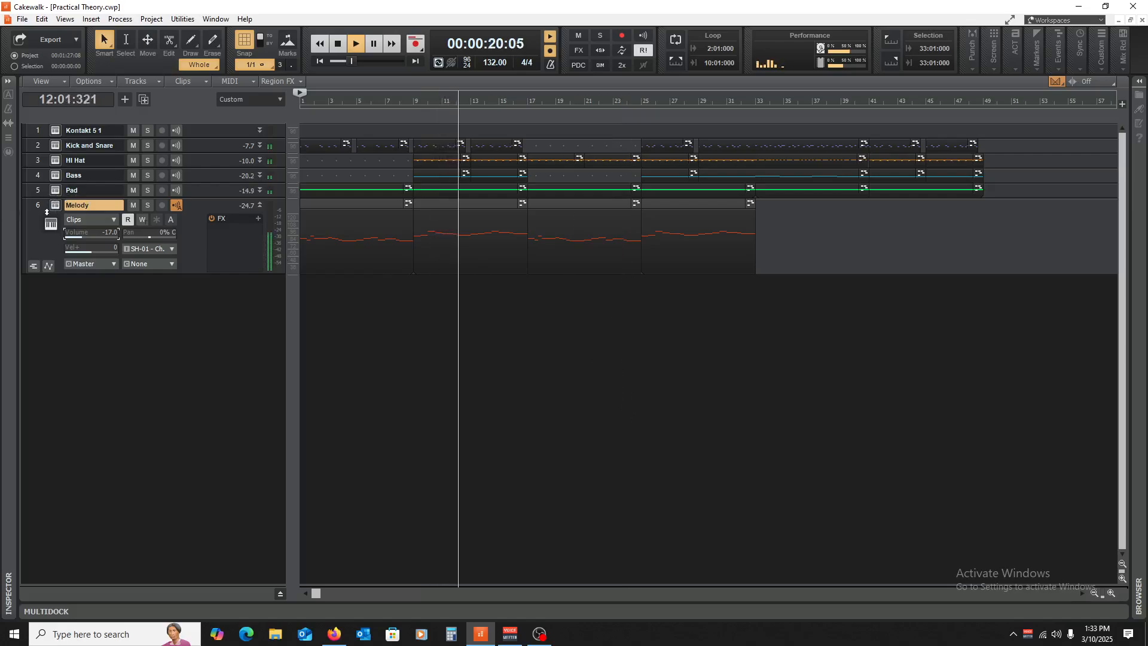
- Open the Melody track's ANA 2 synth and audition the lead presets Elyseen and Enter the Doomslayer
click(55, 206)
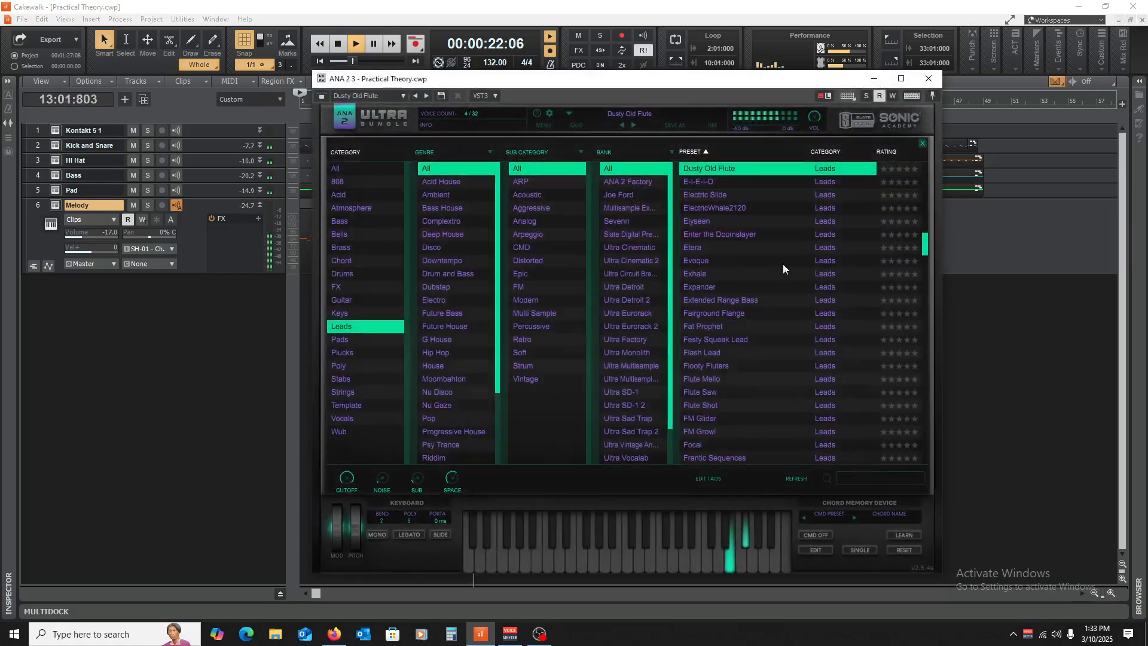
key(space)
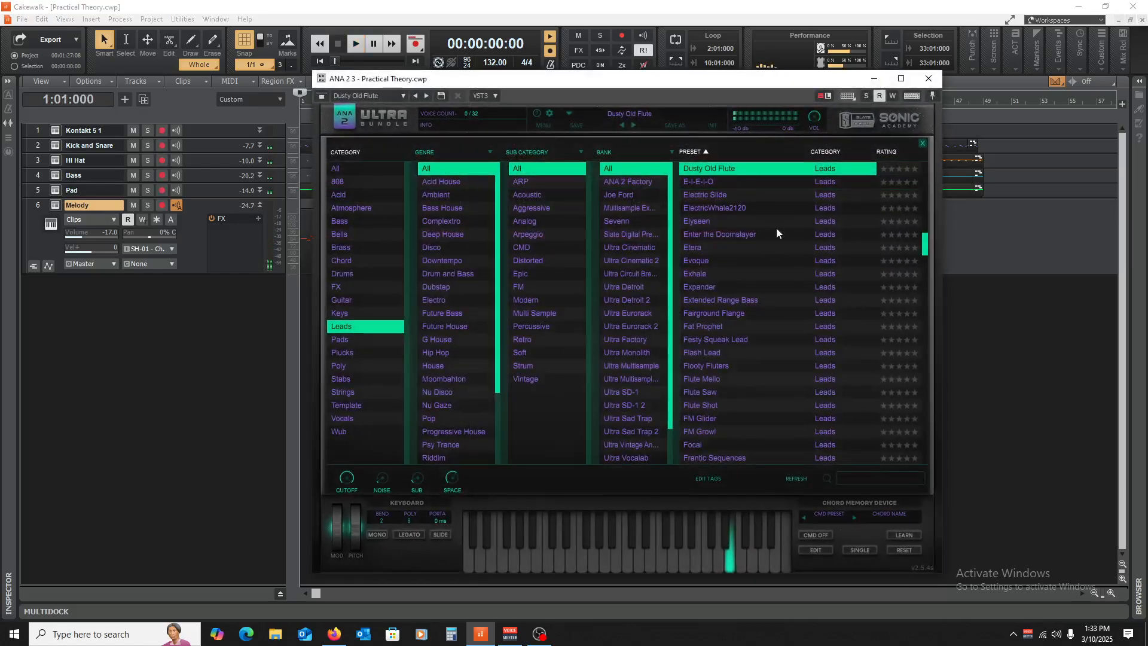
click(700, 222)
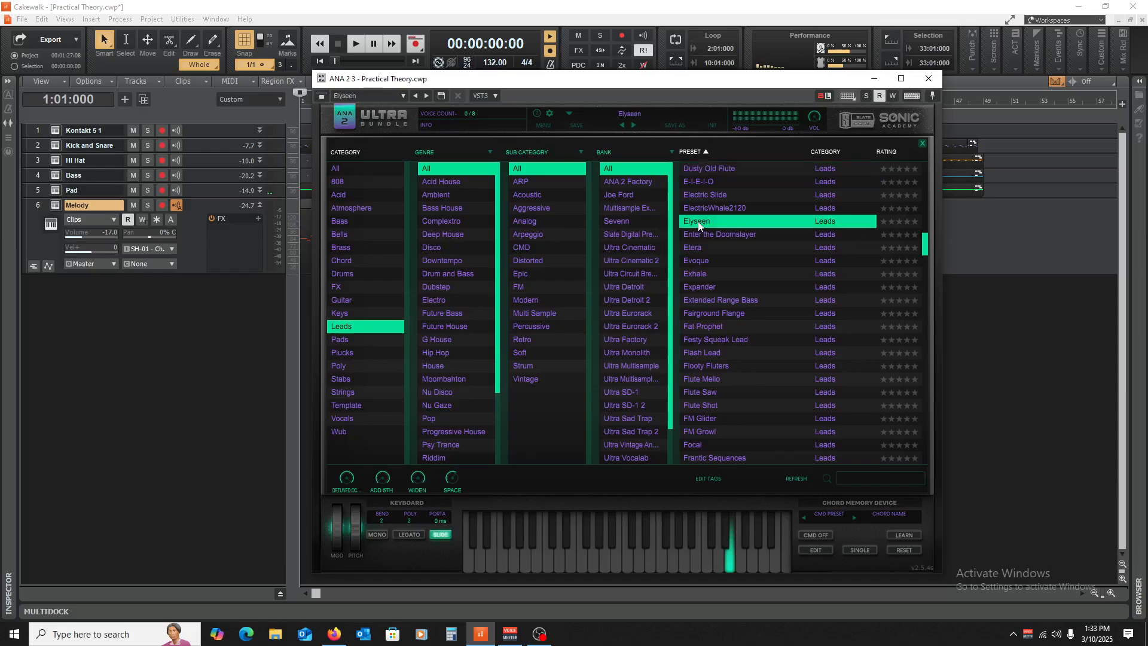
key(space)
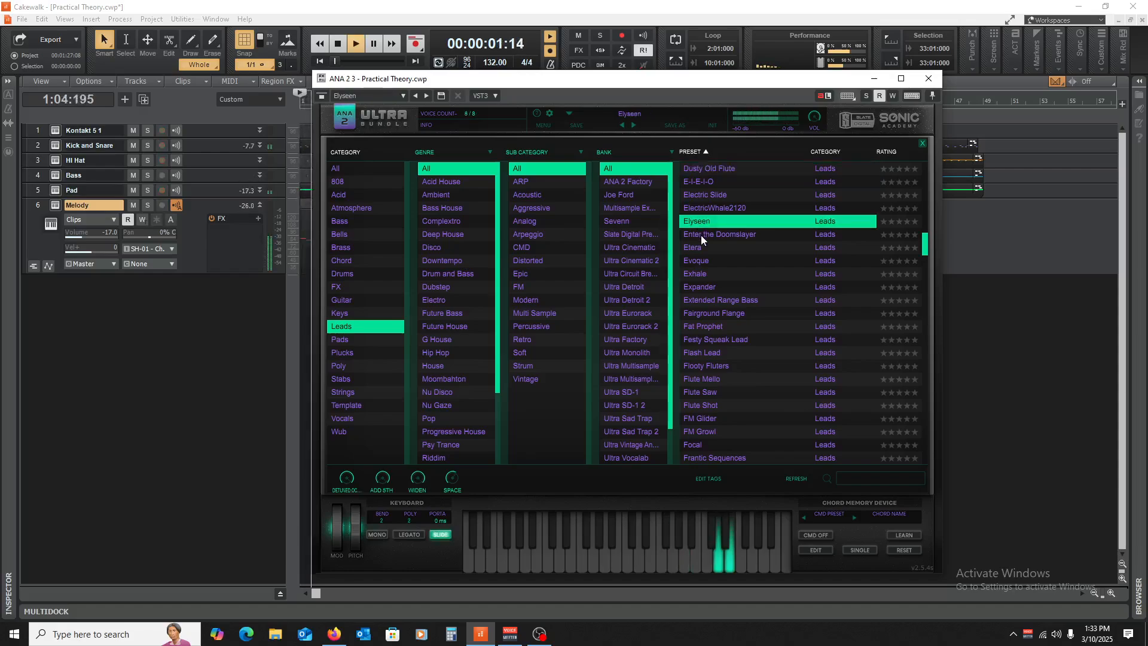
key(space)
click(702, 239)
key(space)
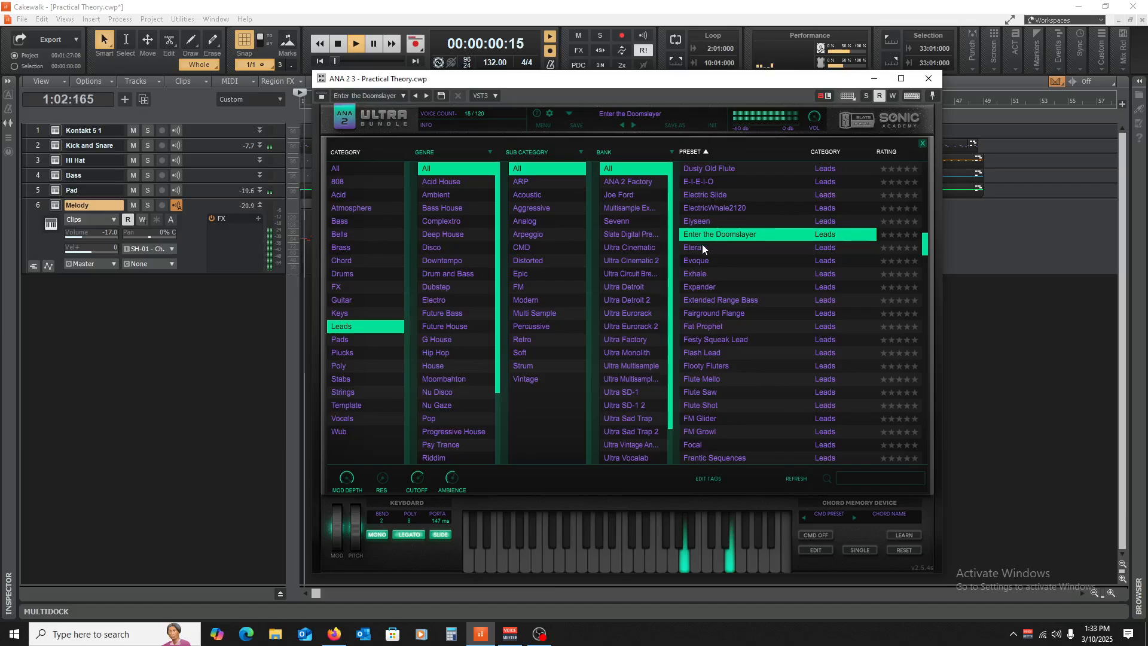
key(space)
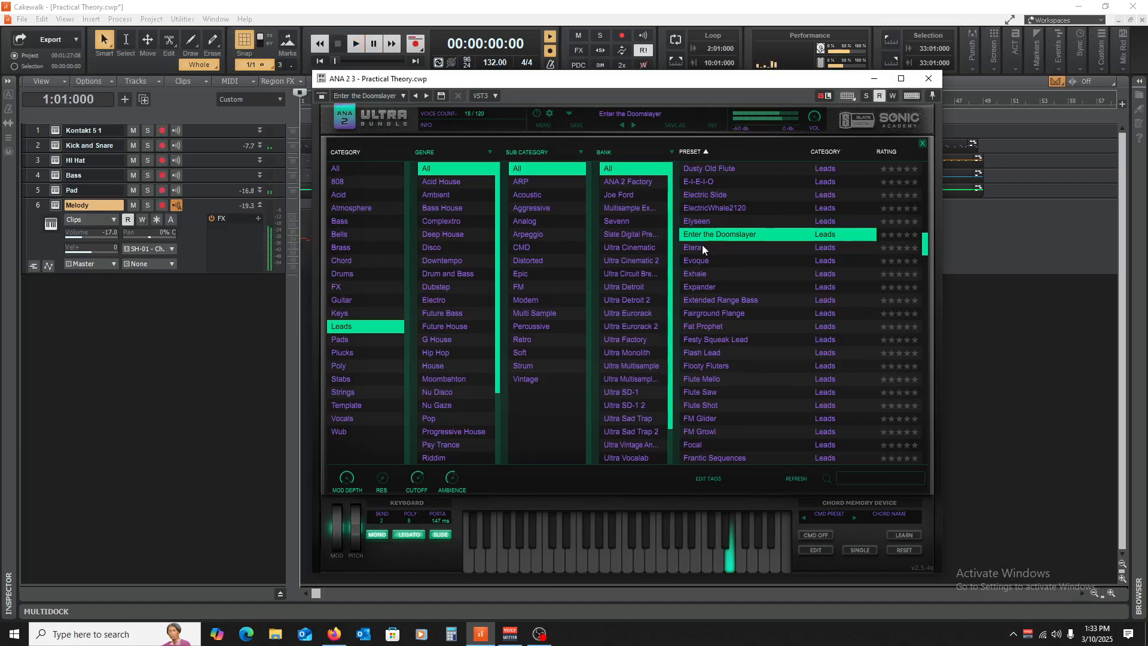
- Audition the lead presets Etera and Evoque with the song's opening
click(702, 246)
key(space)
key(space)
click(702, 262)
key(space)
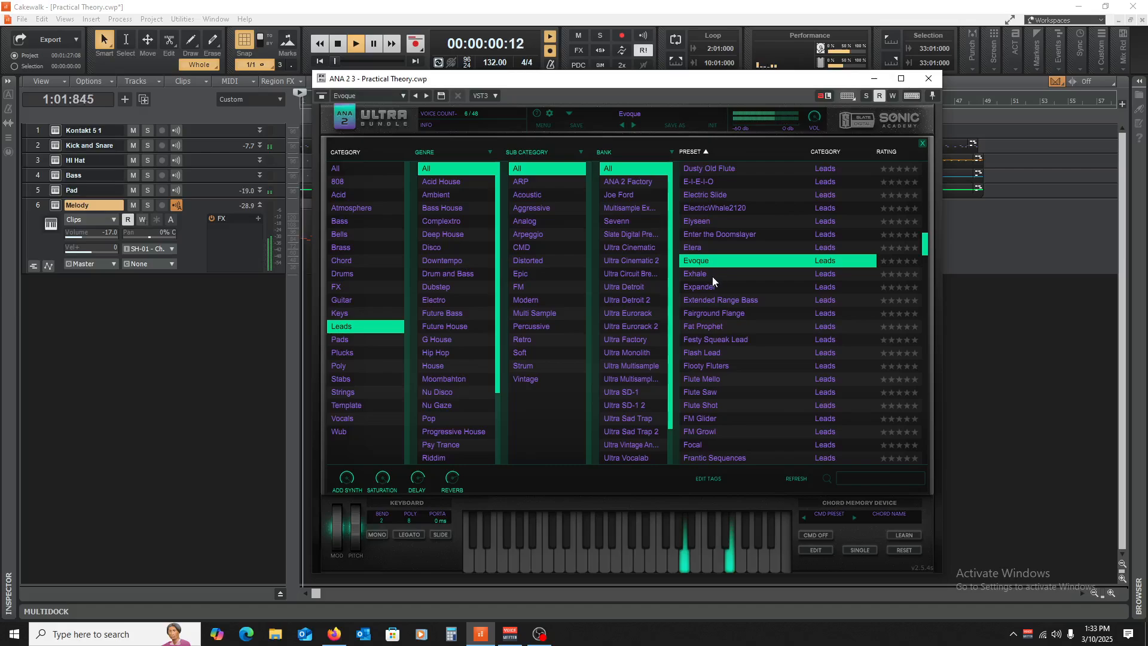
key(space)
- Audition the lead presets Exhale and Expander, raising the Melody track's volume to -13.2
click(709, 274)
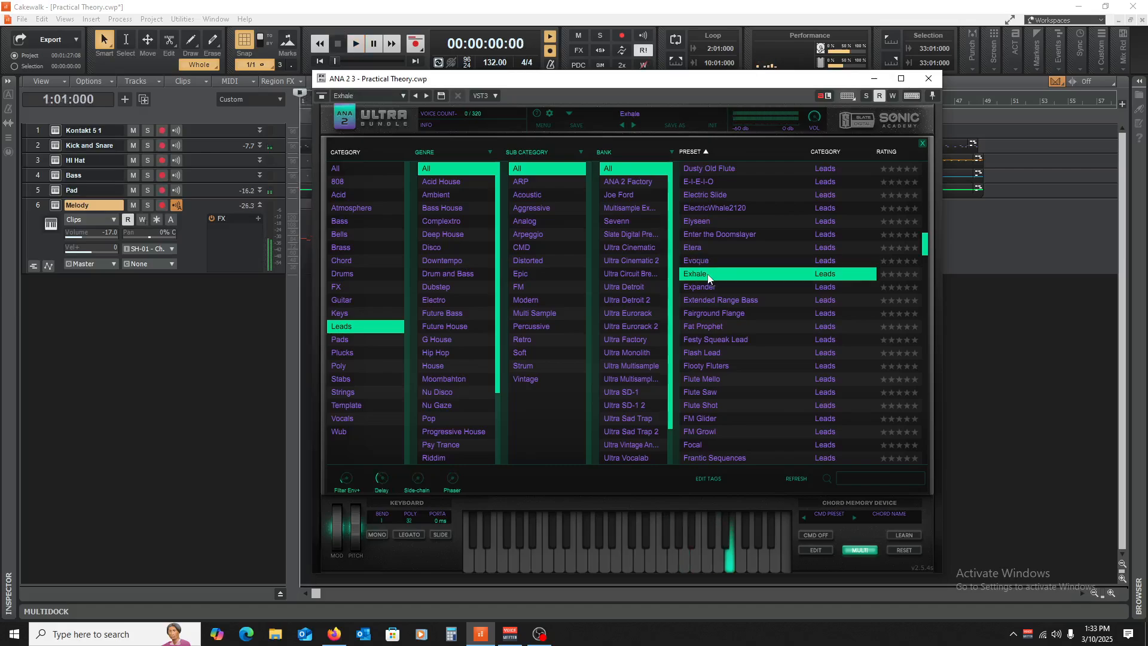
key(space)
drag(82, 235, 85, 235)
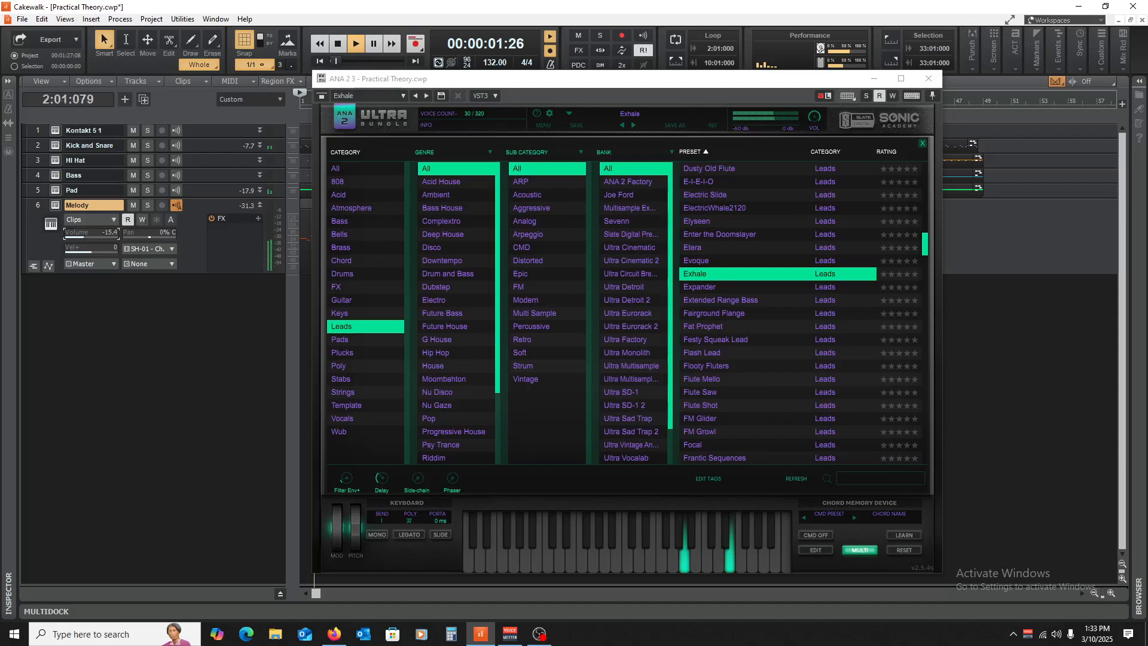
key(space)
click(698, 286)
key(space)
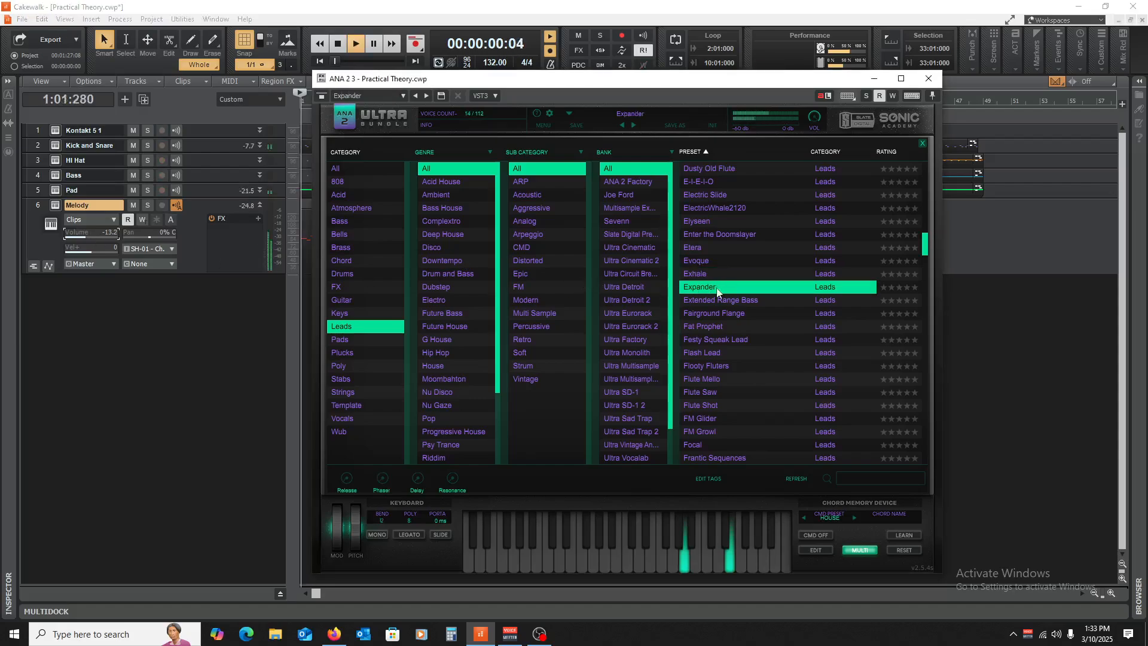
- Audition the lead presets Extended Range Bass, Fairground Flange and Fat Prophet with the song's opening
key(space)
click(709, 302)
key(space)
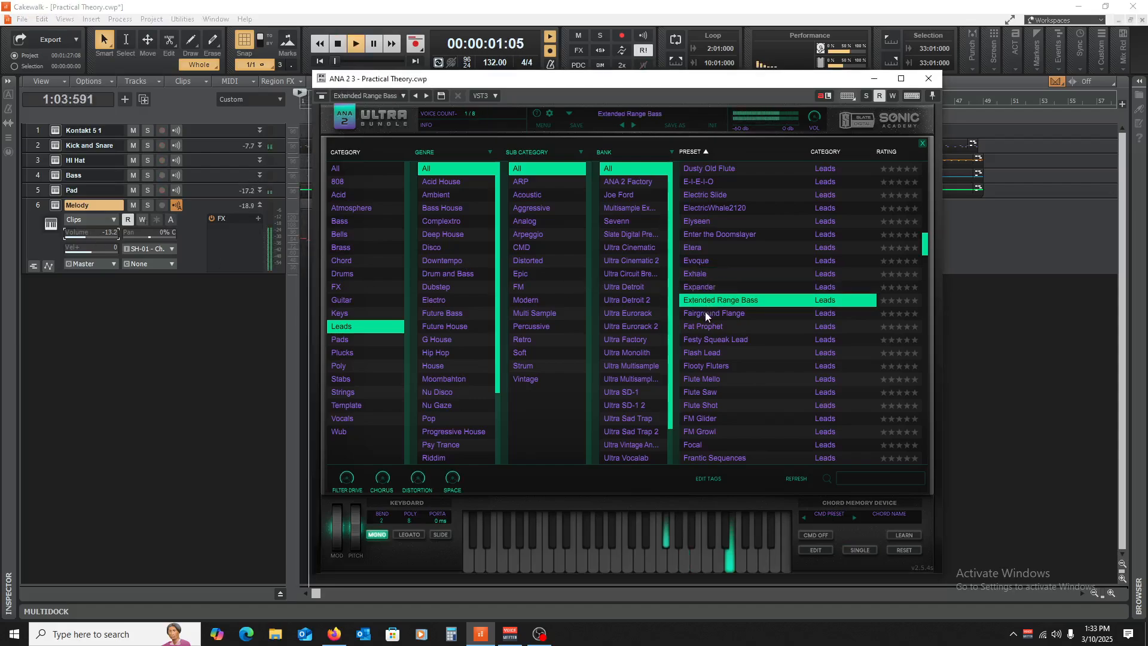
key(space)
click(709, 312)
key(space)
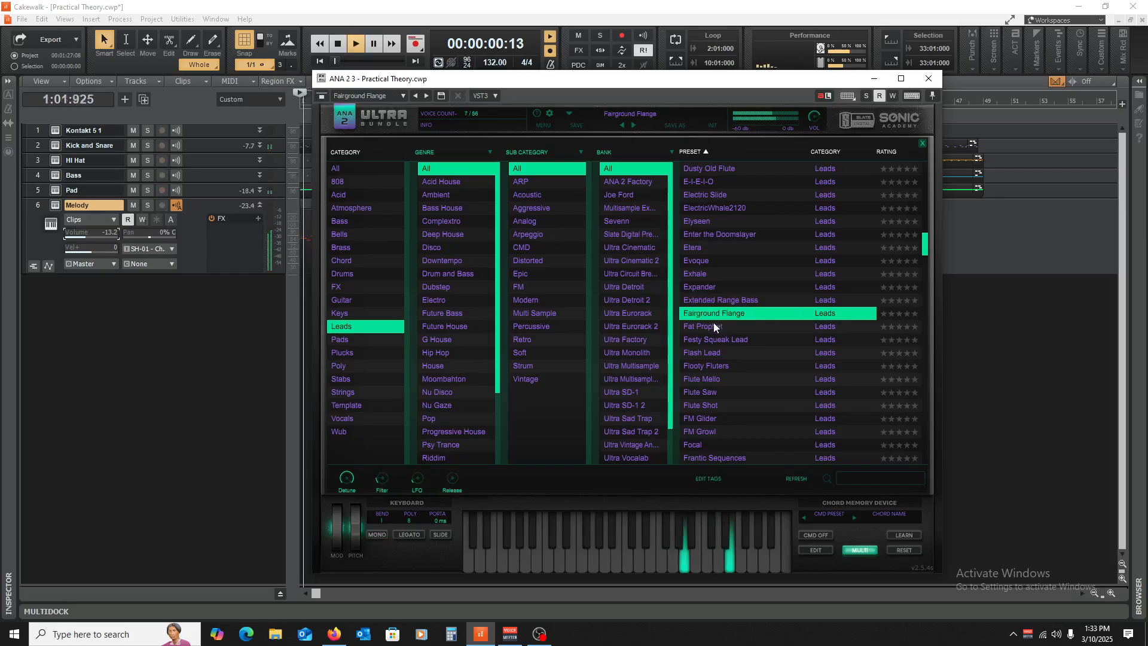
key(space)
click(710, 327)
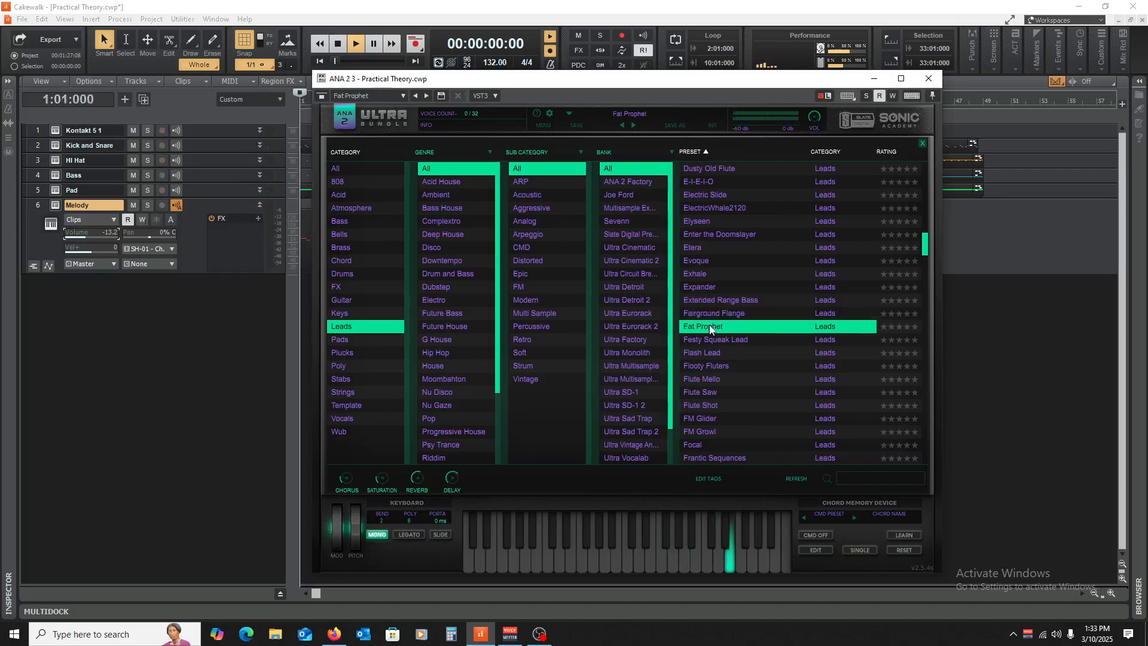
key(space)
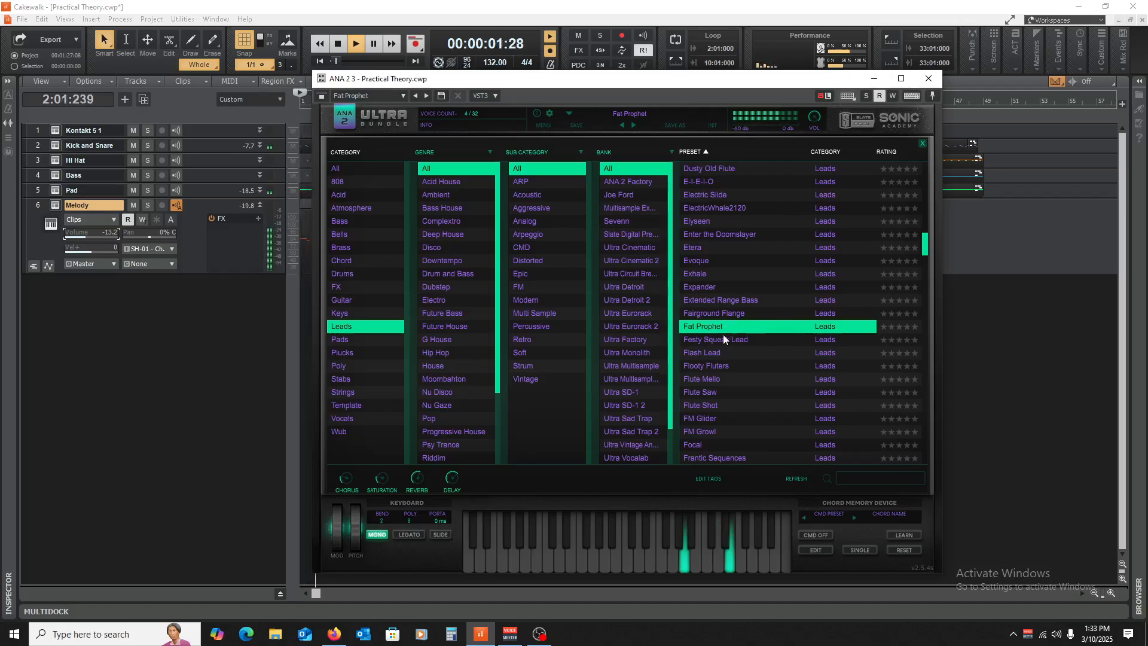
- Load the Festy Squeak Lead preset, play the song from the start and lower the Melody track's volume to -16.0
key(space)
click(723, 339)
key(space)
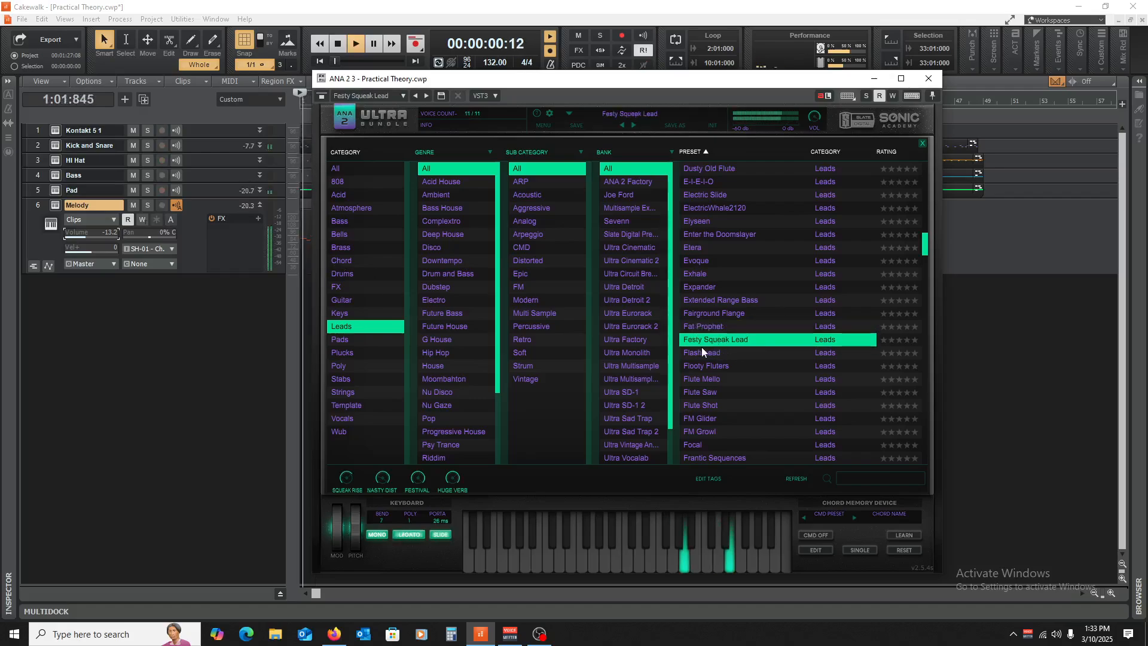
drag(108, 234, 104, 234)
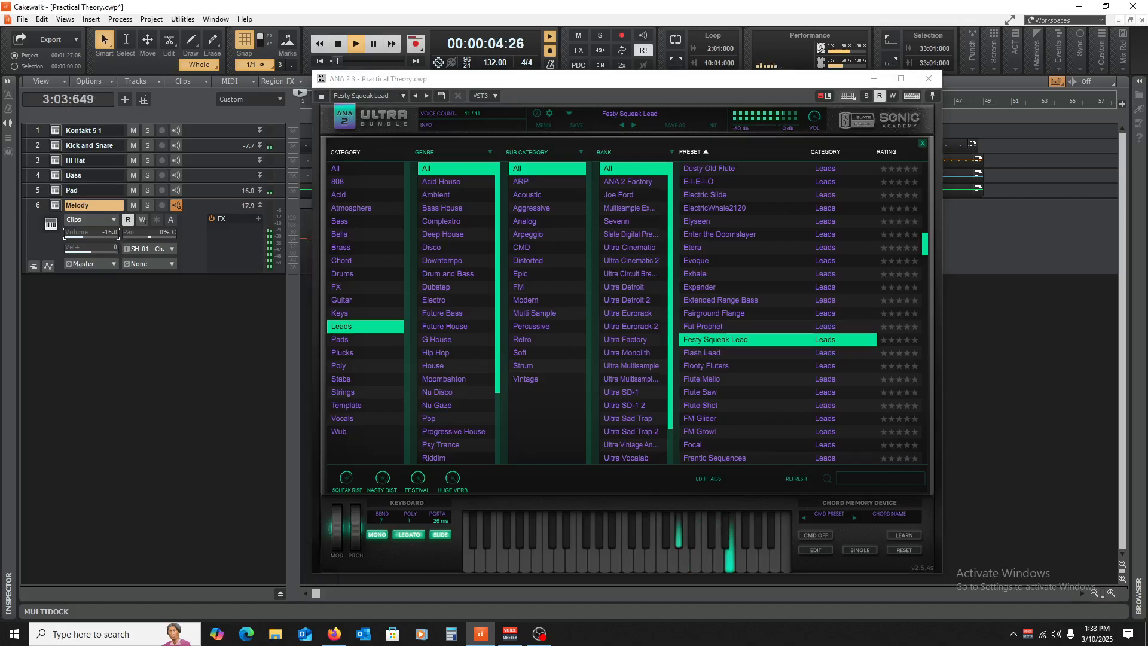
- Leave the preset browser, set the Amp Env attack to 140 ms and close the synth window
click(923, 144)
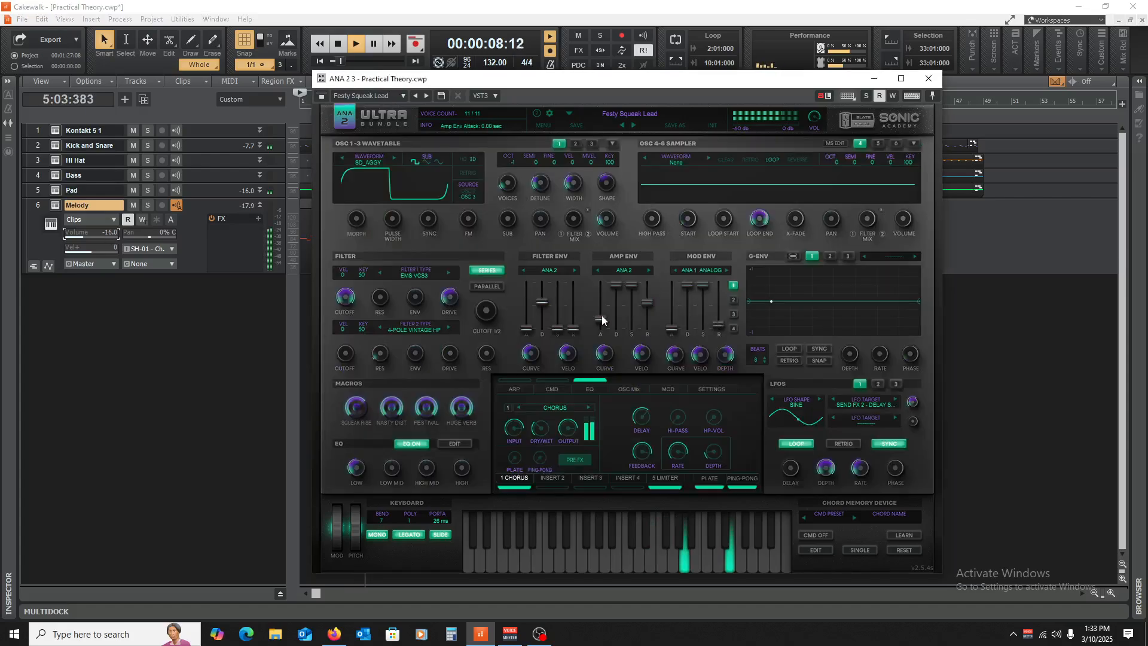
drag(604, 323, 601, 317)
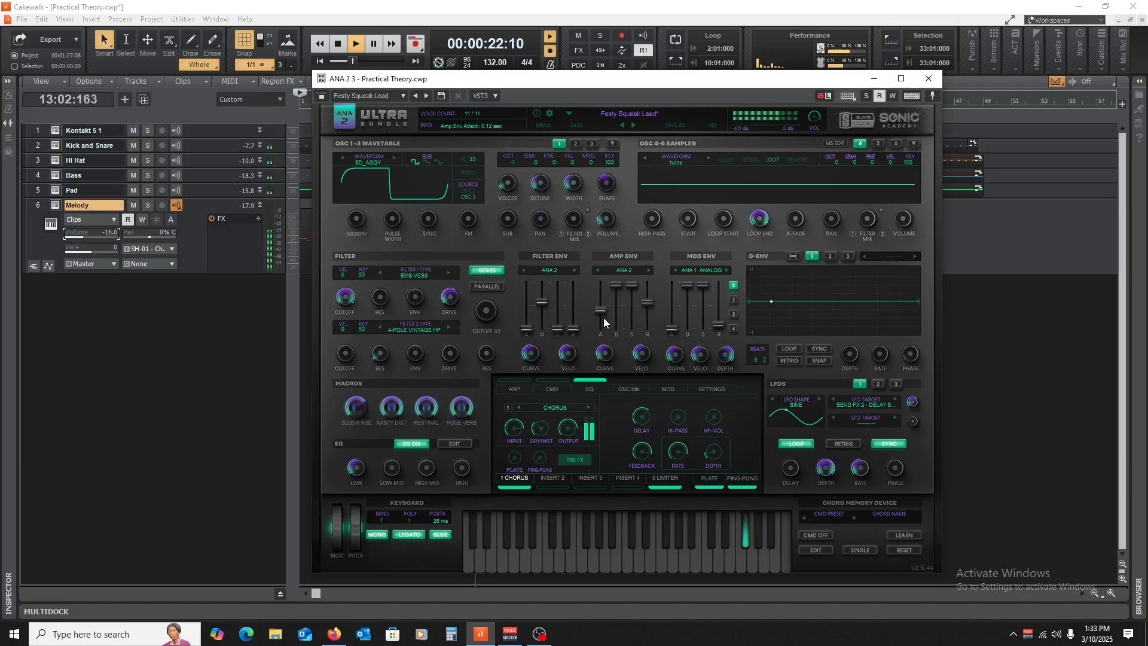
drag(604, 314, 605, 313)
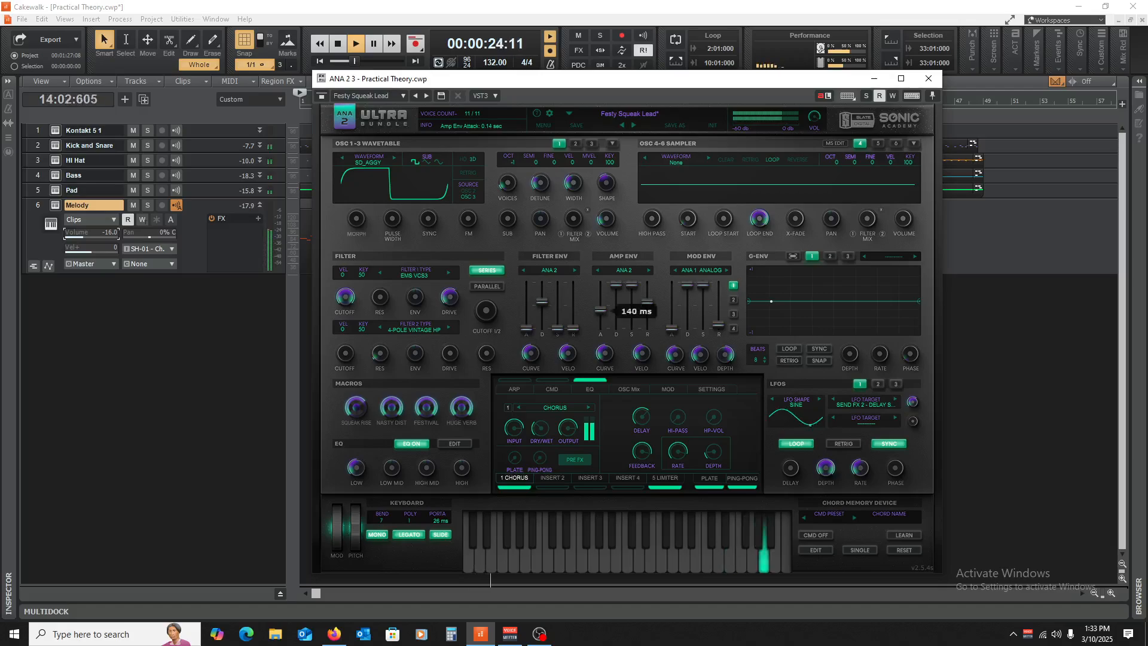
click(935, 79)
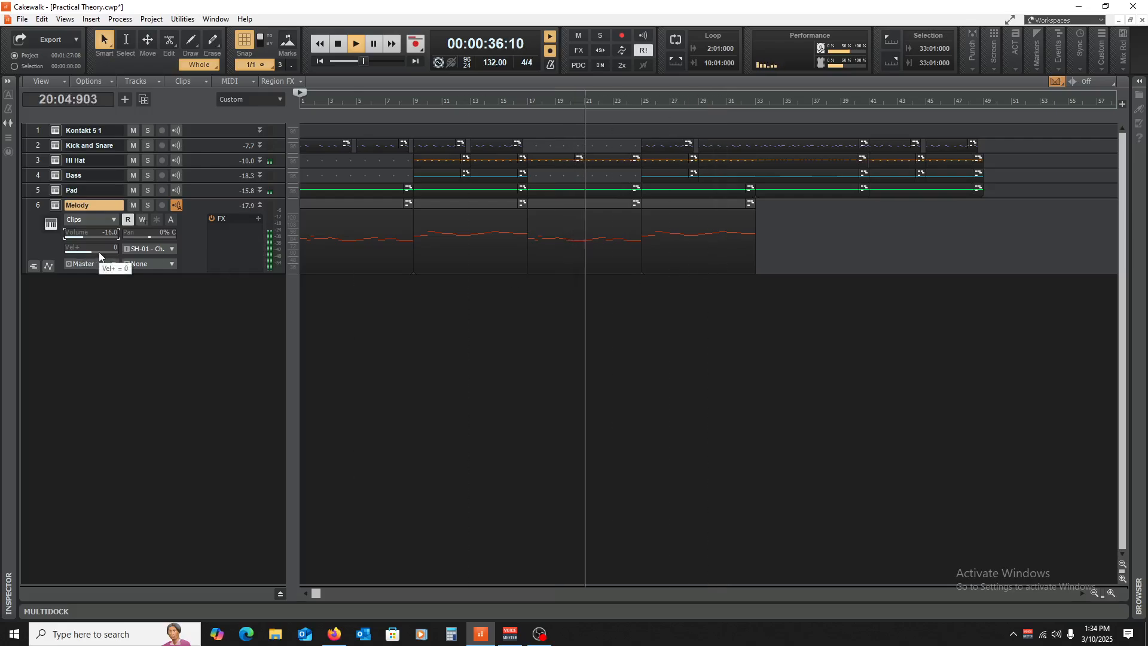
- Reopen the Melody synth, look through the settings of its three LFOs, close it and stop playback
click(55, 205)
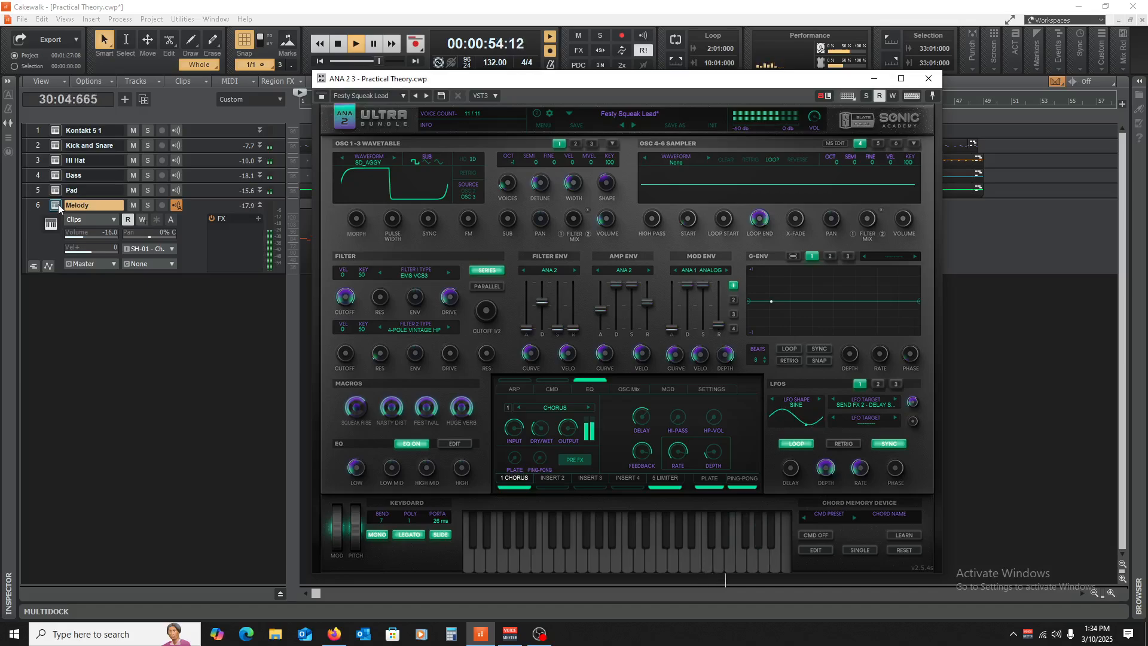
click(879, 386)
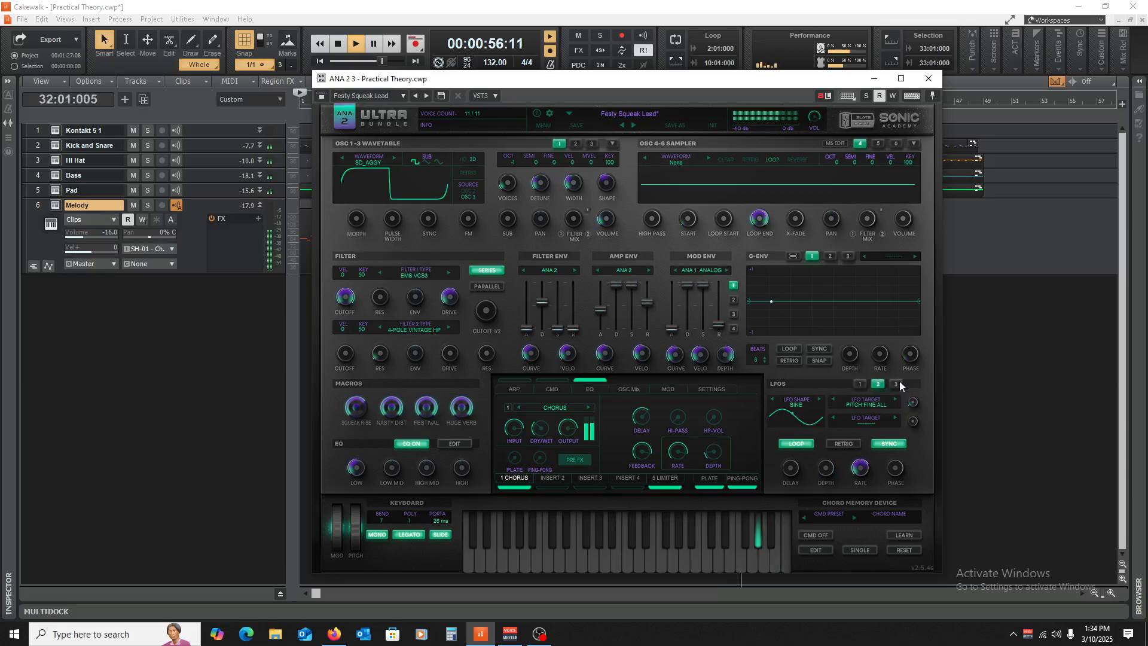
click(895, 386)
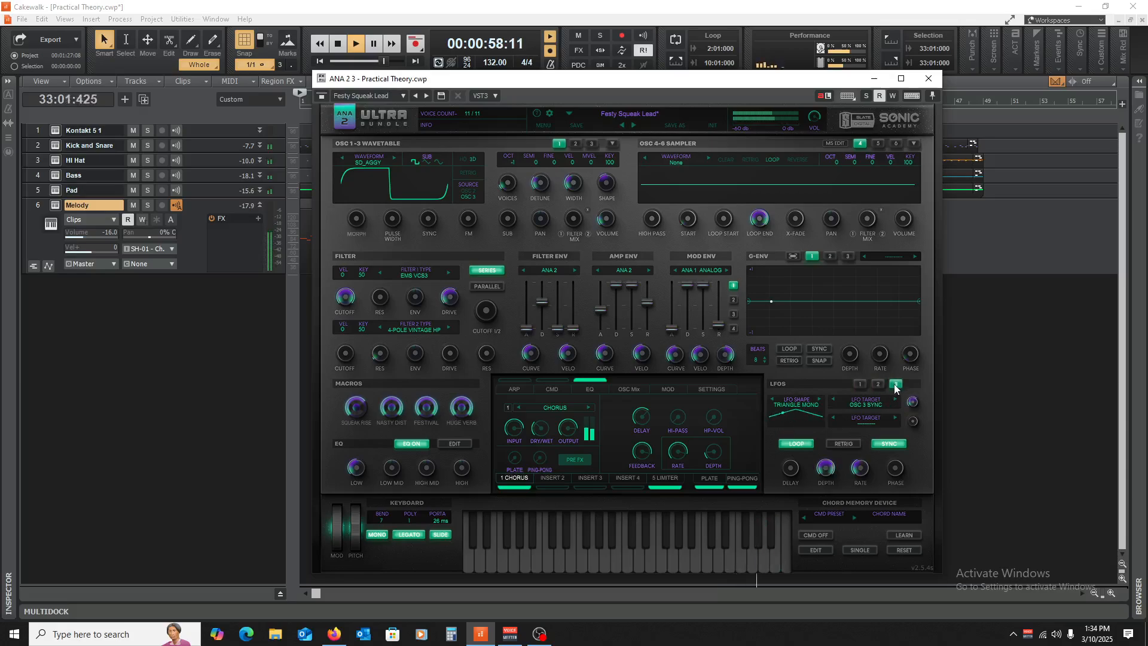
click(859, 385)
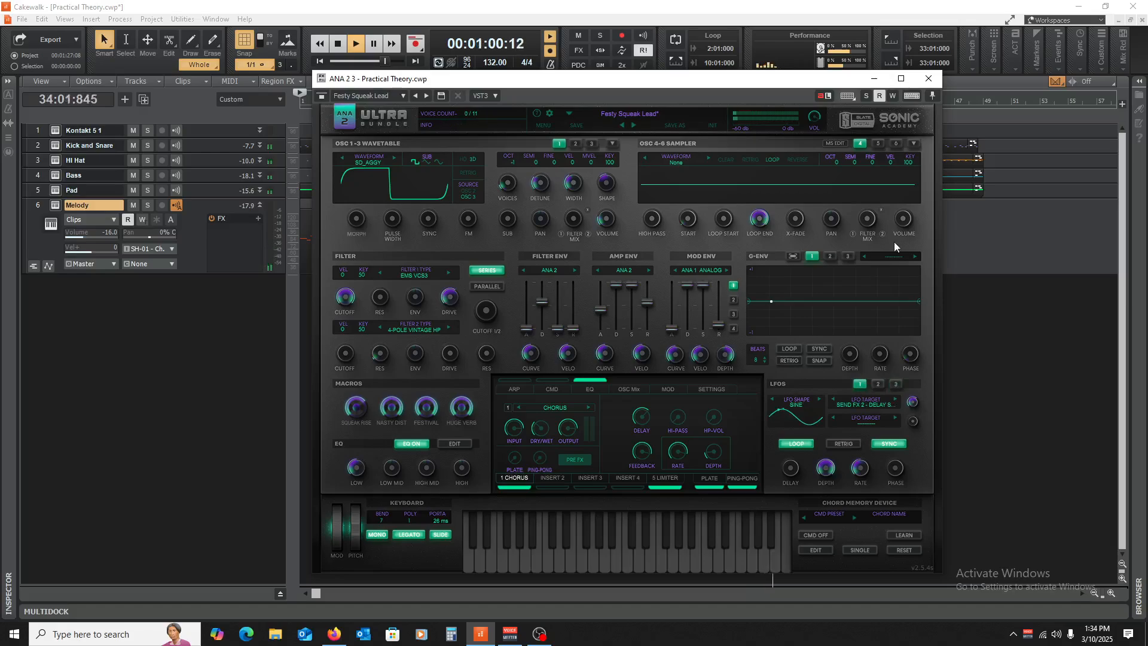
click(928, 79)
key(space)
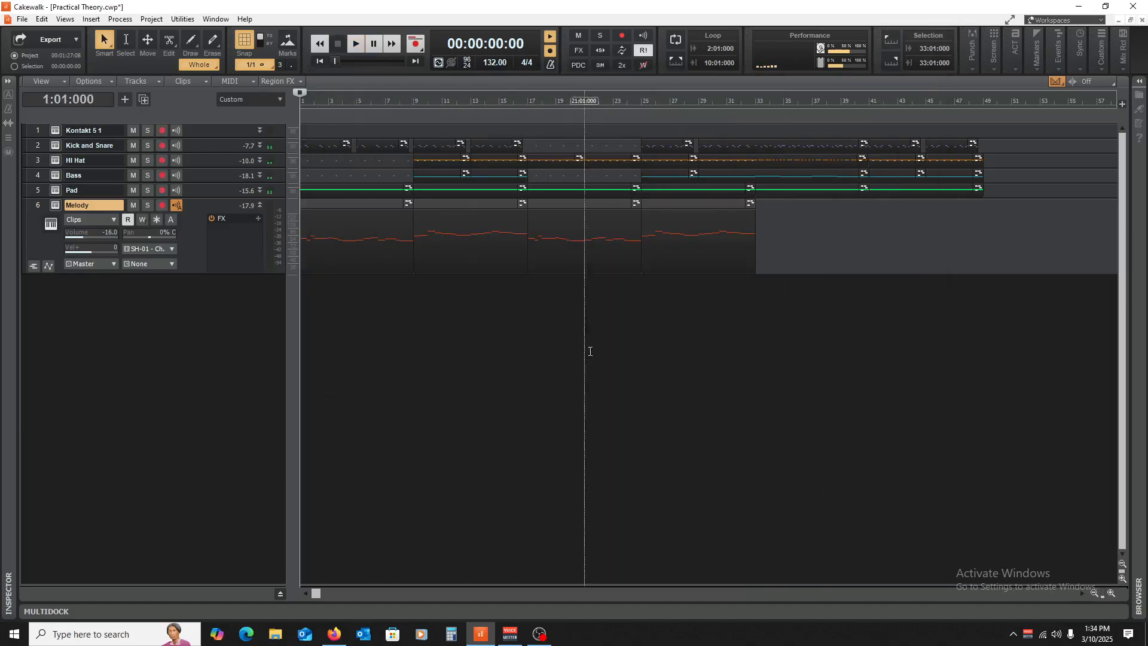
click(413, 430)
key(w)
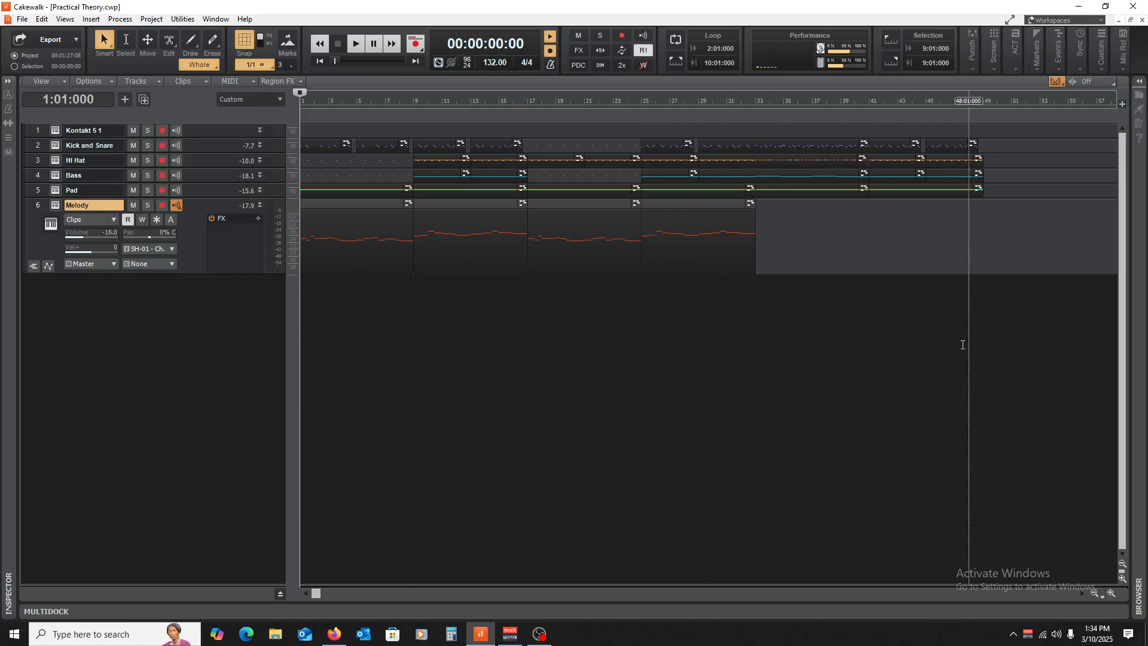
click(983, 353)
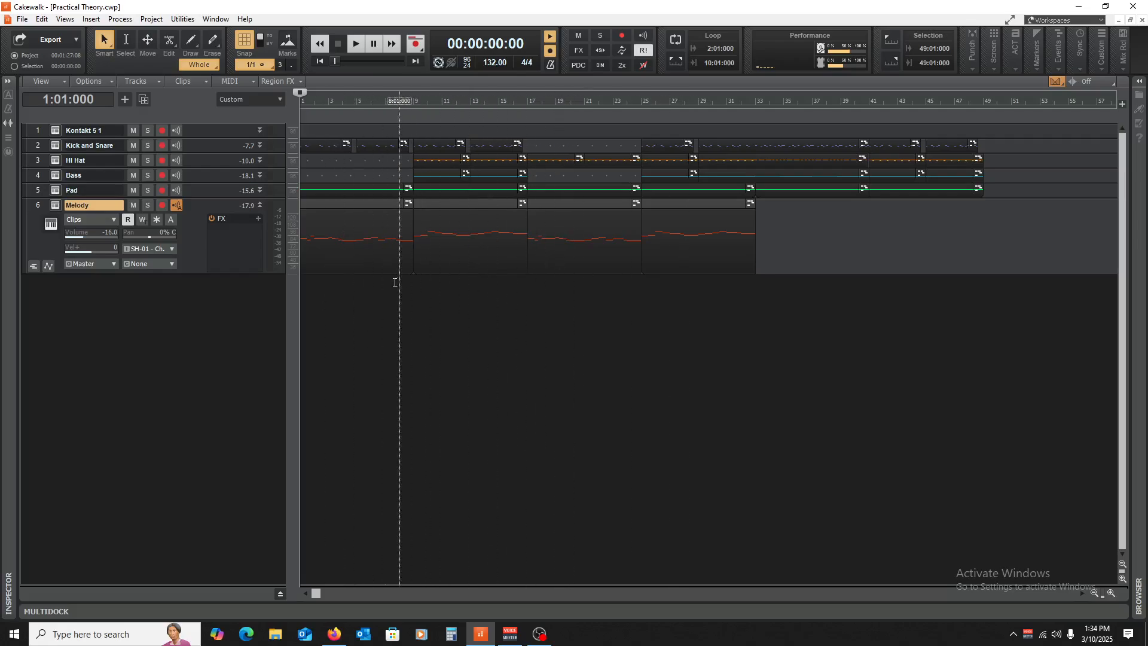
click(349, 321)
key(w)
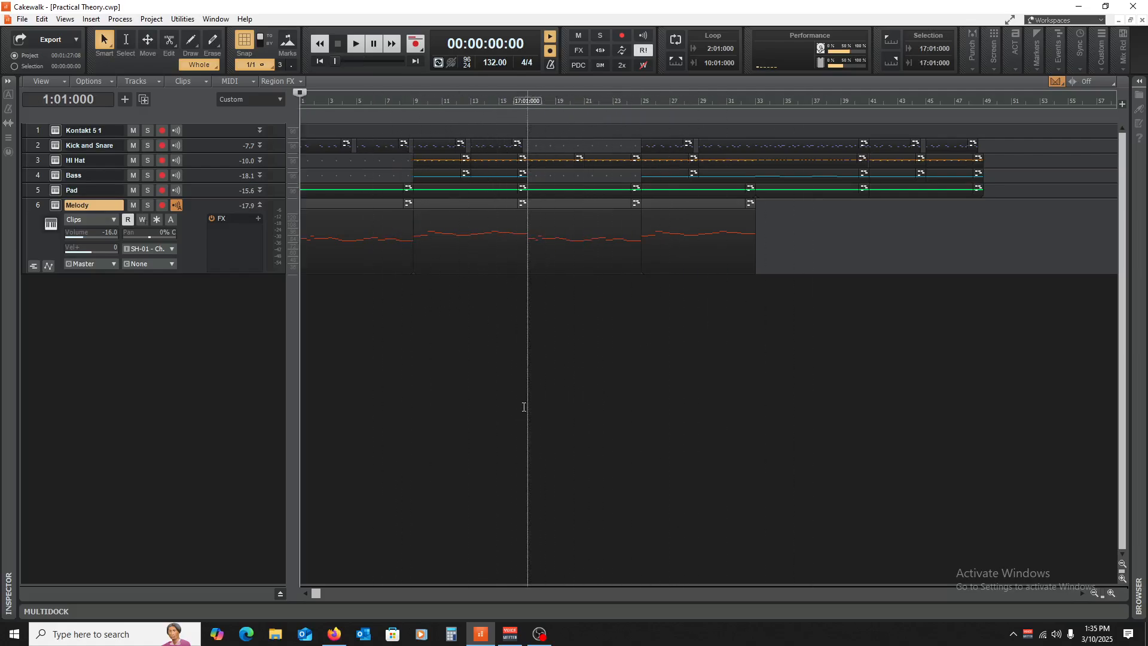
- Collapse the Melody track and return the playhead to the start of the song
click(260, 205)
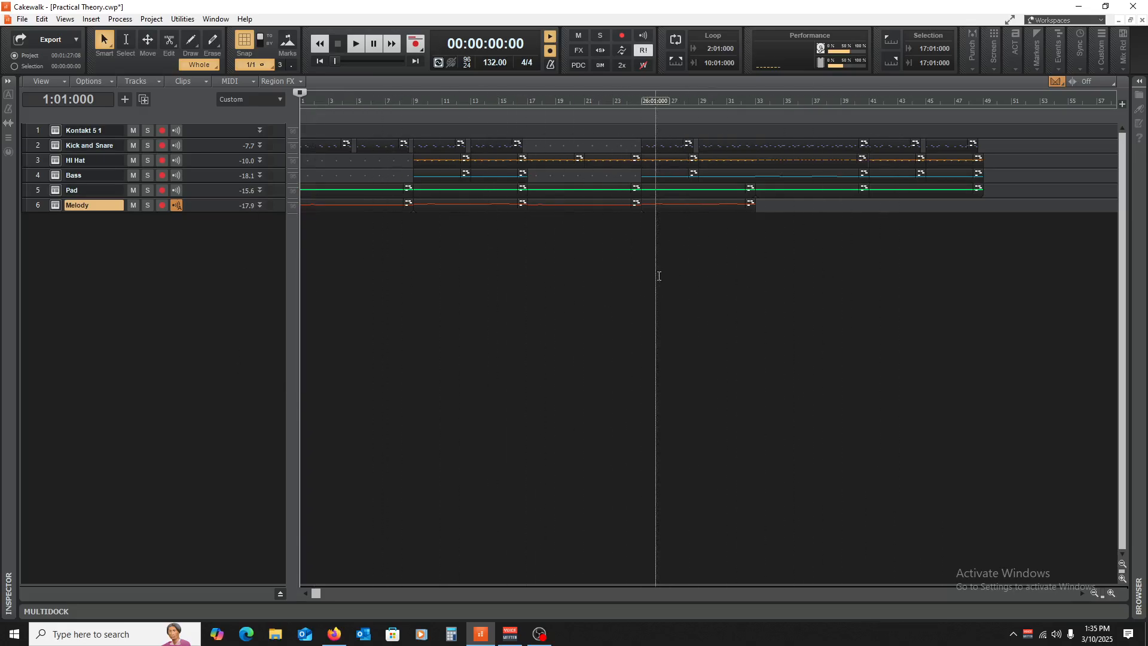
click(756, 296)
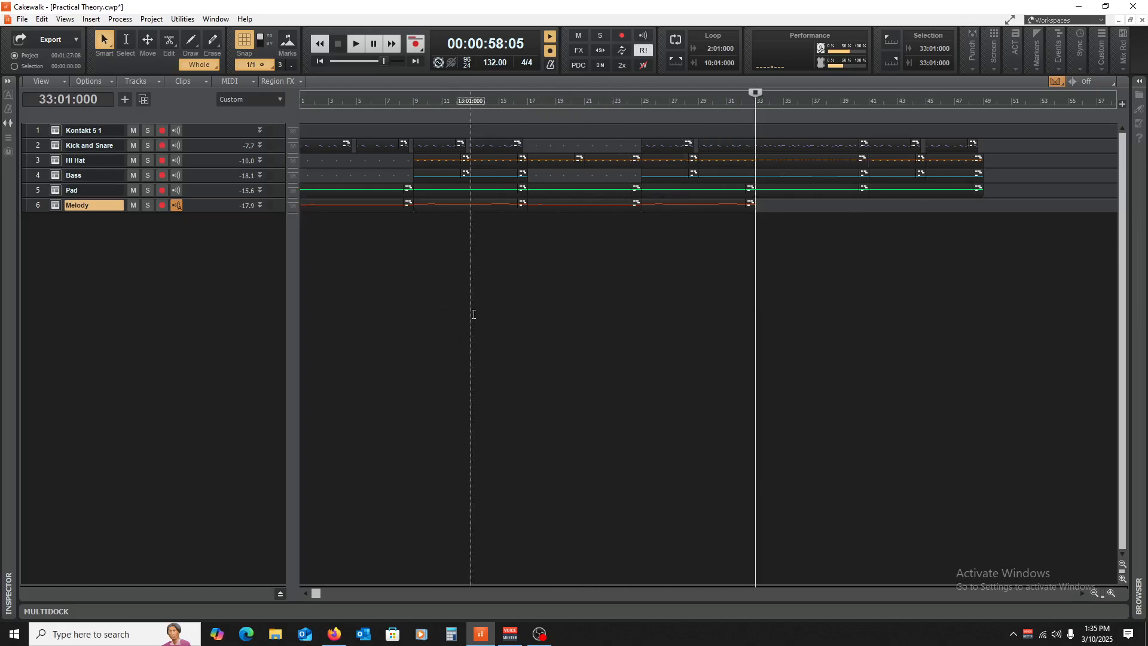
click(527, 300)
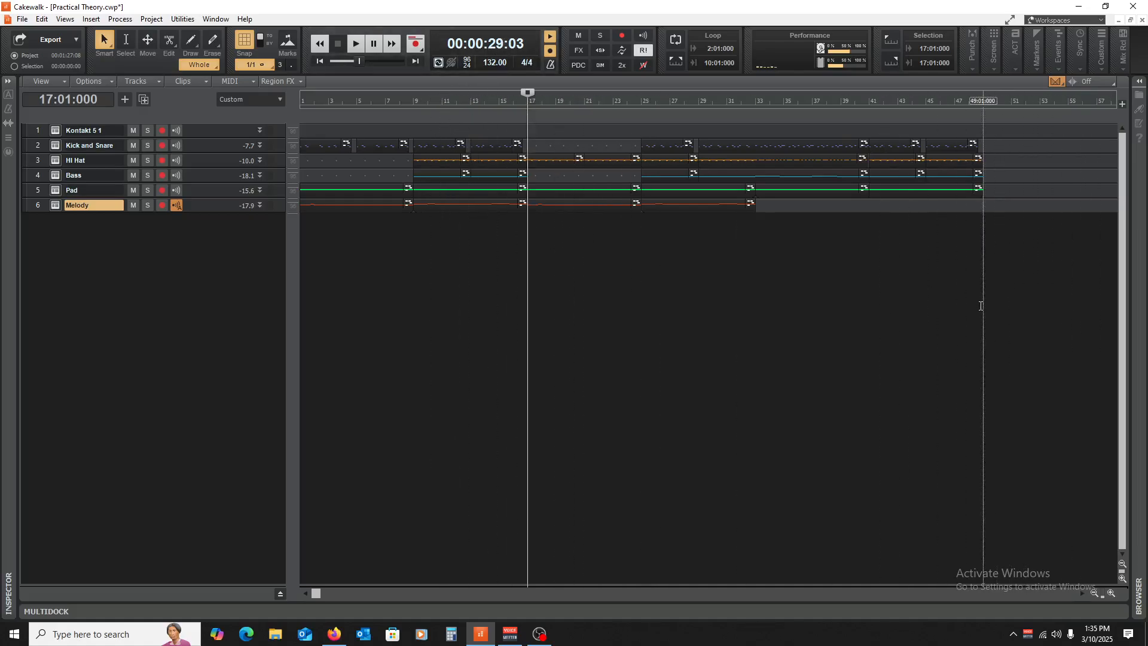
key(w)
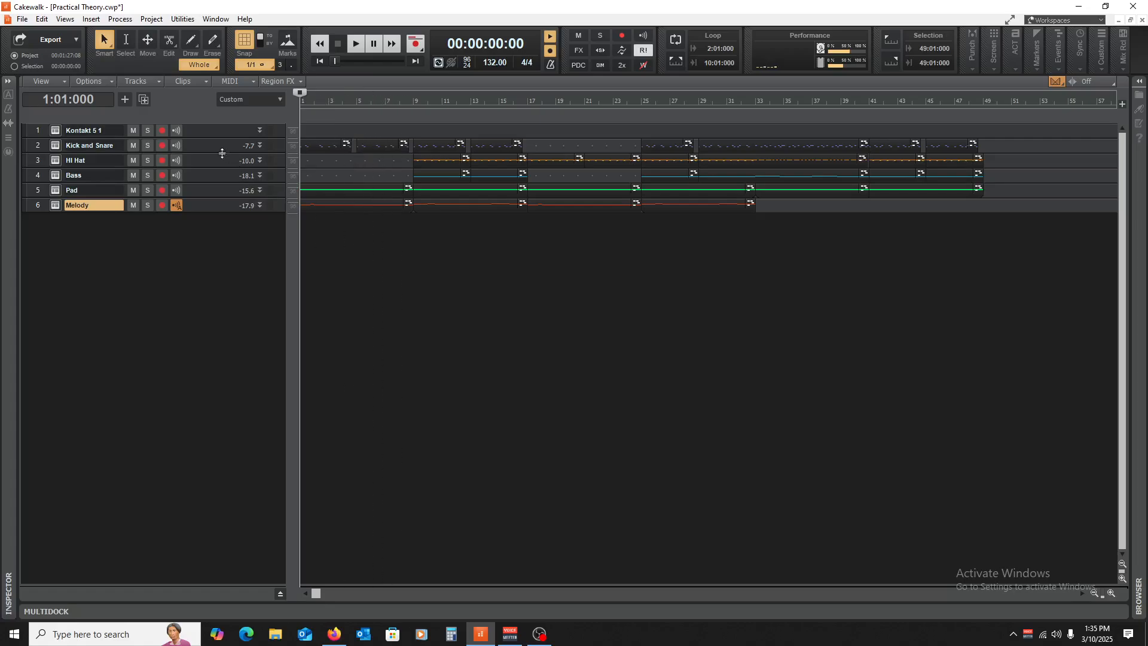
- Expand the Kick and Snare track to view its clips and effects, and collapse it again
drag(213, 152, 209, 215)
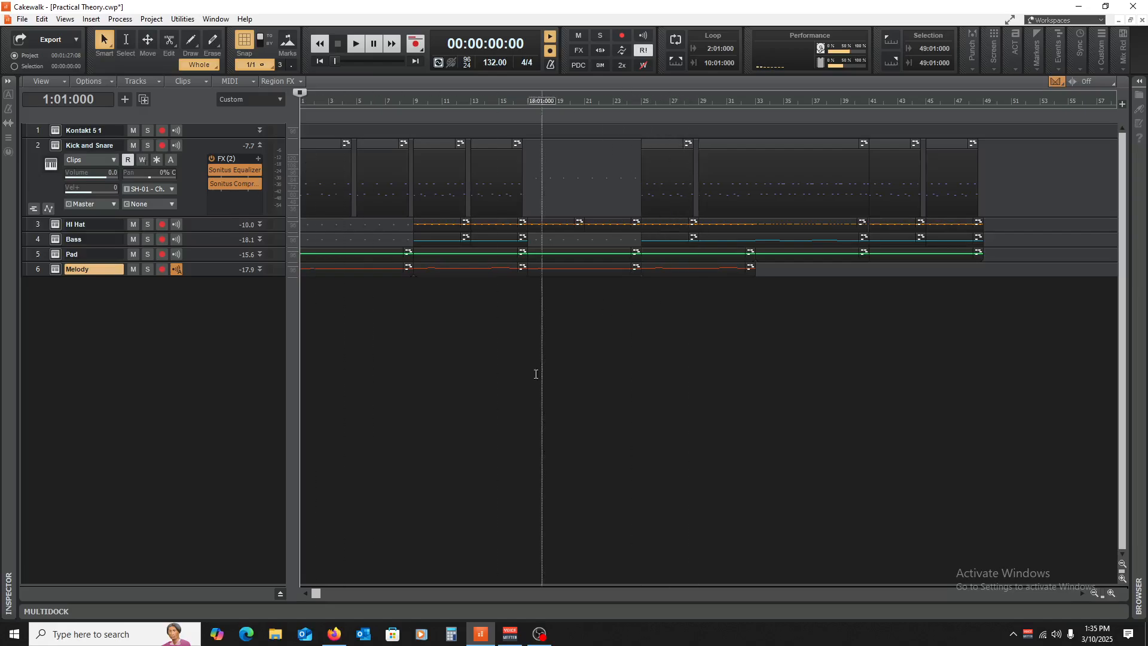
click(260, 146)
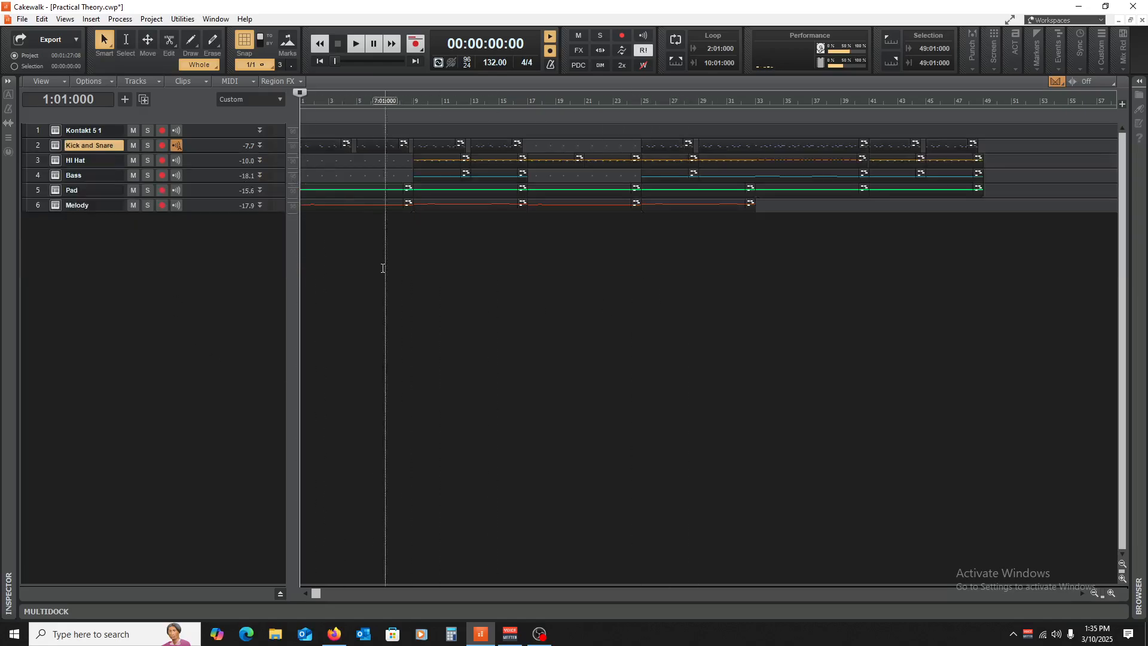
click(417, 359)
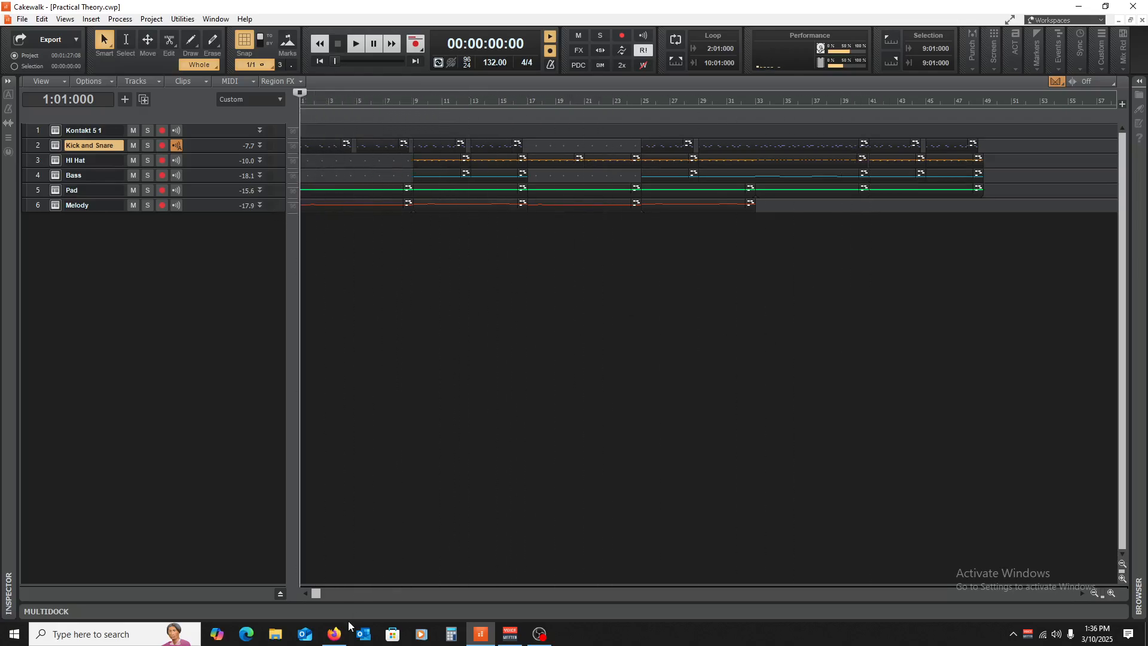
- Switch to Firefox to review the How To Write A Song outline in Google Docs, and return to Cakewalk
click(334, 634)
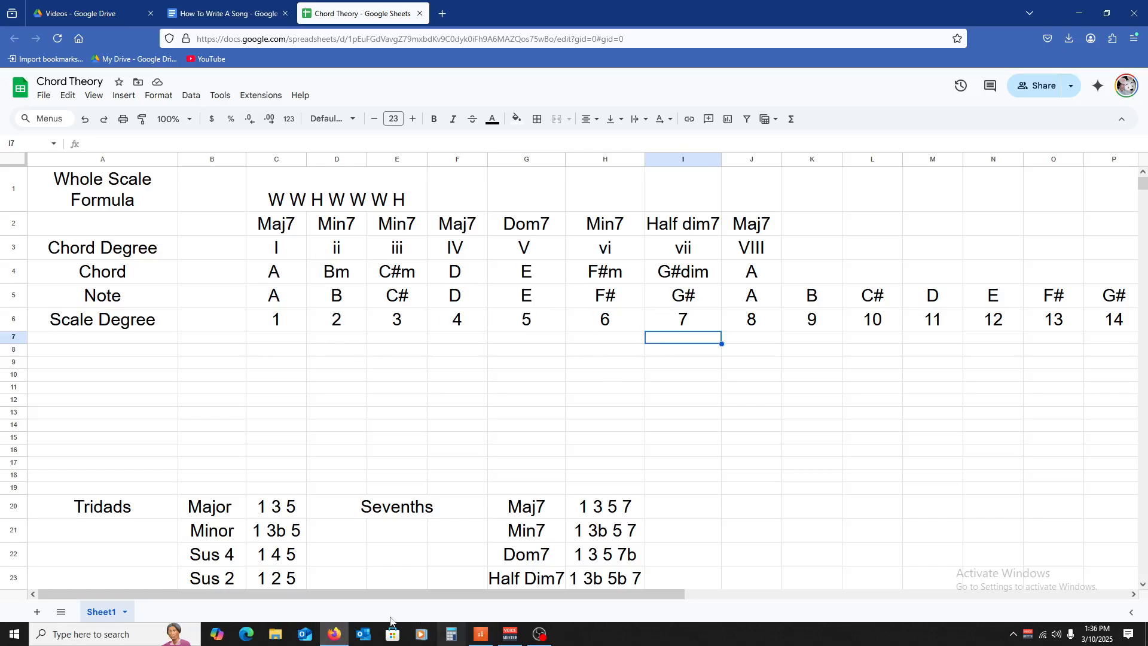
click(224, 13)
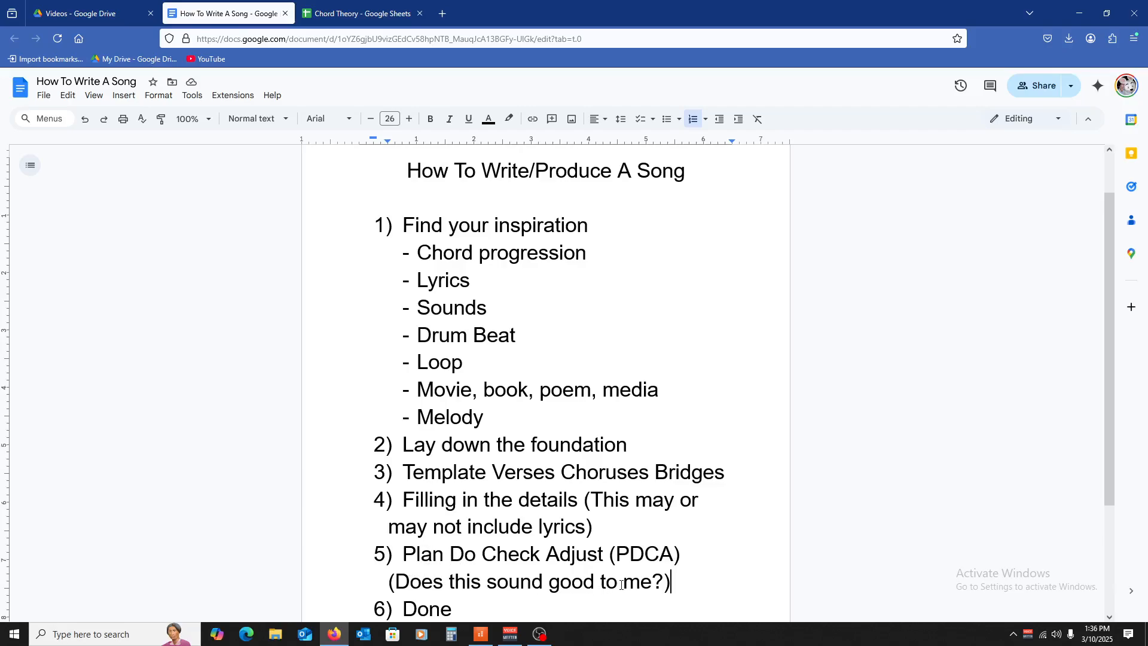
click(488, 636)
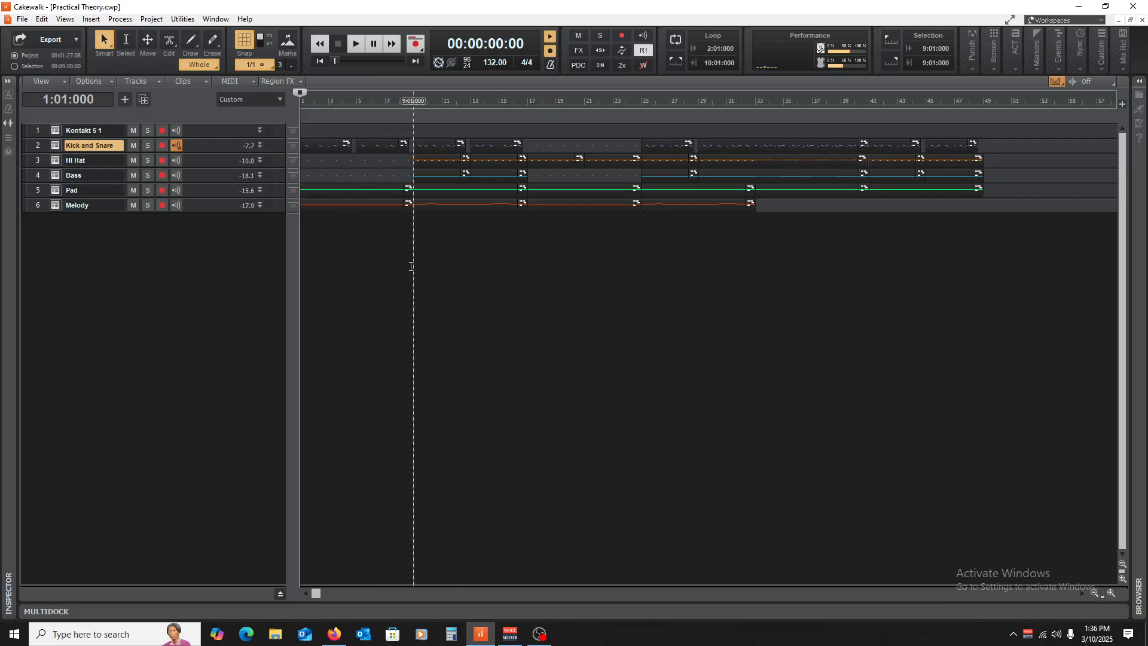
click(412, 267)
key(w)
click(413, 282)
key(w)
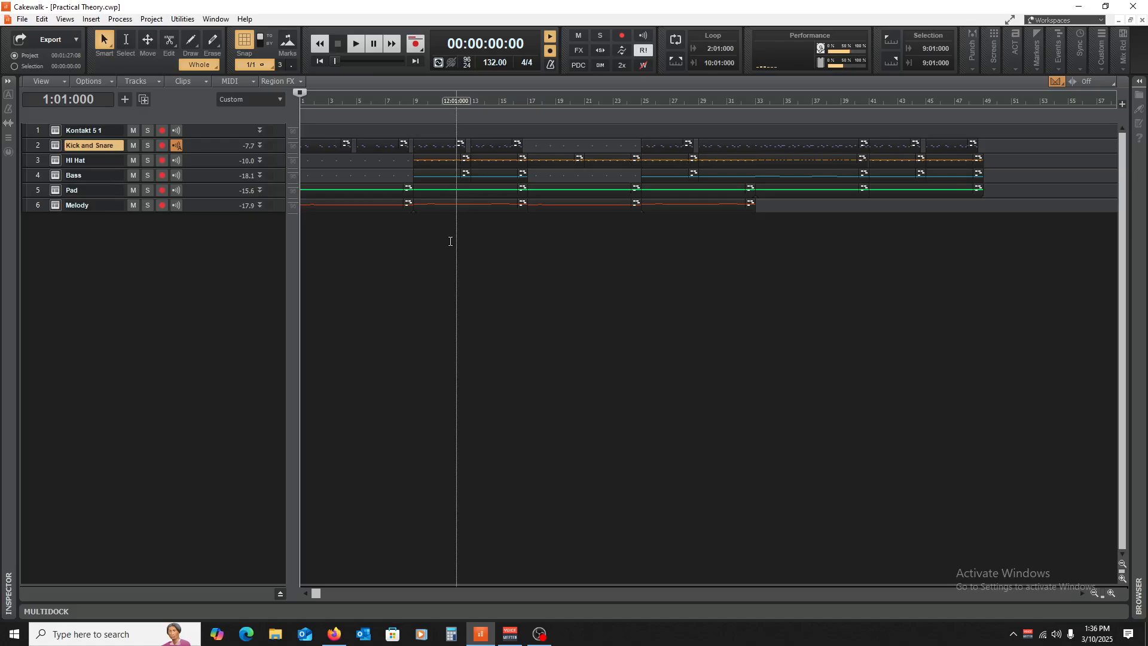
click(412, 249)
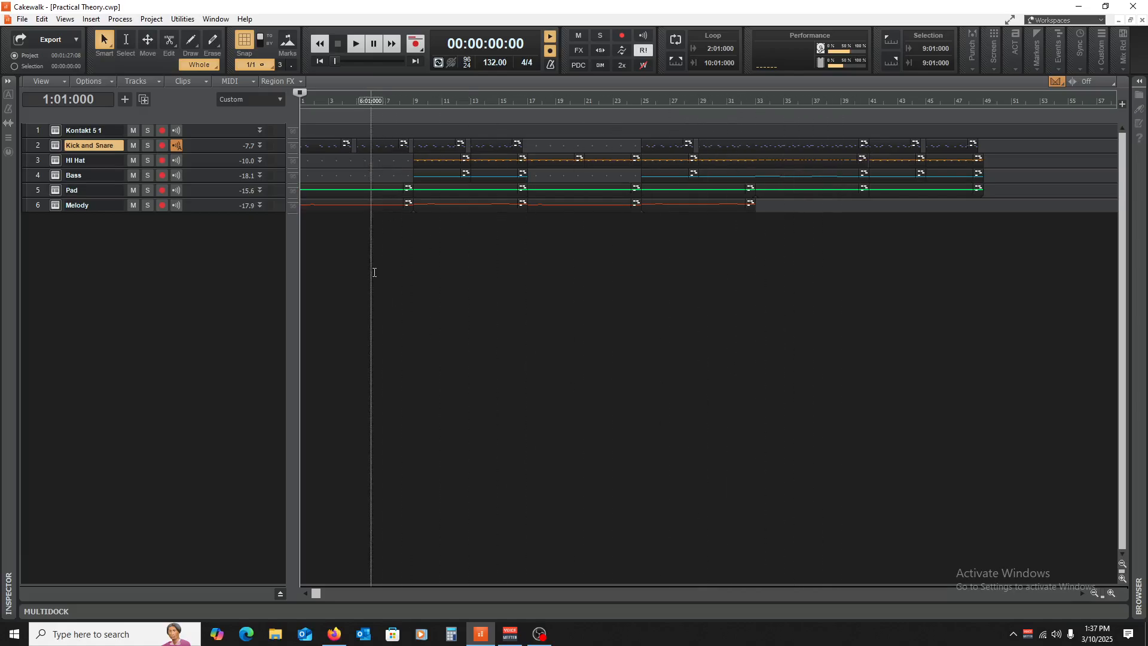
- Expand the Kick and Snare and Pad tracks to compare their clips and effects, and collapse both
drag(207, 154, 201, 232)
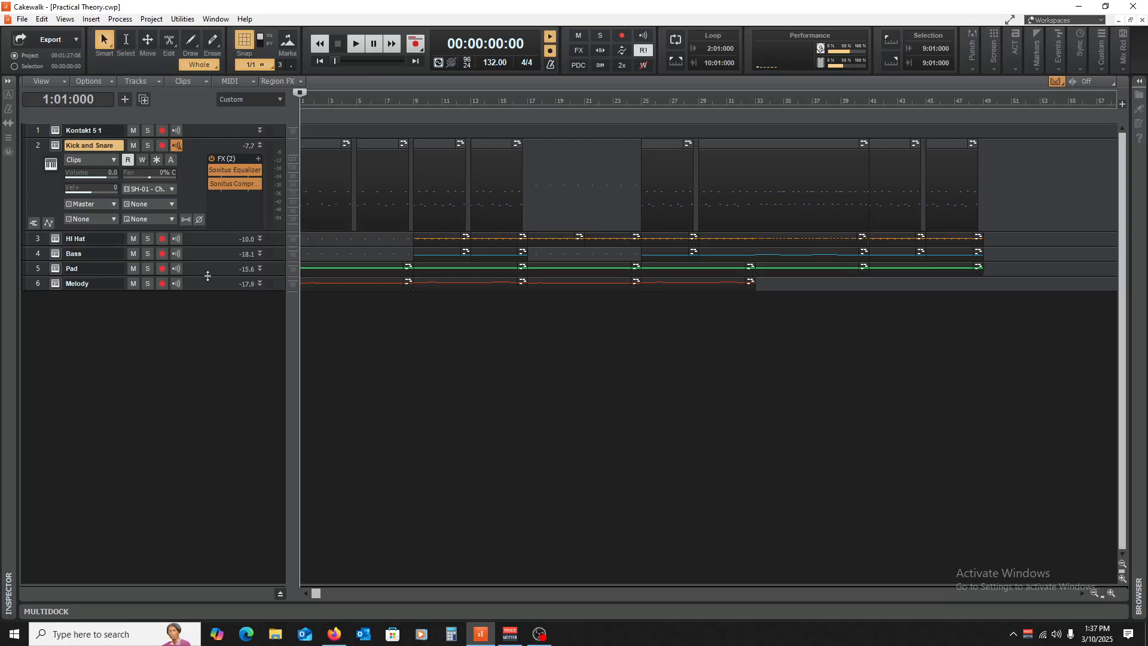
drag(208, 276, 199, 378)
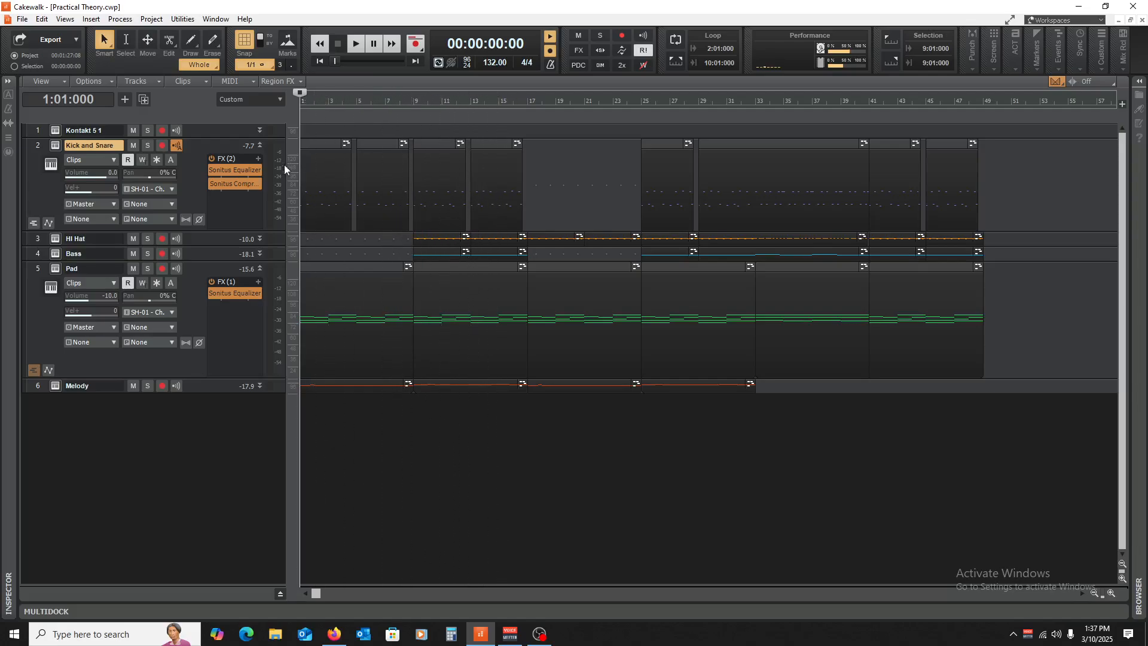
click(260, 145)
click(260, 190)
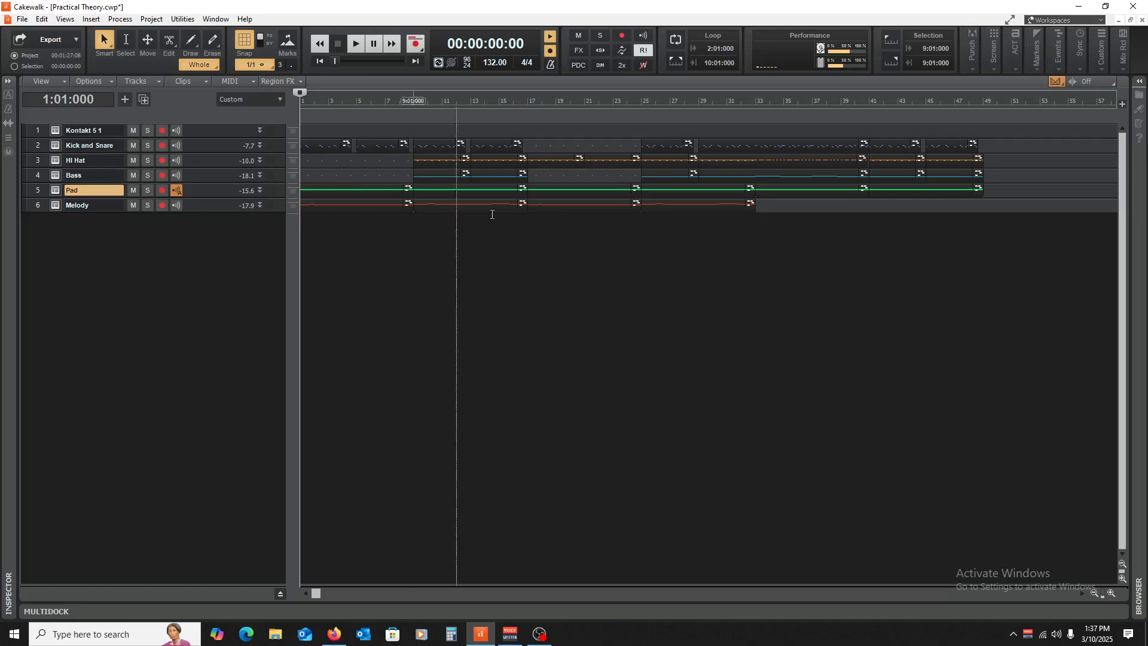
click(412, 347)
key(w)
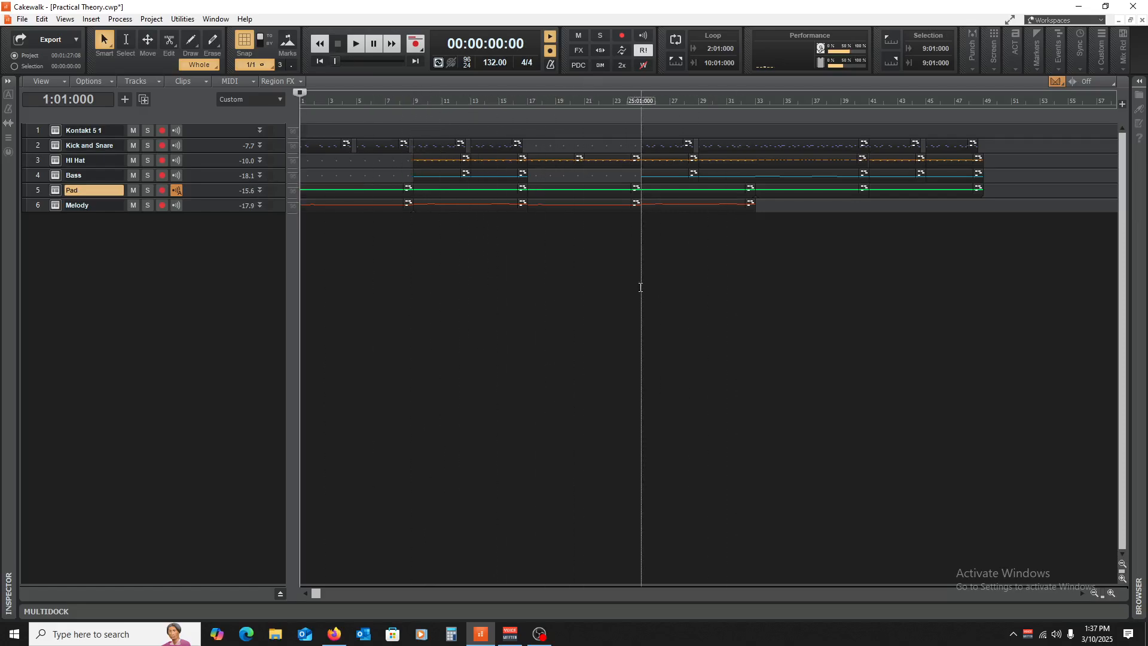
click(641, 297)
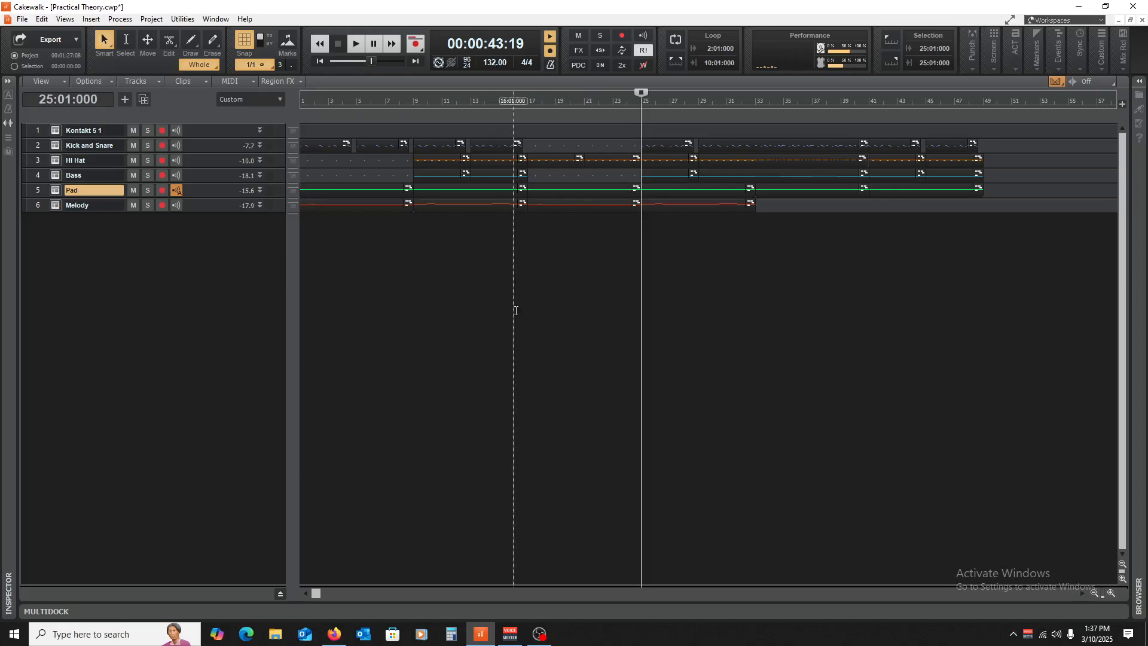
key(w)
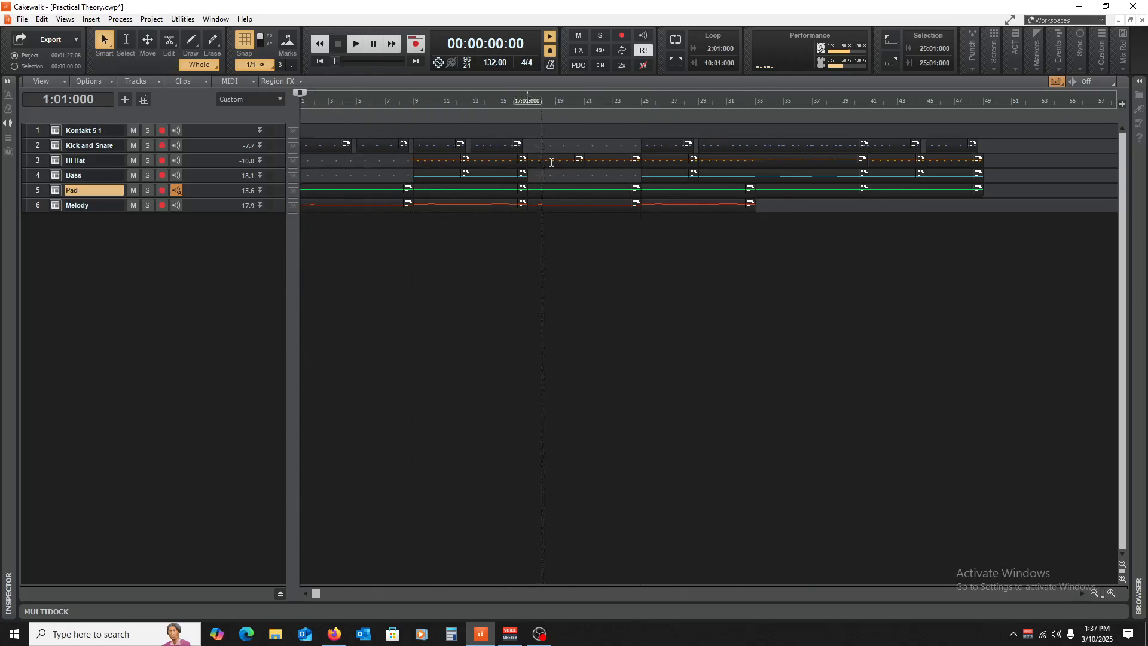
click(413, 311)
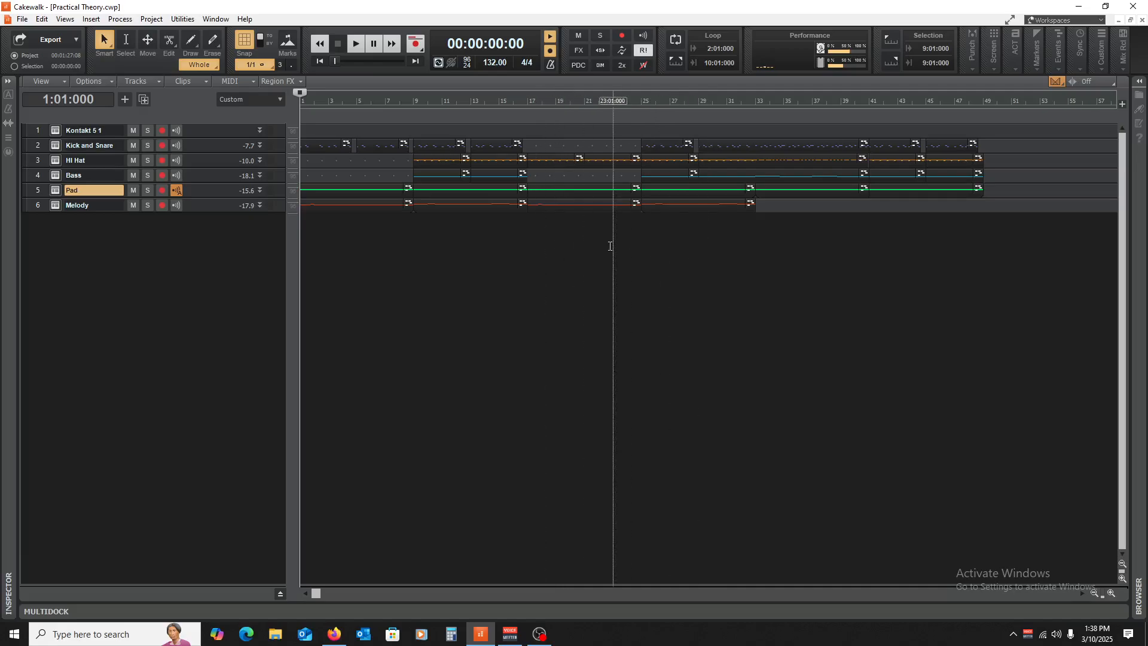
click(410, 275)
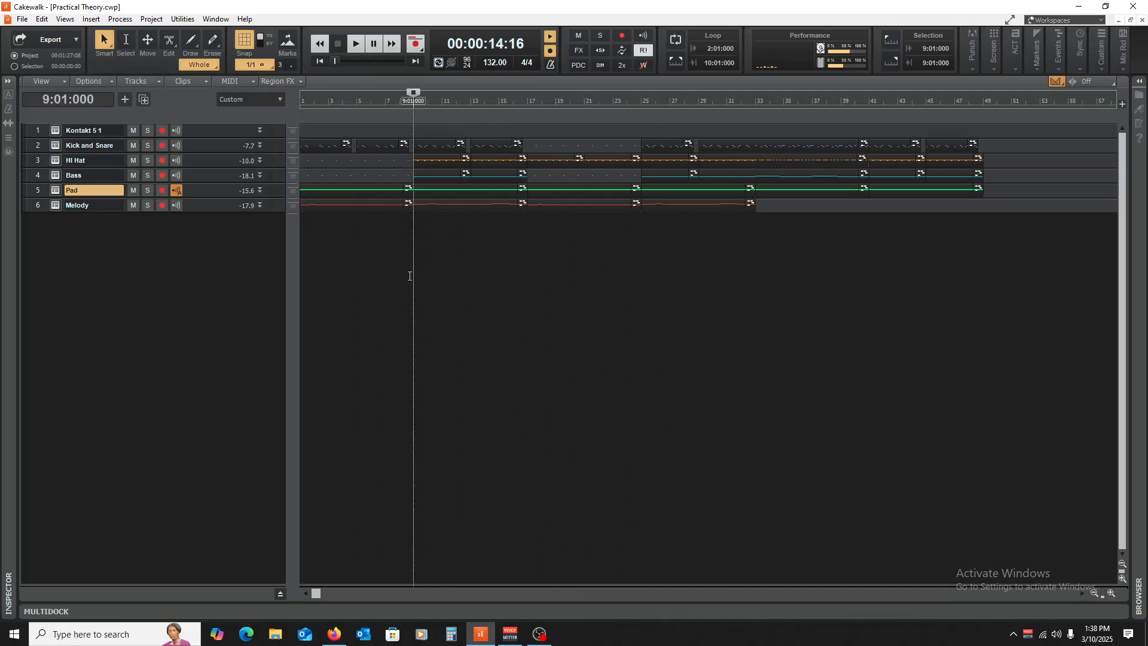
key(w)
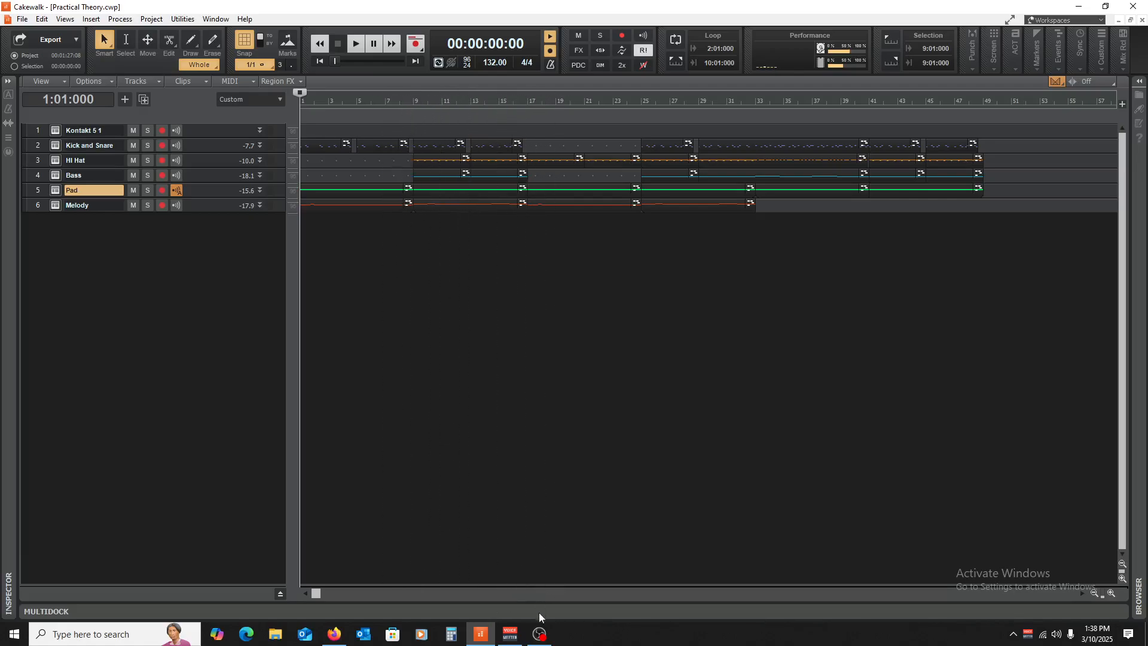
click(541, 634)
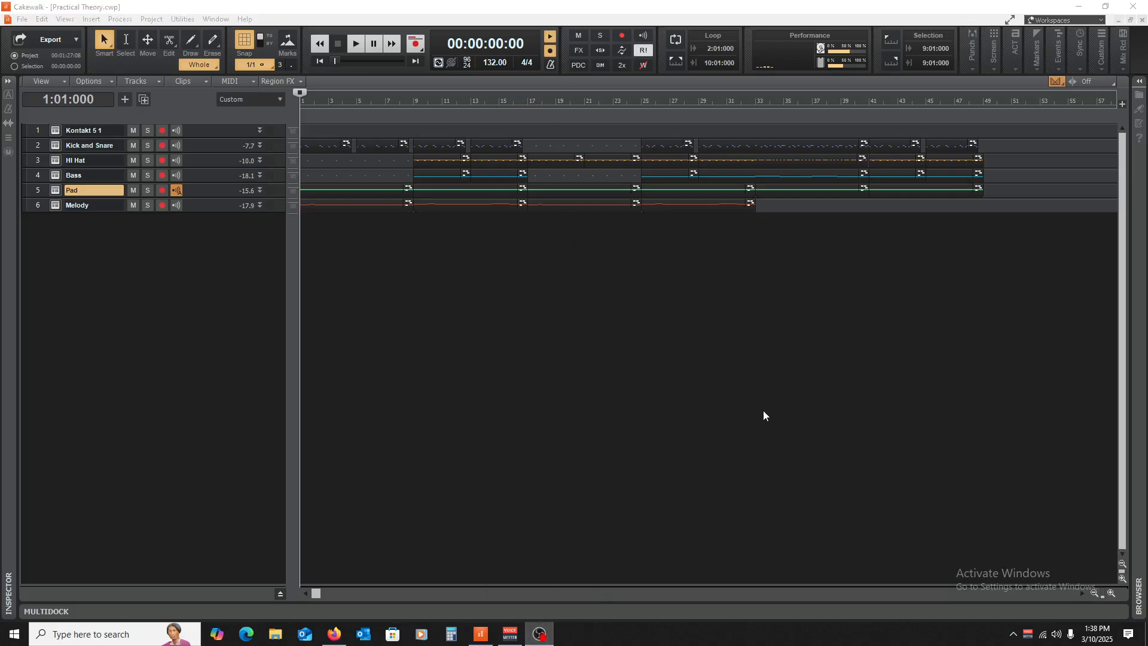